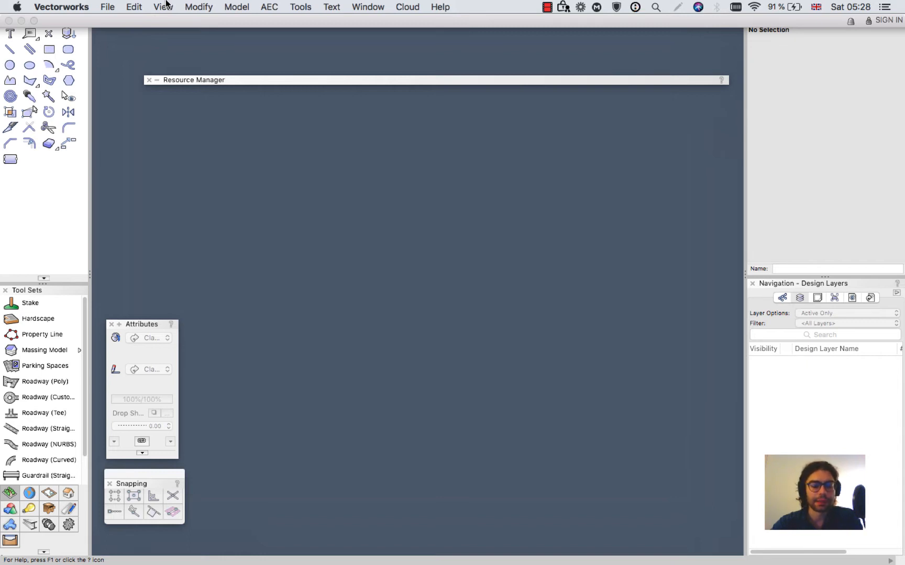
Step: Switch to Finder and preview the Furniture unit 01 image in the client's request folder on the ICT Cloud drive
left_click(104, 7)
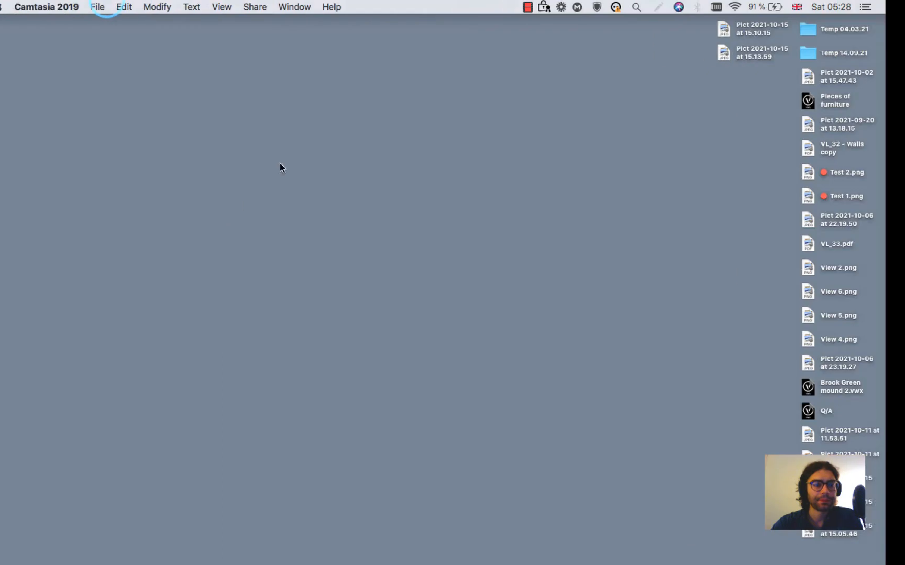
key("cmd+n")
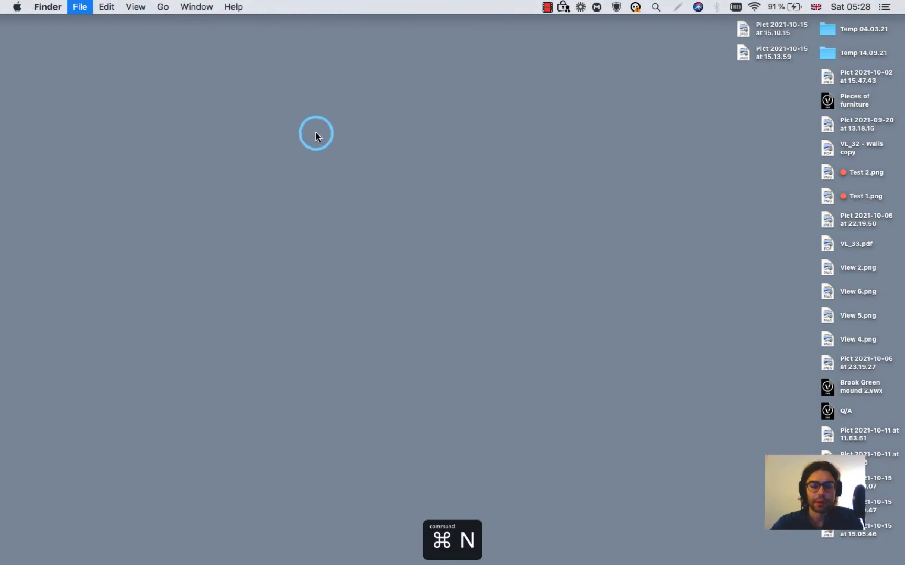
left_click(205, 248)
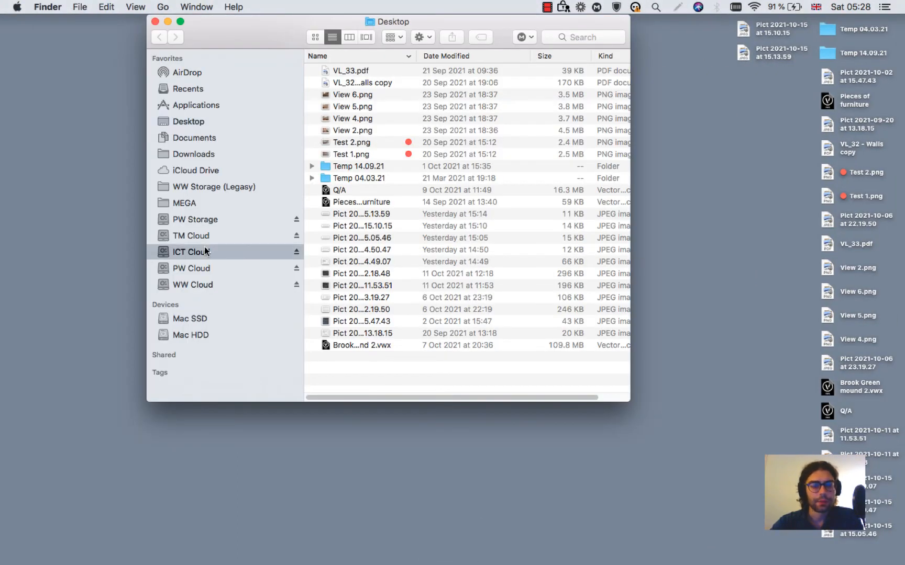
double_click(342, 80)
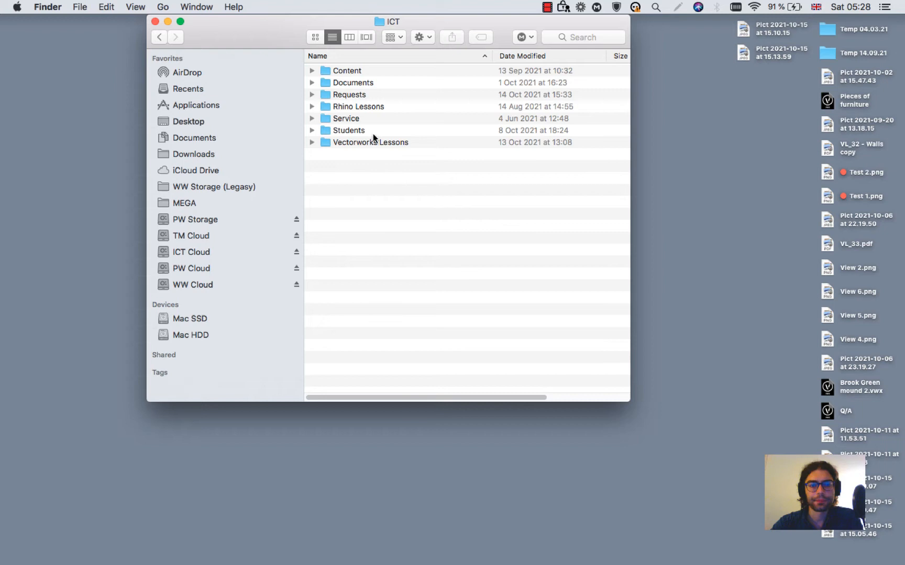
double_click(357, 94)
double_click(365, 69)
left_click(364, 94)
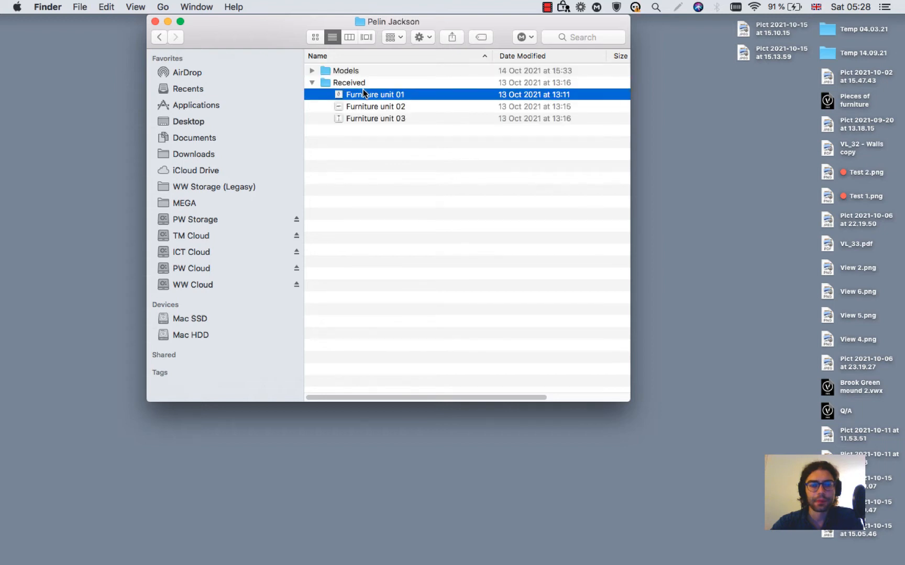
key("space")
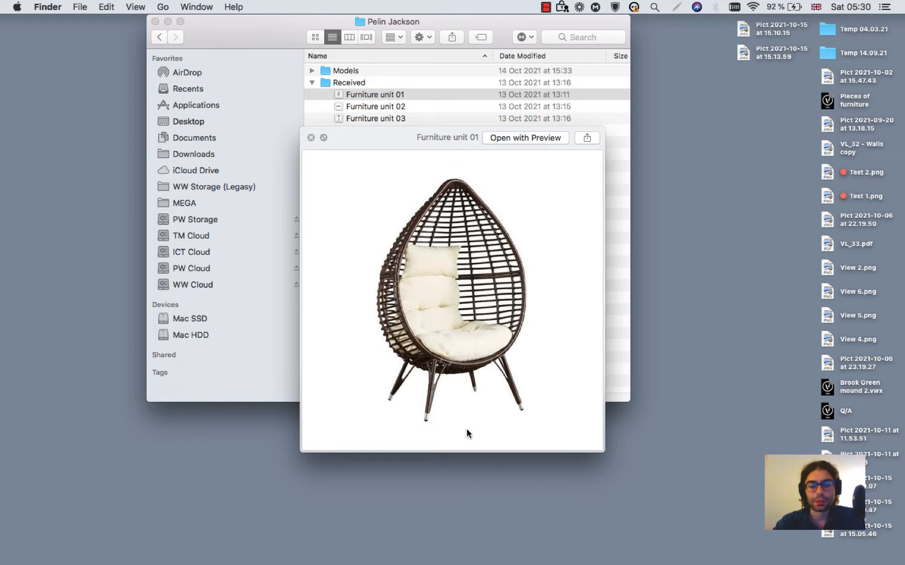
Step: Switch to Vectorworks and create a new document from the Fundamentals (Metric-mm).sta template
mouse_move(628, 559)
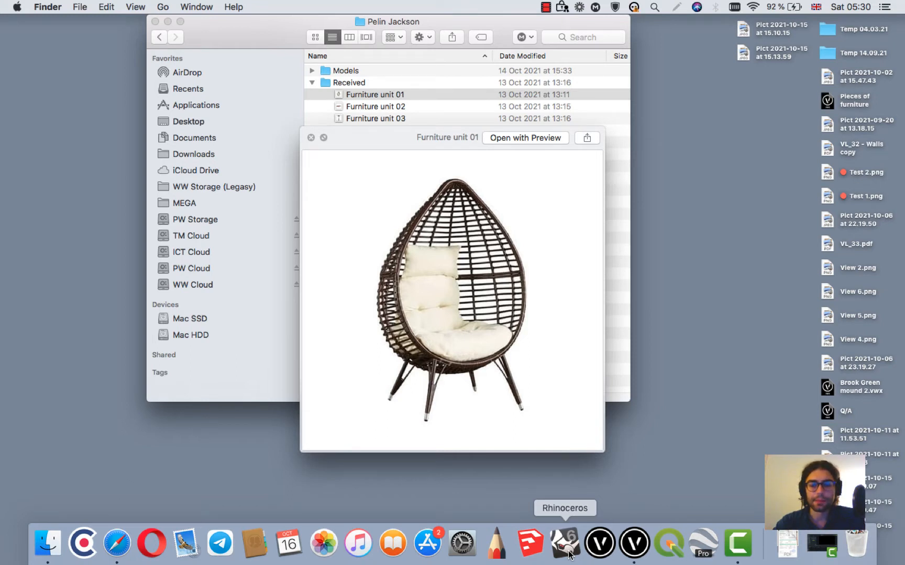
left_click(634, 544)
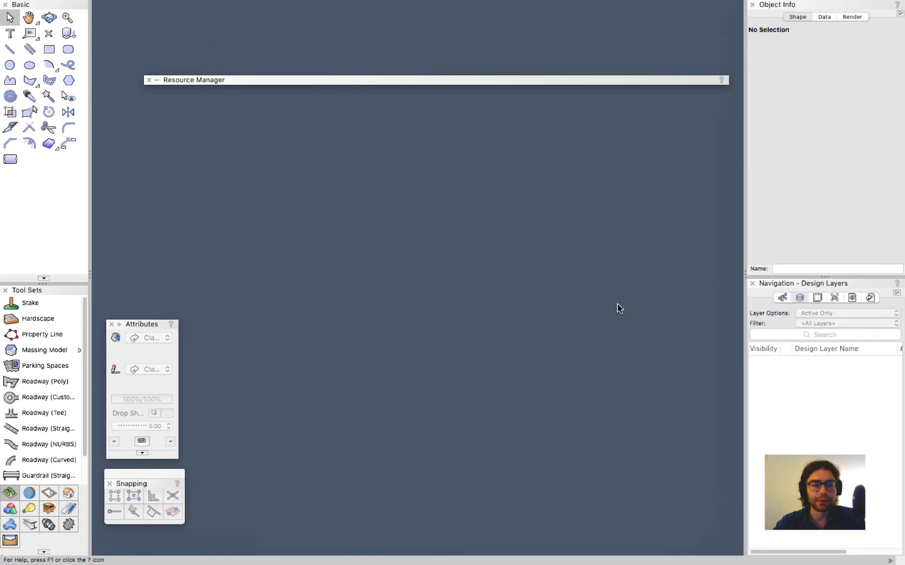
mouse_move(312, 2)
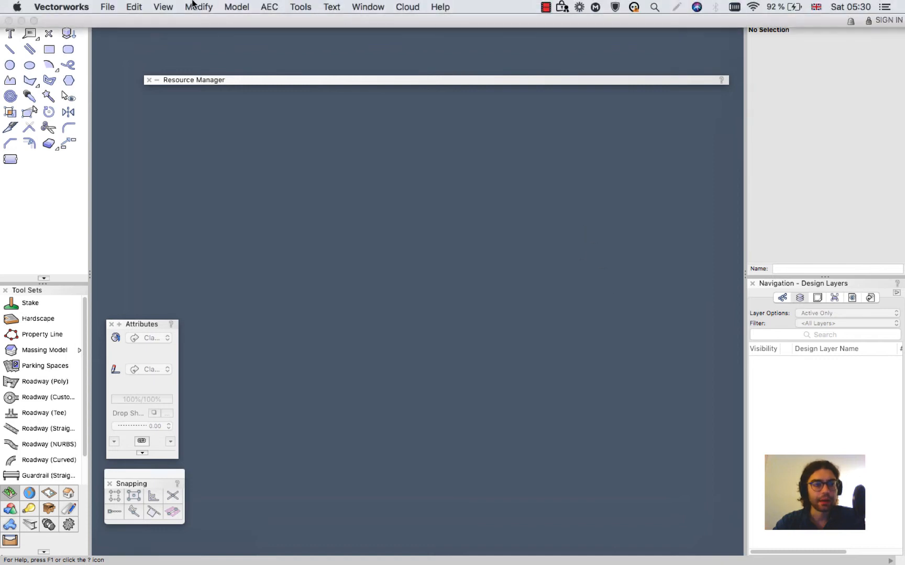
left_click(109, 7)
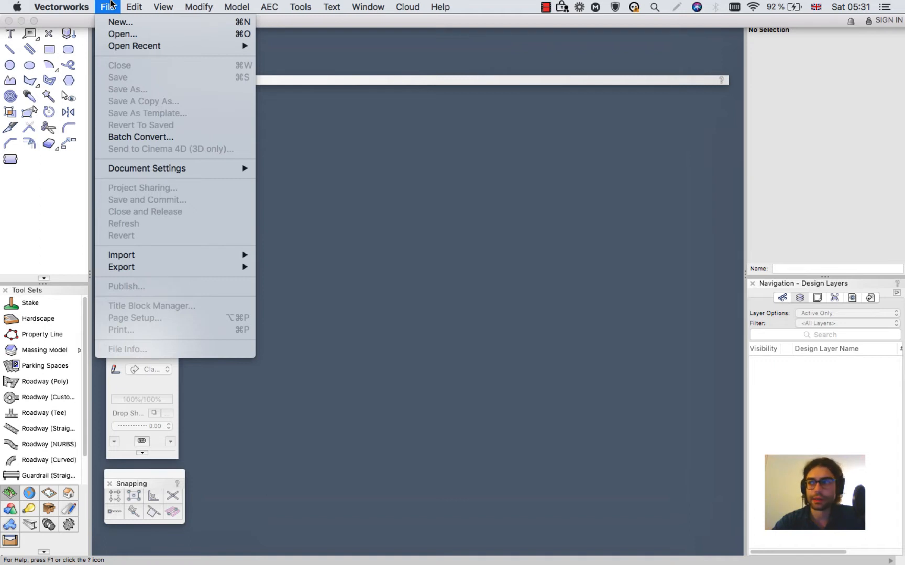
left_click(111, 23)
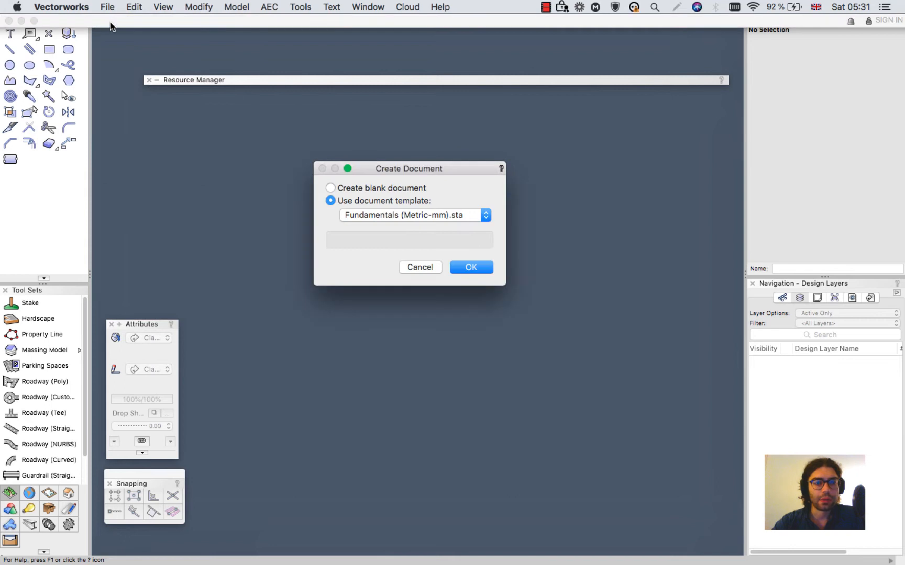
left_click(392, 215)
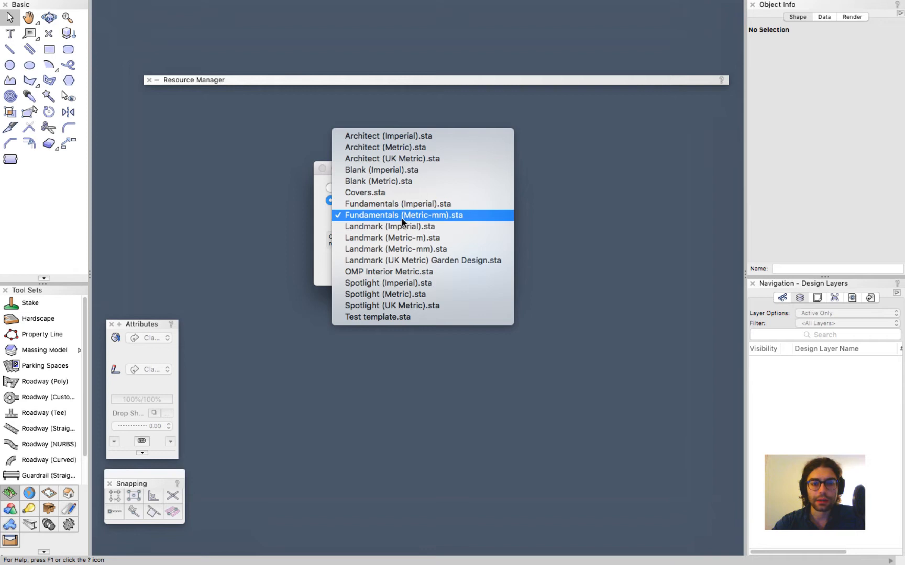
left_click(402, 218)
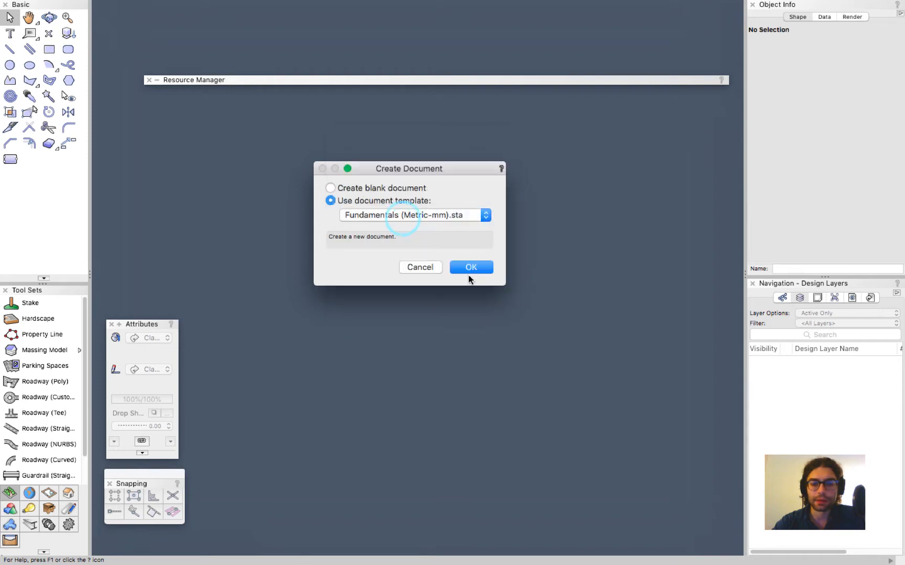
left_click(479, 270)
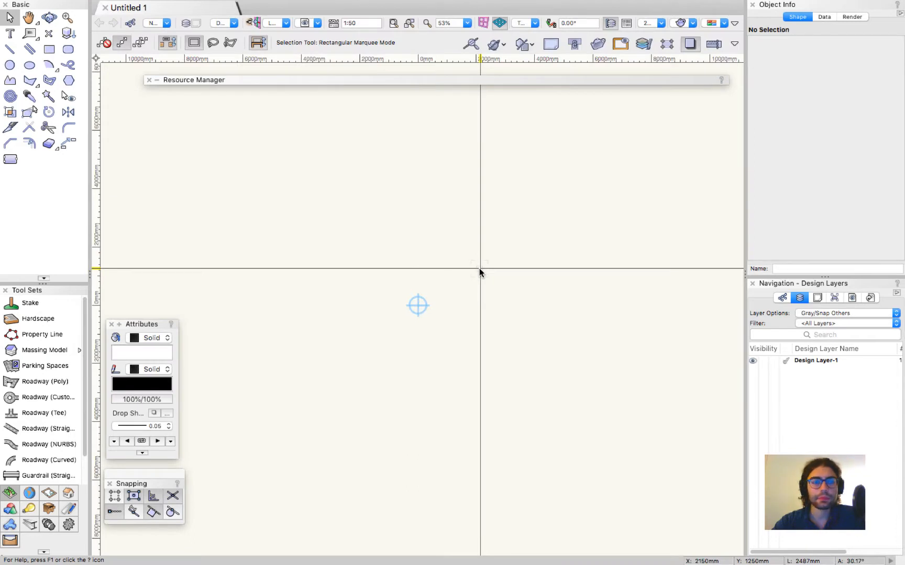
Step: Rename the existing design layer Design Layer-1 as Seat
mouse_move(180, 2)
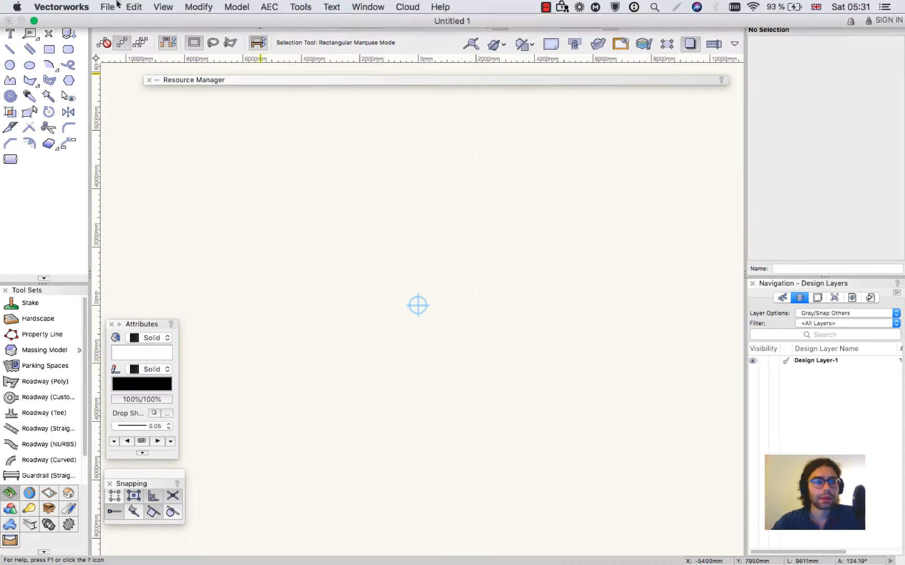
right_click(810, 362)
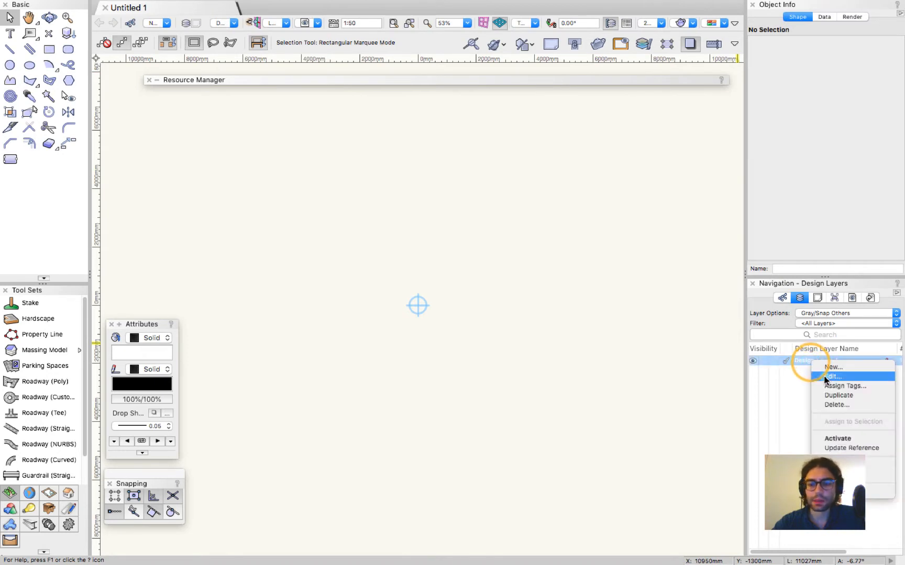
left_click(826, 377)
left_click_drag(447, 67, 305, 84)
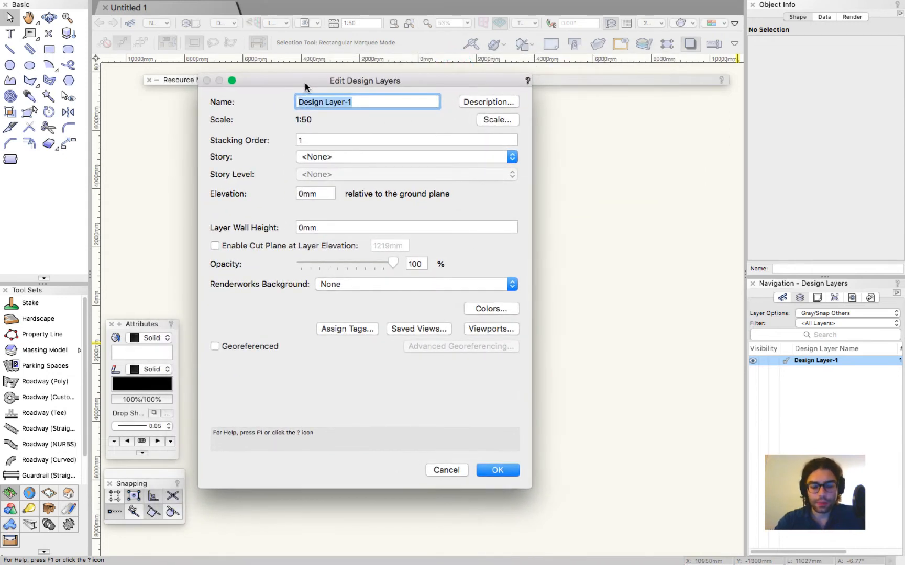
type("Seat")
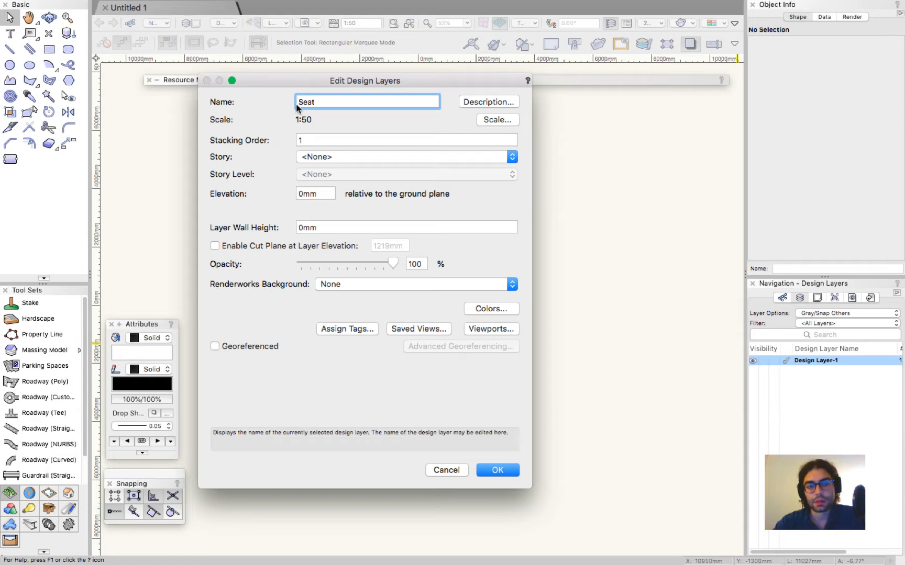
left_click(302, 141)
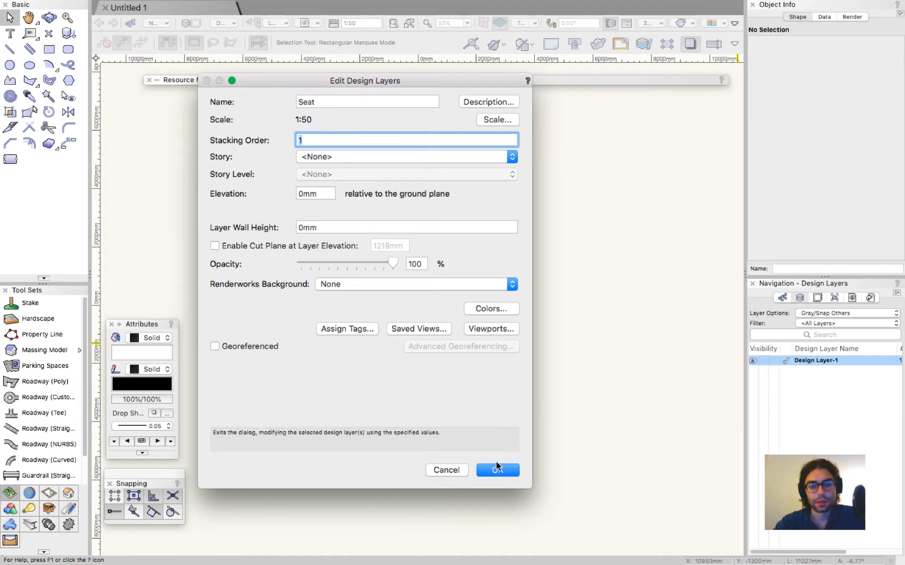
left_click(498, 469)
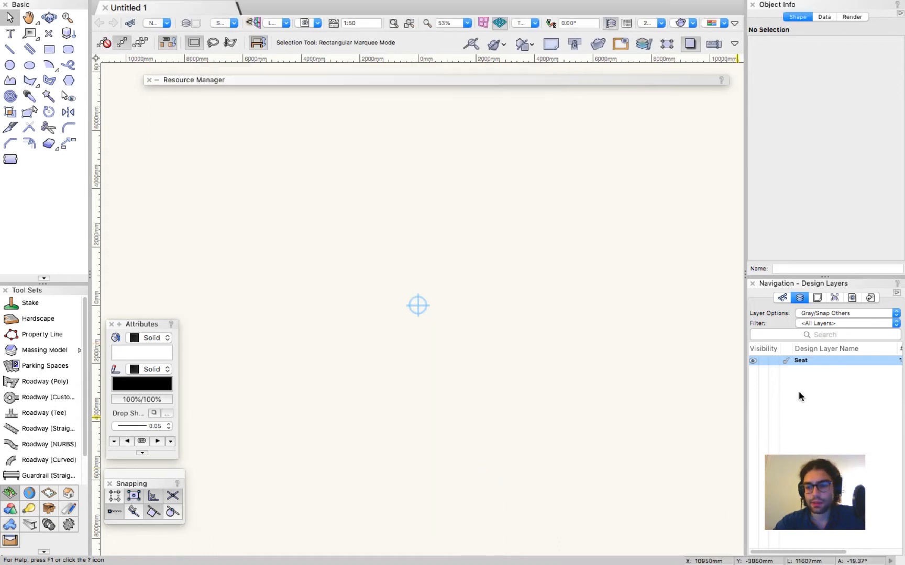
Step: Create a new design layer named Pillows with stacking order 2
left_click(799, 396)
right_click(799, 393)
left_click(816, 393)
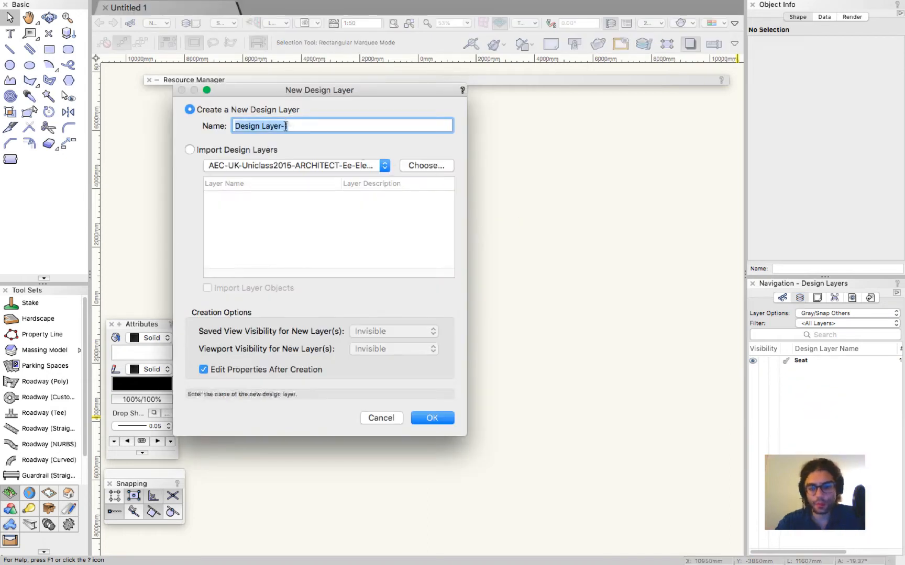
type("Pillows")
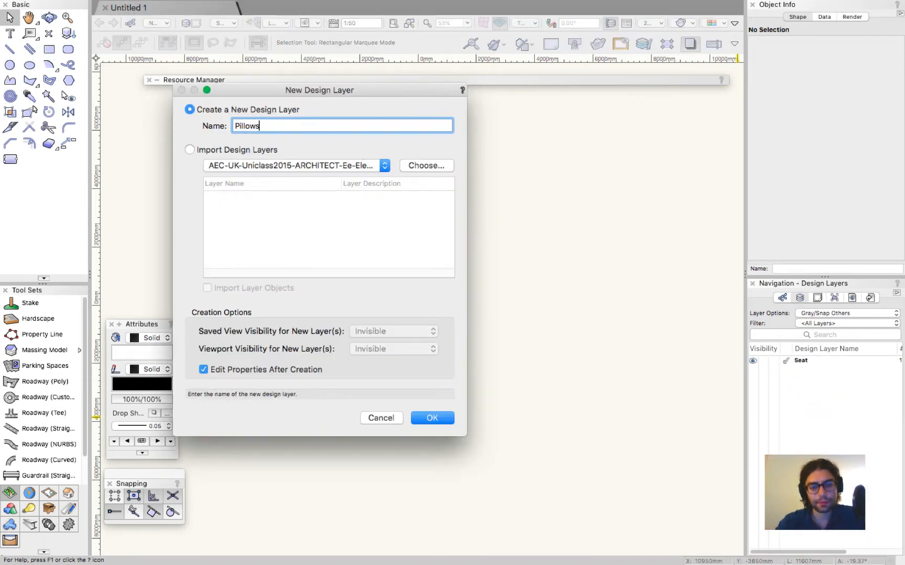
key("Return")
left_click(316, 137)
type("2")
key("Return")
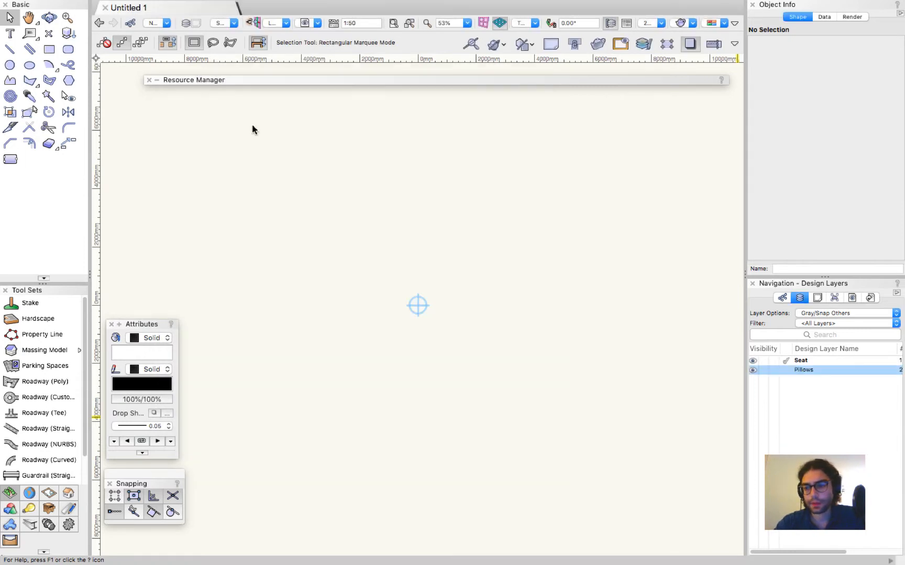
Step: Create a new design layer named Supports with stacking order 3
right_click(816, 396)
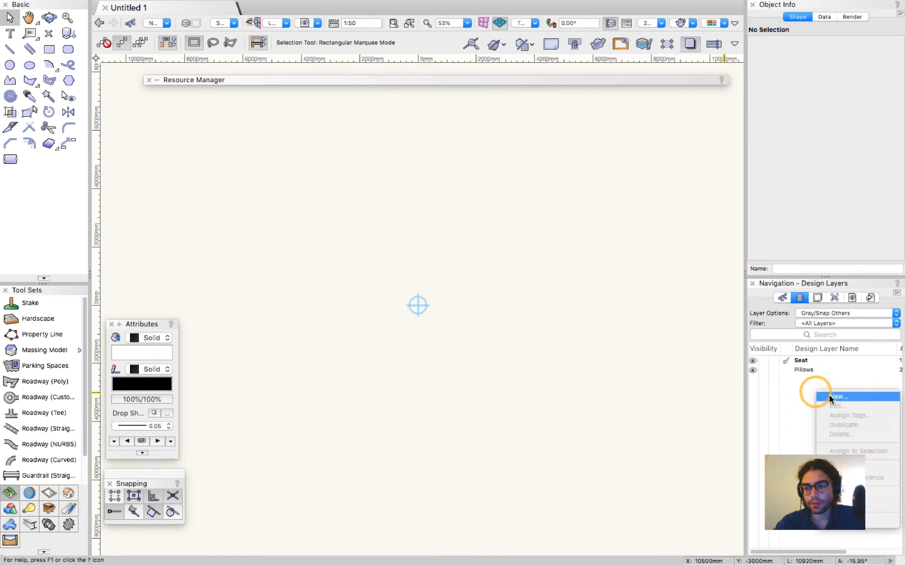
left_click(829, 397)
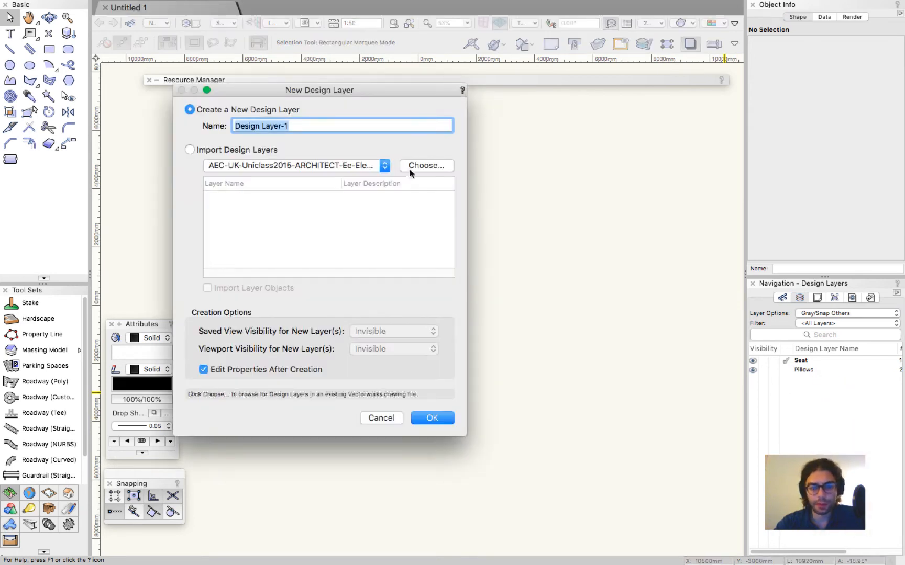
type("Le")
key("BackSpace")
key("BackSpace")
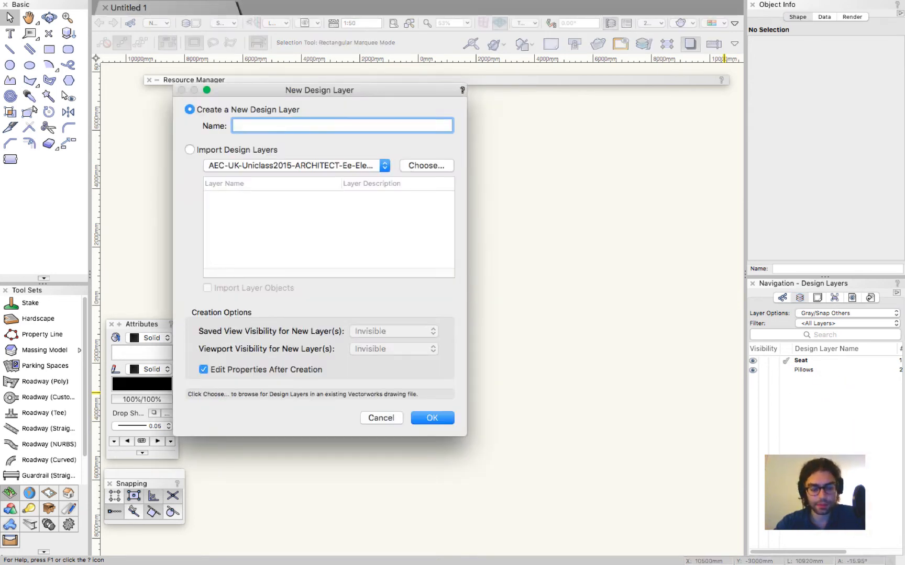
type("Supports")
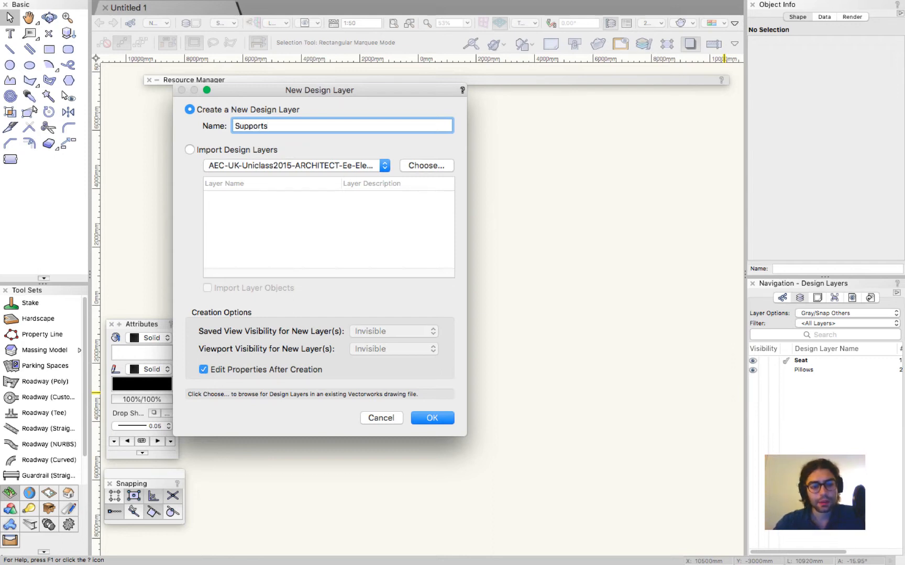
key("Return")
left_click(309, 139)
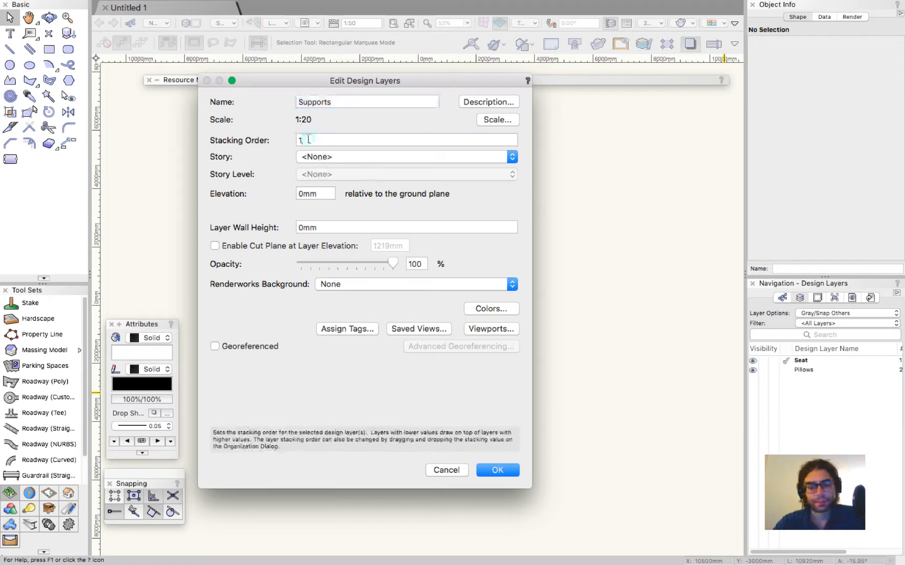
key("BackSpace")
type("3")
key("Return")
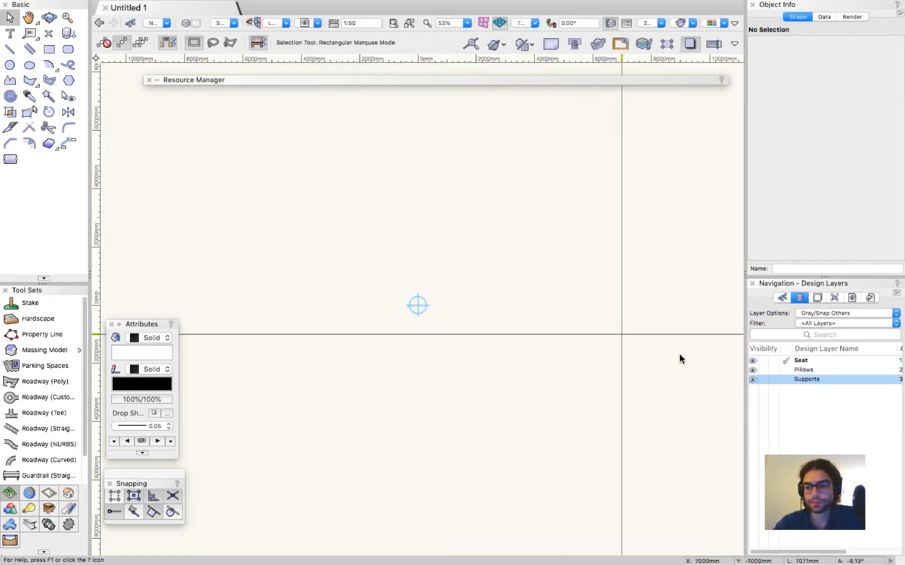
Step: Create a new design layer named Guidelines with stacking order 4 and make it the active layer
left_click(816, 397)
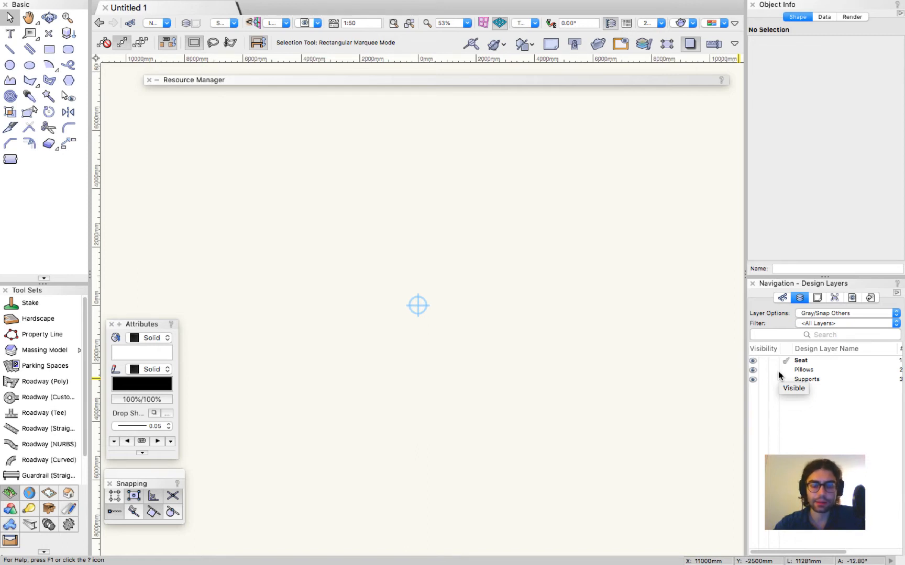
left_click(800, 399)
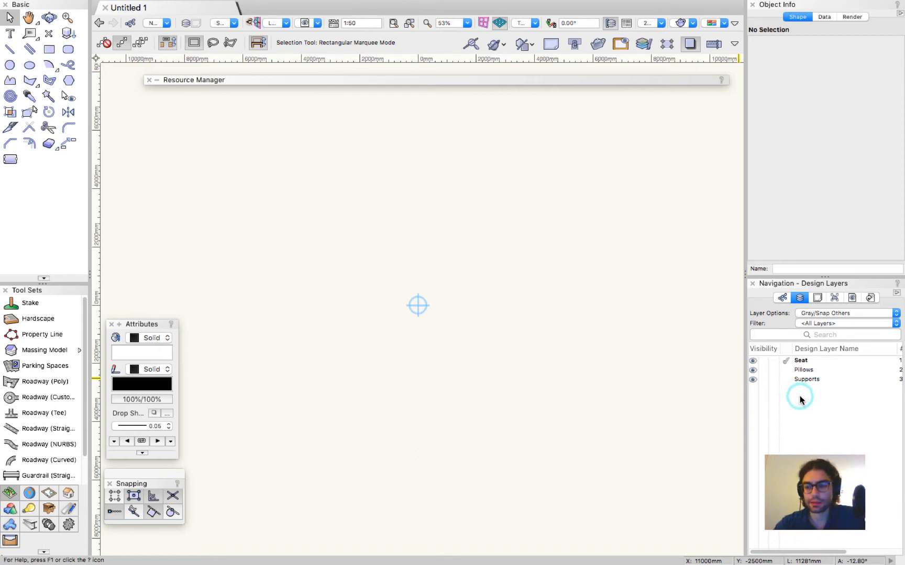
left_click(812, 400)
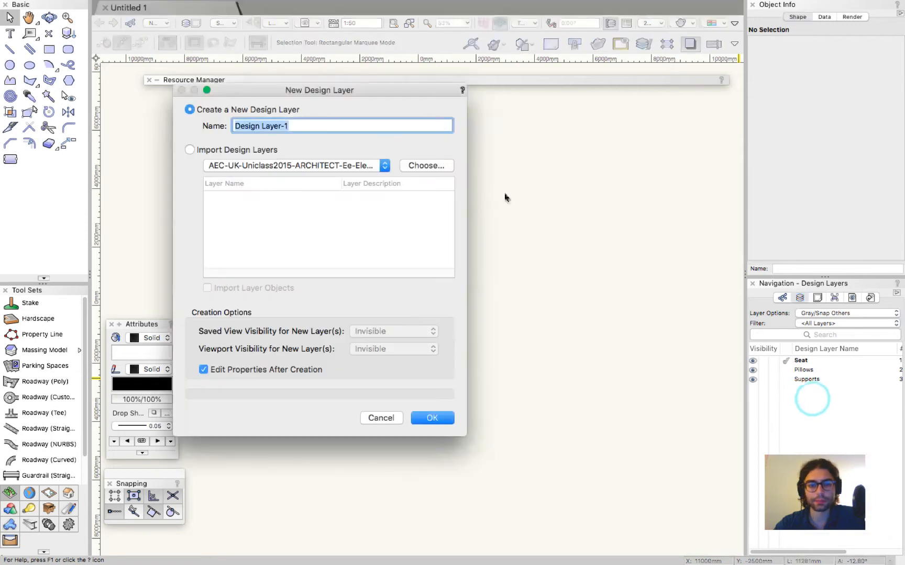
type("Guidelin")
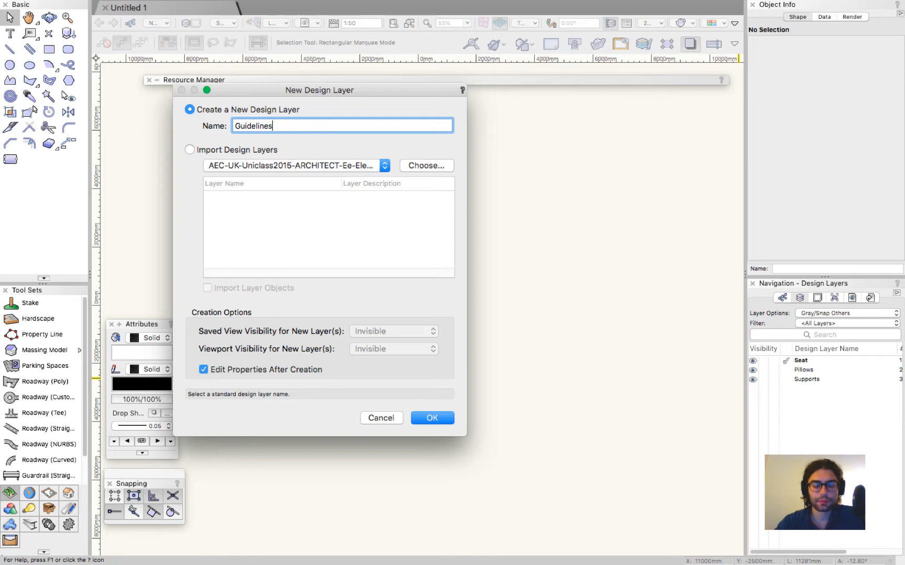
type("es")
key("Return")
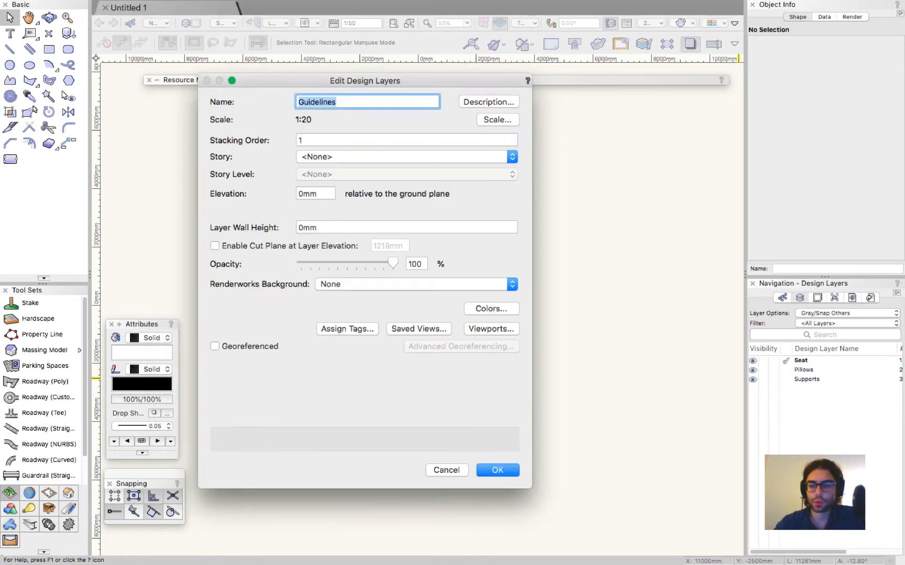
double_click(312, 140)
type("4")
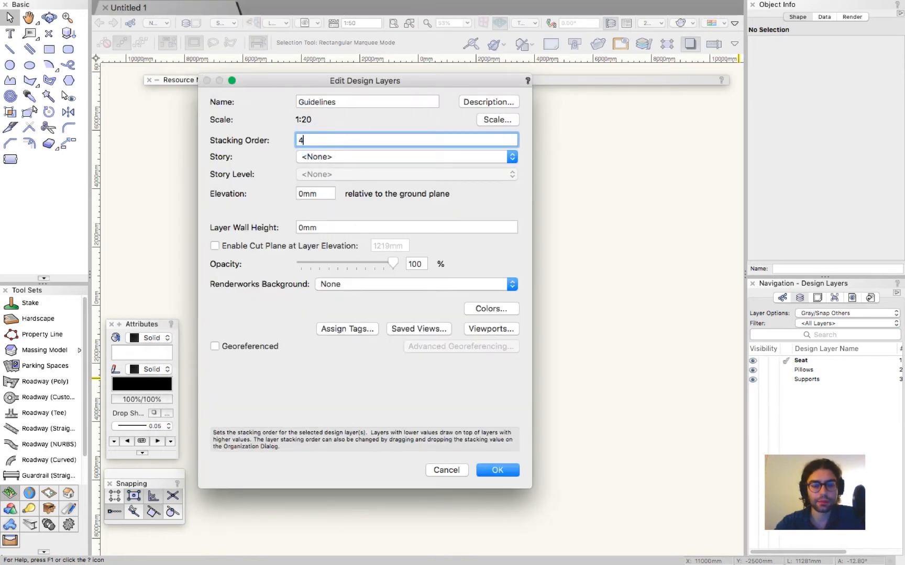
key("Return")
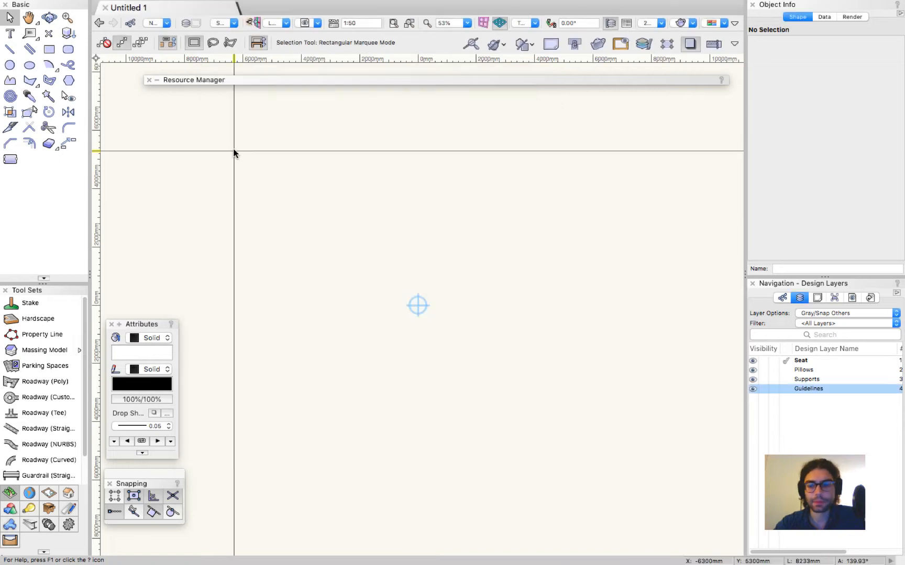
left_click(806, 389)
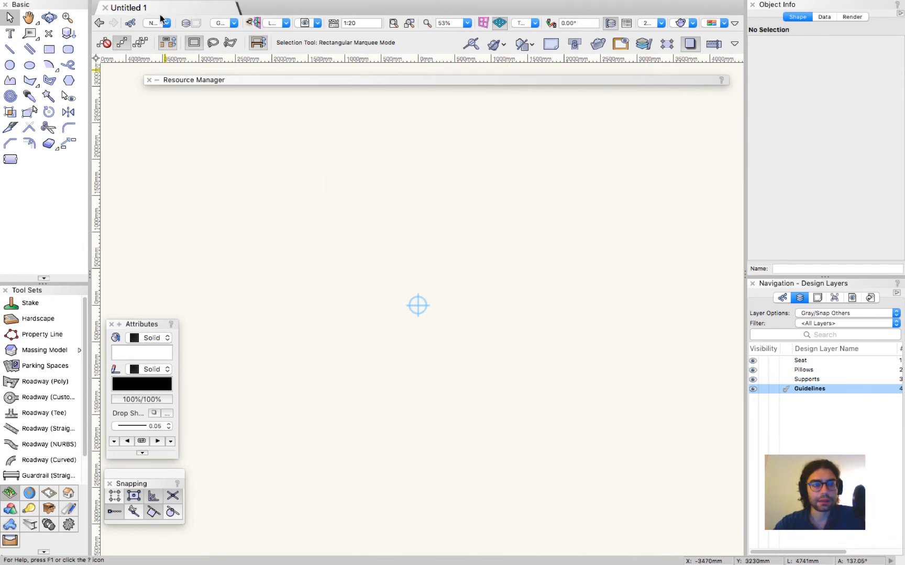
Step: Start saving the document under a new name, choosing the Models folder inside the client's Requests folder on ICT Cloud
left_click(107, 6)
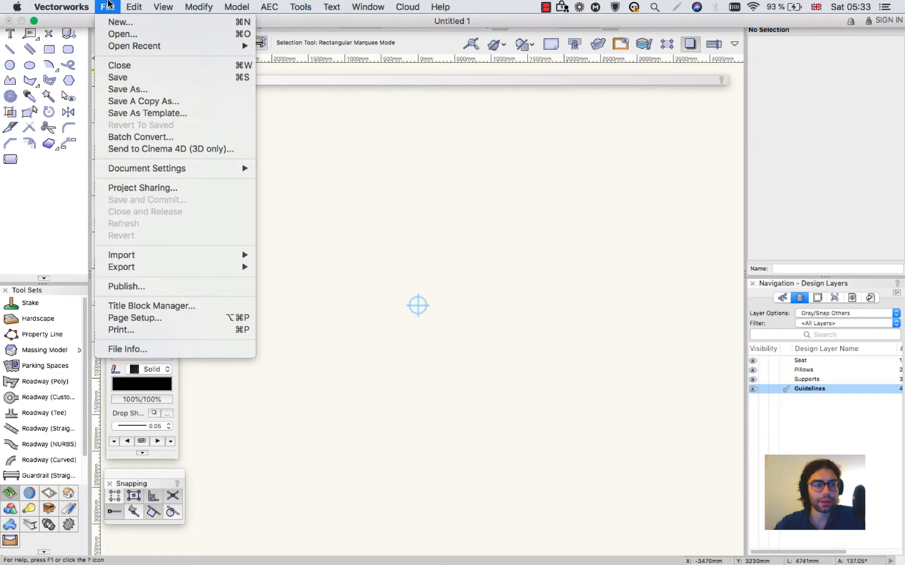
left_click(113, 88)
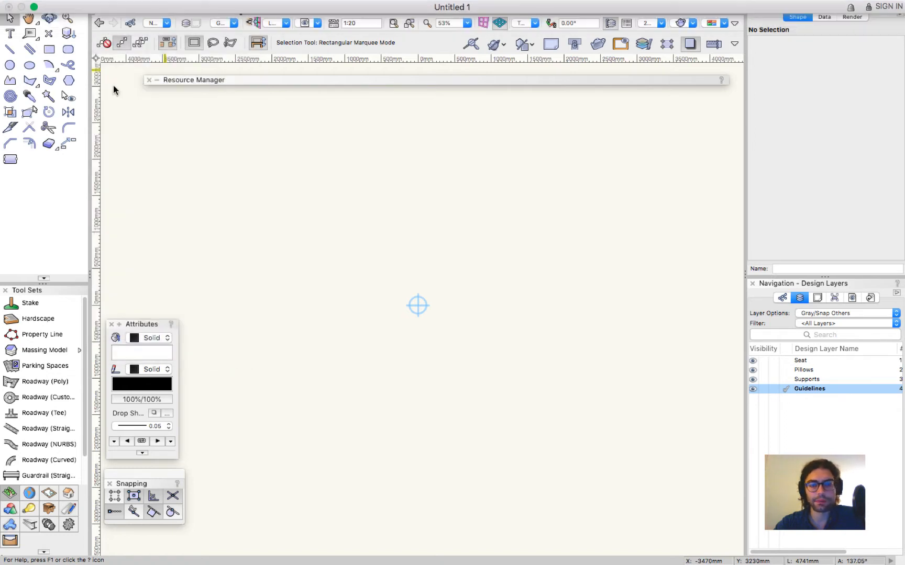
left_click(435, 113)
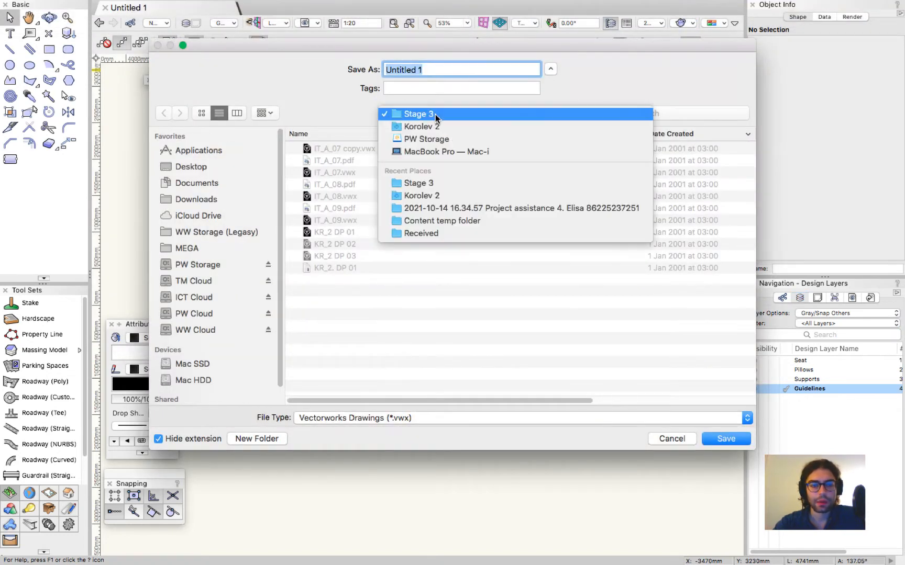
left_click(319, 262)
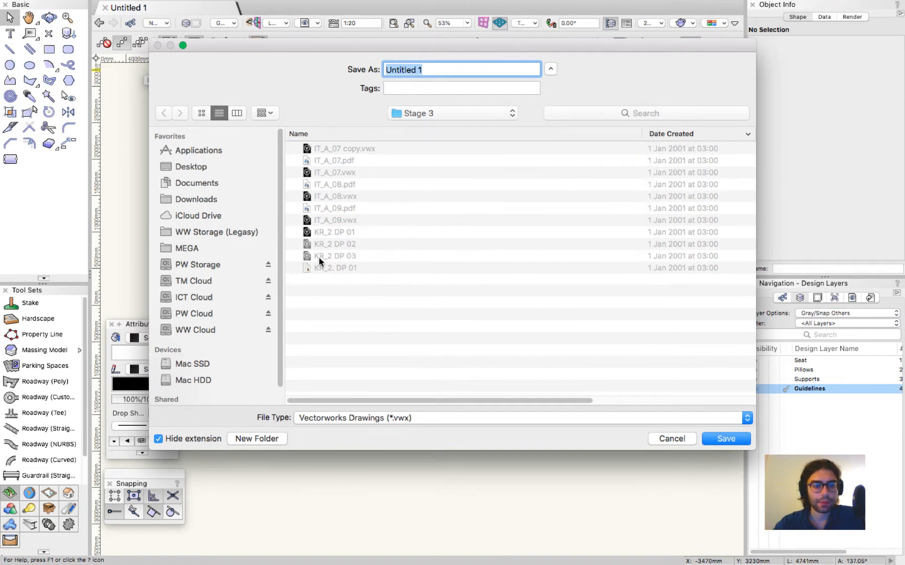
left_click(188, 296)
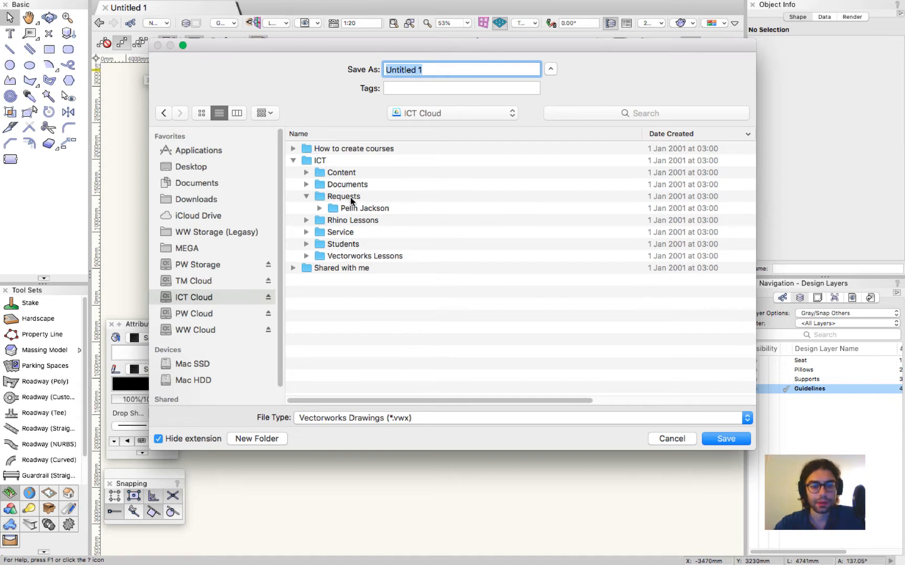
double_click(334, 208)
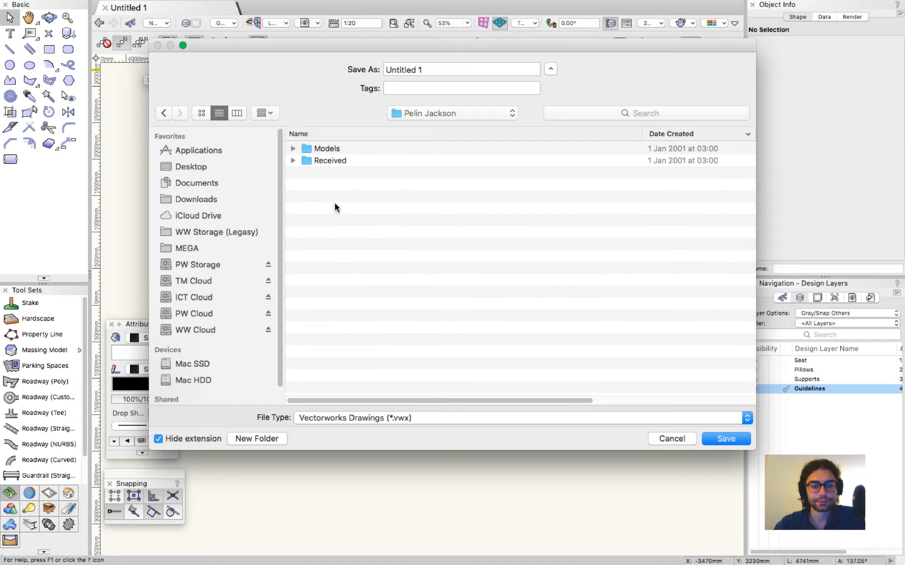
double_click(326, 149)
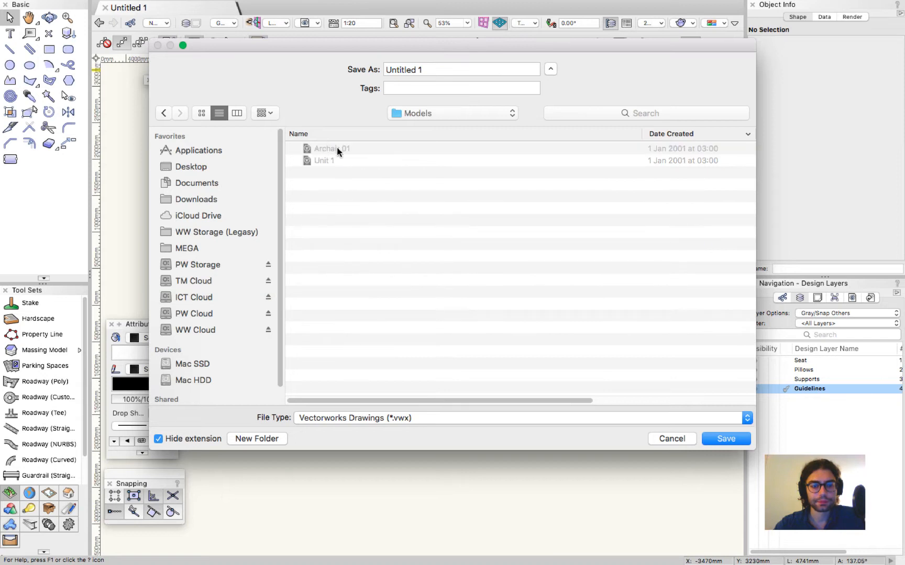
Step: Save the document as Armchair 2 and close the Resource Manager
triple_click(434, 69)
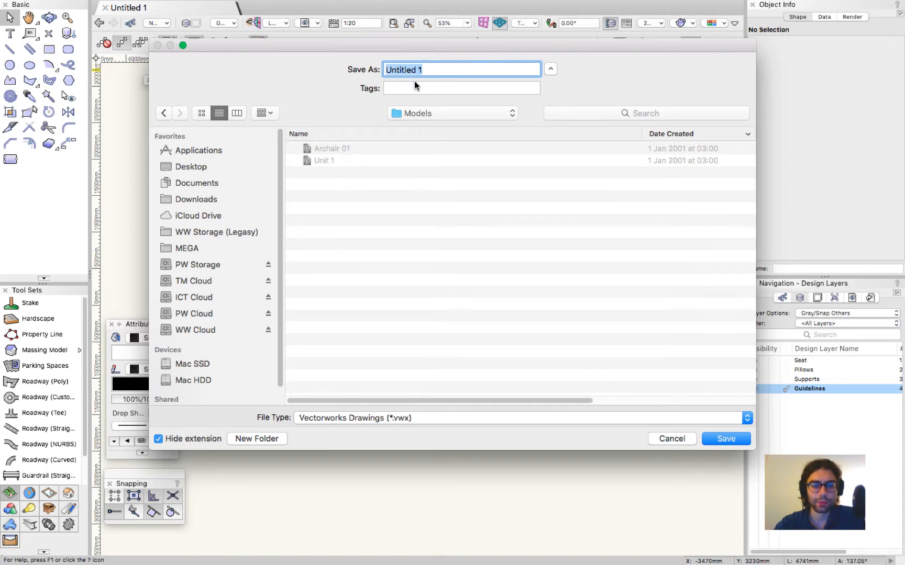
type("Ar")
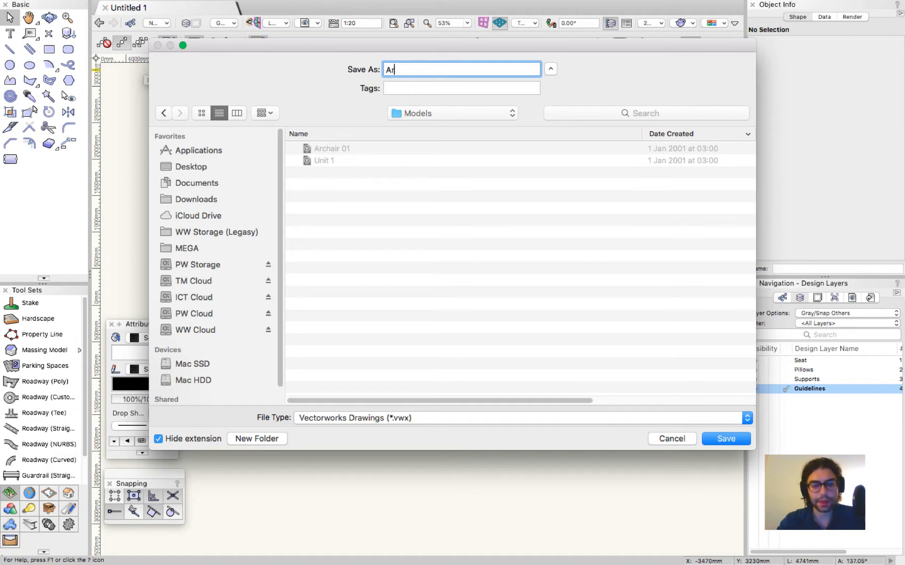
type("ch")
type("a")
key("BackSpace")
key("BackSpace")
type("mch")
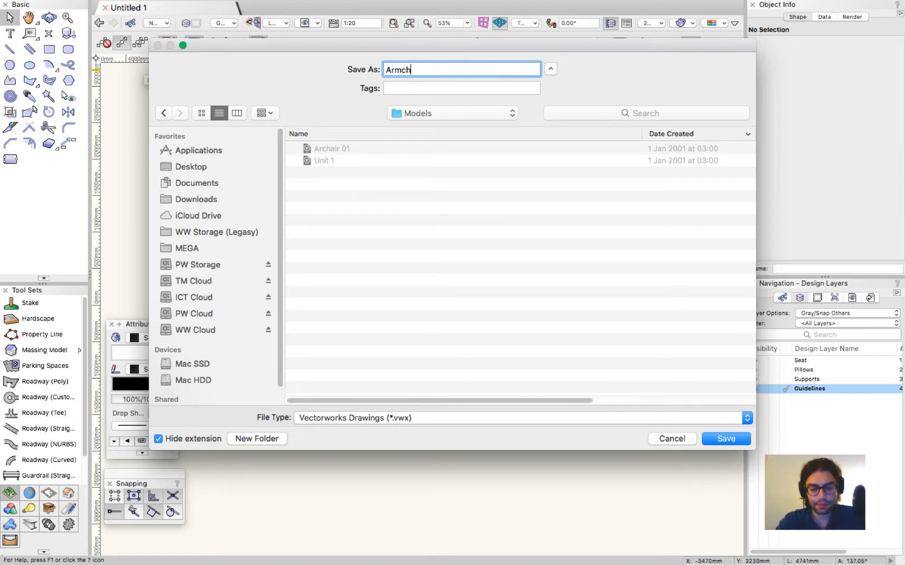
type("air 2")
key("Return")
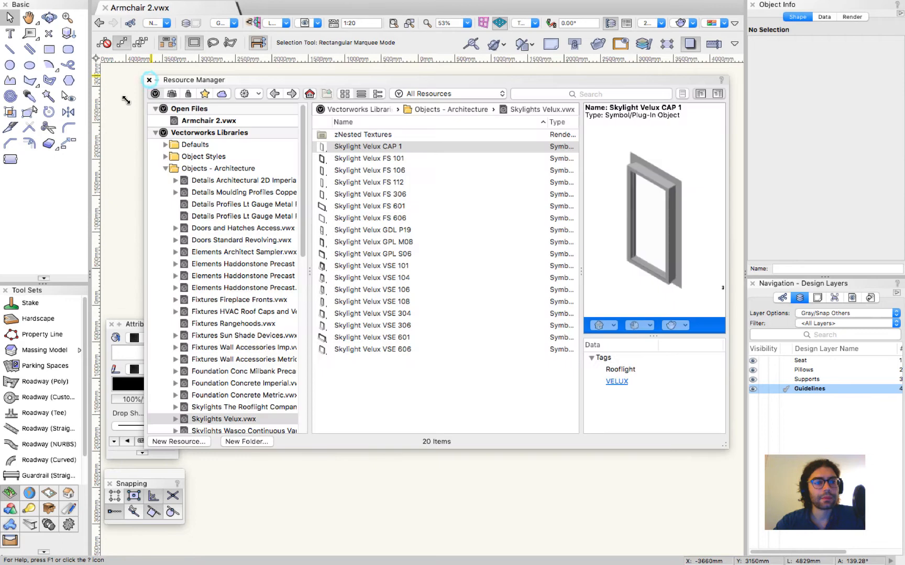
left_click(149, 80)
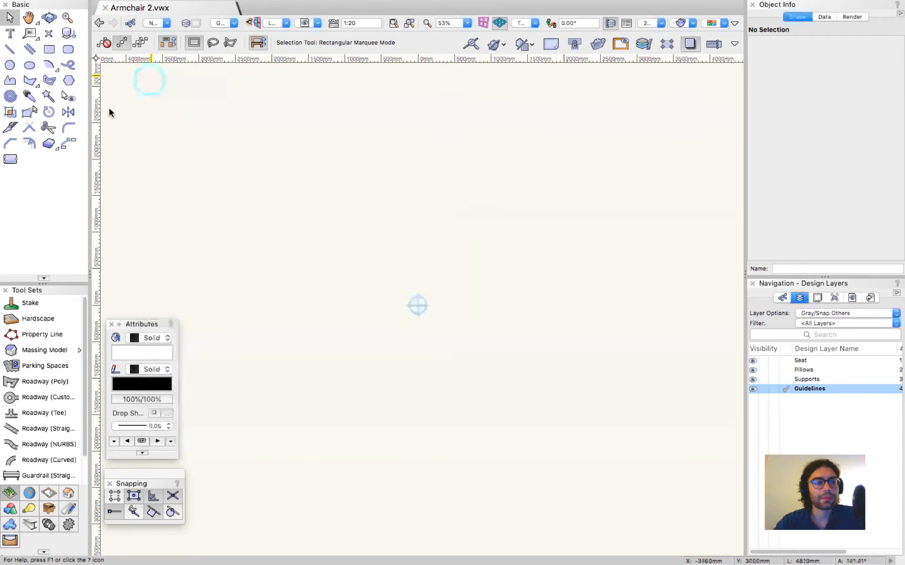
Step: Import the reference image Furniture unit 01.jpg as a bitmap with JPEG compression
left_click(104, 7)
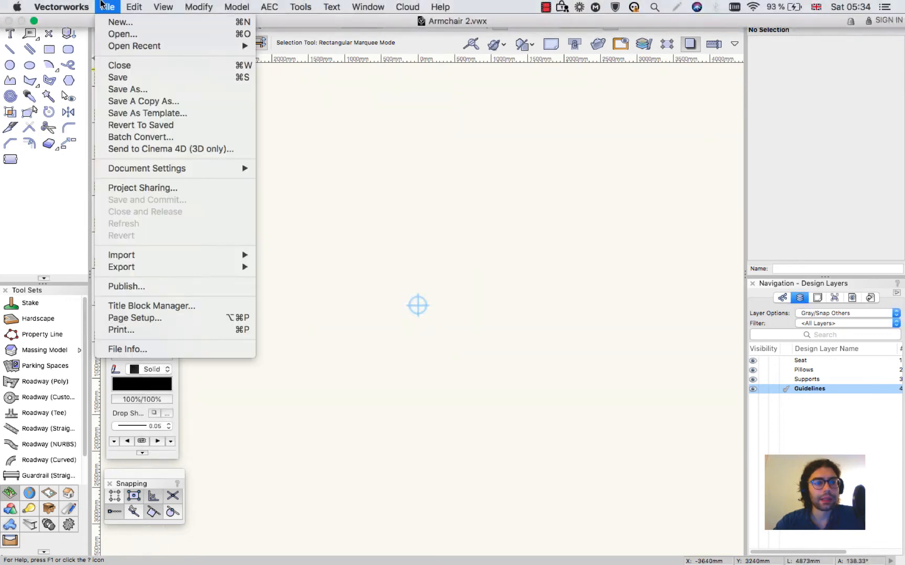
mouse_move(121, 257)
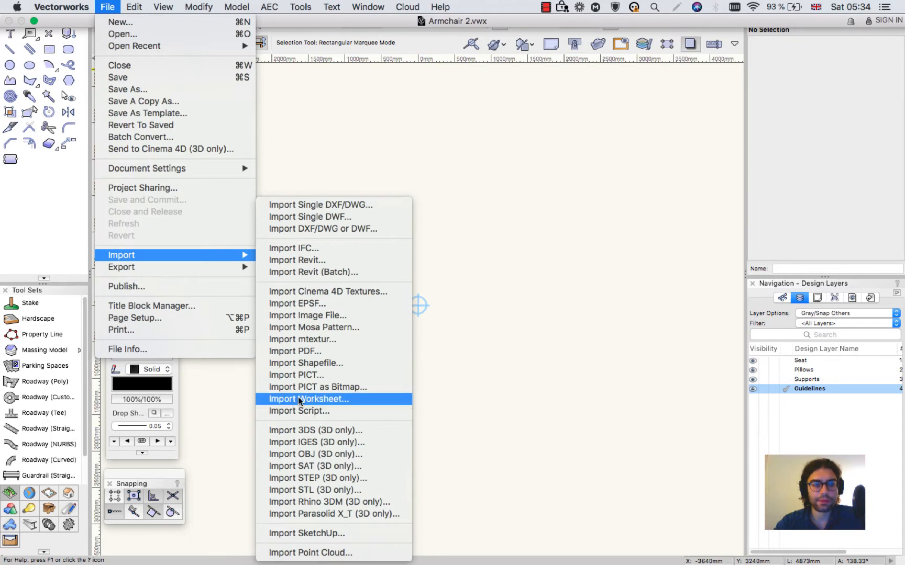
left_click(338, 317)
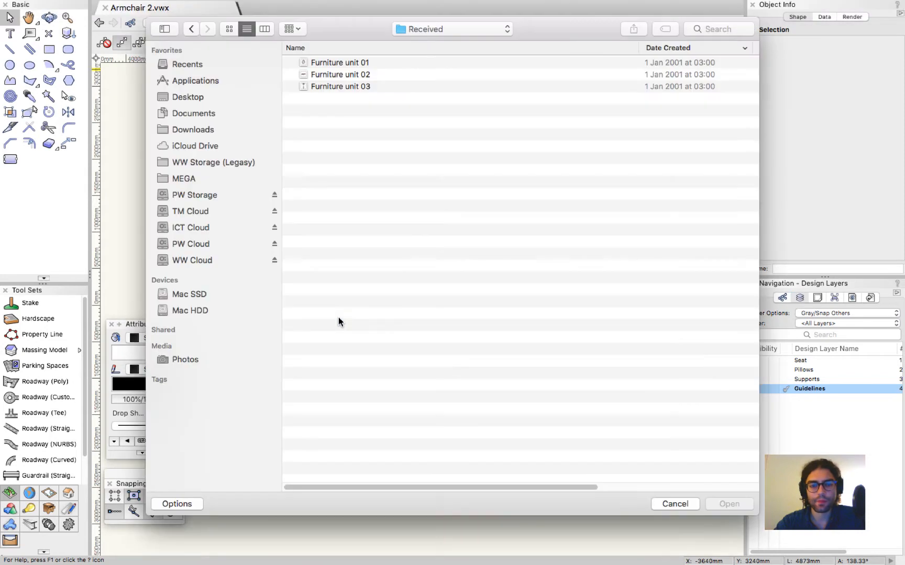
left_click(351, 63)
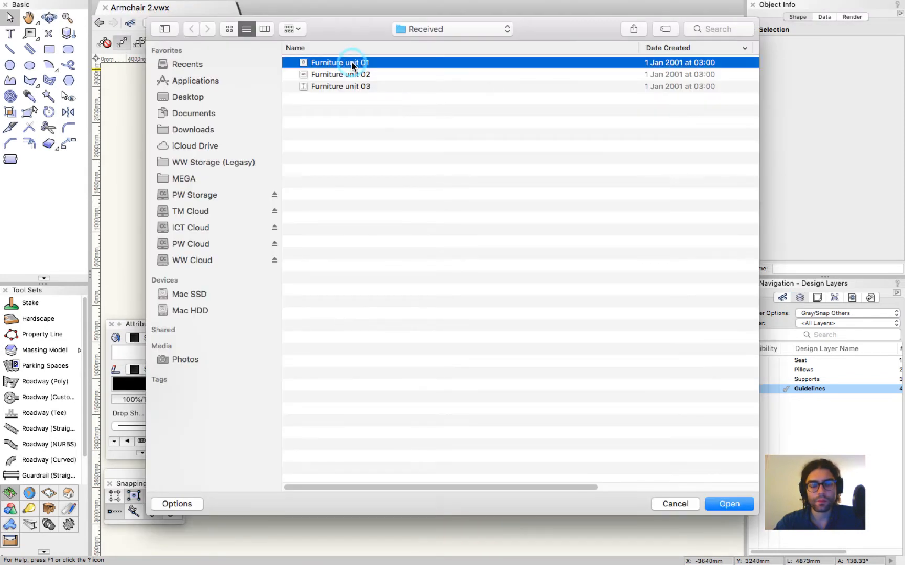
key("space")
key("space")
key("Return")
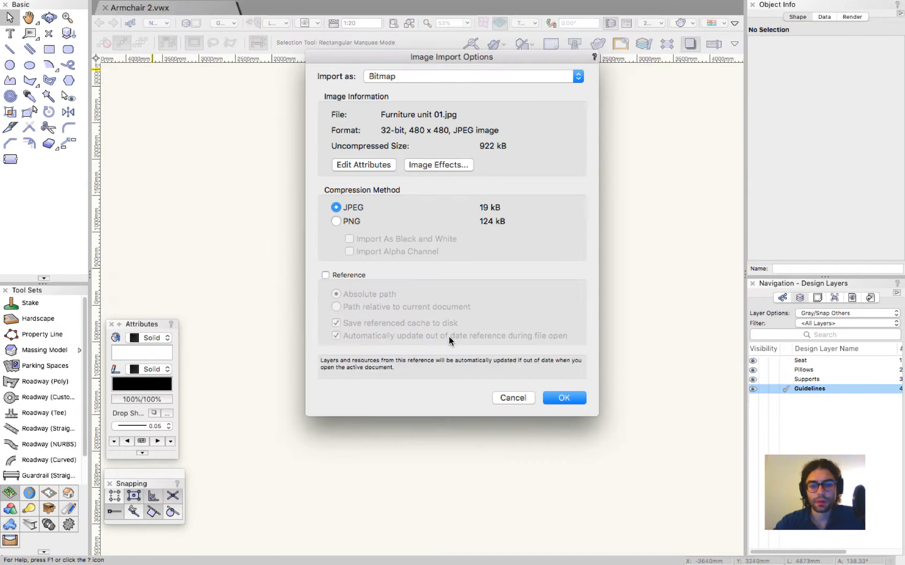
left_click(551, 398)
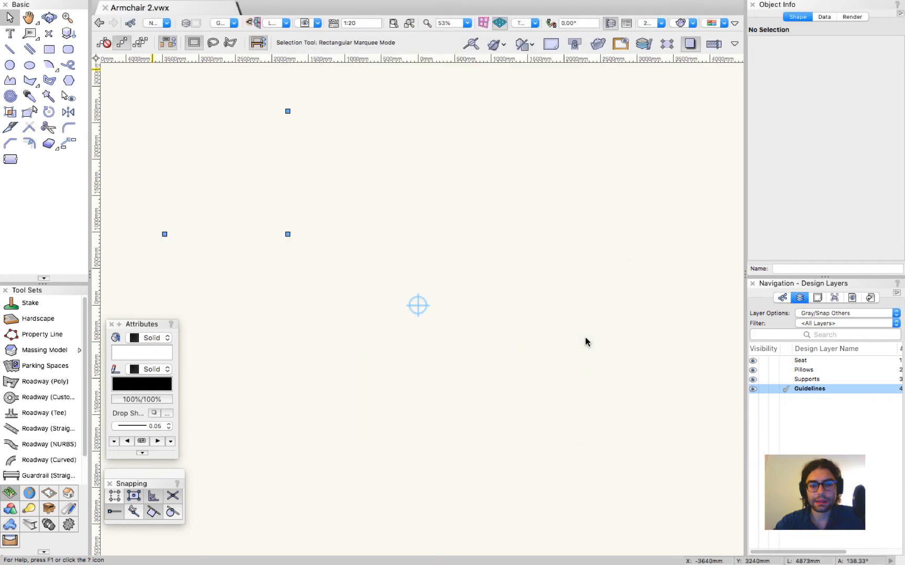
Step: Move the imported chair image down and slightly right so it sits beside the drawing origin, and deselect it
scroll(585, 339, "down", 3)
left_click(519, 262)
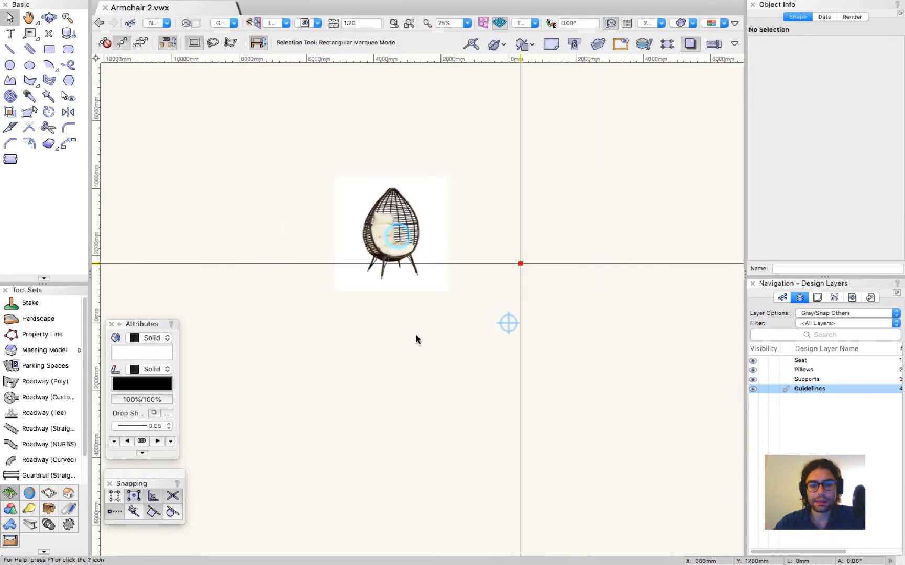
left_click_drag(392, 233, 419, 334)
left_click(547, 226)
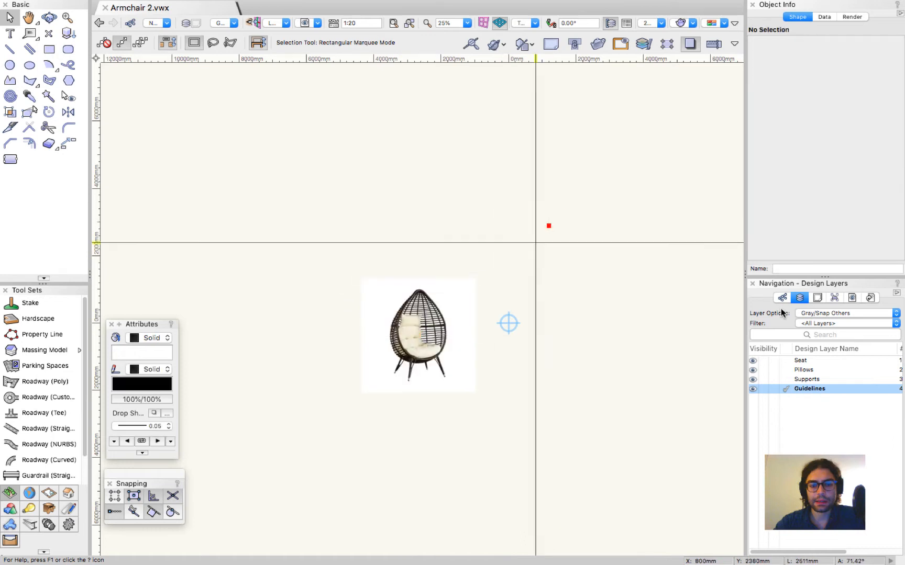
scroll(436, 334, "up", 3)
Step: Clear the class list's search filter and create a new class named Guidelines, with editing its properties after creation
left_click(782, 298)
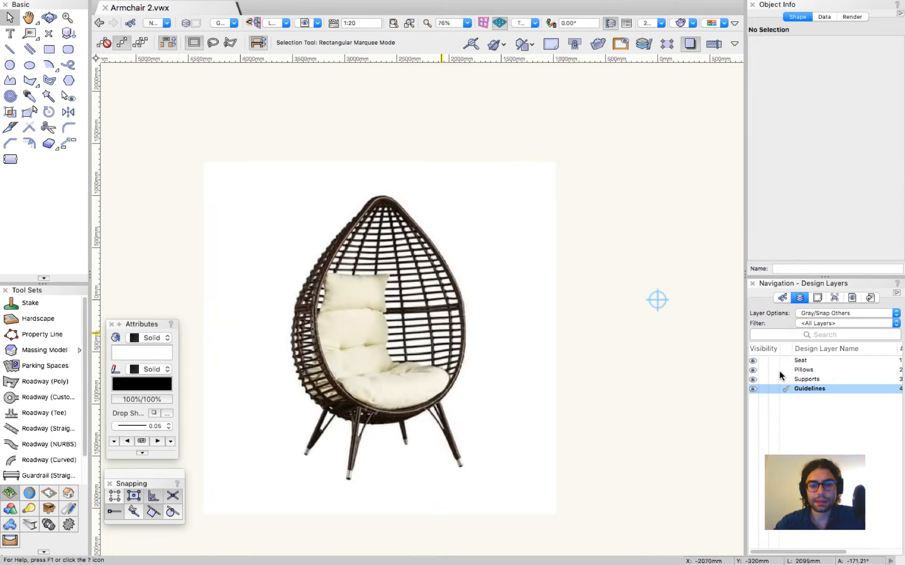
left_click(895, 335)
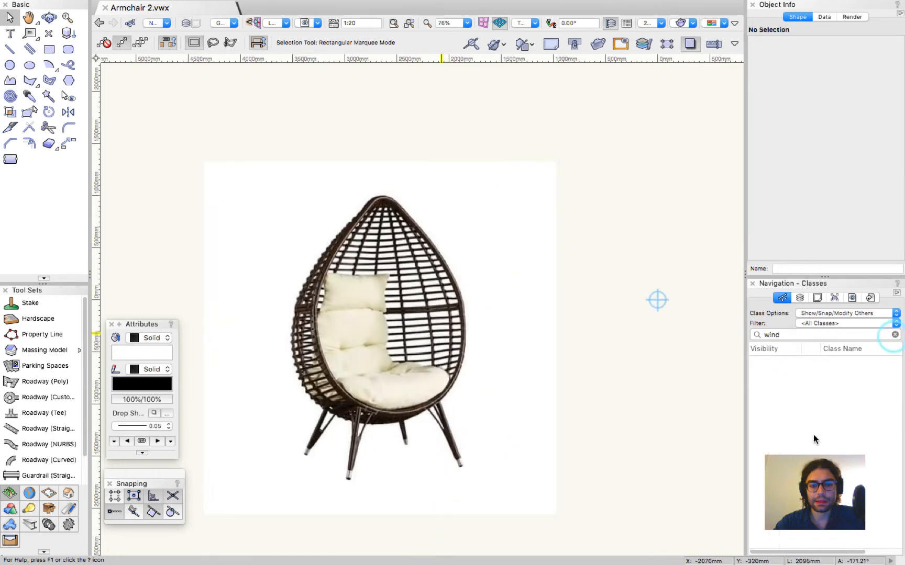
right_click(815, 401)
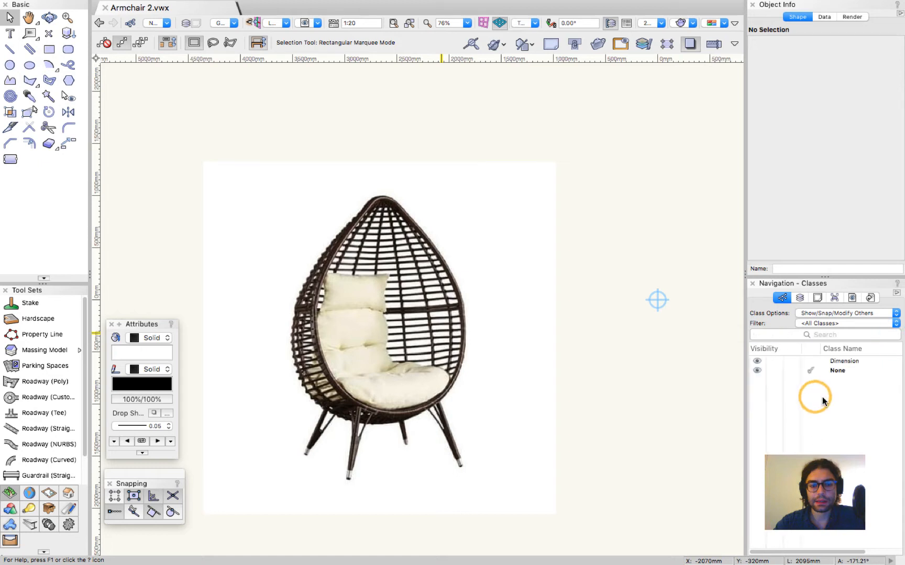
key("Return")
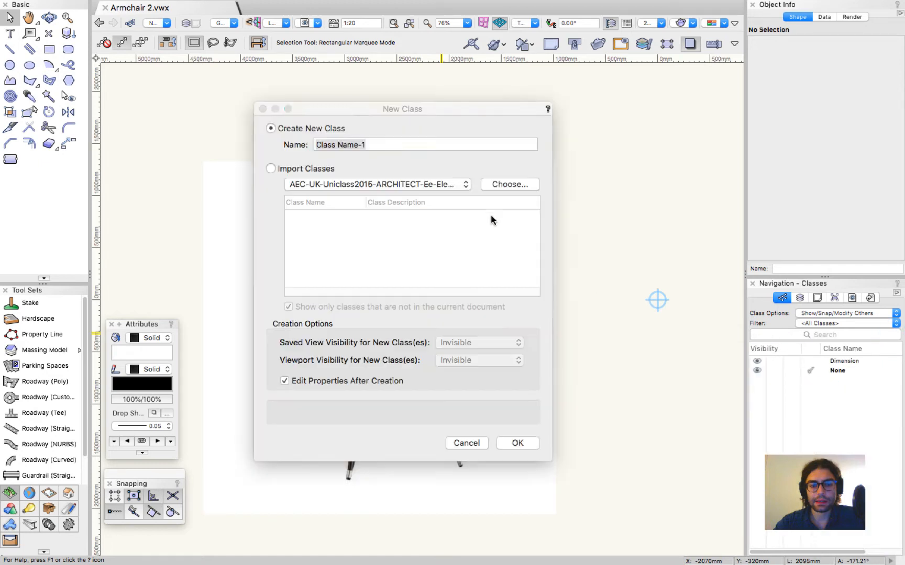
type("Guidelines")
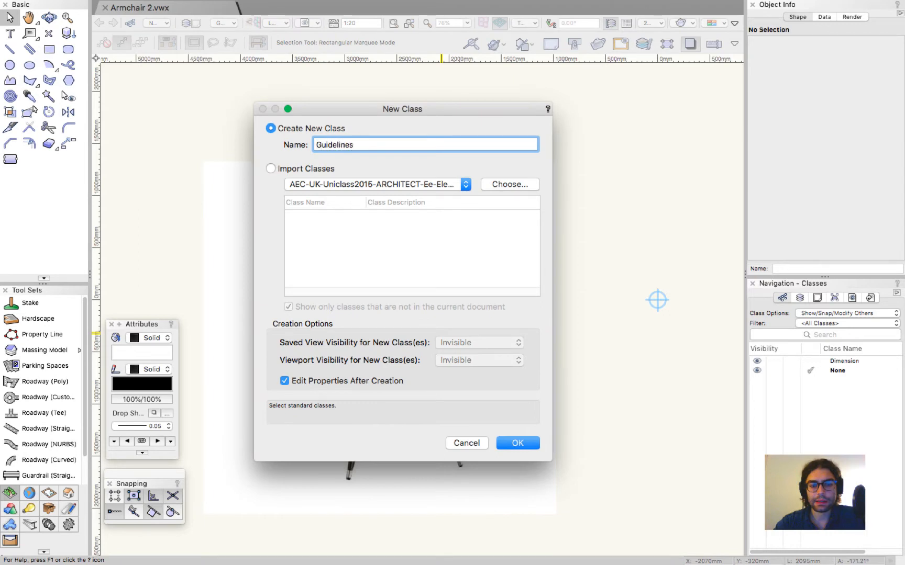
key("Return")
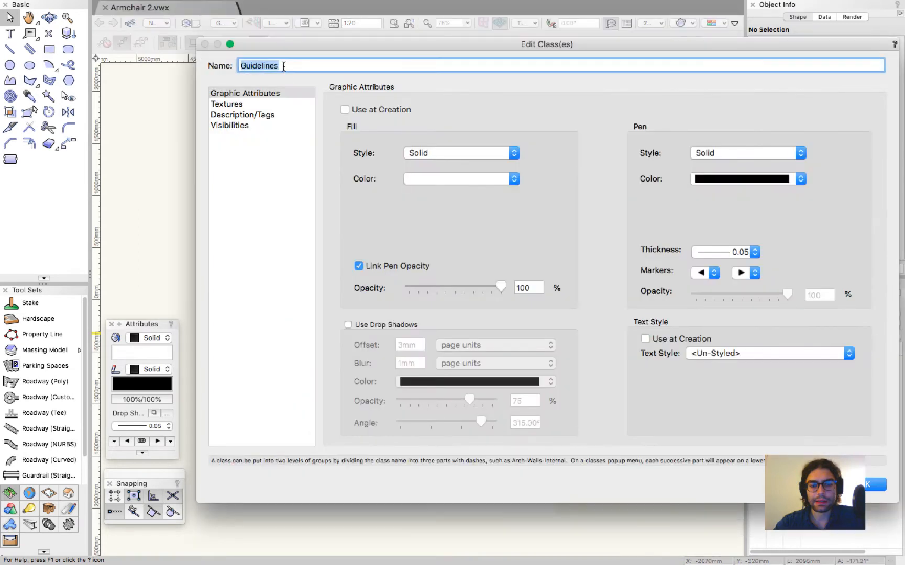
Step: Set the Guidelines class to use its attributes at creation, with no fill, a blue-violet solid pen and 0.13 line thickness
left_click(284, 66)
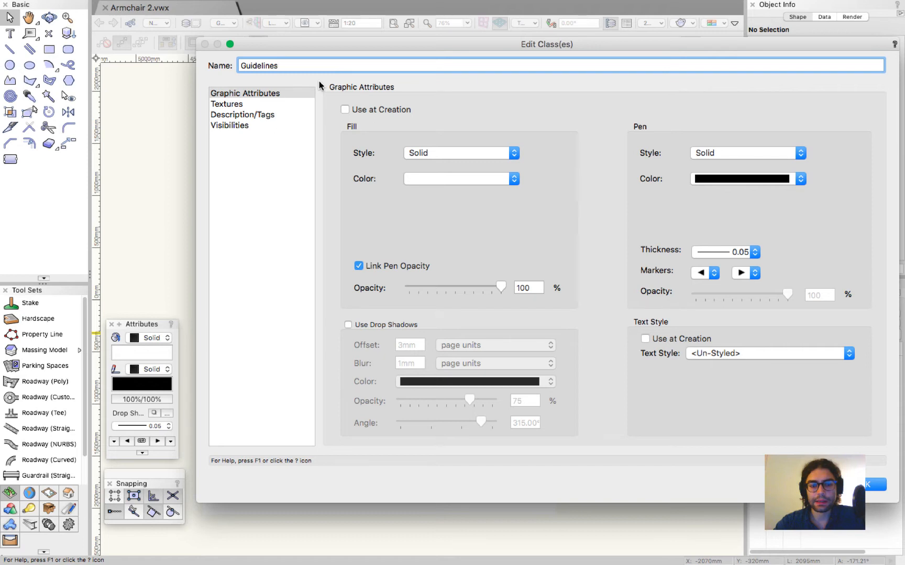
left_click(359, 109)
left_click(451, 151)
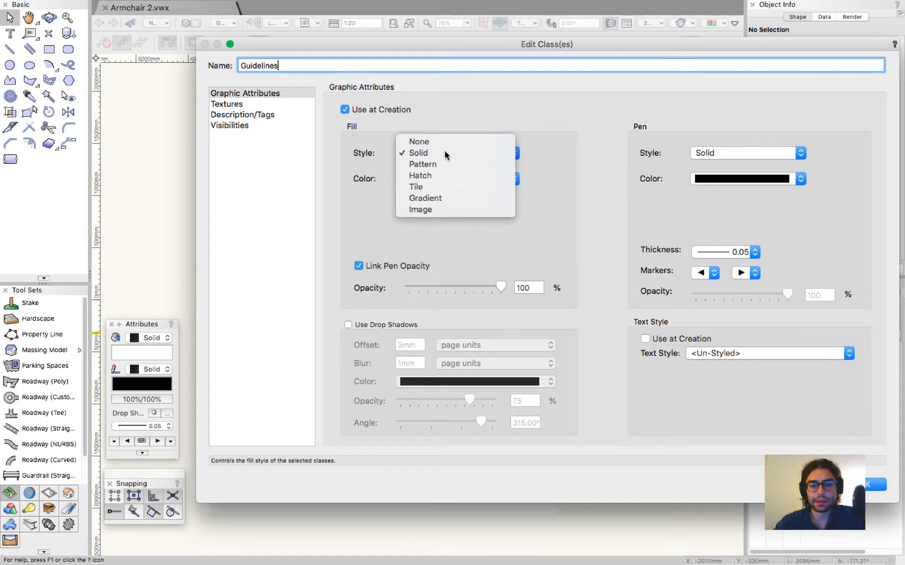
left_click(445, 141)
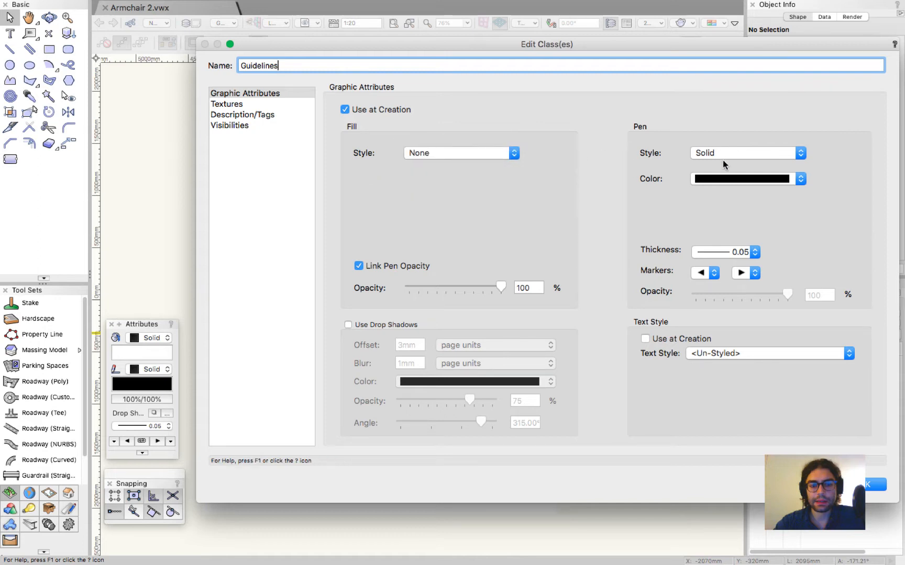
left_click(717, 179)
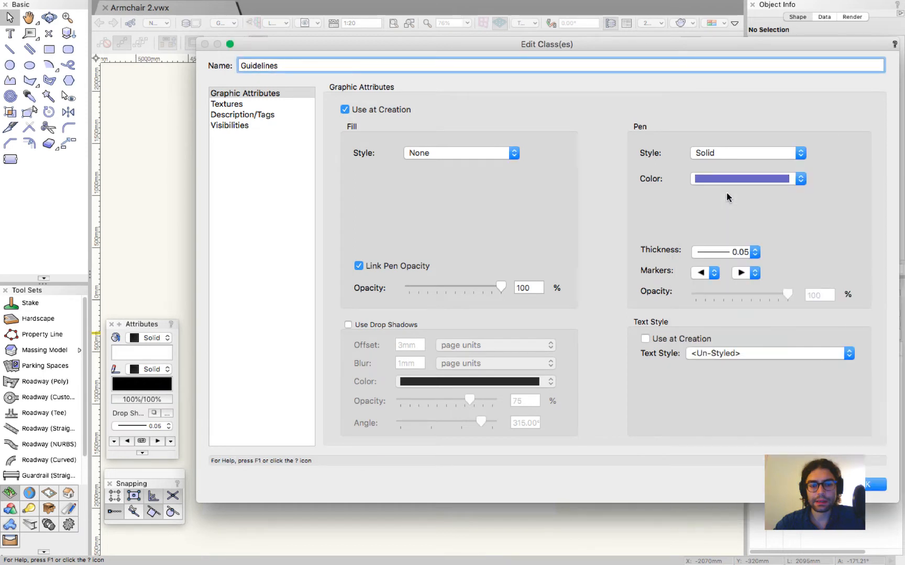
left_click(717, 254)
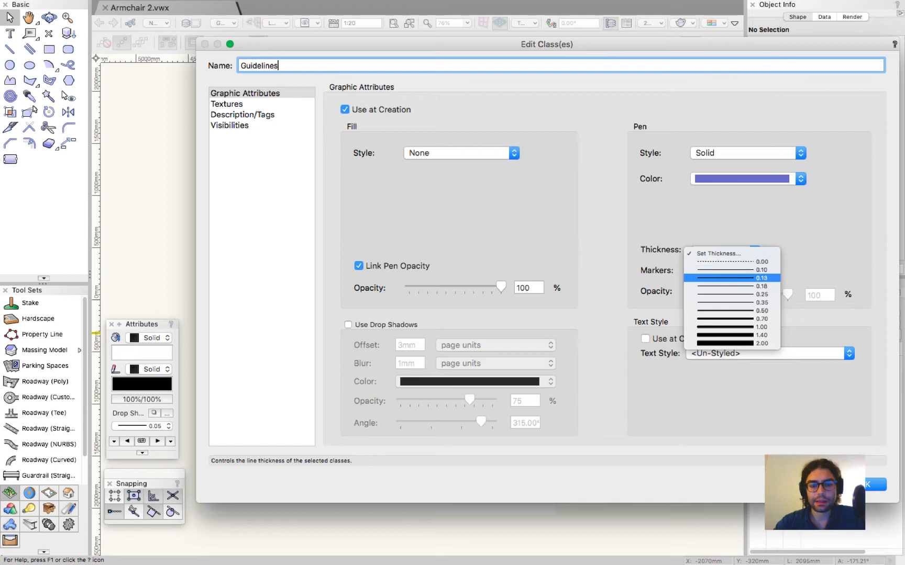
left_click(715, 279)
key("Return")
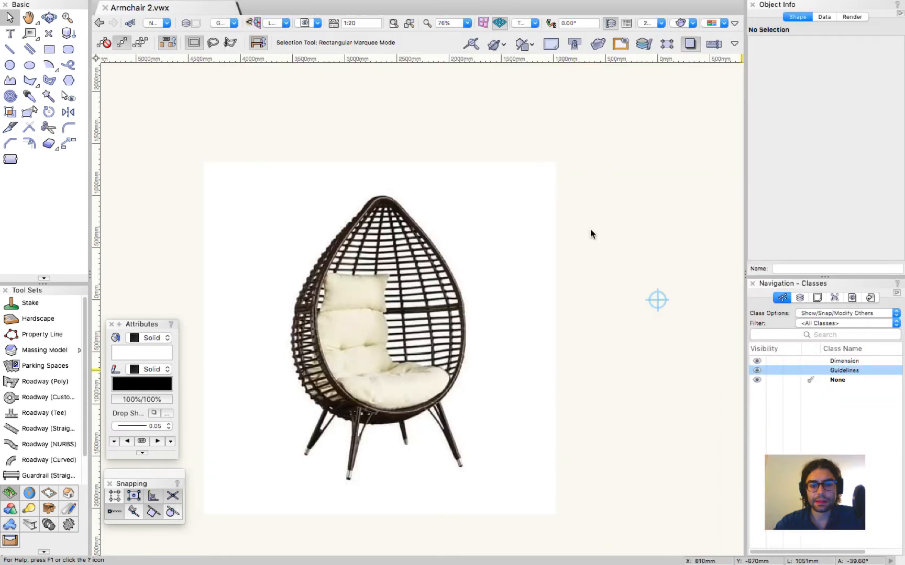
Step: Draw a horizontal guideline about 4220 mm long across the chair's widest part in the Guidelines class, nudge it slightly down and deselect it
scroll(590, 229, "down", 2)
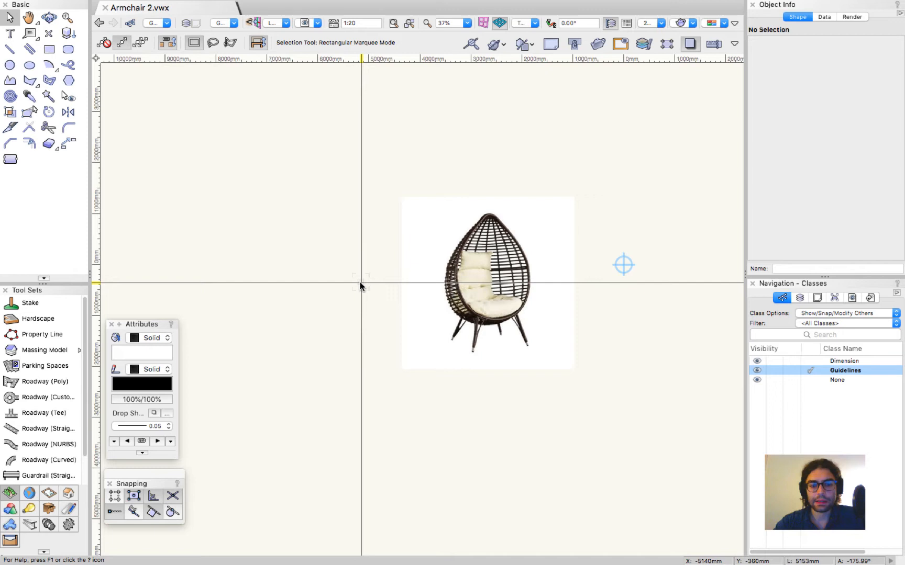
left_click_drag(360, 283, 359, 283)
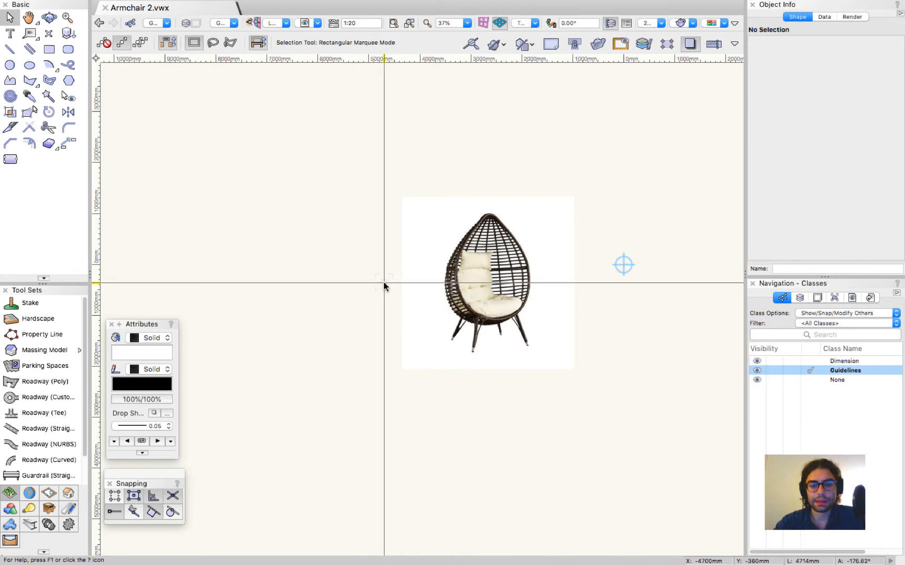
key("2")
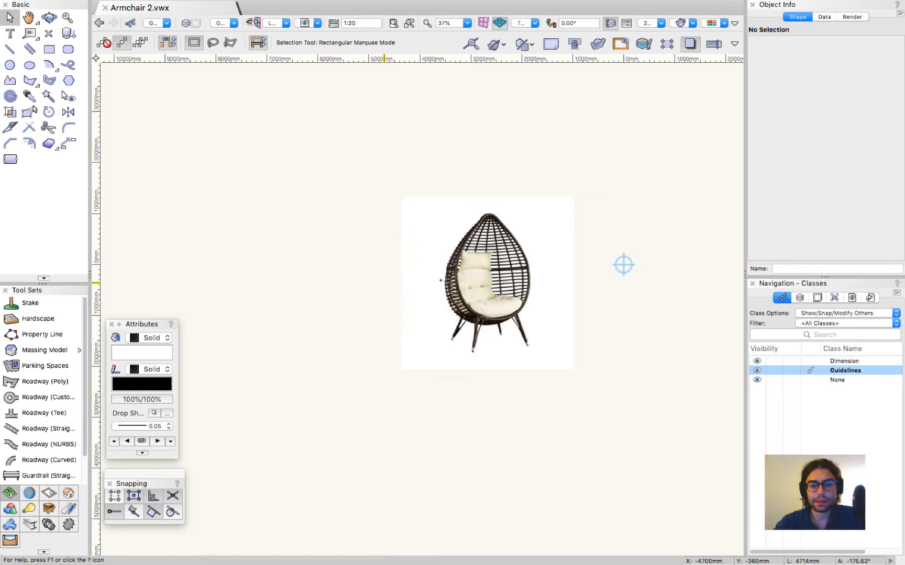
left_click(598, 291)
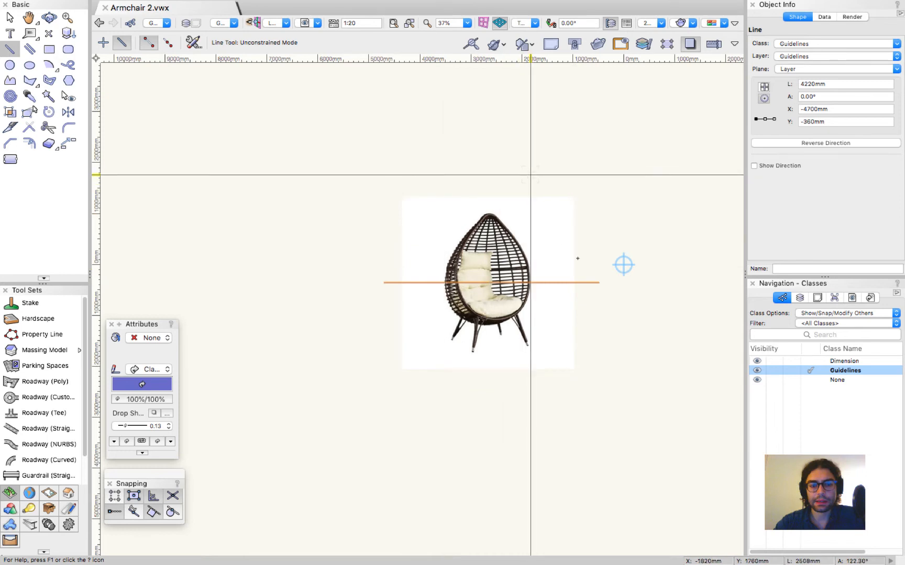
key("x")
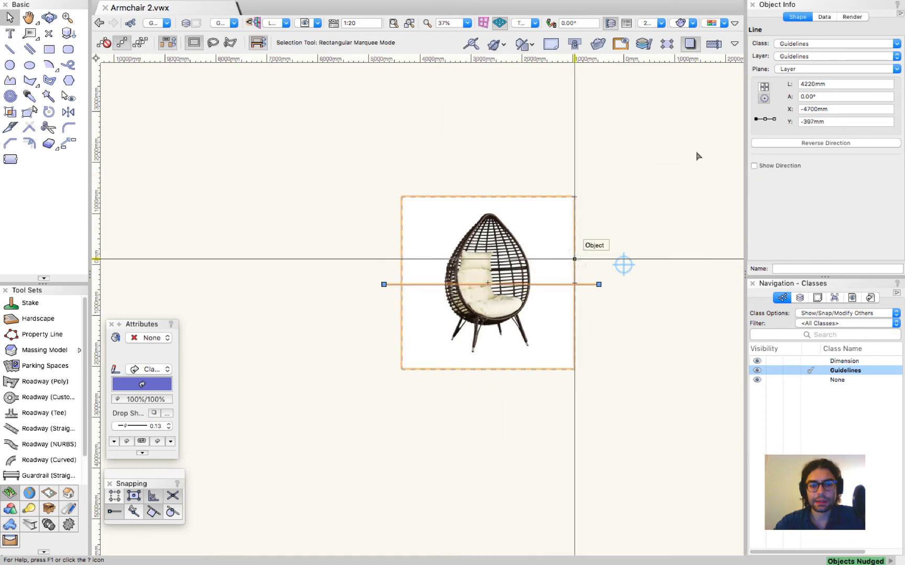
left_click(660, 152)
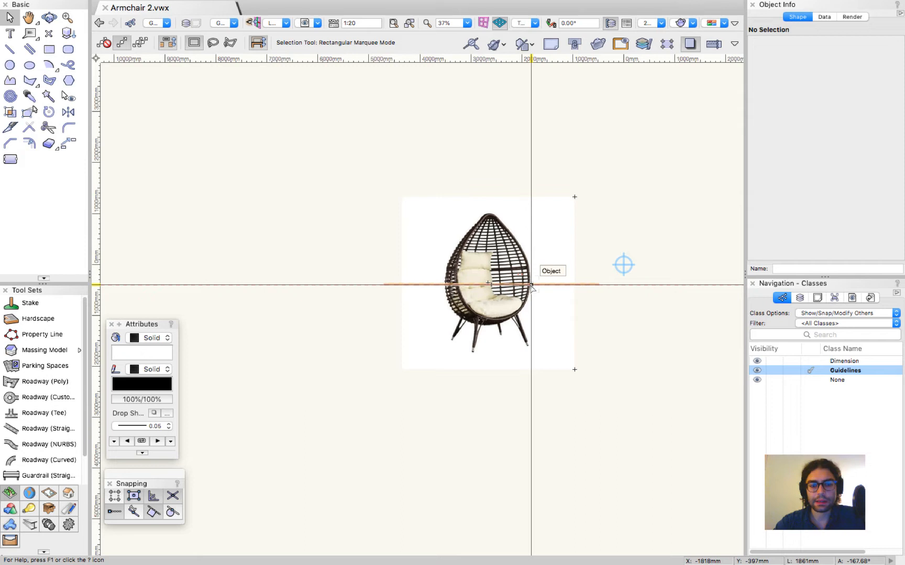
Step: Place 2D loci on the horizontal guideline at the chair's two outer side edges, and deselect them
key("0")
left_click(531, 285)
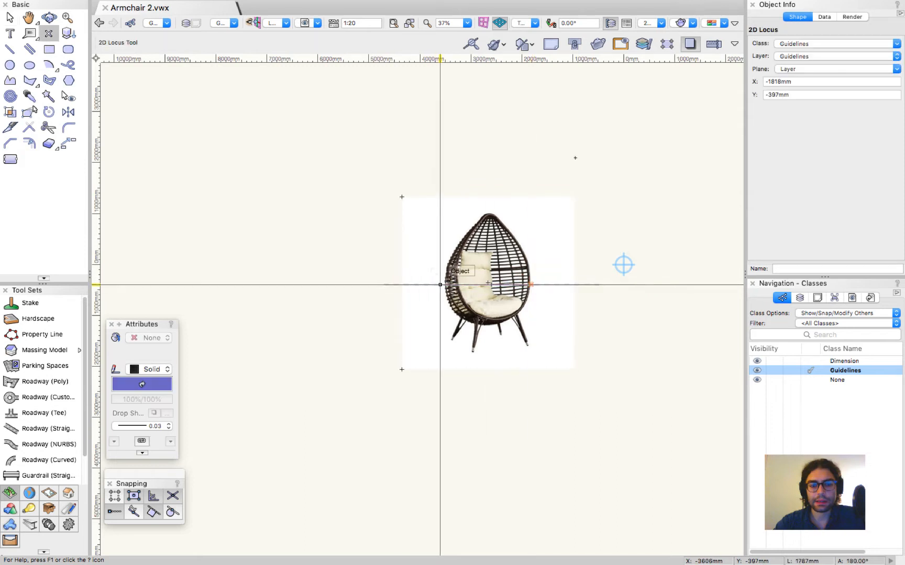
key("x")
left_click(582, 157)
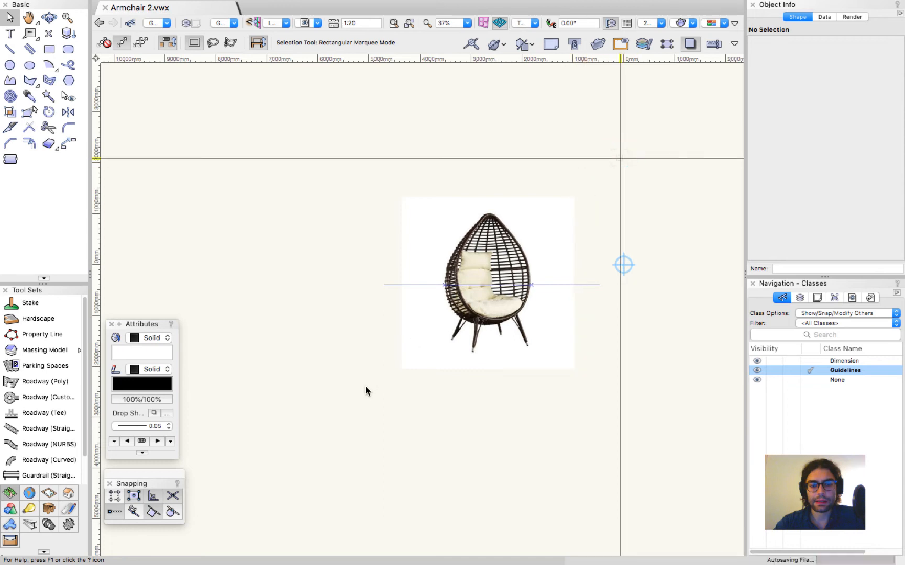
Step: Select the chair image, the guideline and both loci, and group them
left_click_drag(382, 369, 364, 388)
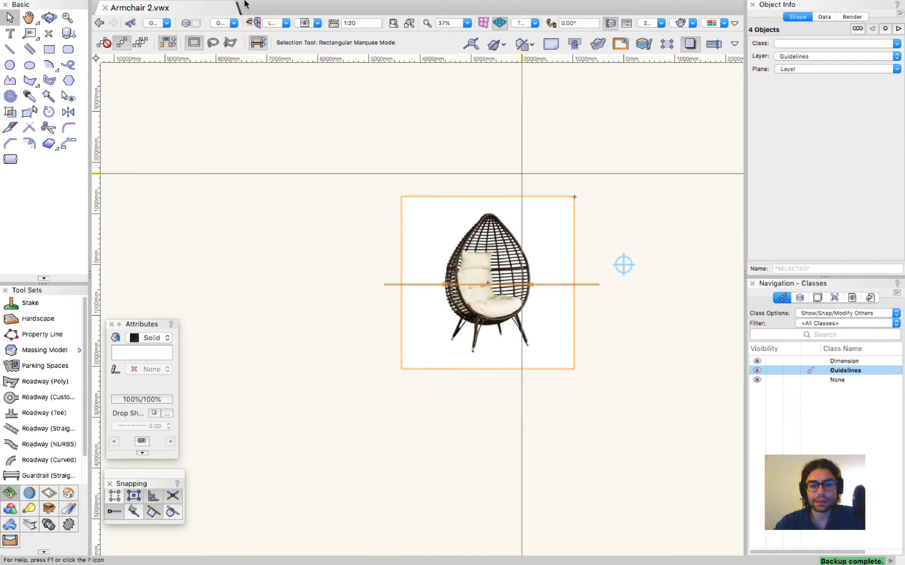
left_click(198, 6)
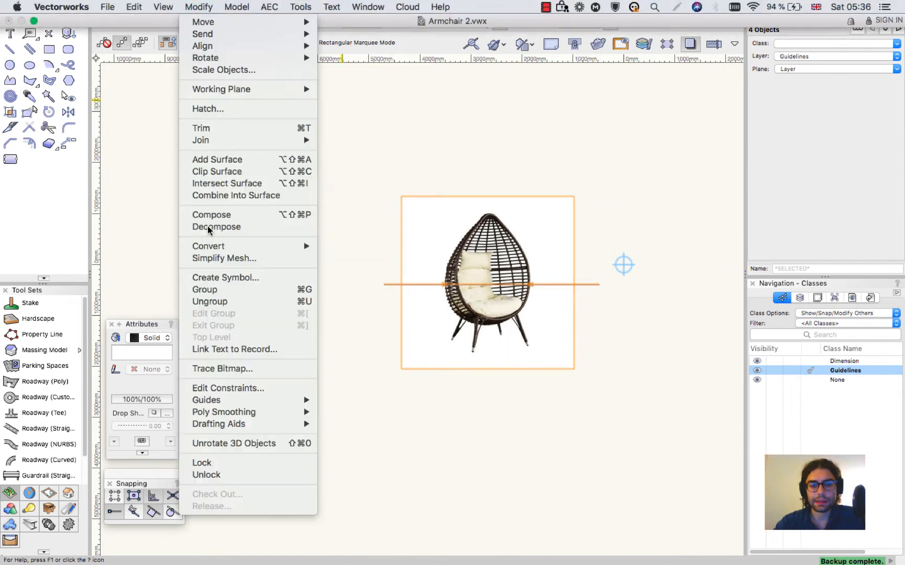
left_click(219, 290)
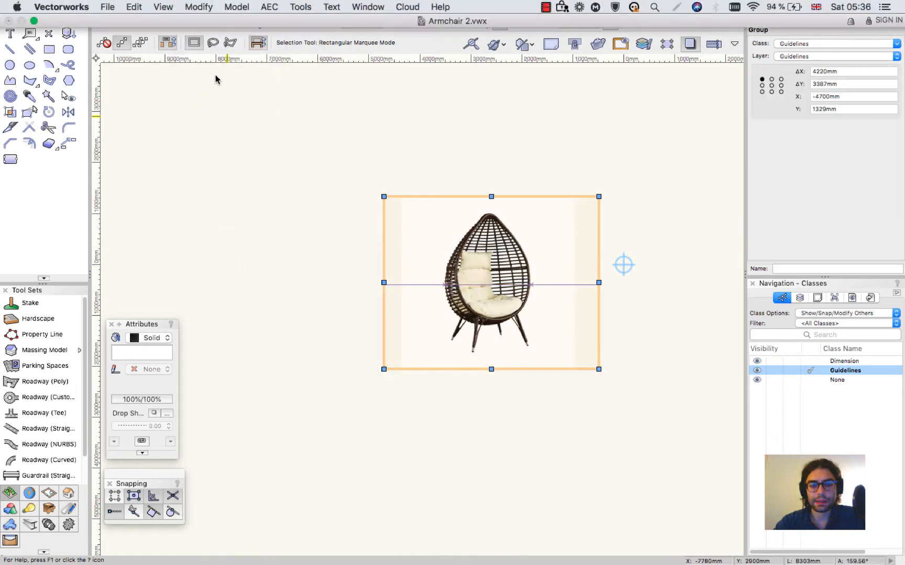
Step: Scale the group symmetrically by distance, picking the two loci as the current distance and setting the new distance to 800 mm
left_click(198, 7)
left_click(222, 70)
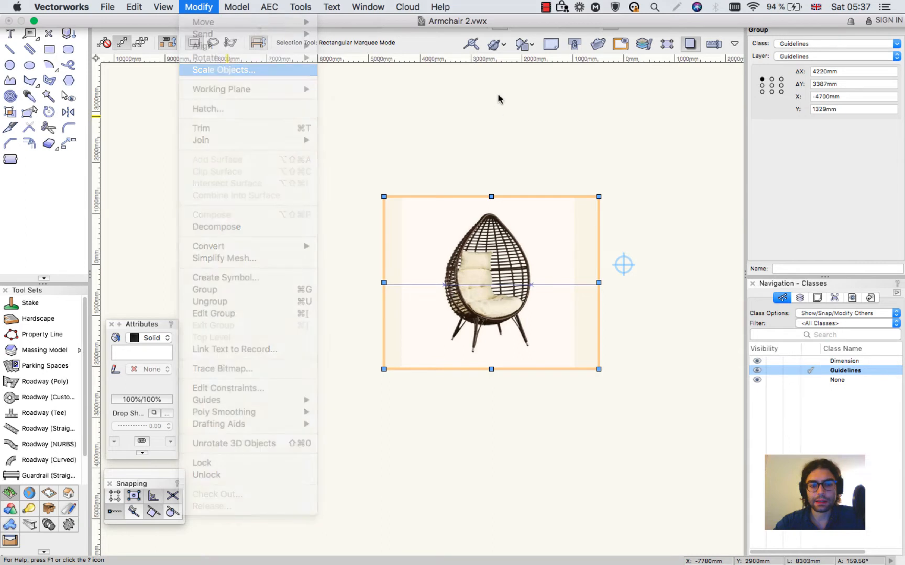
left_click_drag(432, 88, 290, 95)
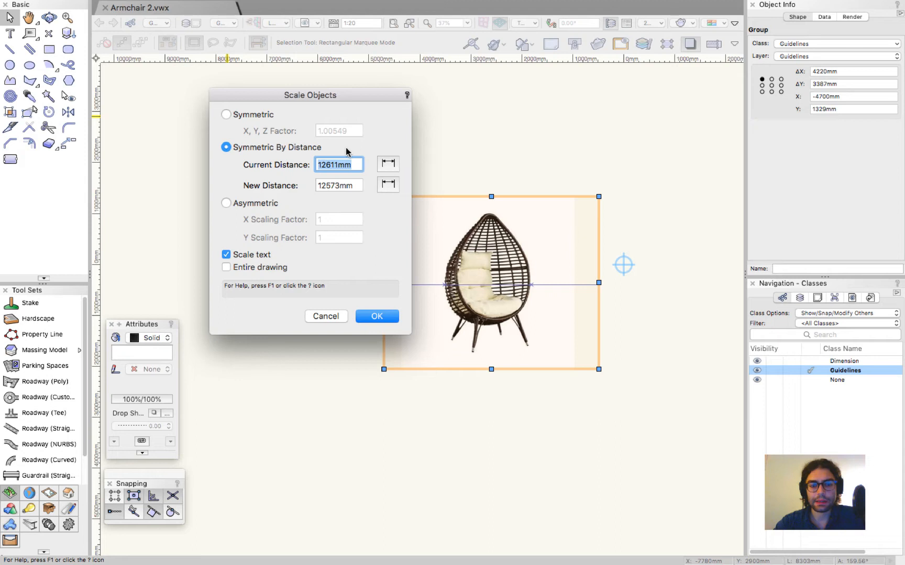
left_click(381, 164)
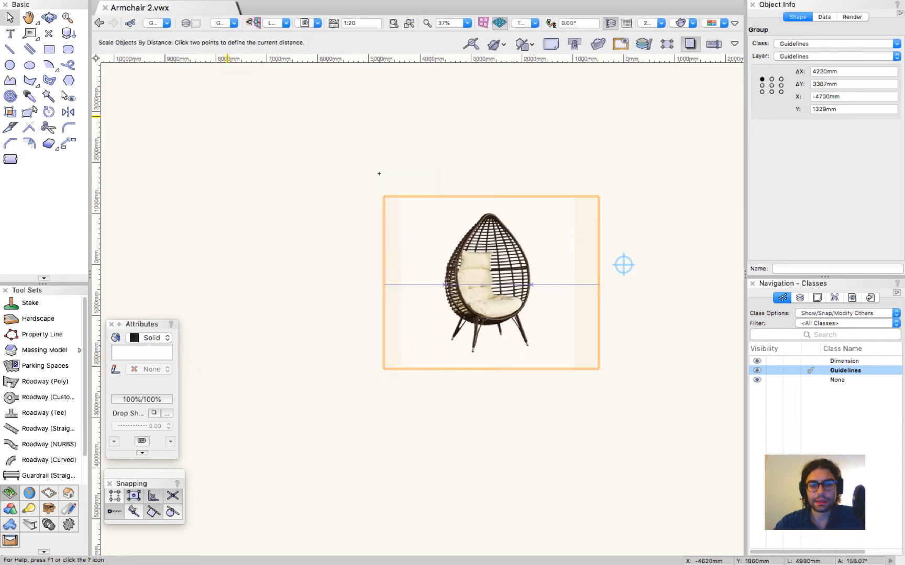
left_click(444, 284)
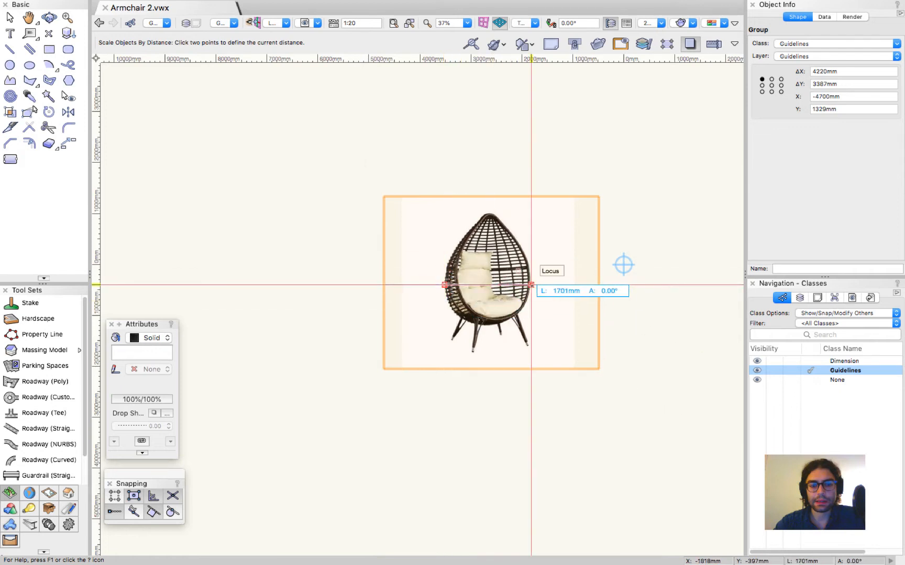
left_click(531, 285)
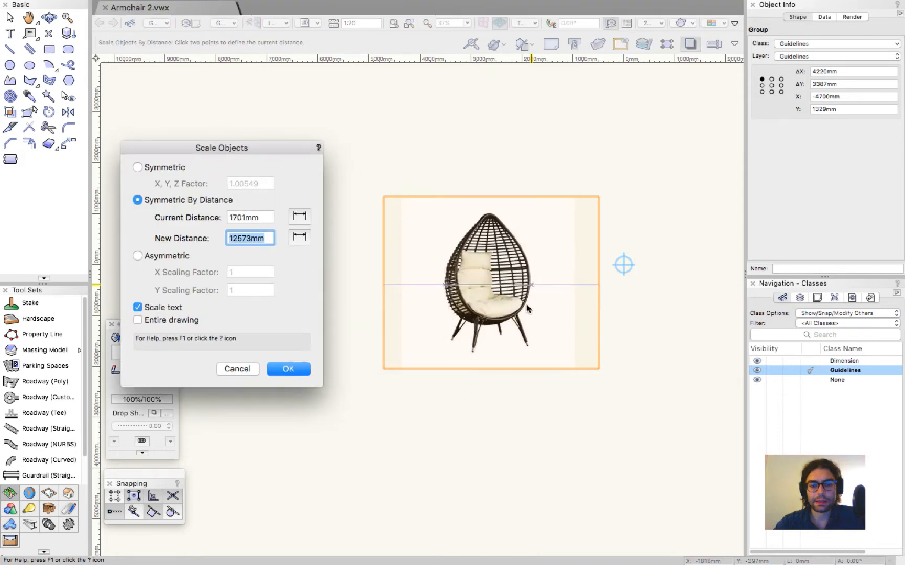
left_click(245, 241)
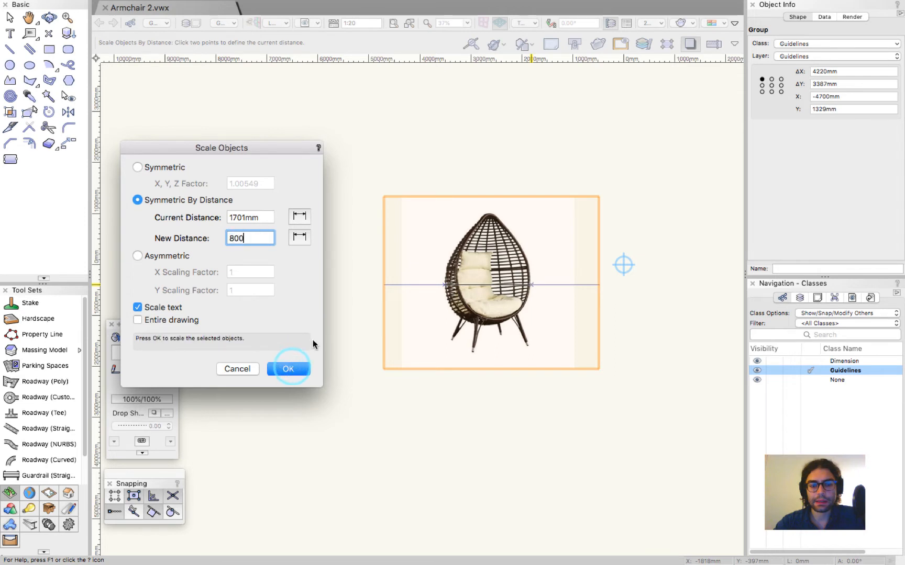
left_click(504, 217)
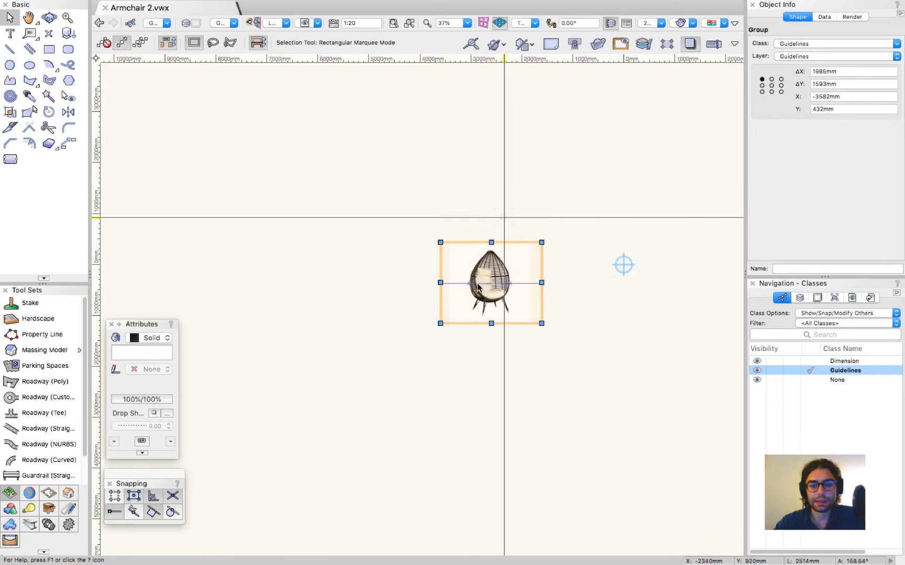
scroll(506, 283, "up", 6)
left_click(473, 511)
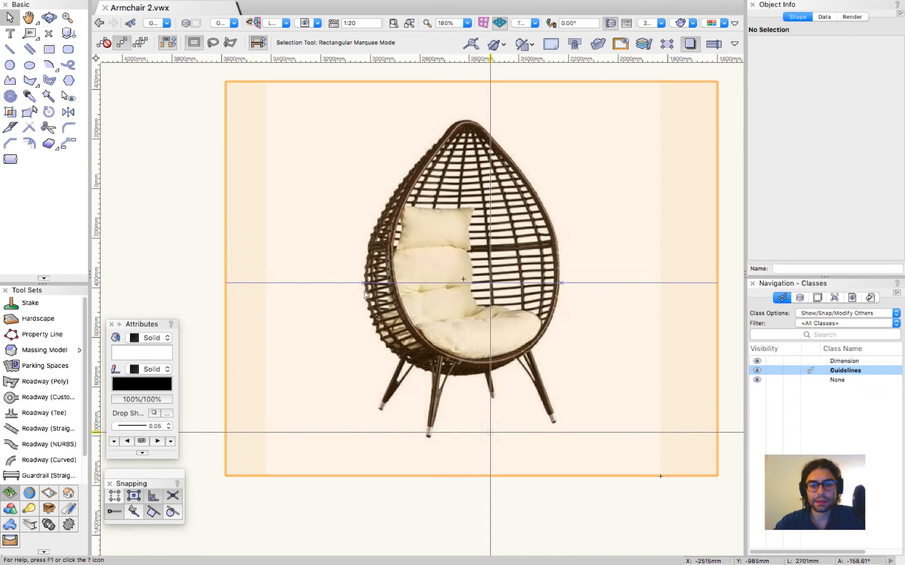
Step: Ungroup the scaled chair image, guideline and loci
scroll(428, 277, "down", 2)
left_click(428, 273)
key("super+u")
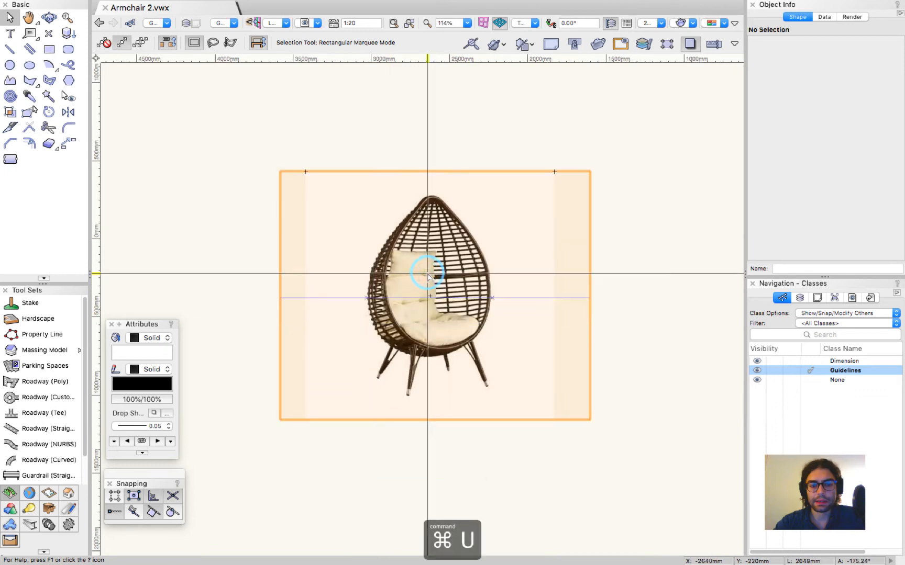
Step: Move the chair image with its guideline and loci onto the drawing origin, and shift them straight down below it
scroll(404, 257, "down", 2)
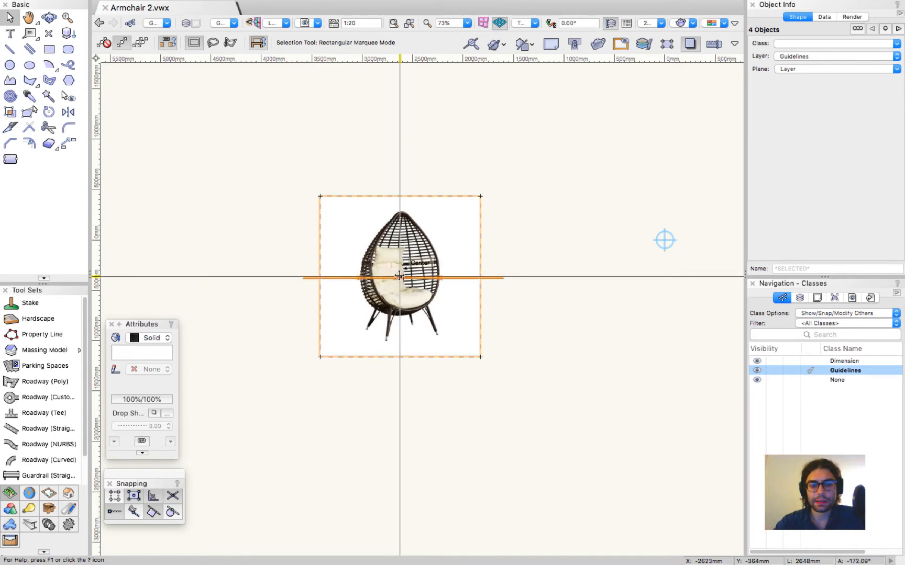
left_click(399, 276)
left_click_drag(399, 276, 665, 240)
scroll(374, 265, "down", 5)
scroll(489, 273, "up", 1)
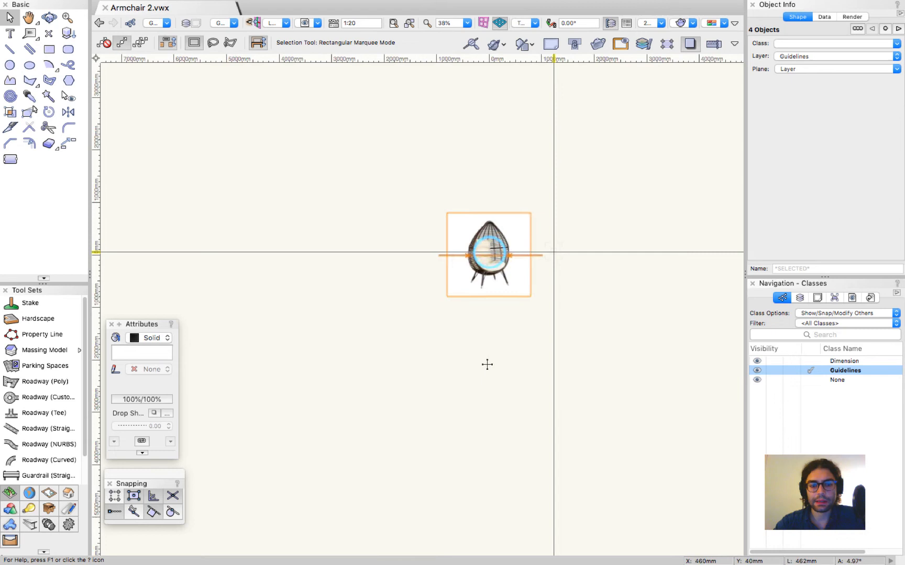
left_click_drag(488, 256, 489, 341)
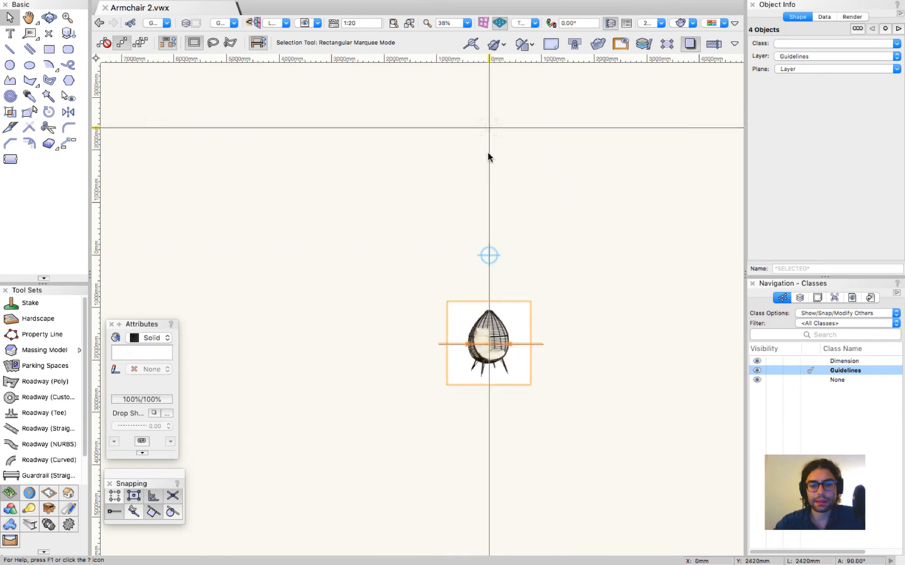
Step: Draw a vertical guideline about 2082 mm long from the left locus on the chair image up past the origin's level
scroll(489, 389, "up", 3)
scroll(439, 431, "down", 1)
left_click(652, 337)
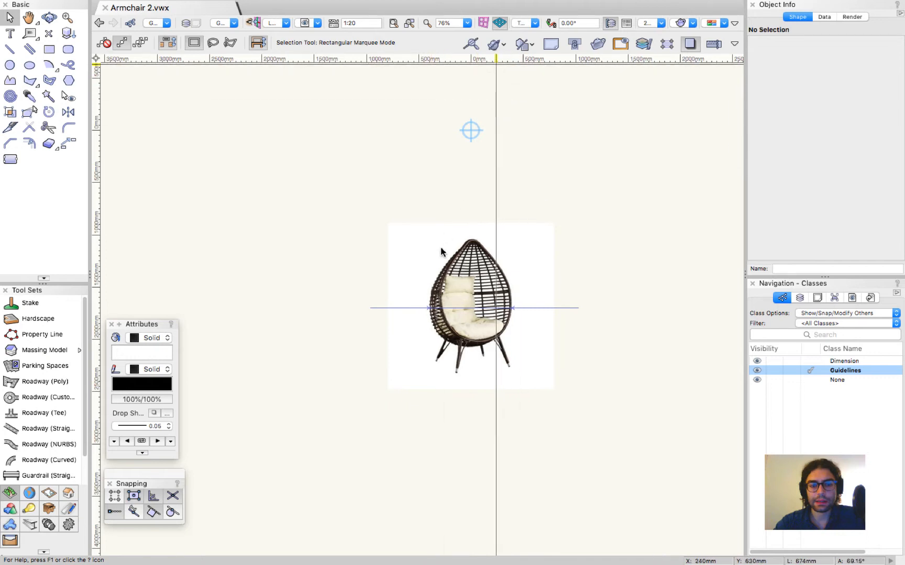
key("2")
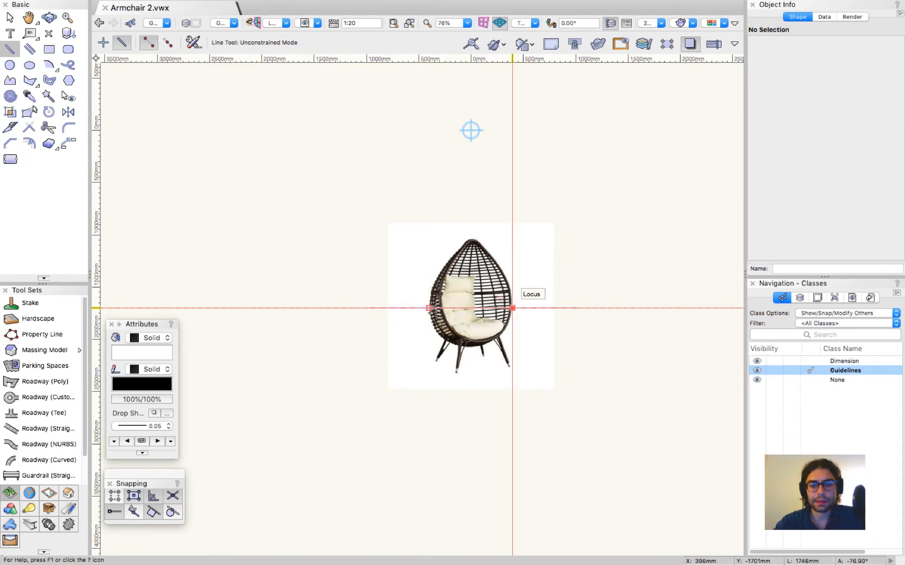
left_click(429, 308)
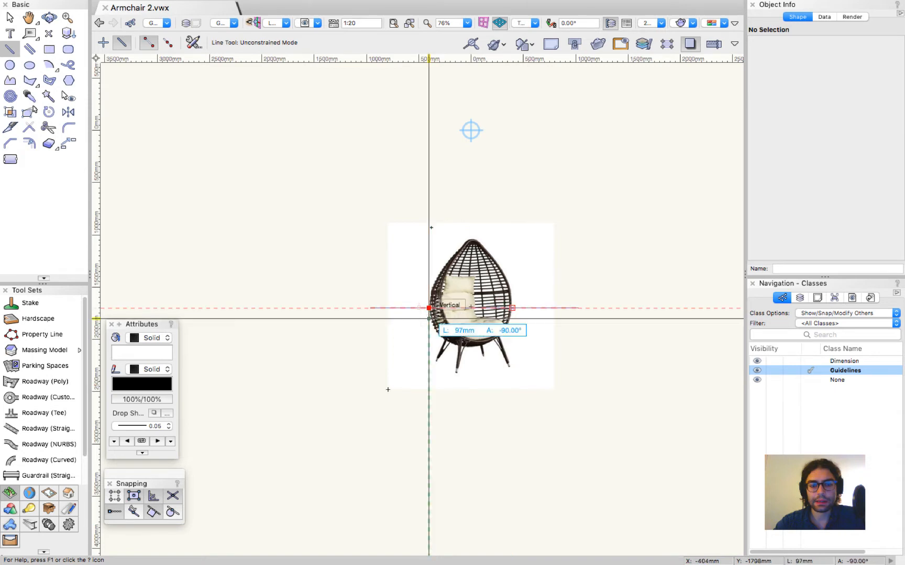
scroll(421, 370, "down", 3)
left_click(424, 227)
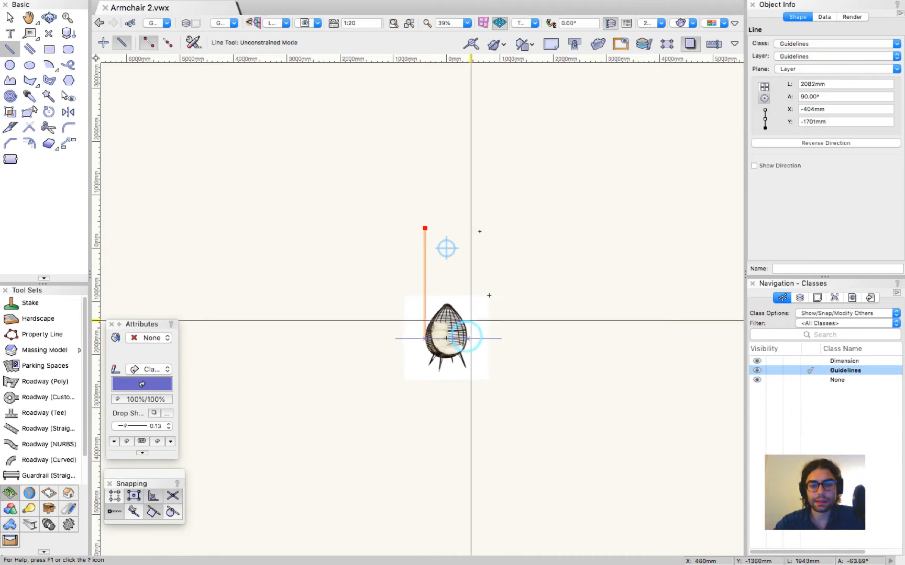
left_click(468, 338)
left_click(468, 232)
scroll(466, 301, "up", 4)
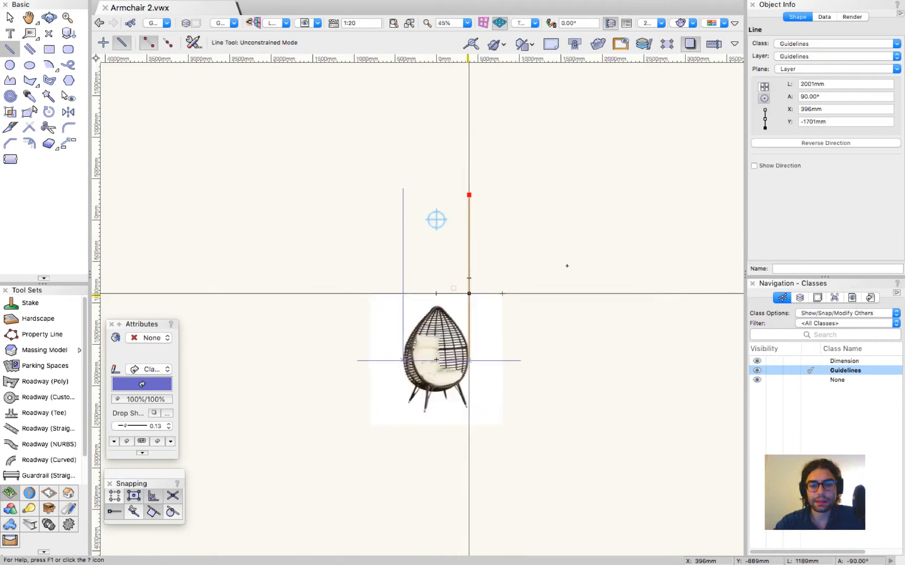
key("x")
left_click(566, 266)
left_click(521, 227)
left_click(487, 224)
key("Delete")
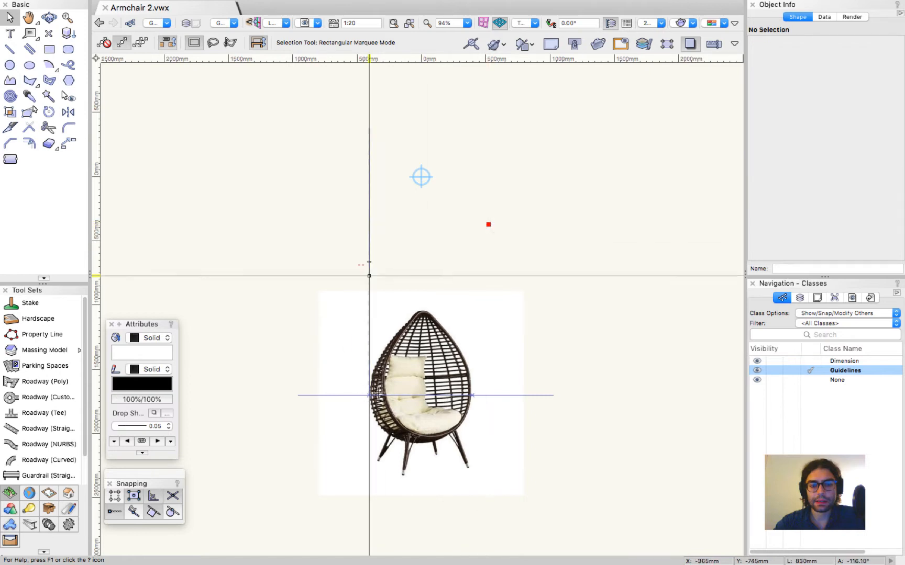
Step: Draw a vertical guideline about 1431 mm long from the tip of the chair straight up past the origin
key("2")
left_click(422, 312)
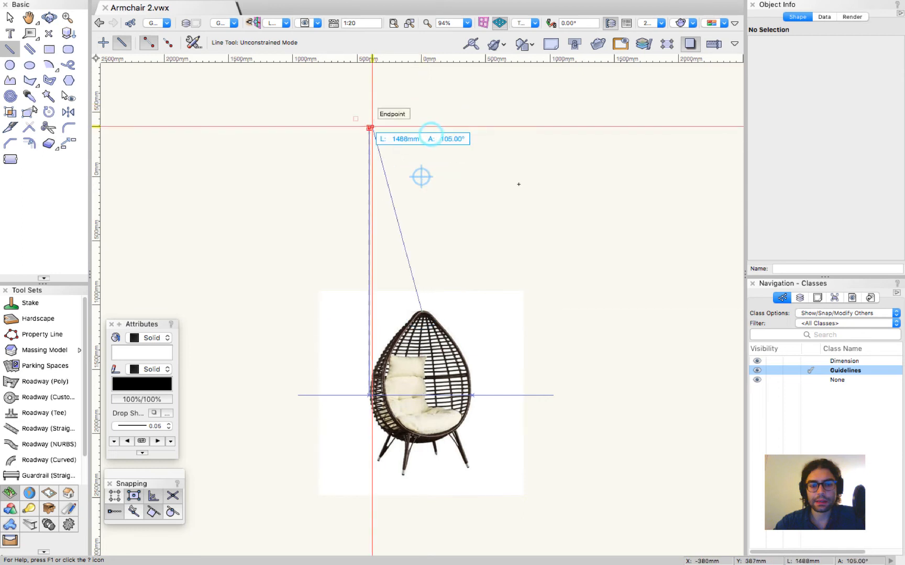
left_click(424, 129)
key("x")
Step: Select all objects and shift them slightly sideways so the chair's centre guideline passes exactly through the drawing origin
key("super+a")
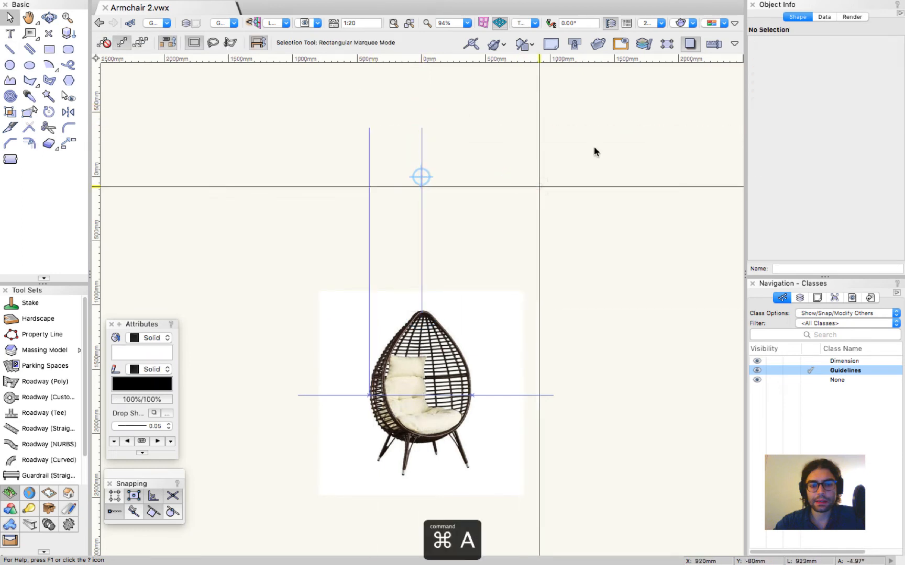
scroll(392, 205, "up", 10)
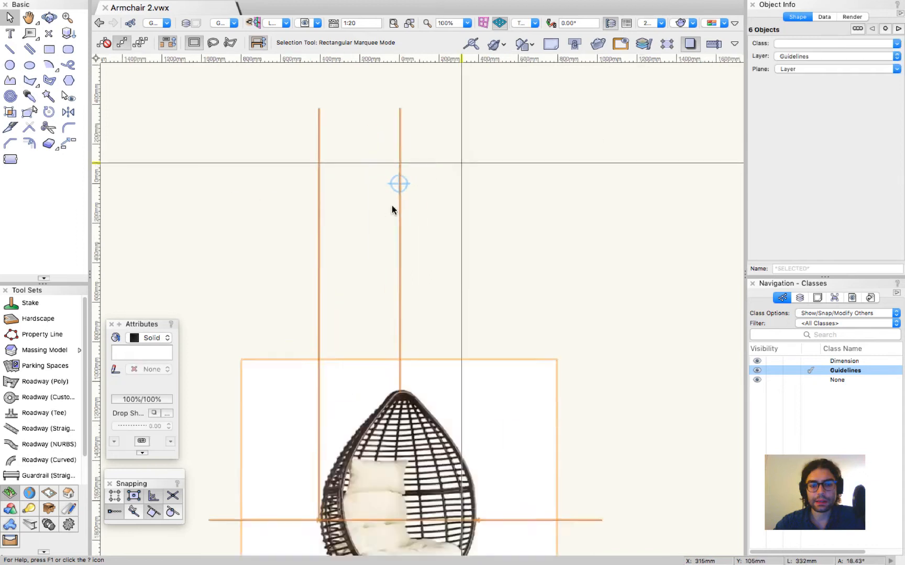
left_click_drag(389, 215, 379, 263)
scroll(451, 188, "down", 8)
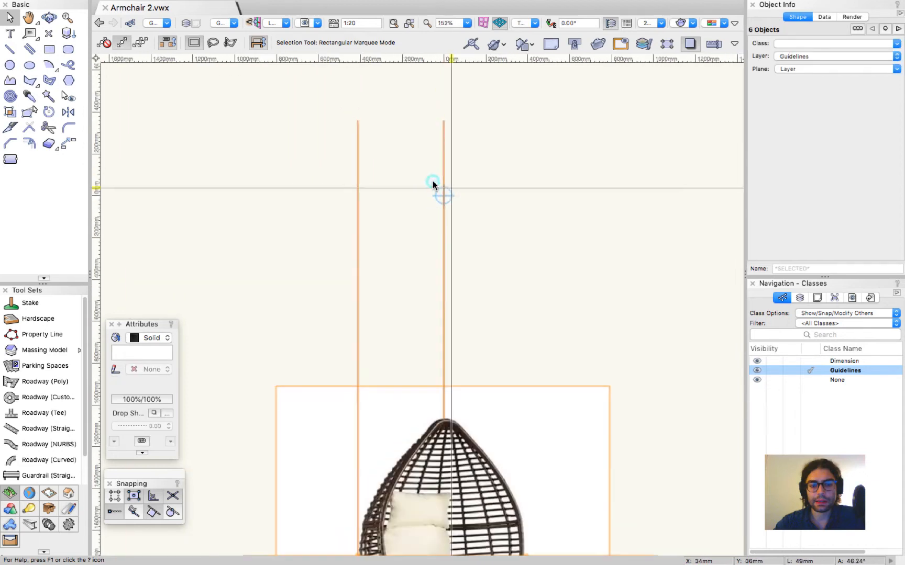
scroll(302, 163, "down", 3)
left_click(433, 183)
Step: Extend the centre guideline straight down through the chair to about Y -2940 mm, below the chair legs
left_click(362, 209)
left_click_drag(362, 271, 351, 435)
left_click(484, 218)
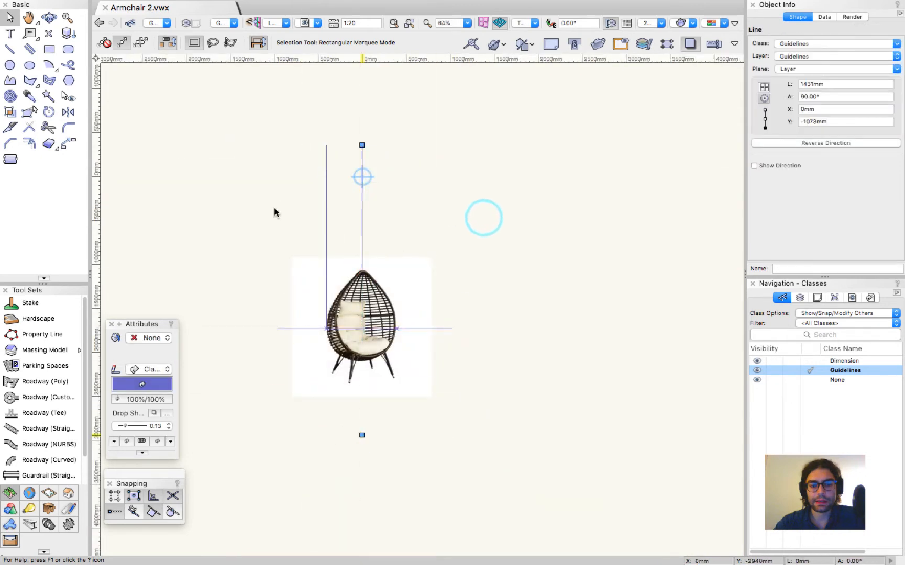
Step: Draw a circle centred on the origin and set its radius to 400 mm
scroll(361, 419, "up", 4)
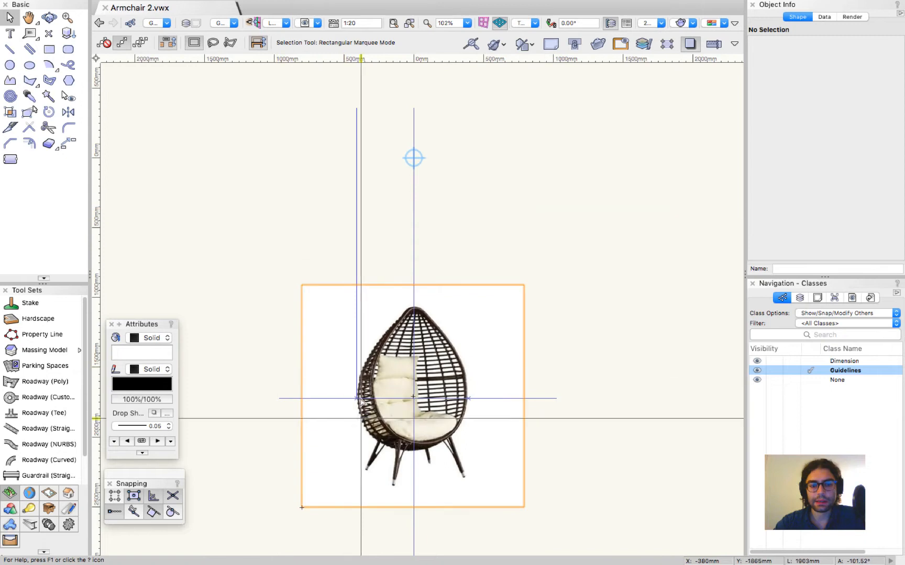
scroll(362, 402, "up", 3)
scroll(433, 425, "down", 4)
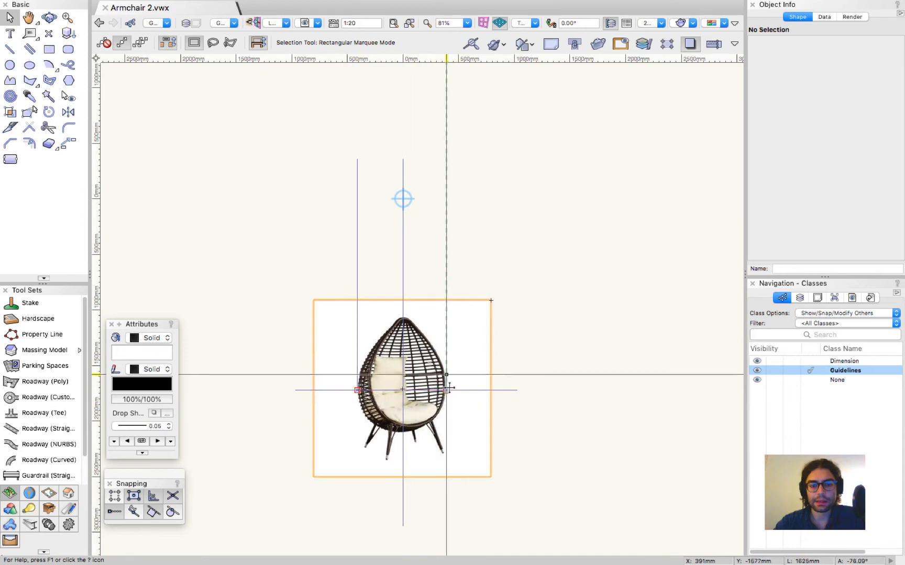
scroll(389, 397, "up", 4)
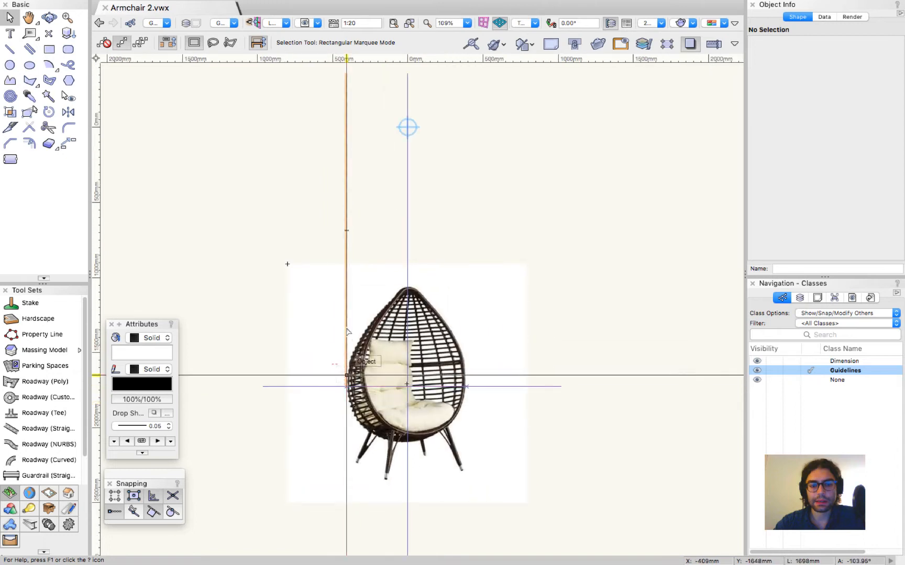
scroll(410, 352, "down", 4)
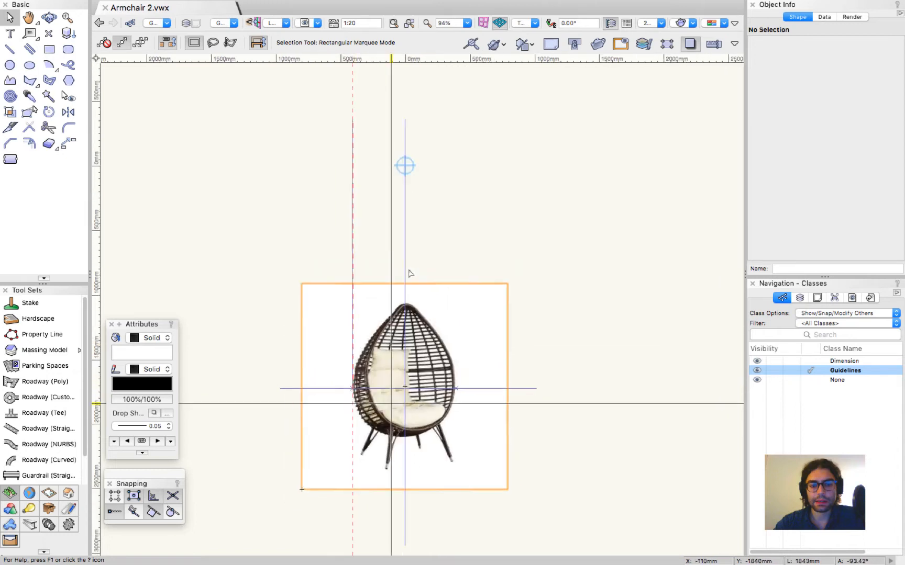
key("6")
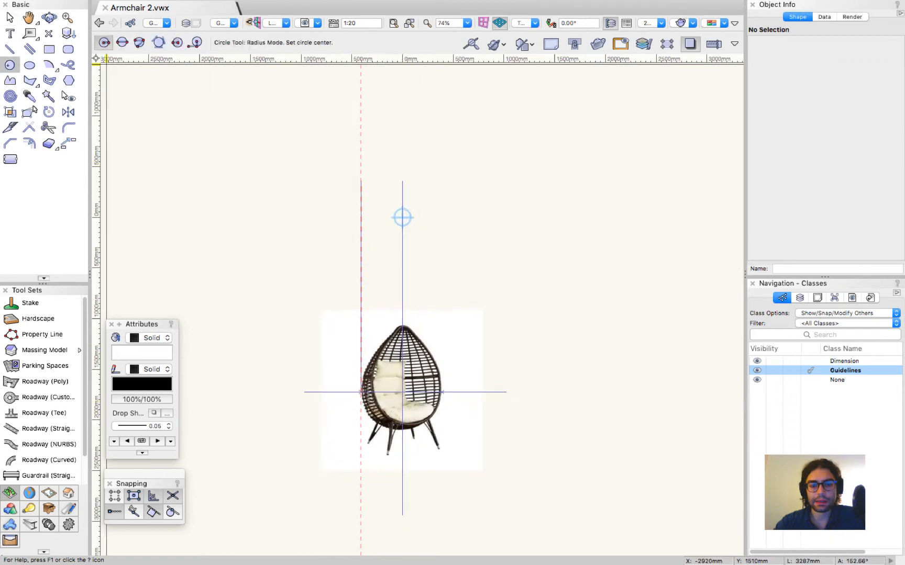
left_click(402, 217)
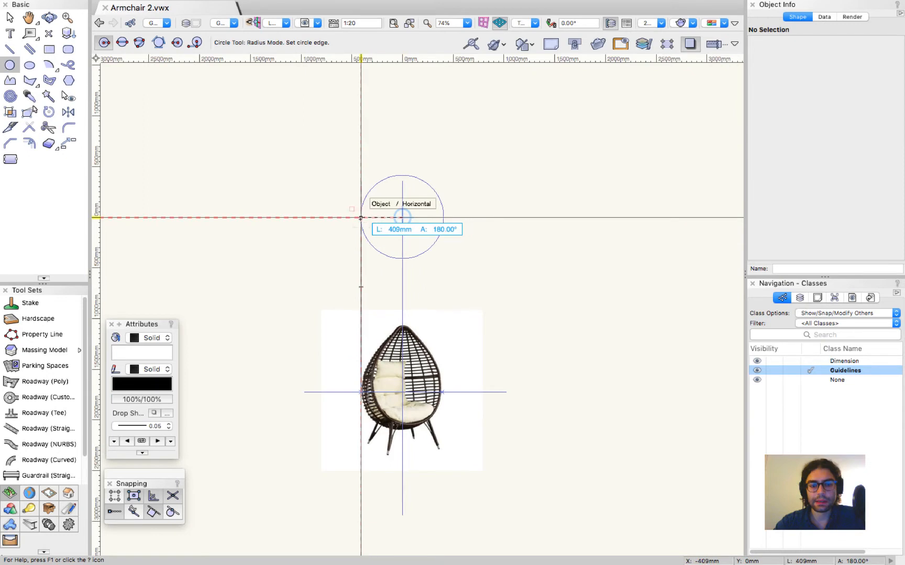
left_click(361, 217)
key("x")
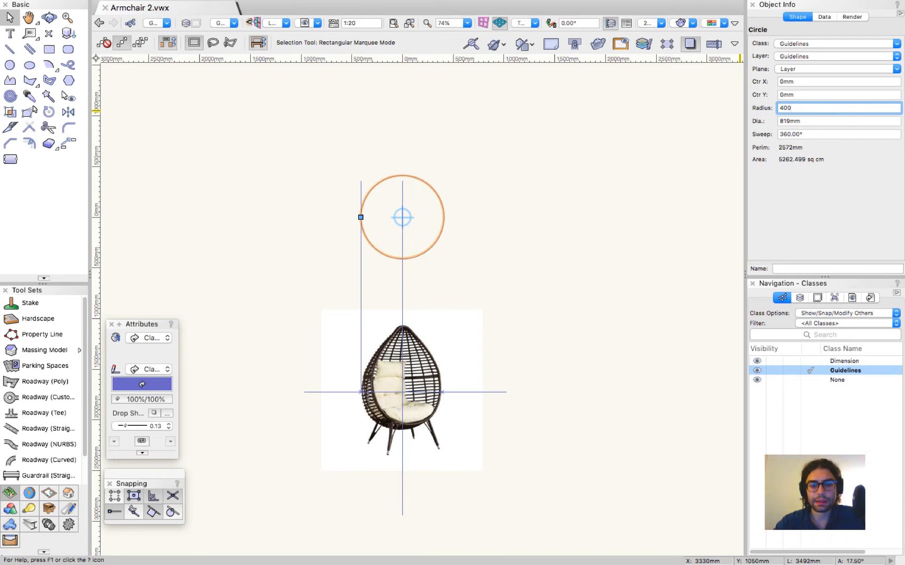
left_click(580, 217)
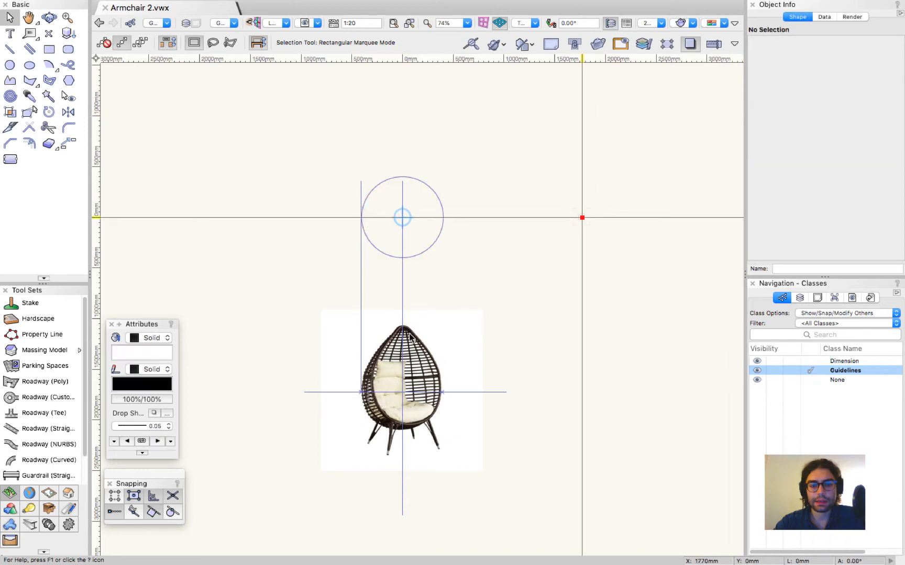
Step: Delete the left vertical guideline and the two loci at the sides of the chair
left_click(361, 270)
key("Delete")
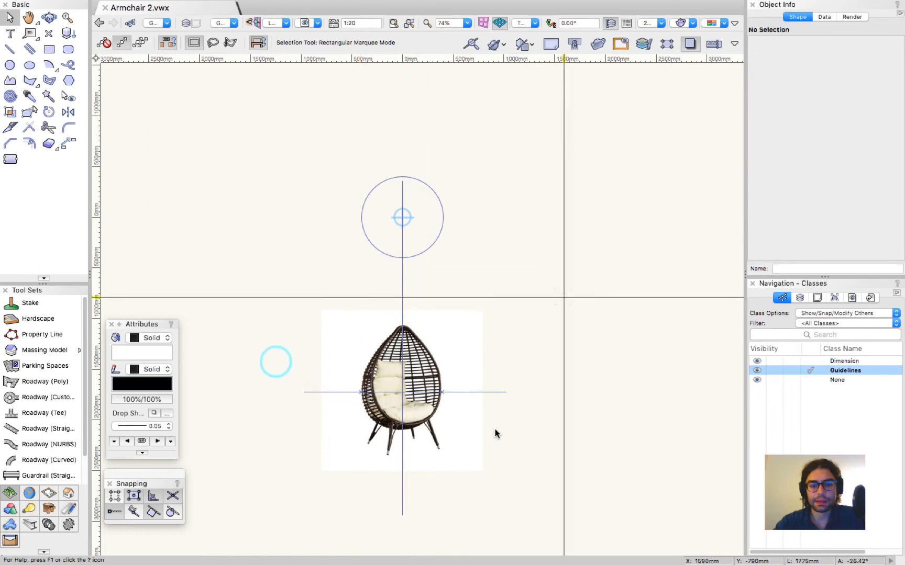
left_click_drag(276, 361, 495, 429)
key("Delete")
Step: Draw a horizontal guideline about 1320 mm long centred on the origin, and extend the vertical centre guideline up above the circle
key("2")
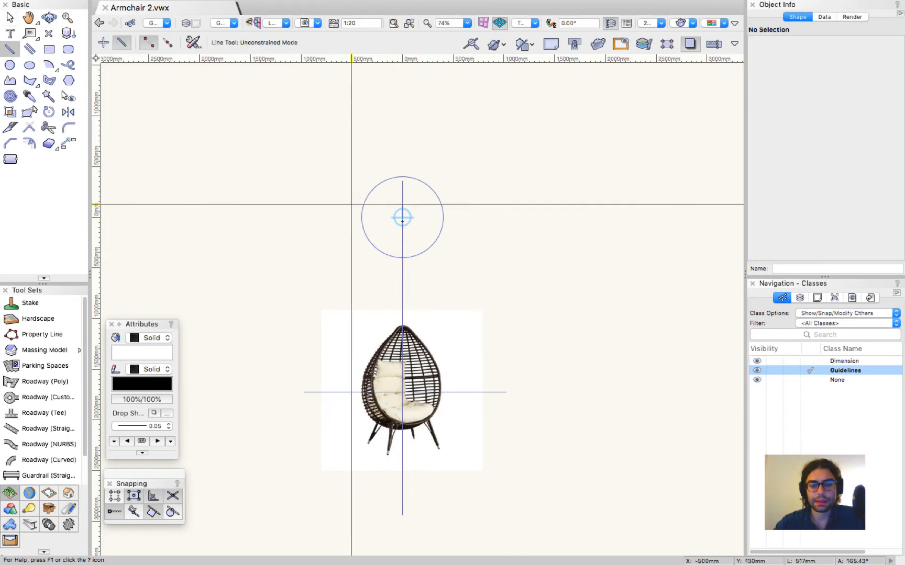
left_click(402, 218)
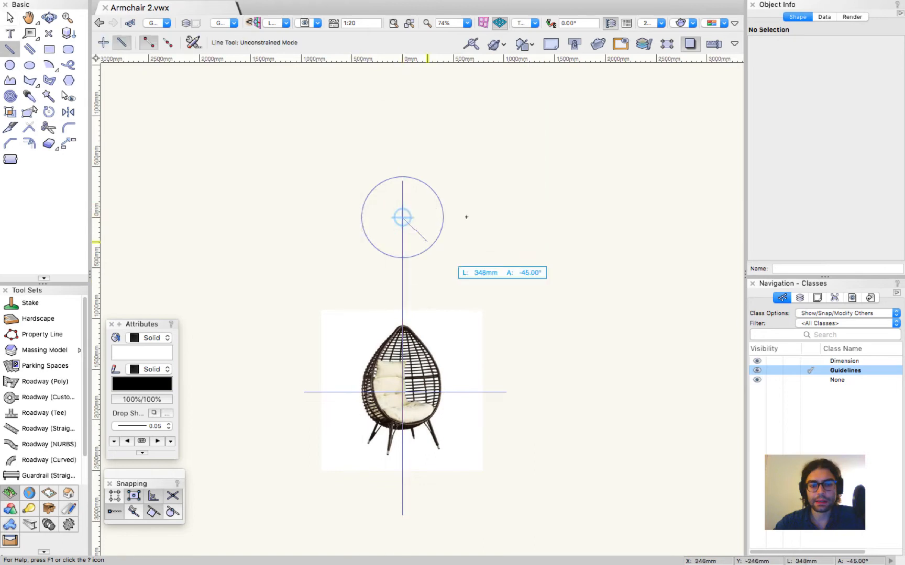
key("i")
left_click(470, 217)
key("x")
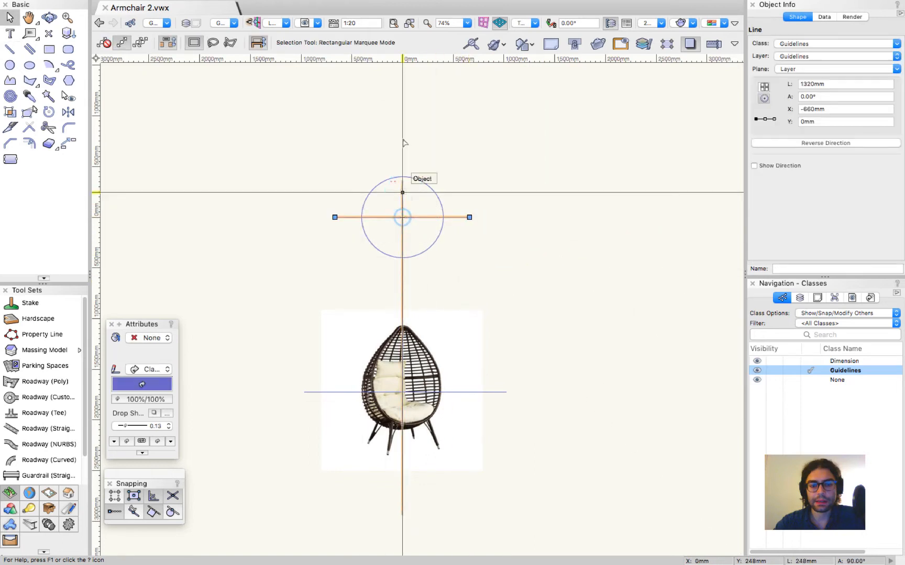
left_click_drag(402, 181, 403, 139)
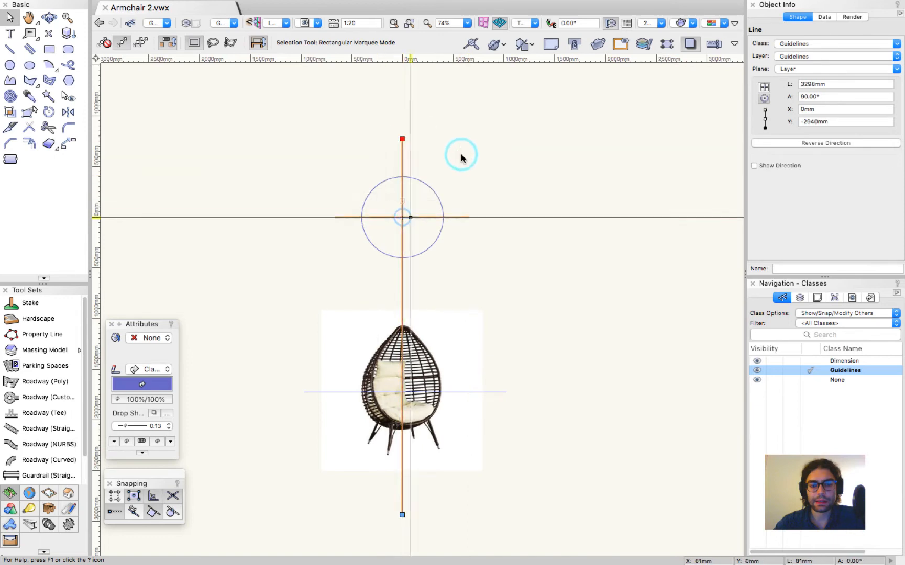
left_click(467, 158)
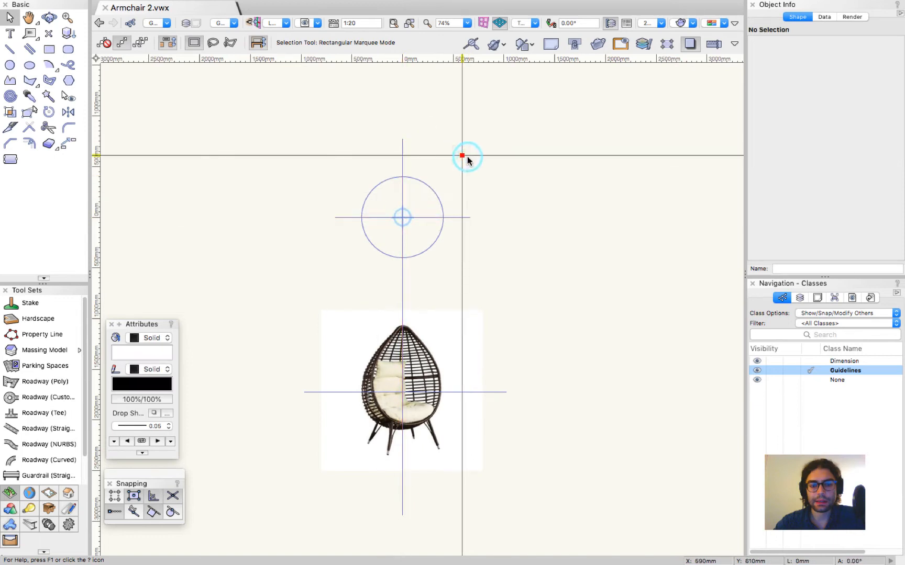
key("2")
left_click(168, 43)
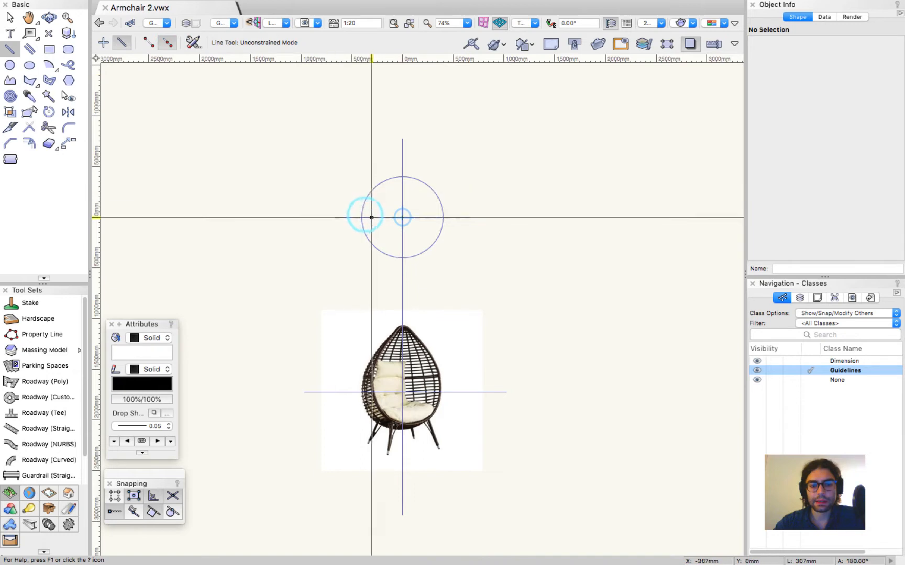
left_click(361, 393)
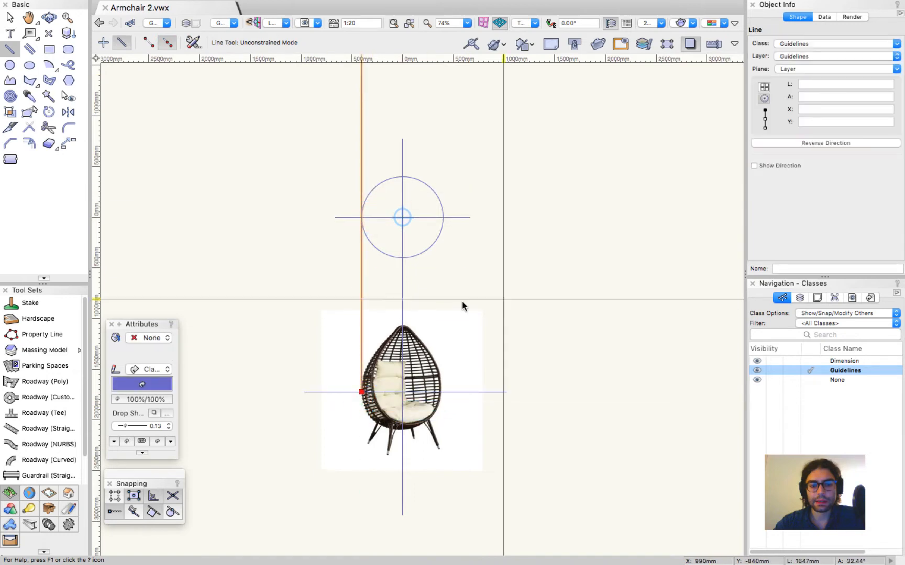
key("x")
left_click(463, 307)
Step: Draw a vertical guideline from the circle's left quadrant down to the horizontal guideline across the chair
key("2")
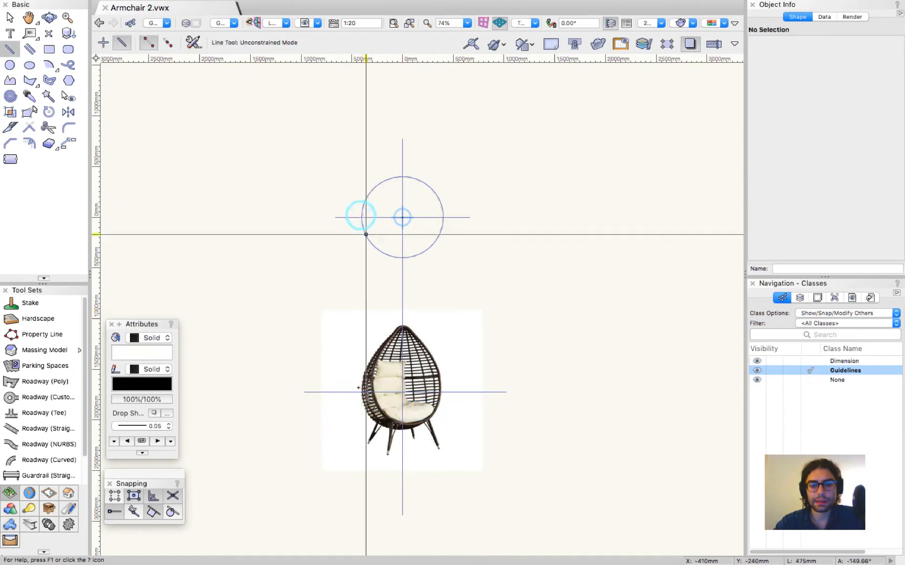
left_click(361, 217)
left_click(361, 392)
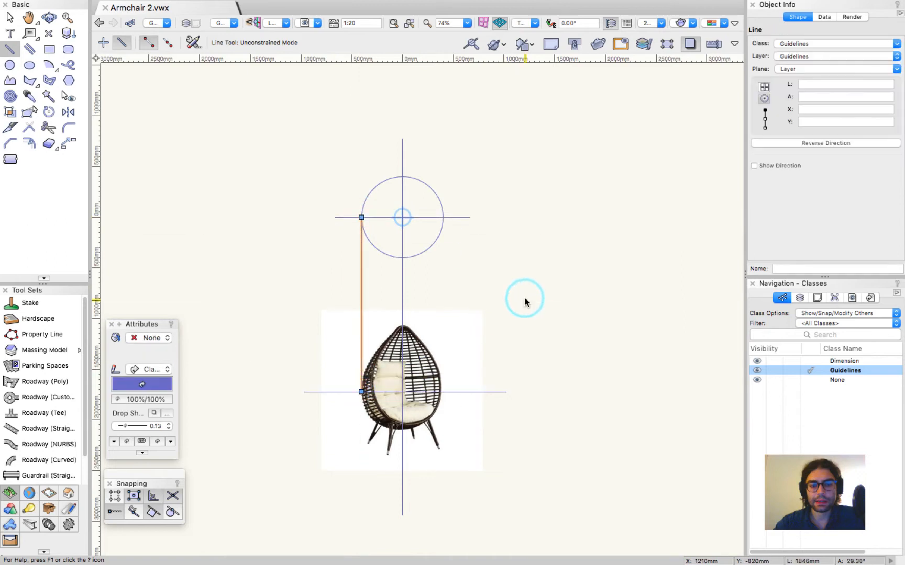
key("x")
left_click(524, 300)
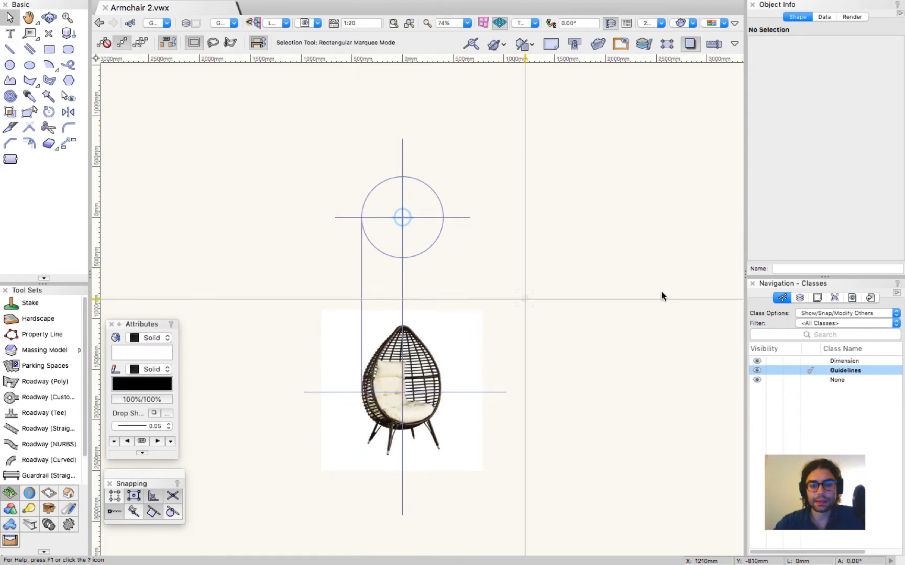
Step: Draw a vertical guideline from the chair's right edge on the horizontal guideline, at about X 383 mm, up to the circle
scroll(365, 430, "up", 4)
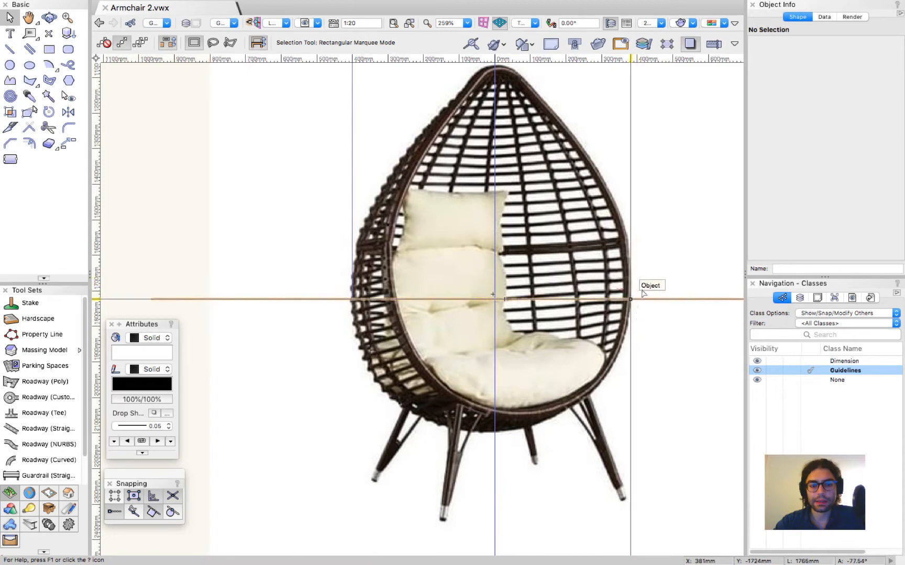
key("2")
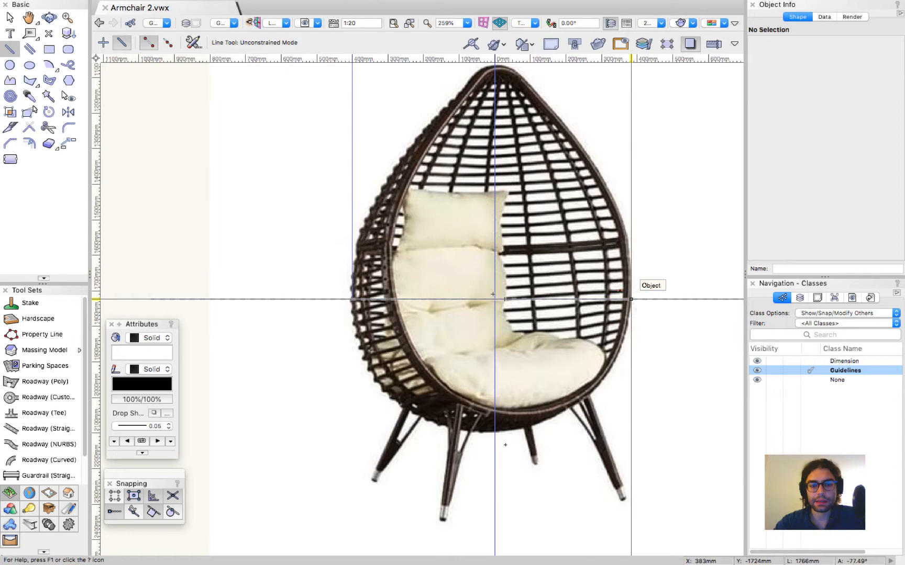
scroll(518, 445, "down", 5)
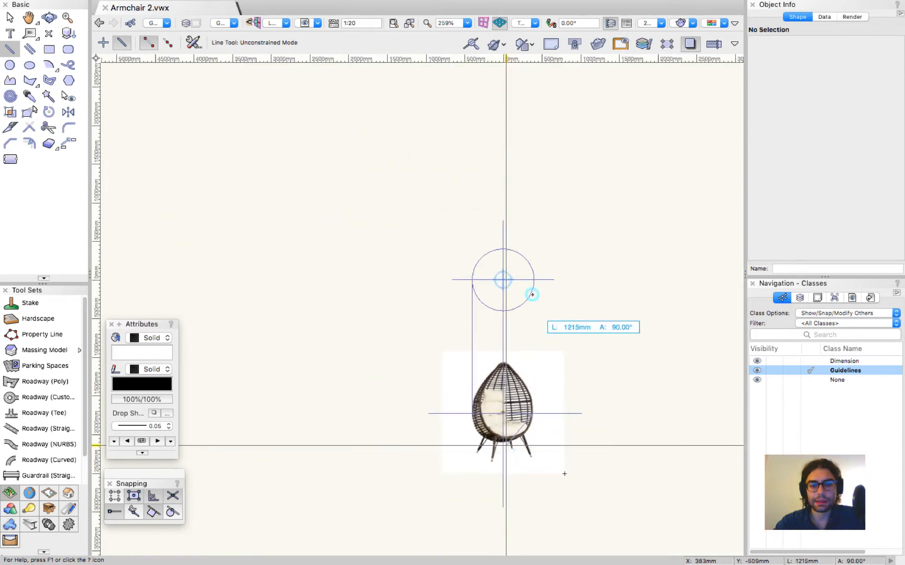
left_click(532, 292)
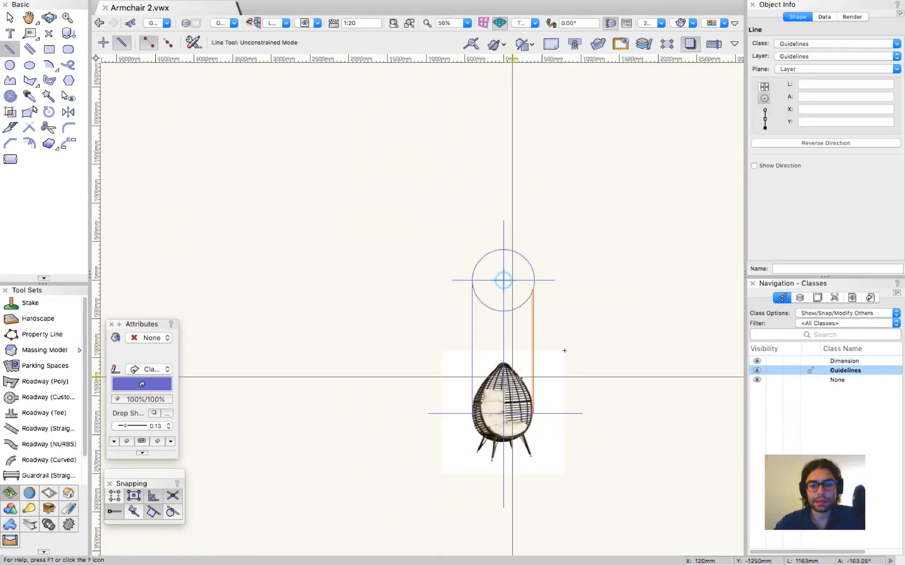
scroll(520, 378, "up", 5)
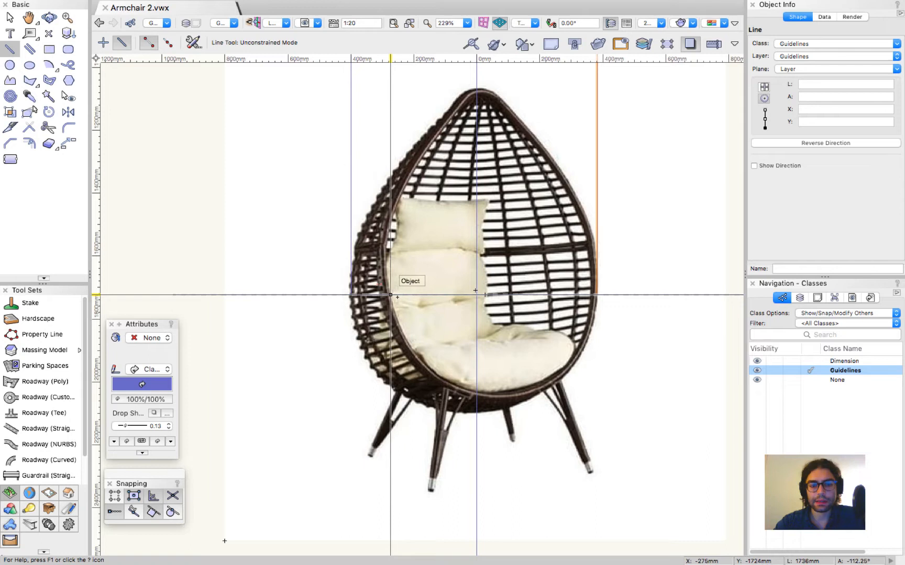
Step: Replace the vertical guideline at the chair's right edge with a horizontal guideline about 780 mm long across the chair's middle band
key("x")
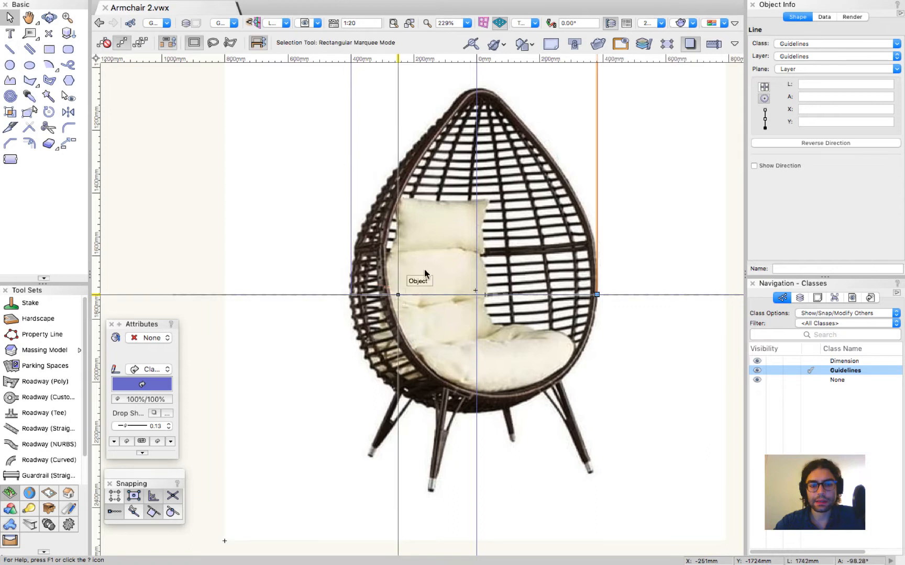
key("2")
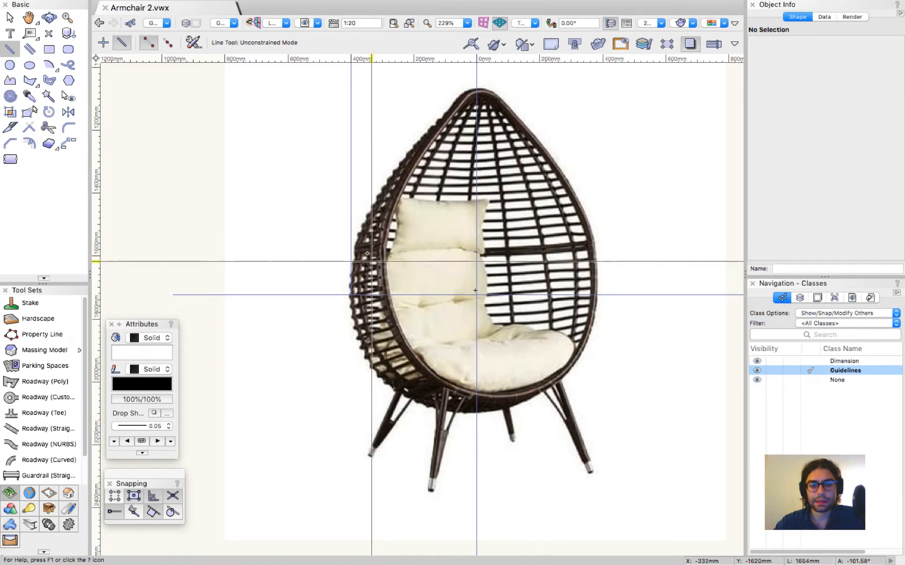
left_click(613, 254)
key("x")
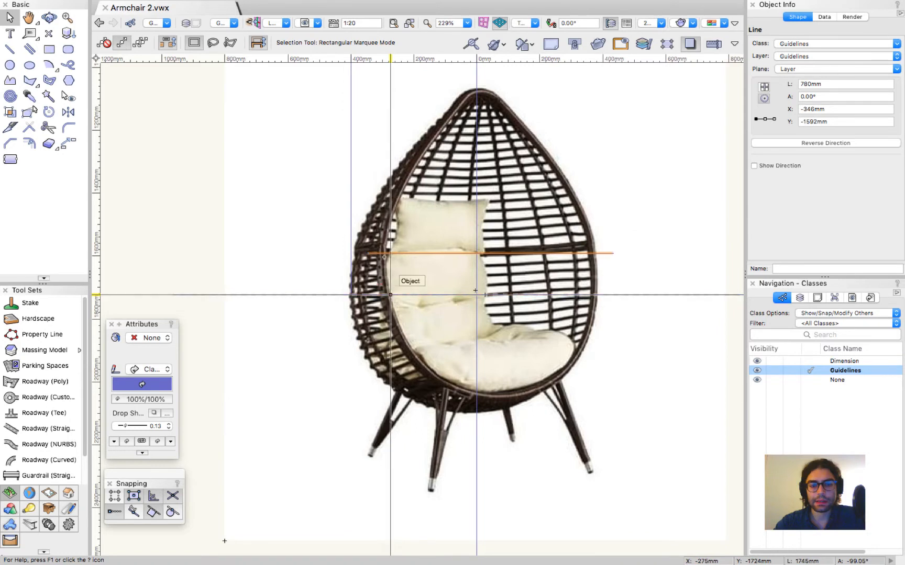
Step: Draw a vertical guideline about 1461 mm long from the frame's right edge on the middle-band guideline, at about X 378 mm, up to the circle
key("2")
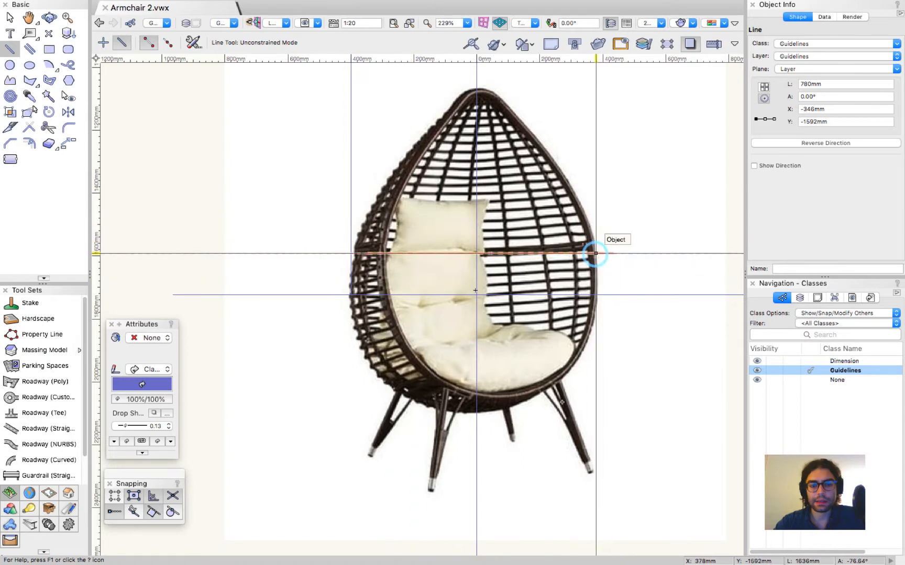
left_click(596, 253)
scroll(562, 405, "down", 6)
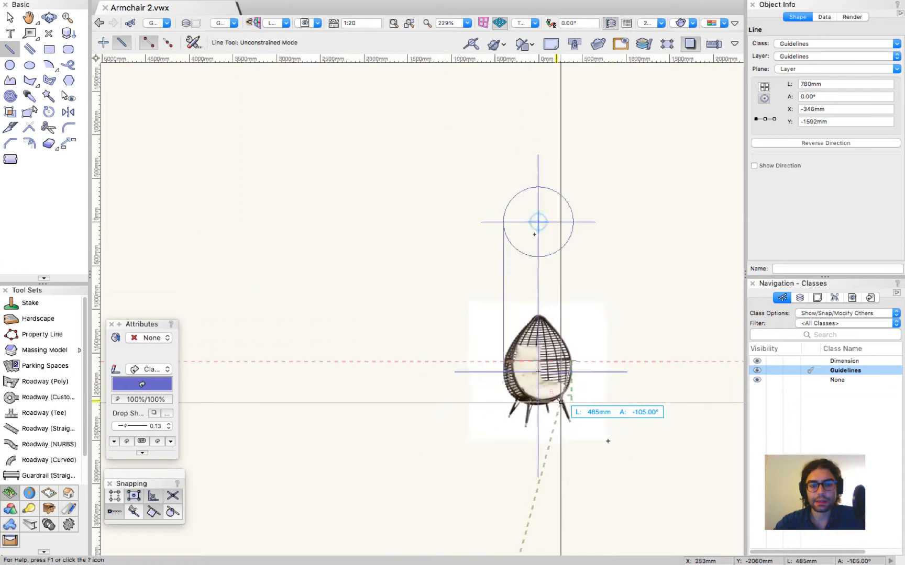
scroll(587, 307, "up", 5)
left_click(534, 205)
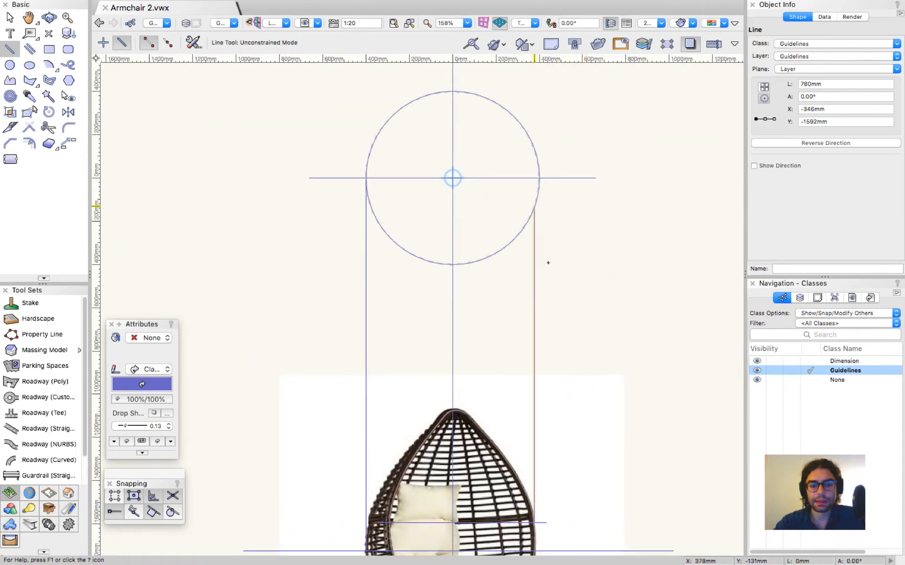
Step: Draw a vertical guideline about 1324 mm long from the opening's left edge on the middle-band guideline, at about X -297 mm, up to the circle
scroll(589, 140, "down", 5)
scroll(509, 304, "up", 10)
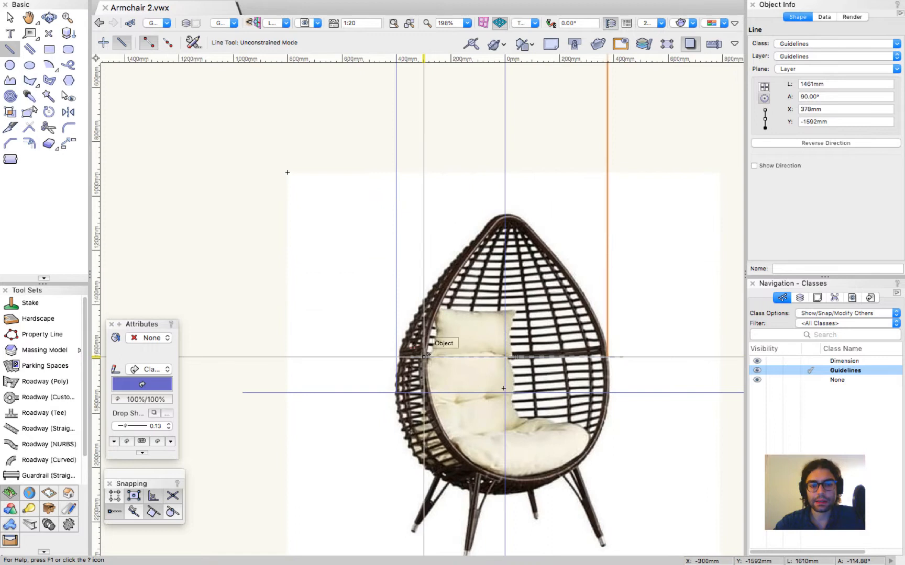
scroll(423, 355, "down", 2)
scroll(312, 300, "down", 2)
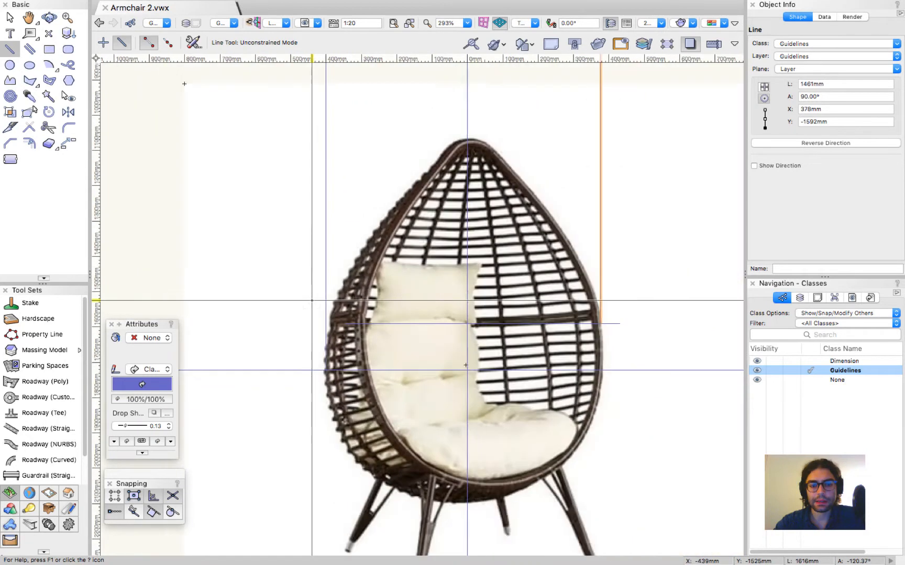
scroll(312, 301, "up", 1)
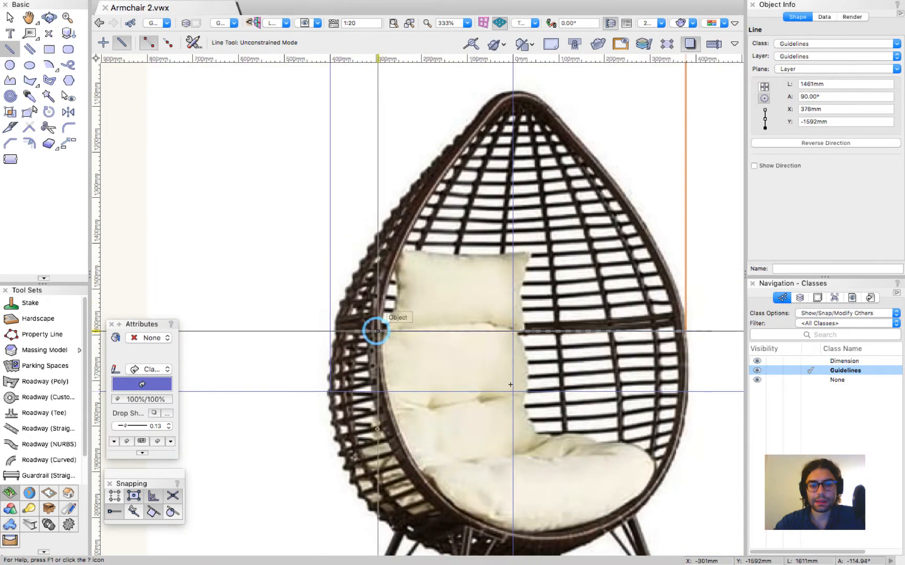
left_click(377, 330)
scroll(373, 418, "down", 8)
scroll(372, 275, "up", 5)
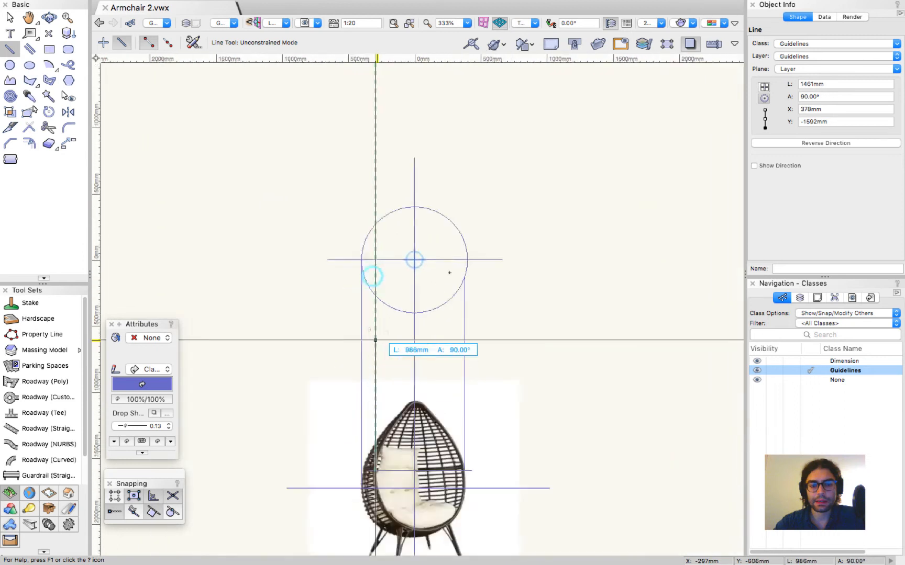
left_click(372, 274)
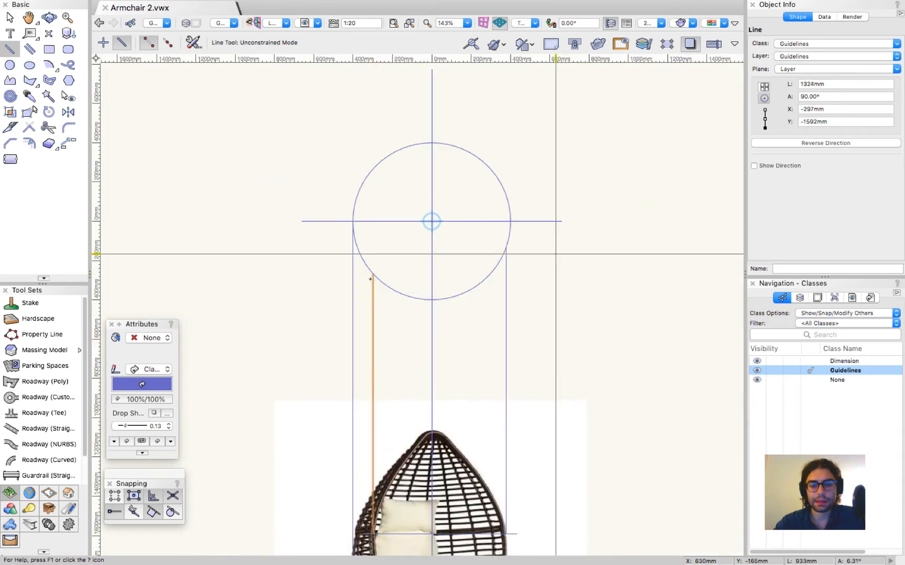
Step: Join the upper ends of the two new vertical guidelines with a slanted chord about 689 mm long across the circle
left_click(505, 247)
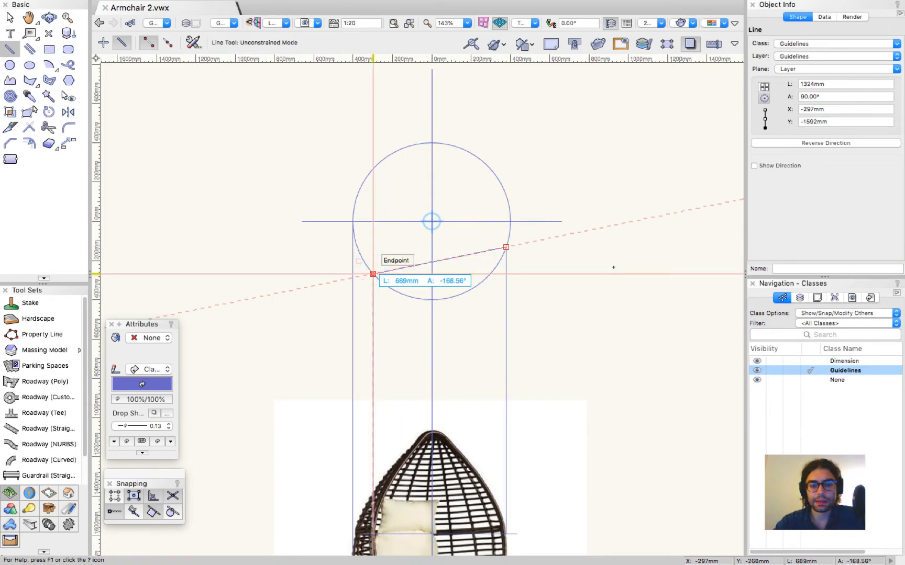
key("x")
left_click(611, 268)
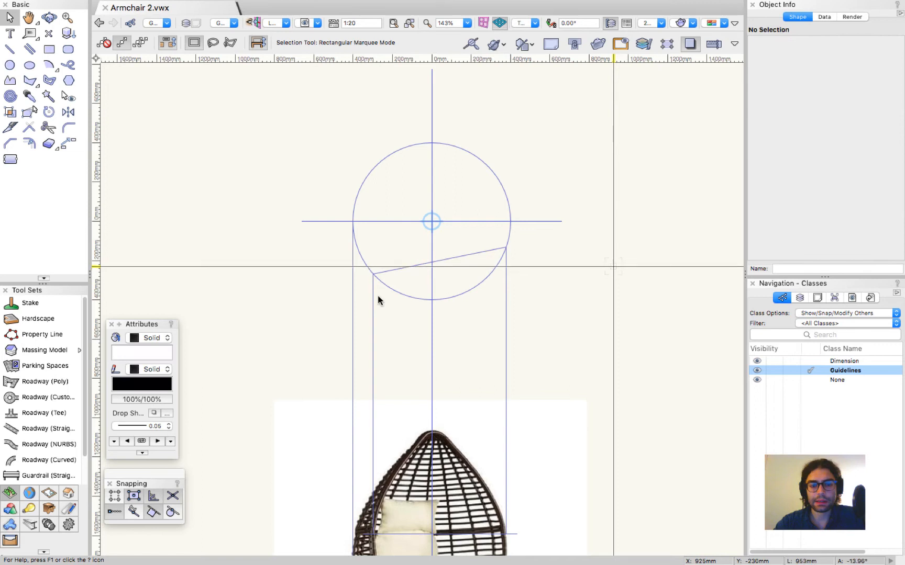
Step: Rotate the circle and its chord about the circle's centre, using the chord's midpoint as reference, until the chord lies horizontal below the centre
scroll(378, 297, "up", 5)
scroll(378, 296, "down", 6)
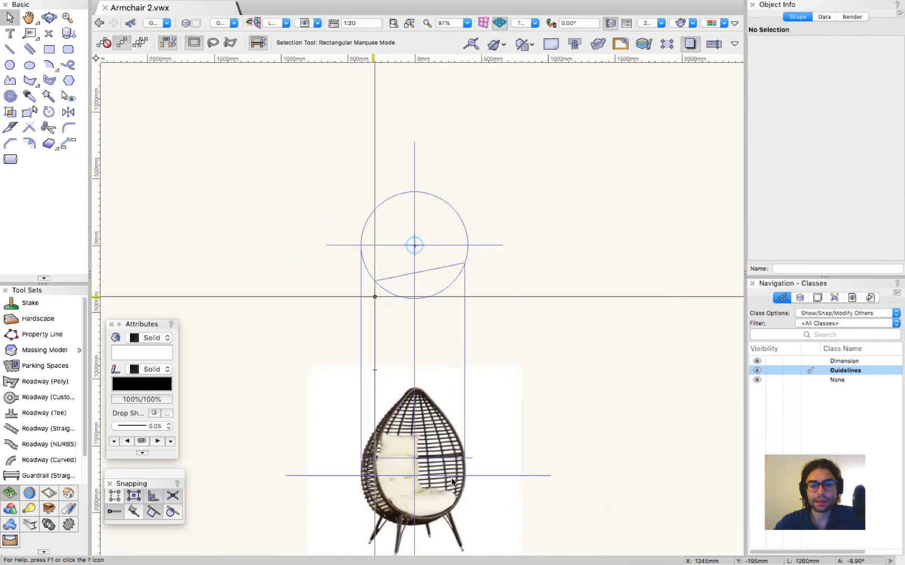
scroll(586, 269, "down", 1)
left_click(439, 504)
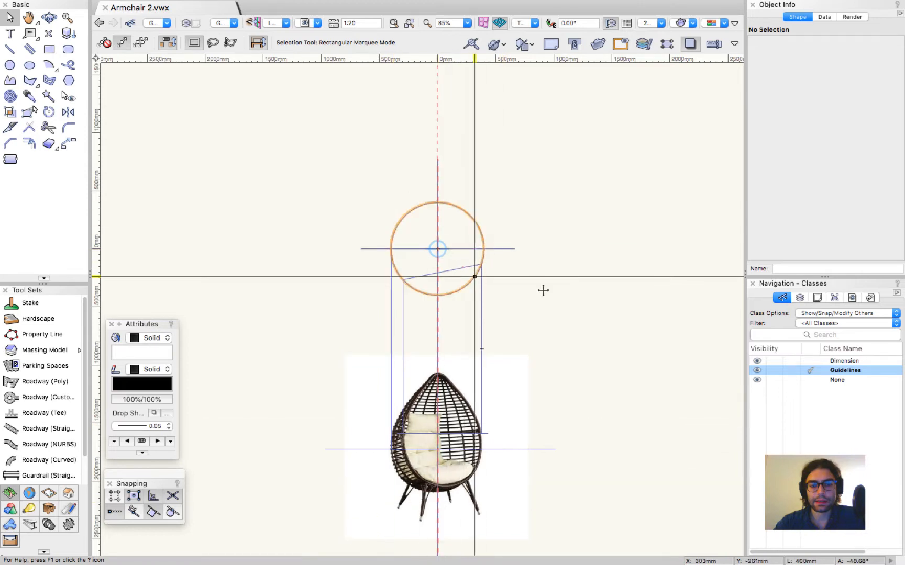
left_click_drag(377, 168, 521, 313)
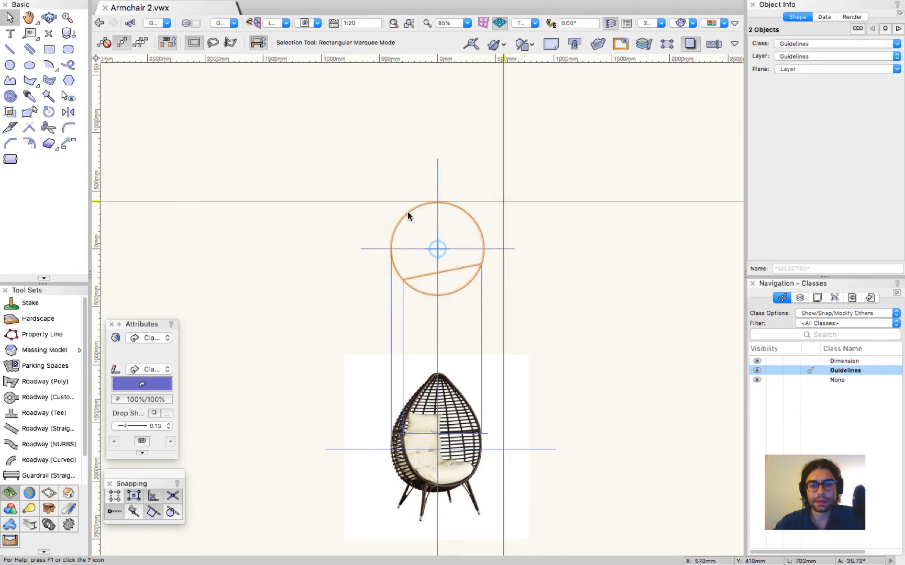
left_click(47, 113)
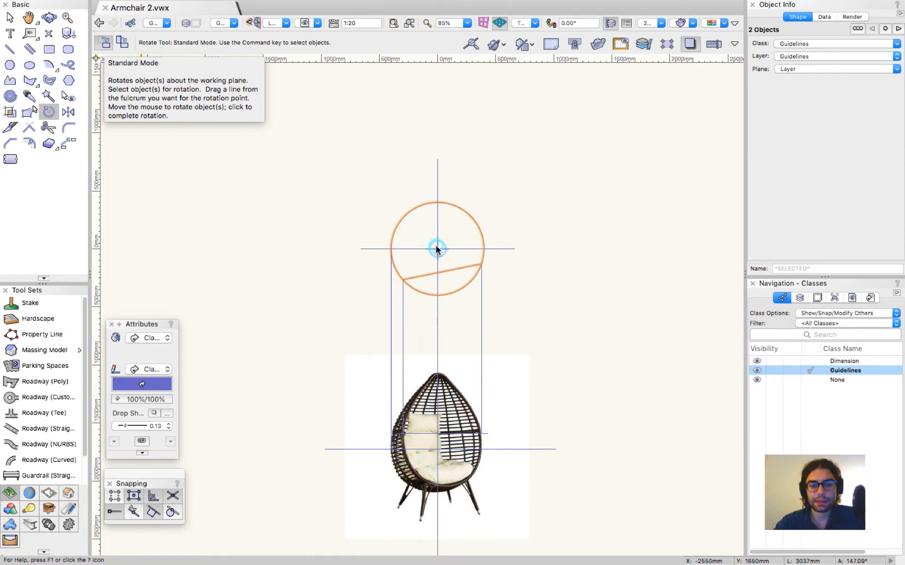
scroll(438, 249, "up", 3)
scroll(438, 251, "up", 1)
left_click(439, 251)
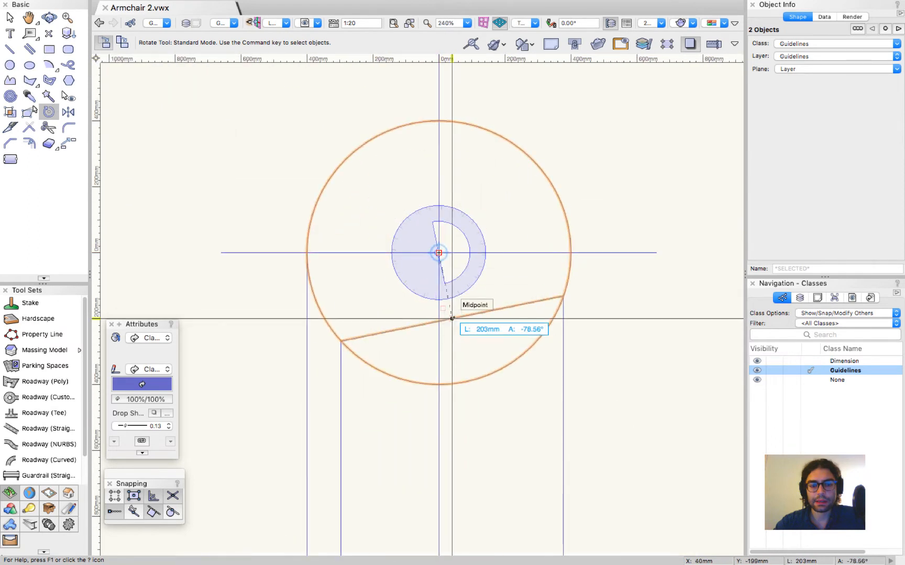
left_click(451, 318)
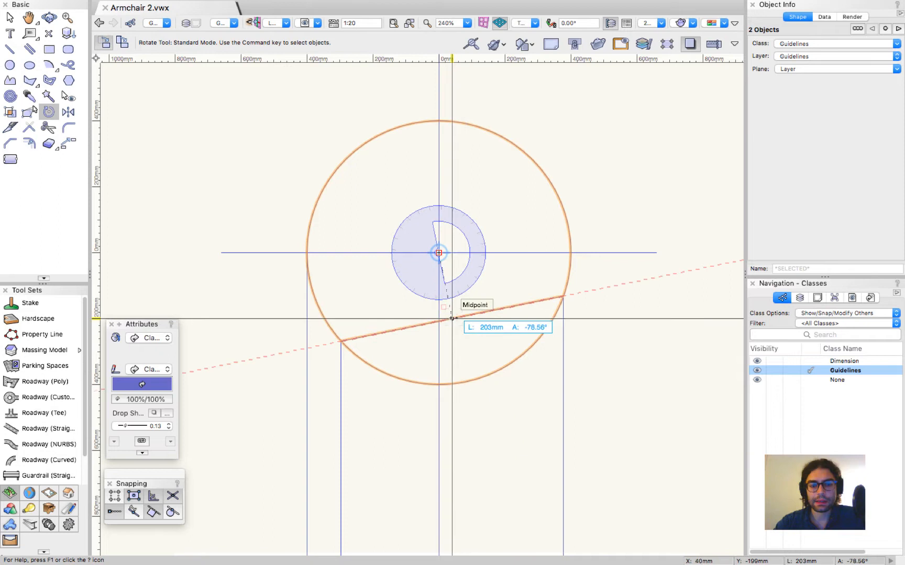
left_click(439, 351)
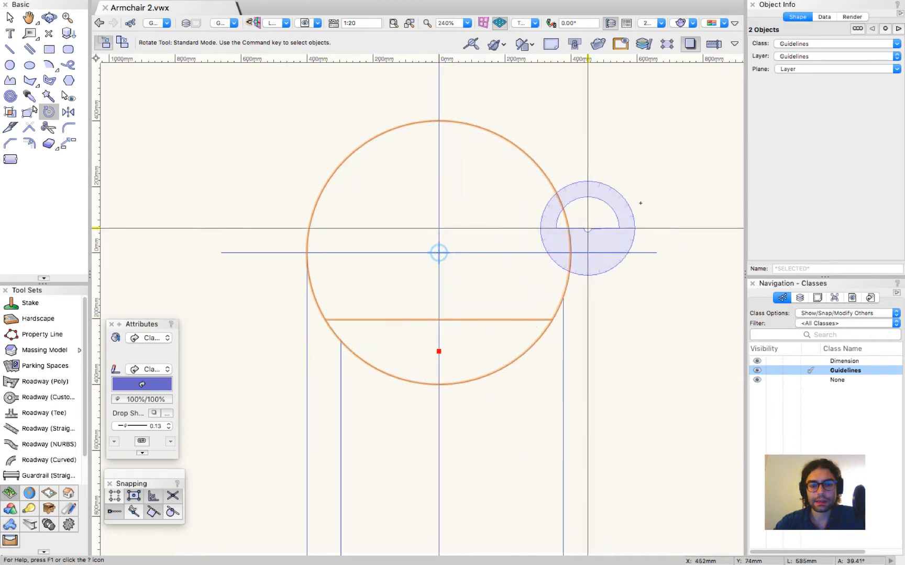
key("x")
Step: Delete the two vertical guidelines that were projected from the chair opening's edges up to the circle
scroll(640, 172, "down", 3)
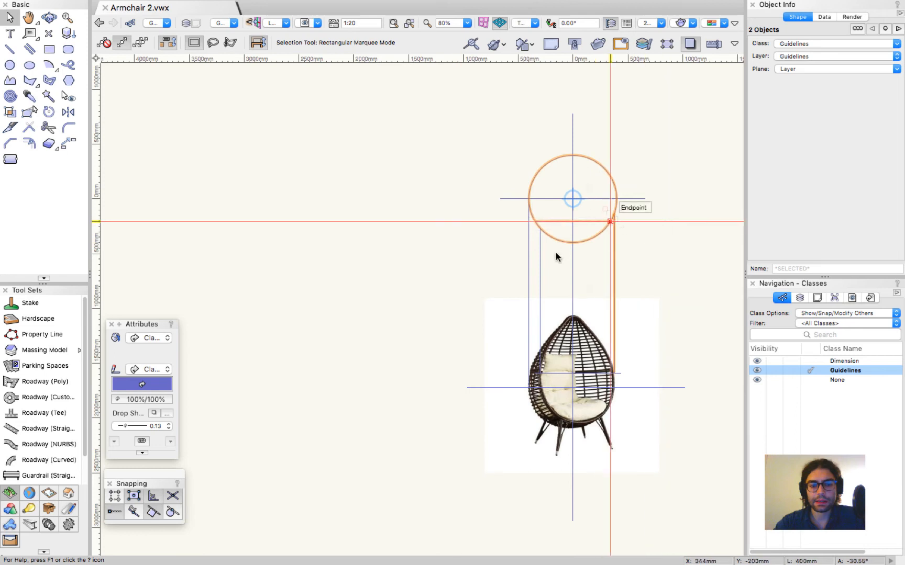
left_click(541, 257)
left_click(613, 257, "shift")
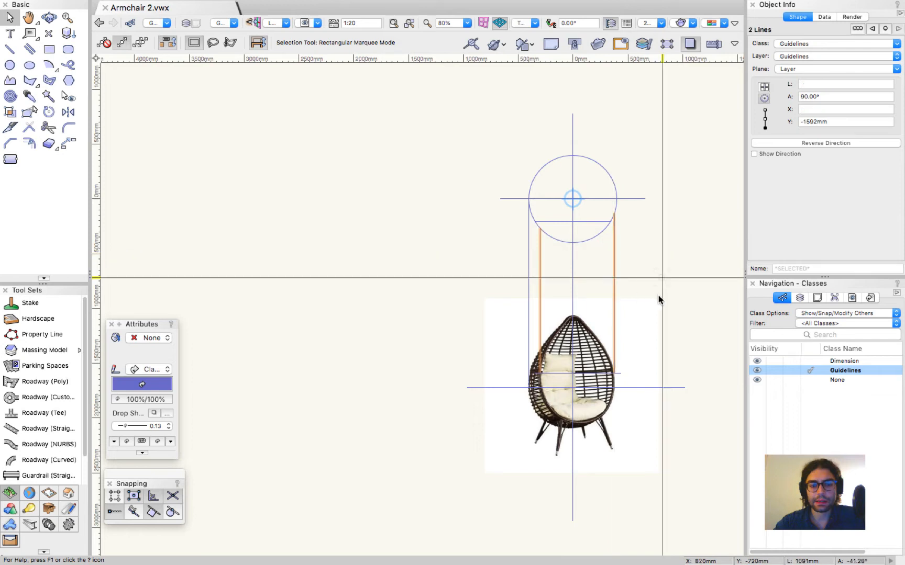
key("Delete")
left_click(681, 276)
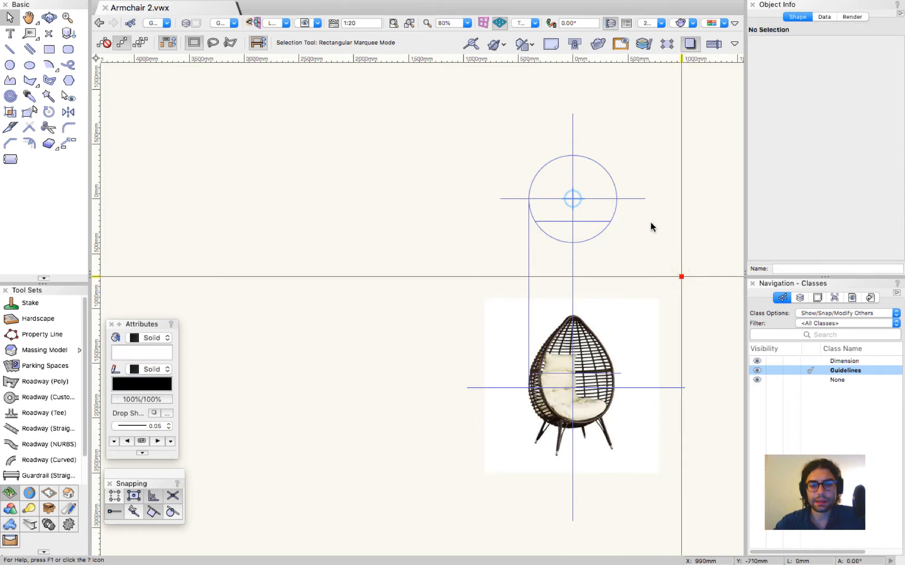
left_click(651, 224)
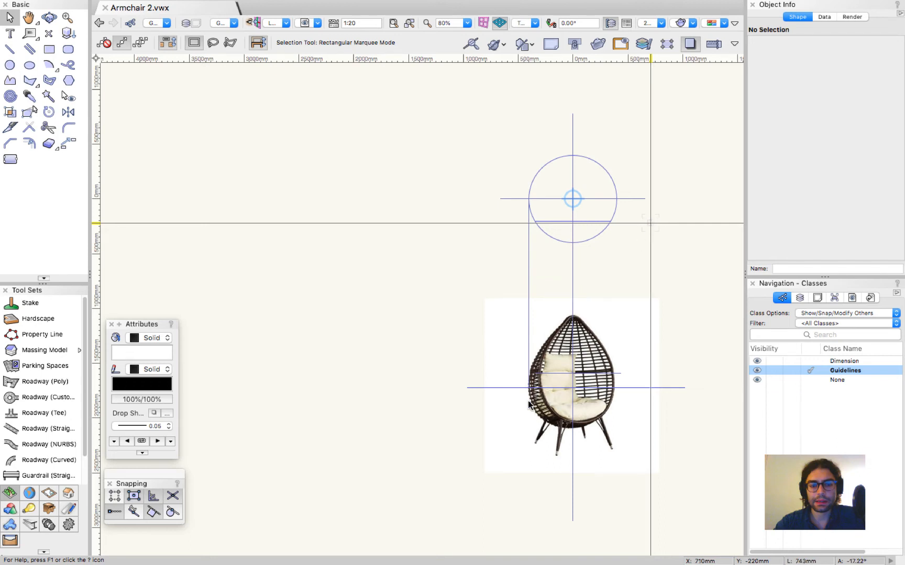
Step: Trace the left half of the basket from bottom centre to near the top with a Bezier polyline about 400 mm wide and 1001 mm high
scroll(238, 299, "down", 2)
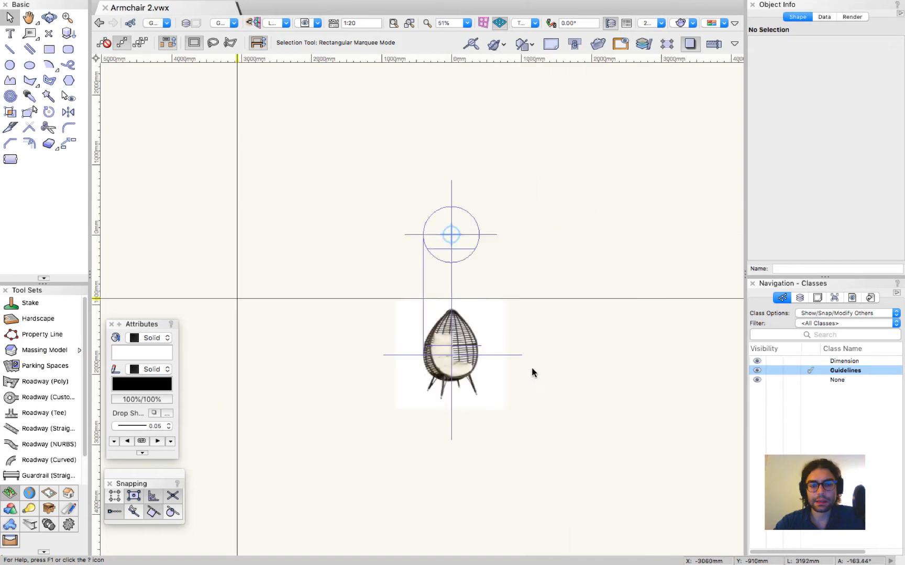
scroll(532, 372, "down", 1)
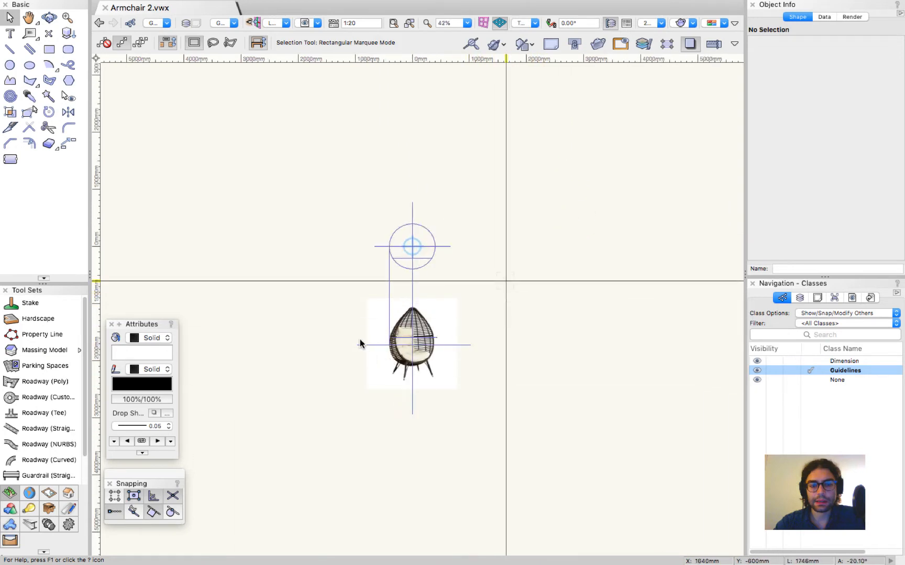
scroll(406, 369, "up", 8)
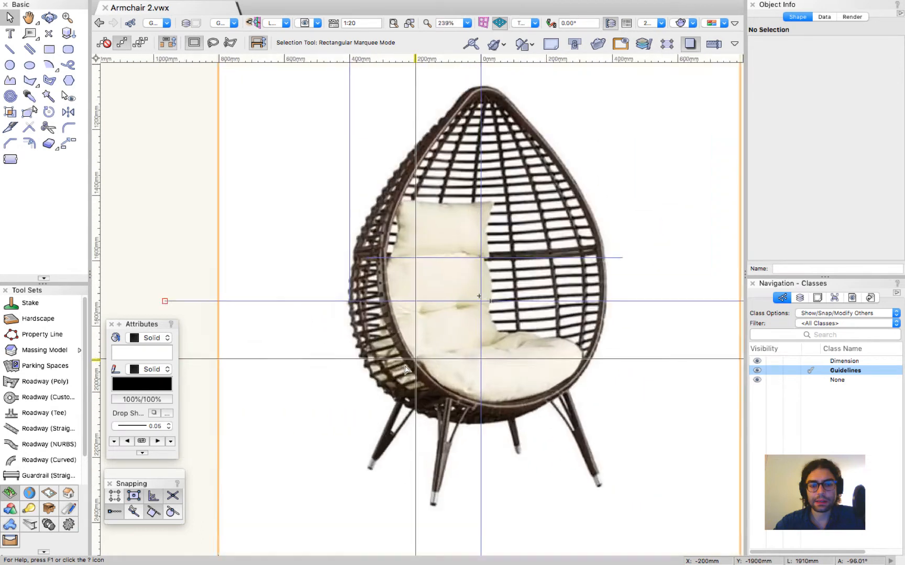
scroll(407, 369, "down", 1)
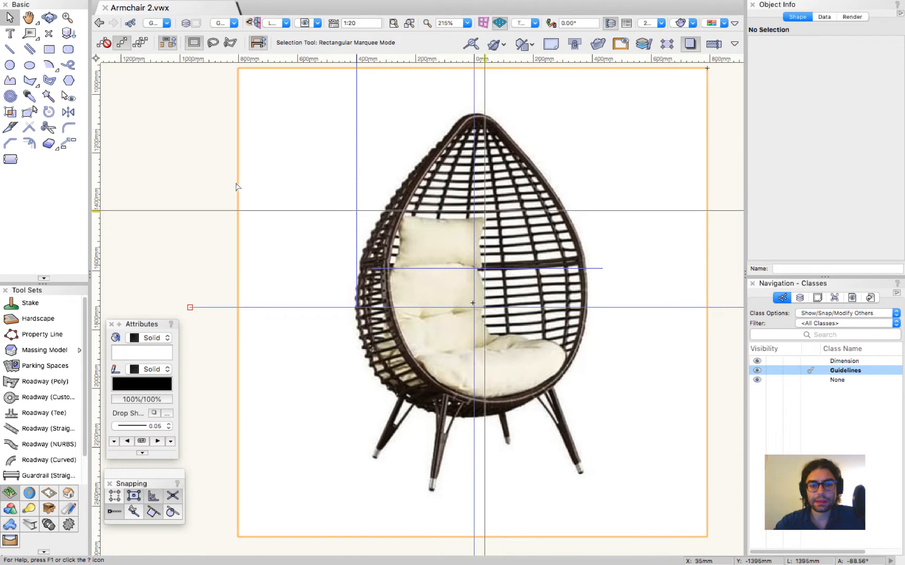
key("5")
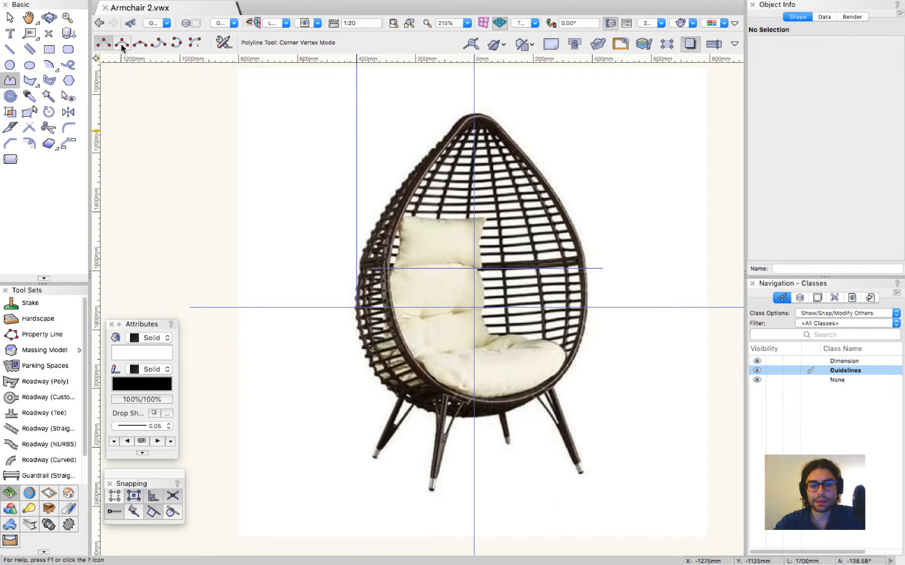
key("u")
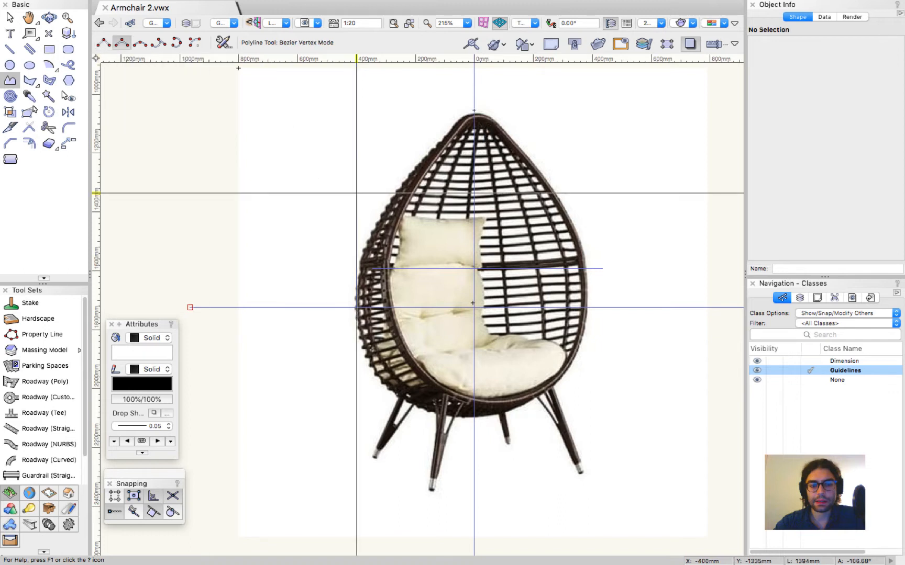
left_click(474, 119)
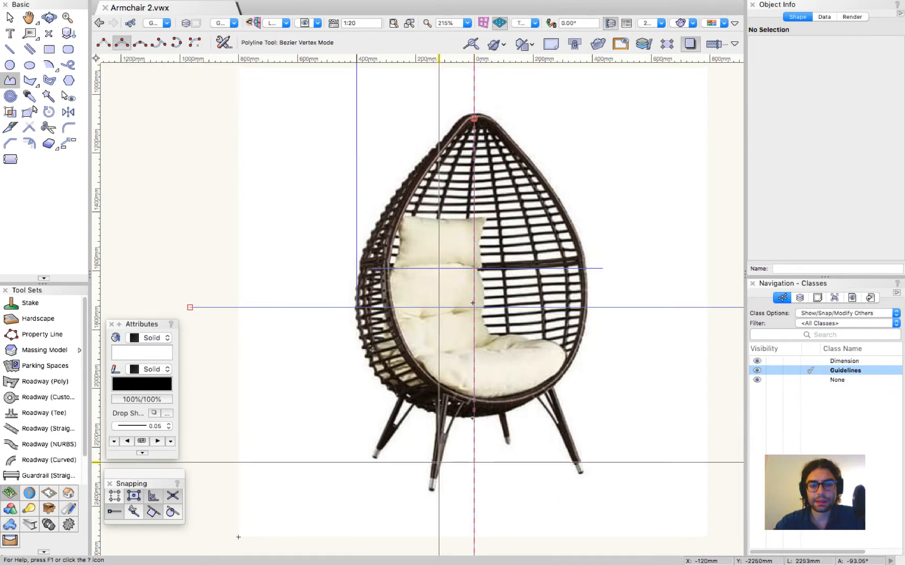
left_click(378, 412)
left_click(357, 307)
left_click(407, 182)
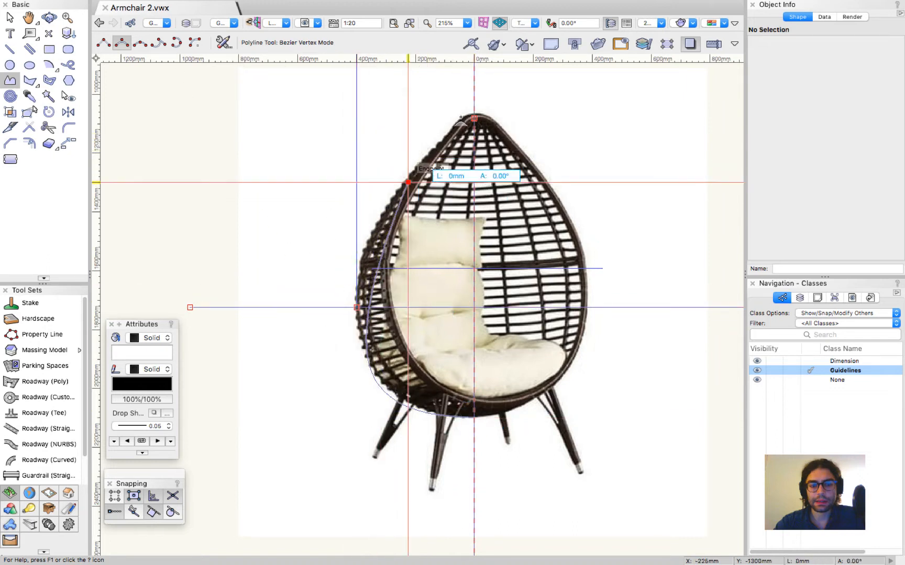
left_click(461, 116)
double_click(414, 183)
Step: Reshape the traced polyline by moving its upper-left Bezier vertex outward and up, so the curve follows the basket's outer edge more closely
key("shift+r")
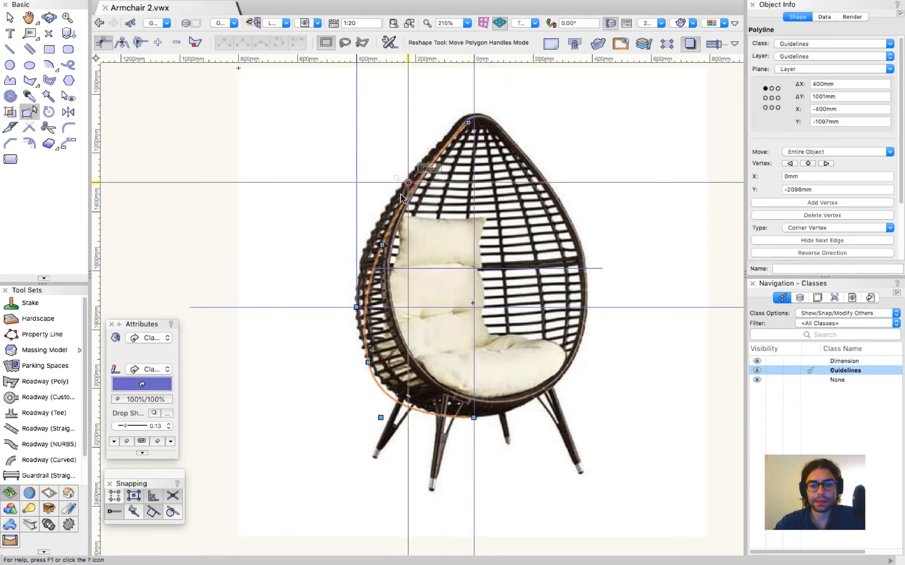
scroll(419, 162, "up", 3)
left_click(401, 194)
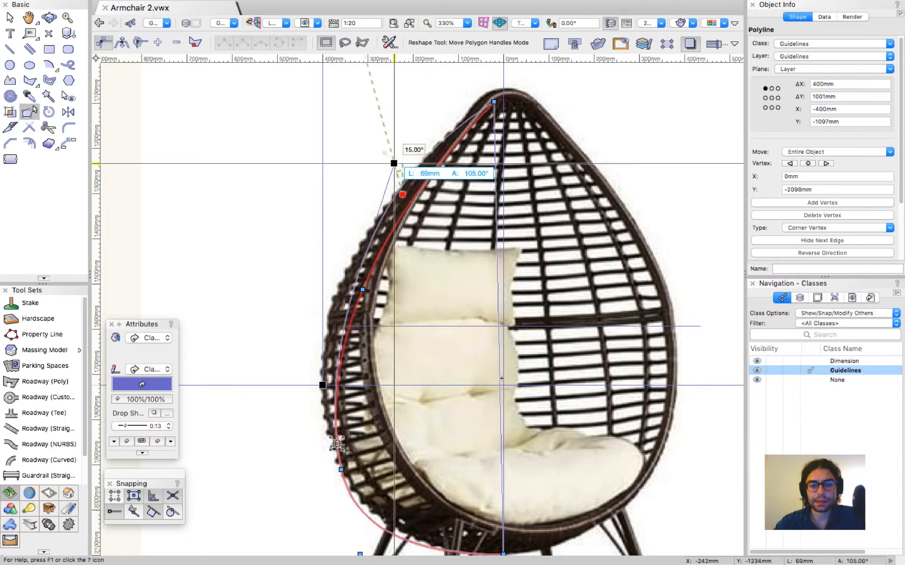
left_click(389, 162)
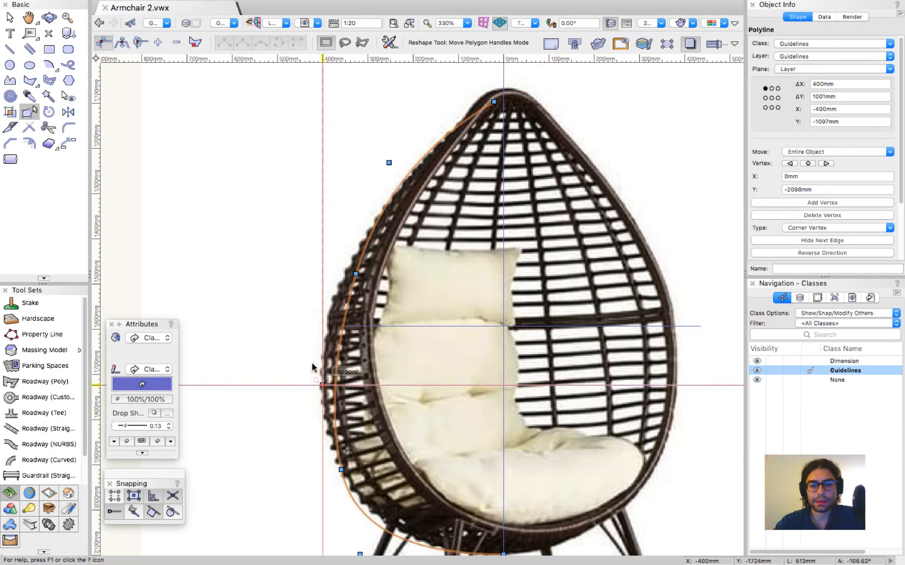
Step: Pull the polyline's middle-left Bezier vertex outward to a 433 mm overall width, and shift the lower-left vertex horizontally inward about 35 mm
left_click(308, 359)
left_click(308, 360)
scroll(404, 337, "down", 3)
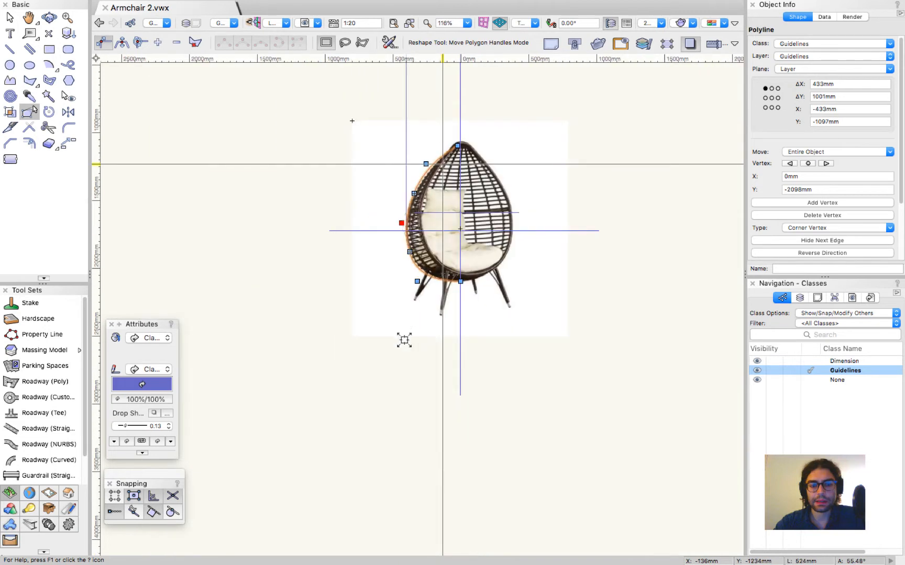
scroll(408, 328, "up", 4)
left_click(577, 327)
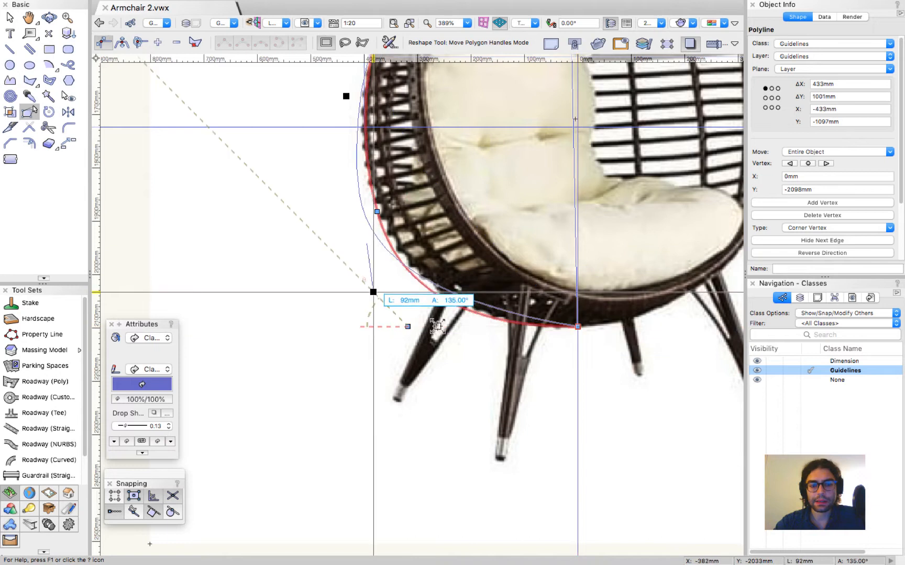
left_click(392, 326)
left_click(426, 326)
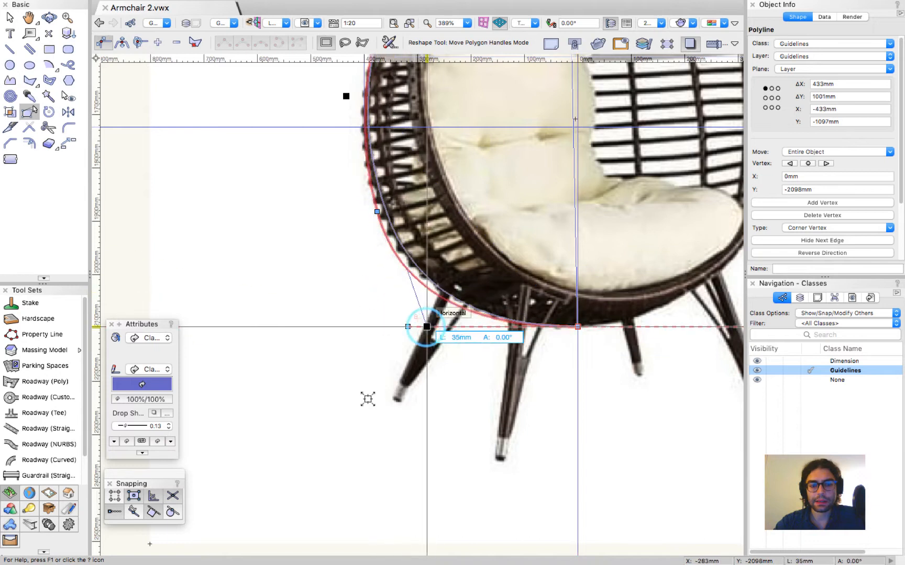
scroll(370, 268, "down", 5)
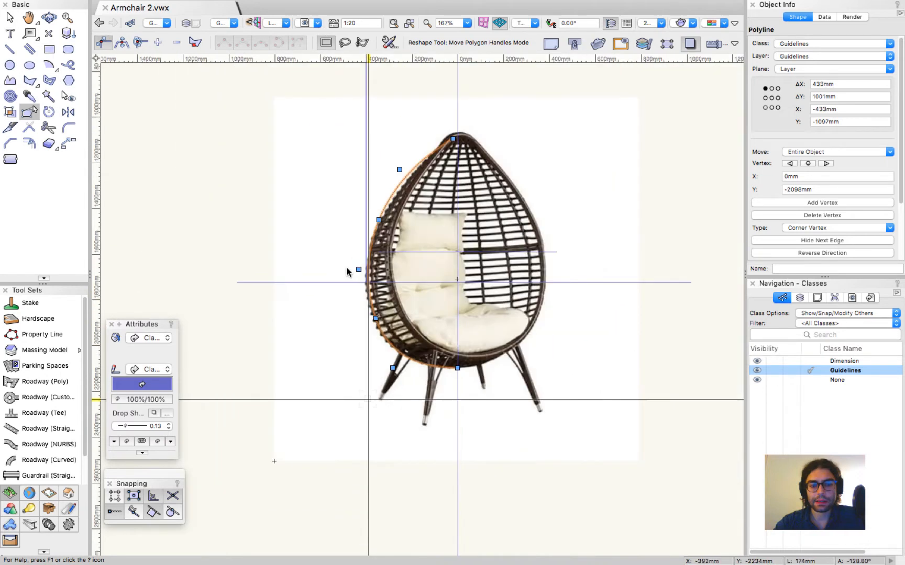
Step: Lower the middle-left Bezier vertex and push it outward to a 444 mm overall width, and nudge the upper-left vertex inward along the basket edge
scroll(347, 268, "up", 5)
left_click(347, 268)
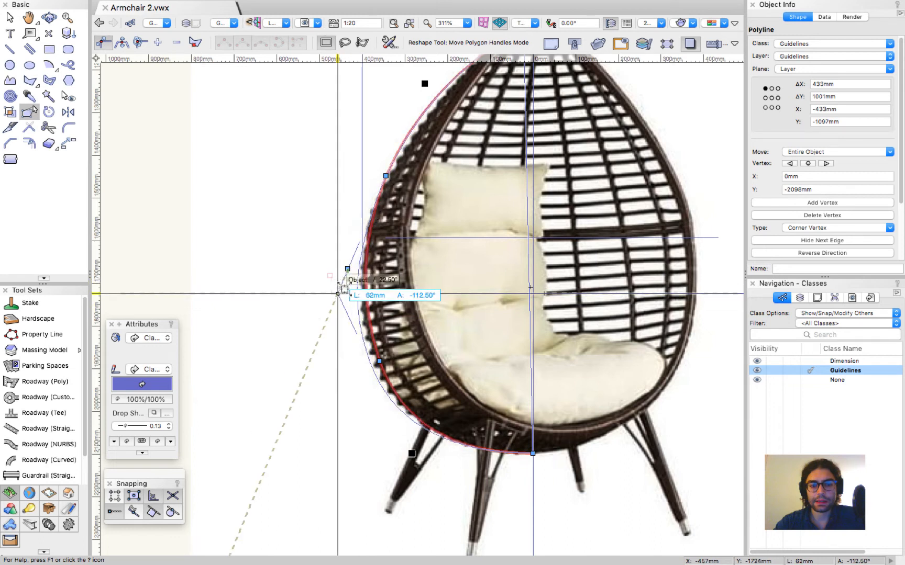
left_click(344, 292)
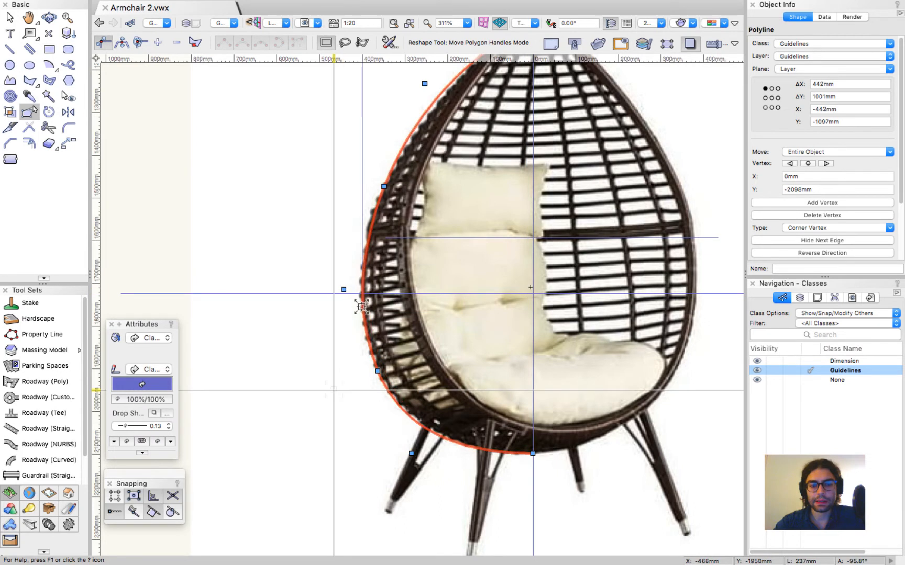
scroll(333, 390, "down", 2)
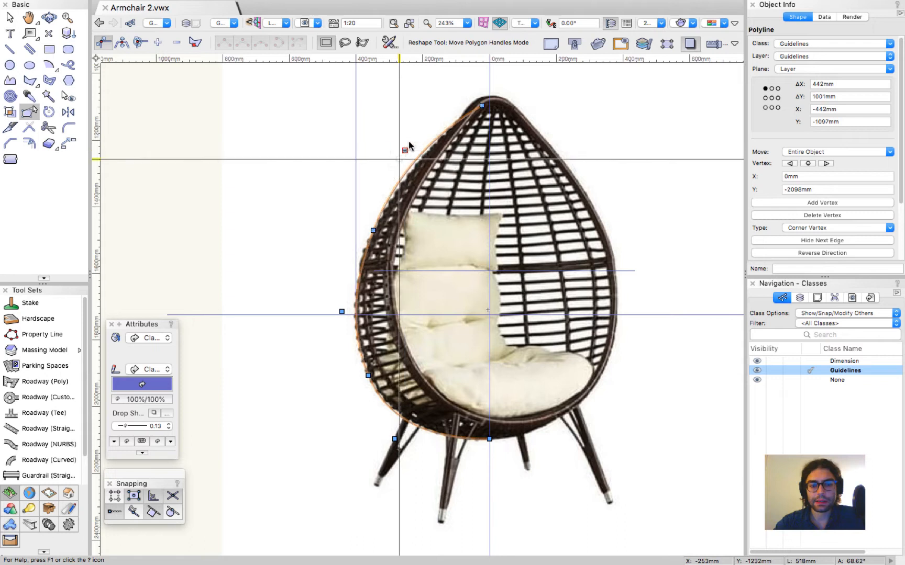
scroll(399, 159, "up", 4)
left_click_drag(409, 143, 420, 137)
left_click_drag(309, 400, 314, 320)
scroll(278, 264, "down", 3)
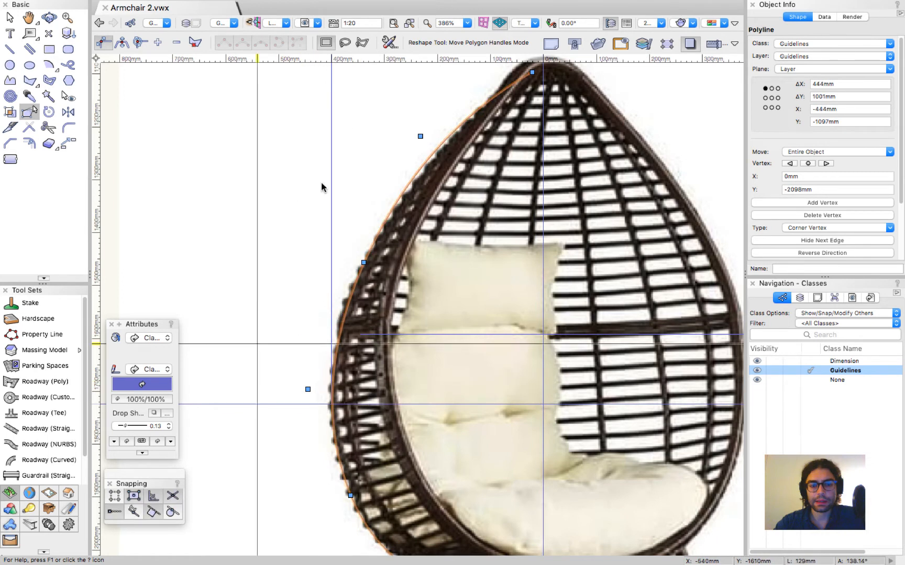
Step: Move the polyline's top end vertex up and right past the basket's tip, about 205 mm at 48.10°
scroll(466, 169, "up", 3)
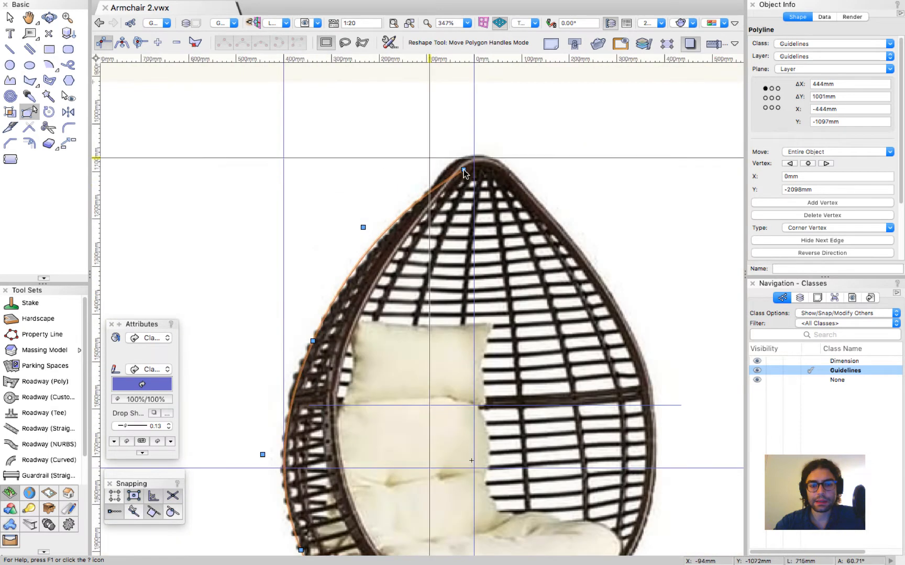
left_click_drag(464, 169, 529, 97)
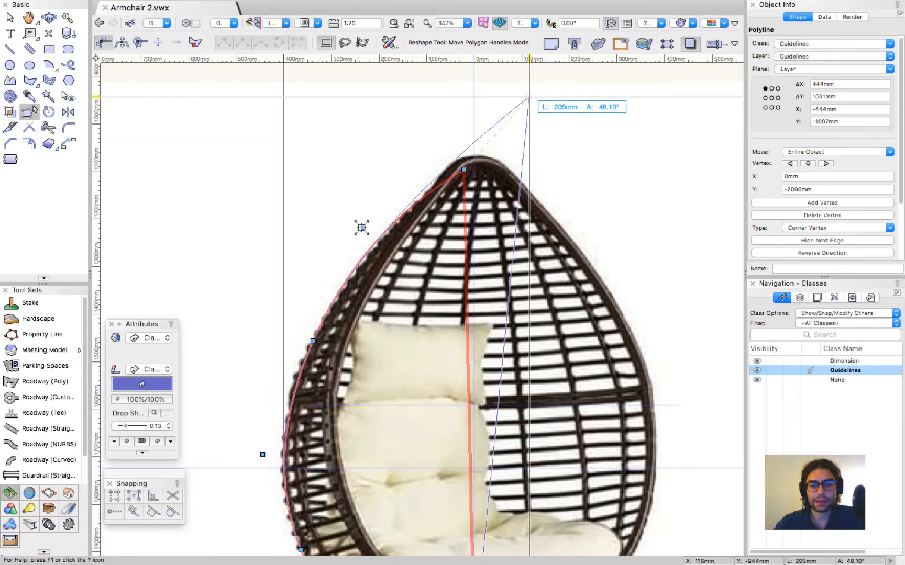
scroll(422, 236, "down", 1)
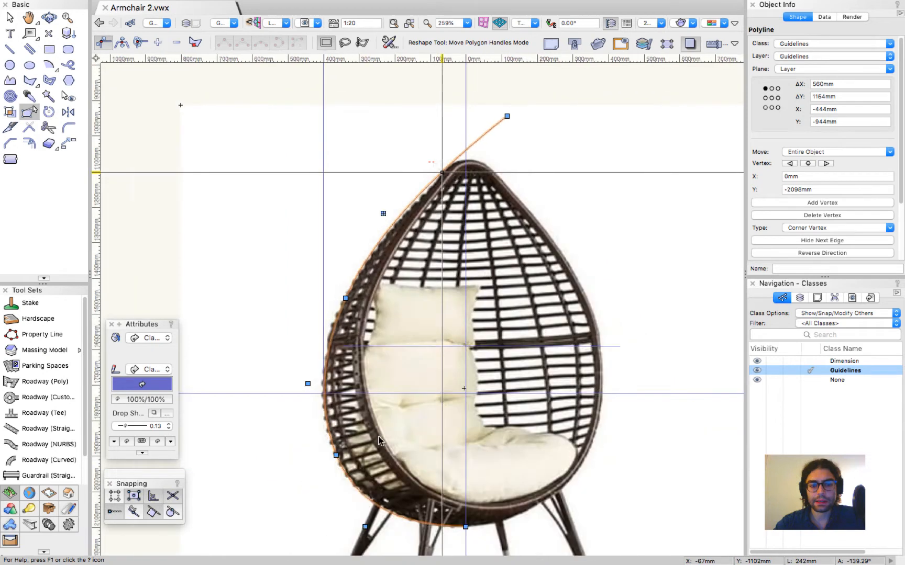
Step: Shift the upper-left Bezier vertex slightly down and outward with snapping off, so the curve hugs the basket's upper edge
scroll(388, 428, "down", 2)
scroll(387, 428, "up", 2)
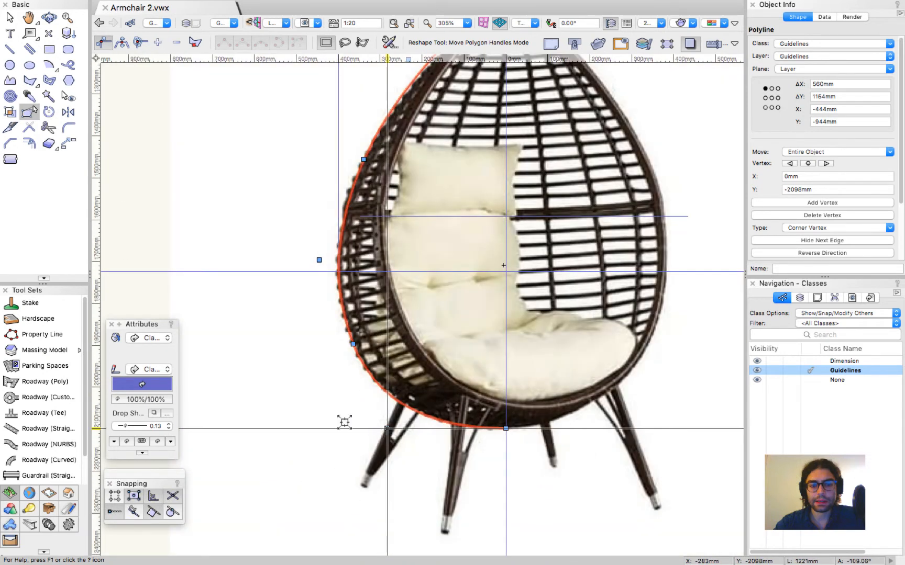
scroll(351, 314, "down", 1)
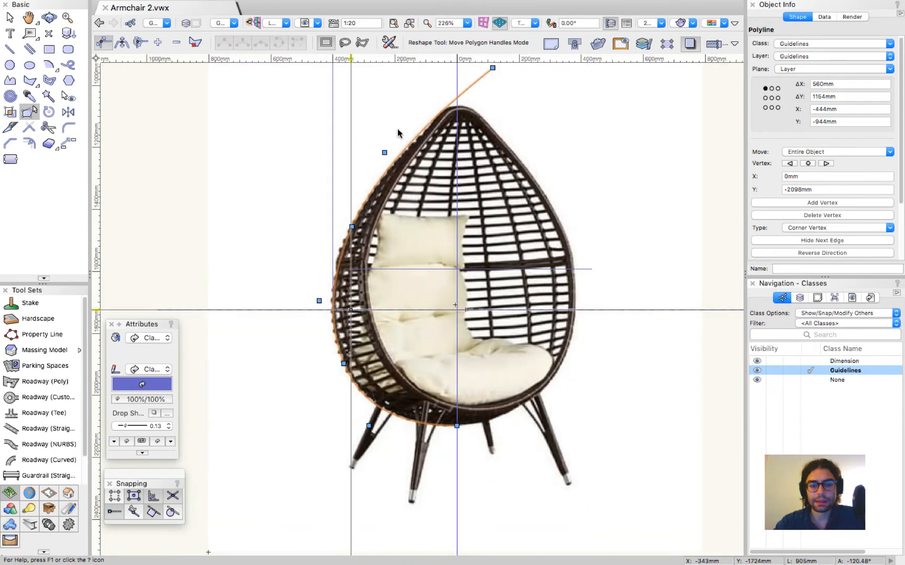
left_click_drag(384, 153, 445, 107)
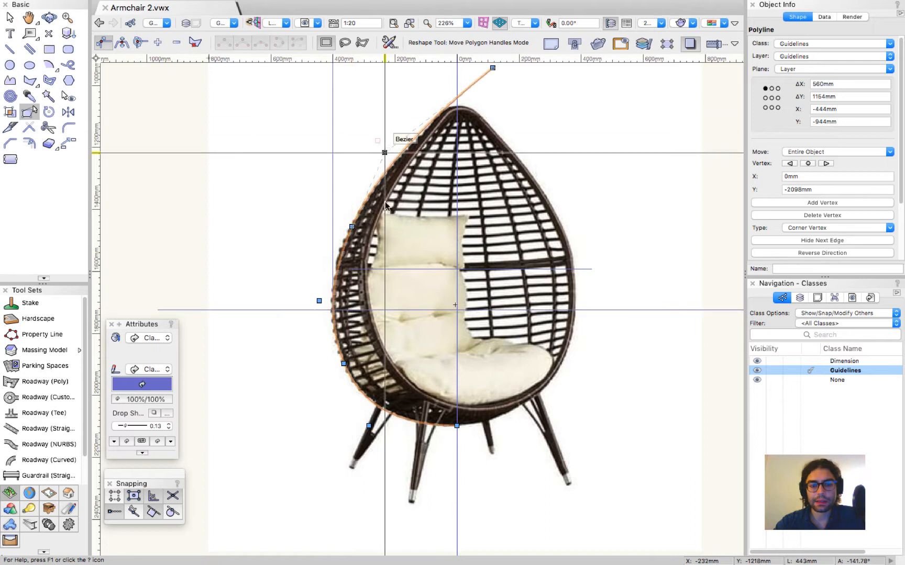
key("x")
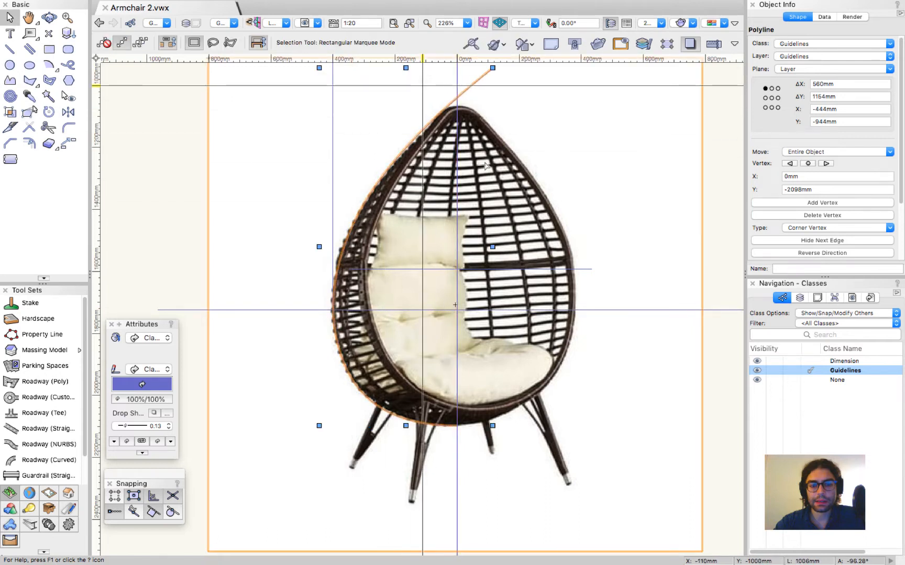
scroll(486, 166, "up", 2)
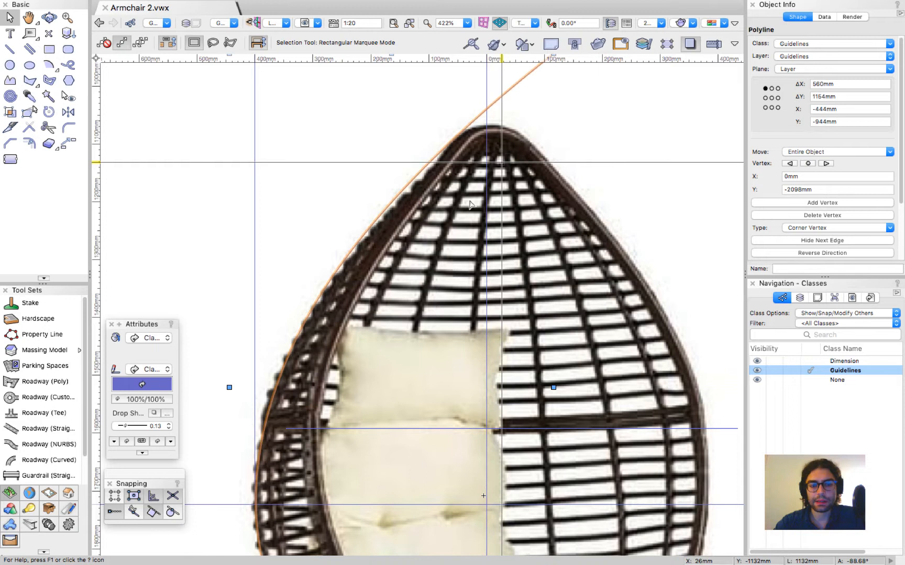
scroll(469, 201, "down", 2)
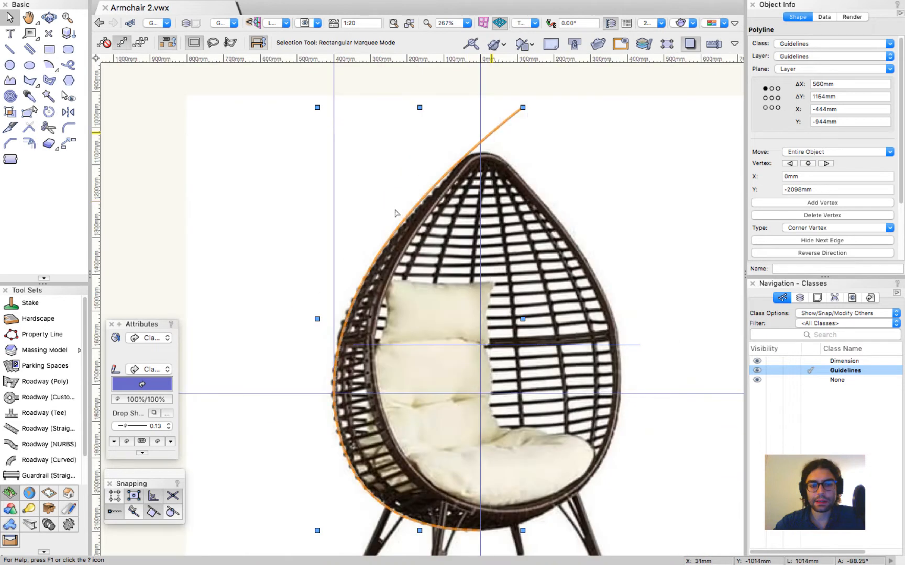
key("minus")
scroll(396, 210, "up", 1)
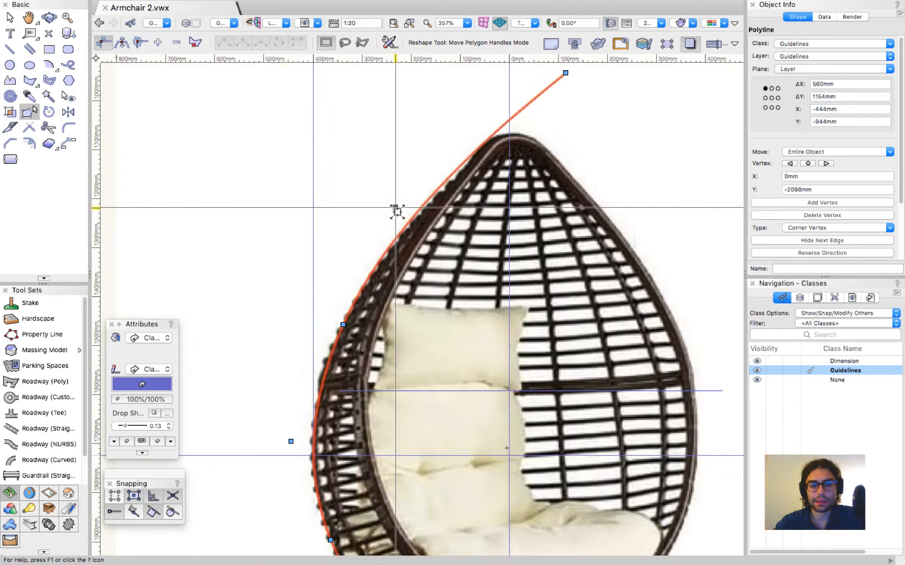
left_click_drag(396, 212, 397, 211)
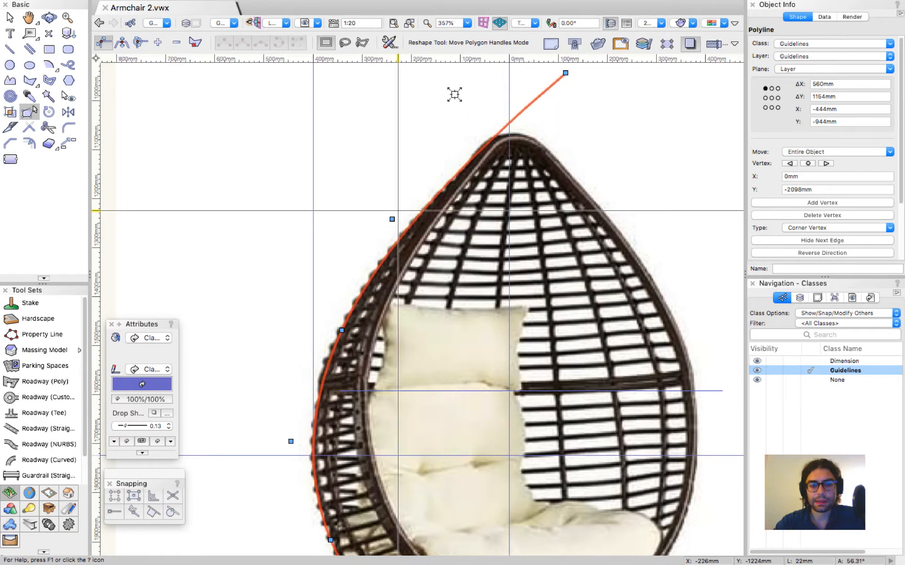
Step: Examine how closely the polyline follows the basket's outer edge along its bottom, left side and tip
scroll(471, 340, "down", 5)
scroll(523, 402, "up", 6)
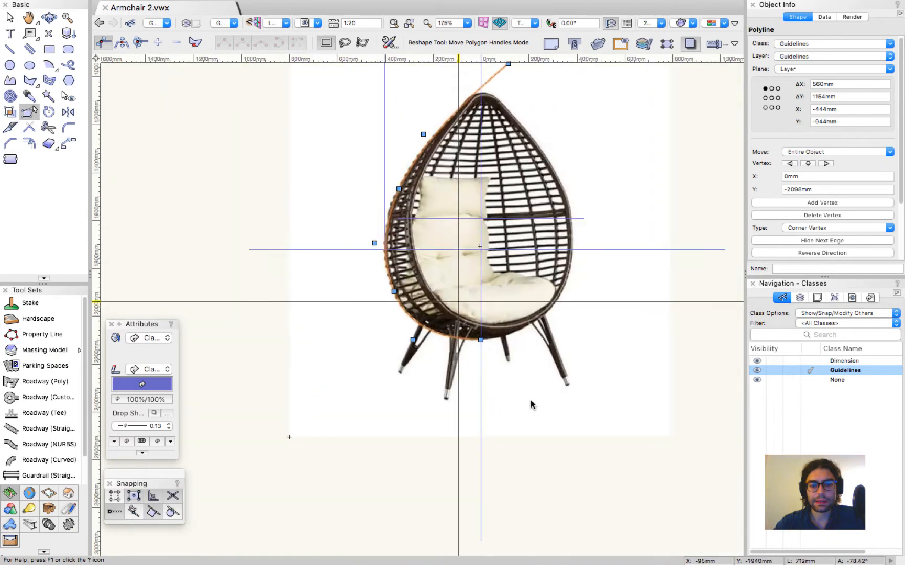
left_click_drag(517, 402, 517, 400)
key("2")
left_click(513, 402)
key("x")
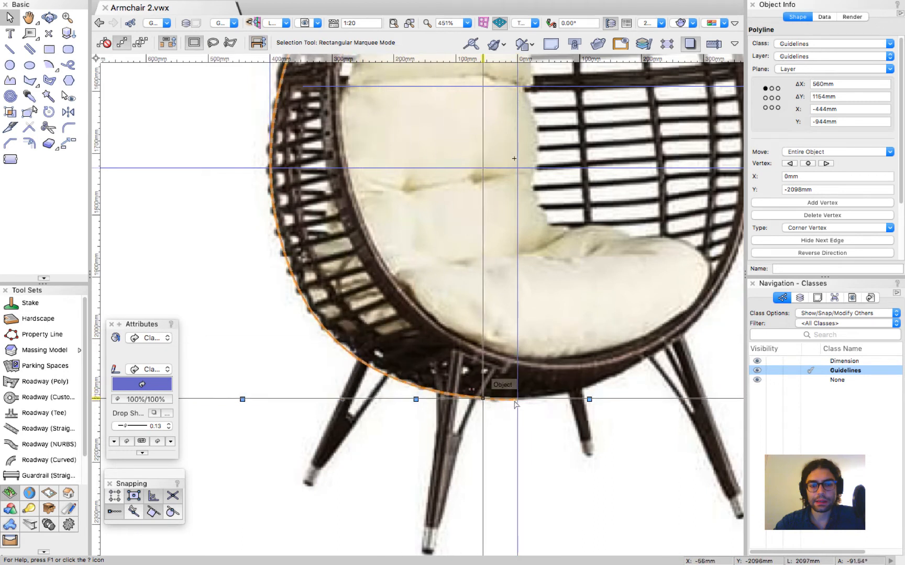
double_click(419, 388)
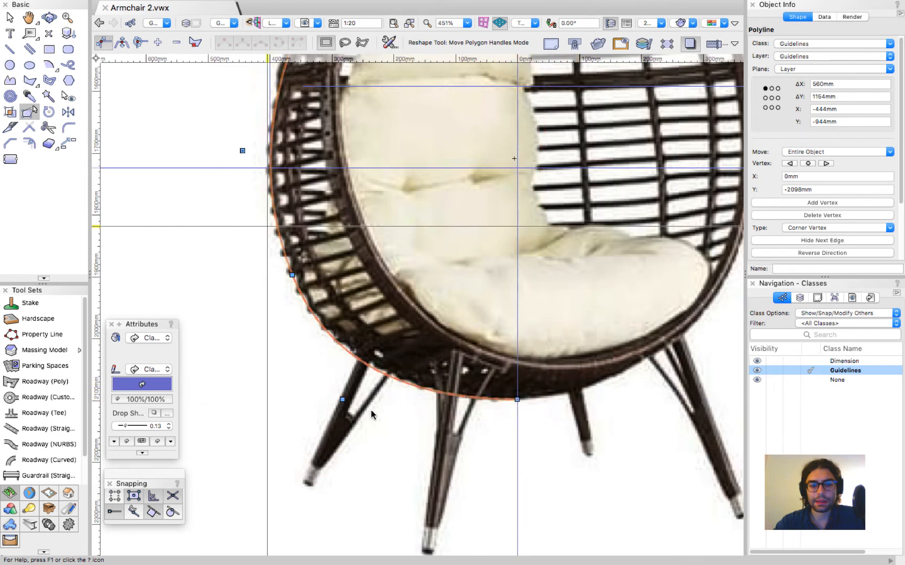
key("x")
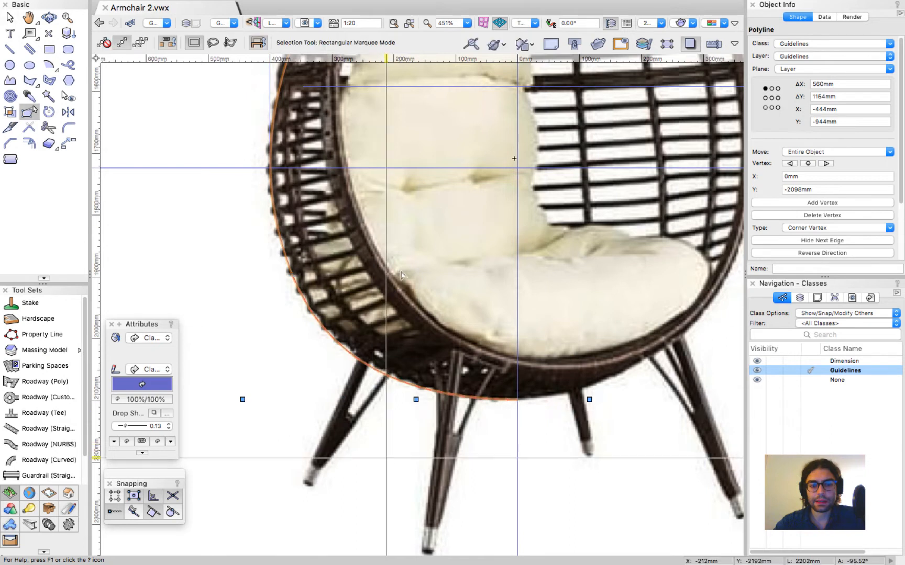
scroll(386, 458, "down", 5)
scroll(440, 264, "up", 5)
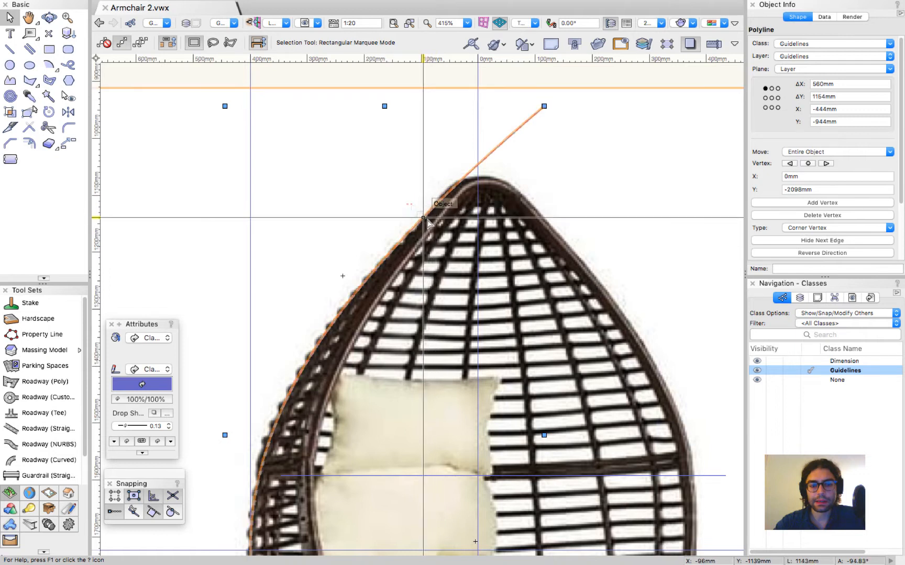
scroll(458, 187, "up", 3)
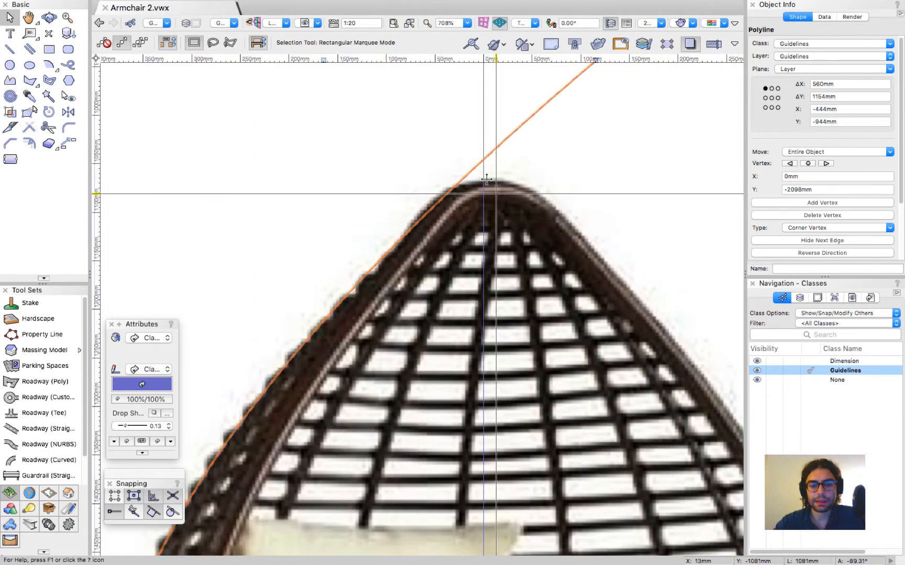
scroll(499, 172, "down", 6)
scroll(469, 213, "up", 3)
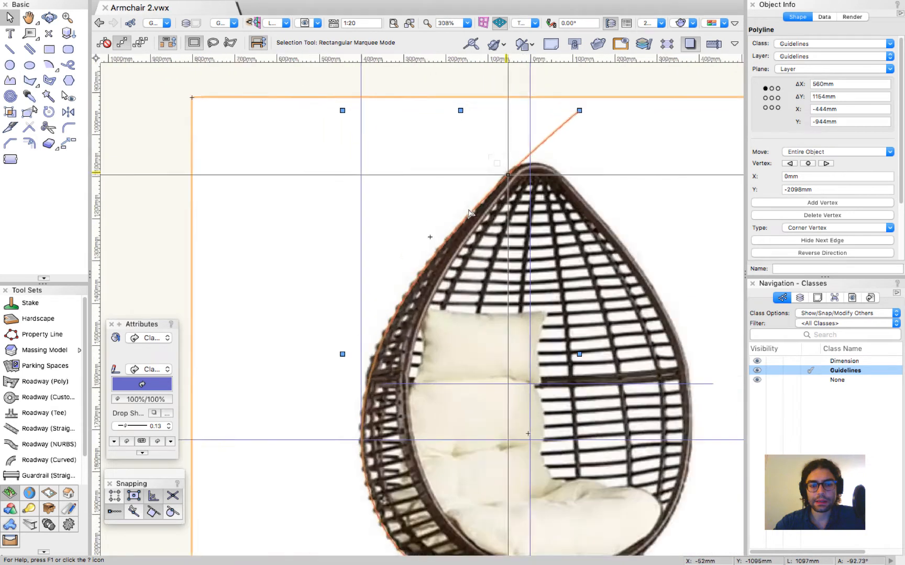
Step: Split the polyline at a point on the basket's upper-left edge and delete the piece above the split
scroll(469, 213, "up", 2)
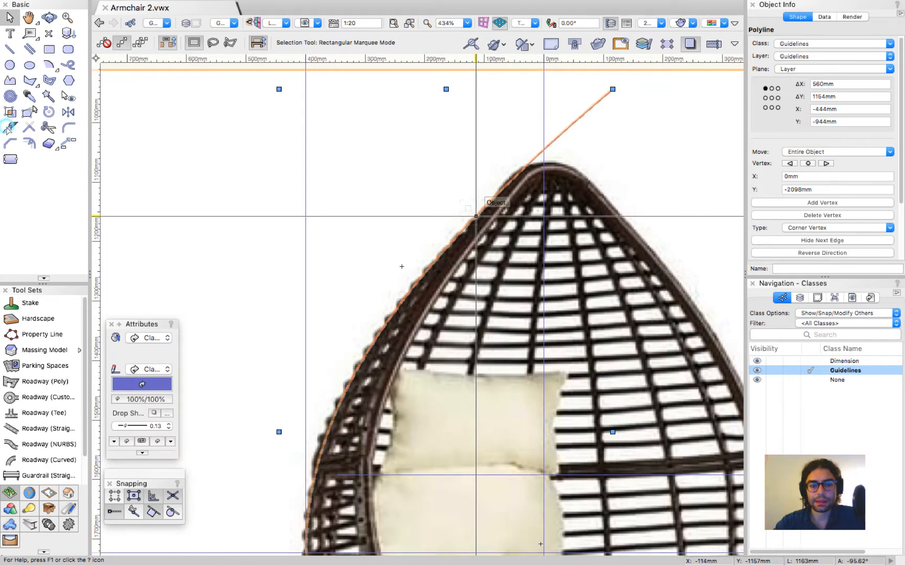
left_click(103, 45)
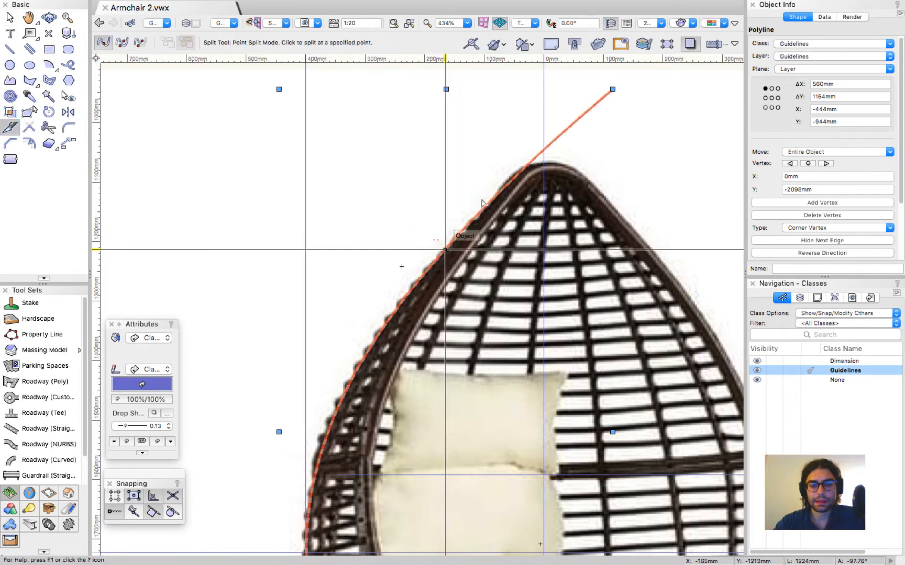
left_click(442, 253)
key("Escape")
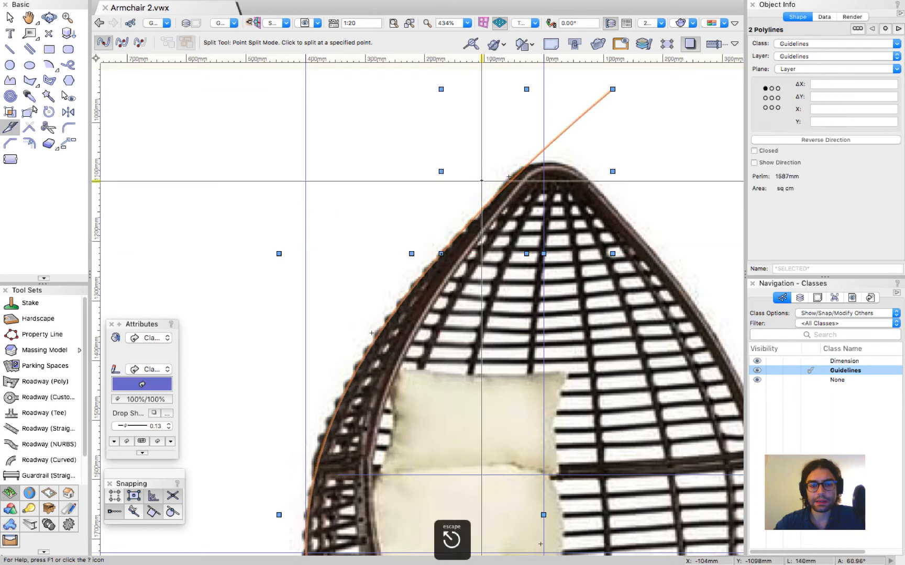
key("x")
left_click(441, 254)
key("Delete")
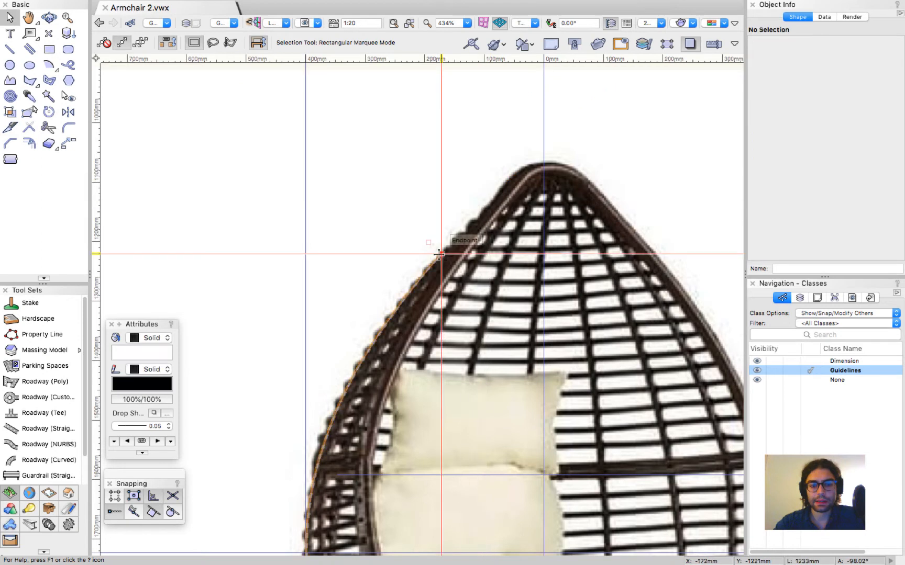
Step: Draw a line from the polyline's upper endpoint continuing its direction past the basket's tip, 325 mm long at 49.01°
left_click(441, 254)
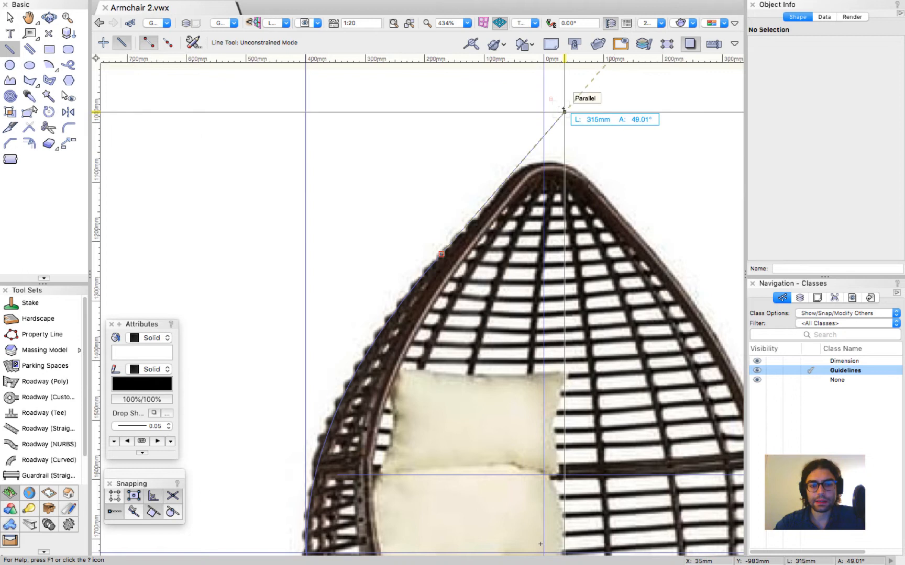
left_click(568, 109)
key("x")
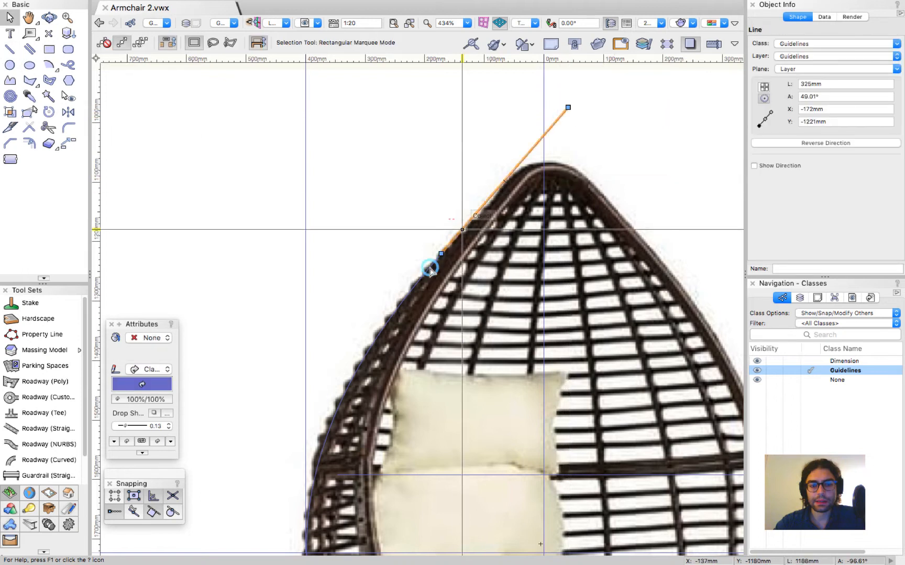
Step: Extend the line's lower end along its own direction to a length of about 792 mm, and select the basket polyline
left_click(451, 245)
left_click(450, 244)
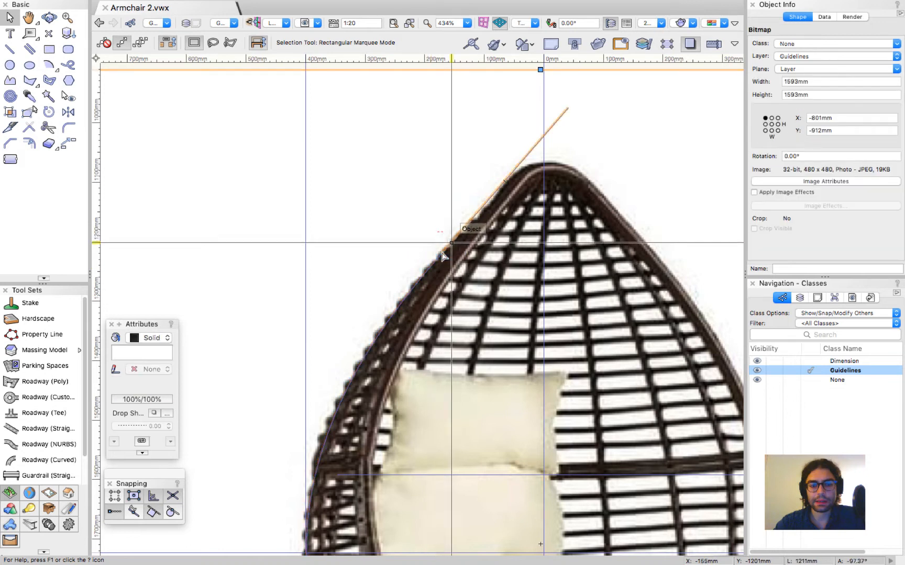
left_click(445, 254)
left_click_drag(442, 254, 259, 464)
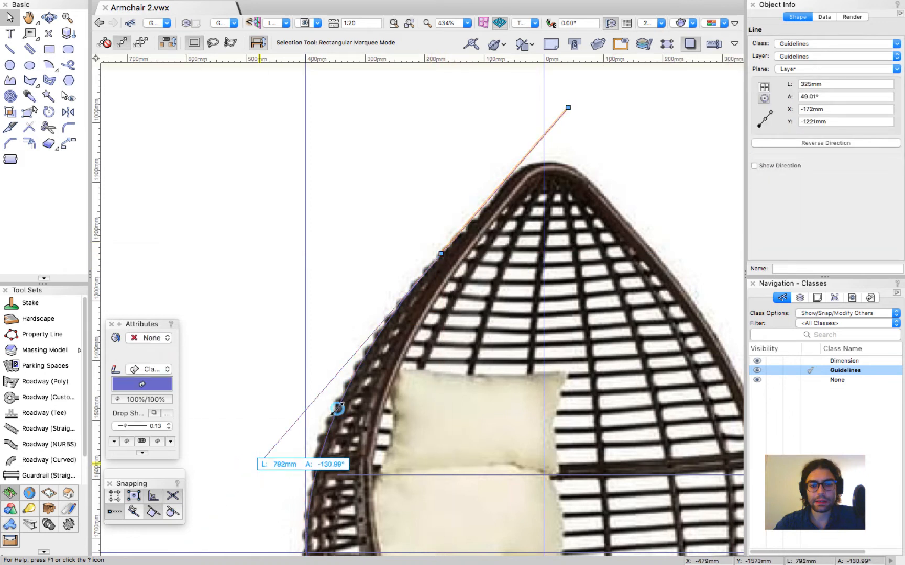
left_click(338, 408)
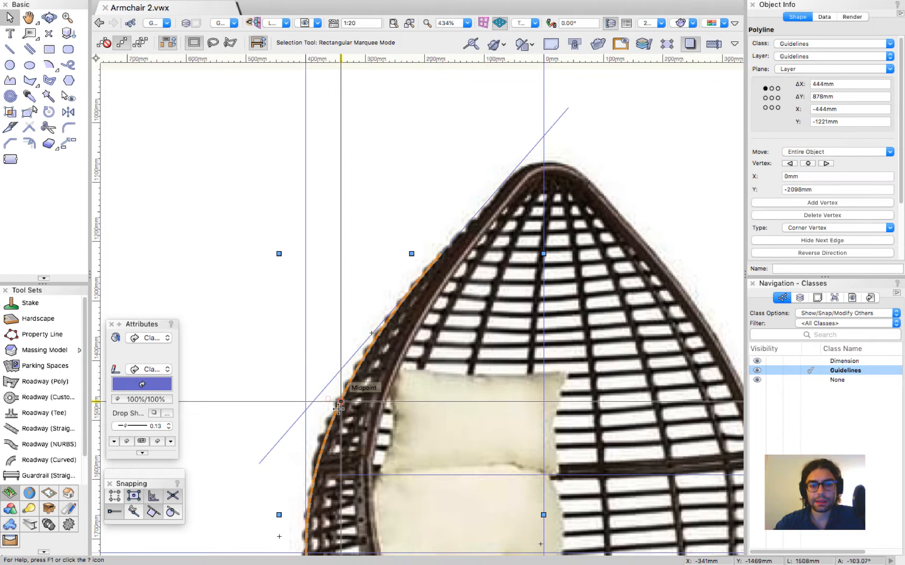
Step: Reshape the basket polyline by moving its upper Bezier control vertex about 2 mm so it lies exactly on the tangent line
double_click(338, 408)
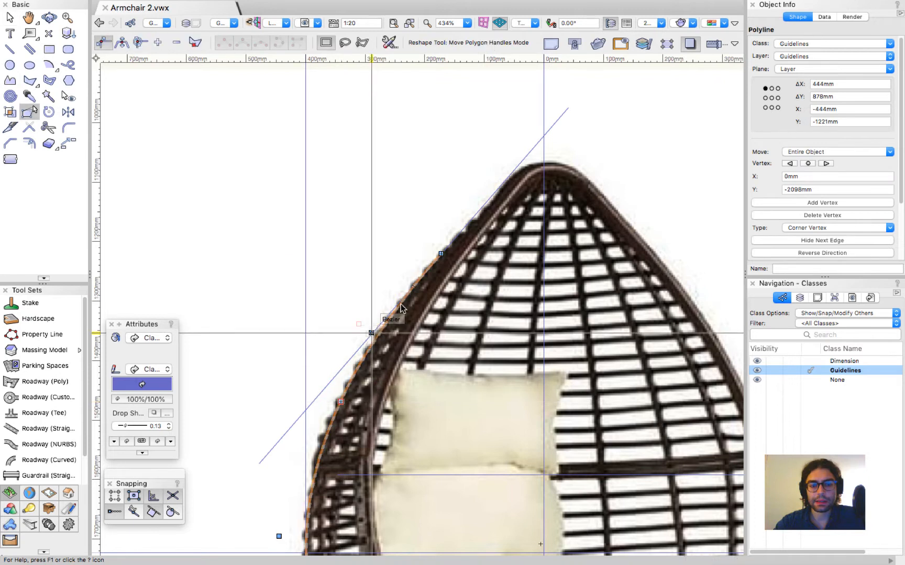
scroll(388, 322, "up", 5)
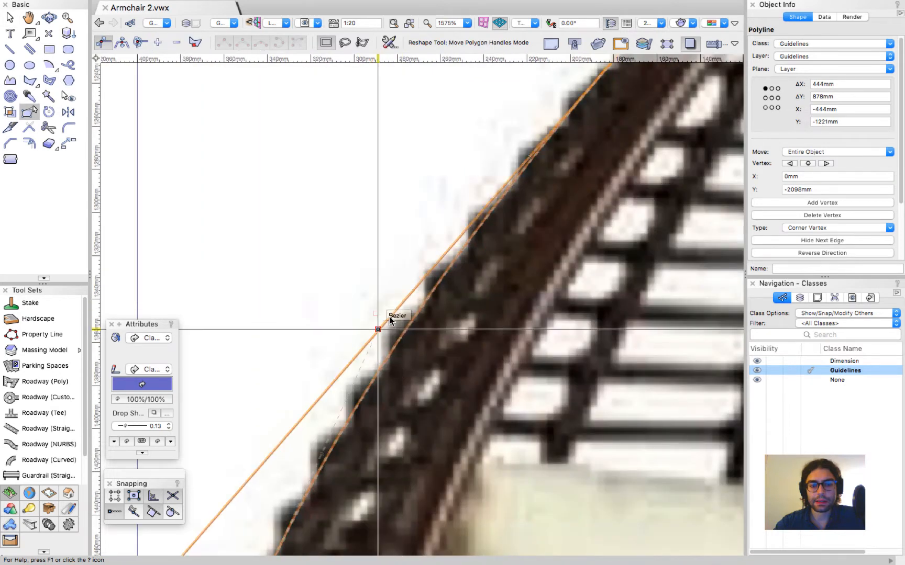
scroll(389, 316, "up", 4)
scroll(389, 321, "down", 4)
scroll(396, 308, "up", 4)
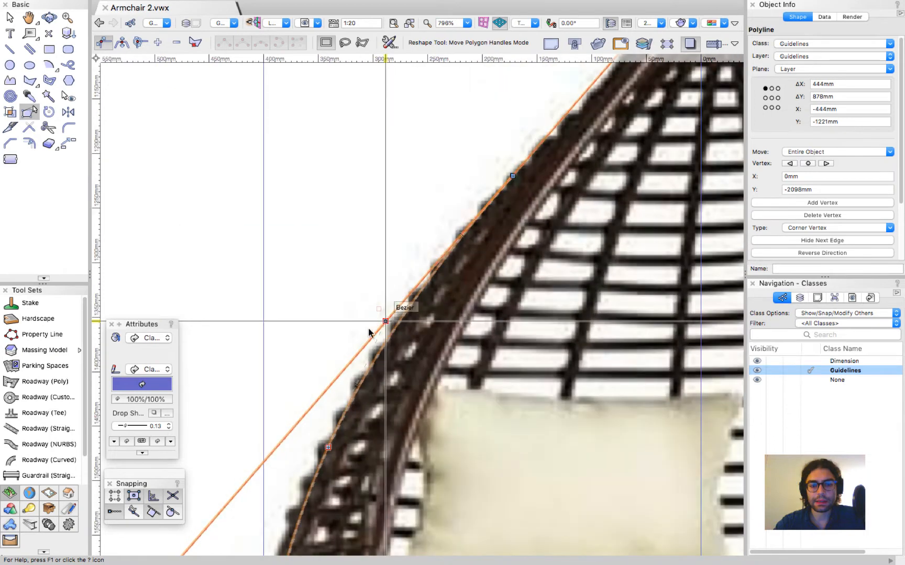
scroll(388, 324, "up", 4)
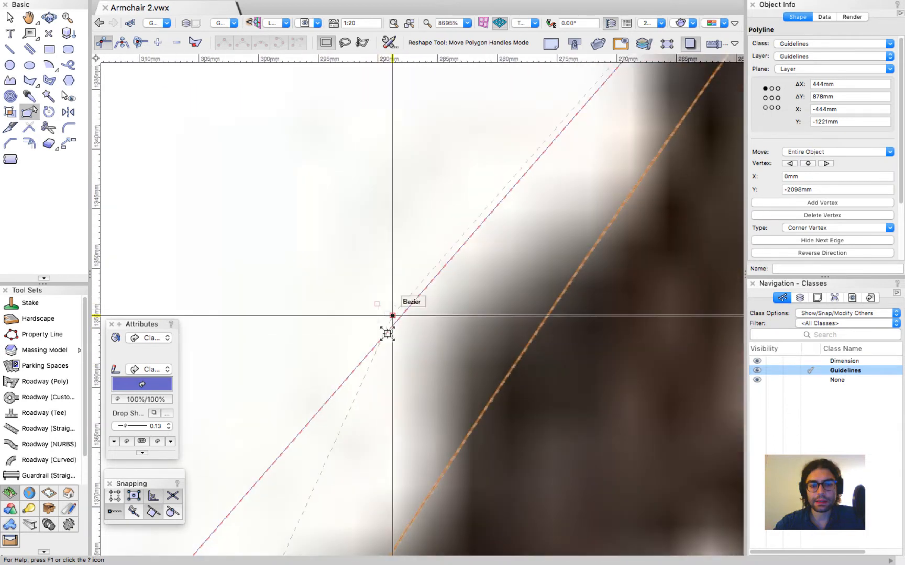
left_click_drag(387, 330, 387, 334)
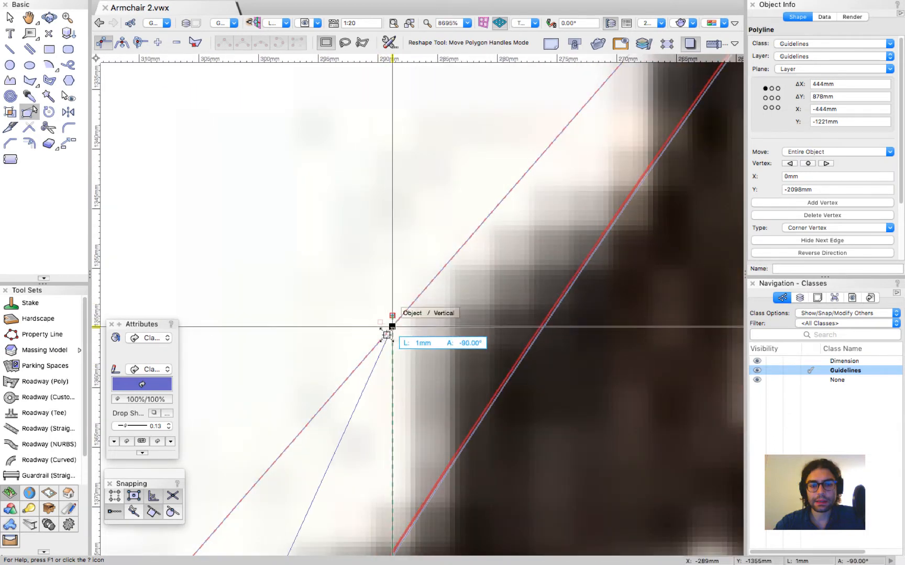
scroll(387, 334, "up", 3)
left_click_drag(385, 336, 361, 351)
scroll(361, 351, "down", 15)
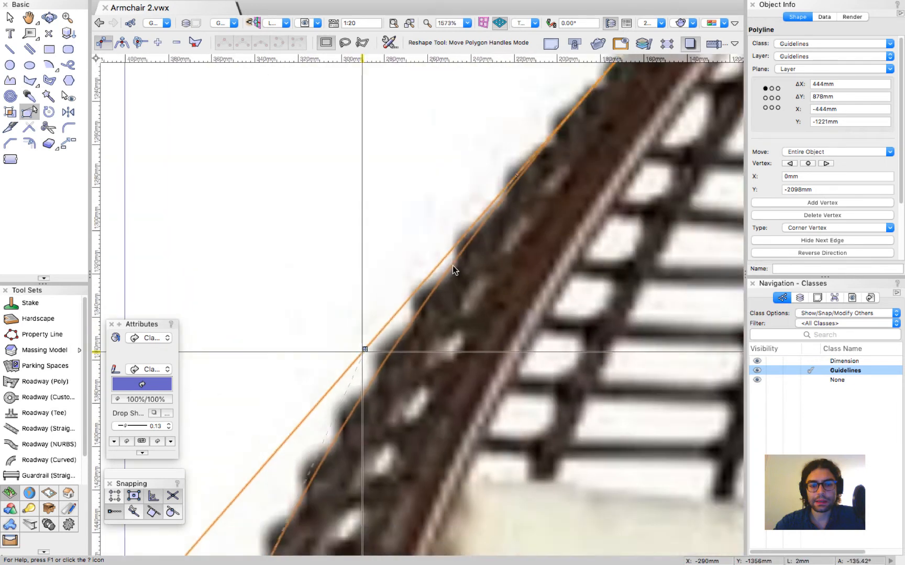
scroll(361, 351, "up", 3)
key("Escape")
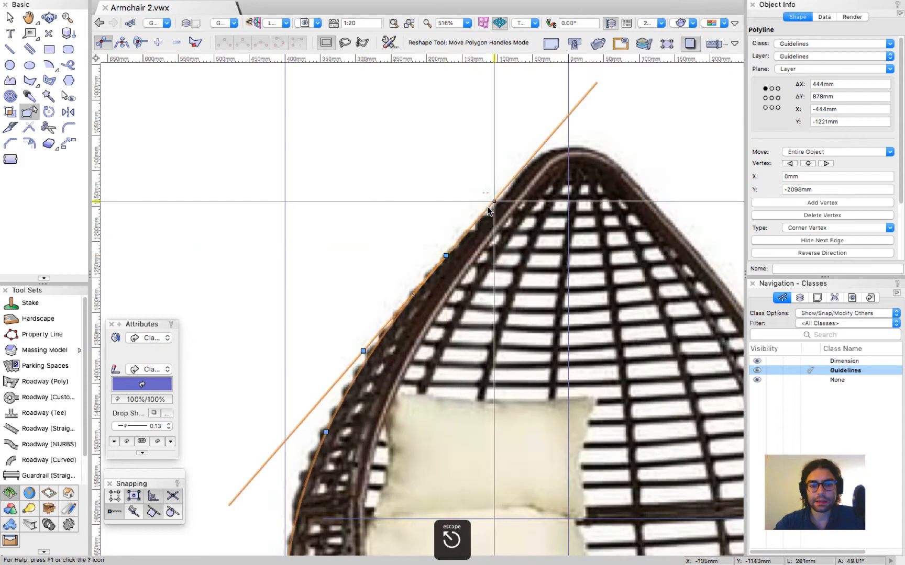
Step: Shorten the tangent line to 325 mm by bringing its lower end back to the polyline's upper endpoint
left_click(487, 209)
key("x")
left_click(229, 506)
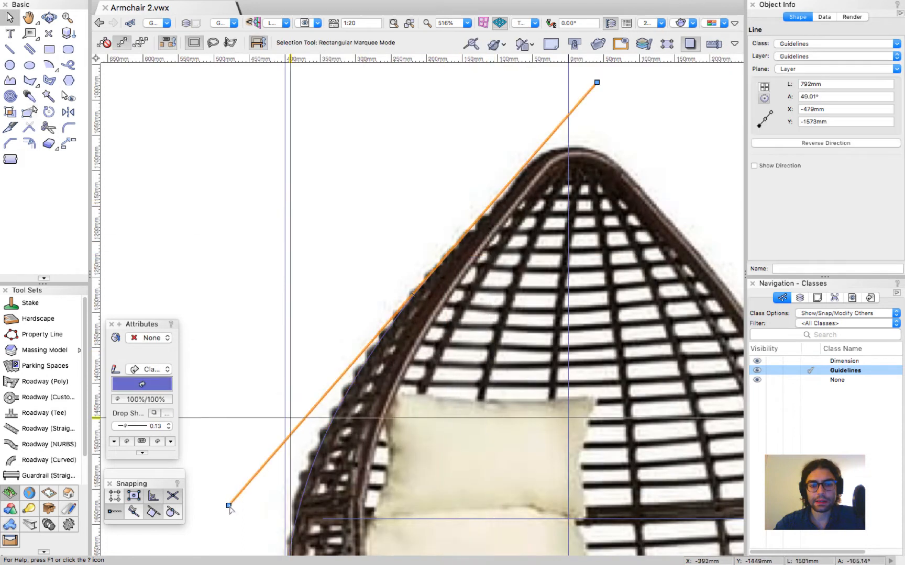
left_click_drag(432, 273, 467, 233)
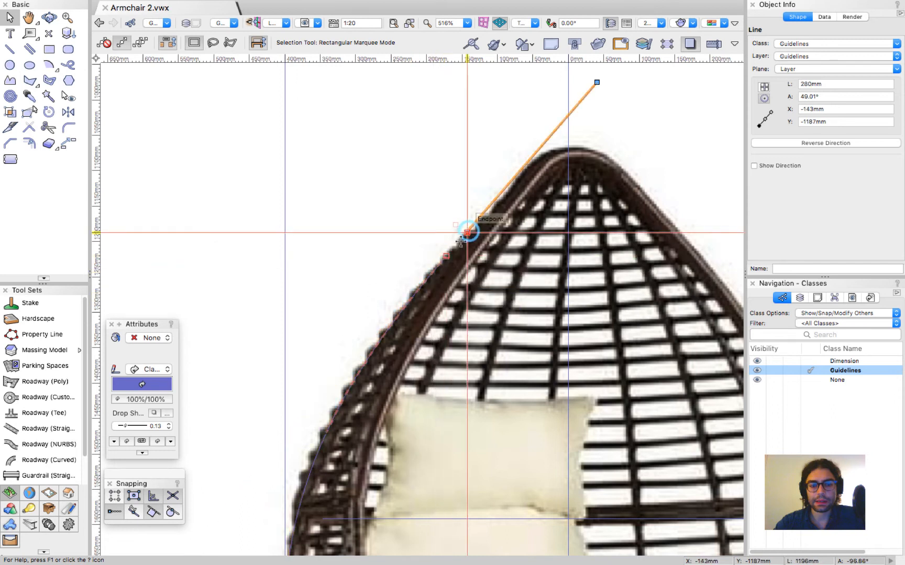
left_click_drag(467, 233, 446, 255)
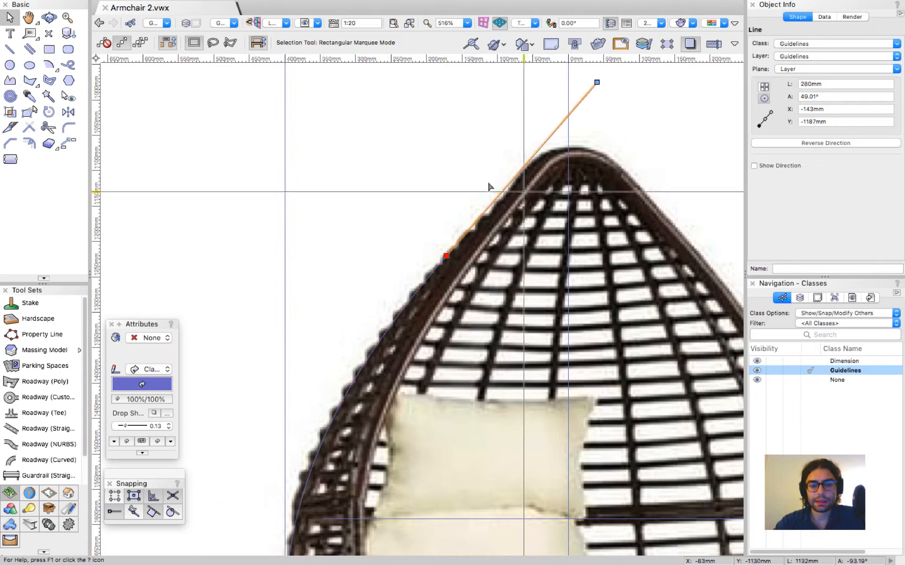
Step: Draw a horizontal line 260 mm long across the basket's tip, centred on the vertical centre line
scroll(349, 287, "down", 4)
scroll(424, 270, "up", 4)
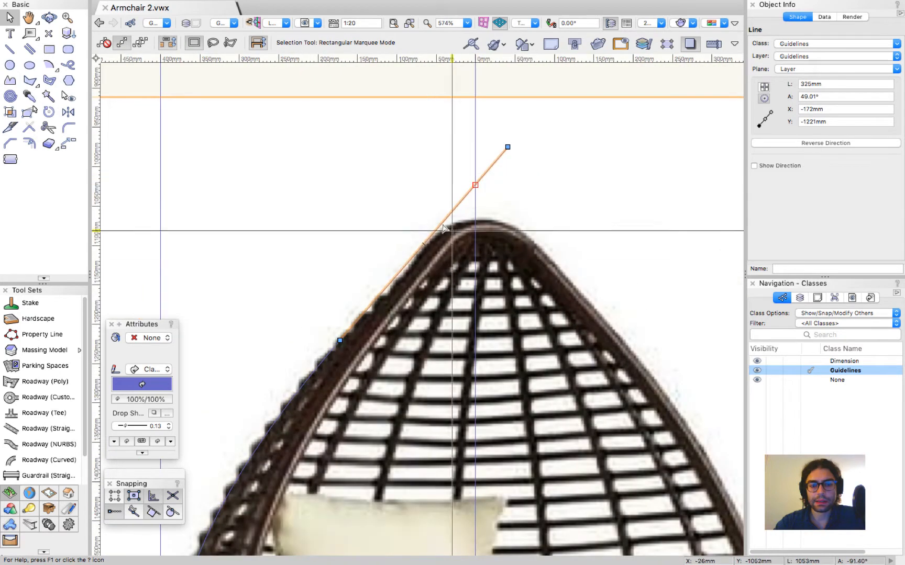
key("Escape")
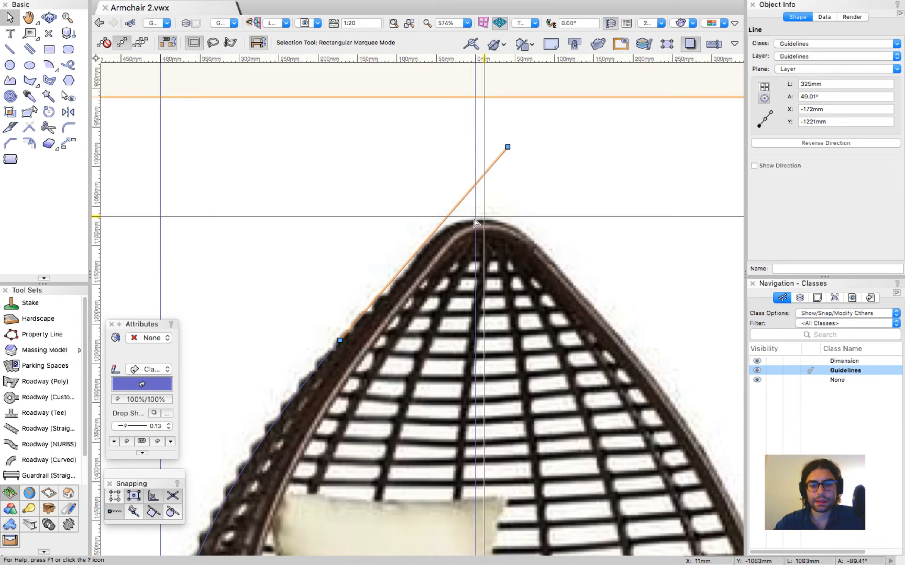
key("2")
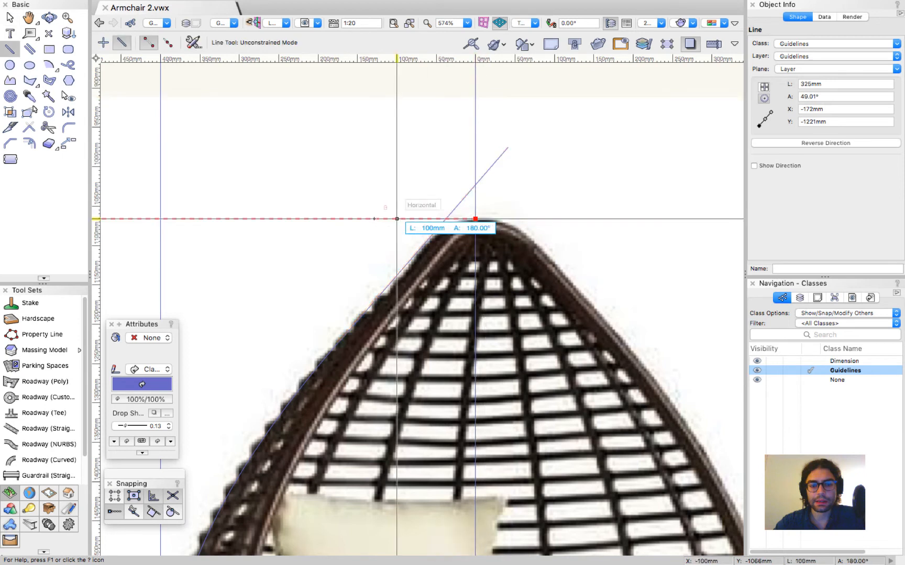
left_click(373, 219)
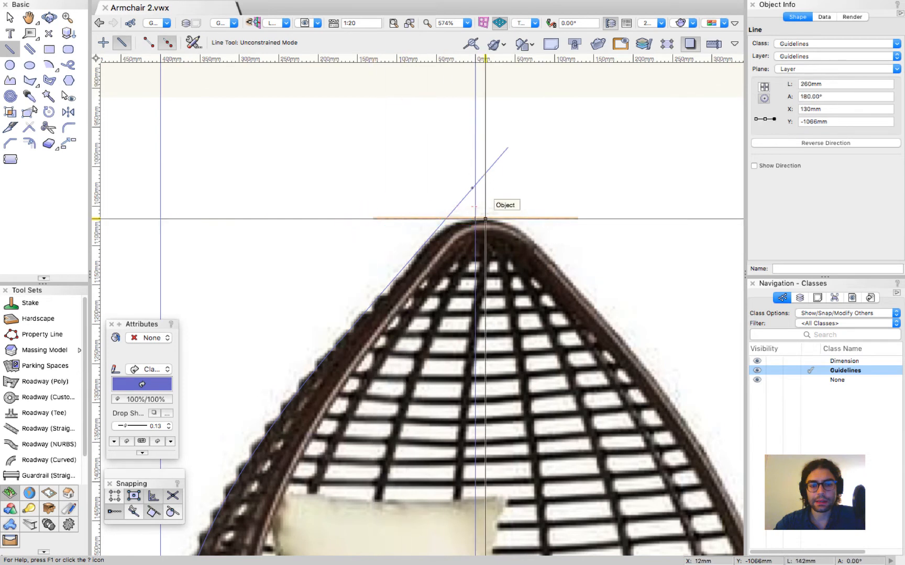
Step: Give the vertical centre line a thicker line weight and deselect it
key("x")
left_click(475, 305)
scroll(474, 304, "down", 10)
scroll(473, 324, "up", 1)
left_click(147, 427)
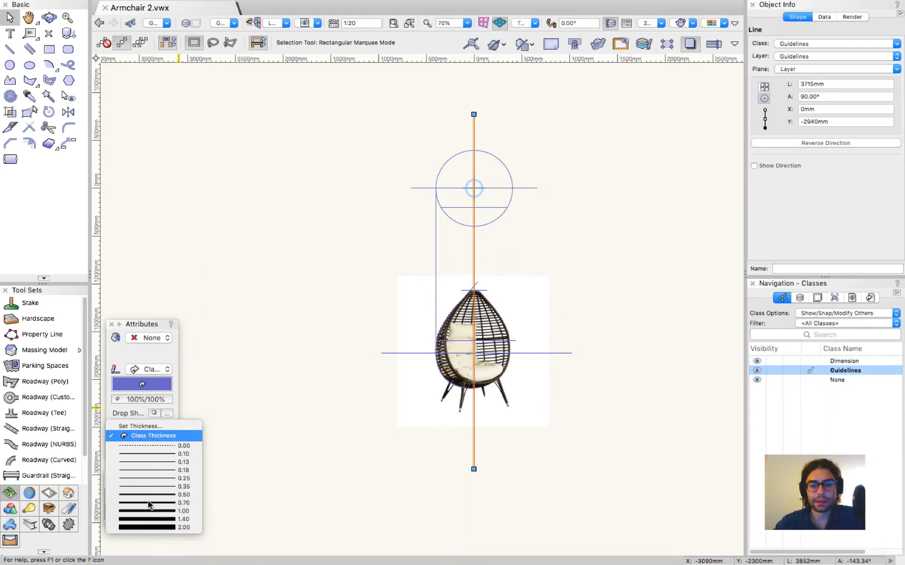
left_click(355, 261)
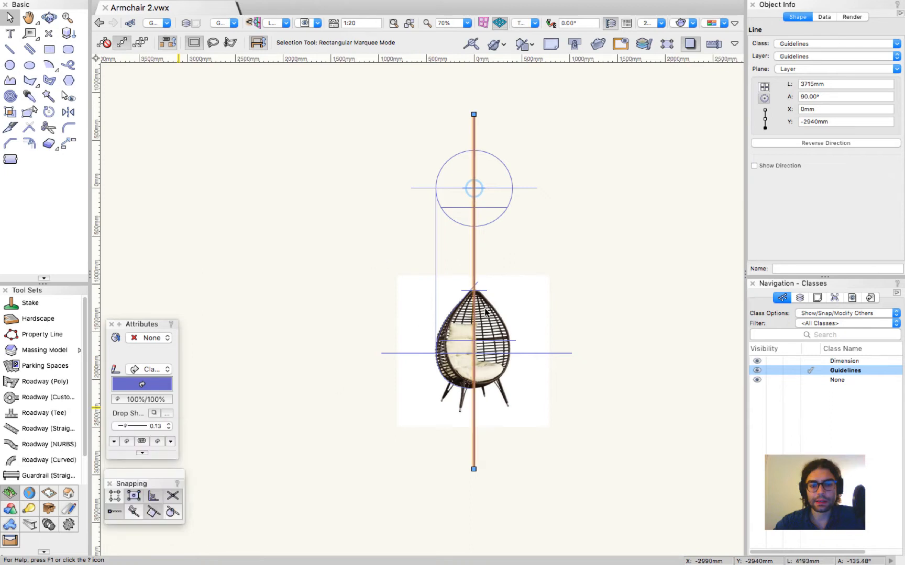
left_click(356, 261)
Step: Shorten the horizontal line at the tip to 147 mm by moving its right end to just past the centre line
scroll(485, 310, "up", 5)
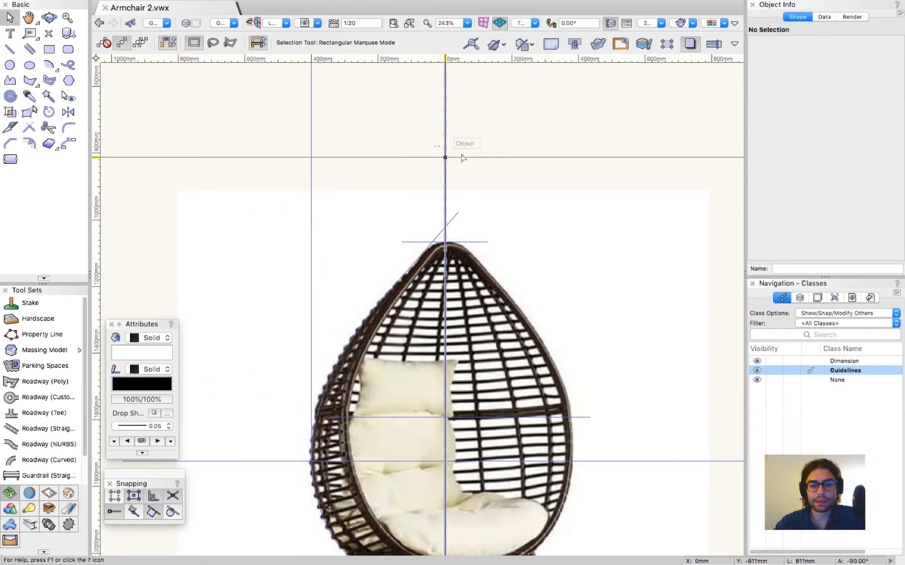
scroll(439, 251, "up", 8)
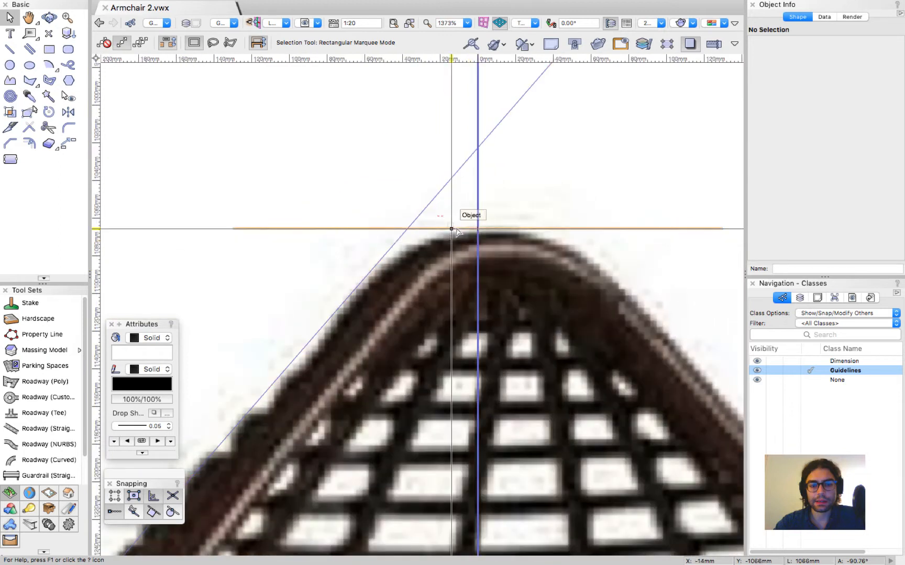
left_click(436, 228)
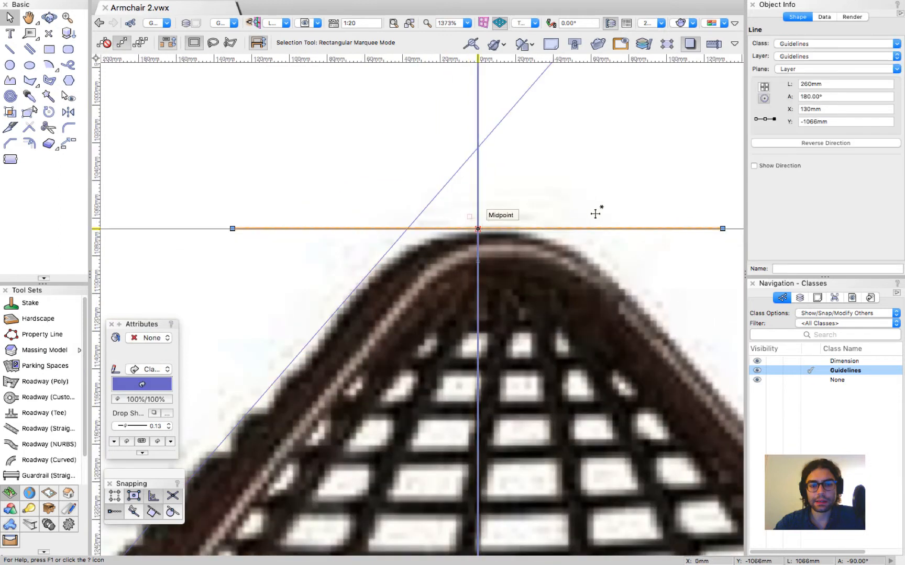
left_click(723, 230)
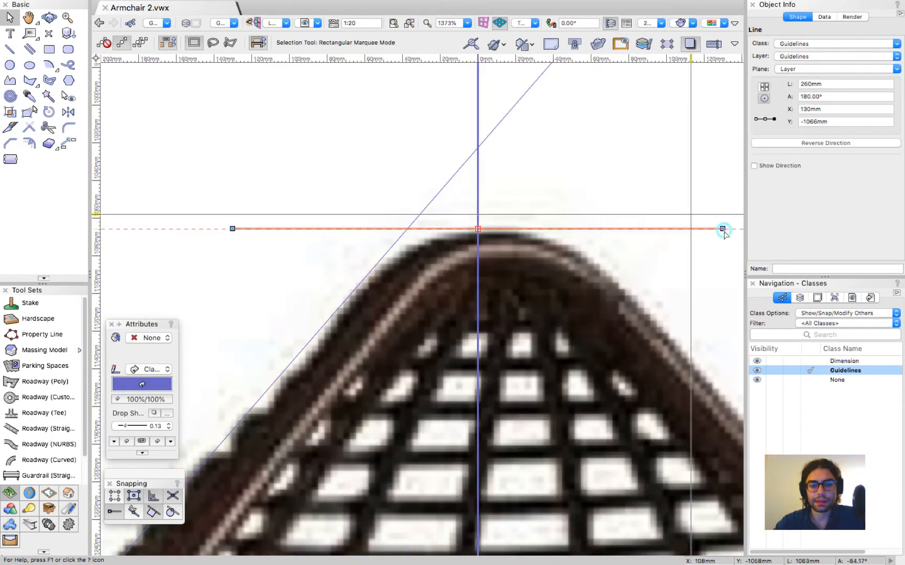
left_click(509, 230)
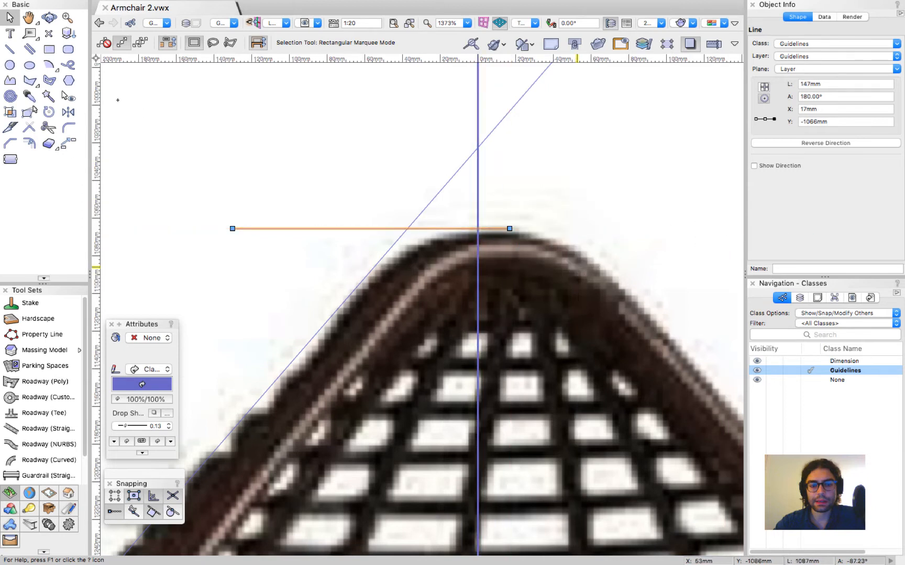
Step: Check the Smart Edge snapping settings for the Snap to Bisector option, leaving the settings as they are
key("6")
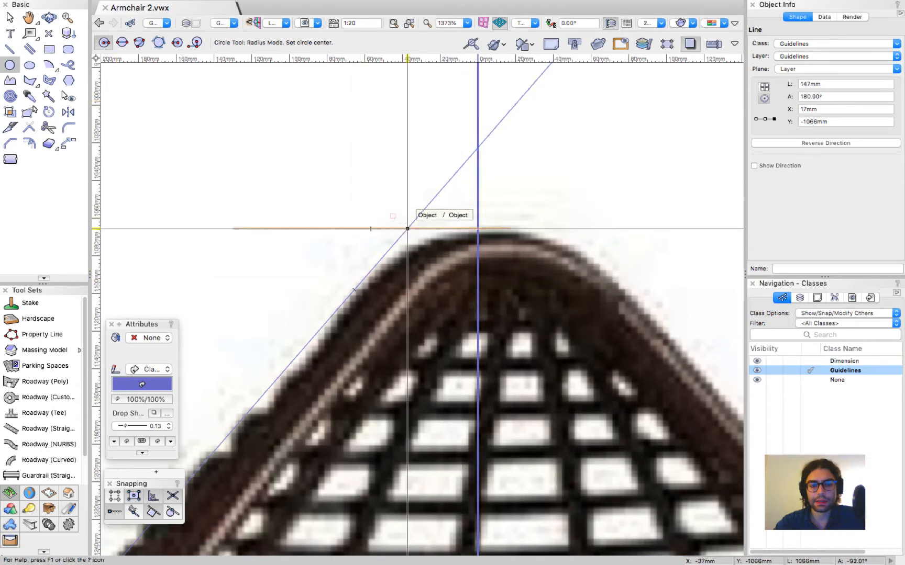
key("x")
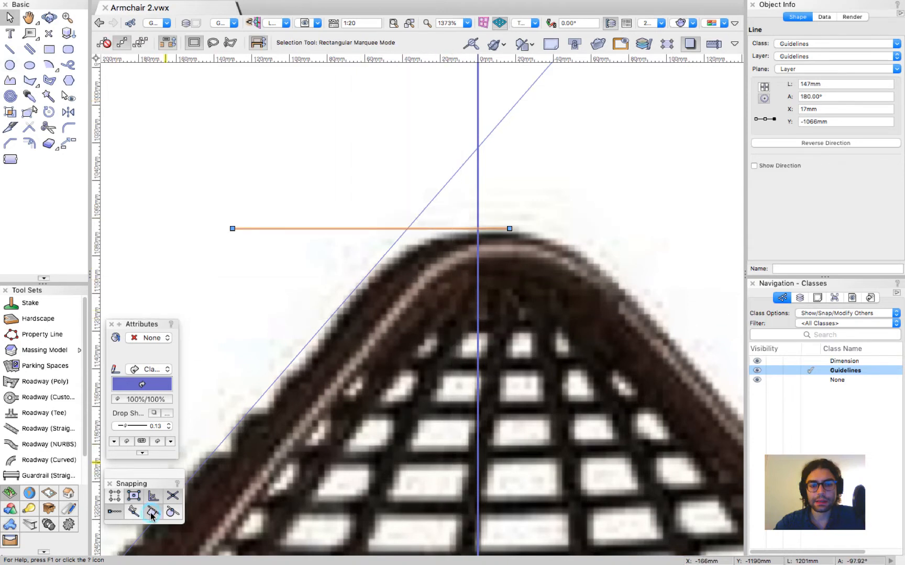
double_click(151, 513)
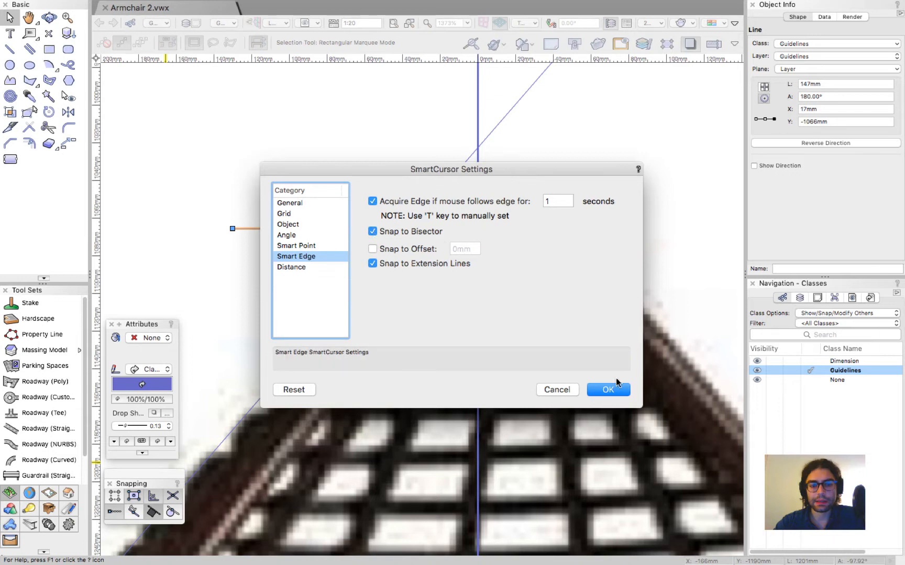
left_click(558, 391)
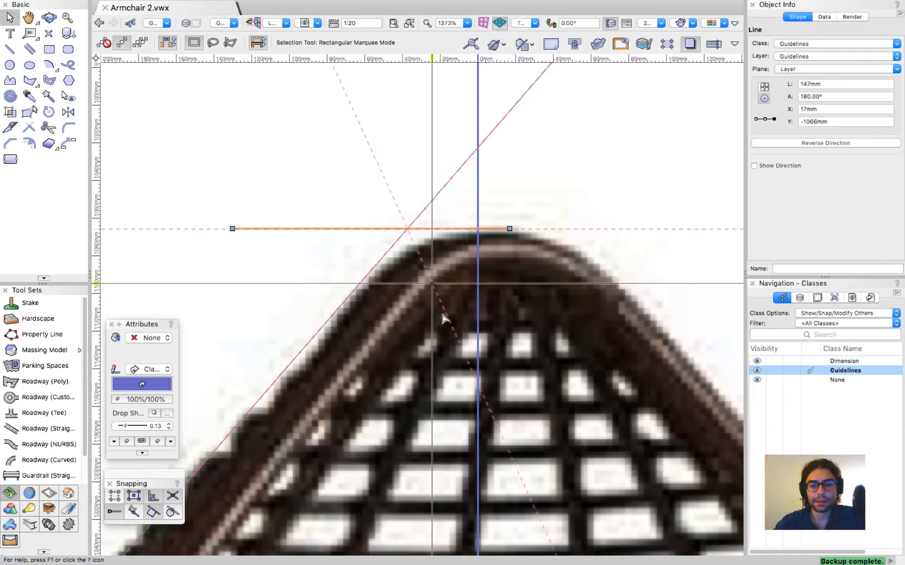
Step: Draw a line bisecting the angle between the tangent and horizontal lines, extended at both ends to 152 mm at 114.50°
key("2")
left_click(454, 330)
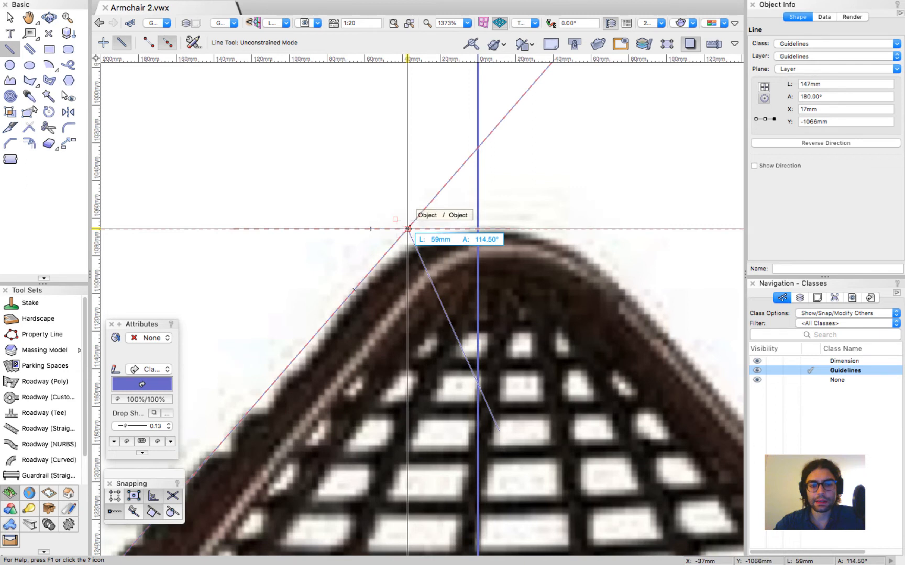
left_click(408, 229)
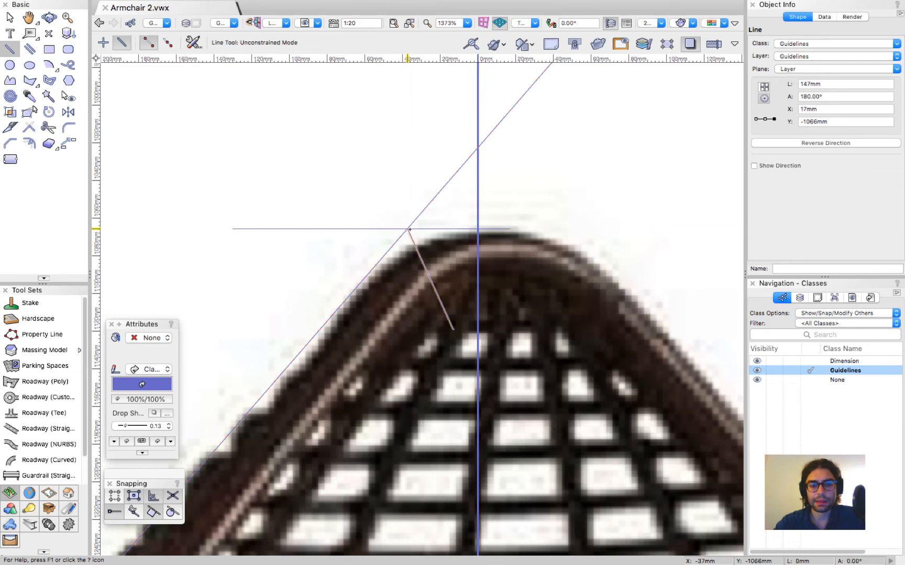
key("x")
left_click_drag(408, 228, 371, 149)
scroll(375, 200, "down", 4)
scroll(436, 300, "up", 3)
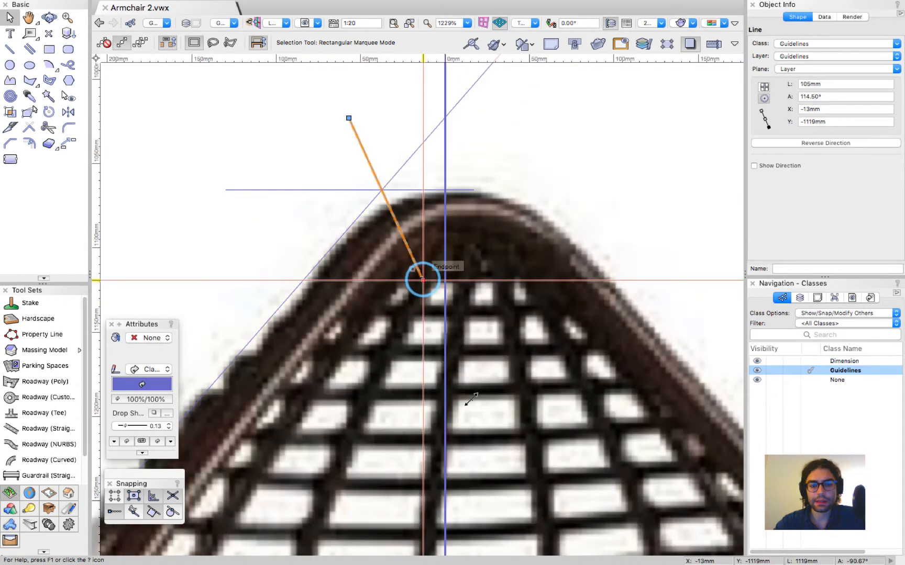
left_click_drag(467, 348, 446, 335)
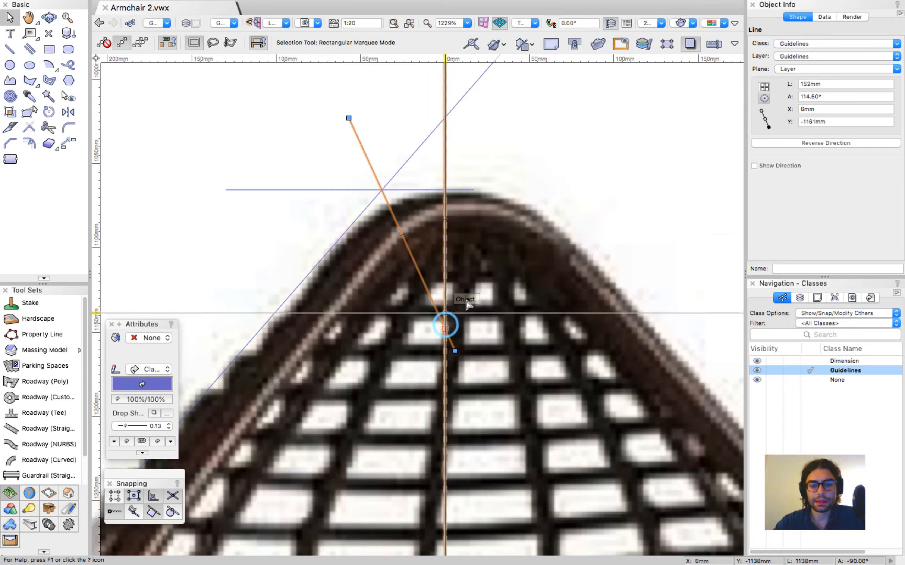
Step: Place a 2D locus where the bisector crosses the vertical centre line, and delete the bisector construction
key("0")
left_click(445, 330)
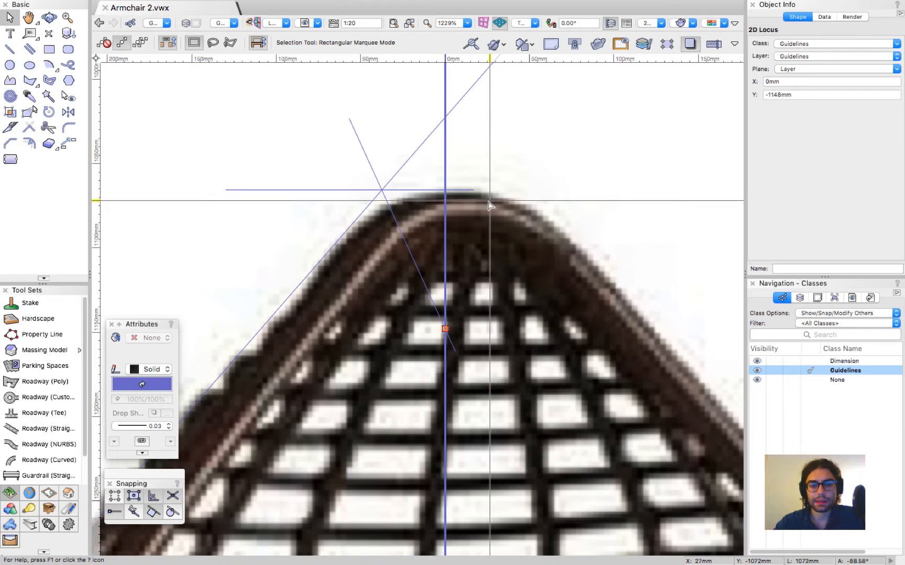
left_click(391, 210)
key("Delete")
Step: Draw a 37 mm radius circle centred where the tangent and horizontal lines cross, reaching the vertical centre line
left_click(10, 66)
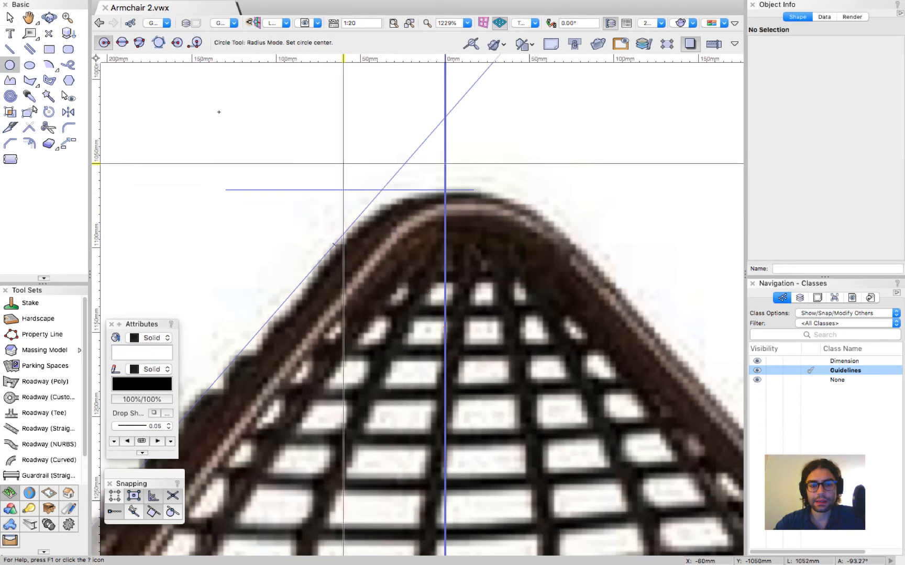
left_click(382, 190)
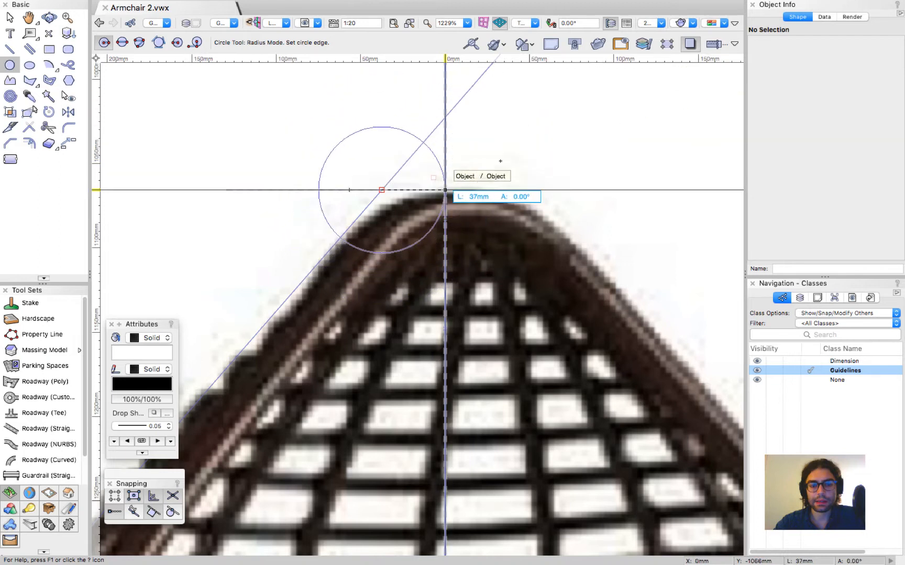
left_click(445, 189)
key("x")
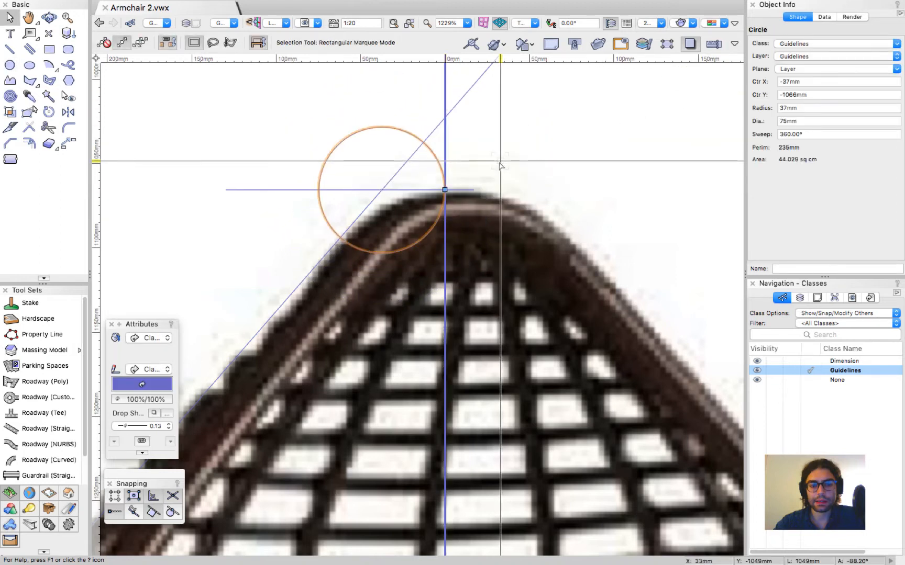
Step: Draw a 68 mm line at 24.50° from the circle's crossing with the tangent line to the centre line's top point, and delete the circle
key("2")
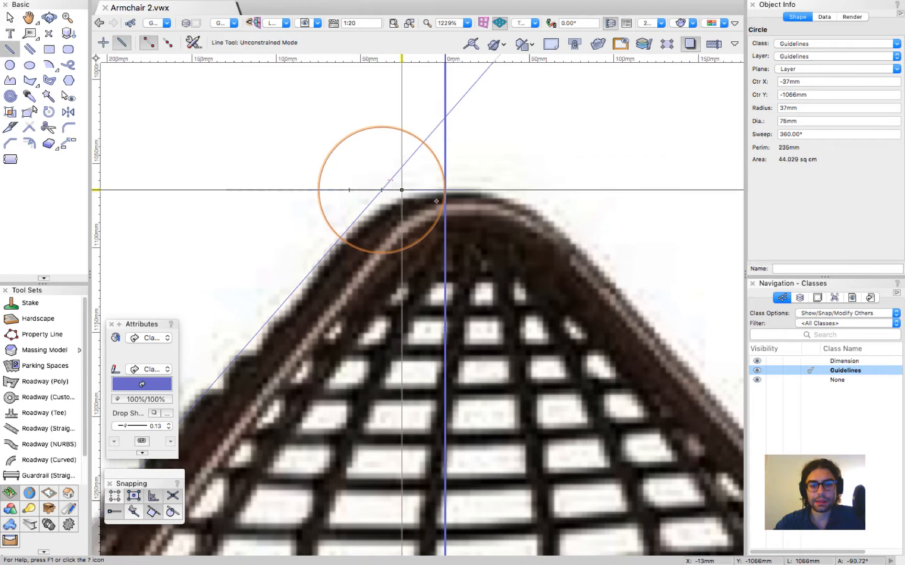
left_click(340, 237)
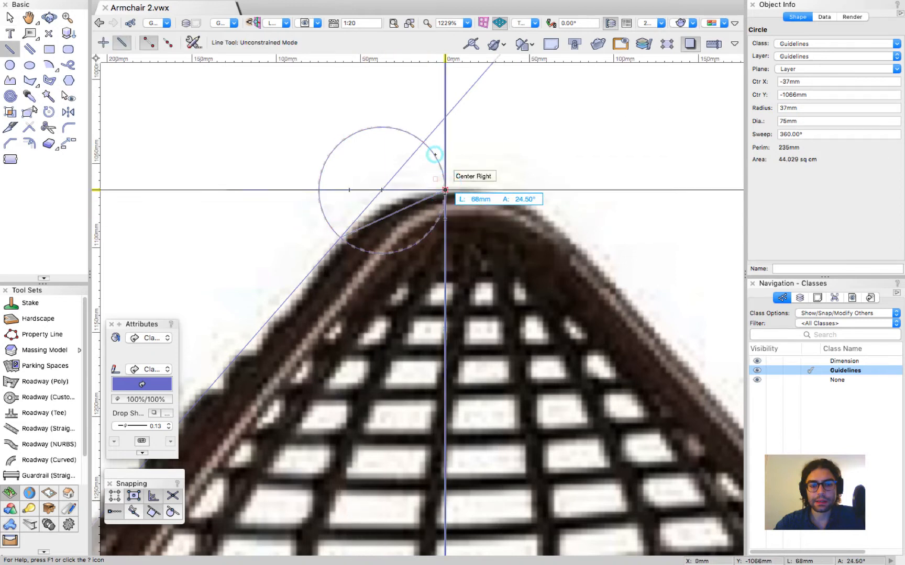
left_click(444, 190)
key("x")
left_click(390, 214)
key("Delete")
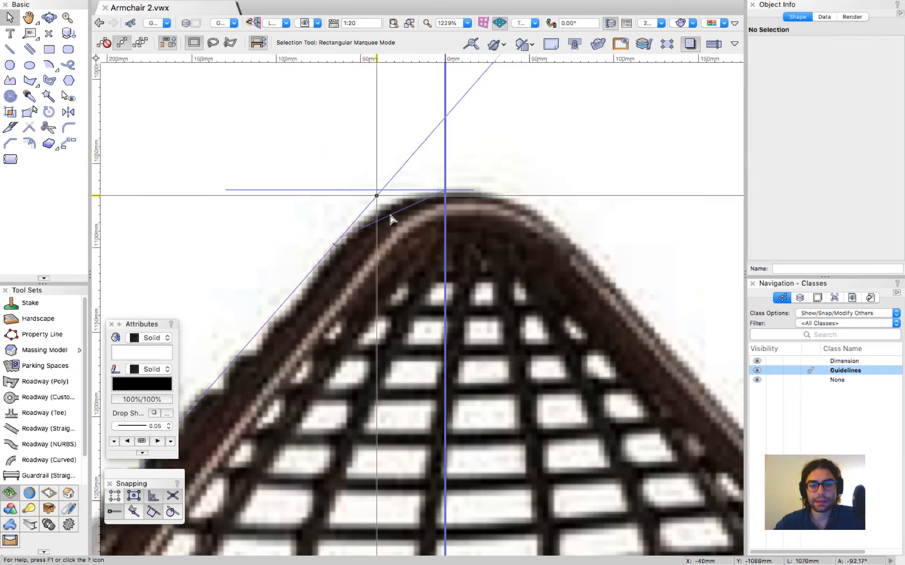
left_click(391, 213)
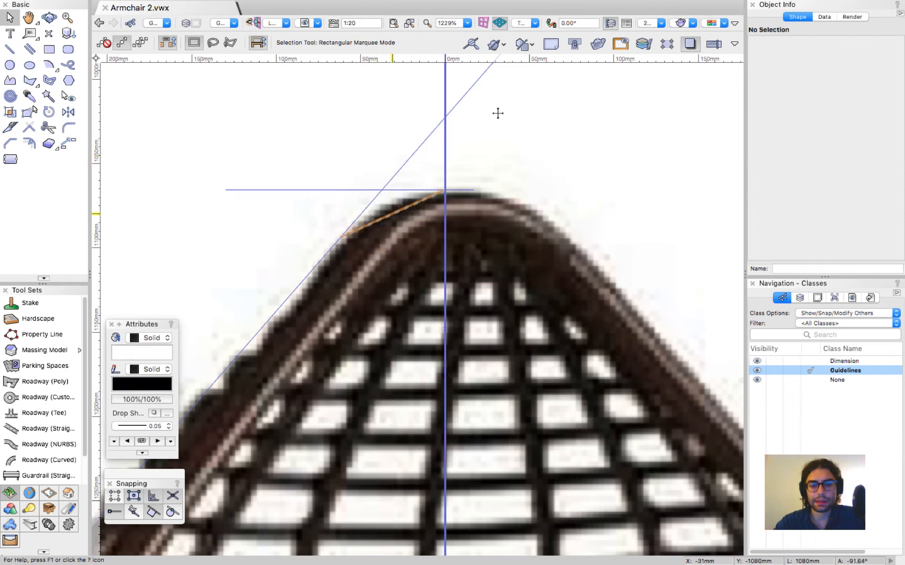
key("2")
left_click(382, 191)
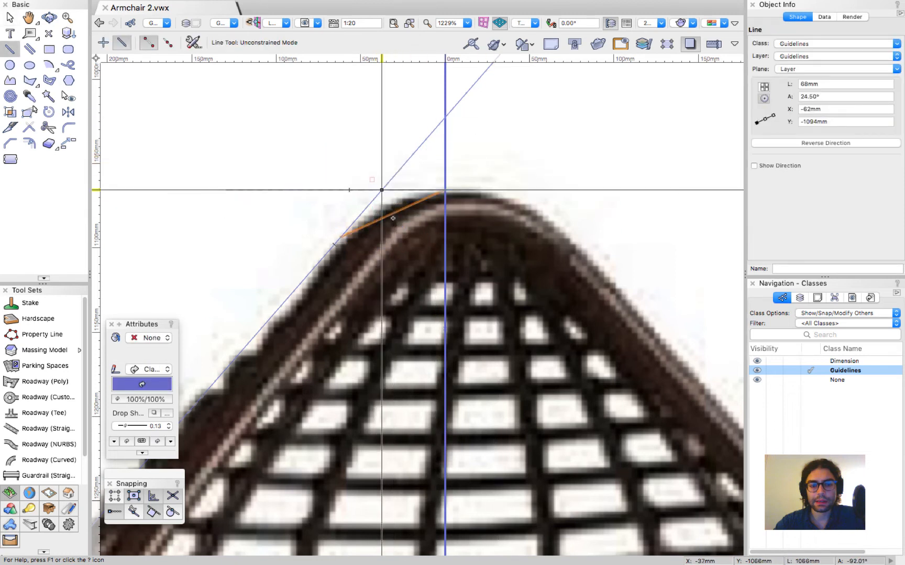
key("Escape")
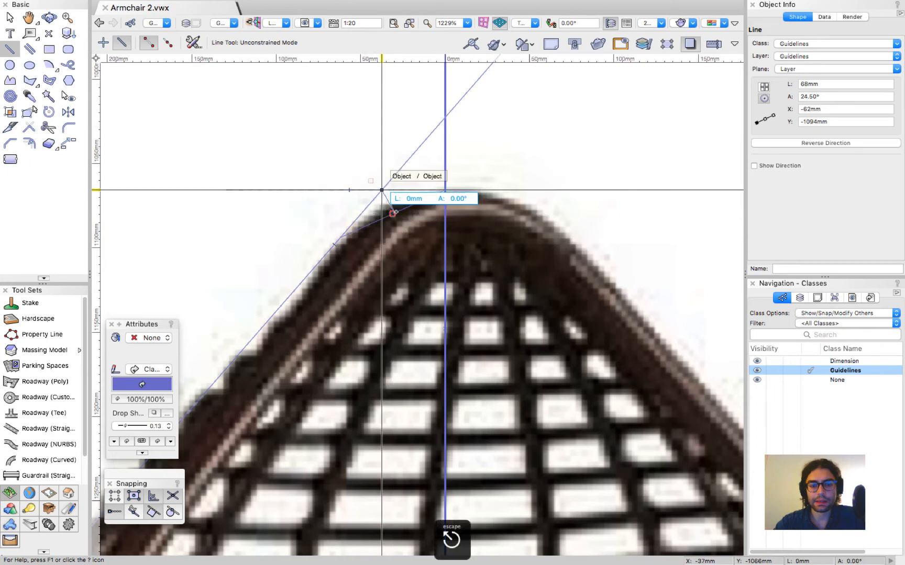
key("Escape")
Step: Rotate the 68 mm chord line left by 90° and stretch its lower end past the vertical centre line to 135 mm at 114.50°
key("x")
left_click(389, 215)
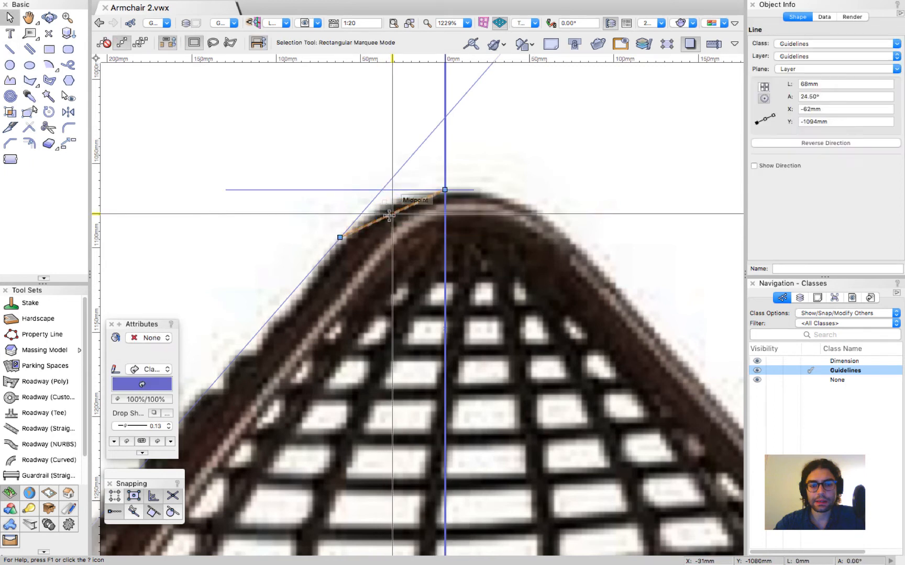
left_click(198, 7)
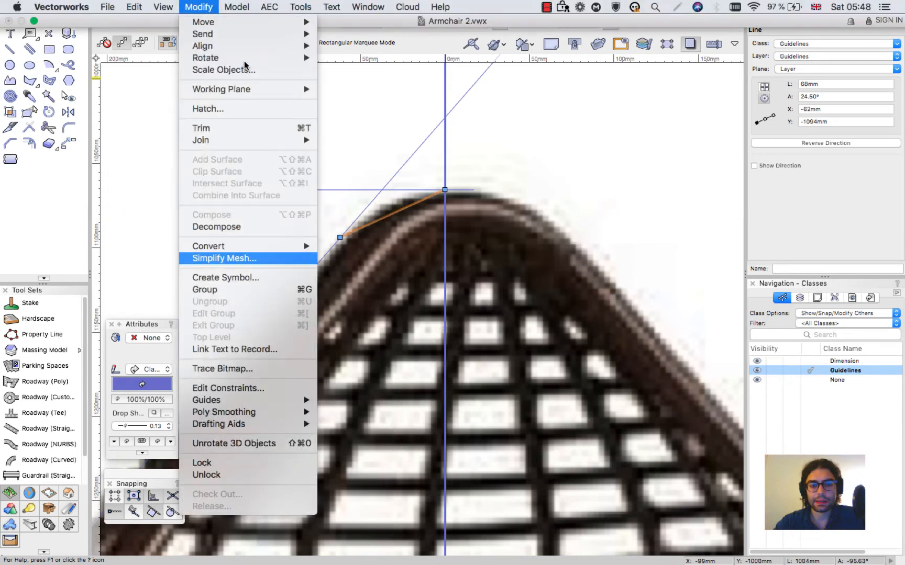
mouse_move(251, 58)
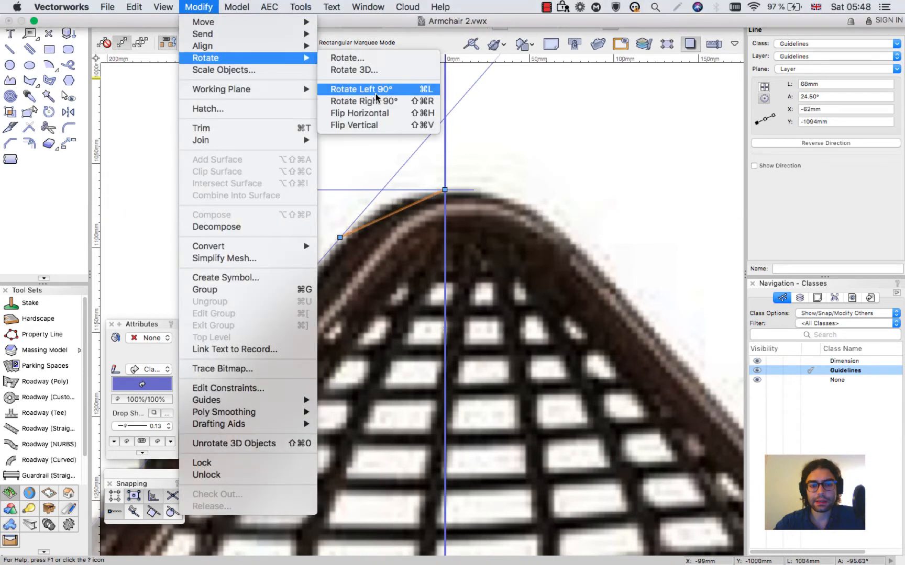
left_click(374, 89)
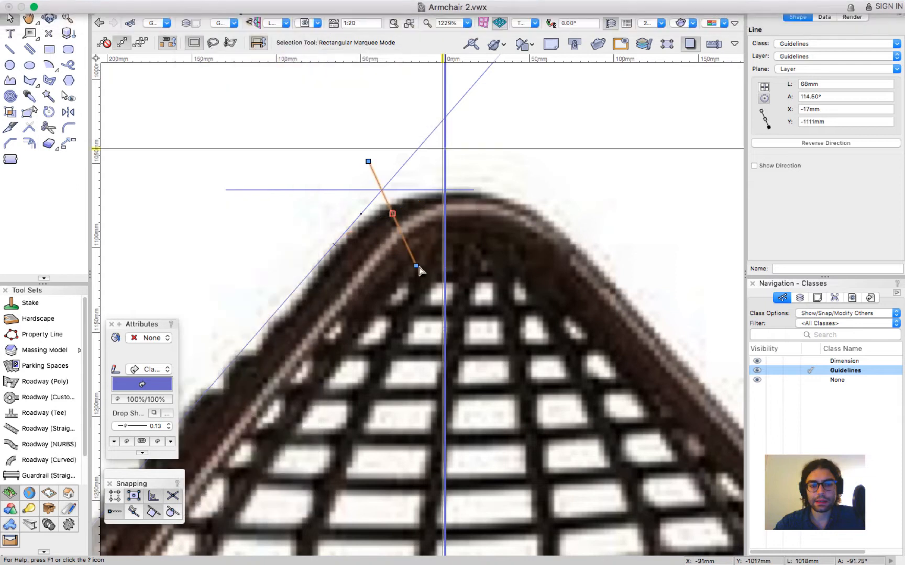
left_click_drag(416, 265, 462, 369)
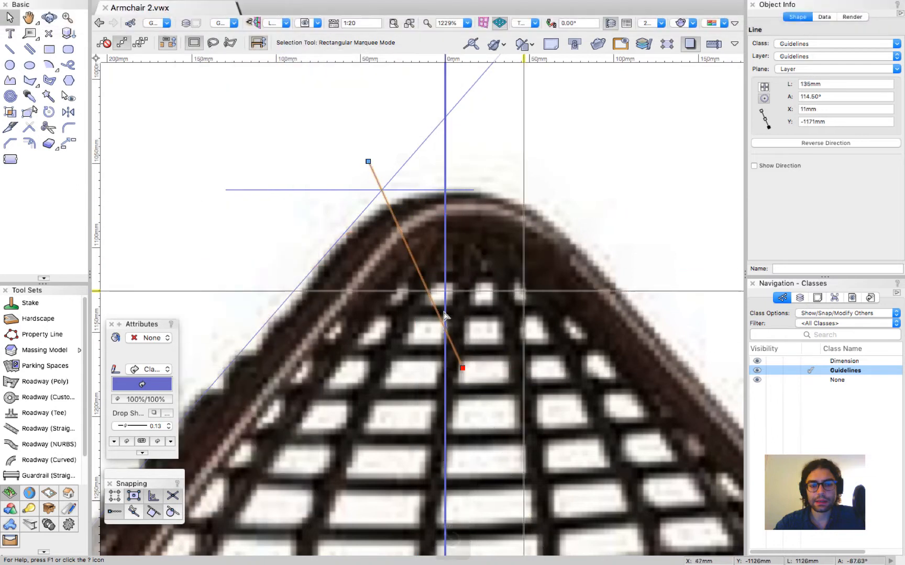
left_click(426, 286)
left_click(426, 288)
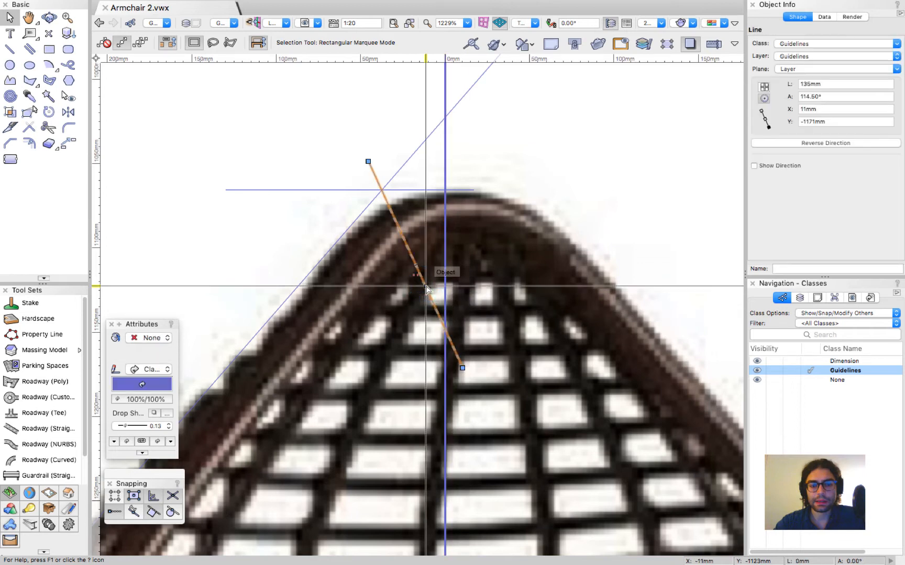
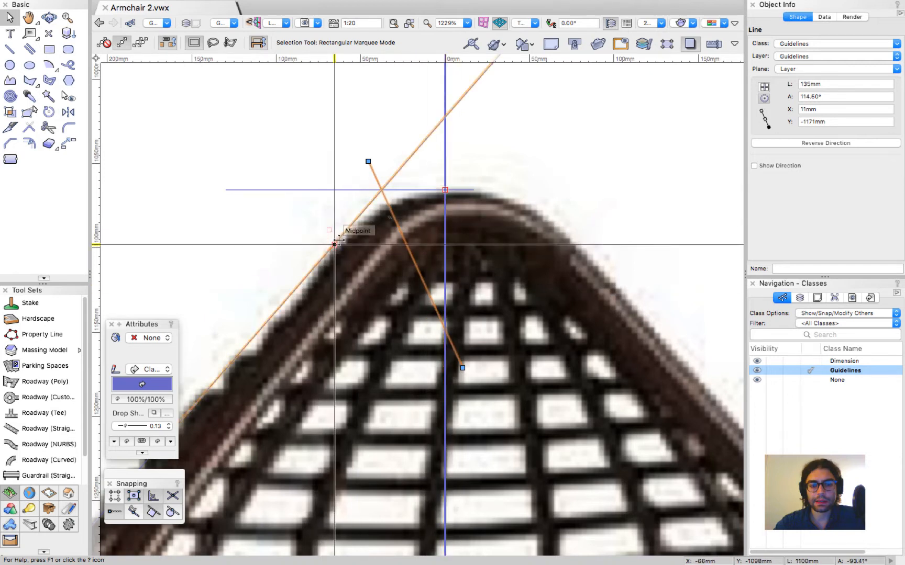
Step: Redraw the 37 mm radius circle centred where the tangent and horizontal lines cross, reaching the vertical centre line
key("6")
left_click(382, 190)
left_click(445, 190)
key("x")
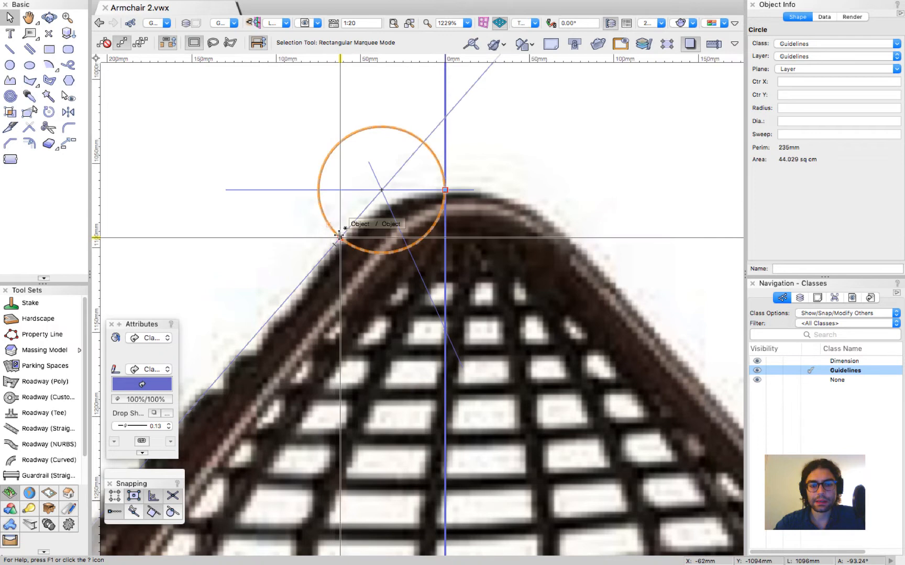
Step: Place a 2D locus where the circle crosses the lower part of the tangent line, and delete the circle
key("0")
left_click(340, 238)
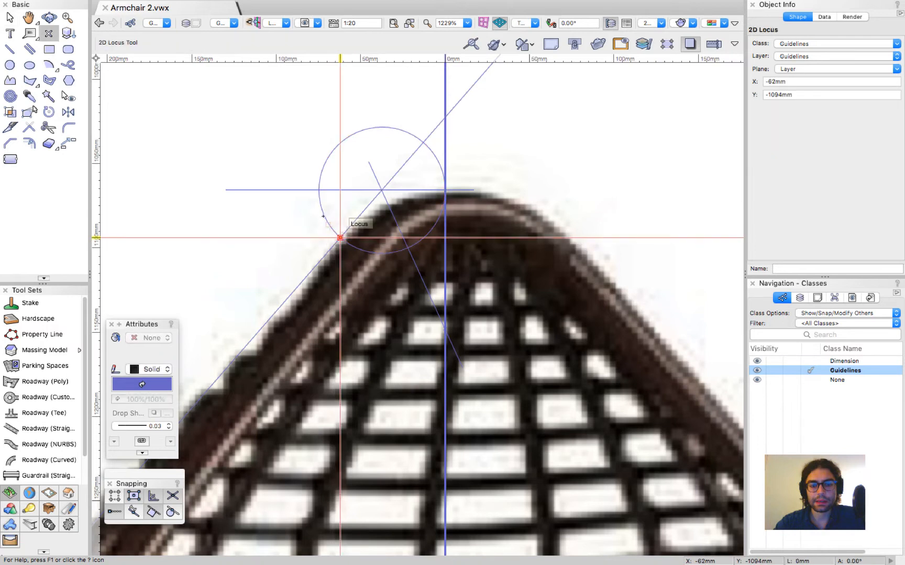
key("x")
left_click(323, 216)
key("Delete")
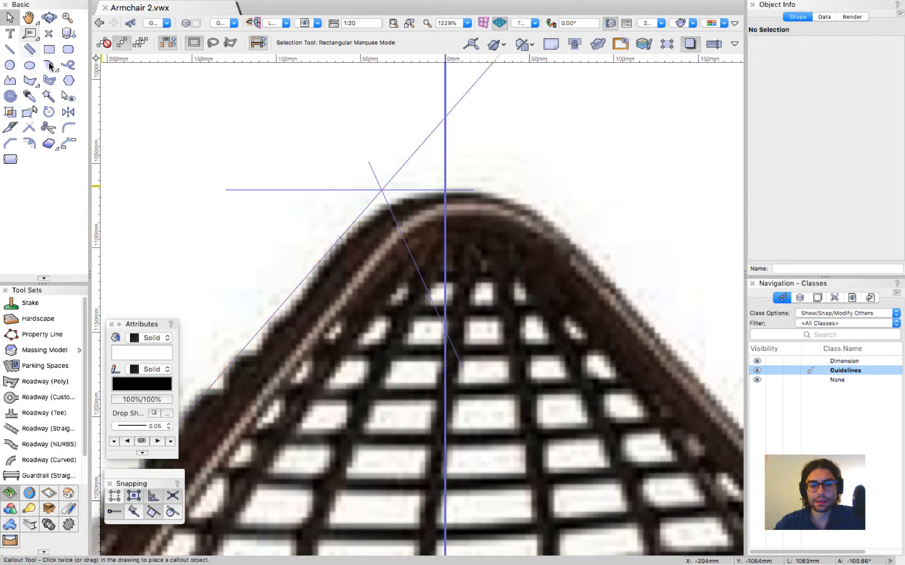
Step: Draw a radius-mode arc centred where the bisector crosses the centre line, from the locus to the chair's top point on the centre line
key("3")
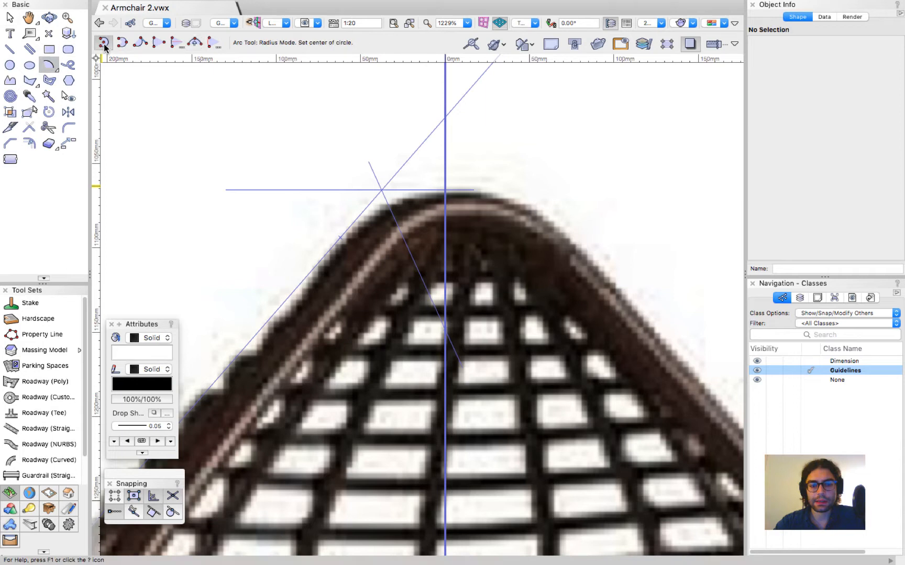
left_click(445, 328)
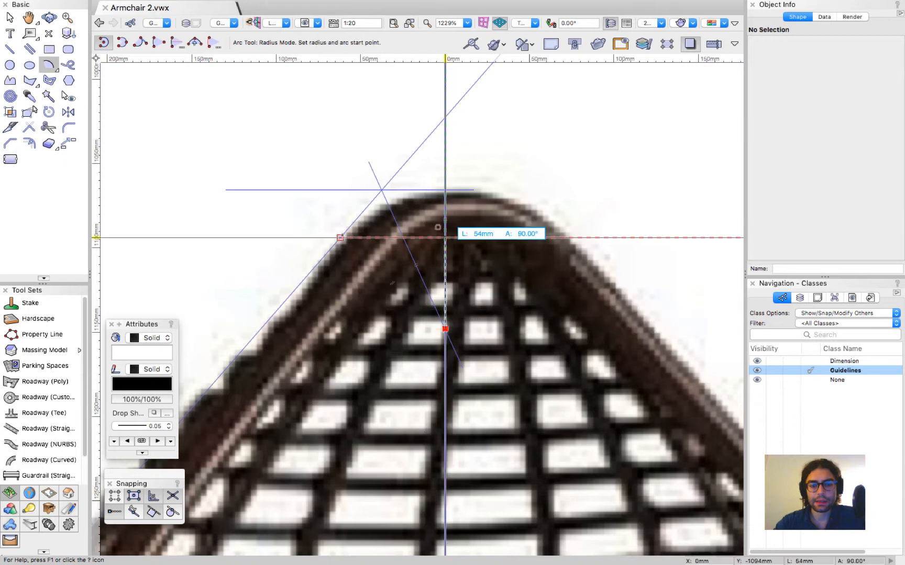
left_click(445, 190)
key("Escape")
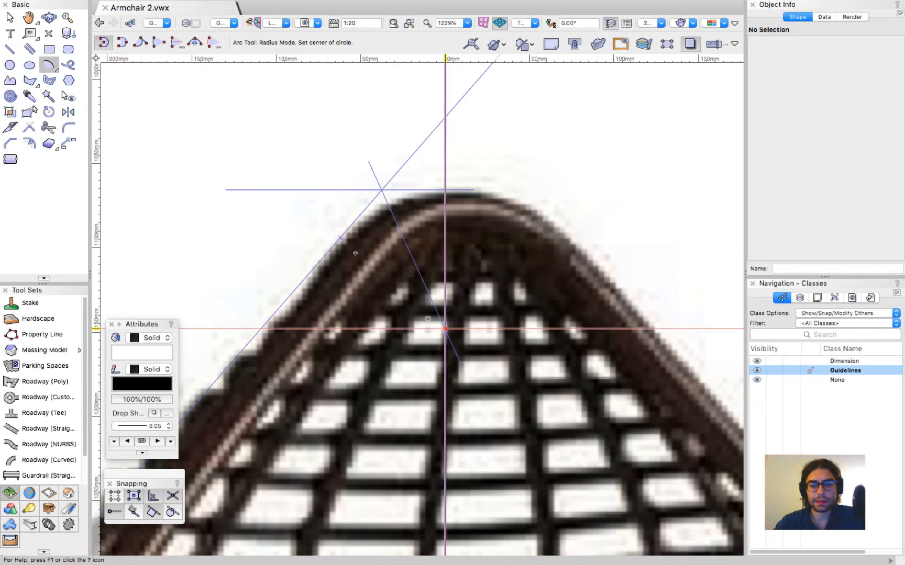
left_click(445, 328)
left_click(341, 238)
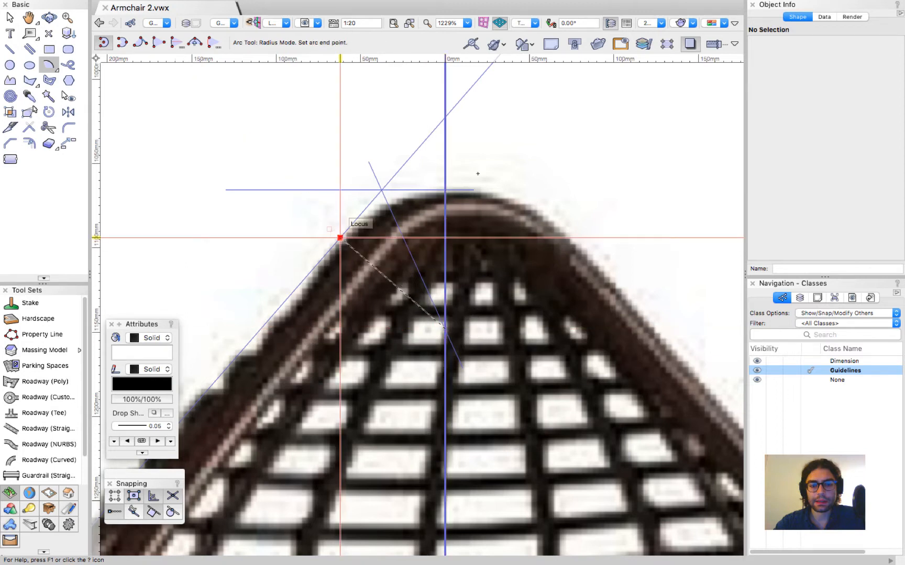
left_click(445, 190)
Step: Delete the bisector line and the horizontal construction line at the top of the chair
key("x")
left_click(524, 154)
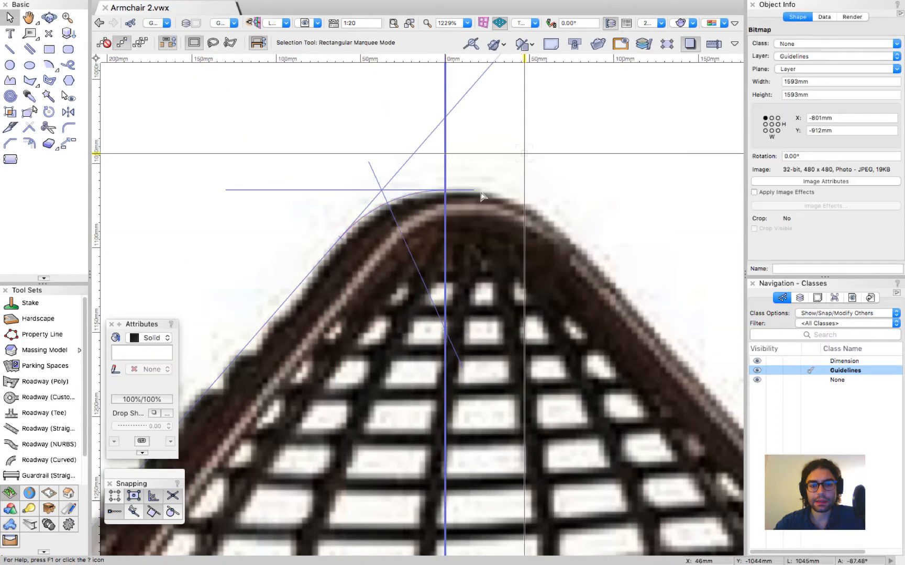
scroll(481, 197, "down", 5)
left_click(430, 180)
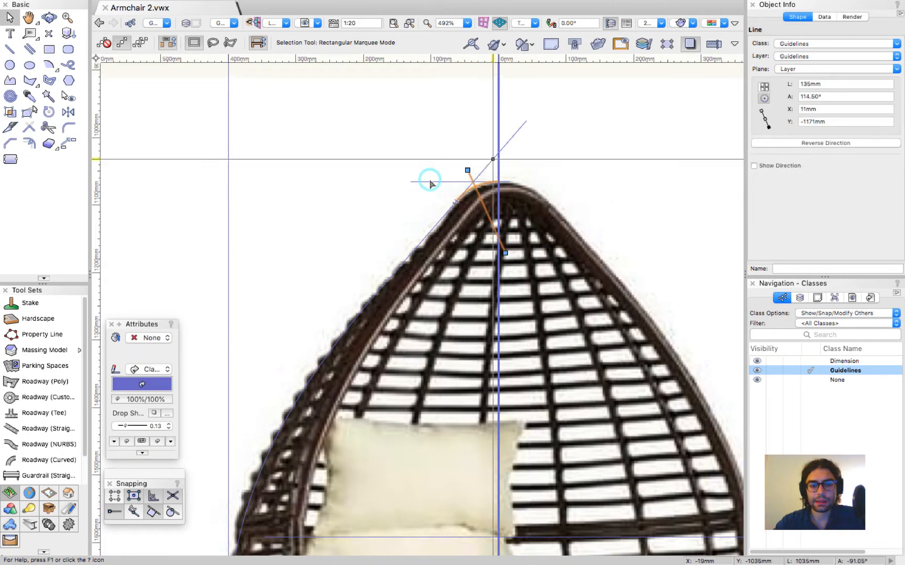
left_click(477, 170)
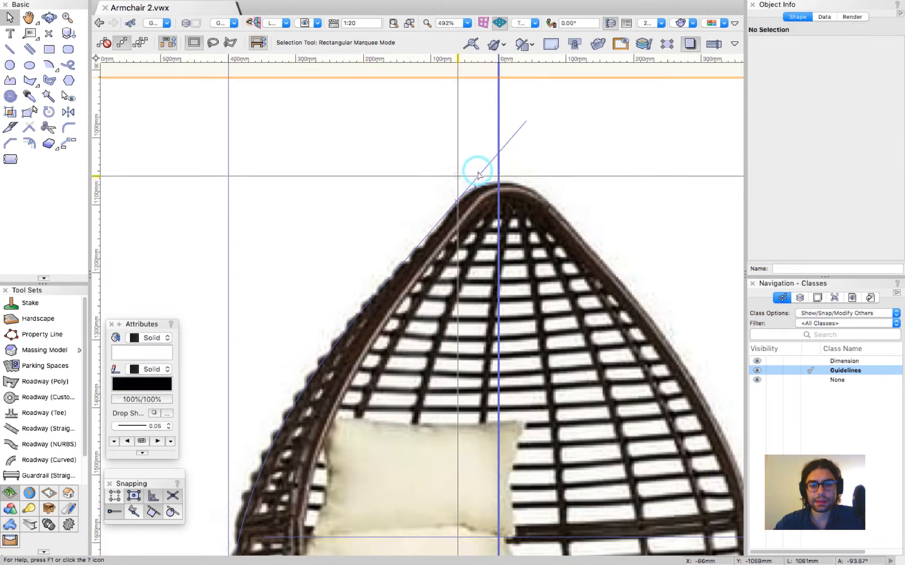
Step: Trim off the part of the tangent line that extends beyond the start of the top arc
left_click(477, 170)
scroll(477, 170, "up", 4)
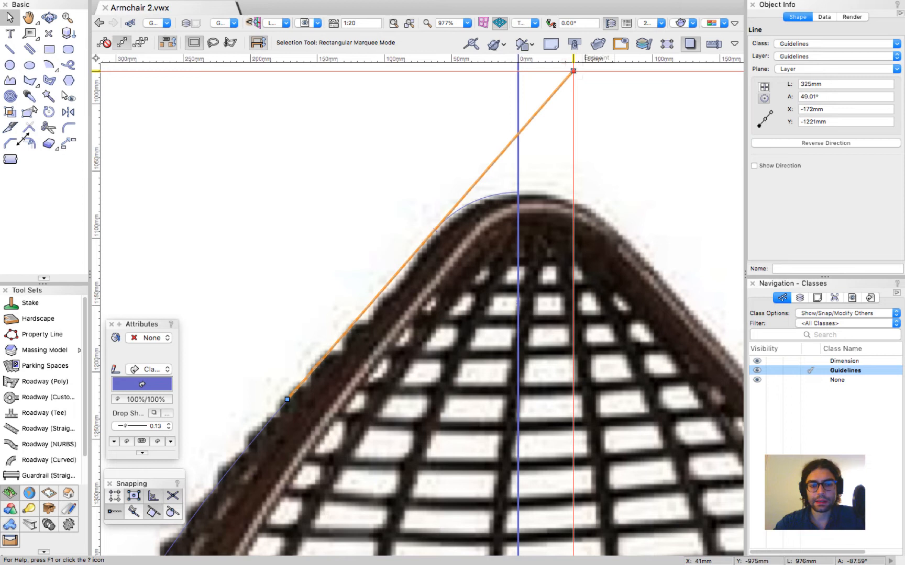
left_click(48, 127)
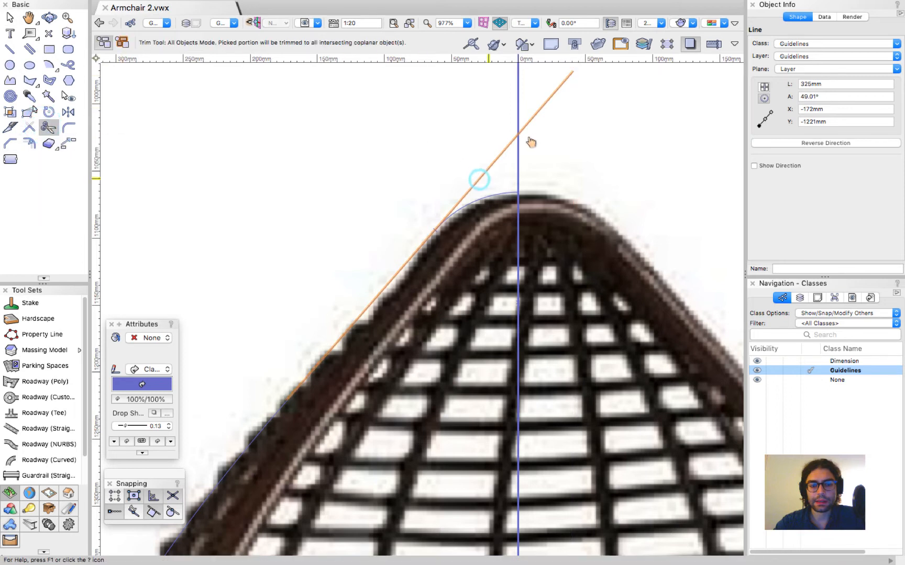
left_click(514, 151)
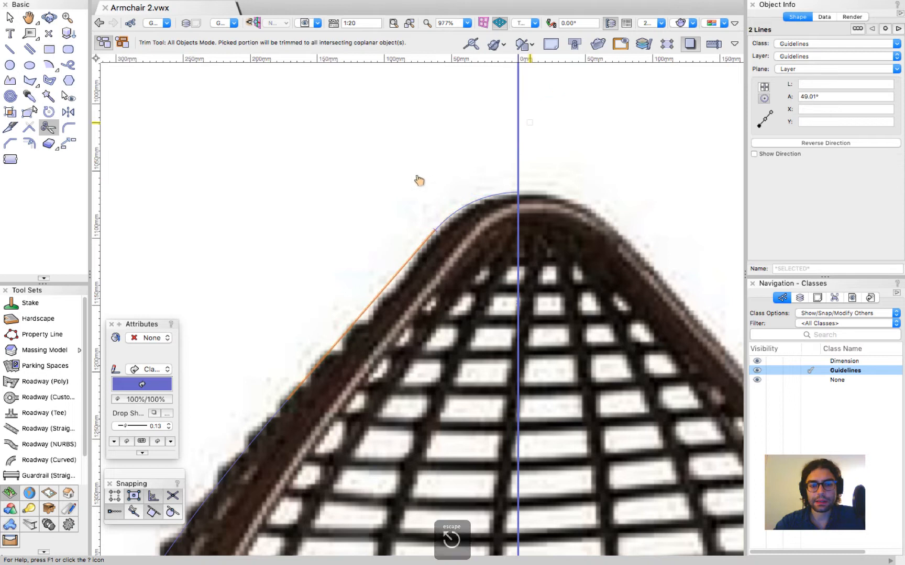
key("Escape")
left_click(418, 177)
Step: Compose the top arc, the trimmed tangent line and the traced lower profile into a single polyline
scroll(417, 176, "down", 5)
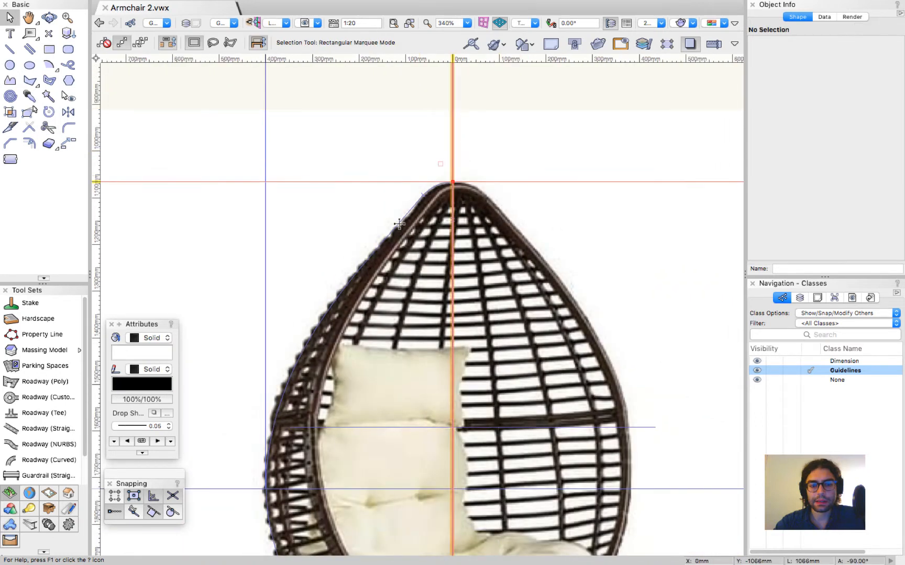
left_click(399, 224)
left_click(357, 273, "shift")
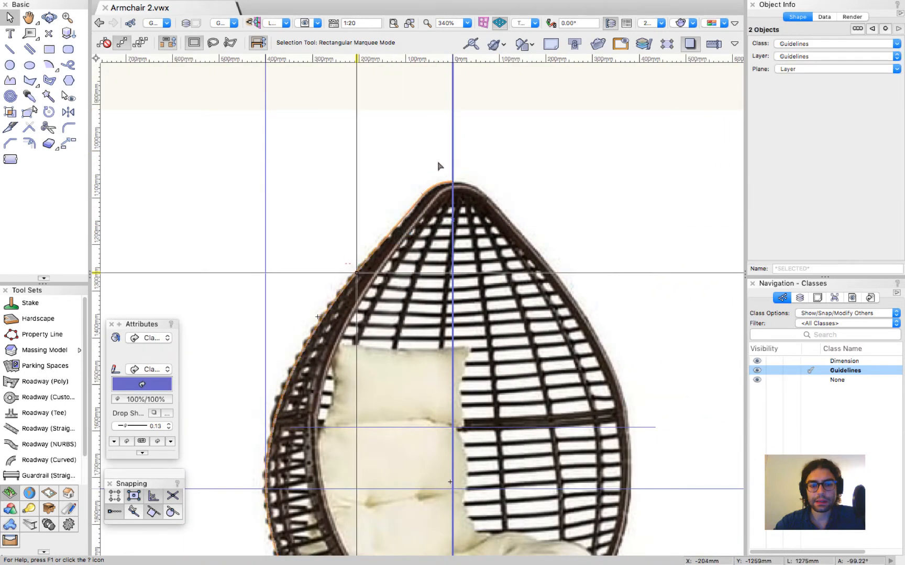
left_click(418, 432, "shift")
scroll(418, 432, "down", 4)
scroll(427, 429, "up", 2)
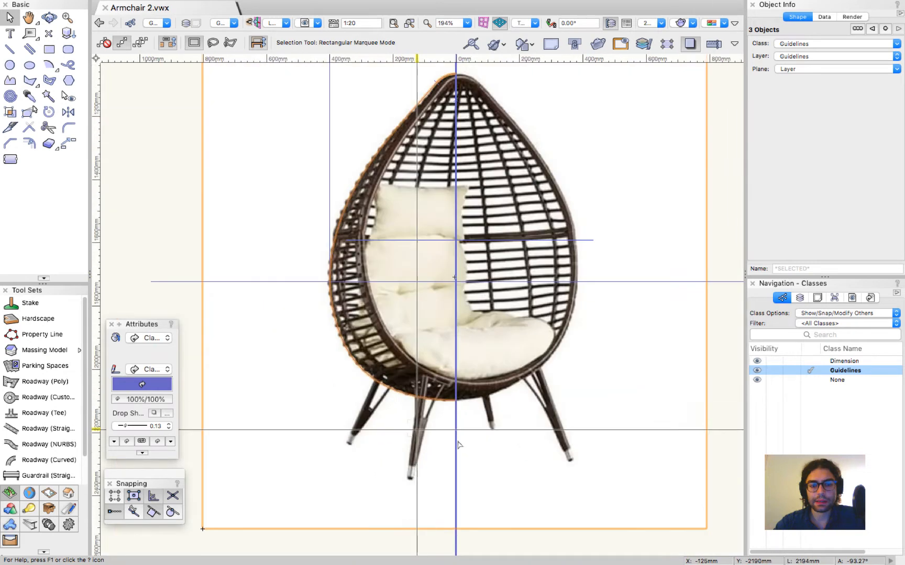
scroll(473, 423, "down", 1)
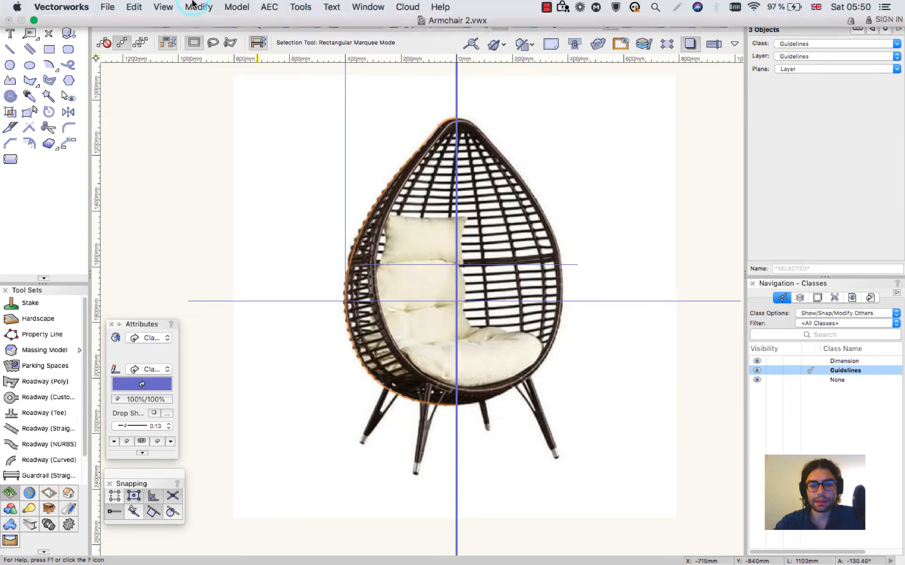
left_click(198, 7)
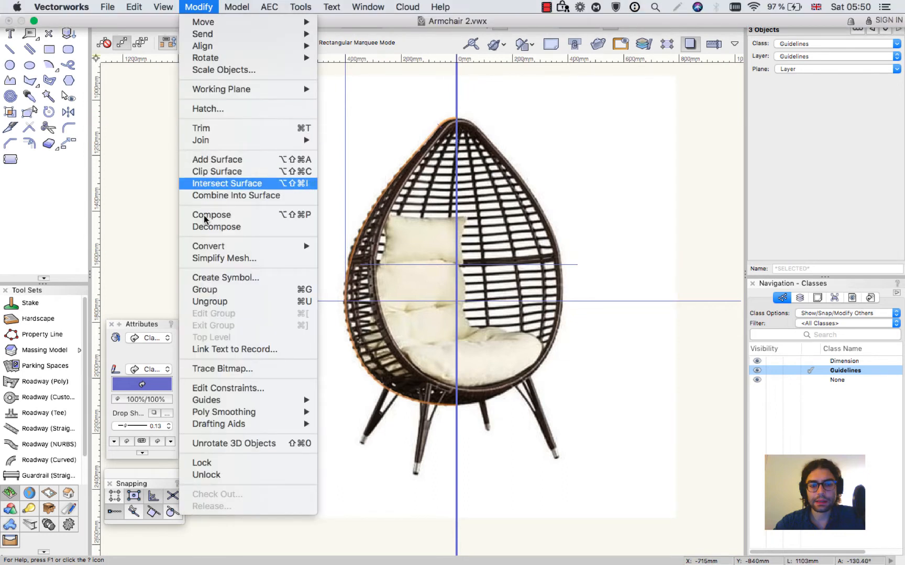
left_click(204, 215)
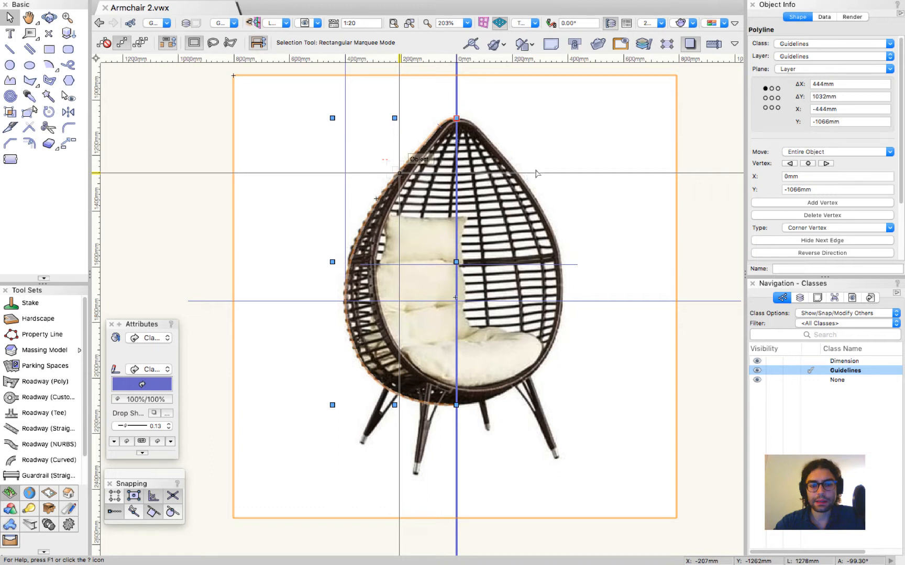
key("1")
key("x")
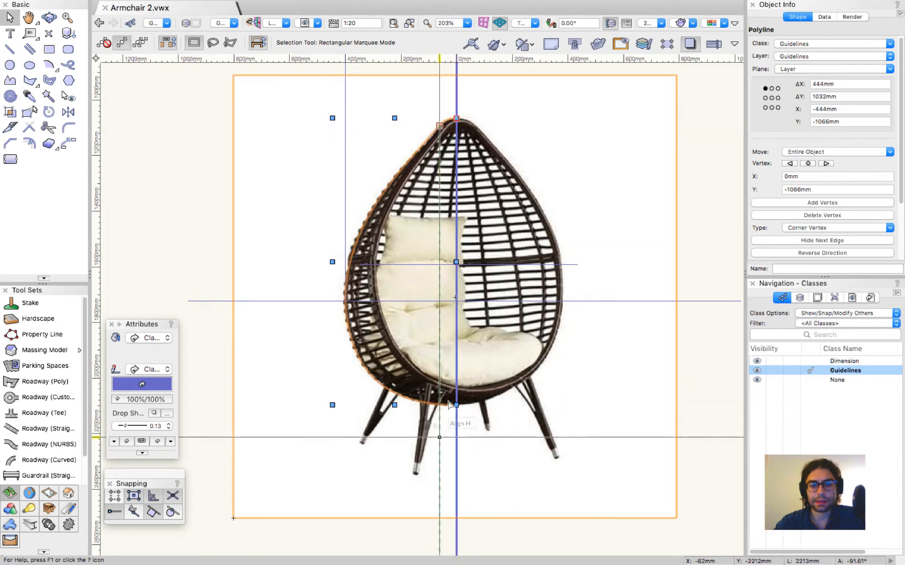
scroll(444, 436, "down", 6)
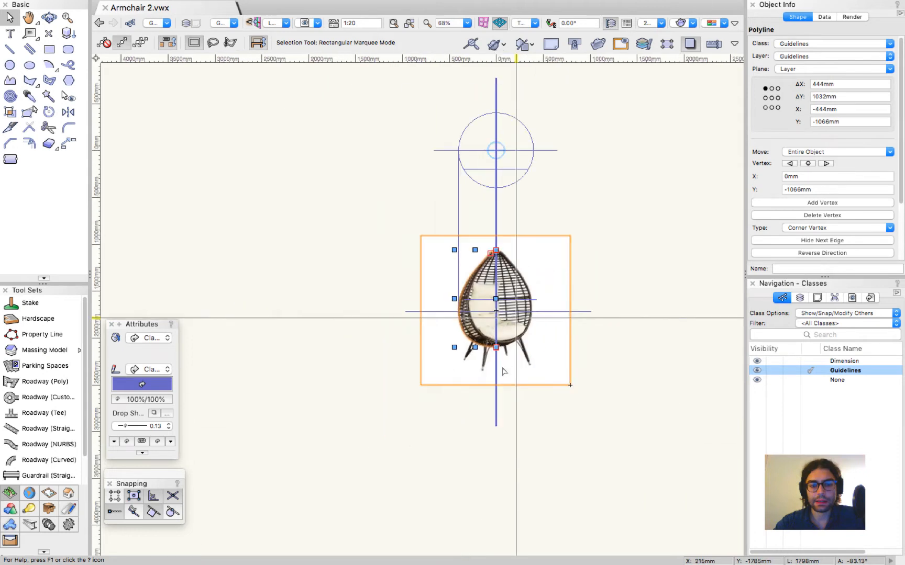
scroll(502, 371, "up", 4)
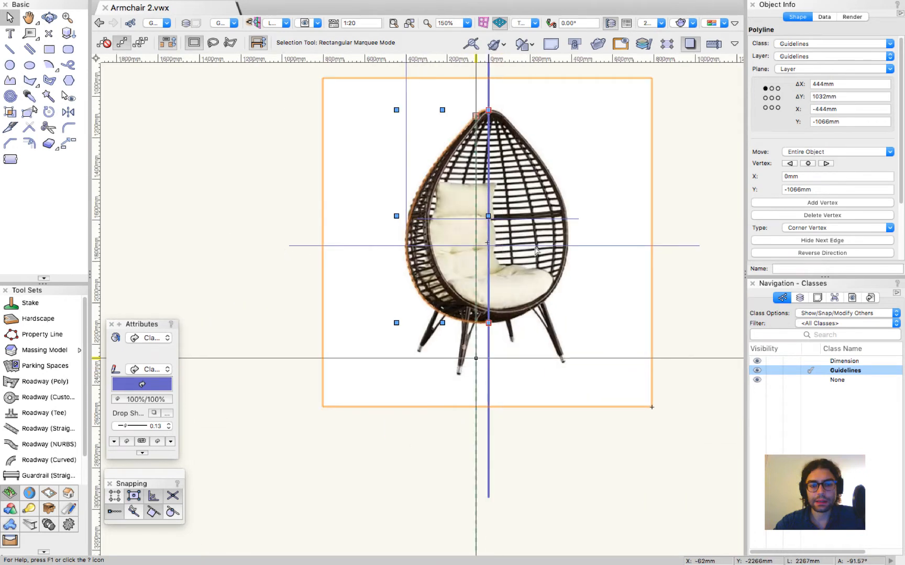
Step: Extend the horizontal guide line across the middle of the chair out to the left, to about 3384 mm long
left_click(288, 246)
scroll(586, 256, "down", 4)
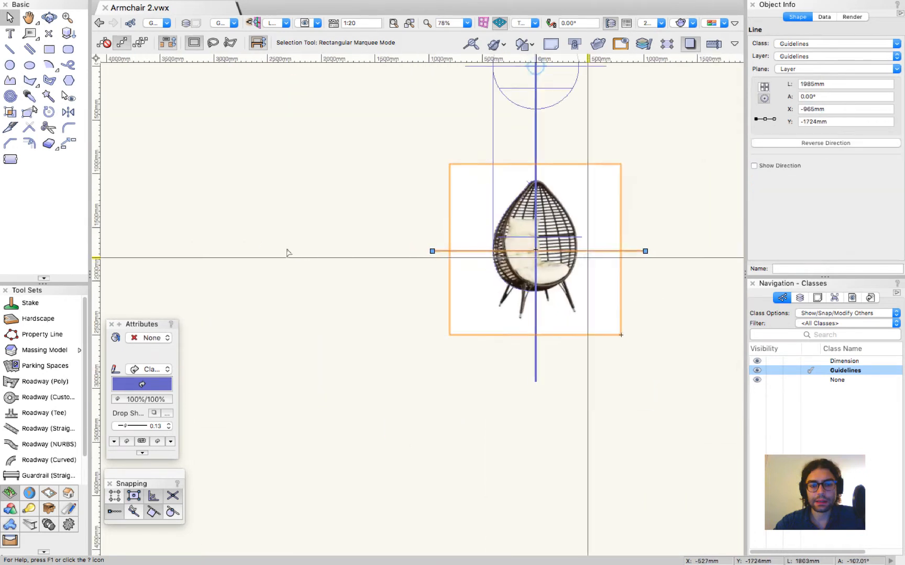
left_click(433, 252)
left_click(282, 252)
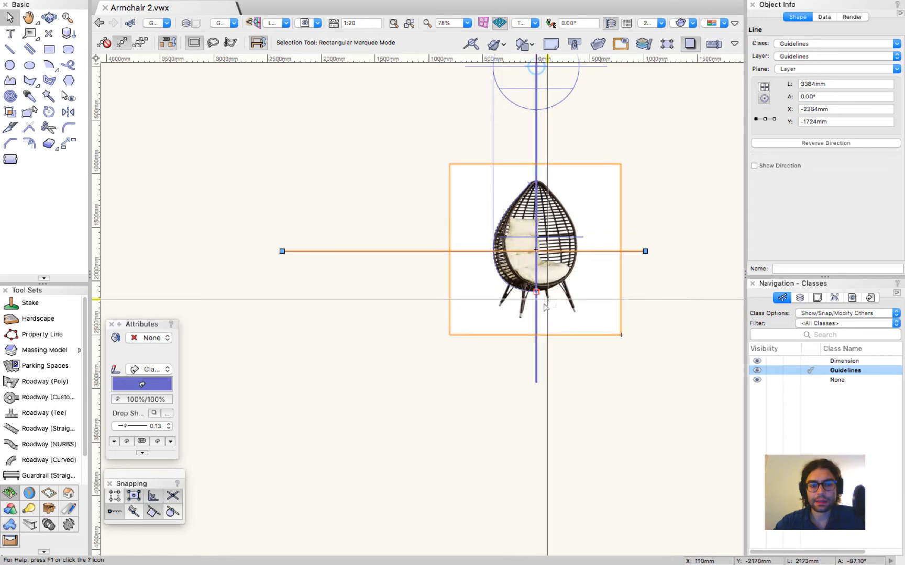
Step: Draw a line about 222 mm long from the front leg's foot to the foot of the outer left leg
key("2")
scroll(541, 314, "up", 3)
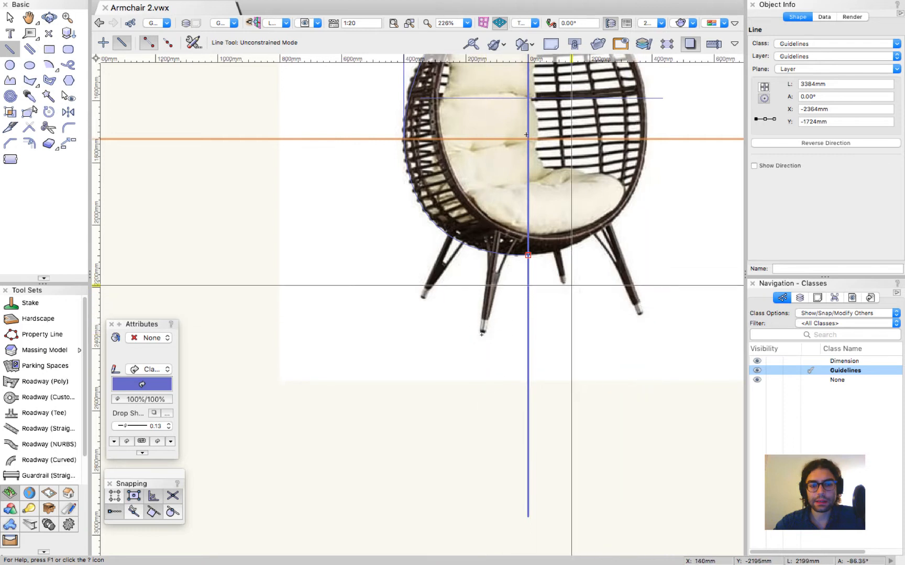
scroll(482, 329, "up", 5)
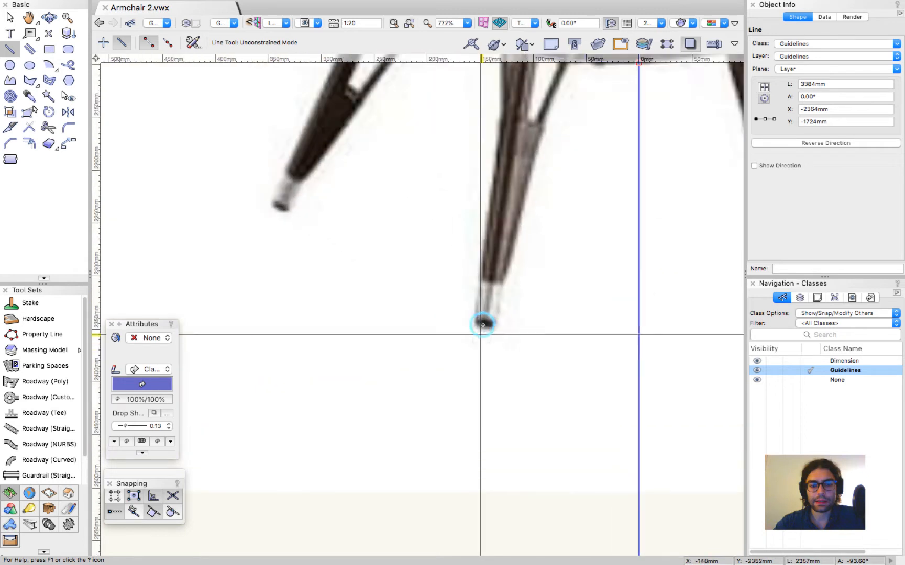
left_click(482, 325)
scroll(483, 325, "down", 6)
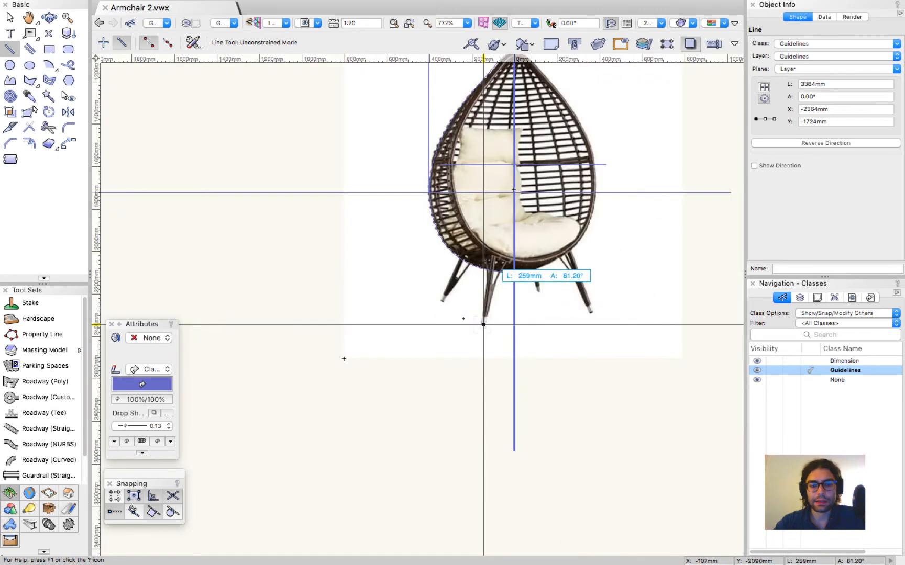
scroll(460, 316, "up", 6)
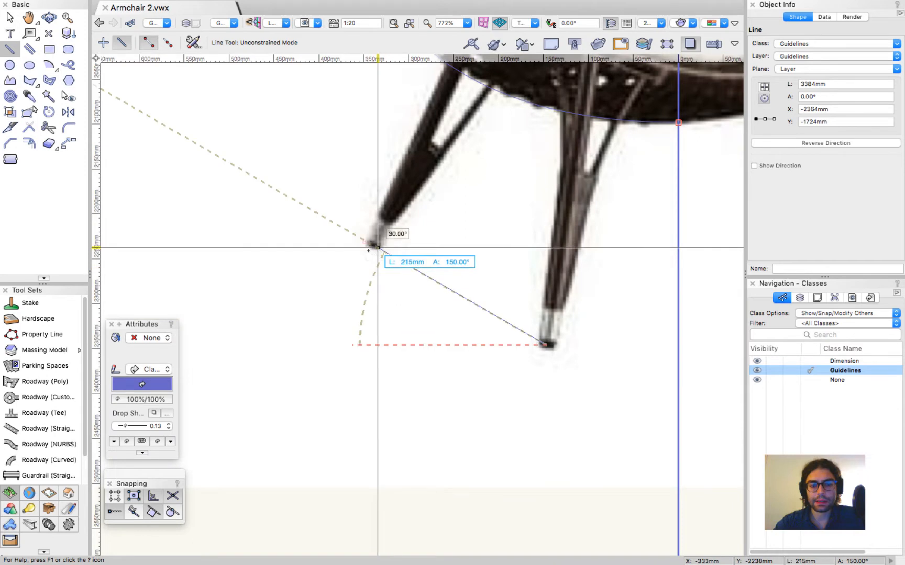
scroll(373, 245, "up", 3)
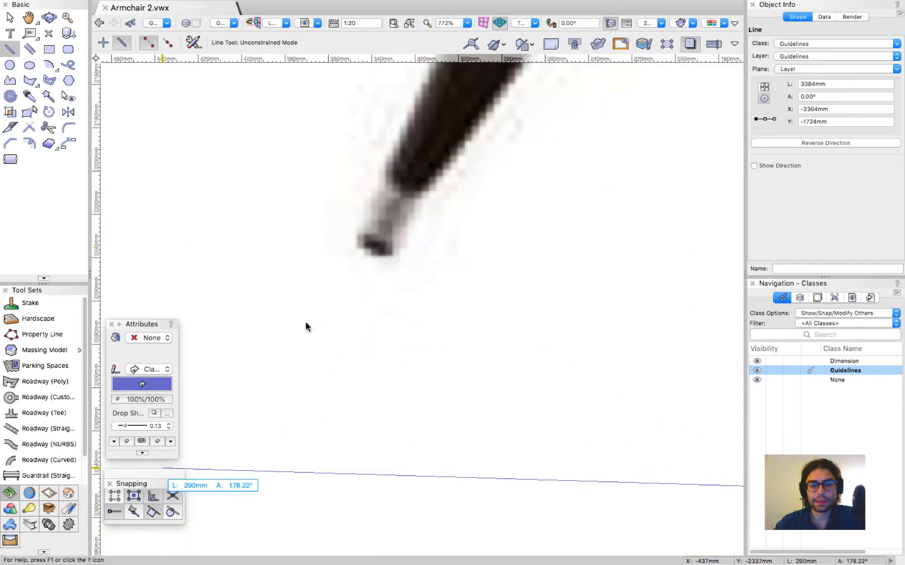
left_click(372, 245)
scroll(359, 338, "down", 5)
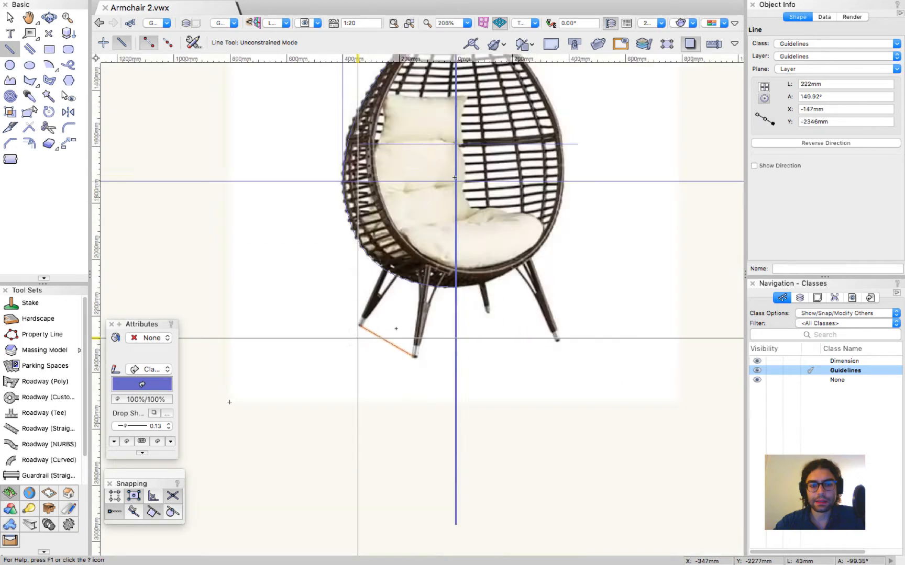
Step: Extend the left feet line up and to the left along its own direction, to about 2107 mm long
key("x")
left_click(360, 330)
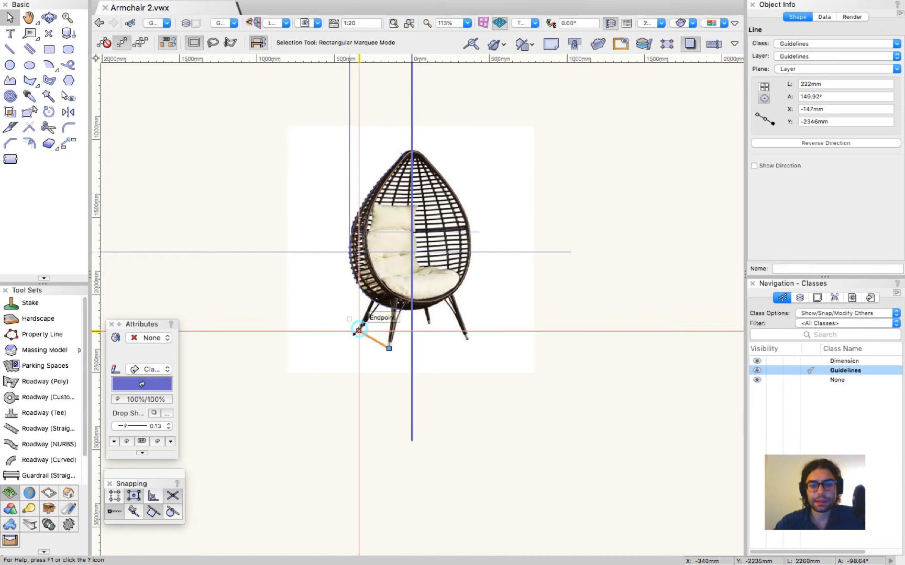
left_click(222, 251)
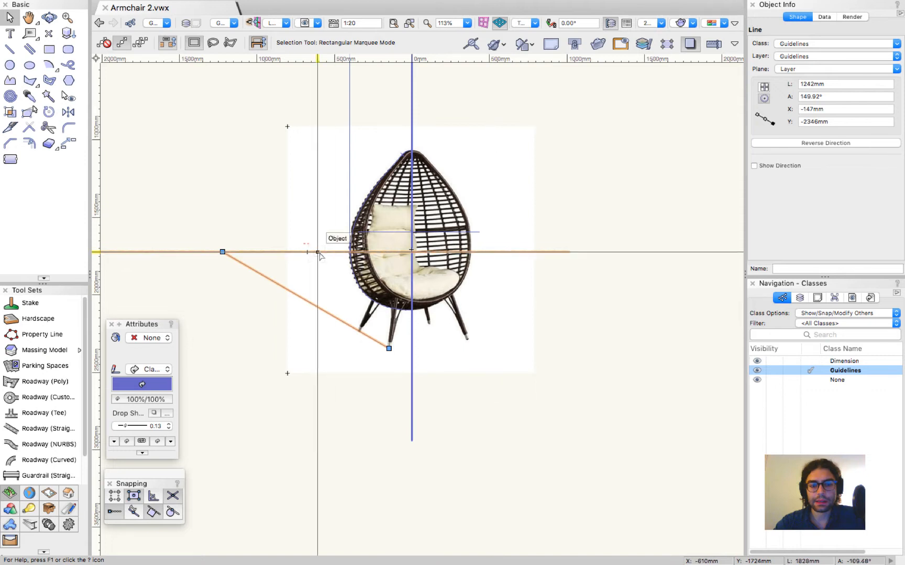
left_click(222, 252)
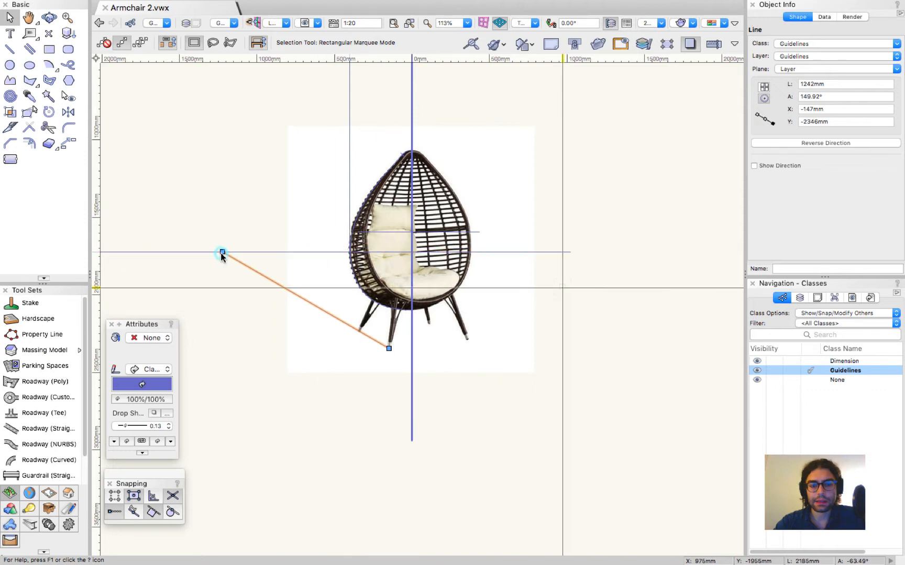
left_click(111, 175)
left_click(246, 156)
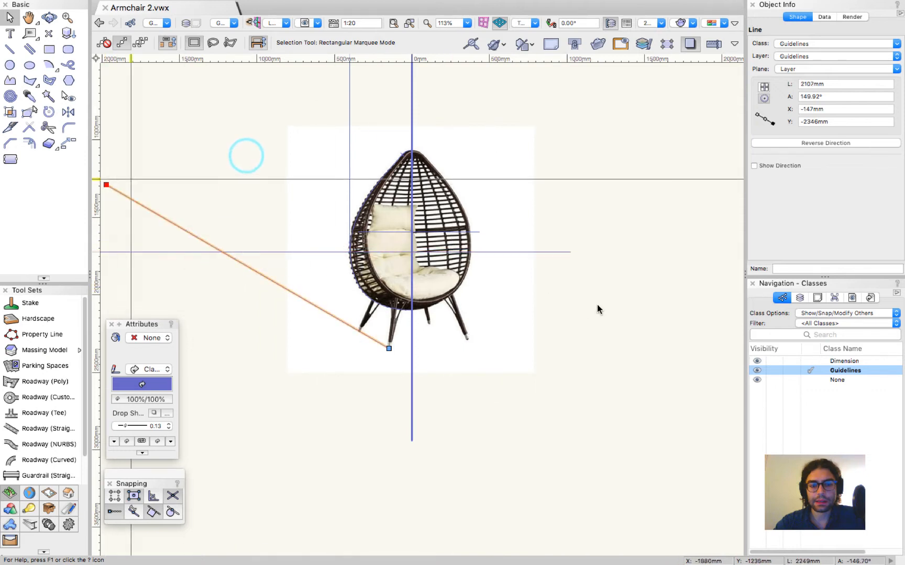
Step: Draw a line about 267 mm long from the outer right leg's foot to the foot of the rear inner leg
scroll(594, 306, "down", 3)
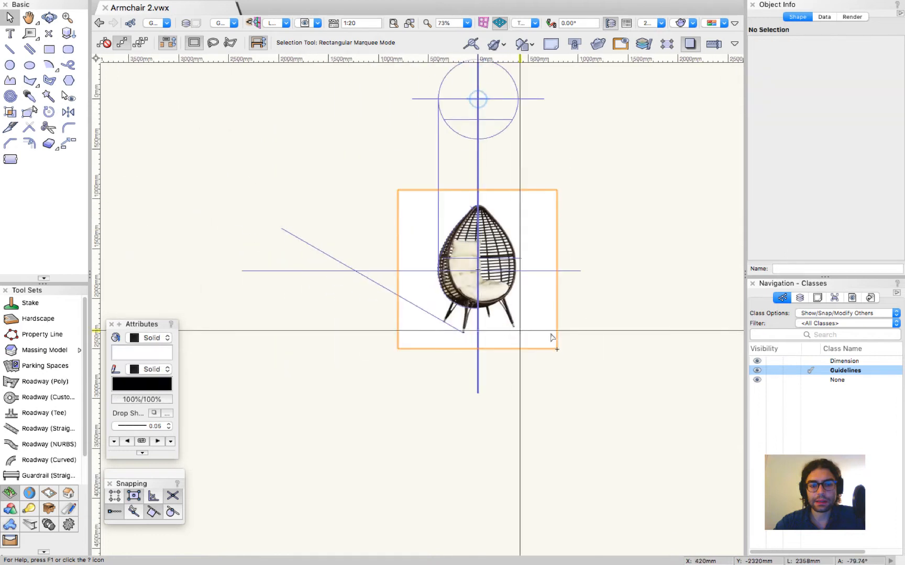
scroll(469, 323, "up", 6)
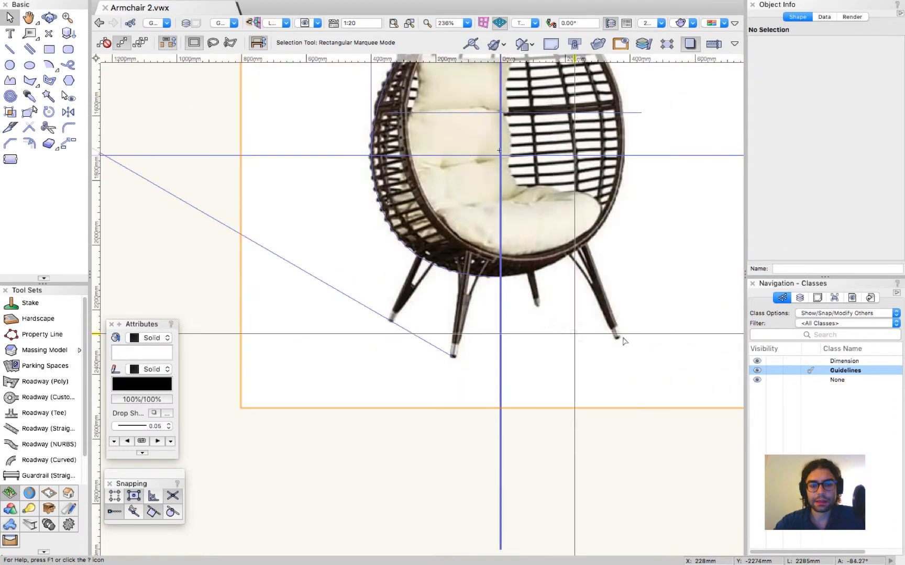
key("2")
scroll(593, 342, "up", 7)
left_click(595, 341)
scroll(437, 293, "down", 5)
scroll(438, 293, "up", 2)
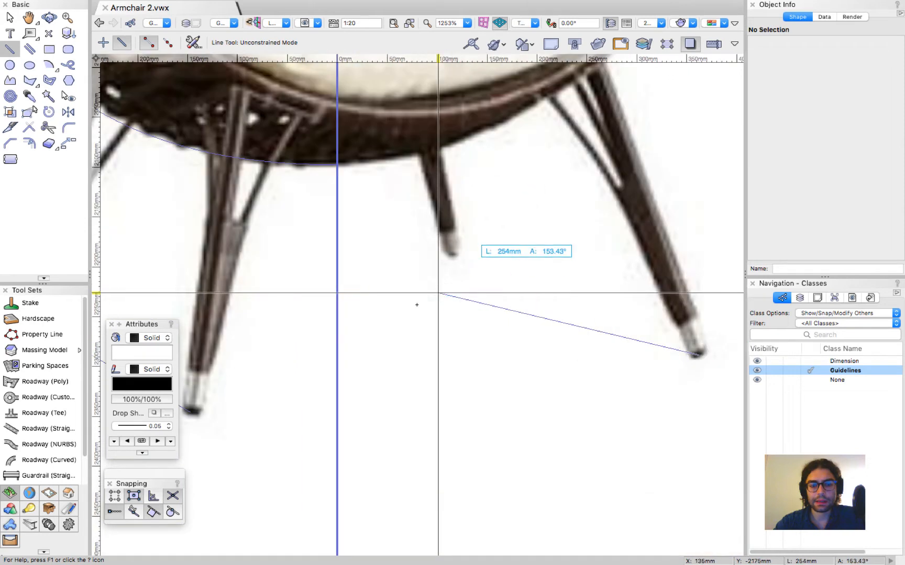
scroll(450, 252, "up", 5)
left_click(418, 309)
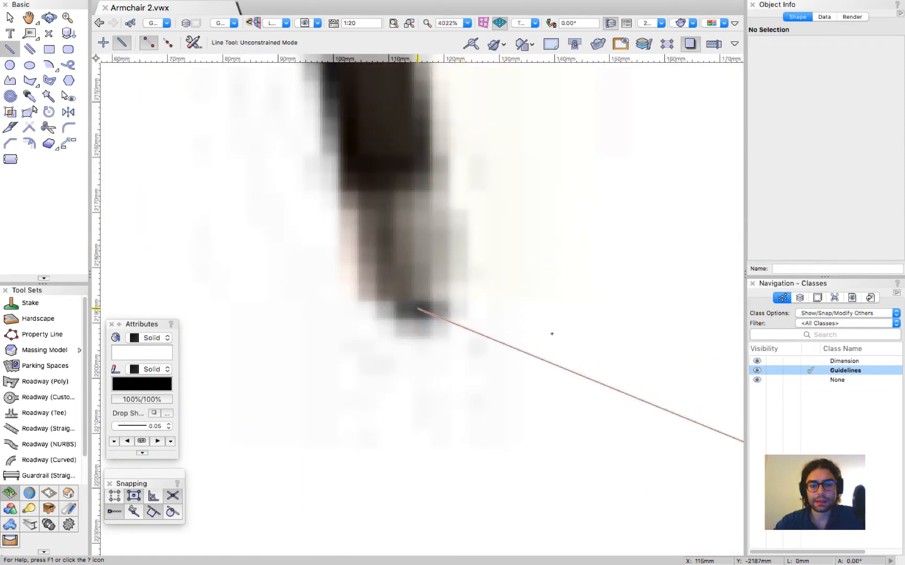
scroll(550, 322, "down", 17)
Step: Join the right feet line with the long left feet line so that they meet at a common vanishing point
key("x")
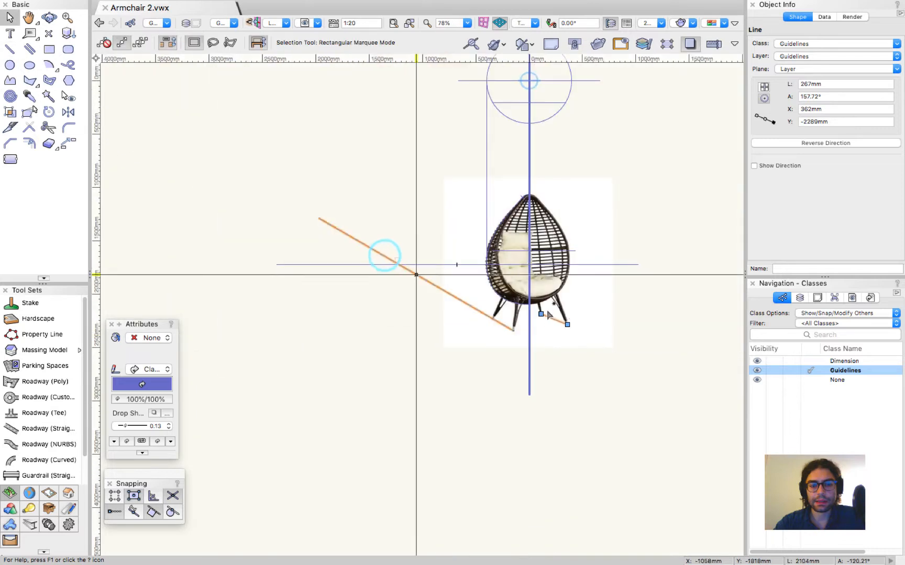
left_click(385, 257, "shift")
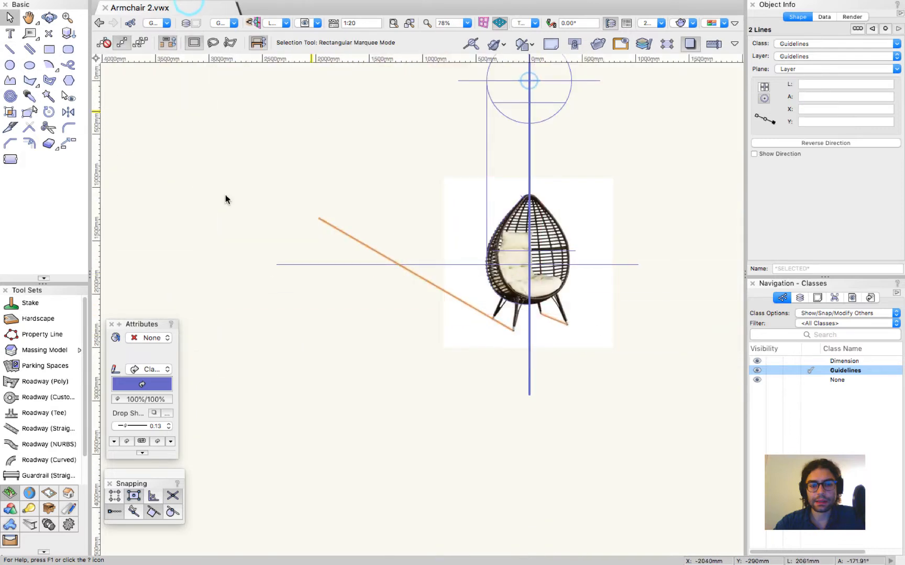
left_click(198, 6)
mouse_move(223, 246)
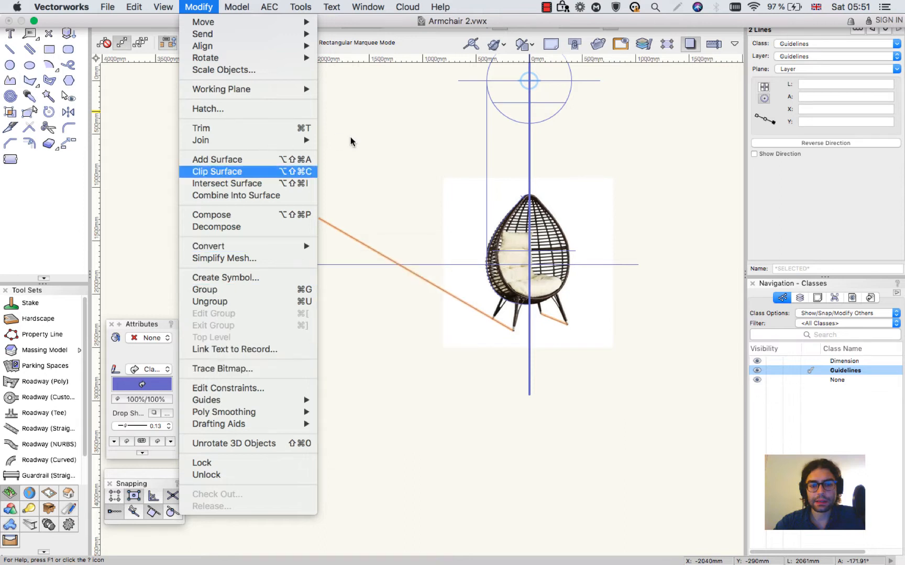
mouse_move(223, 140)
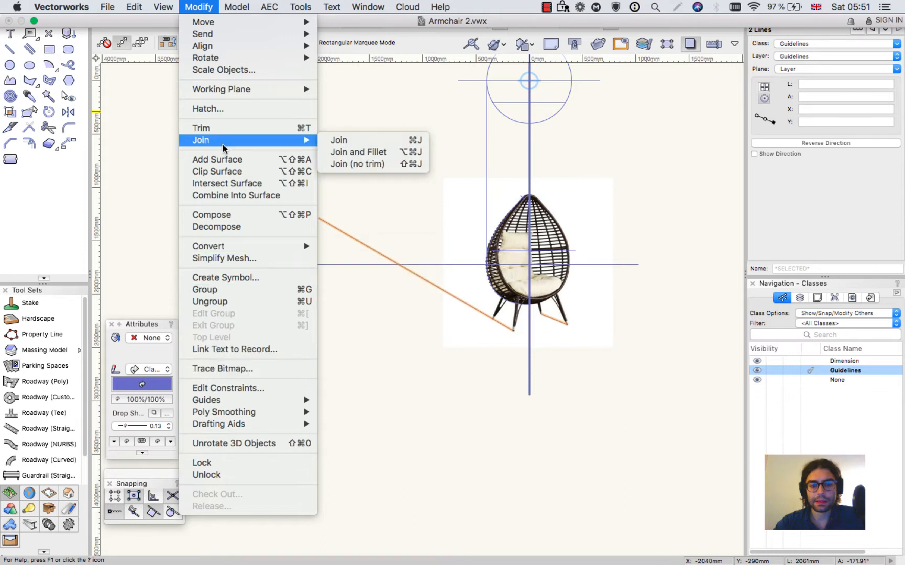
left_click(332, 141)
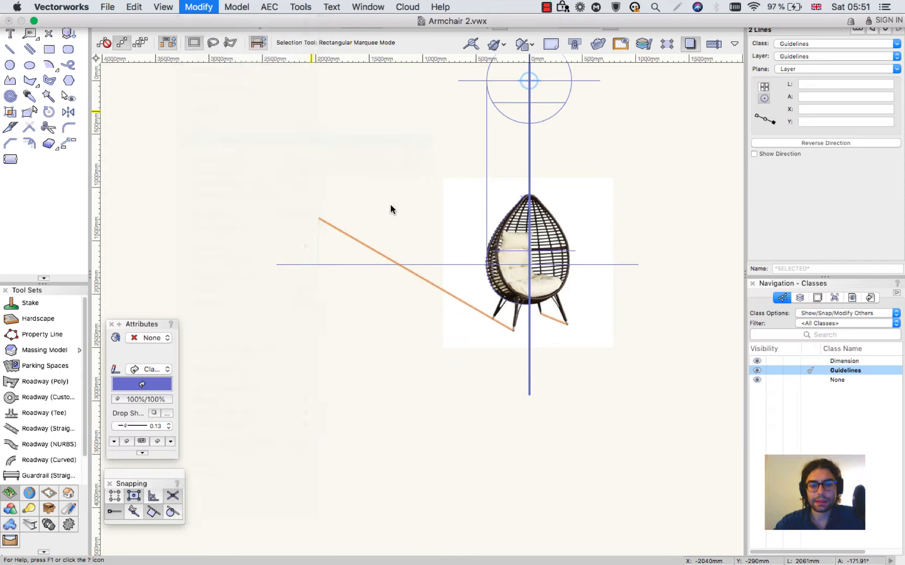
left_click(388, 224)
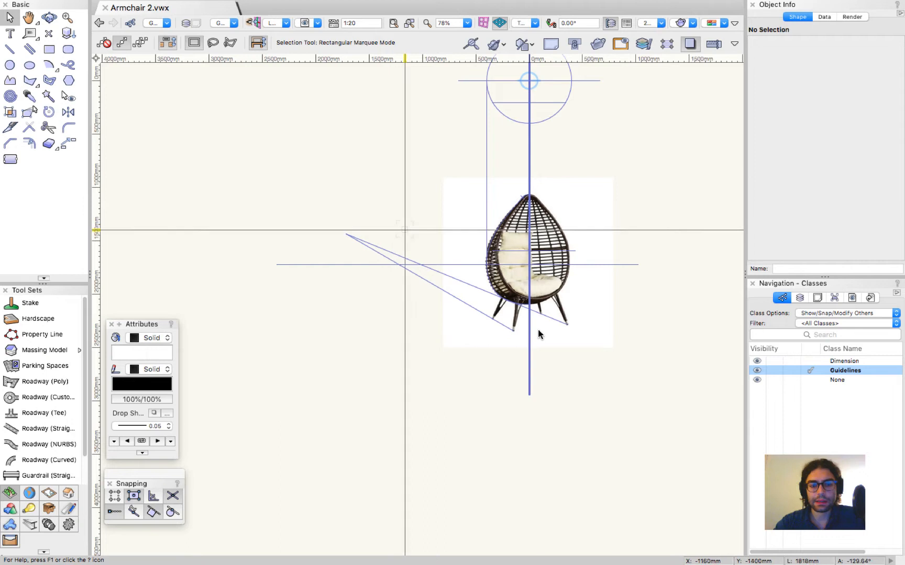
Step: Draw a horizontal horizon line about 3384 mm long through the vanishing point where the two feet lines meet
scroll(590, 326, "up", 5)
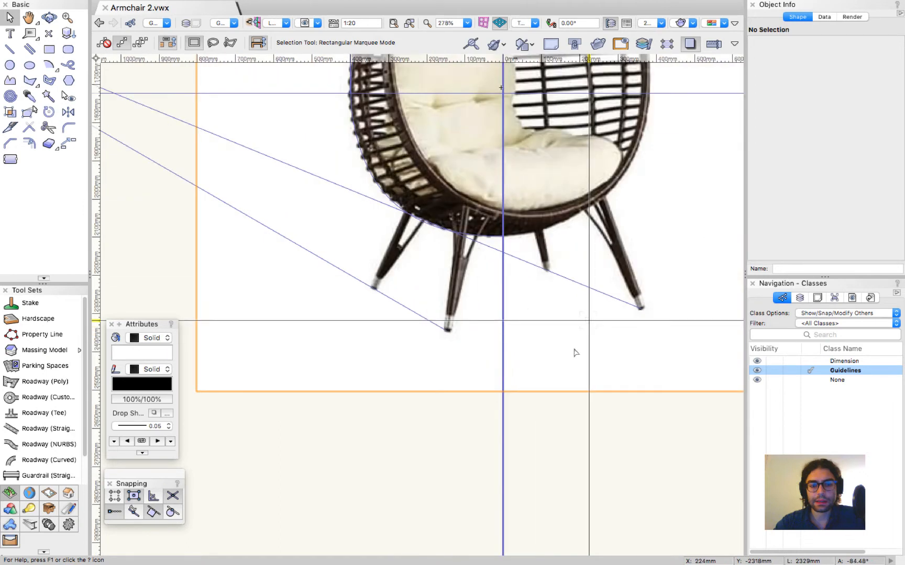
scroll(329, 217, "down", 4)
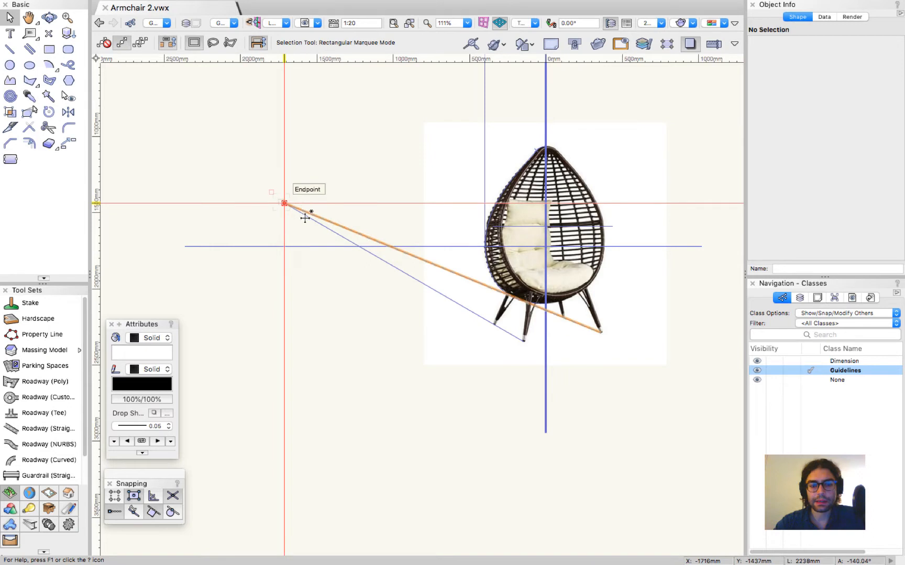
key("2")
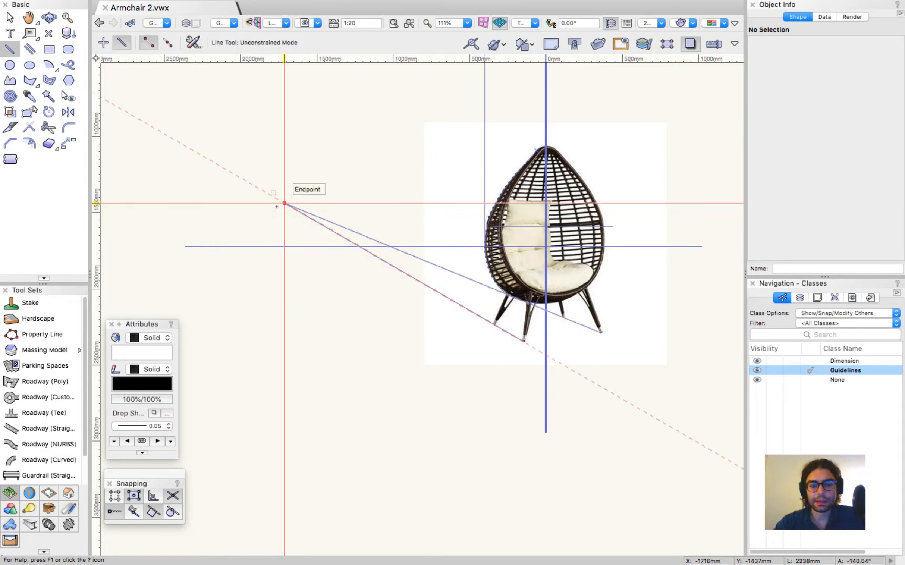
left_click(200, 203)
scroll(182, 268, "down", 3)
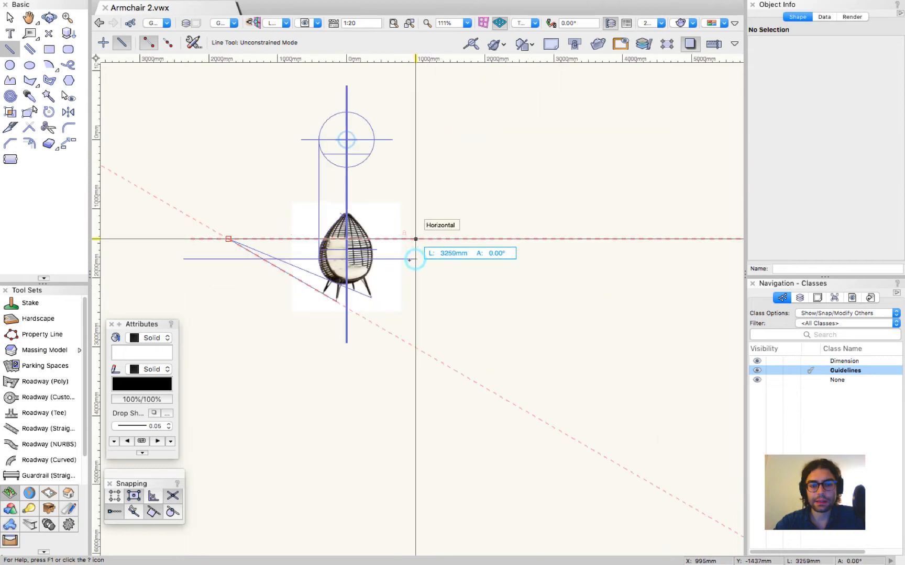
left_click(189, 240)
key("x")
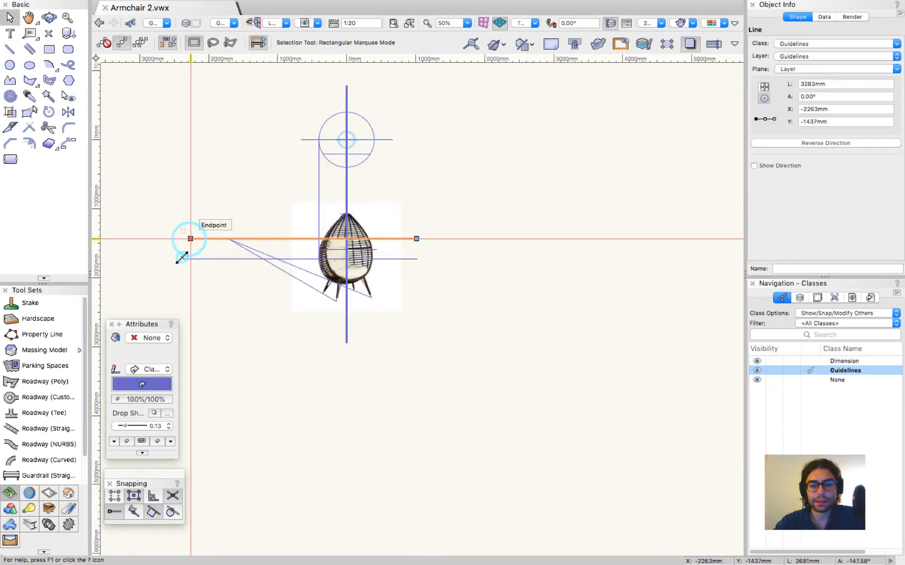
scroll(209, 208, "up", 3)
left_click(210, 208)
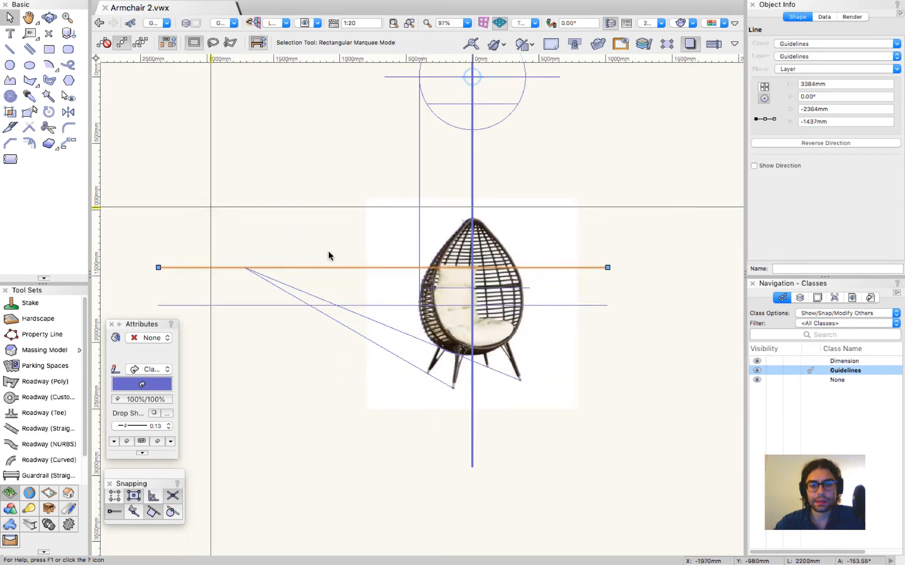
Step: Draw a line about 459 mm long from the outer left leg's foot to the rear inner leg's foot
key("2")
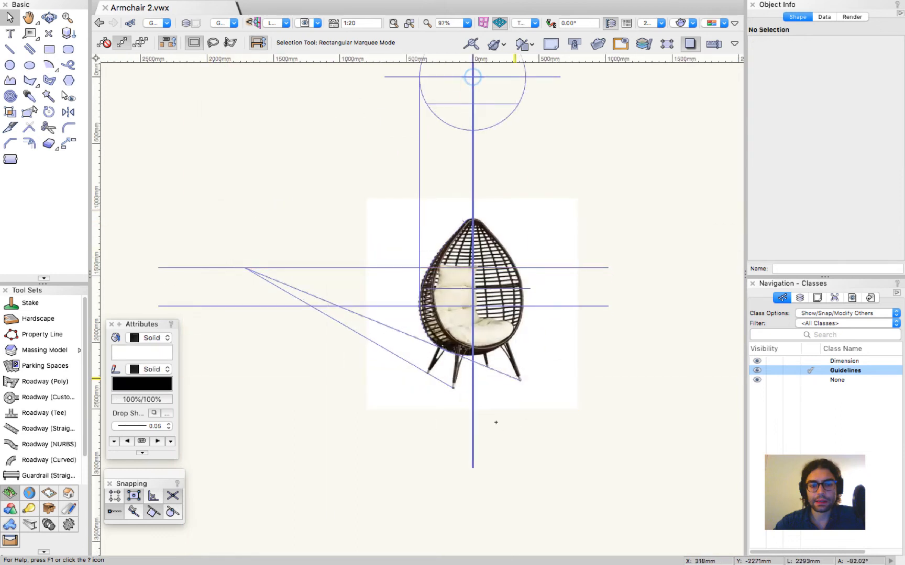
scroll(503, 413, "up", 3)
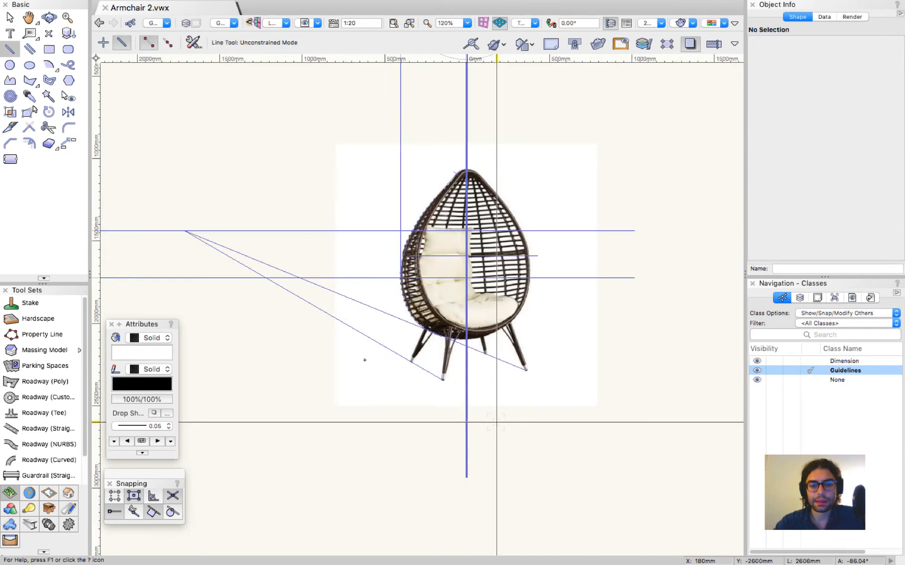
scroll(468, 365, "up", 2)
scroll(390, 361, "up", 4)
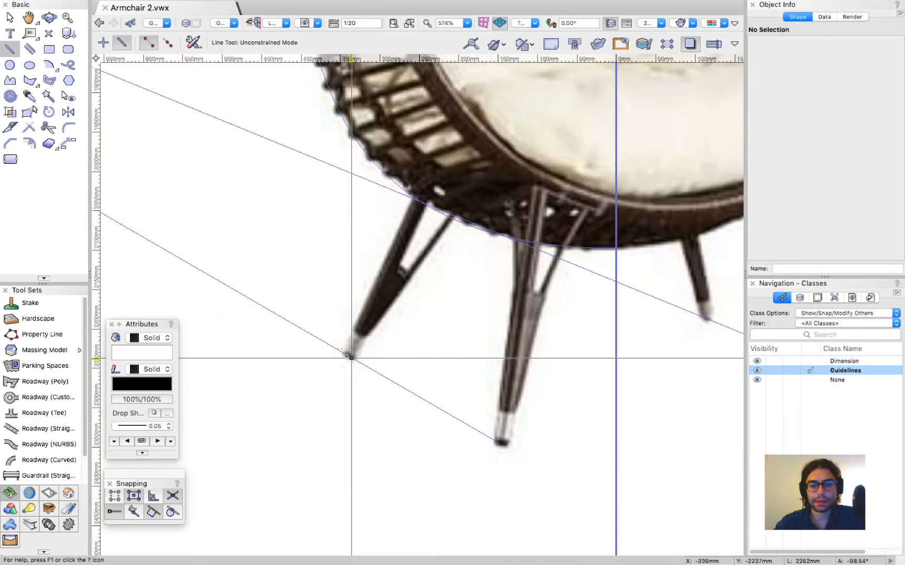
left_click(345, 354)
scroll(373, 364, "down", 3)
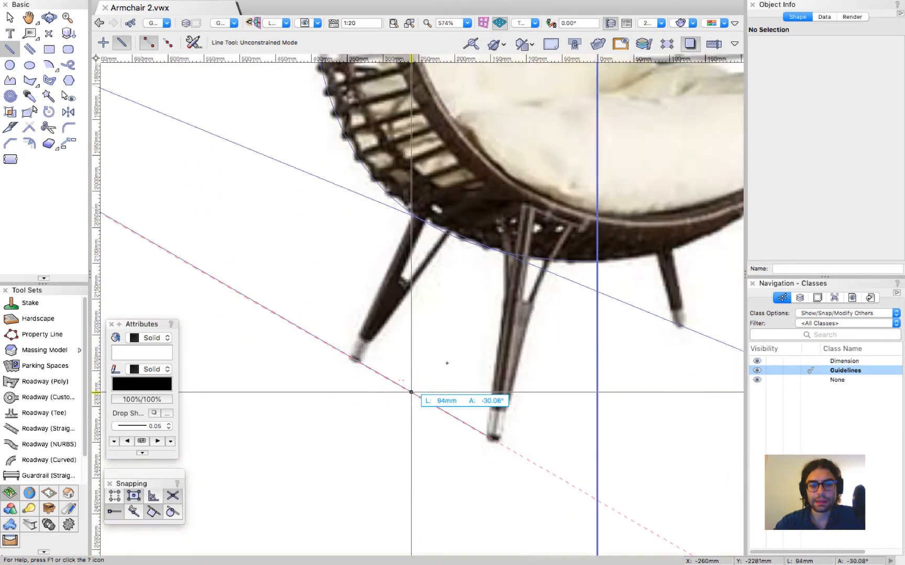
scroll(602, 367, "up", 10)
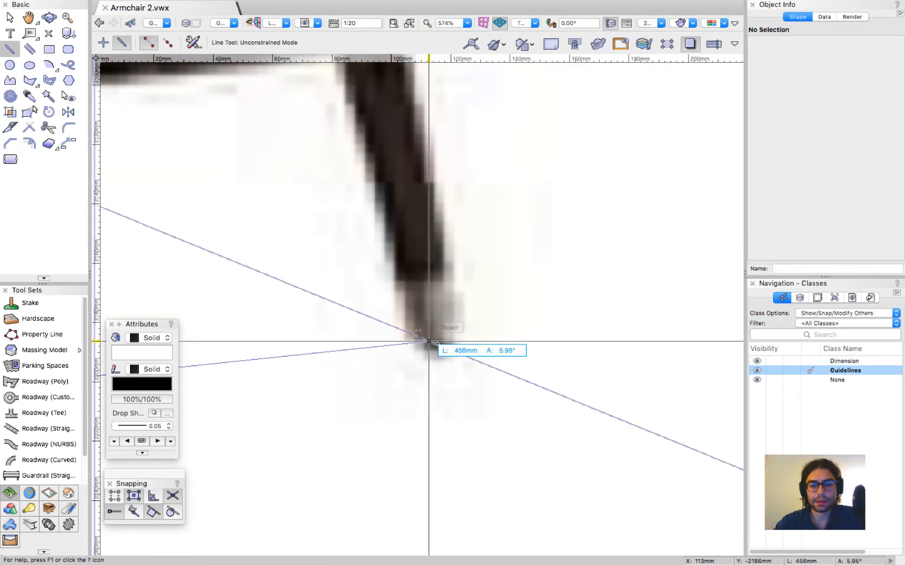
left_click(434, 344)
scroll(362, 335, "down", 3)
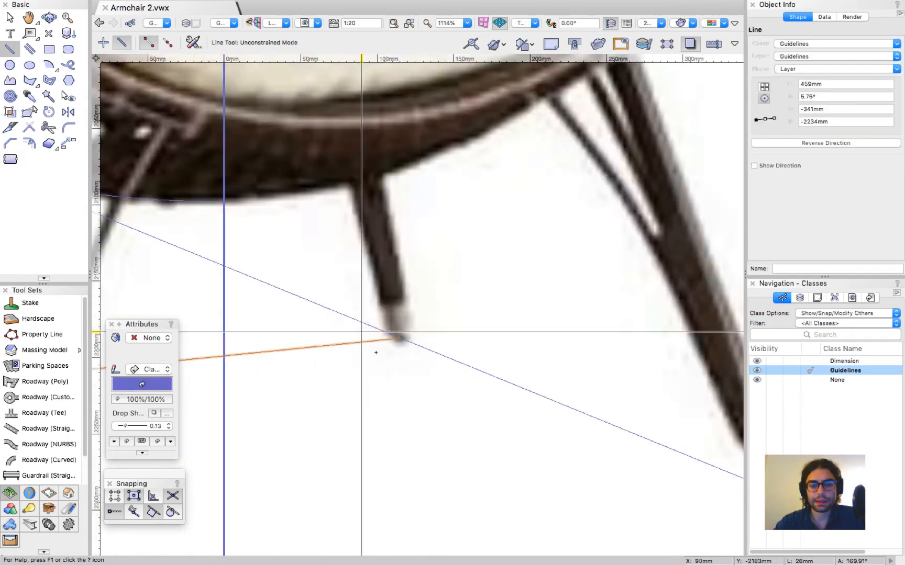
key("x")
scroll(372, 359, "down", 4)
key("Escape")
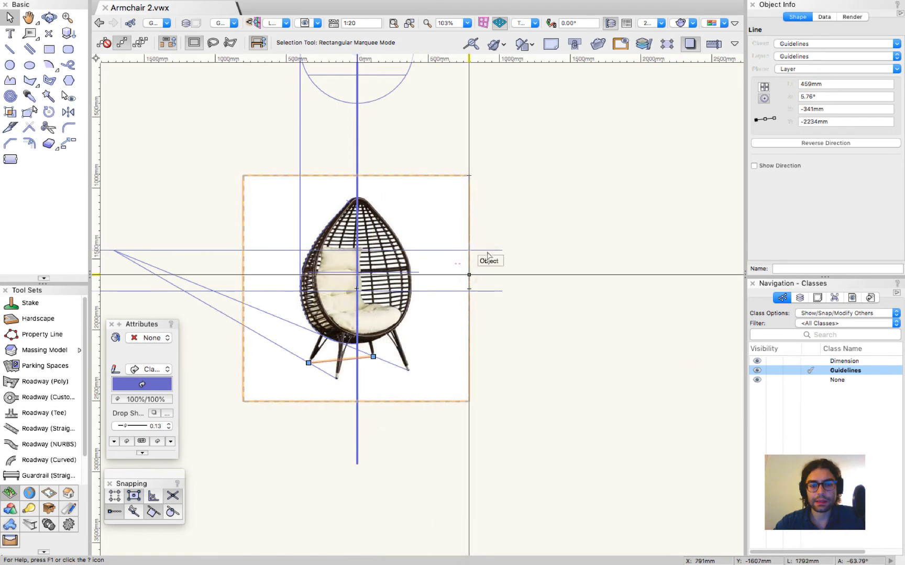
Step: Join the outer left to rear foot line with the horizontal horizon line so that it extends to a second vanishing point
left_click(372, 358)
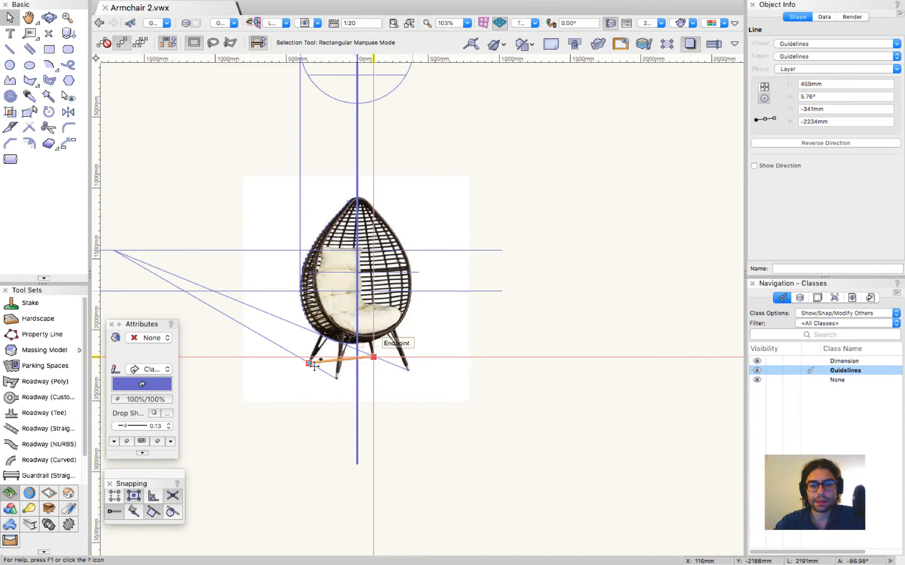
scroll(316, 334, "up", 5)
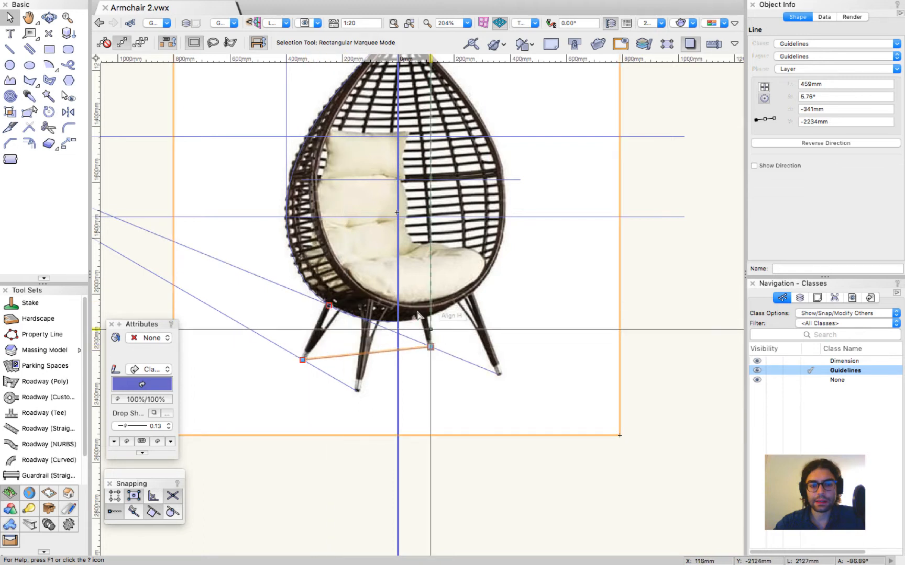
scroll(433, 347, "down", 1)
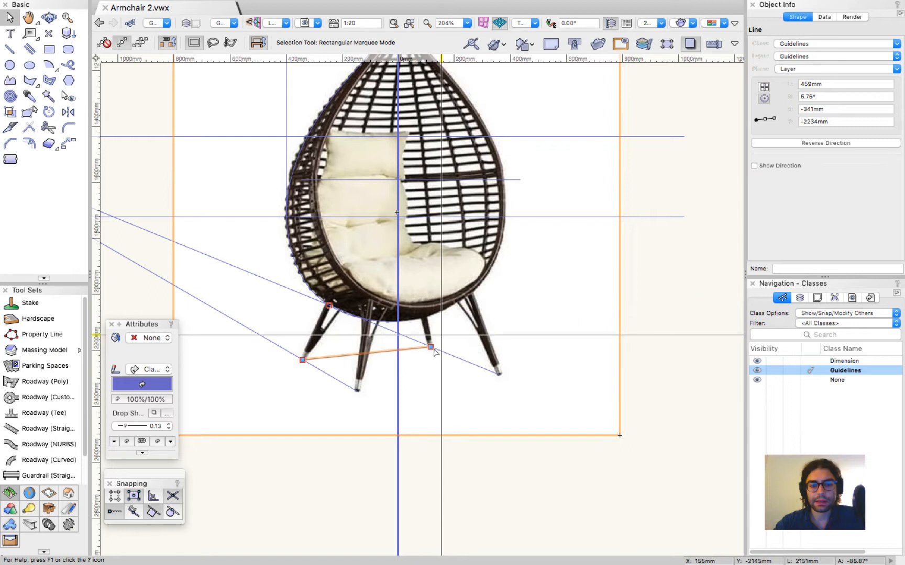
scroll(513, 284, "down", 5)
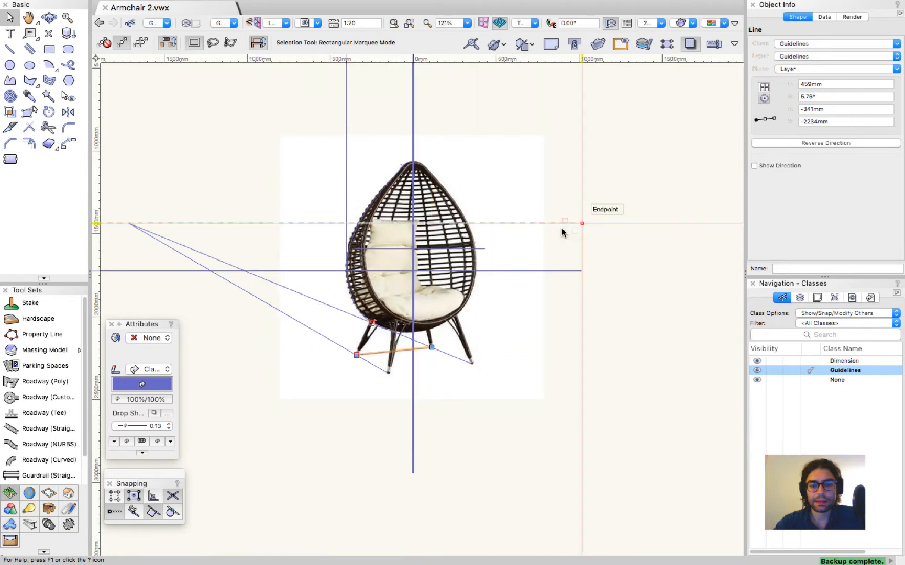
left_click(564, 224)
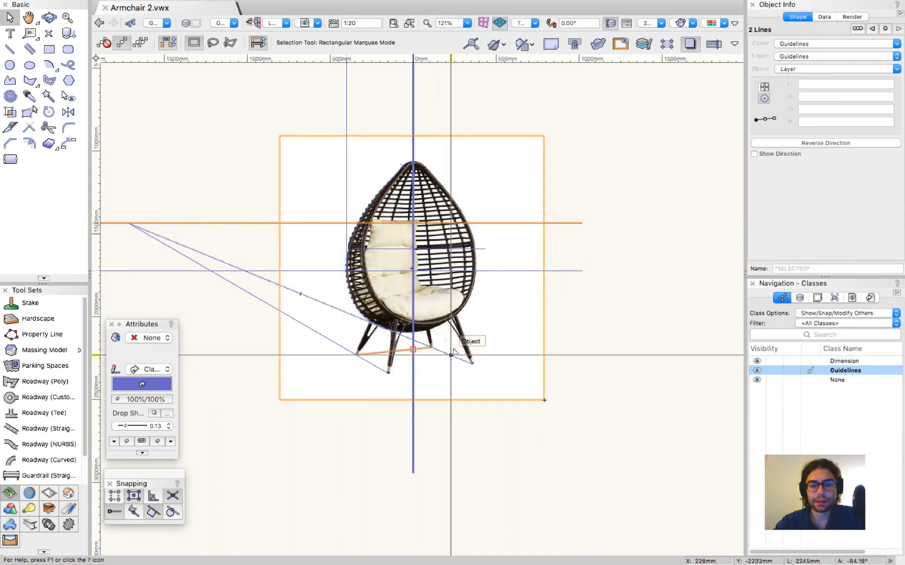
key("super+j")
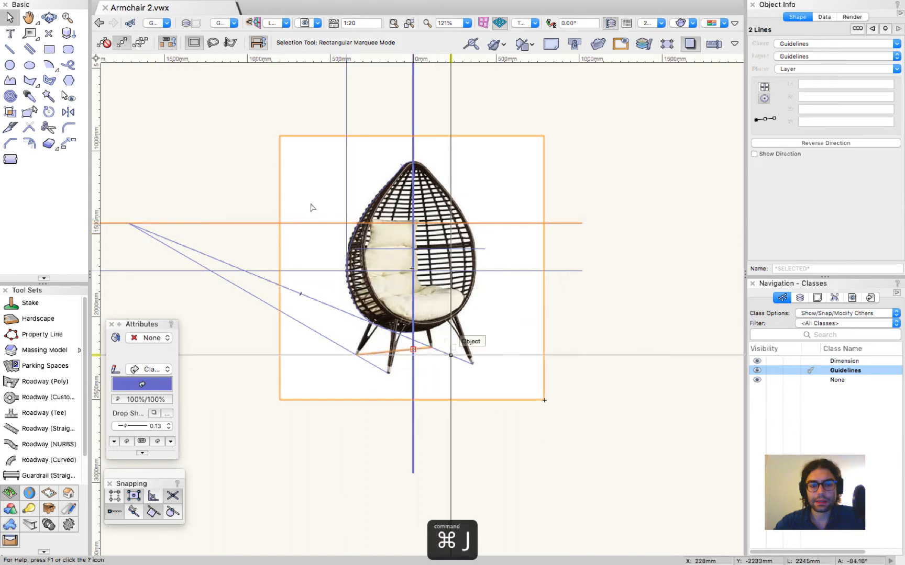
scroll(303, 211, "down", 1)
left_click(531, 330)
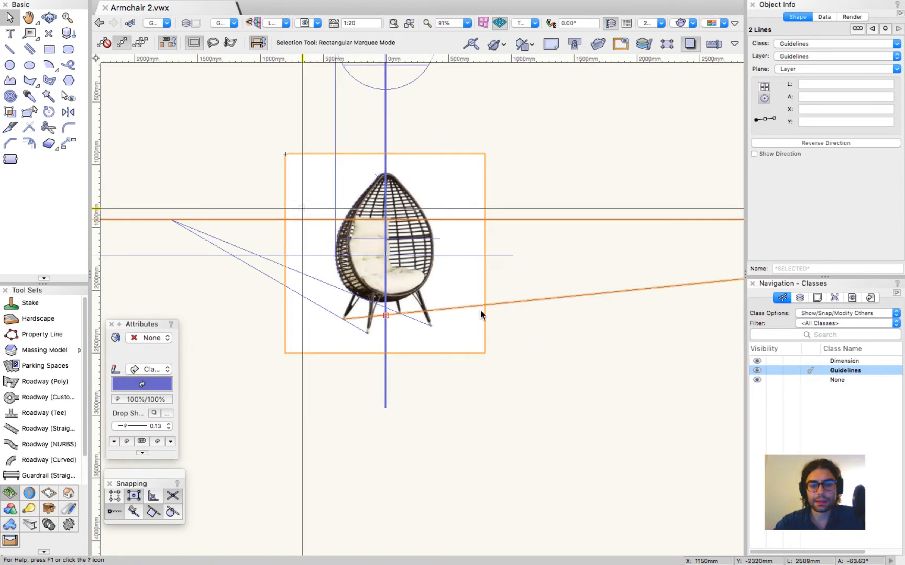
Step: Duplicate the extended feet line and move the copy's near end to the front leg's foot, keeping its far end on the second vanishing point
left_click(491, 304)
scroll(386, 338, "down", 3)
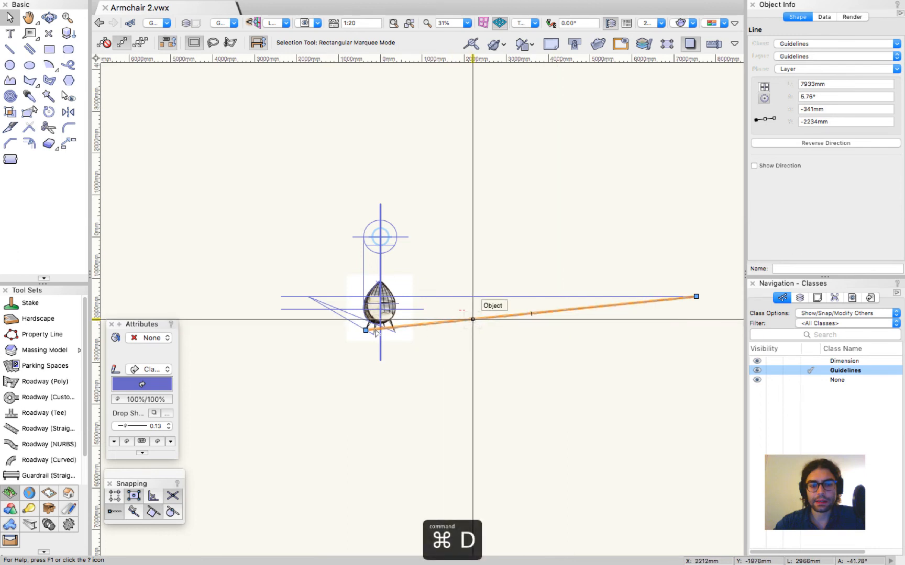
scroll(263, 345, "up", 5)
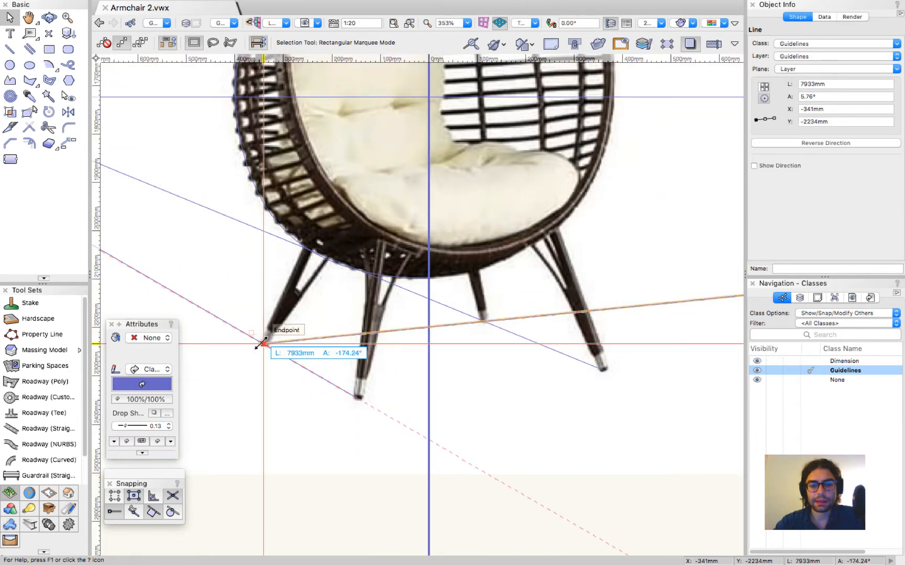
left_click_drag(354, 399, 357, 398)
scroll(392, 374, "down", 2)
left_click(533, 509)
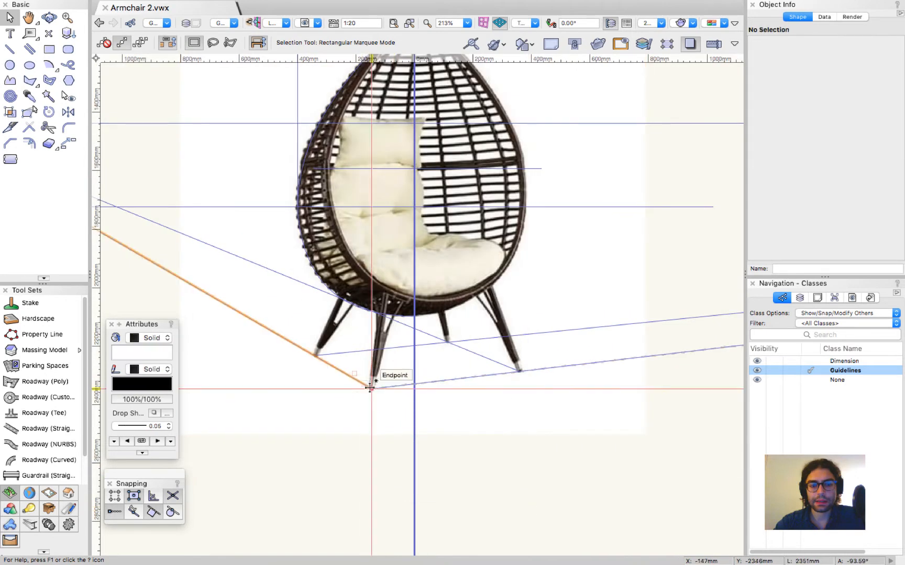
left_click(374, 387)
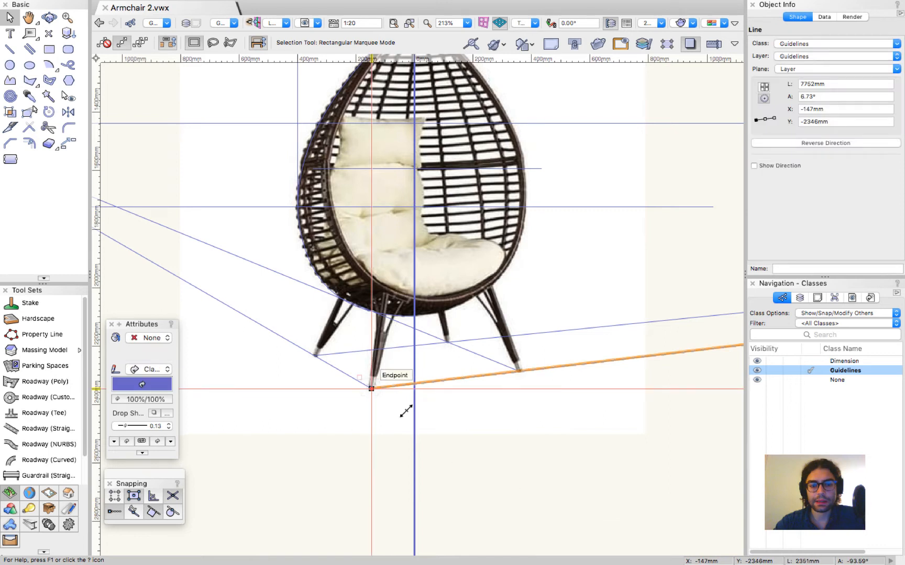
left_click(537, 505)
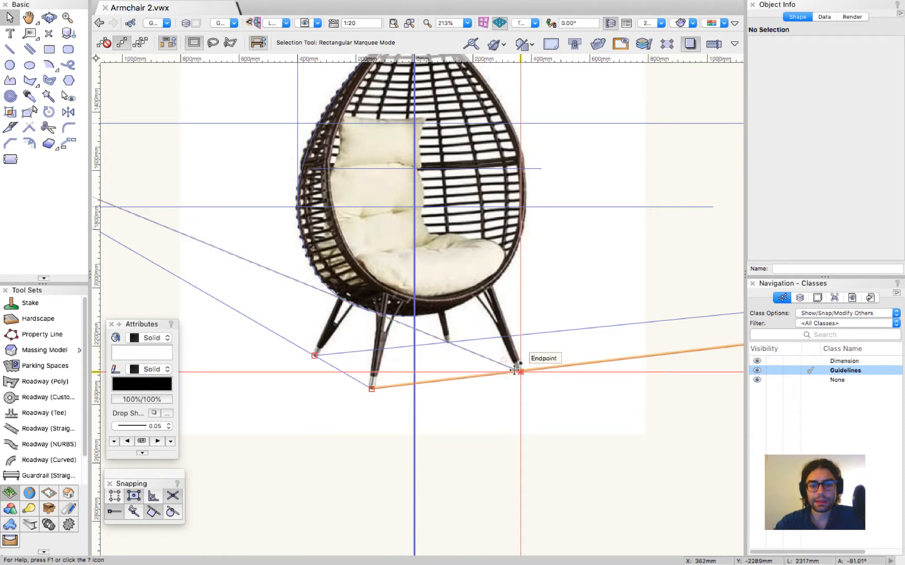
Step: Draw two diagonals between opposite feet: front to rear about 307 mm long, and outer right to outer left about 705 mm long
scroll(524, 336, "down", 5)
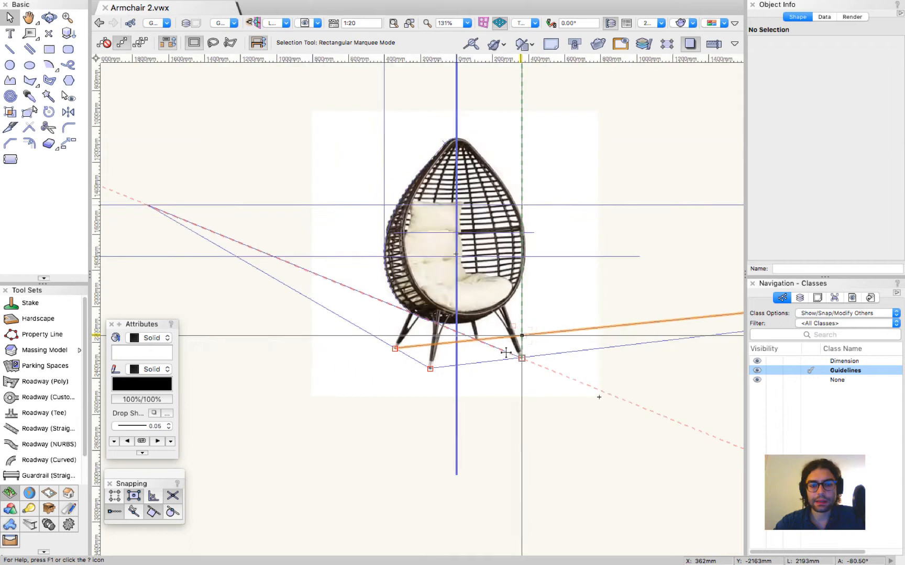
scroll(507, 356, "up", 3)
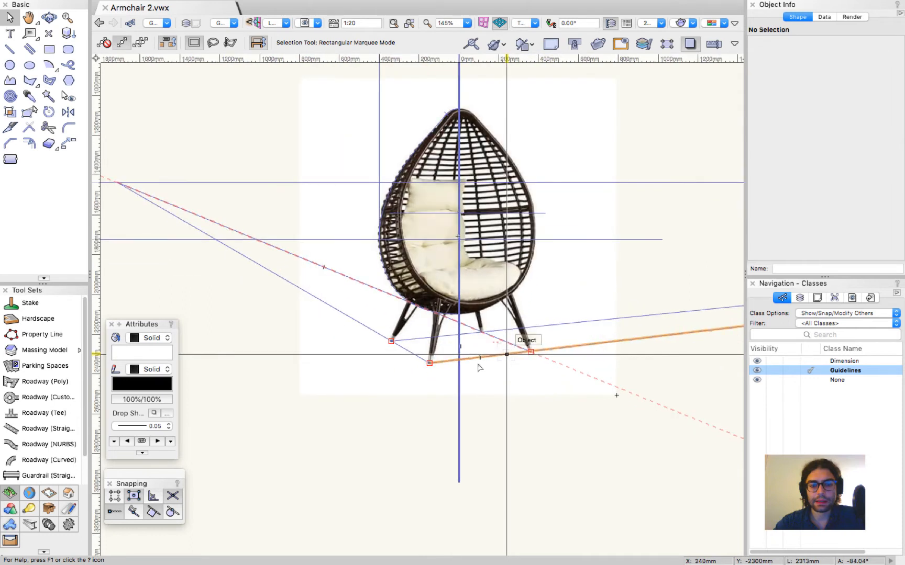
scroll(478, 366, "up", 5)
key("2")
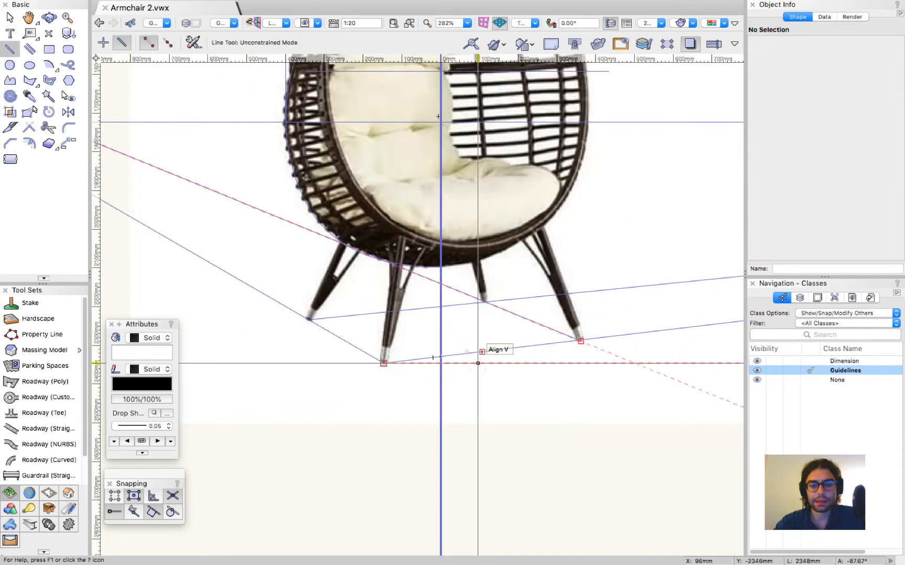
left_click(384, 363)
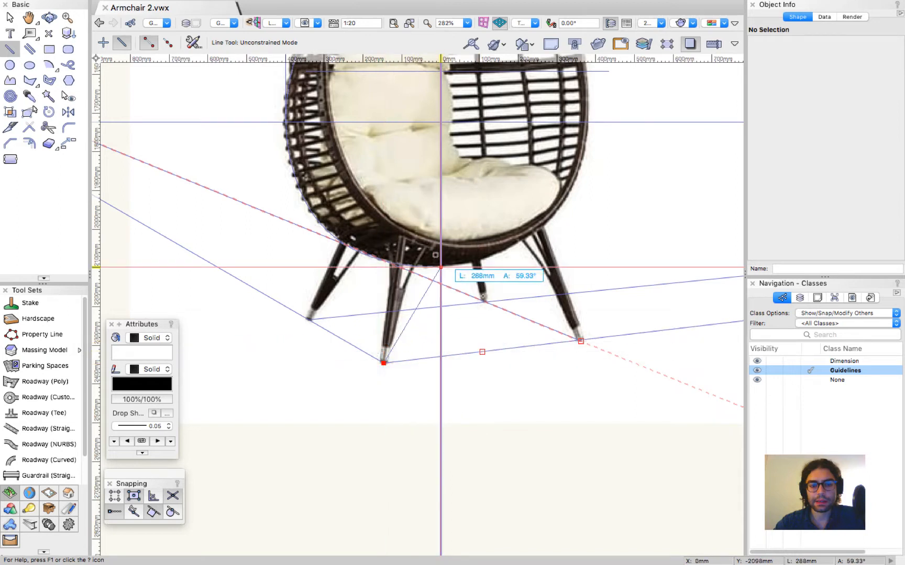
left_click(486, 302)
left_click(581, 341)
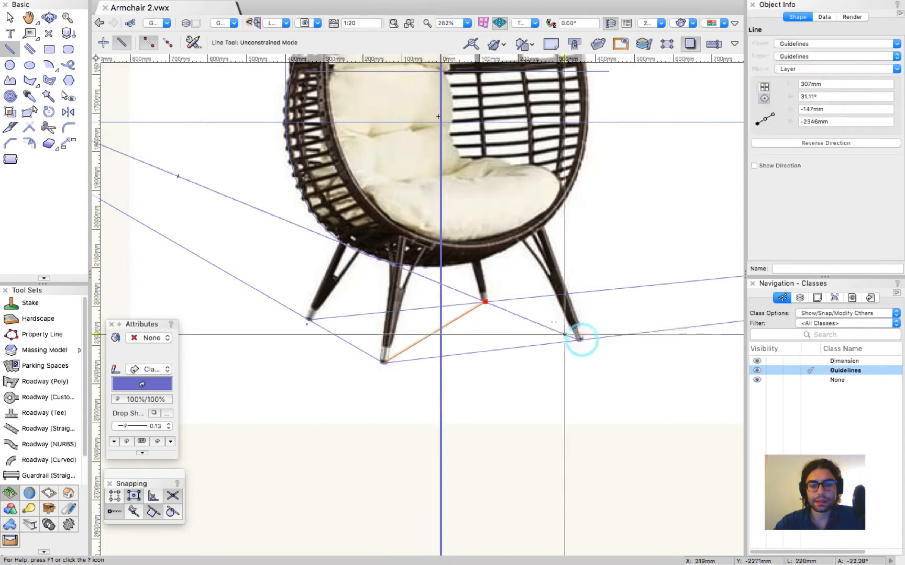
left_click(580, 339)
left_click(308, 320)
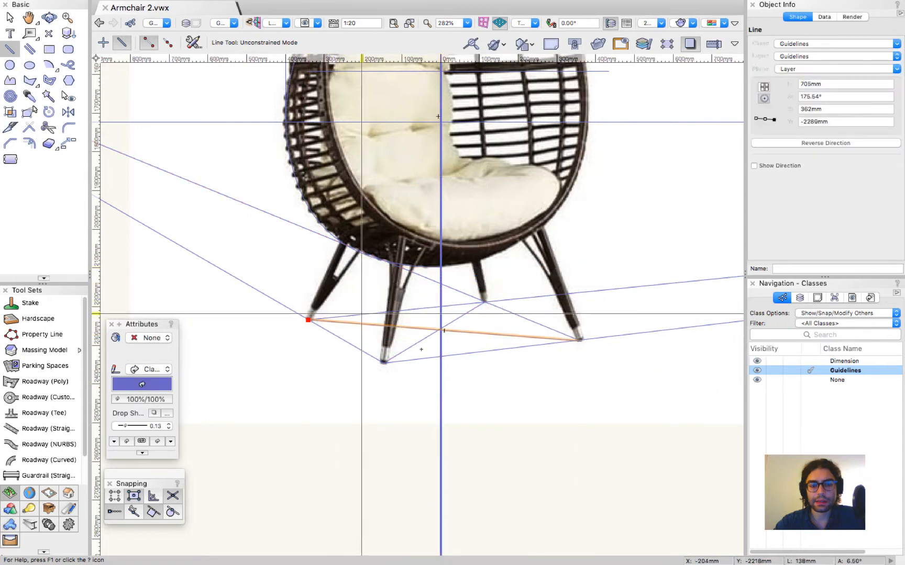
key("x")
Step: Place a 2D locus on the vertical centre line level with the diagonals' crossing, using a temporary horizontal line that is deleted
scroll(431, 318, "up", 10)
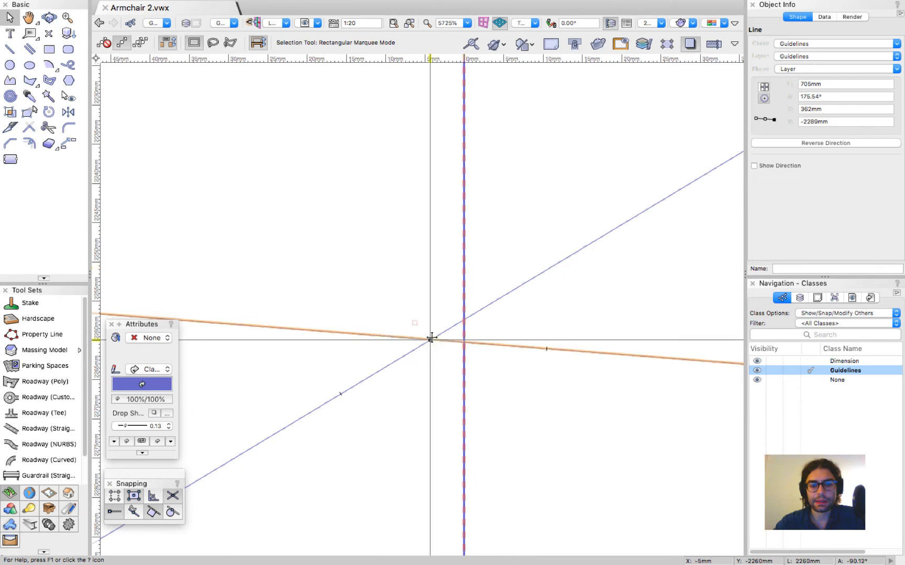
key("2")
scroll(431, 339, "up", 4)
left_click(427, 342)
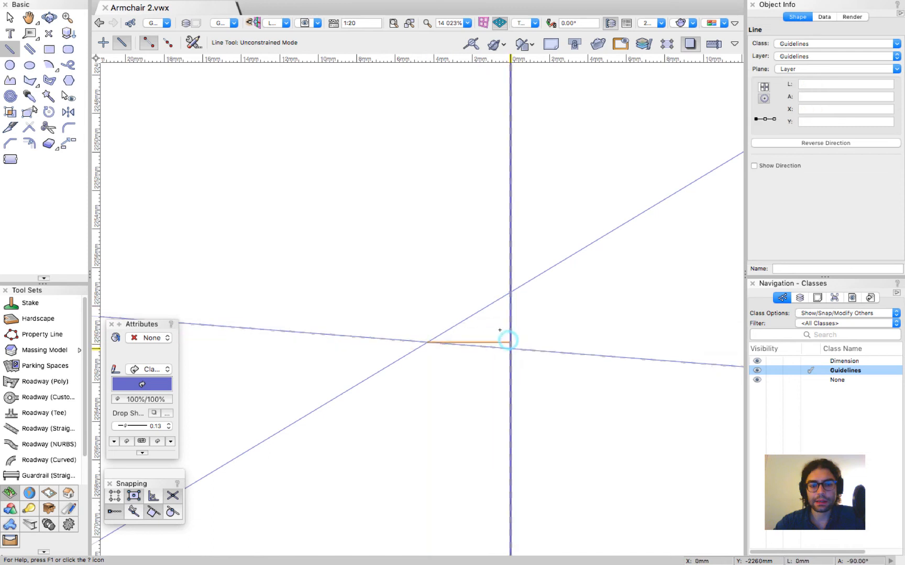
key("0")
left_click(510, 342)
key("x")
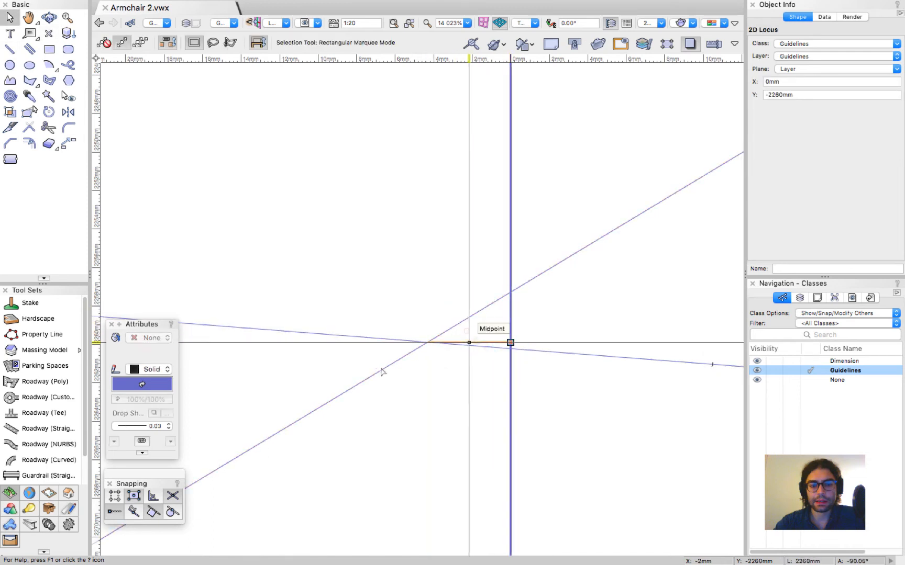
scroll(402, 252, "down", 2)
key("Delete")
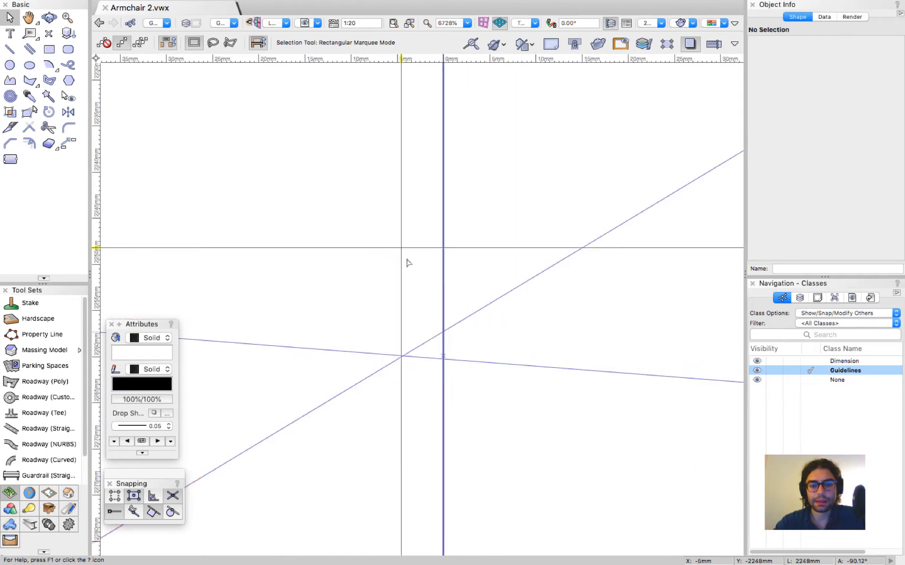
Step: Draw a horizontal line about 154 mm long, centred on the locus on the vertical centre line
scroll(405, 259, "down", 7)
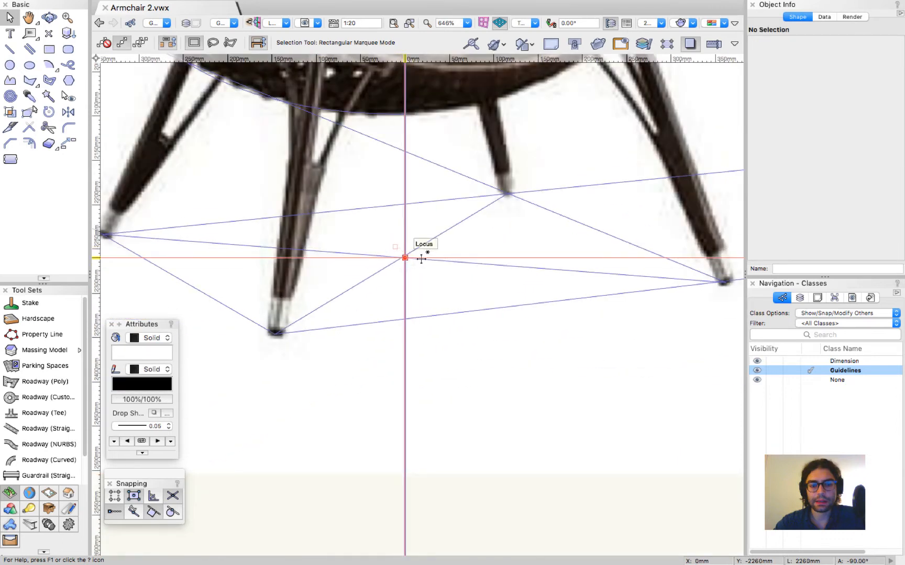
scroll(452, 275, "up", 10)
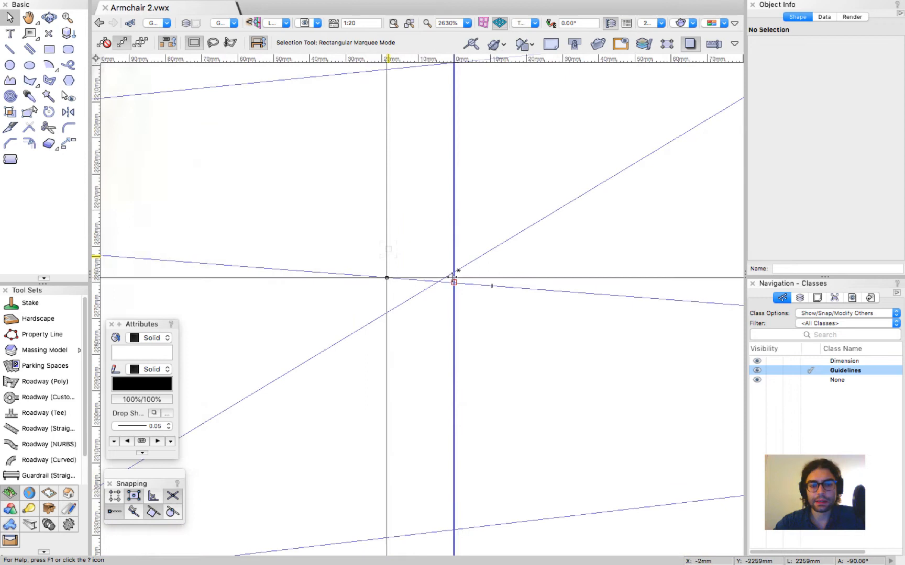
key("2")
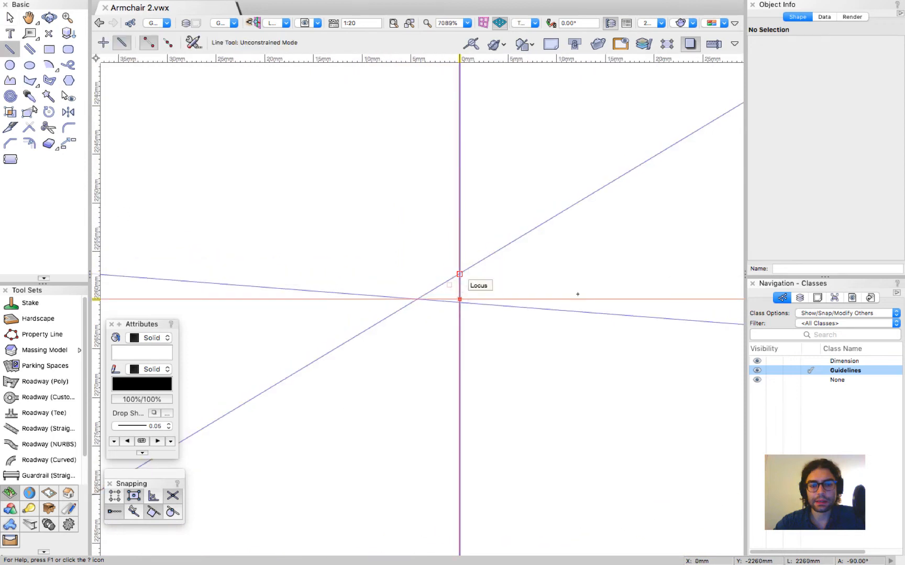
key("i")
left_click(460, 299)
scroll(577, 295, "down", 8)
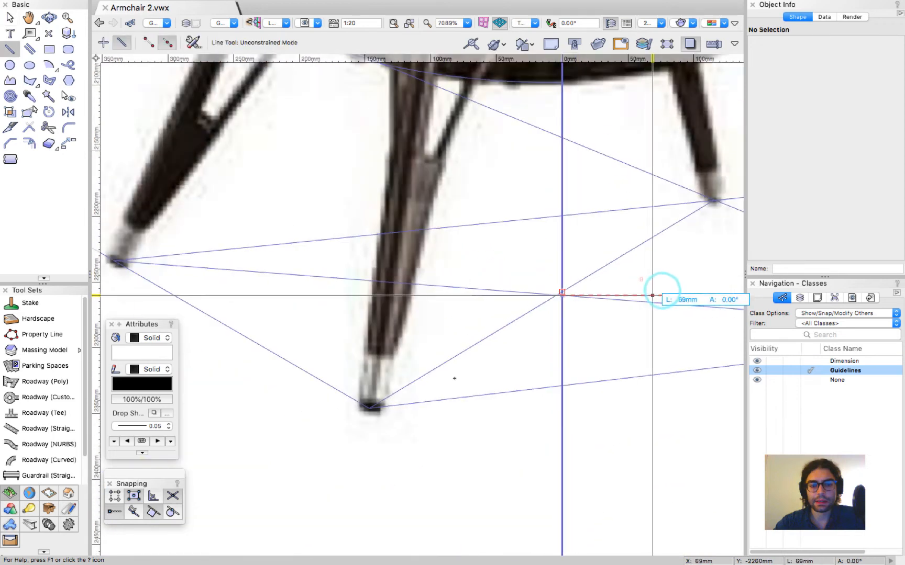
left_click(663, 295)
key("x")
Step: Copy the thick vertical centre line's attributes to the short horizontal line between the feet with the Eyedropper, and save the file
scroll(519, 396, "down", 5)
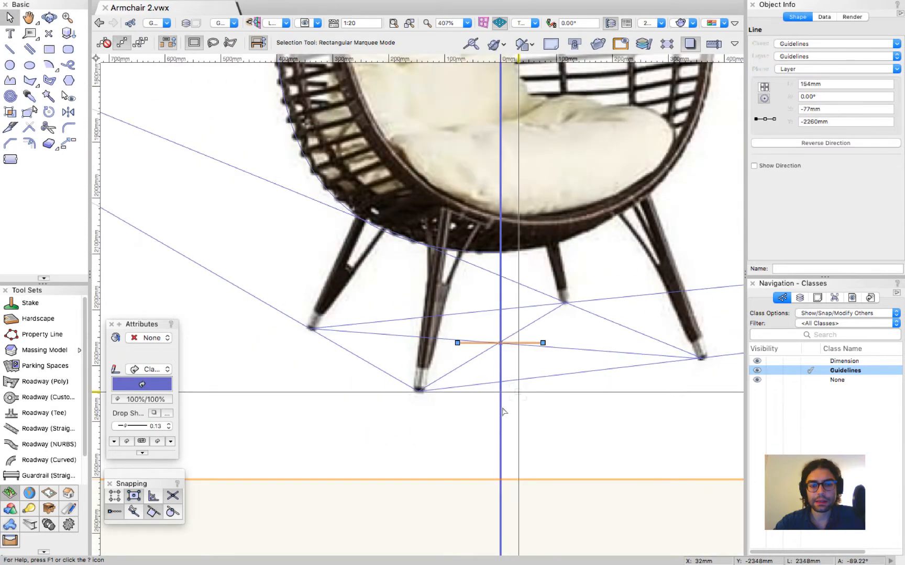
key("i")
key("i")
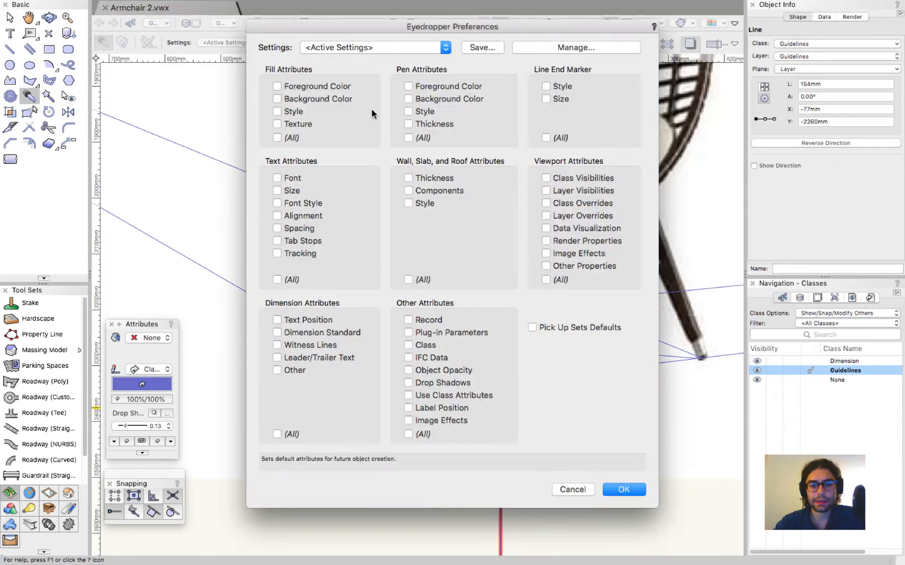
left_click(390, 45)
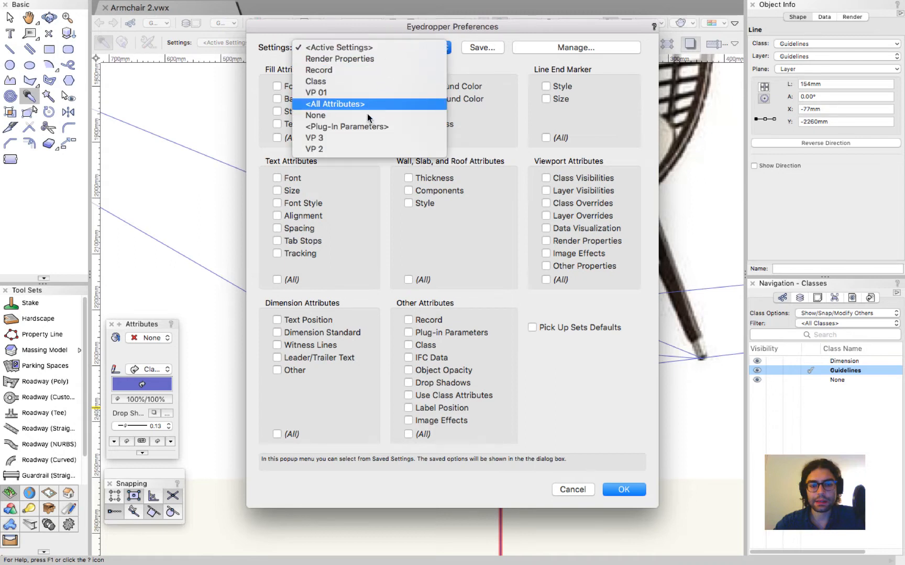
left_click(633, 490)
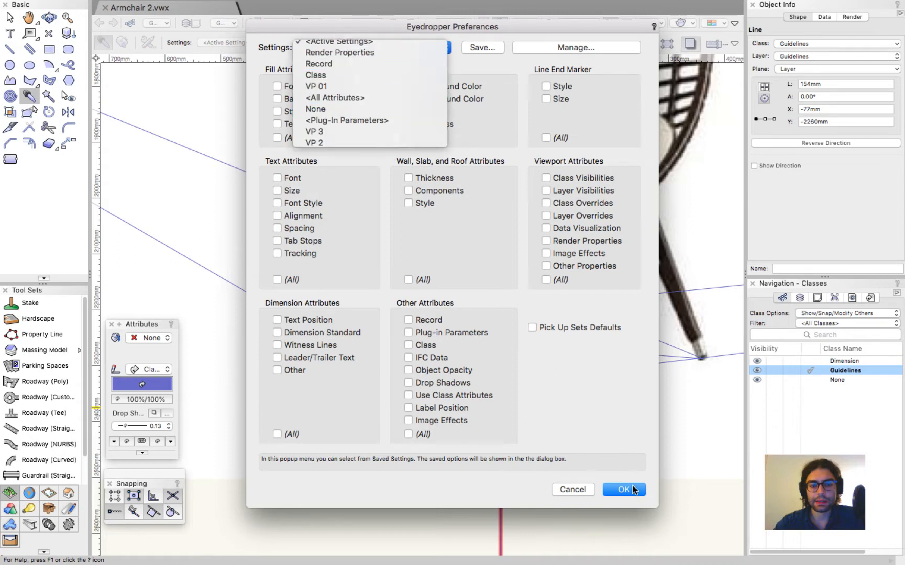
key("Return")
left_click(539, 343)
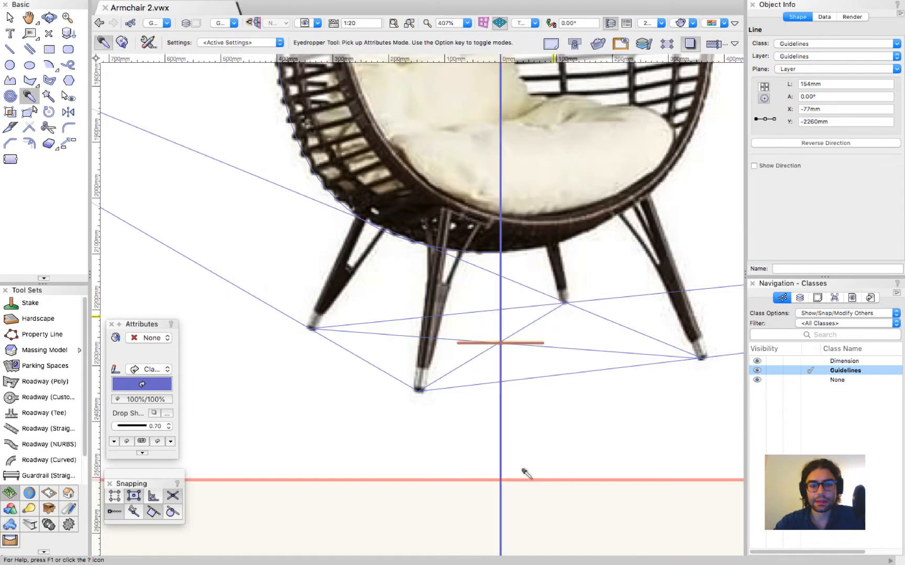
key("x")
left_click(532, 480)
scroll(532, 480, "down", 5)
key("super+s")
left_click(531, 484)
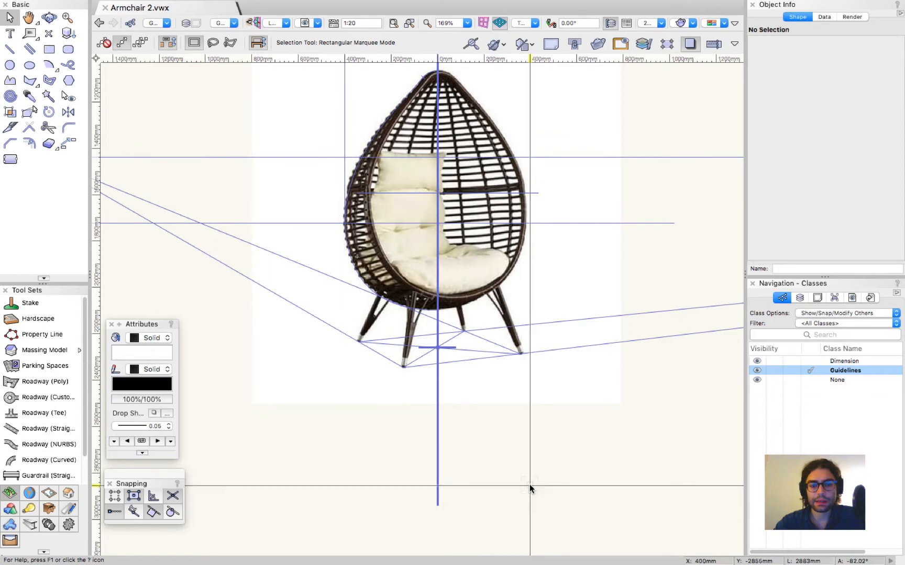
Step: Draw a horizontal guide line about 2046 mm long from the feet's centre on the vertical centre line out past the chair's right side
scroll(529, 485, "down", 3)
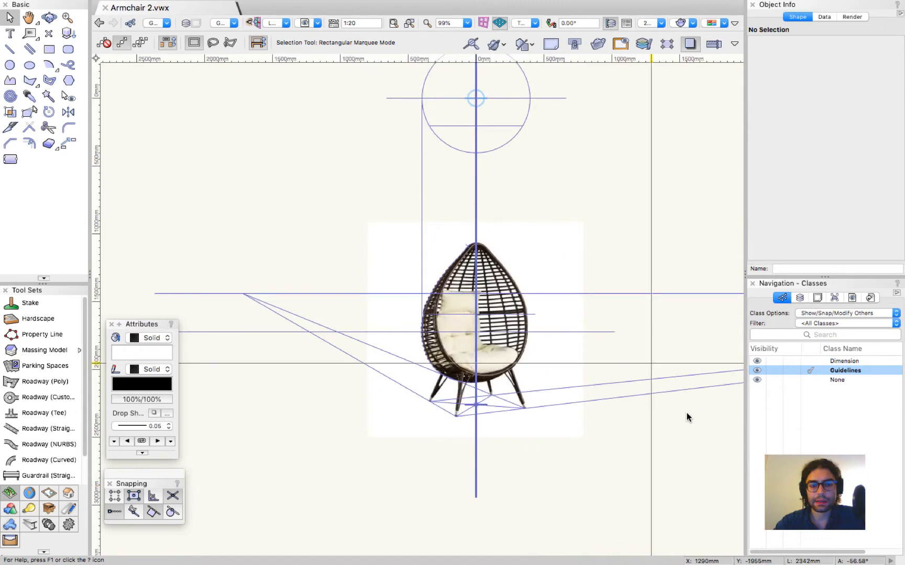
scroll(711, 411, "up", 2)
key("2")
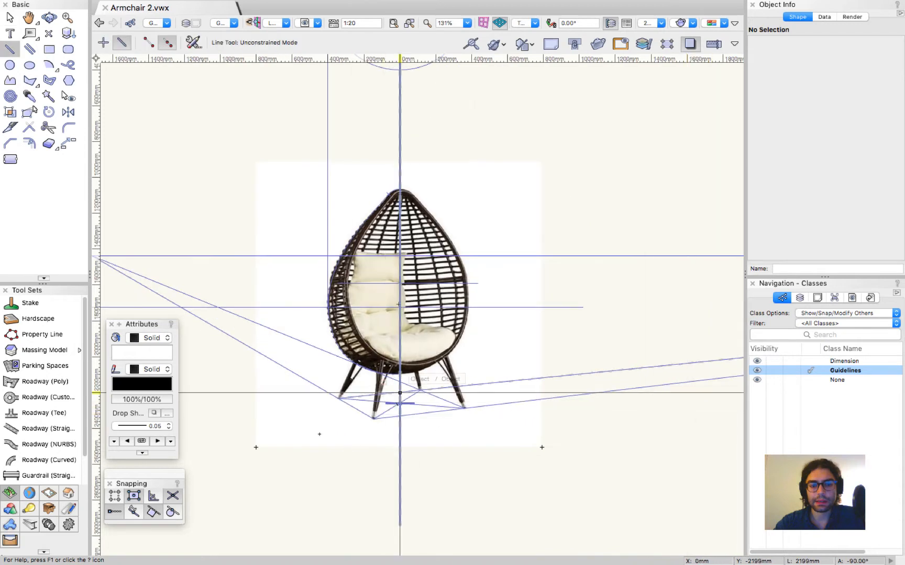
left_click(399, 403)
scroll(284, 425, "down", 3)
scroll(284, 424, "down", 3)
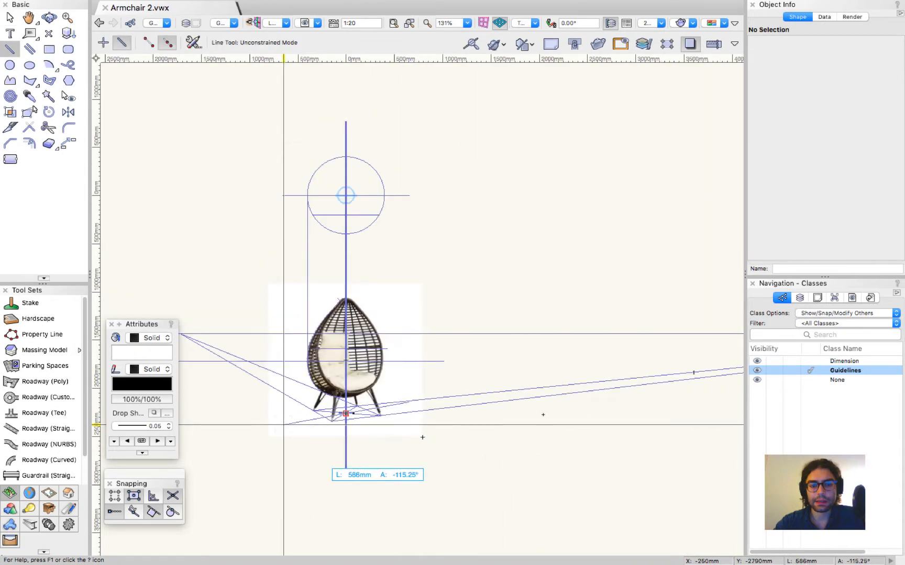
left_click(543, 414)
key("x")
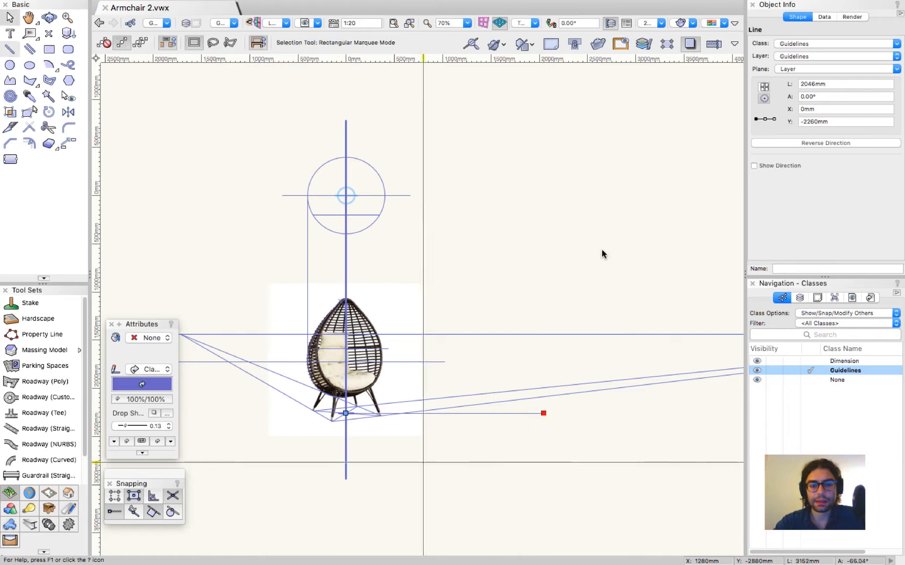
scroll(470, 216, "up", 2)
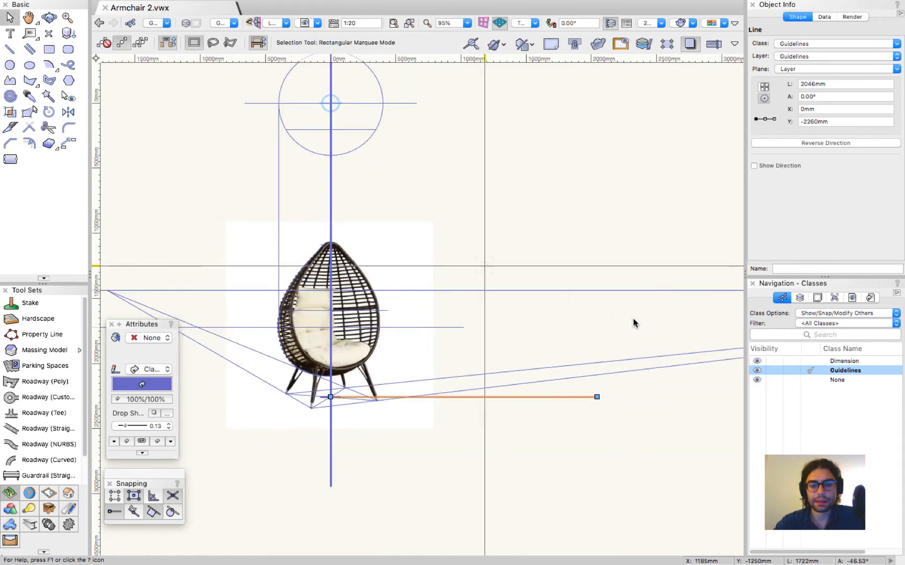
scroll(448, 333, "down", 3)
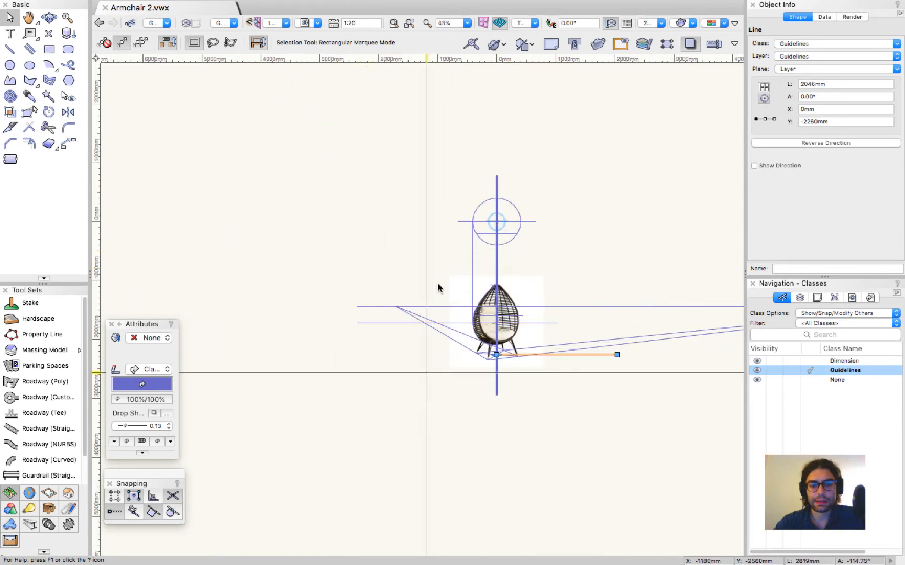
scroll(597, 313, "up", 3)
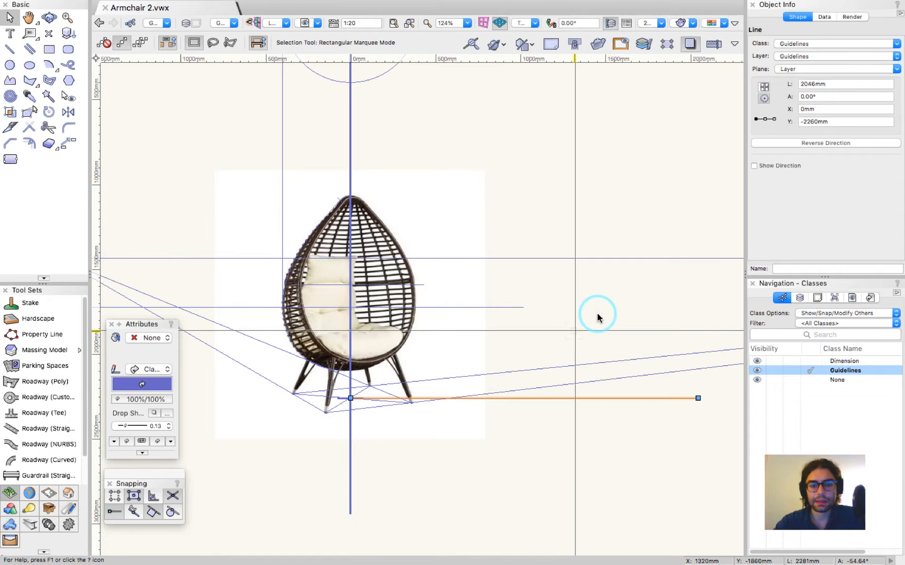
left_click(598, 315)
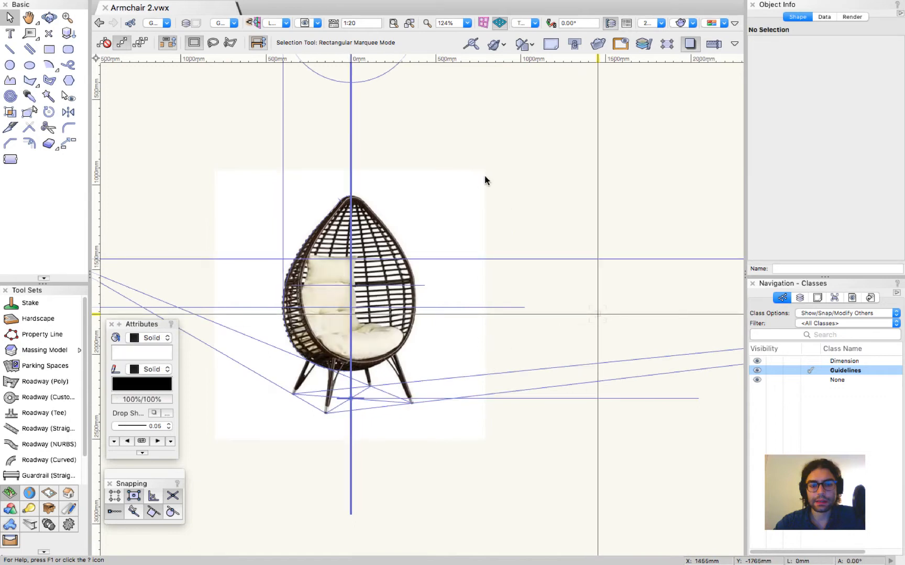
Step: Extend the horizontal centre line of the plan circle rightward to a total length of about 2267 mm
scroll(482, 155, "down", 2)
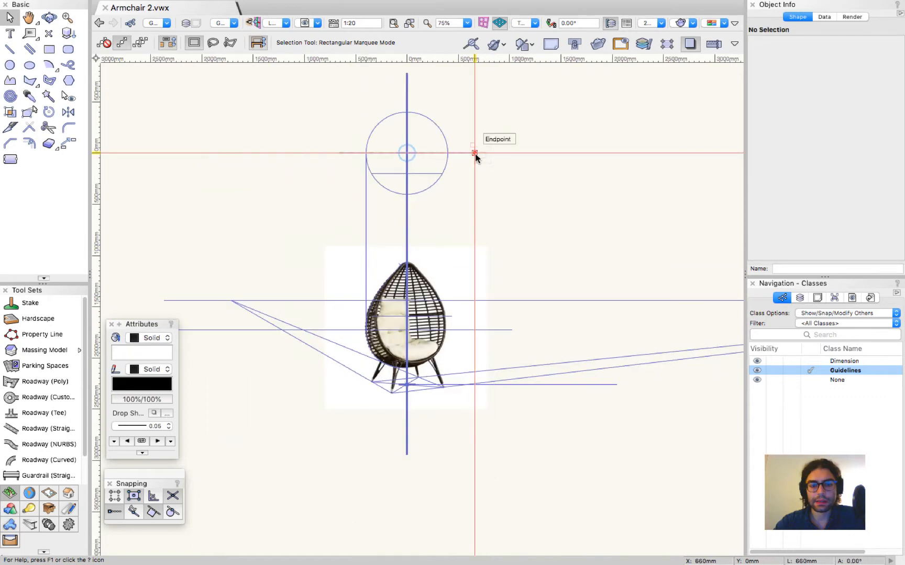
left_click(424, 153)
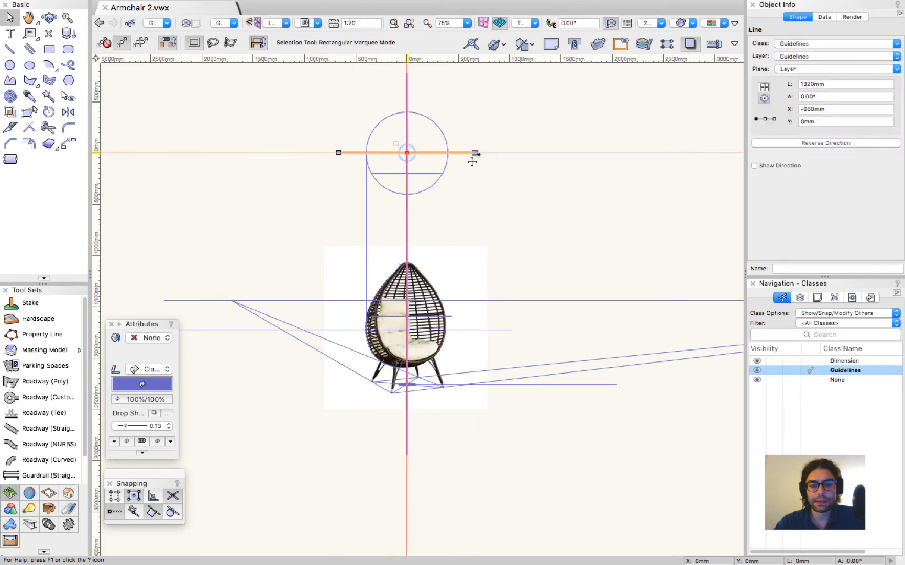
left_click(575, 150)
Step: Draw a vertical guide about 2260 mm long from the extended line's right end down to the horizontal guide at the feet
key("2")
left_click(572, 153)
left_click(572, 385)
key("x")
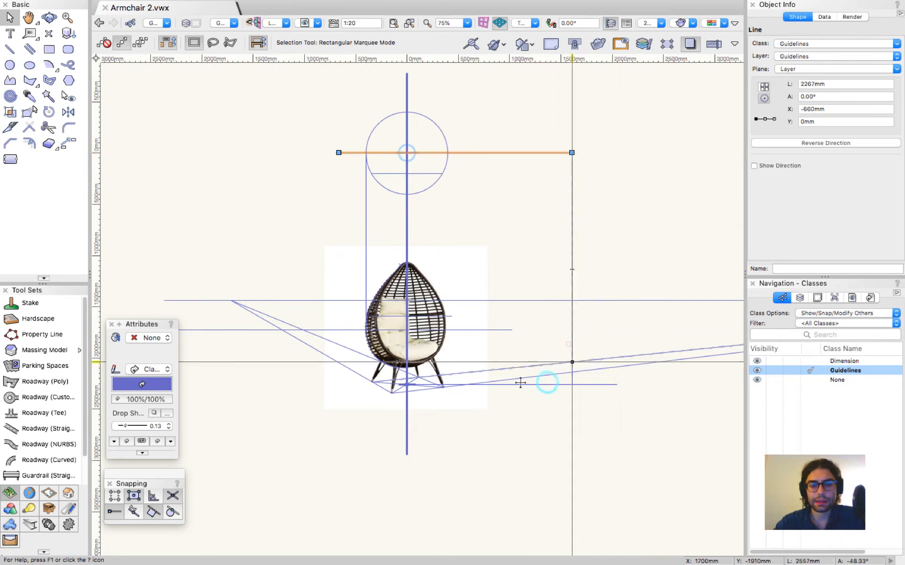
left_click(484, 386)
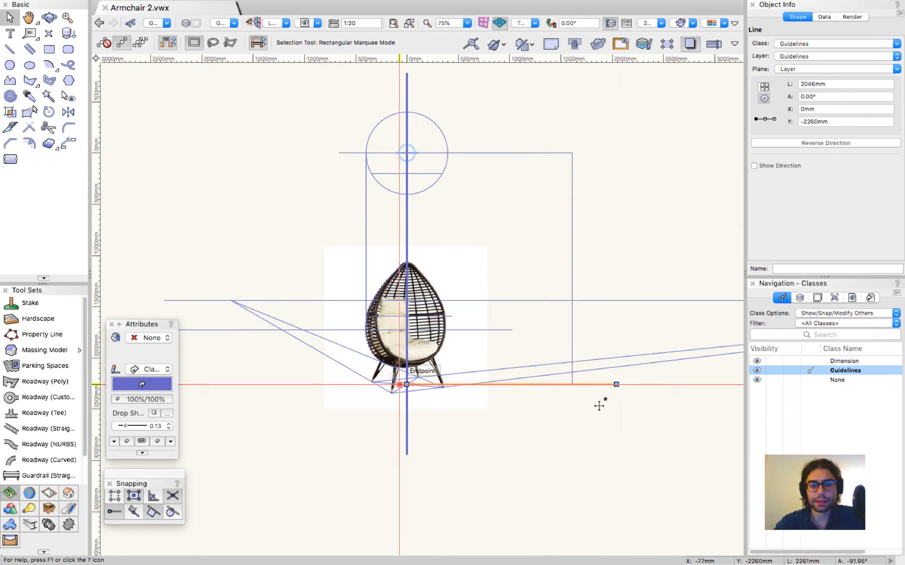
left_click(598, 405)
Step: Copy the chair's half-egg outline polyline across at the same height, placing its open ends on the new vertical guide
scroll(493, 382, "up", 1)
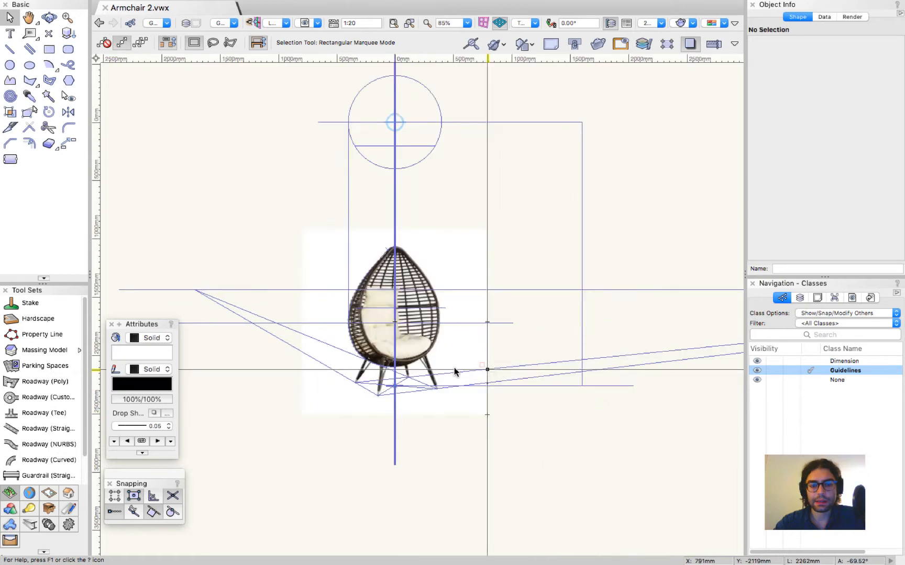
scroll(486, 370, "up", 2)
left_click(331, 223)
left_click(321, 231)
left_click_drag(331, 224, 547, 234)
left_click_drag(665, 194, 663, 190)
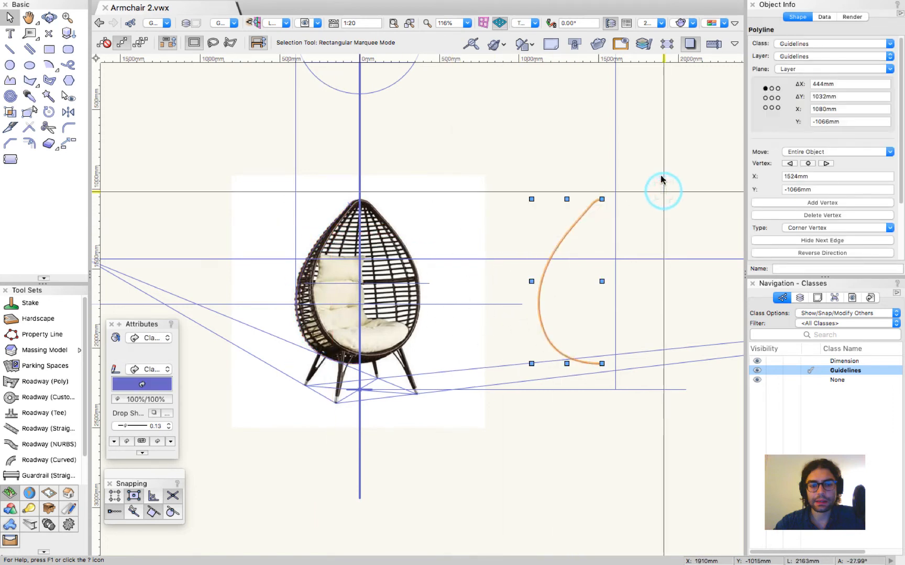
left_click(663, 191)
left_click_drag(603, 199, 657, 166)
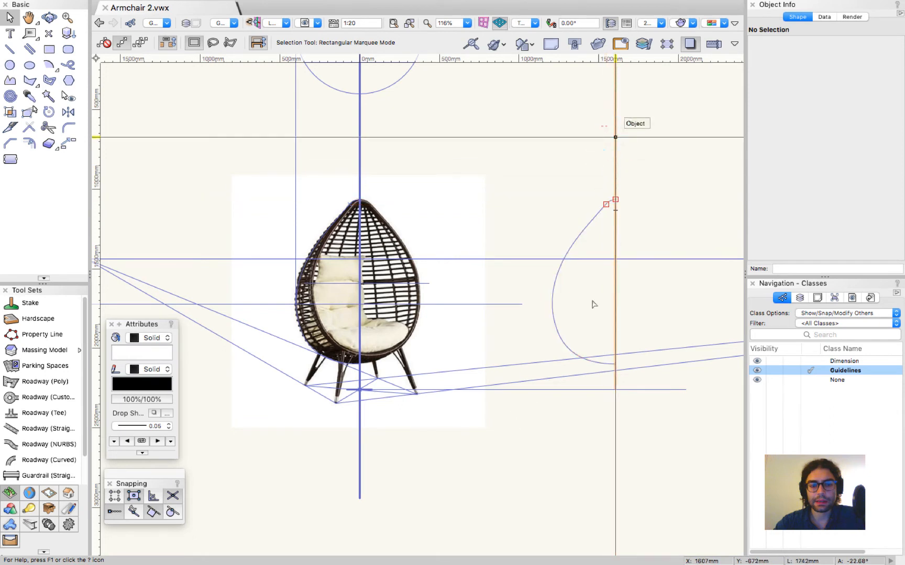
left_click(612, 282)
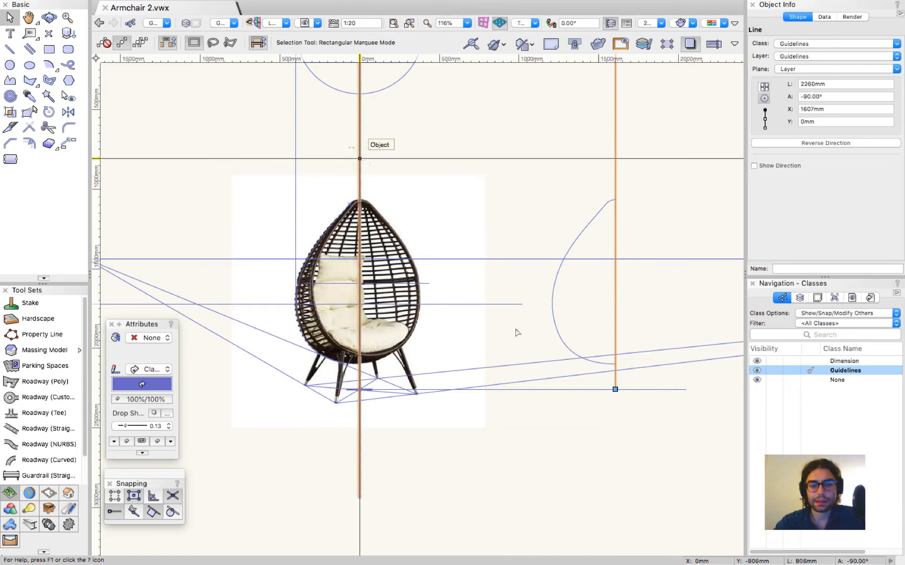
scroll(527, 221, "down", 3)
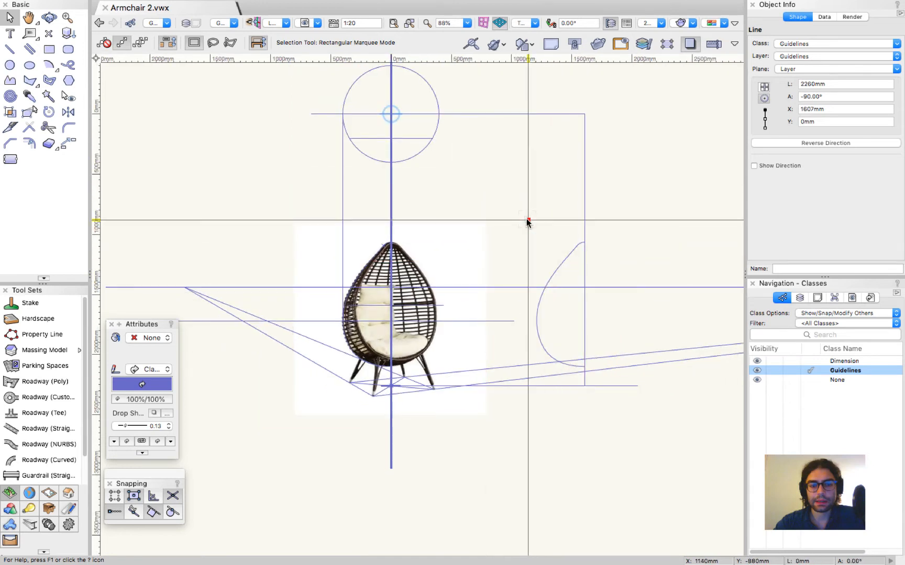
left_click(528, 221)
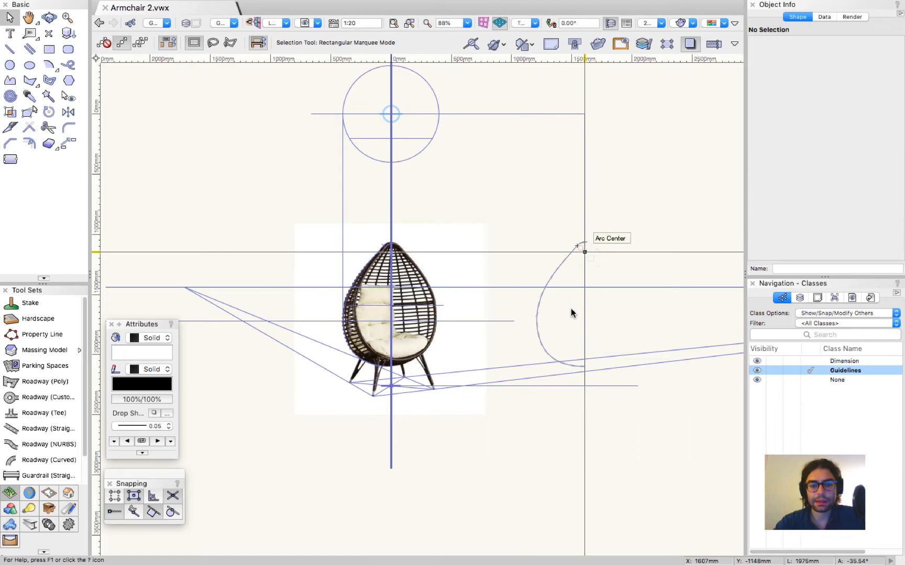
Step: Mirror a duplicate of the copied half-egg outline about the vertical guide to complete the egg, and check both halves
scroll(559, 244, "up", 4)
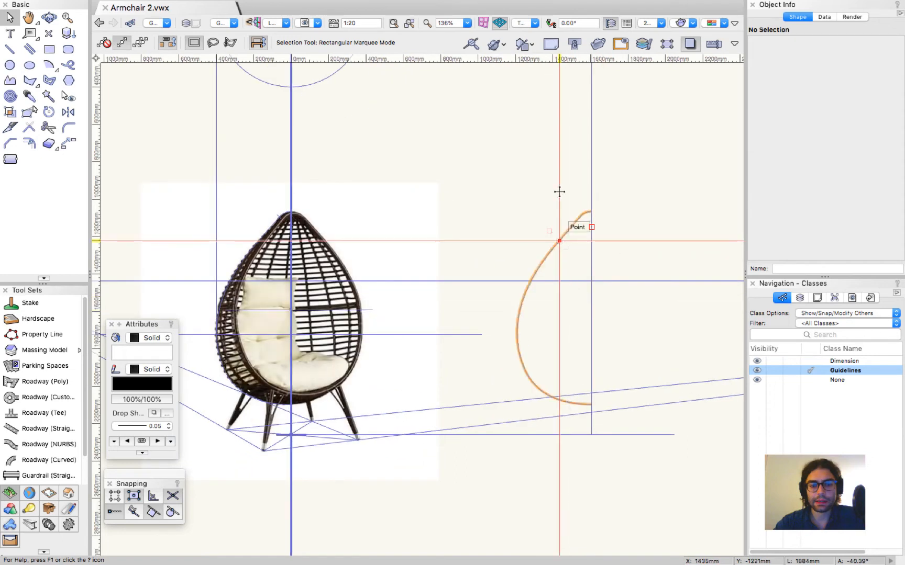
left_click(559, 241)
key("equal")
left_click(591, 169)
left_click(591, 242)
key("x")
key("x")
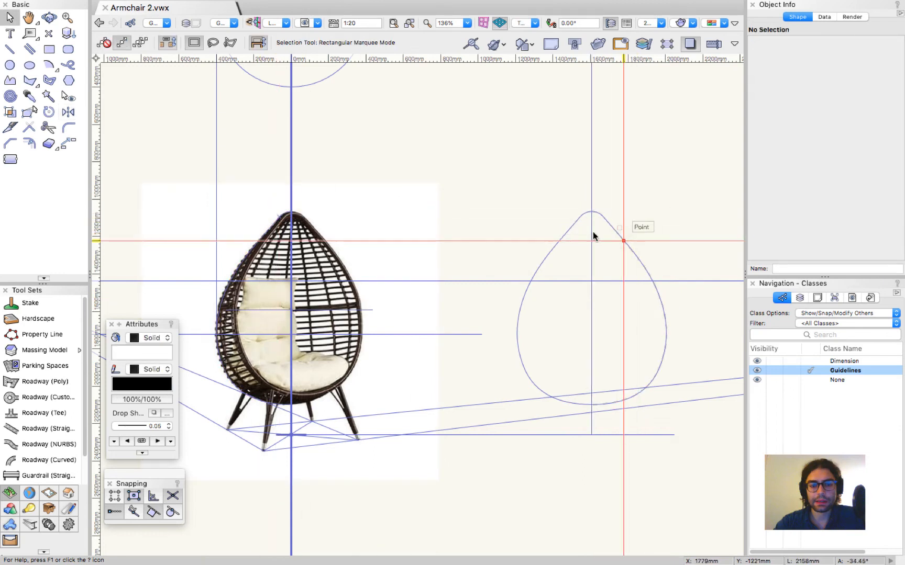
left_click(568, 231)
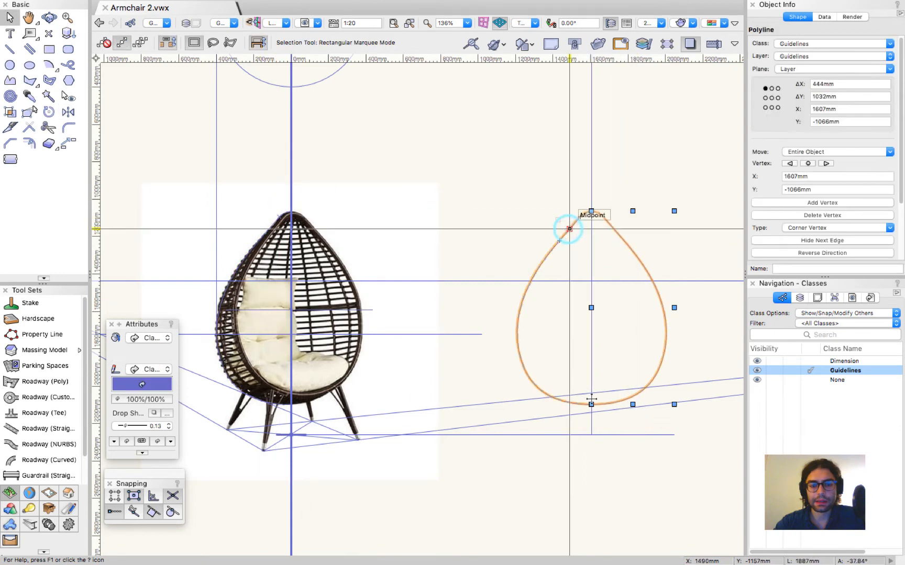
left_click(600, 230, "shift")
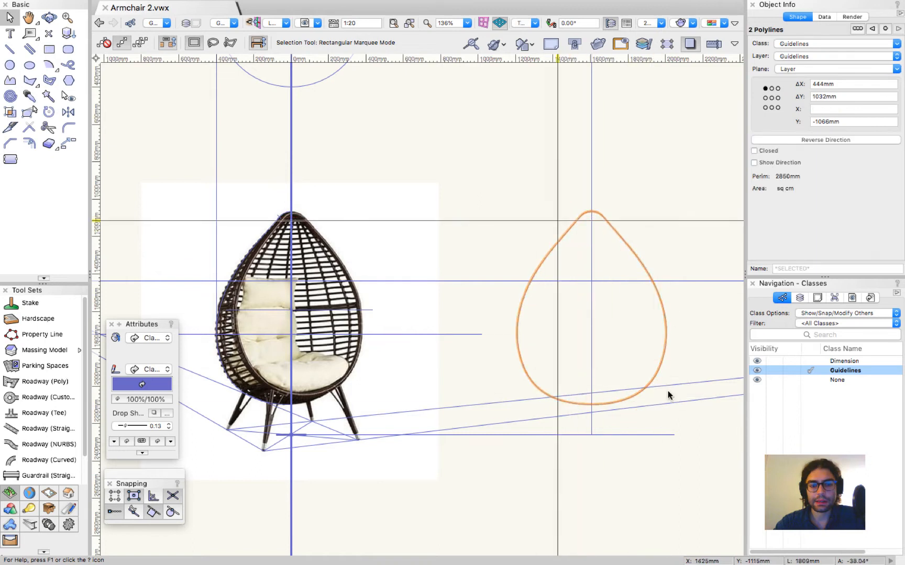
left_click(667, 216)
scroll(596, 346, "down", 1)
scroll(456, 180, "down", 5)
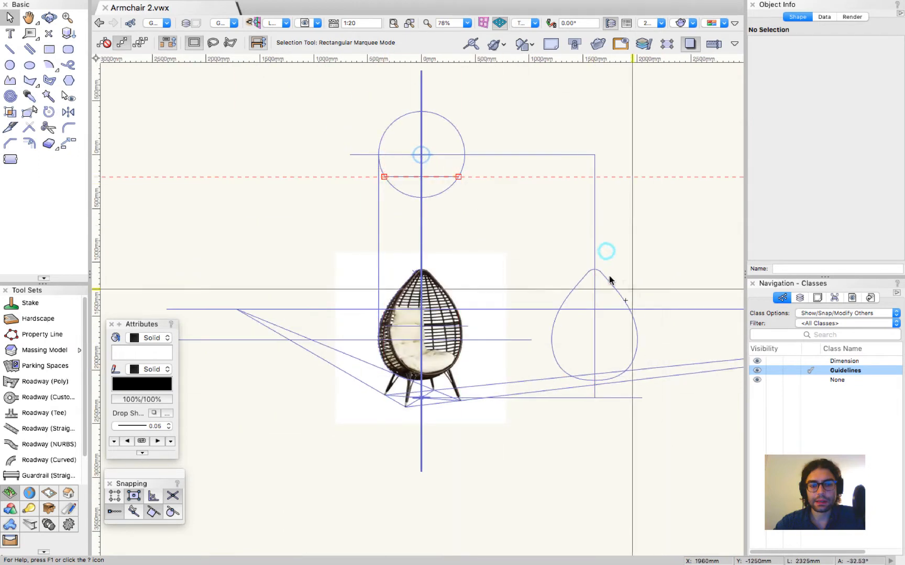
key("2")
key("super+z")
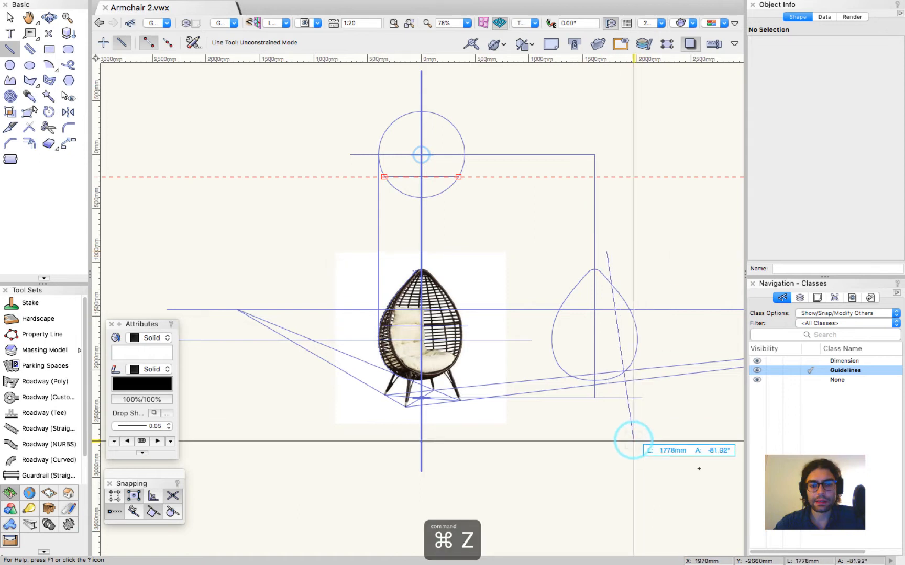
key("x")
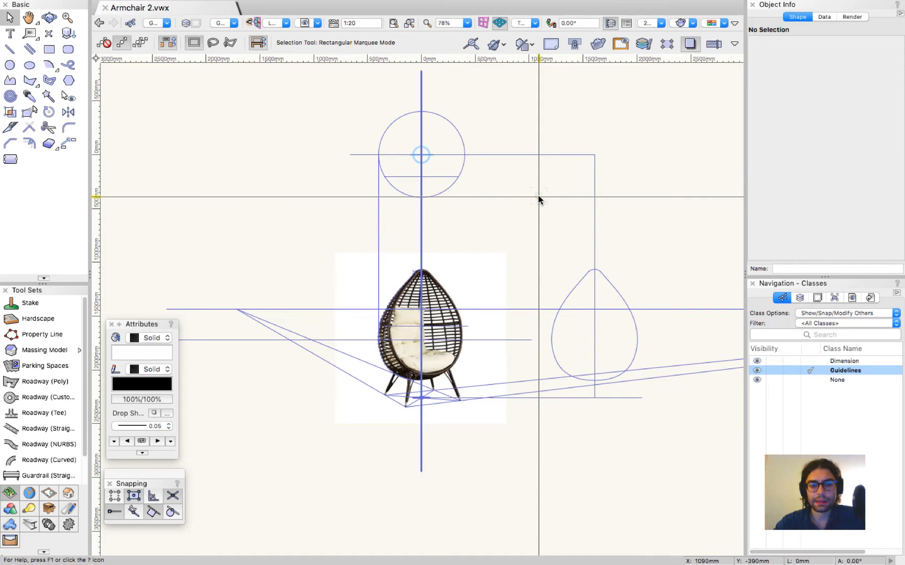
Step: Extend the plan circle's chord rightward past the vertical guide and draw a line about 898 mm long at -45° from the guide's upper corner
left_click(457, 177)
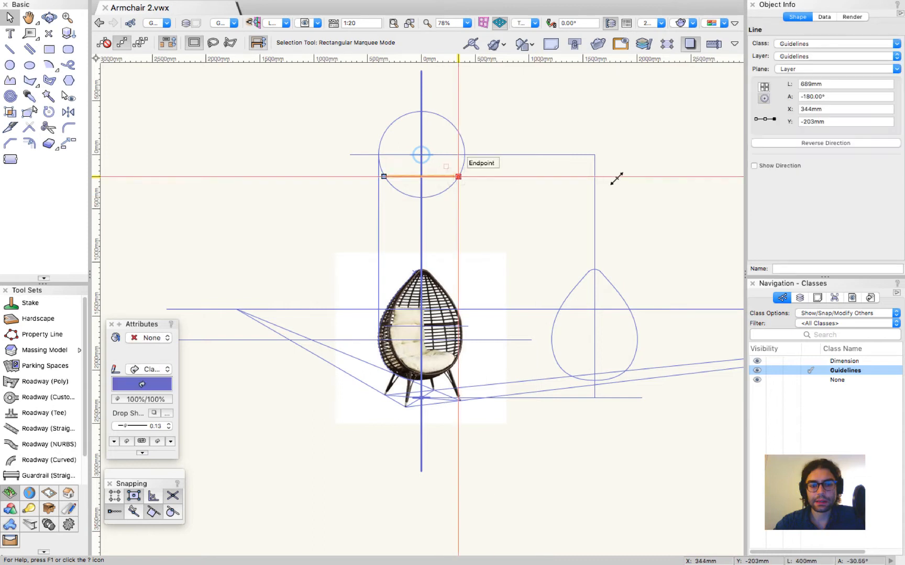
left_click_drag(616, 178, 643, 149)
left_click(644, 152)
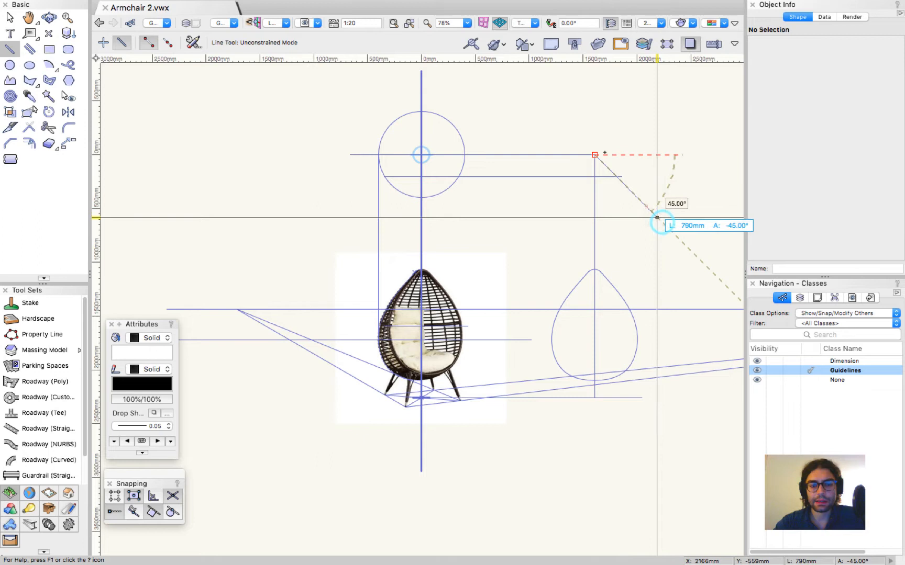
left_click(662, 222)
key("x")
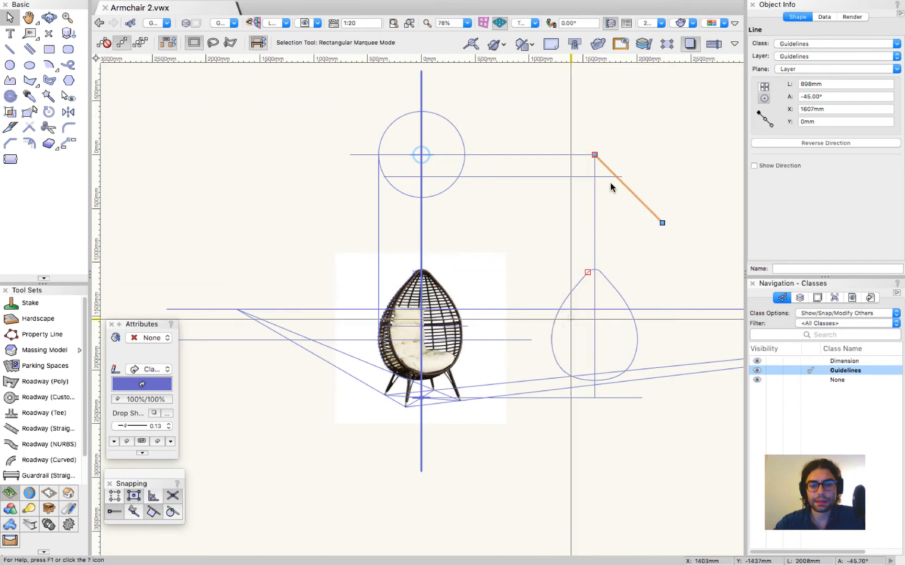
Step: Try an opposite diagonal from the guide's upper corner, with a vertical line about 1960 mm long dropped from its crossing with the chord line
key("2")
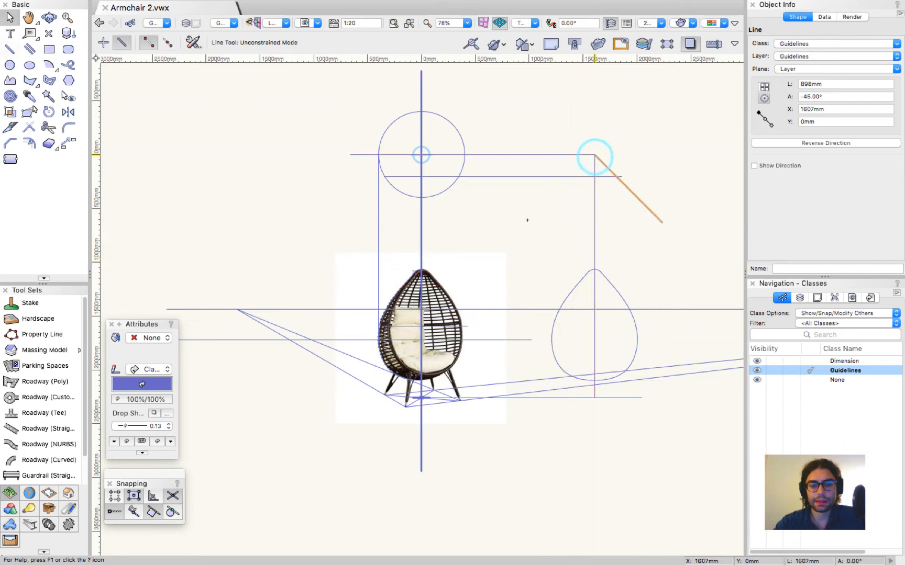
left_click(595, 155)
left_click(573, 176)
left_click(572, 388)
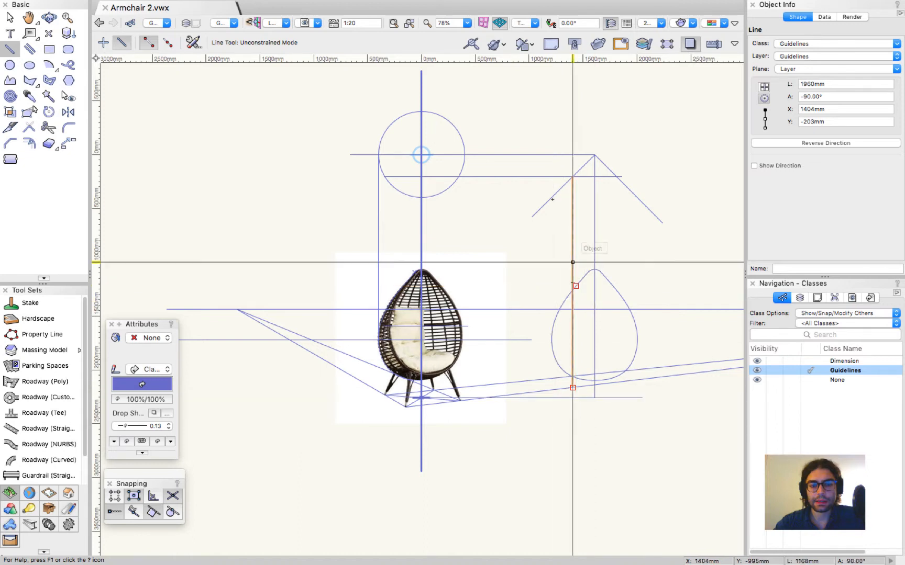
key("x")
key("Delete")
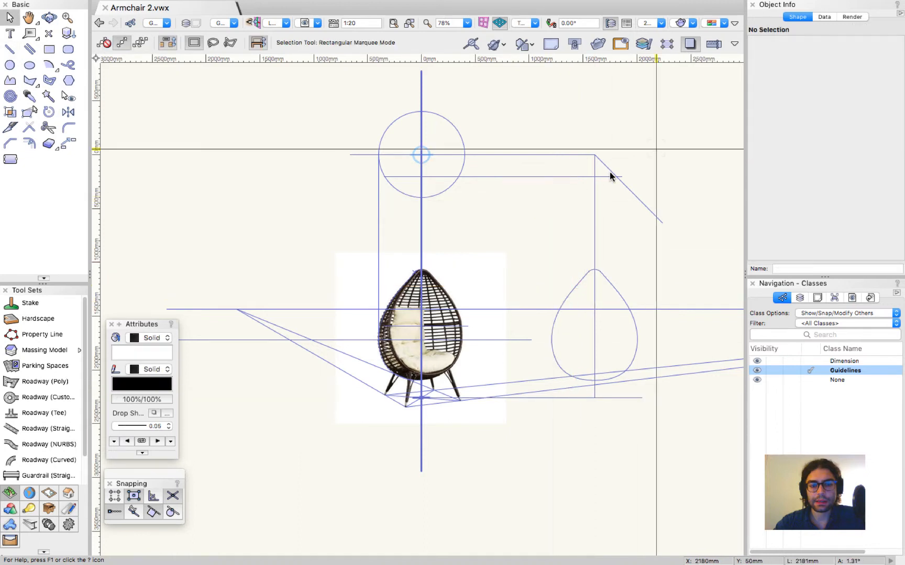
Step: Draw a vertical line about 2291 mm long downward from where the -45° diagonal crosses the extended chord line
key("2")
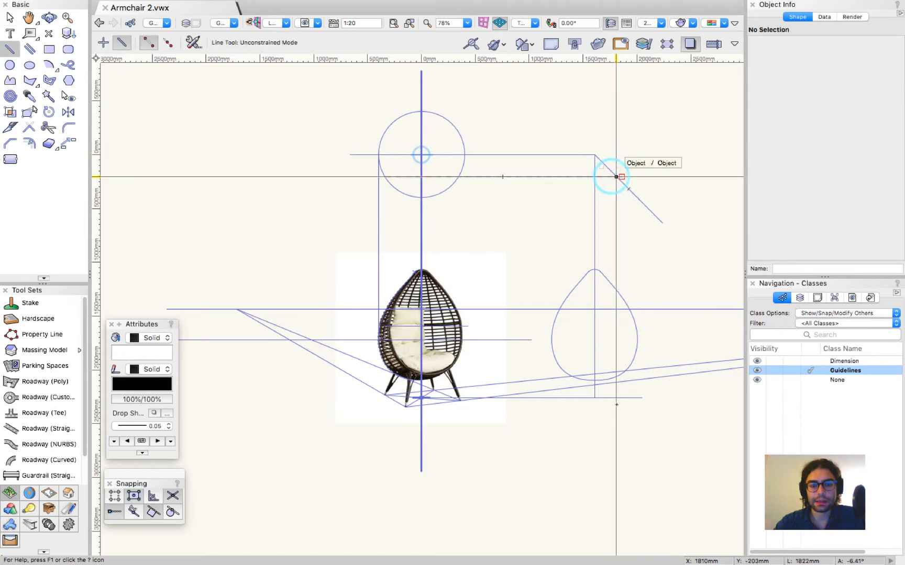
left_click(615, 177)
left_click(616, 423)
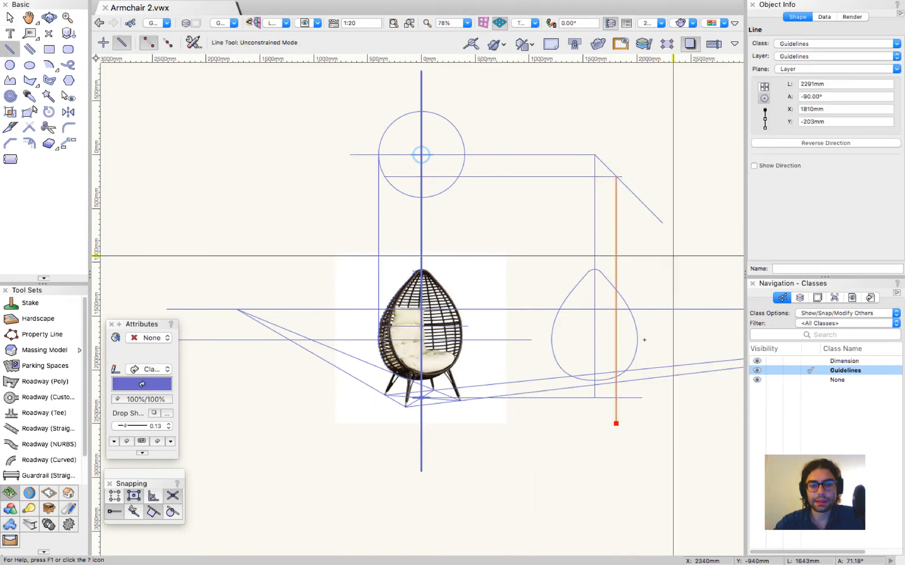
scroll(648, 355, "up", 5)
key("x")
scroll(461, 279, "down", 5)
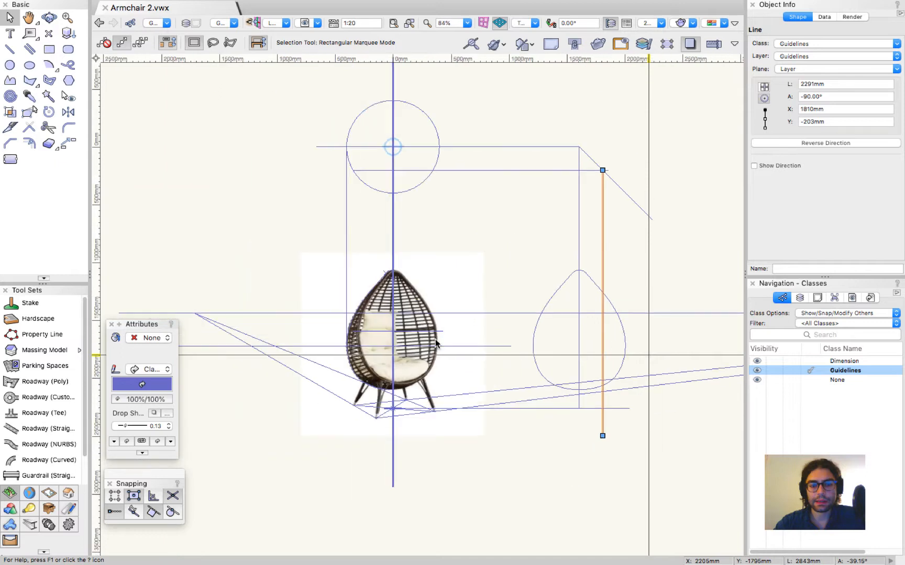
scroll(436, 335, "up", 5)
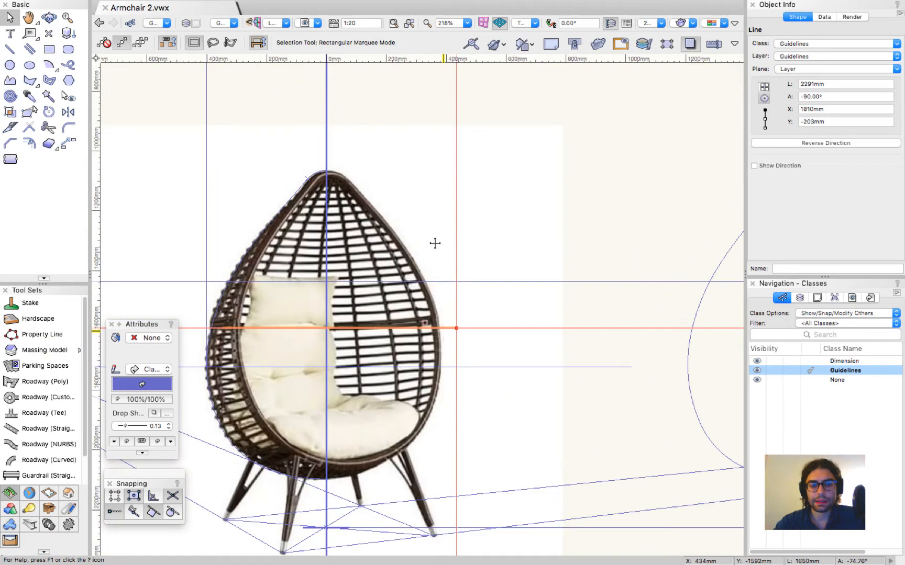
key("2")
scroll(442, 356, "down", 5)
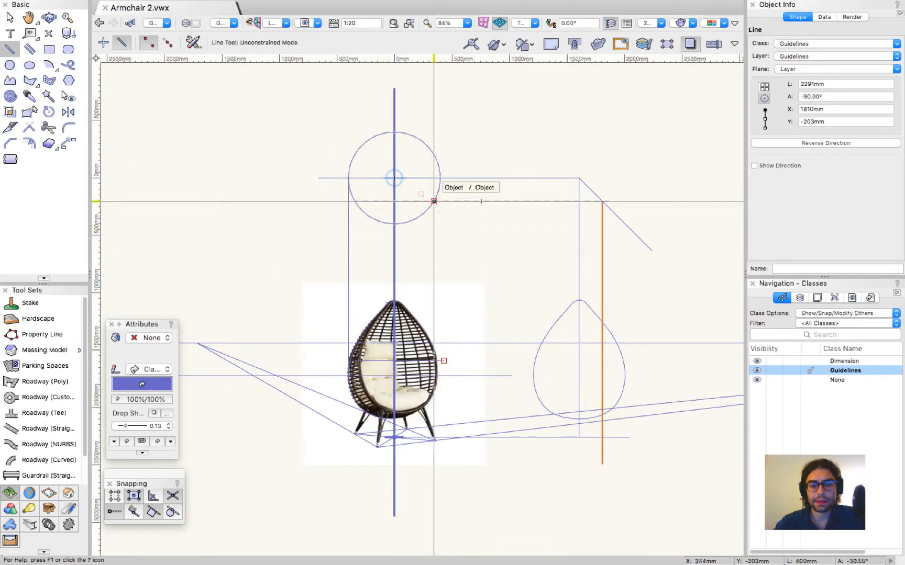
key("x")
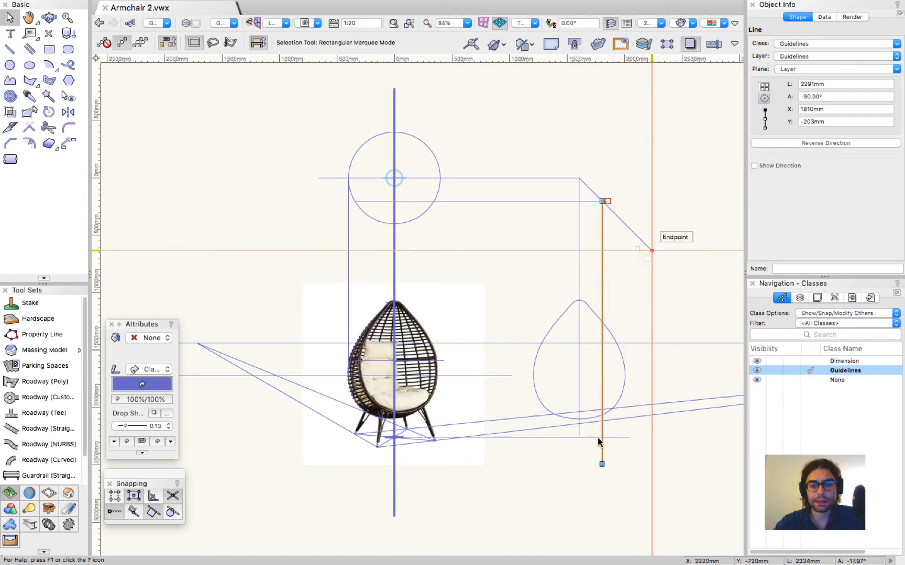
Step: Shorten the vertical line dropped from the diagonal so its lower end meets the horizontal guide at the feet
left_click(601, 464)
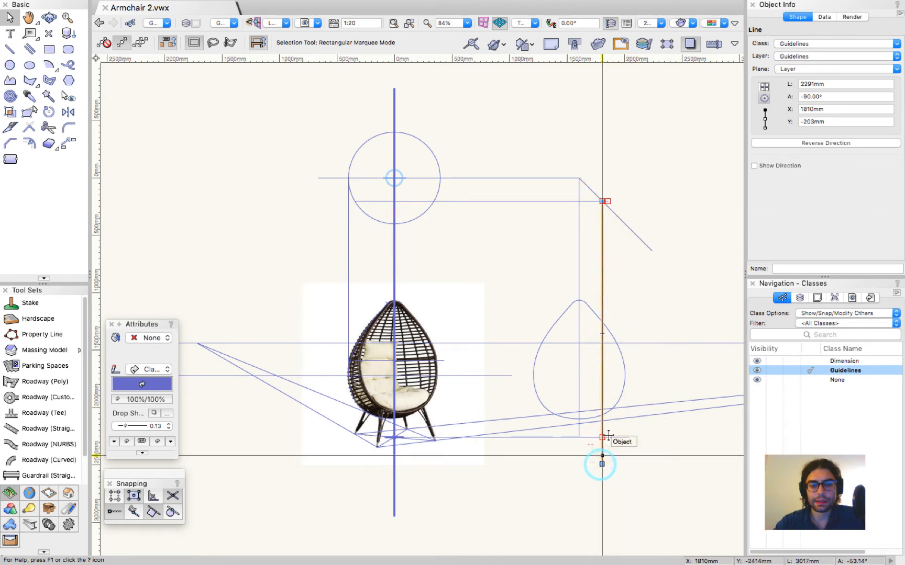
left_click_drag(603, 465, 602, 437)
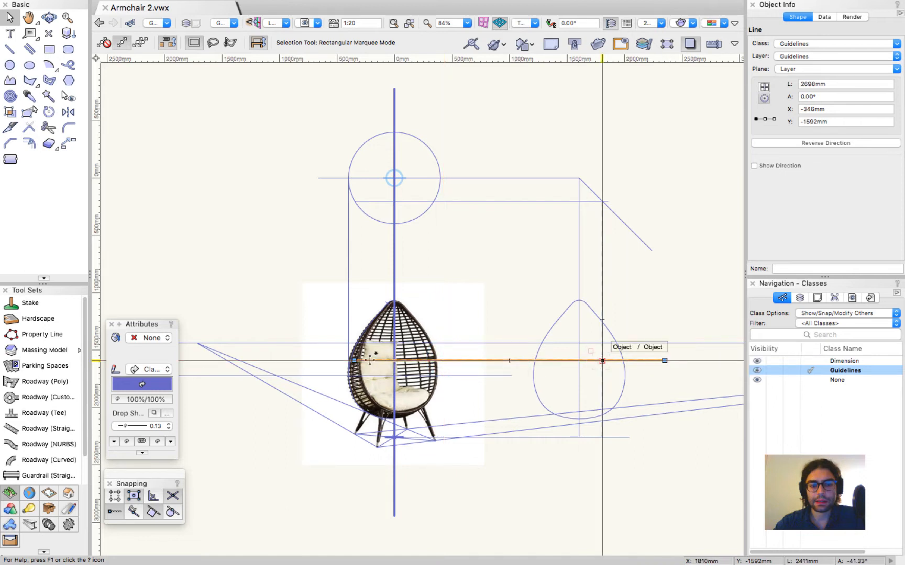
Step: Place a 2D locus inside the teardrop side outline, where the horizontal and vertical guidelines cross at X 1810 mm, Y -1592 mm
scroll(417, 360, "up", 1)
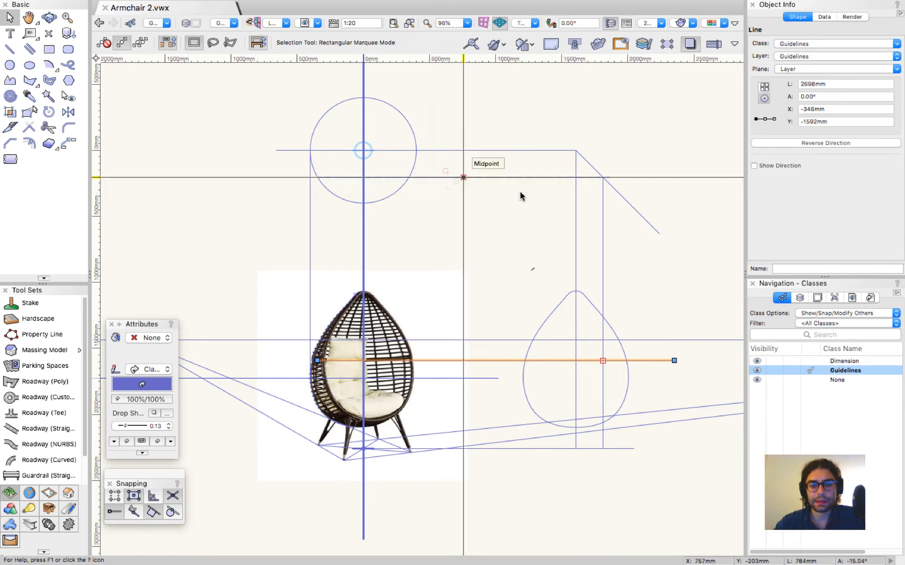
scroll(600, 373, "up", 4)
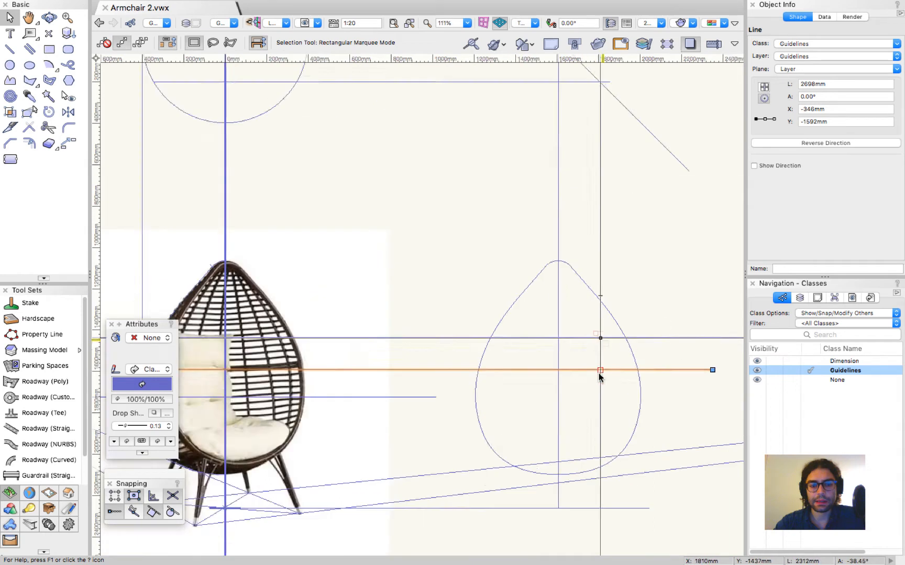
left_click(636, 278)
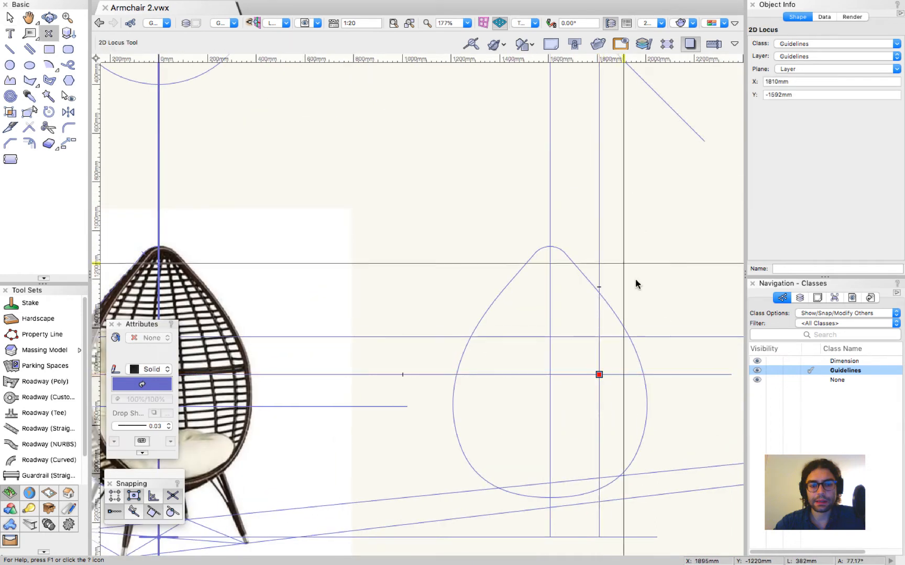
scroll(637, 284, "down", 4)
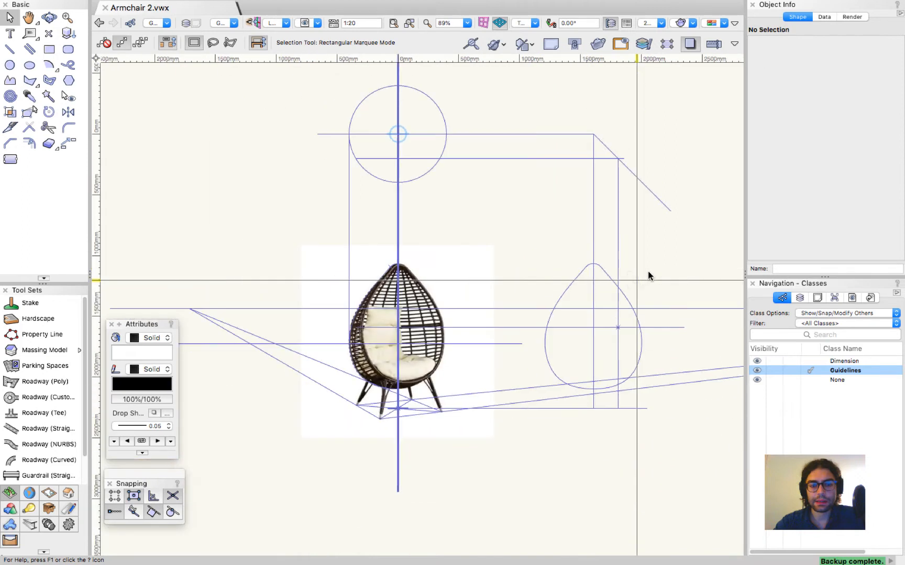
Step: Join the lower horizontal guideline from the plan circle with the projected vertical guideline at their corner on the diagonal
left_click(604, 159)
left_click(617, 180, "shift")
key("super+j")
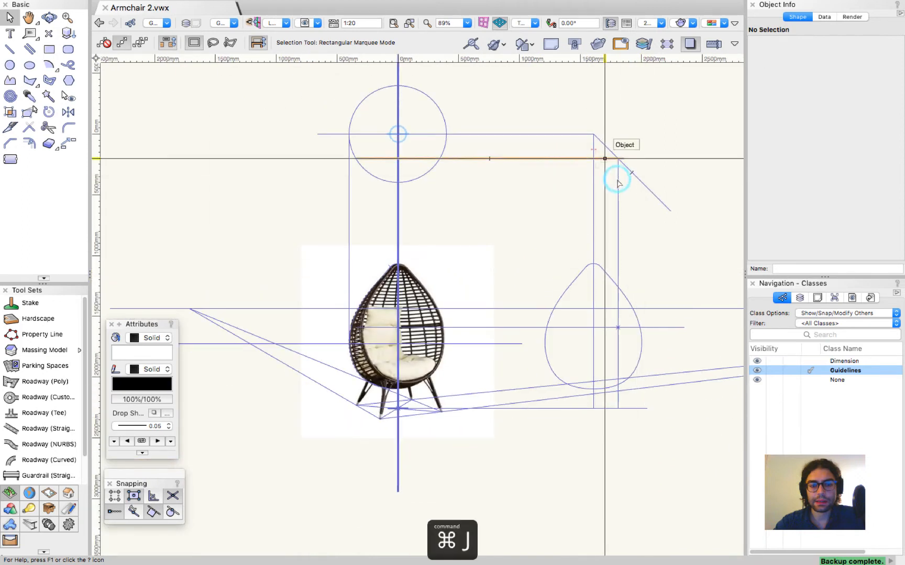
left_click(676, 241)
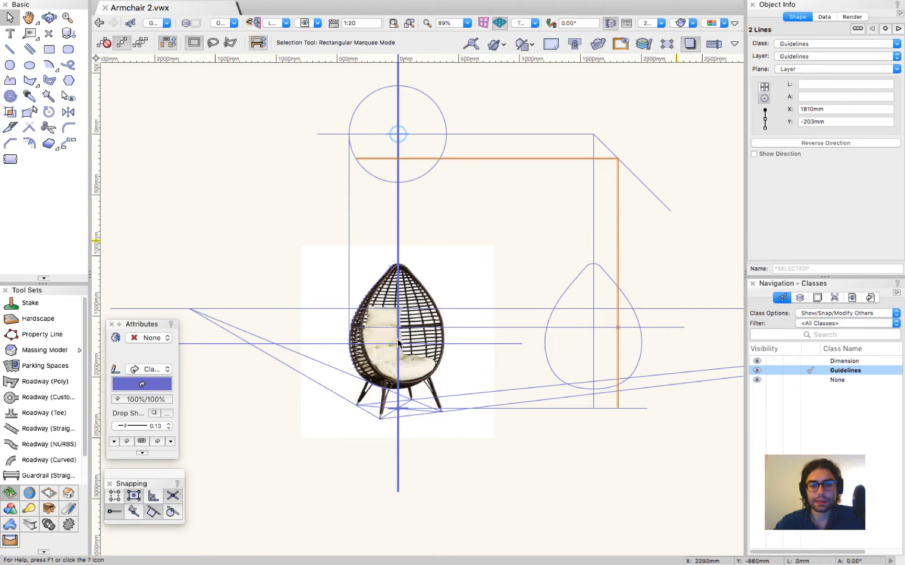
Step: Try a guideline from the teardrop outline's apex through the 2D locus, extended past the bottom of the outline
scroll(389, 333, "up", 4)
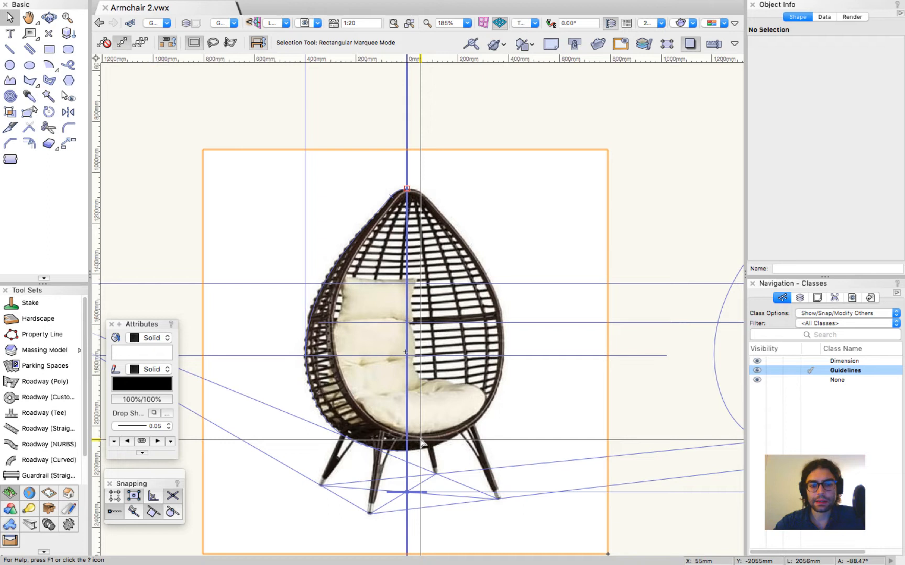
scroll(248, 180, "down", 5)
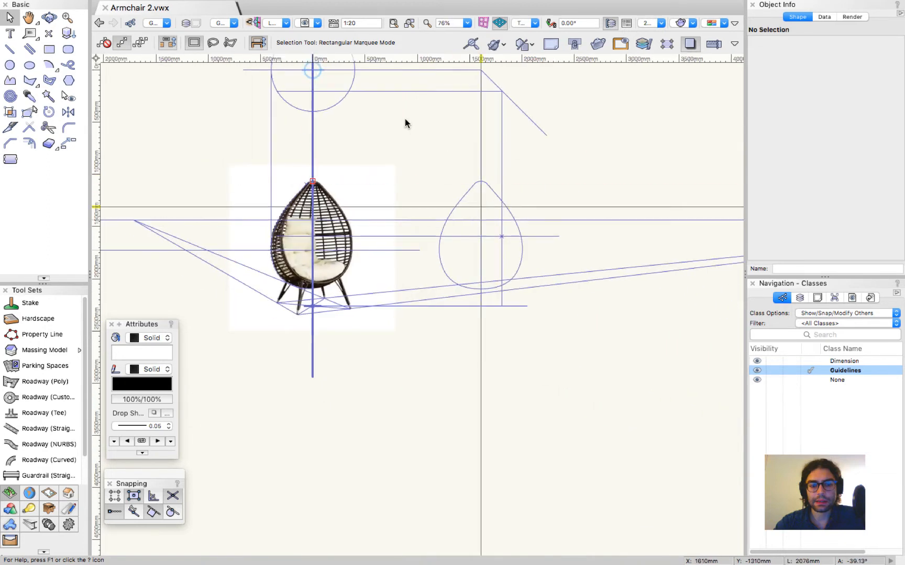
scroll(520, 212, "up", 6)
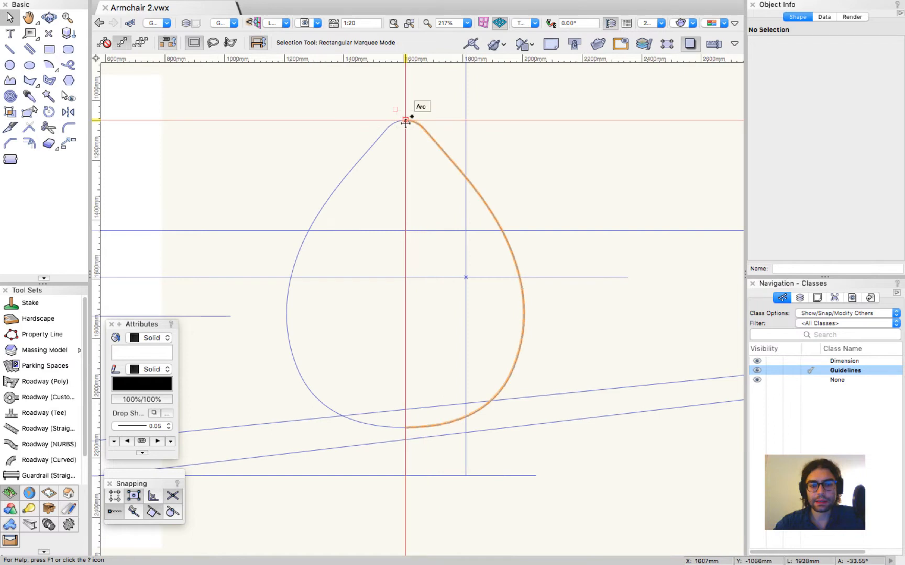
left_click(406, 120)
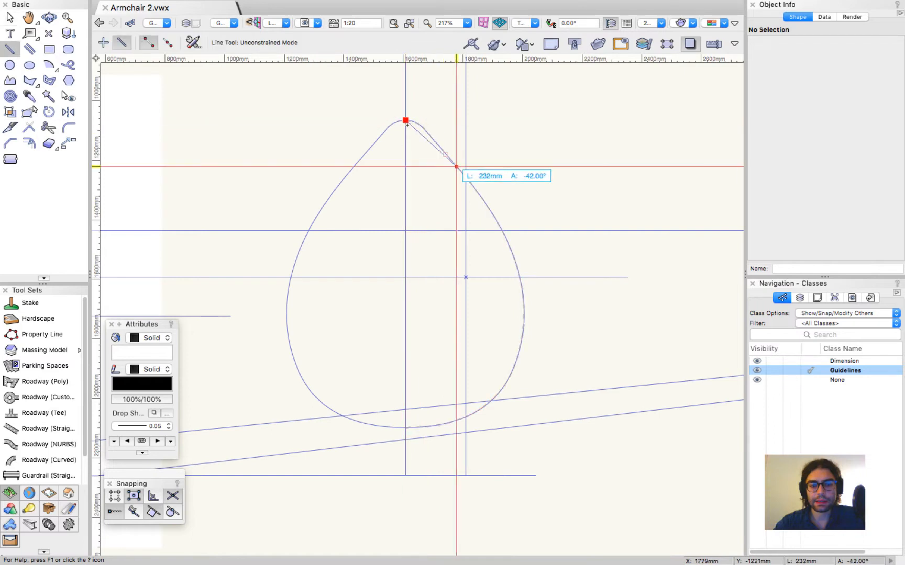
left_click(466, 277)
key("x")
left_click_drag(466, 277, 535, 457)
scroll(615, 406, "down", 6)
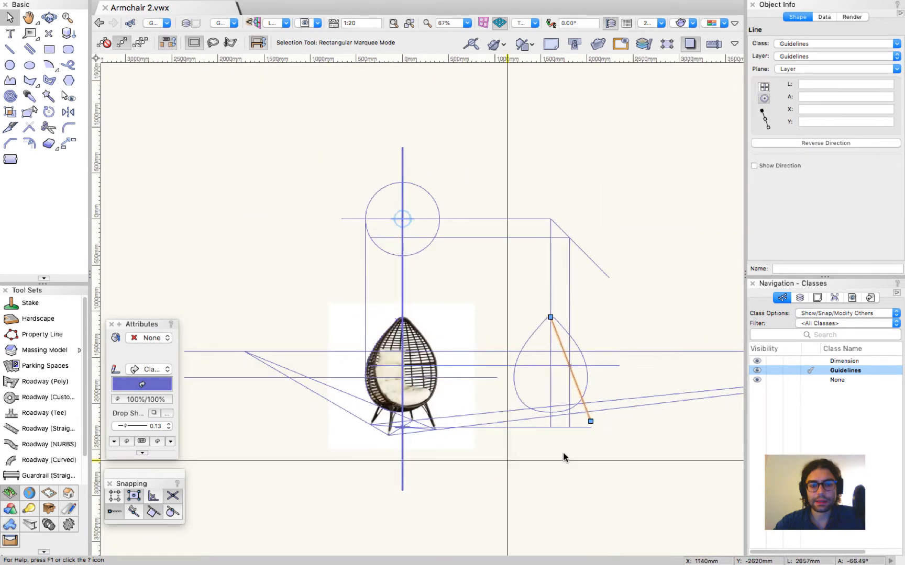
scroll(563, 457, "up", 3)
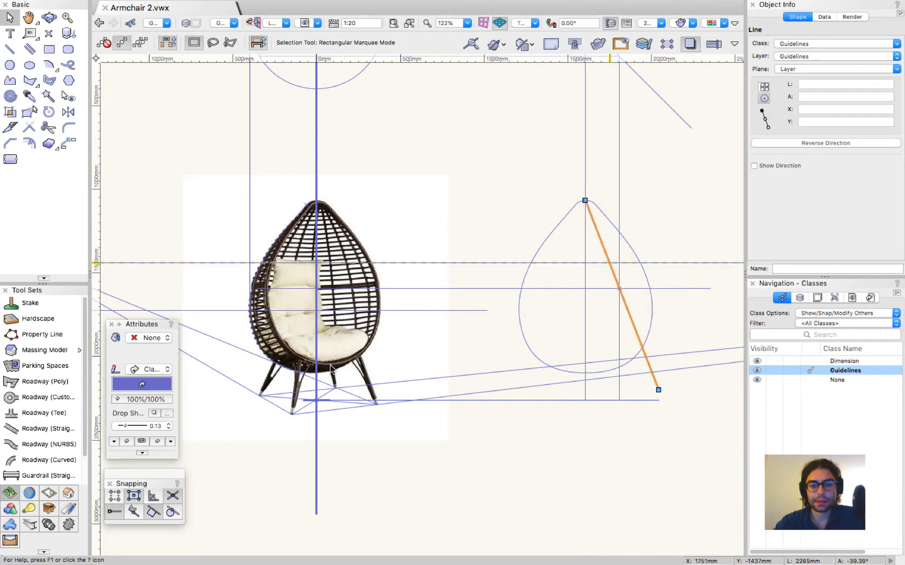
key("Delete")
Step: Duplicate the perspective guideline to the front left foot and run the copy through the base centre to the front base edge
scroll(330, 369, "up", 4)
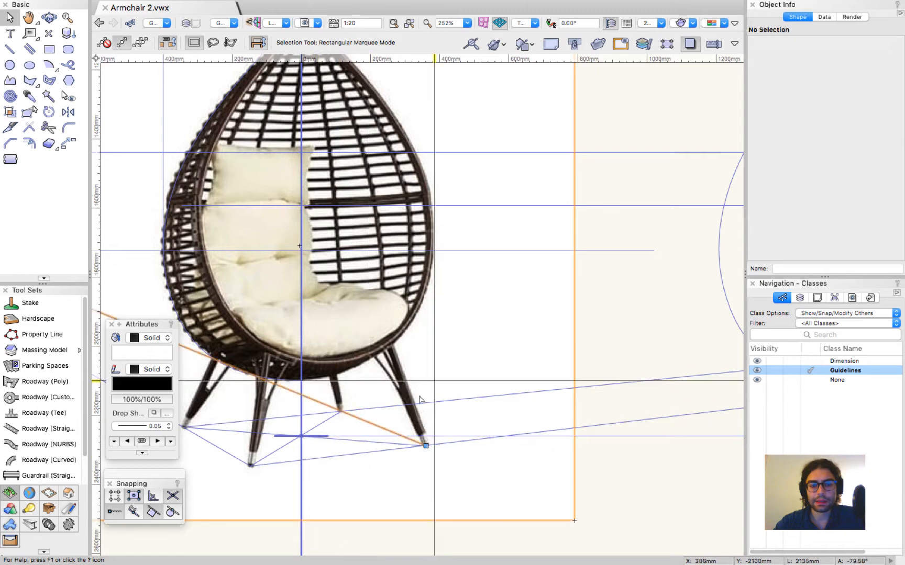
key("super+z")
scroll(309, 343, "up", 2)
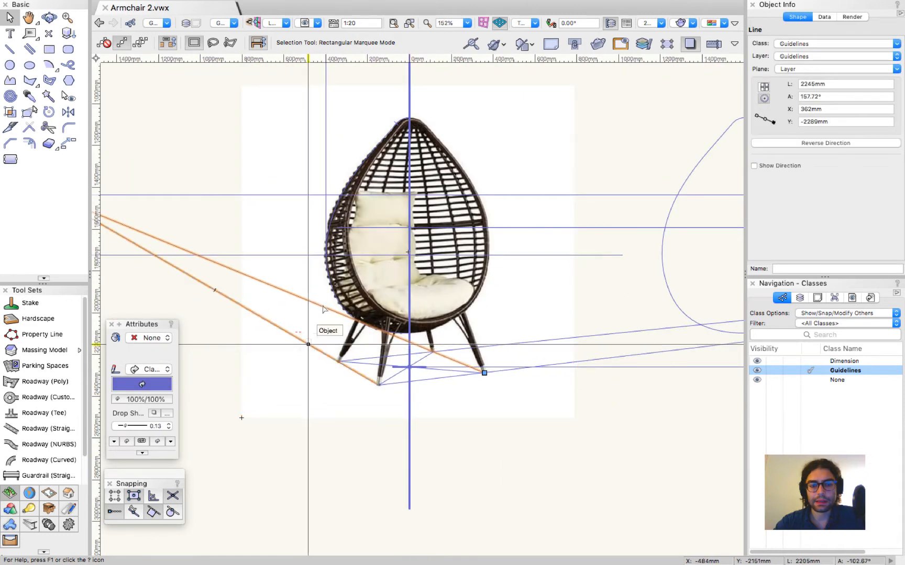
key("super+d")
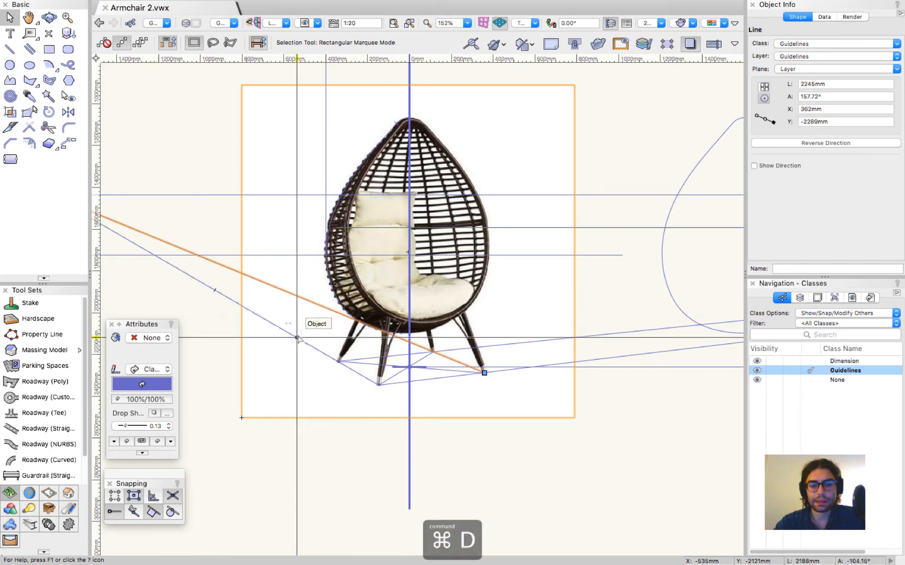
scroll(400, 394, "up", 3)
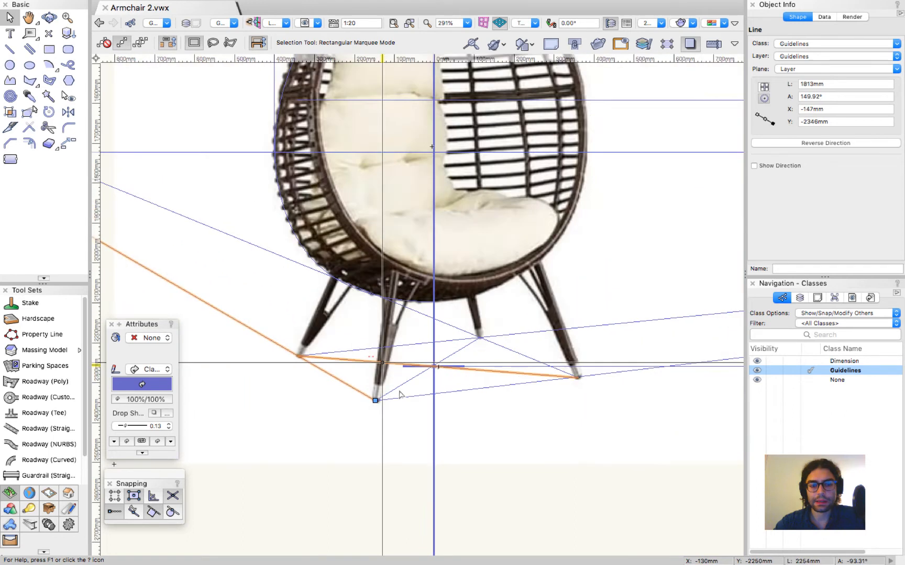
left_click_drag(375, 402, 434, 352)
scroll(430, 355, "up", 10)
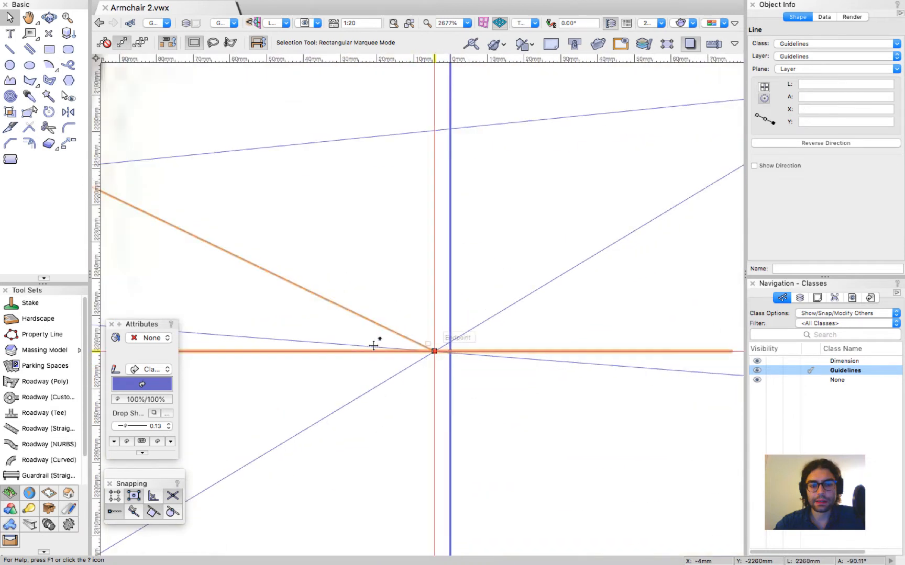
scroll(413, 259, "down", 8)
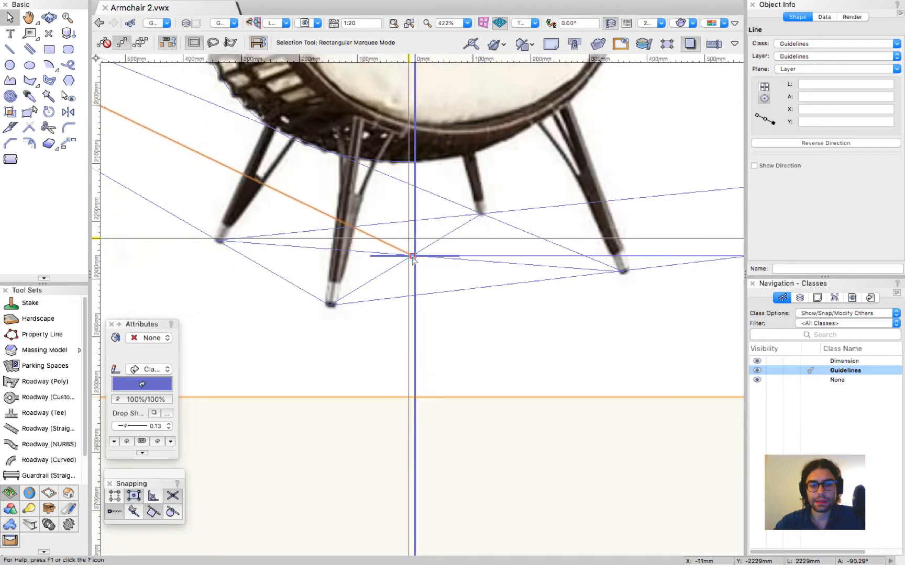
left_click_drag(476, 291, 546, 280)
scroll(473, 397, "down", 3)
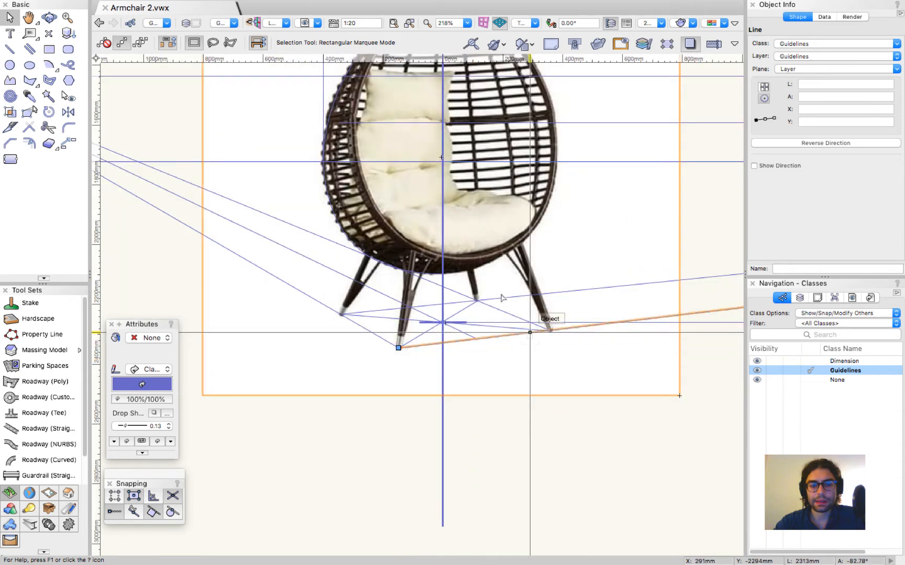
scroll(501, 298, "up", 3)
key("2")
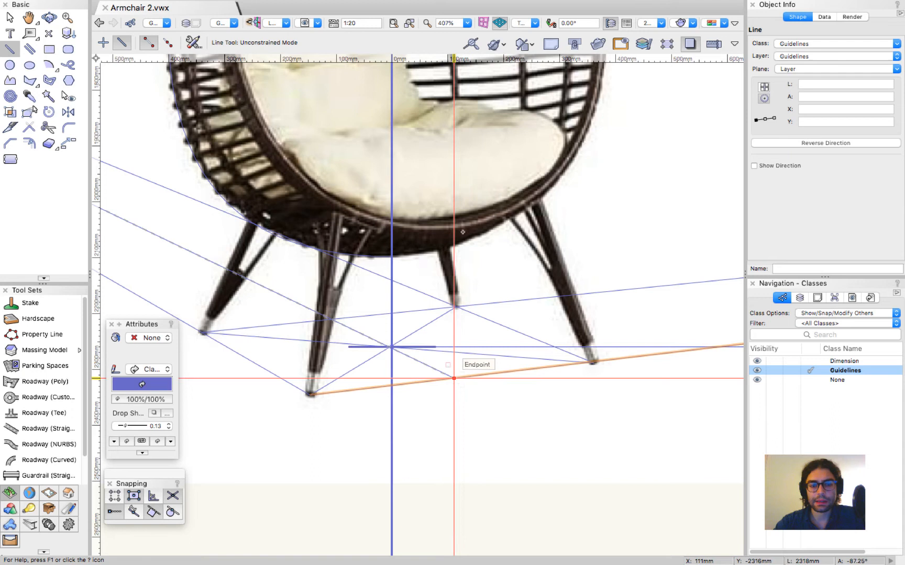
left_click(454, 378)
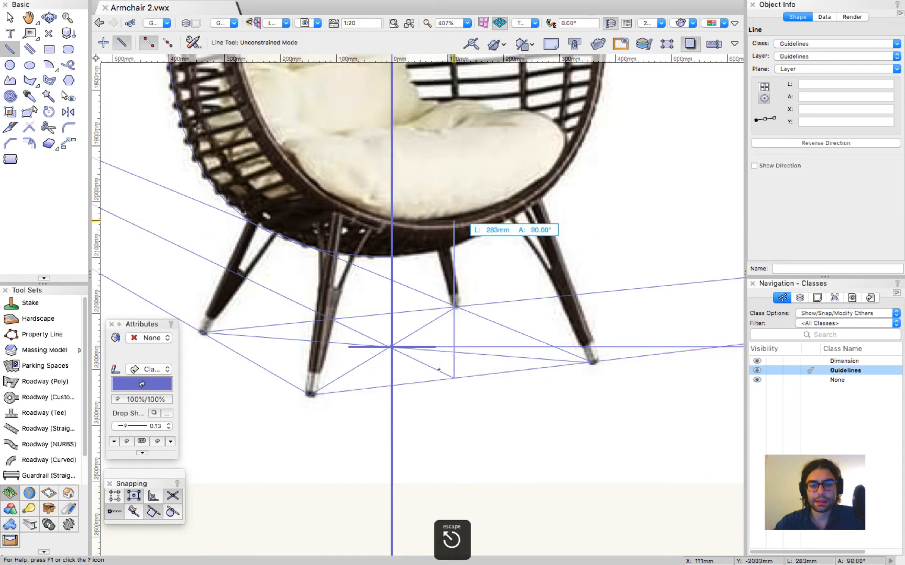
key("Escape")
key("x")
Step: Extend the central perspective guideline beyond the front base edge to a length of about 2172 mm
left_click(454, 379)
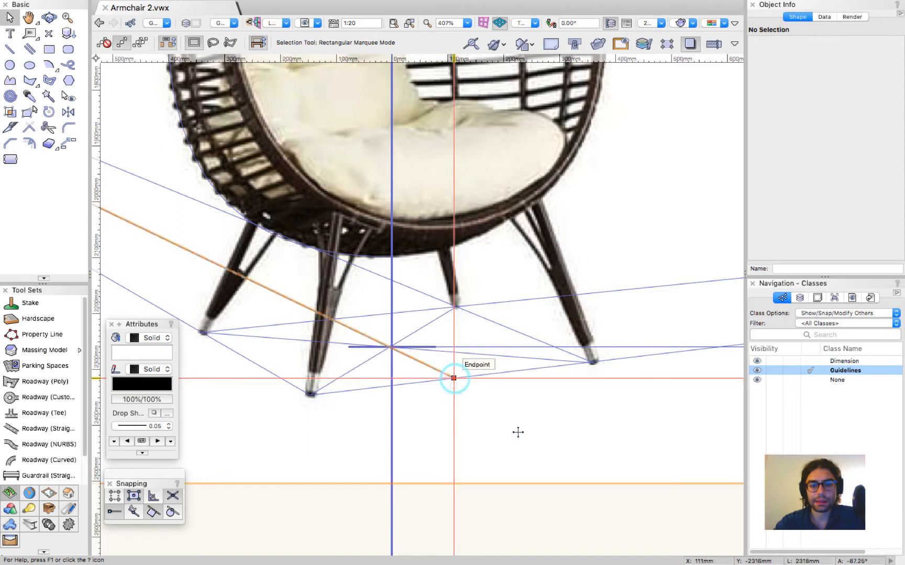
left_click_drag(453, 378, 523, 411)
scroll(535, 460, "down", 6)
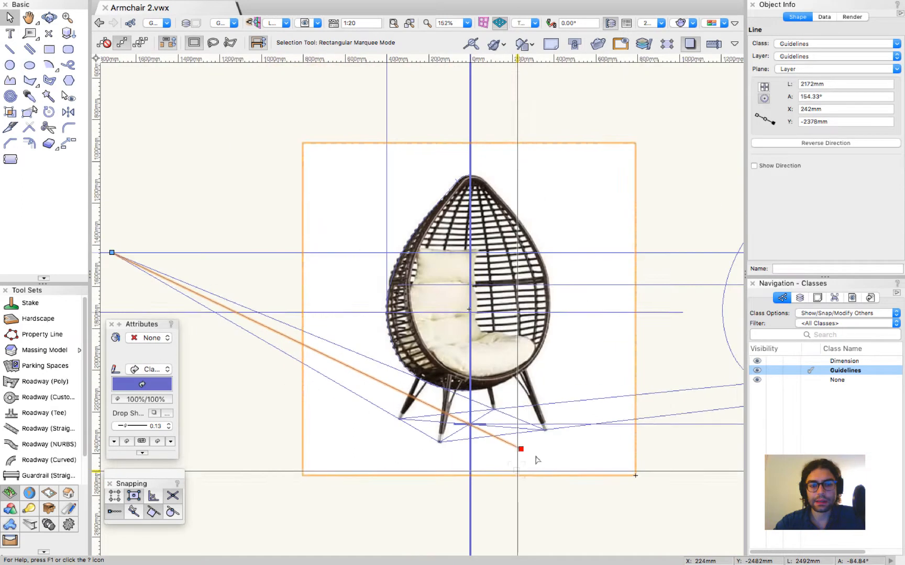
Step: Draw an inclined guideline about 975 mm long from the apex of the chair's front rim to the rim's lowest point
scroll(529, 466, "up", 1)
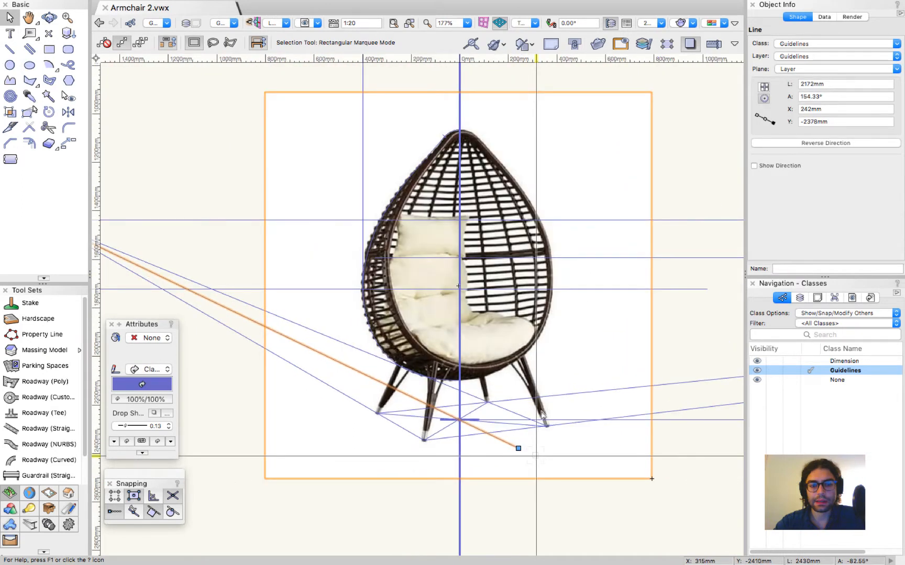
key("2")
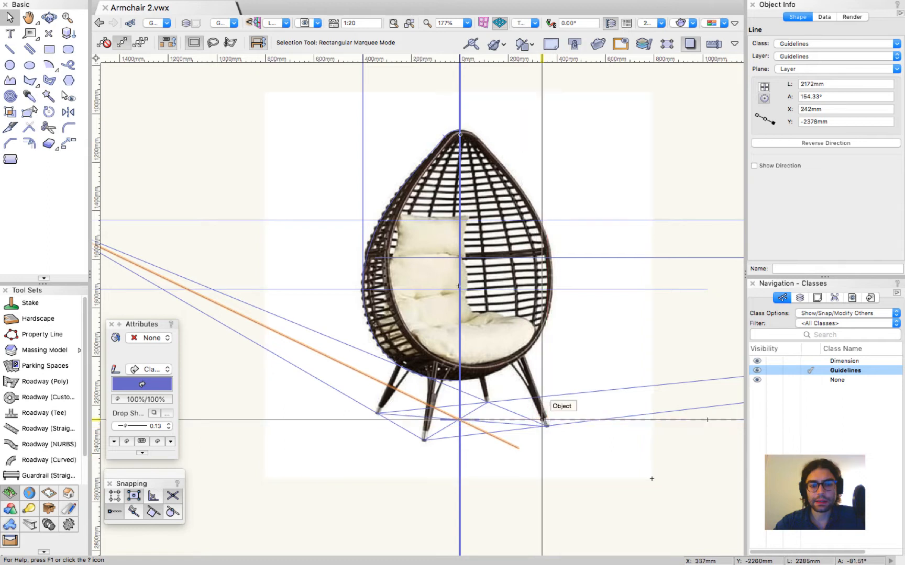
scroll(468, 106, "up", 14)
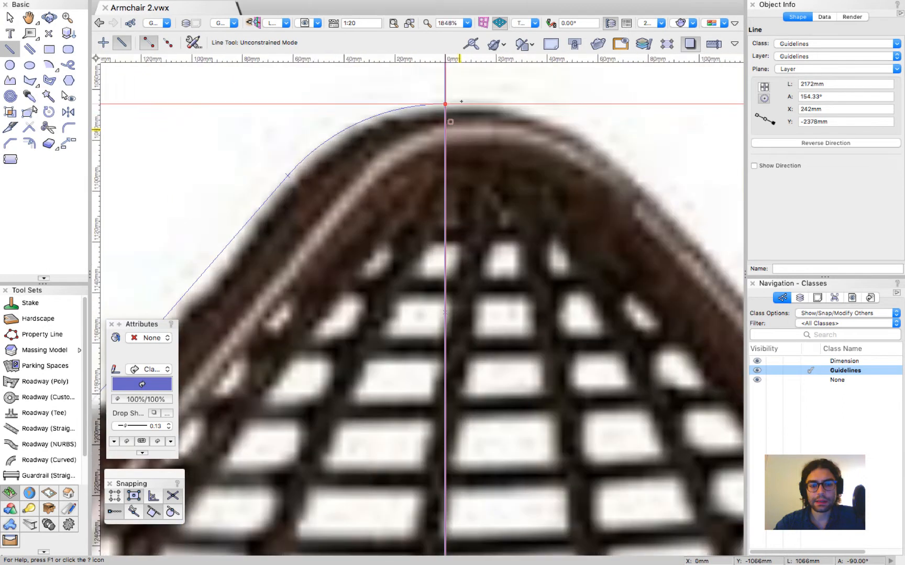
left_click(475, 123)
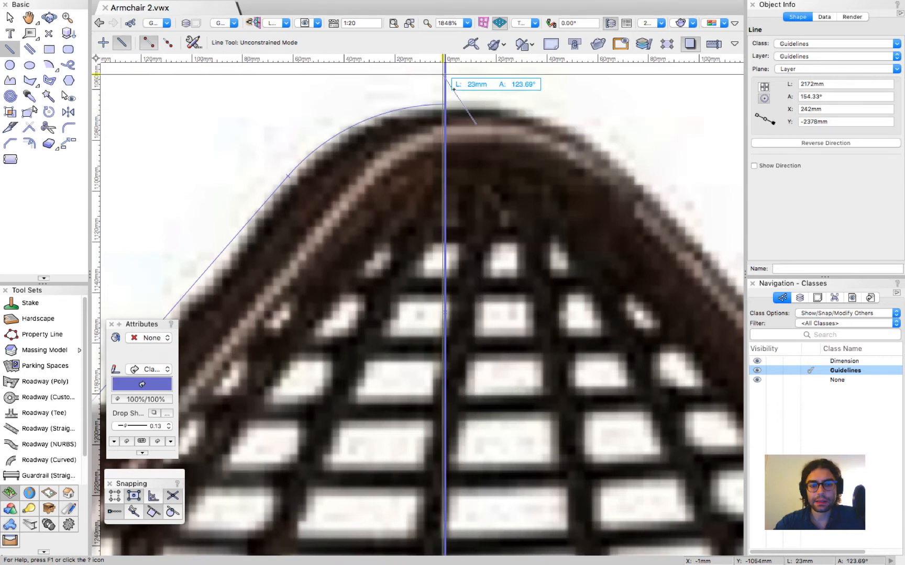
scroll(442, 76, "down", 10)
left_click(444, 79)
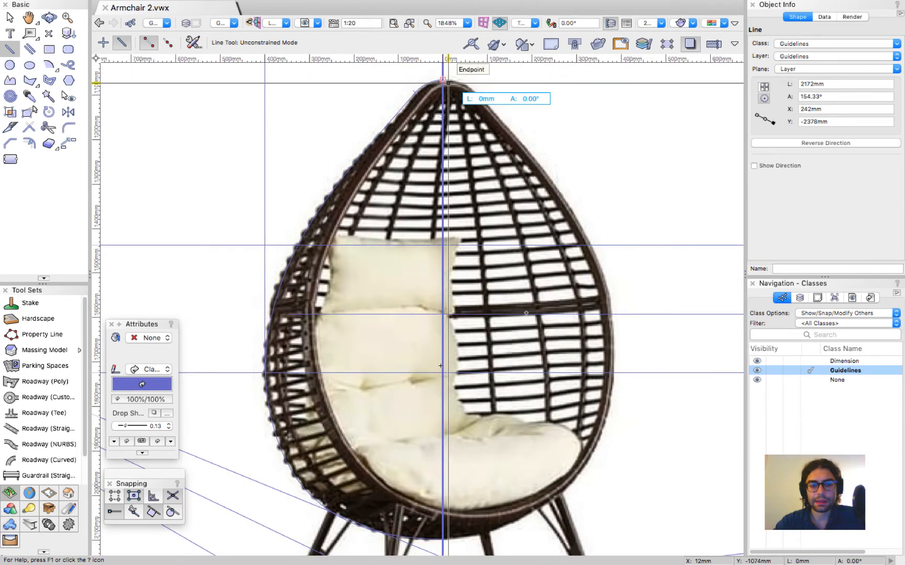
scroll(487, 293, "down", 5)
scroll(524, 478, "up", 8)
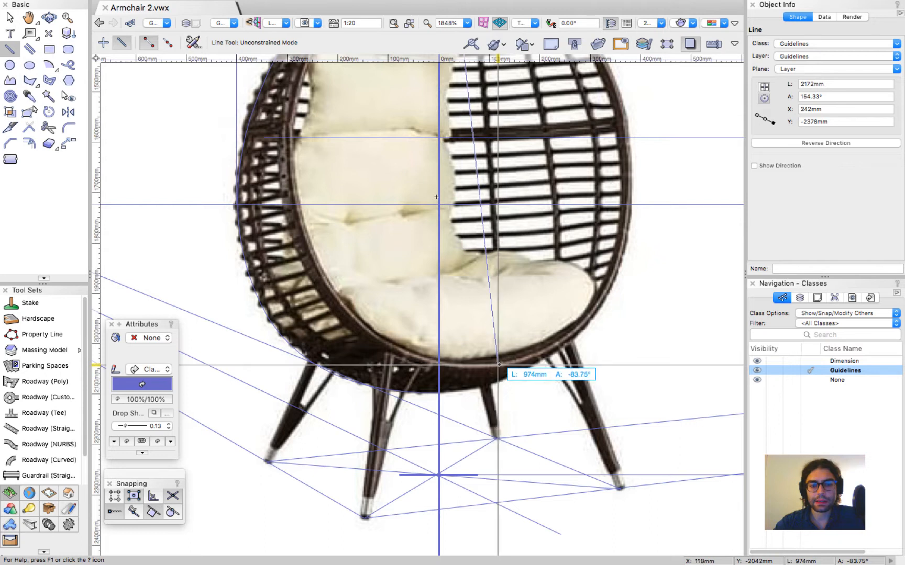
left_click(499, 364)
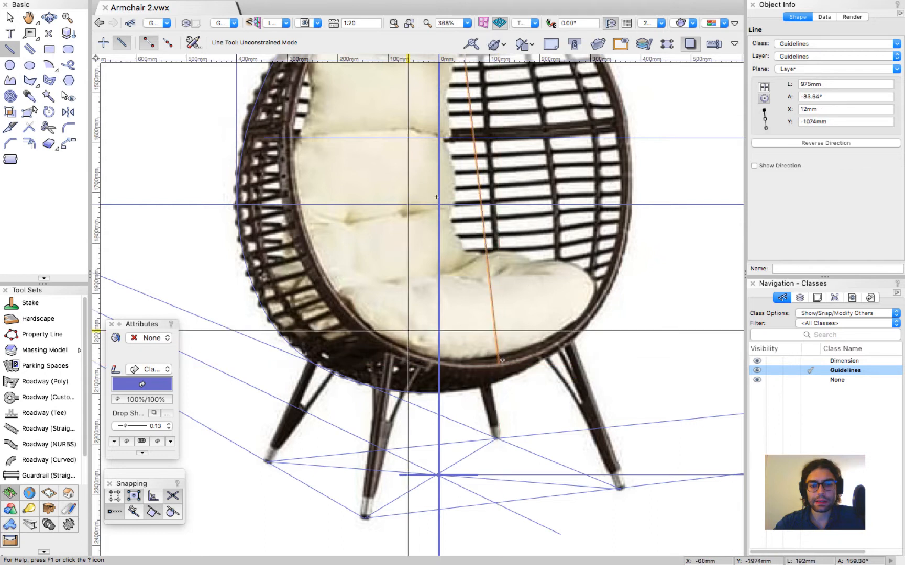
key("x")
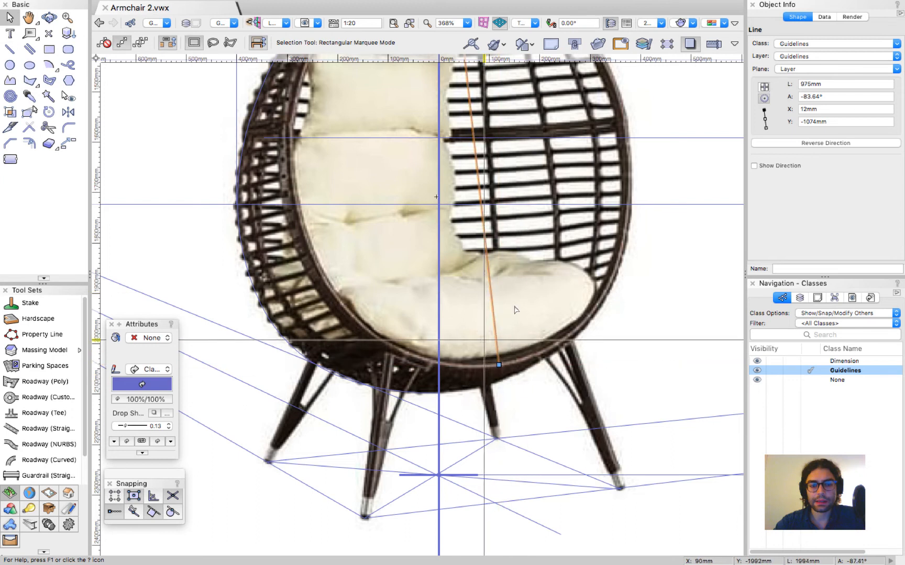
Step: Extend the inclined rim guideline downward to meet the central perspective guideline on the floor, and deselect it
scroll(538, 239, "down", 2)
left_click_drag(513, 318, 524, 411)
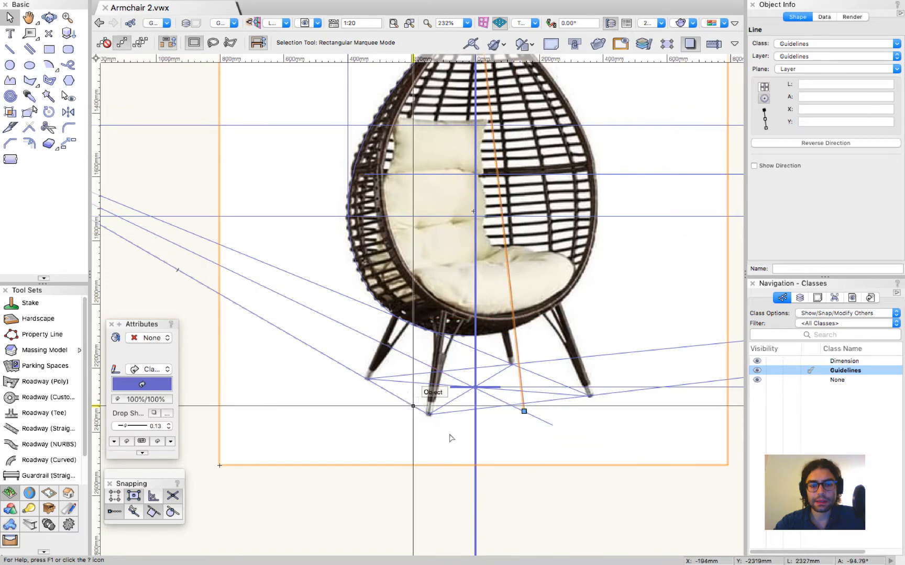
scroll(414, 427, "down", 2)
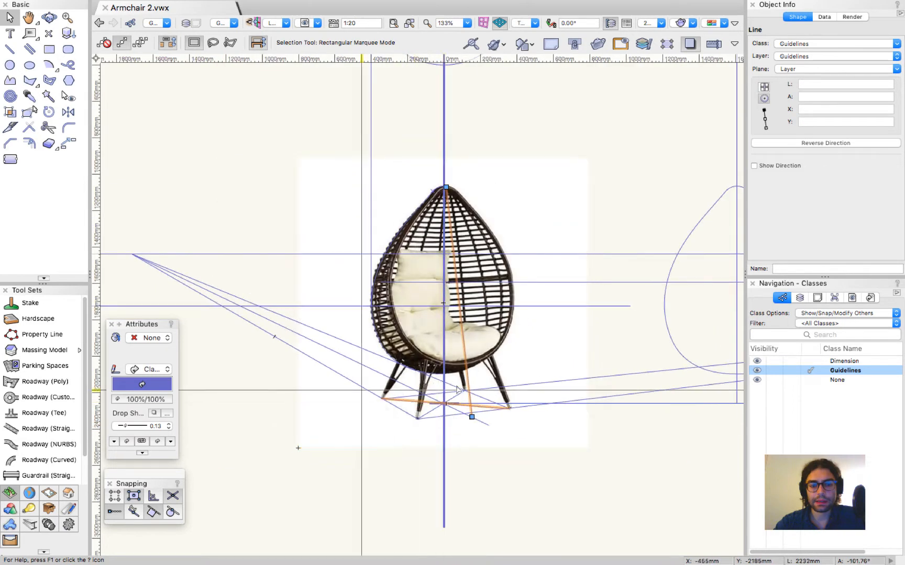
scroll(458, 390, "down", 2)
scroll(572, 245, "up", 1)
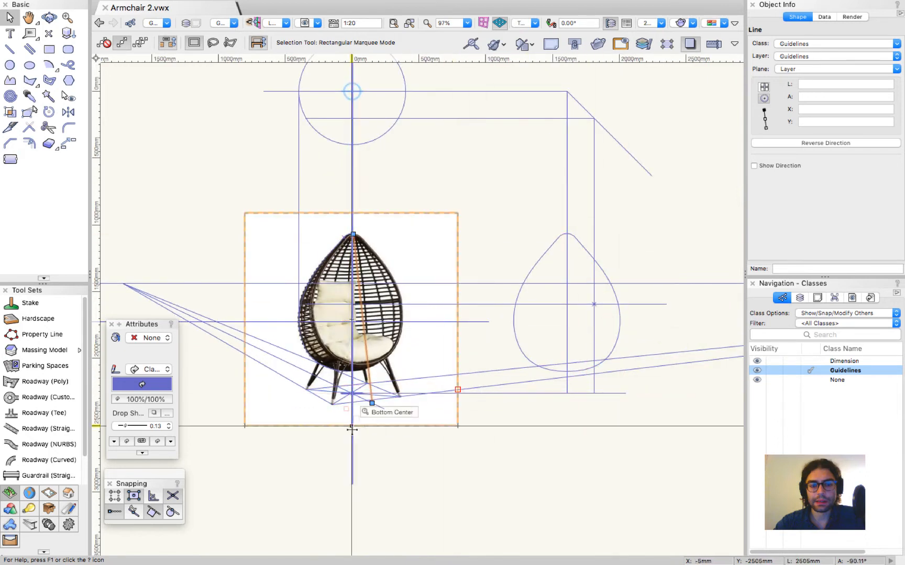
scroll(513, 405, "up", 2)
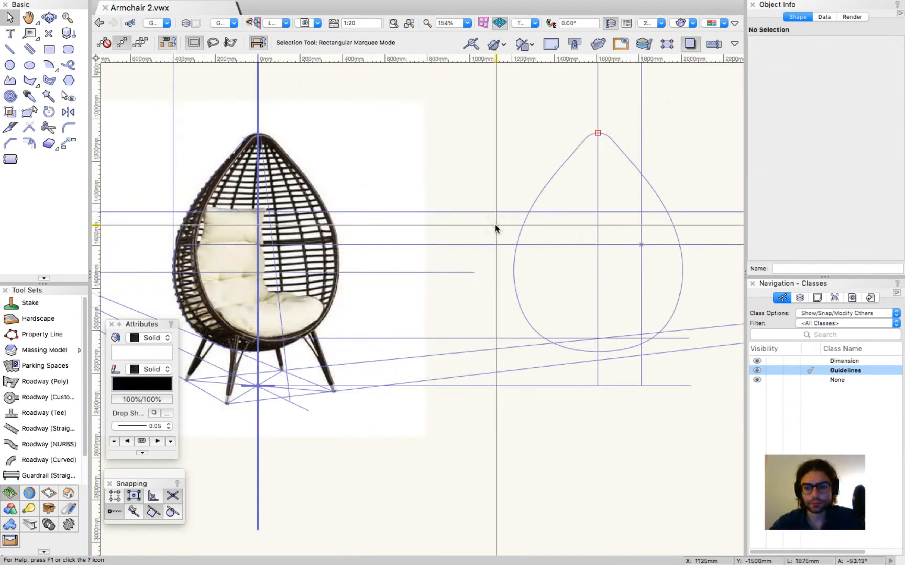
Step: Delete the vertical guideline running down through the front half of the side profile together with the locus point on it
scroll(421, 330, "down", 2)
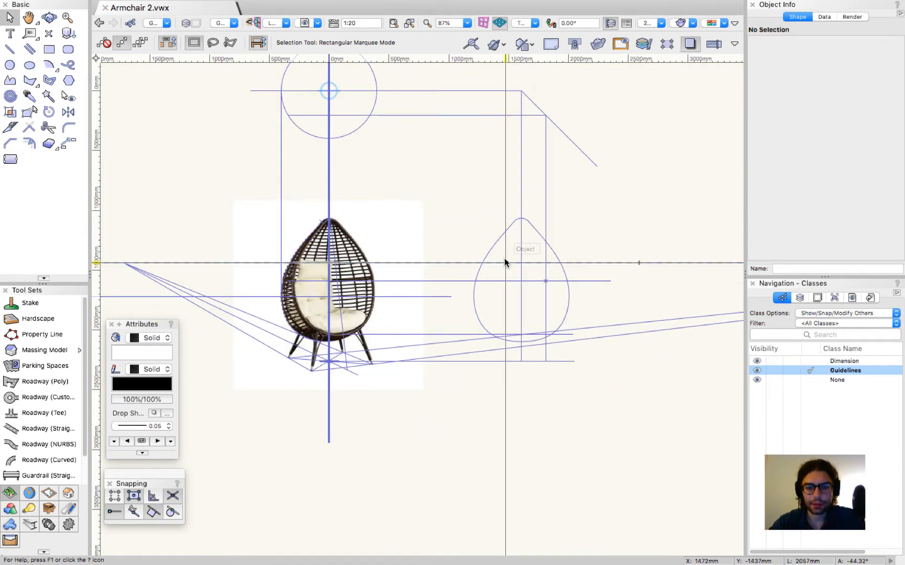
left_click(404, 116)
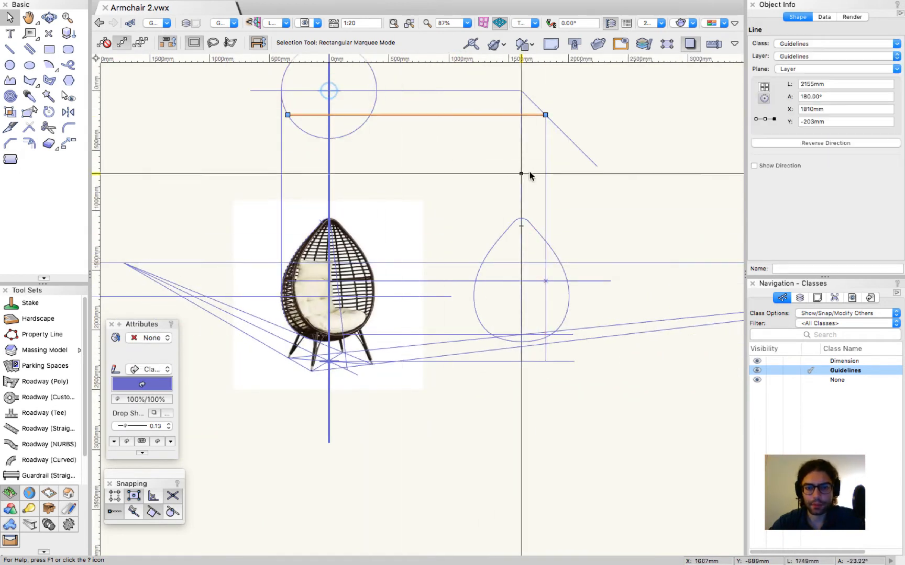
left_click(545, 178)
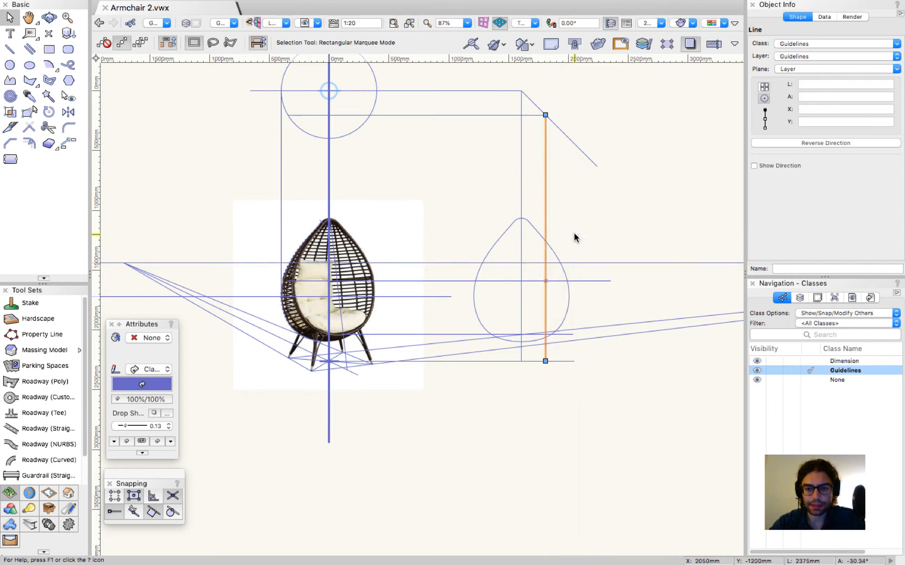
left_click_drag(531, 291, 531, 292, "shift")
key("Delete")
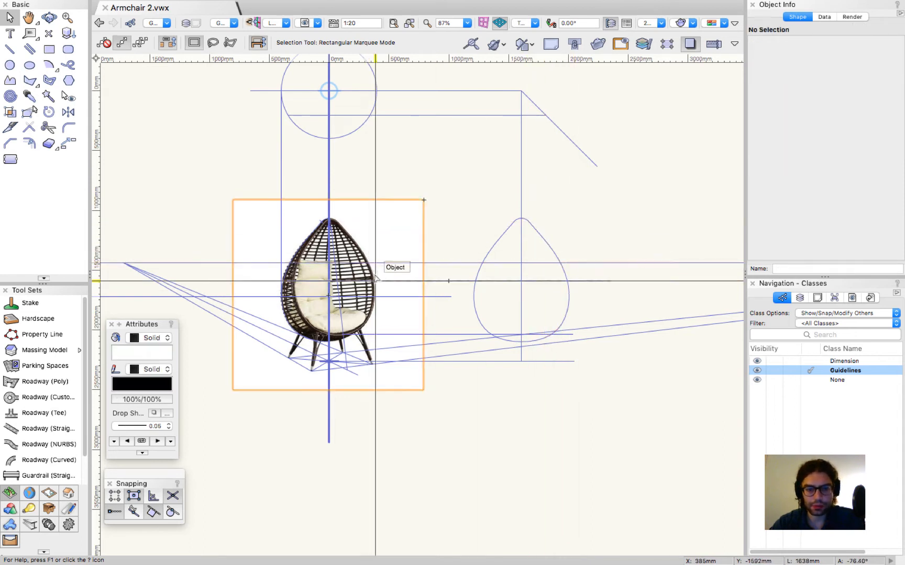
Step: Adjust the lower end of the inclined rim guideline along the central perspective guideline, giving a length of about 1276 mm at -83.21°
scroll(375, 280, "up", 2)
scroll(375, 293, "up", 5)
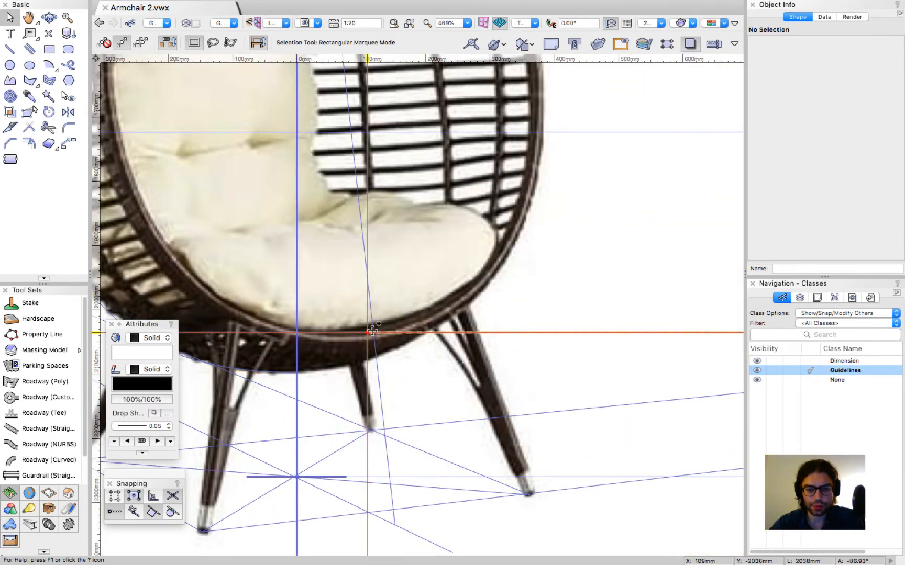
scroll(371, 336, "up", 4)
scroll(390, 355, "down", 8)
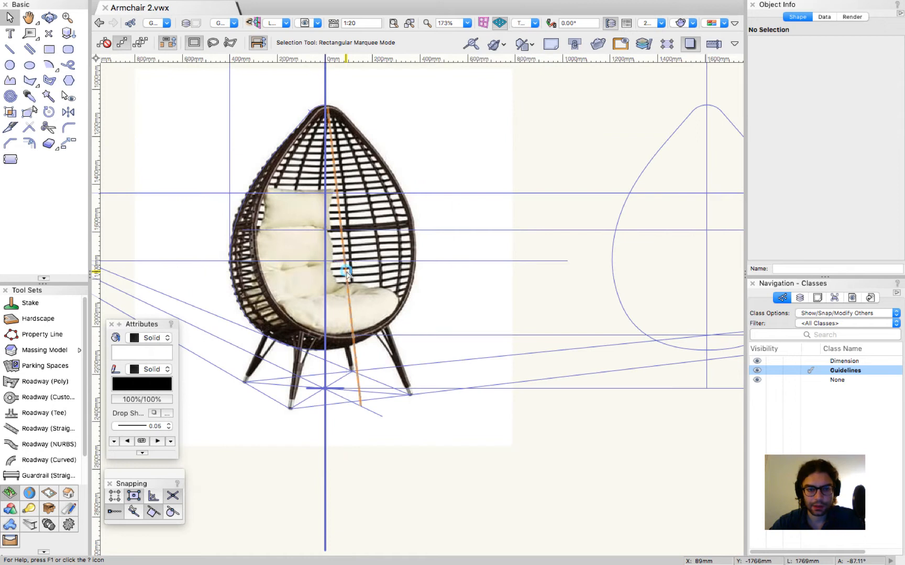
left_click(346, 275)
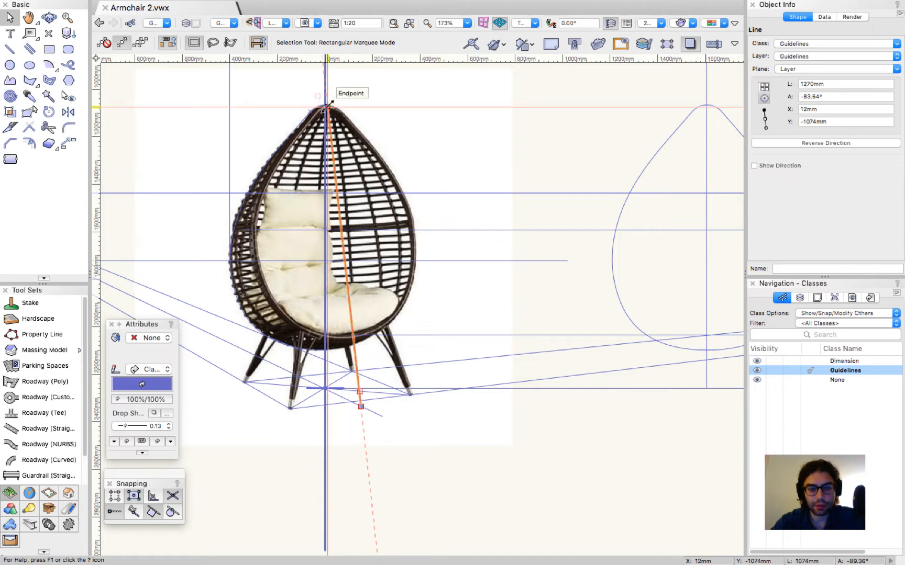
scroll(327, 107, "up", 8)
scroll(323, 107, "down", 10)
scroll(374, 385, "up", 6)
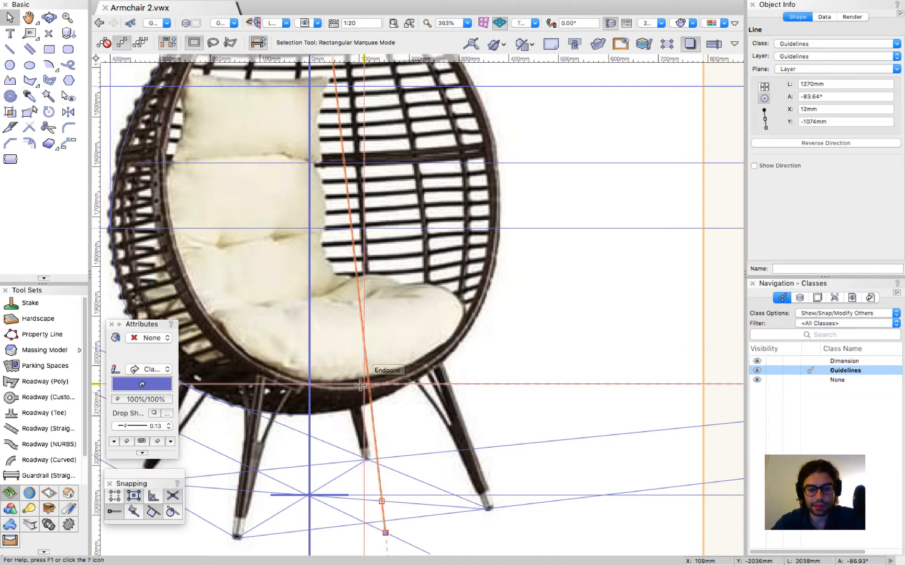
scroll(394, 361, "down", 6)
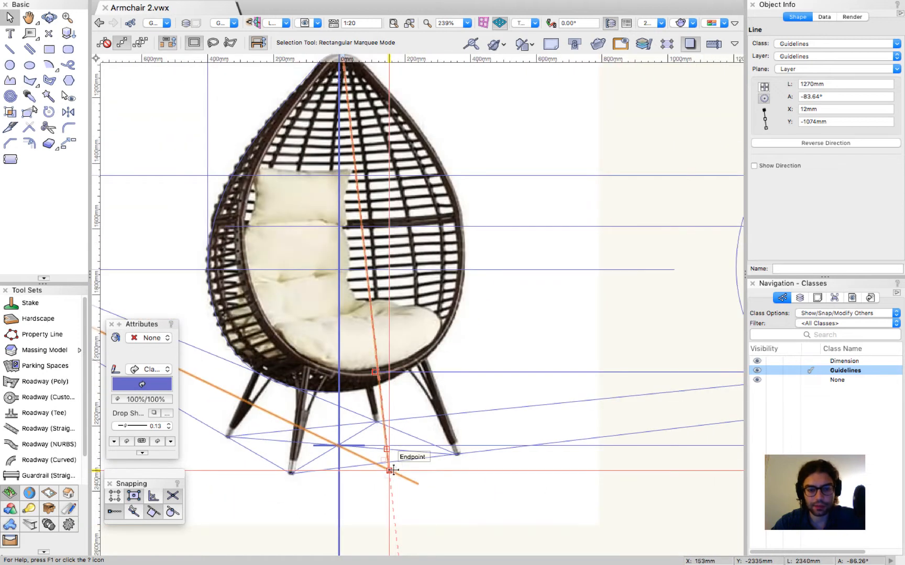
scroll(385, 461, "up", 8)
scroll(385, 470, "up", 5)
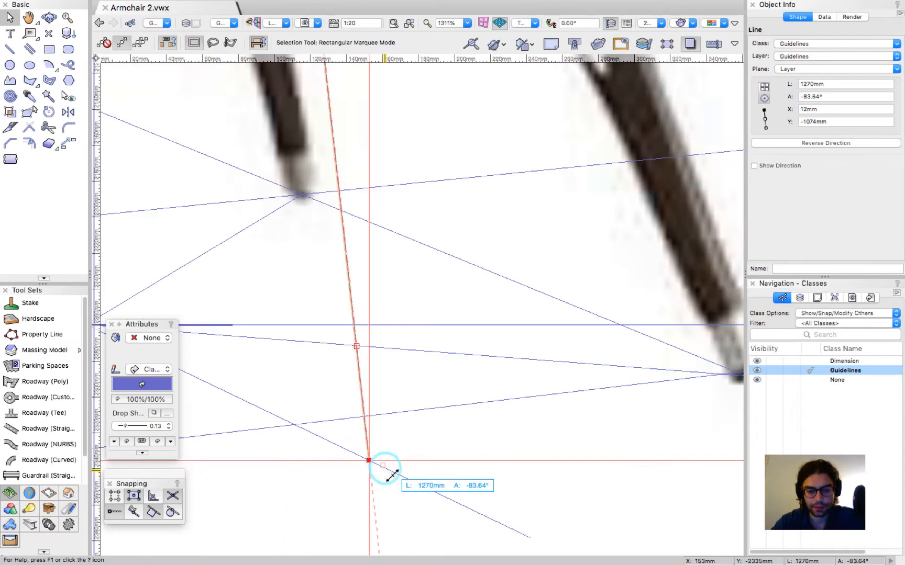
left_click(385, 471)
scroll(417, 493, "down", 5)
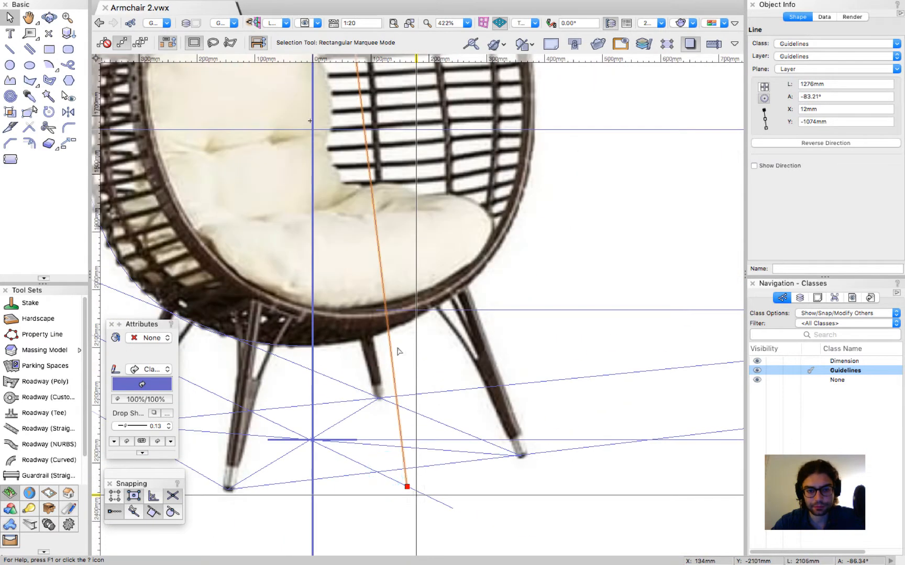
Step: Shift the start of the horizontal guideline at the rim's lowest point onto the inclined rim guideline, leaving it about 1910 mm long
scroll(397, 348, "up", 3)
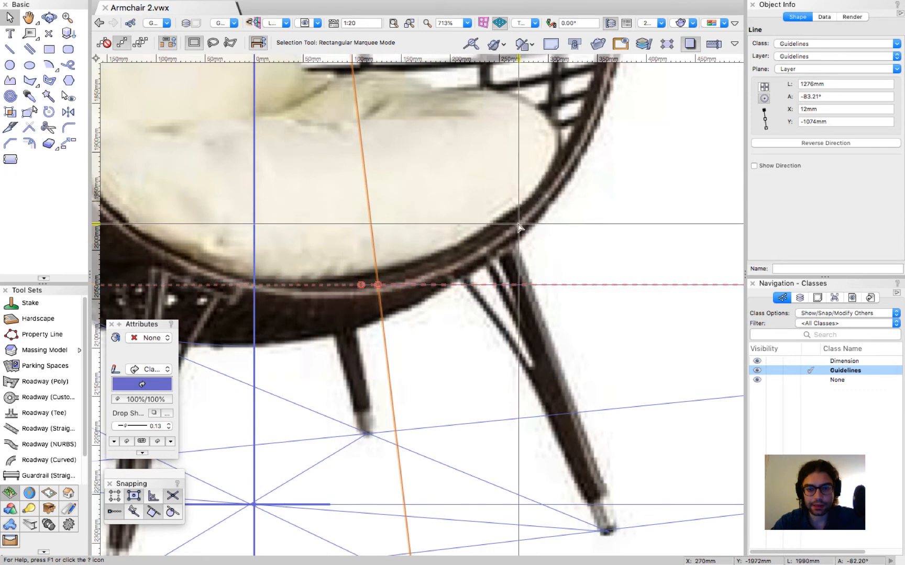
scroll(367, 293, "up", 4)
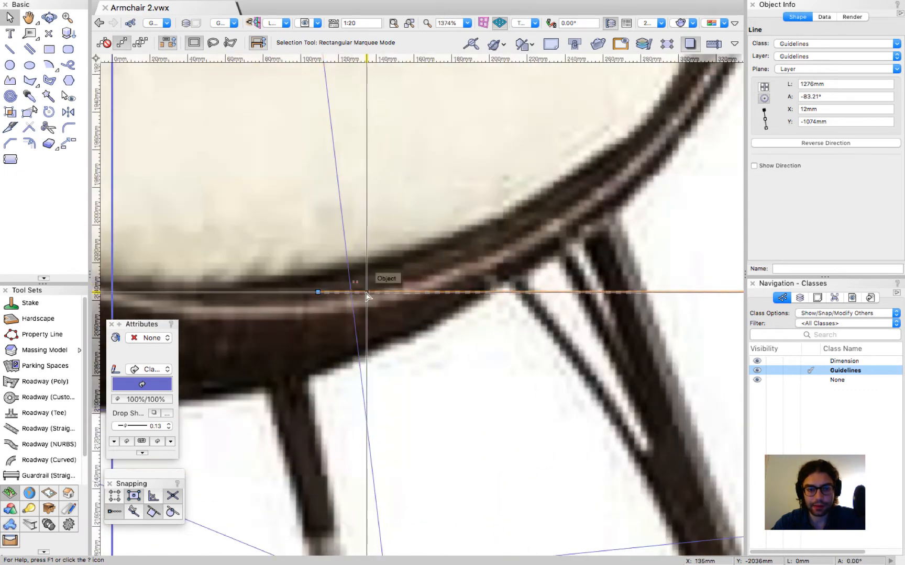
left_click_drag(319, 293, 352, 292)
Step: Extend the upper end of the inclined rim guideline past the chair's apex to a length of about 1295 mm
scroll(329, 305, "down", 12)
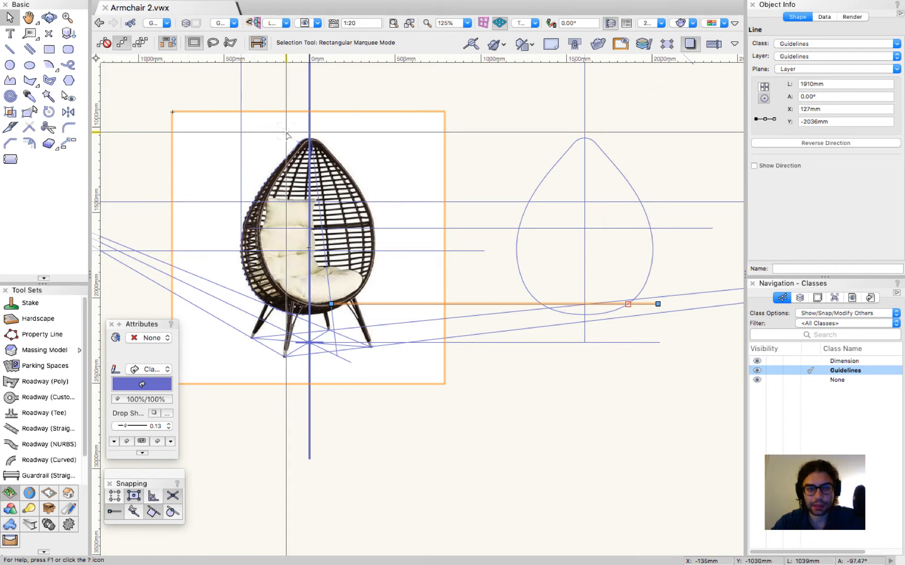
scroll(286, 135, "up", 12)
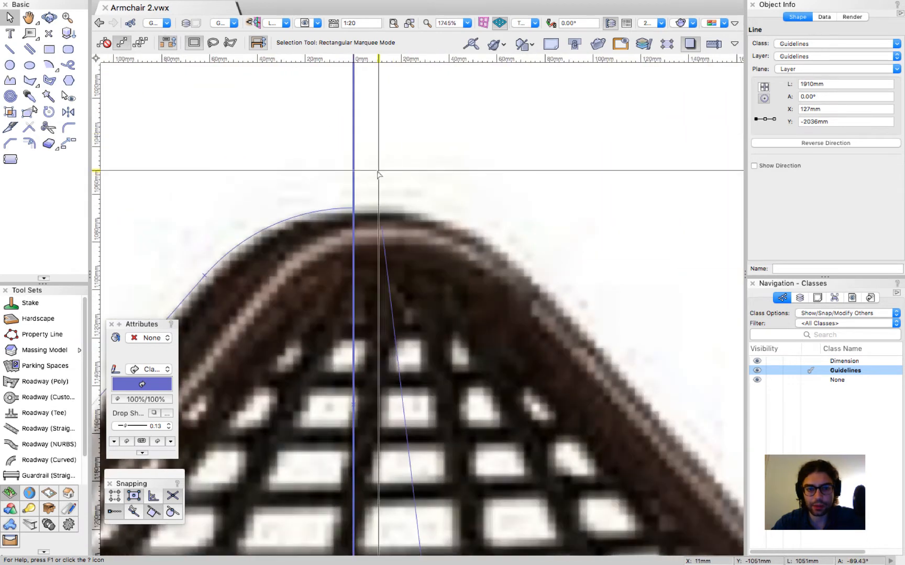
left_click(381, 238)
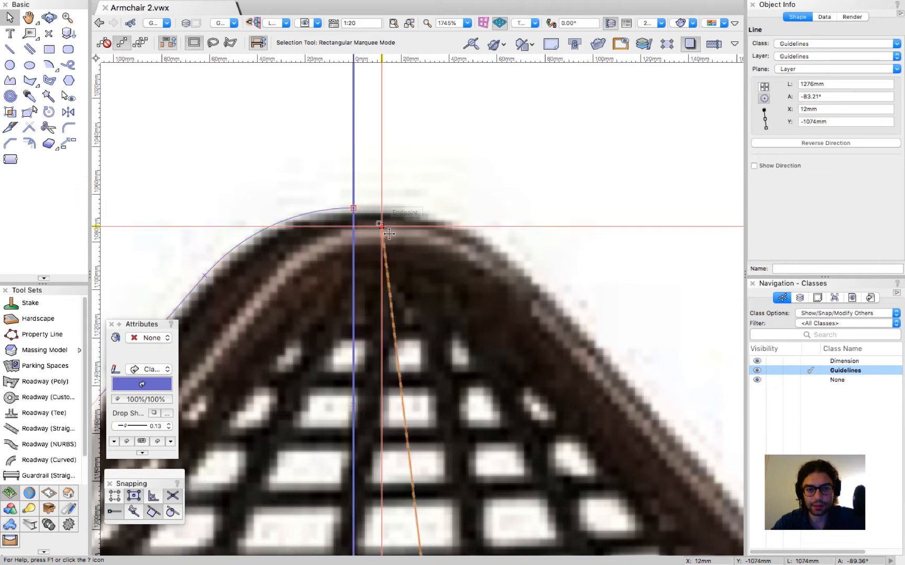
left_click_drag(378, 196, 375, 181)
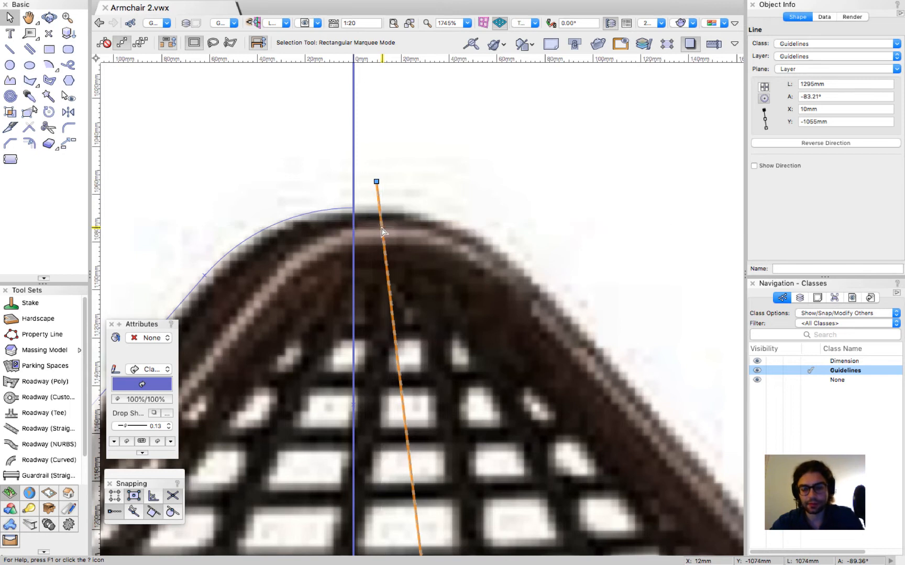
Step: Place a 2D locus where the inclined guideline crosses the rim's apex and draw a horizontal guideline from it past the side profile
key("0")
left_click(382, 227)
key("2")
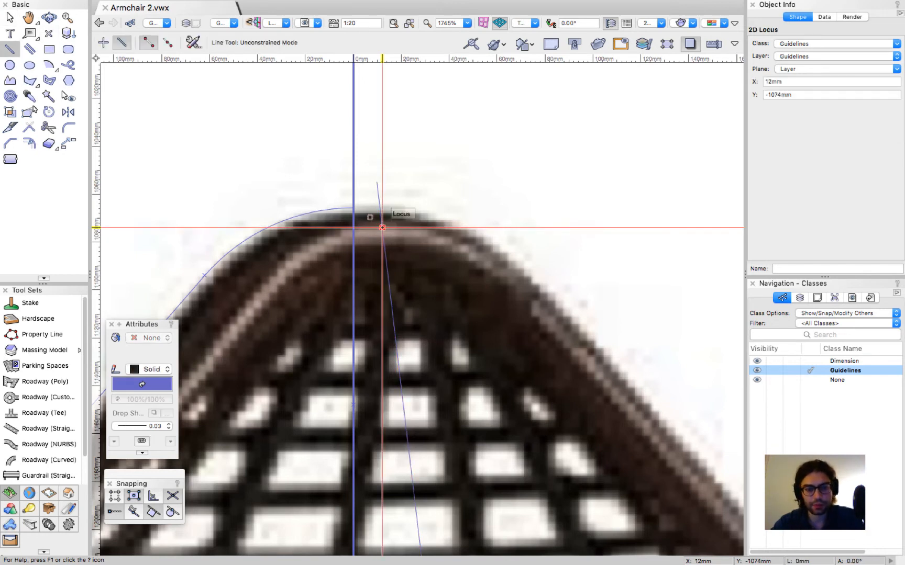
left_click(382, 227)
scroll(382, 228, "down", 6)
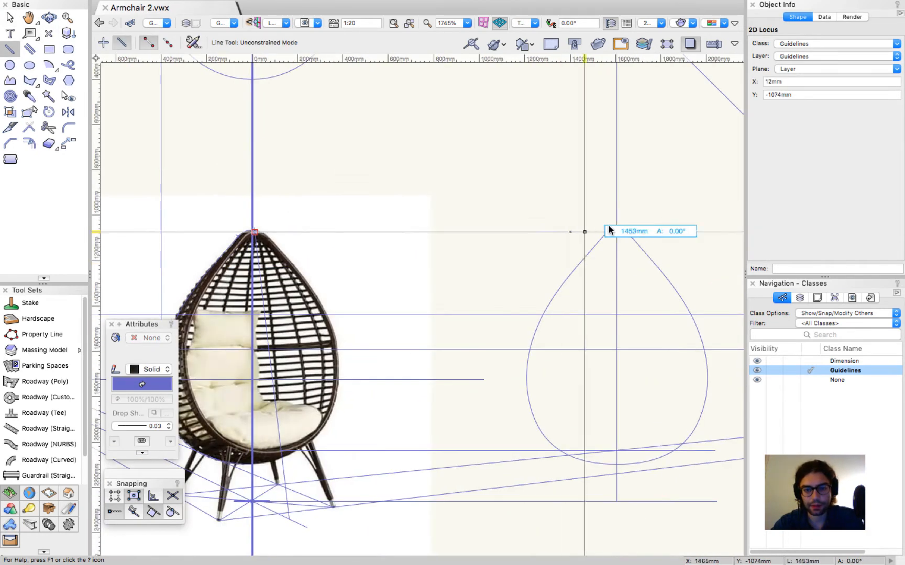
left_click(647, 225)
Step: Draw an inclined line about 987 mm long across the side profile, joining its front-edge intersections with the upper and lower rim guidelines
scroll(645, 231, "up", 3)
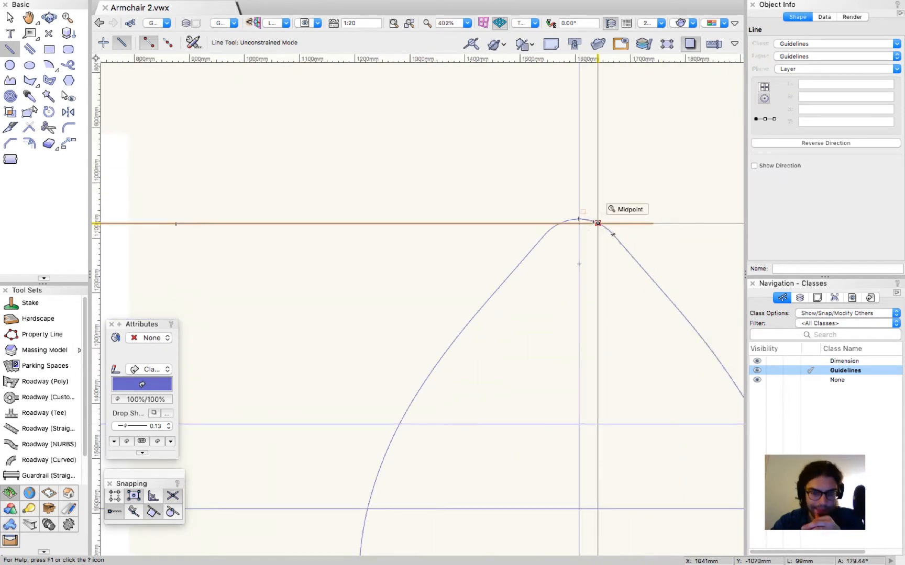
left_click(597, 223)
scroll(595, 223, "down", 3)
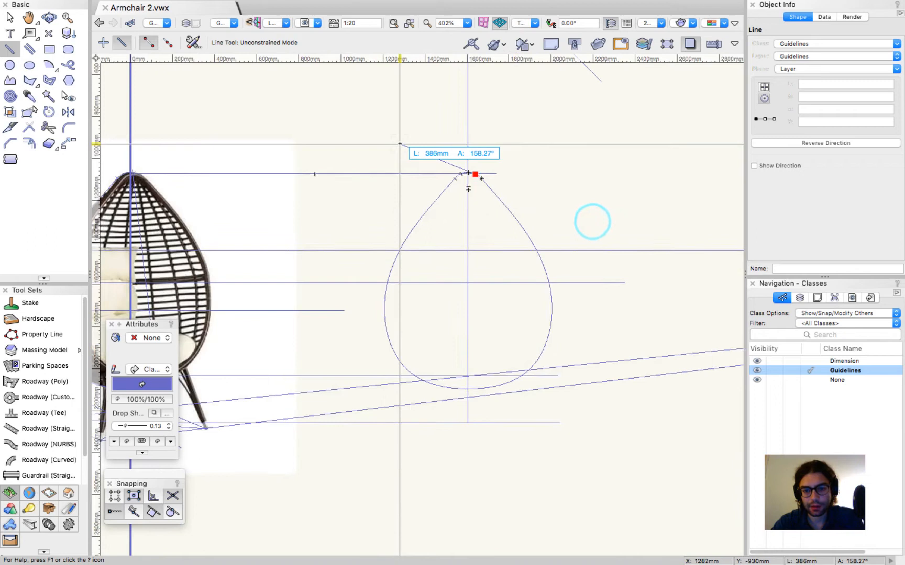
left_click(521, 376)
key("x")
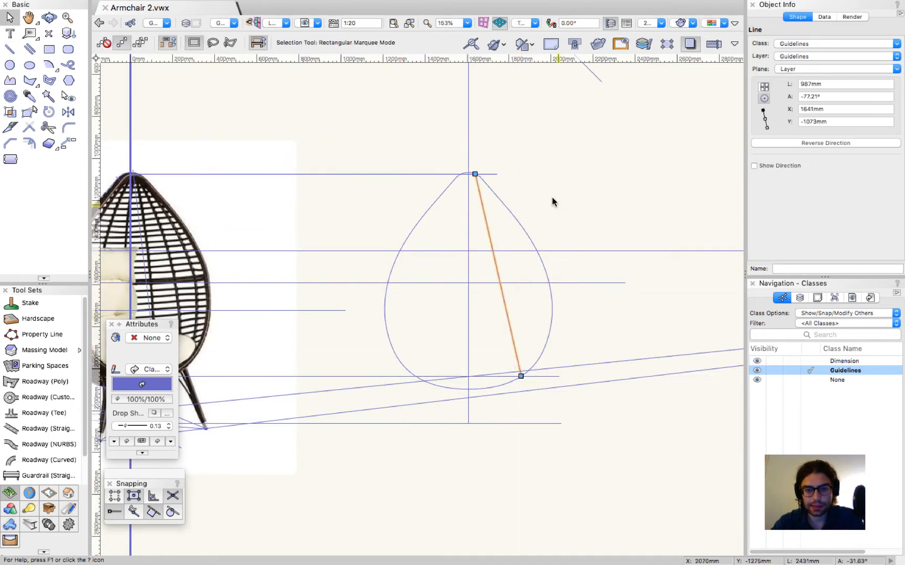
Step: Delete the horizontal guideline projected from the rim's apex to the side profile
scroll(494, 174, "up", 1)
left_click(494, 174)
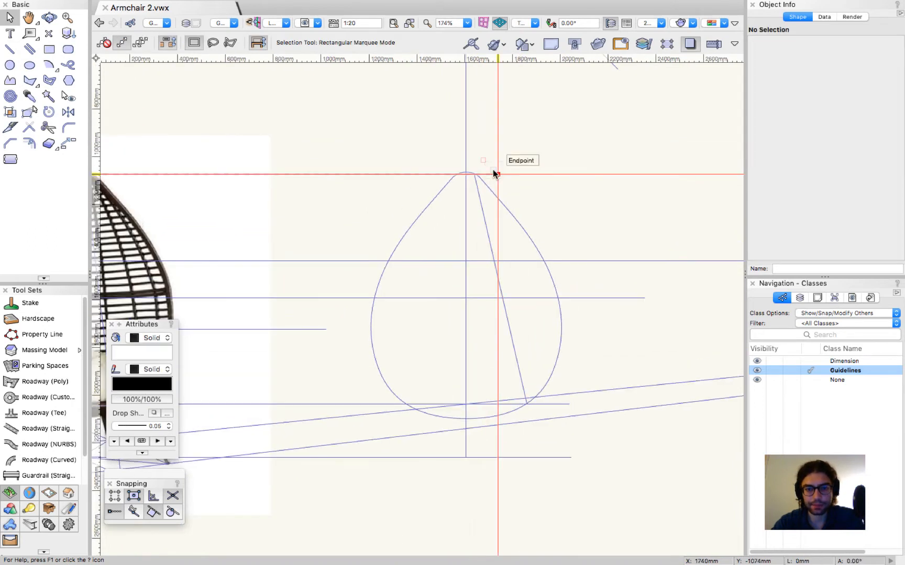
left_click(489, 174)
key("Delete")
Step: Reposition the top end of the inclined side-view line so it ends on the profile curve just in front of the apex
left_click(478, 195)
scroll(482, 178, "up", 7)
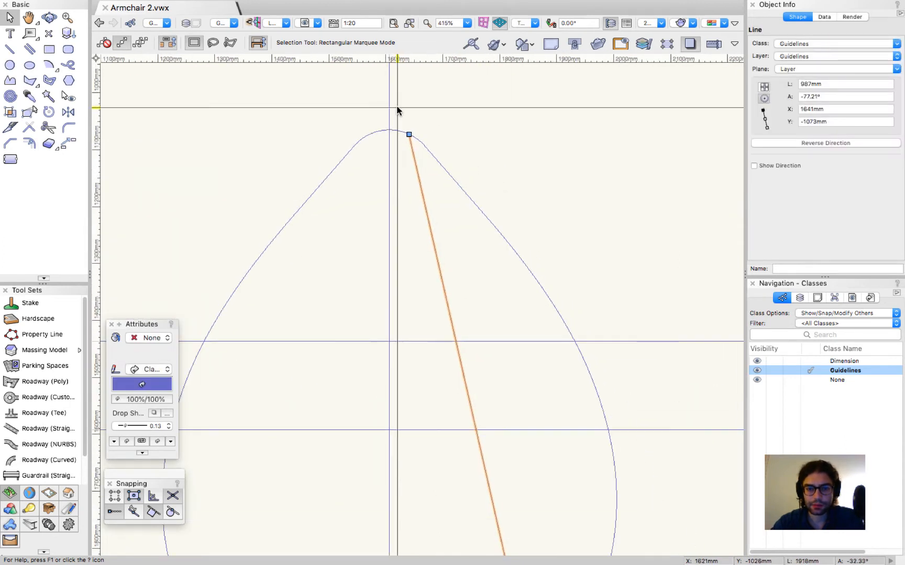
left_click_drag(408, 134, 429, 134)
scroll(399, 122, "up", 10)
scroll(455, 148, "down", 5)
scroll(418, 121, "up", 6)
scroll(489, 151, "down", 15)
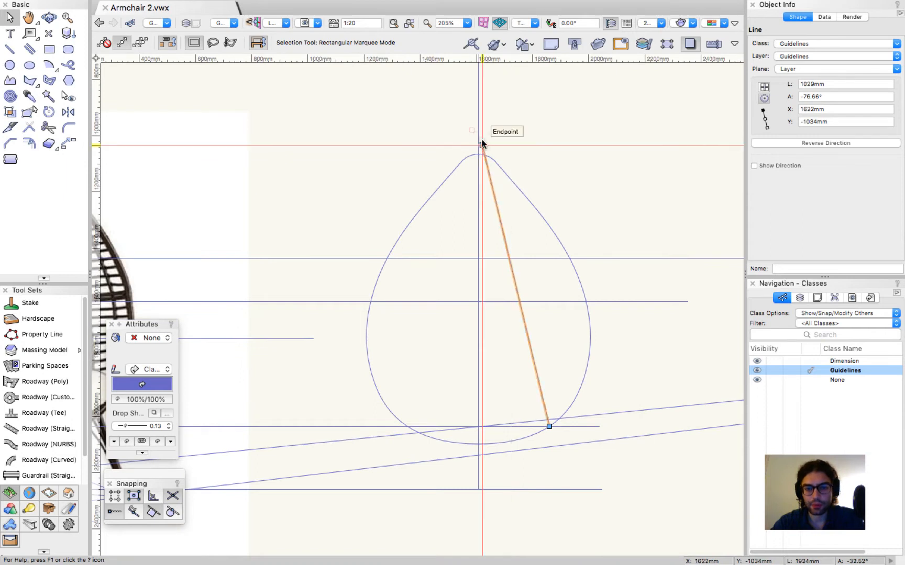
scroll(482, 142, "up", 5)
left_click_drag(482, 147, 487, 169)
left_click(525, 147)
scroll(569, 210, "down", 8)
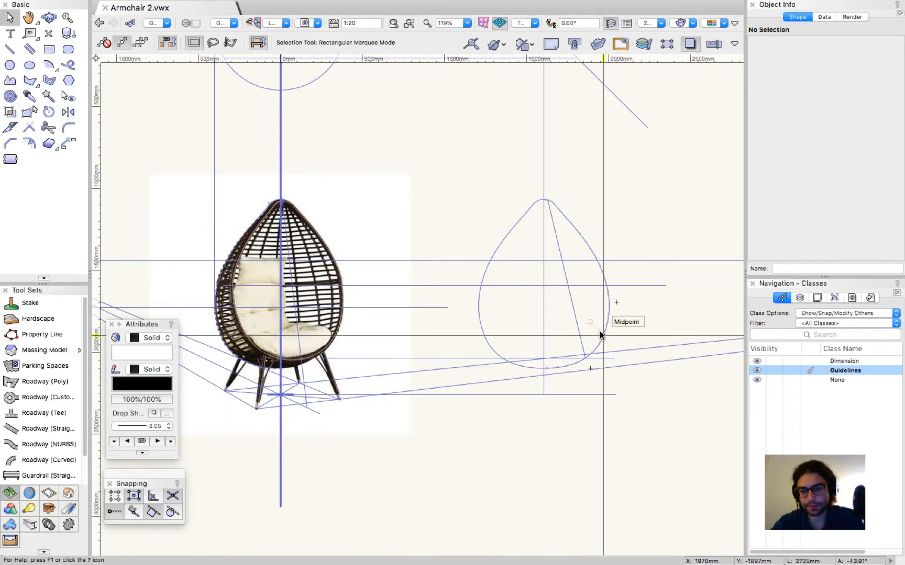
Step: Trim the front half of the side profile along the inclined line with the Split tool's Line Trim mode, and deselect everything
left_click(647, 214)
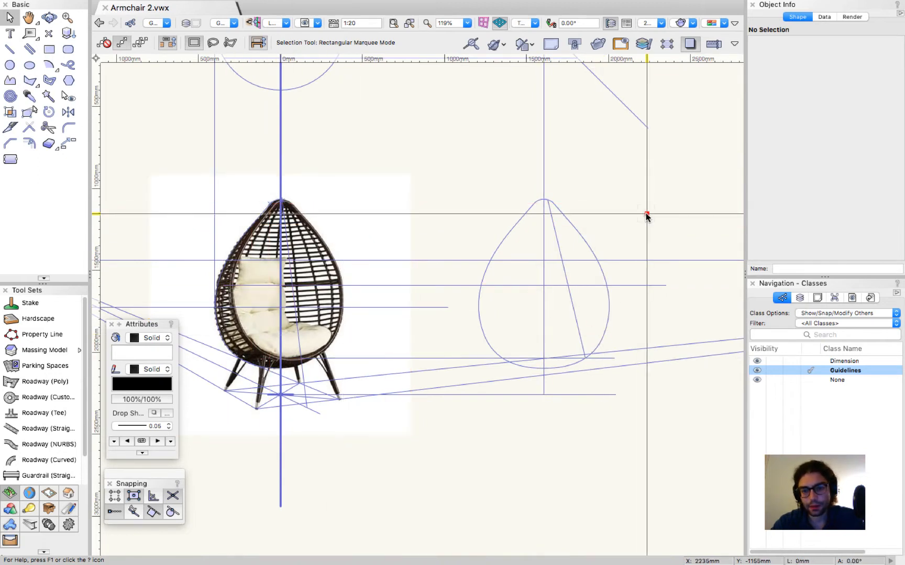
left_click(606, 327)
key("y")
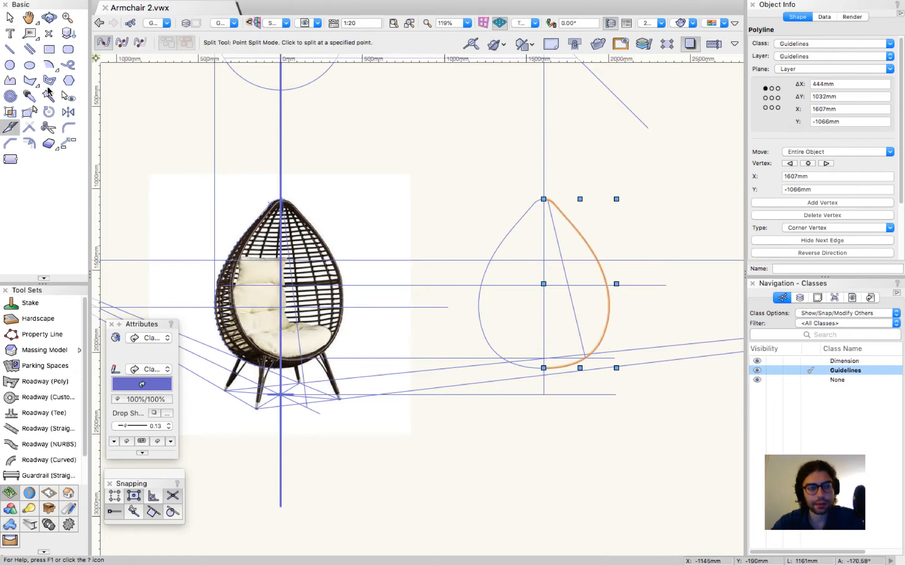
left_click(138, 44)
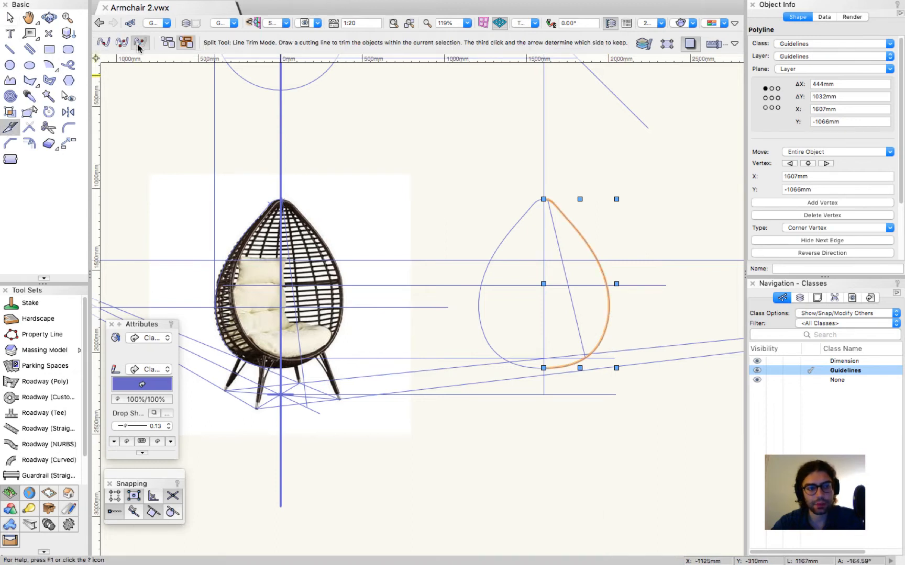
left_click(547, 199)
left_click(584, 362)
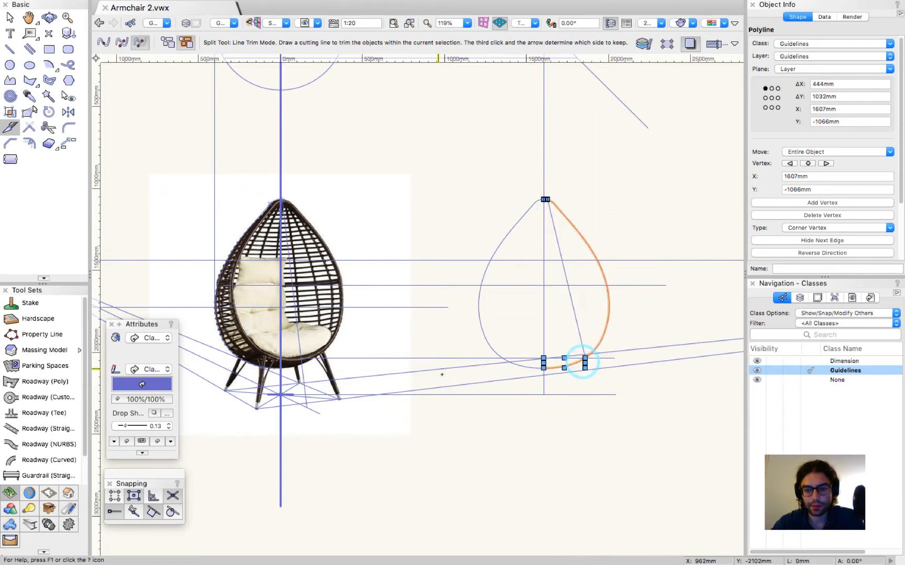
key("Escape")
key("Escape")
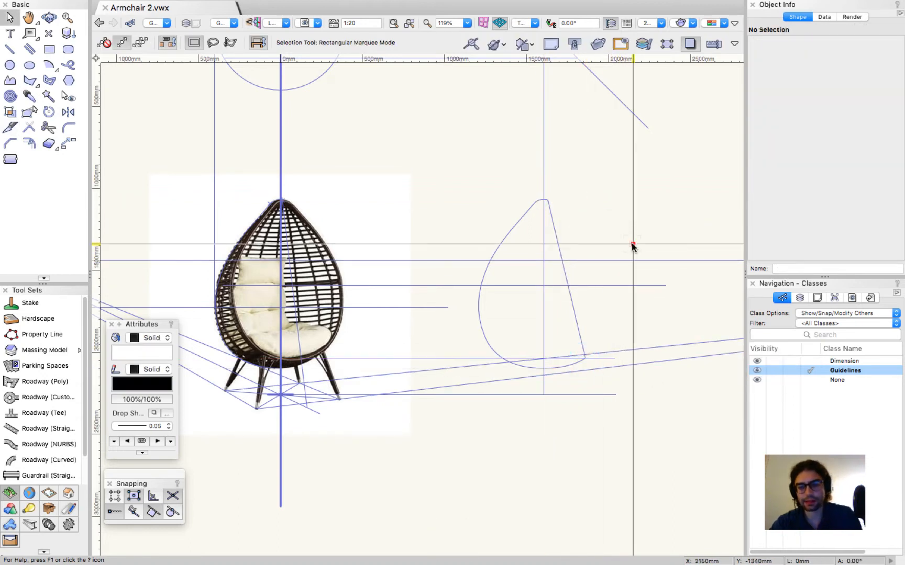
left_click_drag(518, 169, 579, 241)
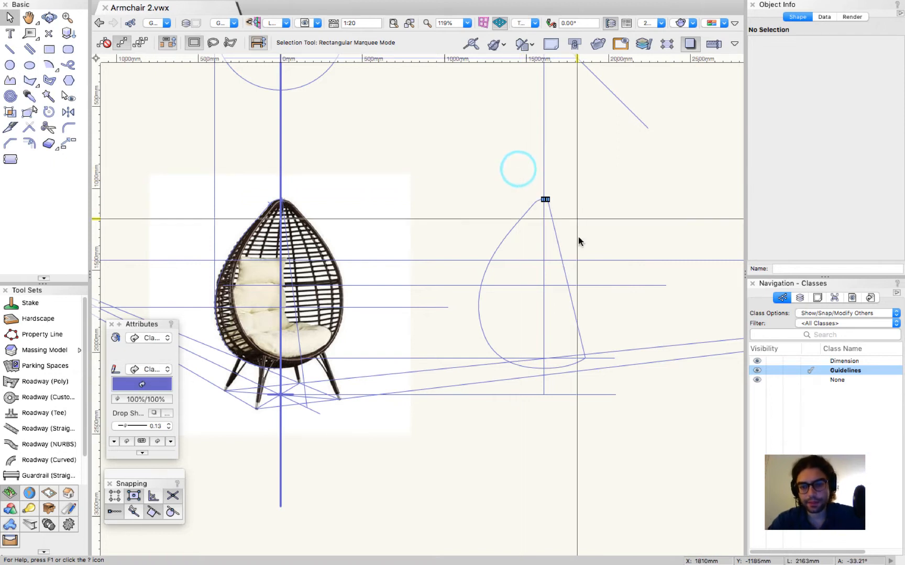
left_click(633, 231)
Step: Show the design layers and make the Seat layer active
scroll(566, 470, "down", 3)
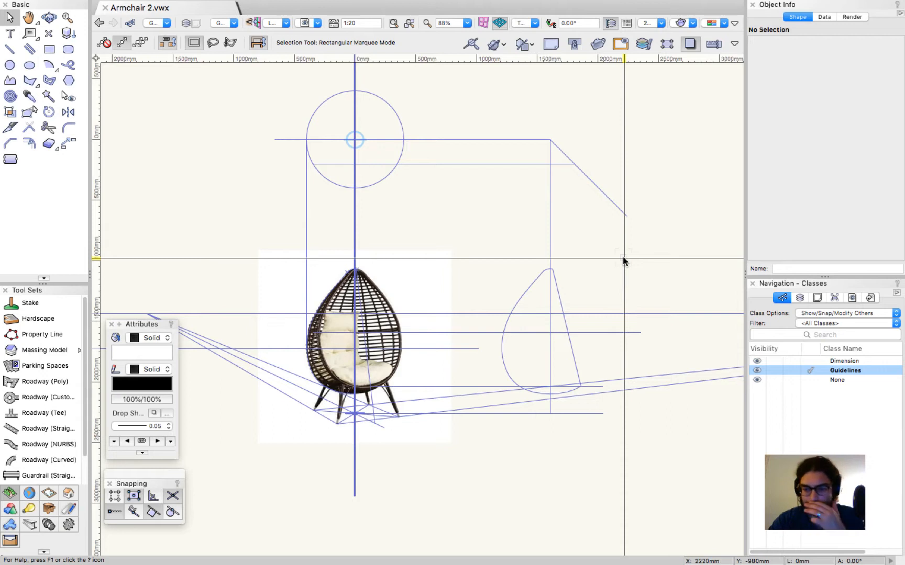
left_click(799, 298)
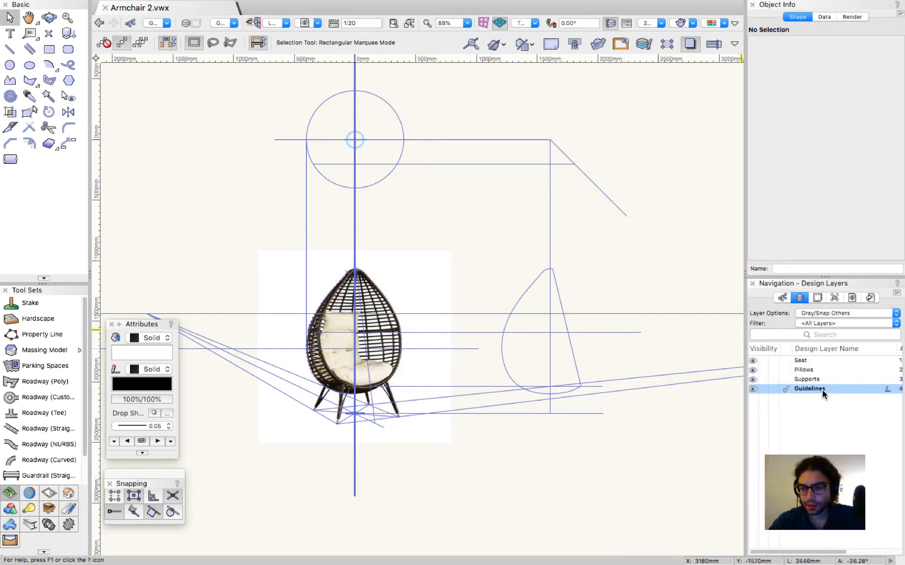
left_click(785, 360)
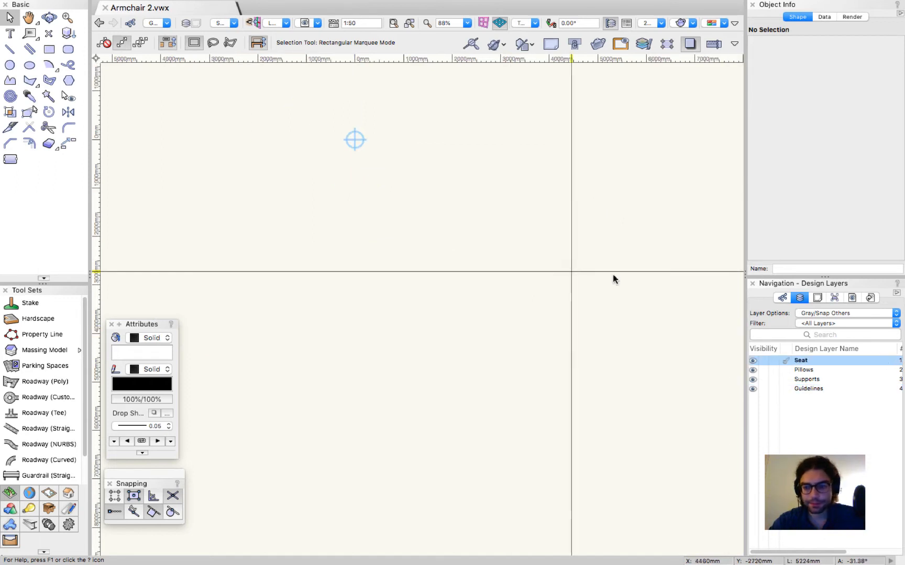
Step: Set the design layer options to Show/Snap Others
left_click(822, 313)
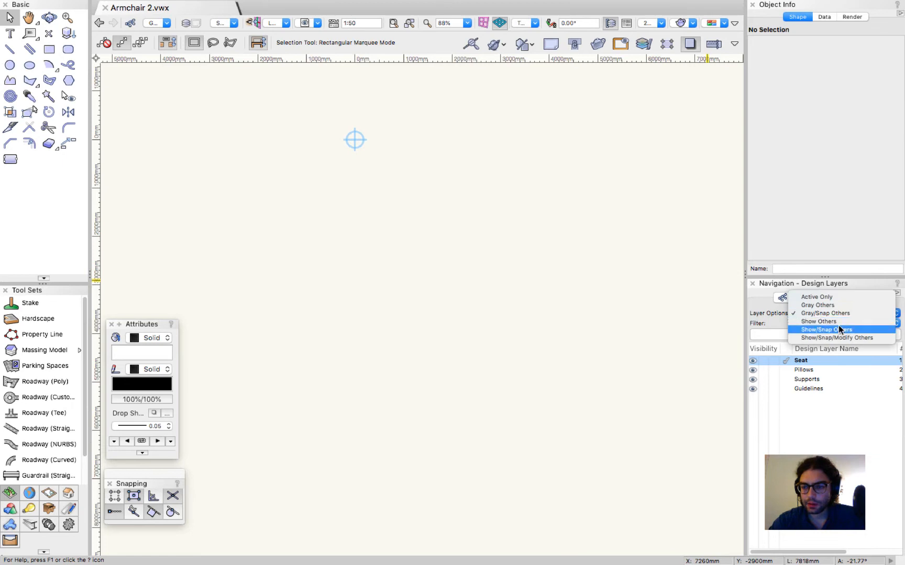
left_click(836, 330)
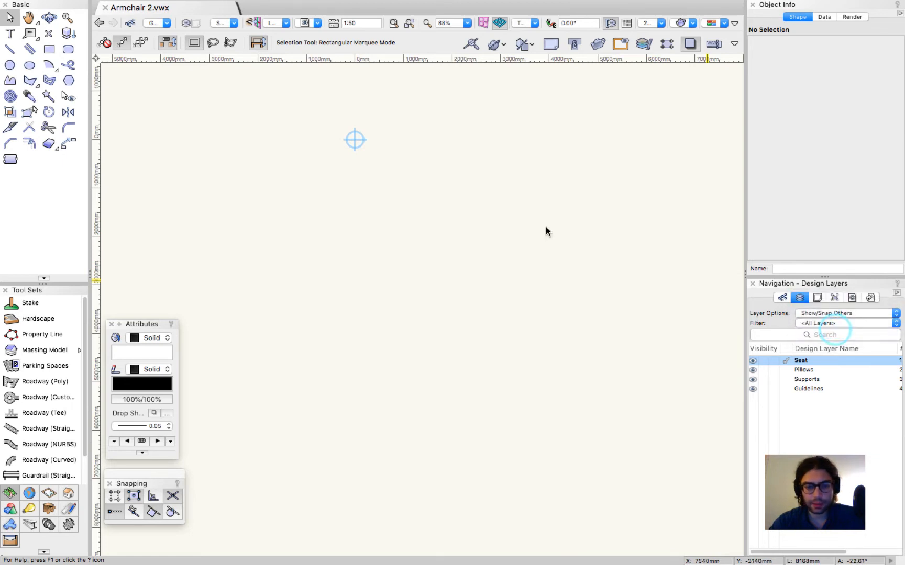
scroll(464, 265, "down", 2)
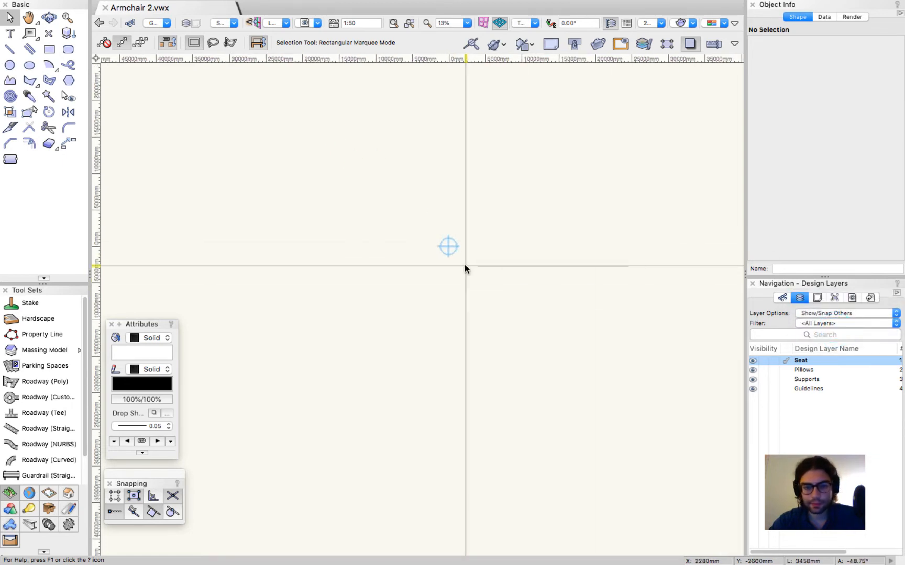
right_click(807, 365)
left_click(818, 375)
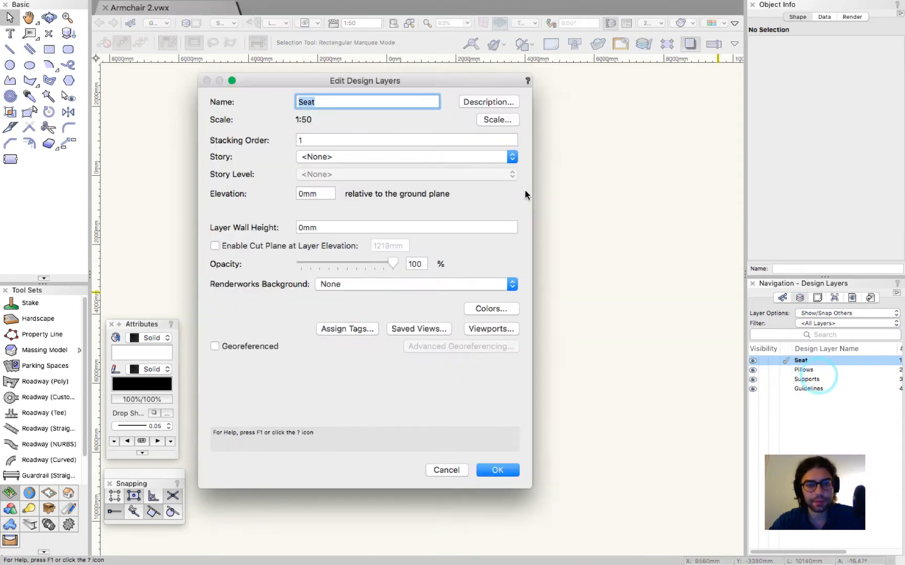
left_click(445, 470)
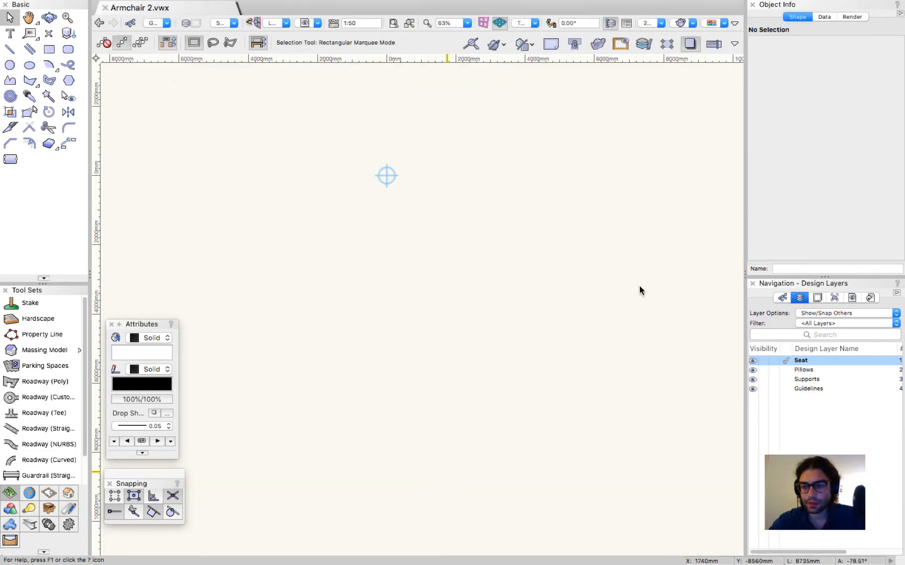
Step: Set the Seat layer's scale to 1:20 in the Organization dialog, applied to all layers, and save the file
key("super+shift+o")
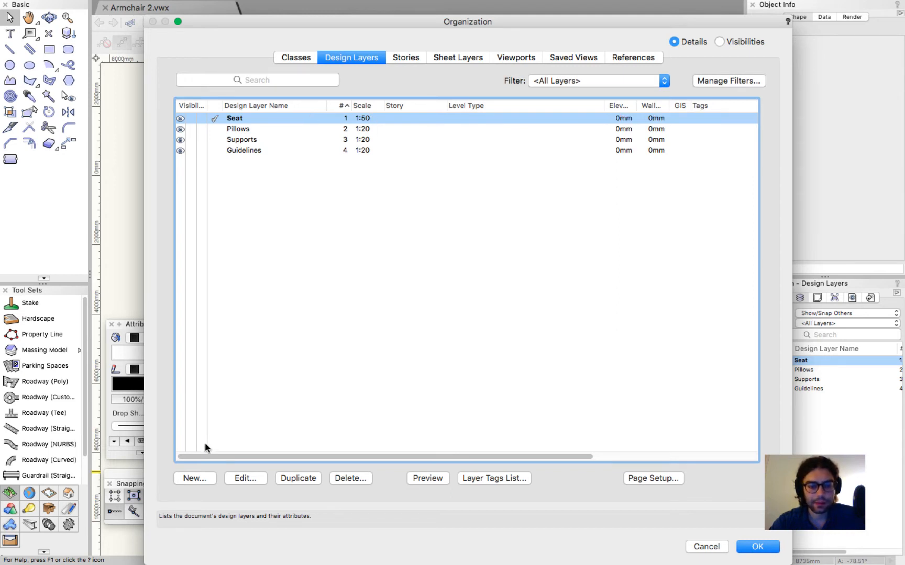
left_click(246, 478)
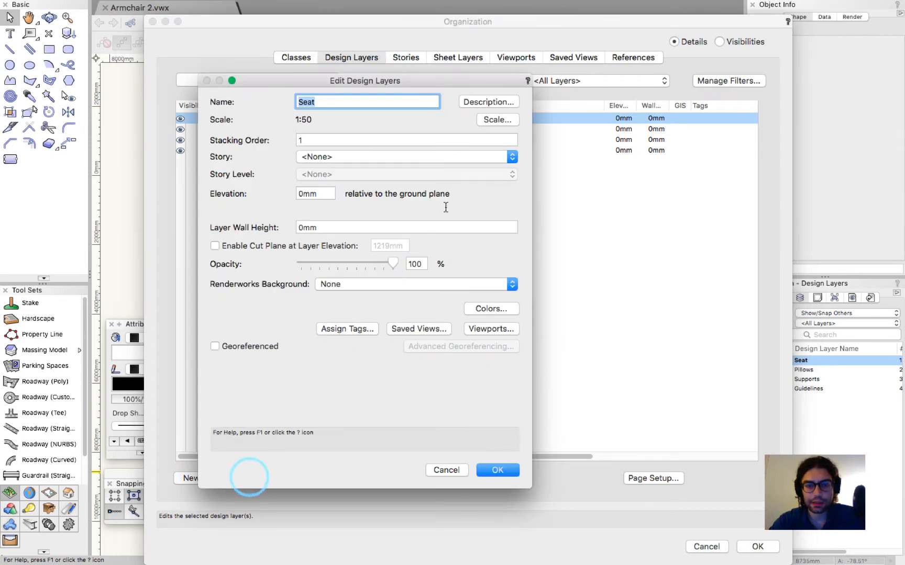
left_click(492, 121)
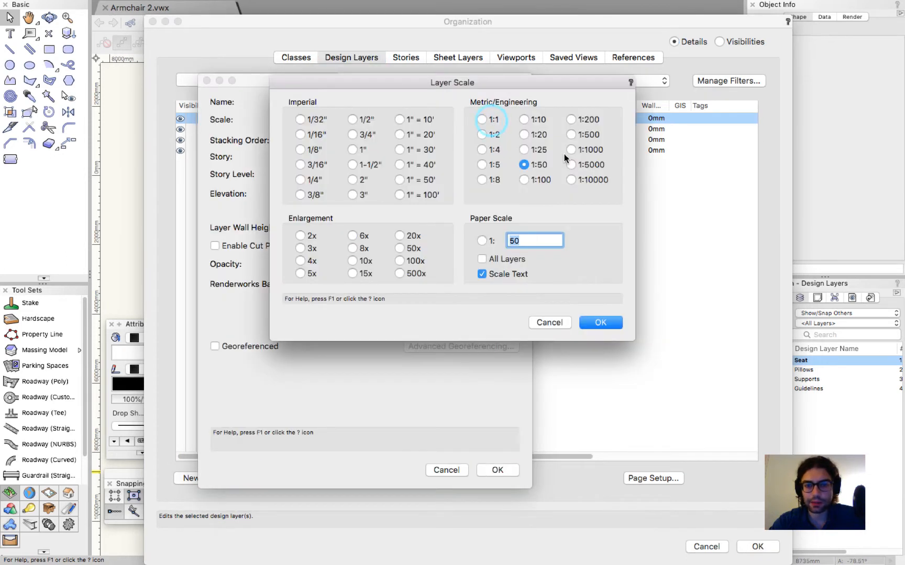
left_click(524, 134)
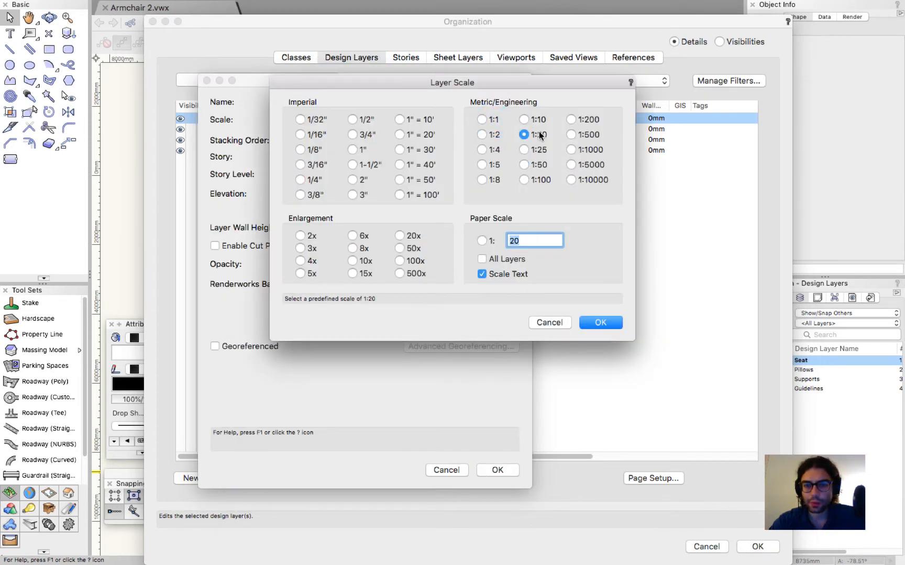
left_click(481, 258)
left_click(600, 323)
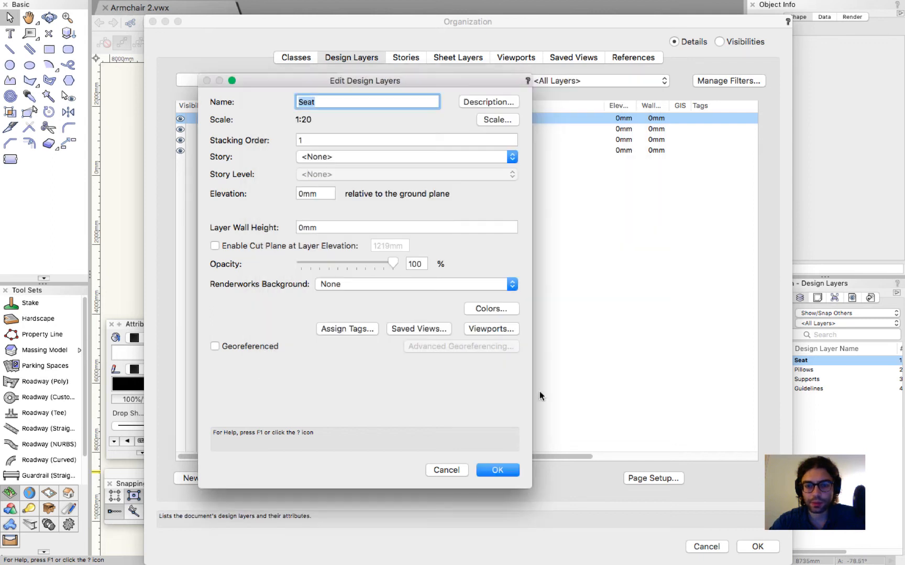
left_click(498, 471)
left_click(566, 295)
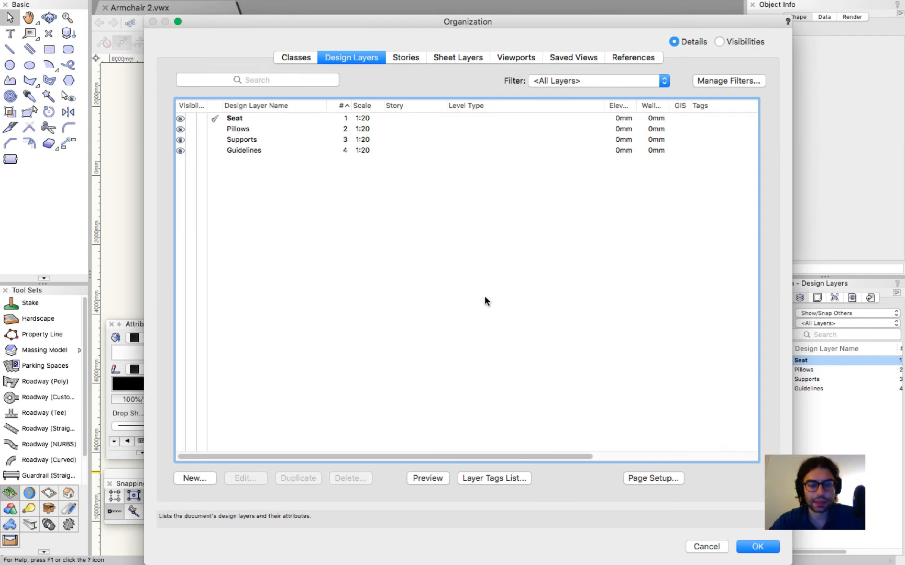
left_click(754, 545)
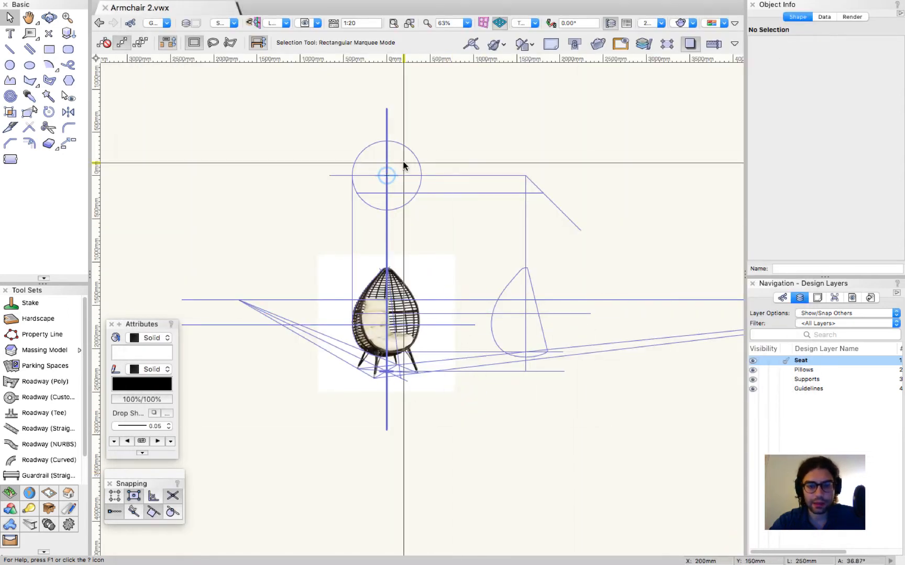
key("super+s")
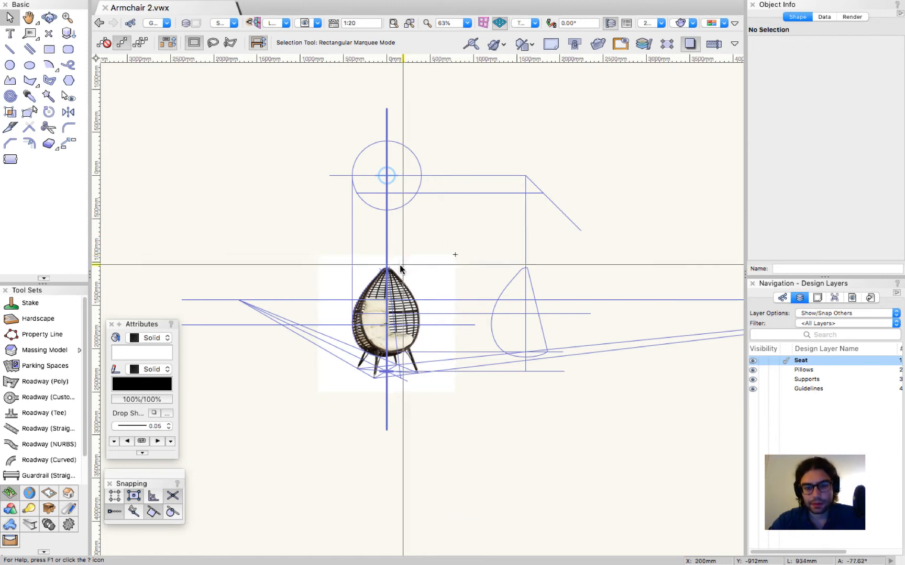
Step: Orbit from the plan view to an oblique 3D view of the guidelines and chair photo with the Flyover tool
key("shift+c")
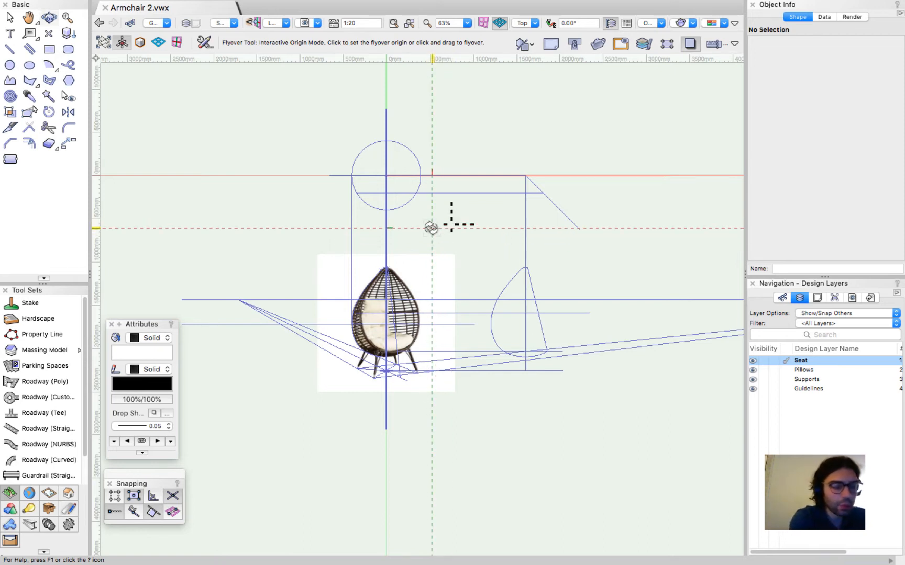
left_click_drag(430, 227, 430, 227)
key("super+5")
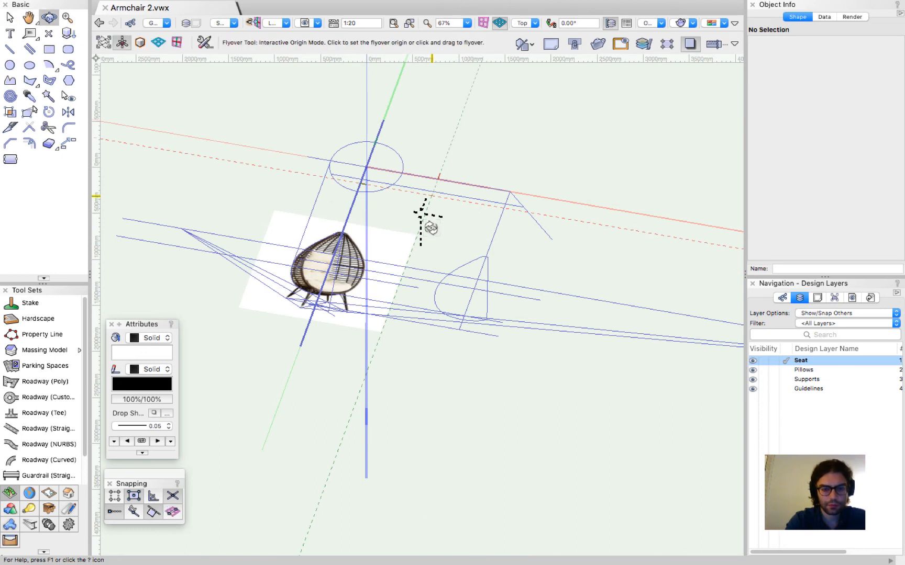
left_click_drag(421, 307, 590, 143)
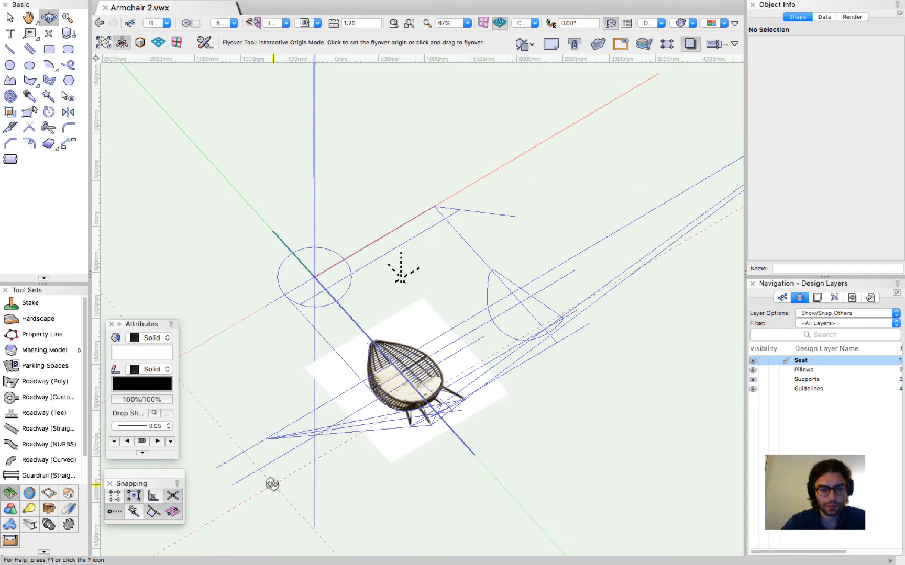
scroll(271, 482, "up", 5)
middle_click_drag(290, 456, 290, 456, "ctrl")
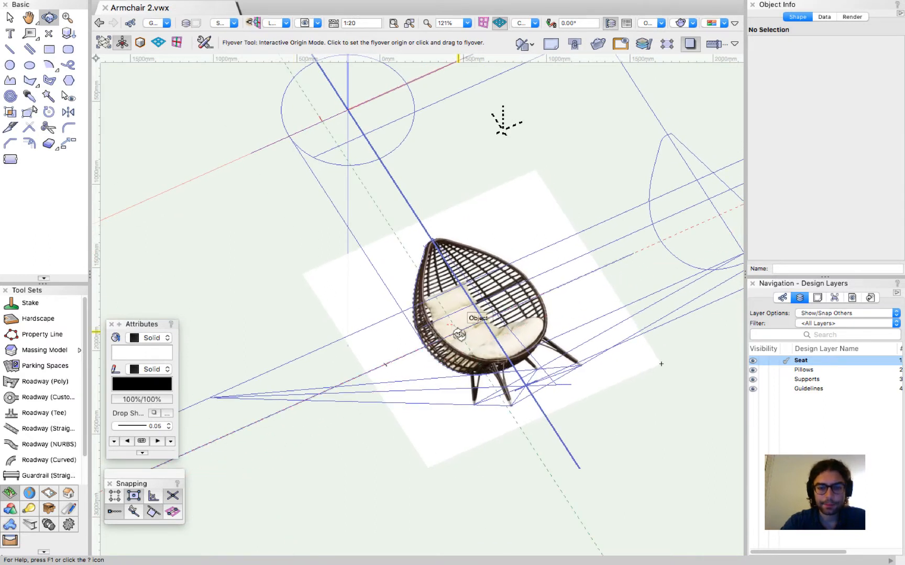
scroll(338, 378, "down", 5)
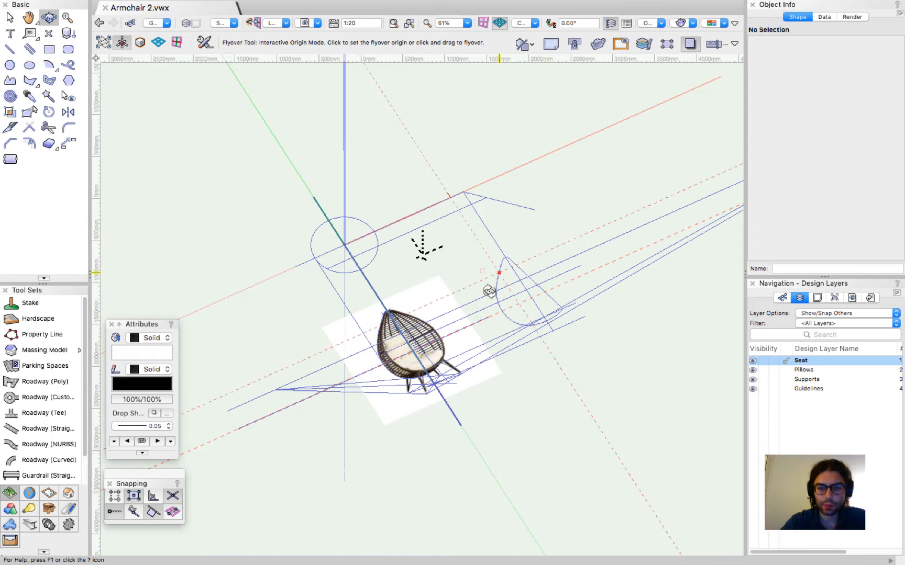
key("x")
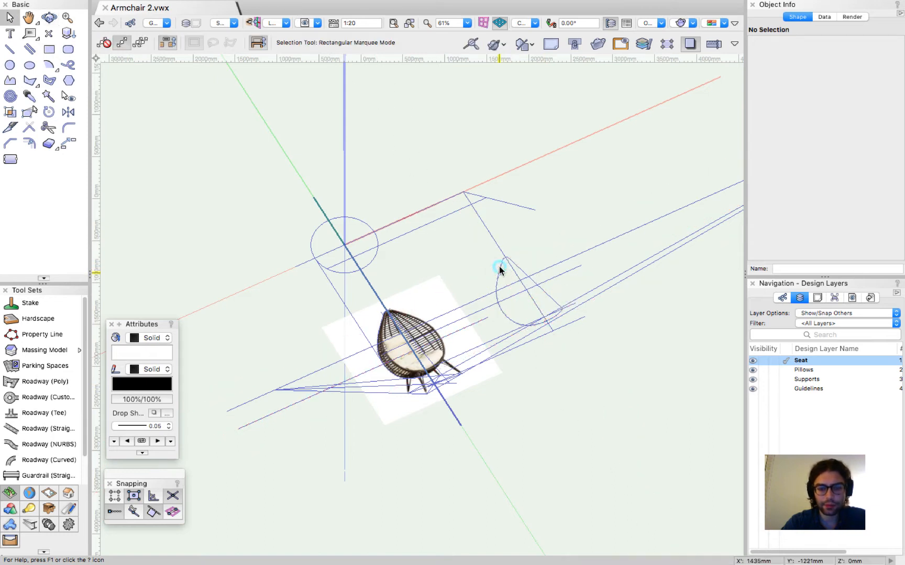
Step: Set the design layer options to Show/Snap/Modify Others
left_click(825, 313)
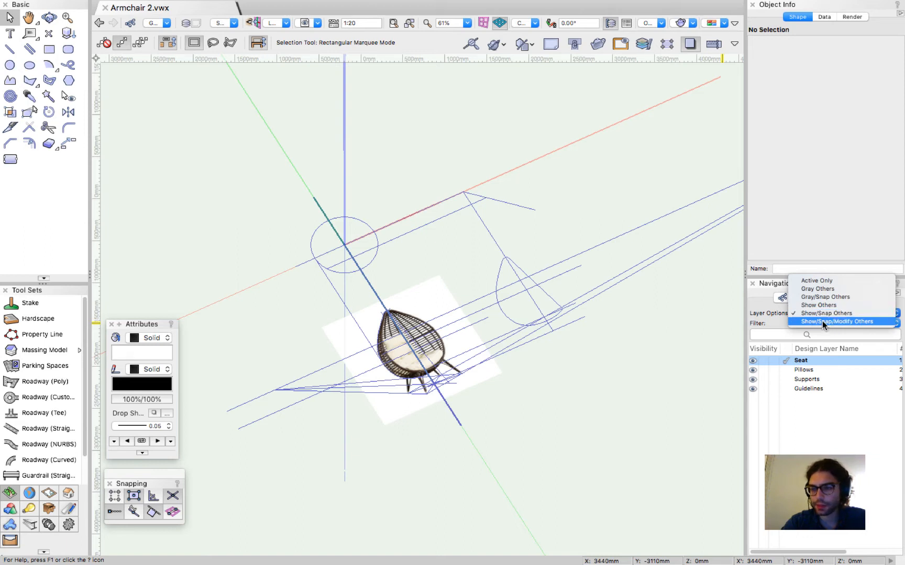
left_click(822, 321)
left_click(815, 313)
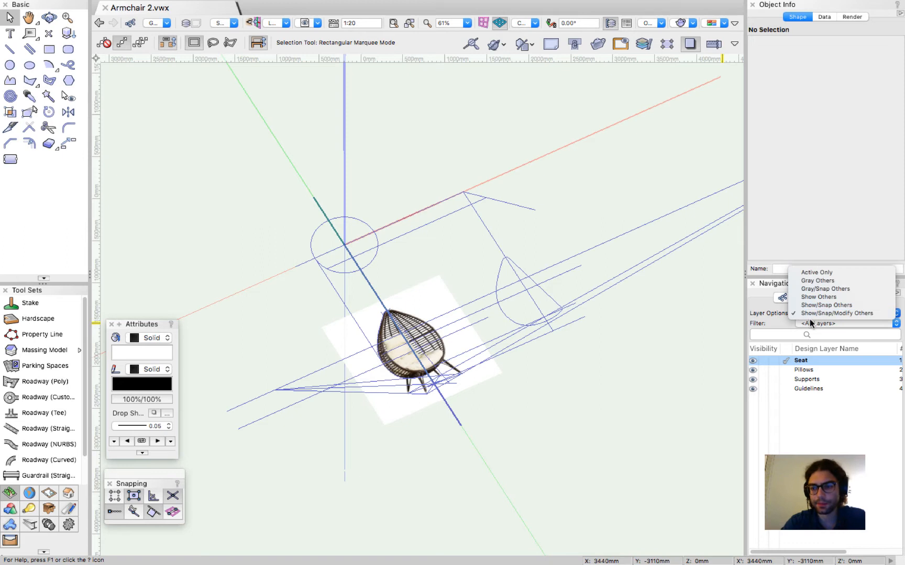
left_click(813, 314)
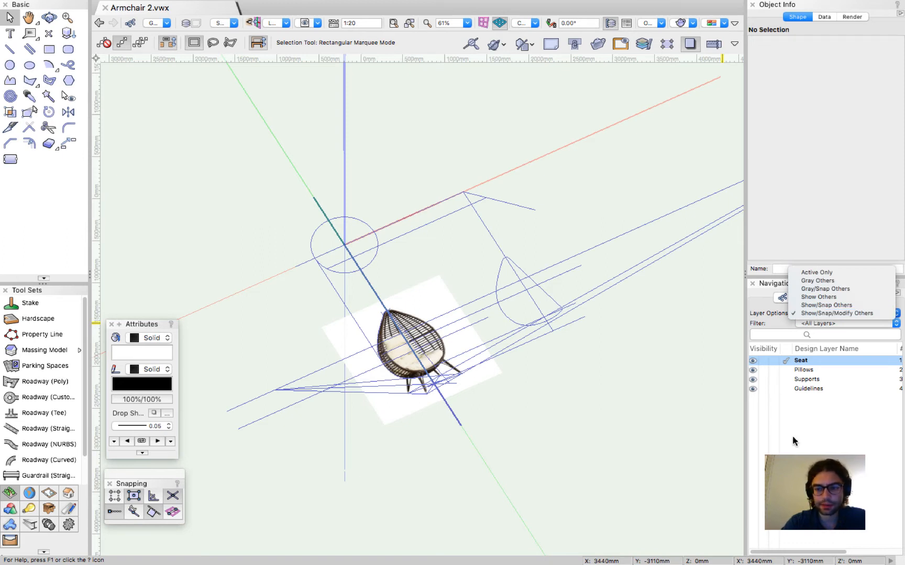
Step: Place a 2D locus where the side view's centre axis meets the ground guideline
scroll(384, 294, "up", 1)
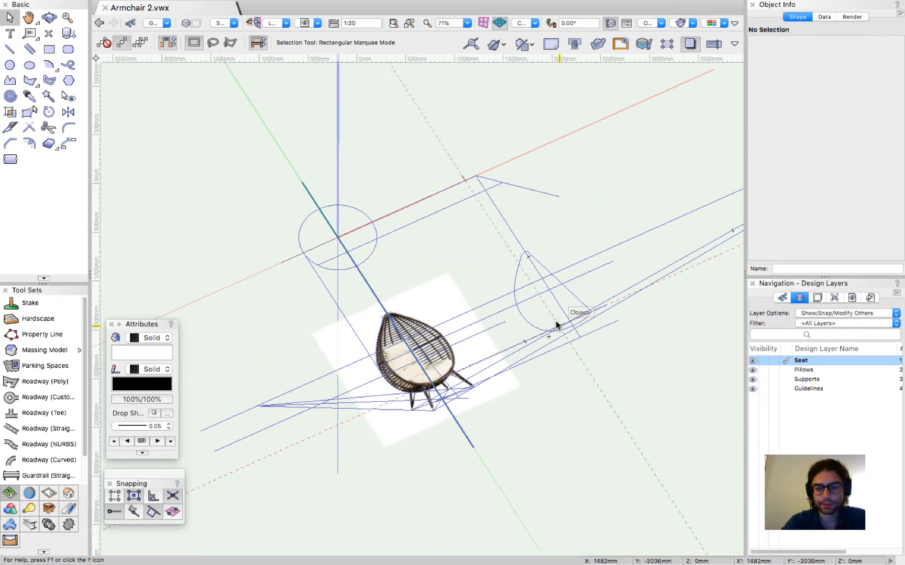
scroll(568, 317, "up", 1)
scroll(614, 337, "up", 1)
scroll(614, 335, "up", 6)
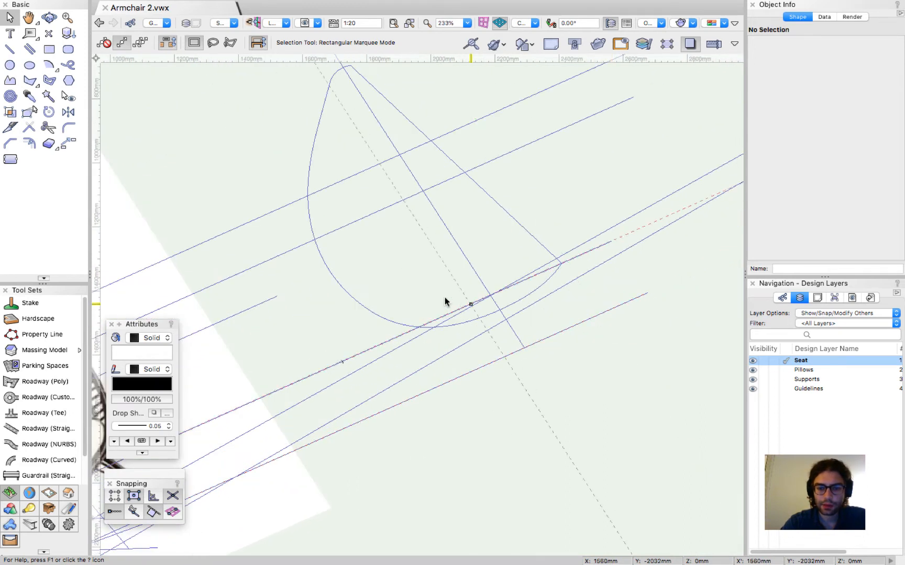
left_click(389, 322)
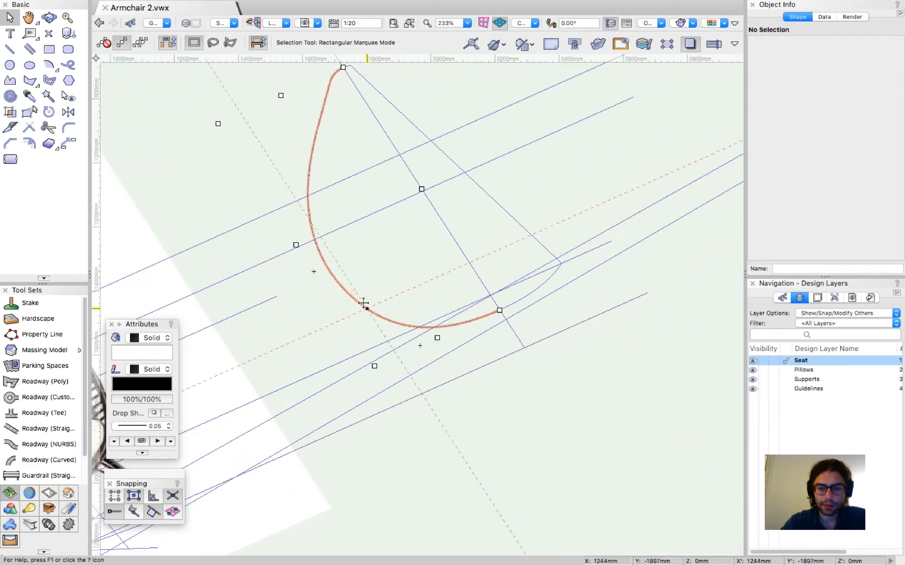
key("0")
left_click(524, 347)
key("x")
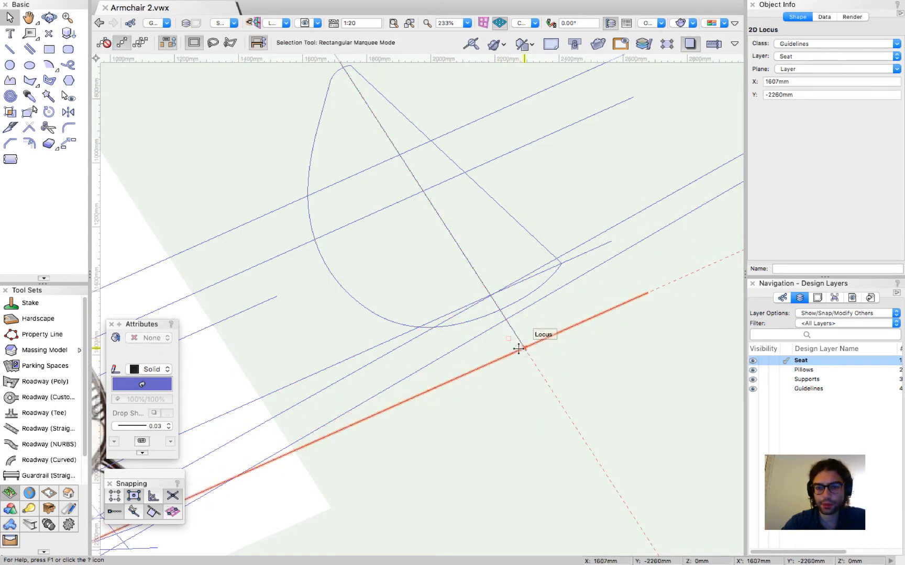
Step: Copy the rear side-profile curve together with the locus to the empty area behind the plan circle
scroll(605, 391, "down", 5)
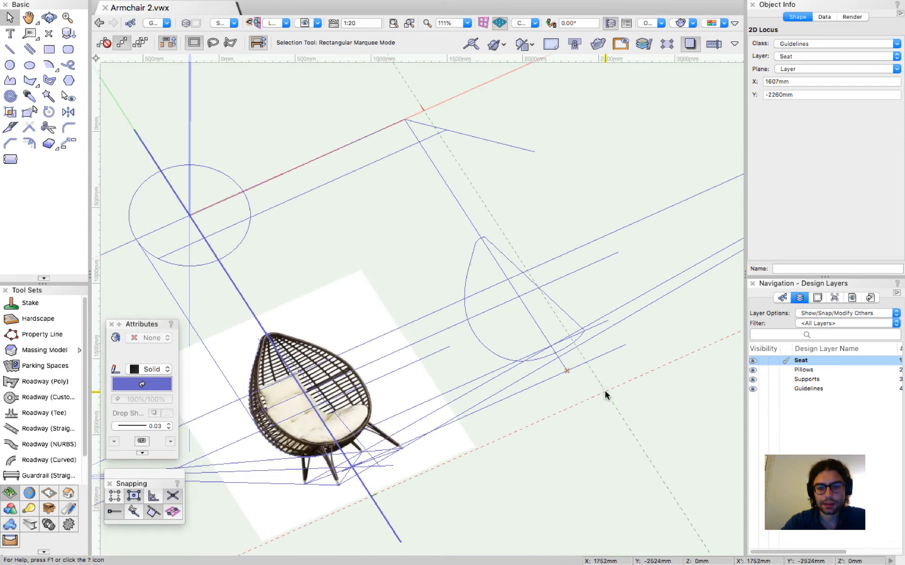
left_click(481, 343, "shift")
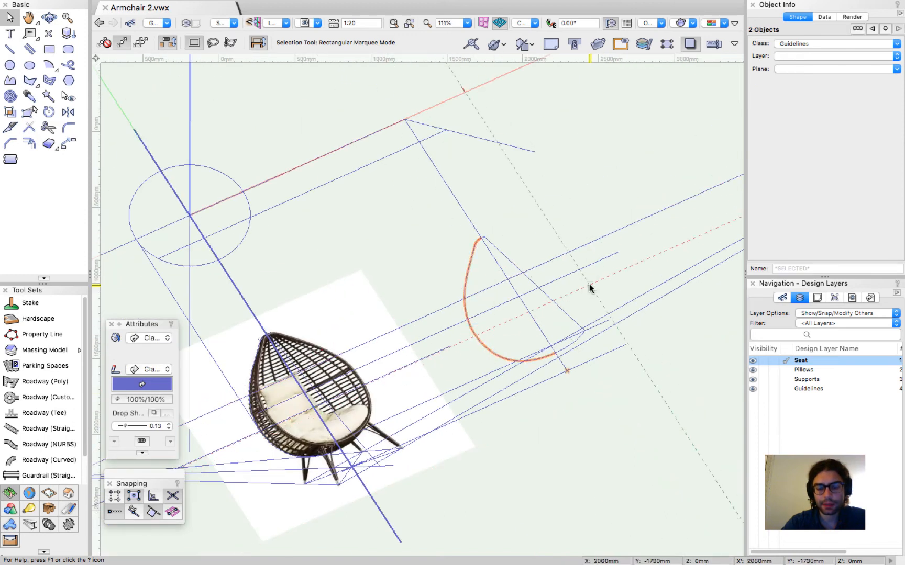
left_click_drag(567, 371, 318, 120)
scroll(405, 323, "down", 5)
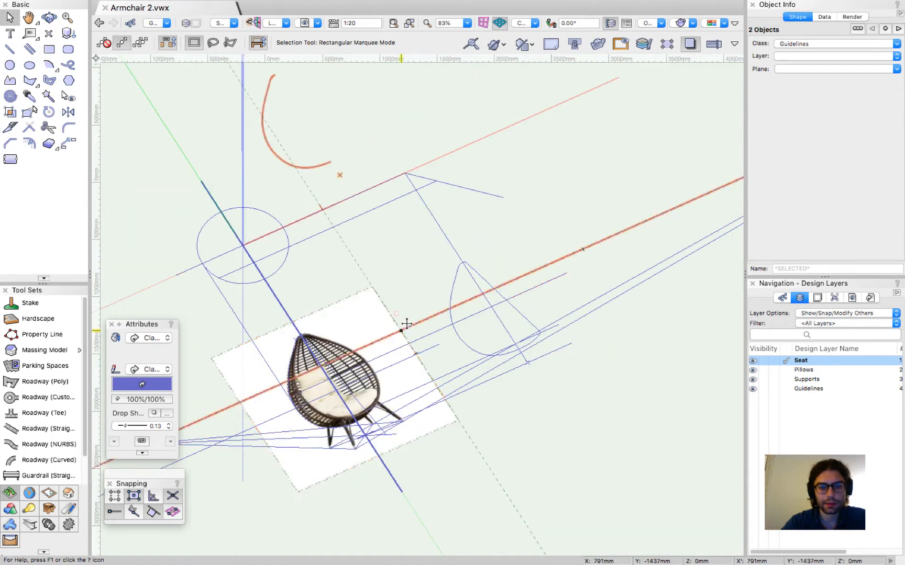
scroll(304, 205, "up", 4)
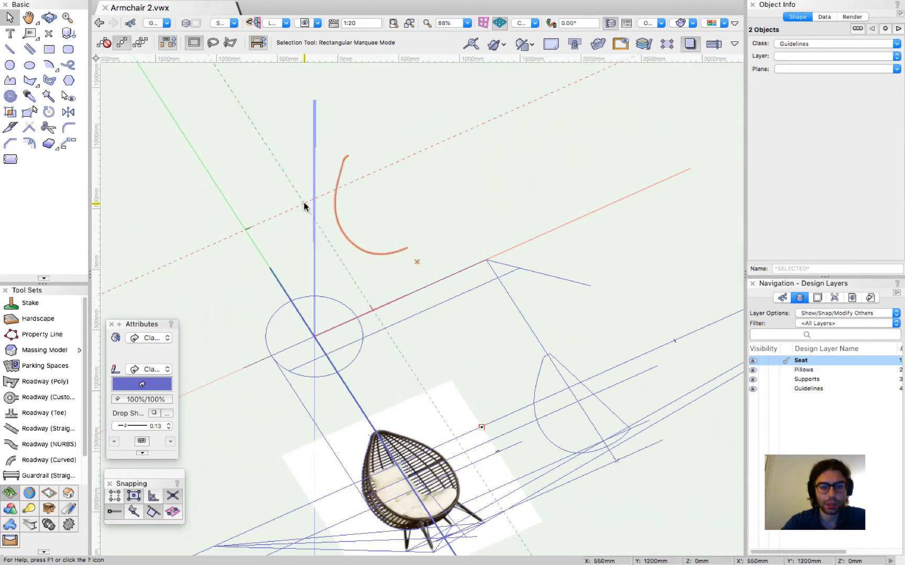
Step: Begin a 3D rotation of the copied curve and locus, with a 90° angle and the next picked point as rotation centre
right_click(414, 261)
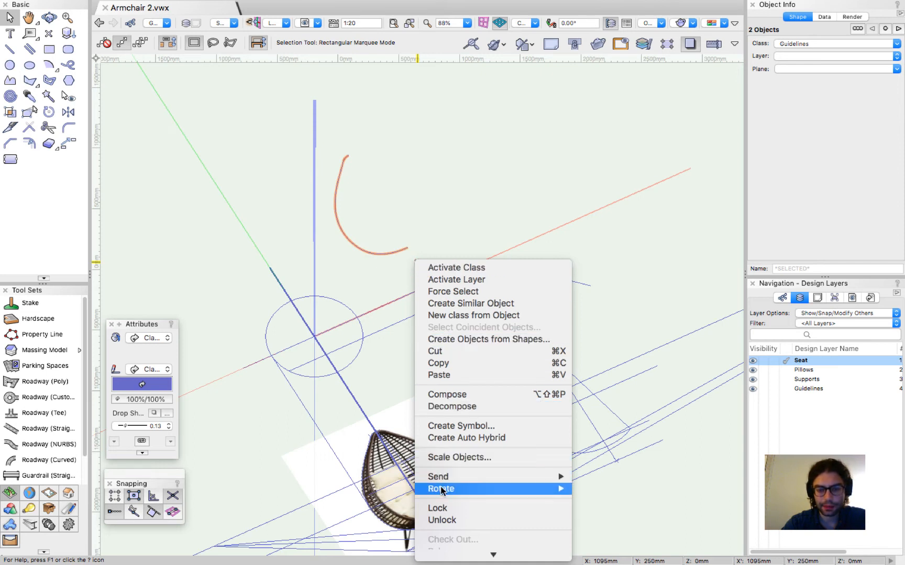
mouse_move(560, 489)
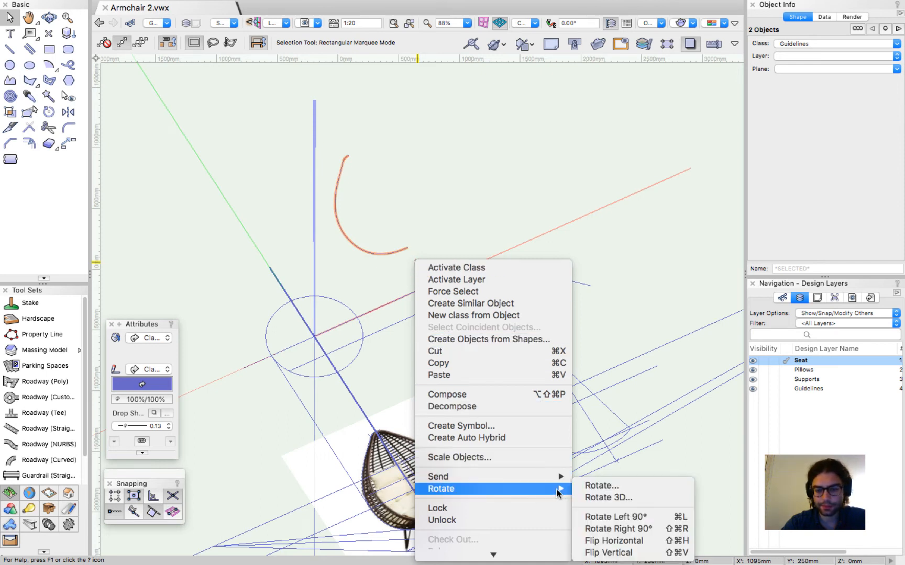
left_click(609, 498)
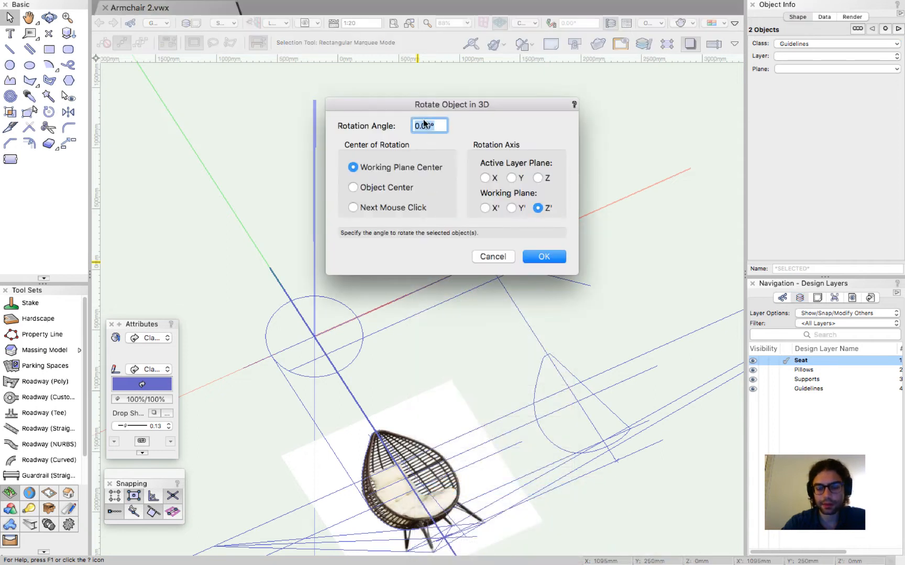
type("90")
left_click_drag(422, 108, 163, 74)
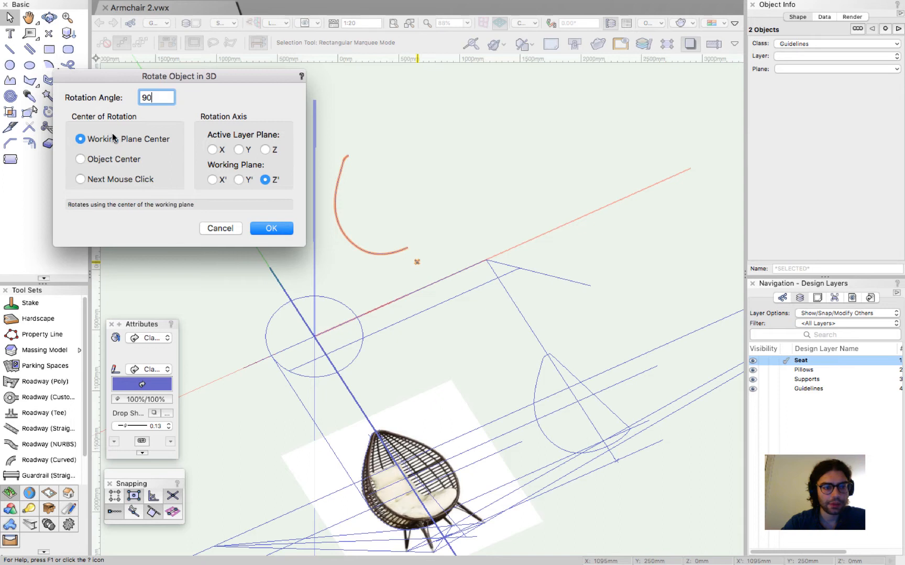
left_click(79, 180)
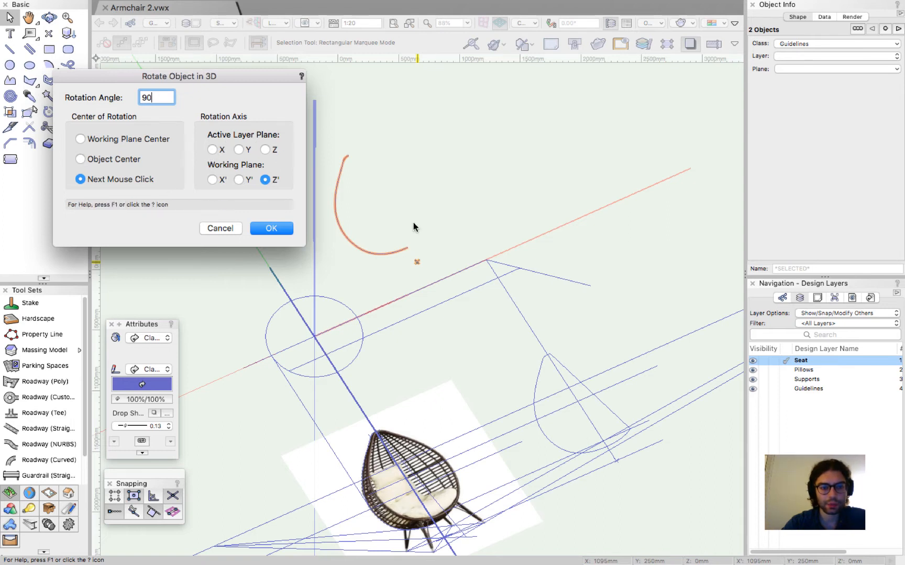
Step: Choose the active layer plane's X axis and rotate the curve upright about the copied 2D locus
left_click(212, 149)
left_click(238, 149)
left_click(266, 149)
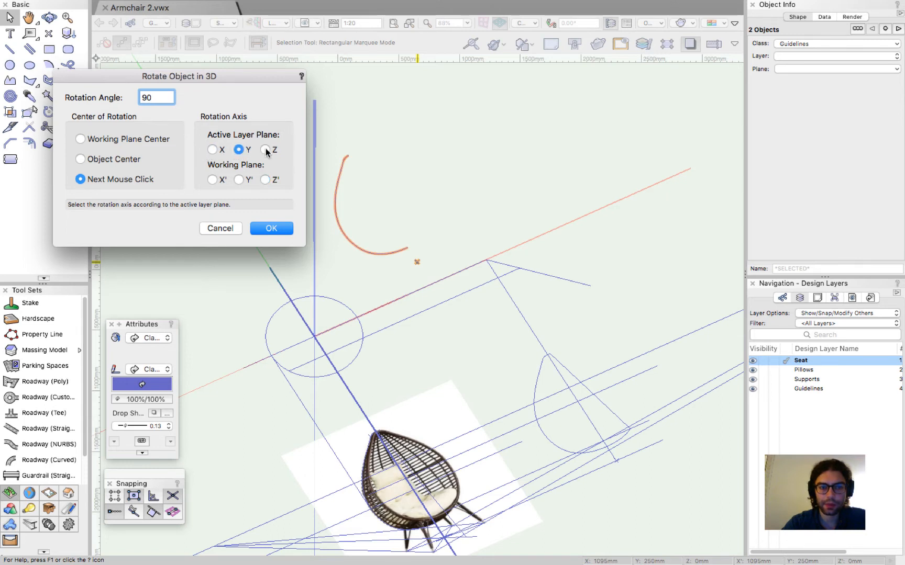
left_click(211, 149)
left_click(239, 150)
left_click(266, 150)
left_click(212, 179)
left_click(239, 180)
left_click(213, 149)
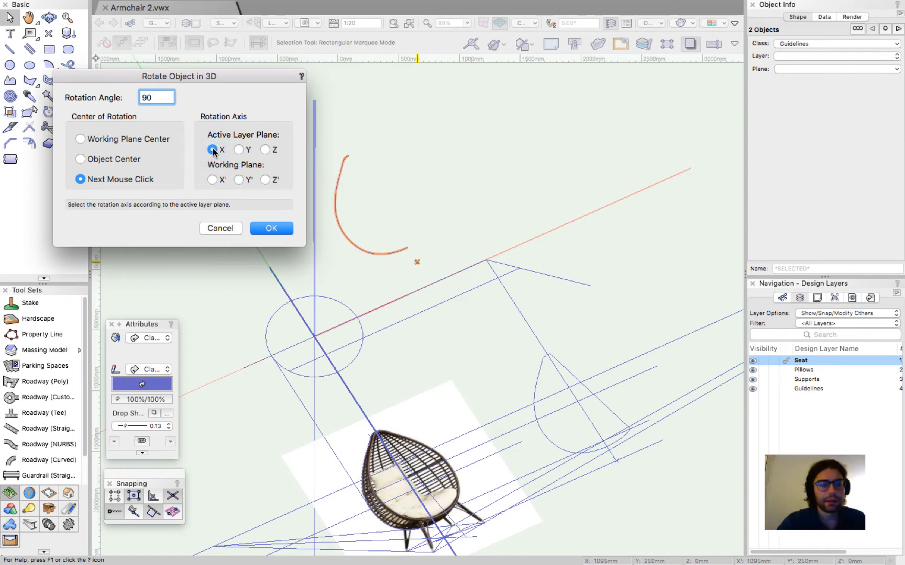
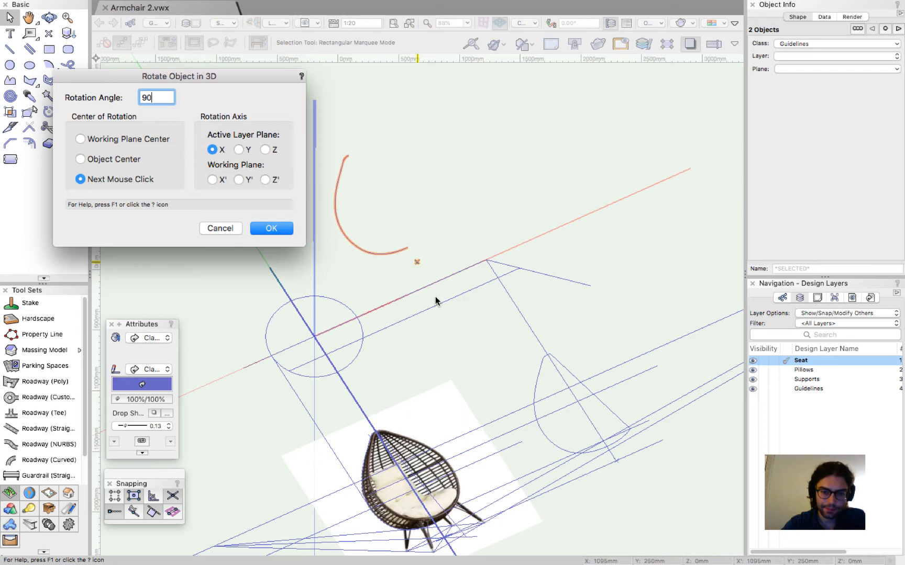
left_click(265, 230)
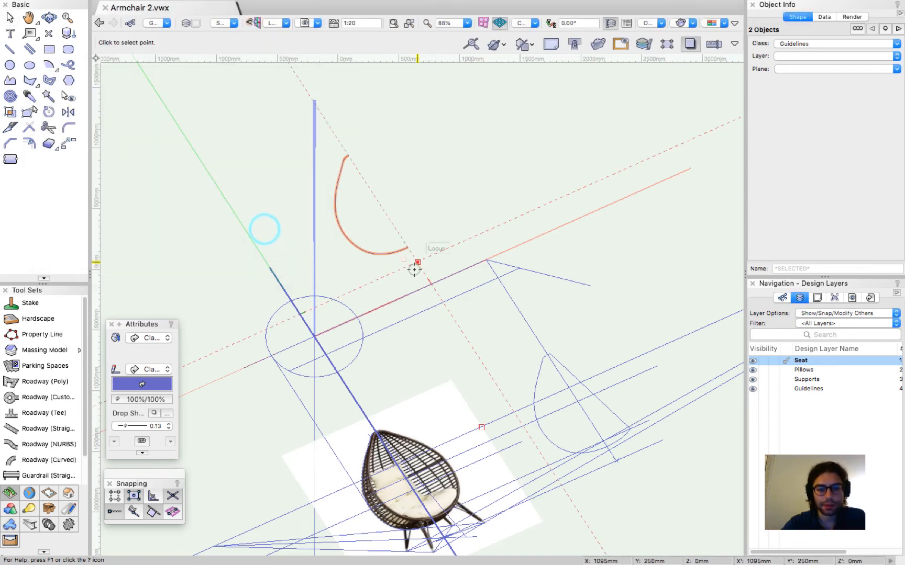
left_click(417, 263)
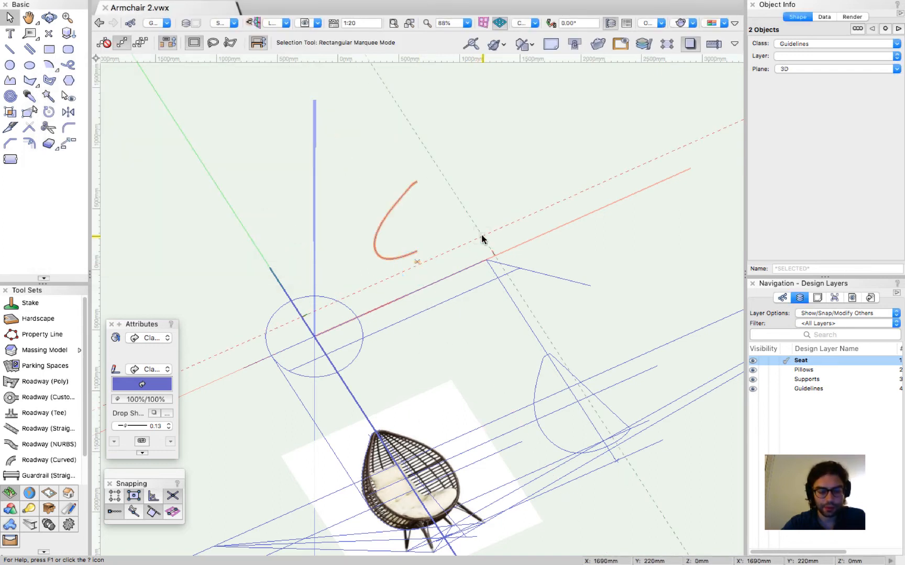
Step: Move the upright curve by its locus onto the centre of the plan circle
scroll(338, 296, "up", 2)
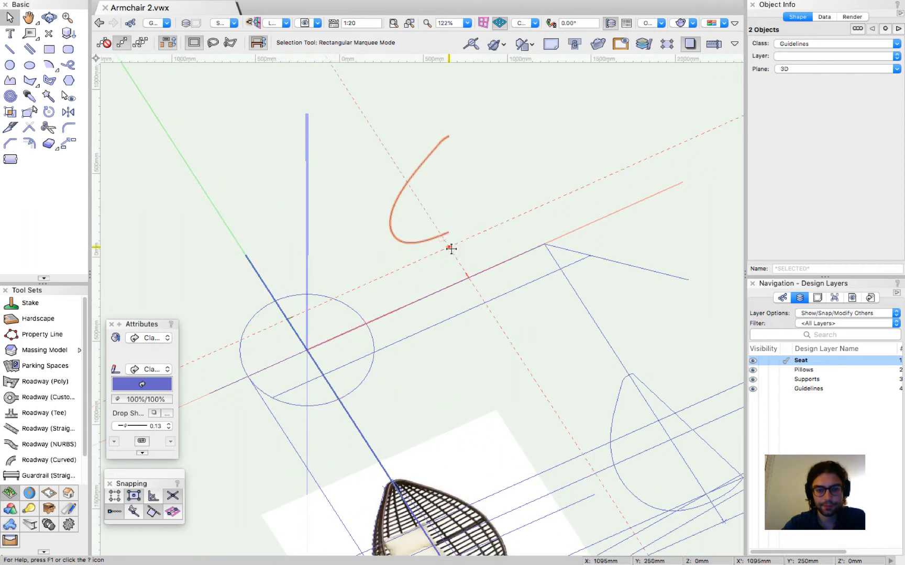
left_click_drag(449, 247, 307, 351)
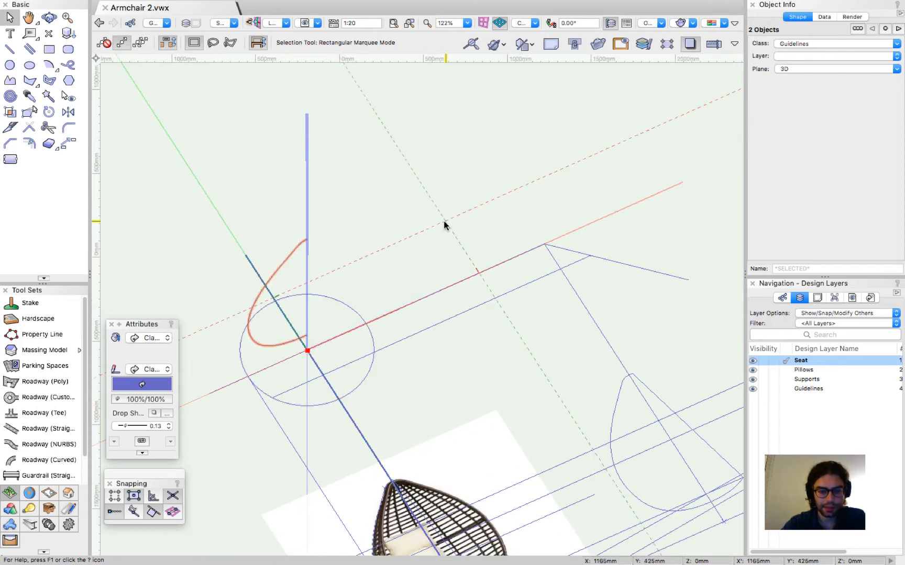
scroll(431, 252, "down", 3)
scroll(313, 343, "up", 2)
middle_click_drag(377, 329, 99, 321, "ctrl")
left_click_drag(470, 281, 410, 236)
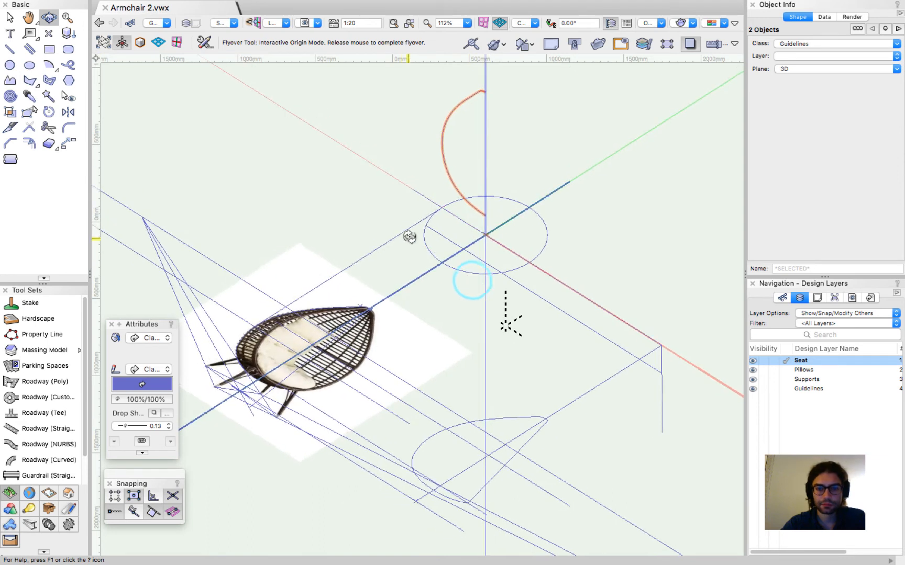
left_click(570, 142)
Step: Make None the active class and assign the upright profile curve to it
scroll(468, 290, "down", 5)
scroll(495, 175, "up", 1)
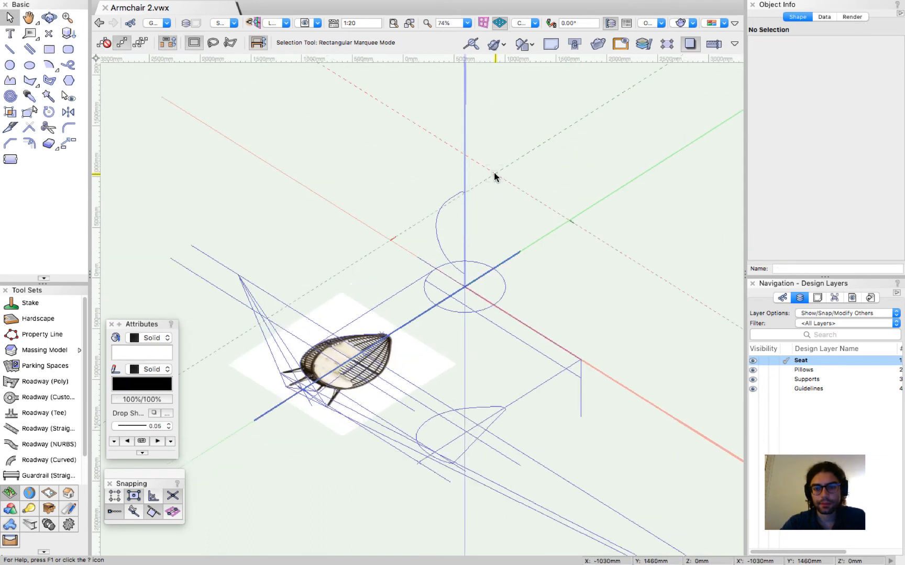
scroll(494, 175, "up", 2)
left_click(783, 297)
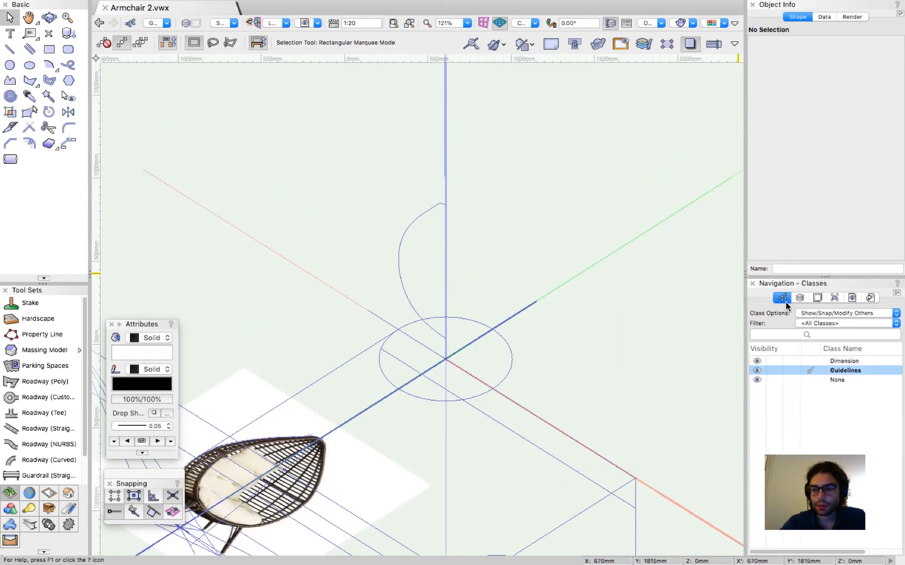
left_click(810, 380)
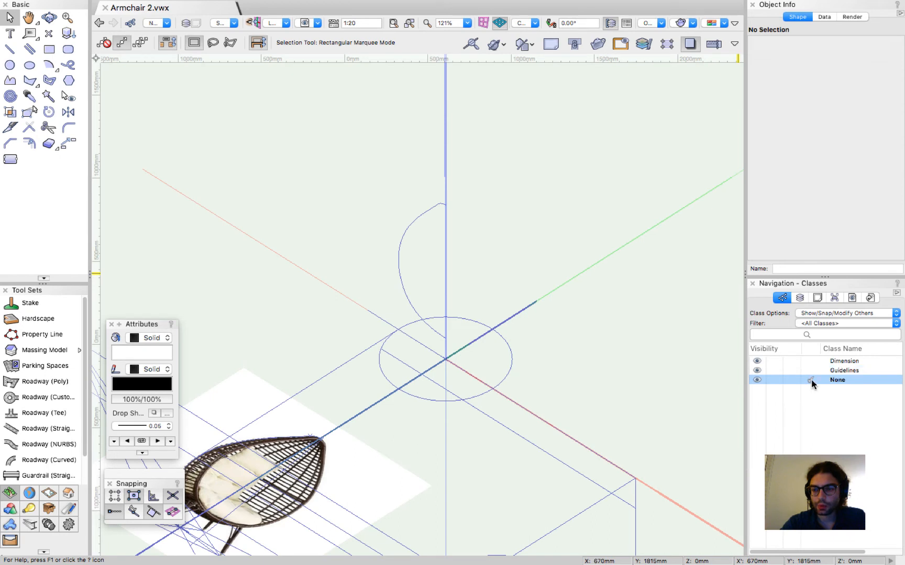
left_click(434, 205)
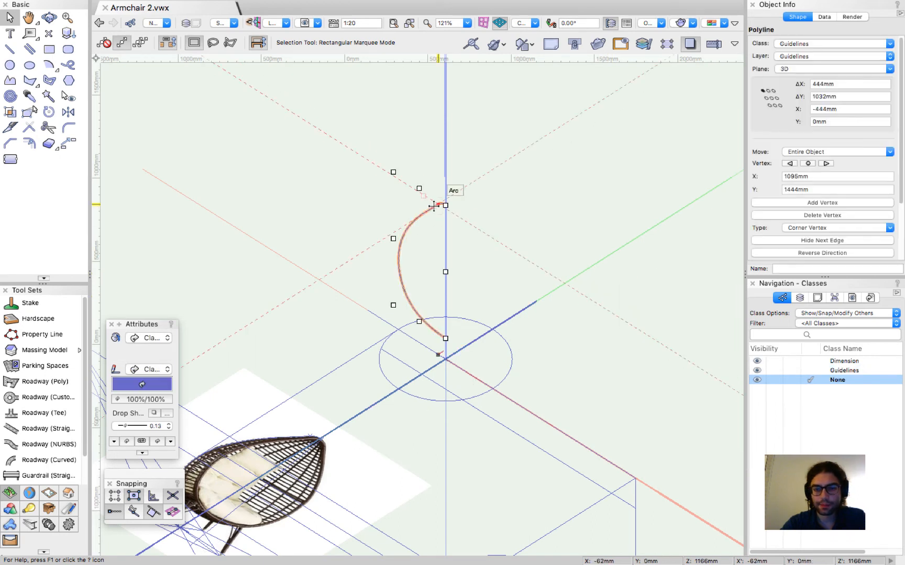
right_click(833, 384)
left_click(776, 438)
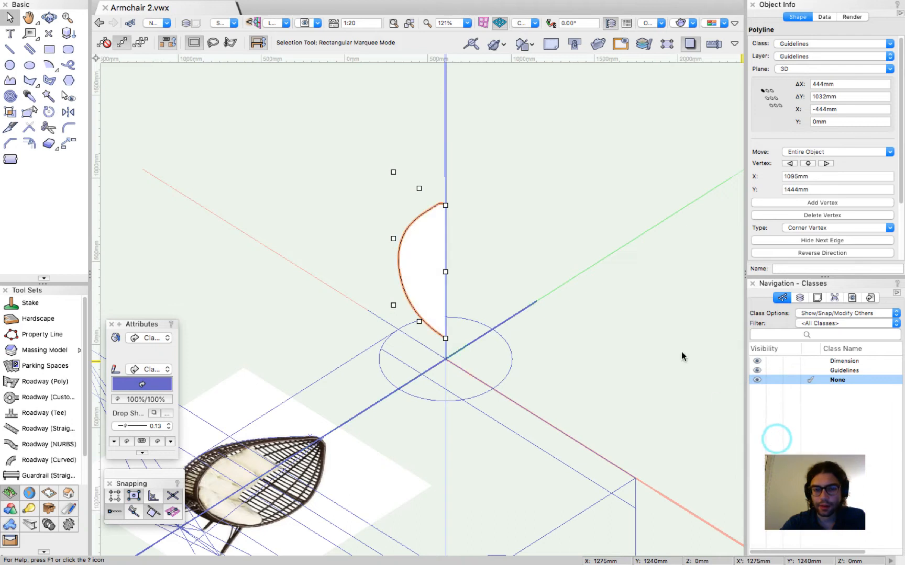
Step: Assign the upright profile curve to the Seat design layer and reselect it
left_click(800, 297)
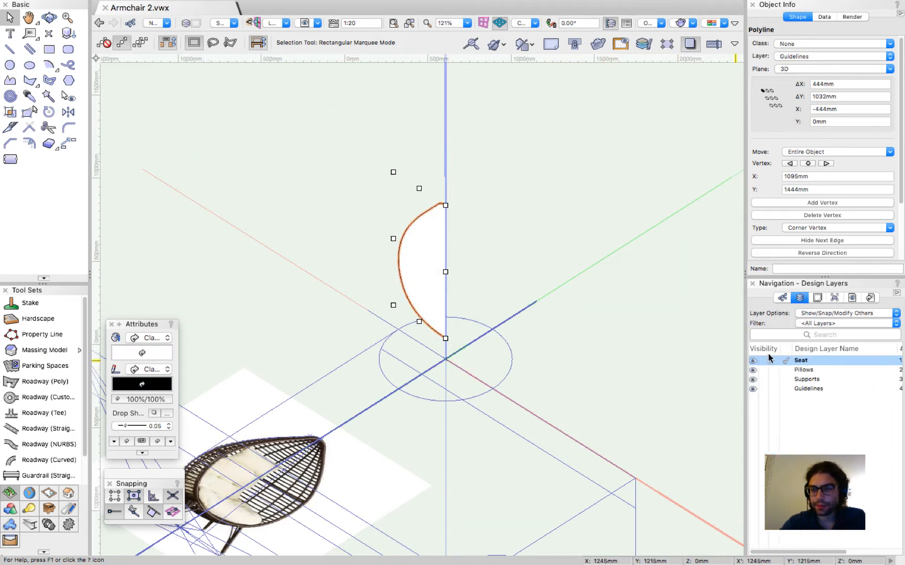
right_click(801, 362)
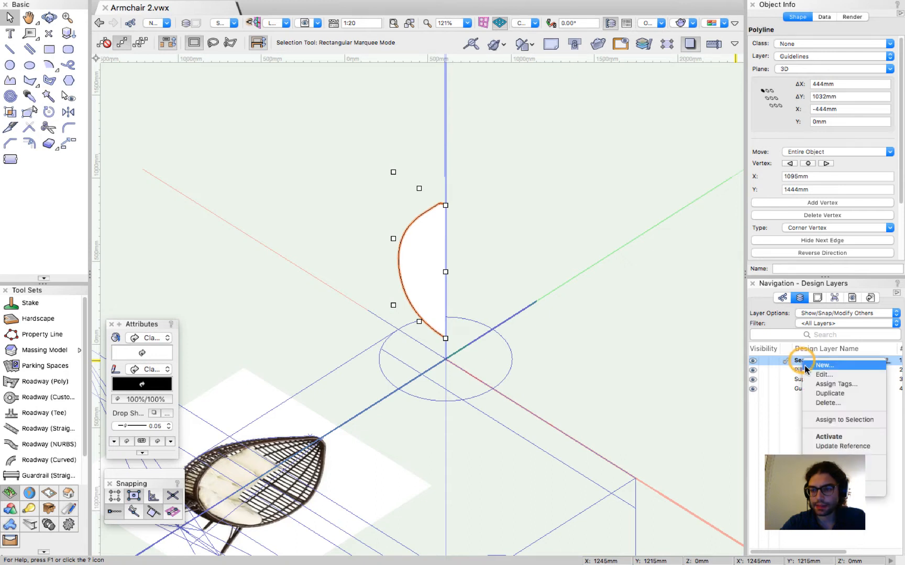
left_click(821, 420)
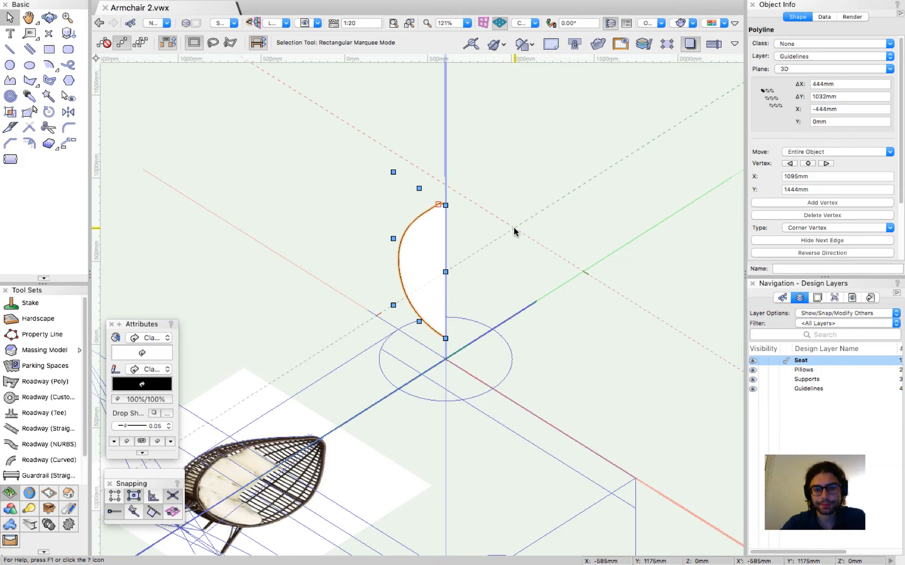
left_click(514, 229)
left_click(410, 255)
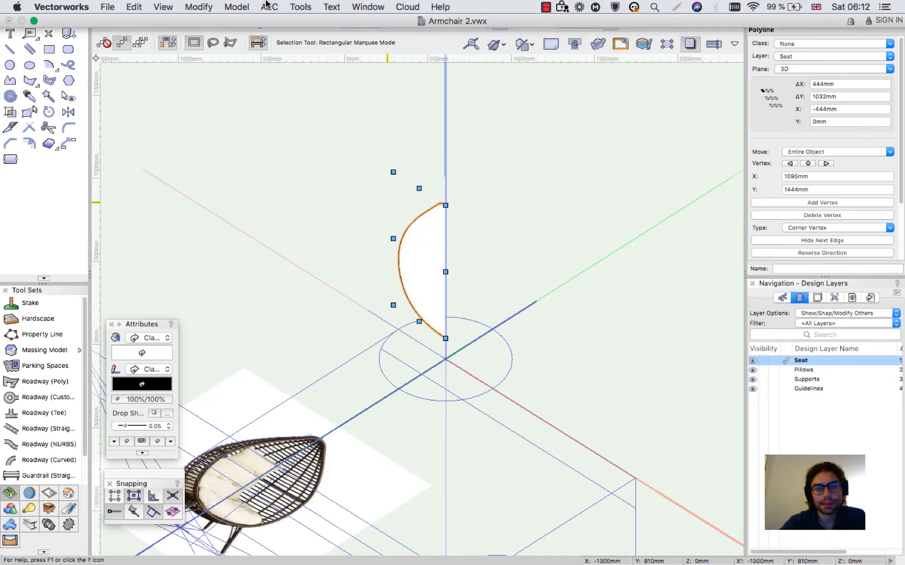
Step: Sweep the profile curve through a 360° arc to create the seat shell
left_click(234, 6)
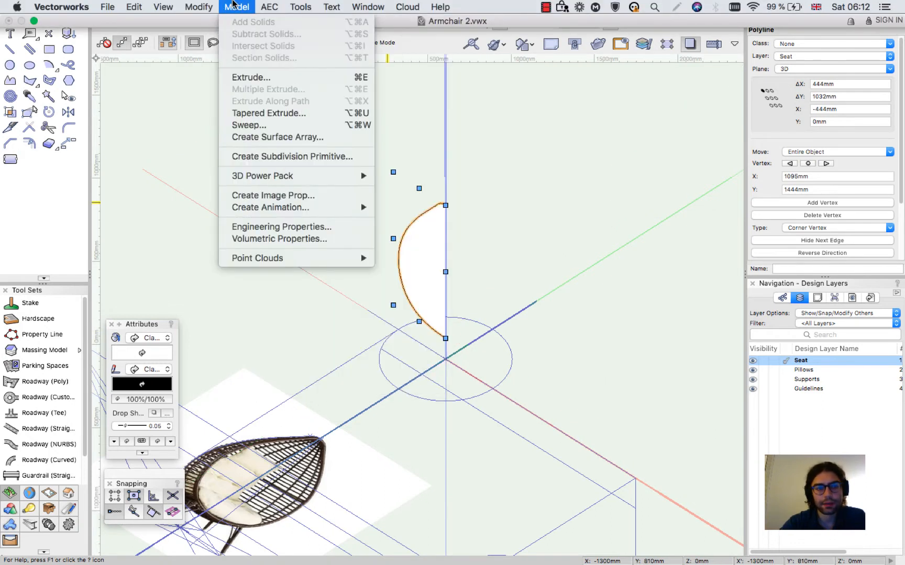
left_click(244, 125)
left_click_drag(456, 106, 195, 97)
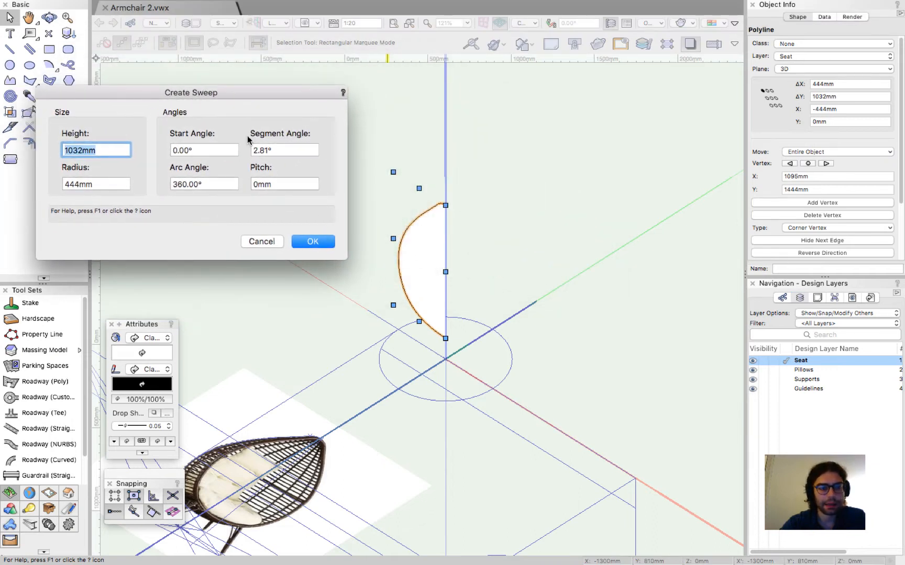
left_click(310, 242)
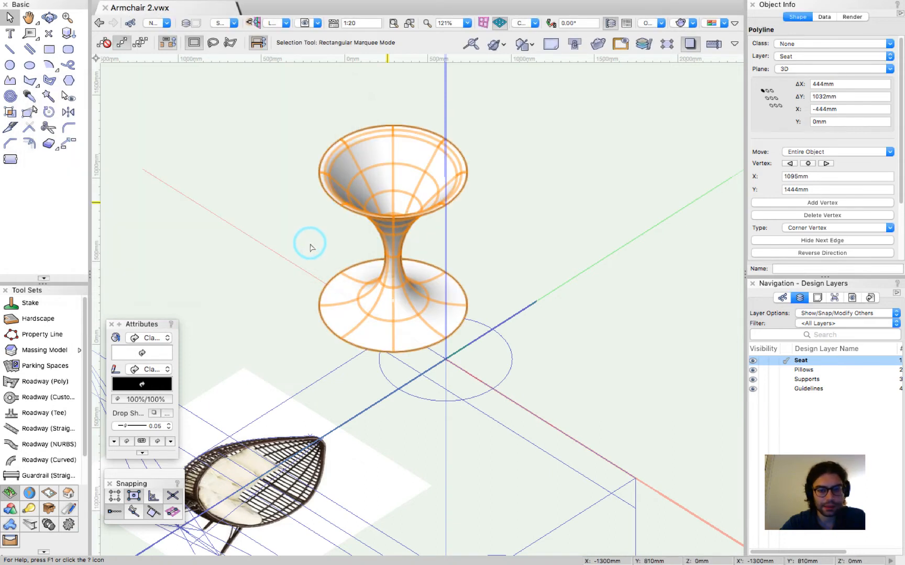
Step: Open the sweep's profile for editing and set the working plane on the planar face of the profile
double_click(403, 224)
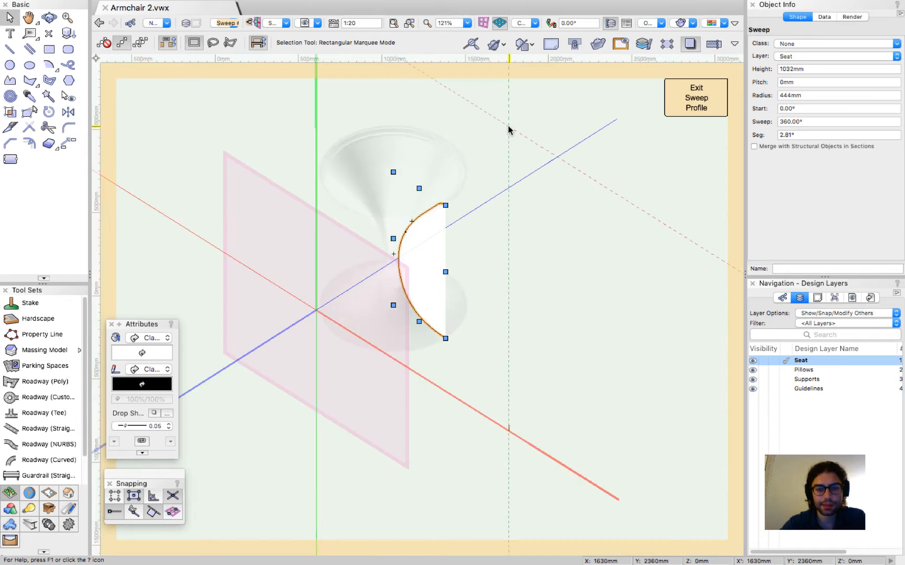
left_click(450, 250)
scroll(430, 275, "up", 5)
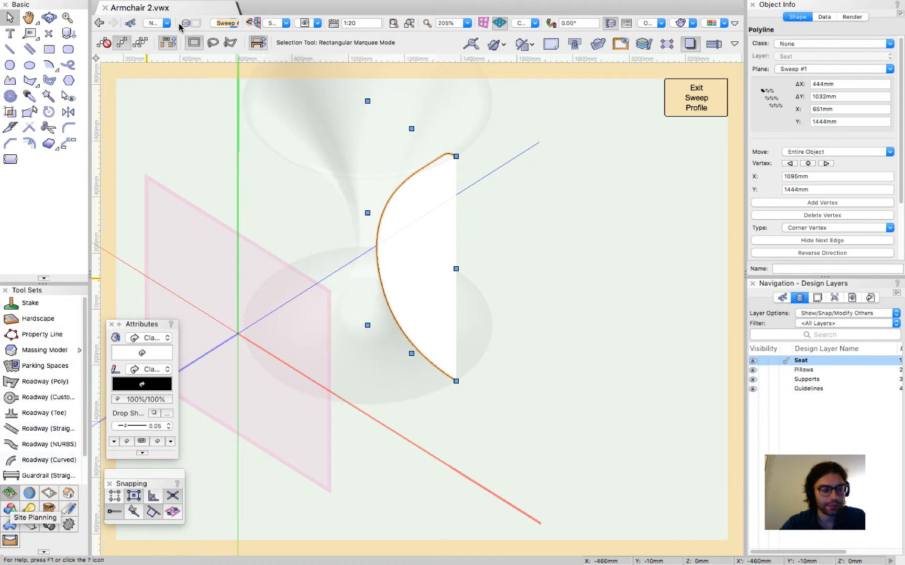
left_click(301, 7)
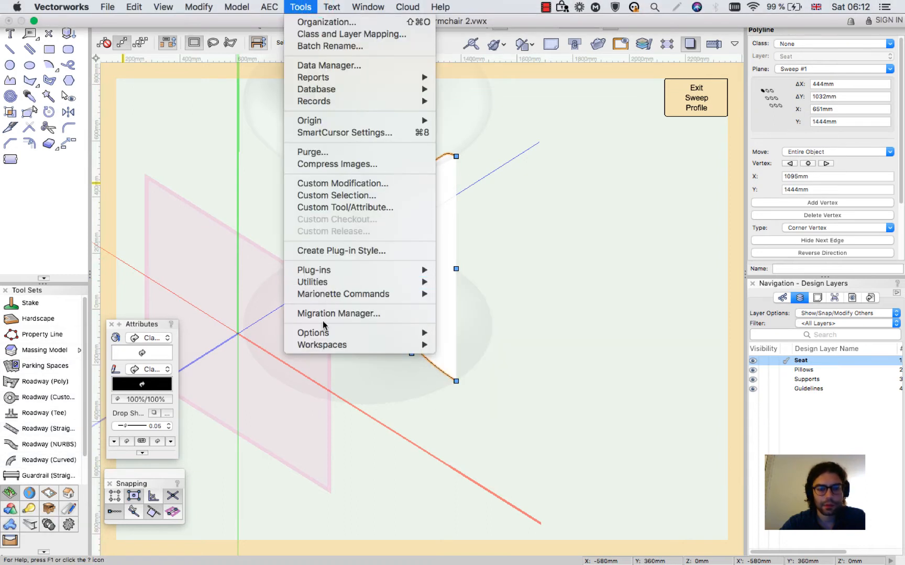
mouse_move(316, 348)
left_click(257, 61)
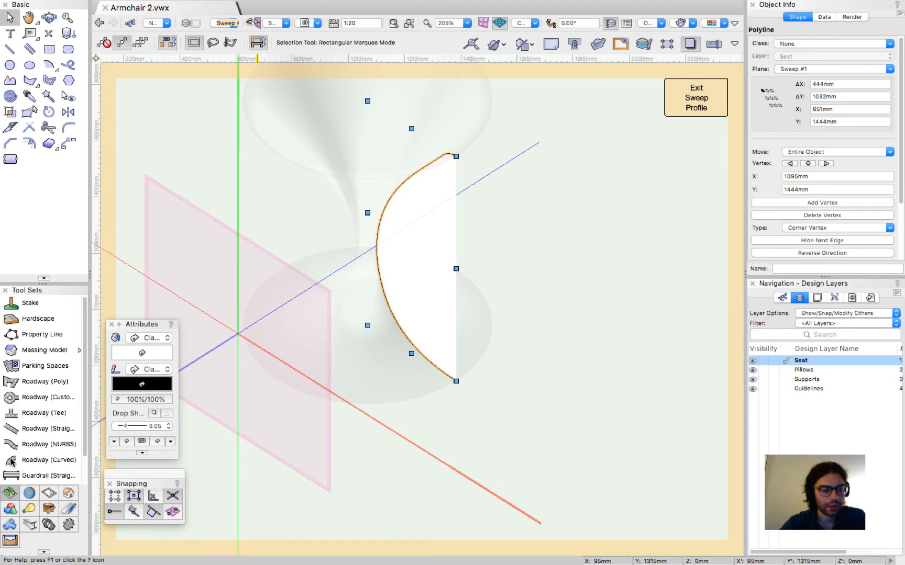
left_click(8, 511)
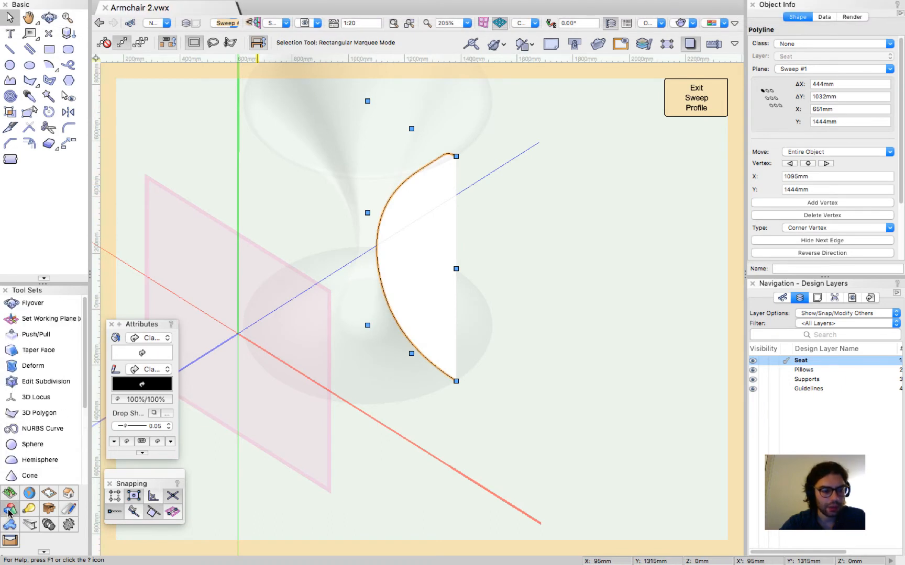
left_click(32, 321)
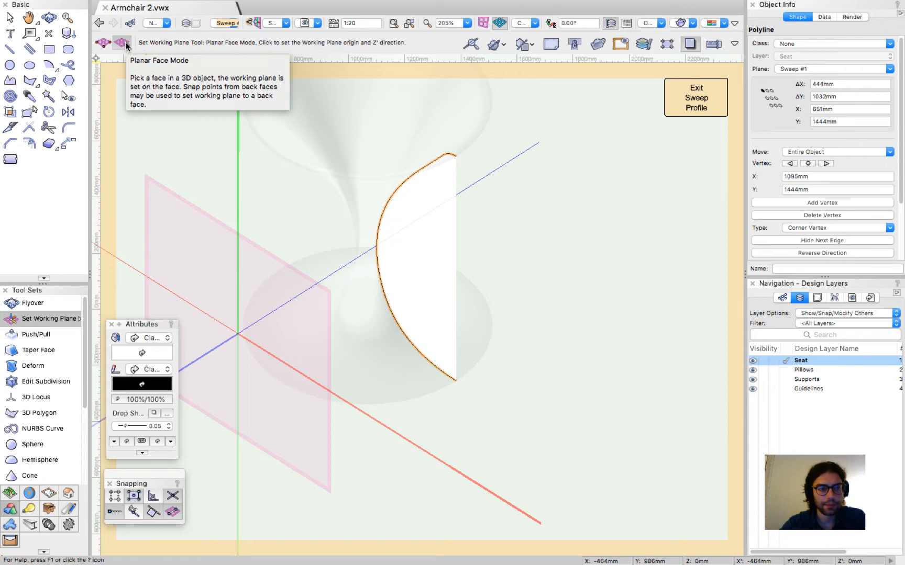
left_click(408, 256)
key("x")
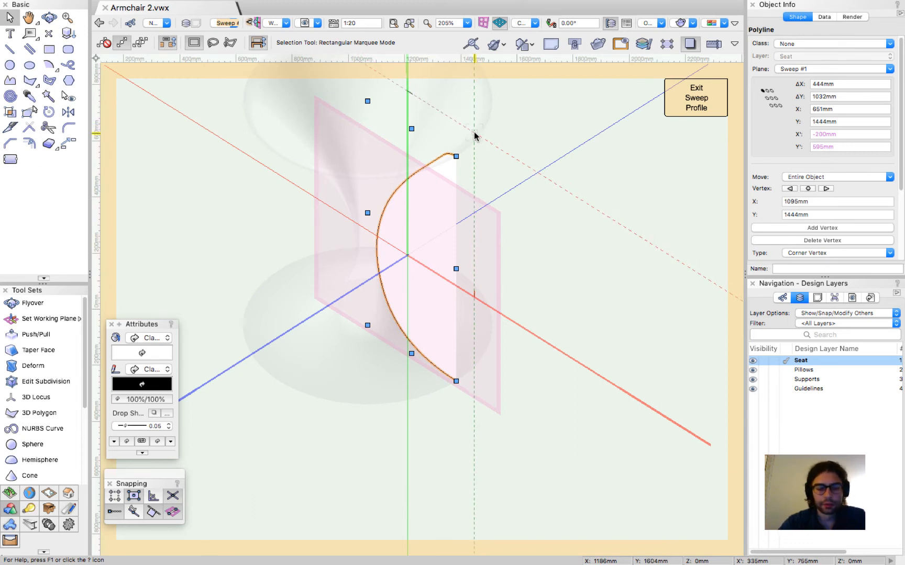
Step: Place a 2D locus at the lower endpoint of the profile curve to define the sweep axis
left_click(49, 33)
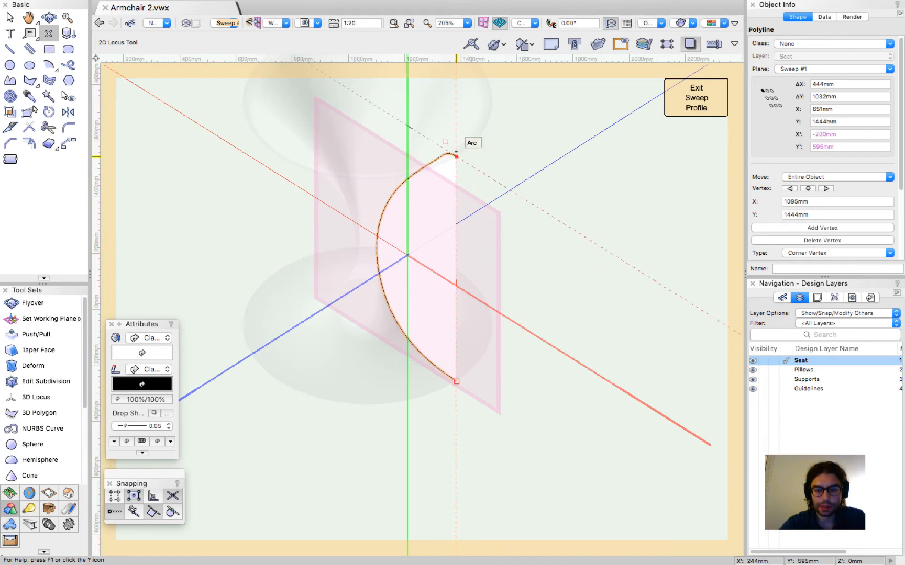
left_click(456, 382)
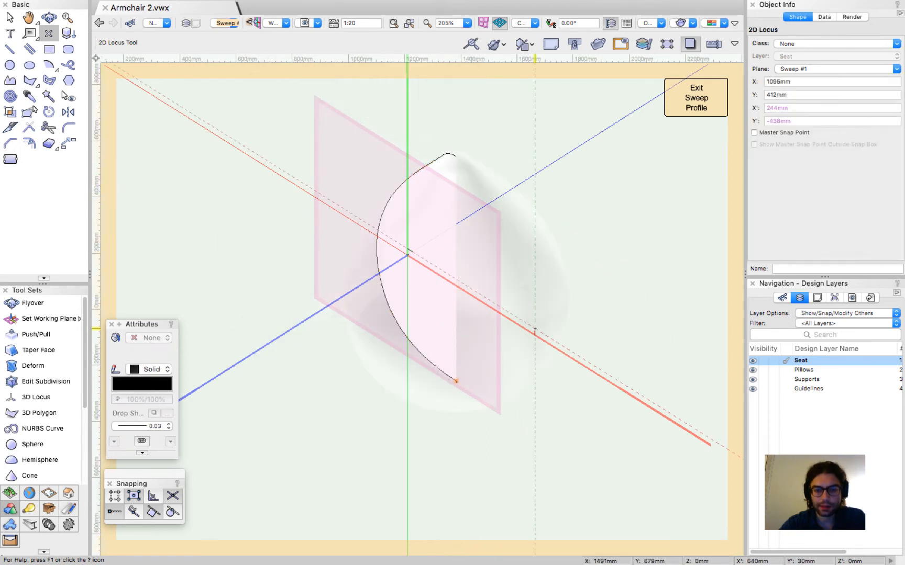
key("x")
left_click(551, 318)
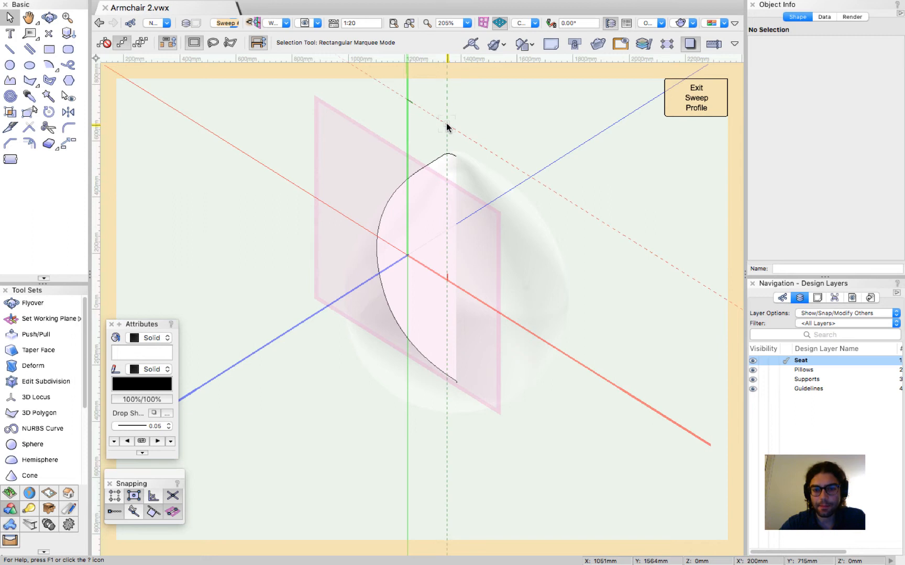
Step: Check the 2D locus at the profile's lower endpoint, exit the sweep profile and return to the whole seat shell
left_click(446, 126)
left_click(457, 381)
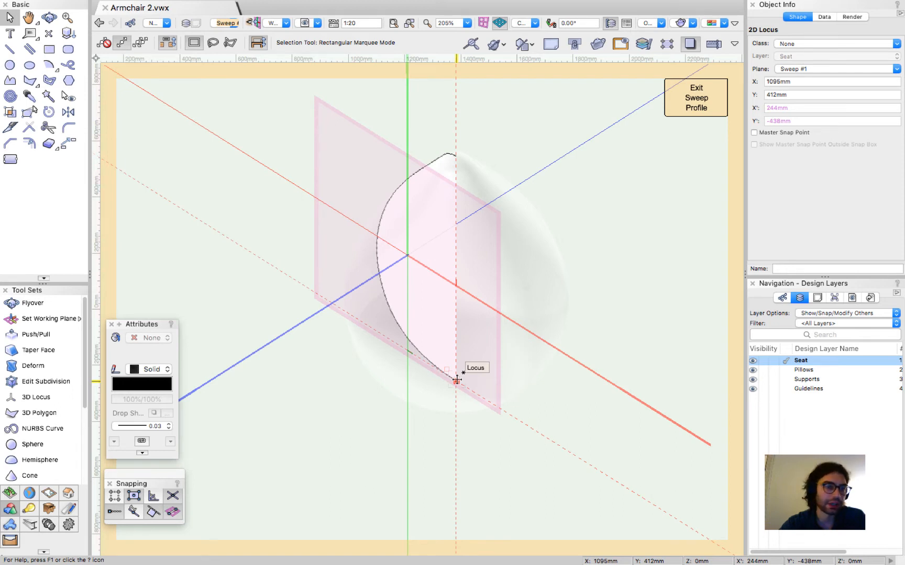
left_click(556, 326)
left_click(690, 101)
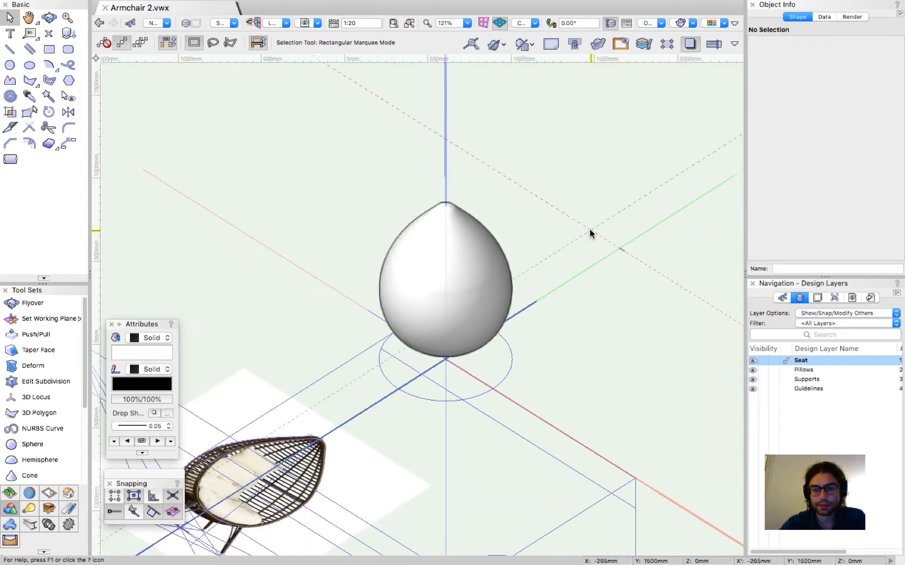
key("shift+c")
left_click_drag(485, 325, 657, 53)
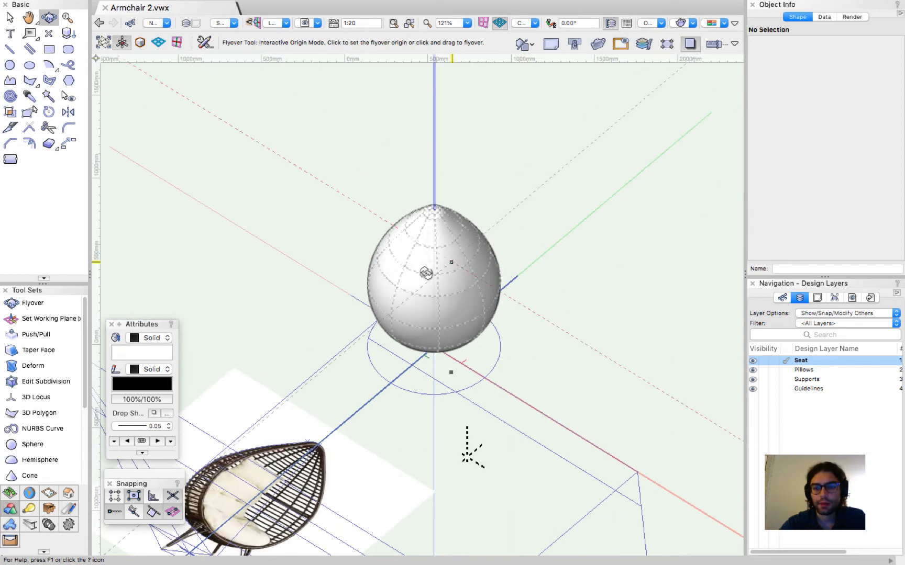
Step: Examine the detail levels in the OpenGL options, keep Low, and inspect the seat shell's surface from several angles
left_click(687, 21)
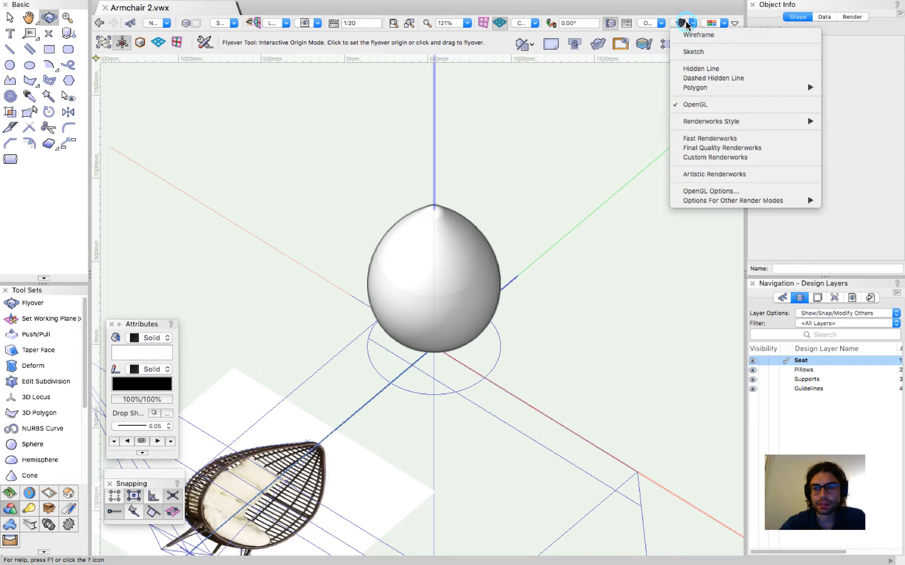
left_click(691, 192)
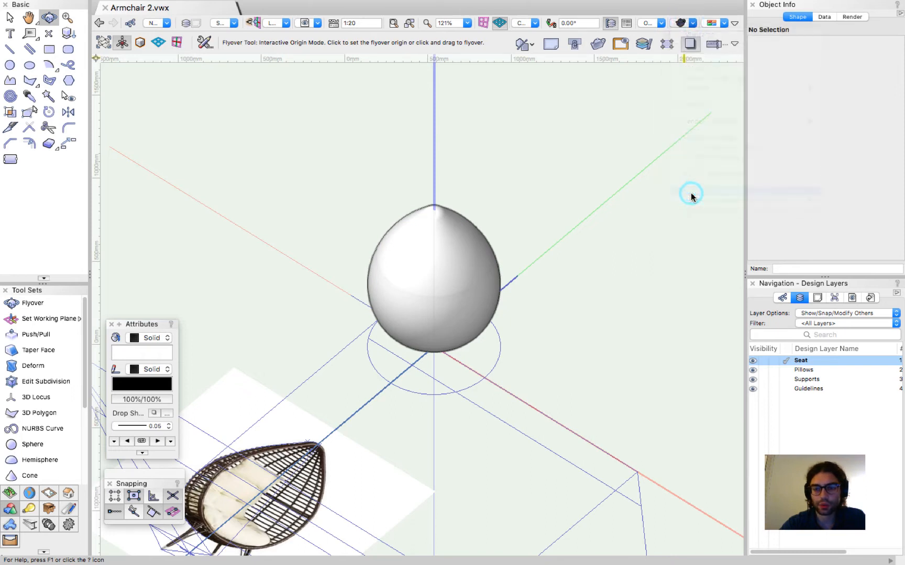
left_click_drag(454, 96, 616, 103)
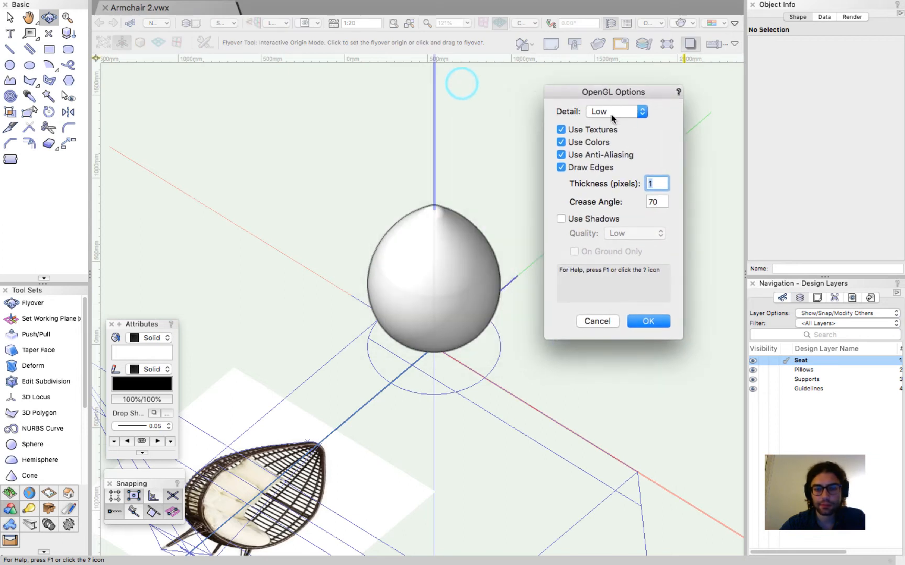
left_click(600, 112)
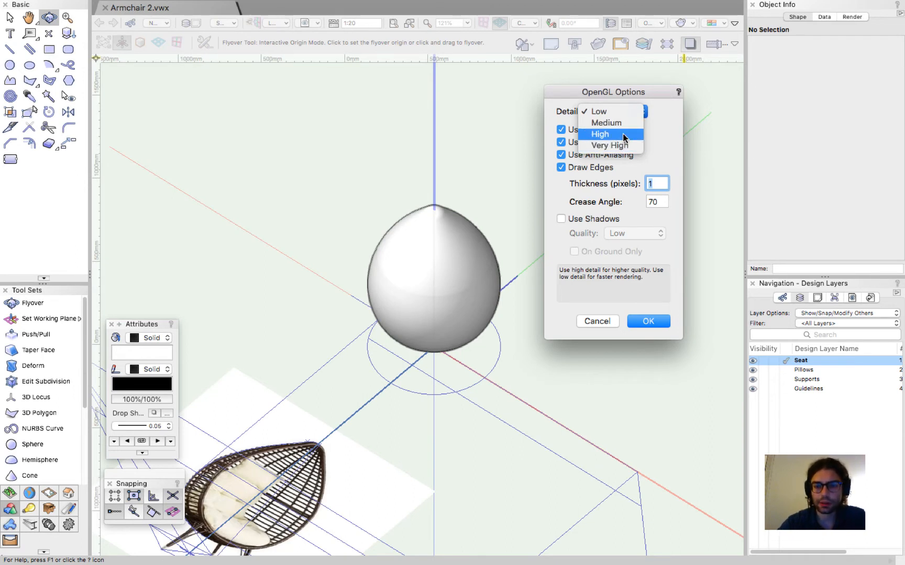
left_click(643, 227)
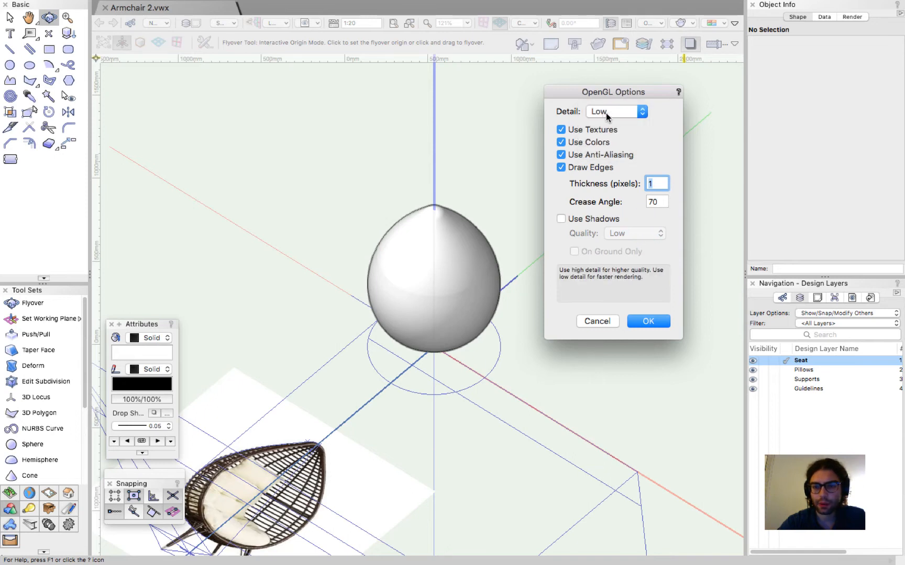
left_click(645, 321)
scroll(432, 246, "up", 5)
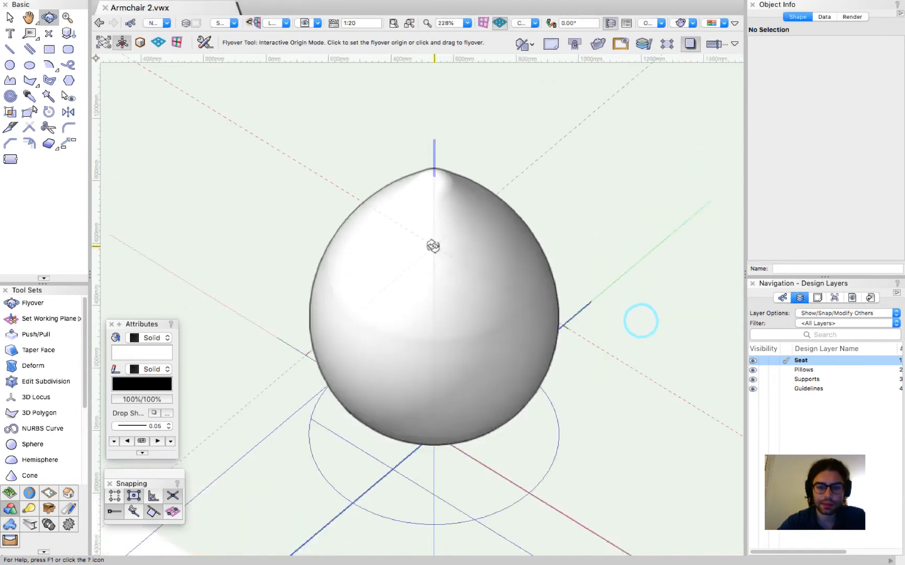
left_click_drag(466, 319, 564, 295)
scroll(471, 248, "down", 6)
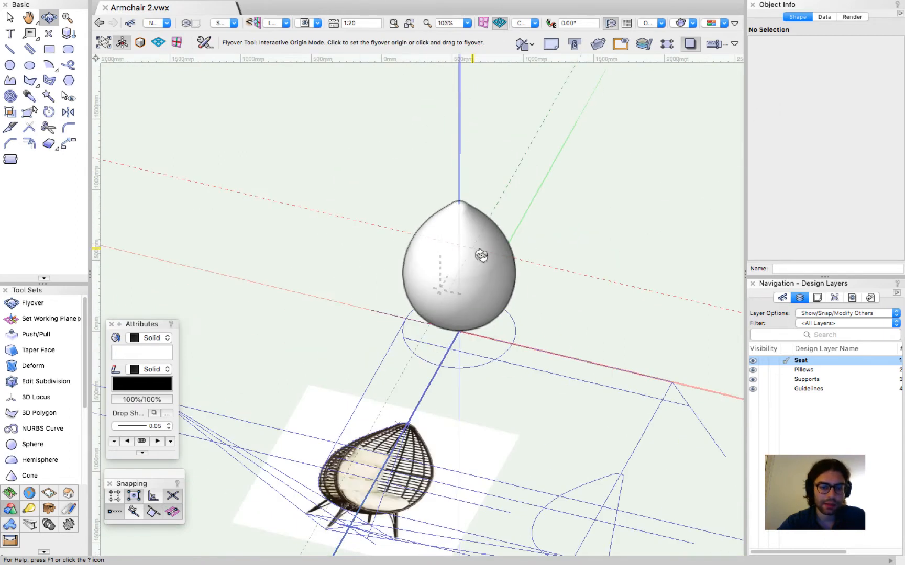
left_click_drag(559, 341, 567, 360)
Step: Select the slanted guideline of the side profile with its locus and place a copy of both beside the seat shell
key("x")
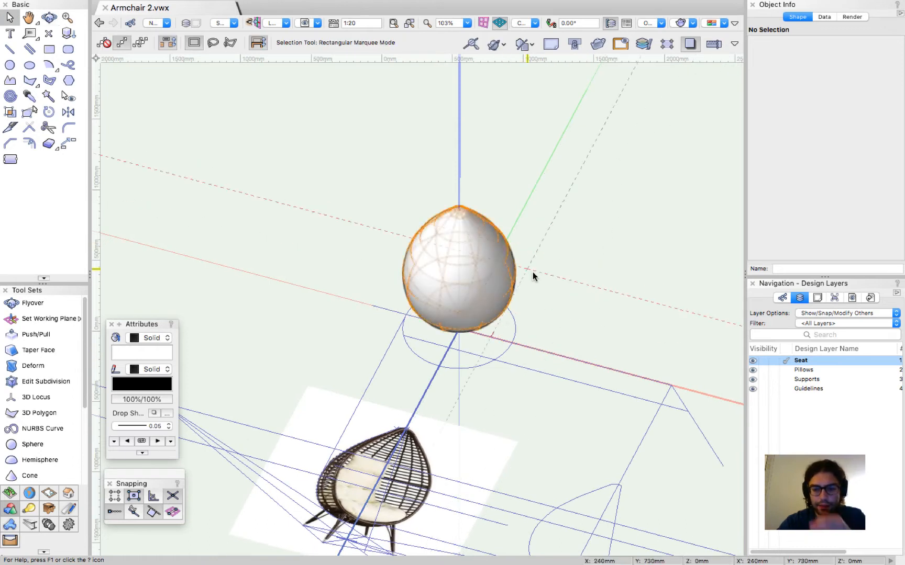
scroll(557, 257, "down", 3)
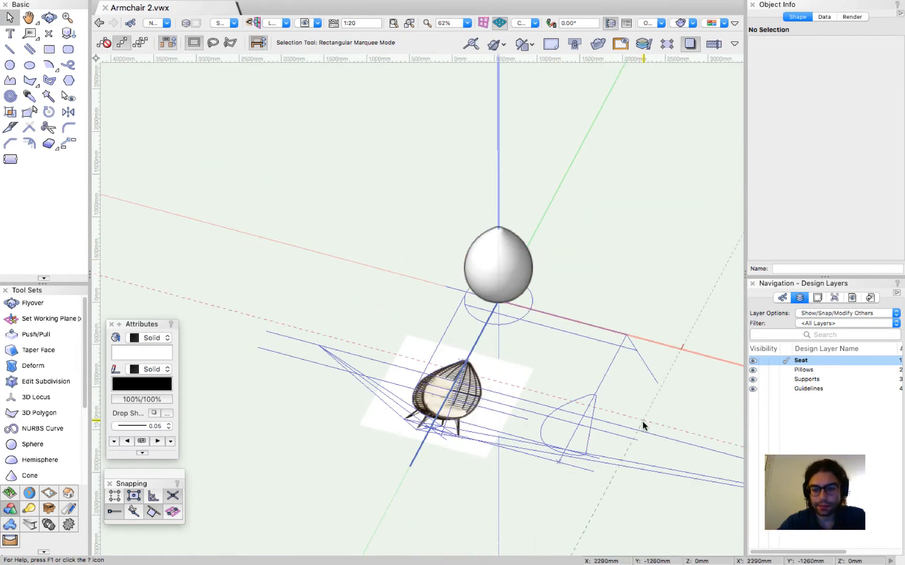
scroll(642, 423, "up", 3)
left_click(553, 400)
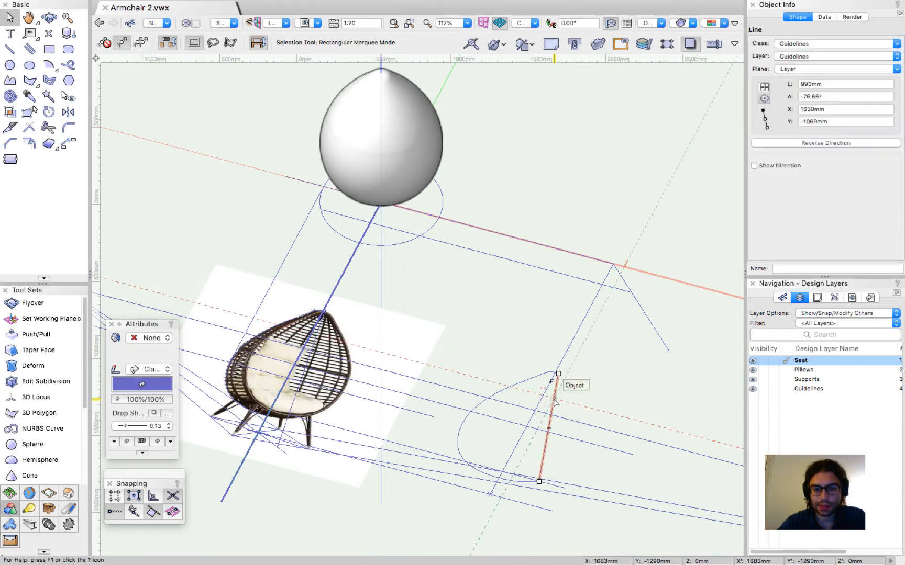
left_click_drag(464, 520, 505, 487, "shift")
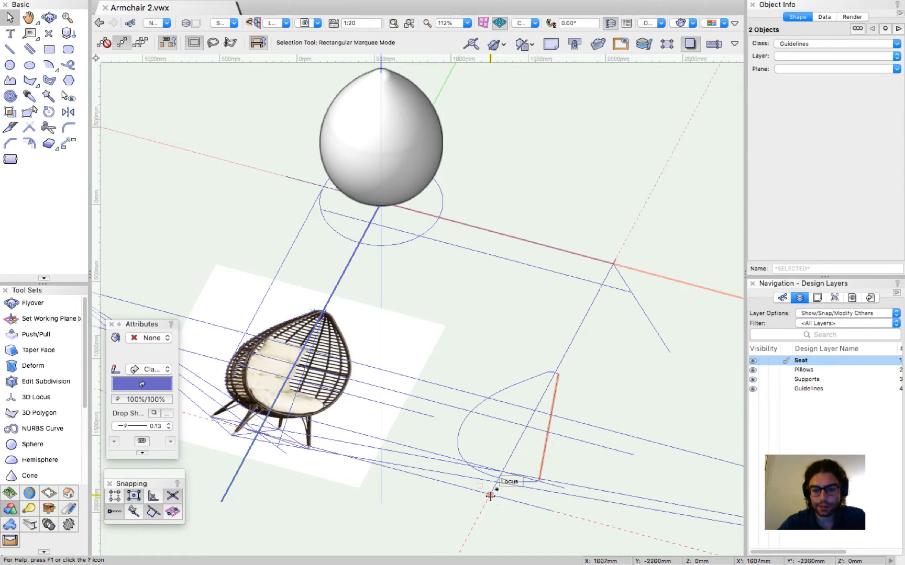
left_click_drag(546, 453, 596, 180)
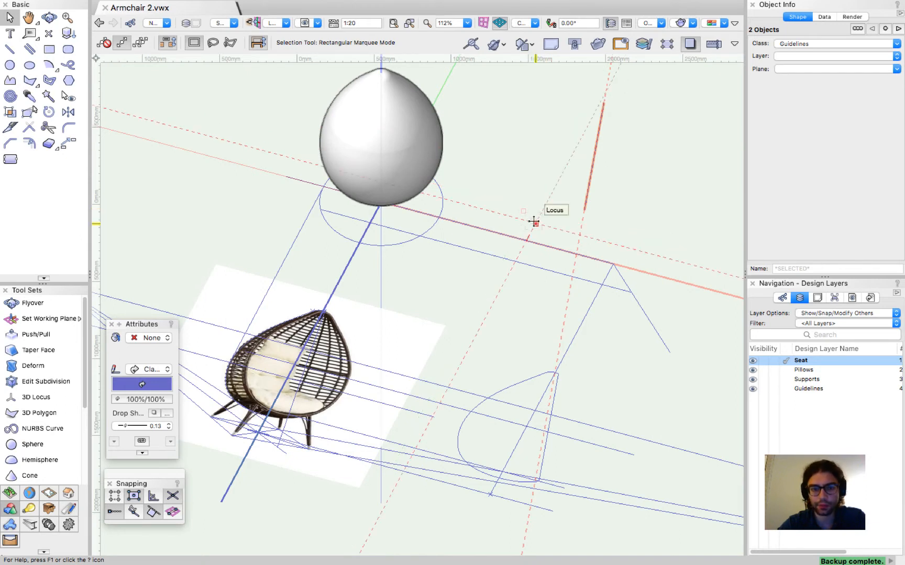
Step: Rotate the copied line and locus 90° in 3D about the layer plane's X axis, using the locus as the rotation centre
right_click(590, 184)
mouse_move(613, 412)
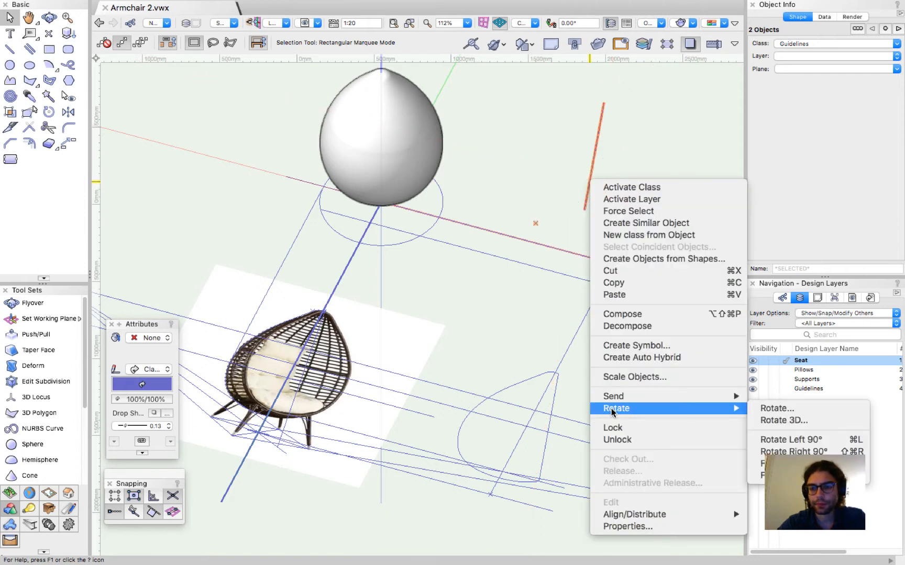
left_click(775, 420)
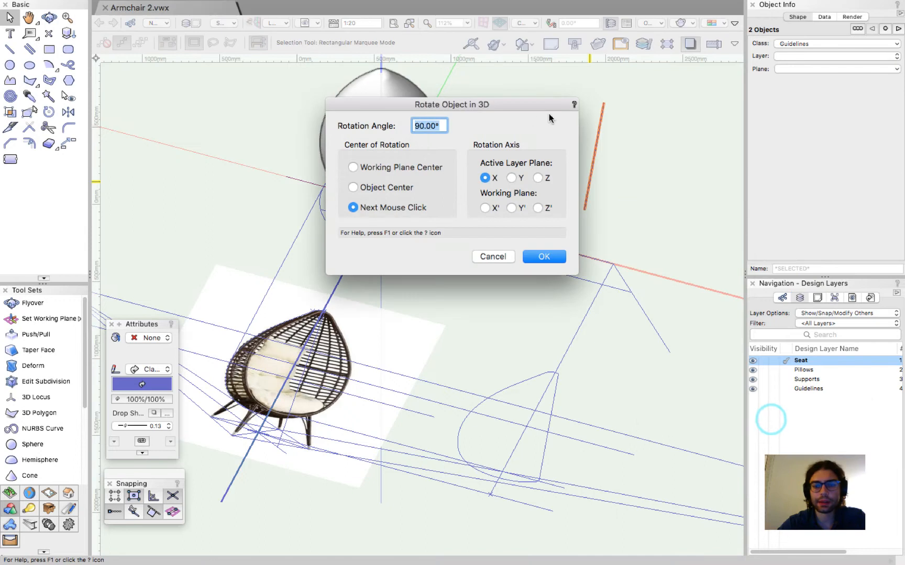
left_click_drag(474, 104, 269, 81)
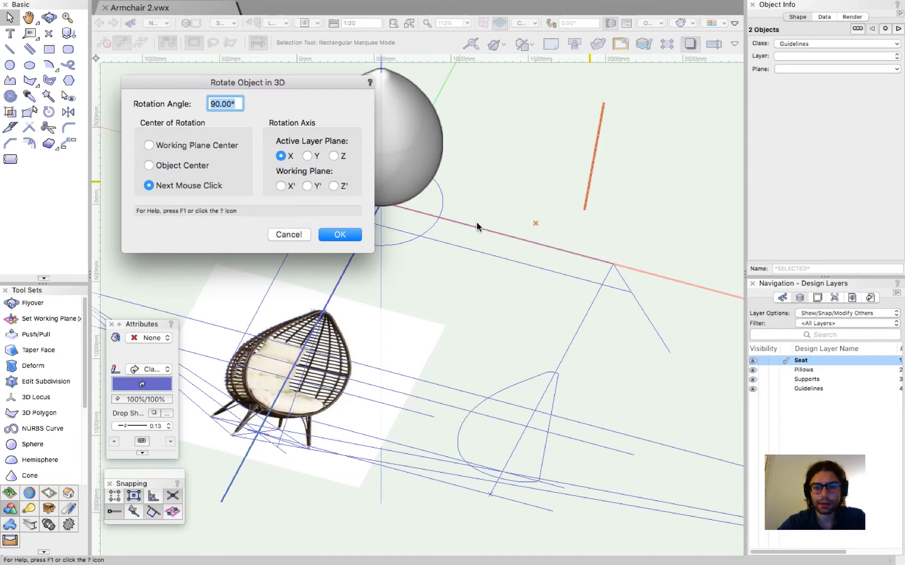
left_click(337, 234)
left_click(536, 223)
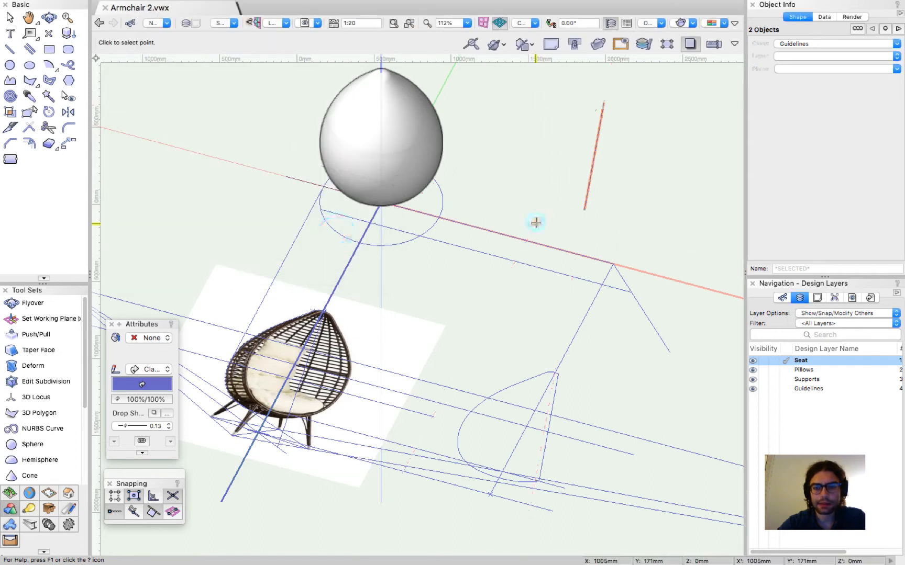
scroll(515, 281, "down", 3)
middle_click_drag(555, 279, 540, 233, "ctrl")
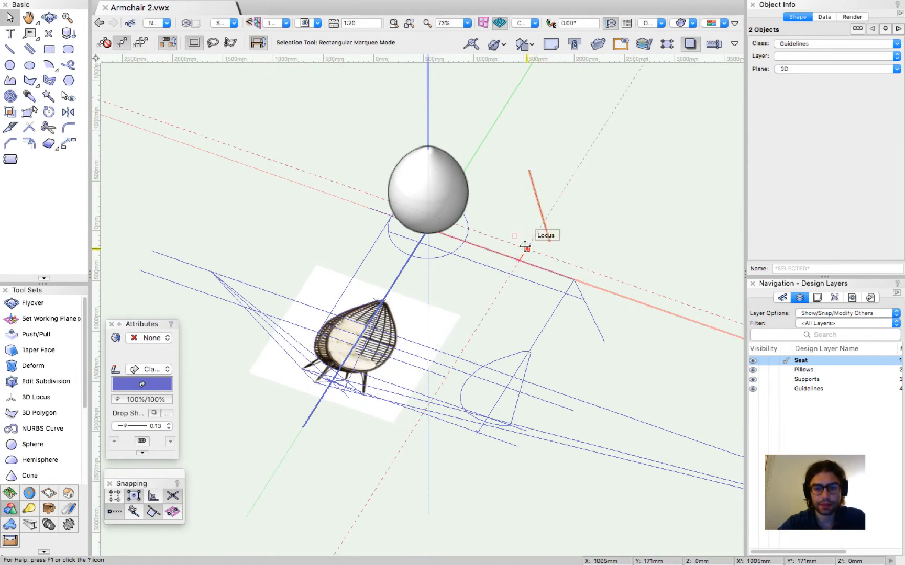
Step: In the top plan view, rotate the upright line and its locus 90° to the right
key("super+5")
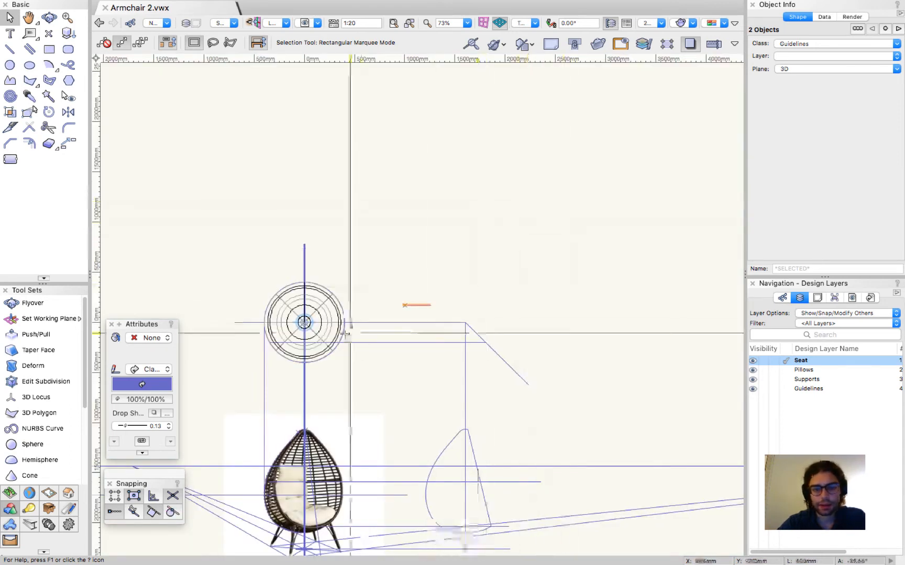
scroll(346, 333, "up", 4)
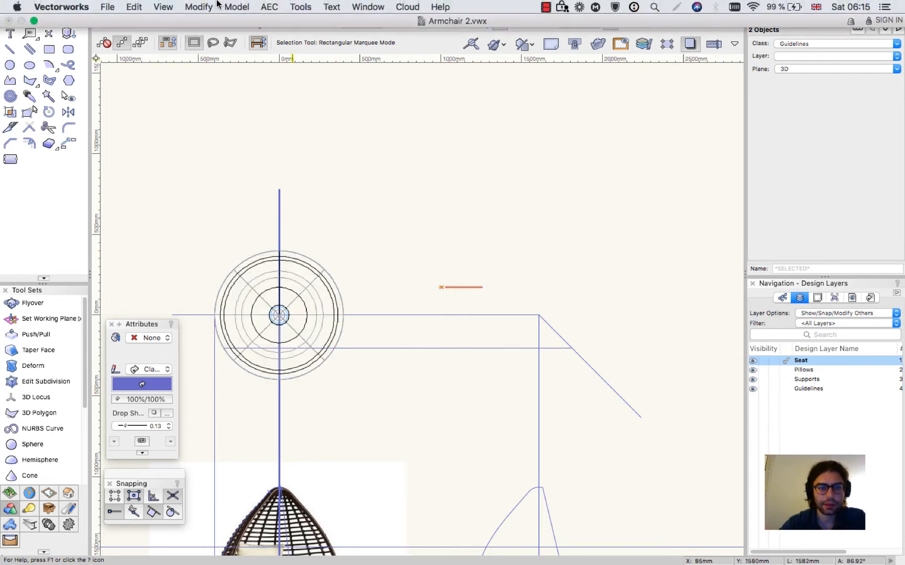
left_click(216, 4)
mouse_move(204, 58)
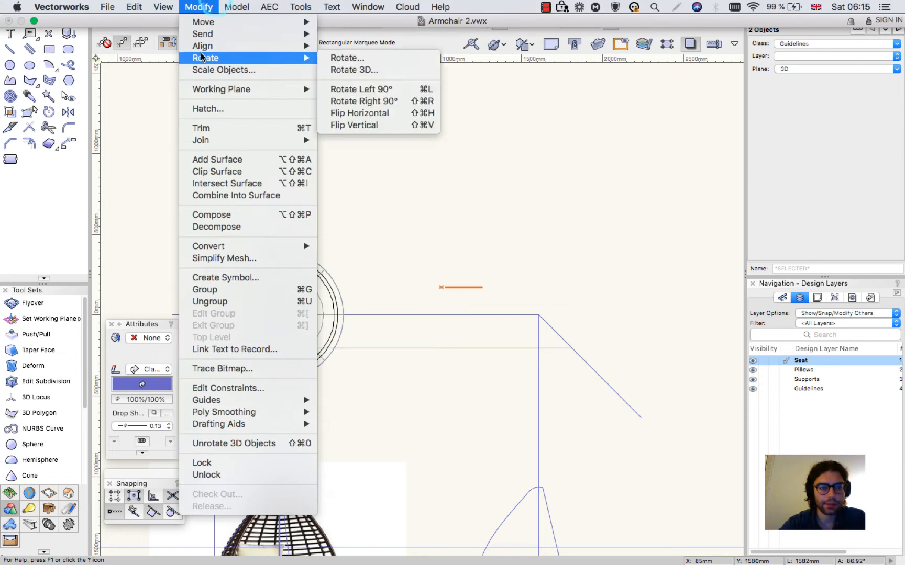
left_click(371, 105)
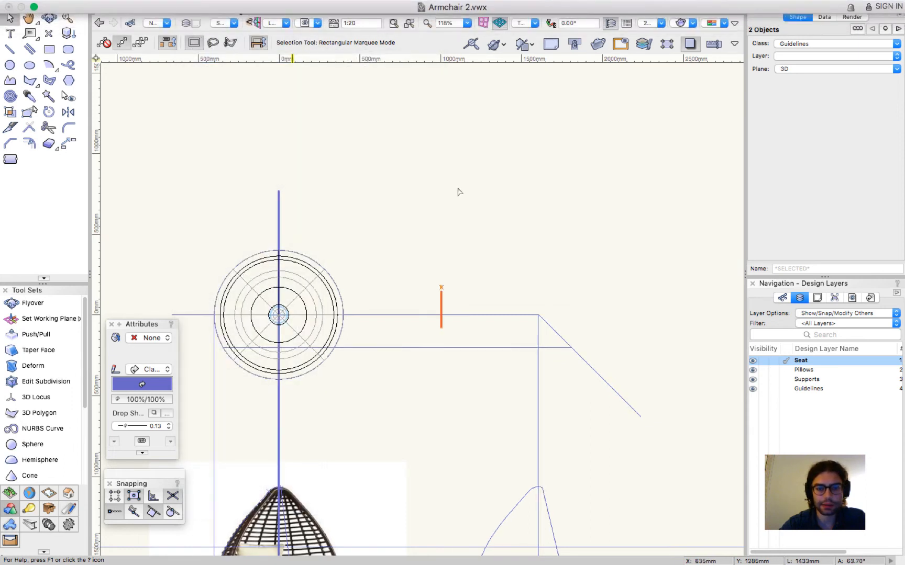
Step: Move the line and locus so that the locus sits on the horizontal guideline through the seat's centre, and clear the selection
scroll(358, 353, "up", 2)
left_click_drag(471, 263, 375, 299)
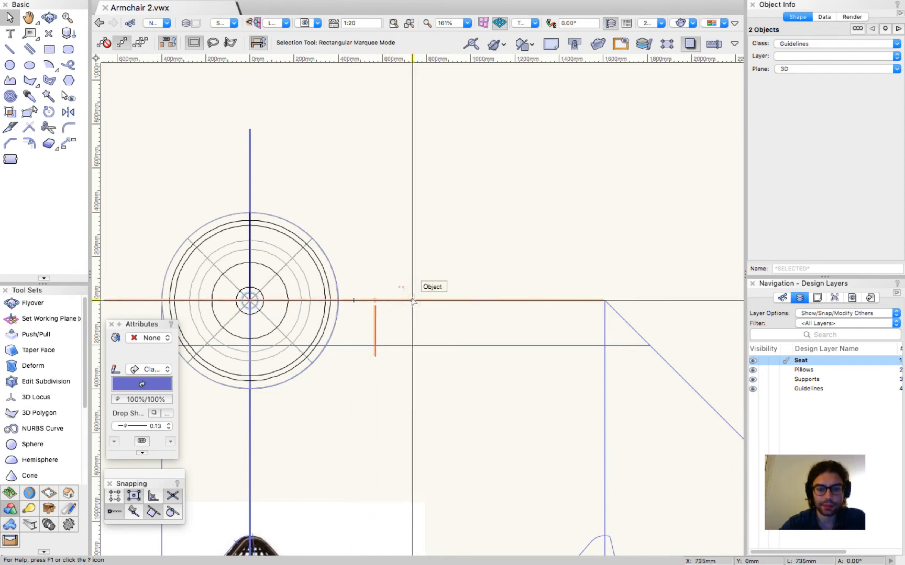
scroll(425, 214, "down", 3)
middle_click_drag(430, 317, 578, 138, "shift")
left_click(436, 141)
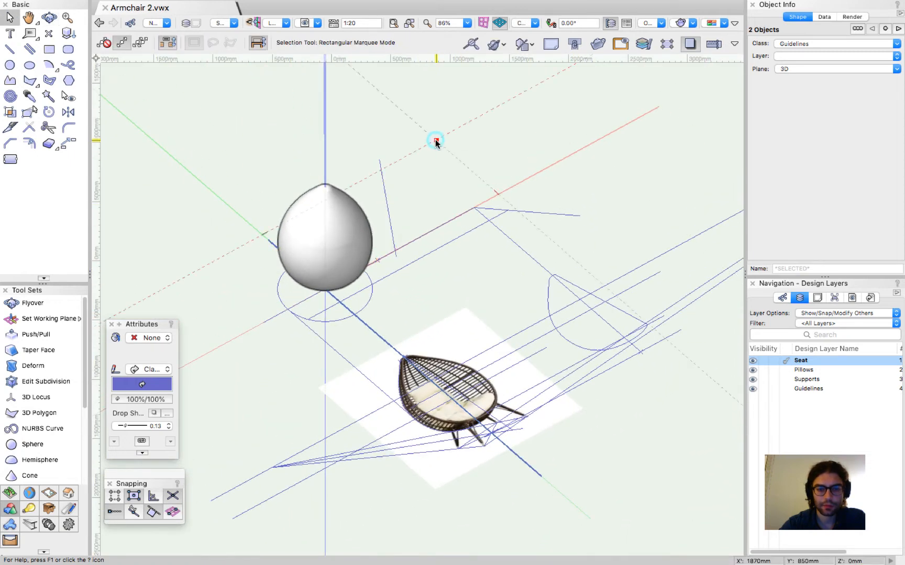
Step: Assign the upright slanted line beside the seat shell to the None class
left_click(387, 190)
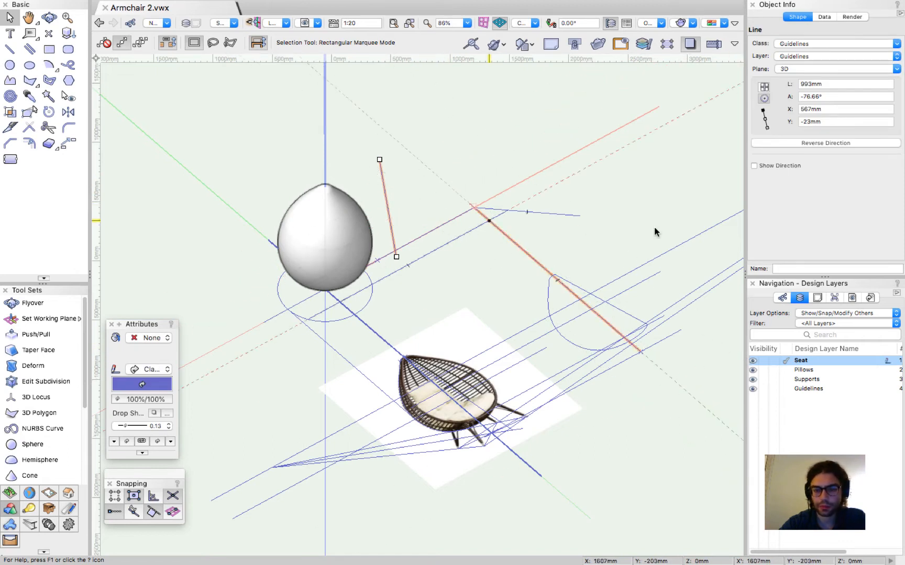
left_click(782, 299)
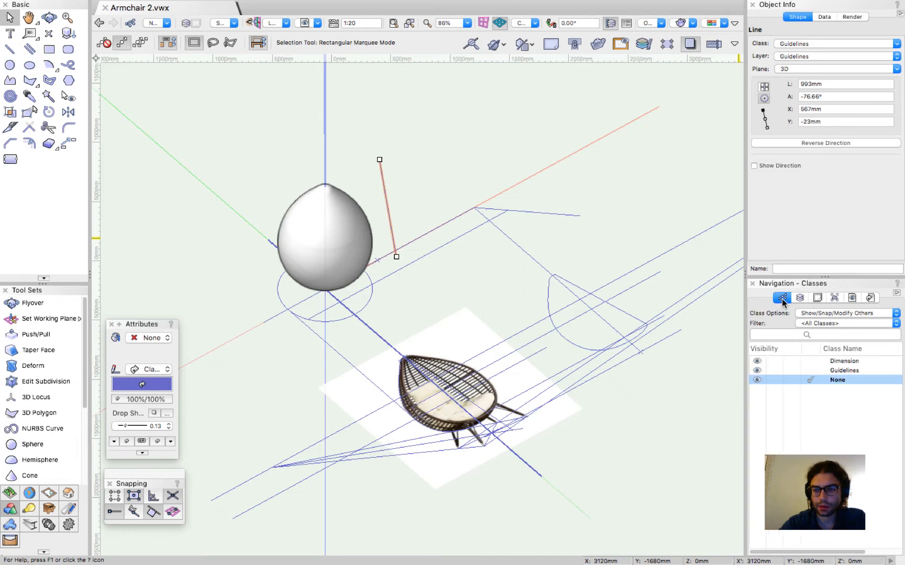
right_click(837, 380)
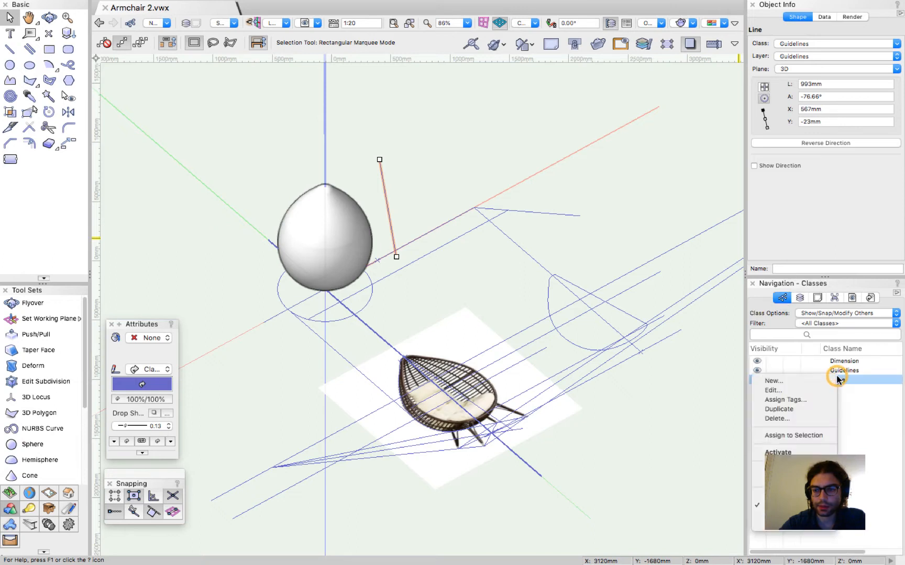
left_click(801, 436)
Step: Extrude the slanted line into a flat surface through the seat shell and set the extrusion to 1000 mm
scroll(260, 243, "up", 2)
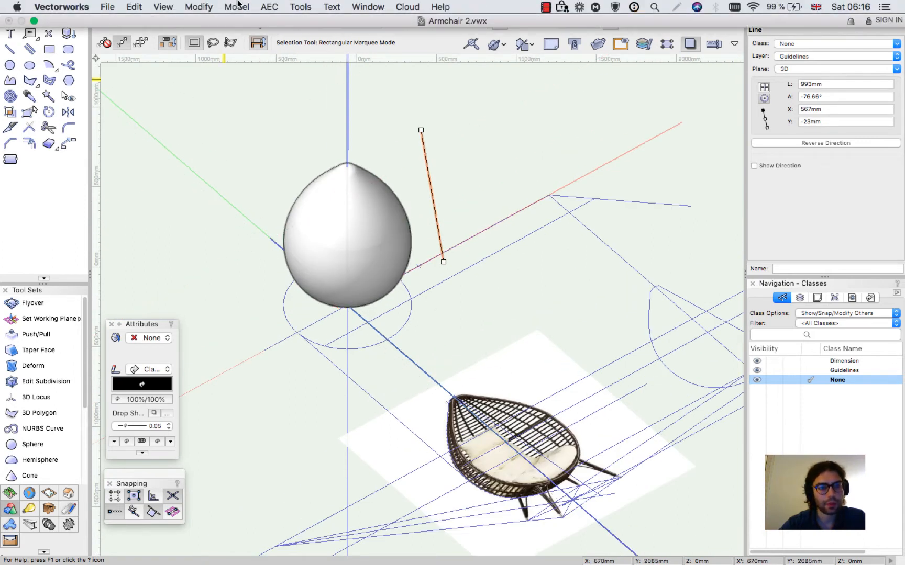
left_click(237, 6)
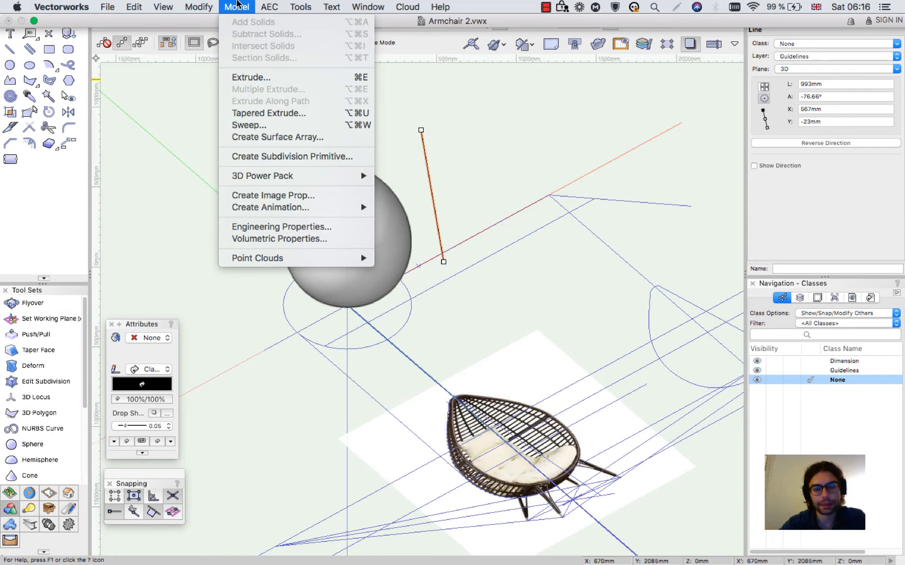
left_click(232, 79)
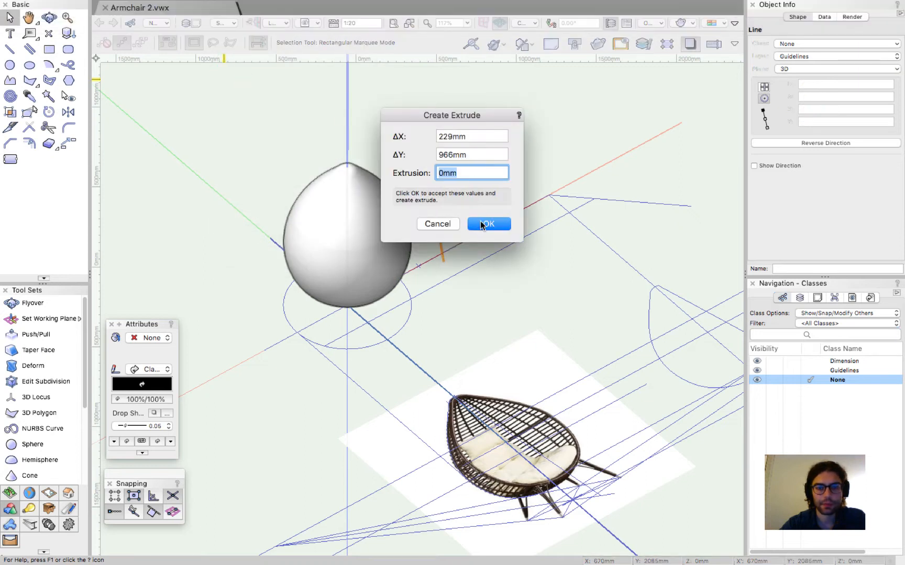
left_click(481, 222)
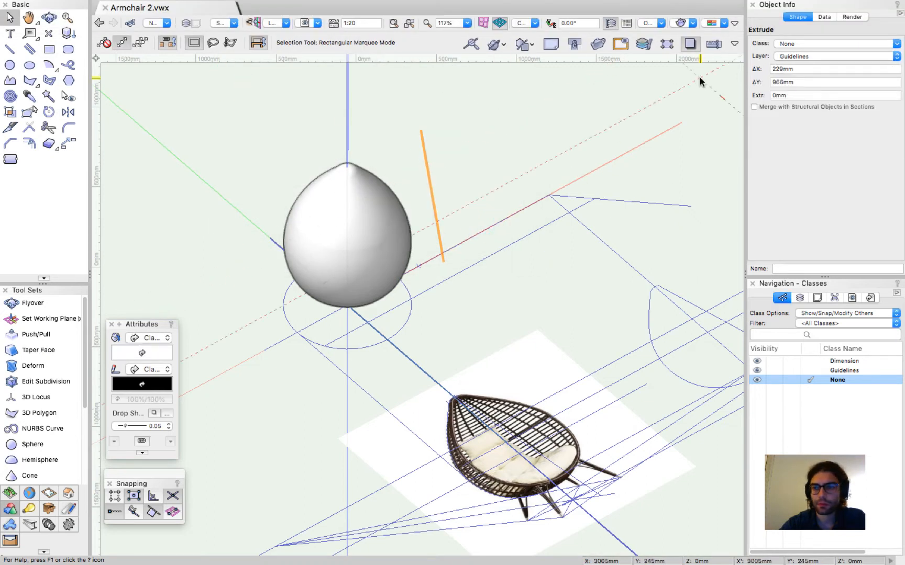
double_click(799, 95)
type("1000")
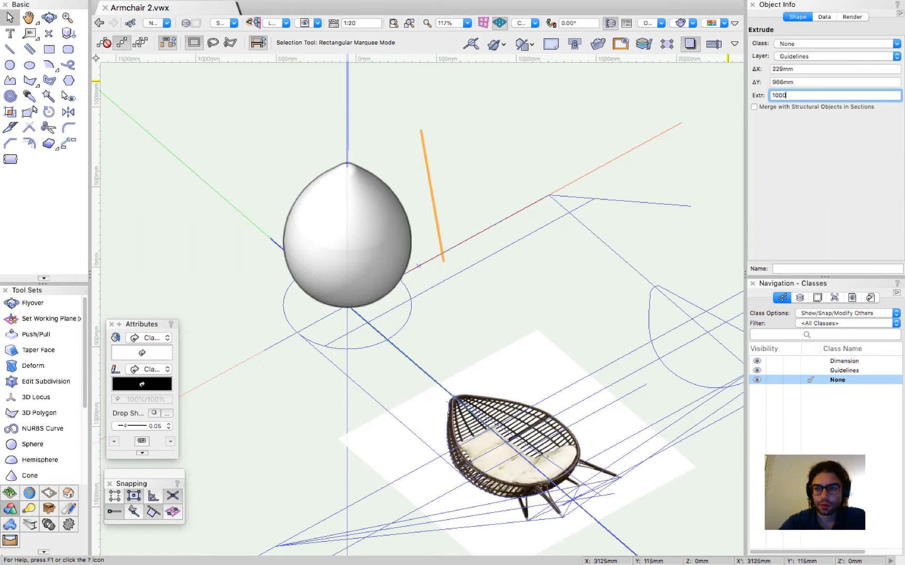
key("Return")
left_click(541, 142)
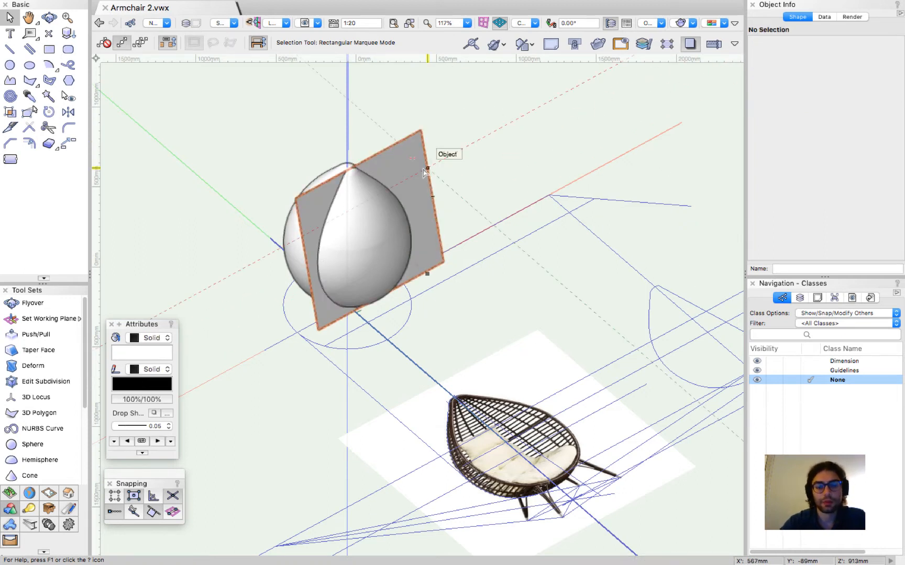
Step: Edit the slanted plane's extrusion profile, lengthening its line by 200 mm about its midpoint, and leave the profile editing
left_click(425, 173)
key("shift+c")
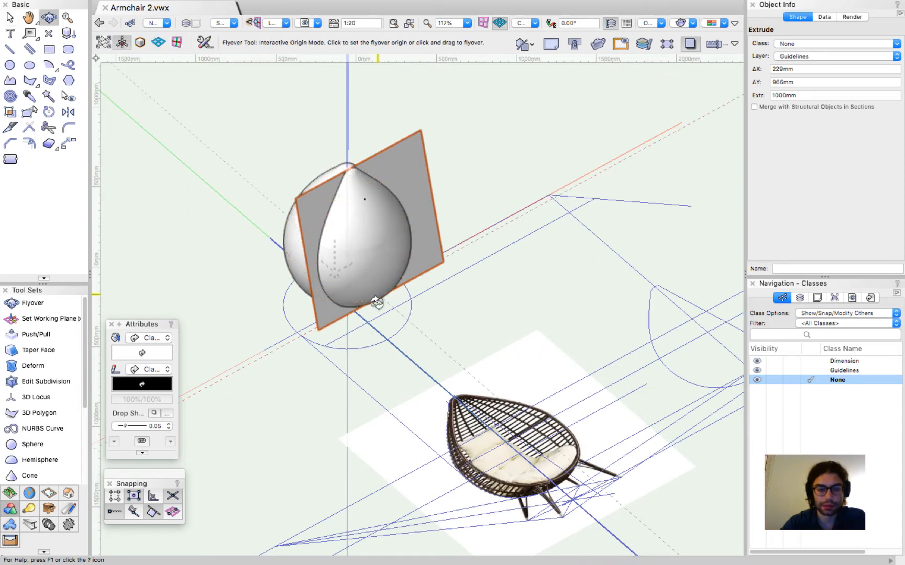
mouse_move(410, 314)
left_mouse_down()
mouse_move(502, 241)
mouse_move(405, 327)
left_mouse_up()
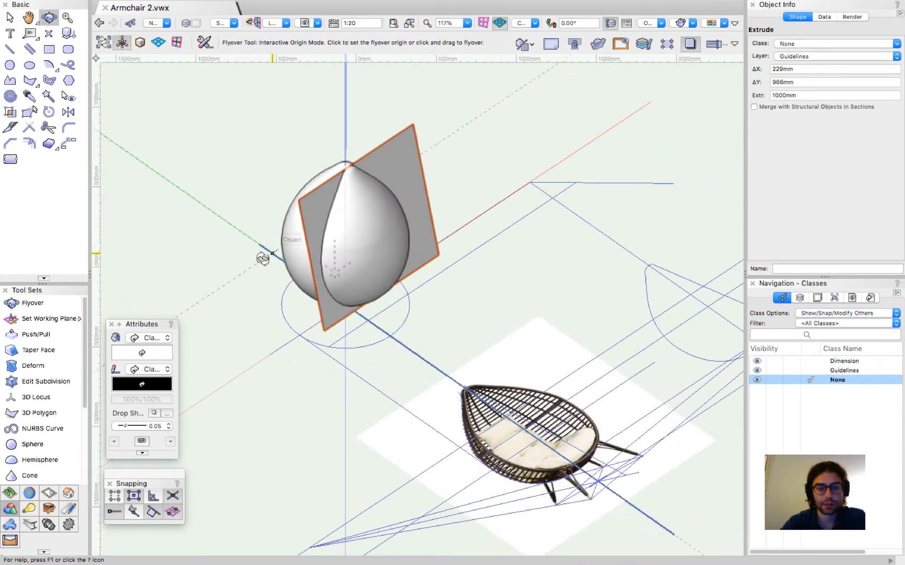
scroll(263, 257, "up", 3)
key("x")
double_click(499, 131)
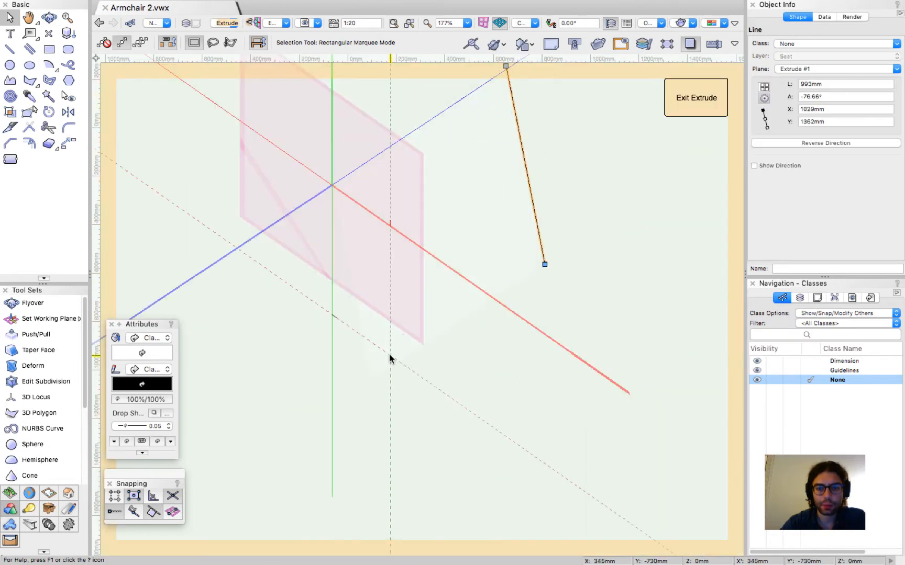
scroll(389, 359, "down", 2)
left_click(765, 120)
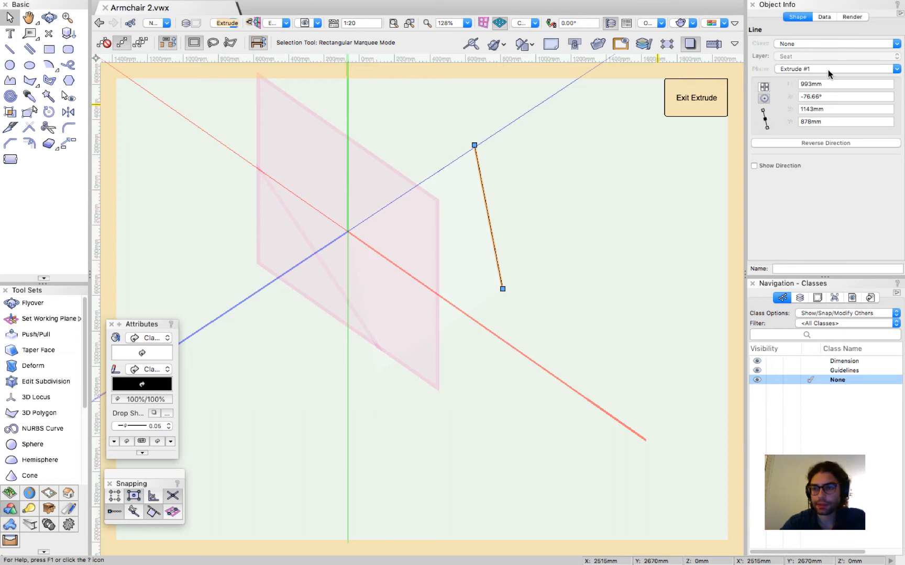
left_click(827, 85)
type("+")
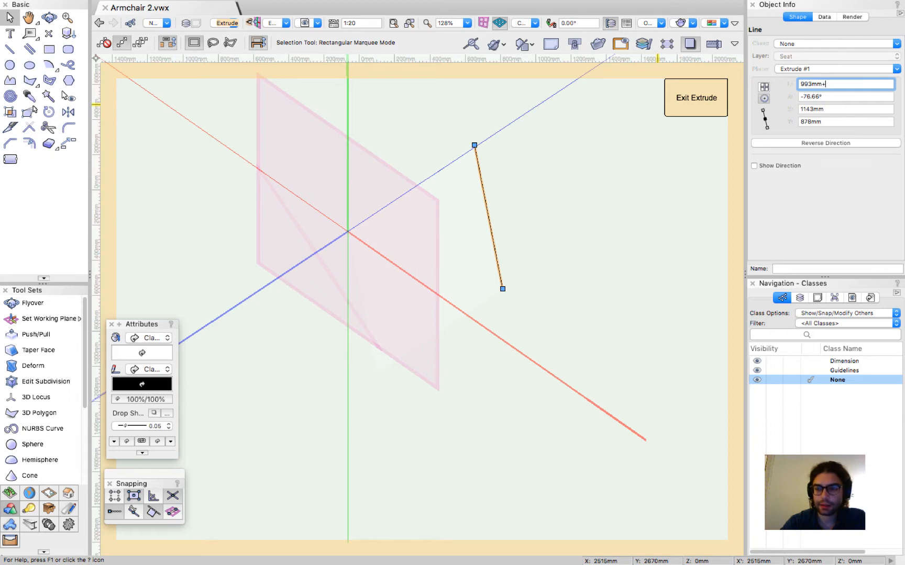
type("20")
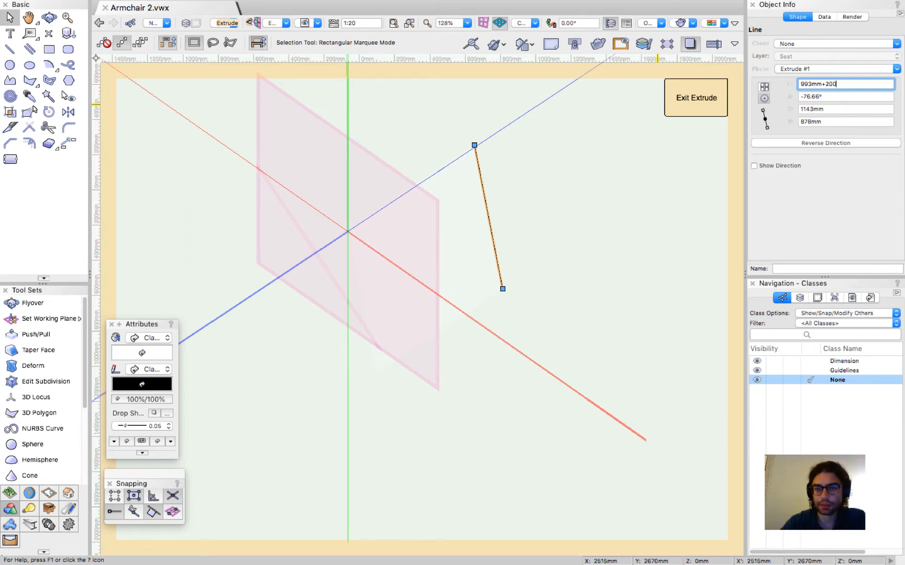
type("0")
key("Return")
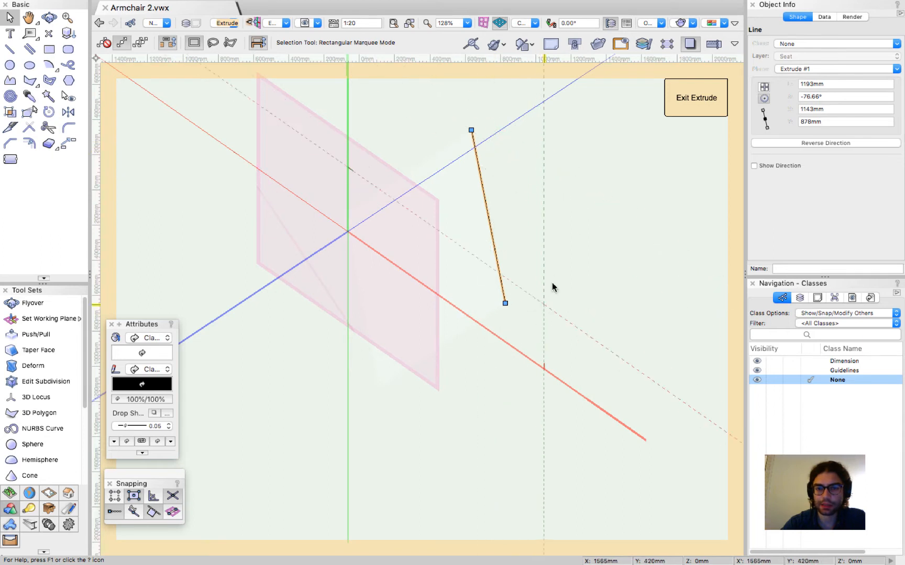
left_click(684, 103)
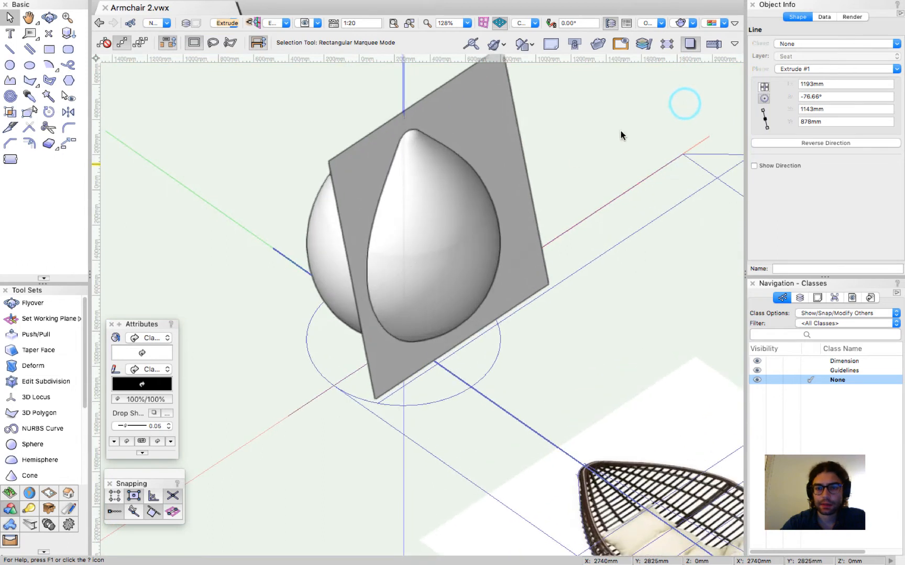
left_click(519, 189)
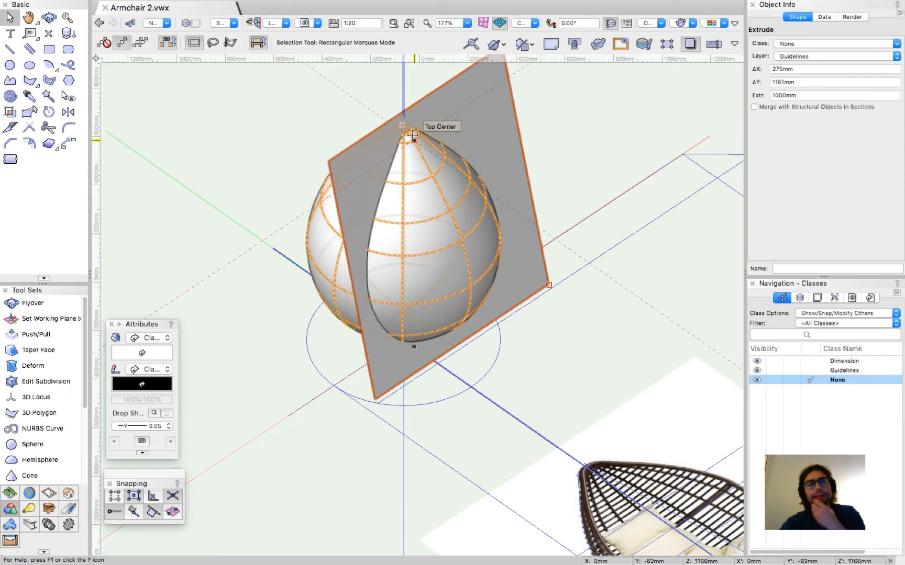
scroll(517, 114, "down", 2)
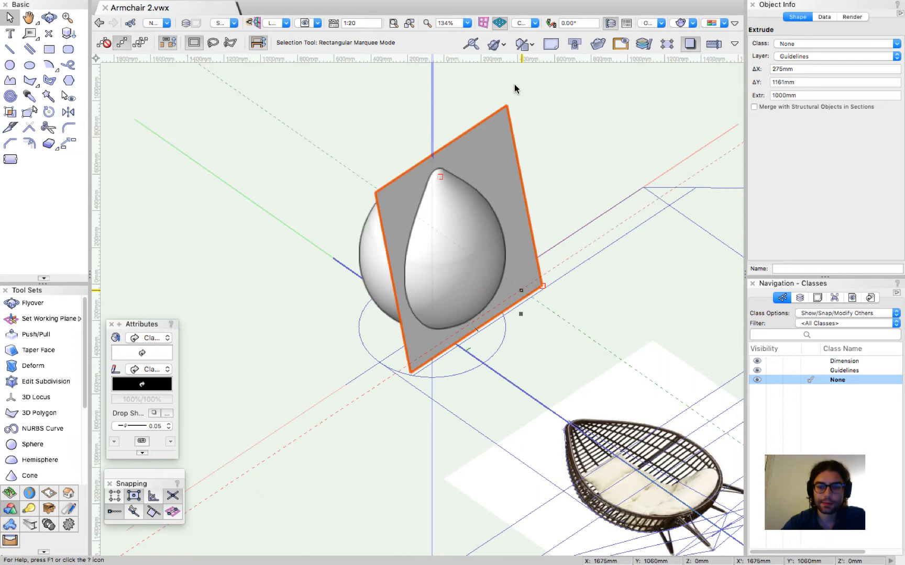
scroll(514, 85, "up", 5)
mouse_move(495, 129)
left_mouse_down()
mouse_move(461, 152)
mouse_move(491, 129)
left_mouse_up()
scroll(496, 190, "down", 5)
scroll(485, 132, "up", 3)
scroll(404, 184, "down", 4)
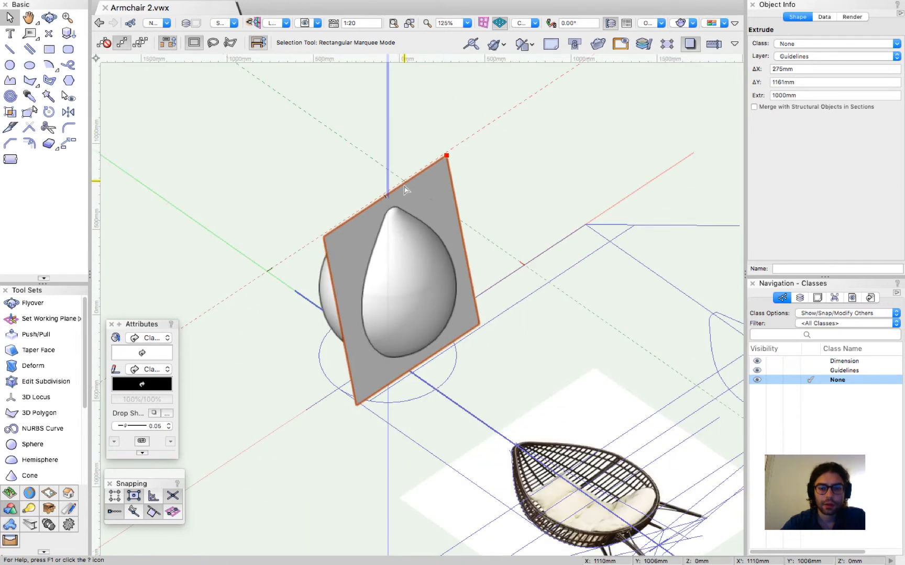
left_click(404, 296, "shift")
right_click(404, 296)
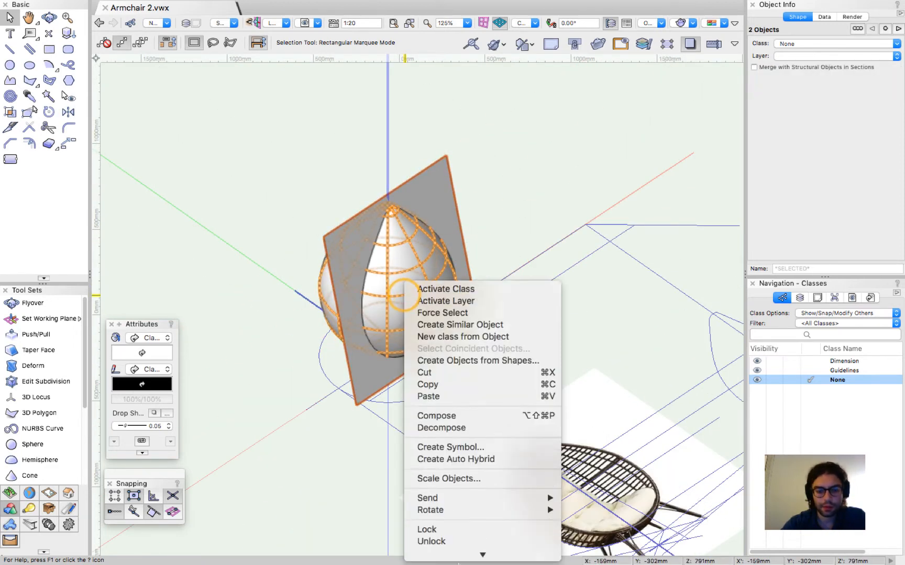
key("Escape")
key("Escape")
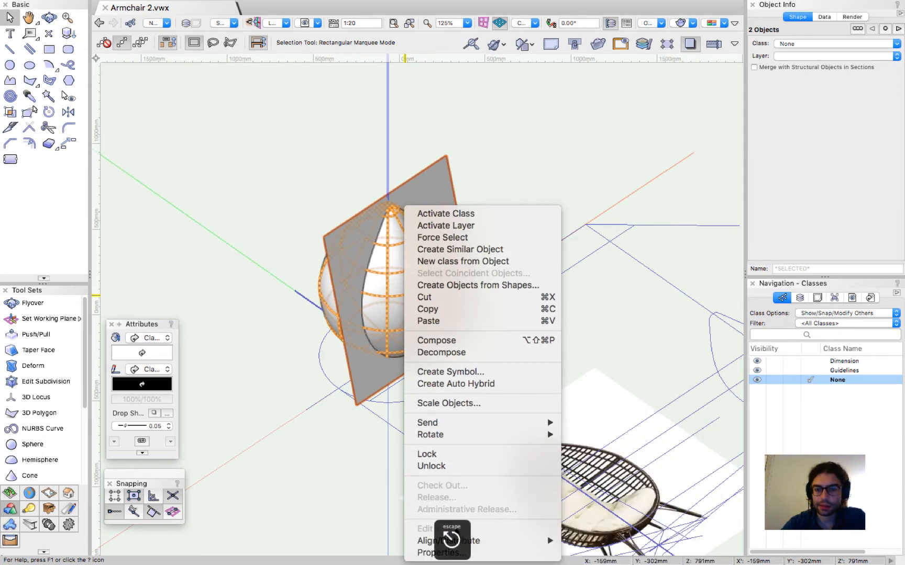
left_click(519, 207)
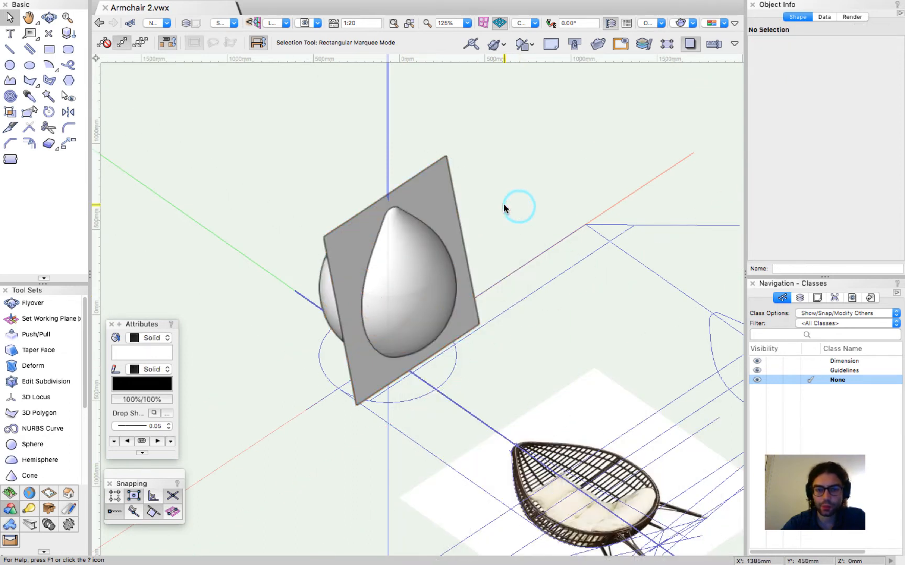
Step: Assign the slanted plane to the Seat design layer so it shares the layer of the seat shell
left_click(440, 200)
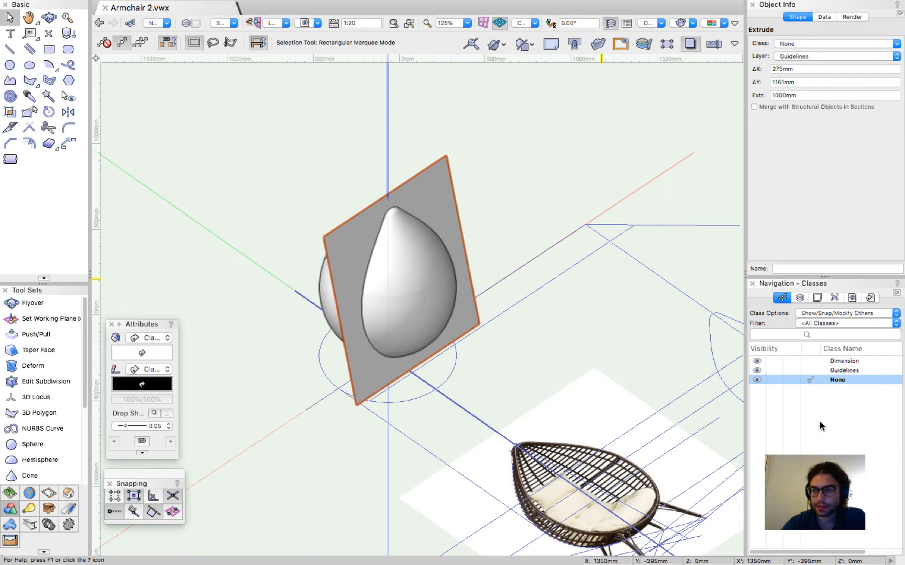
left_click(799, 298)
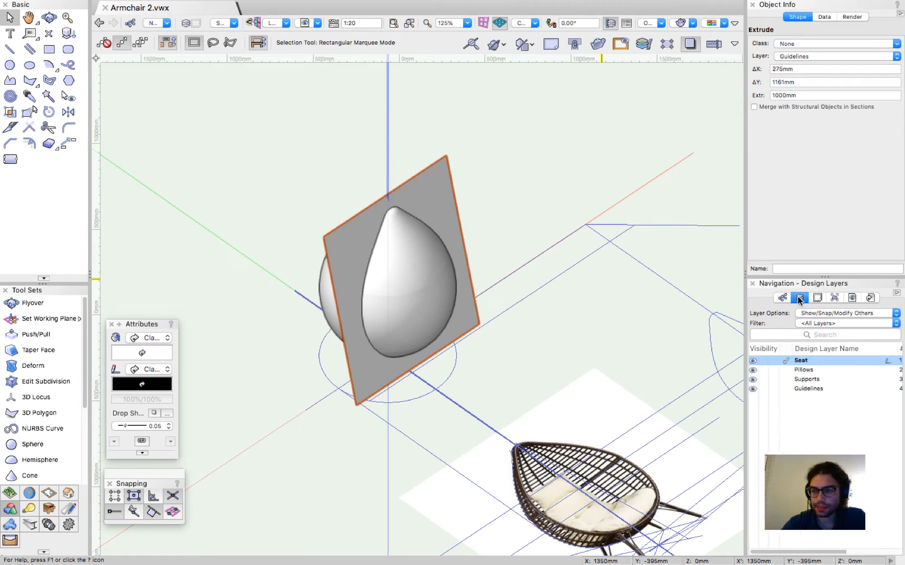
right_click(808, 365)
left_click(831, 423)
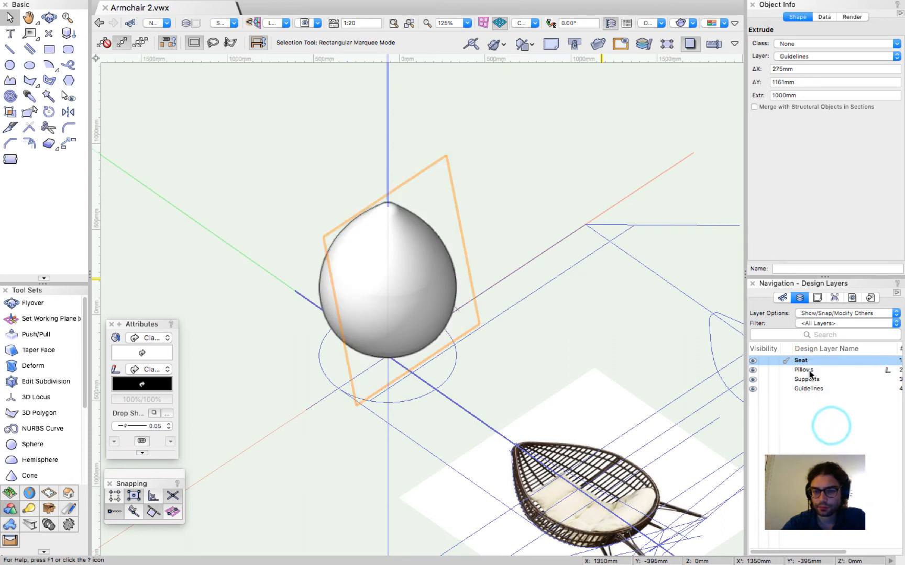
Step: Section the seat shell using the slanted plane as the sectioning object, without retaining it, and reverse the section direction
left_click(425, 266)
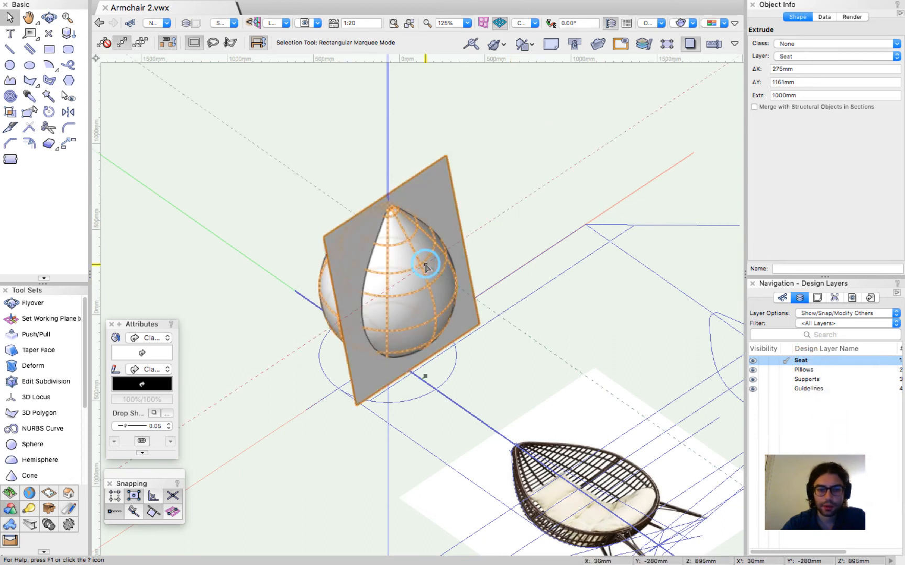
right_click(425, 266)
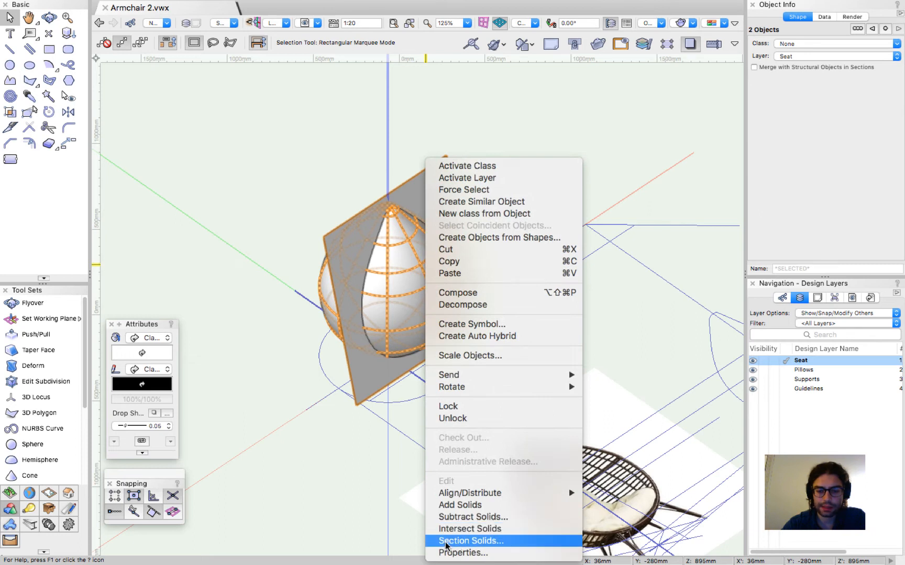
left_click(446, 542)
left_click_drag(470, 120, 228, 76)
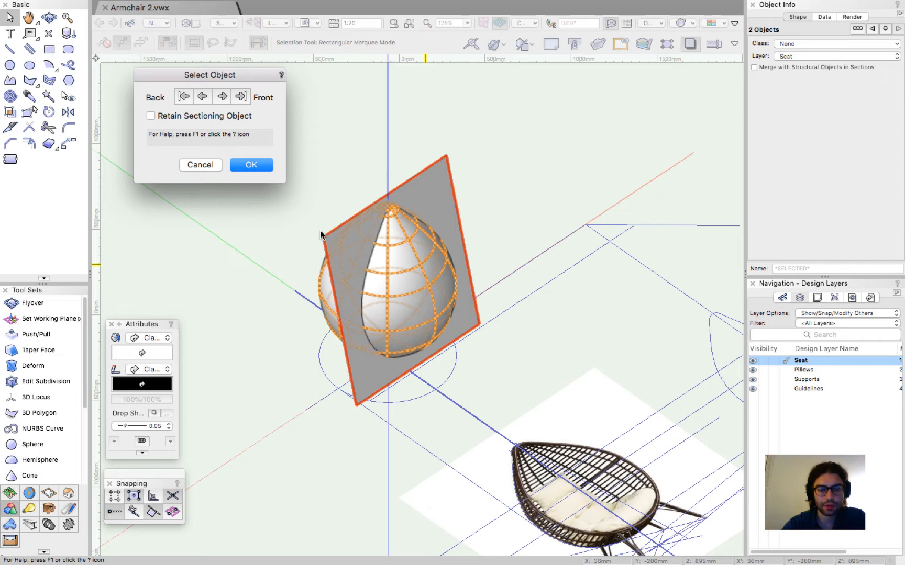
left_click(248, 164)
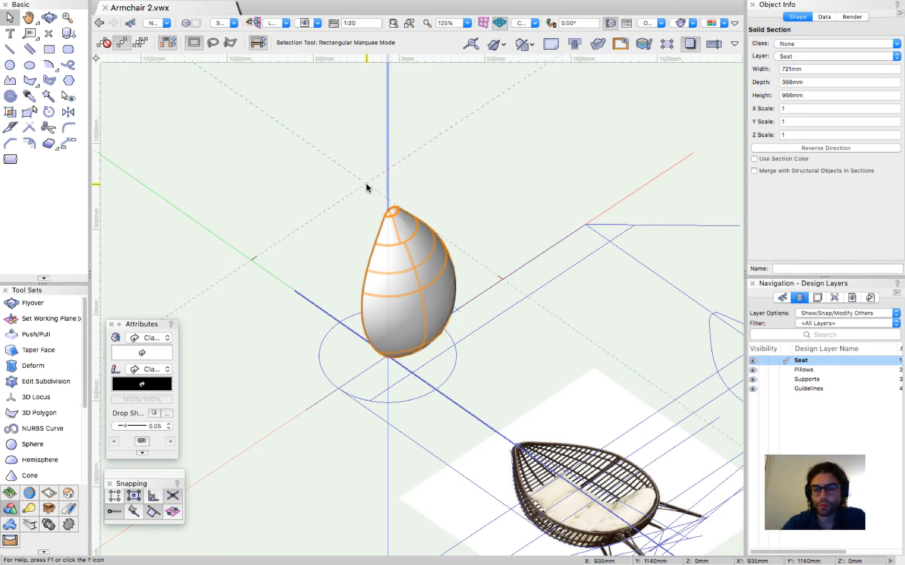
left_click(799, 149)
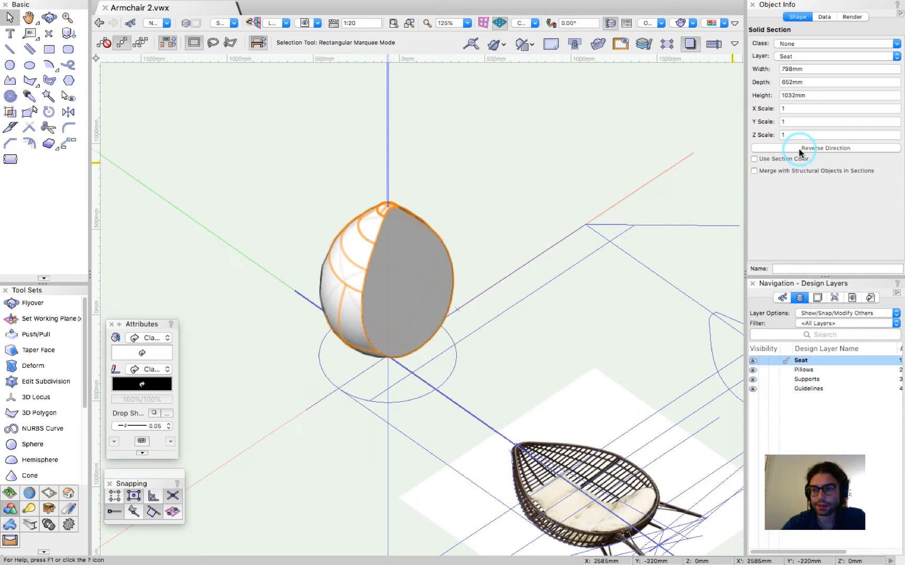
left_click(481, 170)
Step: Set the OpenGL rendering detail to Medium and save the drawing
middle_click_drag(492, 286, 535, 156, "ctrl")
key("x")
scroll(324, 252, "up", 3)
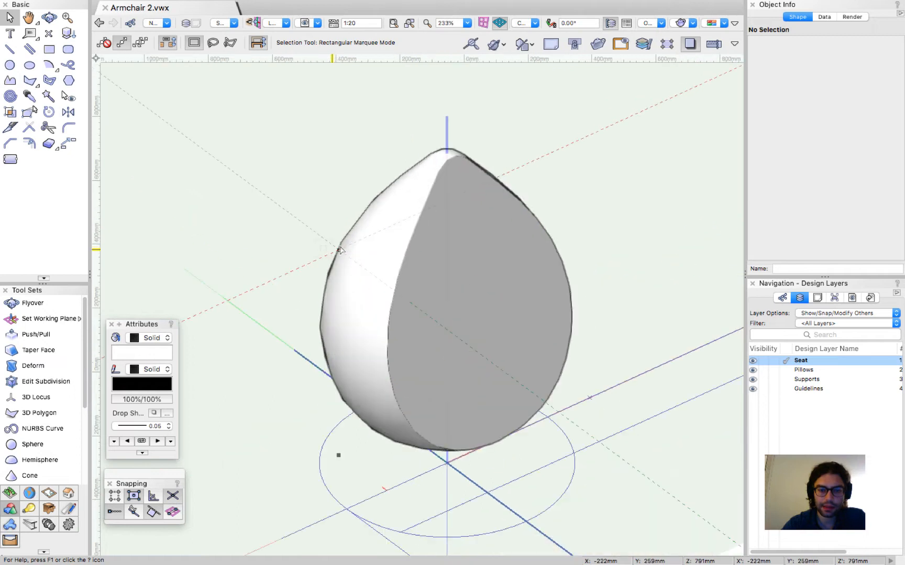
left_click(693, 23)
left_click(699, 193)
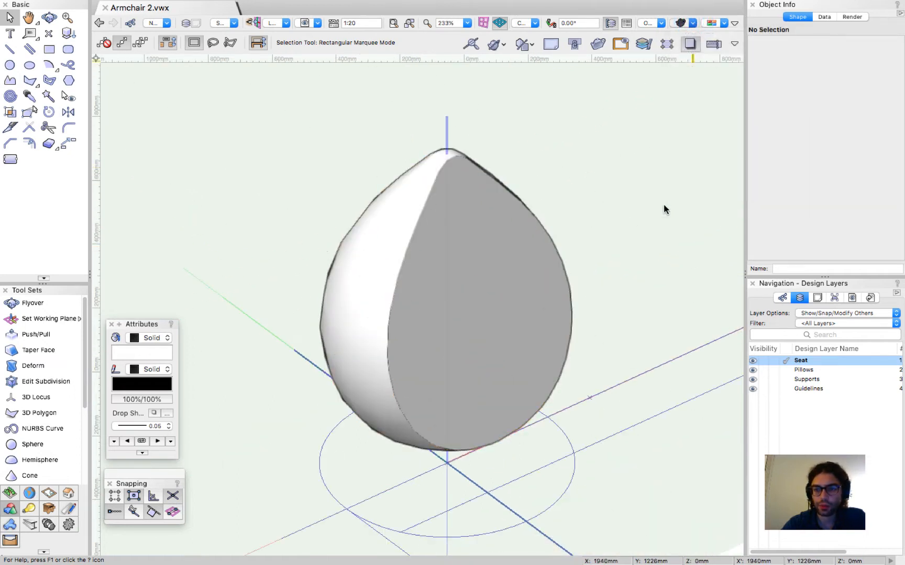
left_click(471, 108)
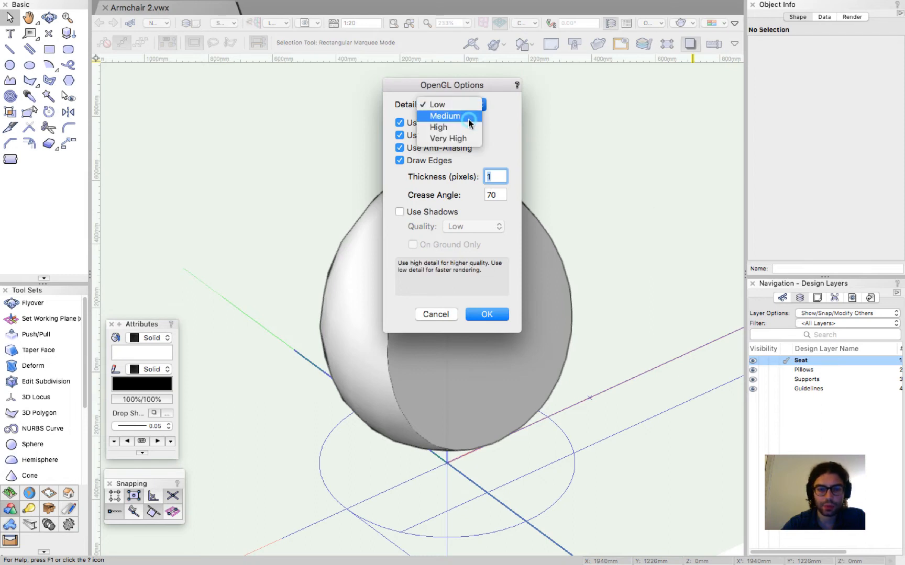
left_click(468, 120)
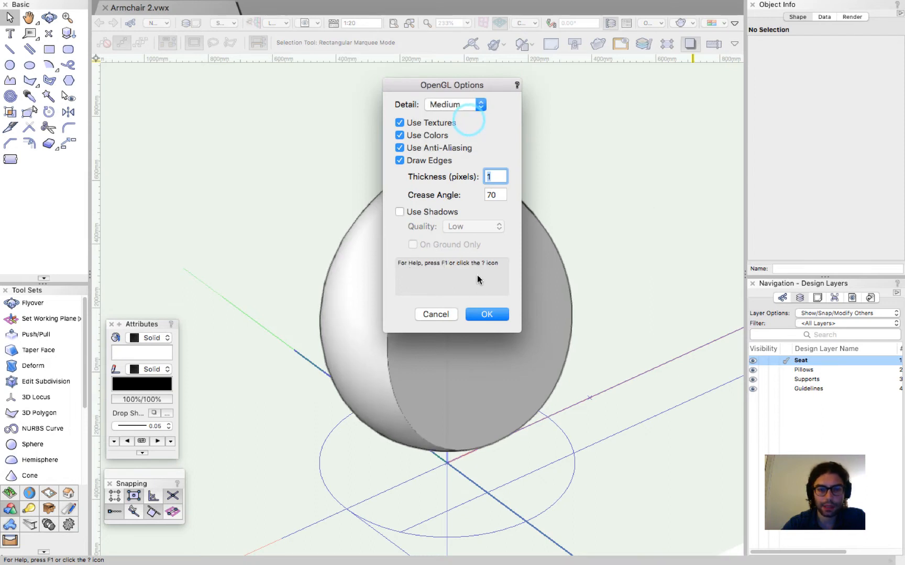
left_click(488, 315)
scroll(300, 190, "down", 3)
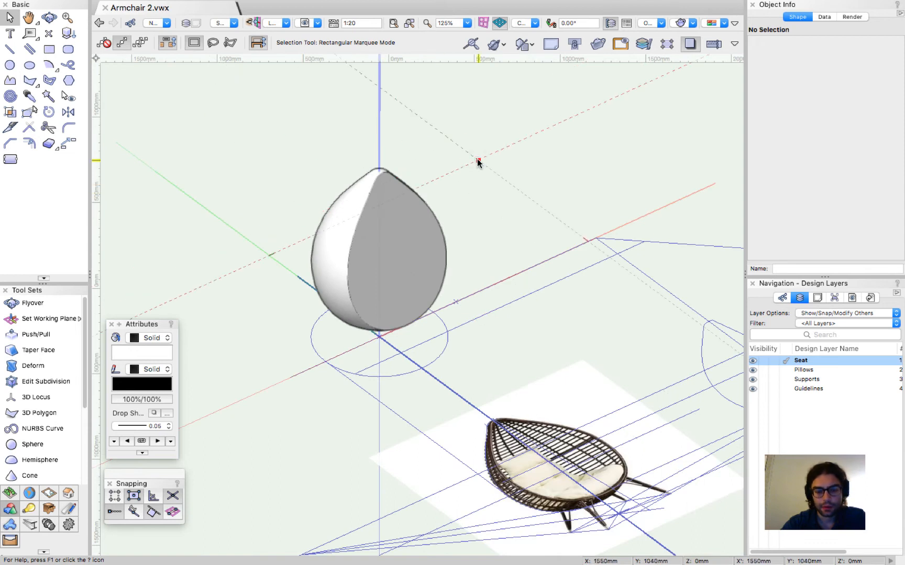
key("super+s")
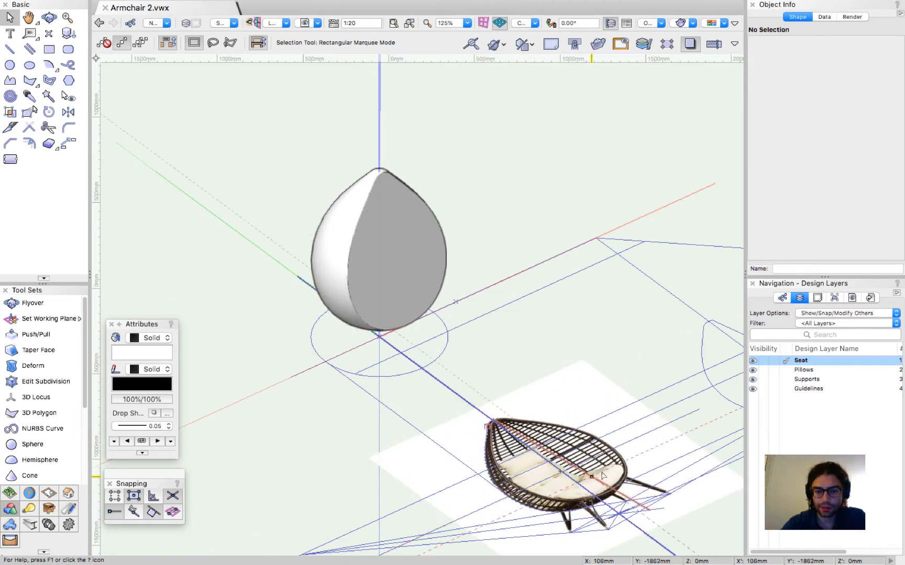
Step: Examine the rim, woven shell and leg joints of the armchair in the reference image against the sectioned seat
scroll(531, 496, "up", 10)
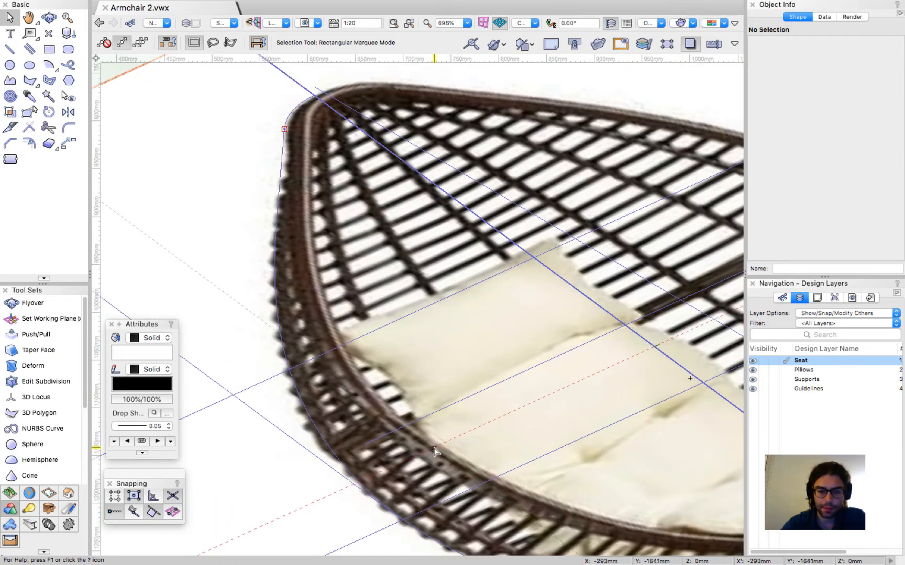
scroll(432, 451, "down", 8)
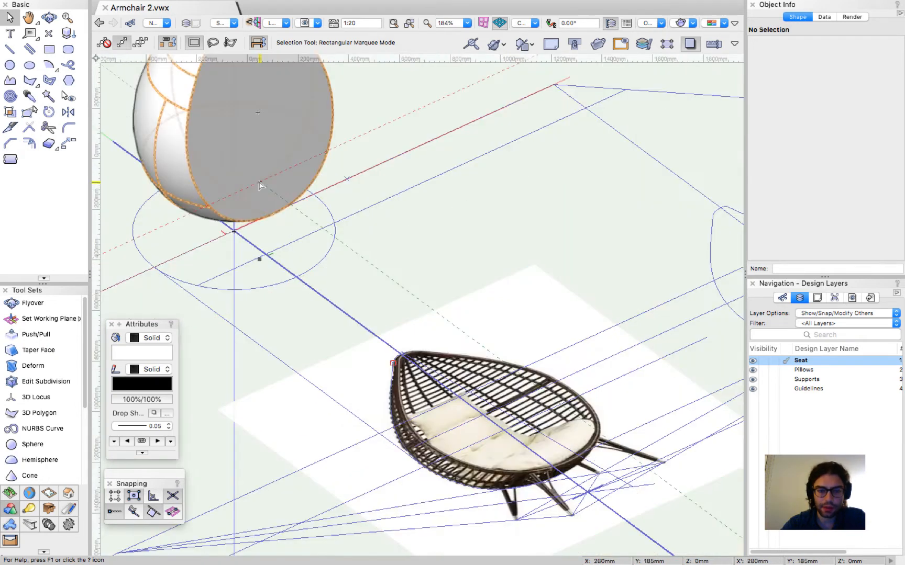
left_click(263, 193)
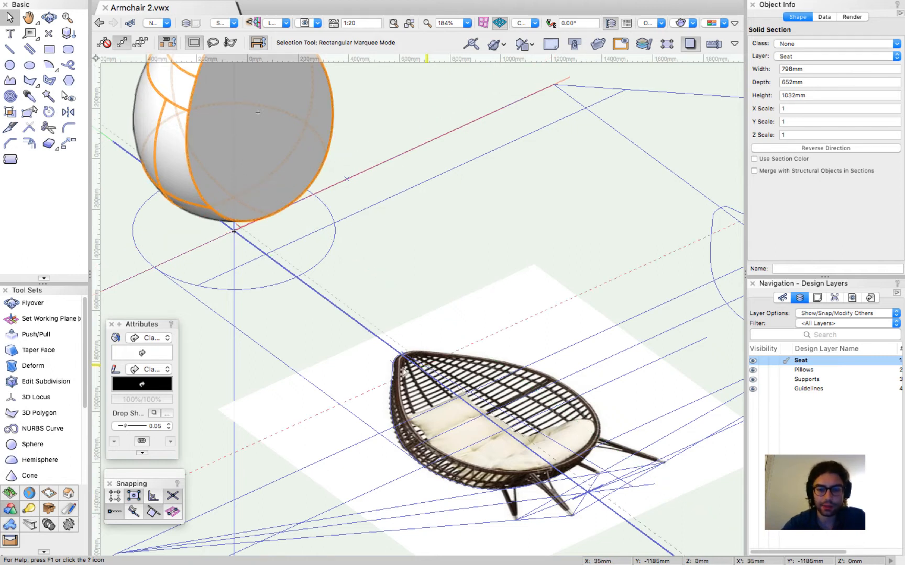
scroll(419, 440, "up", 5)
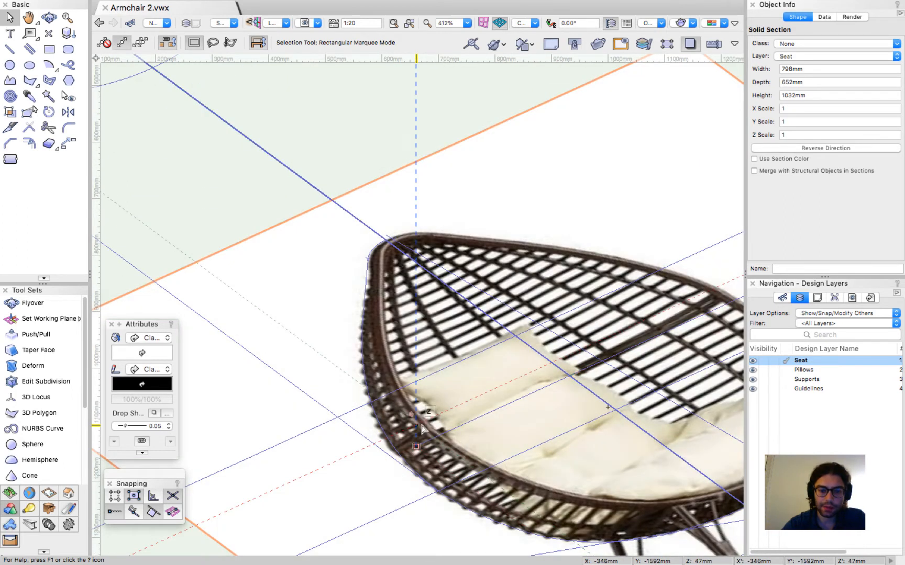
scroll(356, 295, "down", 4)
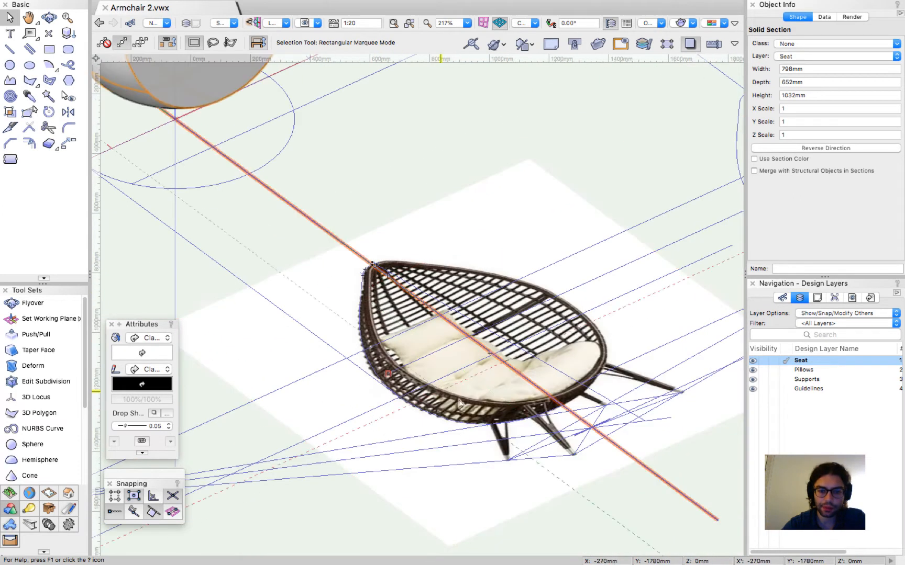
scroll(617, 368, "up", 5)
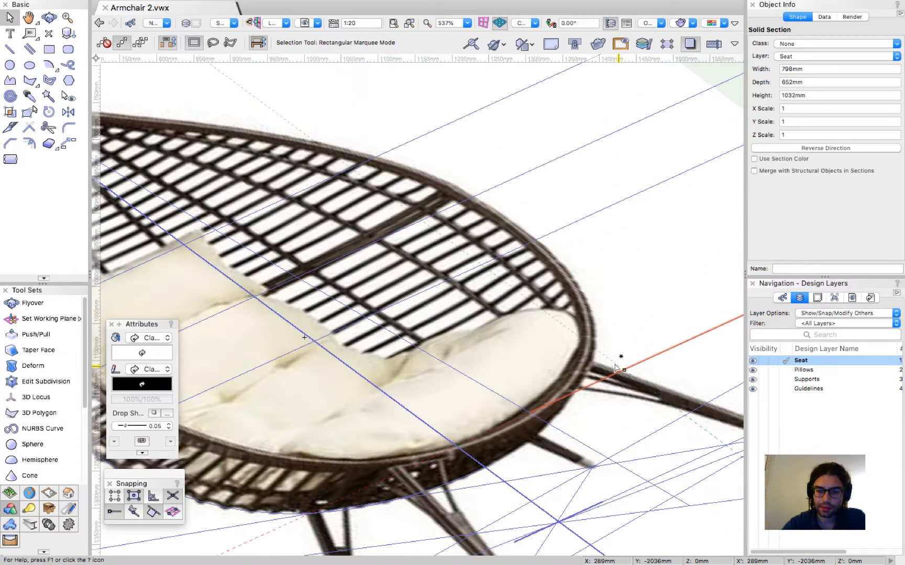
scroll(589, 356, "down", 2)
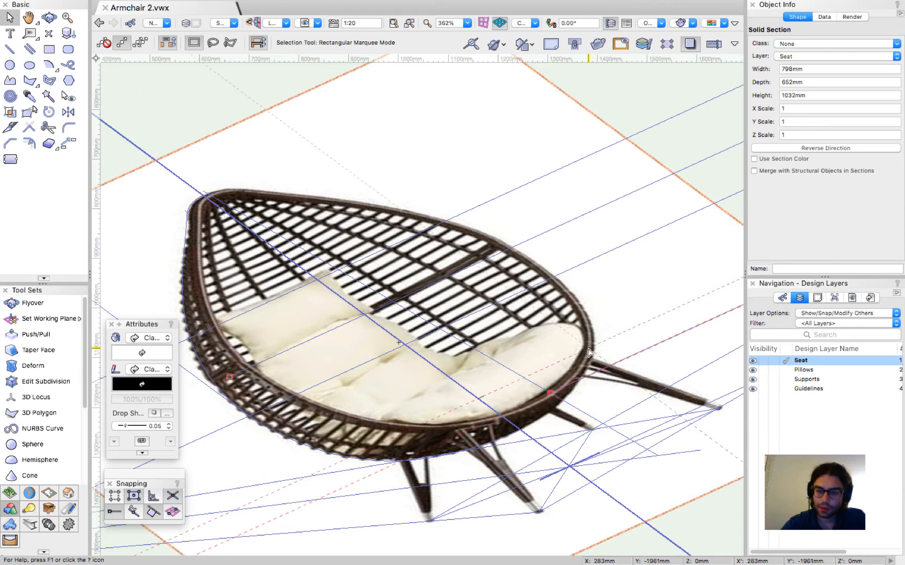
Step: Inspect the armchair's rim in the reference image and view the sectioned seat shell from the back and the front
scroll(589, 352, "down", 2)
scroll(589, 352, "up", 4)
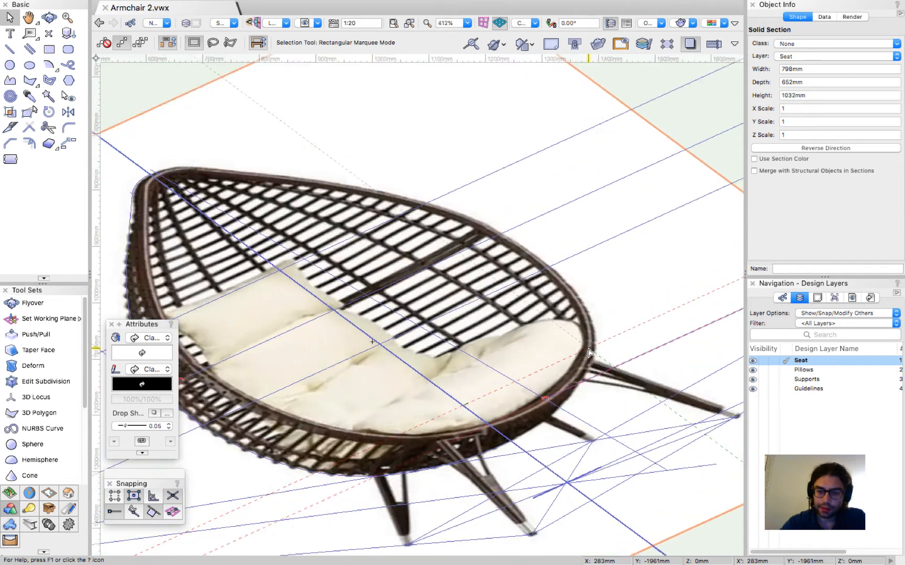
scroll(589, 352, "down", 2)
scroll(589, 352, "down", 1)
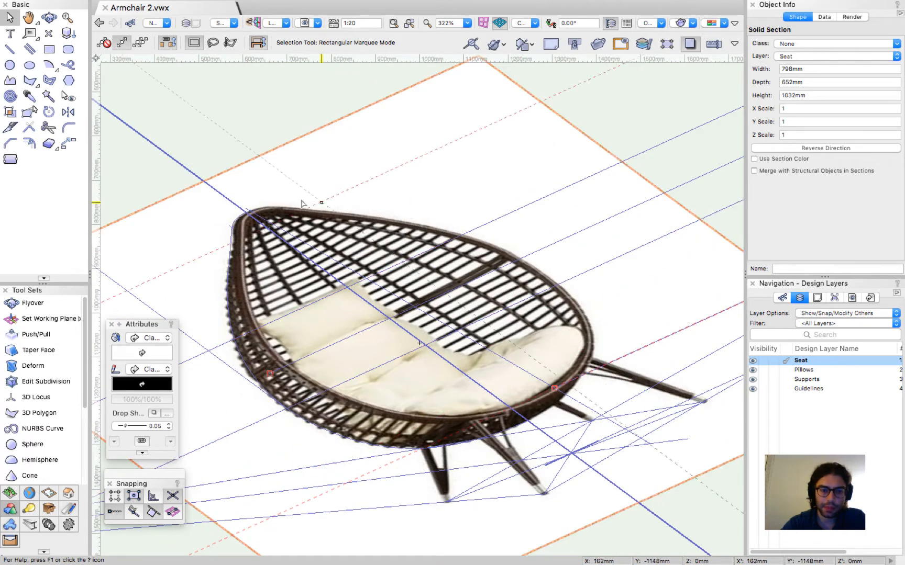
scroll(225, 200, "down", 10)
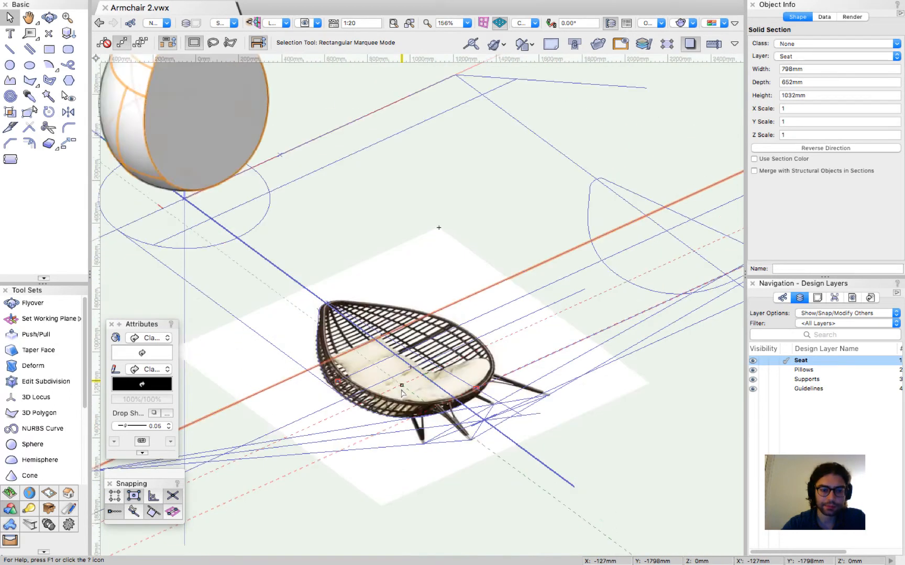
scroll(224, 200, "up", 4)
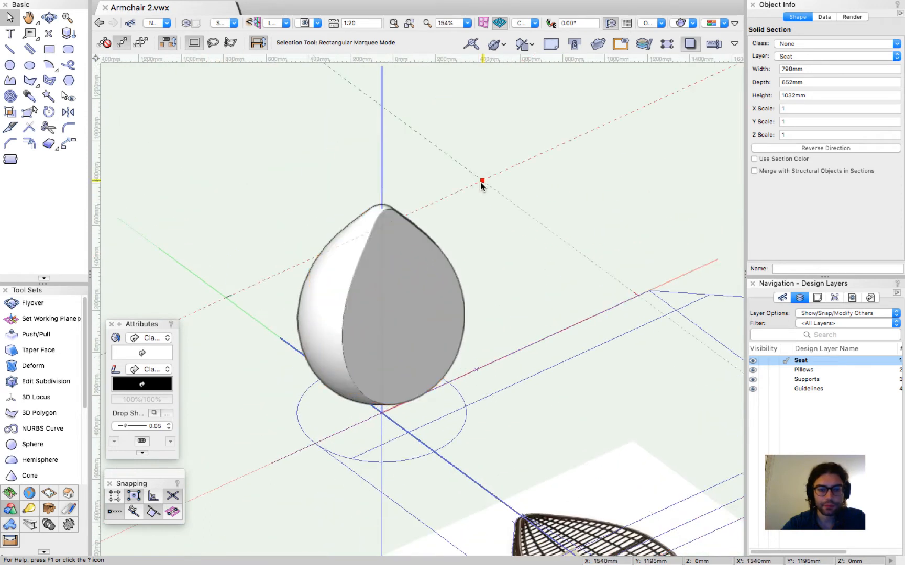
key("shift+c")
key("shift+c")
key("shift+c")
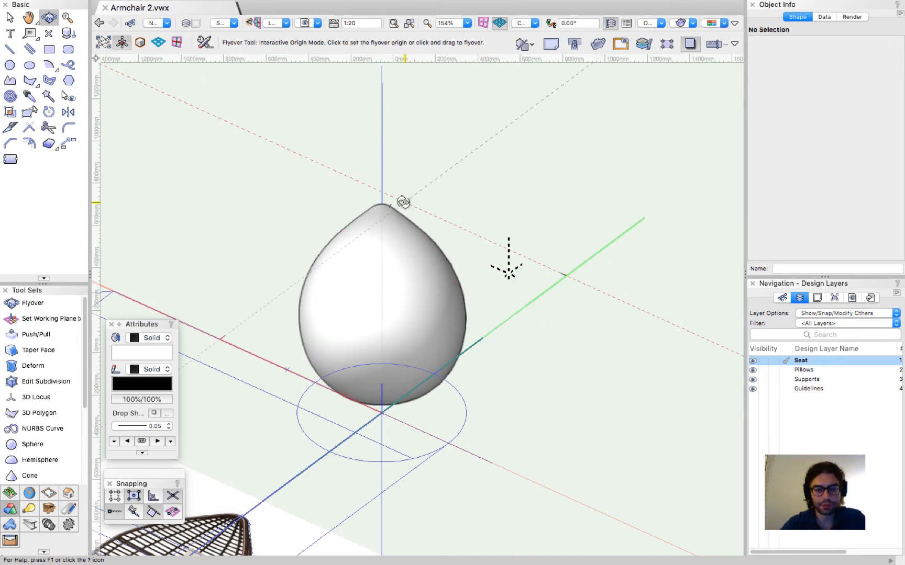
left_click(9, 17)
scroll(336, 295, "down", 3)
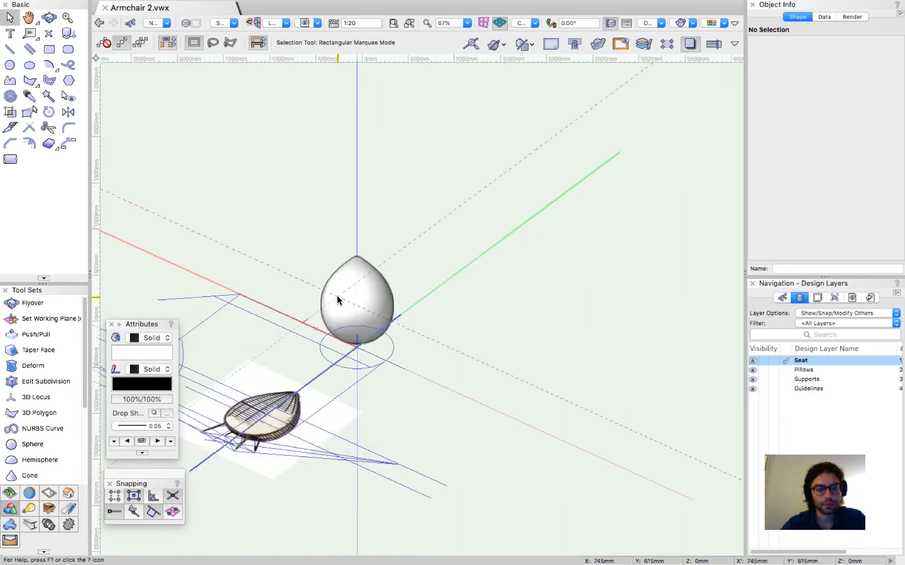
scroll(337, 295, "down", 2)
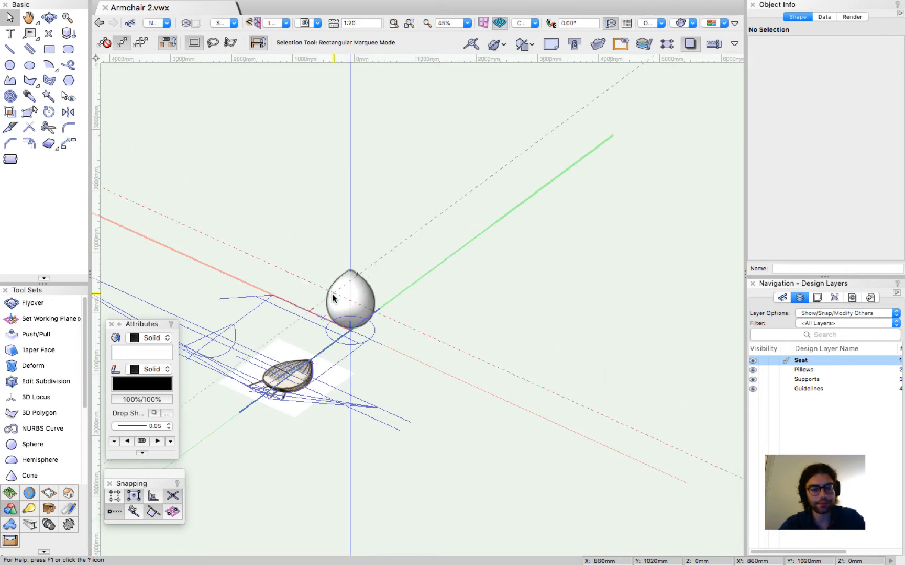
key("shift+c")
left_click_drag(430, 238, 434, 361)
left_click_drag(559, 408, 498, 347)
scroll(393, 308, "up", 5)
key("x")
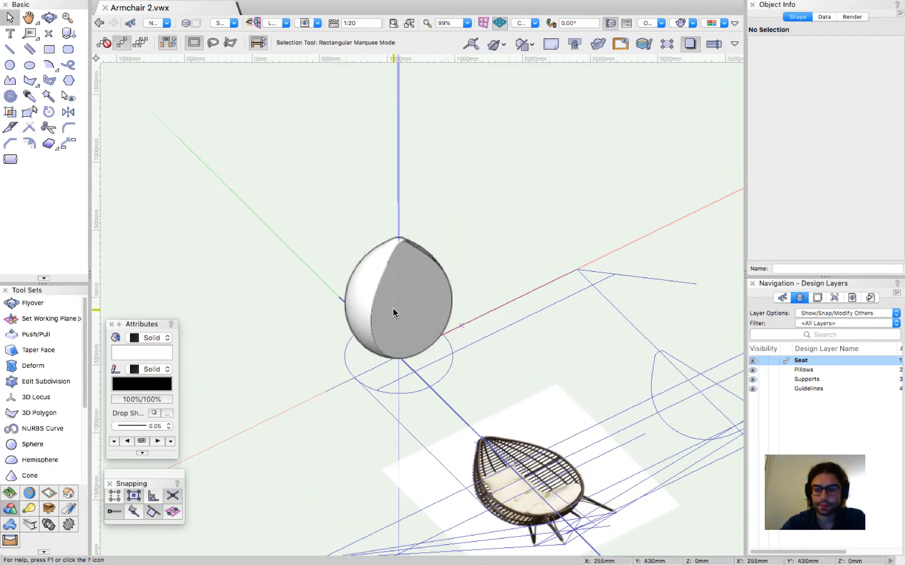
Step: Extract the edge curves of the seat shell's flat front face with Select Faces enabled, and open the resulting group for editing
scroll(393, 309, "up", 3)
scroll(393, 308, "up", 1)
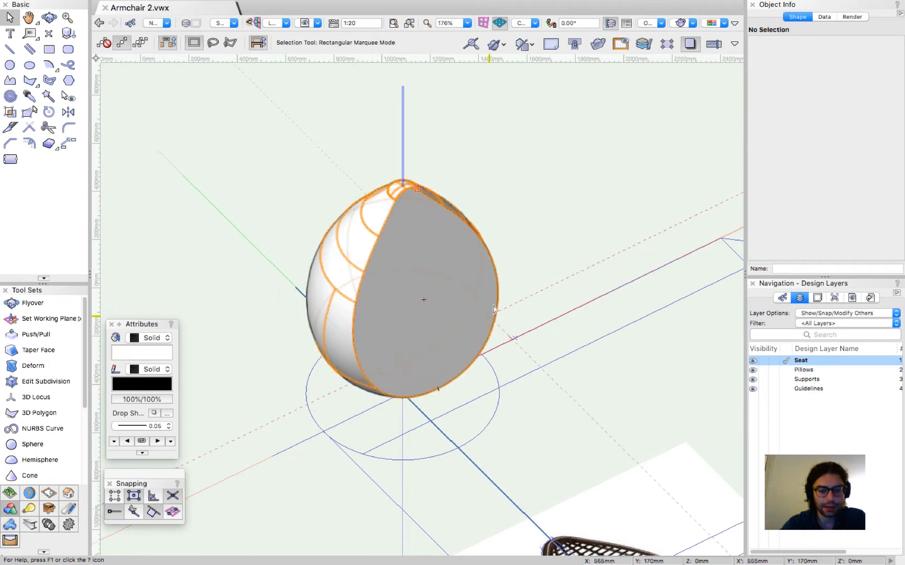
left_click(374, 238)
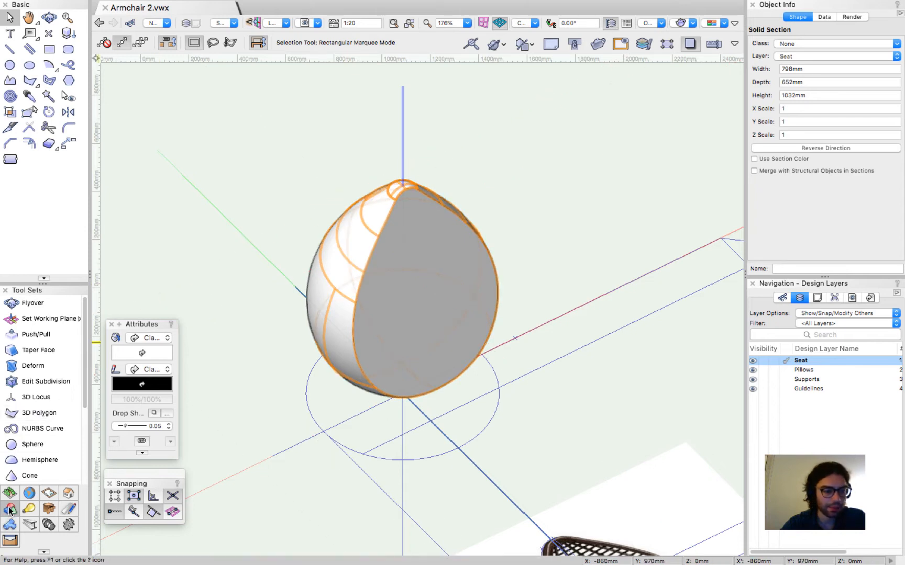
scroll(42, 361, "down", 5)
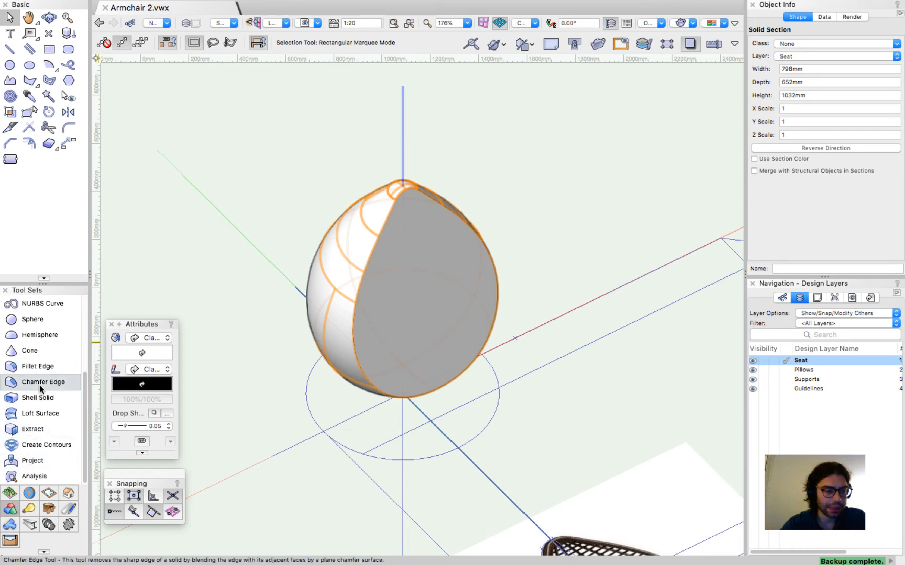
left_click(32, 429)
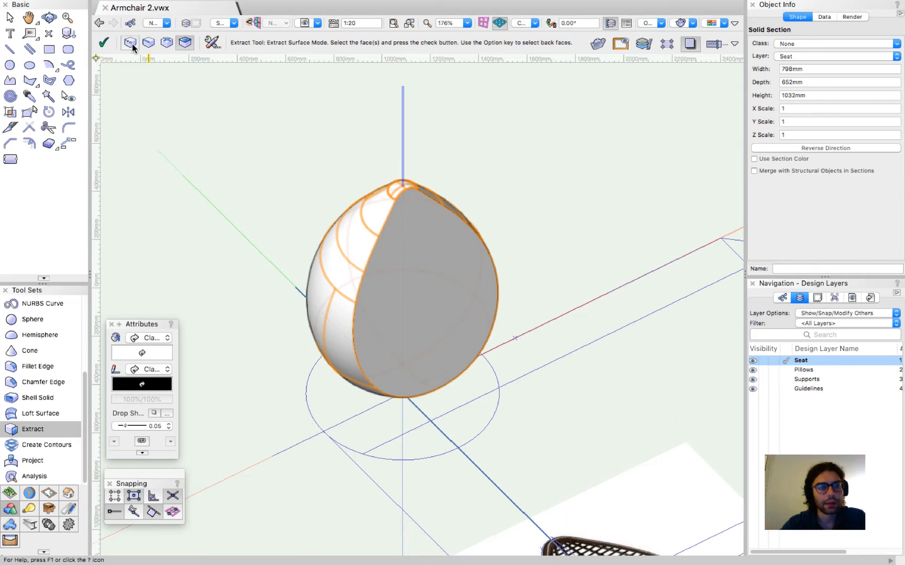
left_click(152, 45)
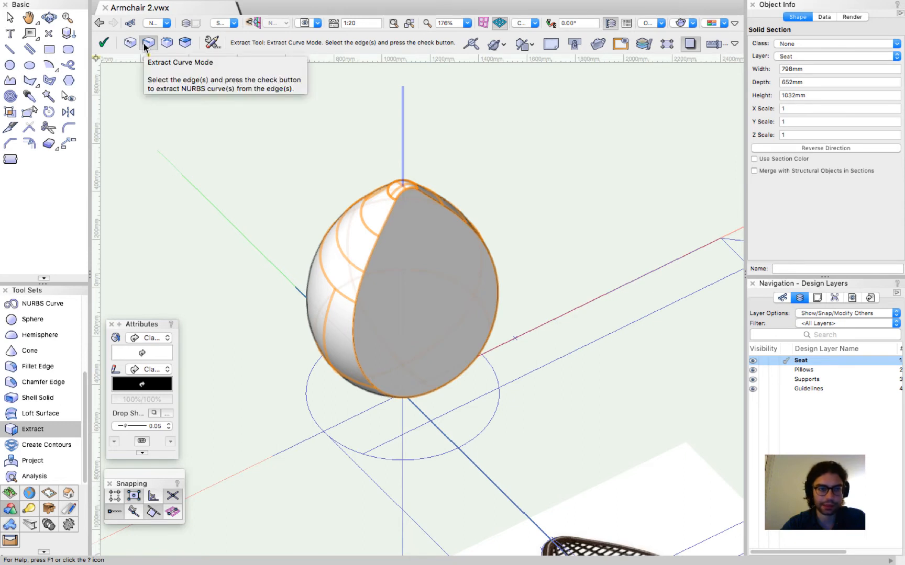
left_click(213, 42)
left_click_drag(436, 112, 195, 101)
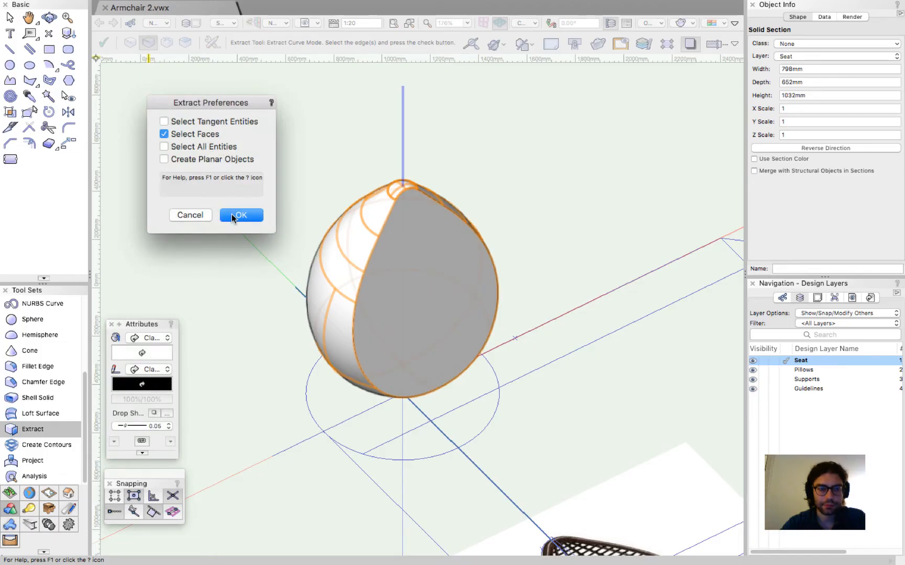
left_click(240, 215)
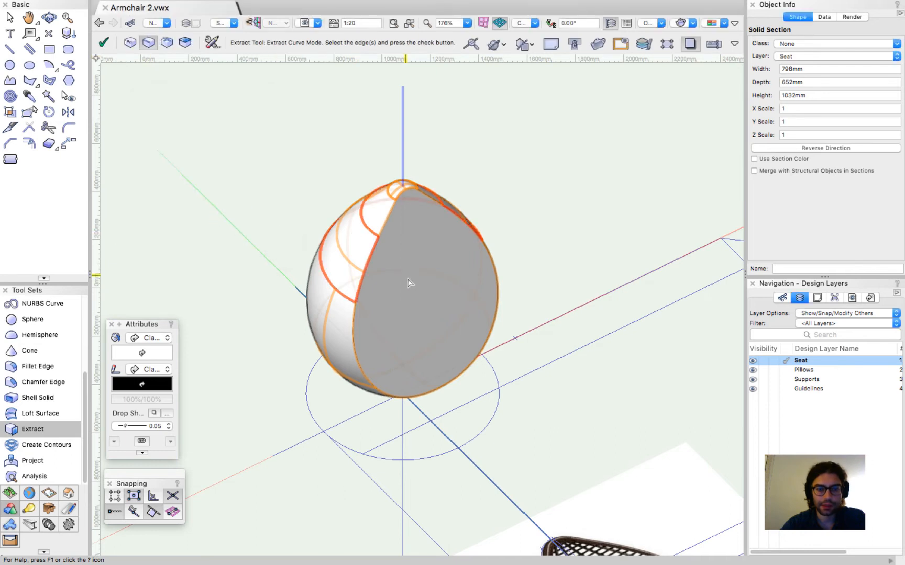
left_click(423, 253)
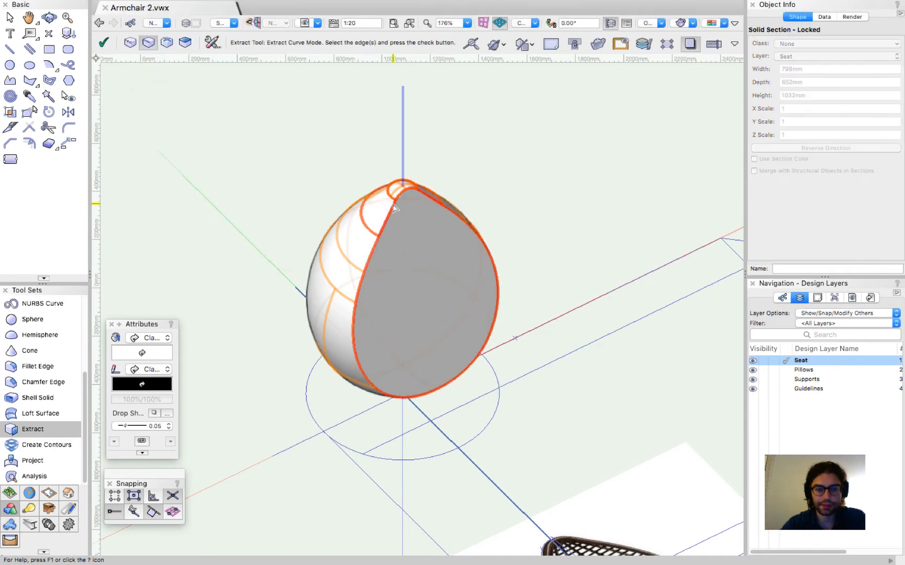
key("Return")
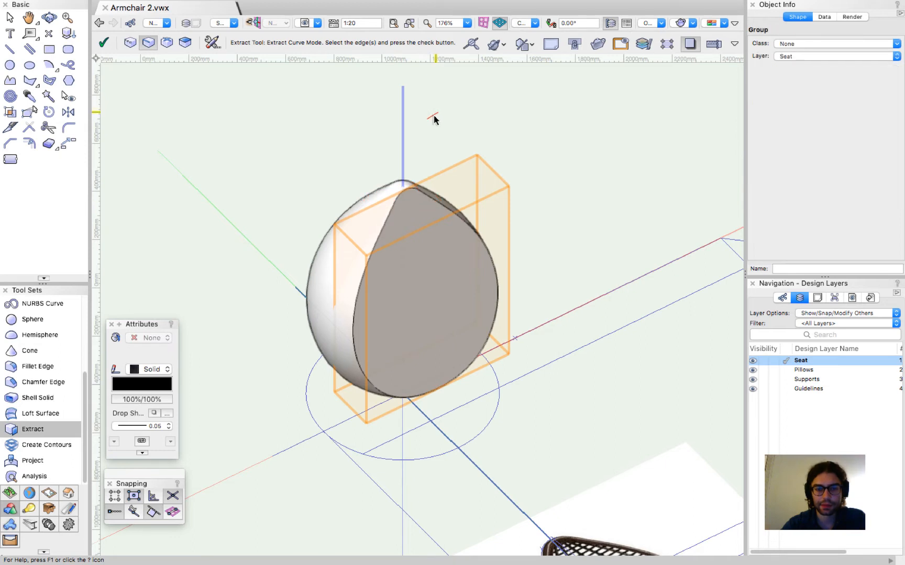
key("x")
double_click(433, 197)
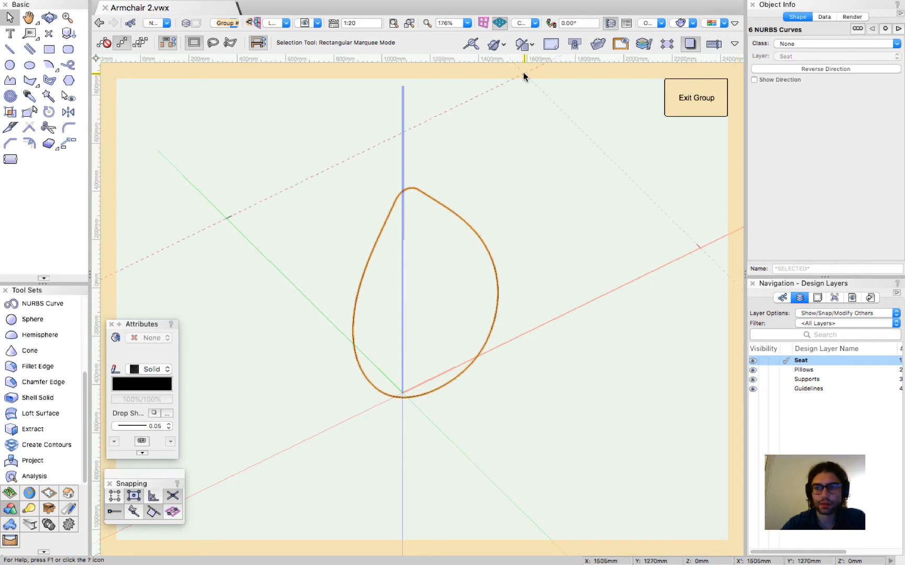
Step: Pull two of the extracted curve segments away from the outline to test whether they are joined, and undo the moves
left_click_drag(428, 198, 474, 149)
left_click_drag(462, 216, 531, 191)
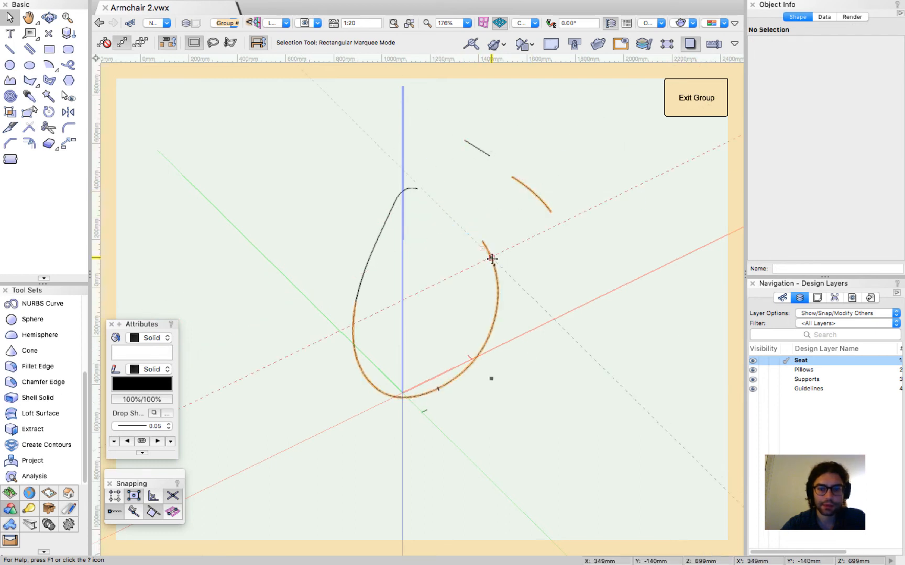
key("super+z")
key("super+z")
key("super+z")
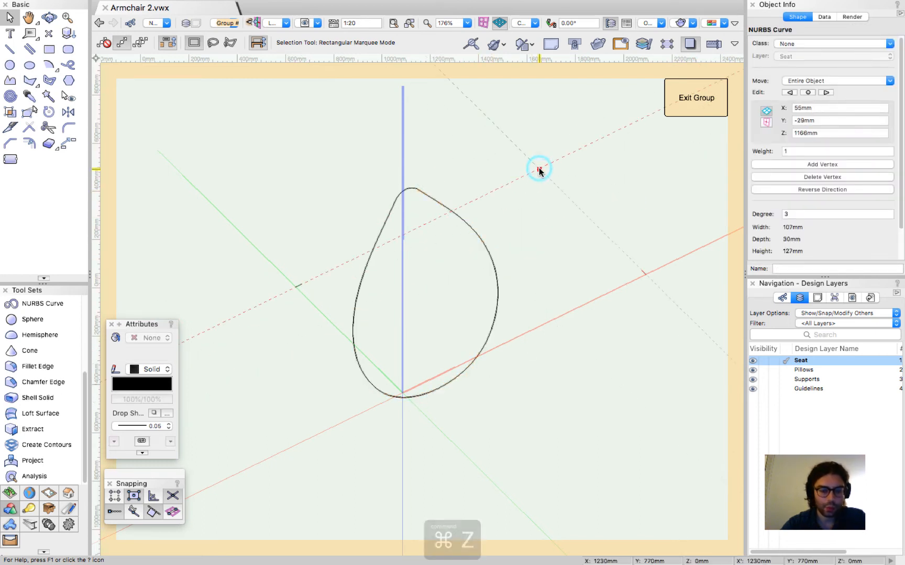
Step: Compose all six extracted NURBS curves into one closed curve and deselect it
key("super+a")
mouse_move(170, 4)
left_click(198, 7)
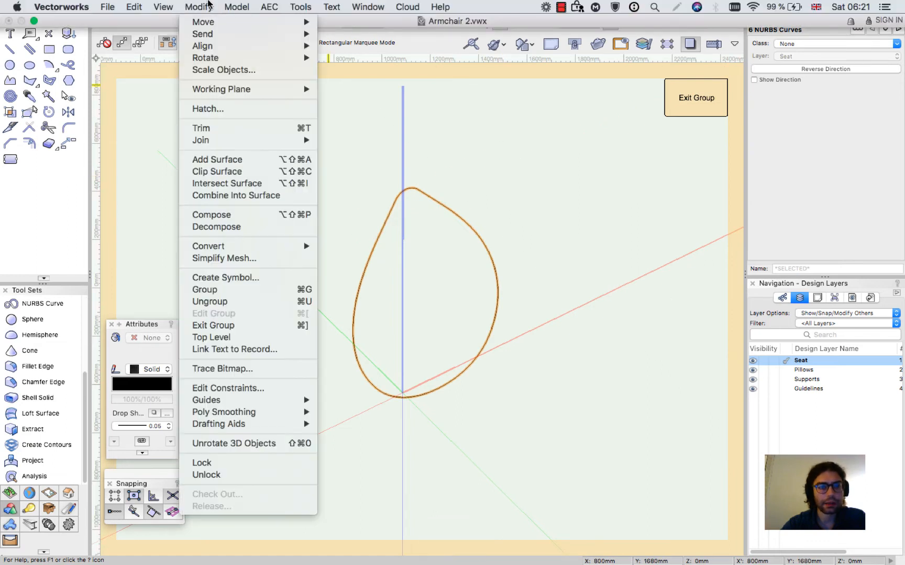
left_click(214, 215)
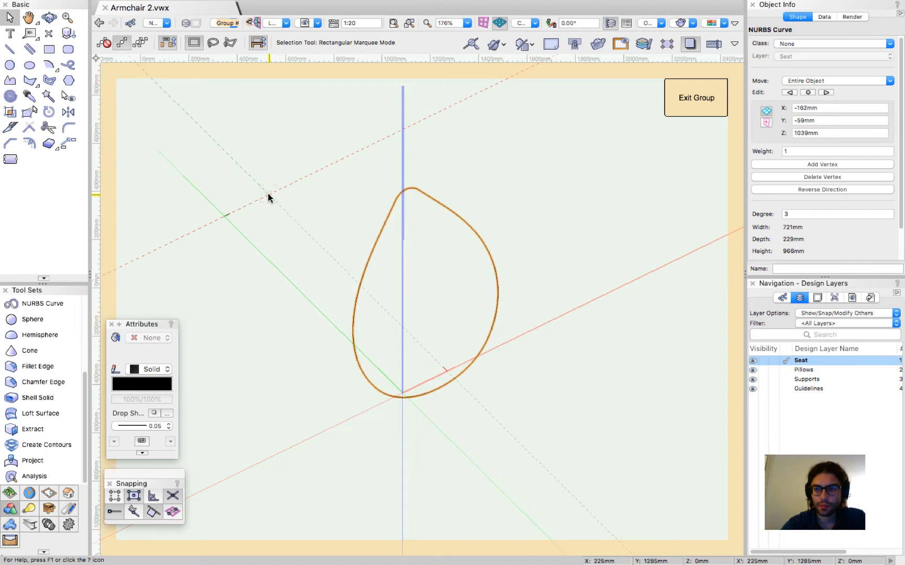
left_click(268, 194)
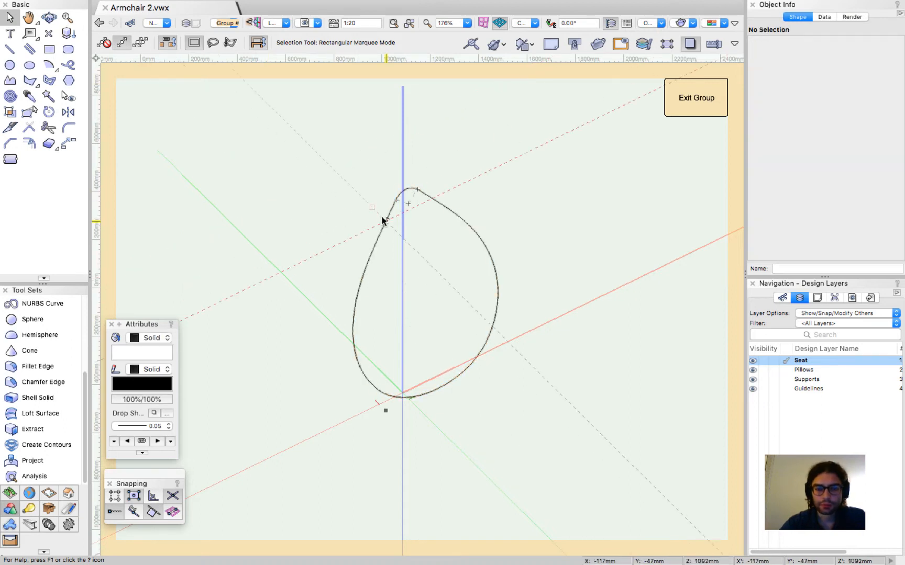
Step: Move the composed curve aside to test that it is one object, and undo the move
left_click_drag(378, 233, 306, 200)
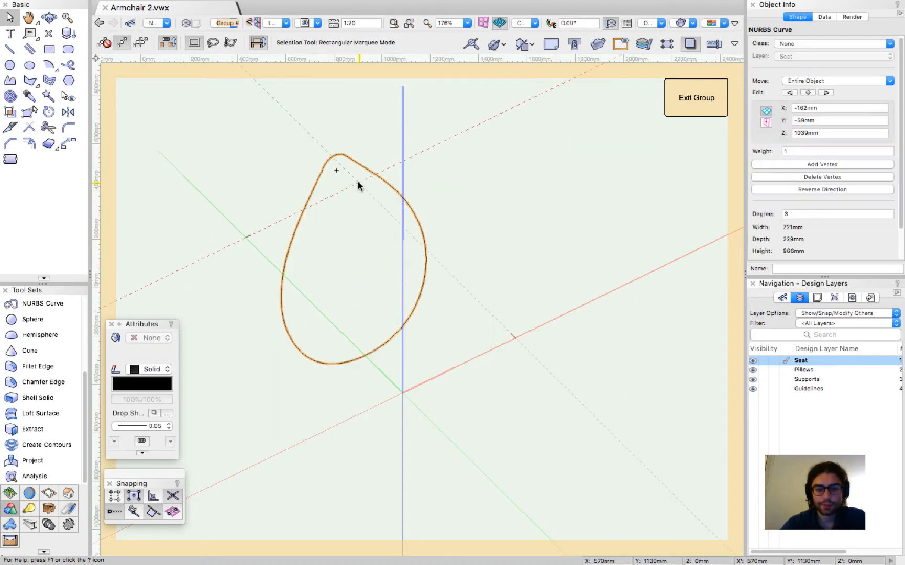
key("super+z")
left_click(447, 178)
Step: Draw a rectangle about 82 mm by 110 mm on the layer plane, outside the lower end of the rim curve
key("shift+c")
left_click_drag(412, 375, 487, 335)
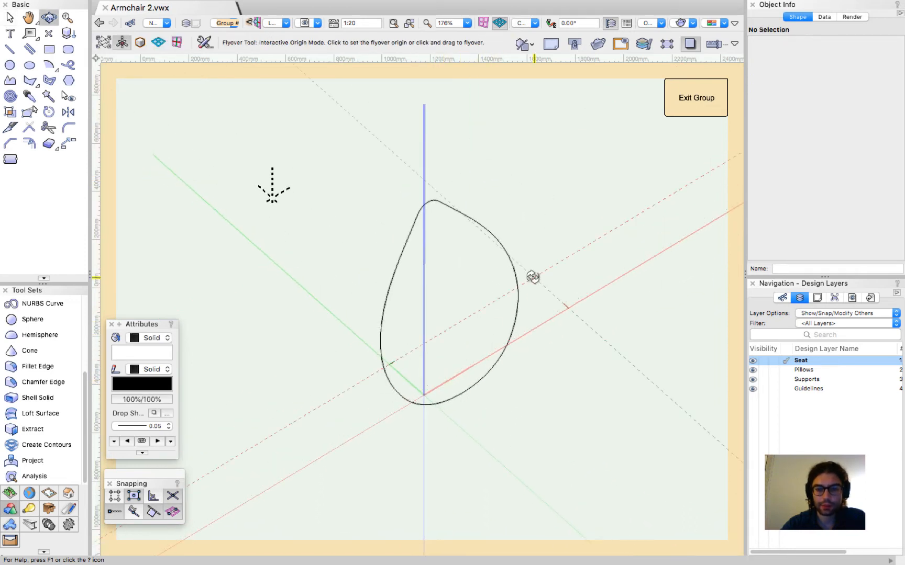
scroll(382, 483, "up", 3)
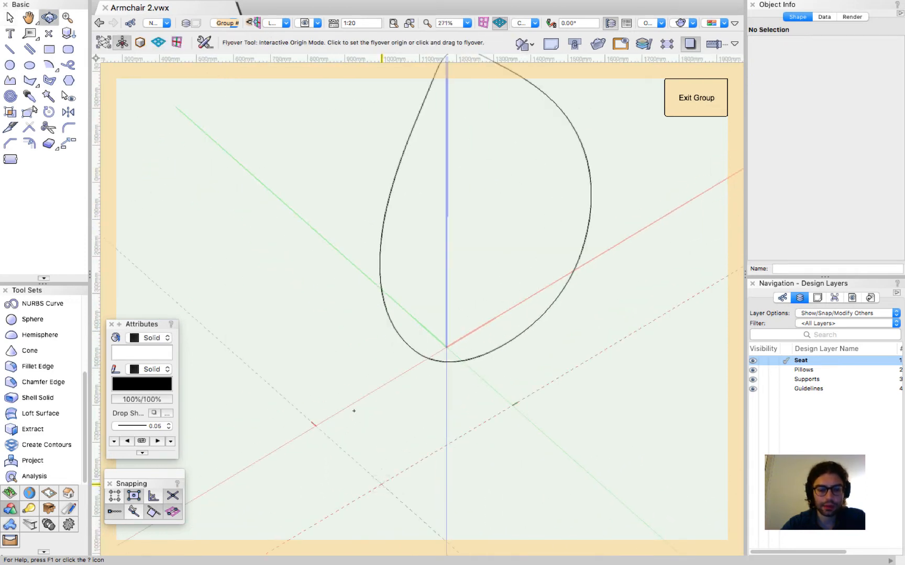
key("4")
left_click(334, 384)
left_click(336, 421)
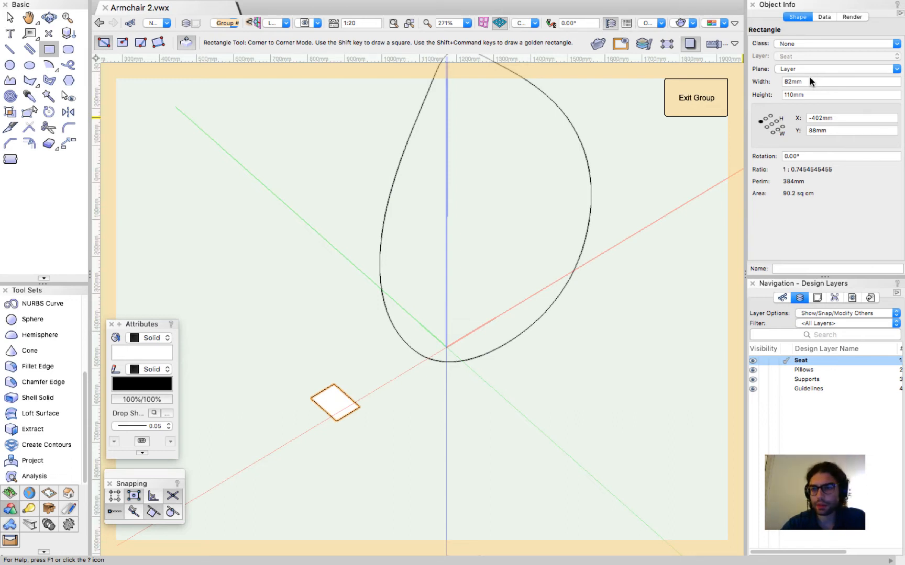
Step: Set the rectangle's width to 40 mm and height to 15 mm, and move it closer to the rim curve
left_click(806, 82)
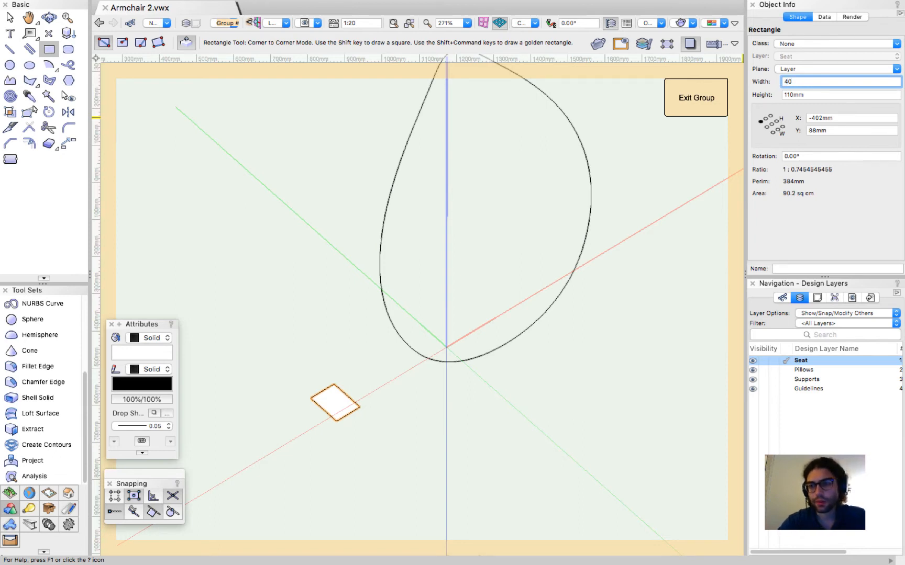
key("Tab")
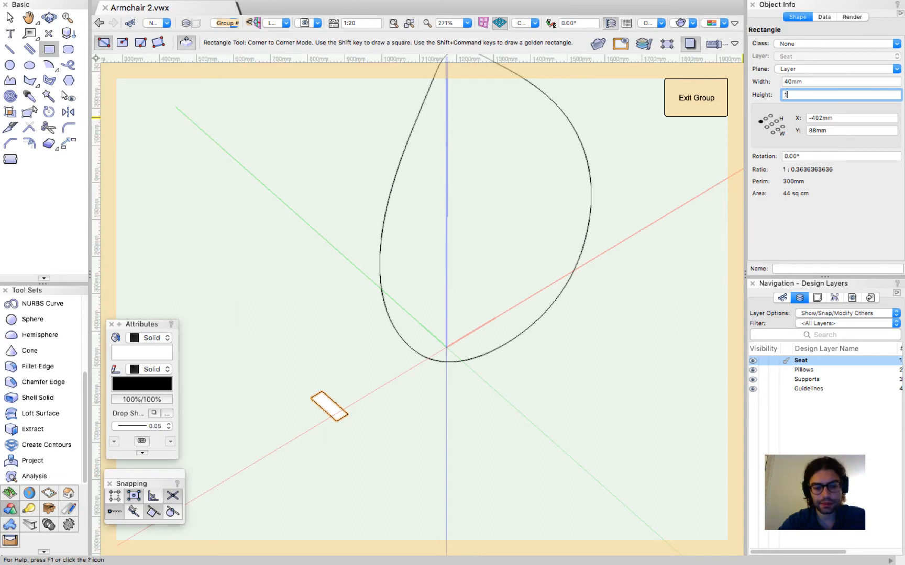
key("Return")
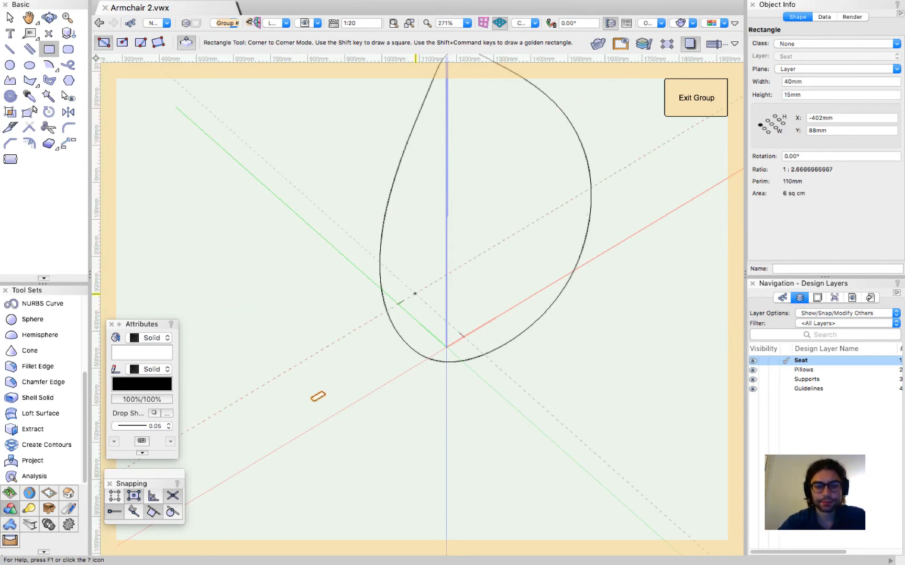
key("x")
left_click(323, 368)
left_click_drag(318, 394, 368, 389)
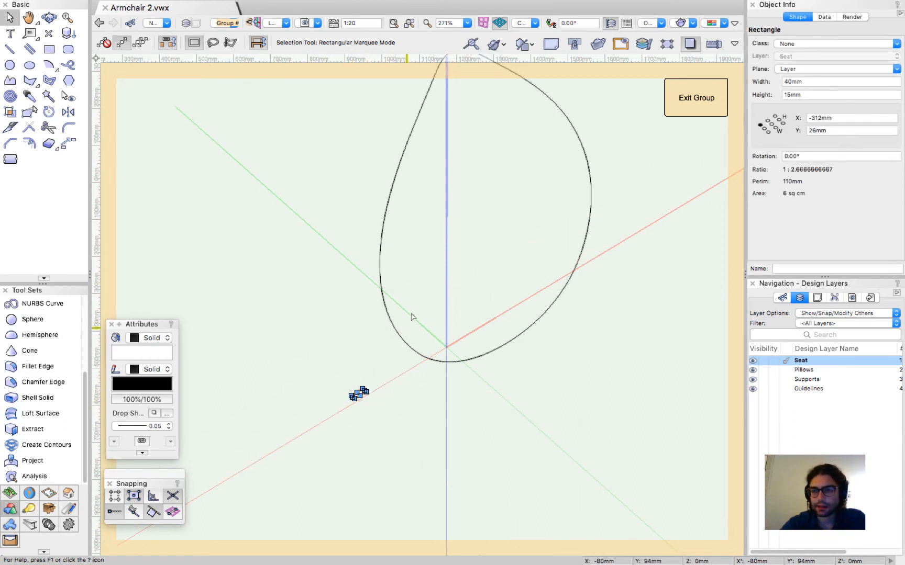
Step: Extrude the 40 by 15 mm rectangle along the composed closed curve, using the curve as the path object, and deselect the result
left_click(385, 313, "shift")
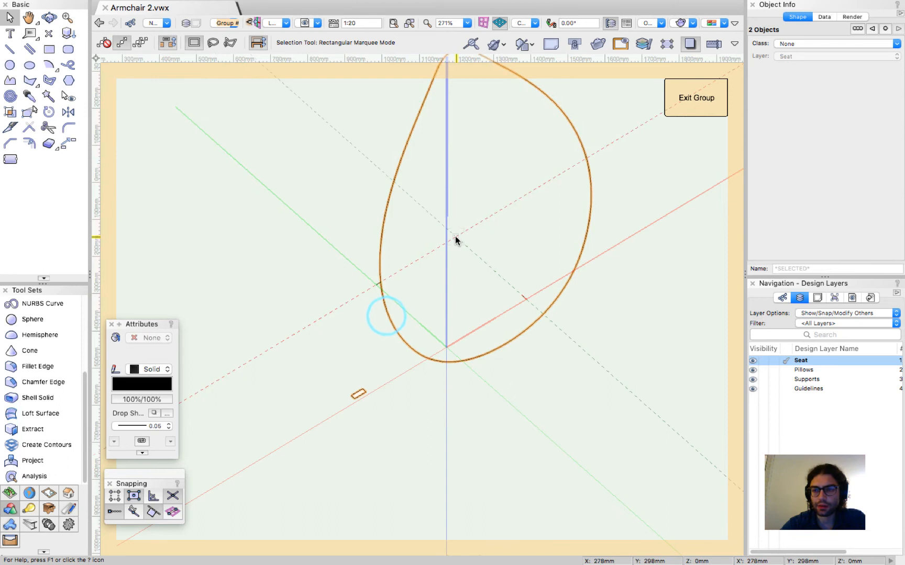
mouse_move(138, 1)
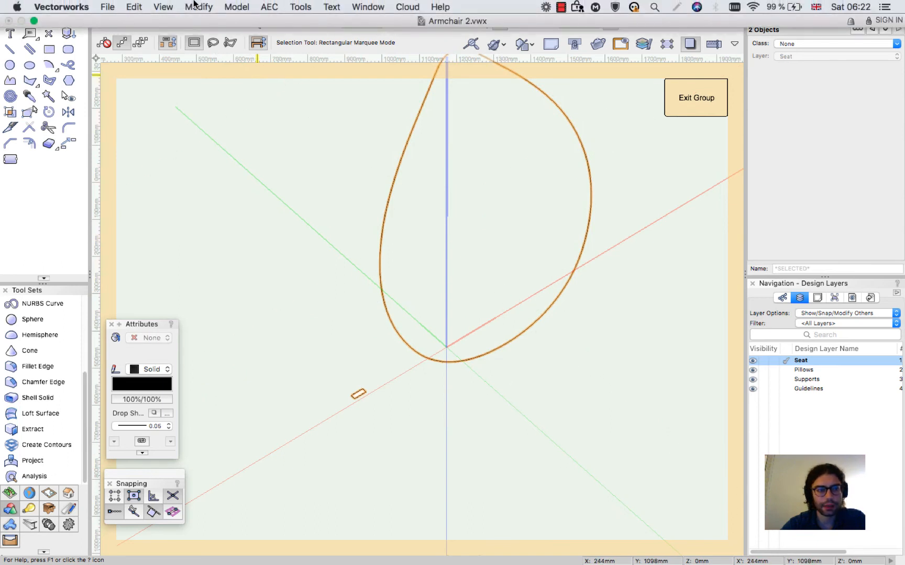
left_click(228, 6)
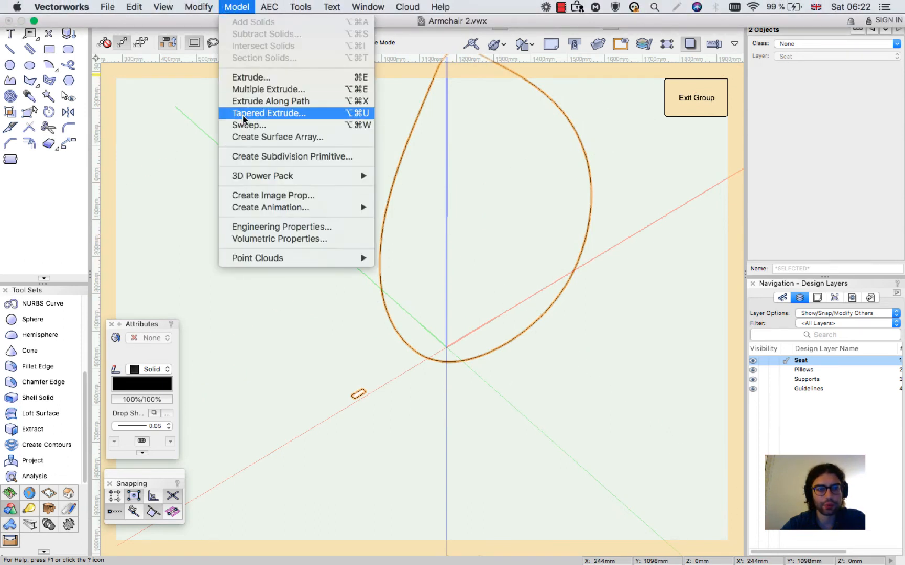
left_click(262, 101)
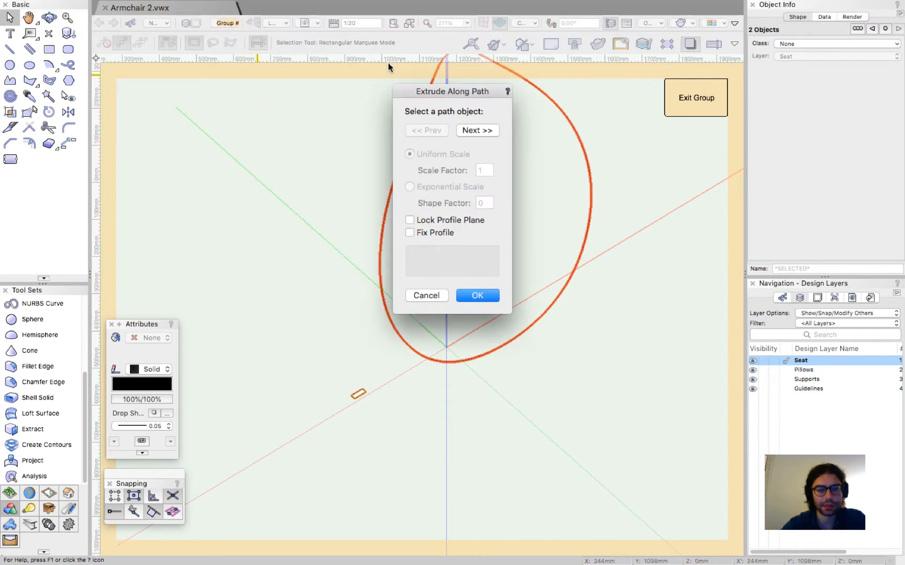
left_click_drag(416, 93, 173, 82)
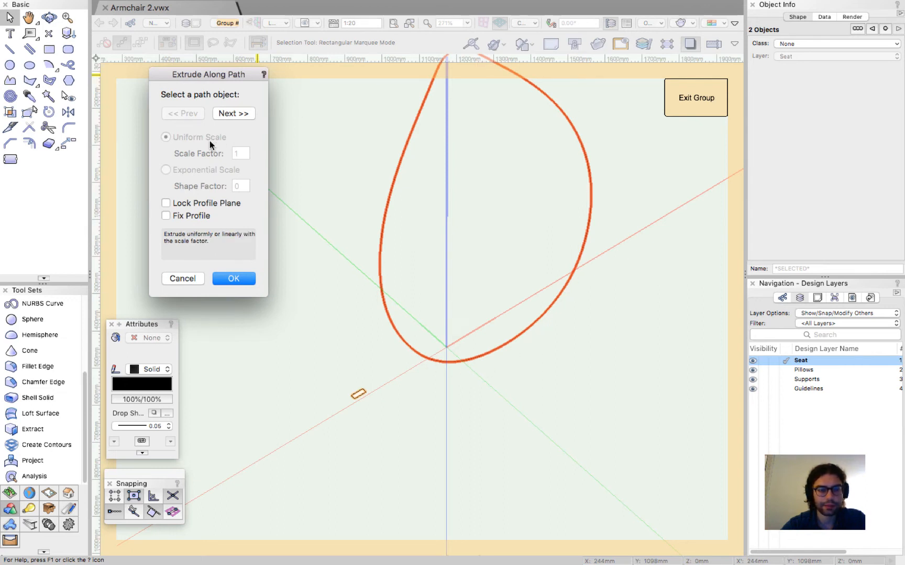
left_click(230, 113)
left_click(181, 114)
left_click(233, 113)
left_click(183, 114)
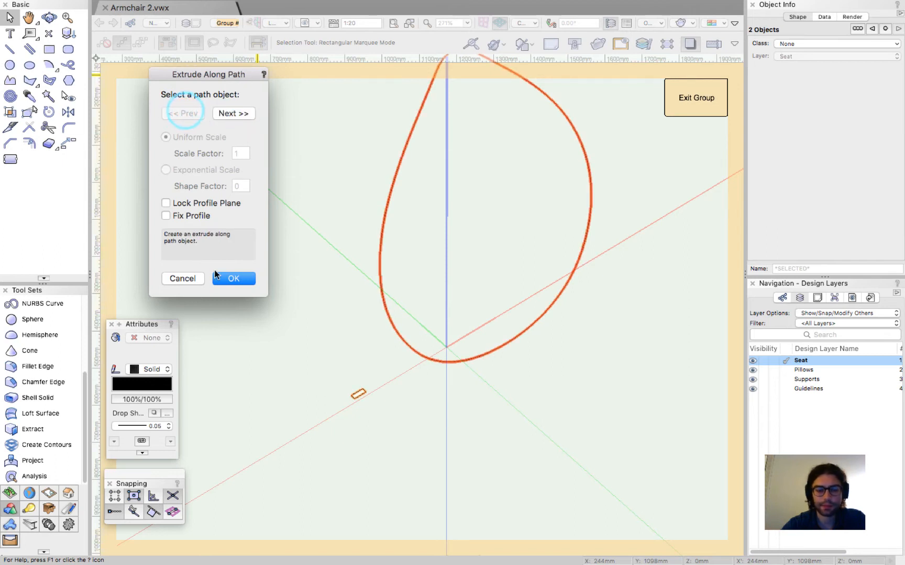
left_click(217, 278)
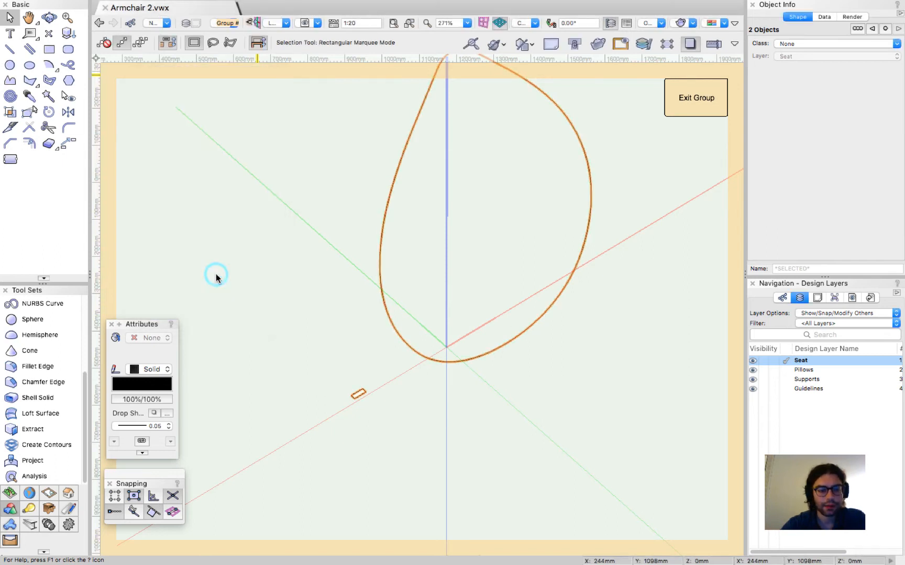
left_click(284, 263)
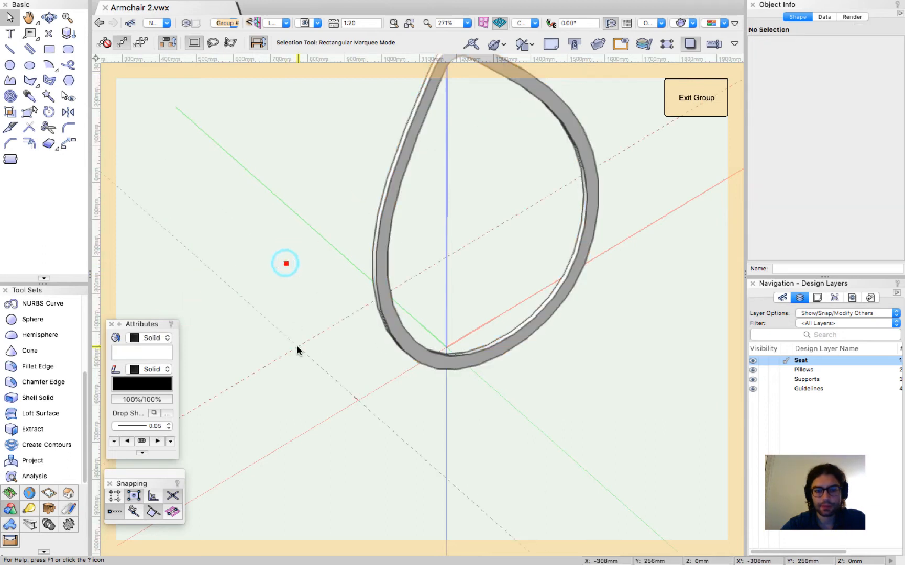
Step: Set the OpenGL rendering detail to High so the rim displays with smooth curves
scroll(297, 346, "down", 2)
scroll(478, 180, "up", 2)
scroll(539, 219, "up", 4)
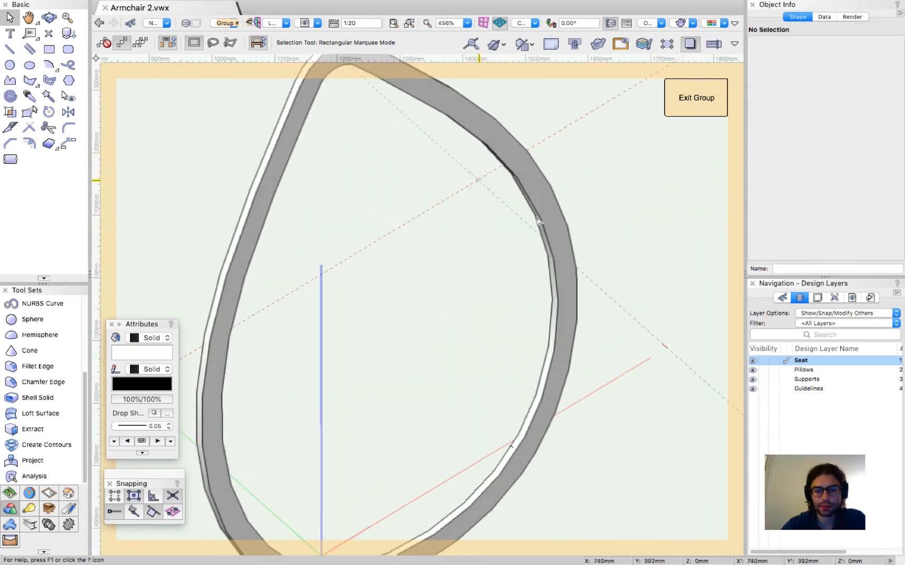
scroll(539, 216, "down", 2)
left_click(564, 181)
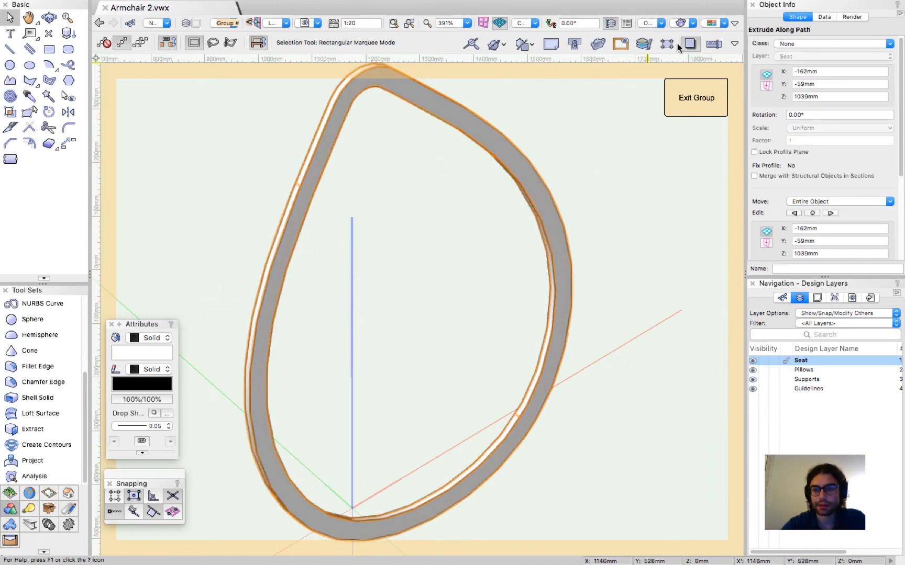
left_click(693, 23)
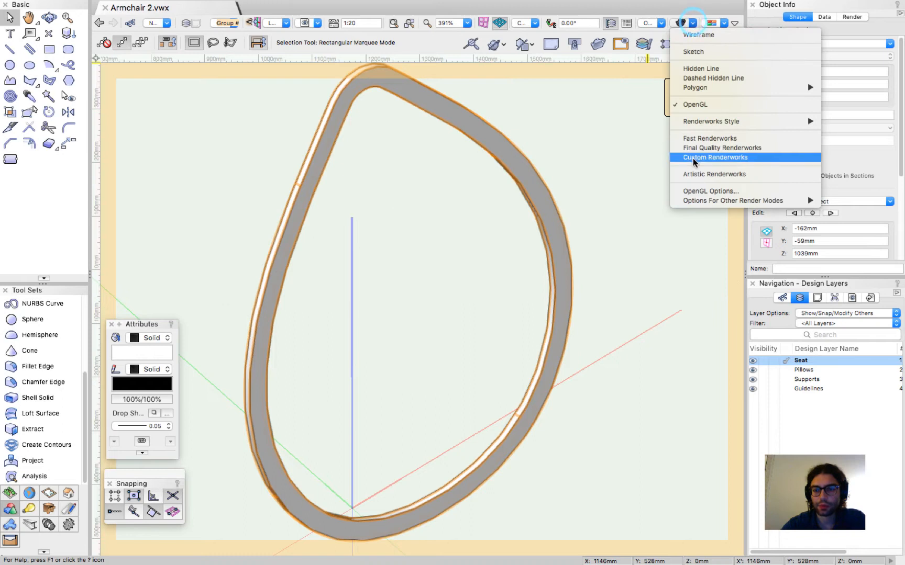
left_click(699, 190)
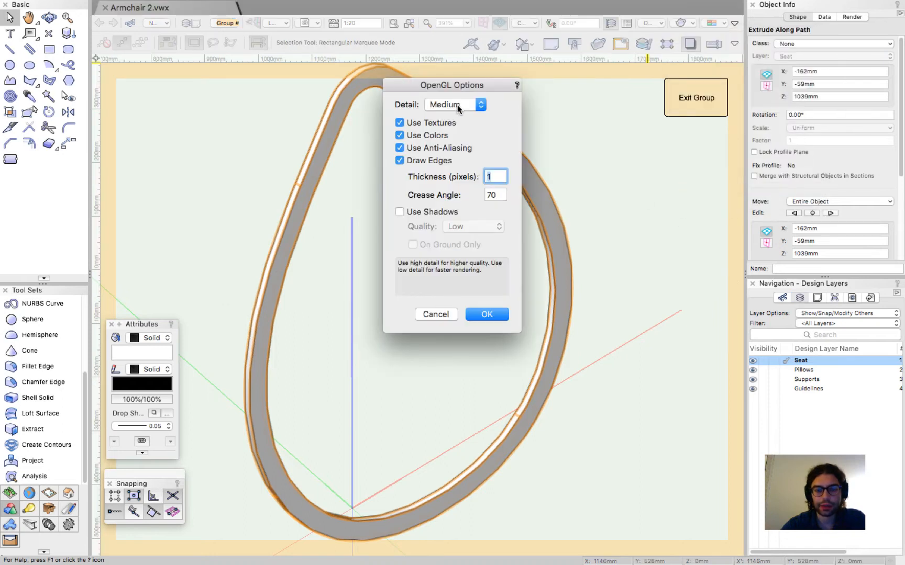
left_click(457, 105)
left_click(452, 114)
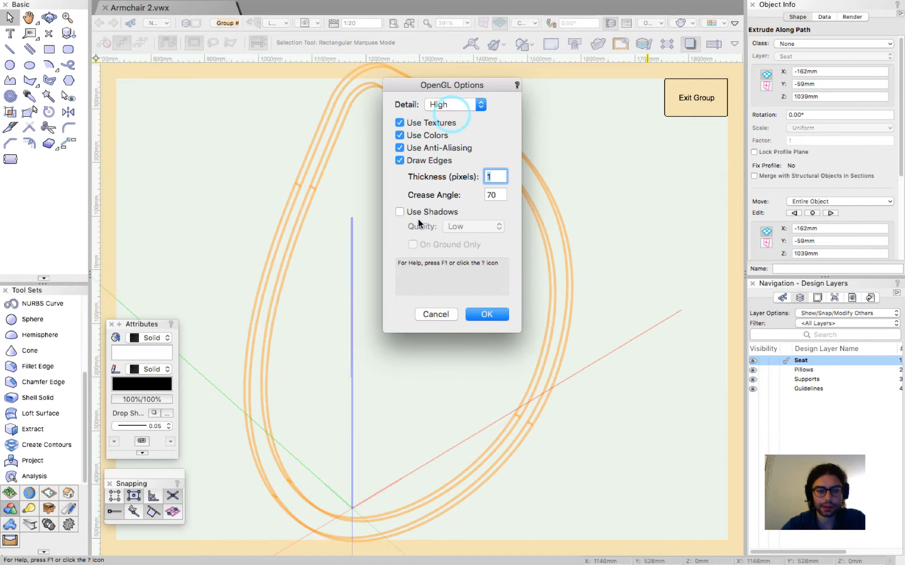
left_click(481, 314)
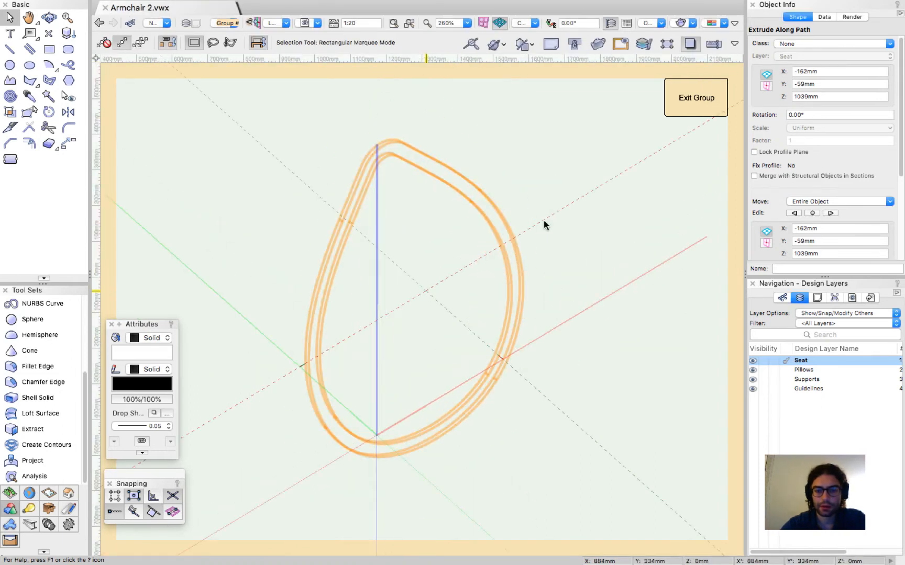
Step: Open the rim extrusion's rectangular profile for inspection, exit back to the group, and deselect the rim
left_click(498, 233)
left_click(508, 257)
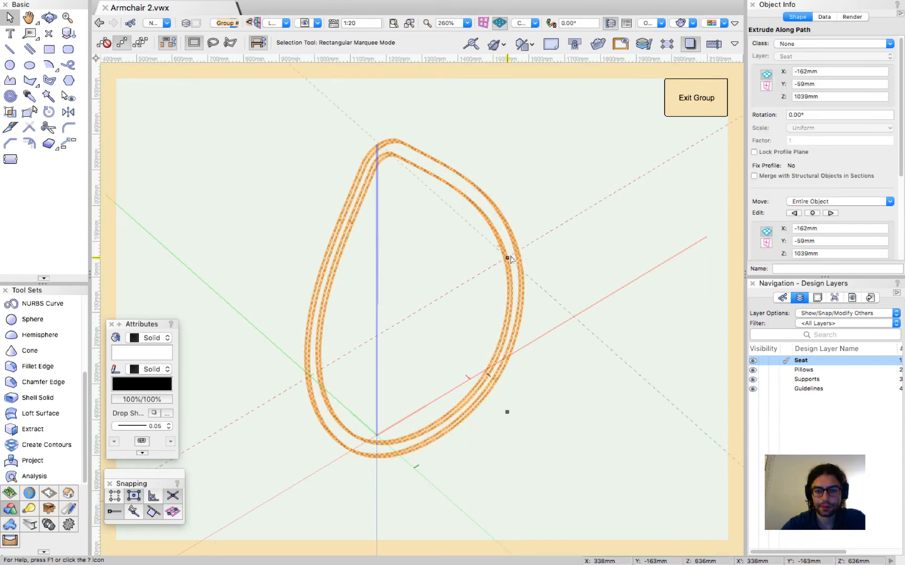
double_click(509, 257)
left_click(683, 94)
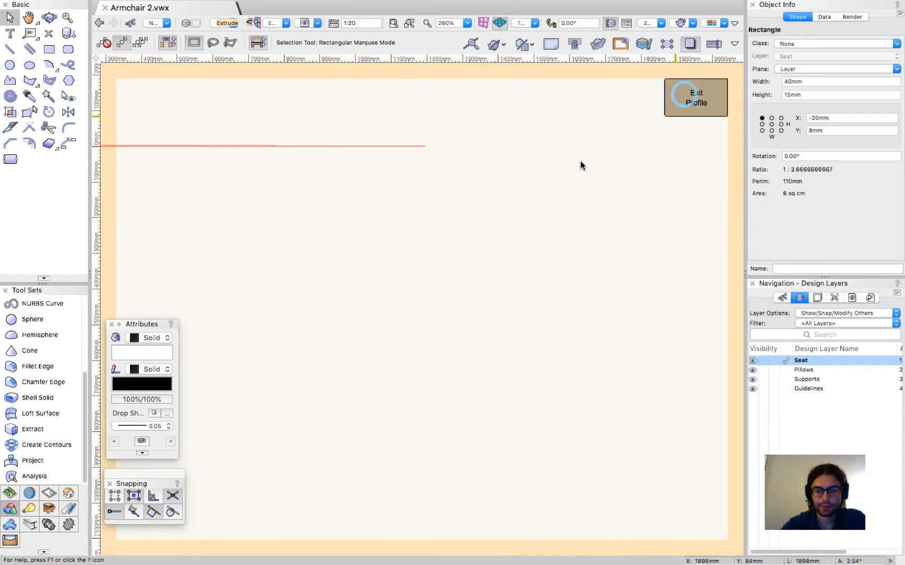
left_click(568, 192)
scroll(555, 215, "down", 4)
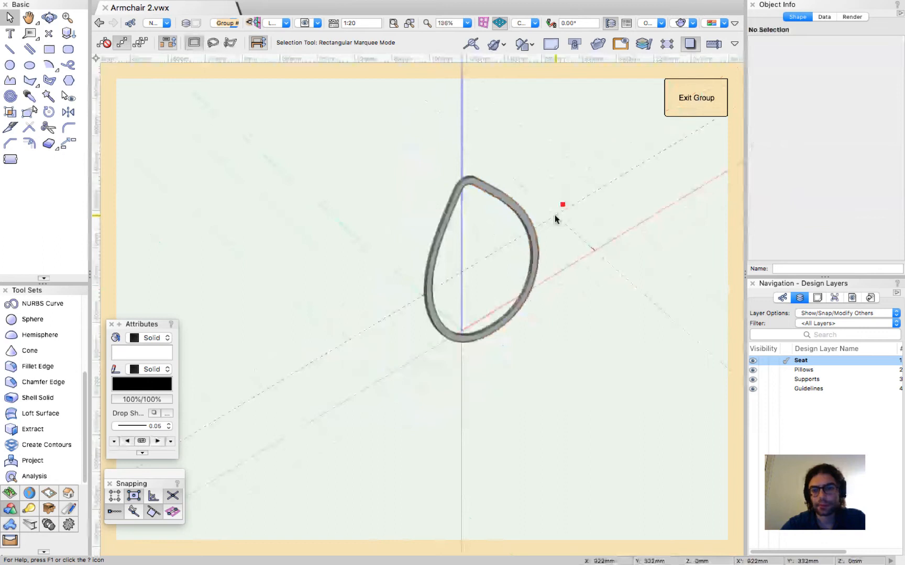
Step: Exit the group, ungroup it to release the rim extrusion onto the Seat layer, and clear the selection
left_click(694, 104)
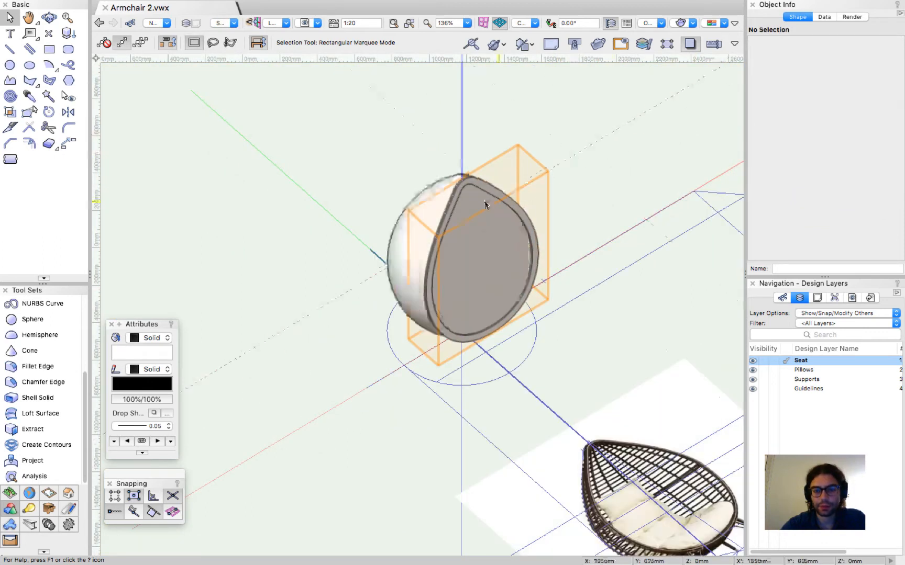
scroll(484, 202, "up", 5)
key("super+u")
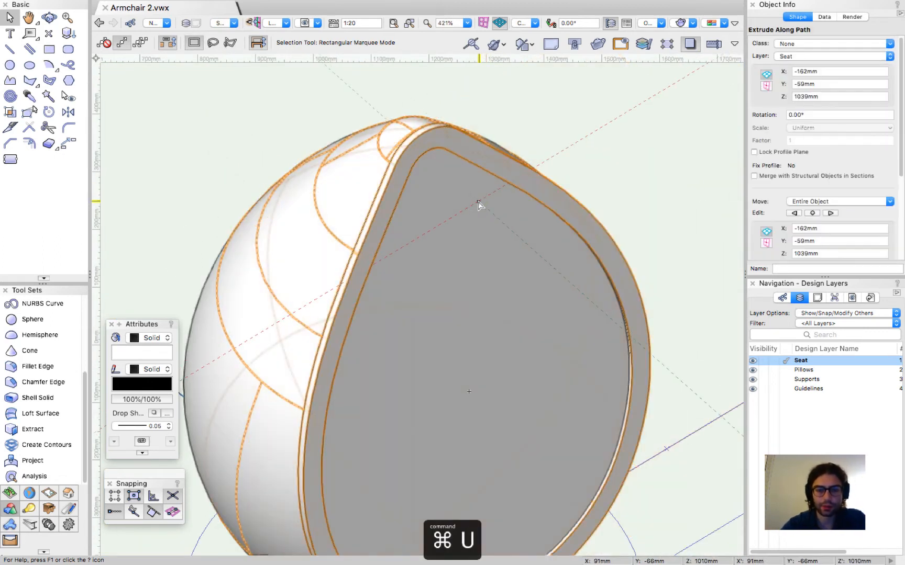
scroll(478, 205, "down", 3)
left_click(632, 146)
Step: Cut the rim extrusion, paste it back in place around the shell's front opening, and deselect it
middle_click_drag(530, 261, 509, 311)
scroll(377, 238, "down", 3)
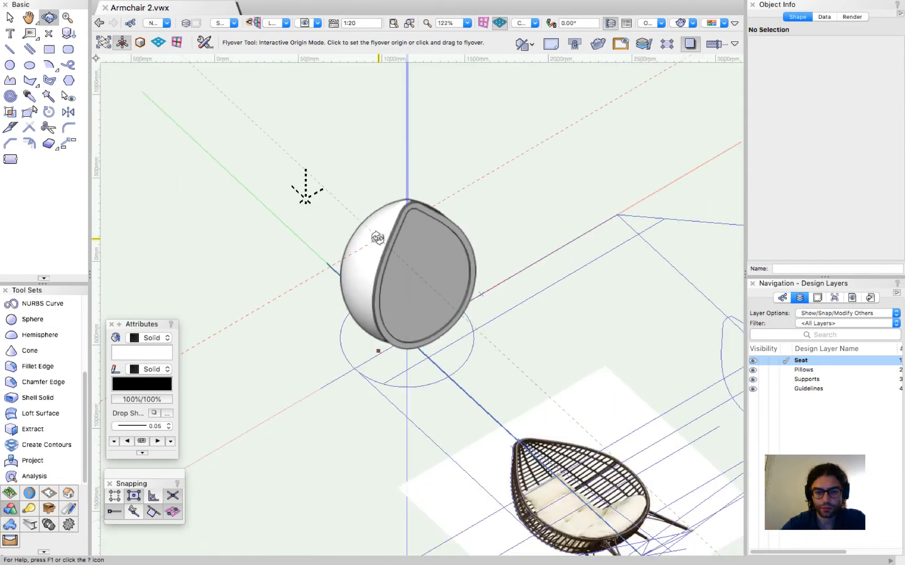
scroll(393, 322, "up", 5)
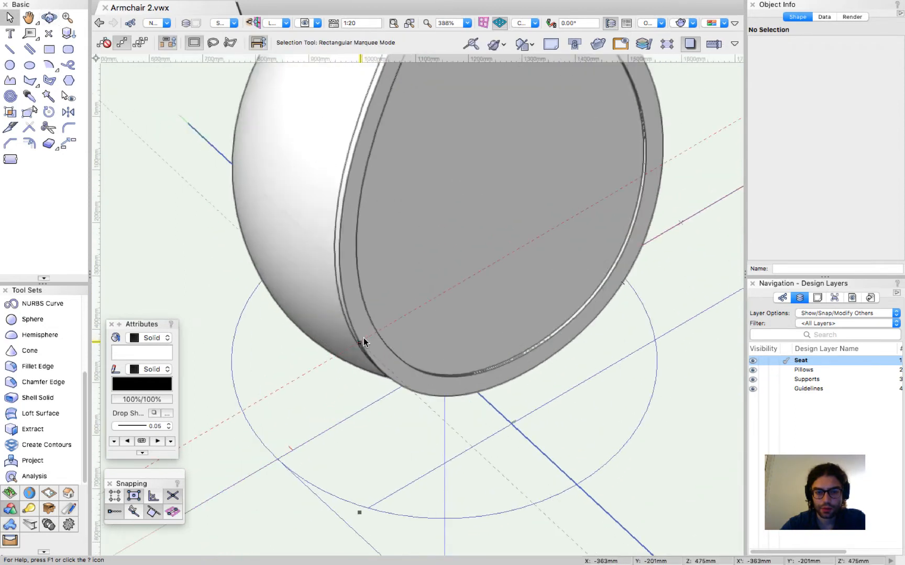
scroll(364, 342, "up", 2)
left_click(371, 337)
key("super+x")
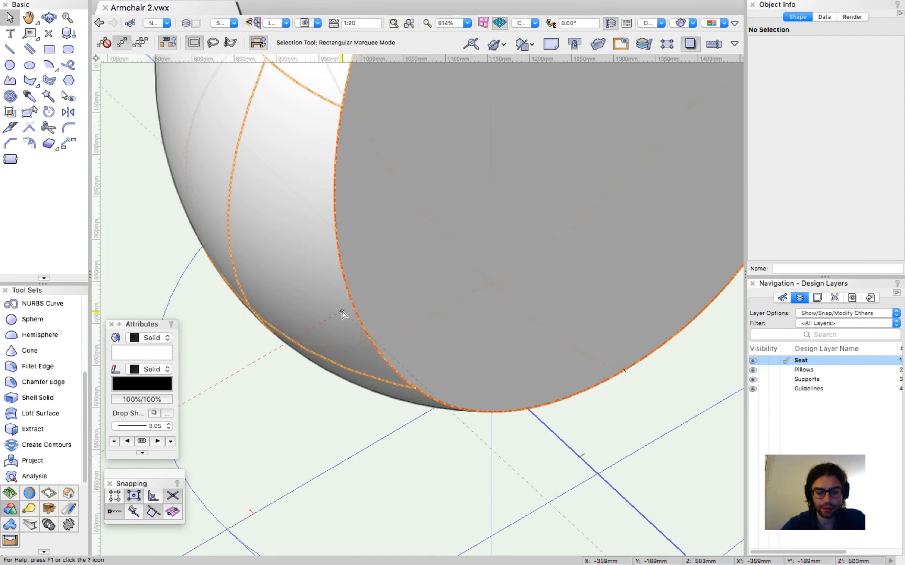
key("alt+super+v")
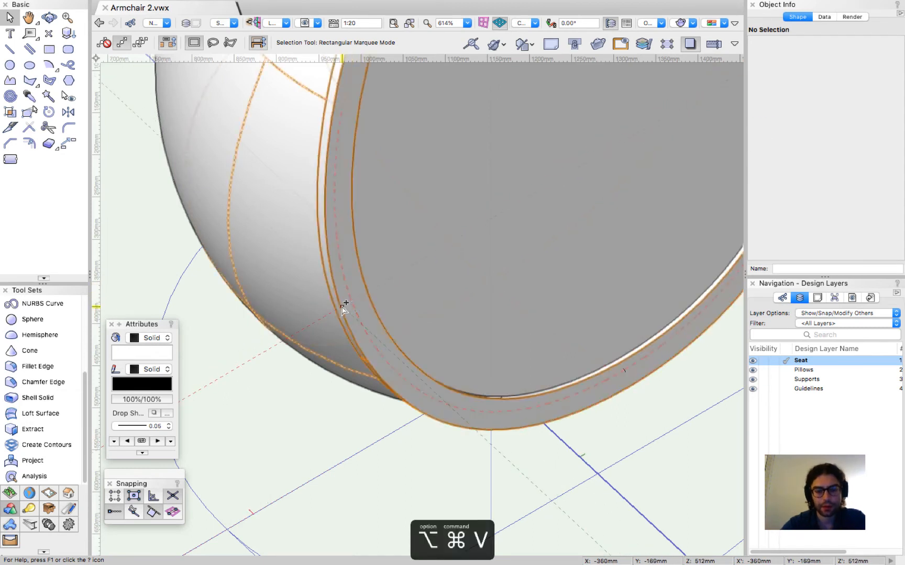
key("b")
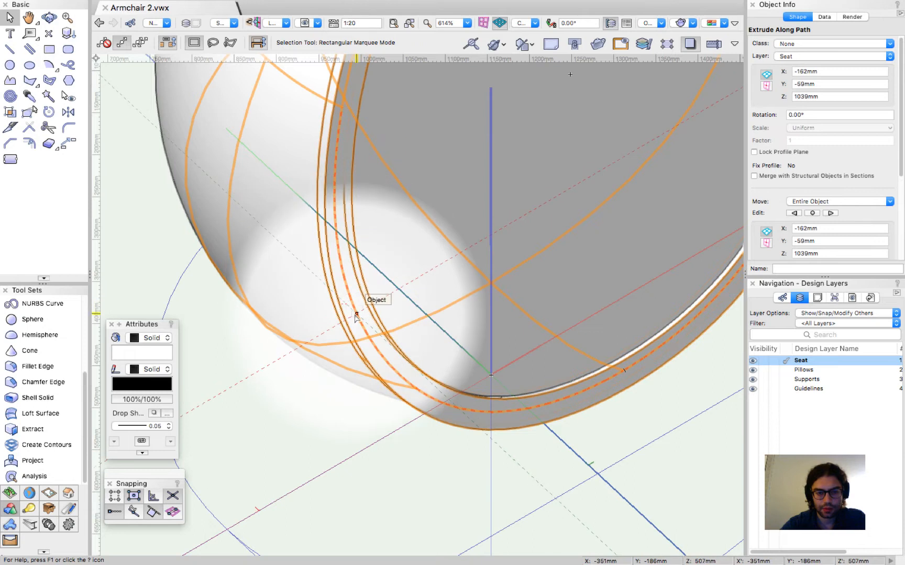
left_click(333, 416)
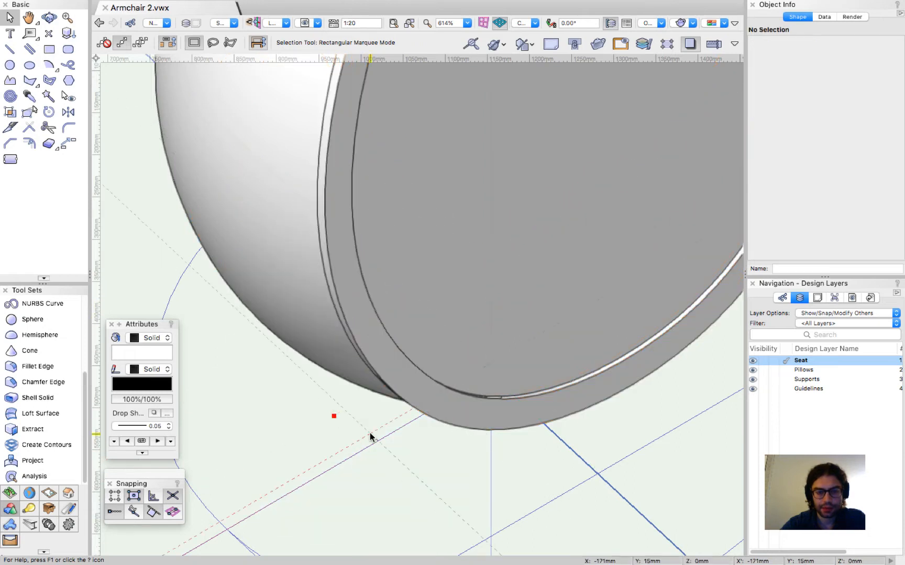
Step: Select the rim and start the Fillet Edge tool with a constant radius of 7 mm
scroll(369, 434, "down", 5)
key("shift+c")
mouse_move(360, 460)
left_mouse_down()
mouse_move(386, 460)
mouse_move(349, 448)
left_mouse_up()
key("x")
left_click(358, 367)
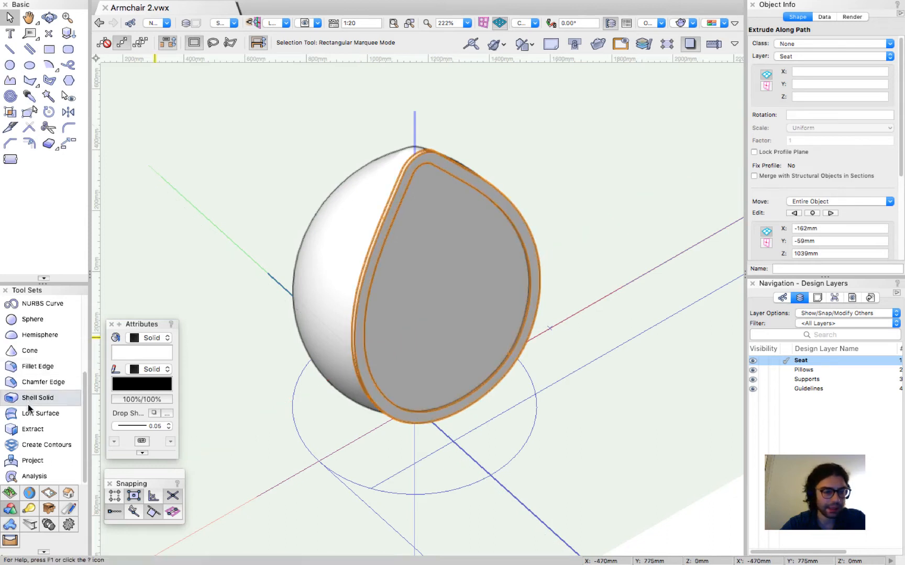
left_click(18, 370)
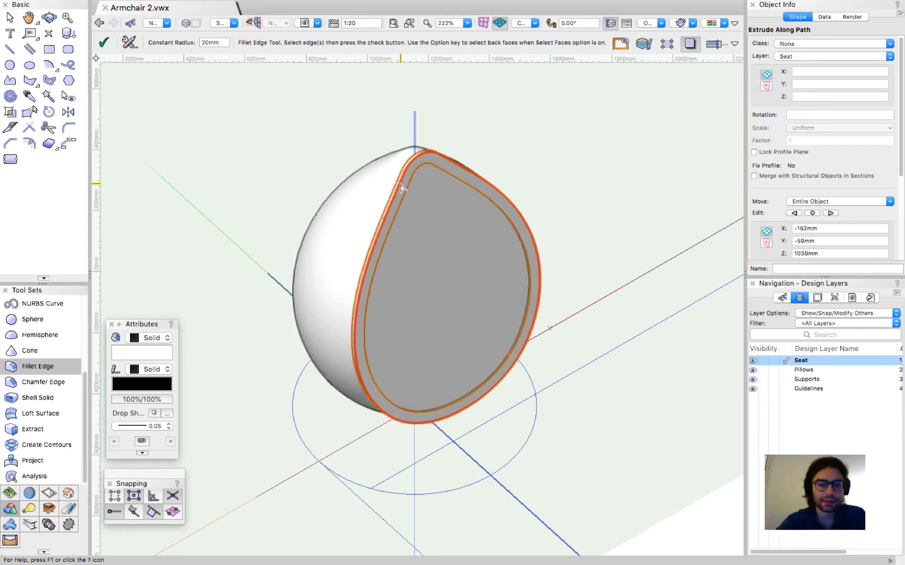
scroll(403, 189, "up", 5)
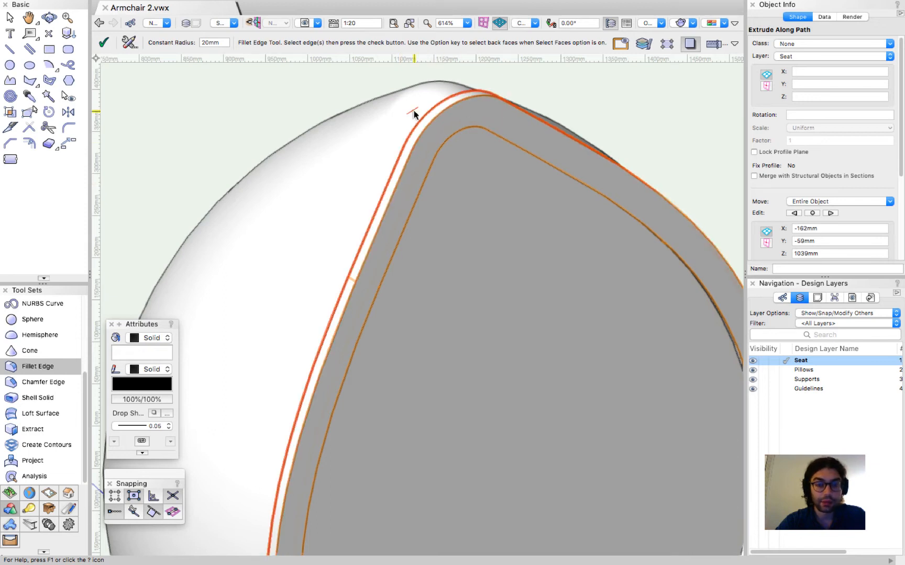
double_click(224, 43)
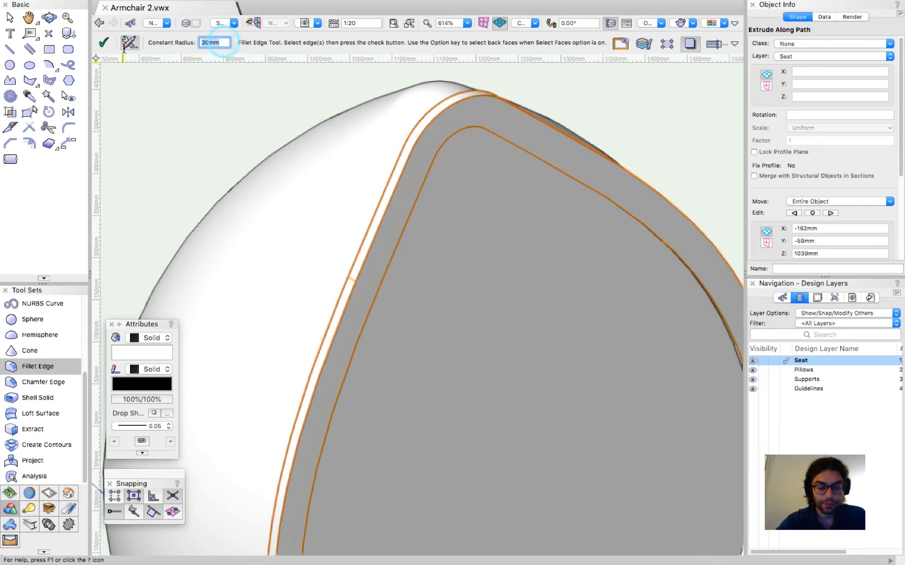
type("7")
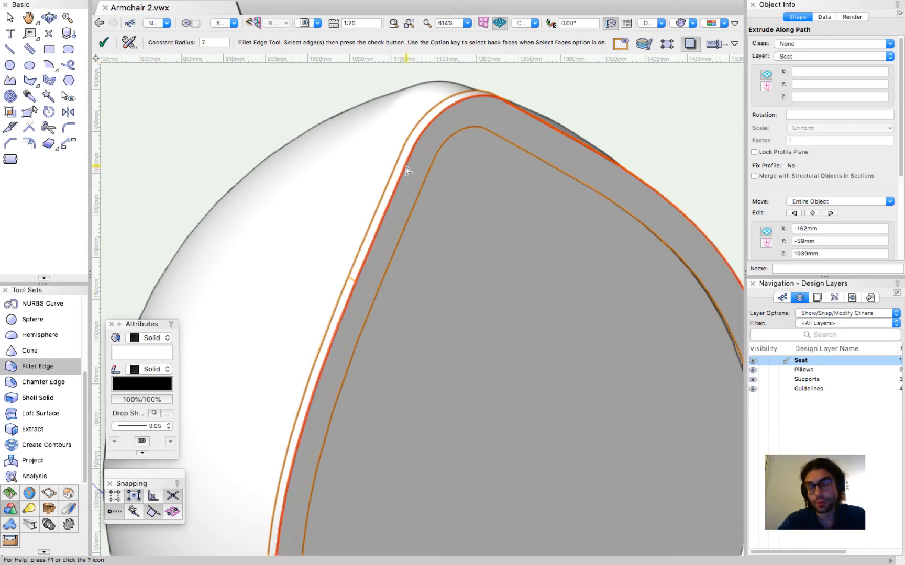
Step: Try the Select Faces and Select All Edges options in the Fillet Edge preferences and turn both off again
scroll(406, 171, "up", 5)
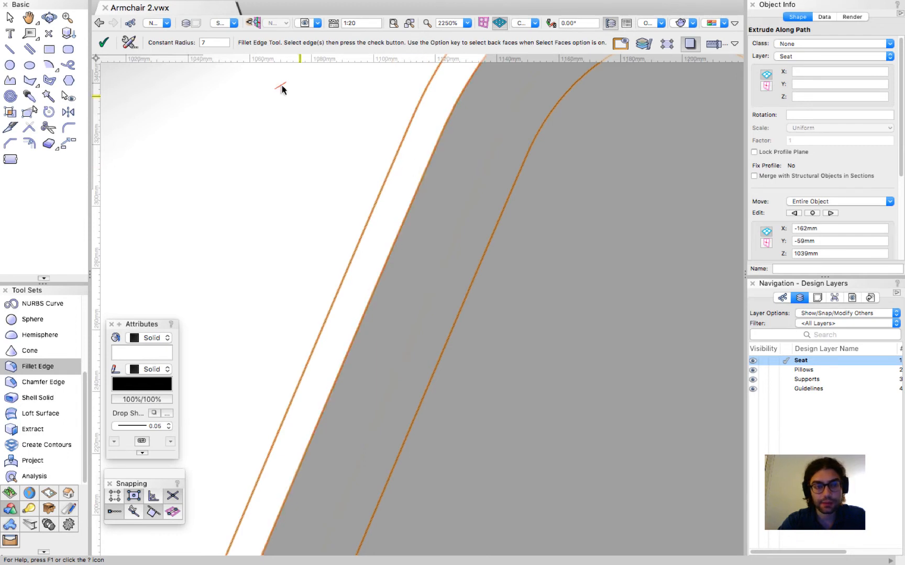
left_click(206, 44)
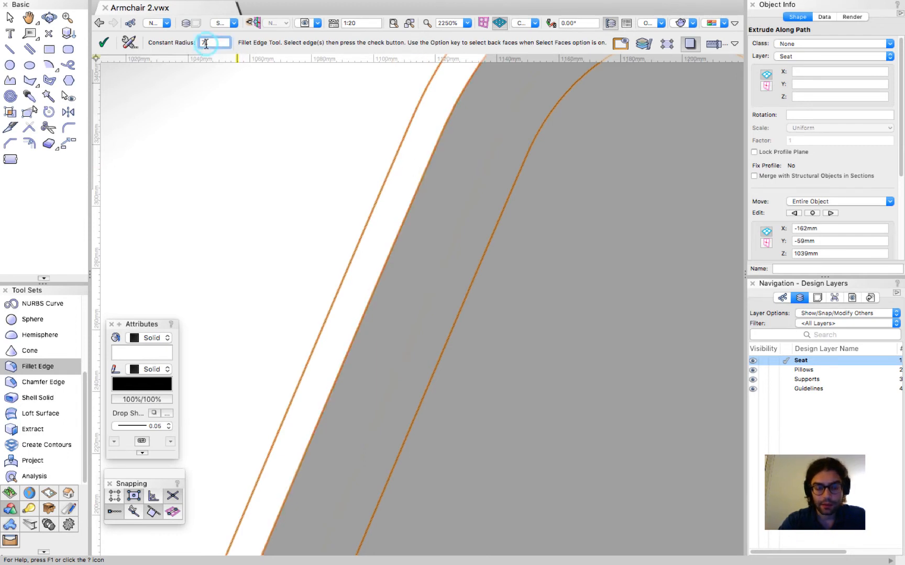
key("Escape")
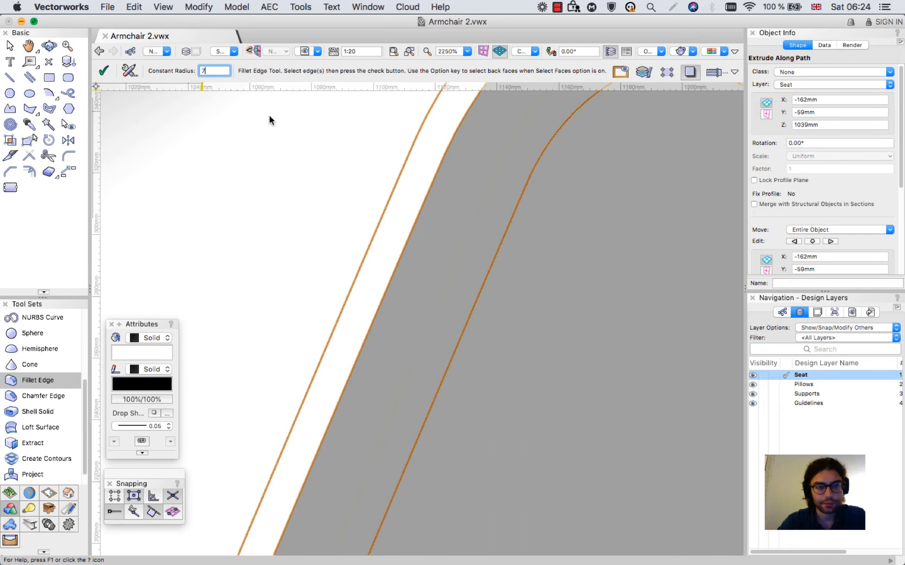
left_click(431, 162)
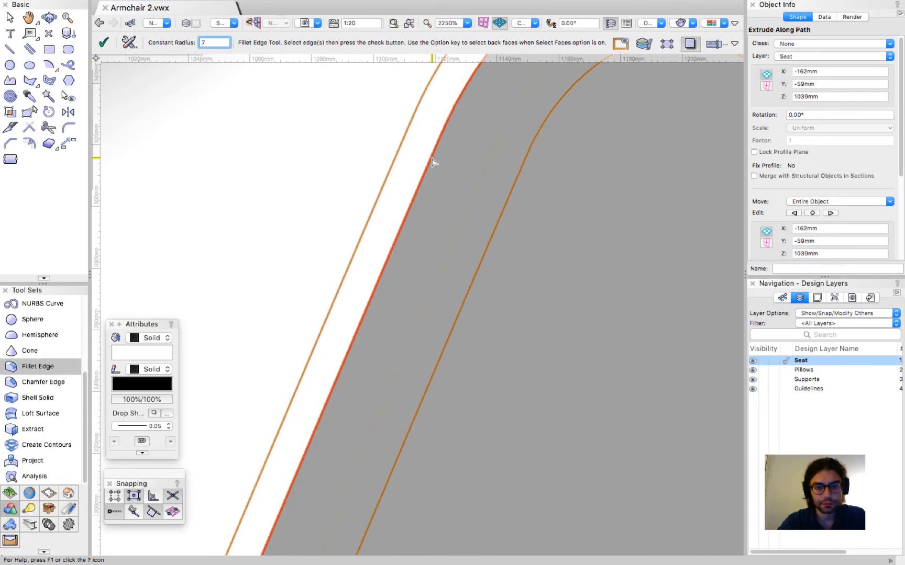
left_click(125, 39)
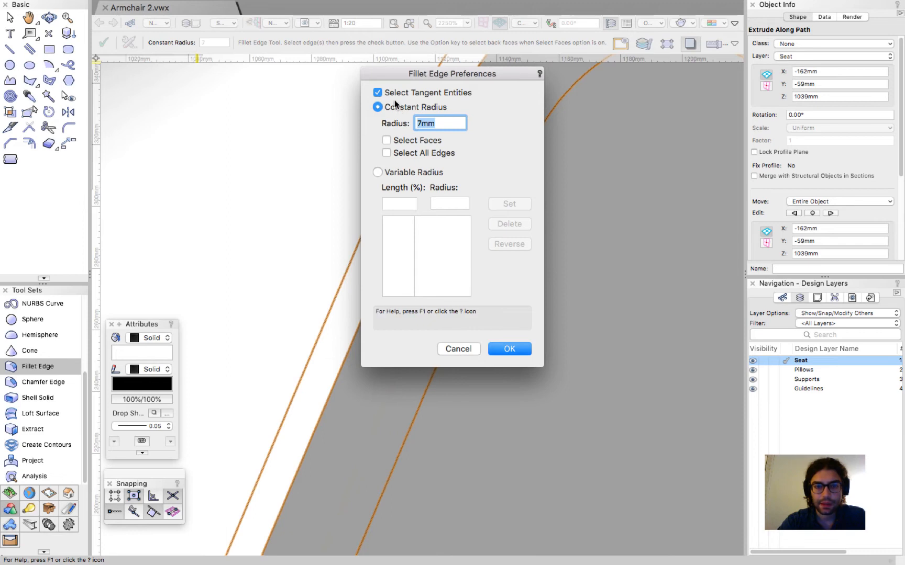
left_click(395, 139)
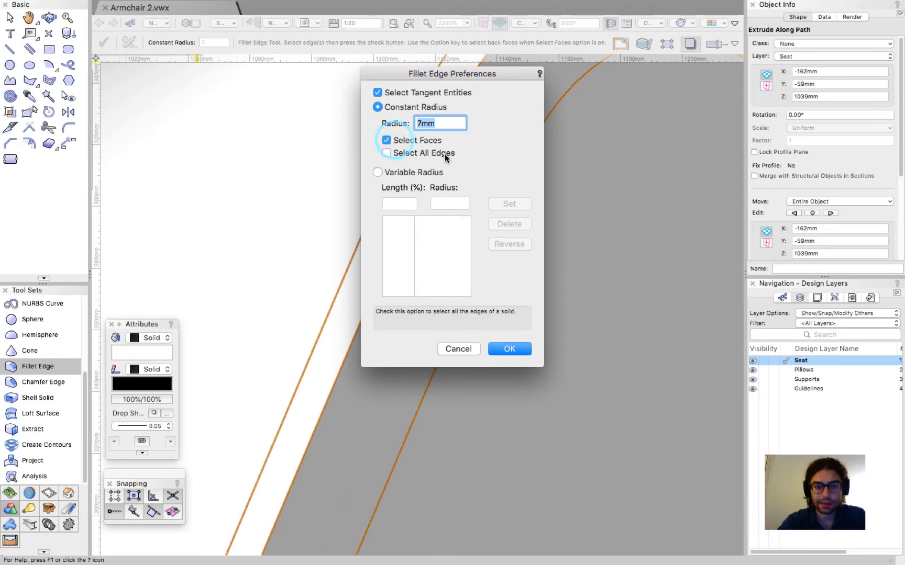
left_click(404, 153)
left_click(393, 152)
left_click(386, 140)
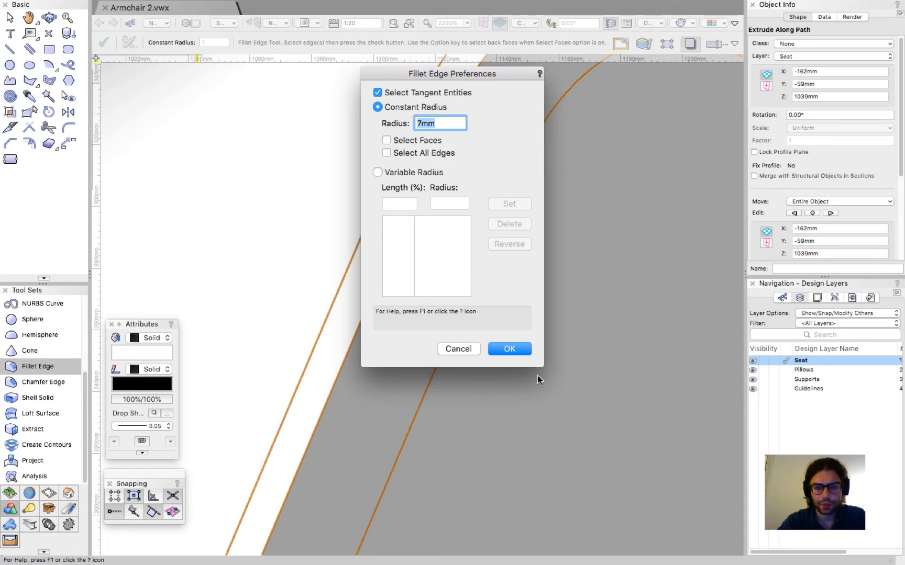
left_click(501, 350)
Step: Fillet the rim's outer and inner edges with a constant radius of 7 mm and clear the selection
scroll(326, 341, "down", 6)
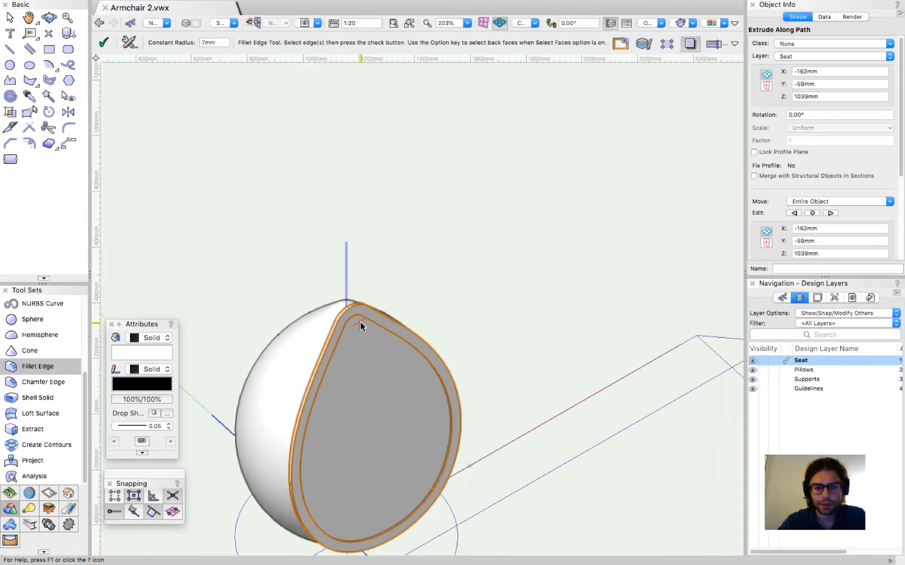
scroll(360, 322, "up", 4)
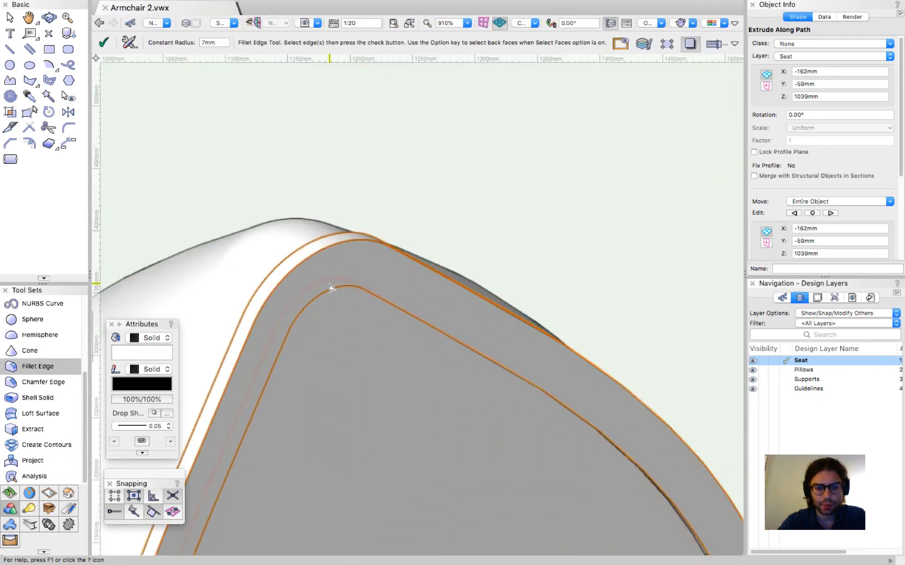
left_click(306, 256)
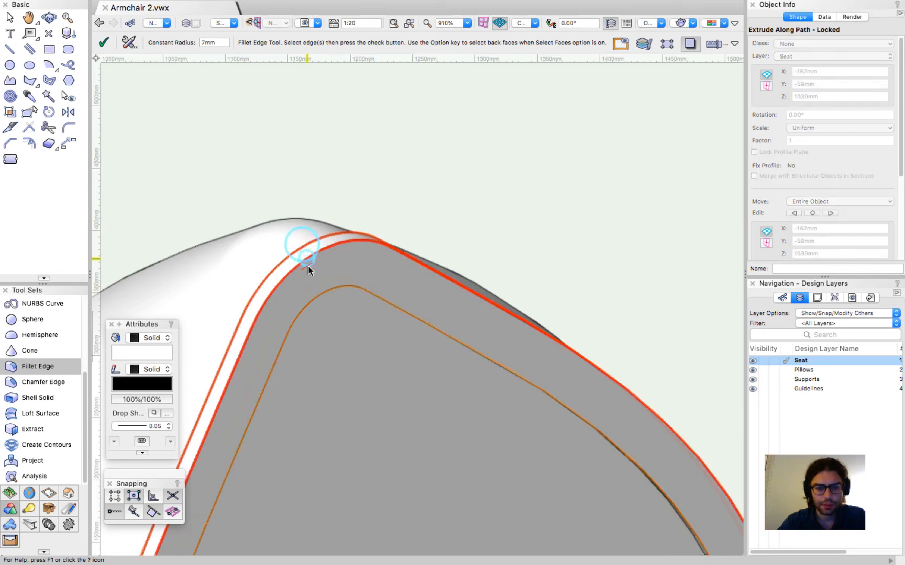
left_click(312, 297)
scroll(333, 127, "down", 5)
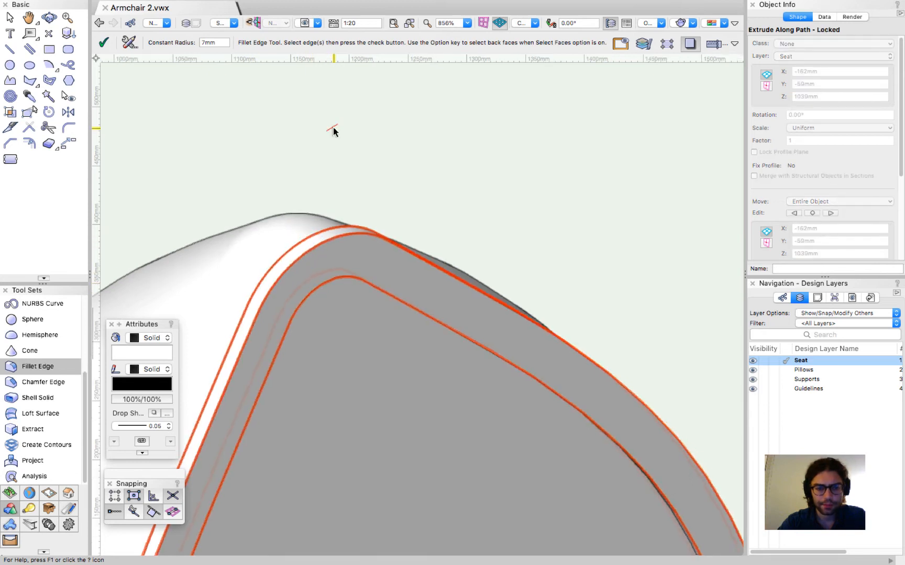
scroll(336, 320, "up", 3)
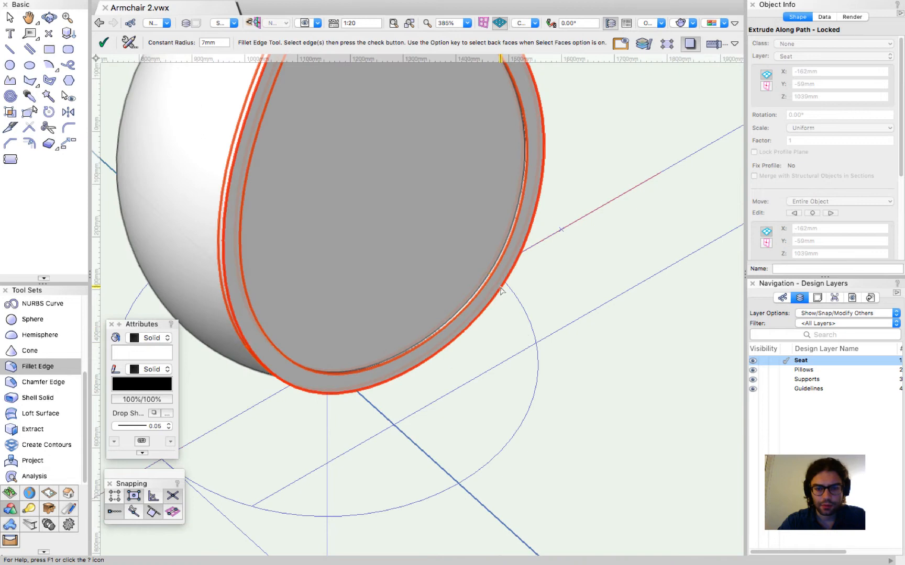
scroll(502, 293, "down", 2)
scroll(380, 71, "up", 2)
left_click(380, 75)
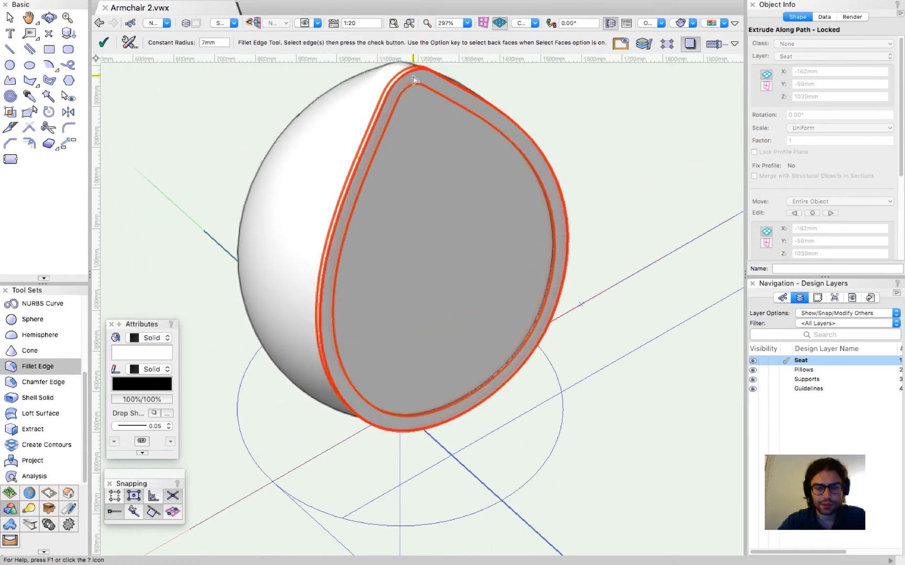
scroll(380, 74, "up", 2)
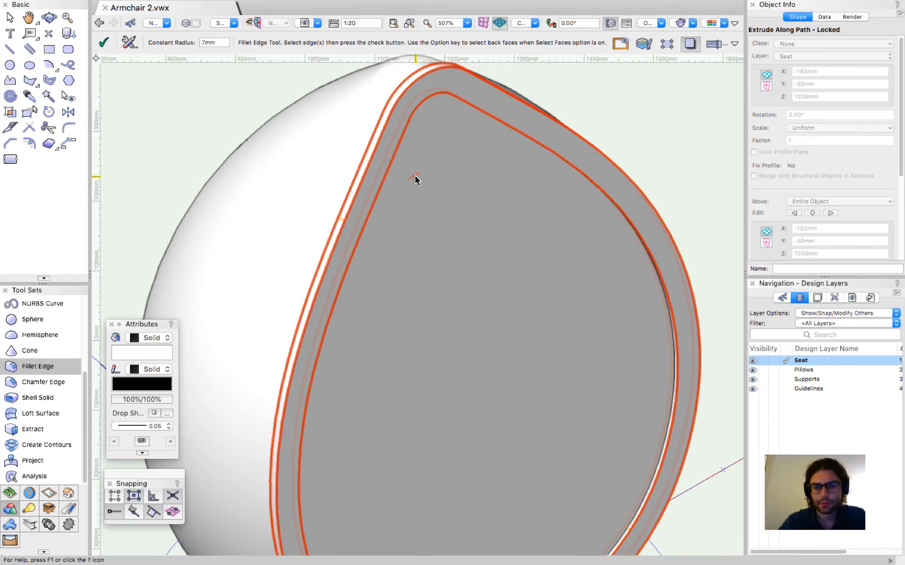
key("Escape")
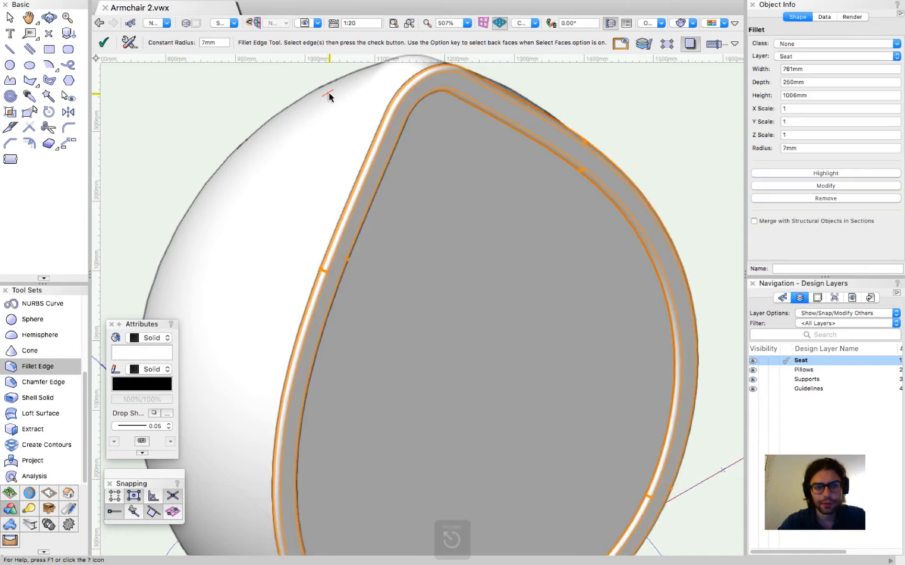
scroll(625, 109, "down", 1)
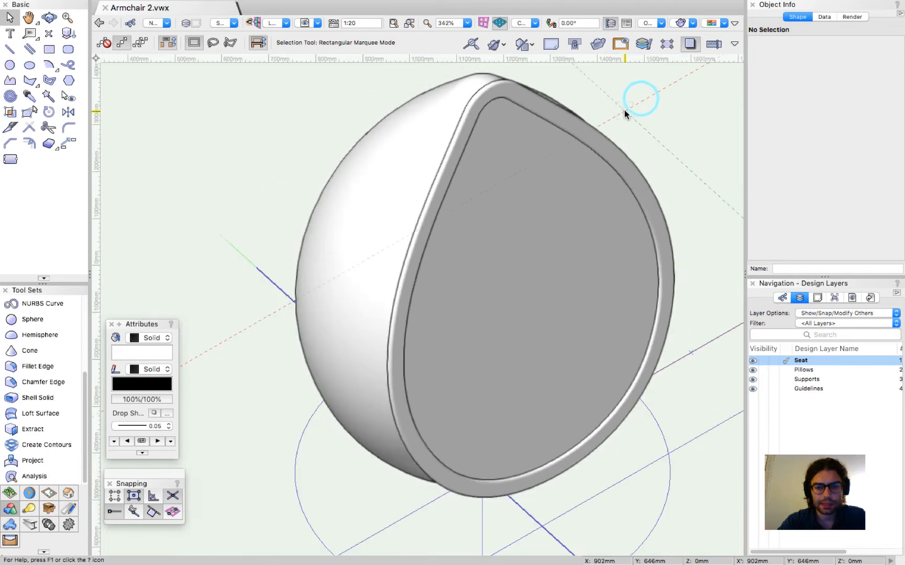
Step: Select the filleted rim and try fillet radii of 5 mm and 10 mm
left_click(612, 148)
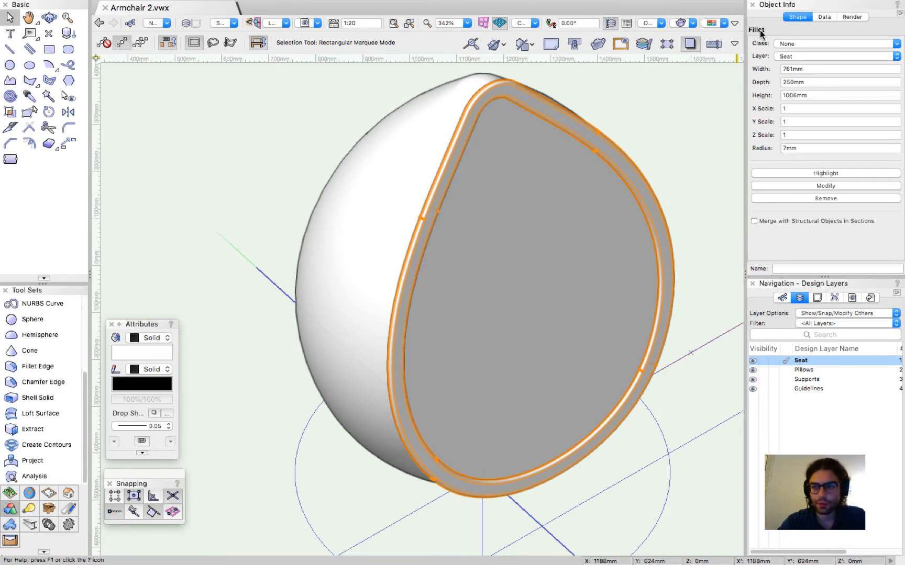
left_click(800, 148)
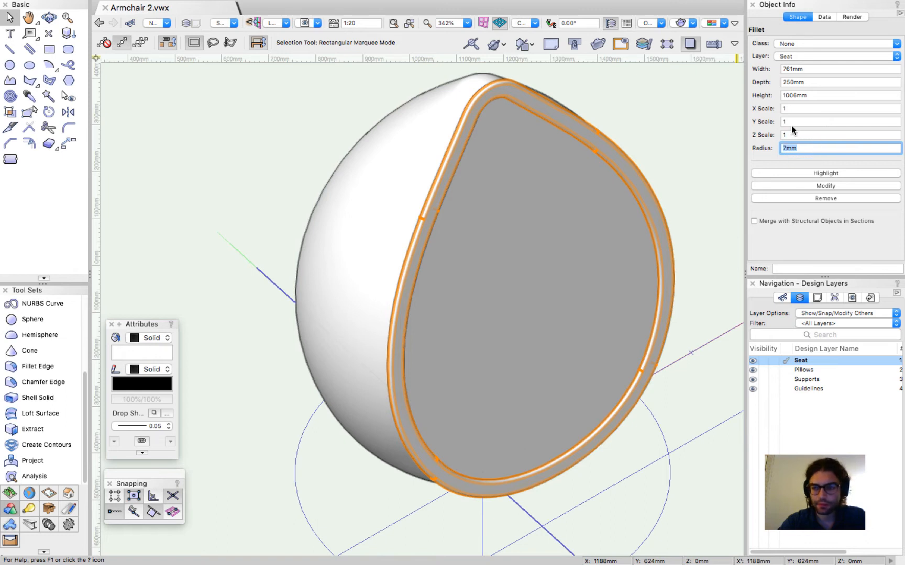
type("5")
key("Return")
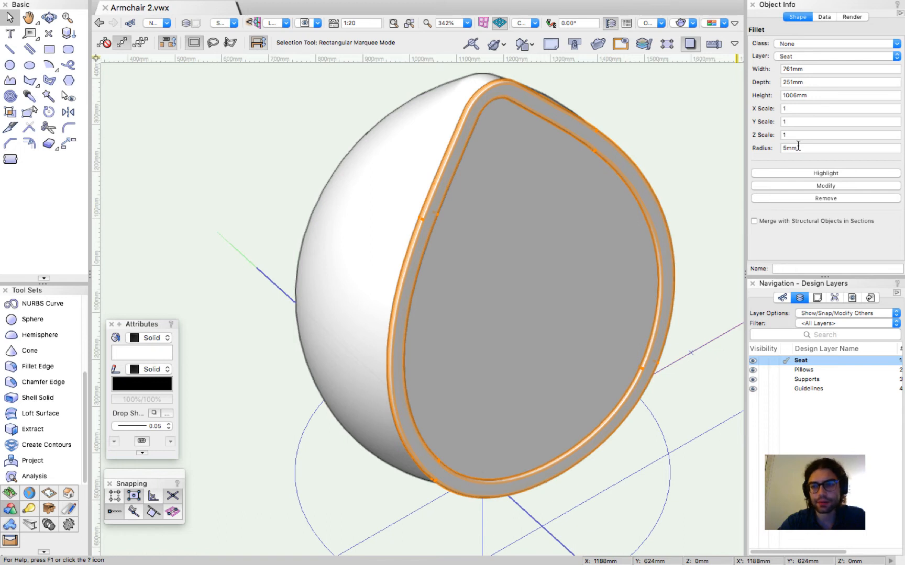
left_click(799, 148)
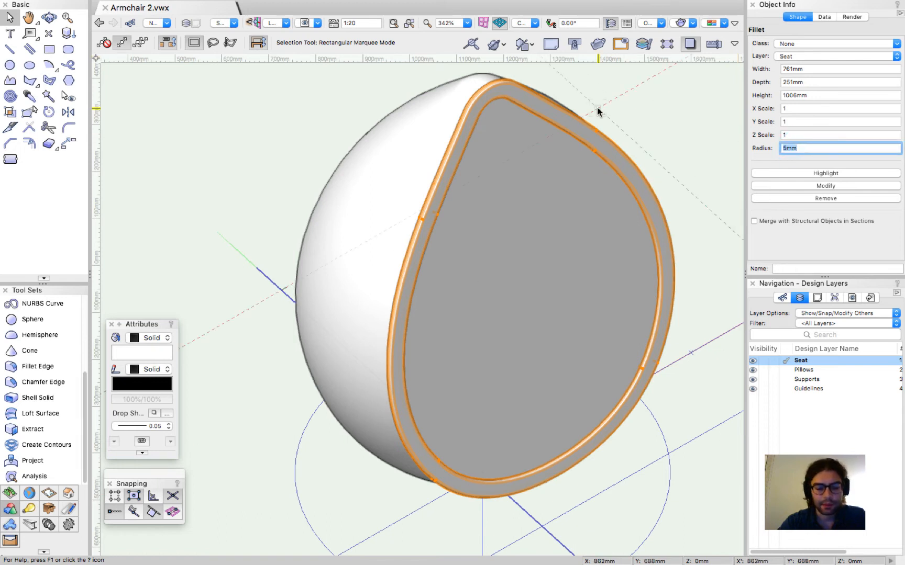
type("10")
key("Escape")
Step: Set the rim's fillet radius to 7 mm and deselect the rim
scroll(513, 74, "up", 5)
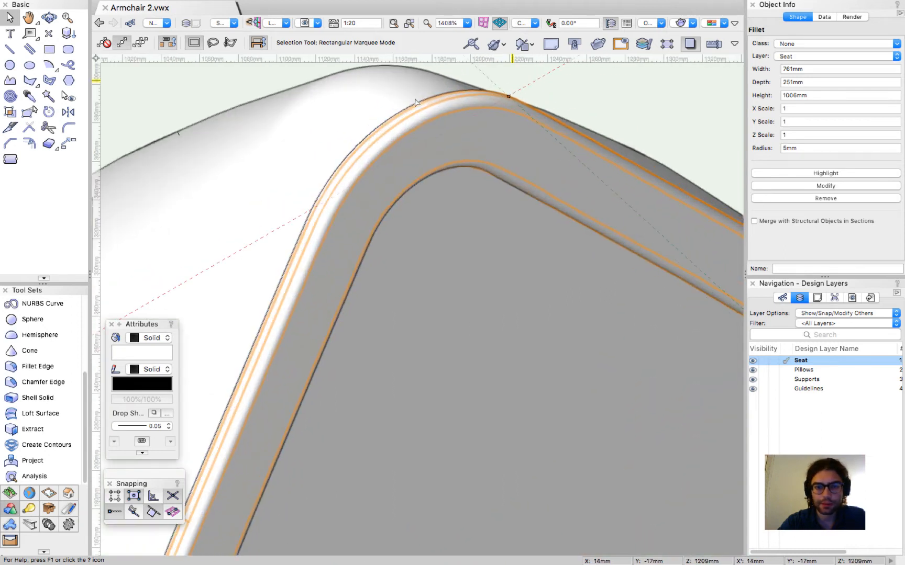
left_click(790, 150)
type("7")
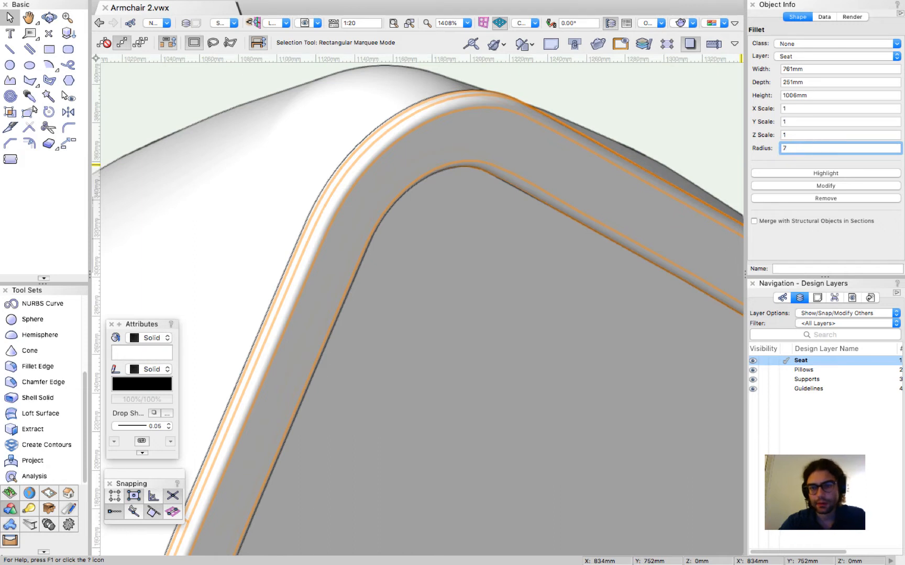
key("Return")
left_click(672, 113)
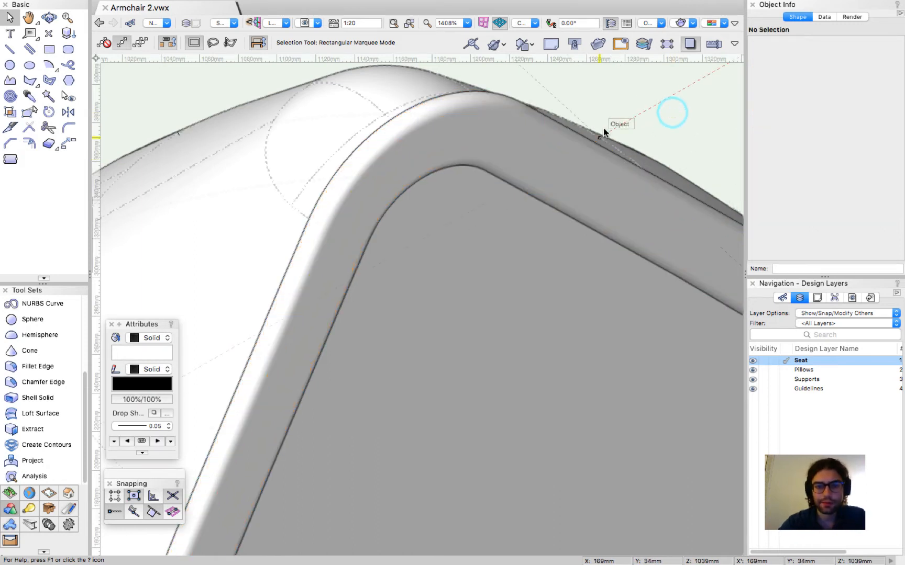
scroll(604, 129, "down", 5)
scroll(320, 147, "down", 2)
scroll(503, 217, "up", 2)
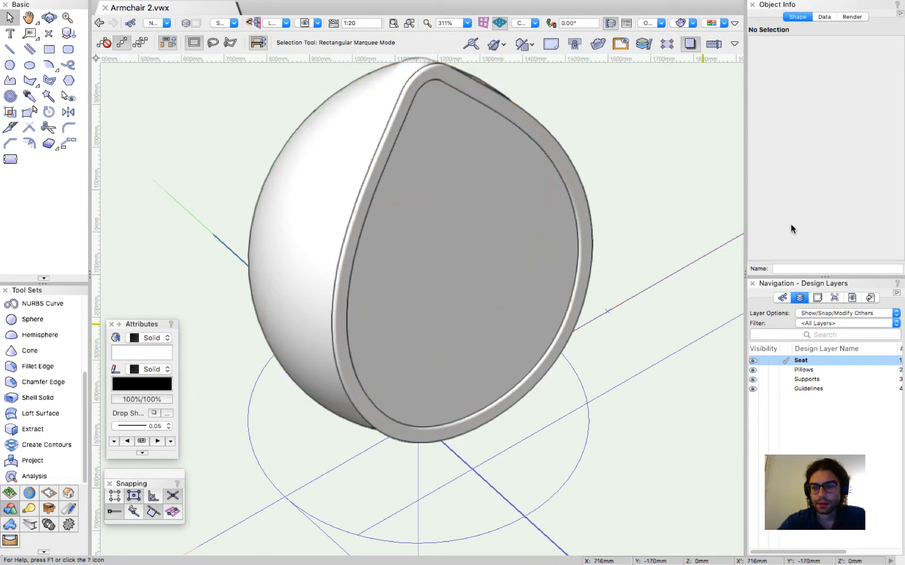
Step: Create a new class named Rattan with its properties opened for editing after creation
left_click(781, 297)
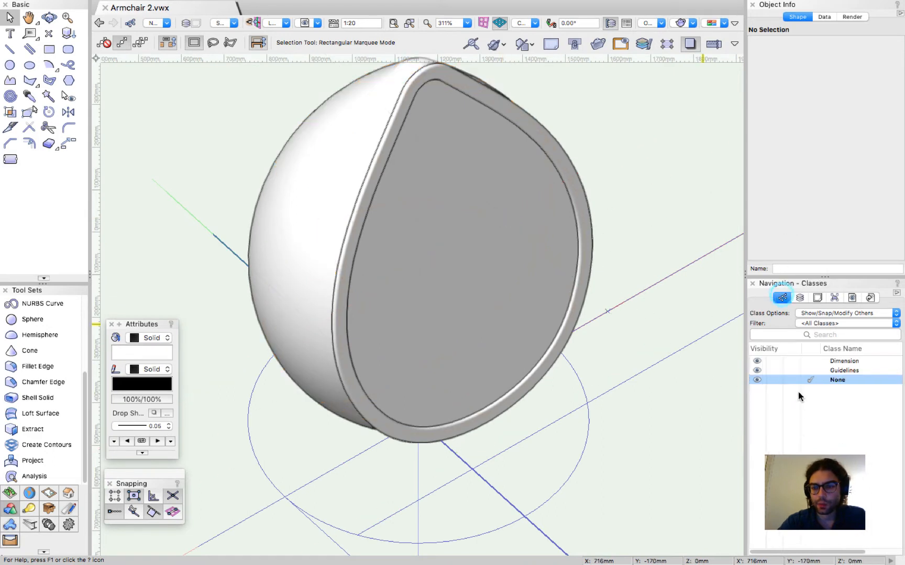
right_click(803, 426)
left_click(832, 411)
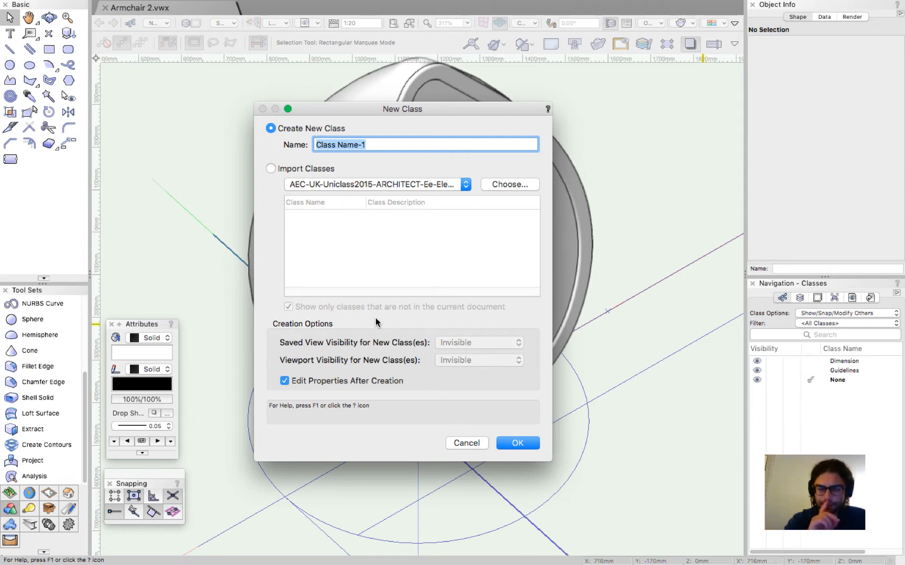
type("Rattan")
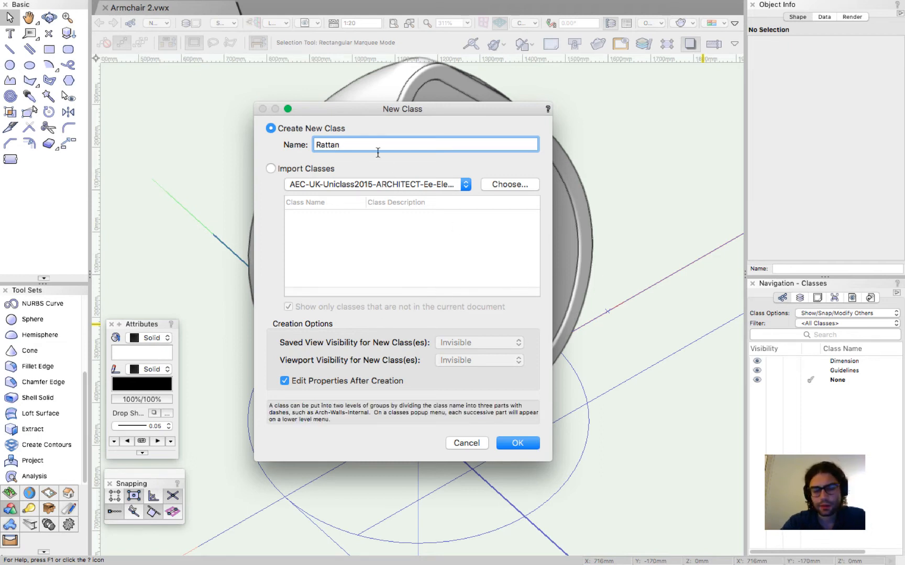
left_click_drag(394, 108, 231, 72)
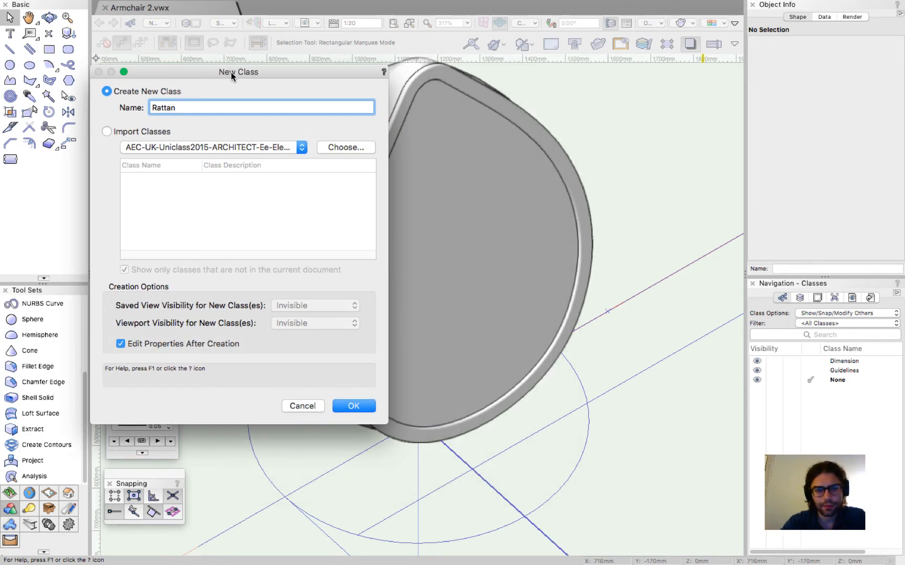
left_click(350, 408)
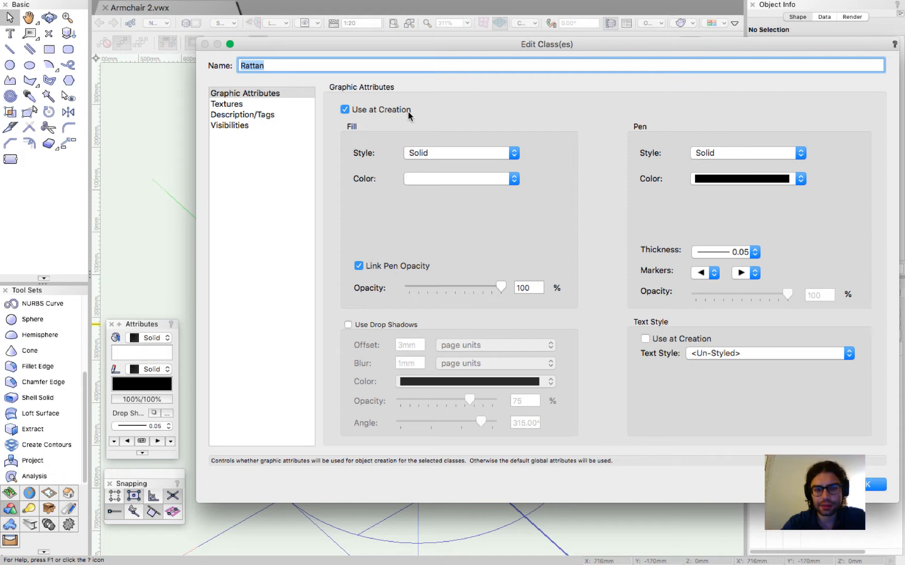
Step: Give the Rattan class a solid light brown fill and a 0.13 pen thickness, and confirm its properties
left_click(418, 178)
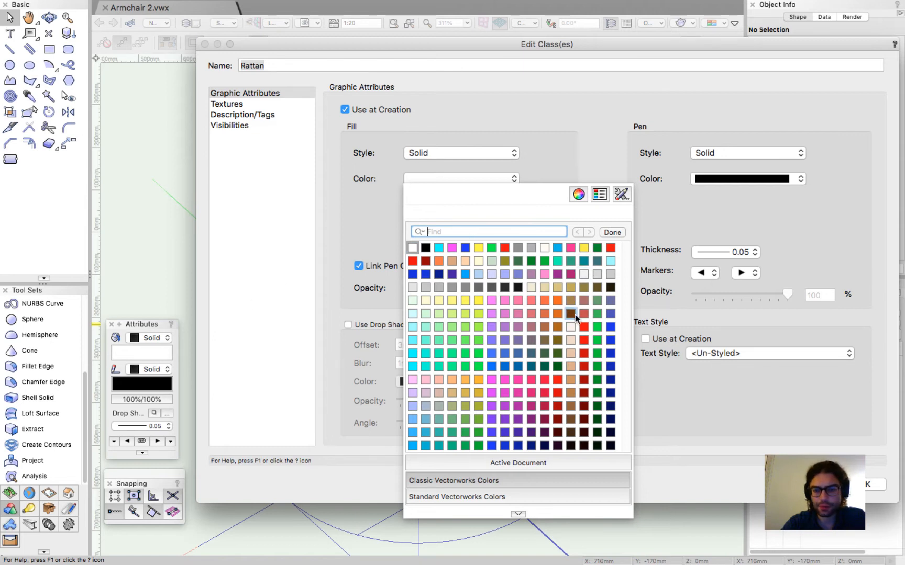
left_click(571, 381)
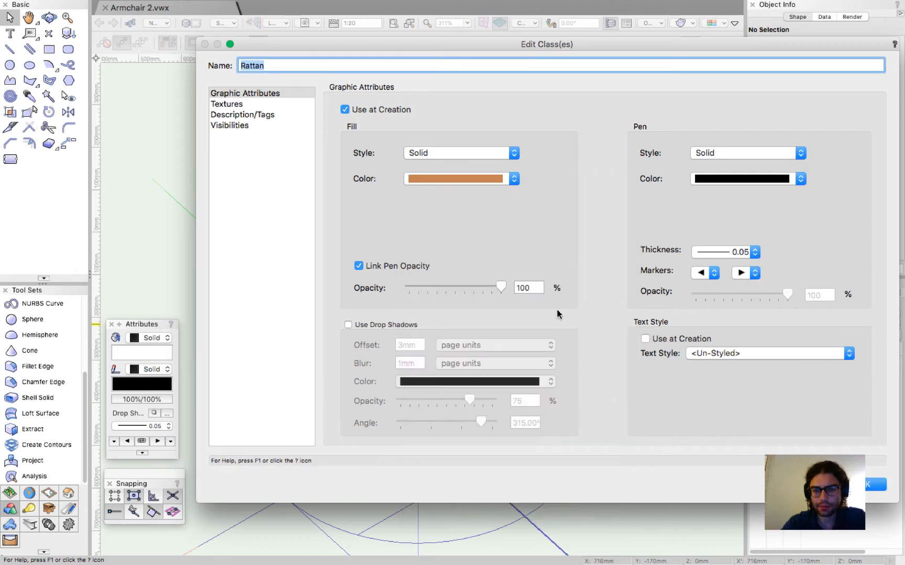
left_click(712, 251)
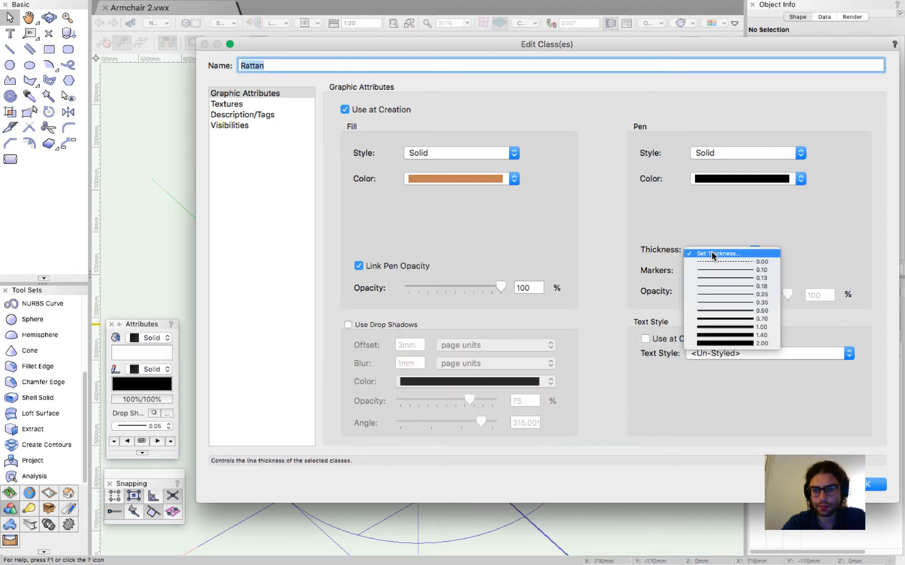
left_click(716, 278)
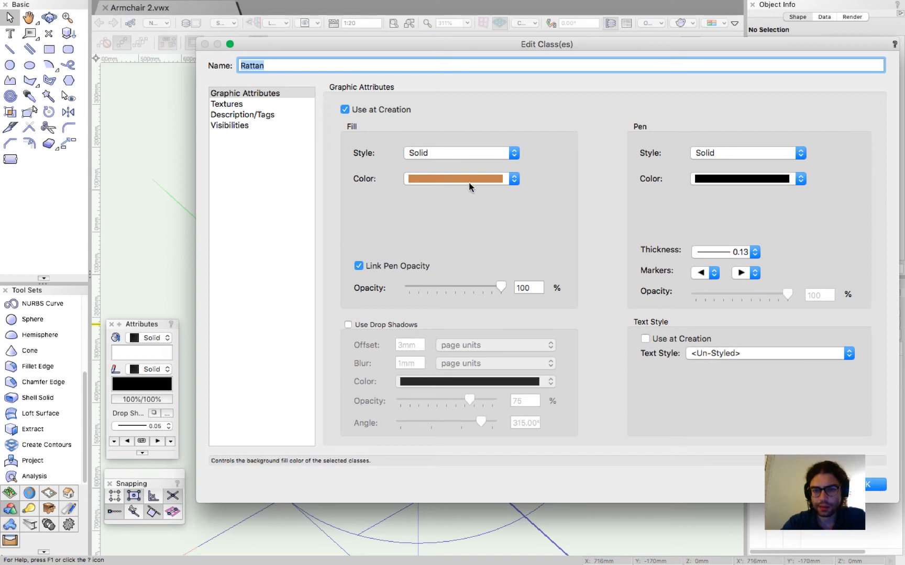
left_click(875, 485)
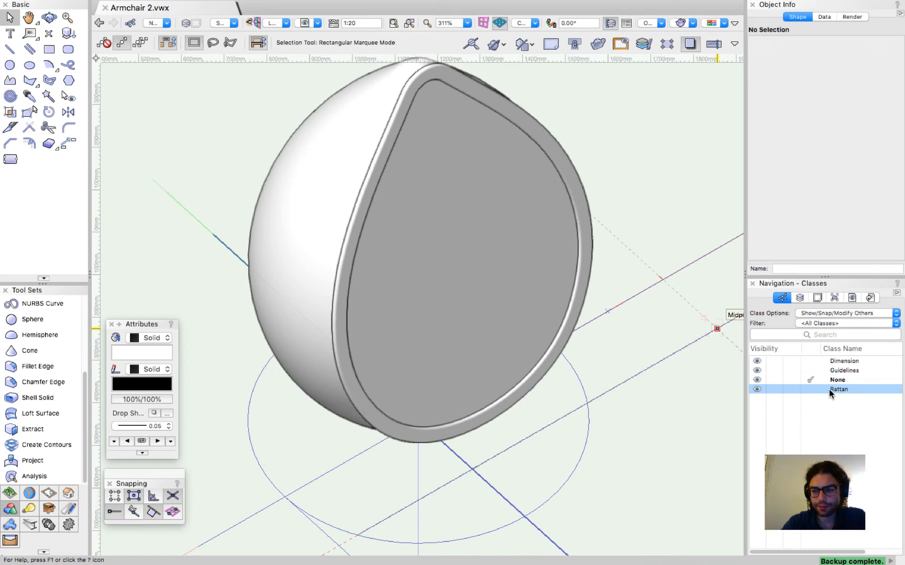
key("shift+c")
left_click_drag(635, 412, 675, 378)
key("x")
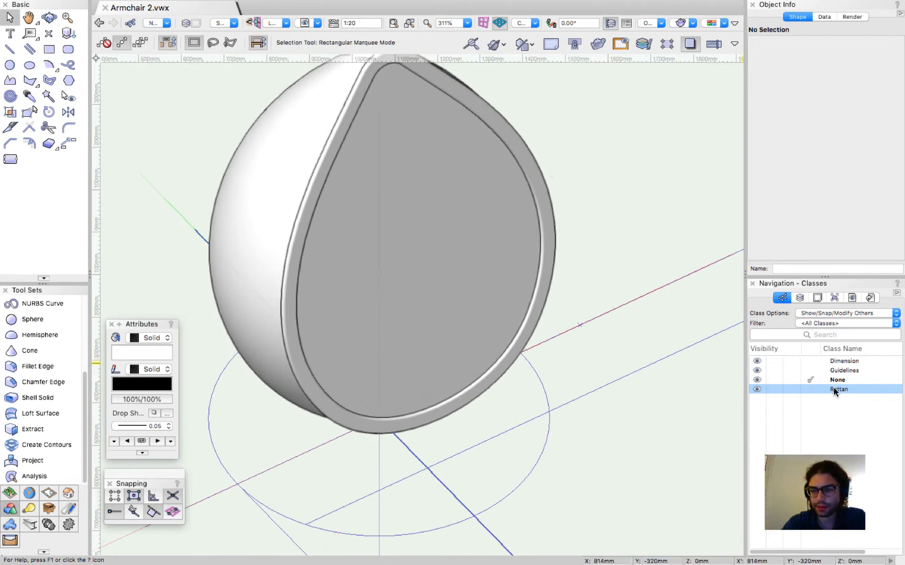
Step: Assign the filleted rim to the Rattan class with the class's graphic attributes, and deselect it
left_click(528, 164)
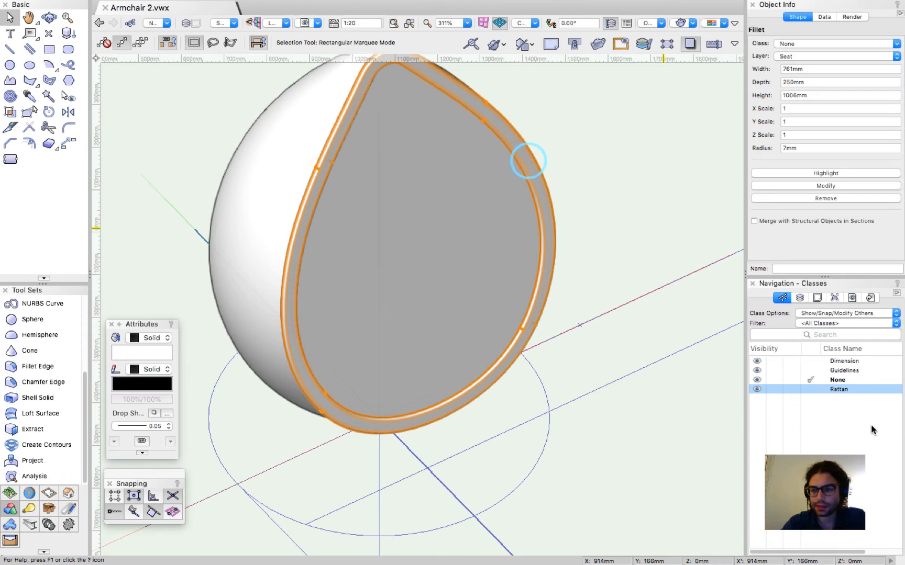
right_click(836, 394)
key("Escape")
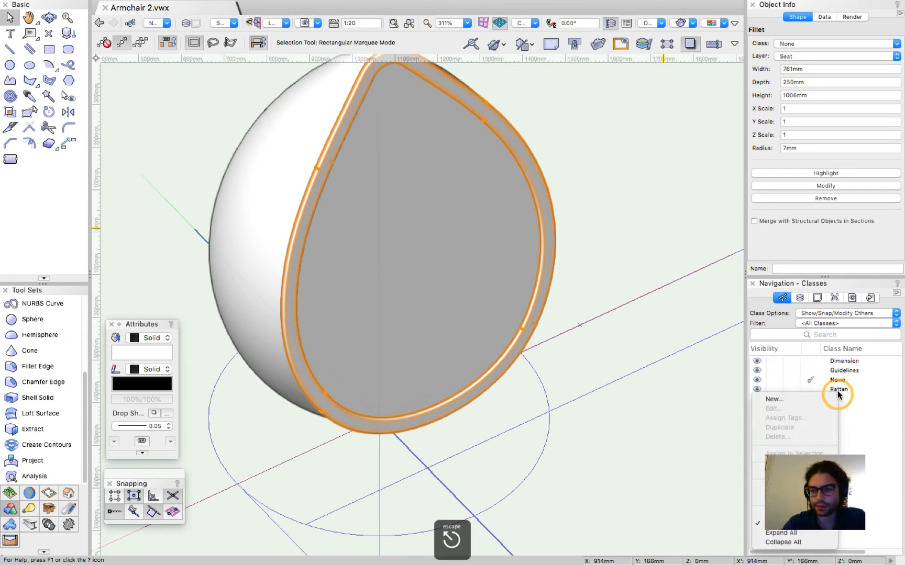
right_click(840, 390)
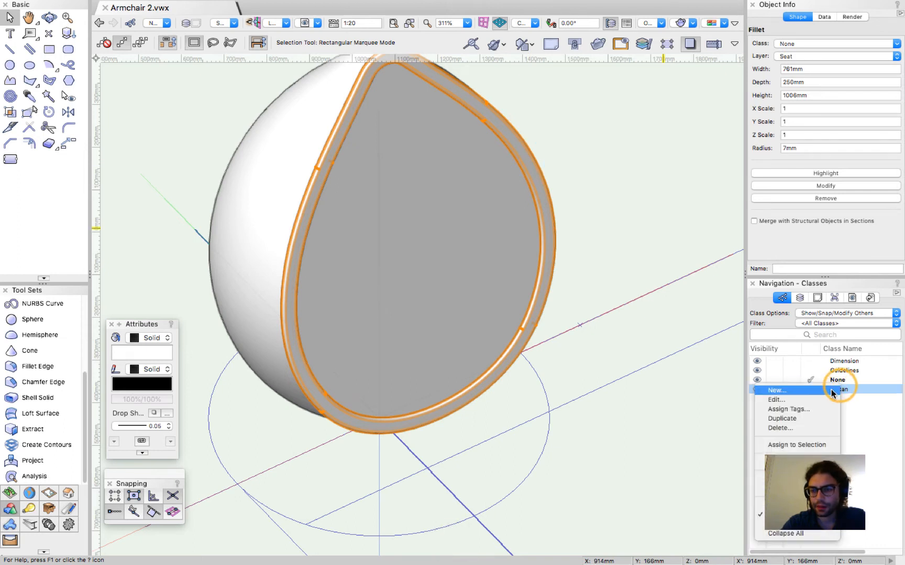
left_click(797, 445)
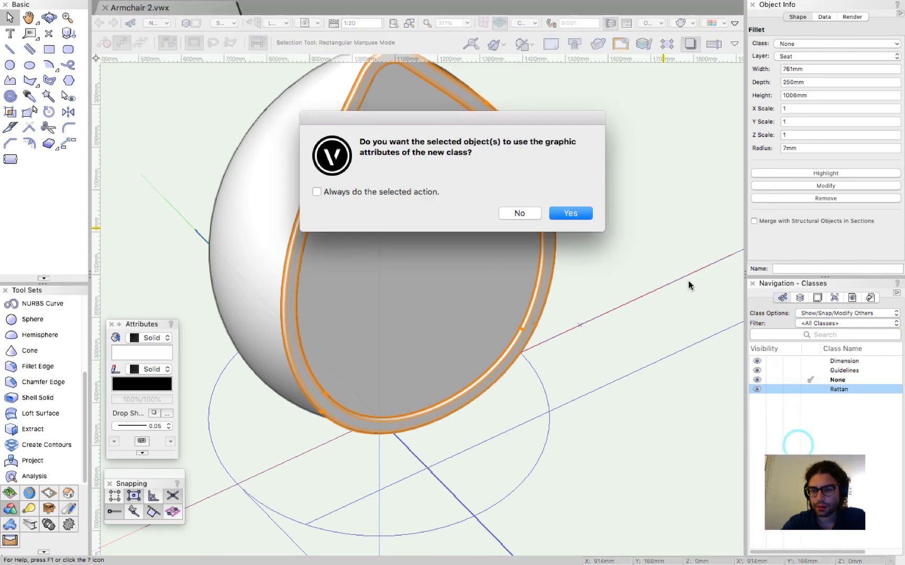
left_click(558, 213)
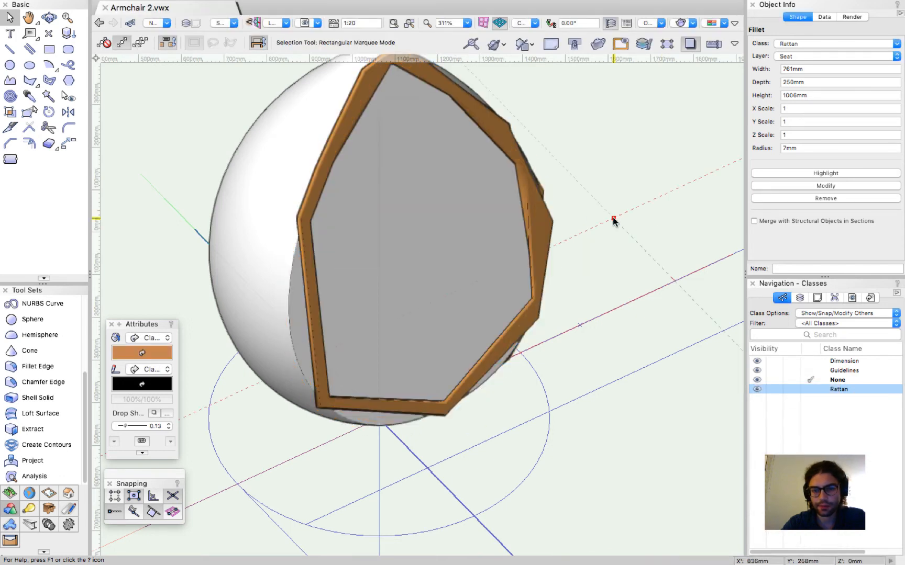
left_click(622, 231)
scroll(606, 303, "down", 3)
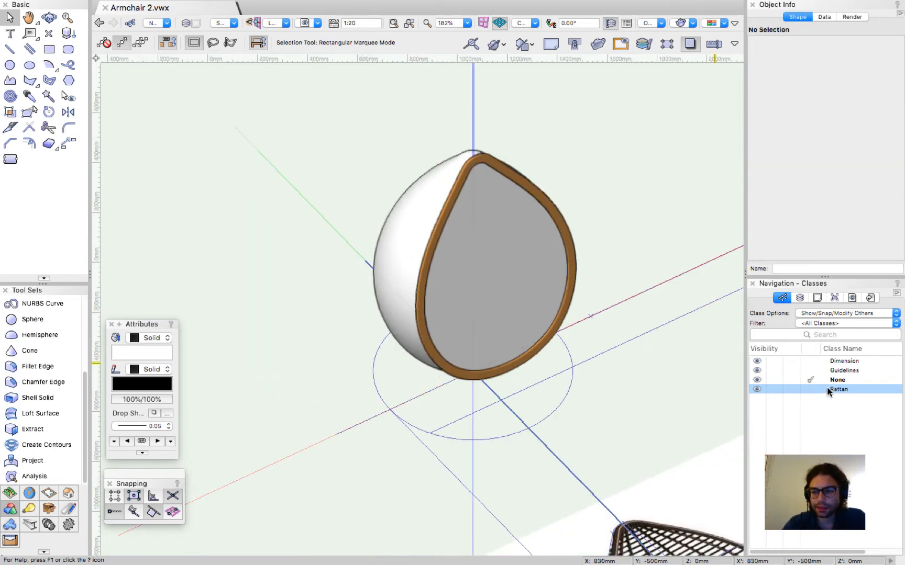
Step: Toggle the Rattan class between invisible and visible to check which geometry it controls, leaving it visible
left_click(774, 388)
left_click(758, 388)
left_click(775, 389)
left_click(756, 386)
left_click(775, 386)
left_click(755, 387)
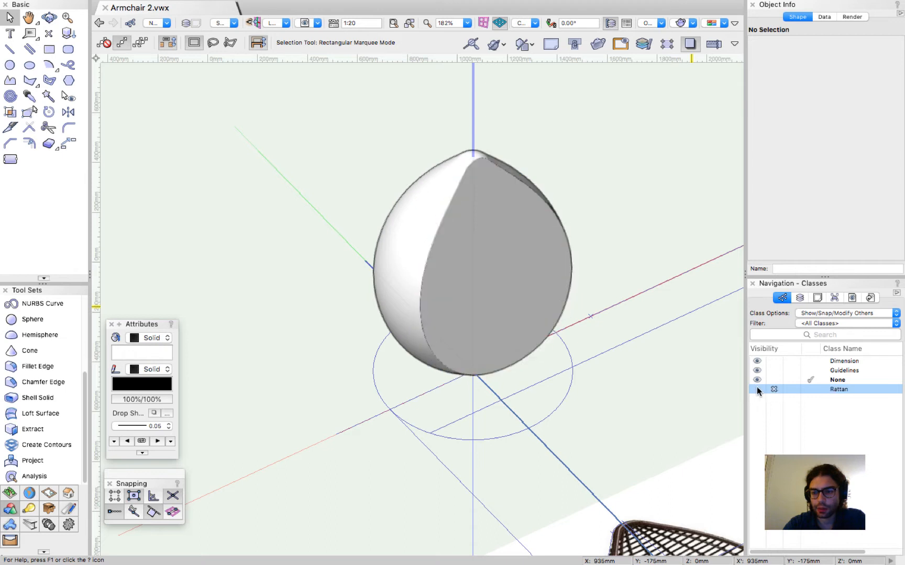
left_click(755, 388)
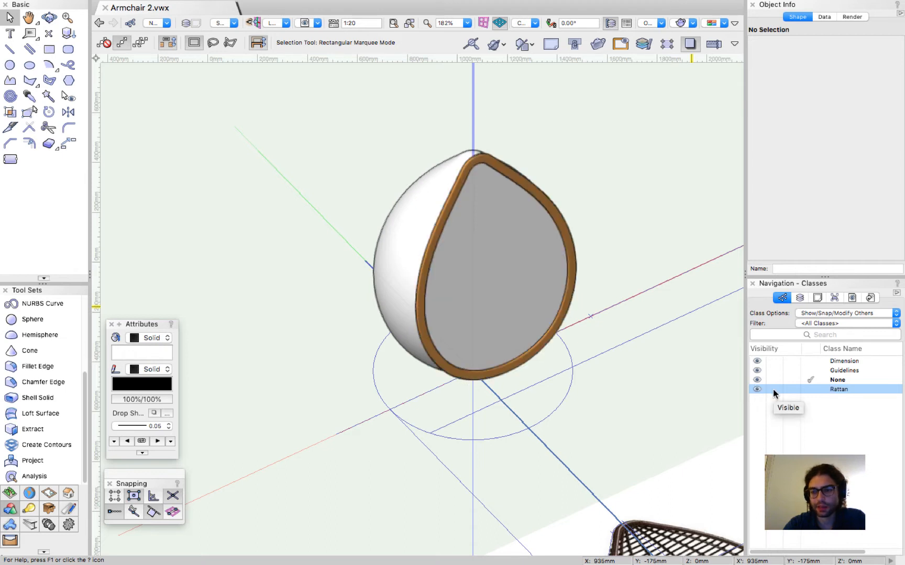
Step: Check the class of the white shell section, clear the selection and save the document
key("shift+c")
left_click_drag(542, 284, 572, 279)
key("x")
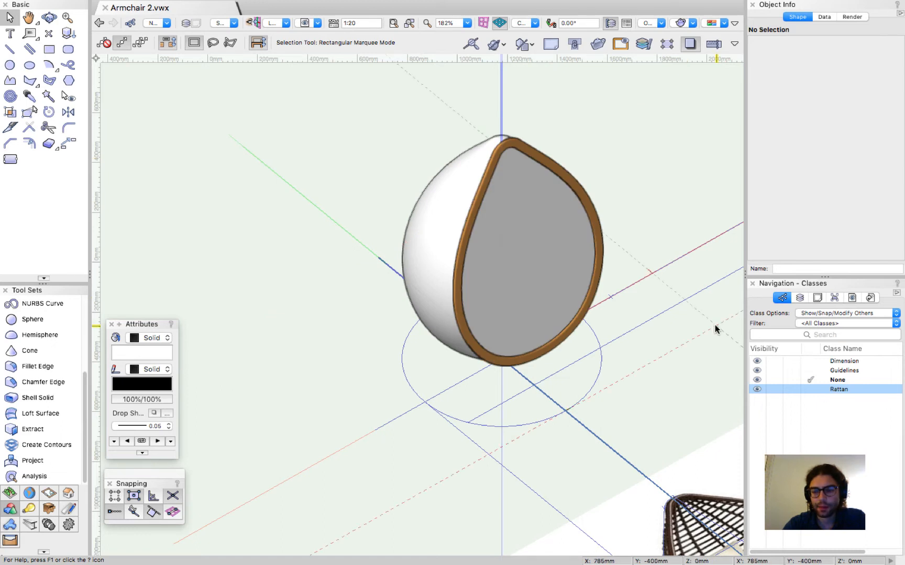
left_click(450, 213)
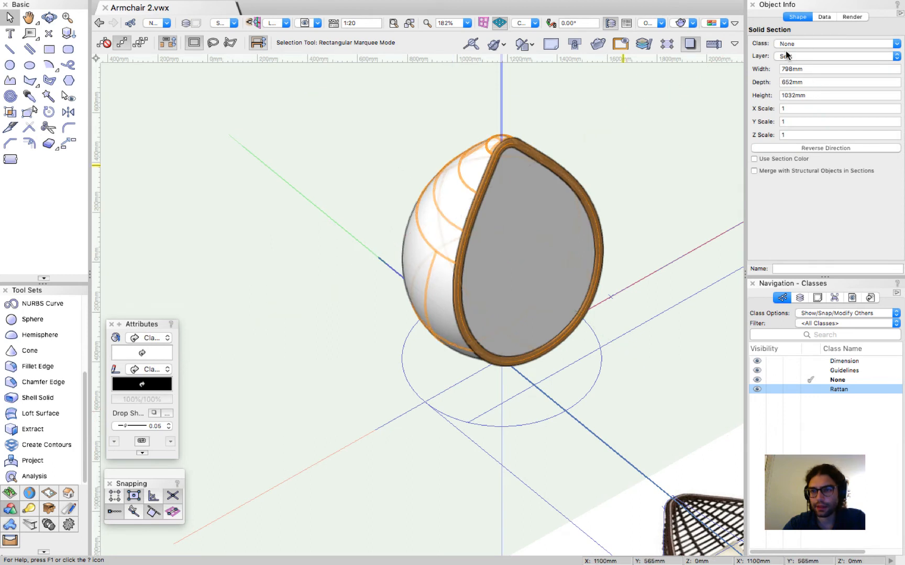
left_click(650, 98)
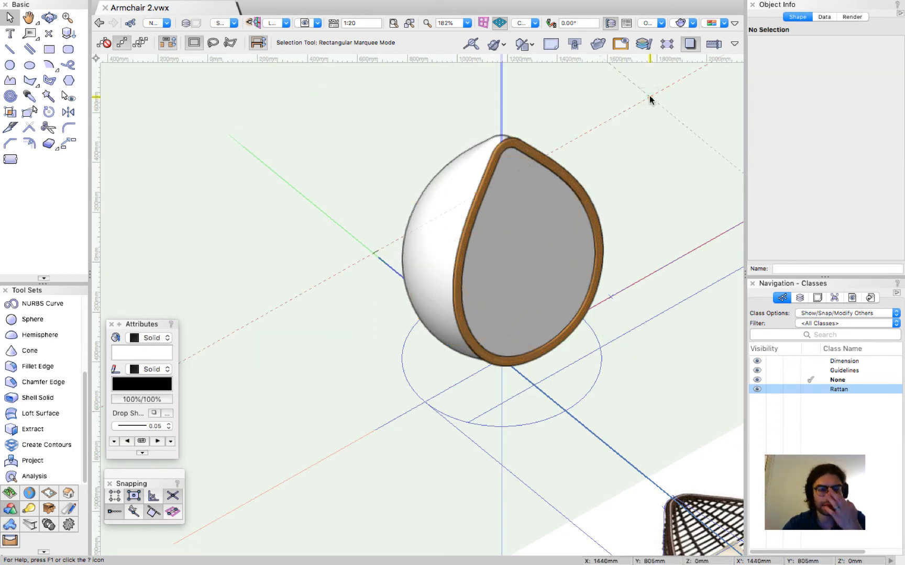
left_click(639, 155)
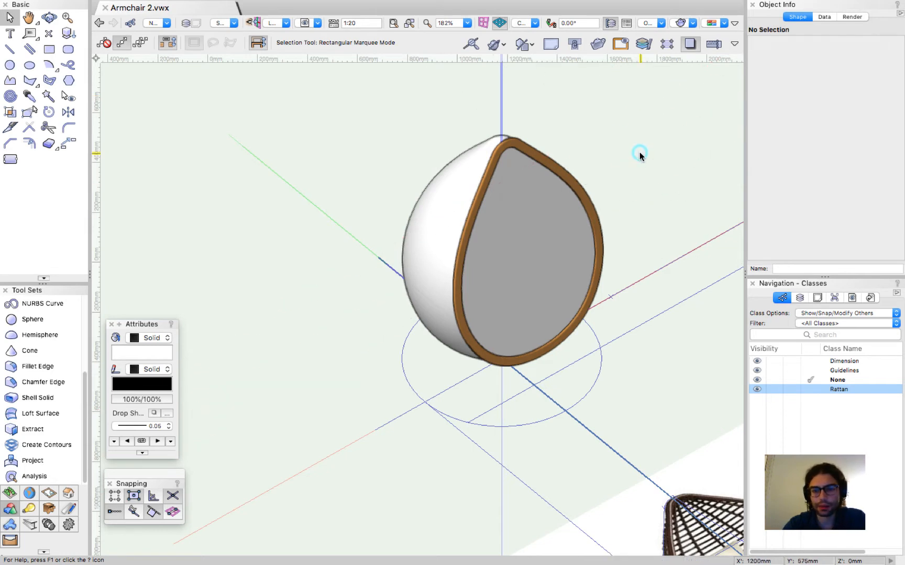
key("super+s")
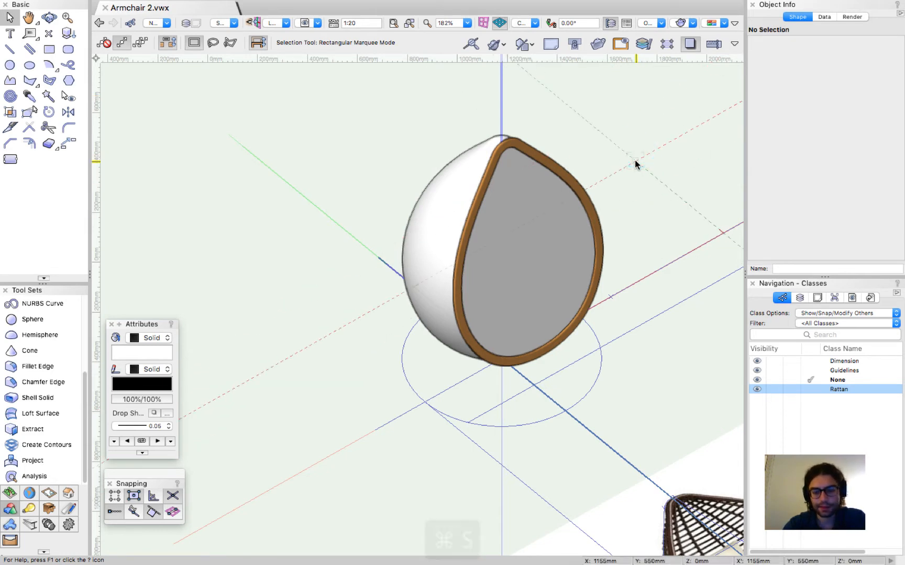
Step: Compare the modelled rim's shape at the seat's peak with the rattan frame in the reference photo
scroll(375, 208, "down", 5)
scroll(443, 287, "up", 3)
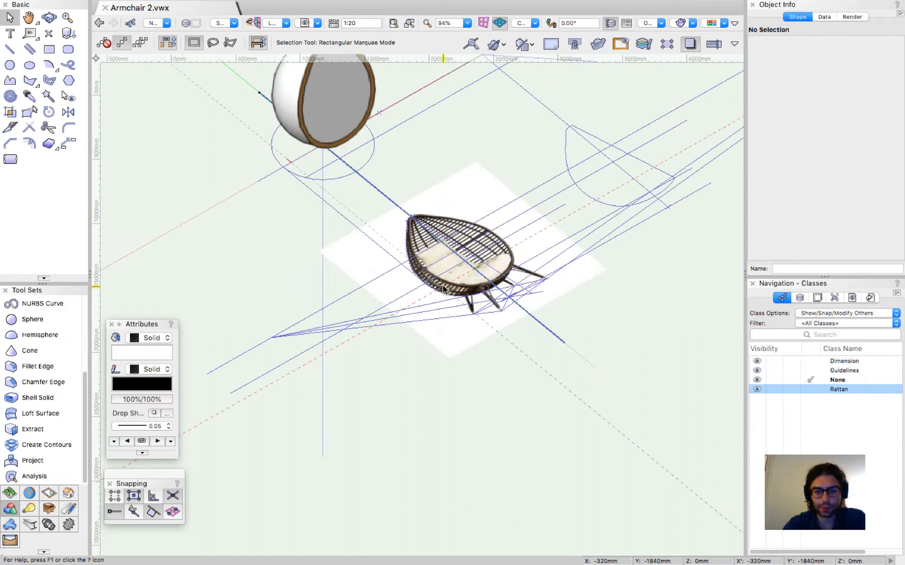
scroll(443, 289, "up", 6)
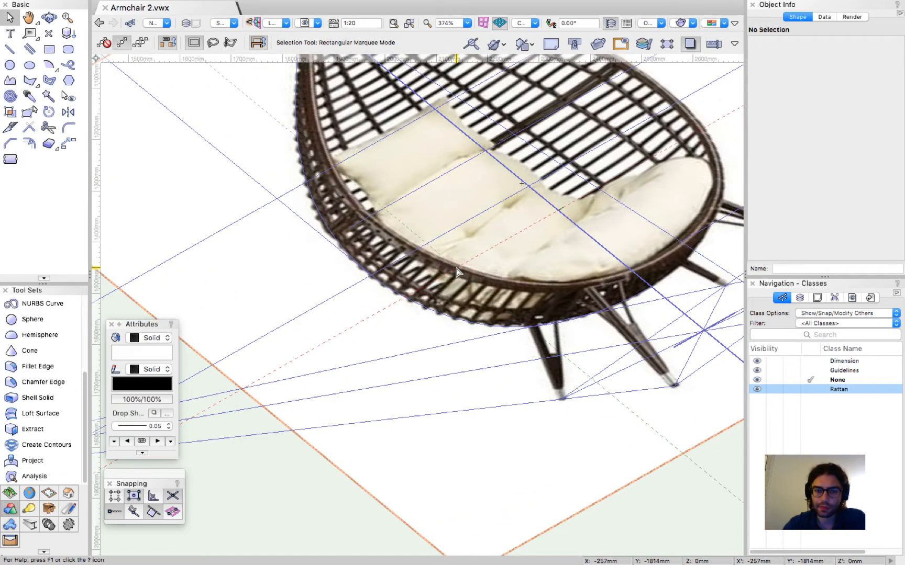
scroll(416, 401, "down", 1)
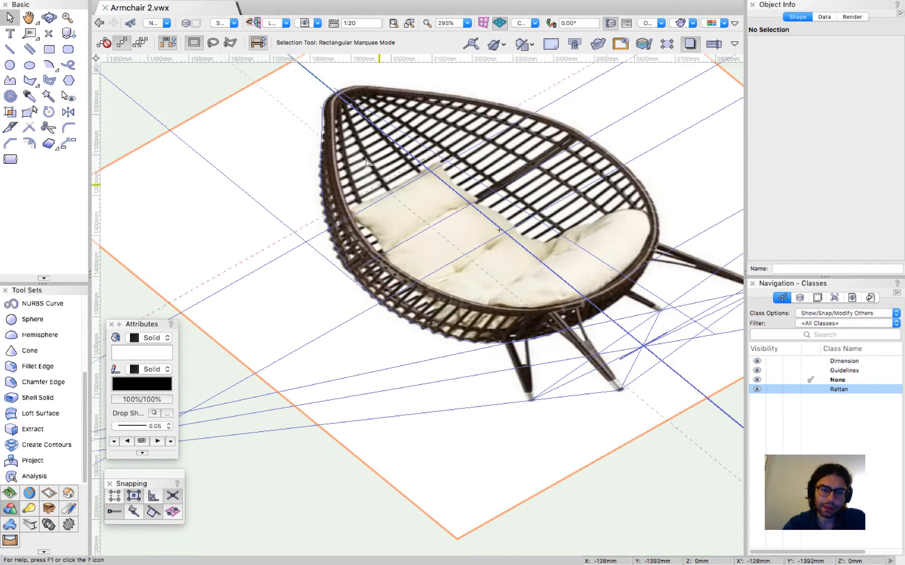
scroll(332, 77, "up", 3)
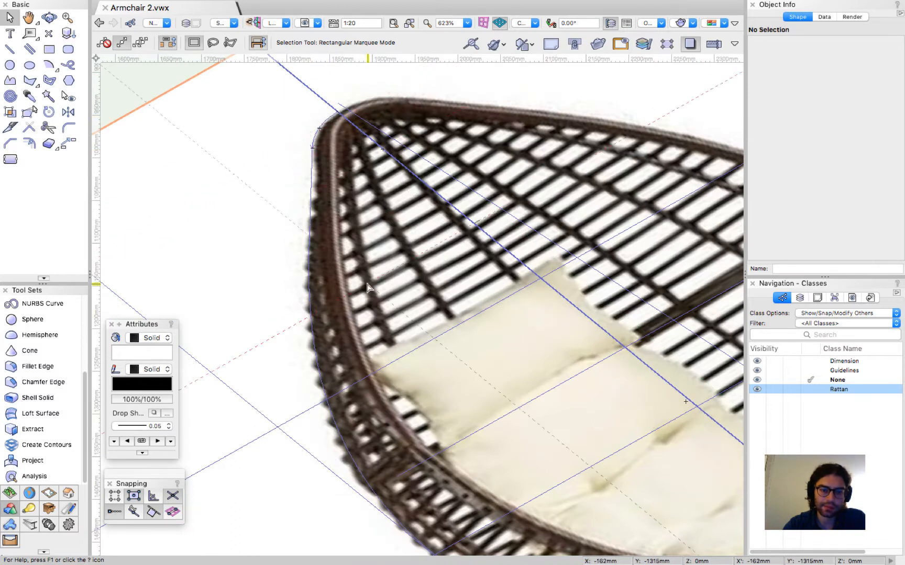
scroll(365, 283, "down", 8)
scroll(261, 65, "up", 7)
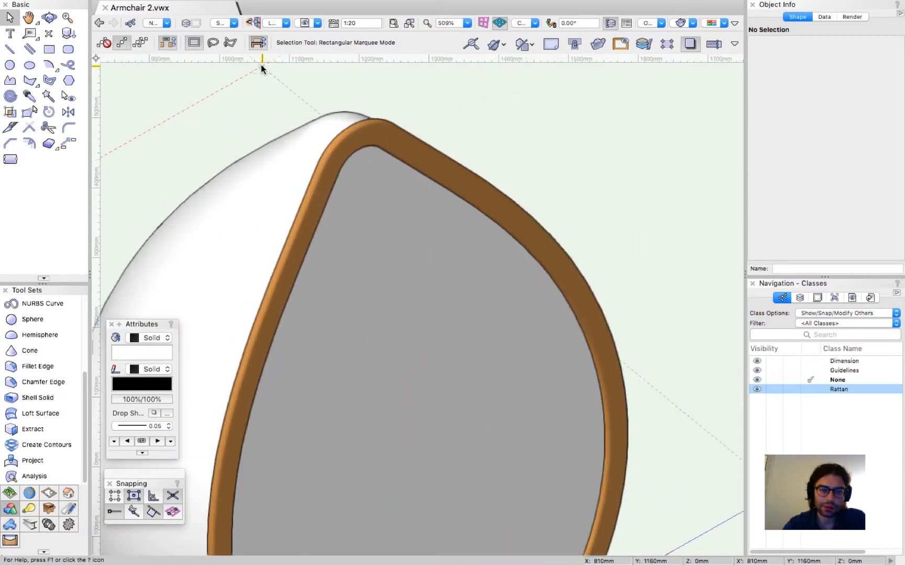
Step: Rotate the rectangular extrude profile inside the filleted rim by 90°, exit profile and fillet editing, and deselect the rim
double_click(350, 142)
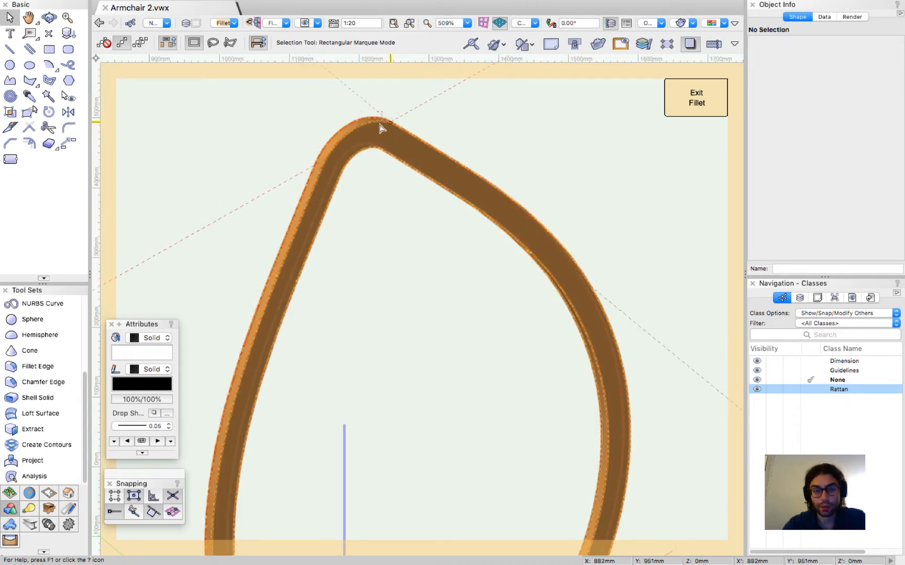
scroll(367, 131, "down", 2)
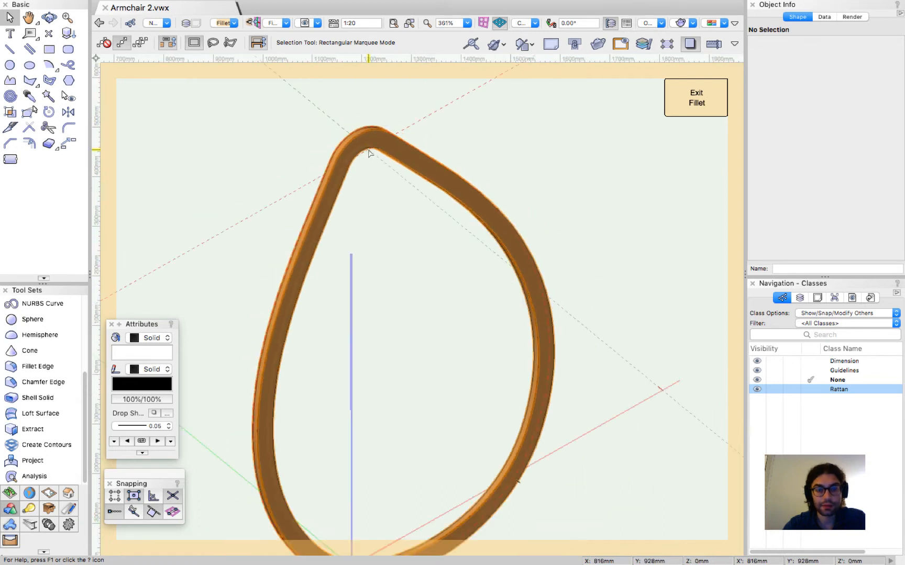
double_click(356, 135)
scroll(321, 176, "up", 15)
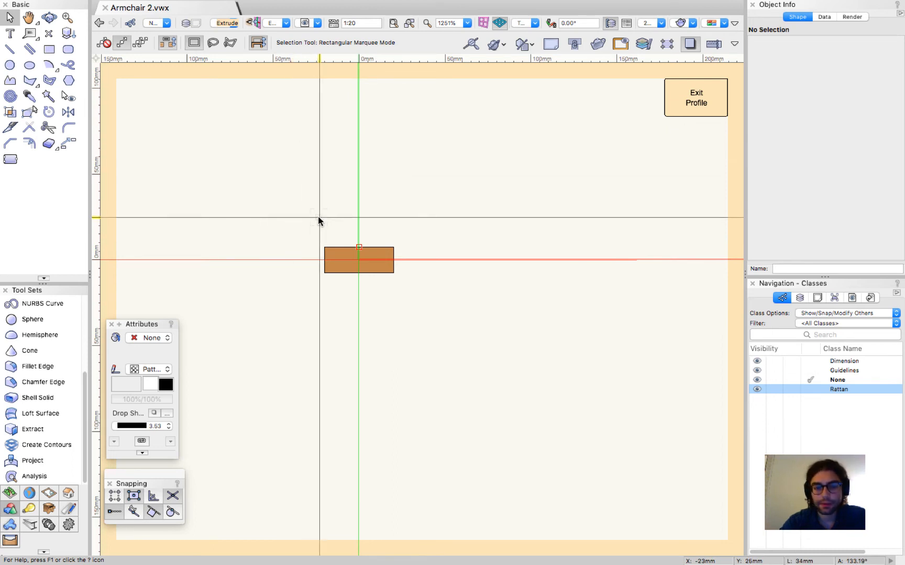
key("super+a")
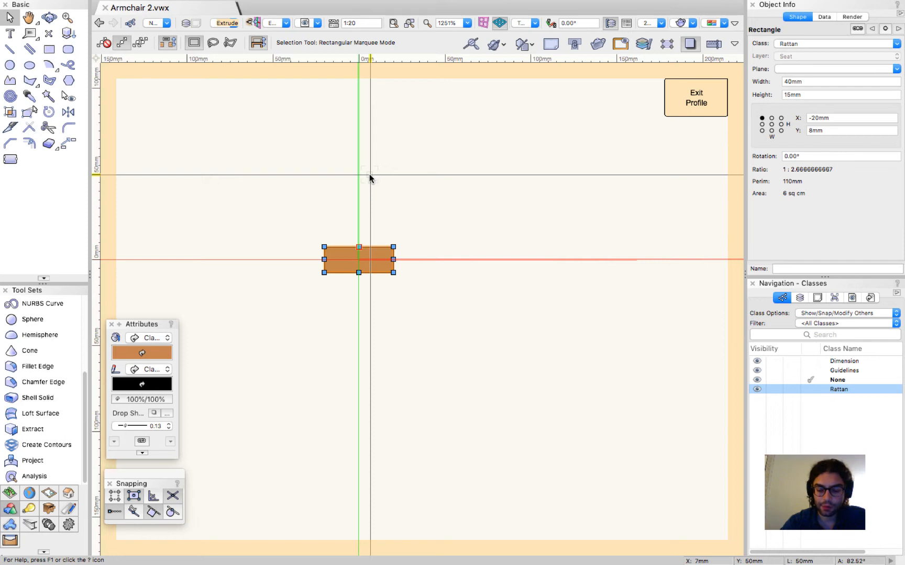
key("super+l")
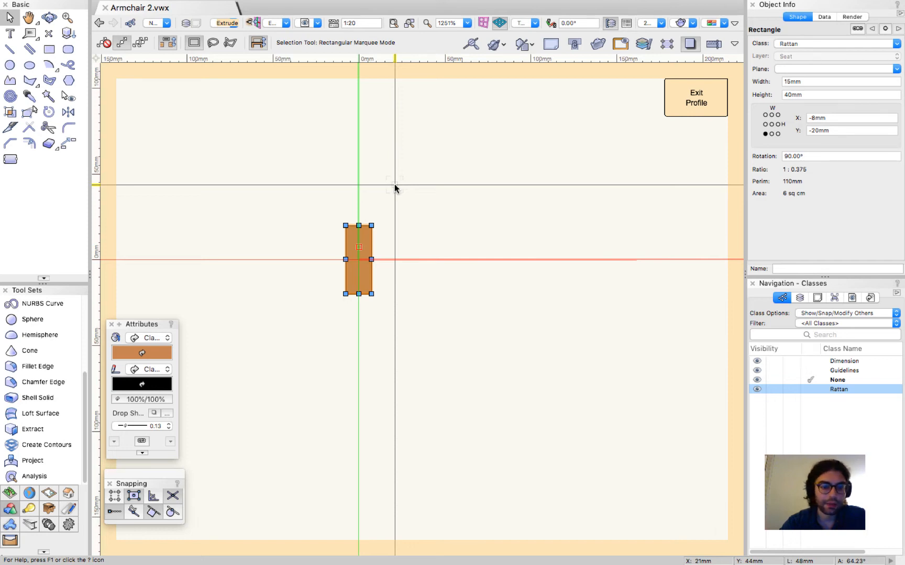
left_click(394, 185)
left_click(678, 96)
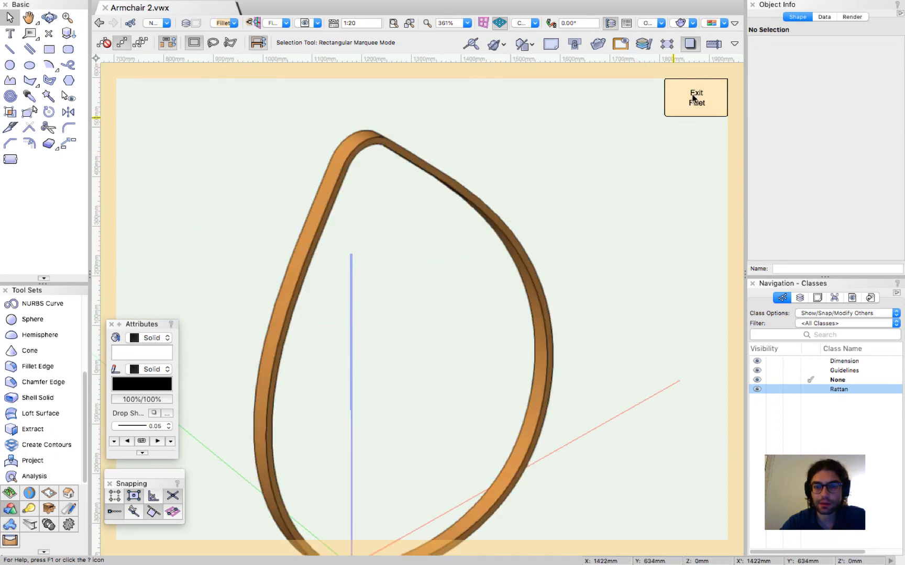
left_click(693, 96)
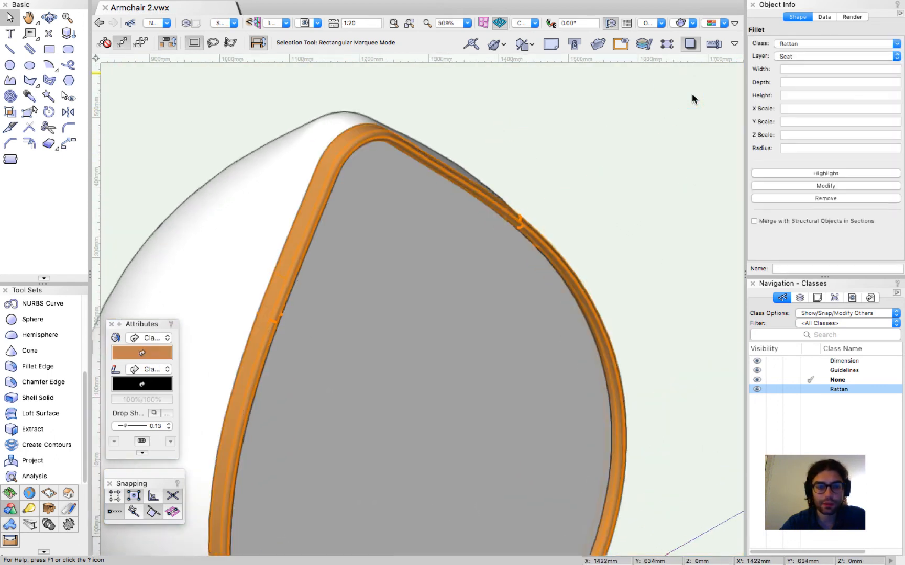
left_click(664, 115)
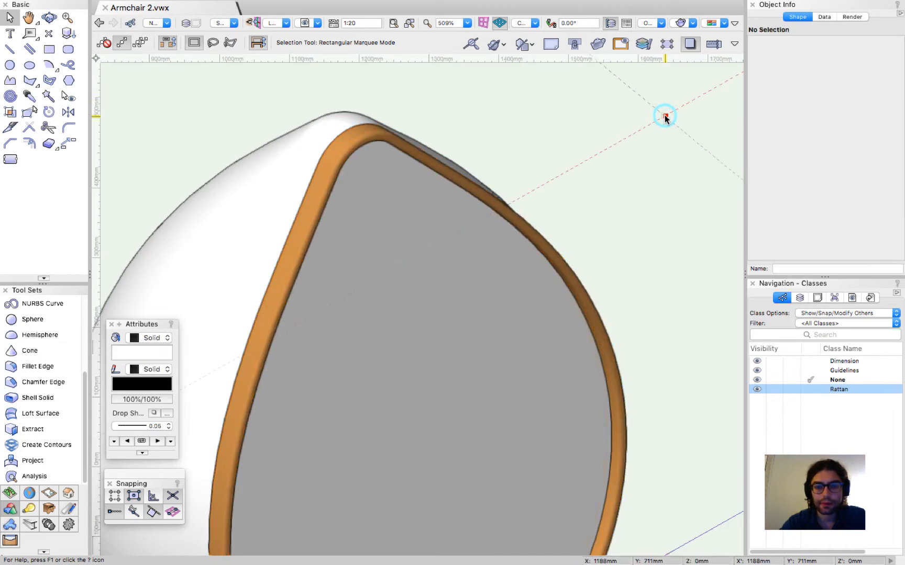
Step: Select the reoriented rim and inspect its fit against the shell's peak, then deselect it
left_click(419, 156)
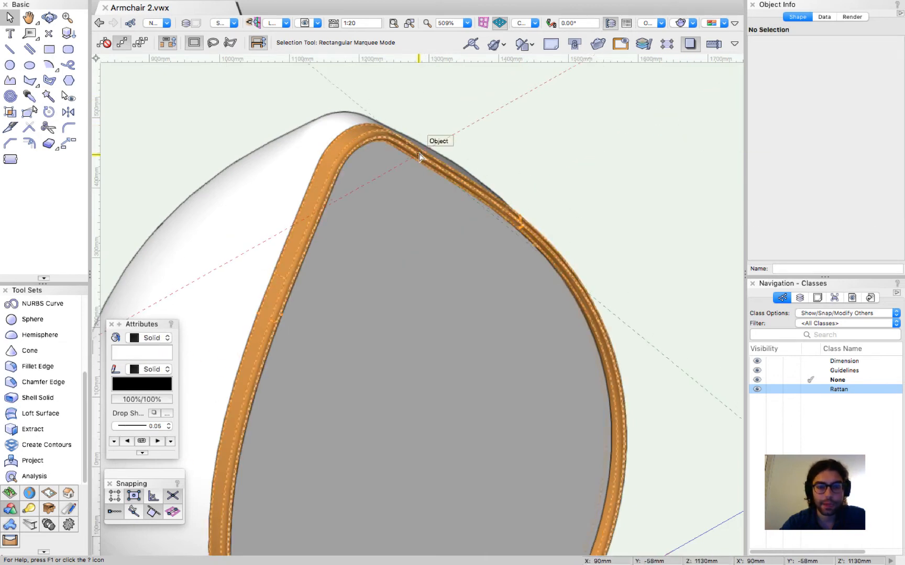
scroll(416, 153, "up", 5)
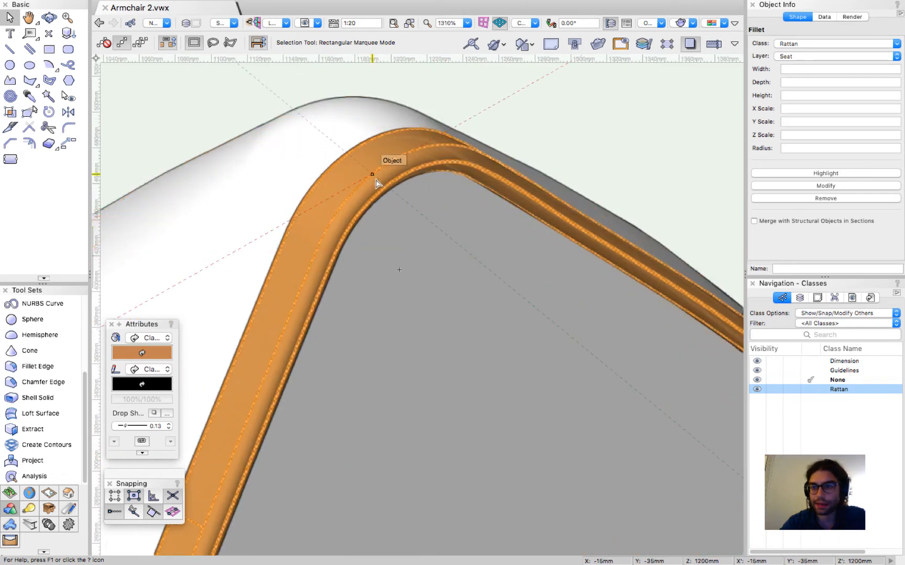
scroll(389, 168, "down", 10)
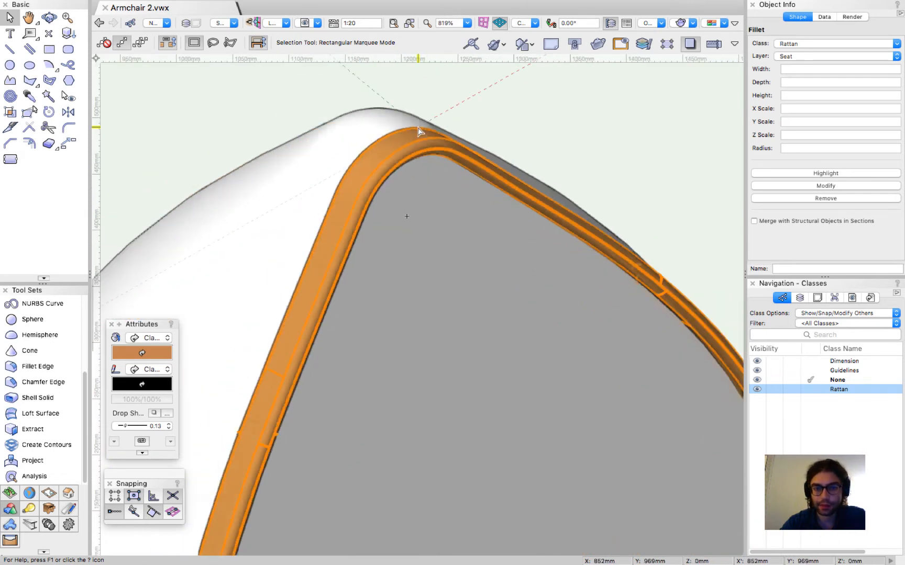
left_click(535, 139)
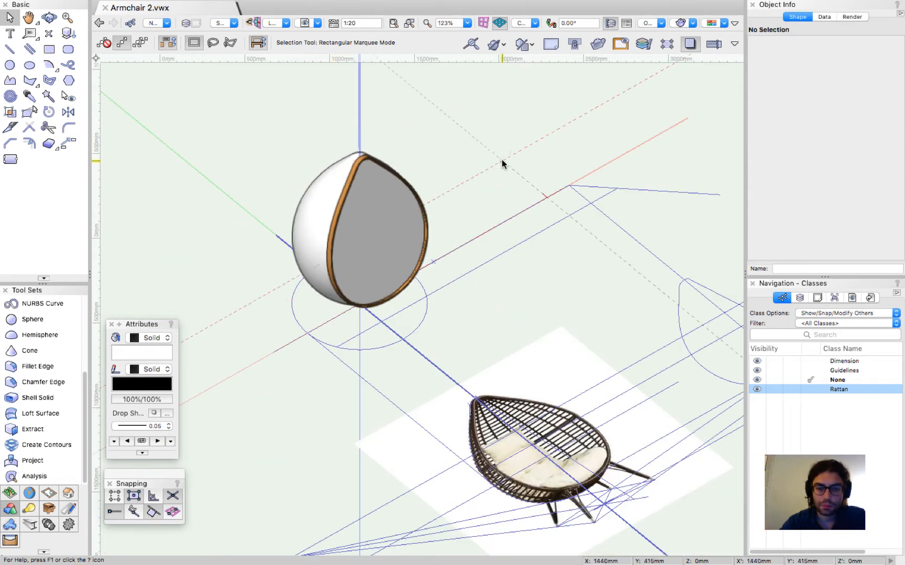
Step: Examine the reference photo and side profile with their guidelines in plan view to study the woven frame's layout
middle_click_drag(483, 363, 460, 405, "shift")
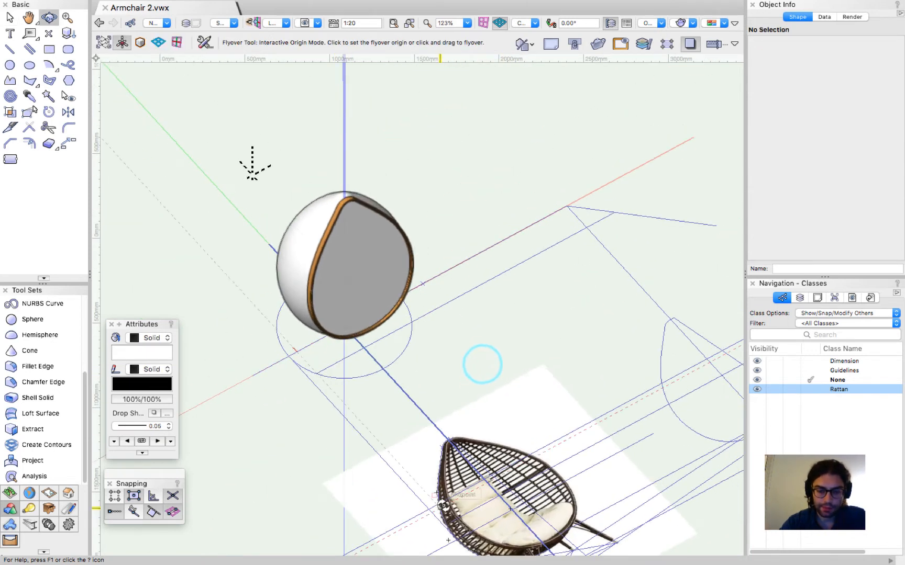
scroll(442, 505, "up", 6)
scroll(321, 298, "down", 5)
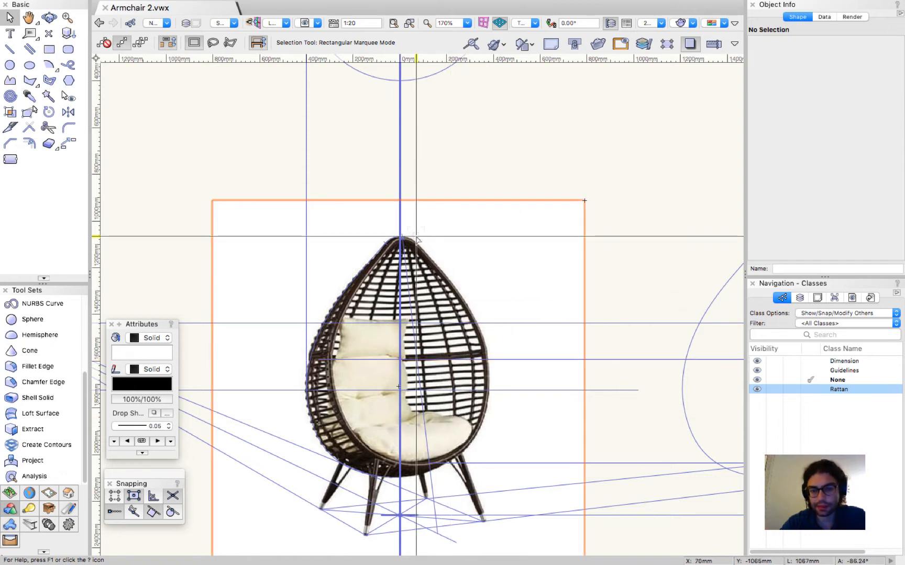
scroll(285, 171, "down", 4)
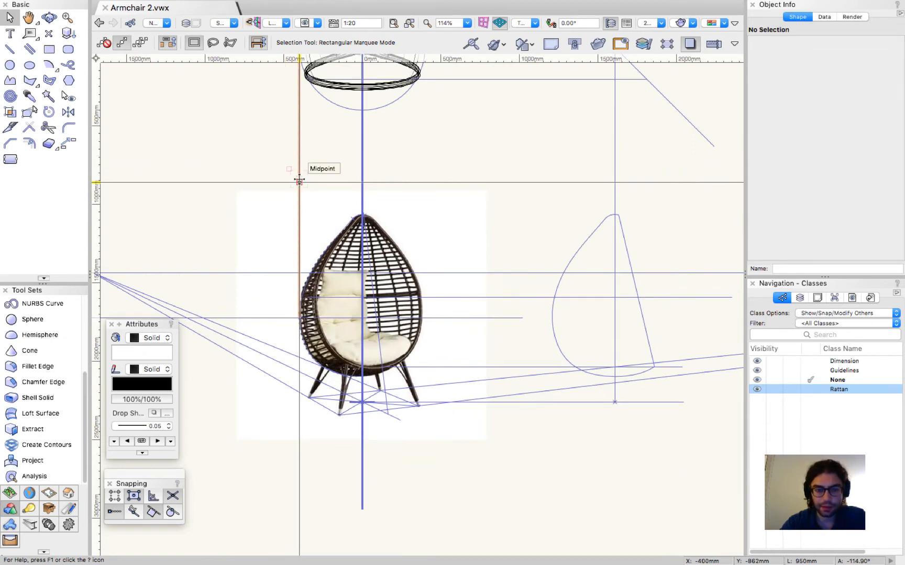
scroll(340, 220, "up", 4)
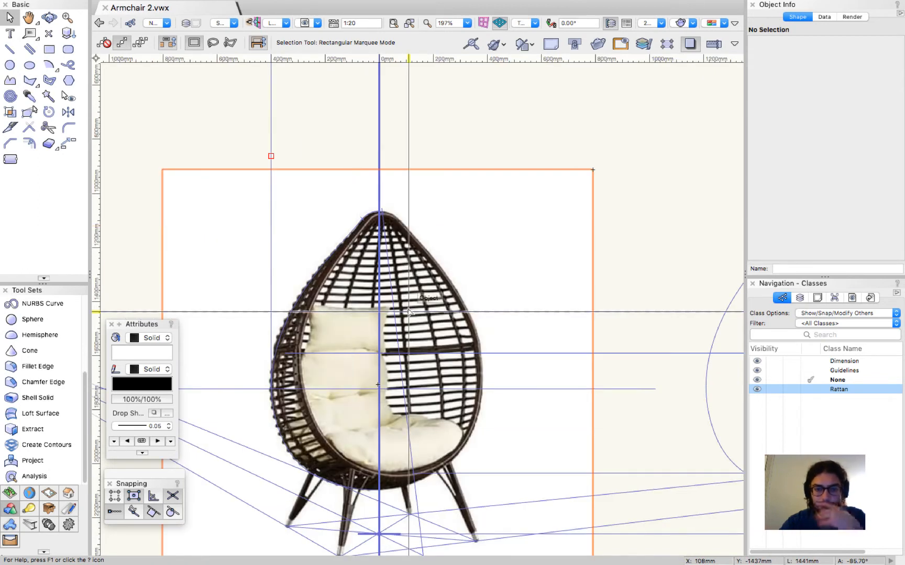
scroll(408, 313, "down", 4)
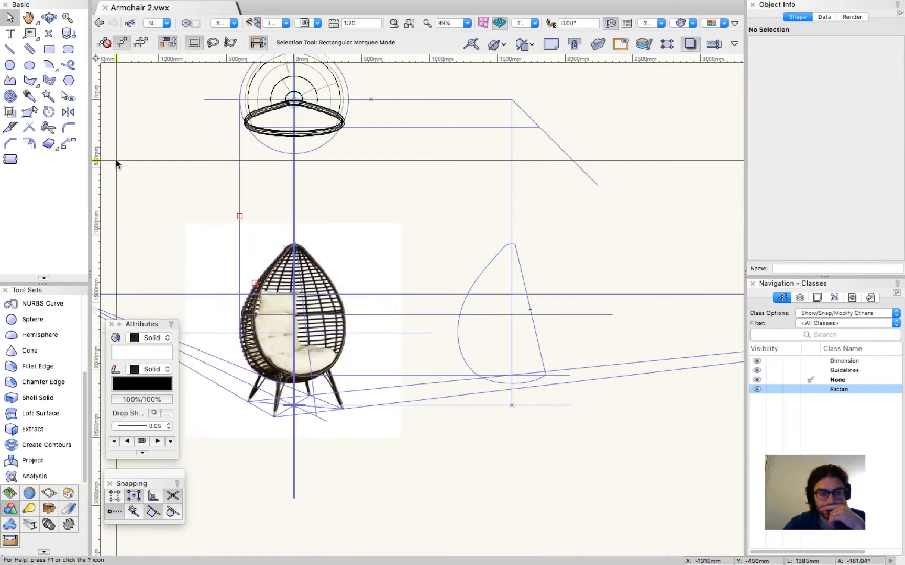
left_click(67, 65)
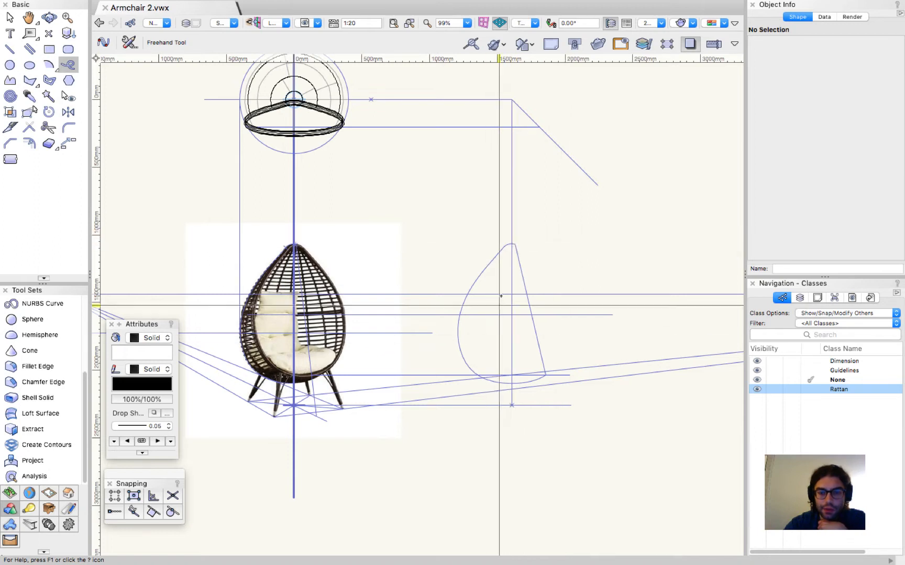
mouse_move(511, 244)
left_mouse_down()
mouse_move(491, 288)
mouse_move(495, 371)
mouse_move(506, 386)
left_mouse_up()
mouse_move(506, 245)
left_mouse_down()
mouse_move(479, 289)
mouse_move(480, 353)
mouse_move(497, 390)
left_mouse_up()
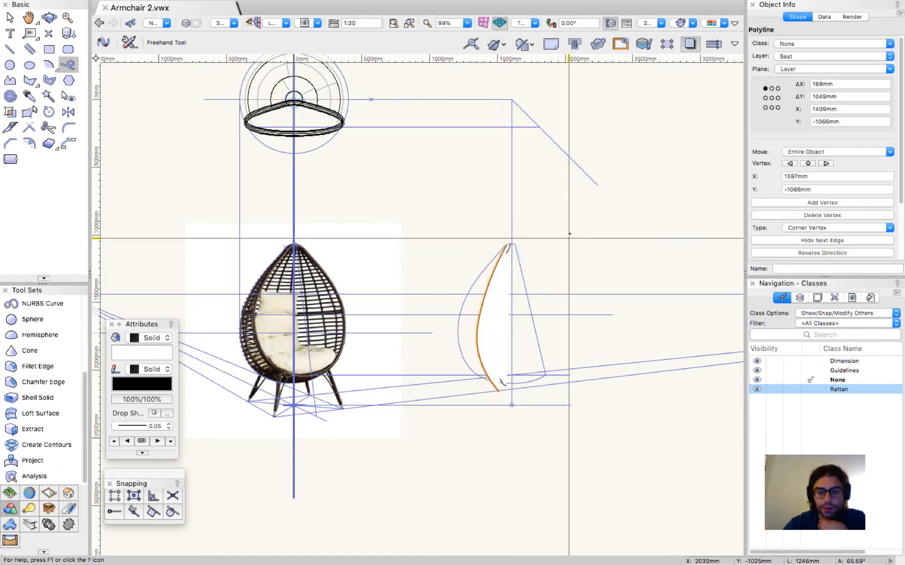
key("super+z")
key("super+z")
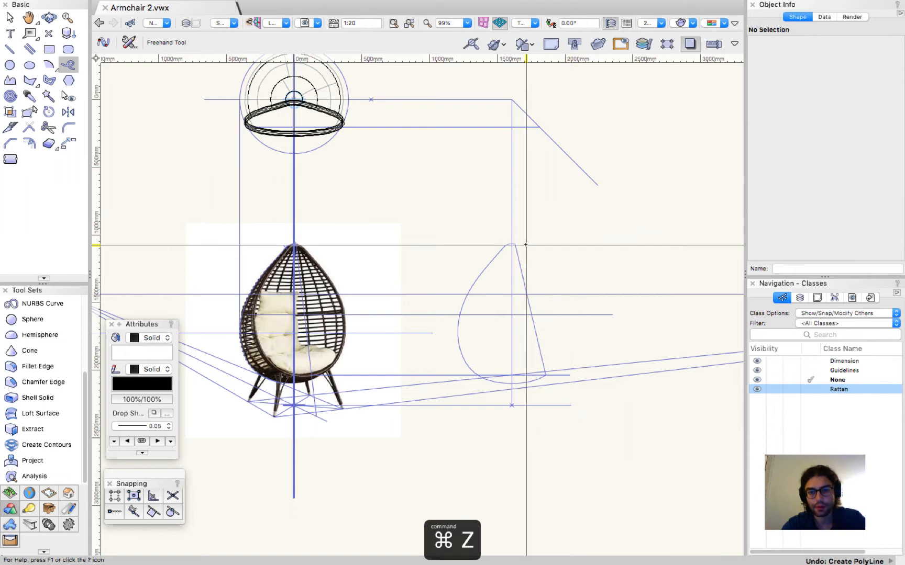
Step: Sketch several freehand rib curves from the peak to the base inside the side profile
mouse_move(511, 245)
left_mouse_down()
mouse_move(528, 286)
mouse_move(538, 383)
mouse_move(510, 245)
left_mouse_up()
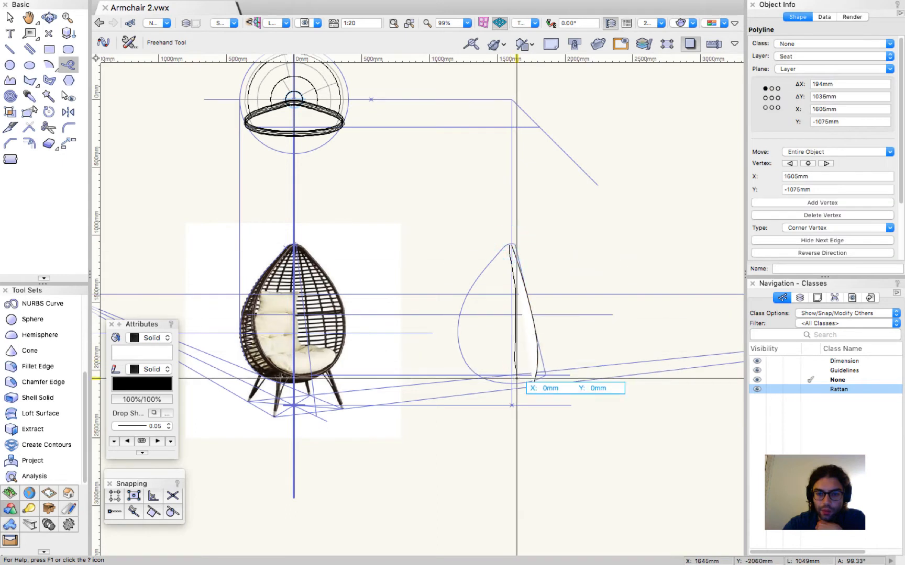
mouse_move(519, 381)
left_mouse_down()
mouse_move(511, 247)
mouse_move(496, 315)
mouse_move(501, 380)
left_mouse_up()
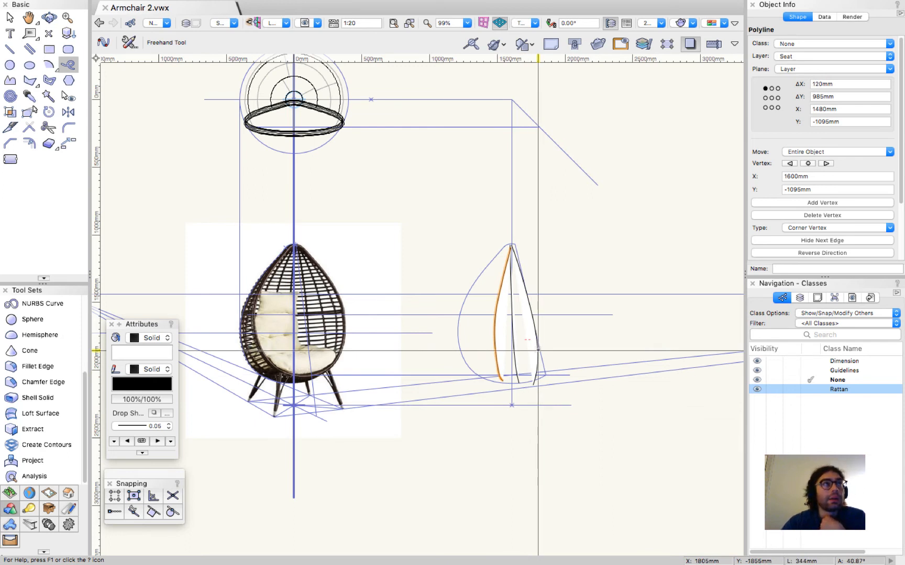
mouse_move(510, 245)
left_mouse_down()
mouse_move(481, 329)
mouse_move(501, 385)
left_mouse_up()
mouse_move(487, 268)
left_mouse_down()
mouse_move(482, 340)
mouse_move(493, 382)
left_mouse_up()
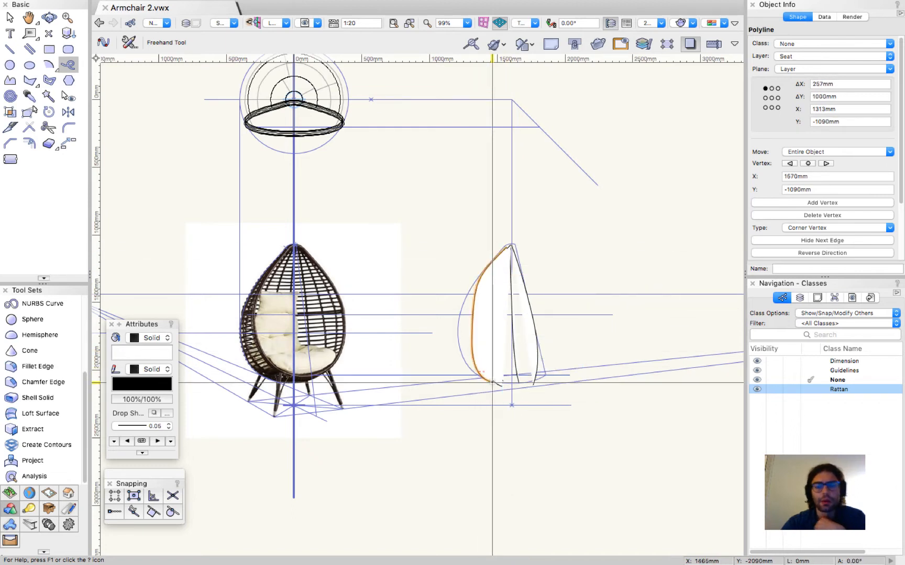
Step: Delete all the freehand rib curves from the side profile, one after another
left_click(10, 17)
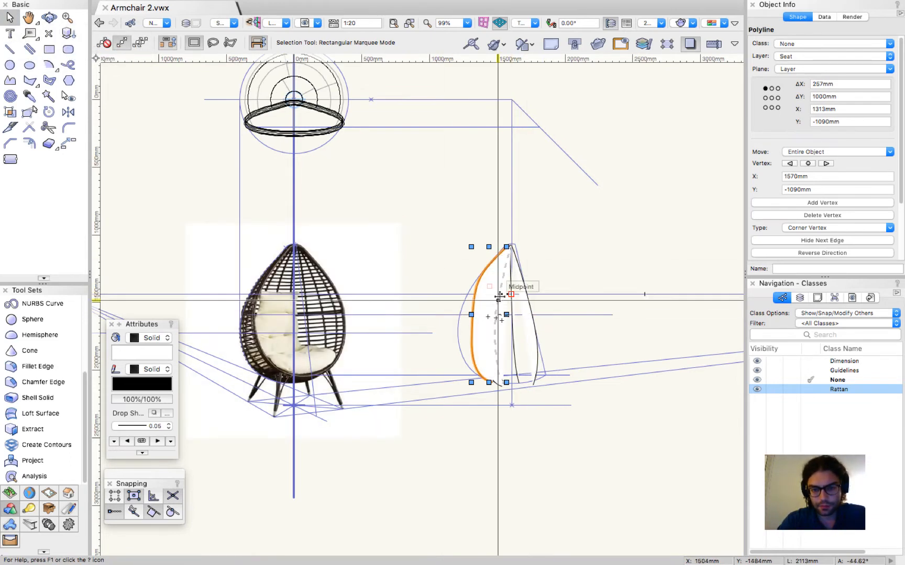
scroll(506, 326, "up", 3)
key("Delete")
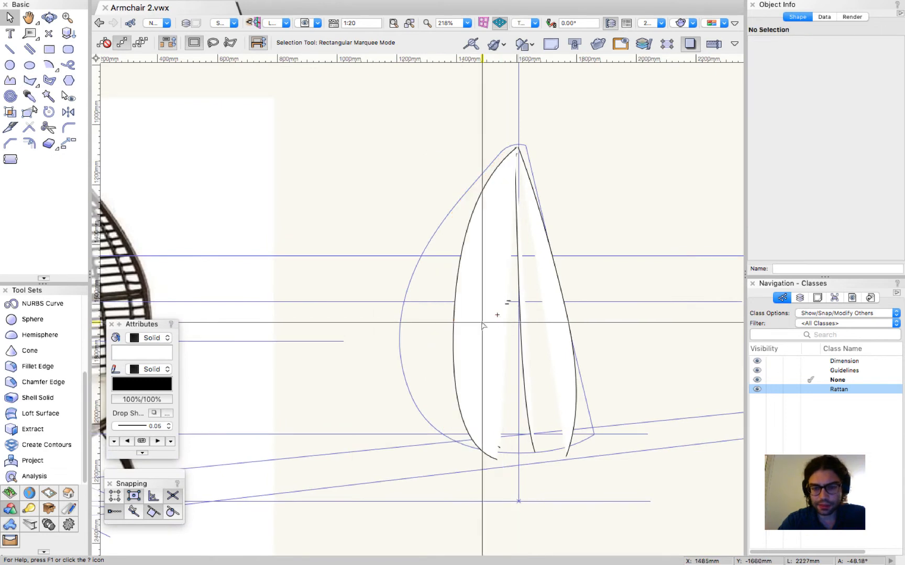
left_click(460, 261)
key("Delete")
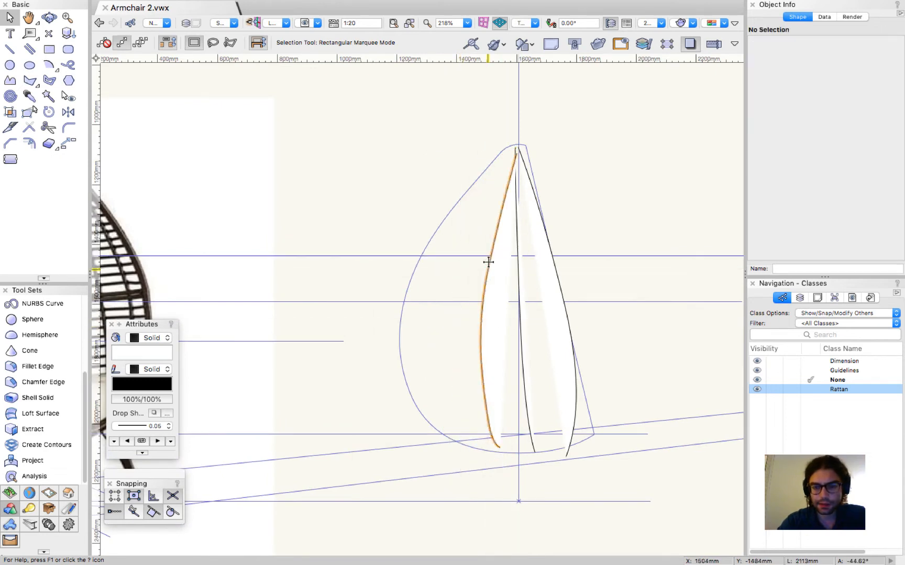
left_click(520, 272)
key("Delete")
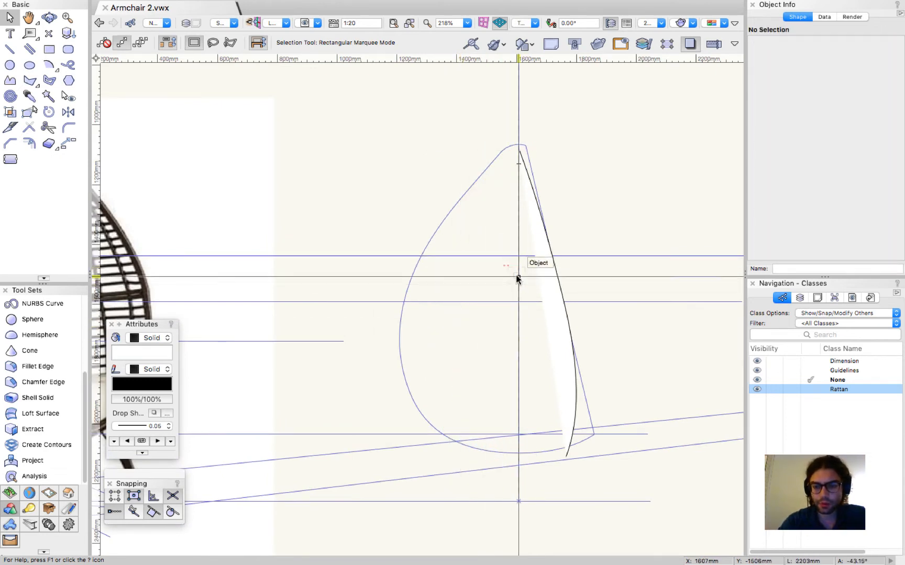
left_click(550, 292)
key("Delete")
scroll(583, 318, "down", 3)
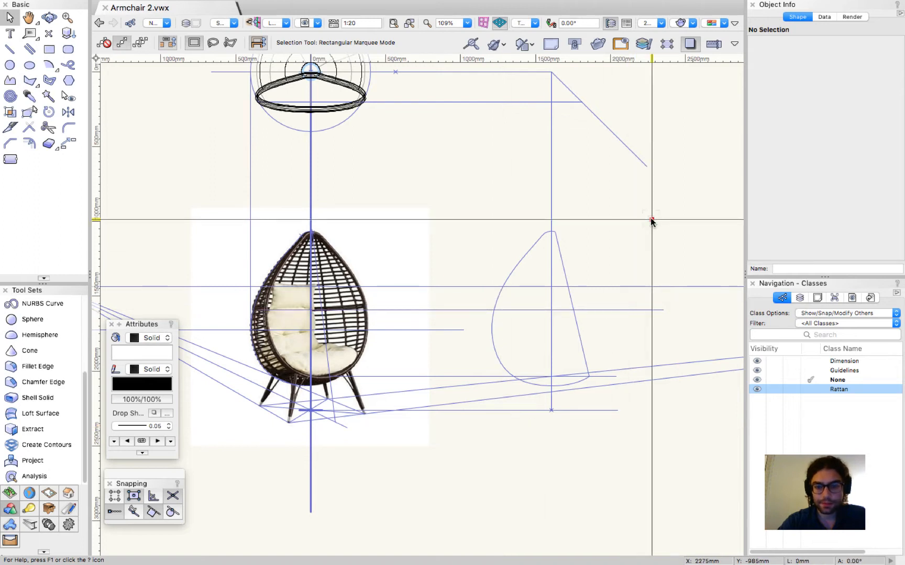
Step: Offset a duplicate of the side profile's slanted front line 20 mm towards the inside of the seat
scroll(238, 408, "up", 2)
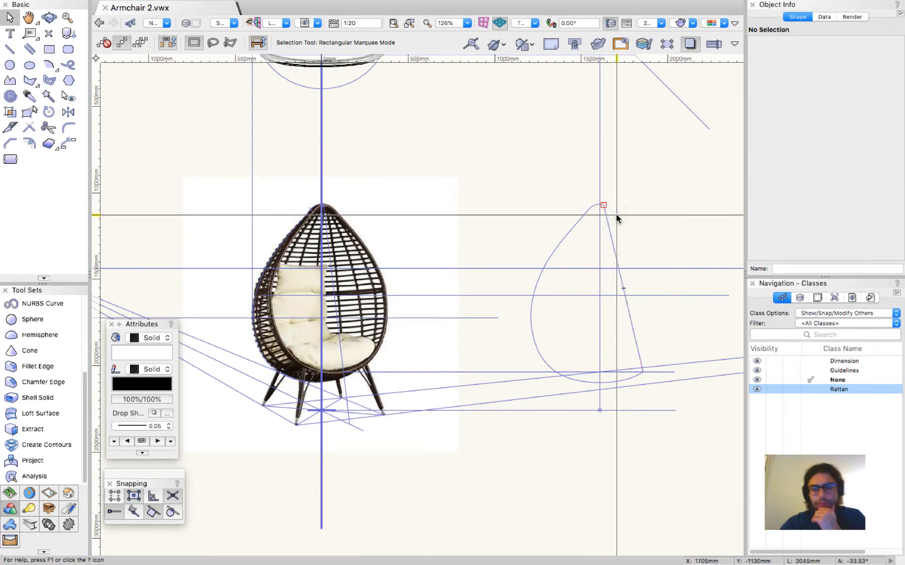
left_click(606, 206)
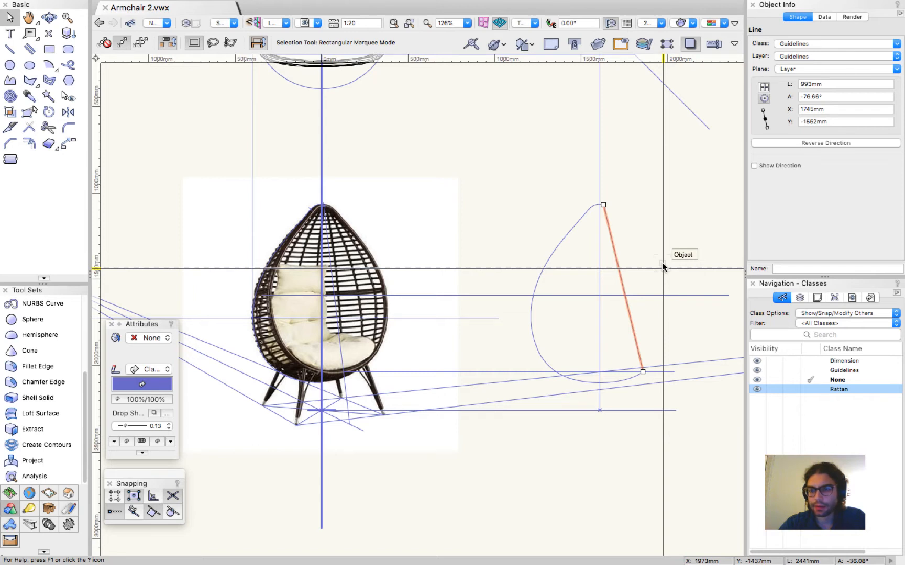
scroll(674, 328, "up", 2)
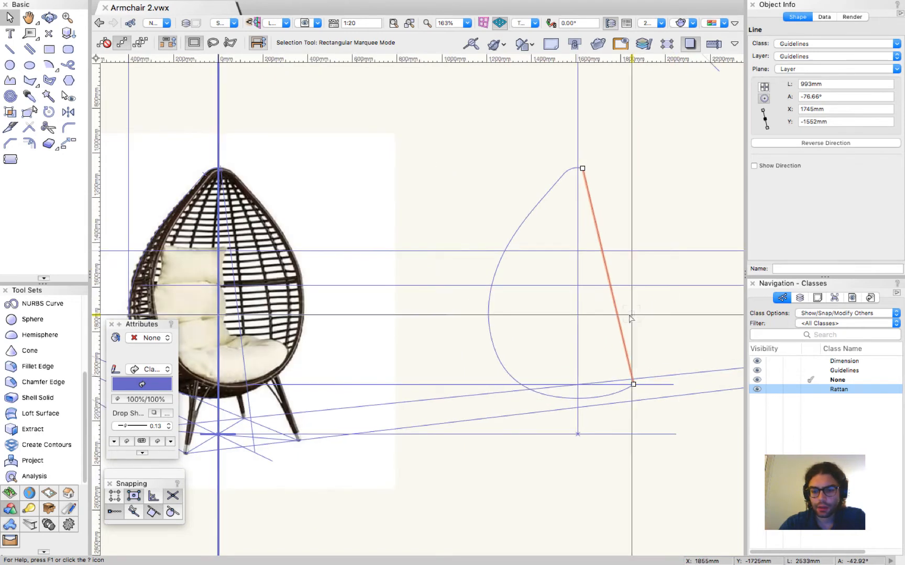
left_click(25, 146)
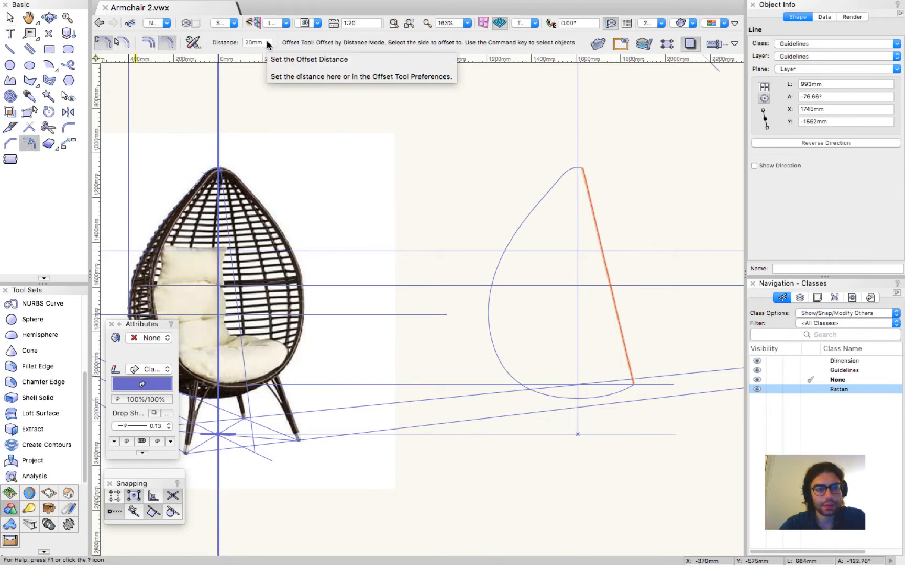
scroll(340, 260, "down", 7)
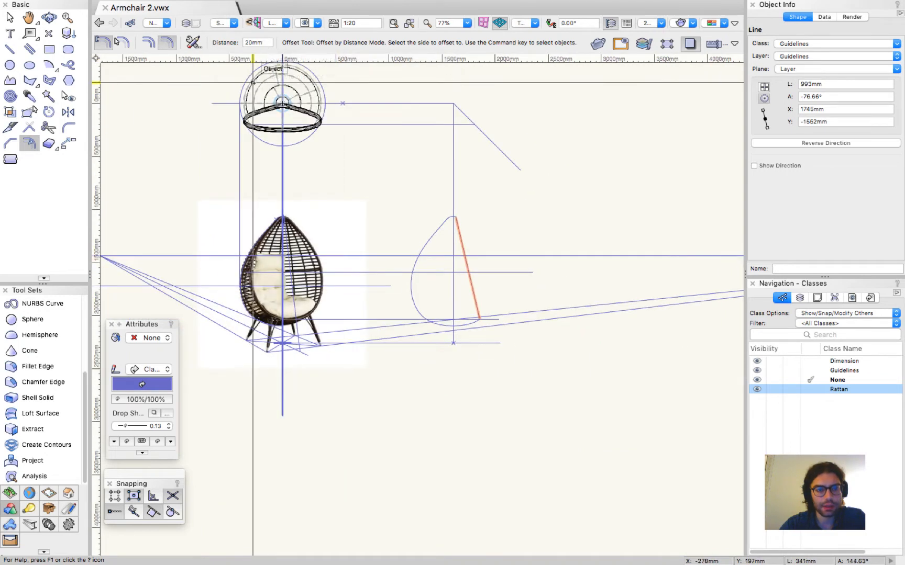
scroll(254, 82, "up", 4)
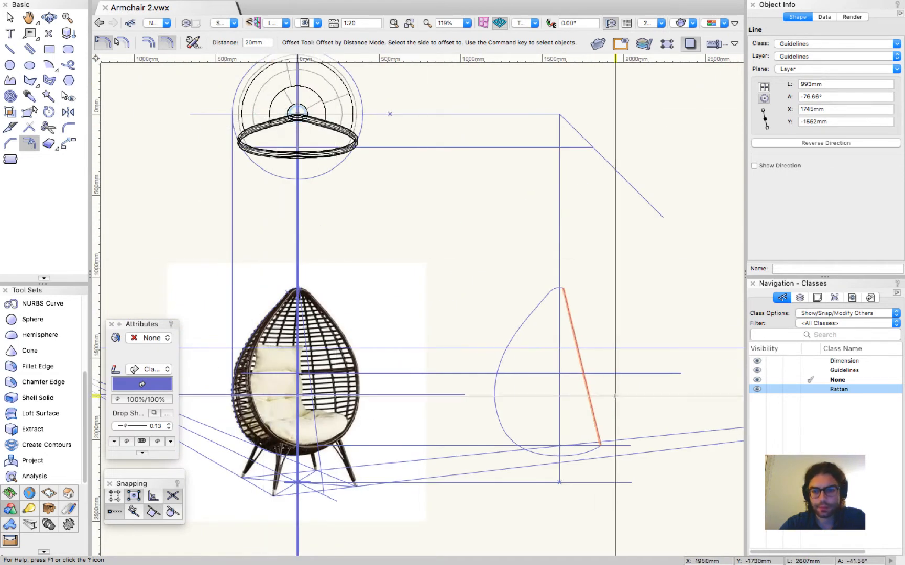
scroll(615, 396, "up", 5)
left_click(492, 373)
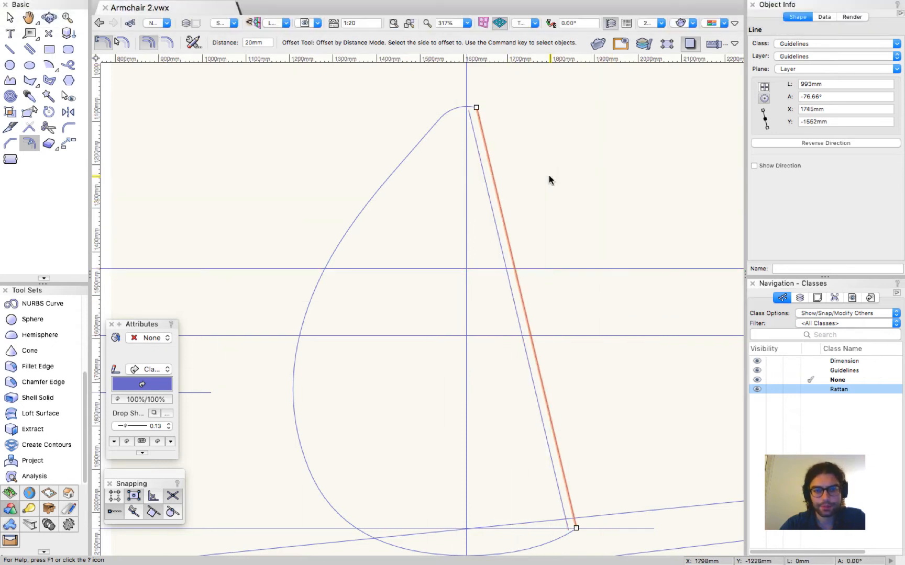
Step: Extend both ends of the offset line in its own direction beyond the side profile's peak and base, then deselect it
key("x")
key("x")
scroll(398, 175, "down", 3)
left_click(446, 174)
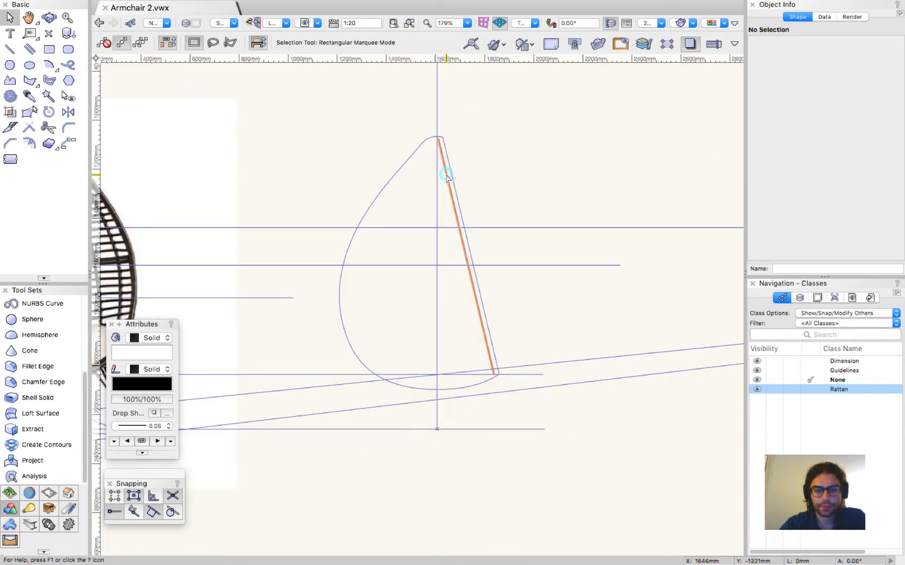
left_click_drag(439, 136, 426, 86)
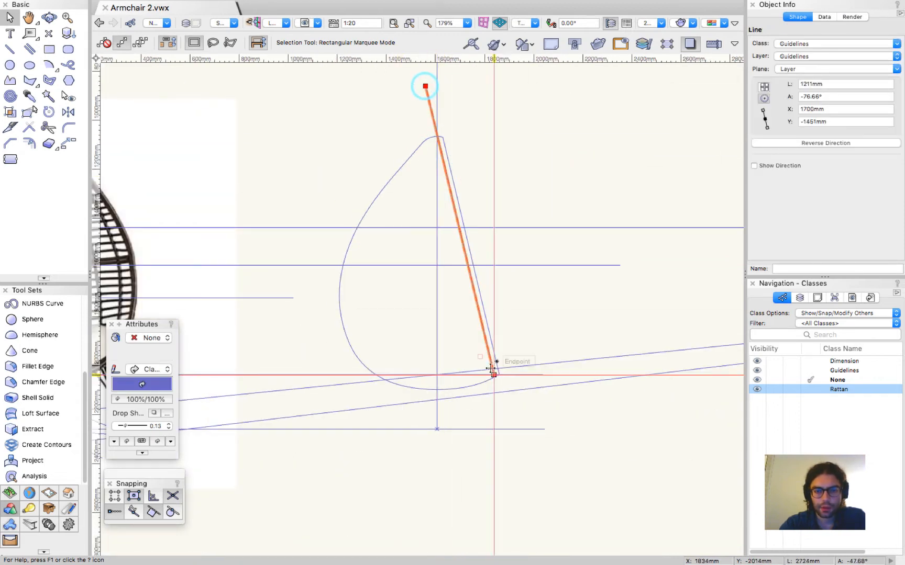
left_click_drag(494, 374, 511, 444)
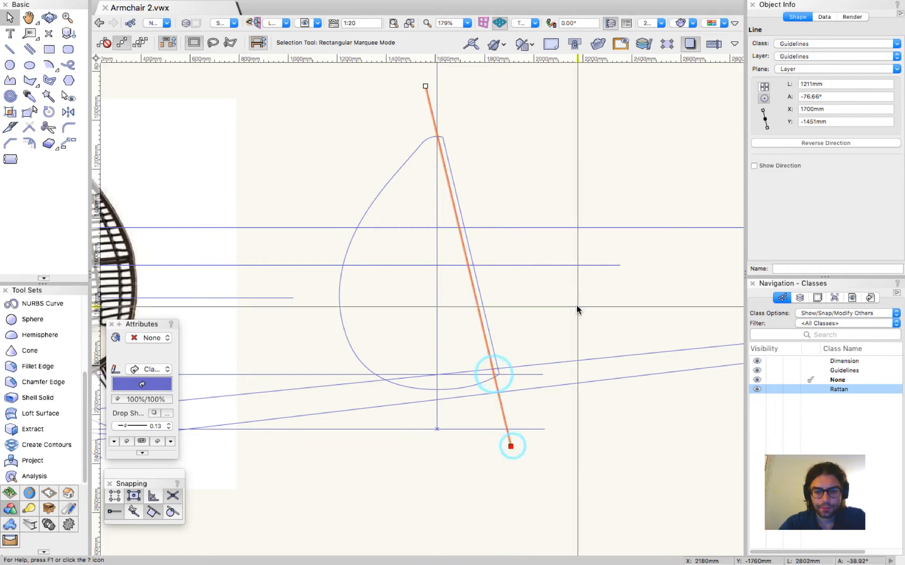
left_click(577, 307)
Step: Place a 2D locus where the extended offset line crosses the side profile's bottom curve
scroll(574, 343, "down", 3)
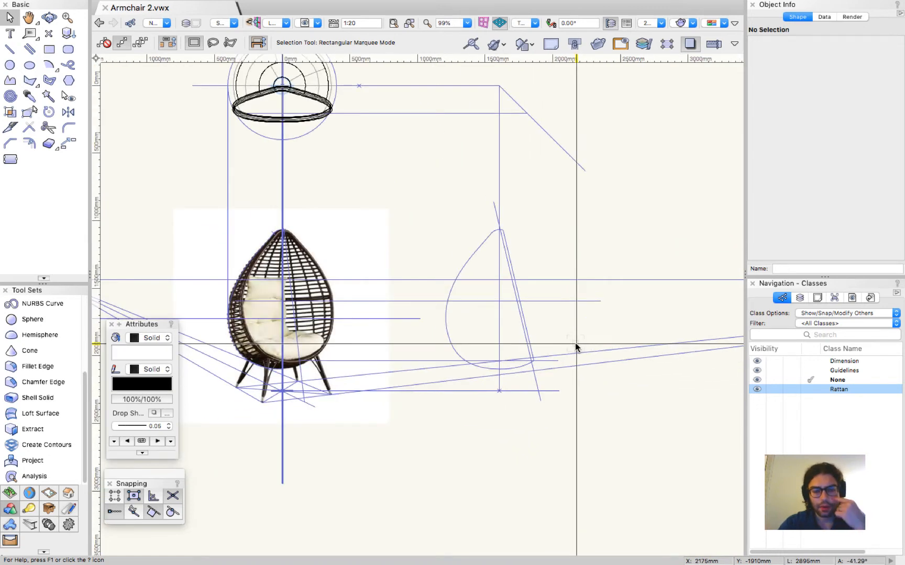
scroll(575, 343, "up", 5)
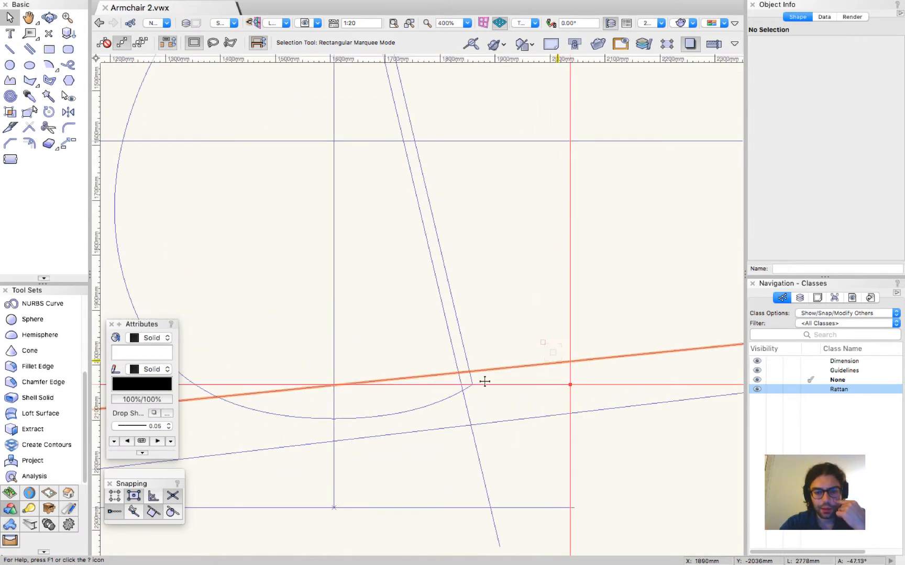
left_click(463, 391)
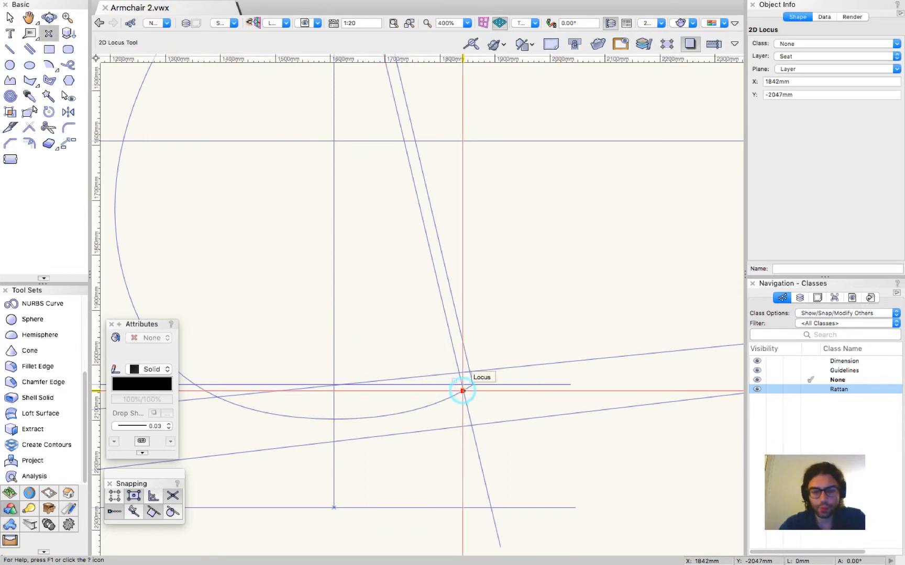
Step: Place a second 2D locus where the extended offset line crosses the arc at the side profile's peak
scroll(565, 312, "down", 2)
scroll(555, 376, "down", 3)
scroll(403, 200, "up", 4)
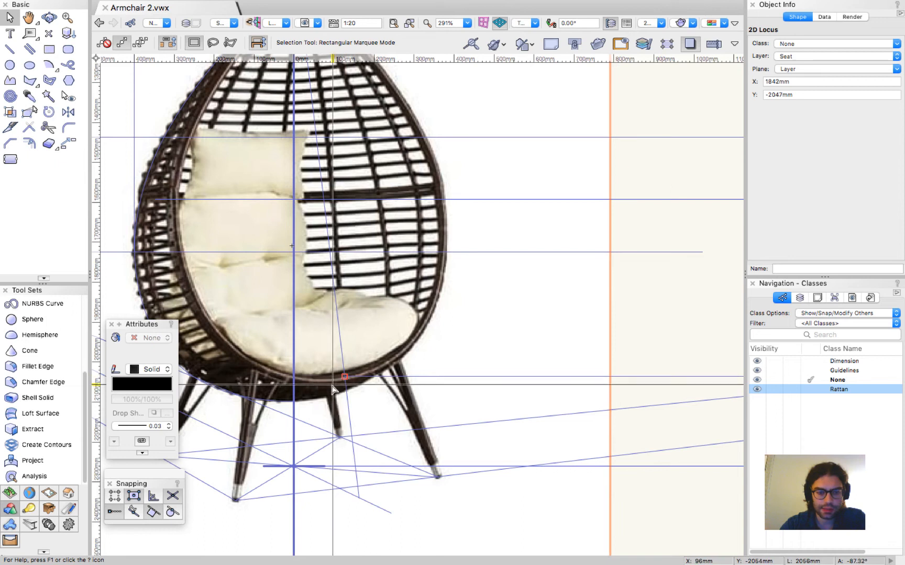
scroll(332, 386, "up", 5)
scroll(325, 389, "down", 6)
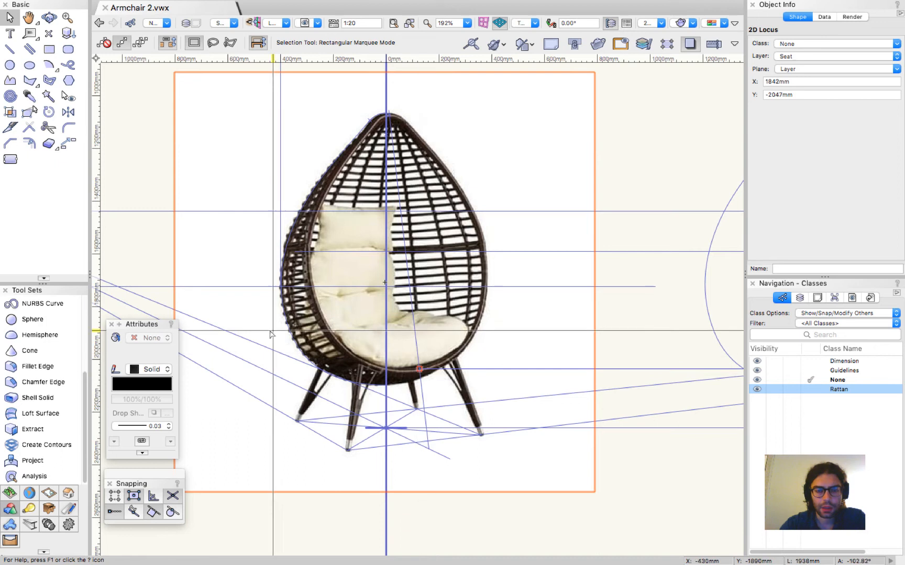
scroll(271, 334, "down", 2)
scroll(602, 210, "up", 8)
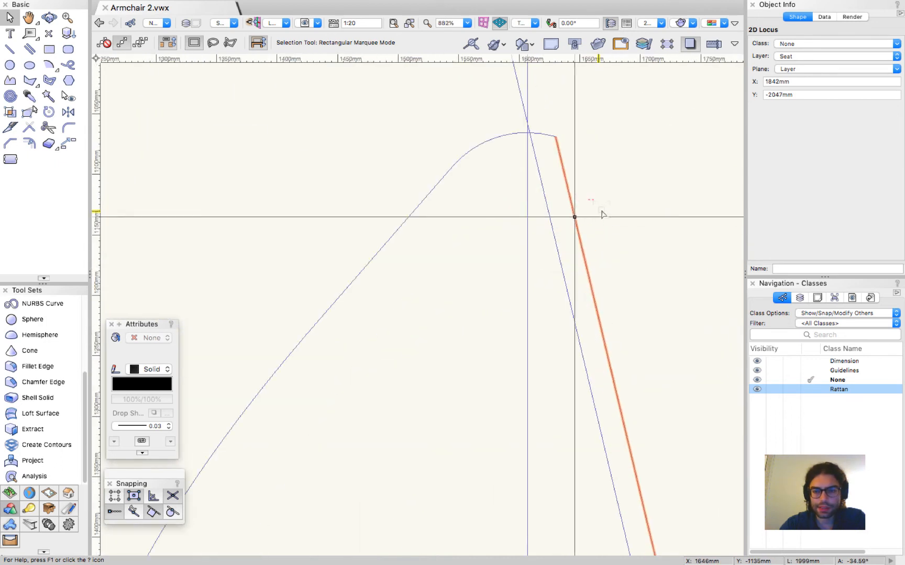
key("0")
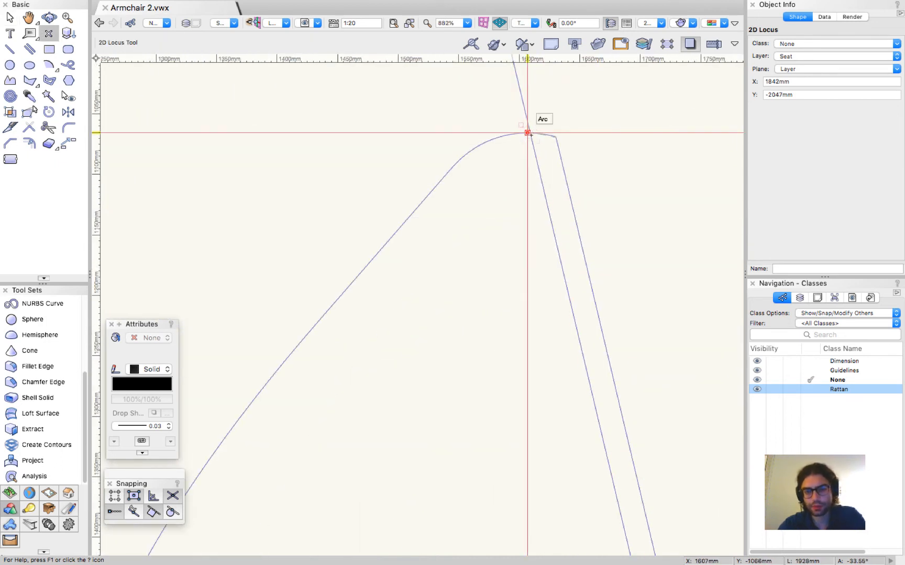
scroll(527, 132, "up", 3)
left_click(490, 121)
scroll(458, 179, "down", 5)
key("x")
scroll(460, 177, "up", 5)
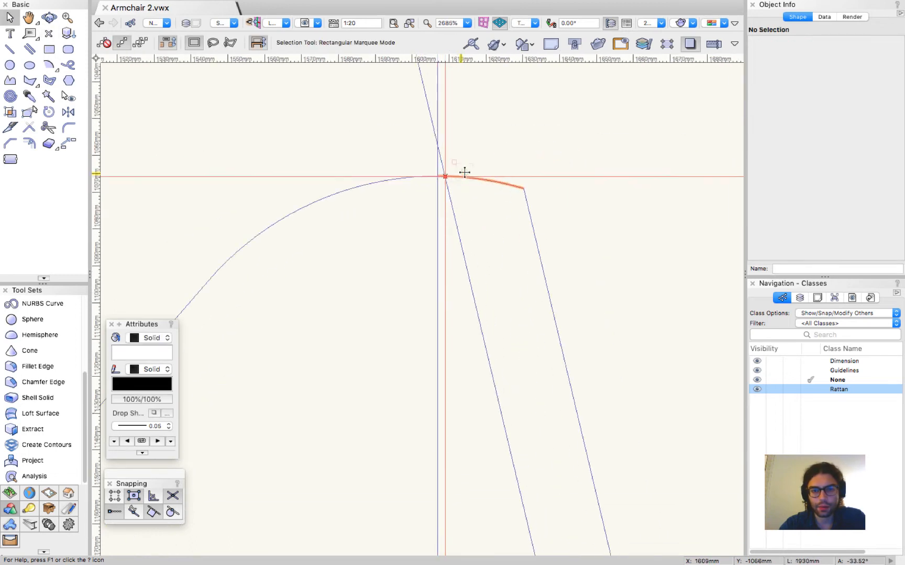
Step: Examine the woven frame and its horizontal band in the reference photo against the side profile and the seat's plan
scroll(533, 131, "down", 9)
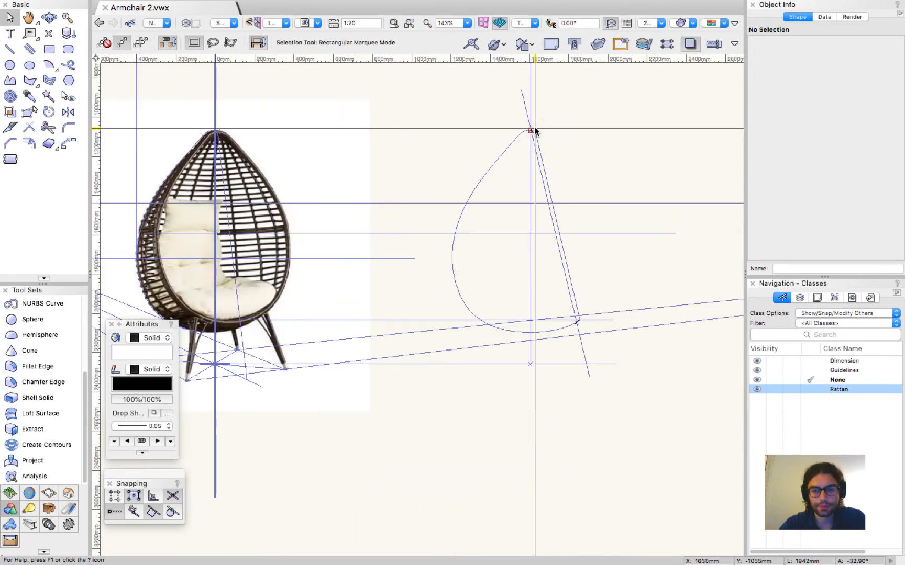
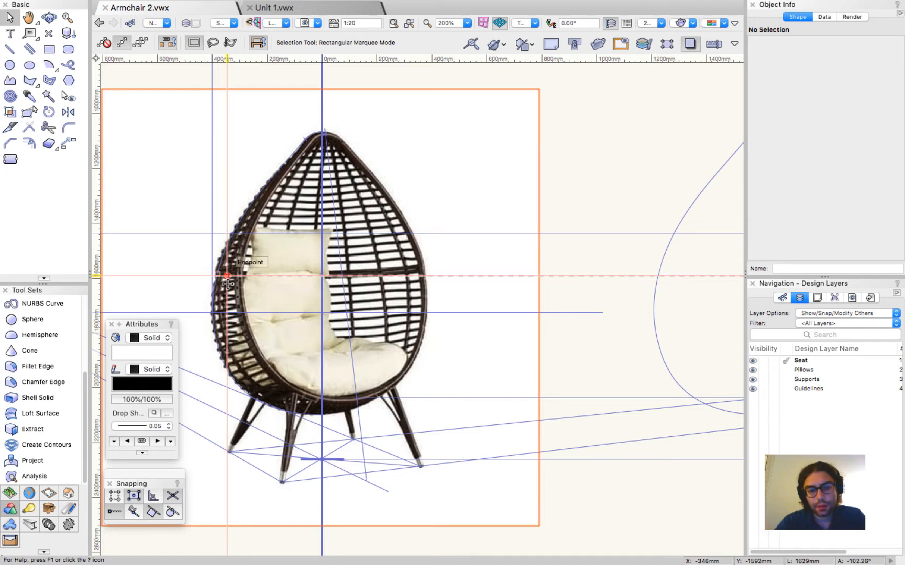
scroll(424, 264, "up", 3)
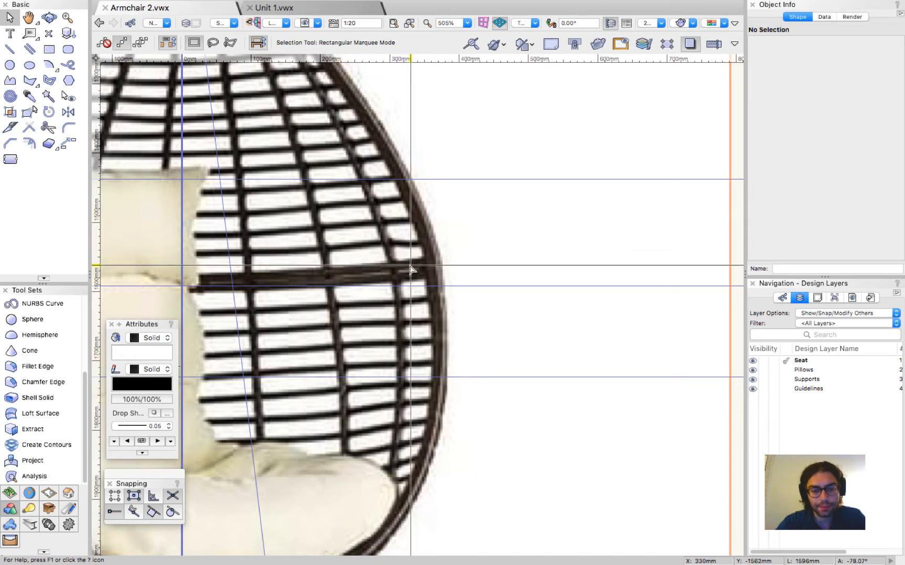
scroll(310, 205, "down", 8)
left_click(541, 167)
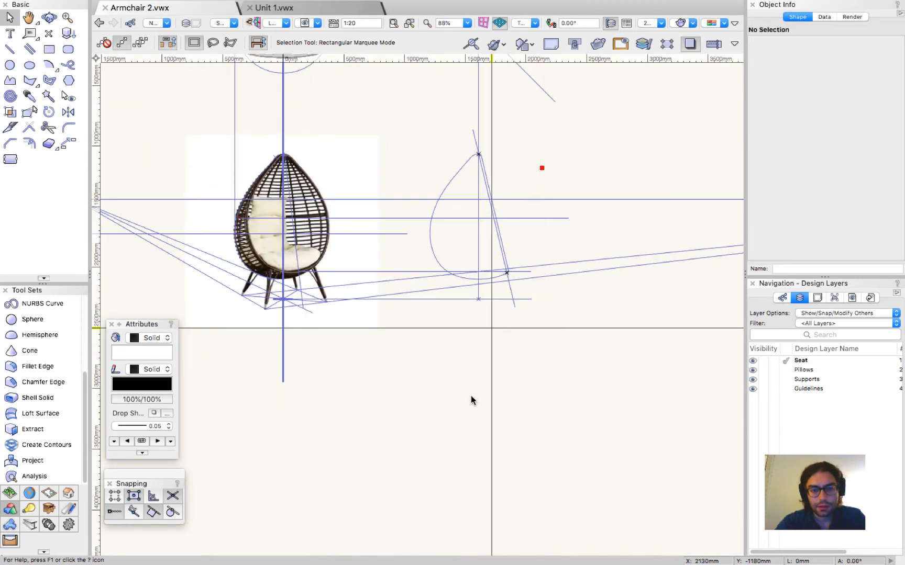
scroll(471, 395, "down", 4)
scroll(401, 268, "up", 3)
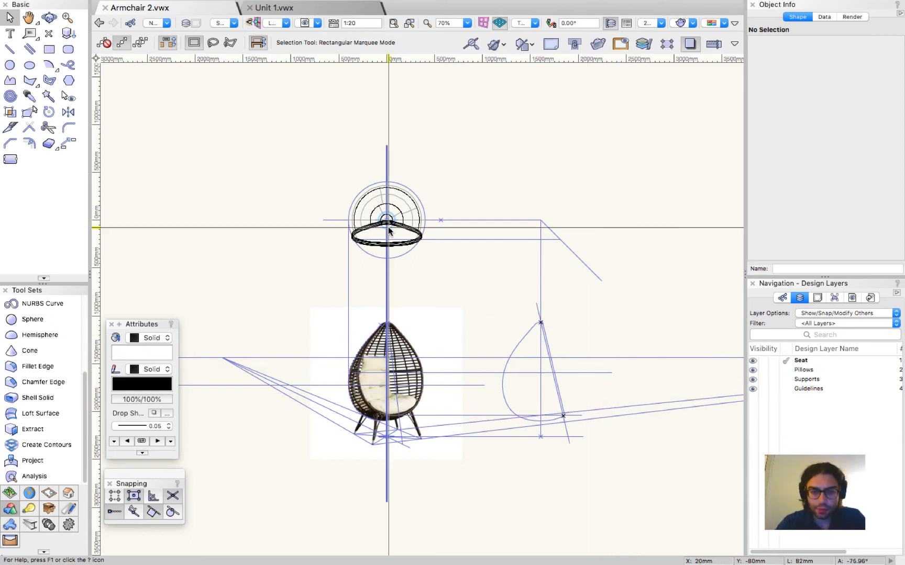
scroll(611, 385, "up", 5)
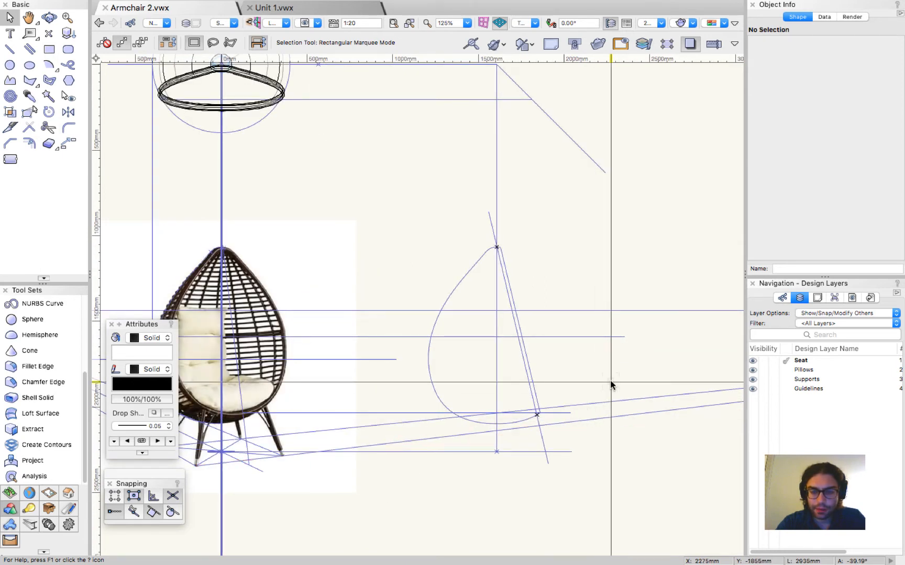
Step: Set the working plane on the flat front face of the 3D seat shell using Planar Face mode
scroll(611, 384, "down", 3)
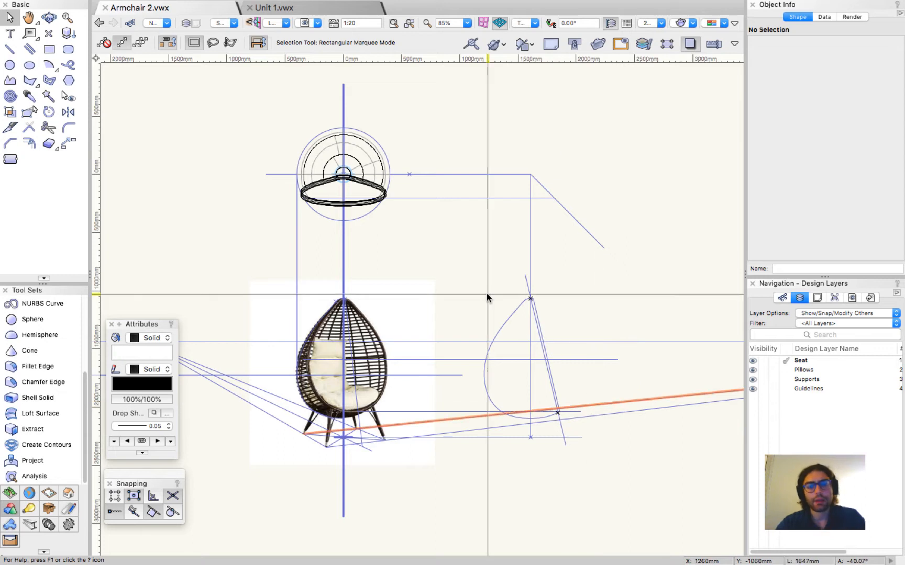
key("shift+c")
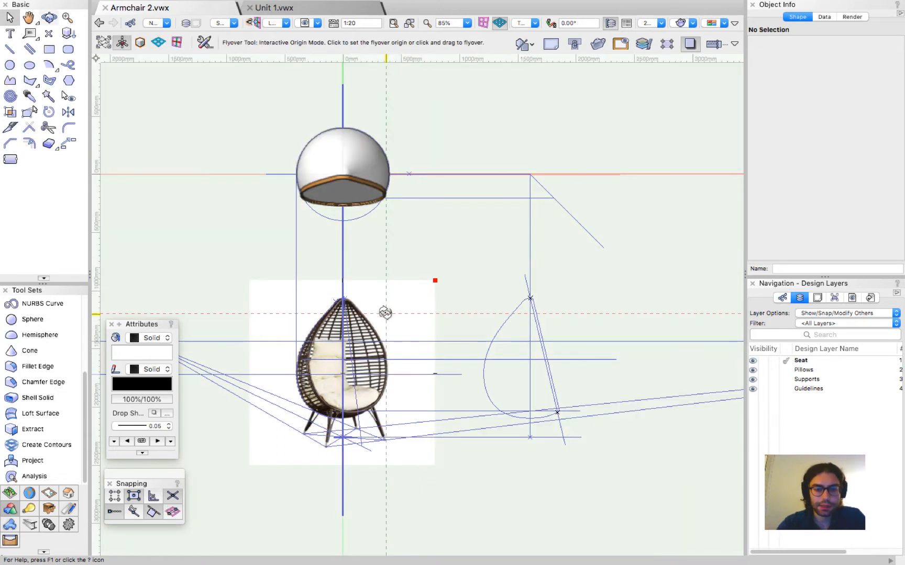
mouse_move(344, 373)
left_mouse_down()
mouse_move(563, 253)
mouse_move(649, 116)
mouse_move(711, 61)
left_mouse_up()
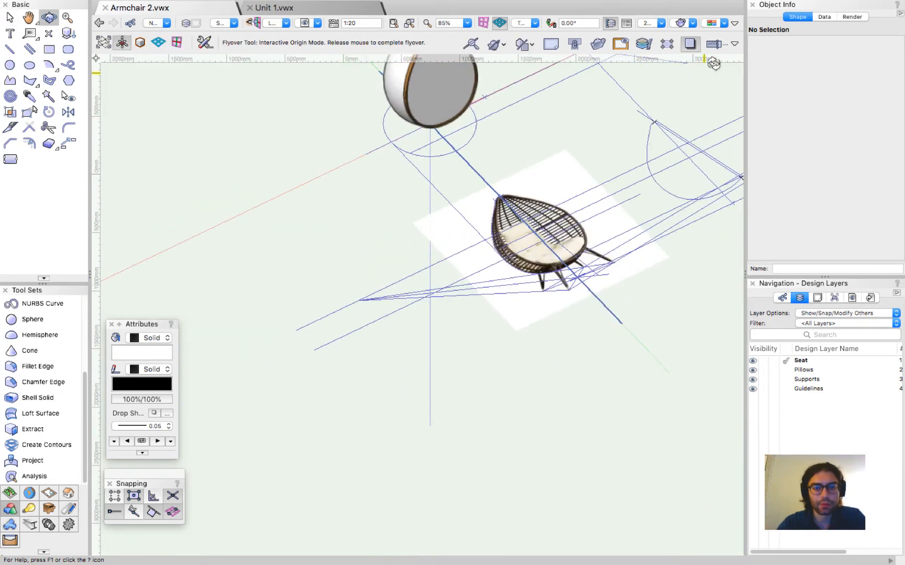
scroll(386, 113, "down", 2)
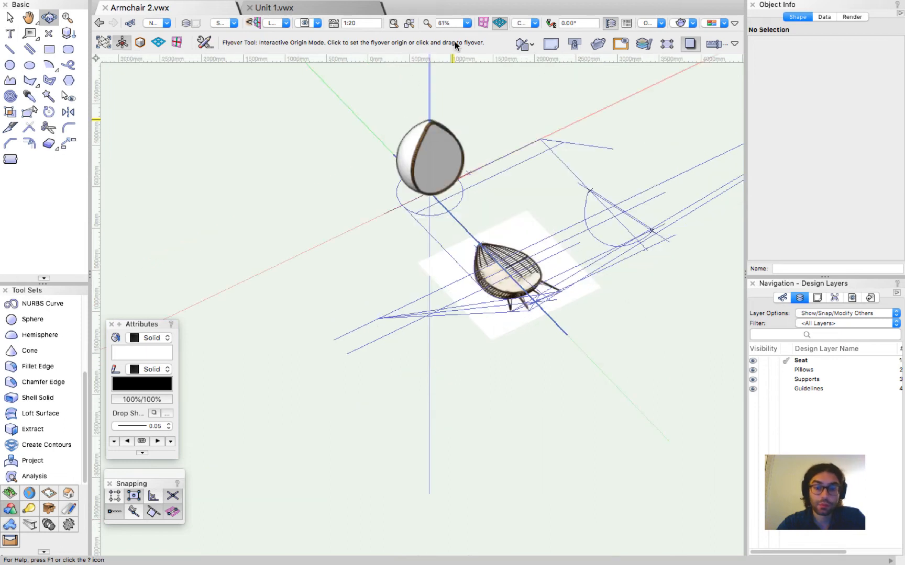
scroll(449, 84, "up", 5)
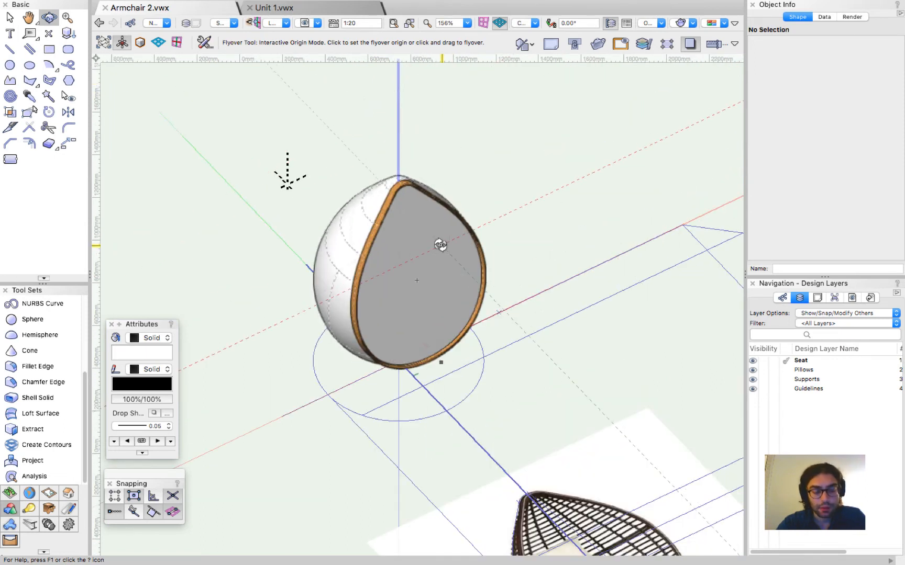
left_click(6, 511)
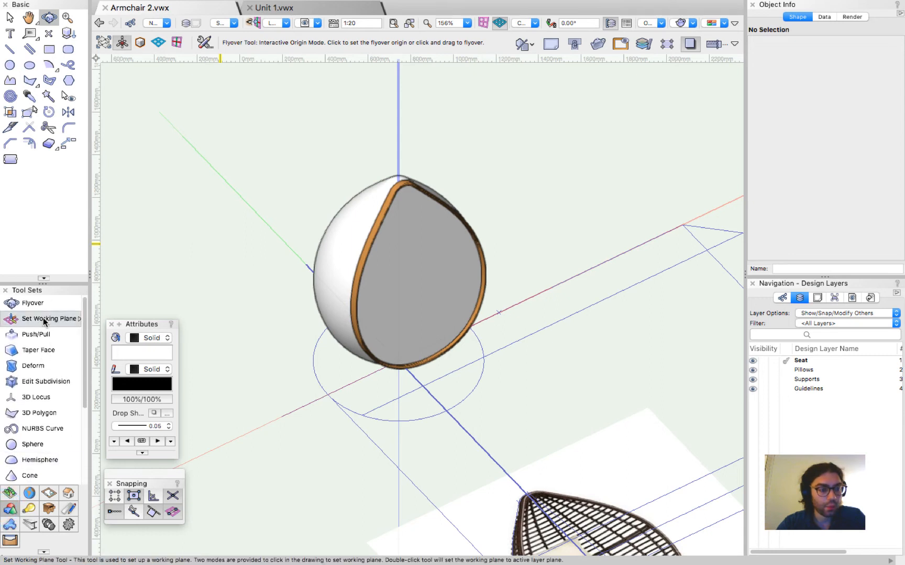
left_click(44, 319)
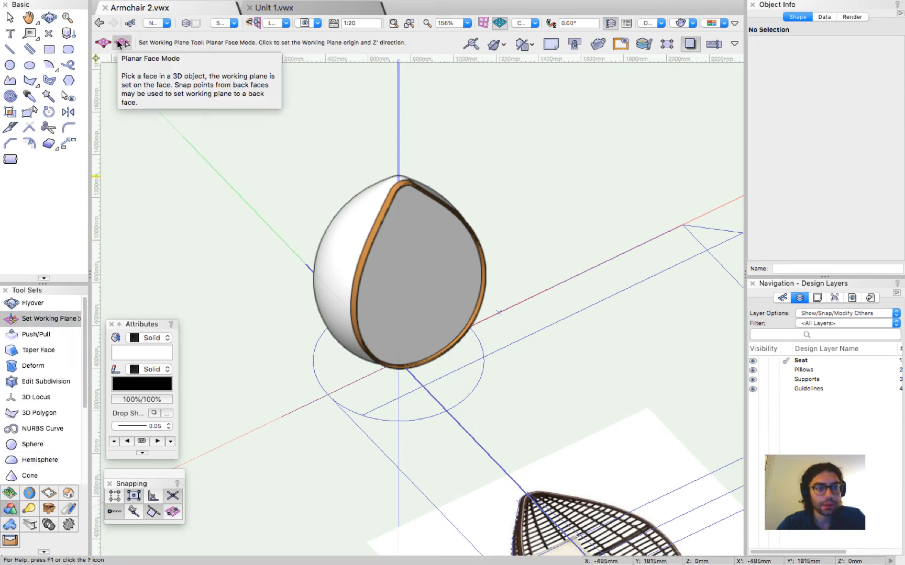
left_click(417, 281)
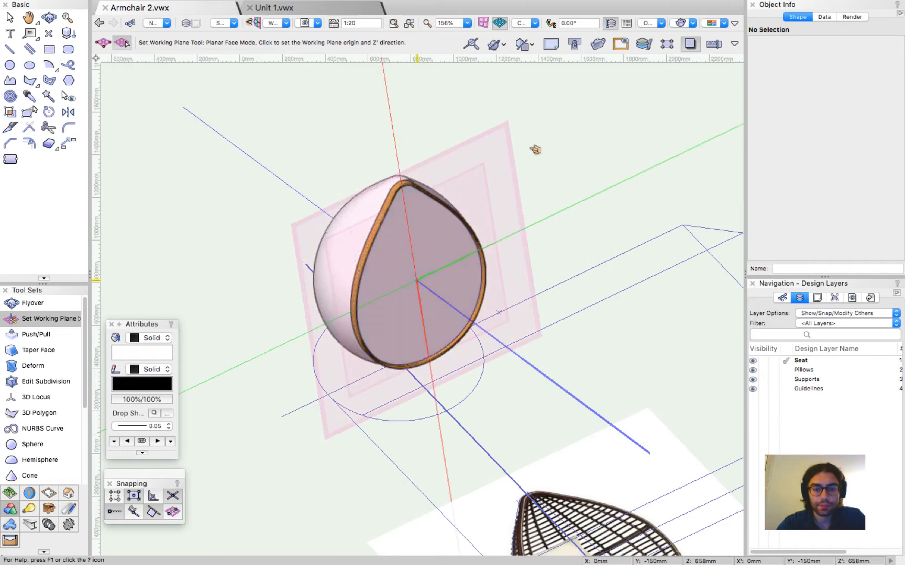
Step: Rotate the working plane within the seat's front face until its X axis runs horizontally and its Y axis points up the face
key("x")
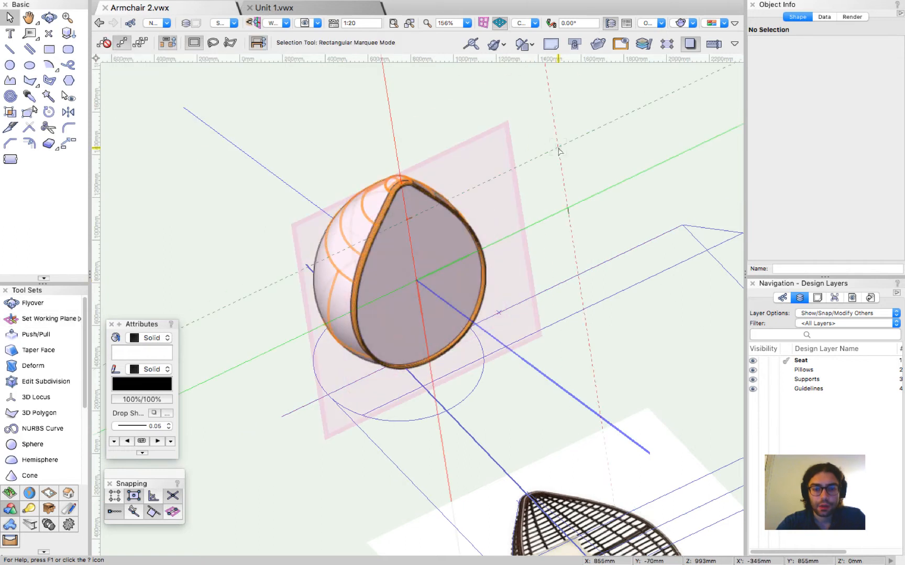
left_click(546, 215)
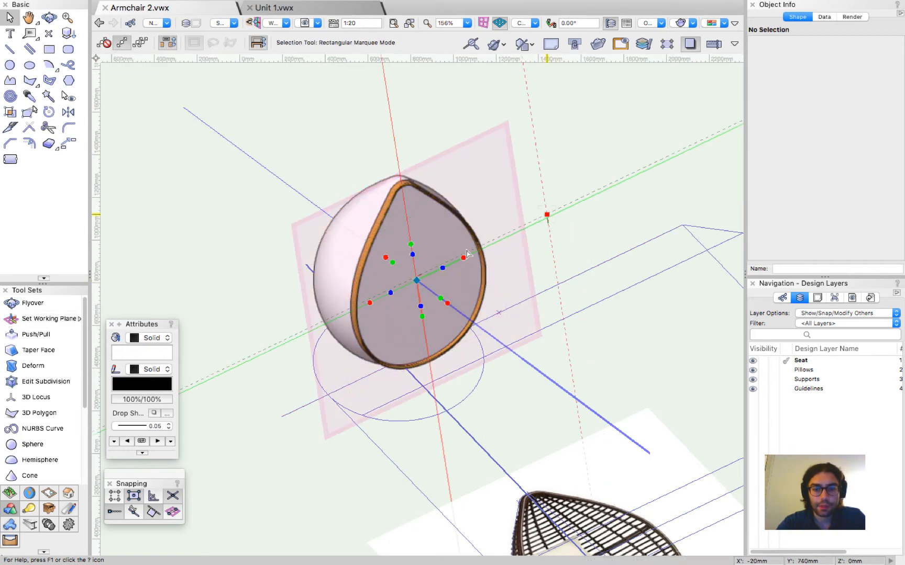
left_click(442, 269)
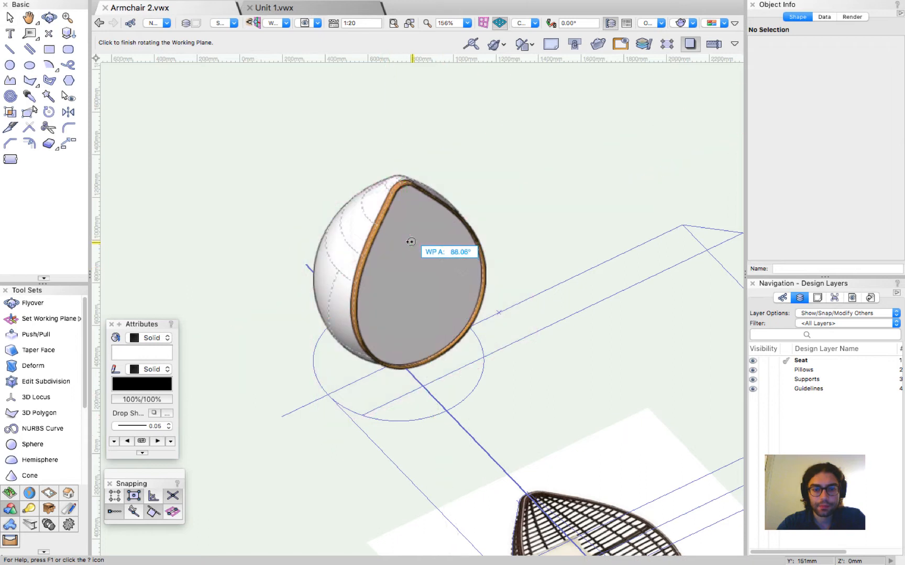
left_click(538, 154)
left_click(502, 183)
Step: Save the current working plane under the name "Seat I"
right_click(502, 183)
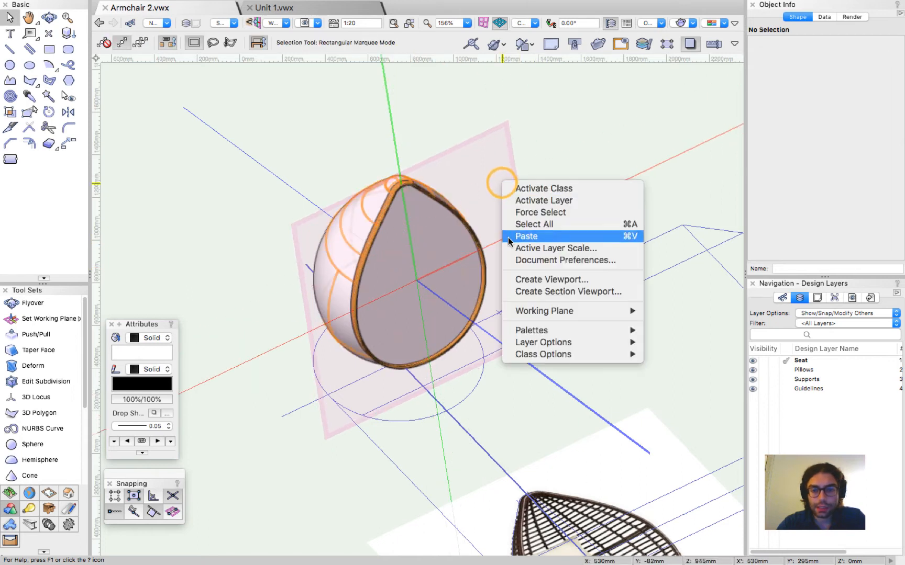
mouse_move(571, 310)
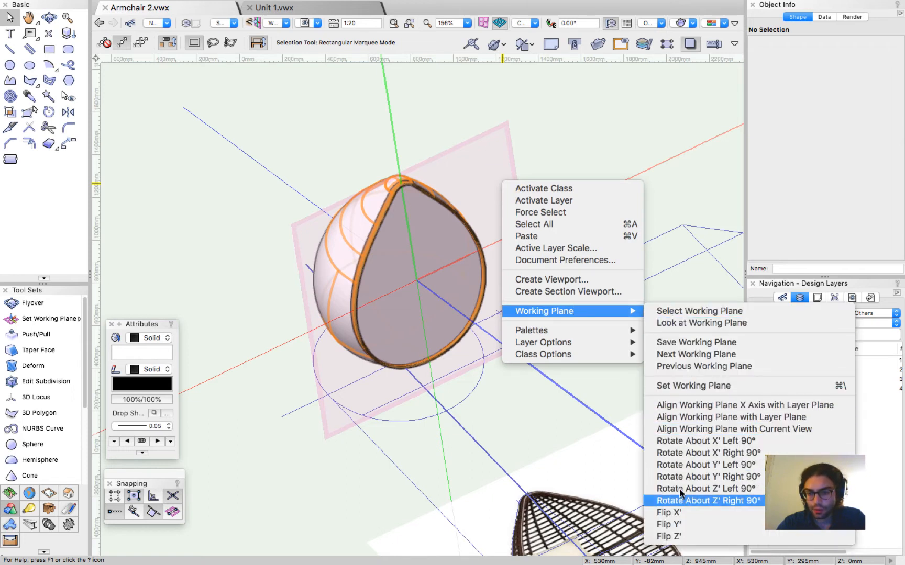
left_click(707, 344)
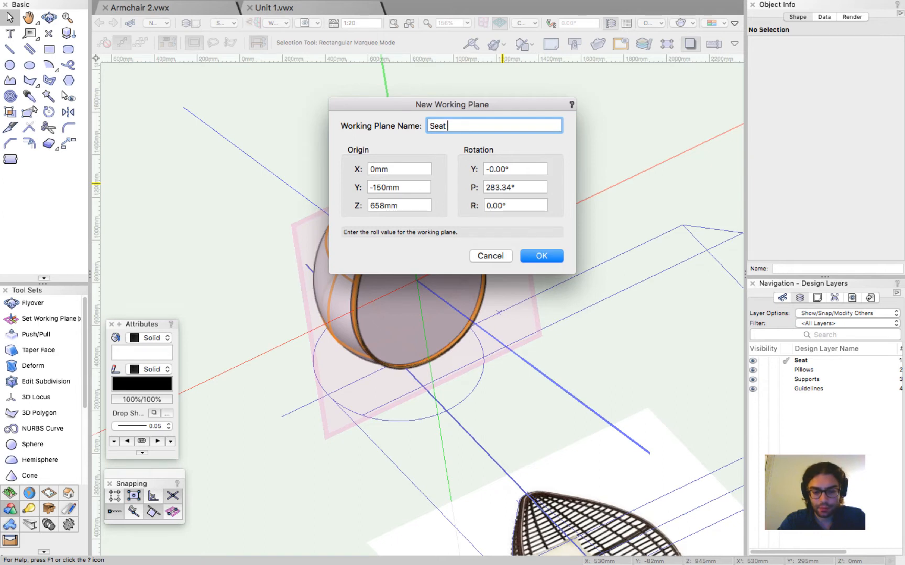
key("Return")
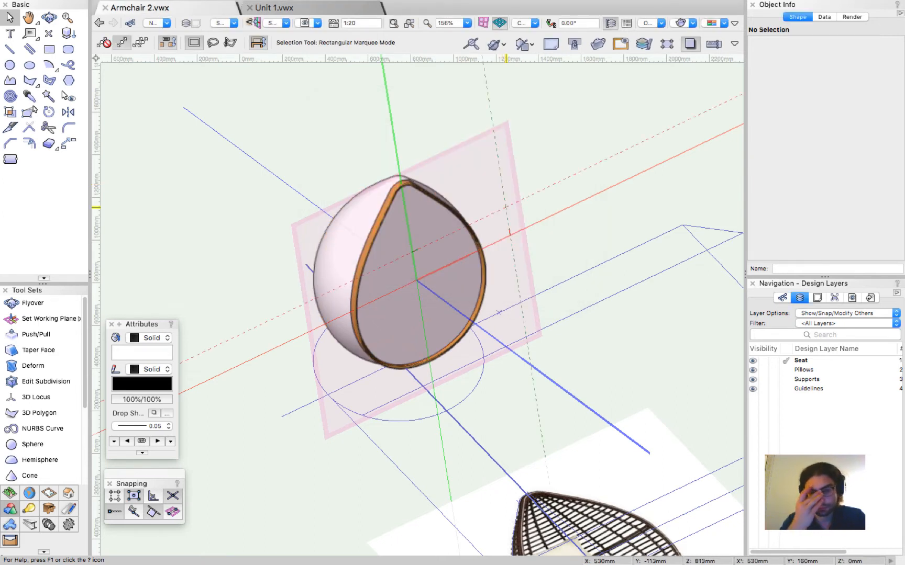
Step: Rotate the working plane about its X axis by -105° away from the seat's front face
middle_click_drag(444, 227, 468, 109, "shift")
key("x")
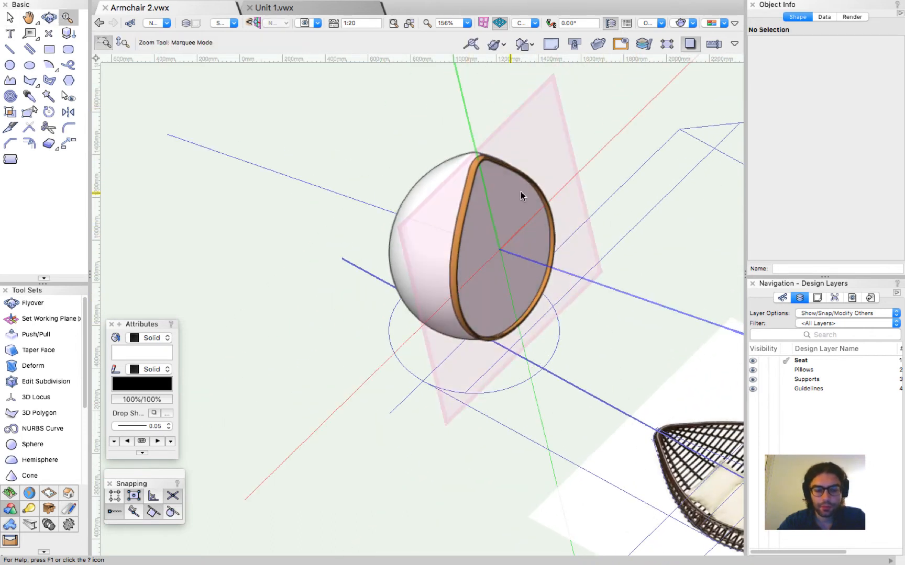
left_click(493, 225)
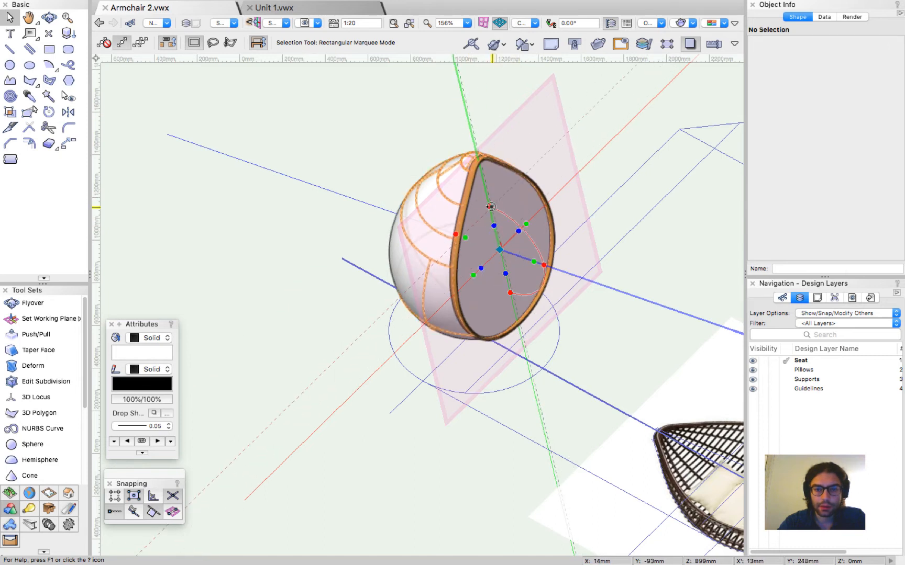
left_click(491, 206)
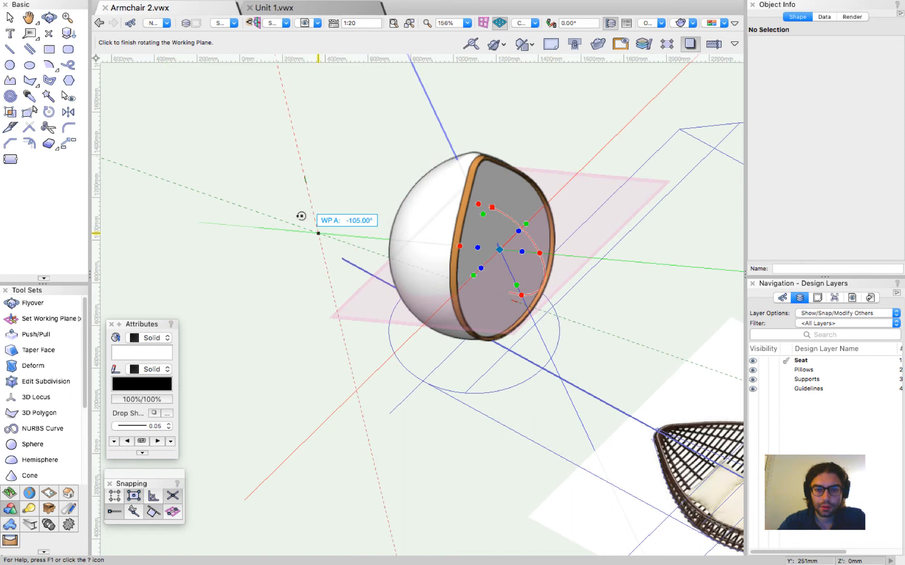
left_click(323, 232)
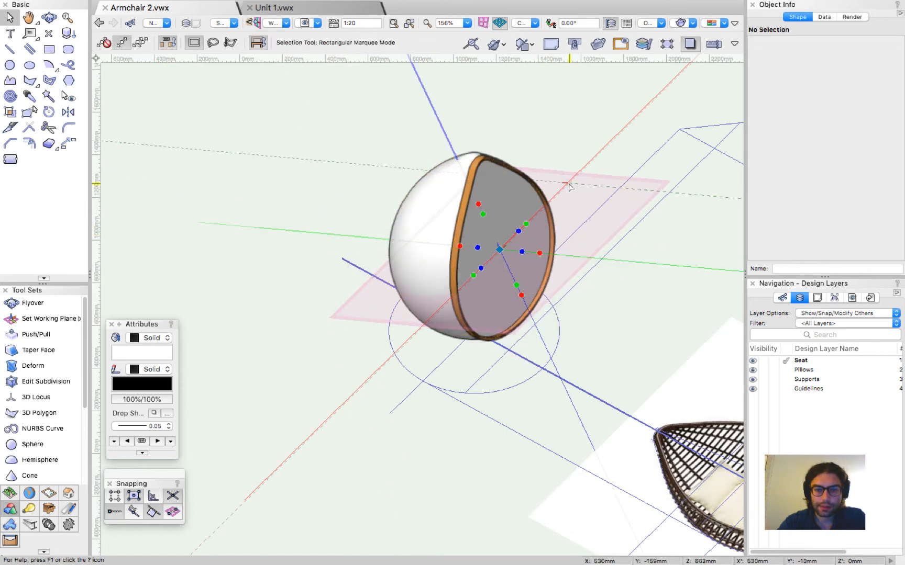
Step: Restore the saved working plane "Seat I" as the active plane
middle_click_drag(551, 266, 785, 81, "ctrl")
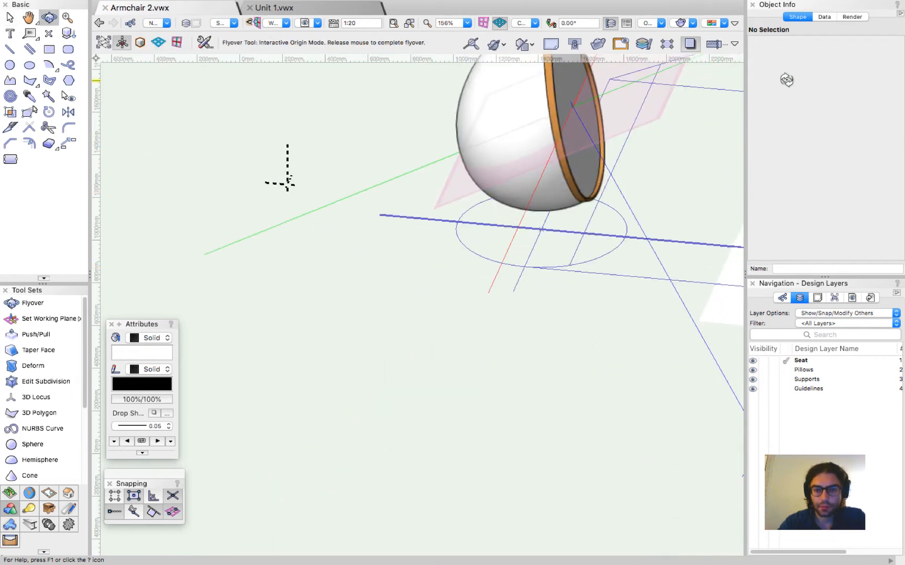
scroll(480, 268, "down", 5)
middle_click_drag(491, 325, 550, 178, "ctrl")
scroll(552, 177, "up", 4)
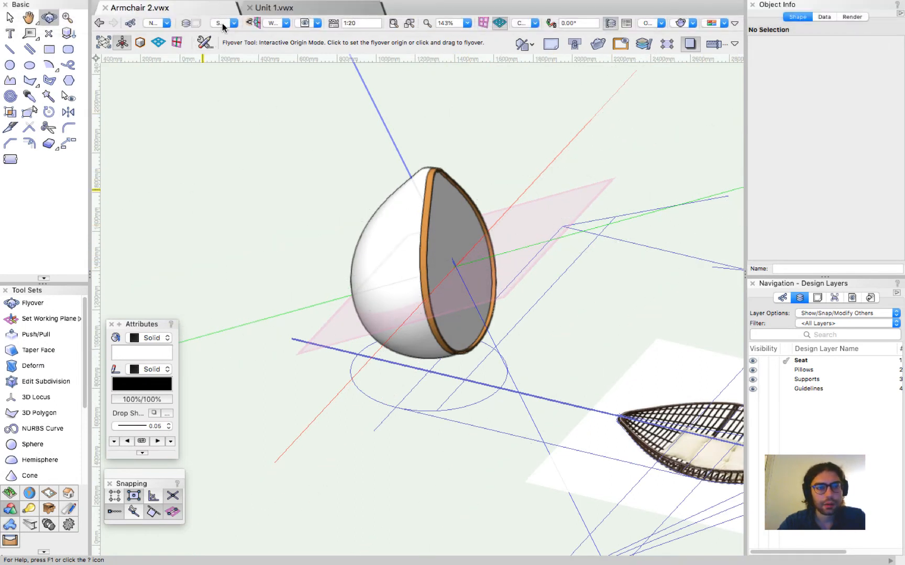
left_click(223, 23)
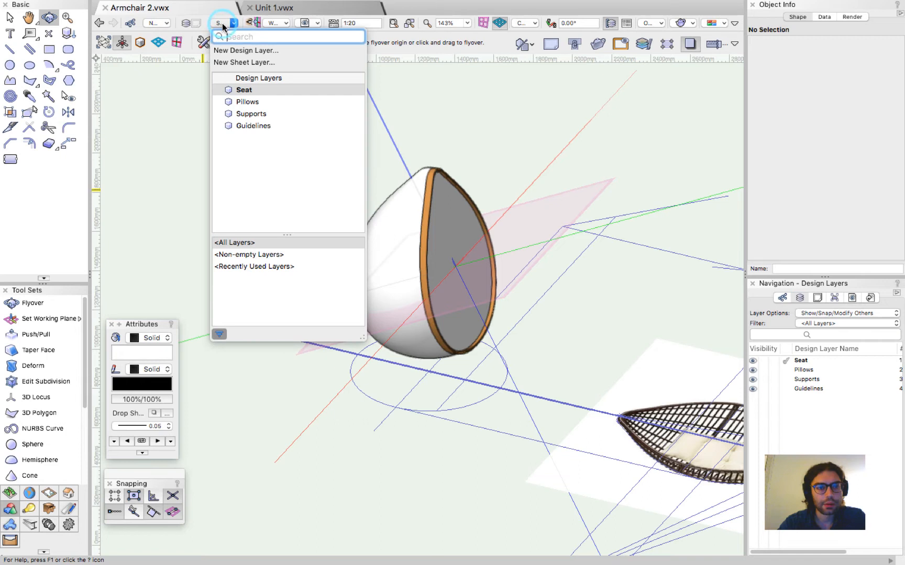
left_click(282, 26)
left_click(275, 23)
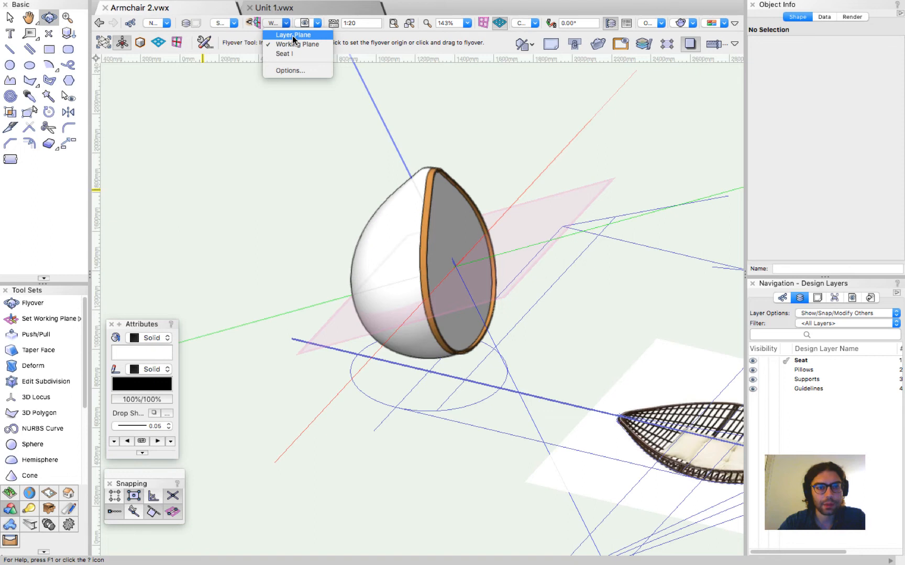
left_click(285, 53)
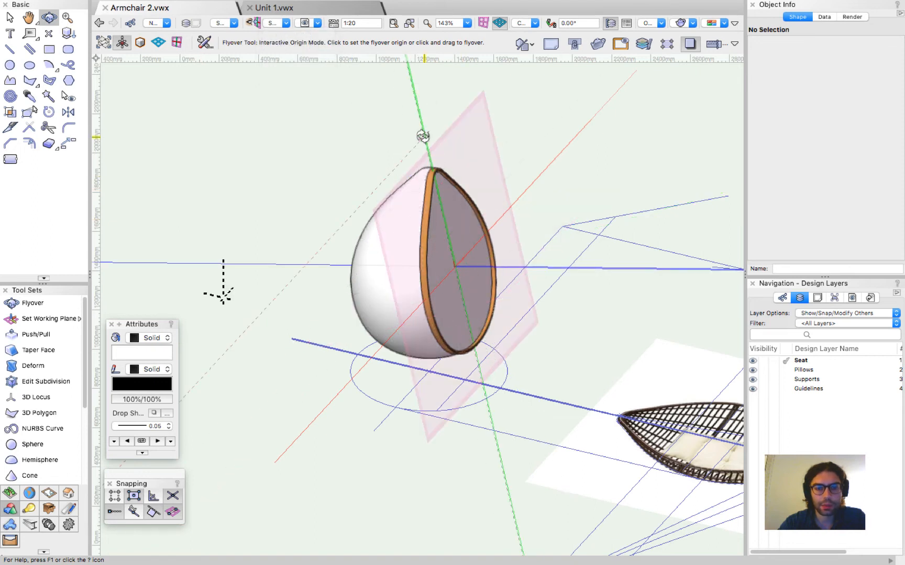
Step: Rotate the working plane about its X axis until it stands perpendicular to the seat's front face
key("x")
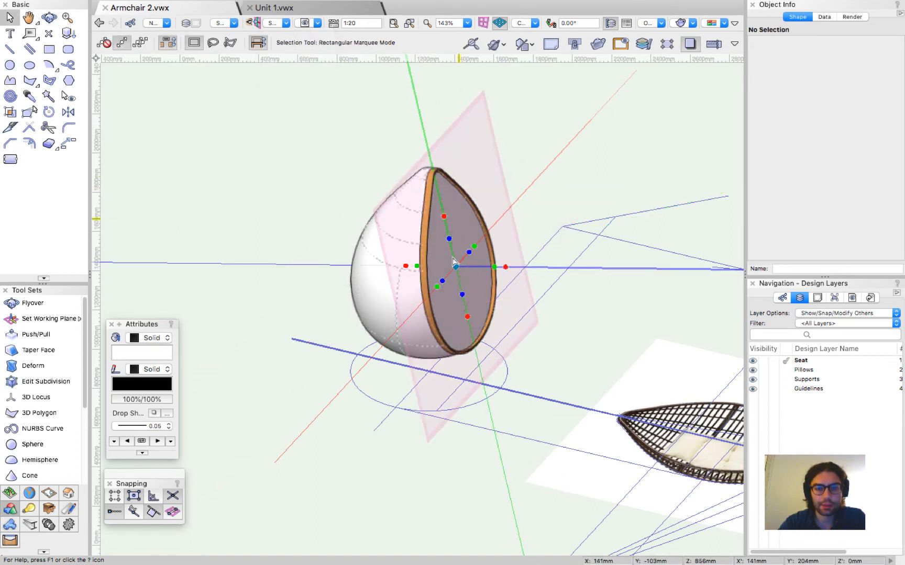
left_click(444, 216)
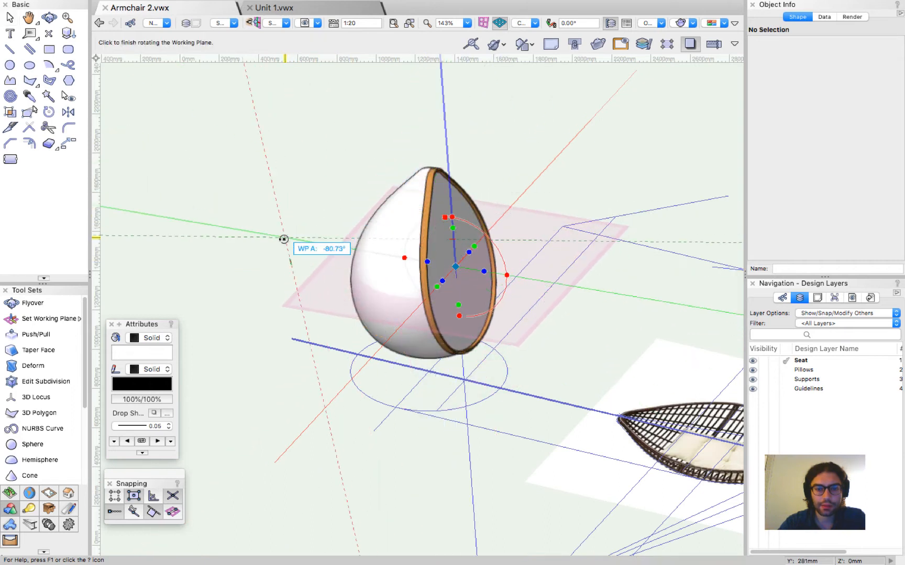
left_click(321, 173)
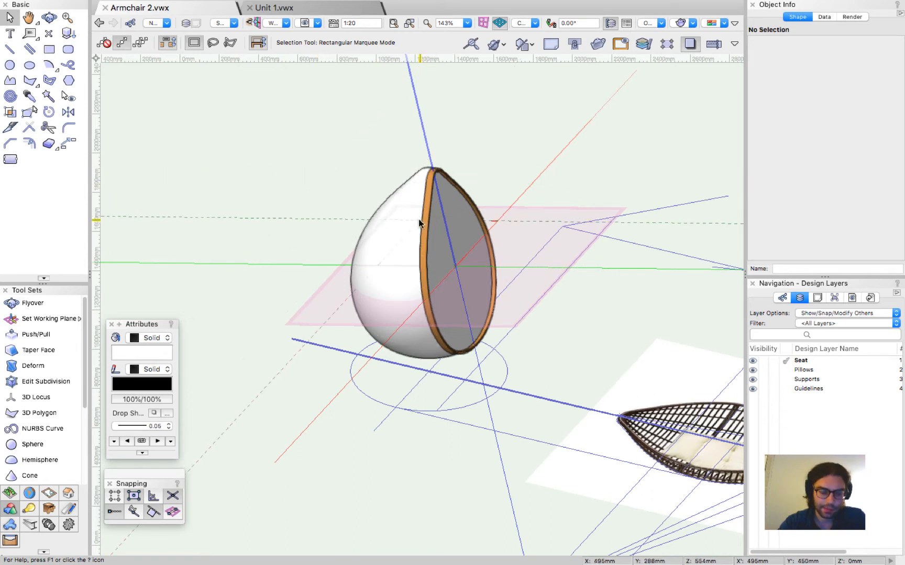
Step: Show the seat in the Right view relative to the working plane
key("shift+c")
left_click_drag(489, 241, 612, 81)
key("x")
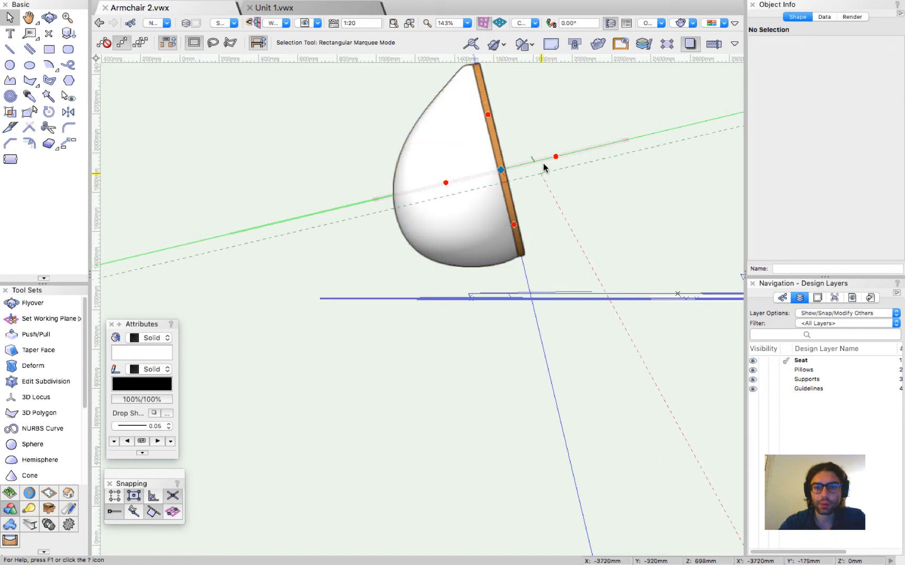
left_click(522, 24)
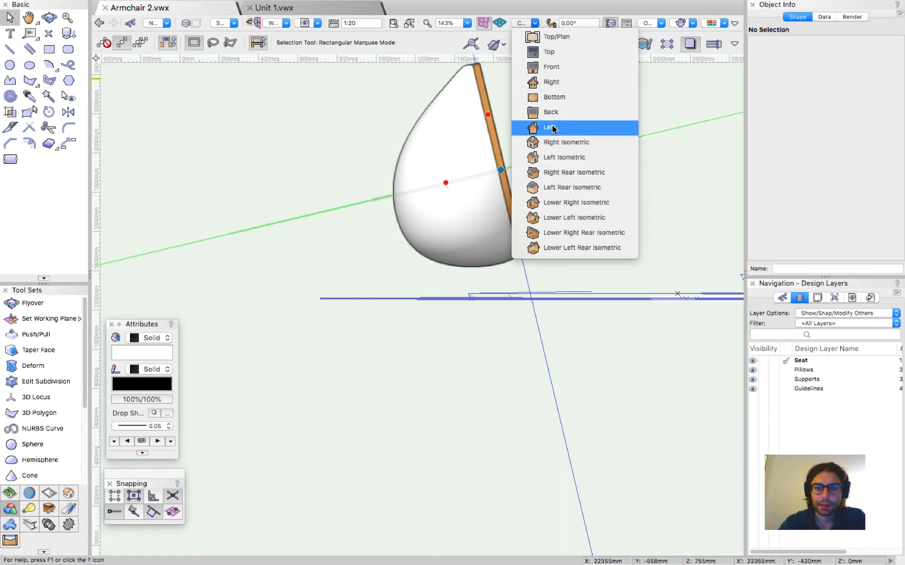
left_click(571, 86)
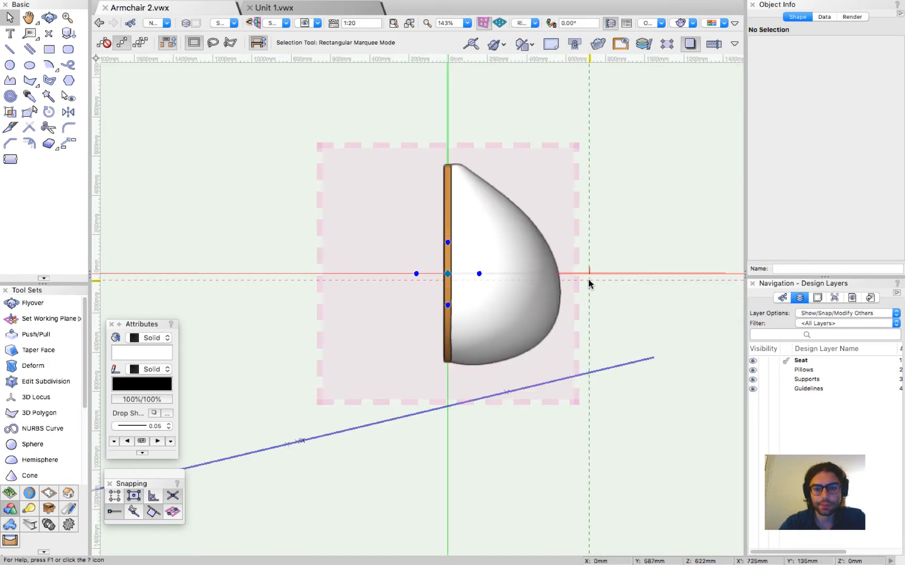
scroll(631, 306, "up", 1)
scroll(591, 258, "up", 1)
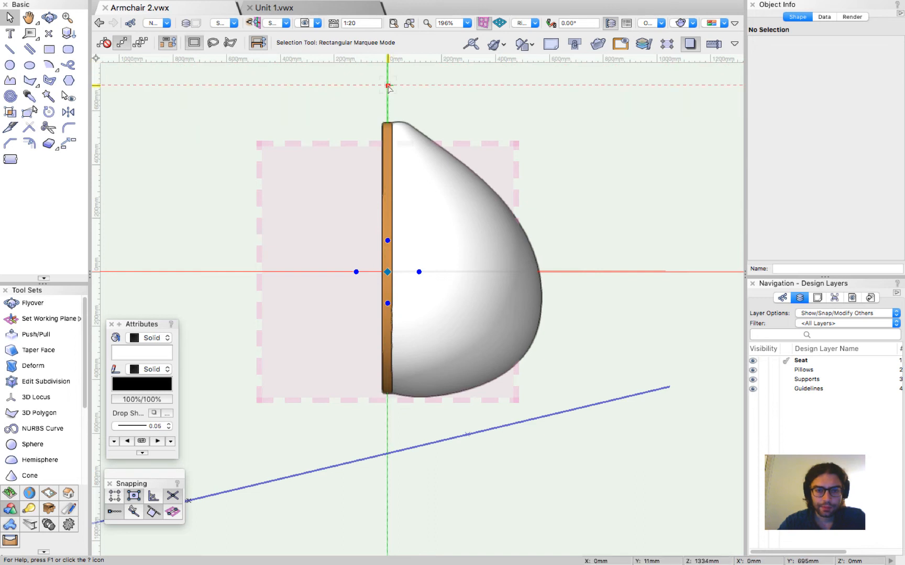
left_click(388, 271)
key("super+x")
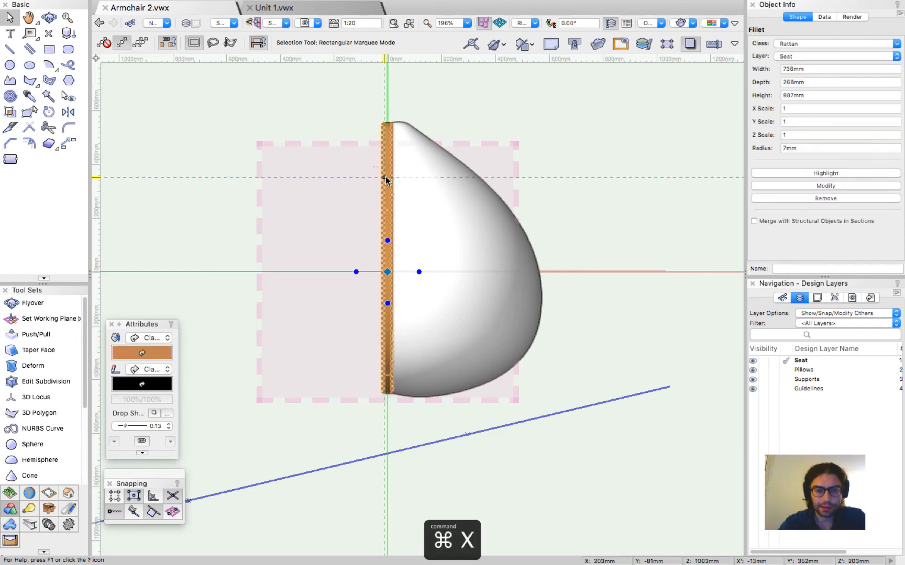
key("super+z")
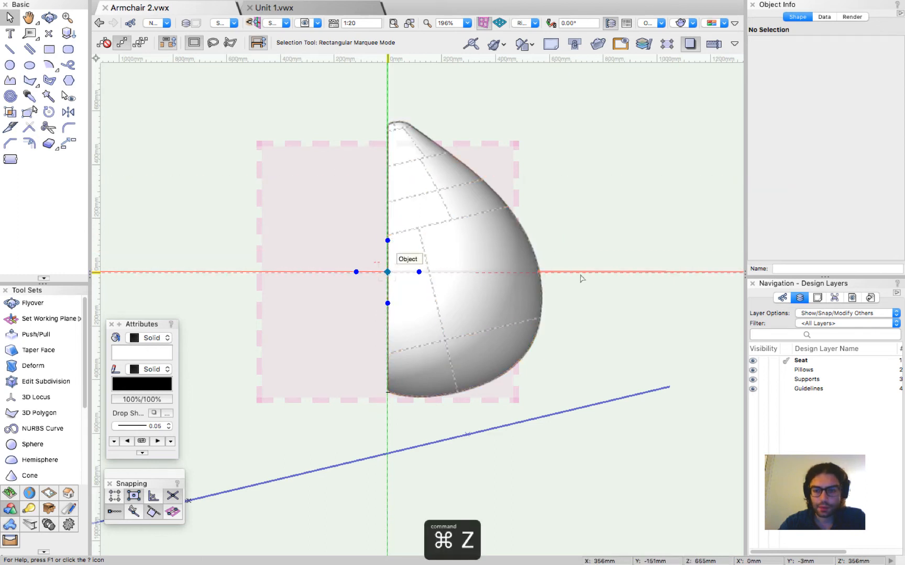
Step: Hide the Rattan class so that only the seat shell without its rim is displayed
left_click(782, 297)
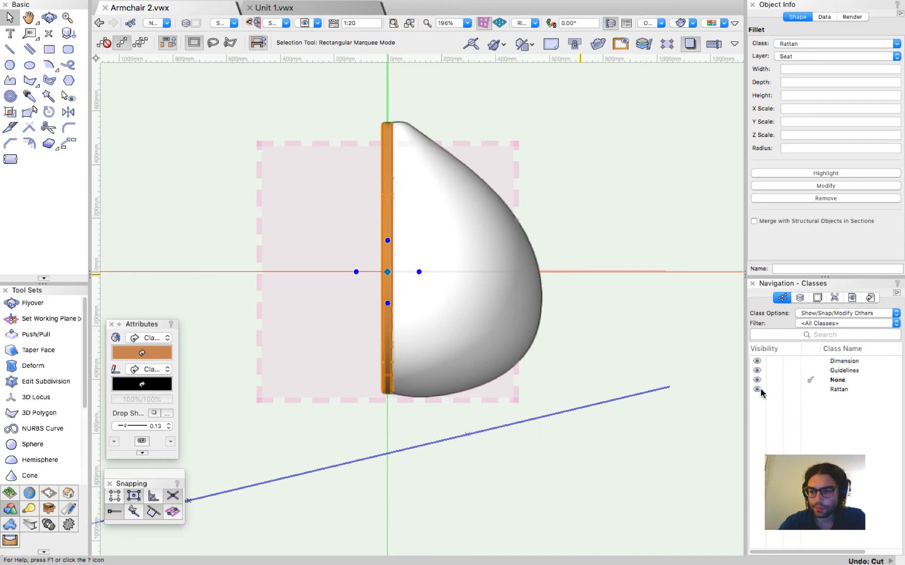
left_click(774, 389)
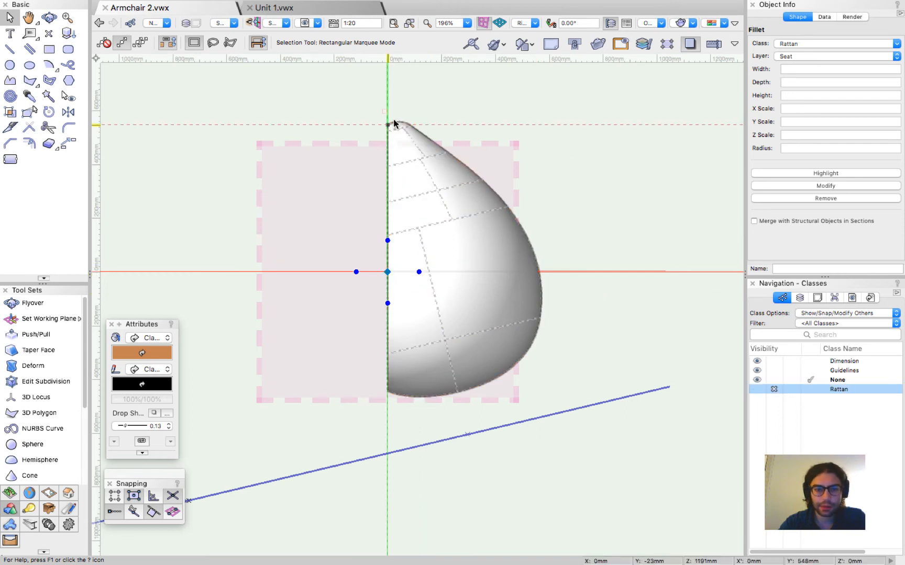
Step: Move the working plane's origin about 80 mm down along the seat's straight front edge
left_click(384, 95)
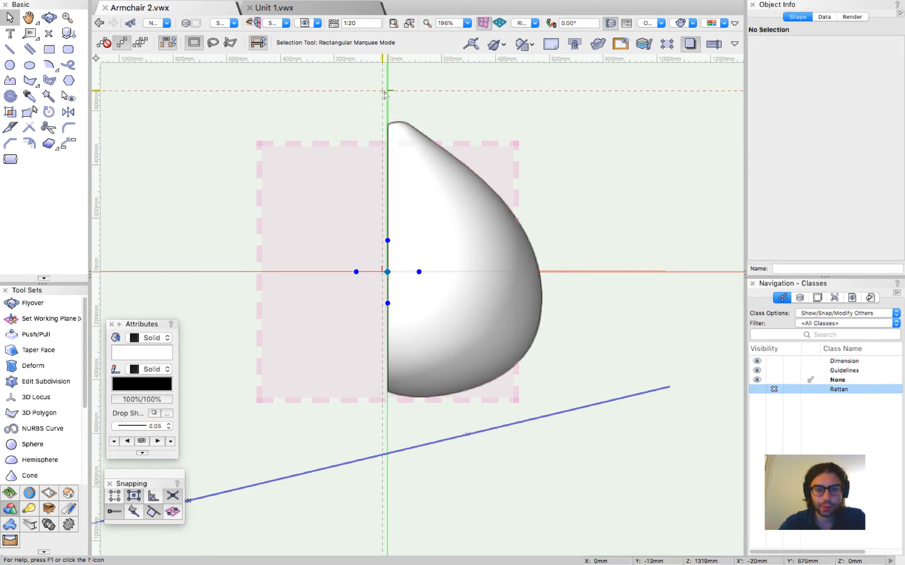
left_click(386, 272)
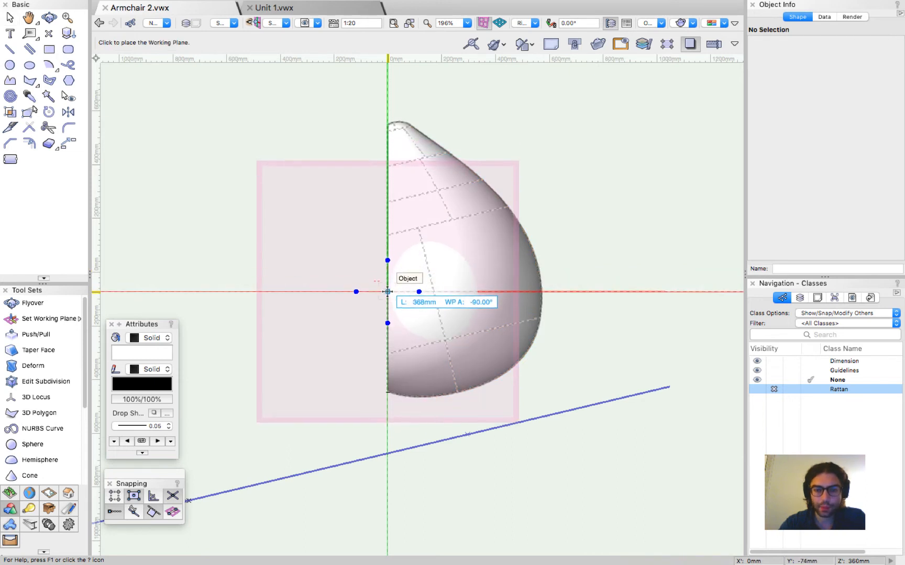
left_click(387, 293)
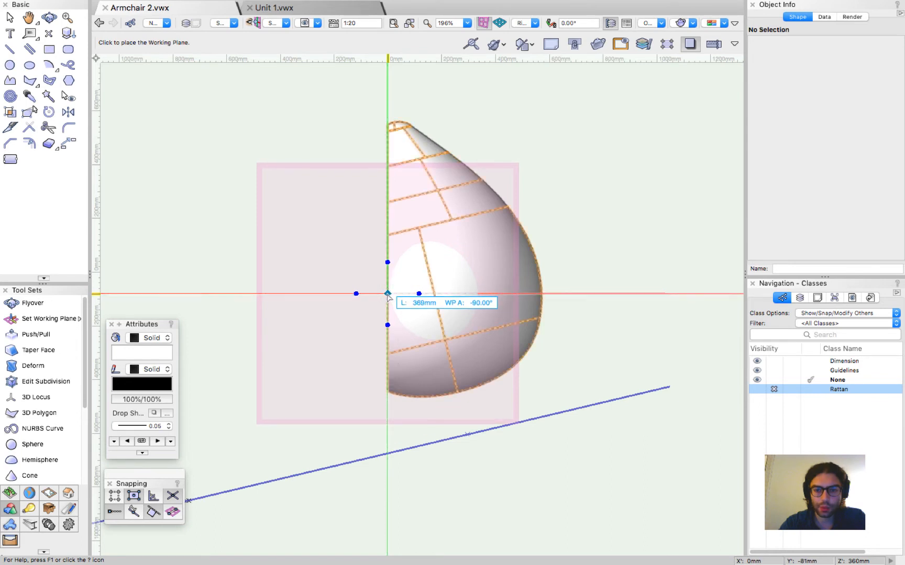
key("x")
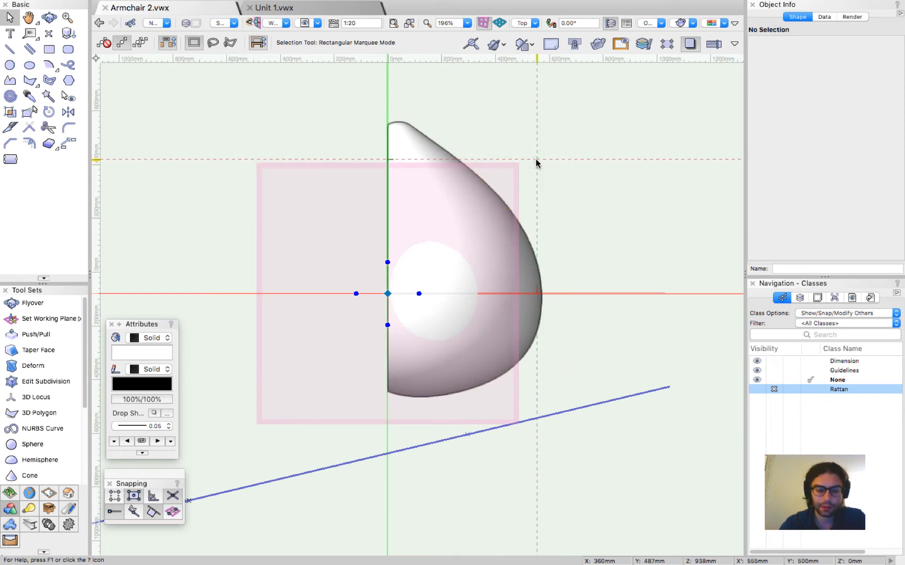
Step: Place a 2D locus on the working plane in empty space beside the seat shell
key("shift+c")
left_click_drag(492, 168, 386, 366)
scroll(576, 182, "down", 3)
key("0")
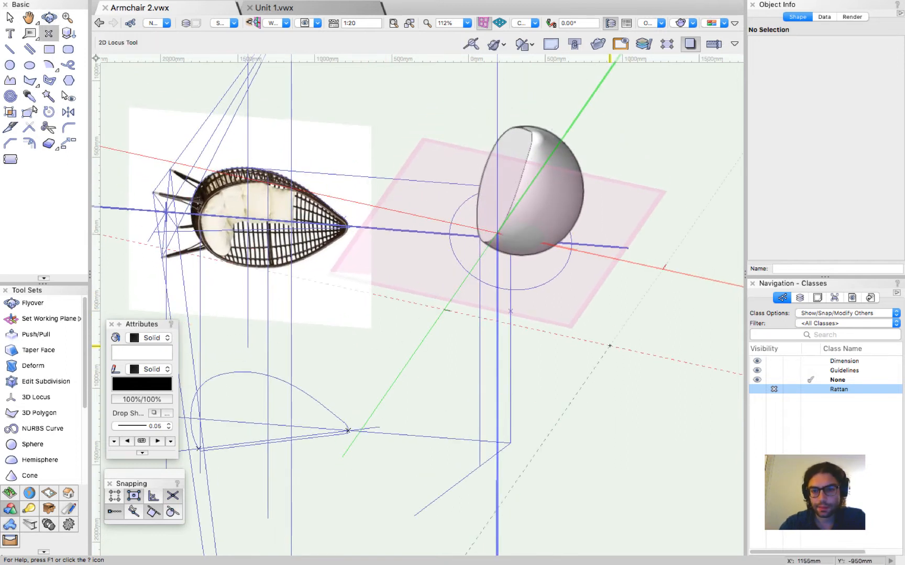
left_click(610, 345)
key("x")
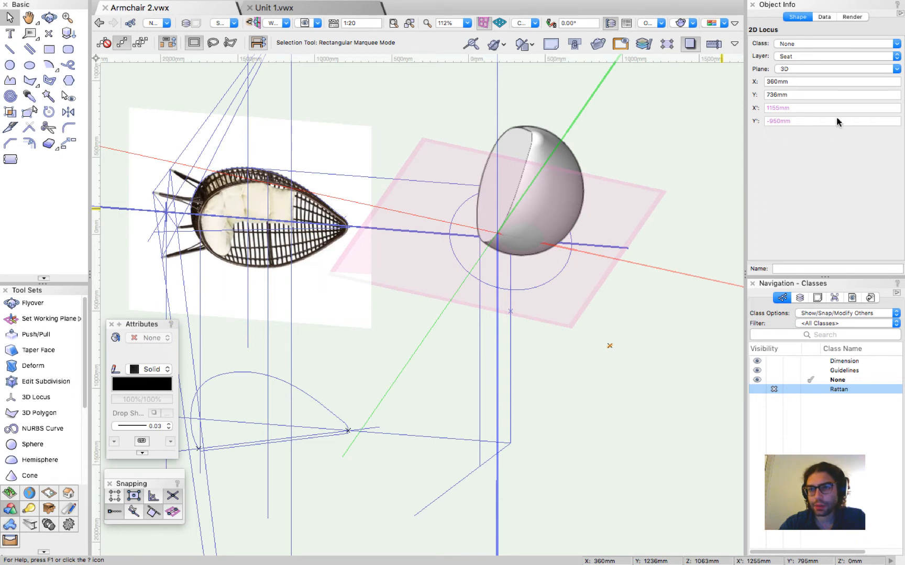
Step: Move the 2D locus to the working plane's origin by setting its X' and Y' coordinates to 0
left_click(797, 107)
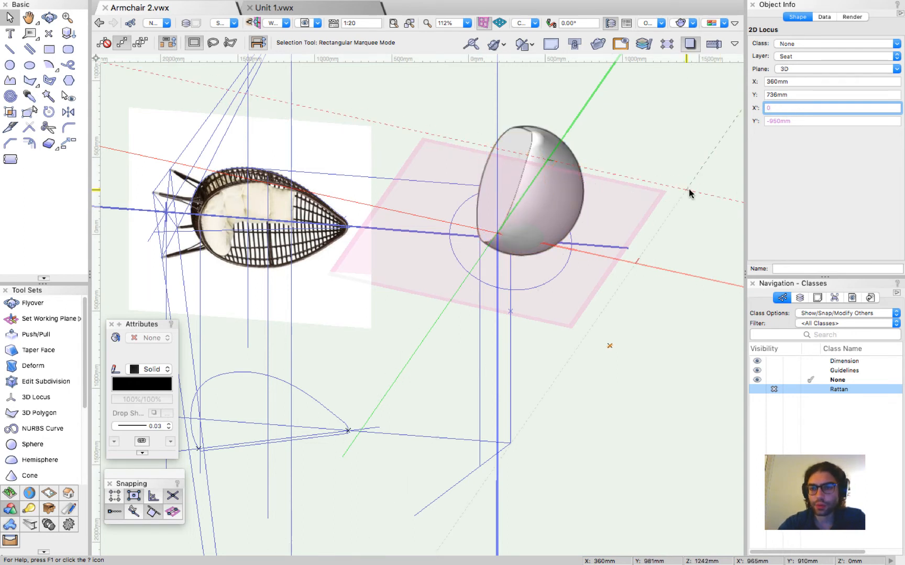
left_click(796, 121)
type("0")
key("Return")
scroll(497, 246, "up", 5)
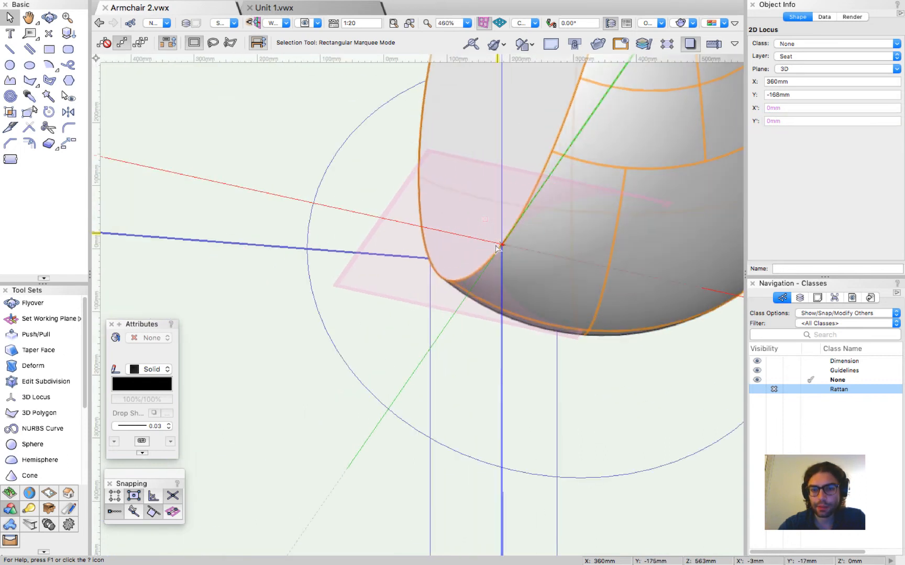
scroll(500, 252, "down", 5)
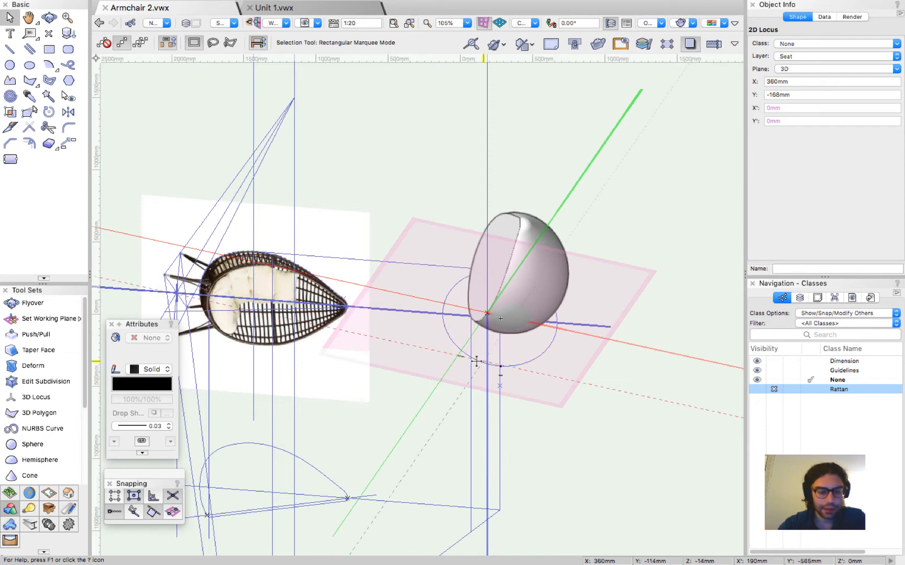
Step: Align the working plane with the seat's flat front face, placing its origin on the 2D locus
key("shift+1")
scroll(460, 315, "up", 4)
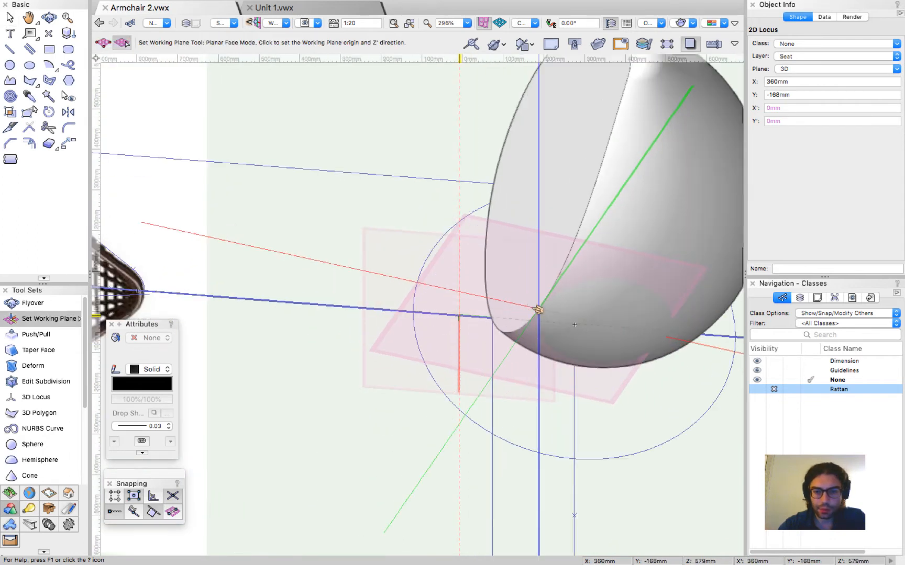
left_click(540, 309)
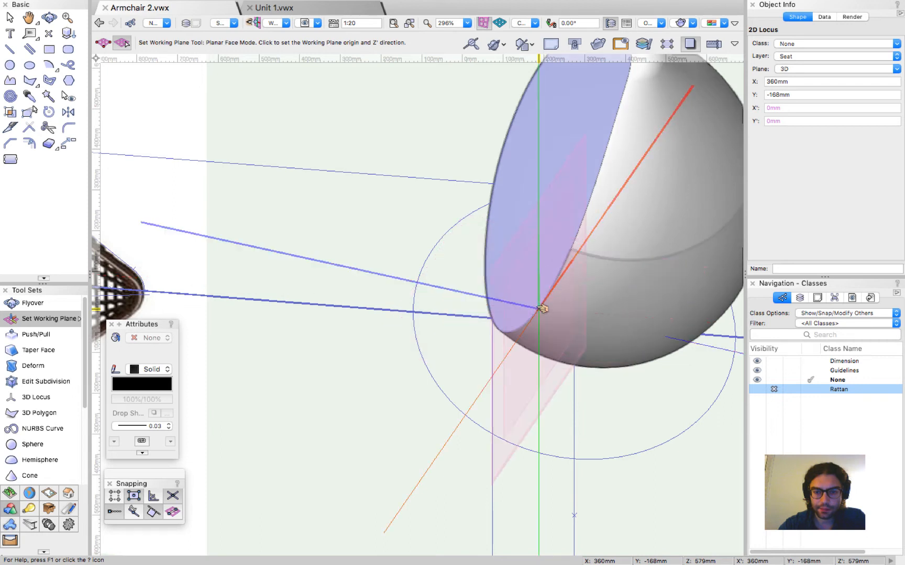
key("x")
scroll(466, 308, "down", 1)
Step: Rotate the working plane by -90° about its Z axis so its Y axis runs up the seat's front face
key("shift+c")
left_click_drag(448, 334, 707, 307)
key("x")
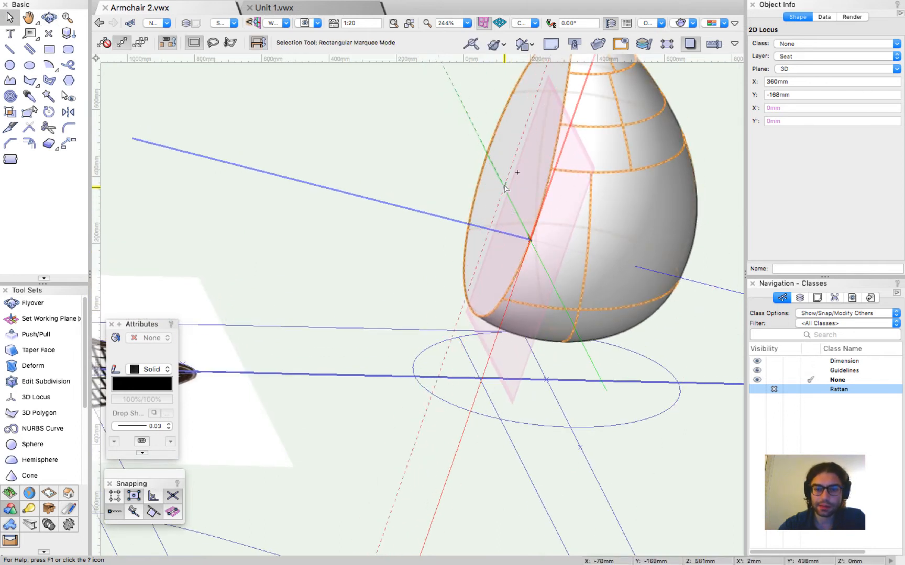
left_click(442, 218)
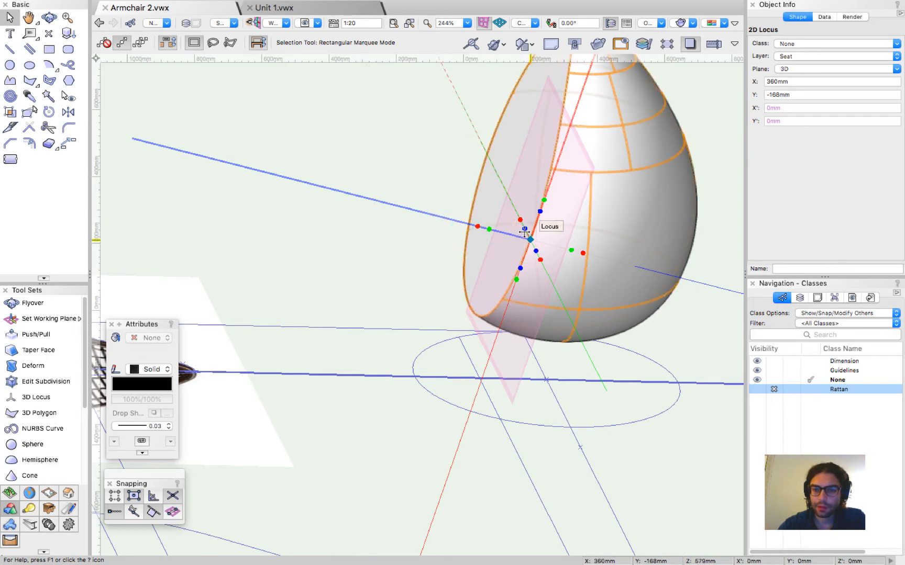
left_click(539, 211)
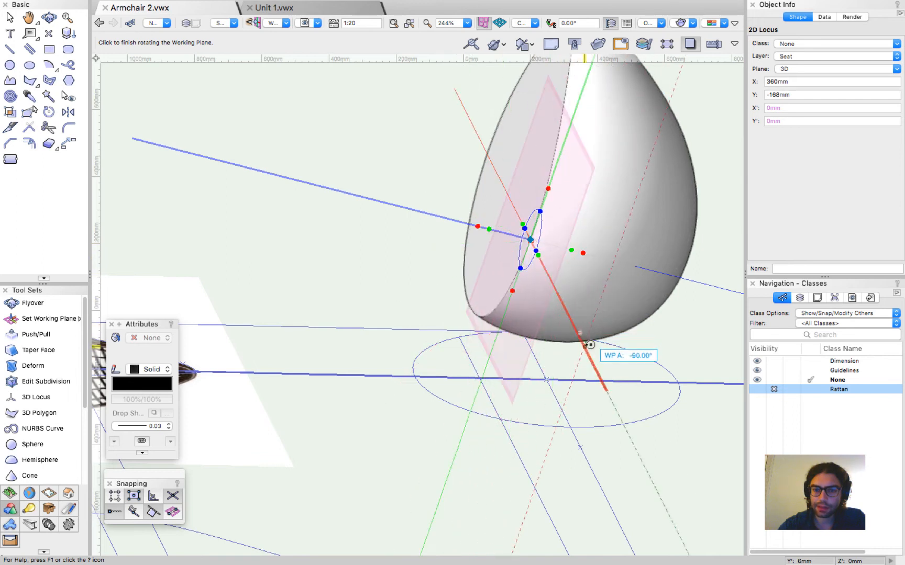
left_click(594, 361)
scroll(673, 280, "down", 2)
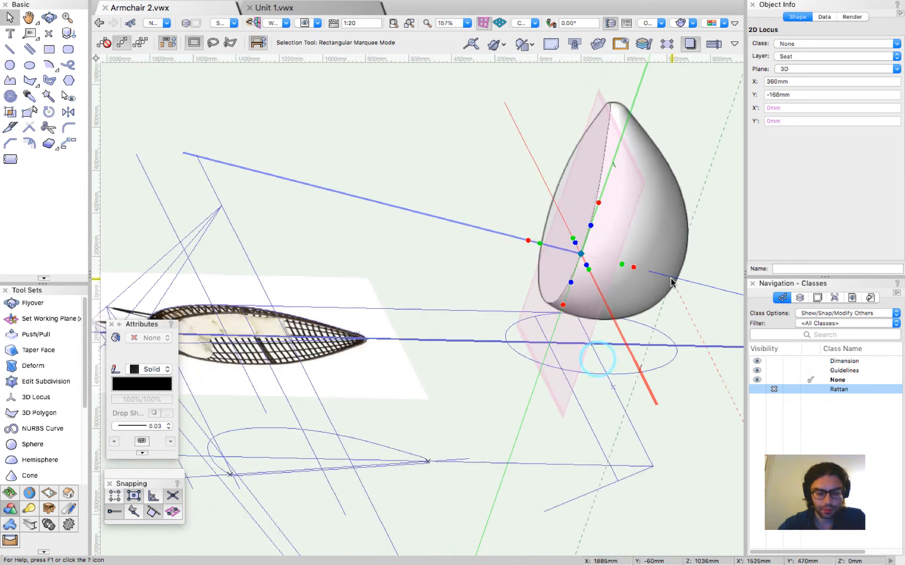
Step: Rotate the working plane by -90° about its X axis so it cuts perpendicularly across the seat's front face
key("shift+c")
left_click_drag(596, 315, 699, 394)
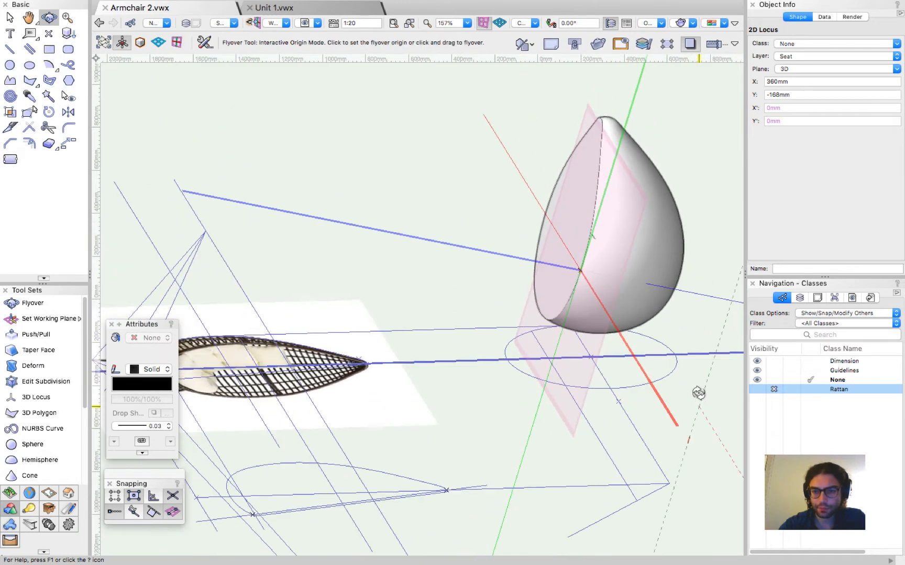
key("x")
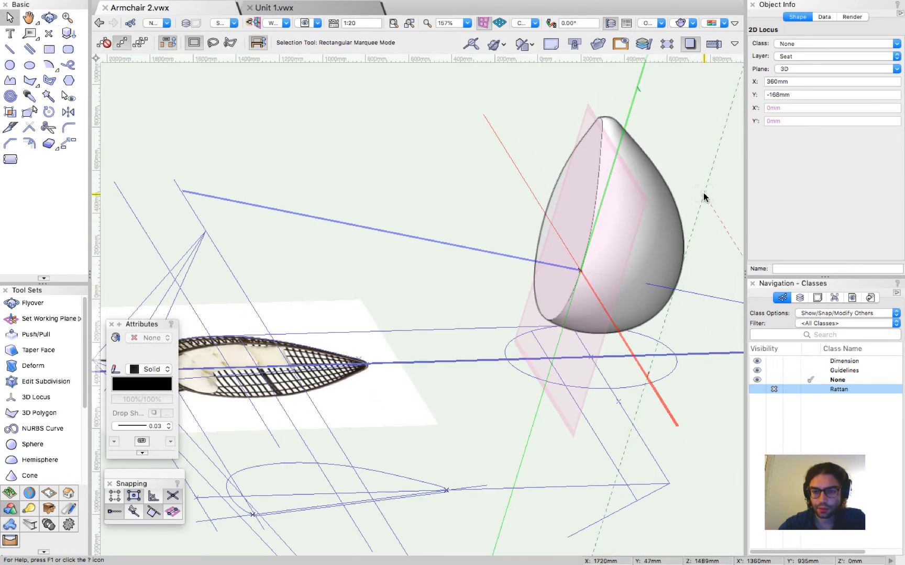
left_click(631, 113)
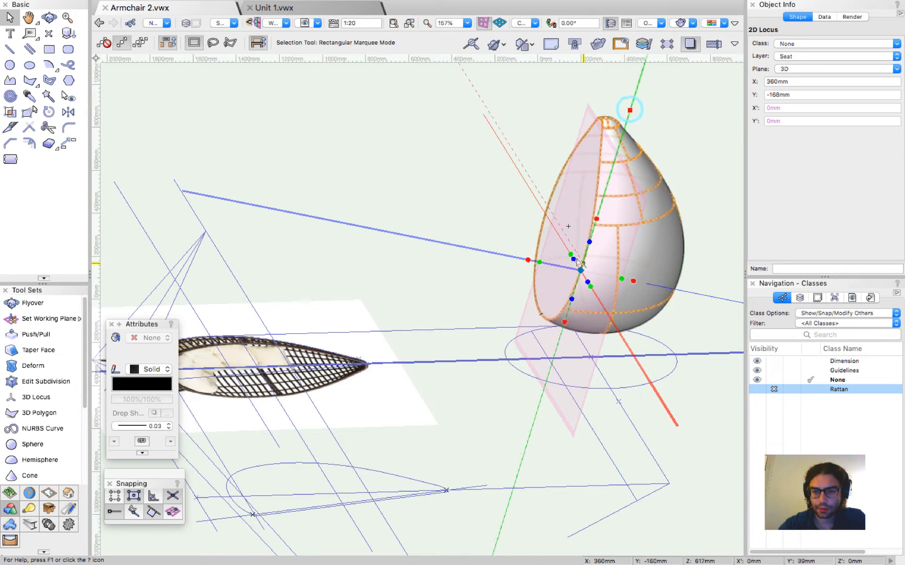
left_click(595, 219)
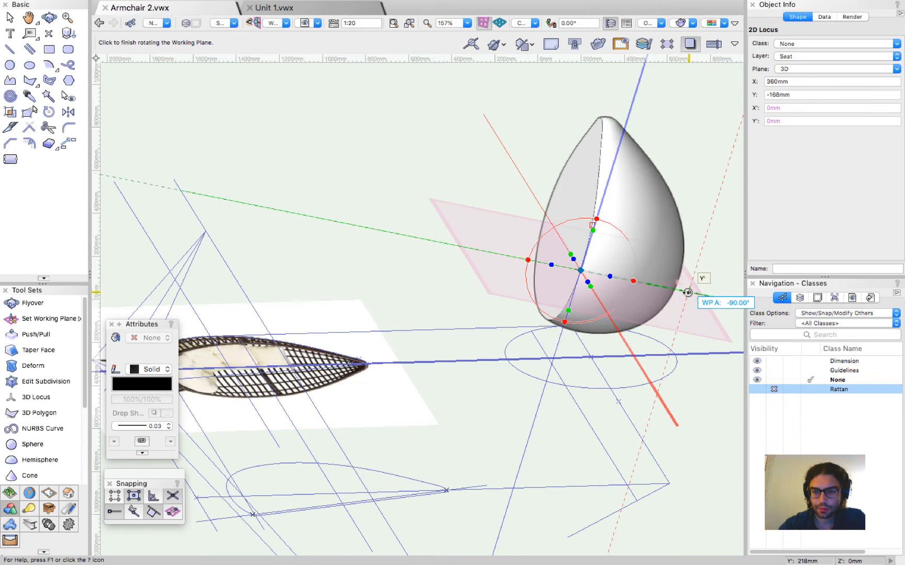
left_click(687, 292)
scroll(410, 287, "down", 3)
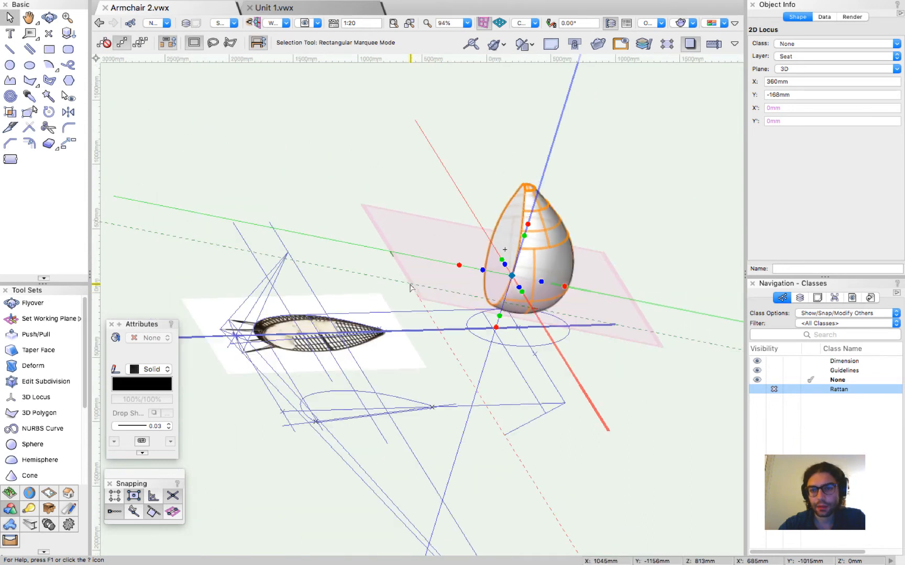
Step: Draw a rectangle about 2550 by 755 mm on the working plane, cutting through the whole seat shell
scroll(548, 252, "up", 2)
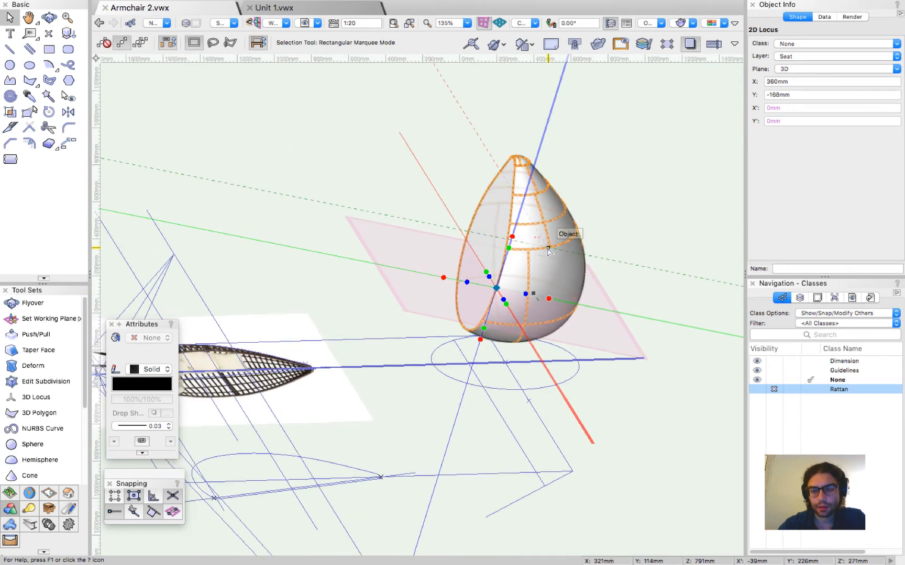
scroll(548, 252, "up", 3)
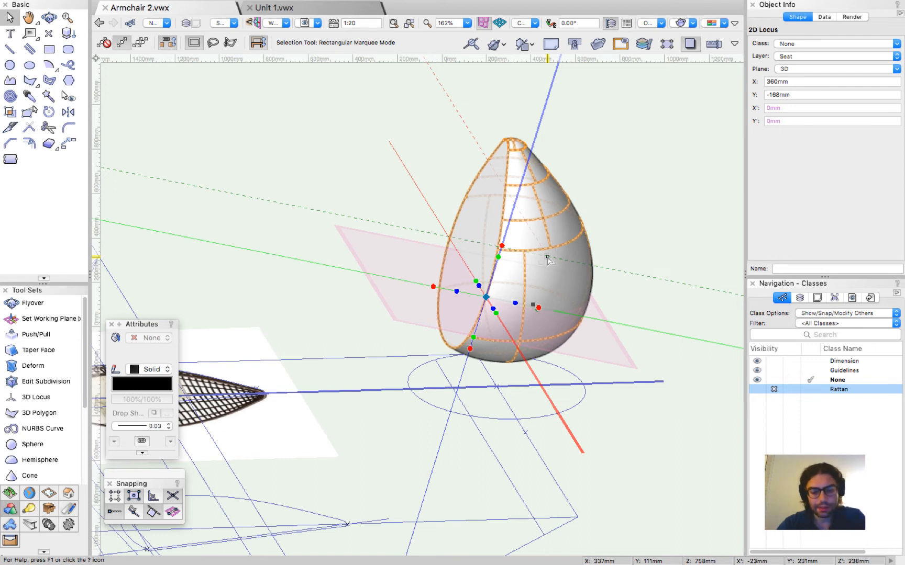
key("4")
left_click(395, 186)
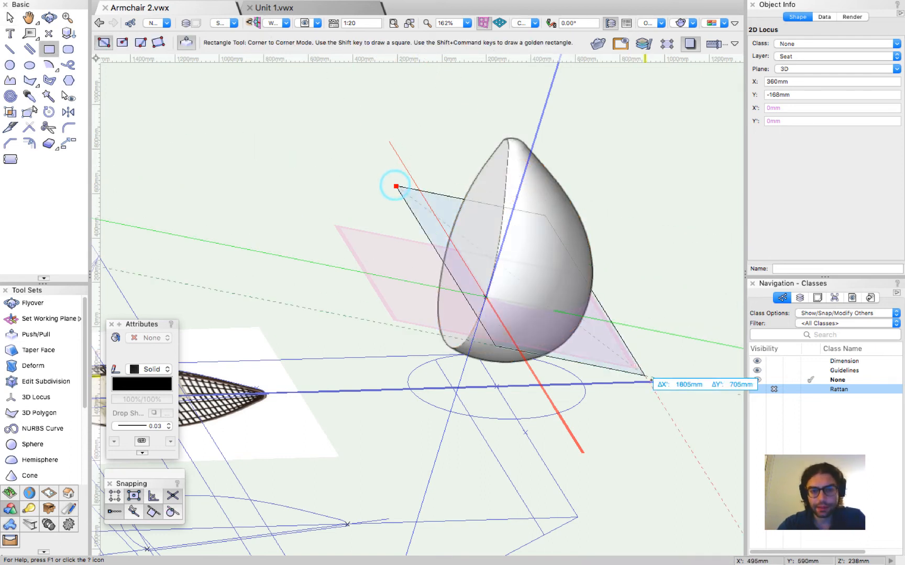
left_click(681, 424)
key("x")
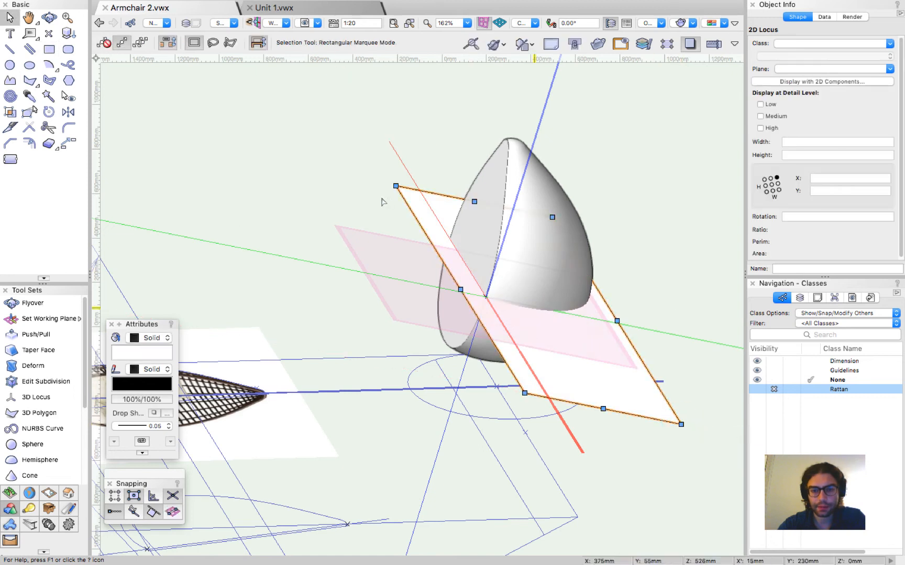
left_click(533, 329)
key("x")
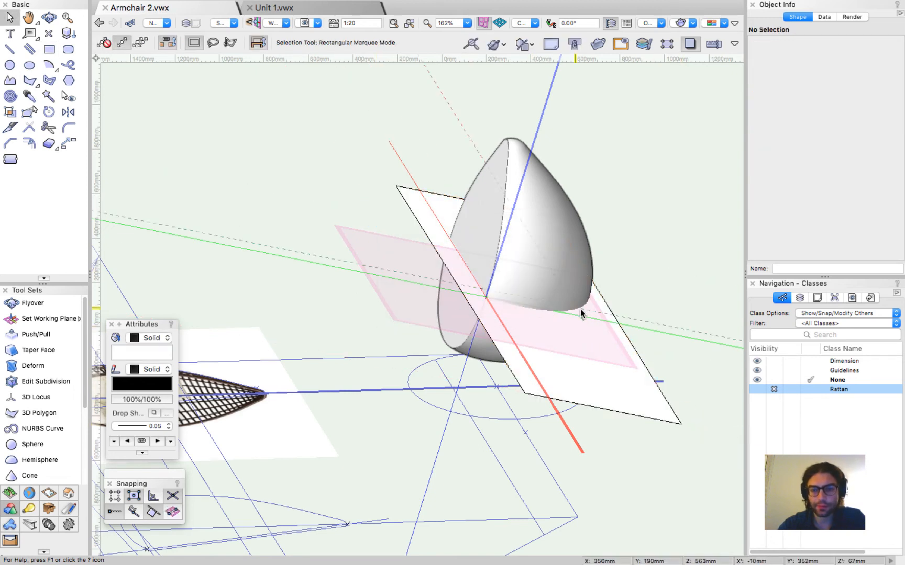
Step: Shorten the cutting rectangle to a width of 1500 mm
left_click(591, 315)
middle_click_drag(618, 310, 363, 262, "ctrl")
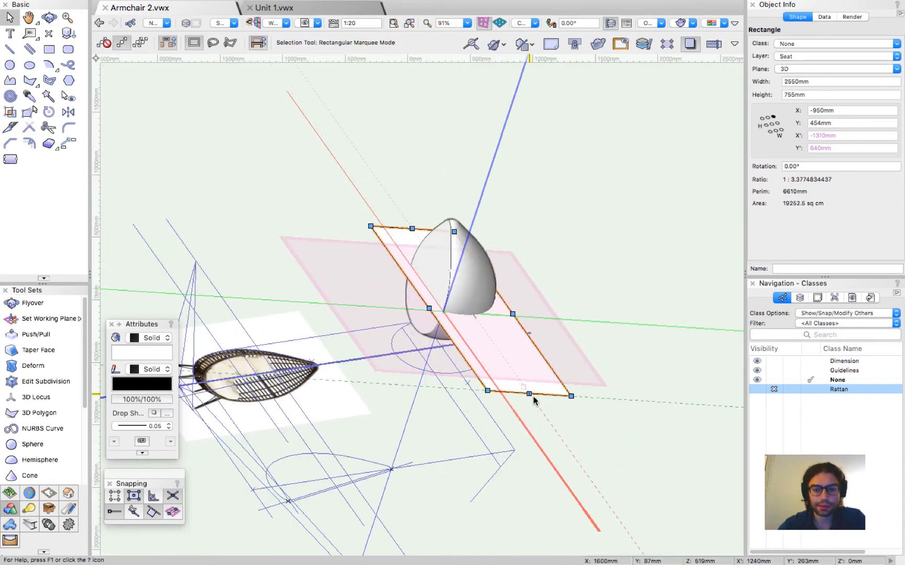
left_click_drag(530, 393, 570, 332)
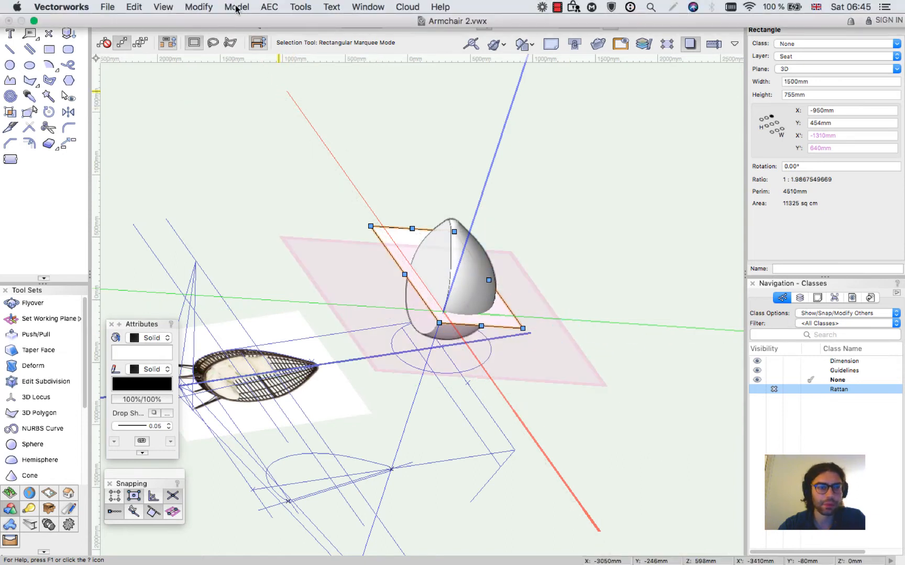
Step: Convert the rectangle into a NURBS surface with Create Surface from Curves, then deselect it
left_click(237, 8)
mouse_move(282, 180)
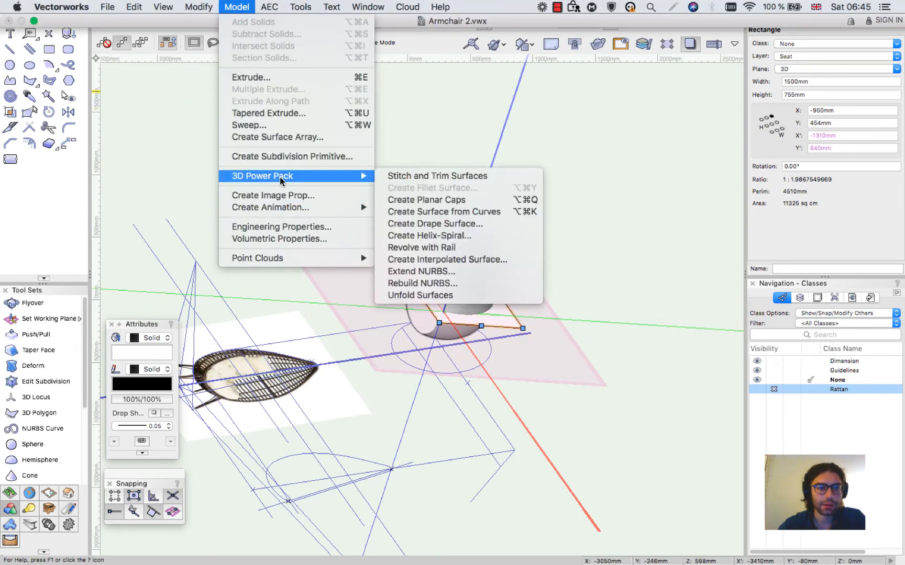
left_click(414, 213)
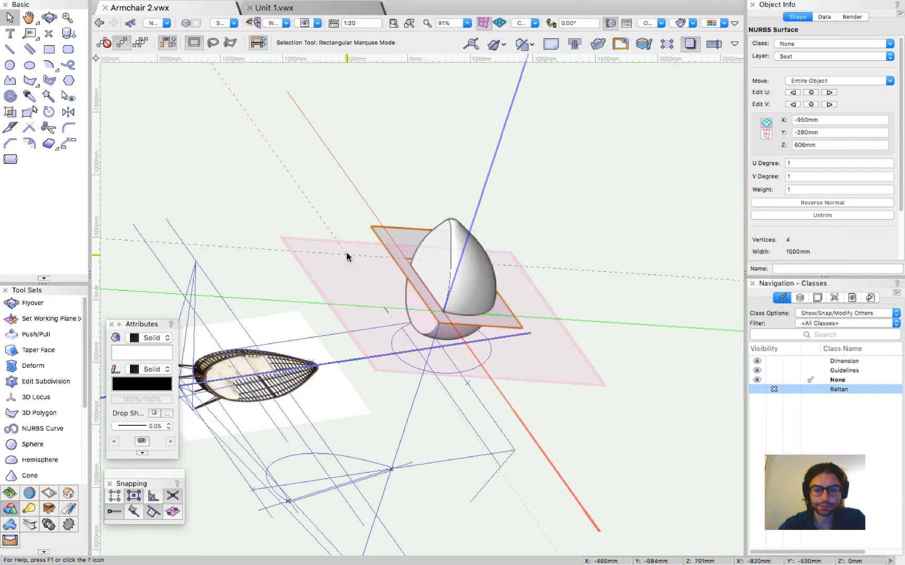
left_click(389, 199)
Step: Intersect the NURBS surface with the seat shell using Intersect Solids to obtain the seat's cross-section
scroll(391, 288, "up", 4)
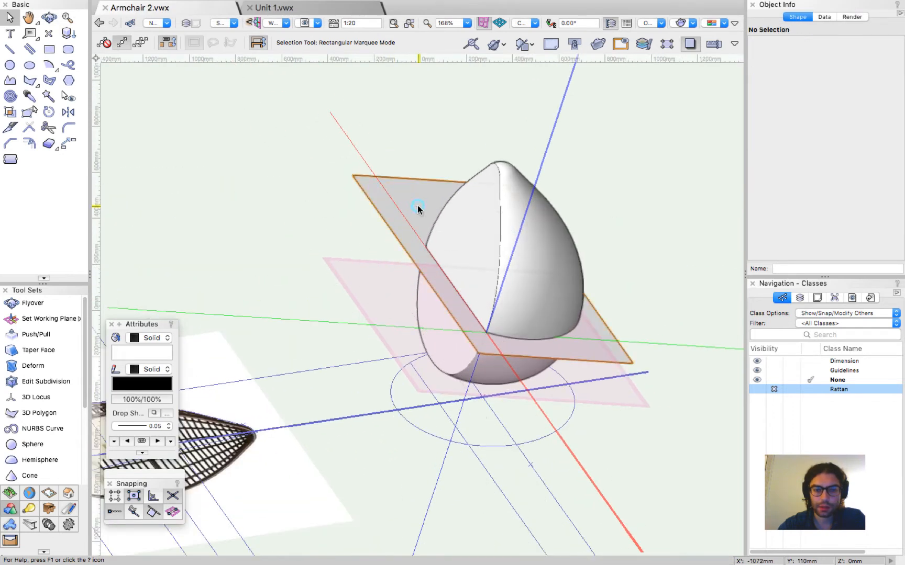
left_click(418, 206)
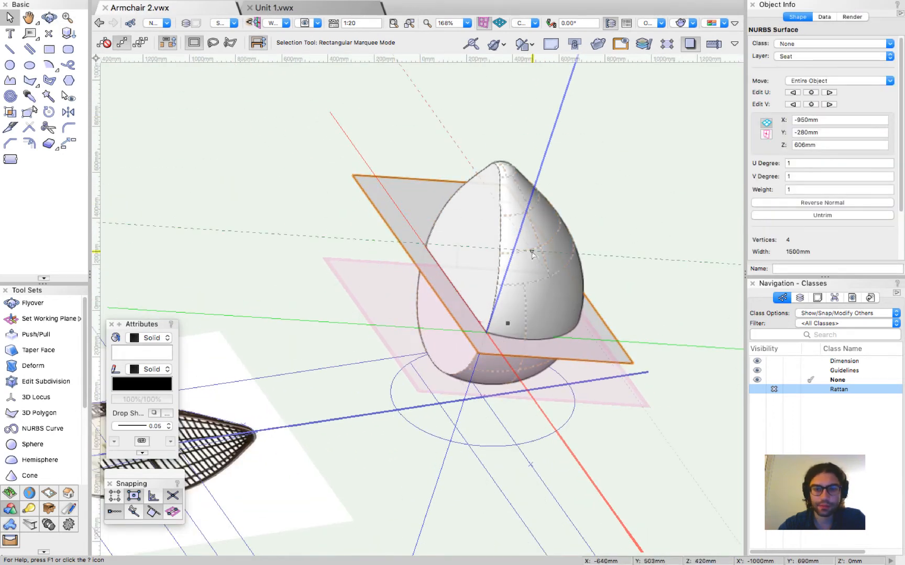
left_click(529, 296, "shift")
right_click(531, 302)
mouse_move(592, 555)
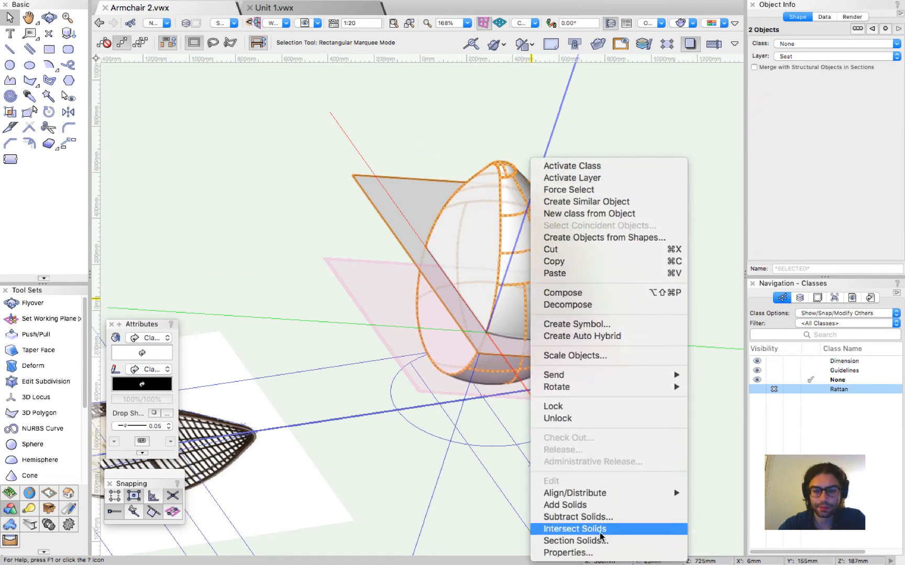
left_click(601, 530)
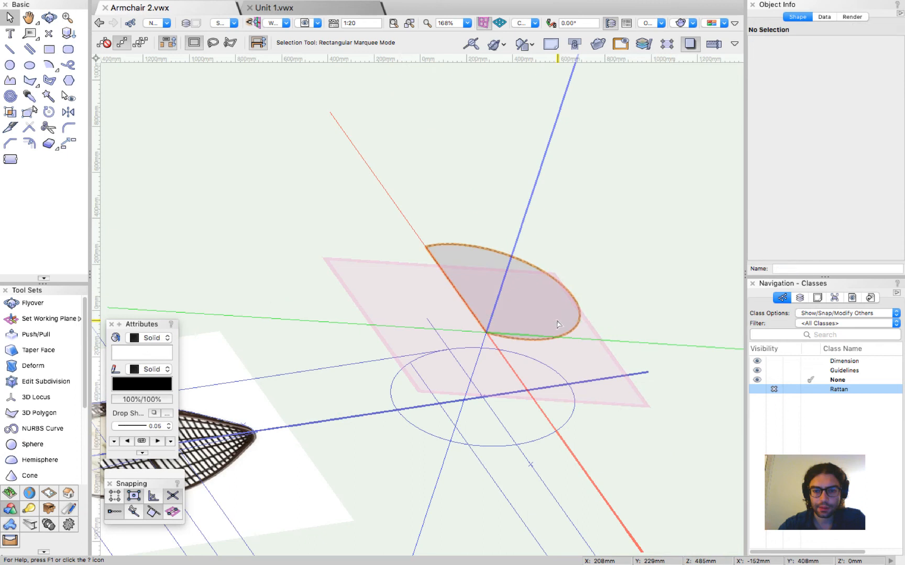
Step: Enter the solid intersection, copy the original seat shell inside it, and exit back to the model
double_click(558, 324)
left_click(643, 243)
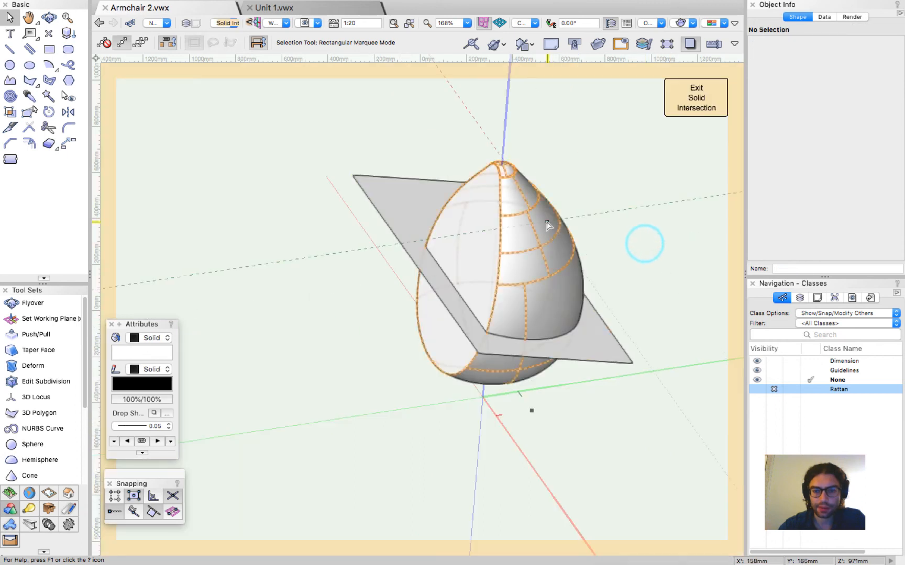
left_click(548, 226)
key("super+c")
left_click(696, 98)
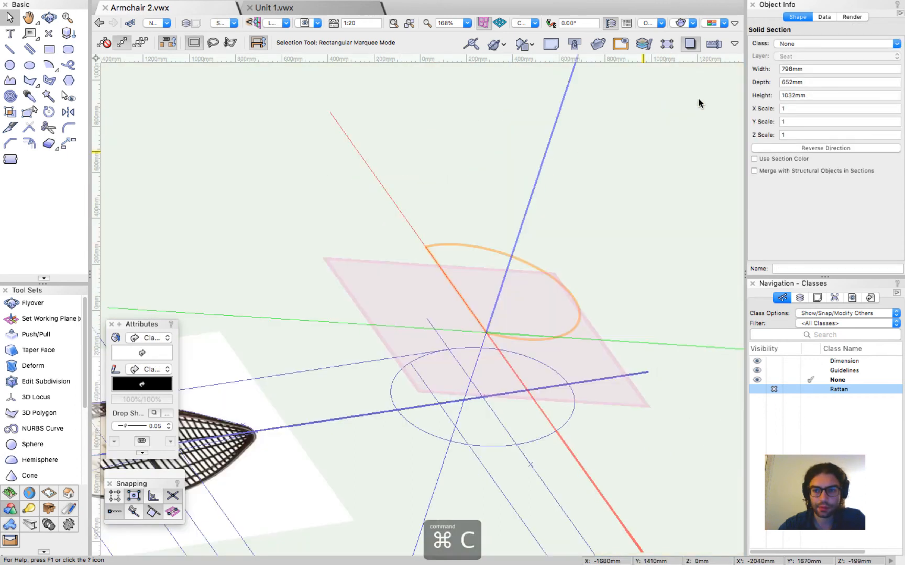
Step: Paste the copied seat shell in place over the cross-section and select the cross-section within it
left_click(653, 215)
key("alt+super+v")
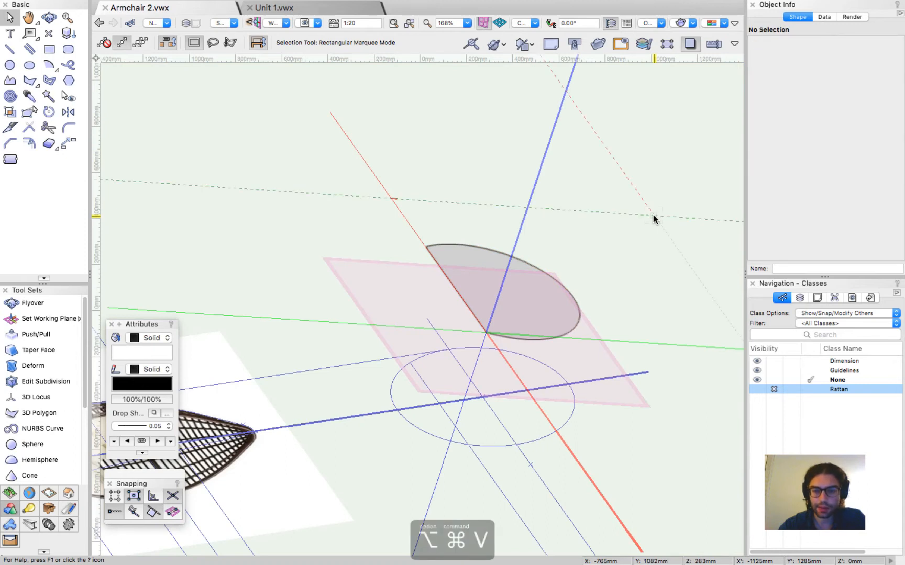
left_click(648, 254)
left_click(555, 237)
left_click_drag(334, 183, 621, 358)
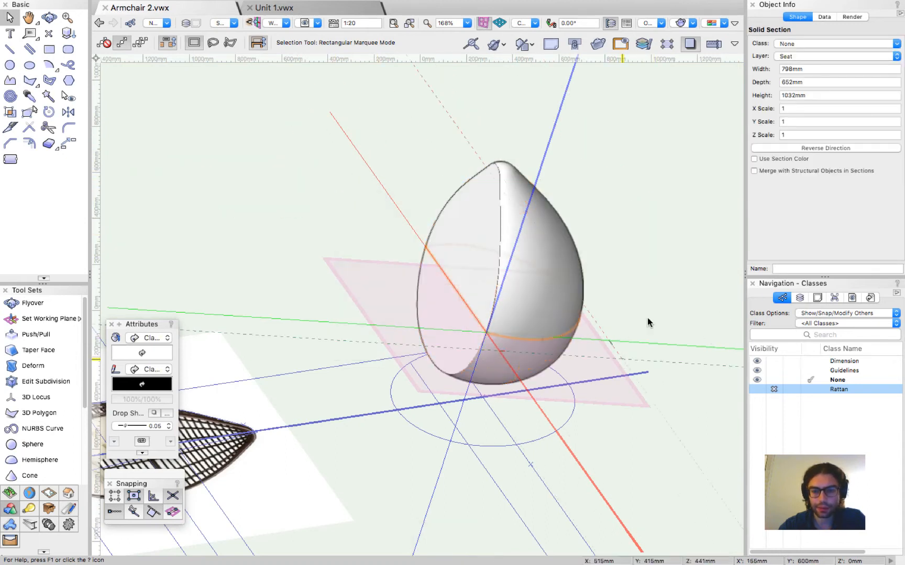
Step: Cut the pasted seat shell out of the model, keeping the flat cross-section
left_click(682, 269)
left_click(516, 253)
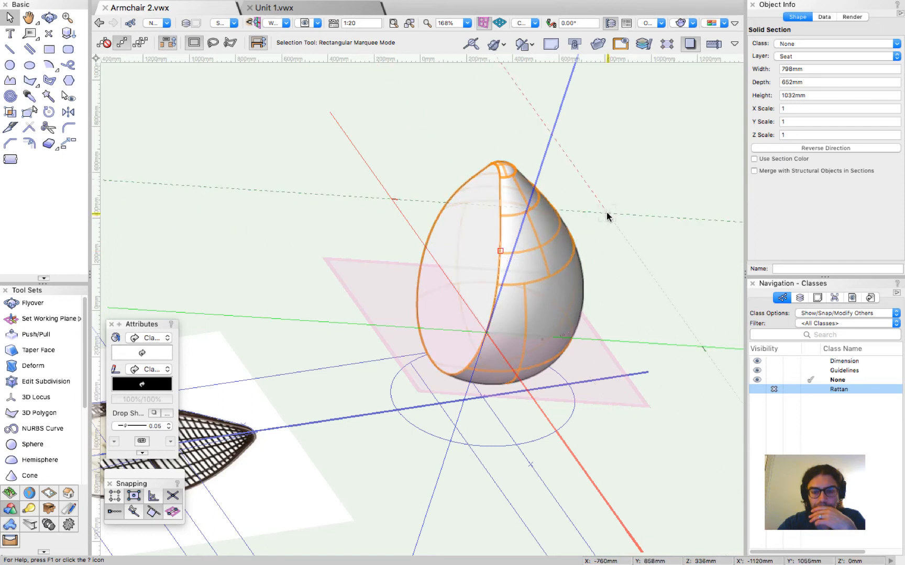
left_click_drag(335, 199, 647, 352)
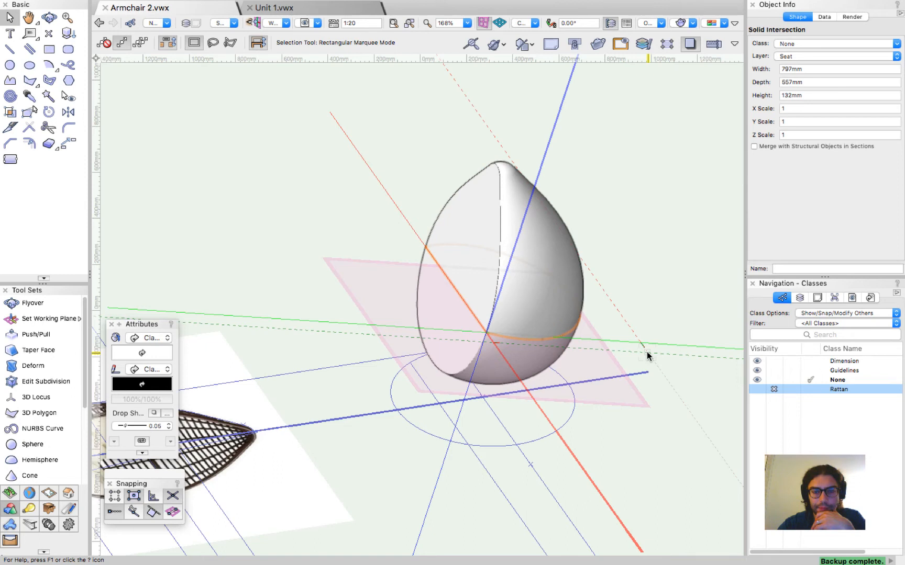
left_click(673, 325)
left_click(537, 271)
key("super+x")
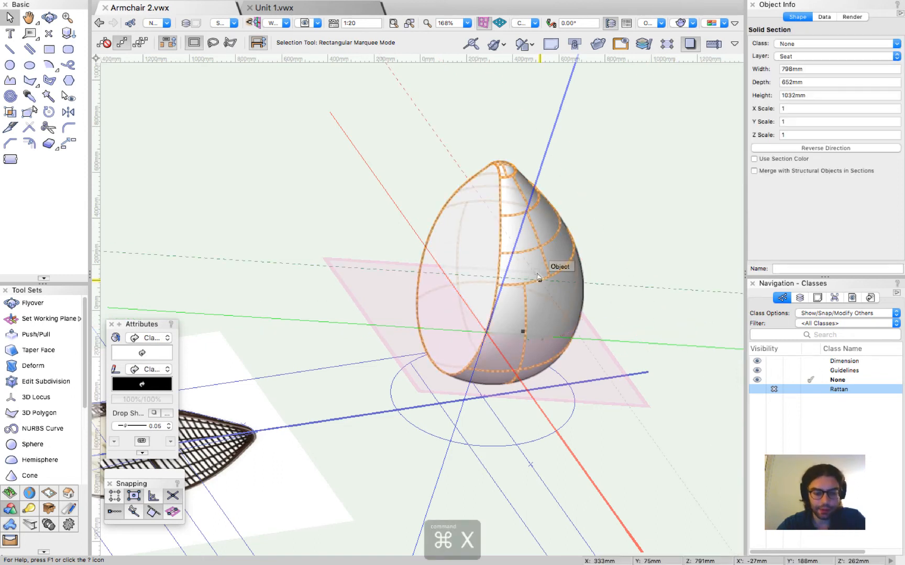
Step: In top view, try to trim the solid cross-section along the central axis with the Split tool's Line Trim mode
middle_click_drag(556, 318, 606, 404)
key("super+5")
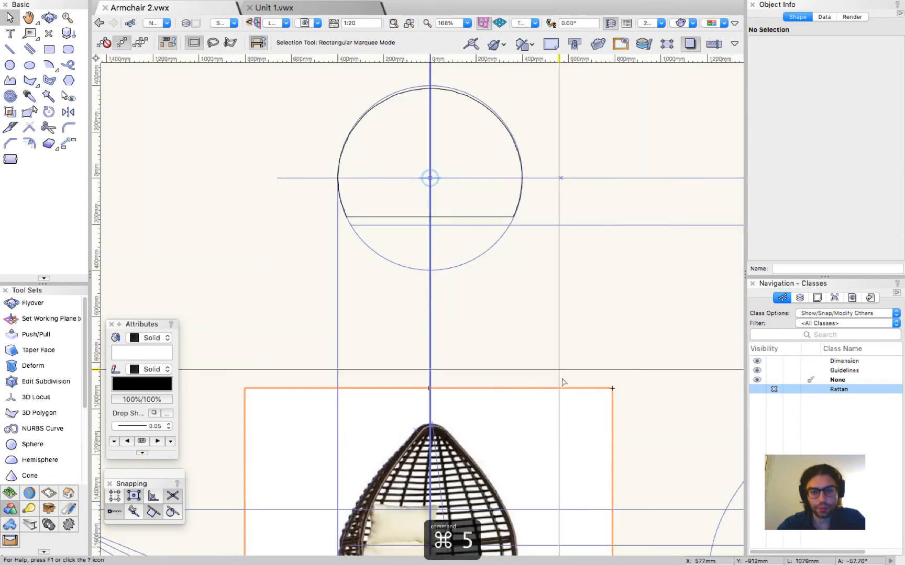
left_click(453, 218)
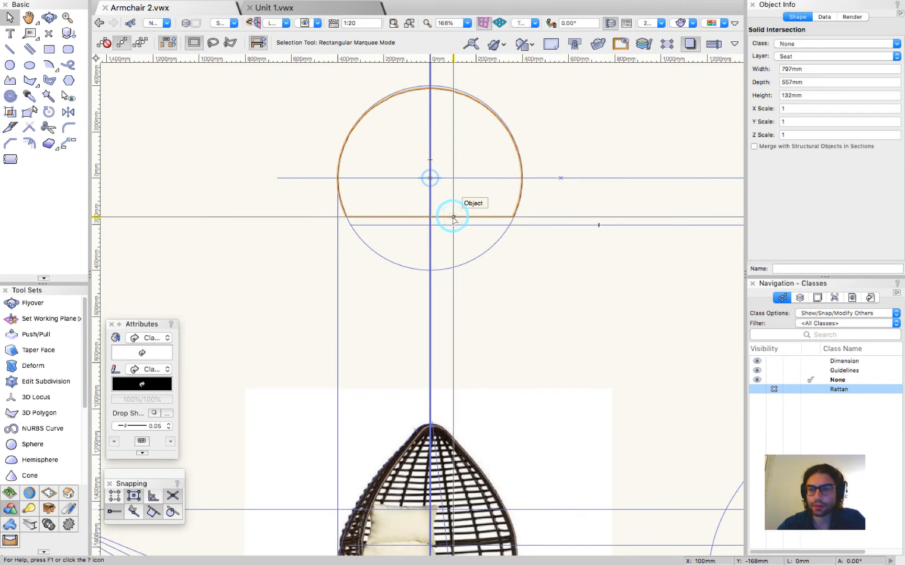
key("l")
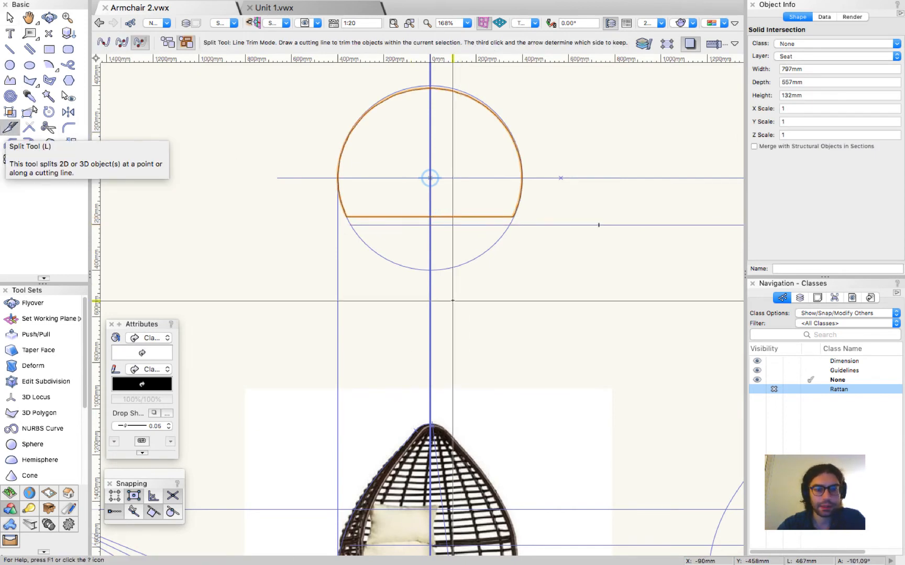
left_click(431, 327)
scroll(381, 396, "down", 2)
left_click(413, 141)
left_click(300, 156)
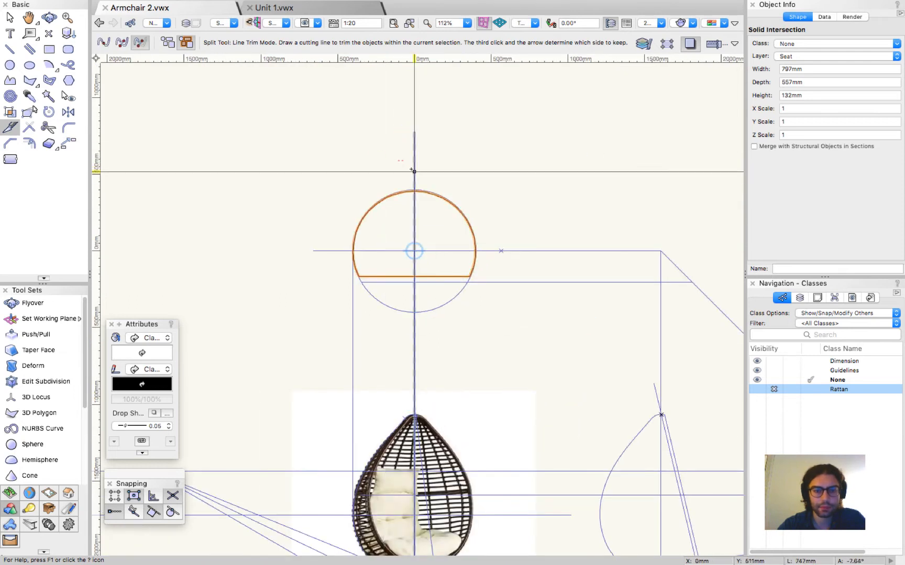
left_click(406, 344)
key("Escape")
Step: Try to divide the solid cross-section along the central axis with the Split tool's Line Split mode
left_click(122, 43)
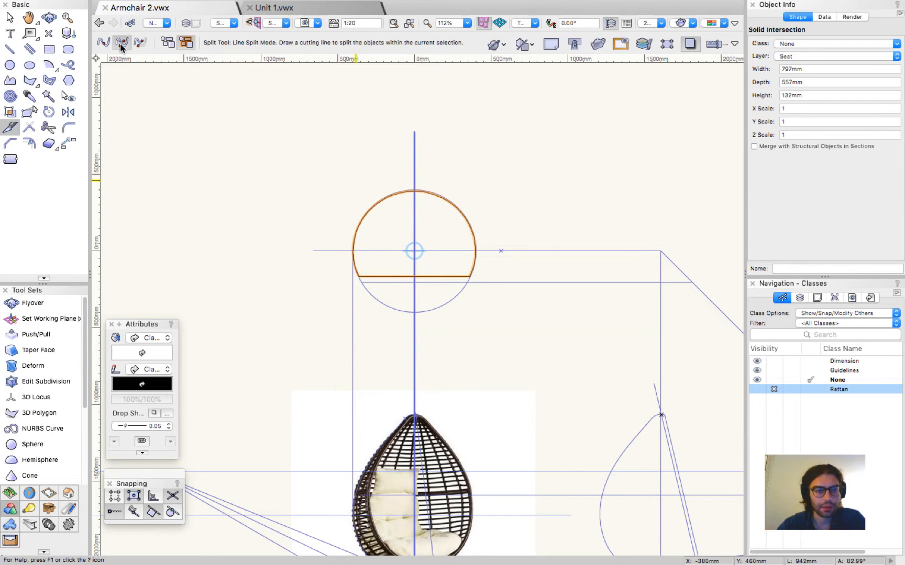
left_click(414, 160)
key("Escape")
key("Escape")
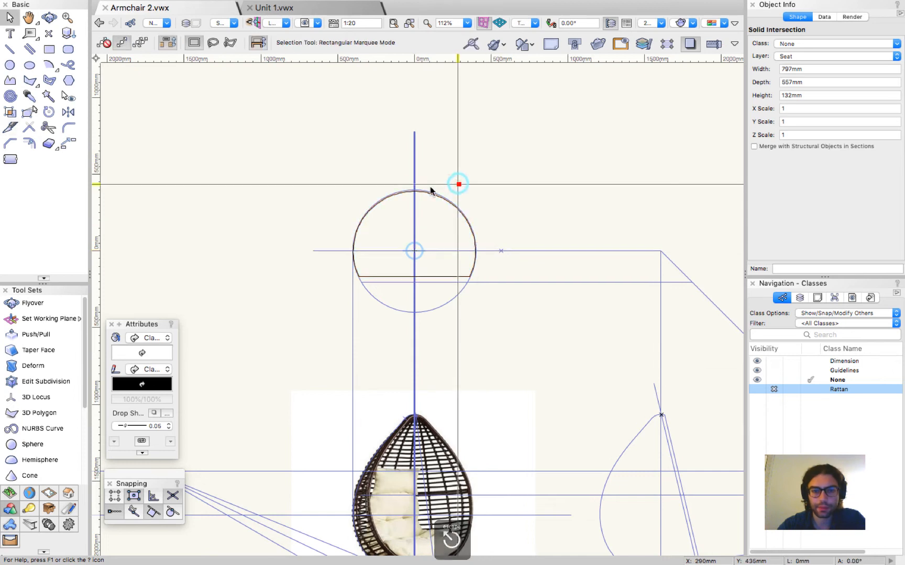
Step: Set up the Extract tool for curves on the cross-section and turn off Select Faces in its preferences
scroll(460, 188, "up", 3)
mouse_move(486, 215)
middle_mouse_down("shift")
mouse_move(485, 275)
mouse_move(364, 194)
mouse_move(230, 134)
mouse_move(182, 77)
middle_mouse_up("shift")
scroll(300, 135, "up", 4)
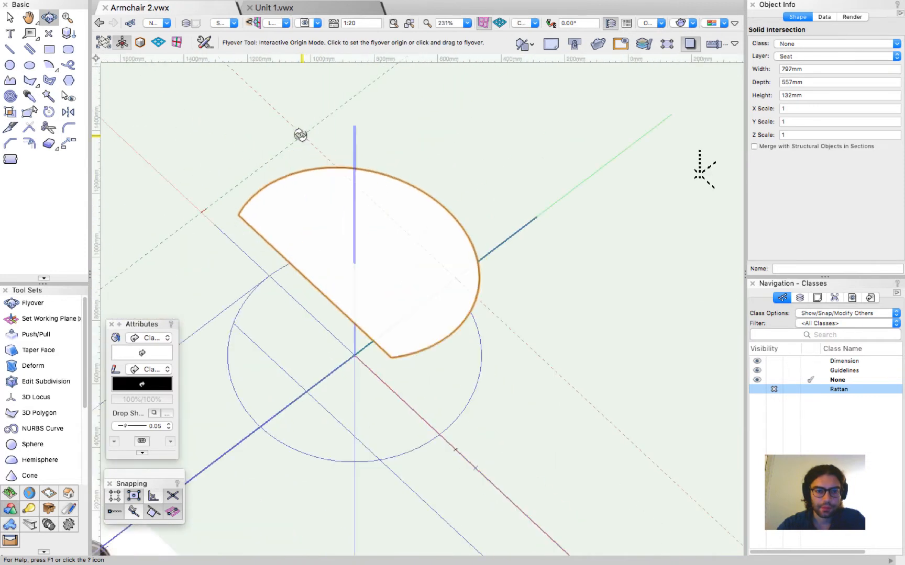
key("x")
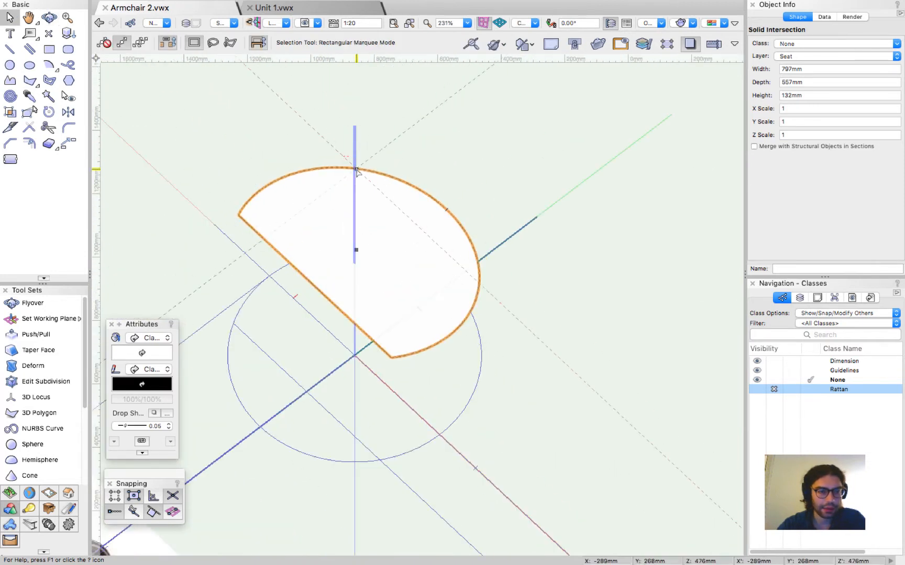
scroll(32, 424, "down", 5)
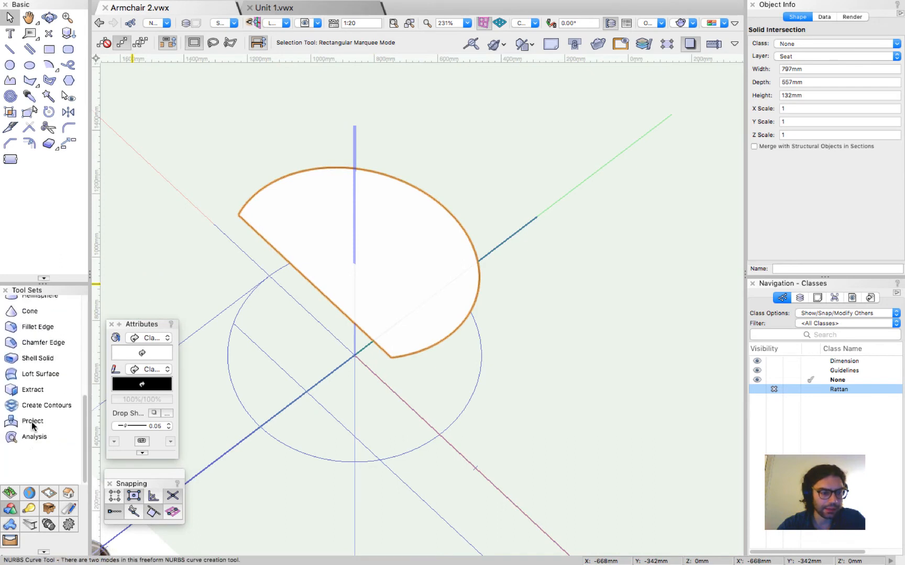
left_click(32, 428)
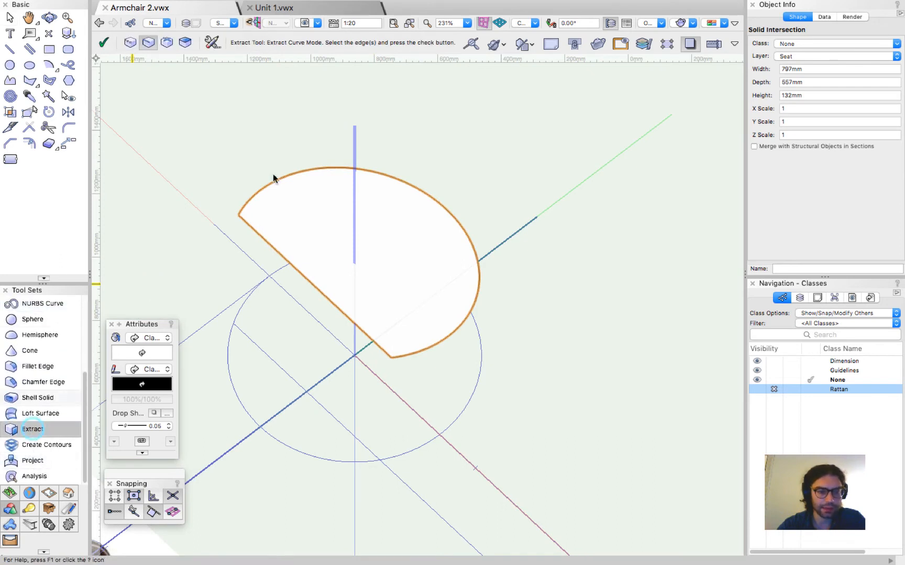
left_click(246, 205)
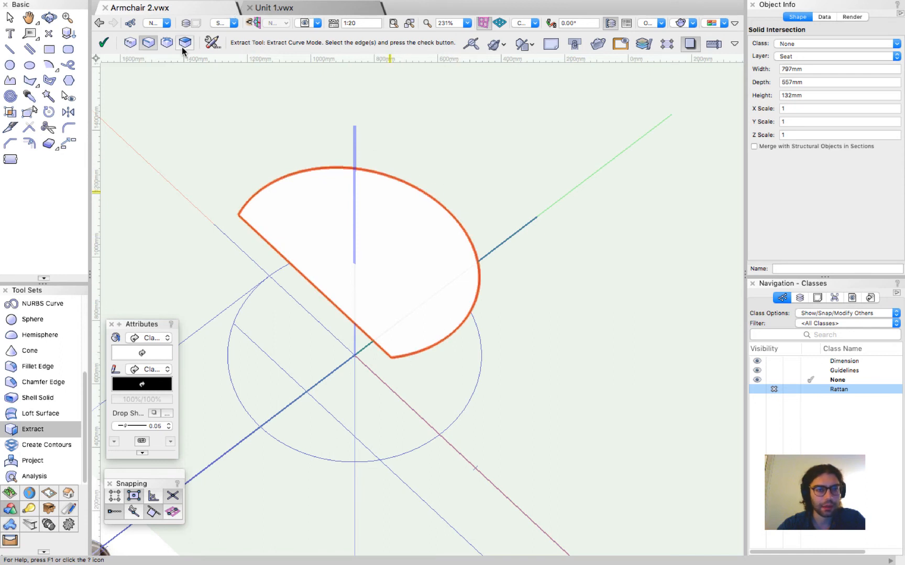
left_click(211, 42)
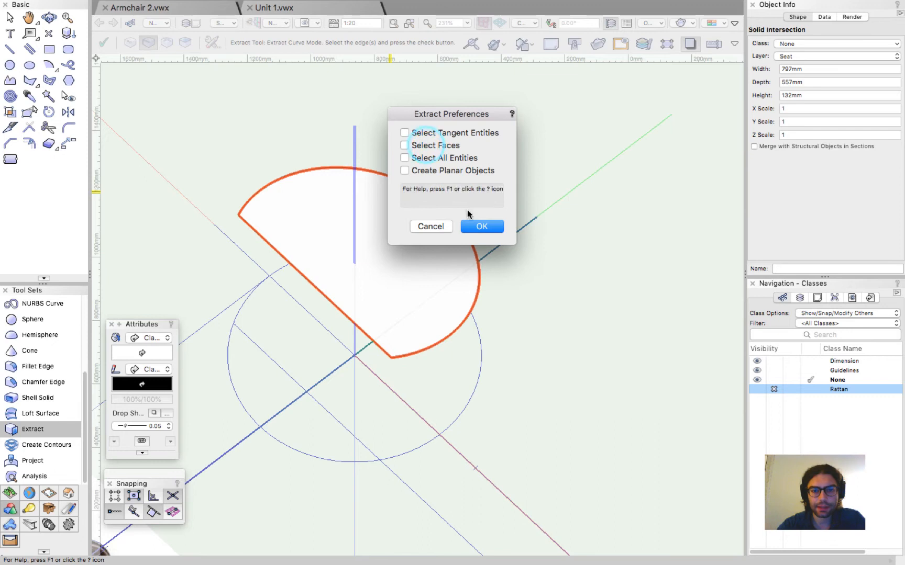
left_click(468, 227)
Step: Extract the curved outer edge of the cross-section as a NURBS curve
left_click(303, 172)
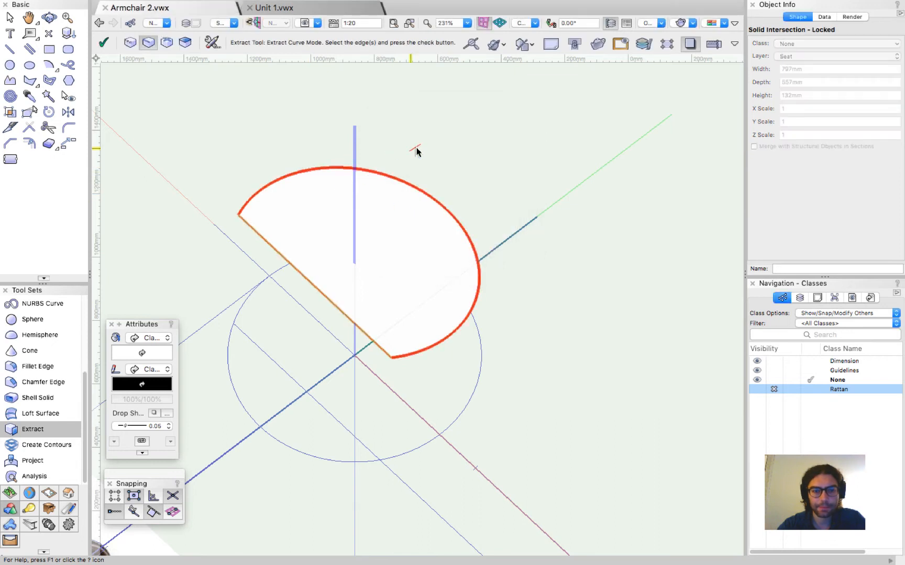
key("Return")
key("x")
Step: Assign the solid cross-section to the Guidelines layer and hide that layer
left_click(412, 249)
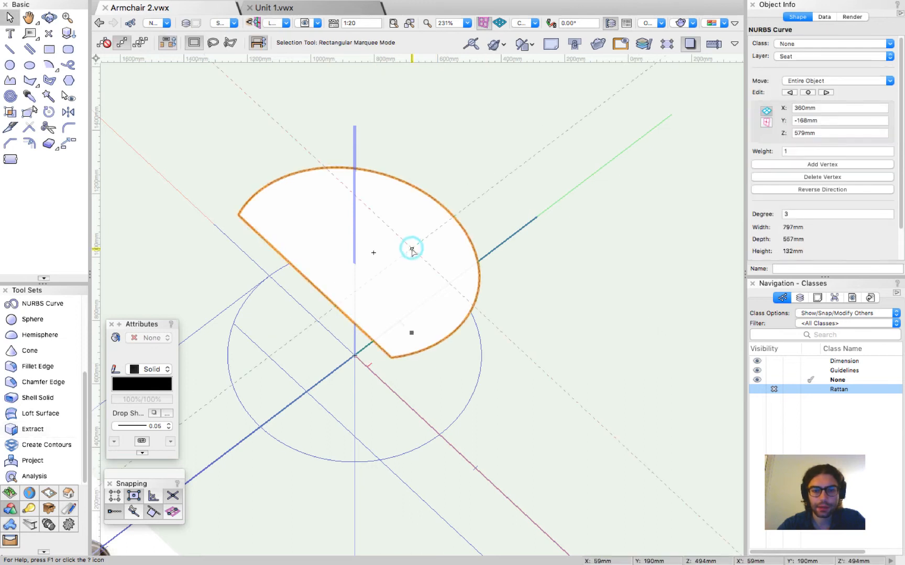
left_click(800, 299)
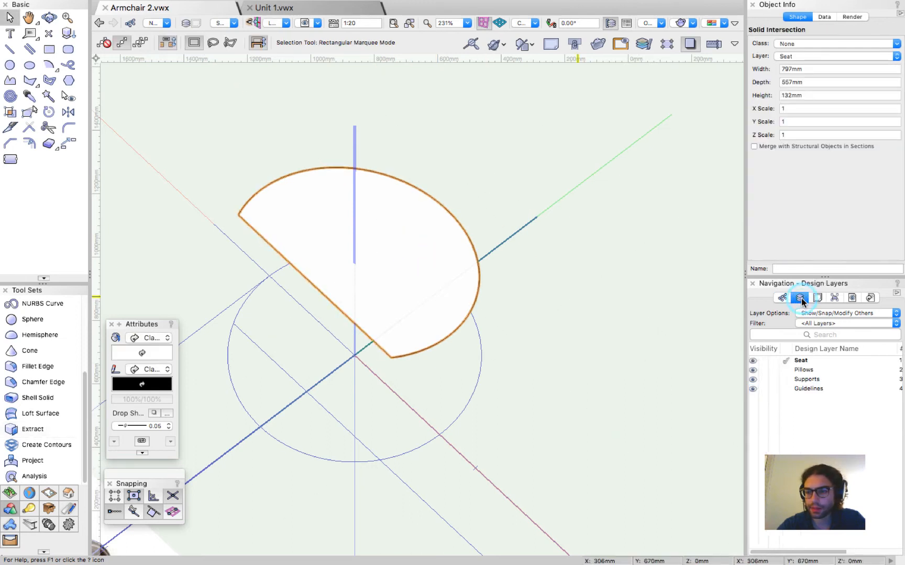
right_click(810, 388)
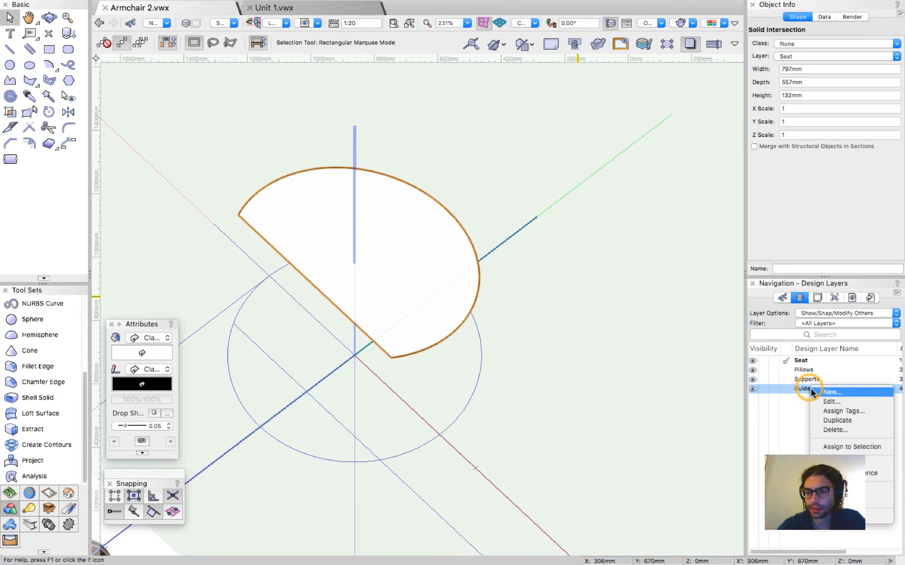
left_click(827, 447)
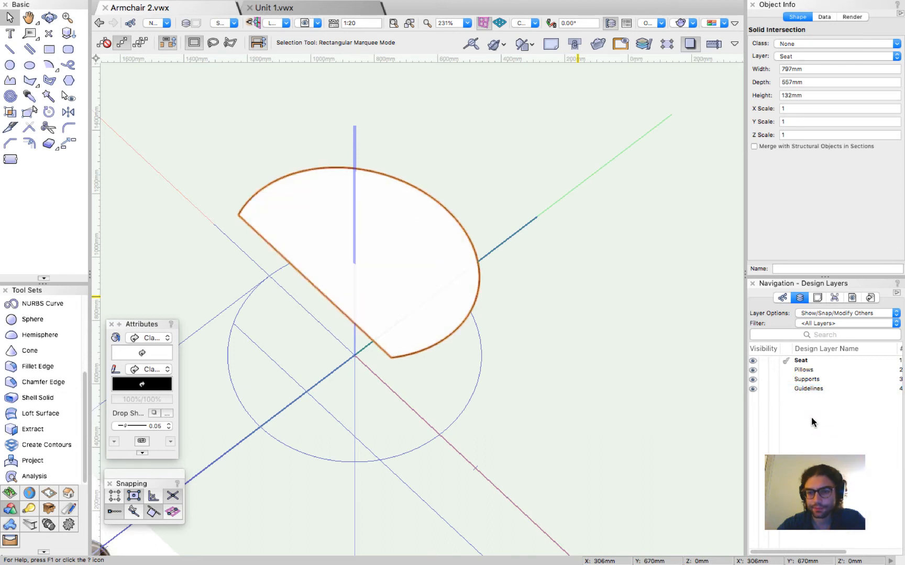
left_click(763, 389)
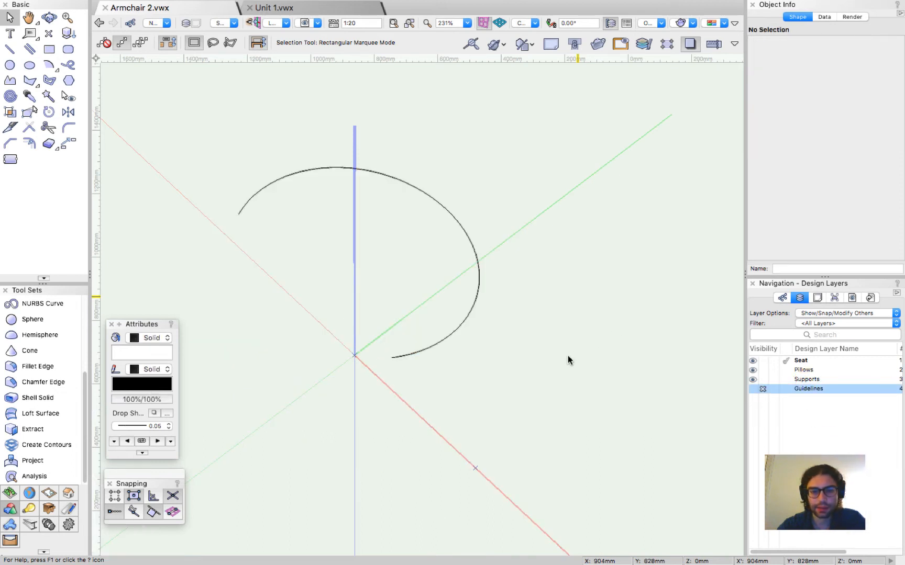
Step: In top view, split the extracted NURBS curve along the vertical centreline and delete its right half
key("super+5")
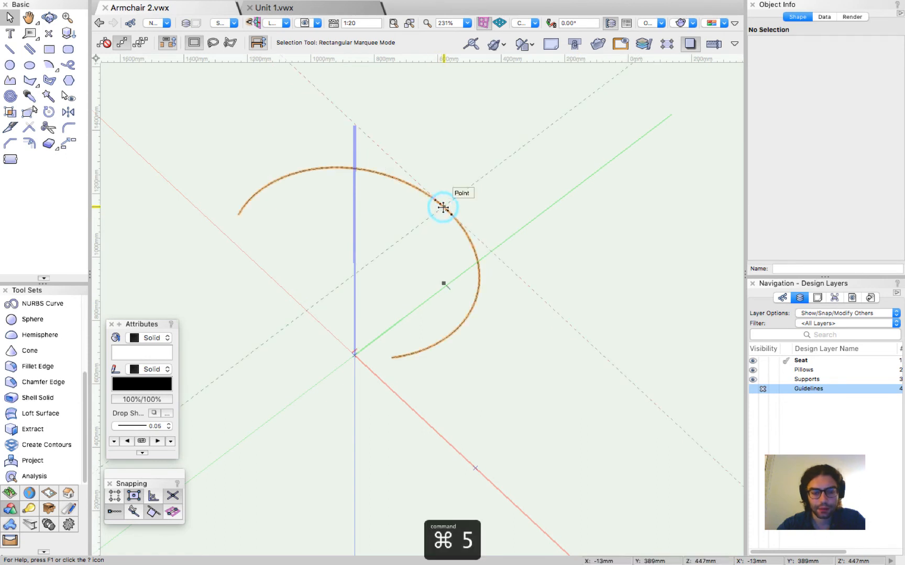
left_click(443, 207)
key("n")
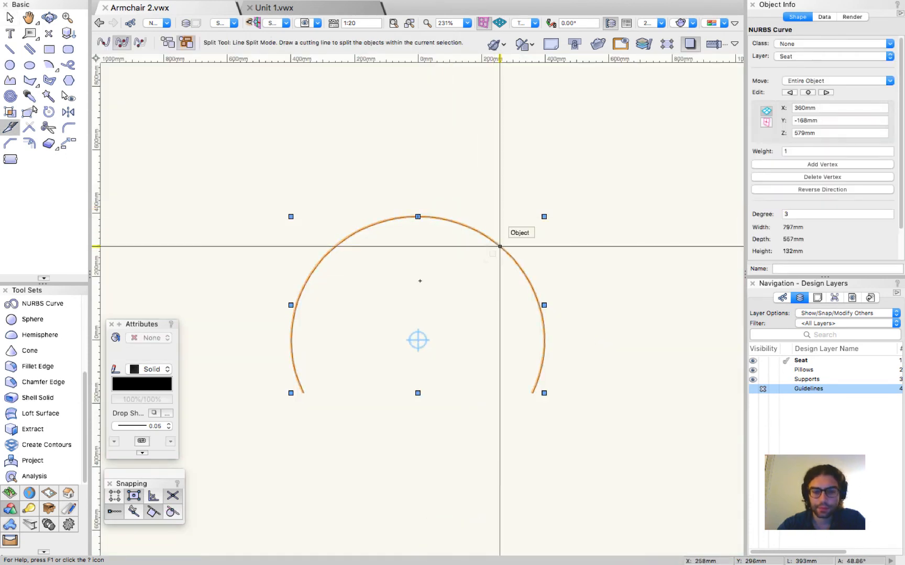
left_click(418, 473)
left_click(424, 145)
key("Escape")
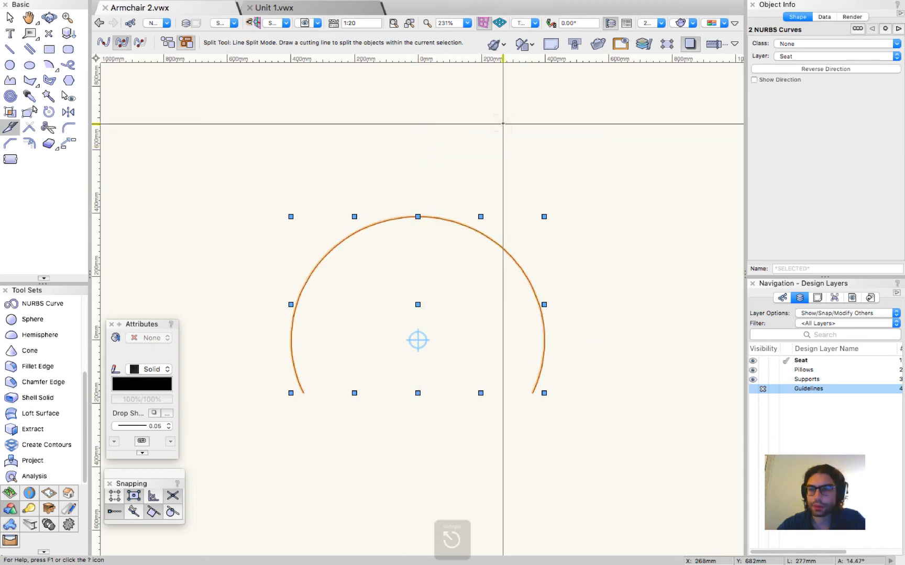
left_click(464, 224)
key("Delete")
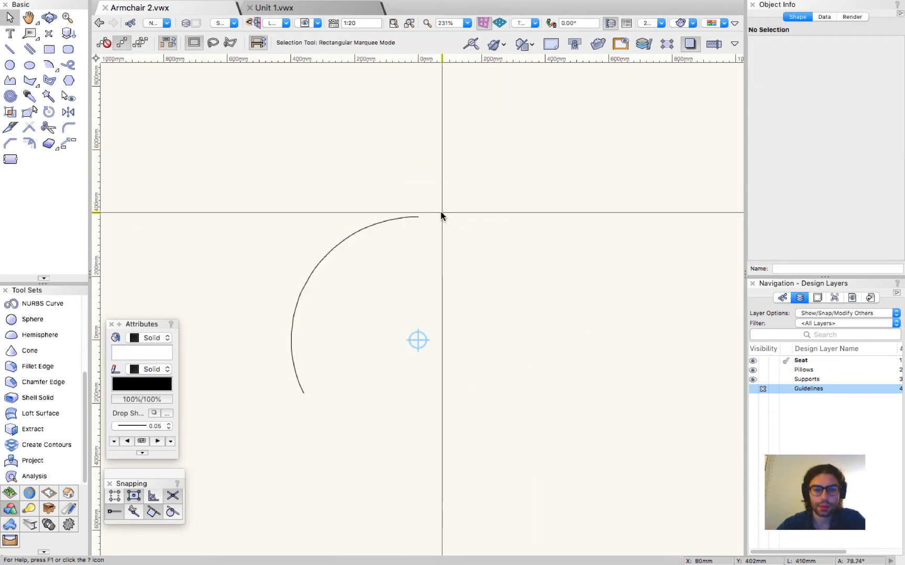
Step: Select the remaining half curve and make the saved seat working plane active in a 3D view
left_click(303, 393)
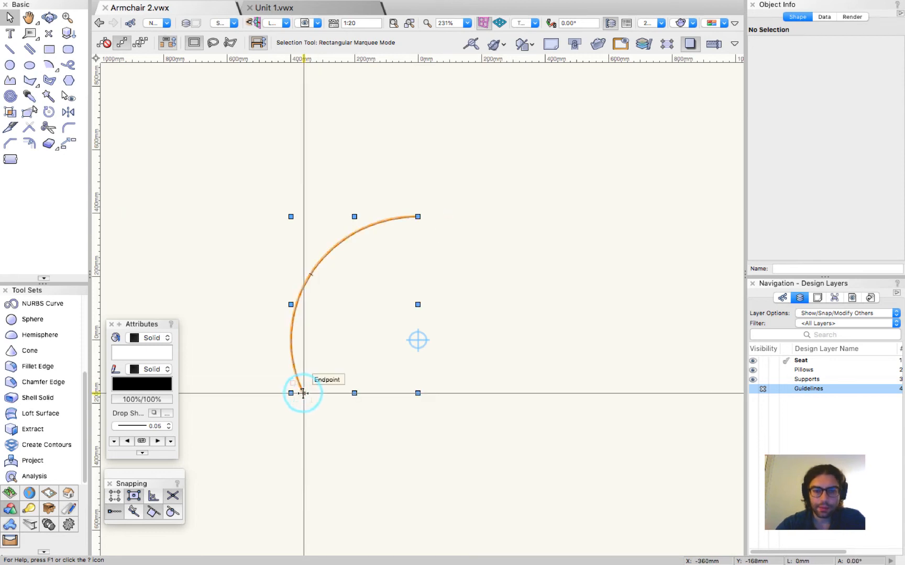
key("0")
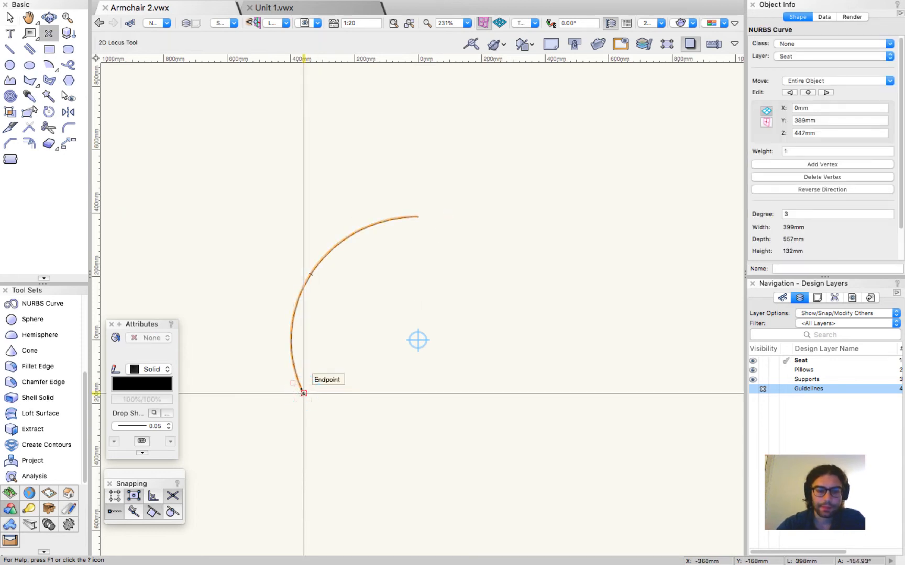
key("x")
key("shift+c")
left_click_drag(418, 449, 63, 100)
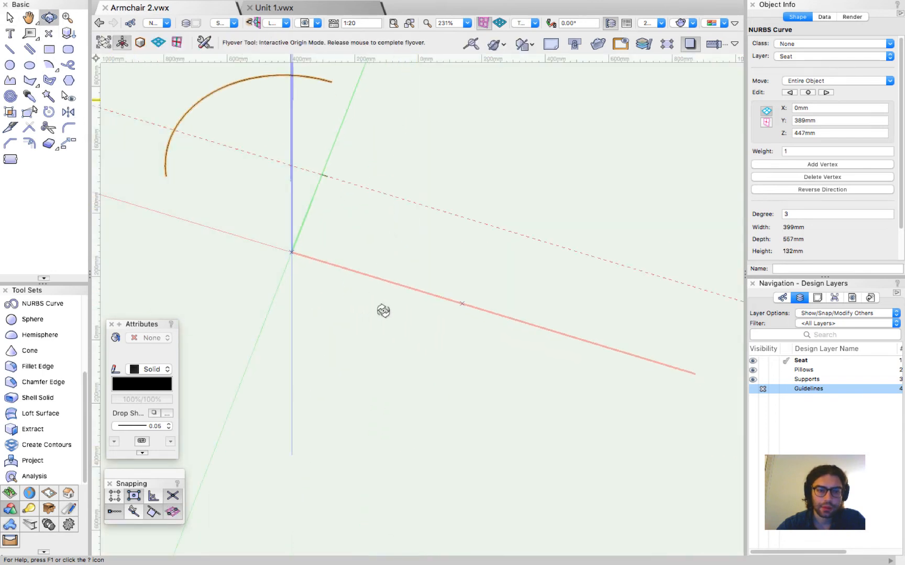
scroll(383, 311, "down", 3)
left_click_drag(410, 351, 207, 135)
scroll(224, 135, "up", 4)
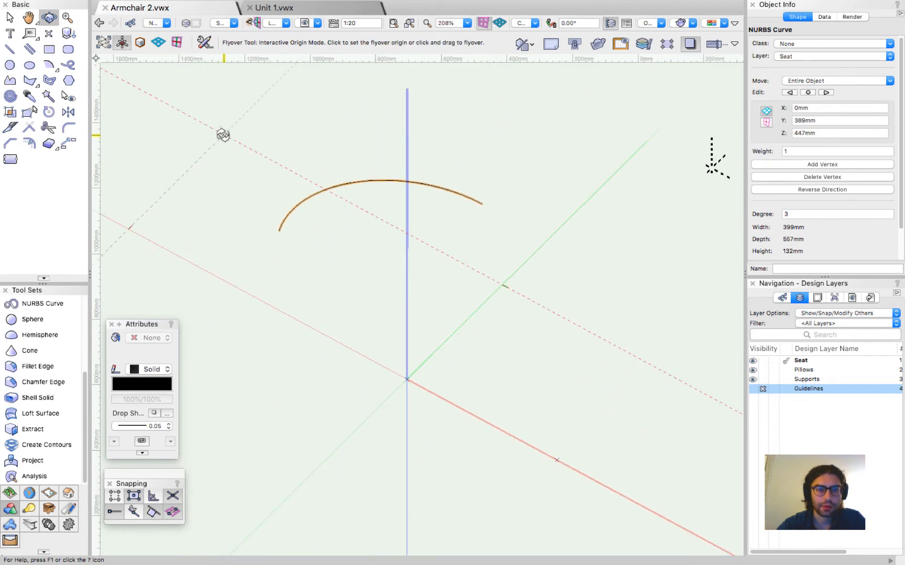
left_click(280, 23)
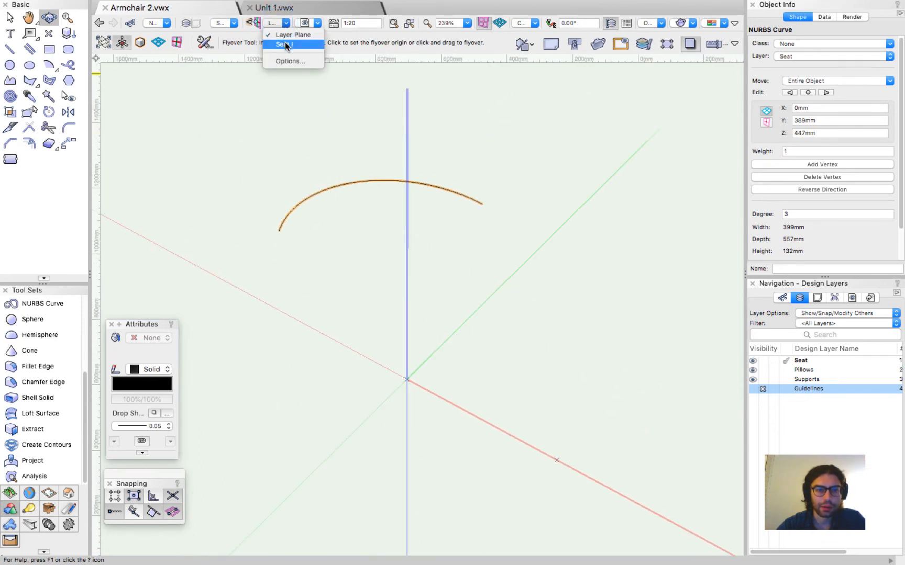
left_click(291, 45)
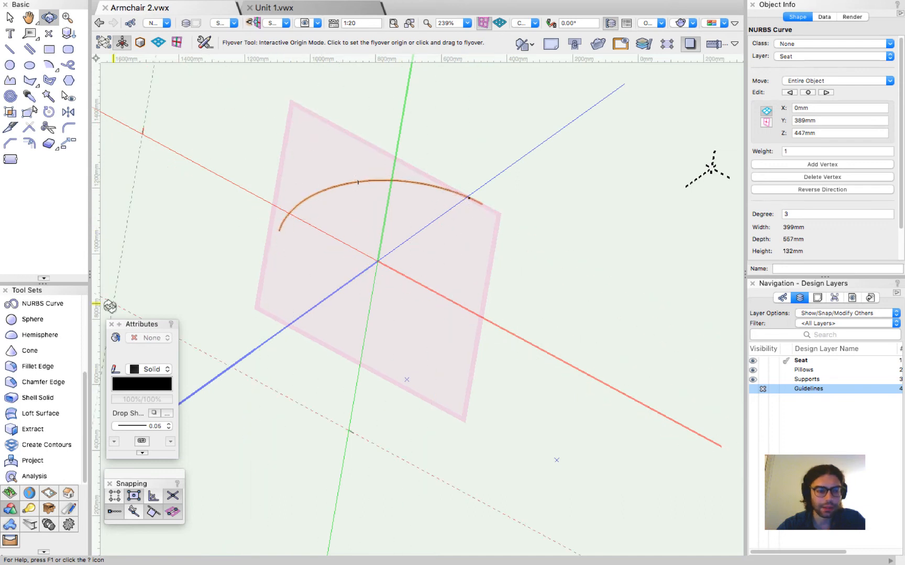
Step: Try a three-point working plane through the half curve's two endpoints and a third point away from the curve
left_click(10, 508)
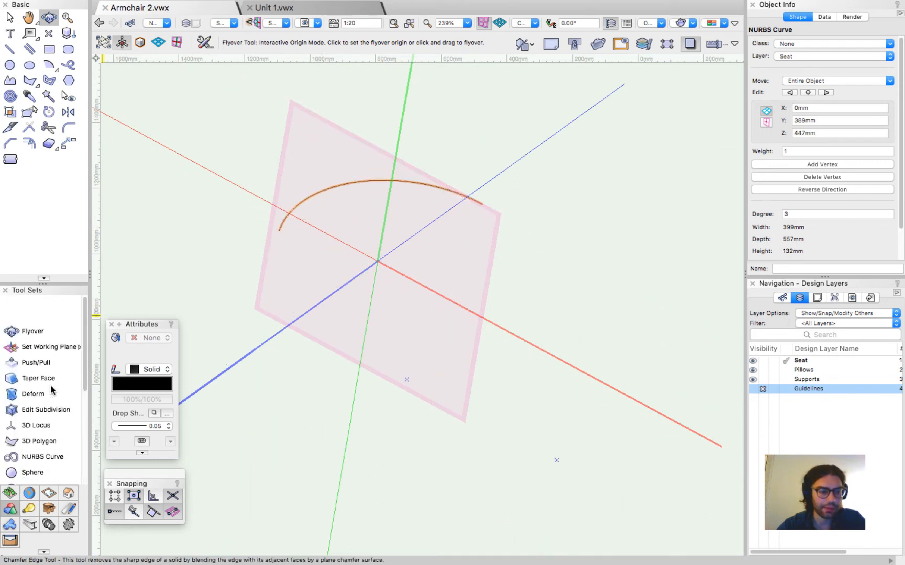
left_click(37, 319)
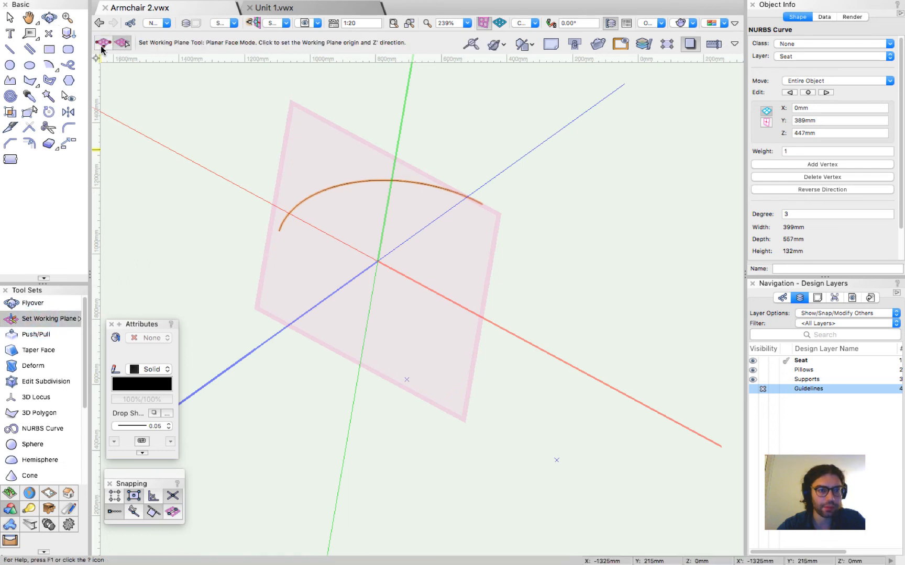
left_click(103, 44)
left_click(279, 231)
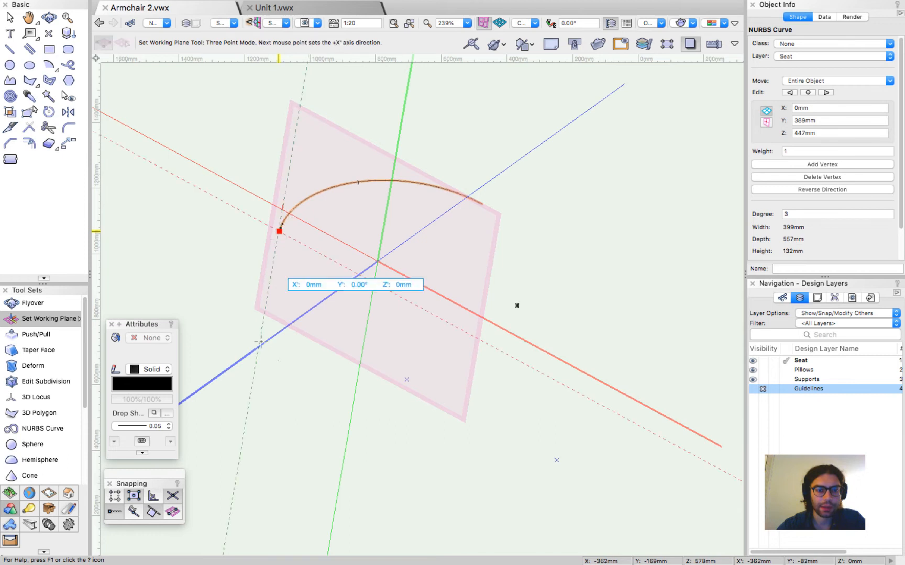
left_click(482, 205)
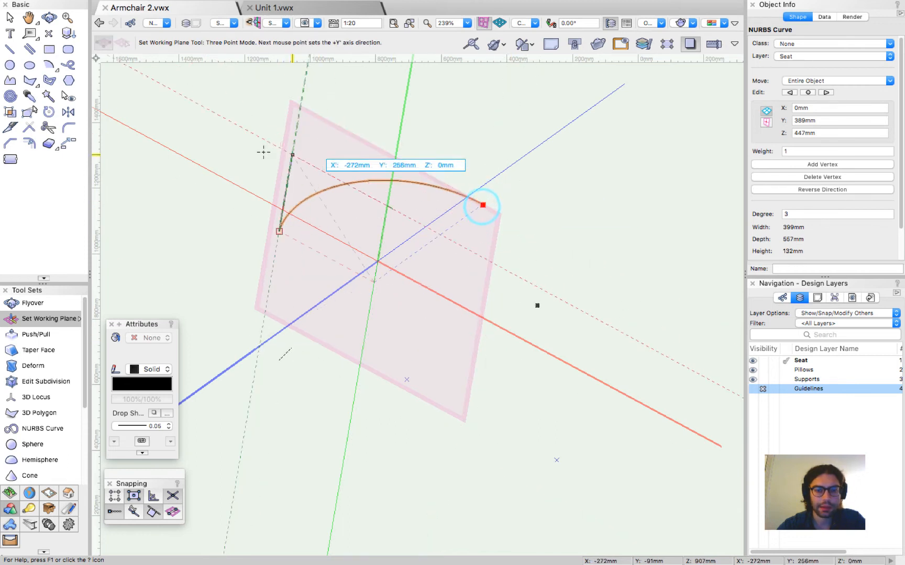
left_click(248, 130)
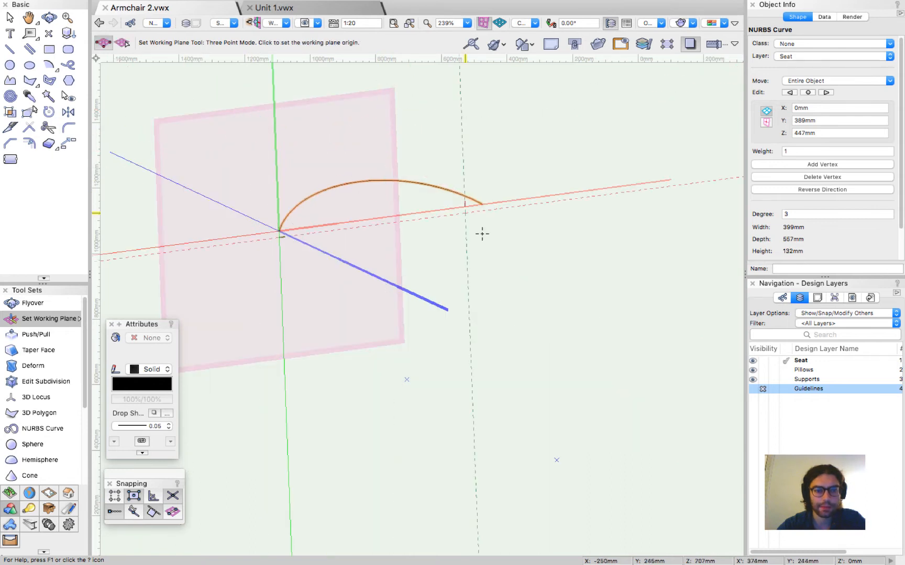
key("shift+c")
left_click_drag(437, 298, 315, 387)
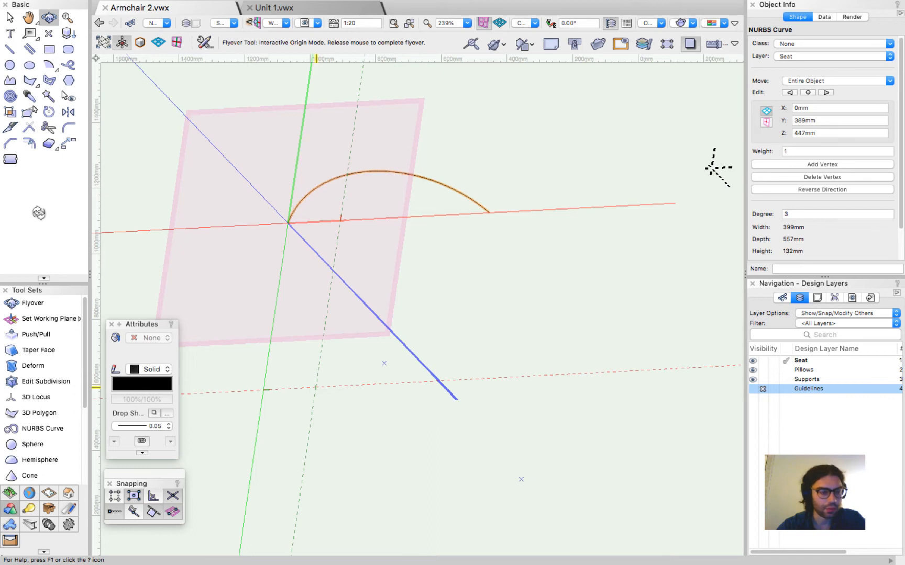
Step: Set a three-point working plane with its origin at the half curve's start, passing through its far end and midpoint
left_click(24, 321)
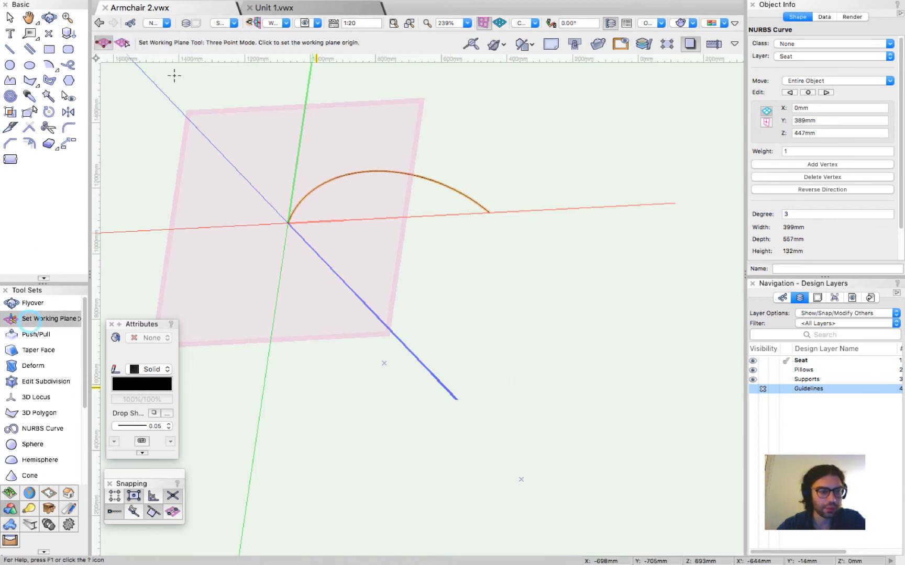
left_click(286, 226)
left_click(488, 214)
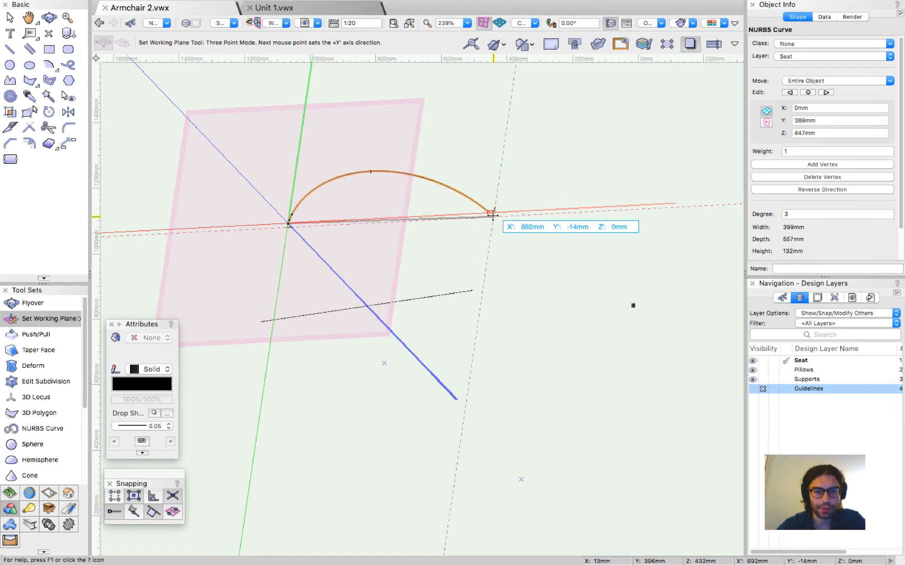
left_click(370, 171)
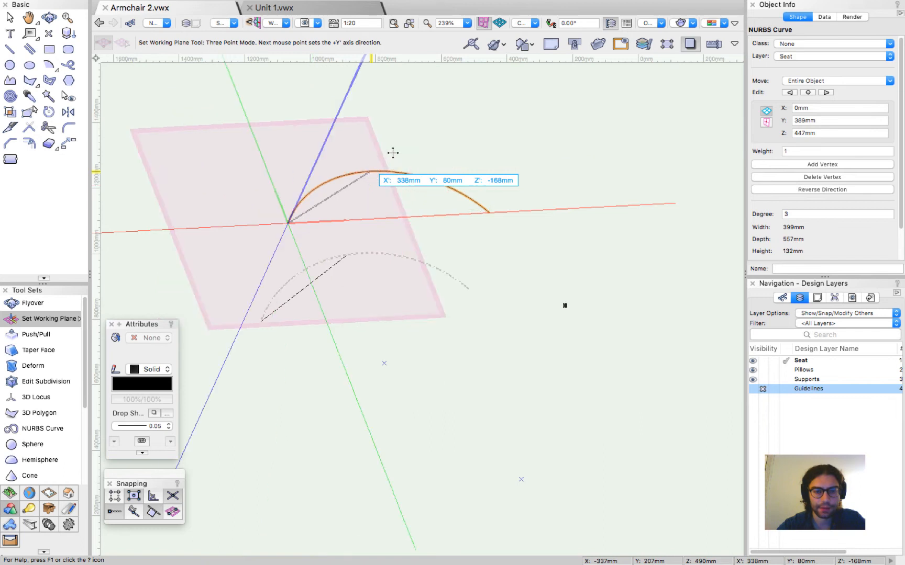
key("shift+c")
mouse_move(429, 317)
left_mouse_down()
mouse_move(420, 297)
mouse_move(313, 238)
mouse_move(372, 303)
mouse_move(419, 327)
left_mouse_up()
Step: Switch to Active Layer Plane Views and place a 2D locus on the curve's end at the working plane origin
left_click(500, 24)
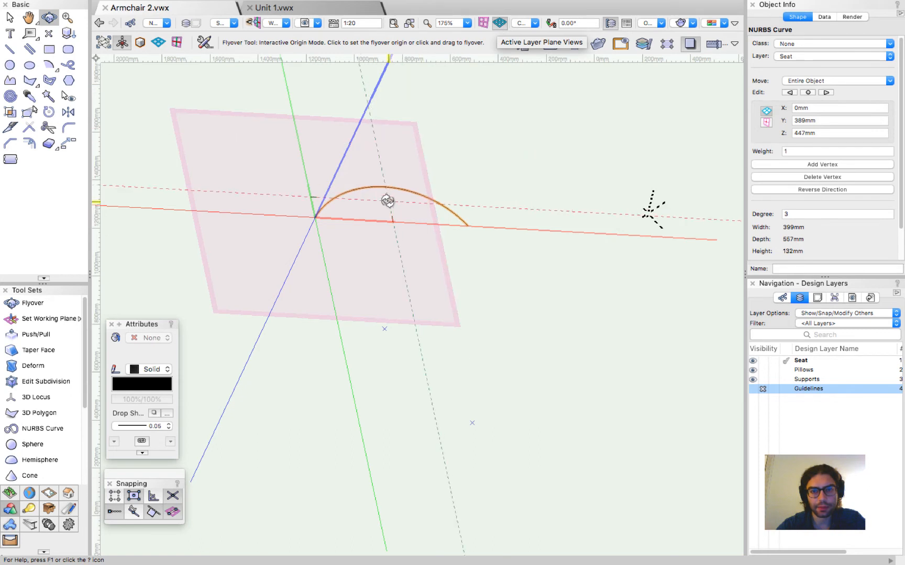
scroll(364, 200, "up", 3)
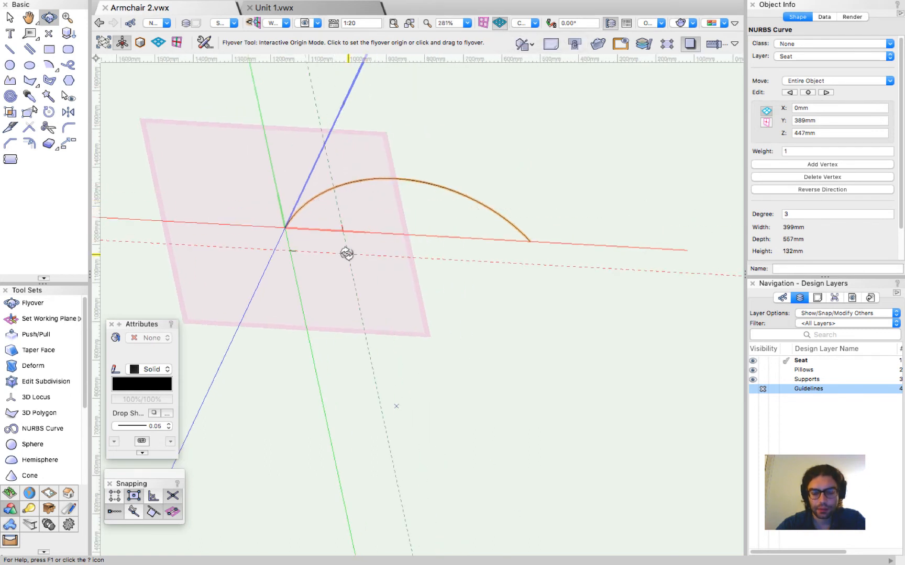
key("0")
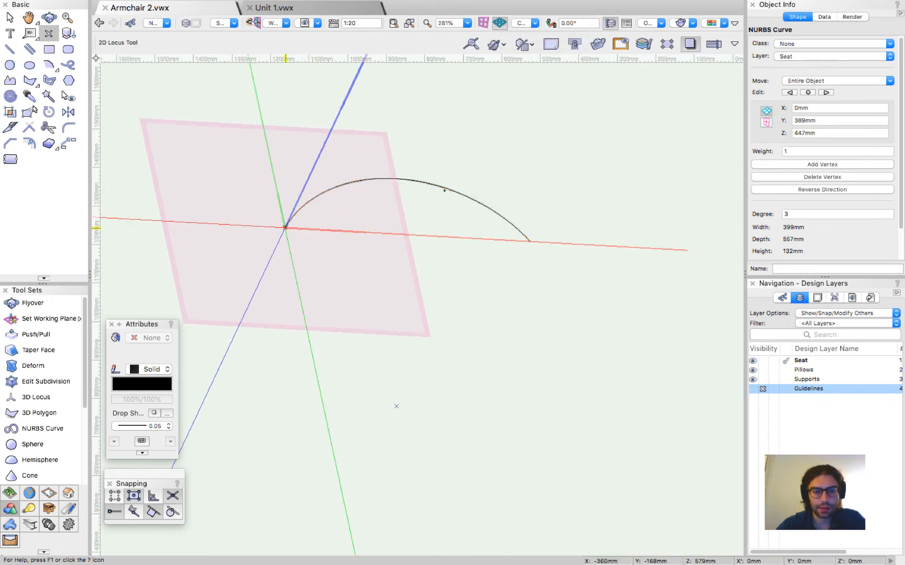
key("x")
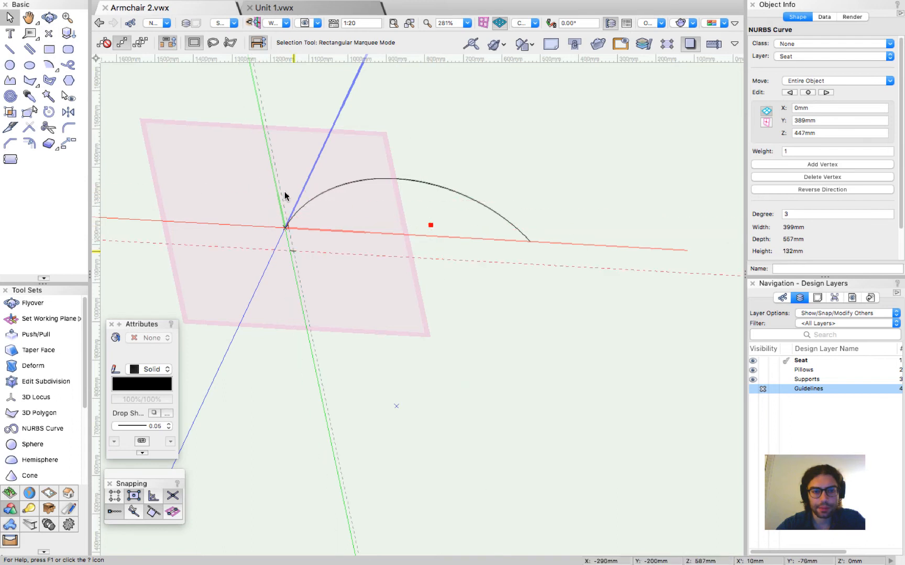
key("x")
Step: Select the locus and the half curve and duplicate the locus along the curve path with 11 duplicates
left_click(194, 86)
left_click_drag(584, 283, 565, 292)
mouse_move(126, 4)
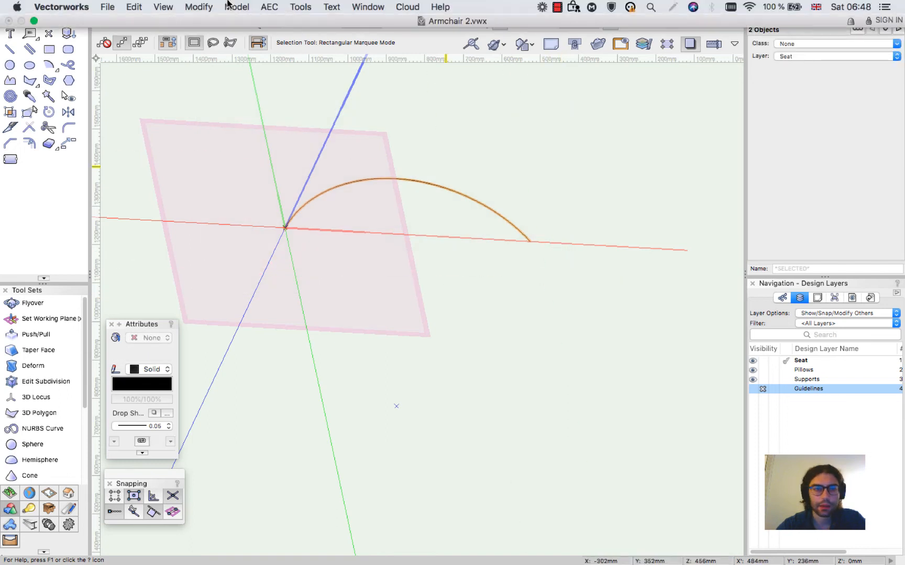
left_click(133, 6)
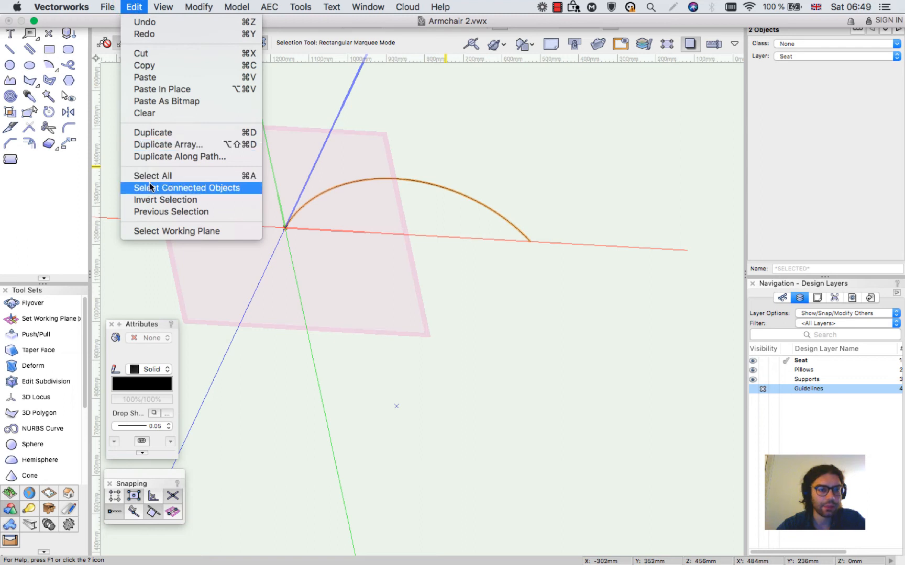
left_click(165, 152)
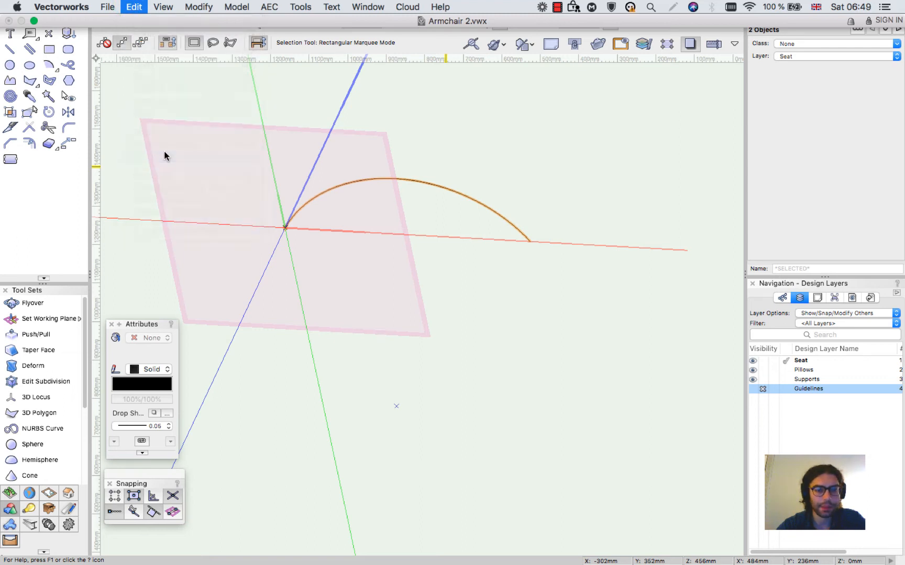
left_click_drag(455, 70, 629, 89)
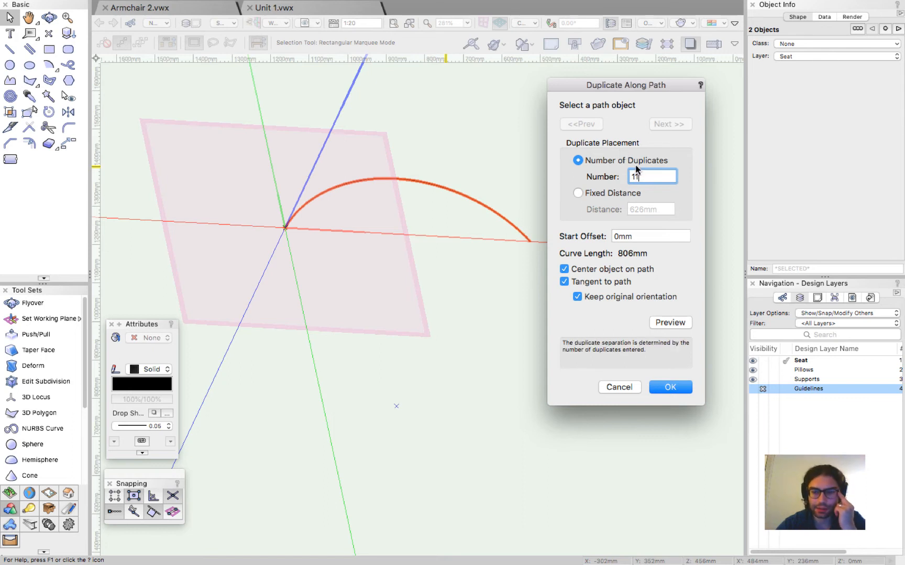
left_click(676, 323)
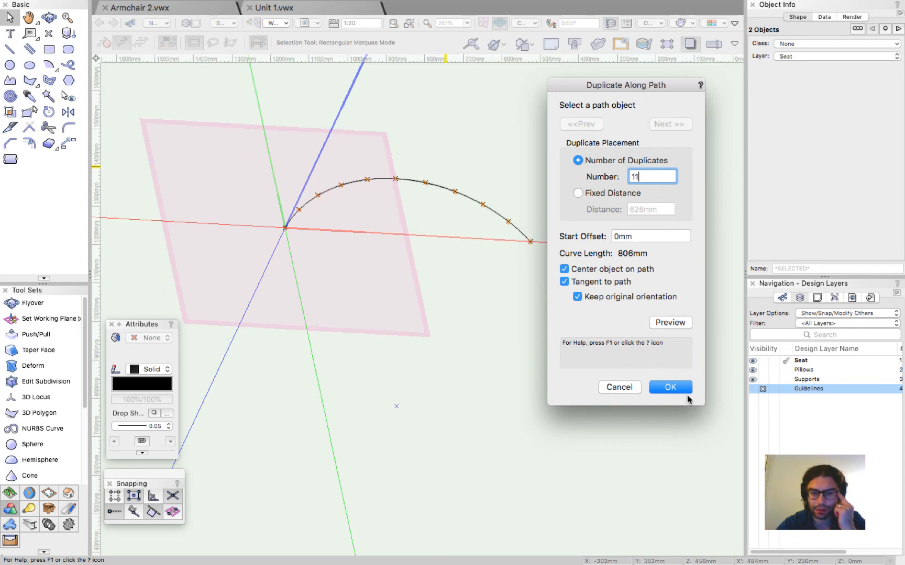
left_click(670, 386)
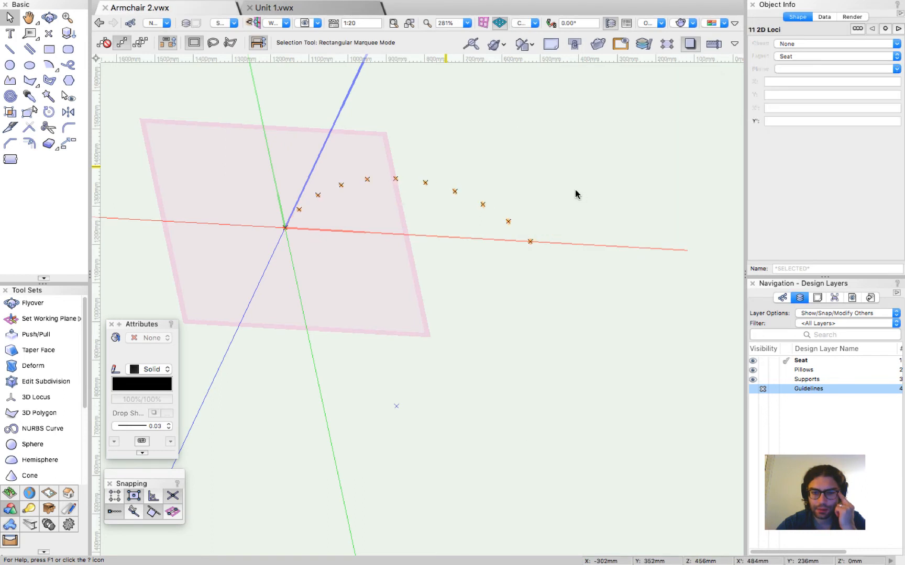
Step: Delete every second locus along the curve, from the third one counted from the origin through to the one at the far end
left_click(535, 197)
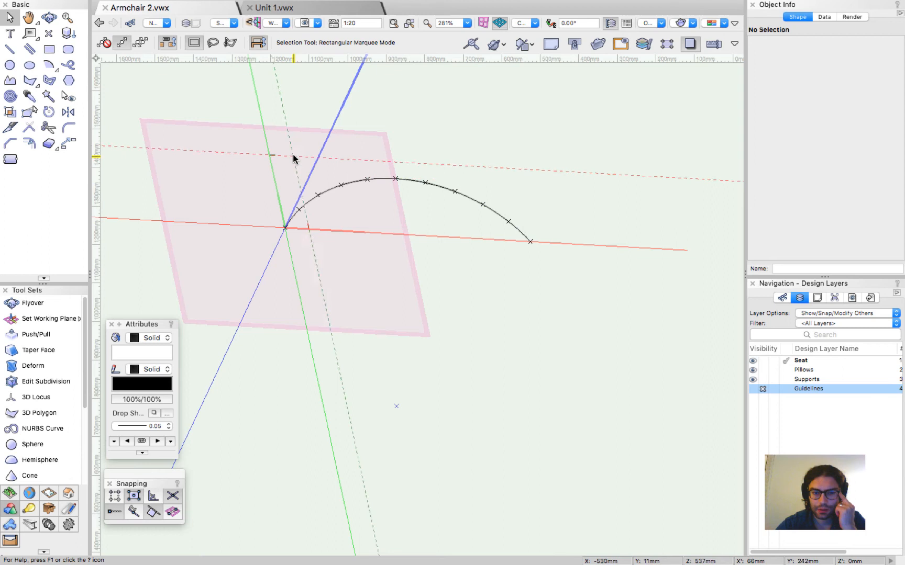
left_click_drag(302, 149, 333, 212)
left_click_drag(360, 152, 380, 203, "shift")
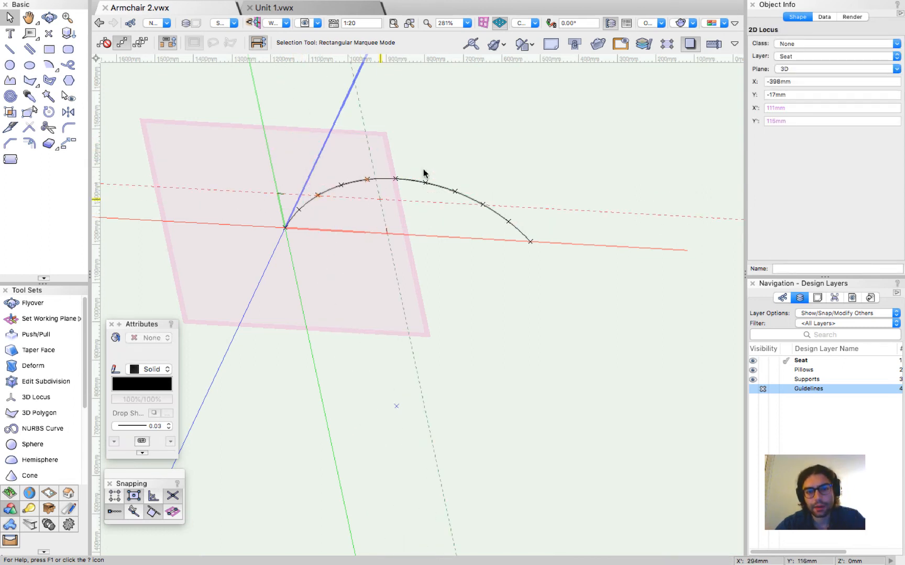
left_click_drag(418, 150, 441, 213, "shift")
left_click_drag(469, 170, 563, 279, "shift")
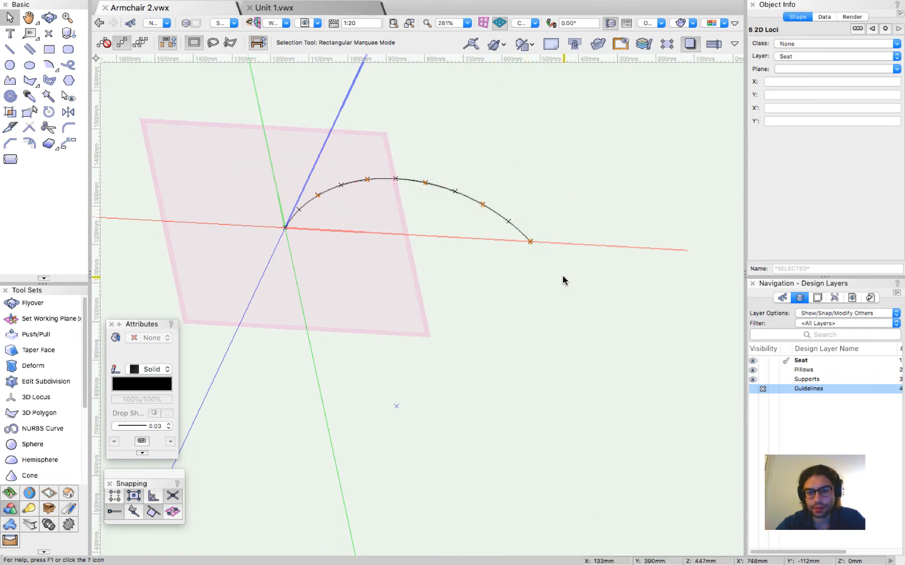
left_click(565, 264)
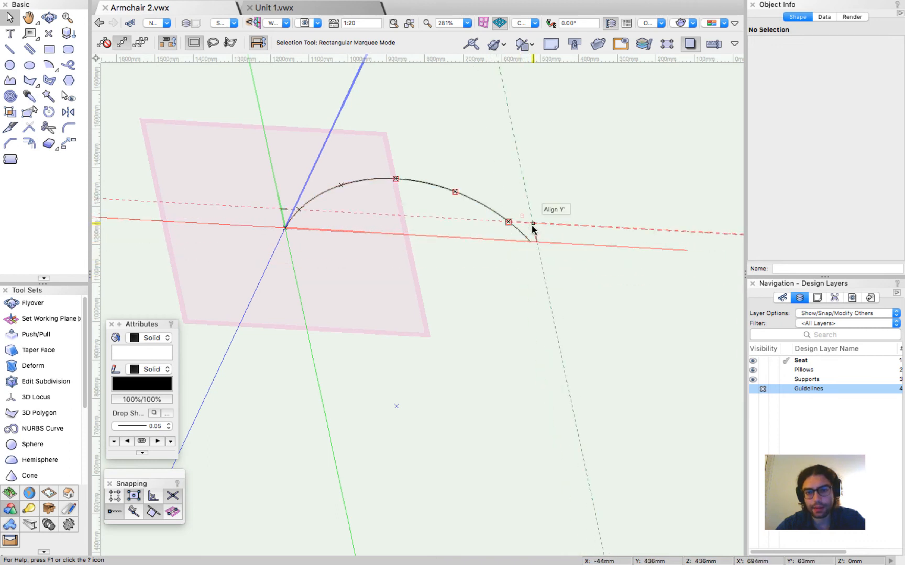
left_click(556, 202)
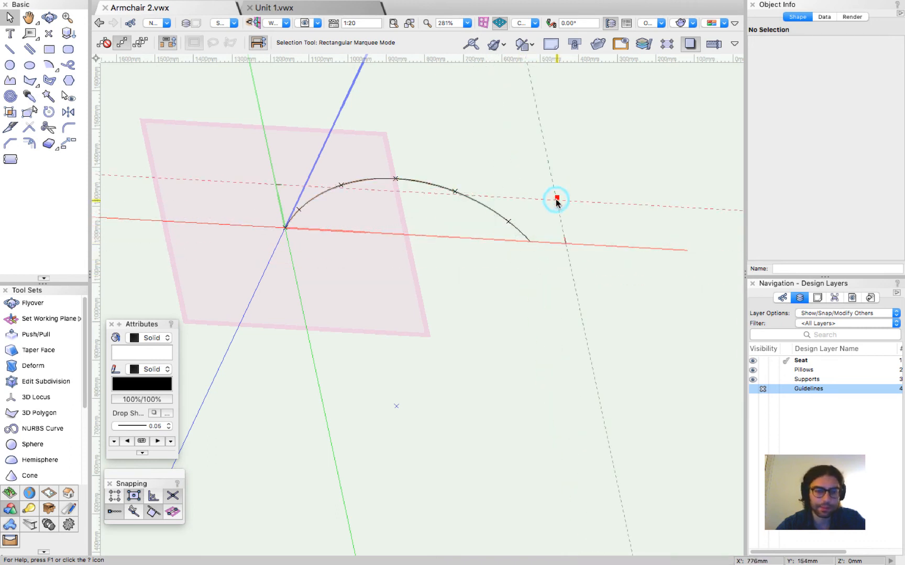
Step: Make the Guidelines layer visible, switch to the plan view and clear the selection
scroll(505, 268, "down", 2)
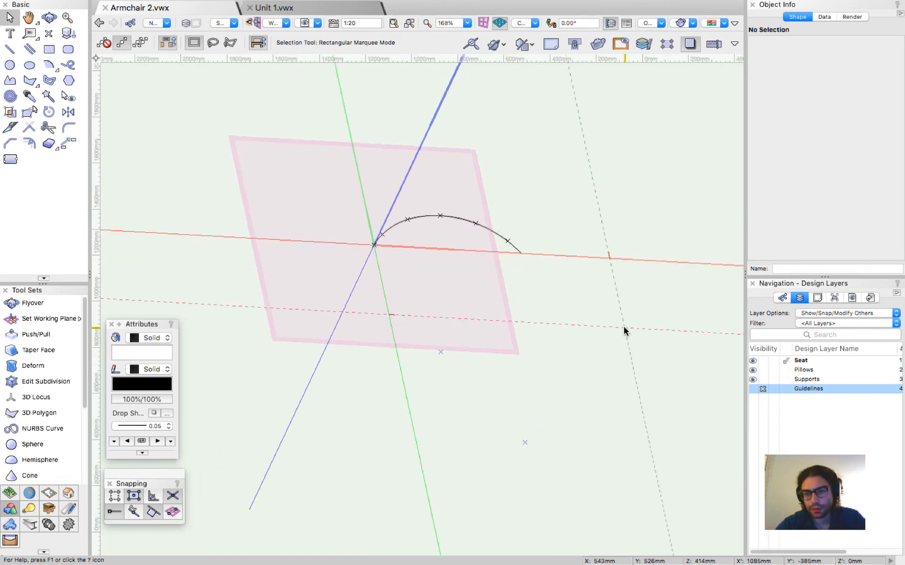
left_click(753, 389)
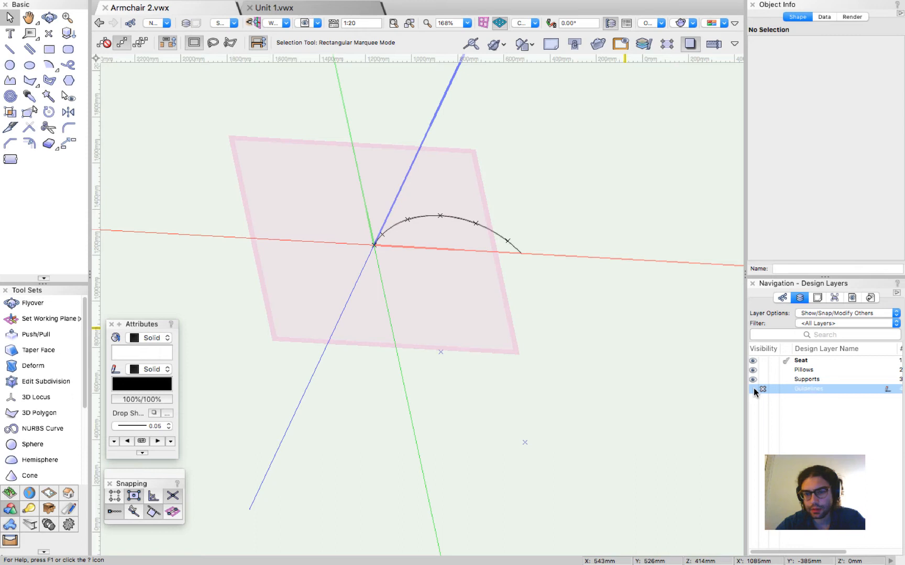
key("super+5")
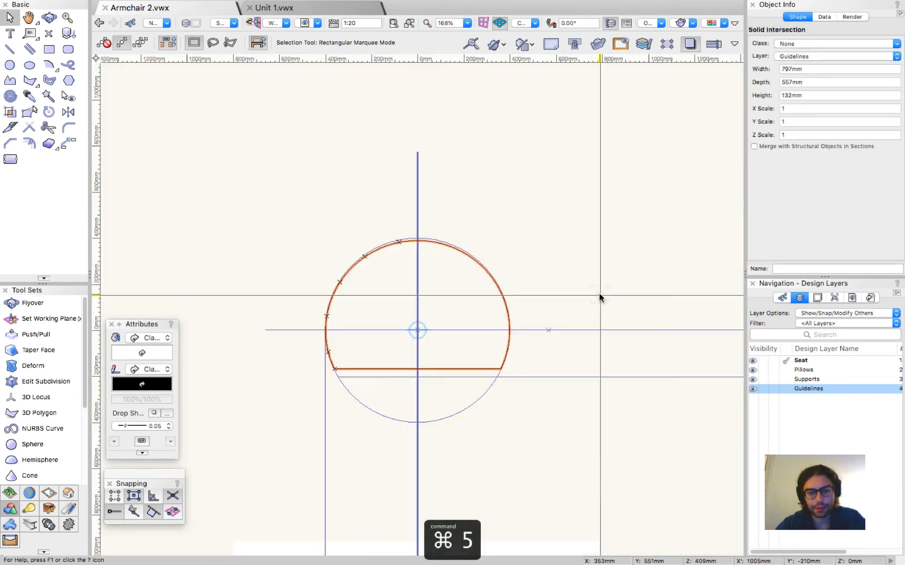
left_click(615, 196)
Step: In an orbited 3D view, paste the seat shell solid back in place on the Seat layer and deselect it
middle_click_drag(431, 374, 684, 80, "super")
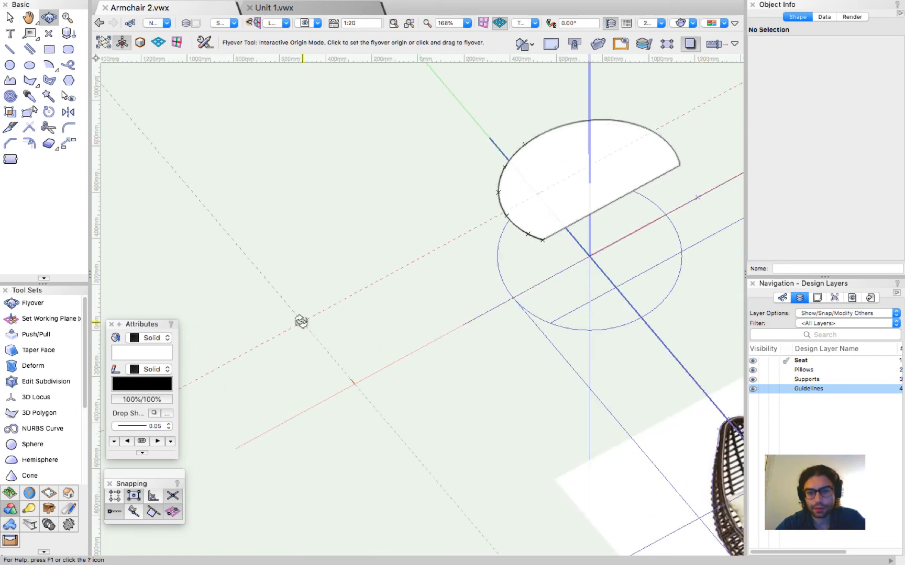
scroll(301, 321, "down", 3)
left_click_drag(377, 358, 234, 117)
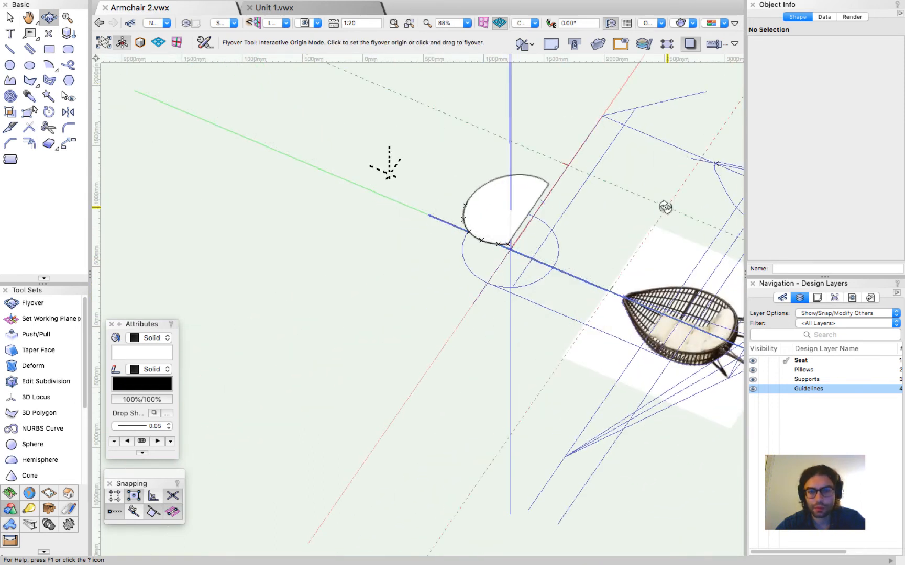
scroll(665, 206, "up", 3)
left_click_drag(610, 316, 388, 226)
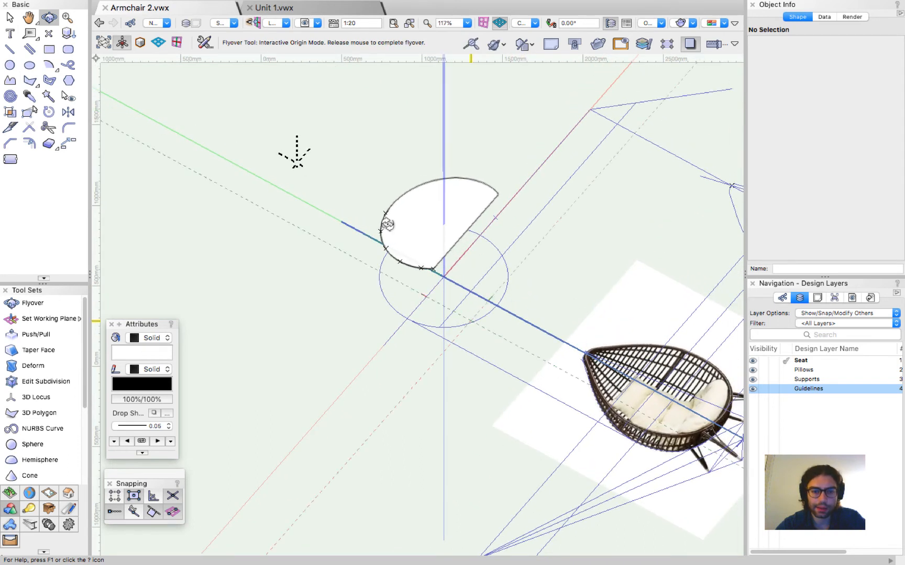
scroll(388, 225, "up", 6)
left_click_drag(511, 301, 430, 309)
key("x")
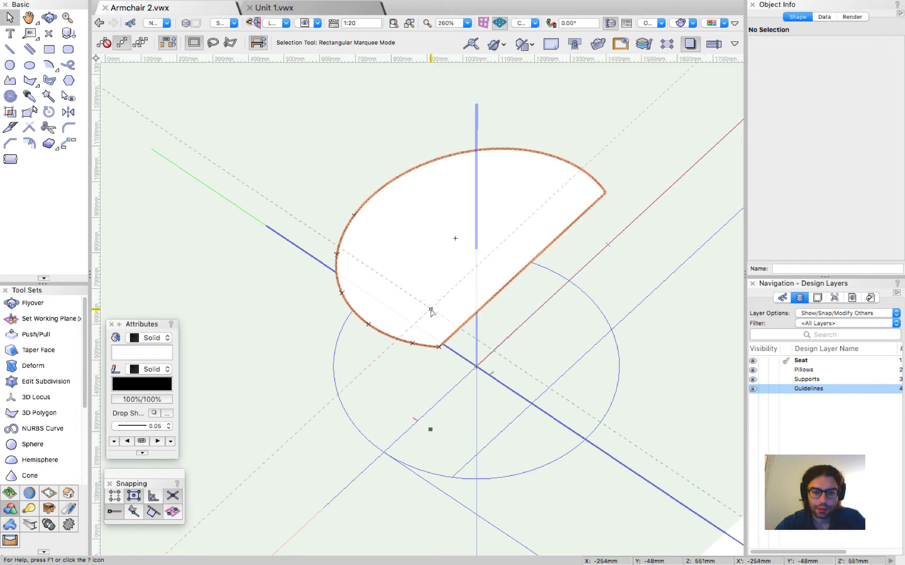
key("alt+super+v")
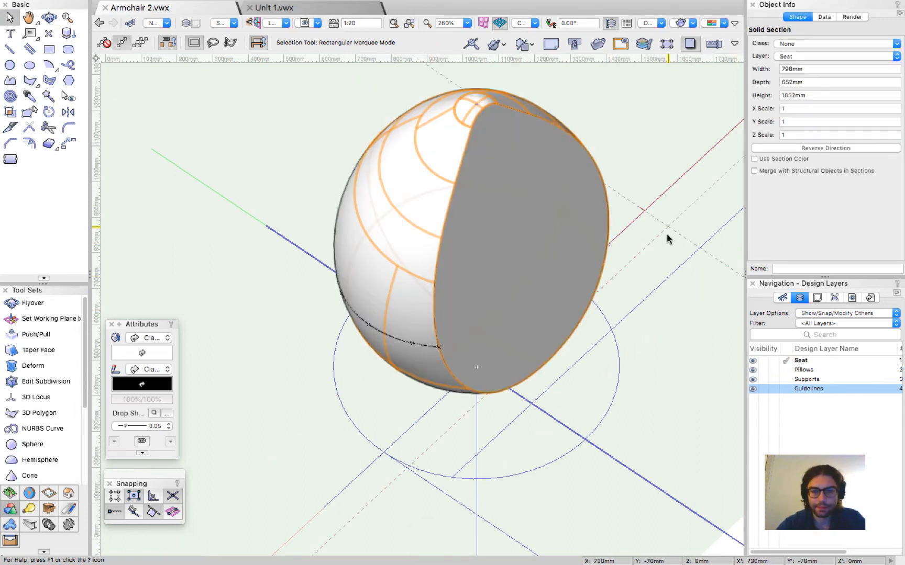
left_click(665, 243)
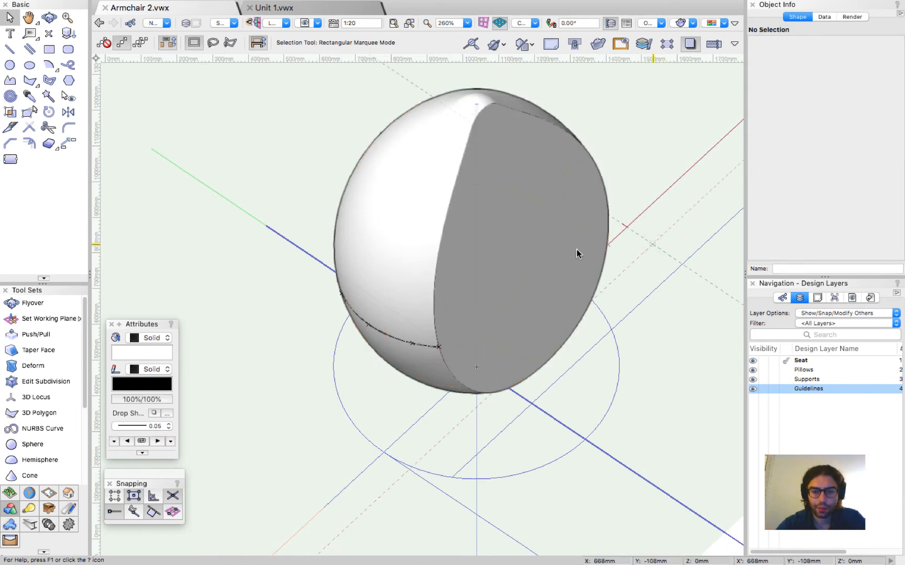
Step: Activate the saved working plane across the seat opening and draw a 720 mm line joining the half curve's two endpoints
left_click(273, 25)
left_click(286, 45)
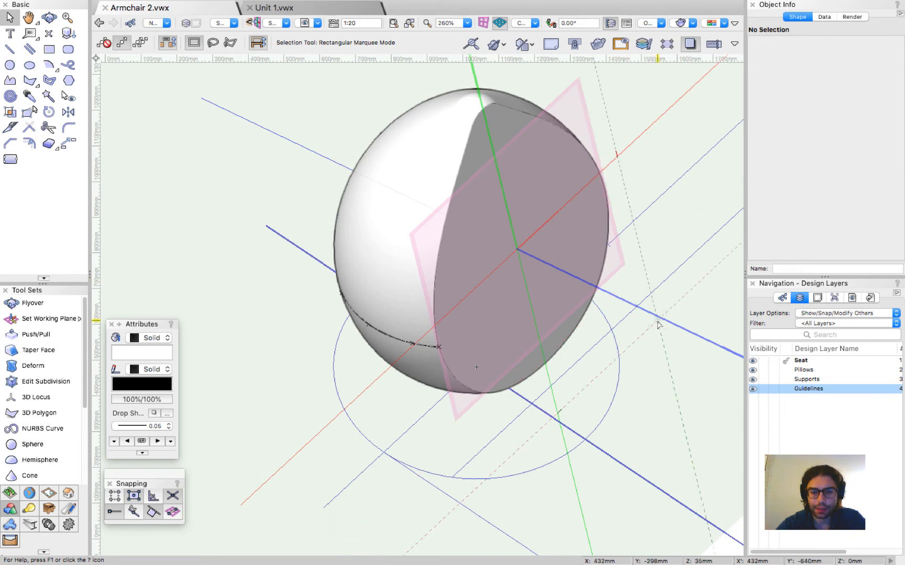
key("2")
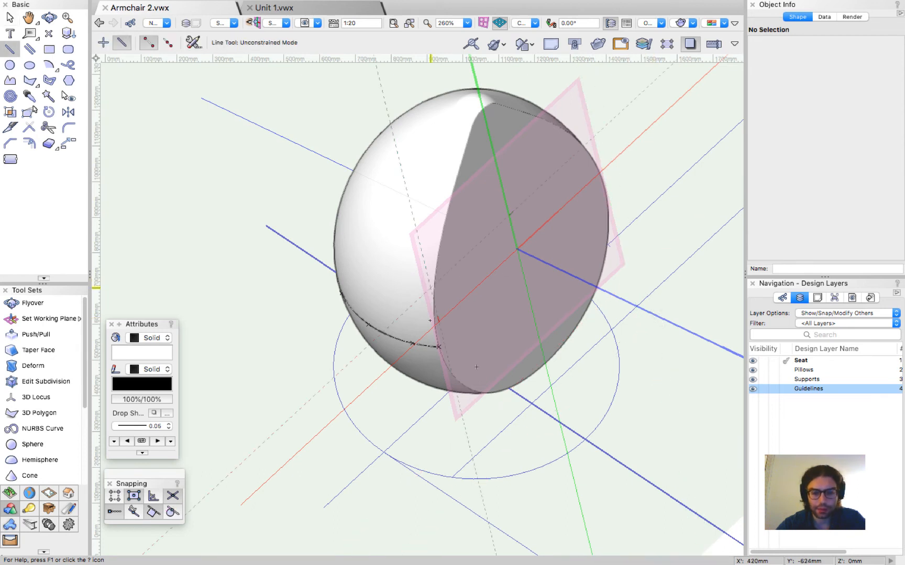
left_click(439, 346)
scroll(602, 191, "up", 4)
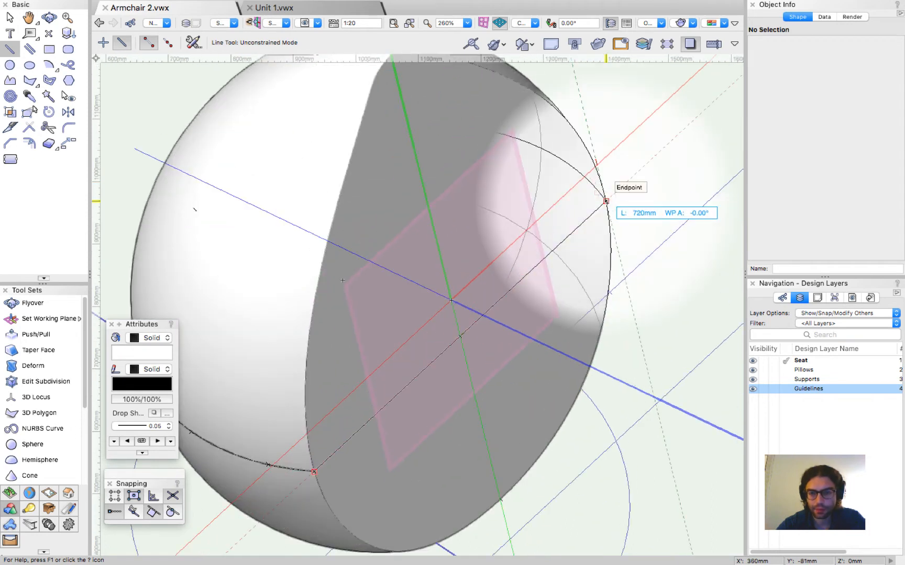
left_click(642, 190)
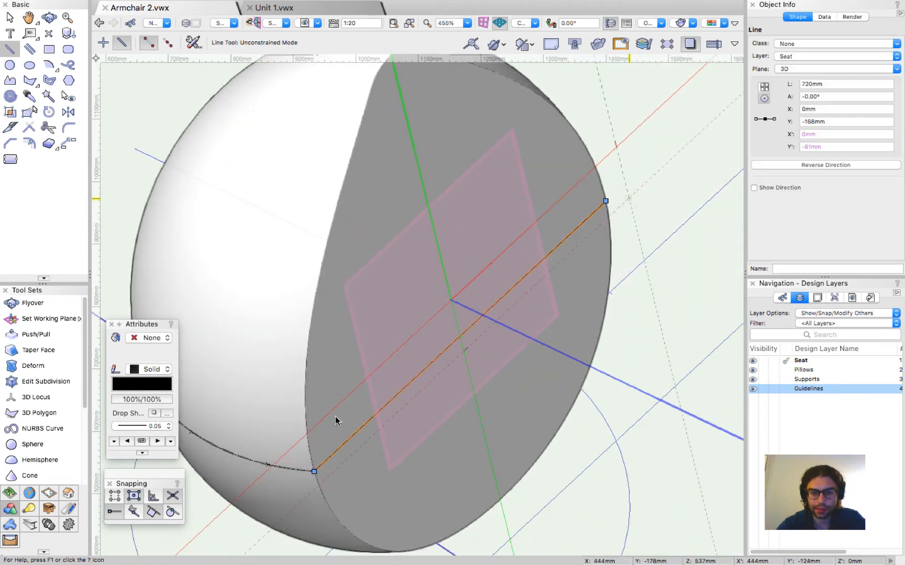
key("x")
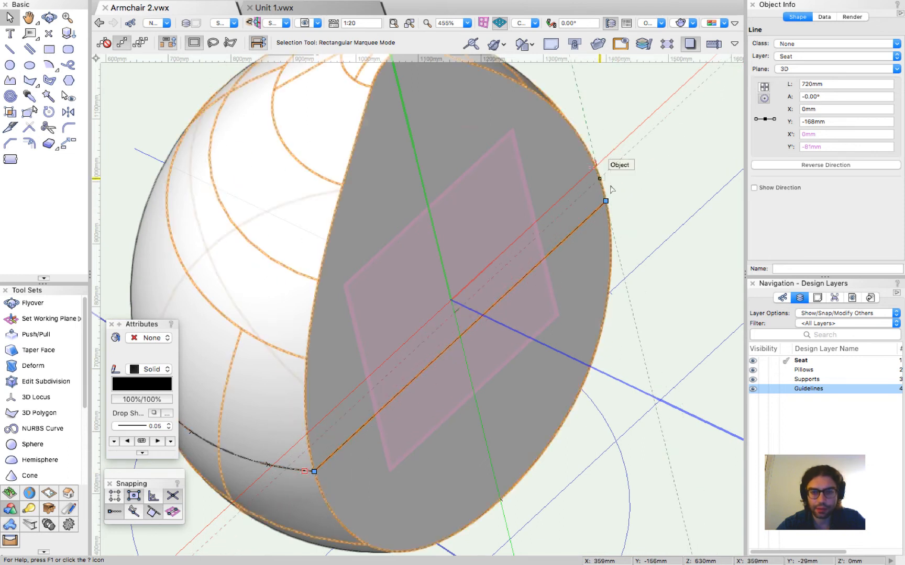
Step: Move the working plane's origin to the line's midpoint and rotate the plane about its vertical axis to the first locus inward from the curve's end
scroll(591, 240, "down", 2)
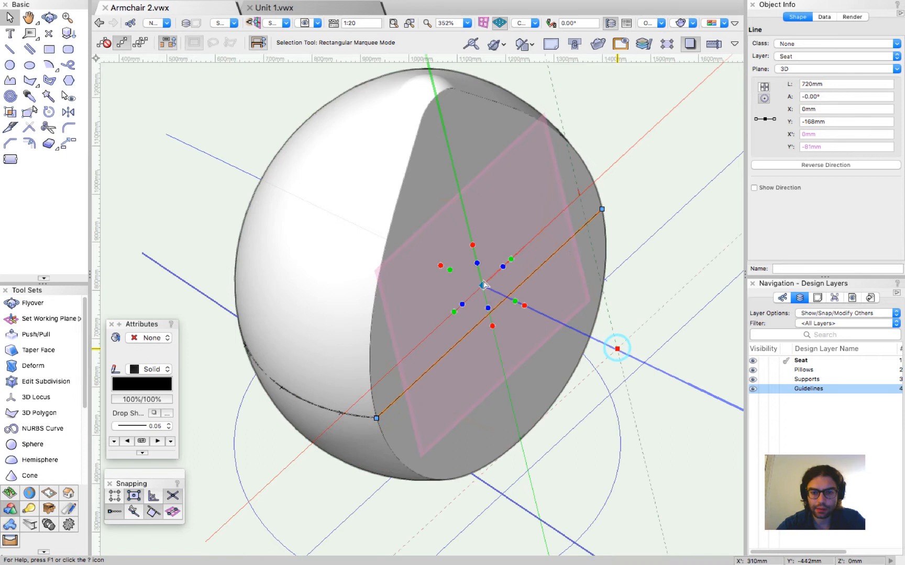
left_click(483, 286)
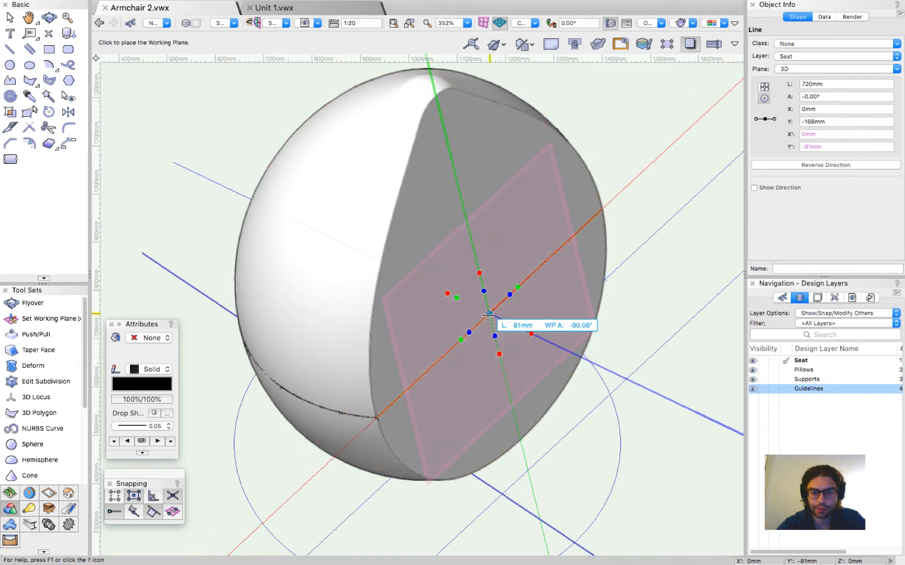
left_click(488, 314)
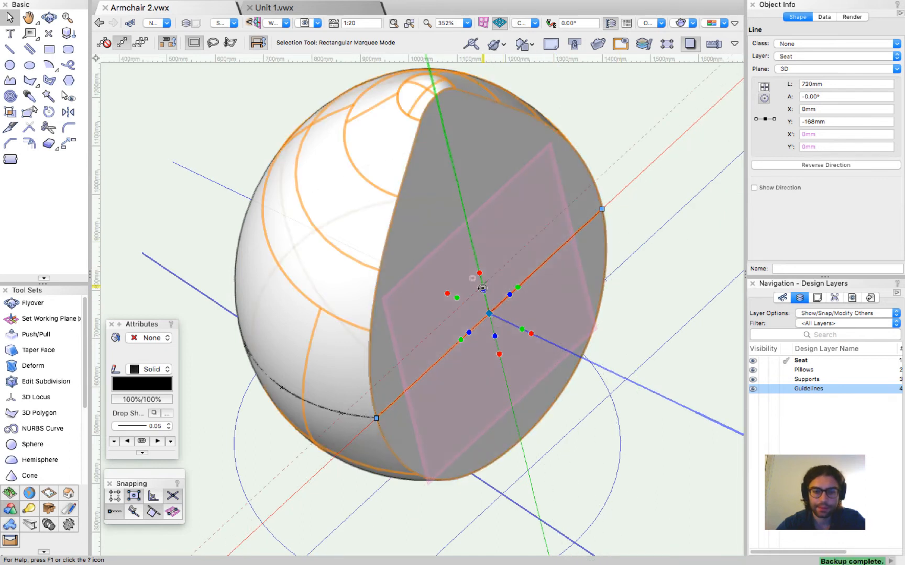
scroll(504, 309, "down", 2)
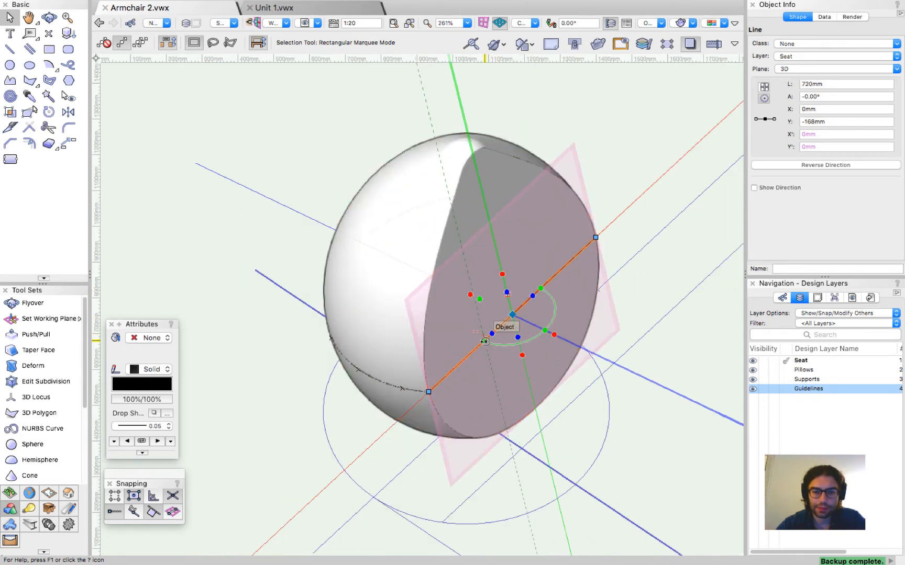
left_click(486, 341)
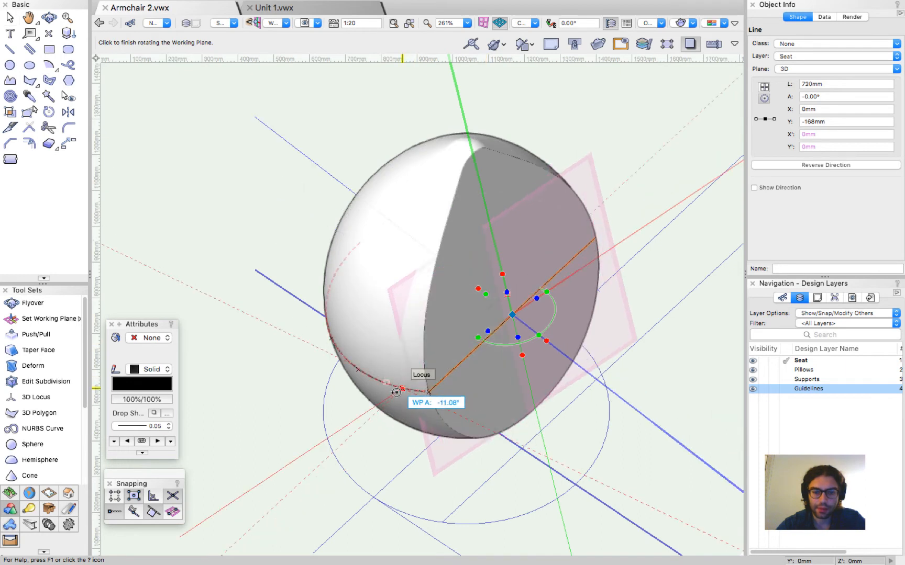
scroll(400, 389, "up", 3)
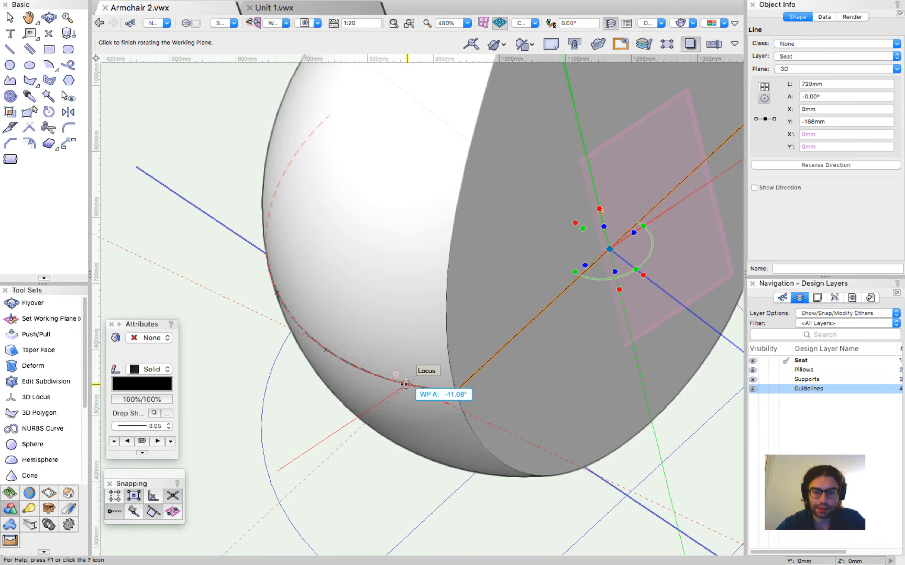
left_click(415, 378)
scroll(453, 414, "down", 3)
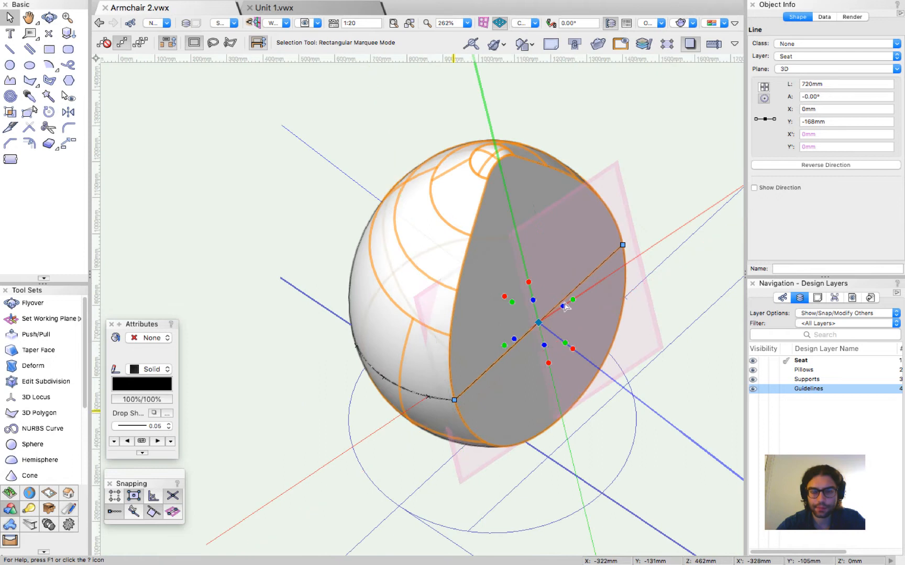
Step: On the working plane, draw a rectangle about 541 by 1394 mm extending beyond the seat and convert it to a NURBS surface
key("4")
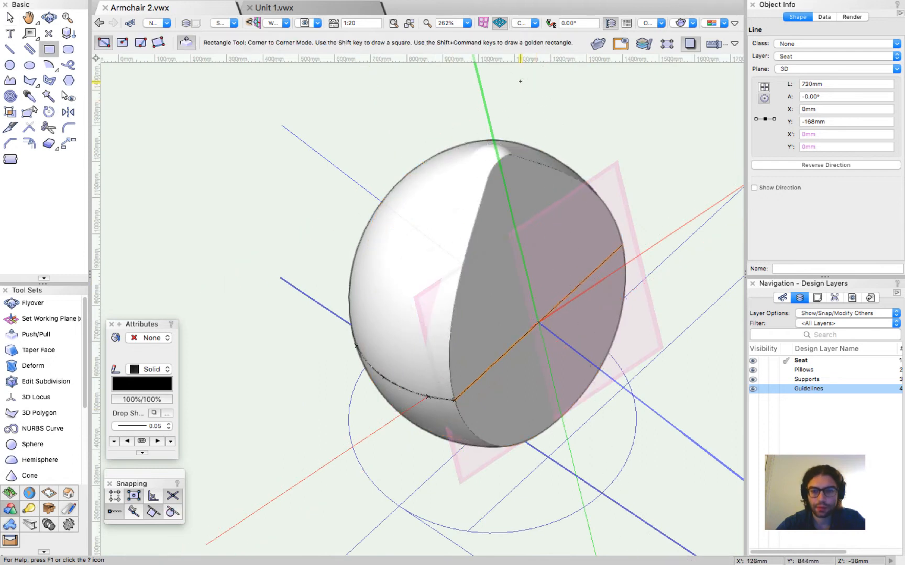
left_click(520, 81)
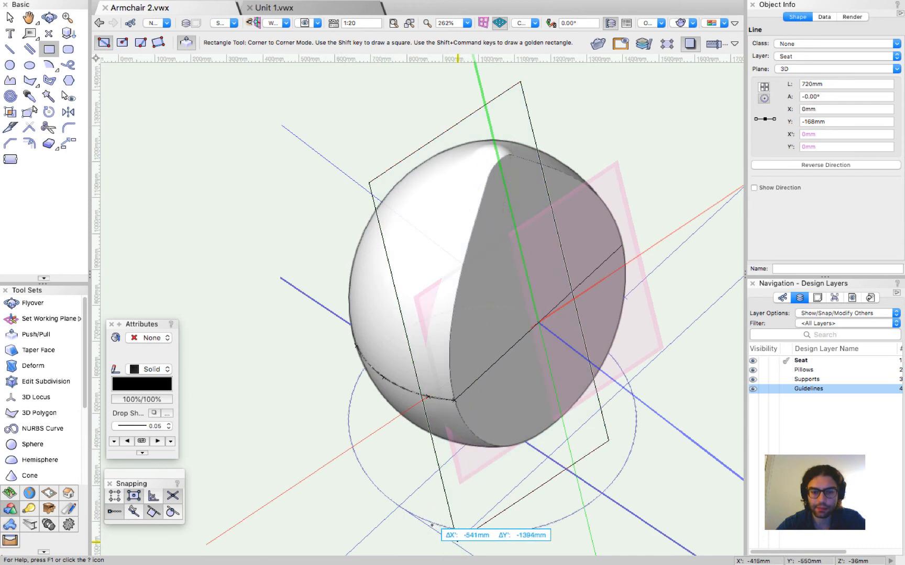
left_click(457, 540)
key("x")
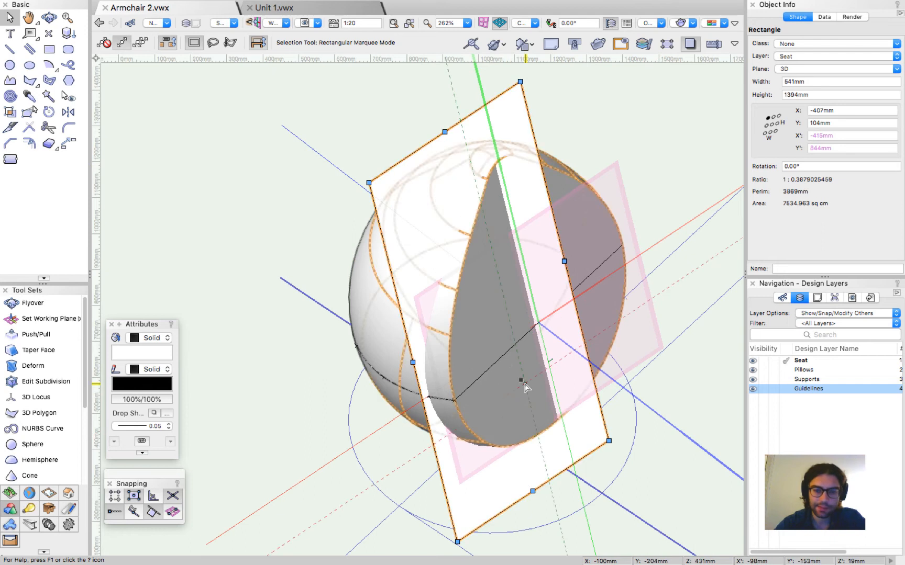
key("super+alt+k")
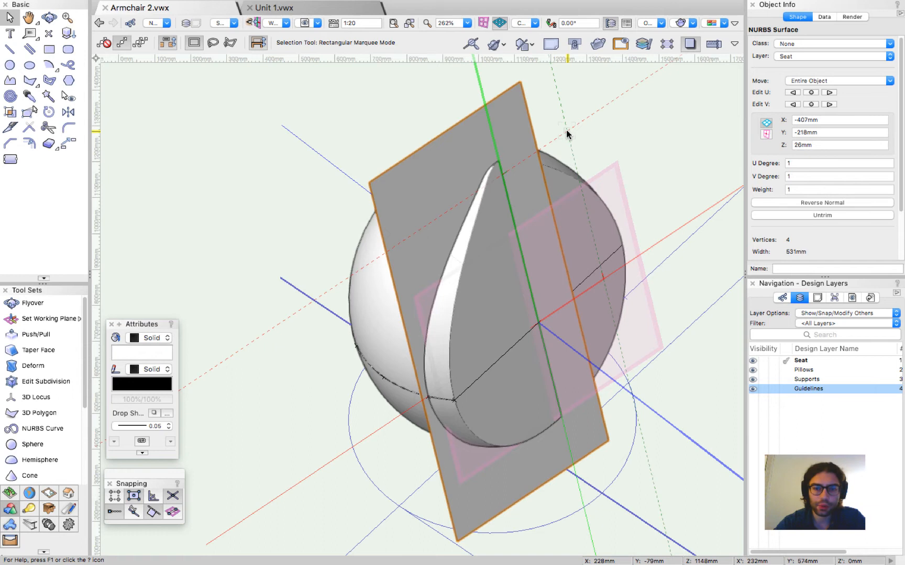
Step: Copy the seat solid, intersect it with the NURBS surface and clear the selection
left_click(468, 324, "shift")
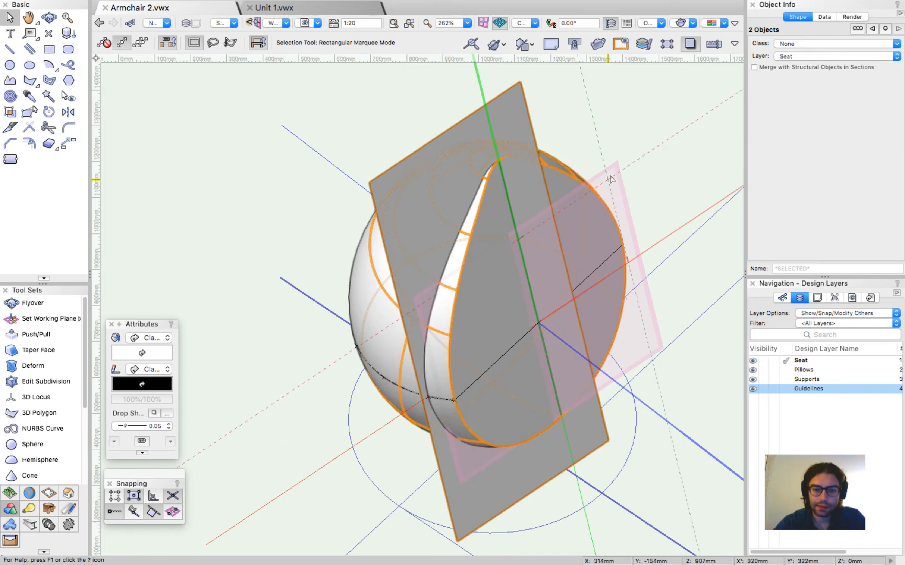
right_click(648, 124)
left_click(577, 198)
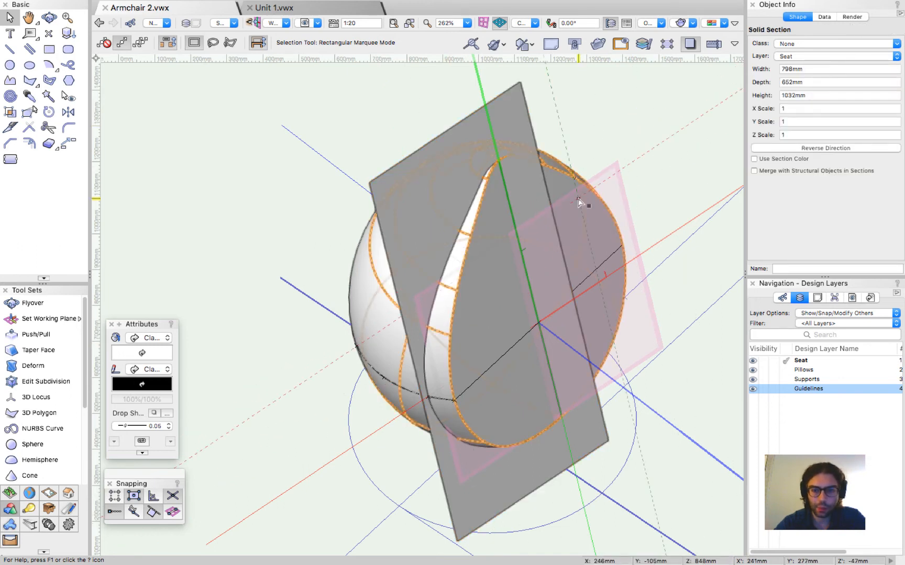
key("super+c")
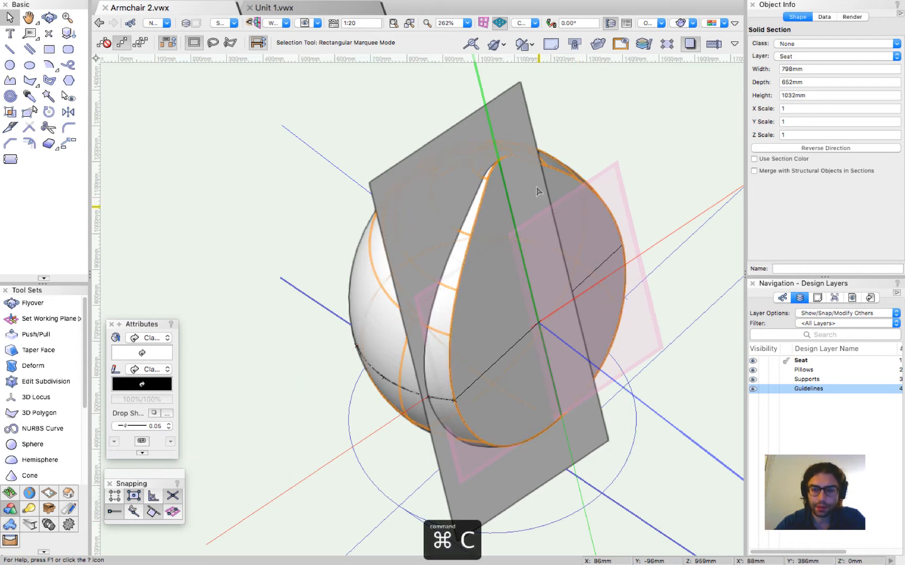
left_click(520, 124)
left_click(520, 124, "shift")
key("Escape")
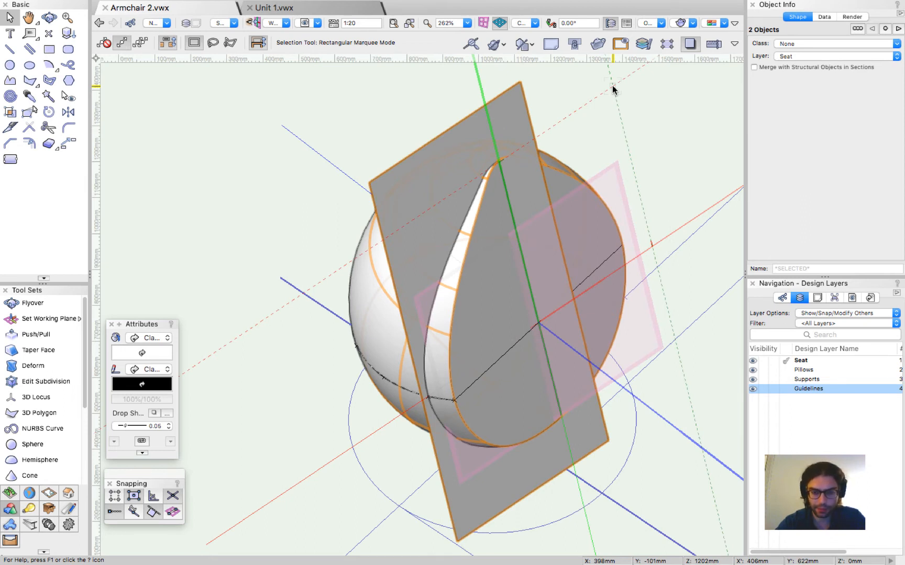
key("alt+super+i")
left_click(565, 122)
Step: Check the resulting cross-section in the 3D view, paste the seat solid back in place and deselect it
scroll(549, 344, "down", 3)
key("shift+c")
left_click_drag(519, 420, 628, 342)
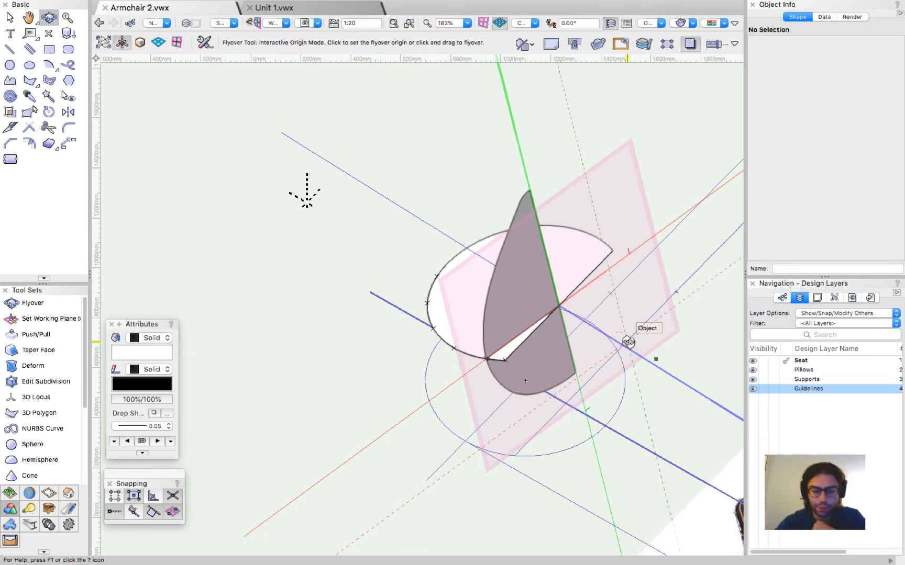
scroll(581, 345, "up", 3)
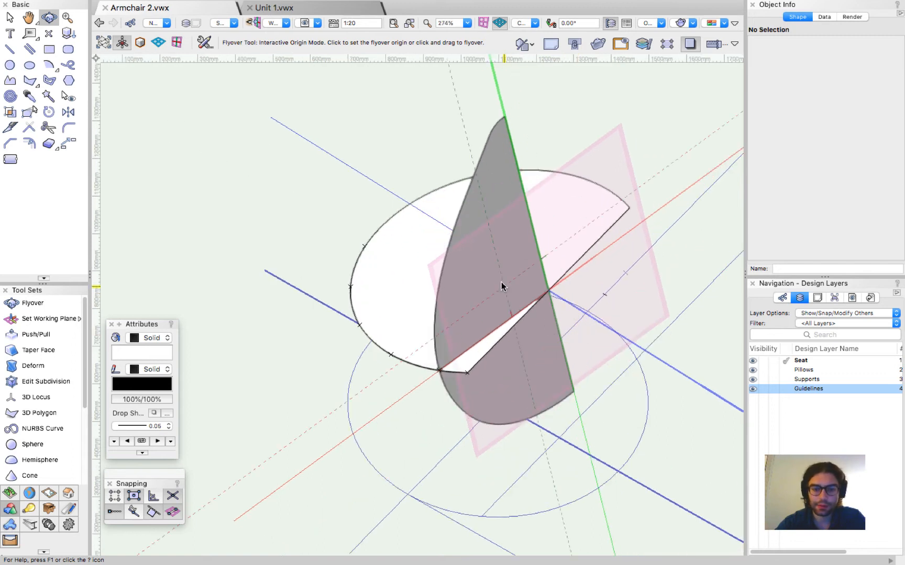
key("x")
left_click(501, 284)
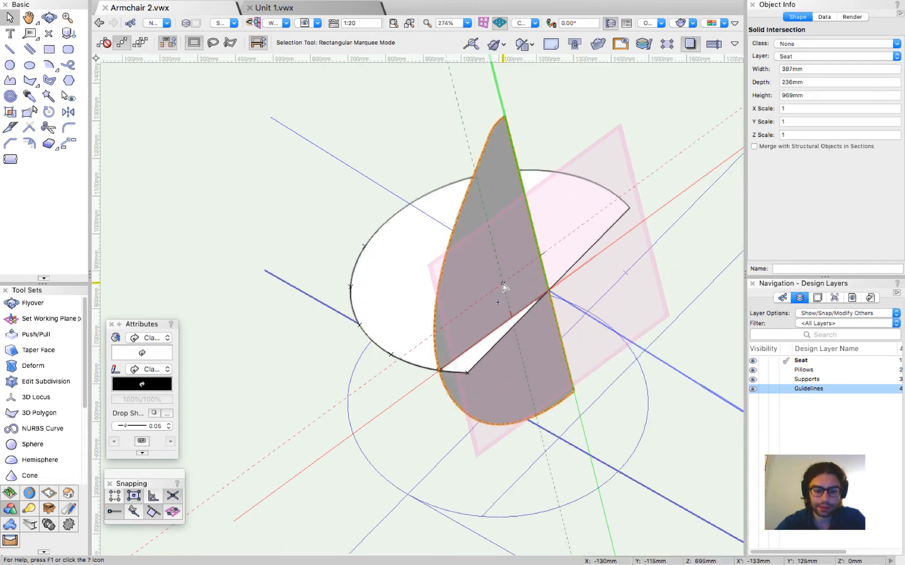
key("alt+super+v")
left_click(640, 96)
Step: Rotate the working plane about its vertical axis to the second locus inward from the curve's end
left_click(613, 131)
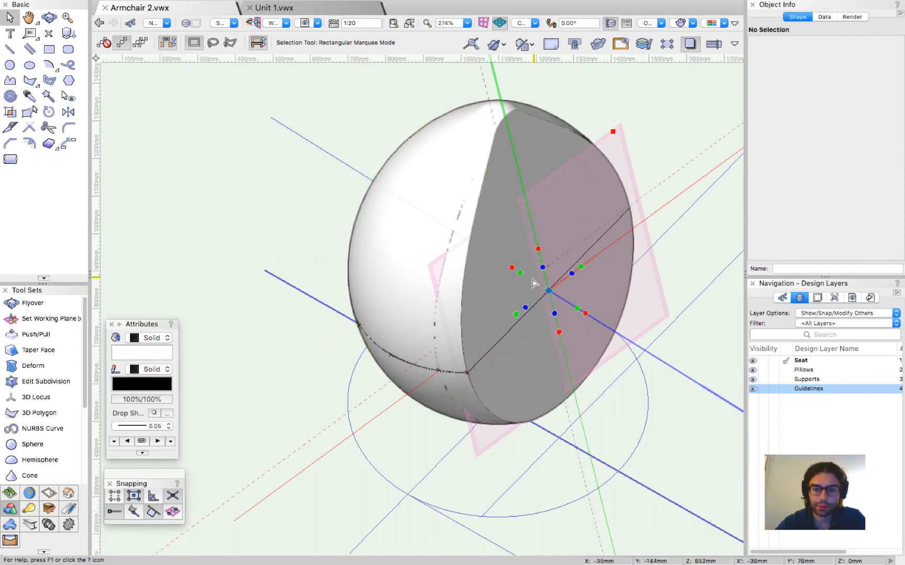
left_click(516, 314)
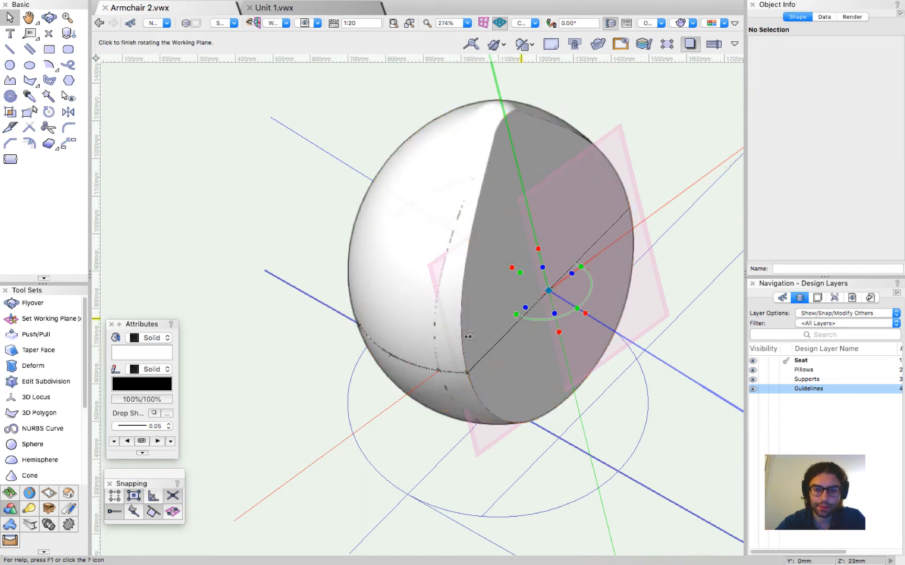
left_click(389, 354)
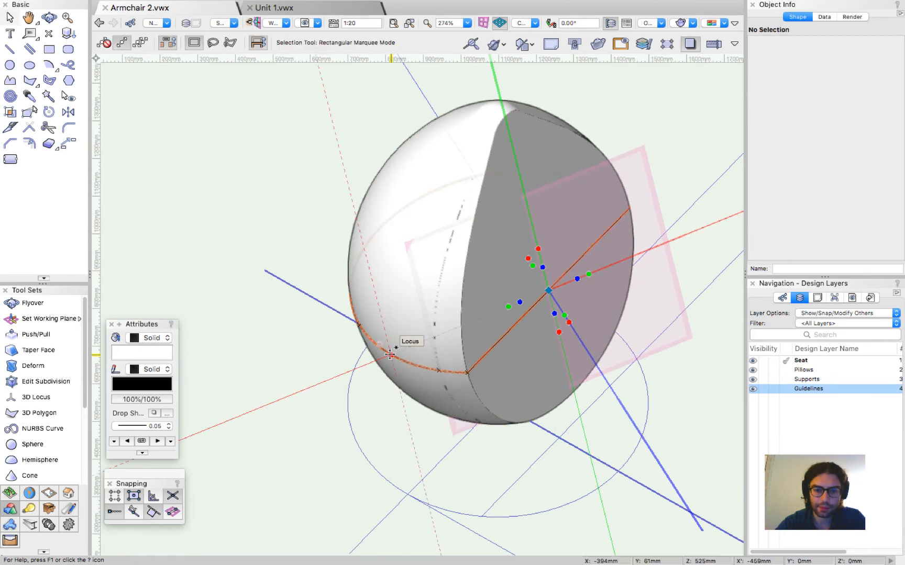
Step: Draw a rectangle about 605 by 1540 mm on the rotated working plane, extending past the seat, and convert it to a NURBS surface
key("shift+c")
left_click_drag(495, 404, 581, 430)
key("4")
scroll(407, 399, "down", 3)
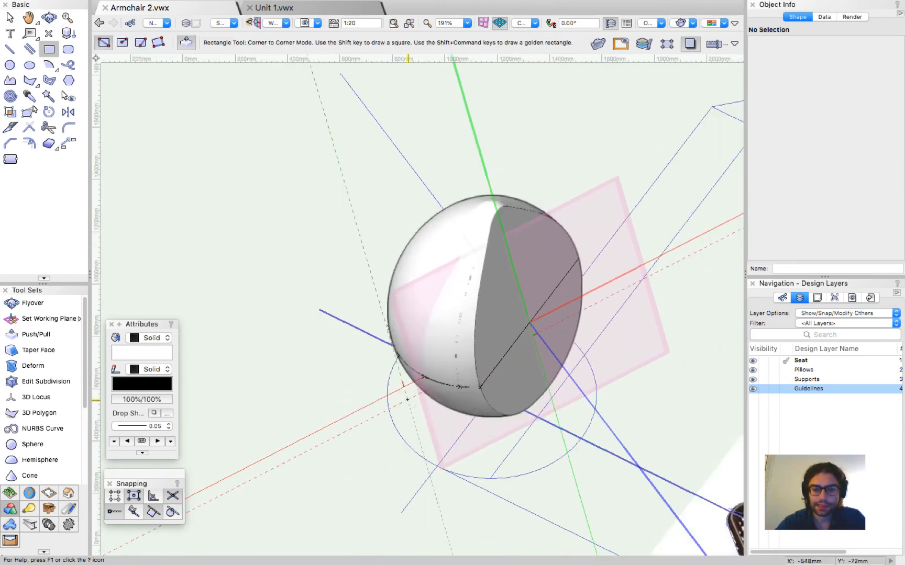
left_click(512, 157)
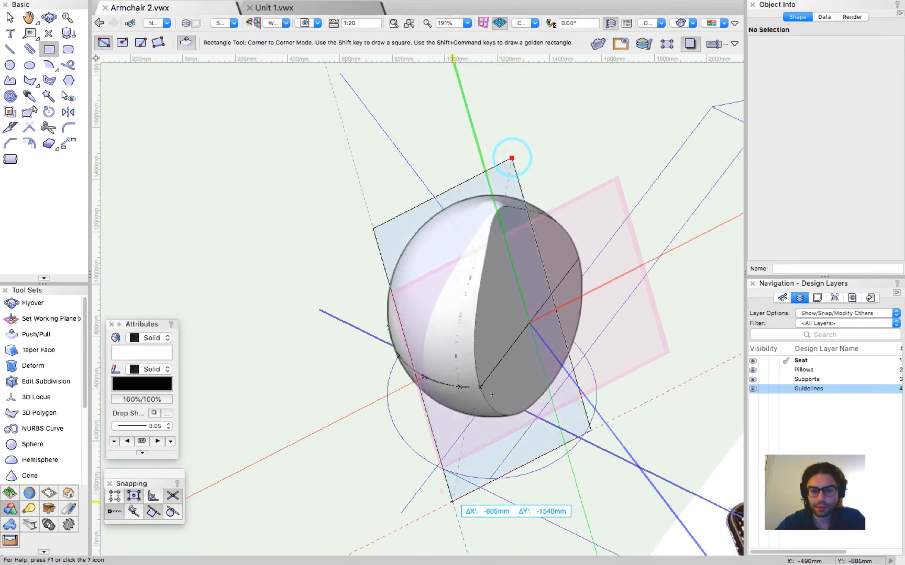
left_click(450, 505)
key("x")
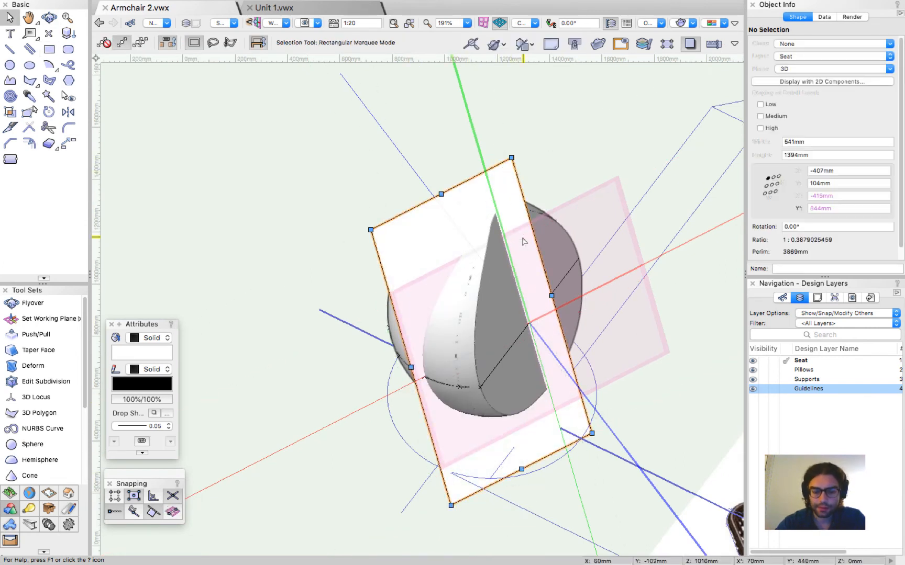
key("super+alt+n")
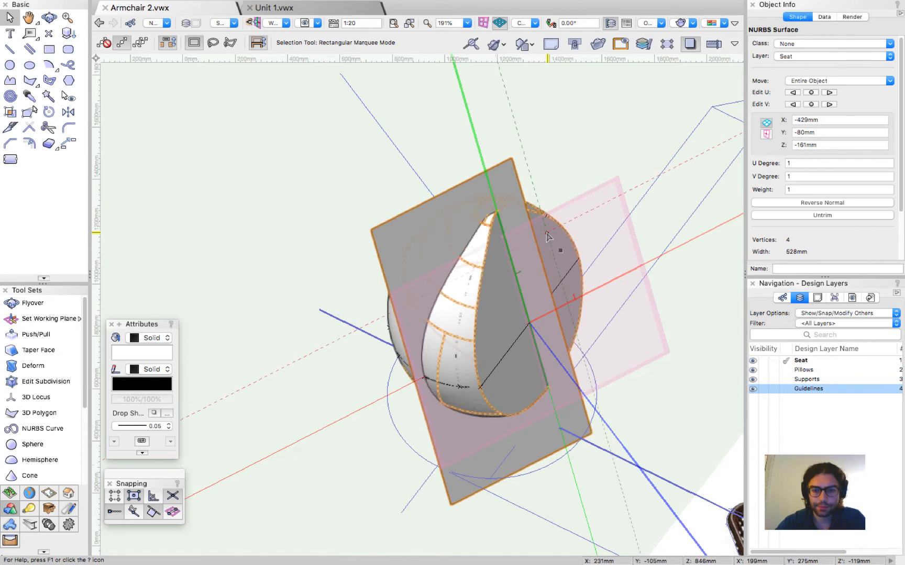
Step: Intersect the second NURBS surface with the seat solid and paste the seat back in place
left_click(547, 233, "shift")
key("super+alt+i")
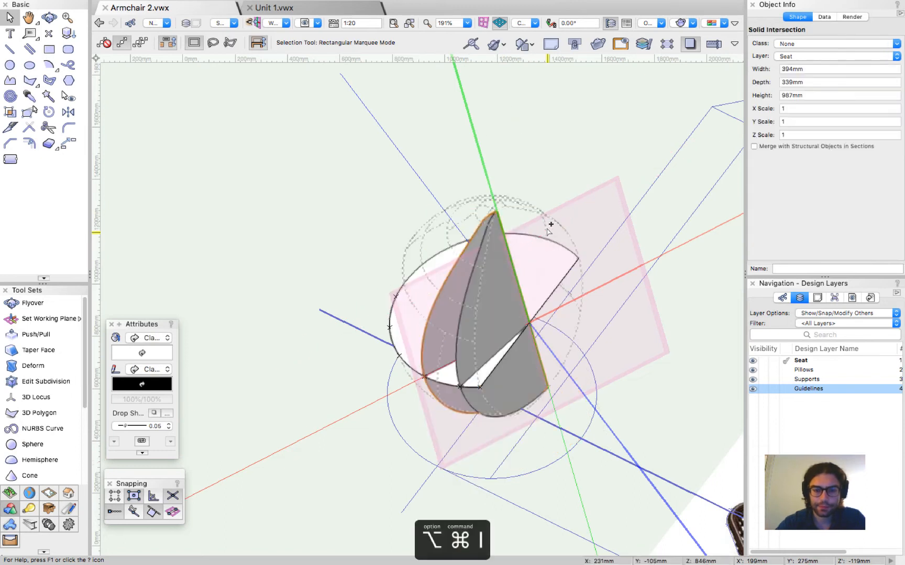
key("super+alt+v")
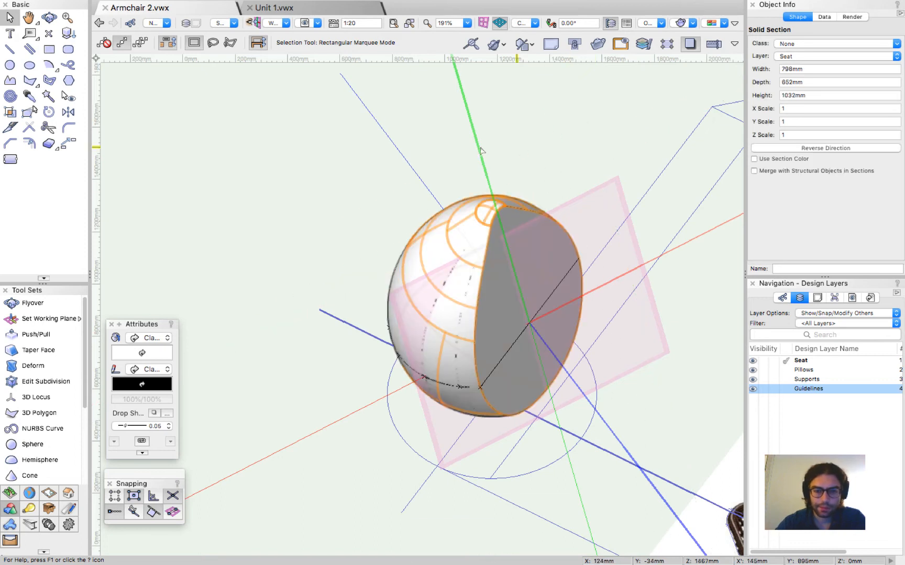
Step: Rotate the working plane about its vertical axis to the third locus along the seat's lower curve
left_click(479, 146)
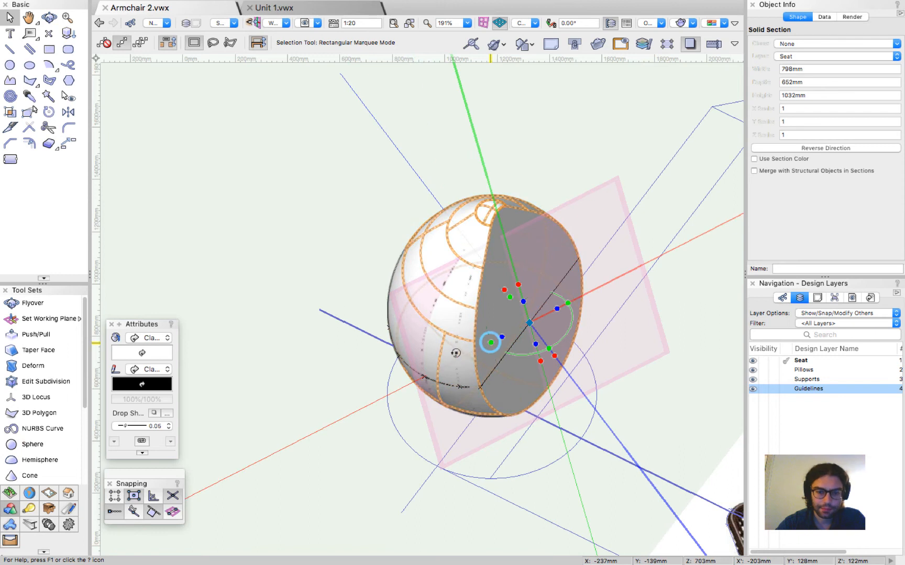
left_click(455, 354)
scroll(390, 370, "up", 5)
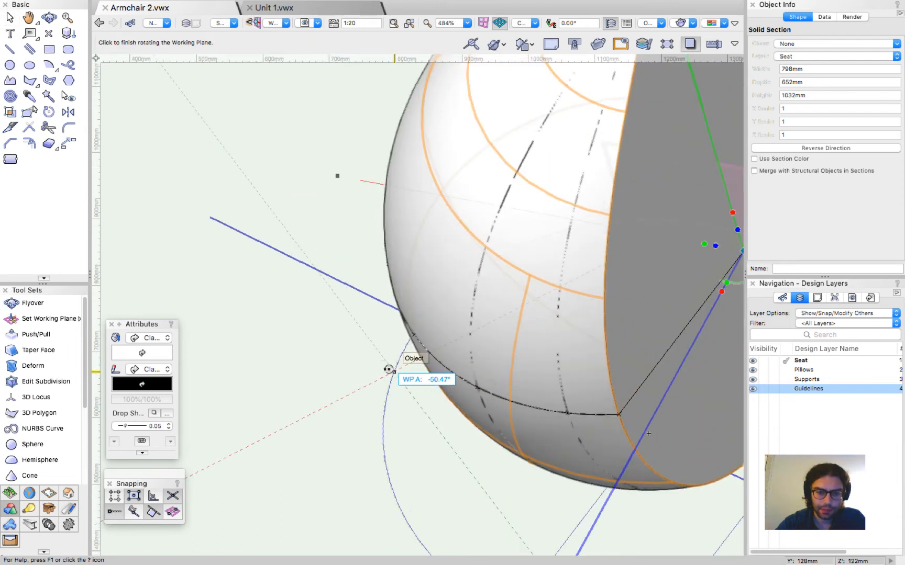
scroll(388, 370, "up", 4)
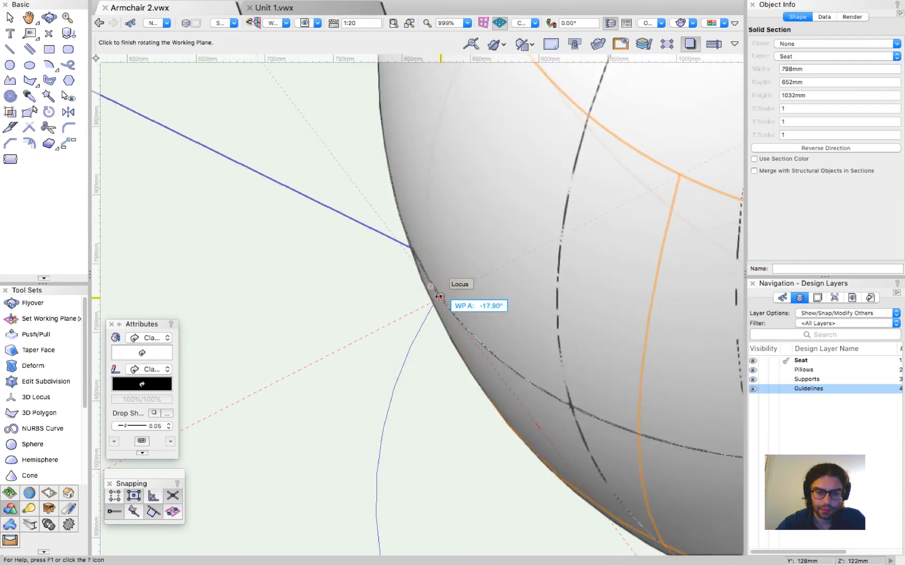
left_click(414, 305)
scroll(333, 330, "down", 10)
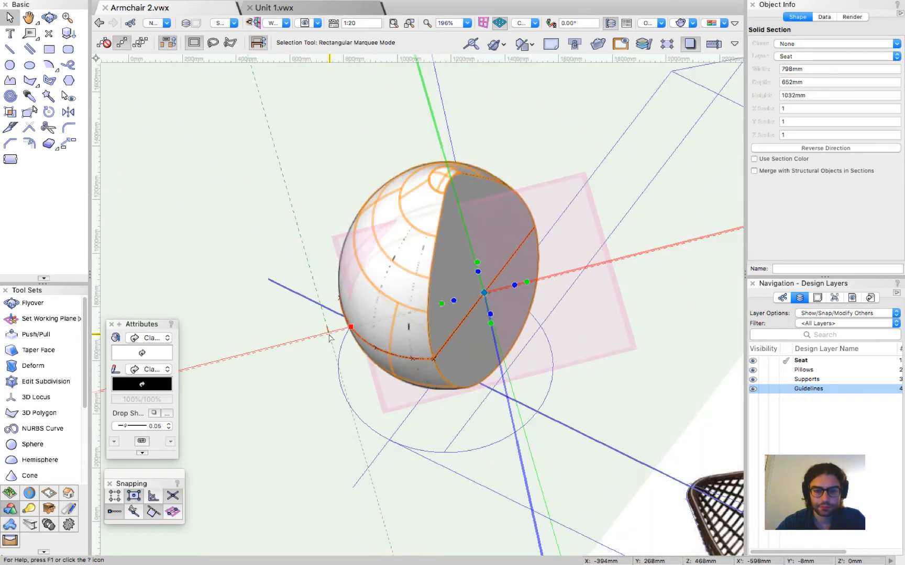
Step: Draw a rectangle about 788 by 1470 mm on the rotated working plane, covering the seat's rear part, and convert it to a NURBS surface
key("4")
left_click(431, 181)
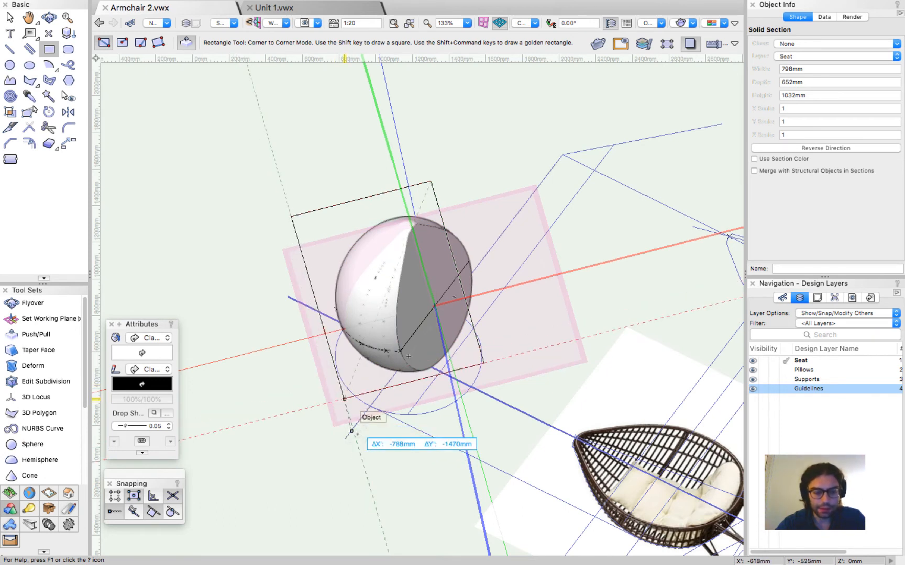
left_click(358, 434)
key("x")
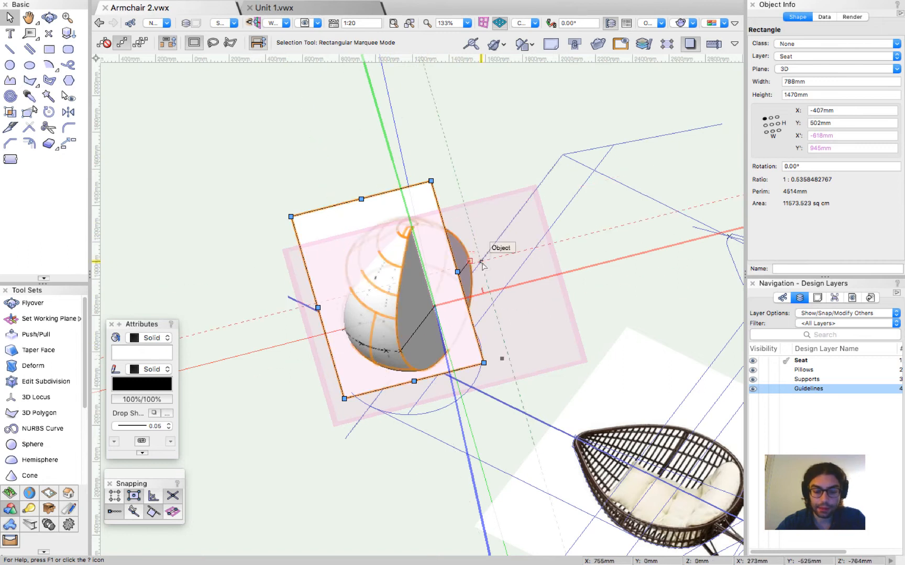
key("alt+super+k")
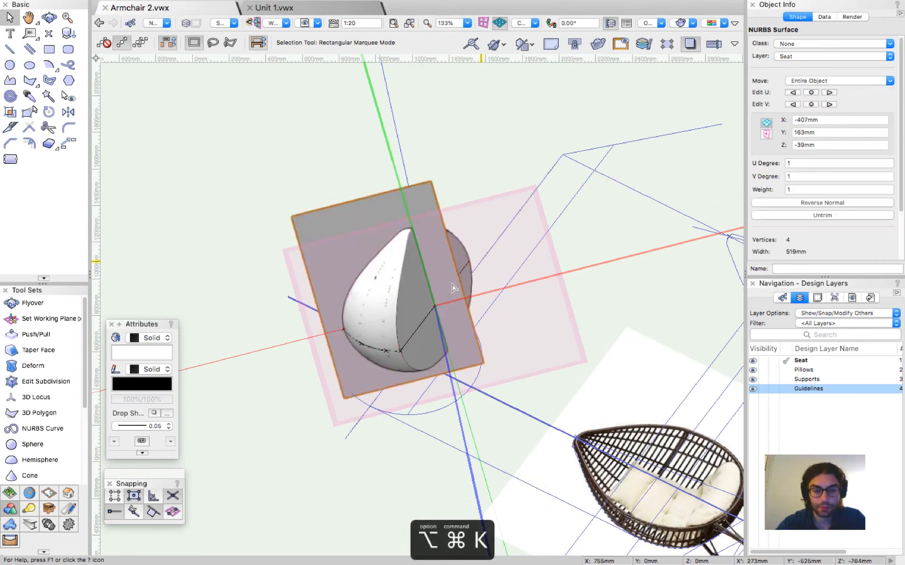
Step: Intersect the third NURBS surface with the seat solid and paste the seat back in place
left_click(409, 310)
left_click(409, 309)
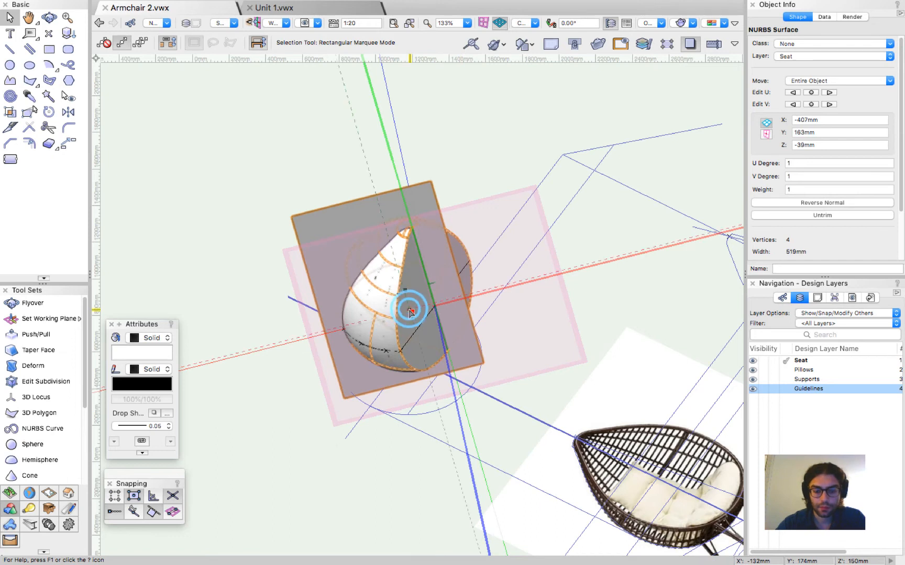
key("alt+super+i")
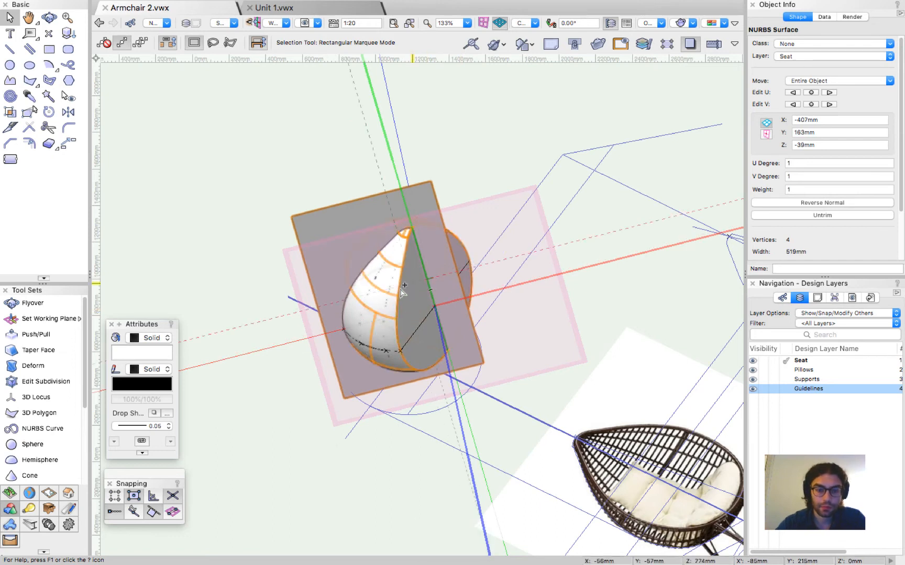
left_click(360, 223, "shift")
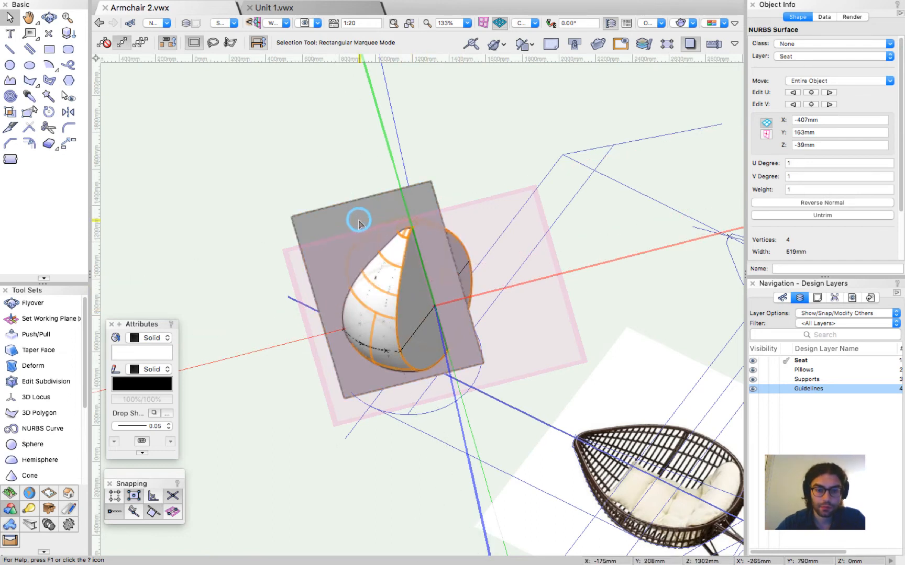
key("alt+super+v")
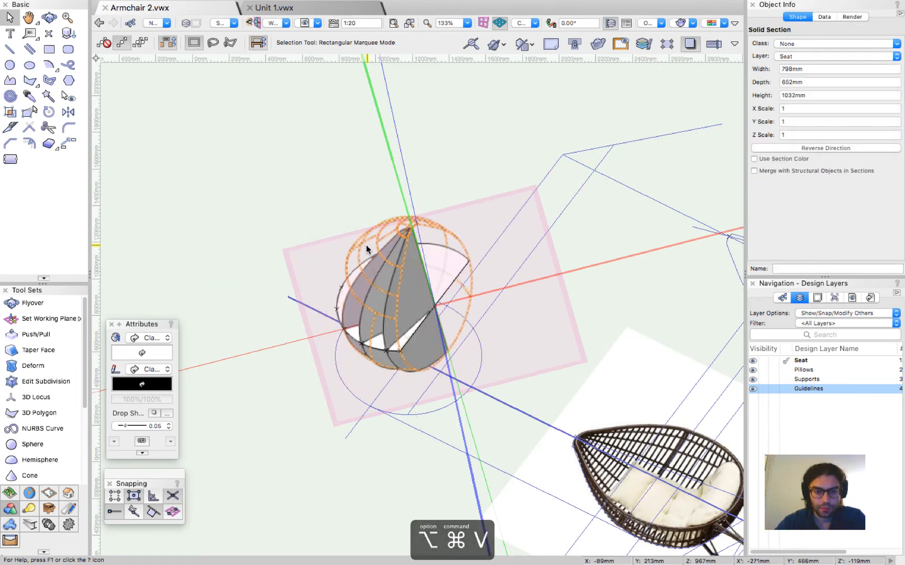
Step: Rotate the working plane about its vertical axis to the fourth locus, near the rear of the seat's curve
key("shift+c")
left_click_drag(372, 369, 714, 256)
scroll(473, 394, "down", 4)
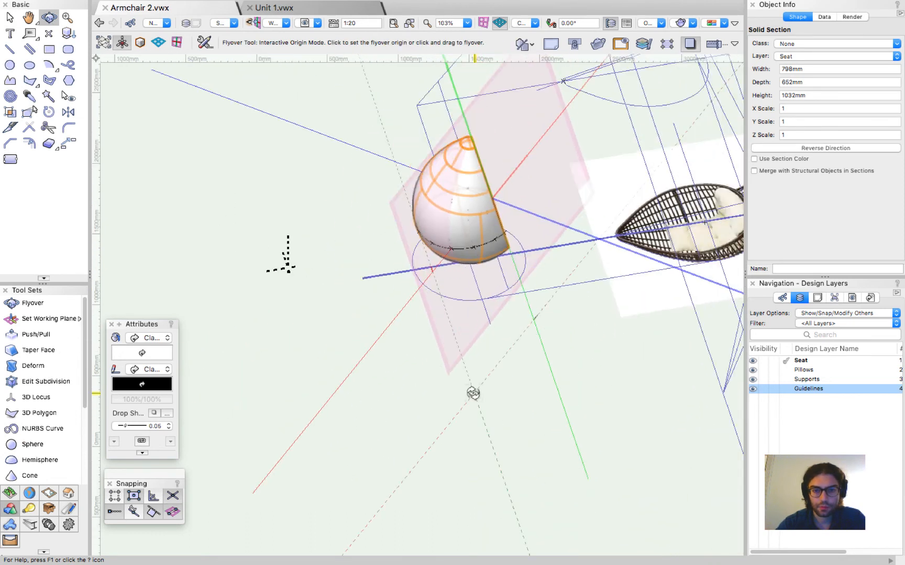
scroll(458, 152, "up", 4)
scroll(458, 152, "up", 2)
key("x")
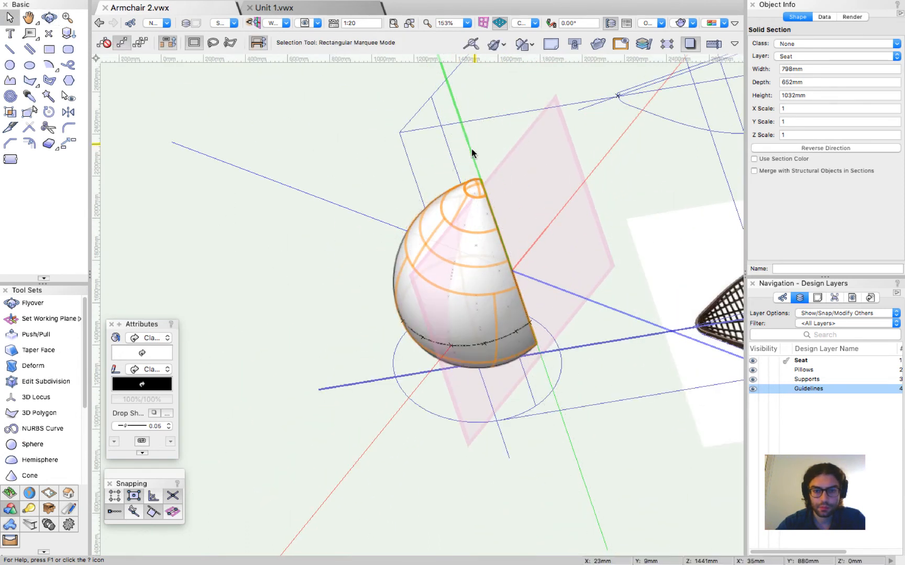
left_click(471, 155)
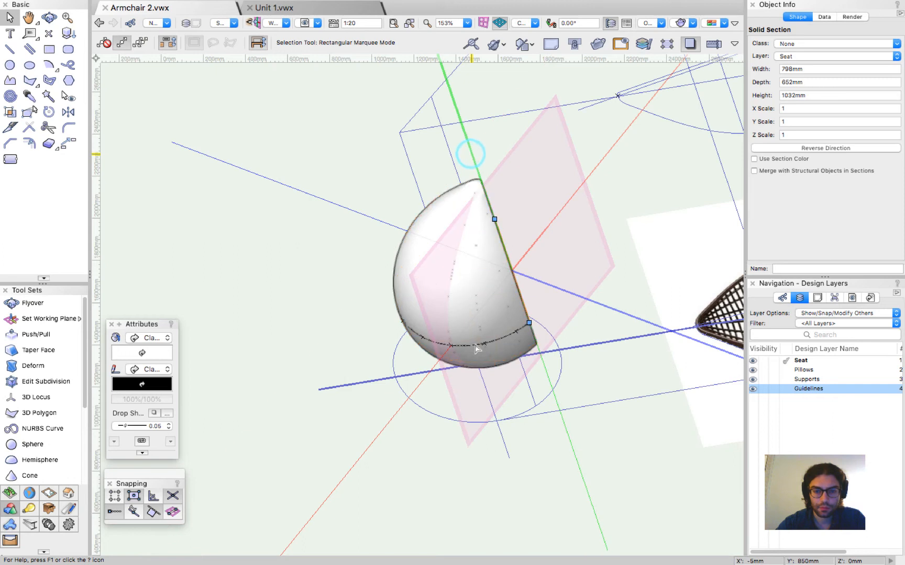
left_click(545, 229)
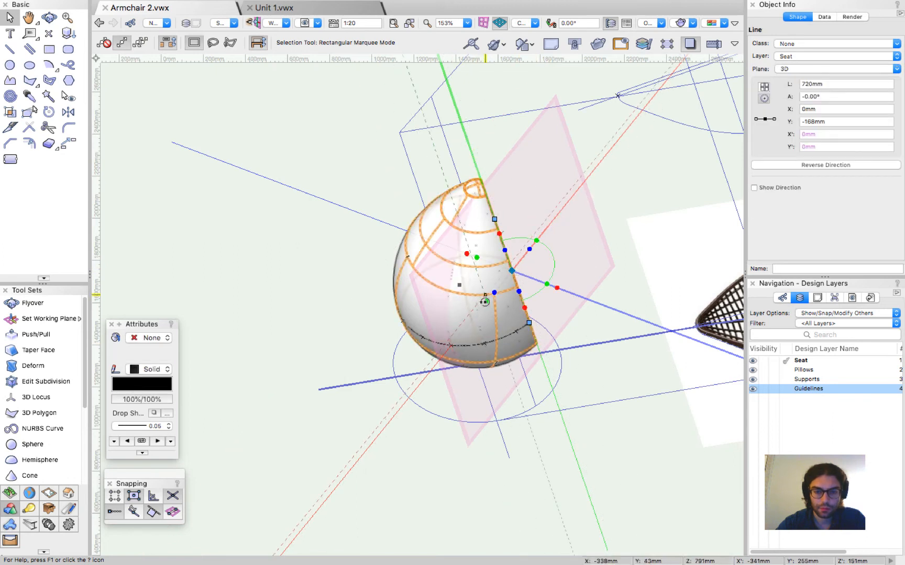
left_click(485, 301)
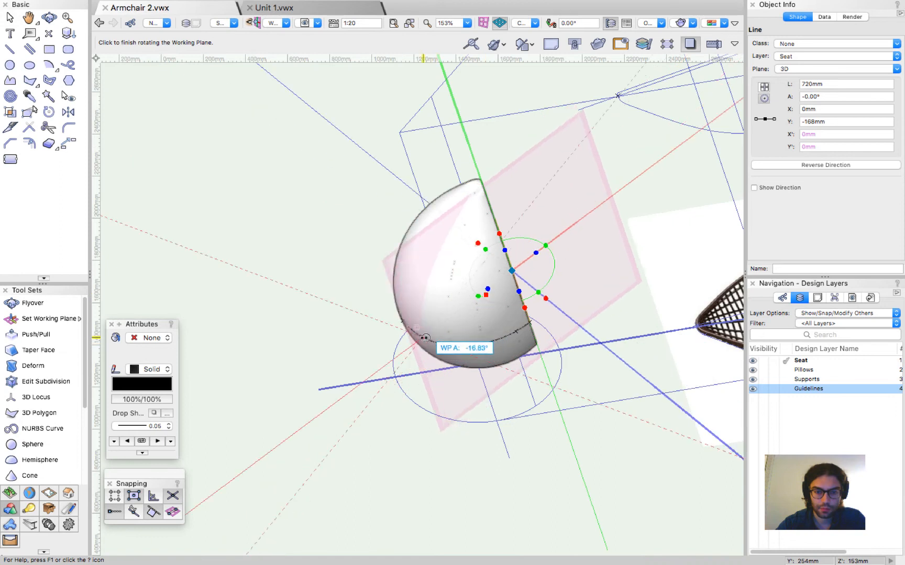
left_click(420, 337)
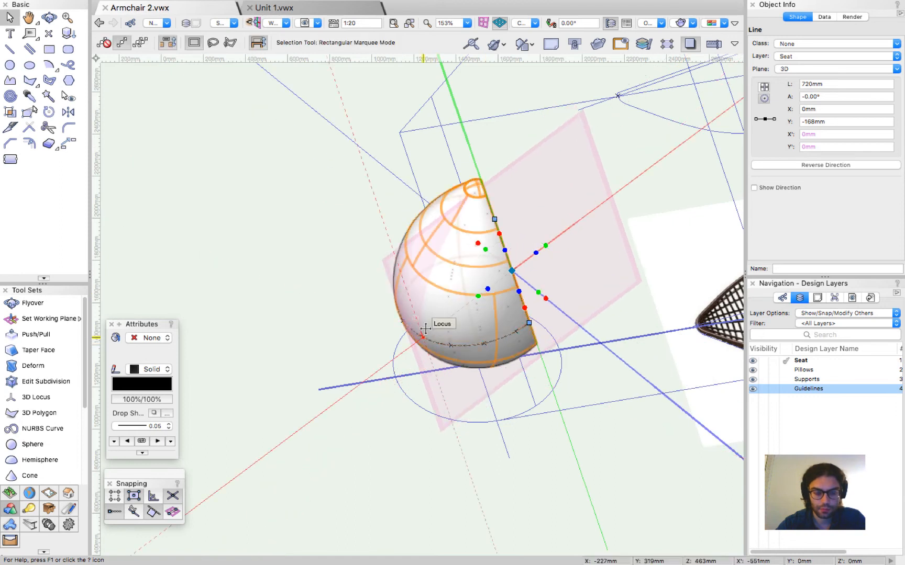
Step: Draw a rectangle on the working plane through the fourth locus, extending past the seat, and convert it to a NURBS surface
key("4")
left_click(509, 136)
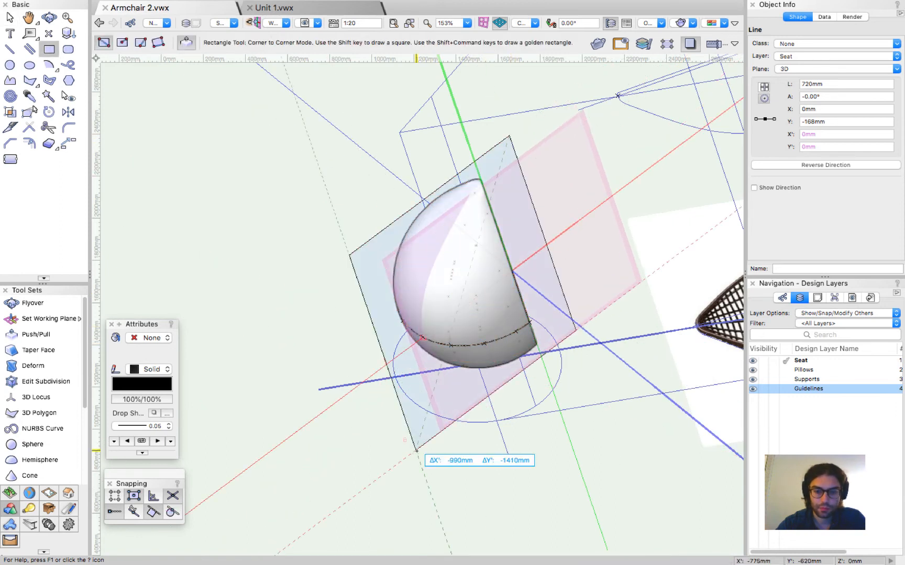
left_click(431, 461)
key("alt+super+k")
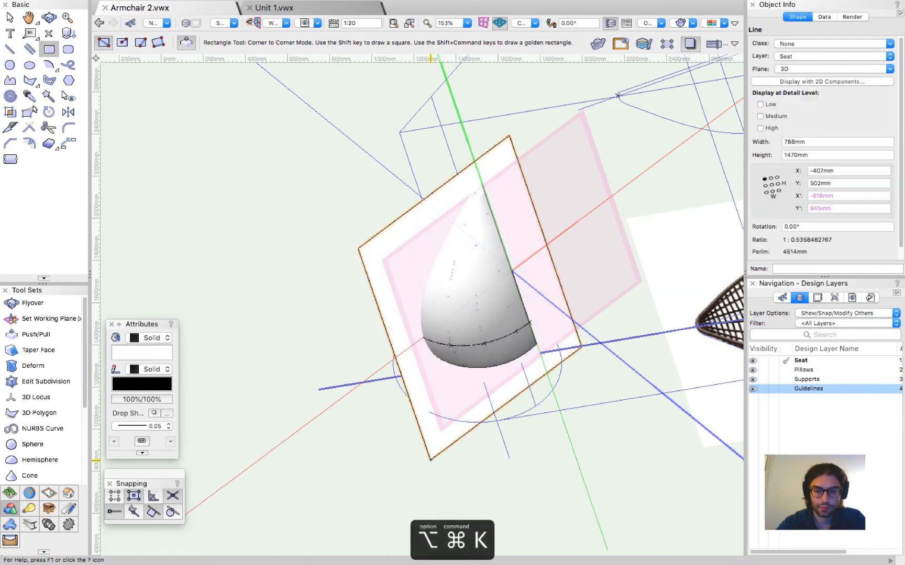
Step: Intersect the fourth NURBS surface with the seat solid and paste the seat back in place
key("x")
left_click(485, 293, "shift")
key("alt+super+i")
key("alt+super+v")
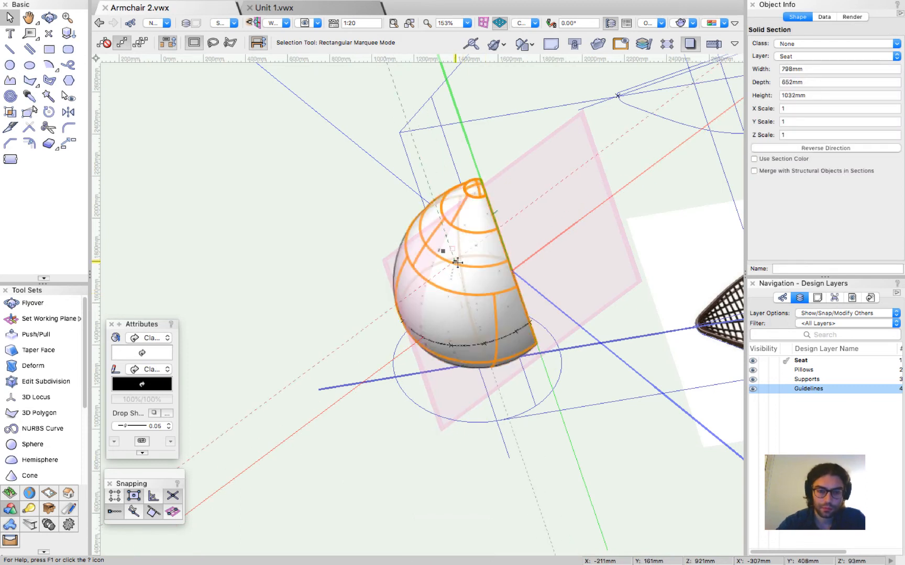
Step: Rotate the working plane about its vertical axis to the fifth locus on the seat's lower curve
key("shift+c")
left_click_drag(513, 338, 658, 341)
scroll(579, 396, "down", 2)
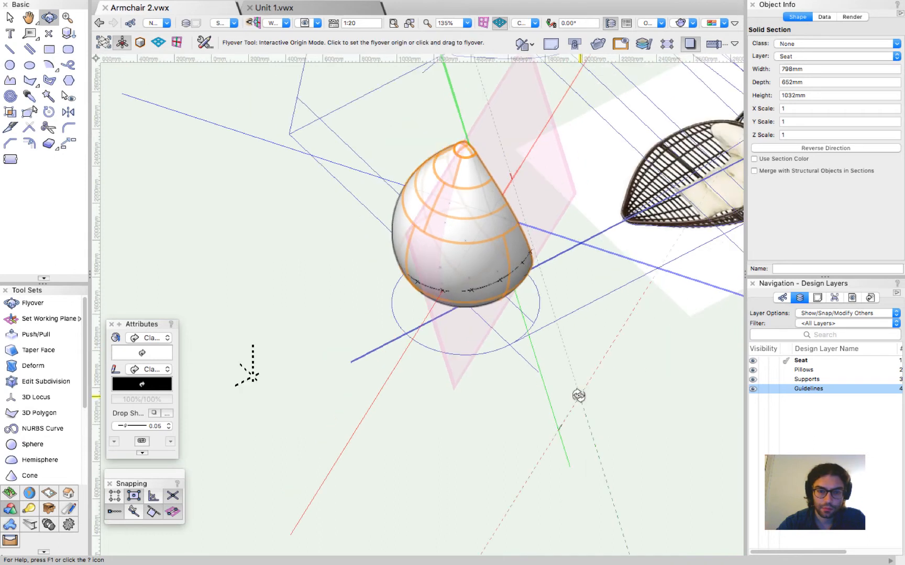
scroll(406, 108, "up", 3)
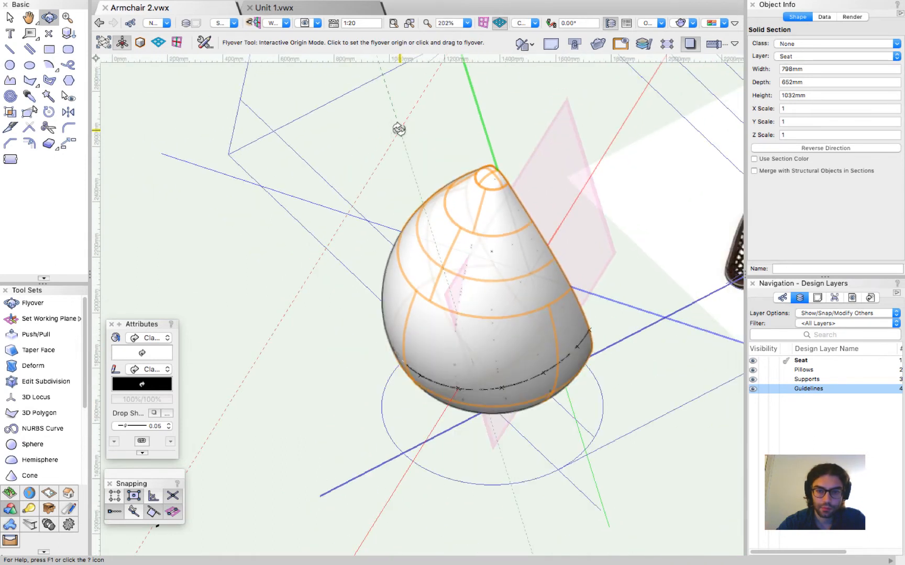
key("x")
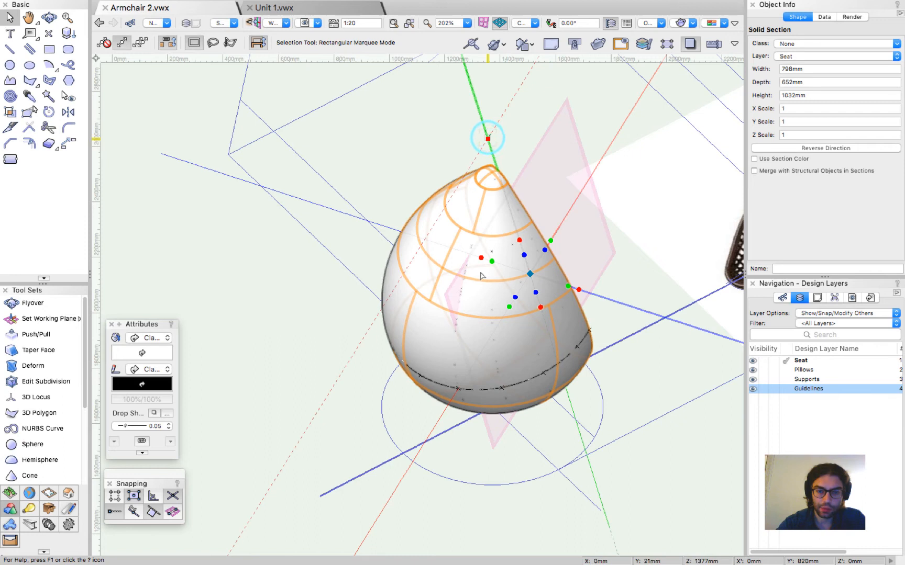
left_click(509, 307)
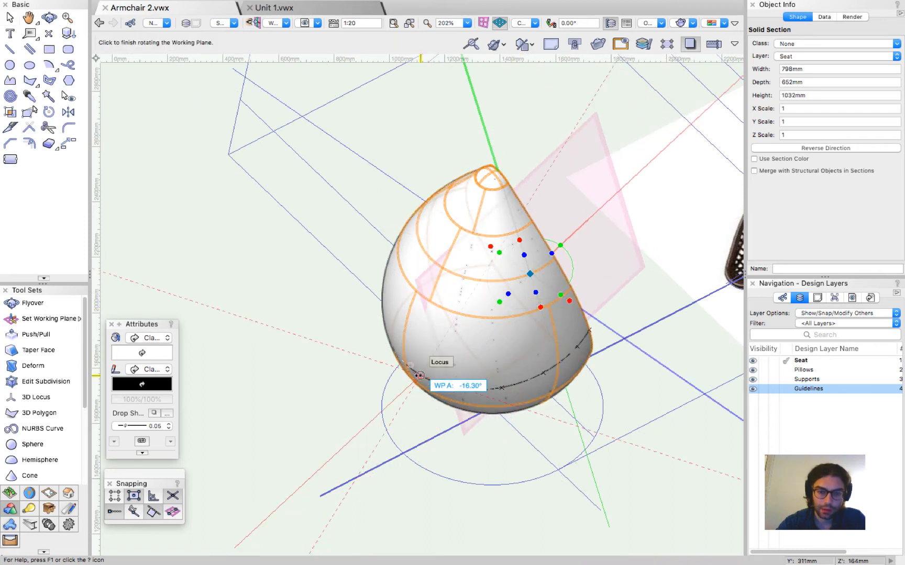
Step: Draw a tall rectangle on the working plane through the fifth locus, extending well below the seat, and convert it to a NURBS surface
key("4")
left_click(521, 97)
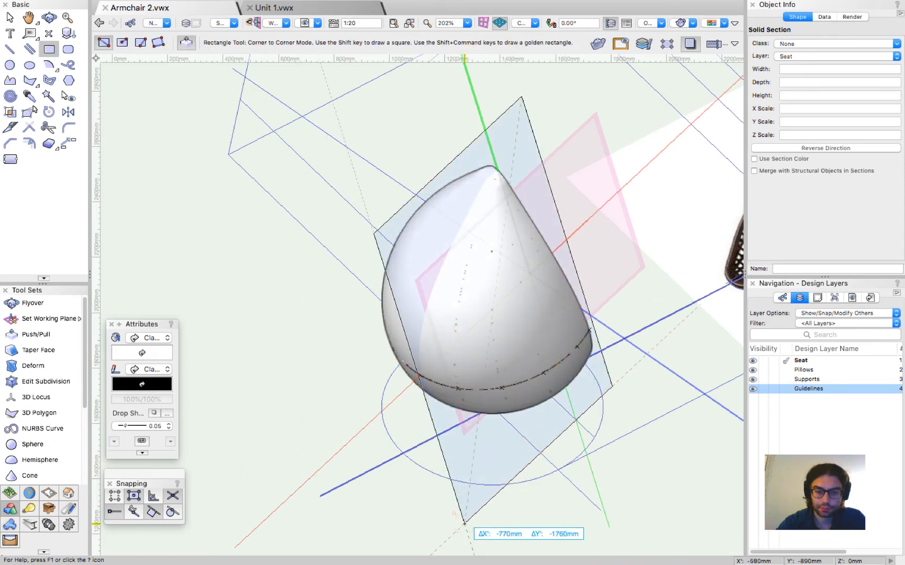
left_click(453, 547)
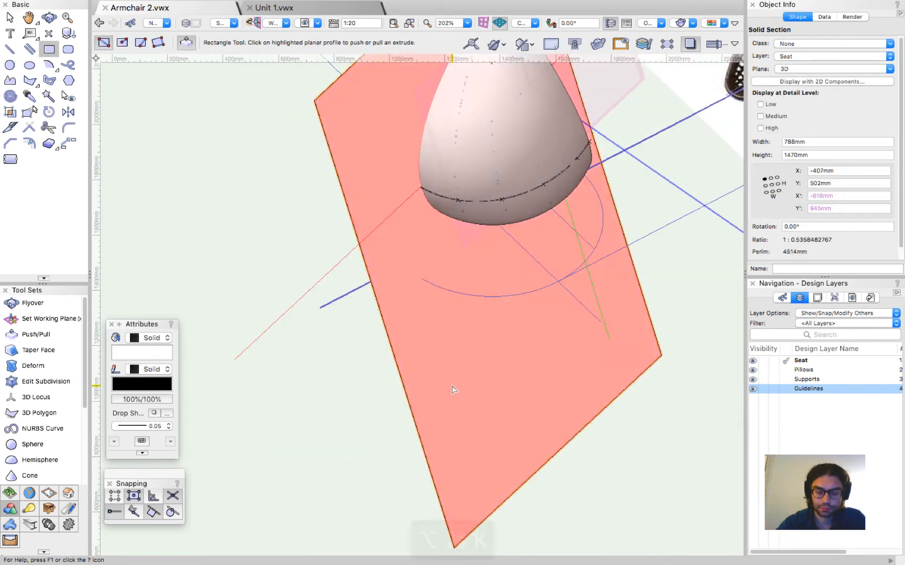
key("alt+super+k")
Step: Intersect the fifth NURBS surface with the seat solid, leaving only the section surfaces
key("x")
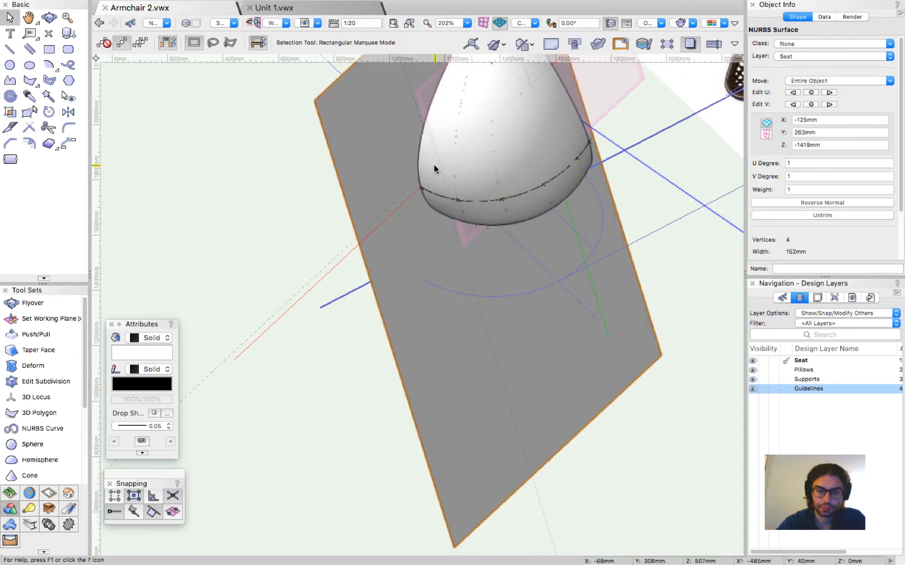
left_click(434, 165)
key("alt+super+i")
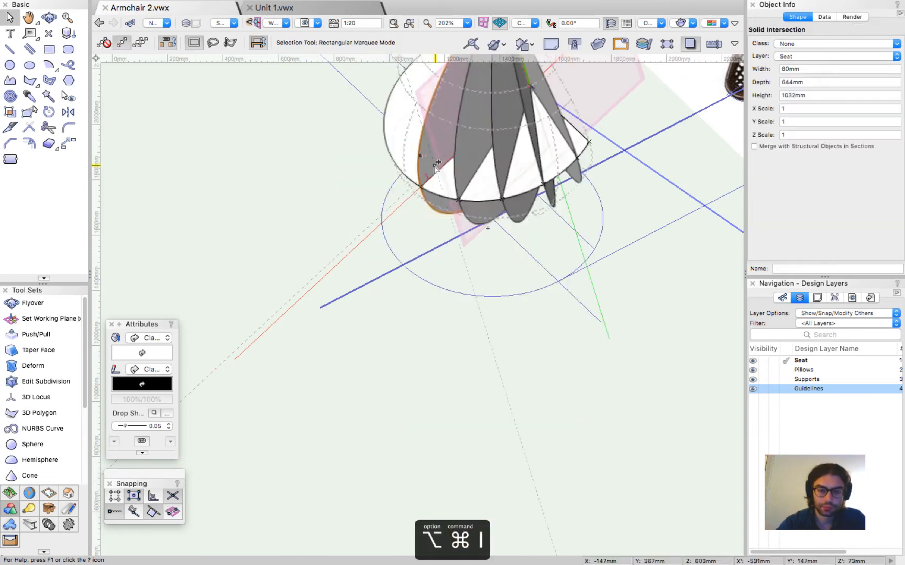
Step: Examine the fan of seat section surfaces from several angles in the 3D view
scroll(429, 251, "down", 5)
scroll(429, 251, "up", 1)
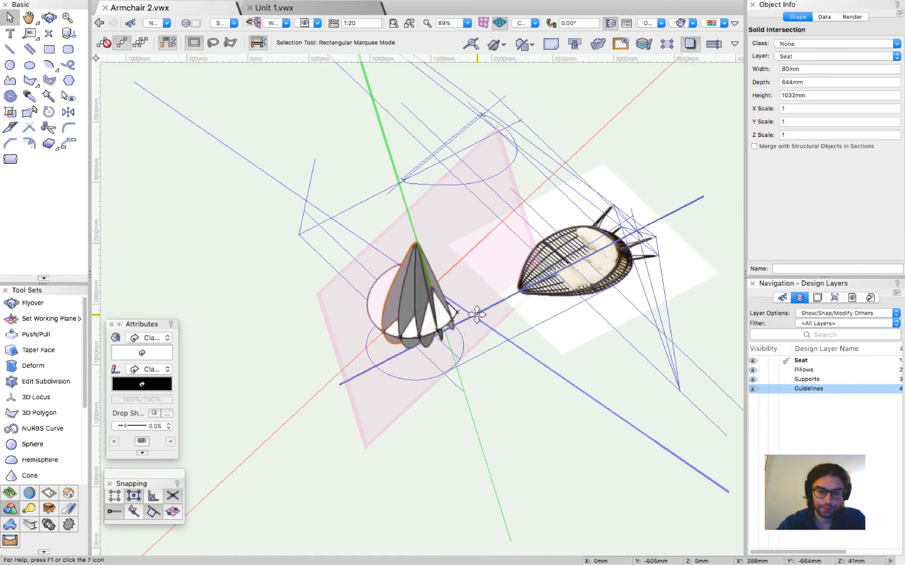
key("shift+v")
key("shift+c")
left_click_drag(489, 307, 176, 316)
left_click_drag(428, 356, 210, 442)
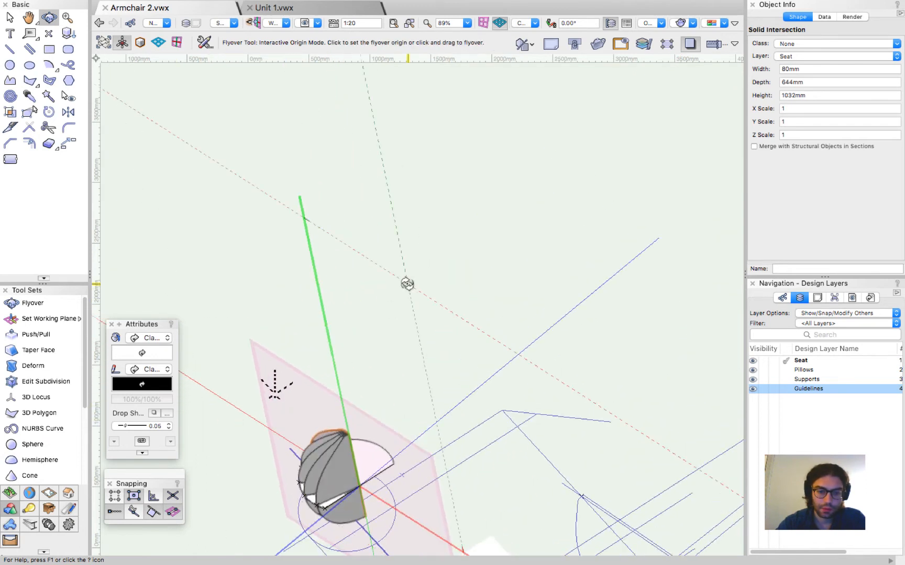
scroll(407, 283, "down", 3)
left_click_drag(322, 513, 516, 398)
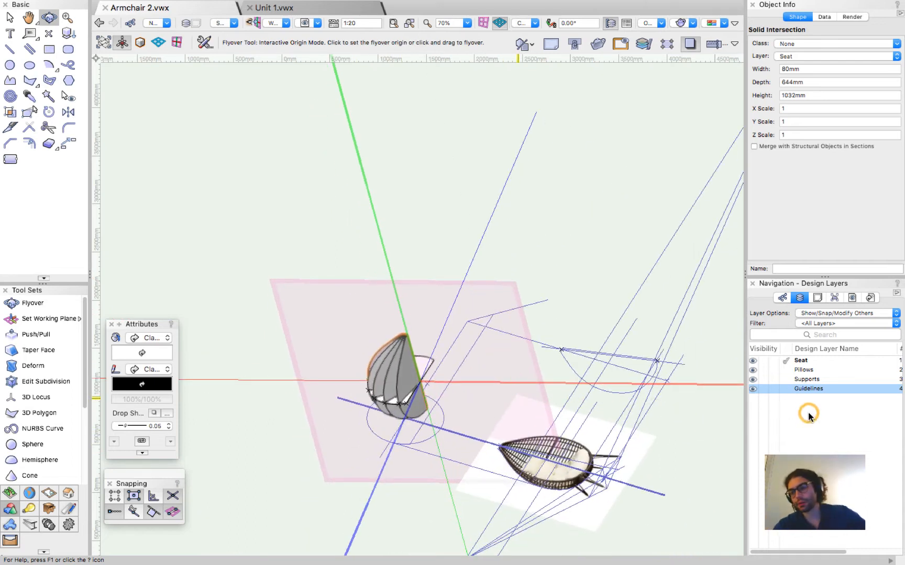
Step: Create a new design layer named Hidden, keeping its default properties
right_click(808, 416)
left_click(822, 417)
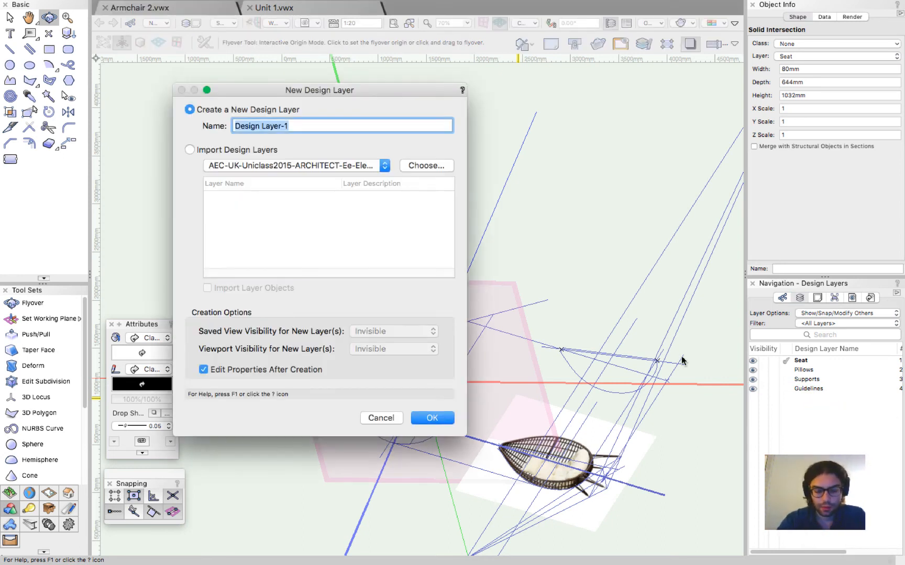
type("Hidden")
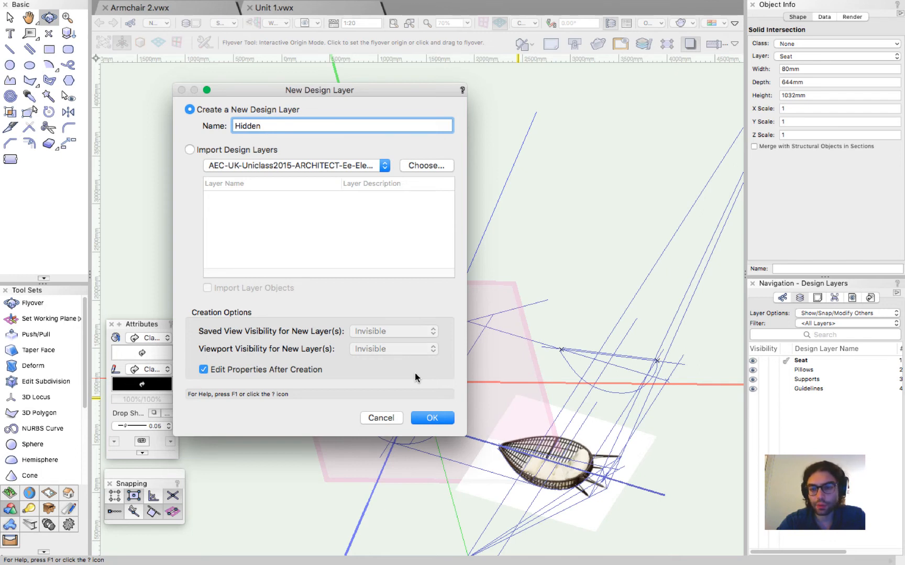
left_click(424, 419)
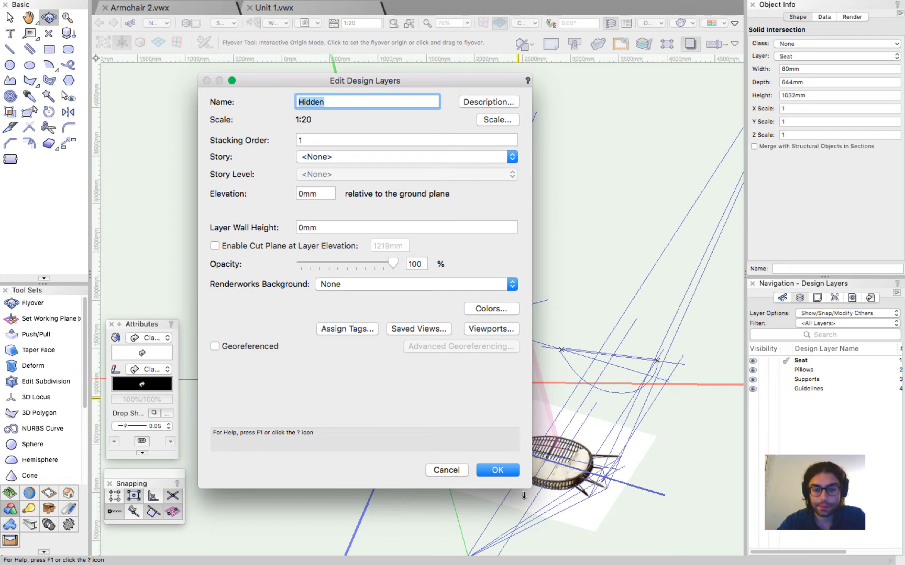
left_click(439, 470)
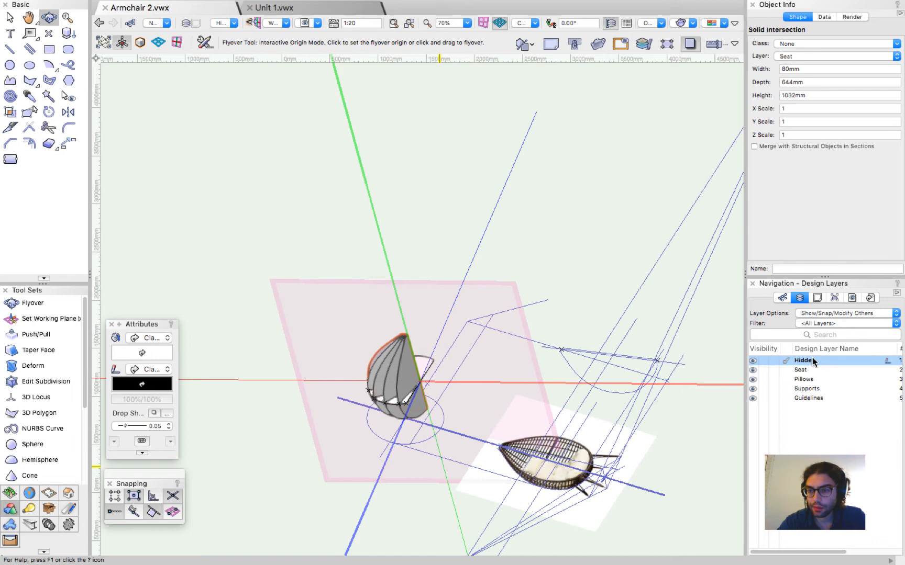
Step: Paste the copied seat solid in place and assign it to the Hidden layer
scroll(345, 434, "up", 3)
key("alt+super+v")
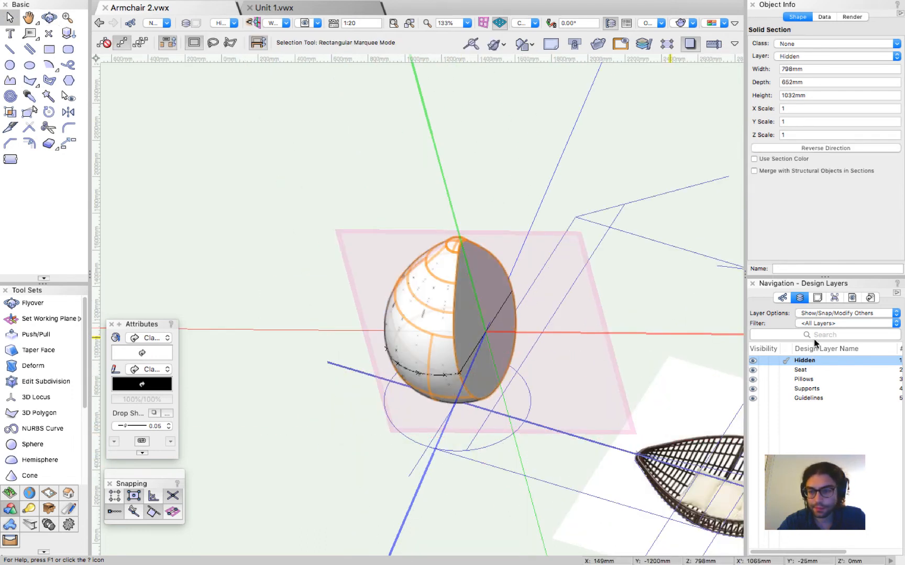
right_click(808, 362)
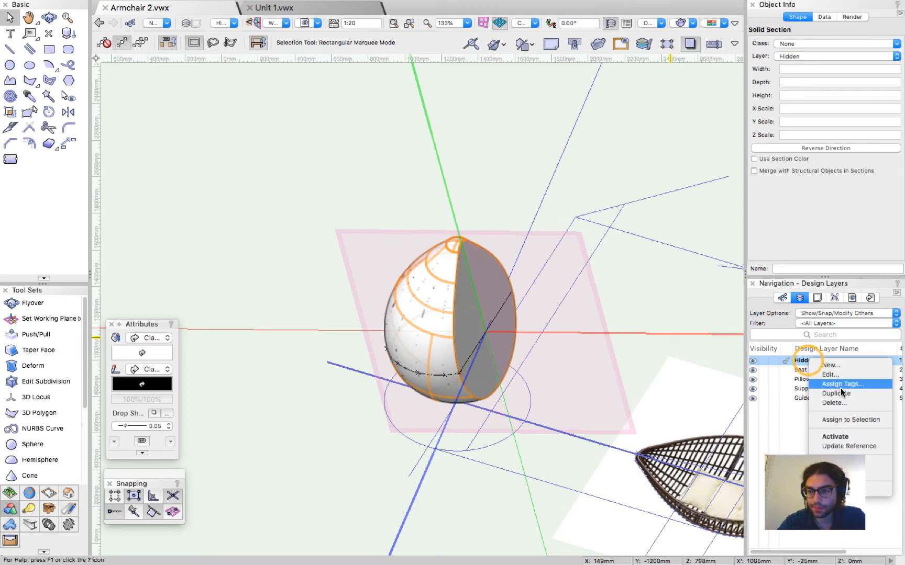
left_click(840, 417)
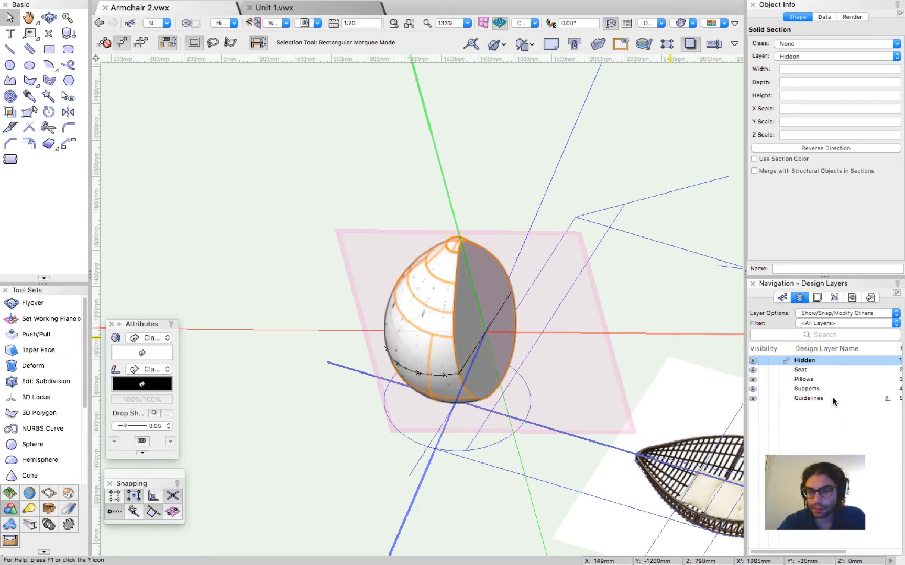
Step: Move the Hidden layer below Guidelines in the layer order and make it invisible, with Seat as the active layer
scroll(878, 369, "right", 3)
left_click_drag(879, 365, 869, 413)
scroll(824, 412, "left", 3)
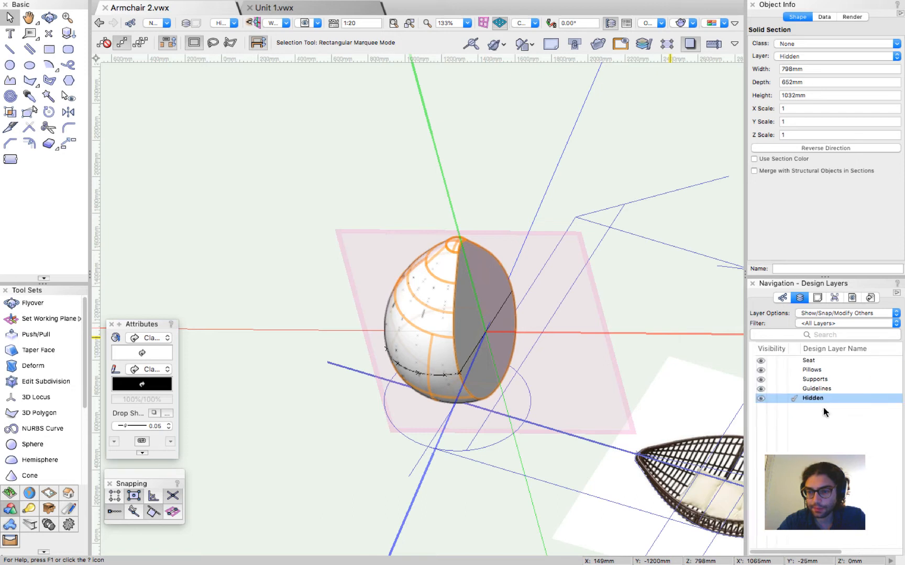
left_click(786, 360)
left_click(764, 399)
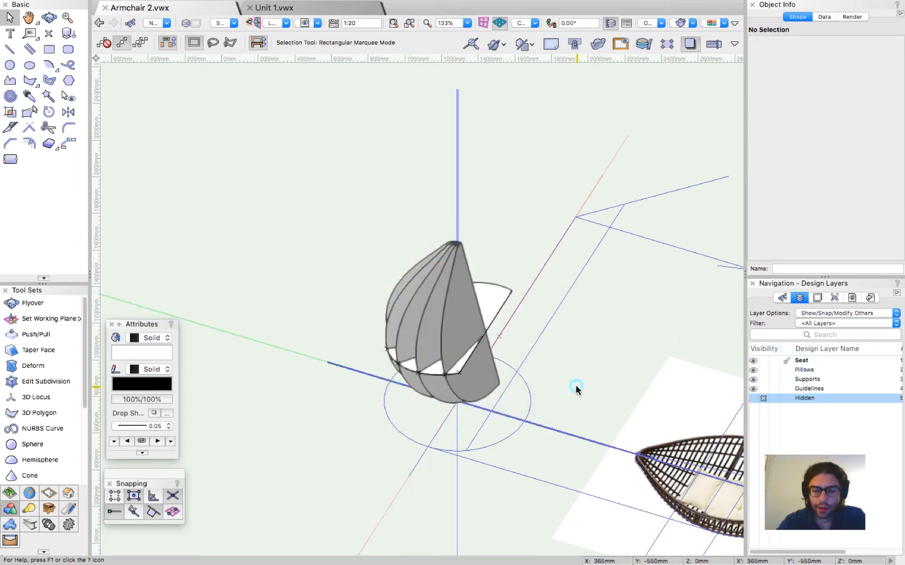
Step: Set up the Extract tool in Extract Curve mode on the seat section surfaces, with Select Tangent Entities enabled
middle_click_drag(558, 380, 465, 443, "shift")
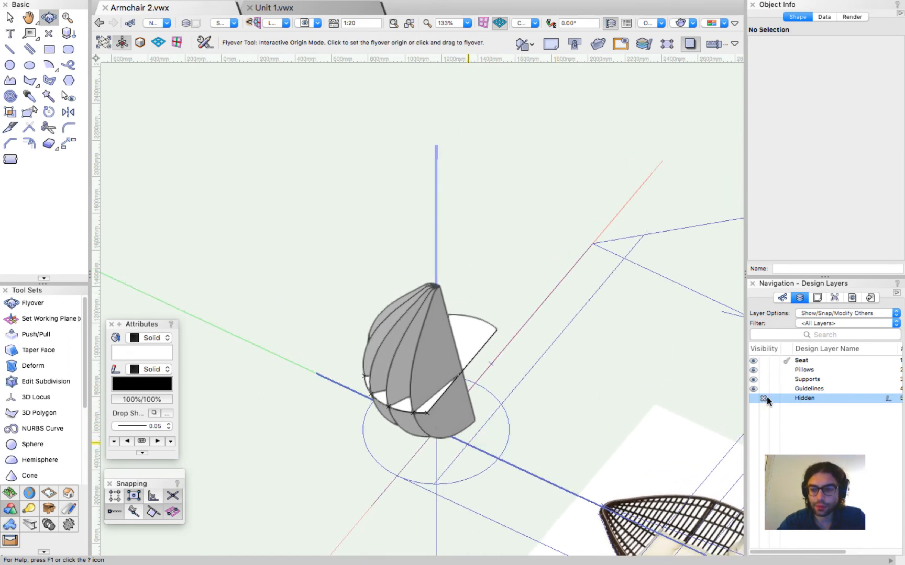
scroll(436, 459, "up", 5)
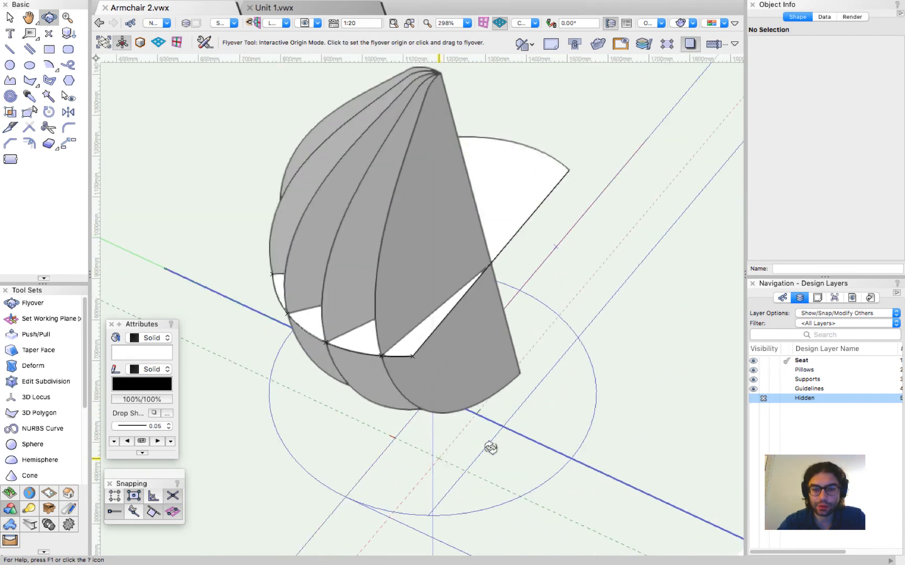
scroll(492, 447, "down", 3)
left_click_drag(516, 442, 272, 425)
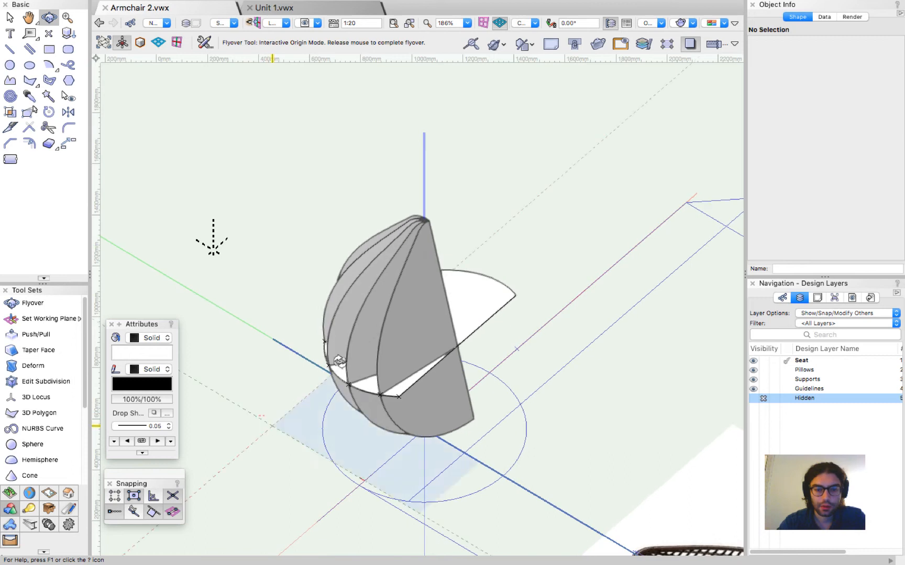
key("x")
scroll(391, 256, "up", 3)
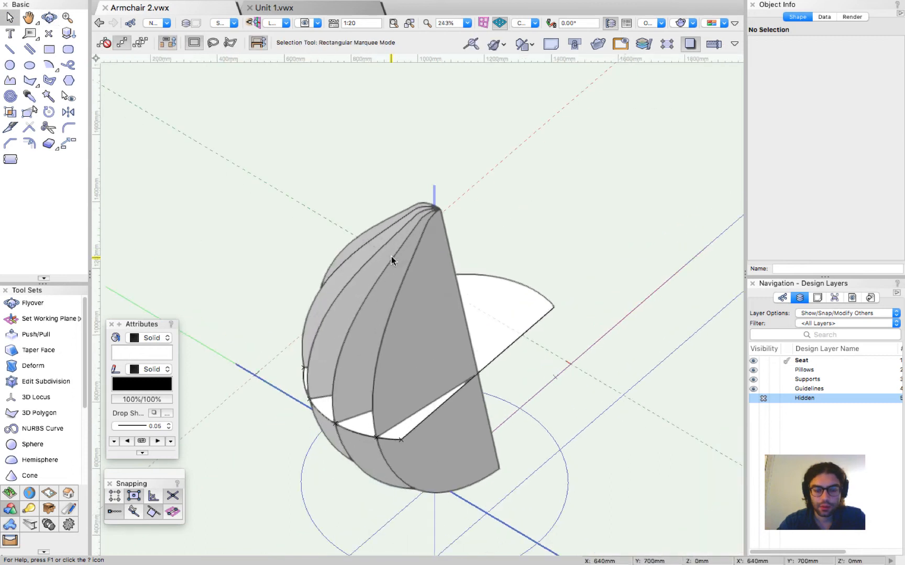
left_click(421, 246)
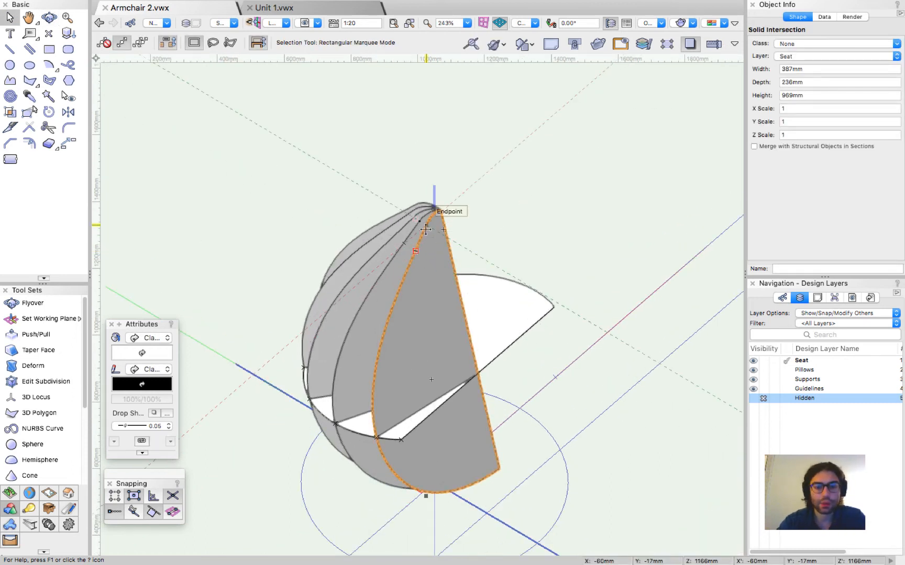
key("alt+shift+e")
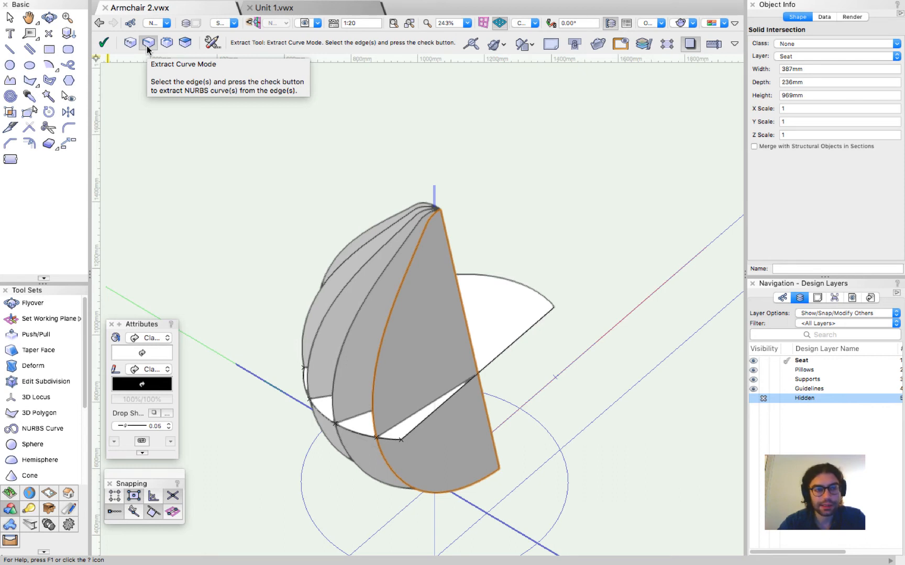
left_click(210, 43)
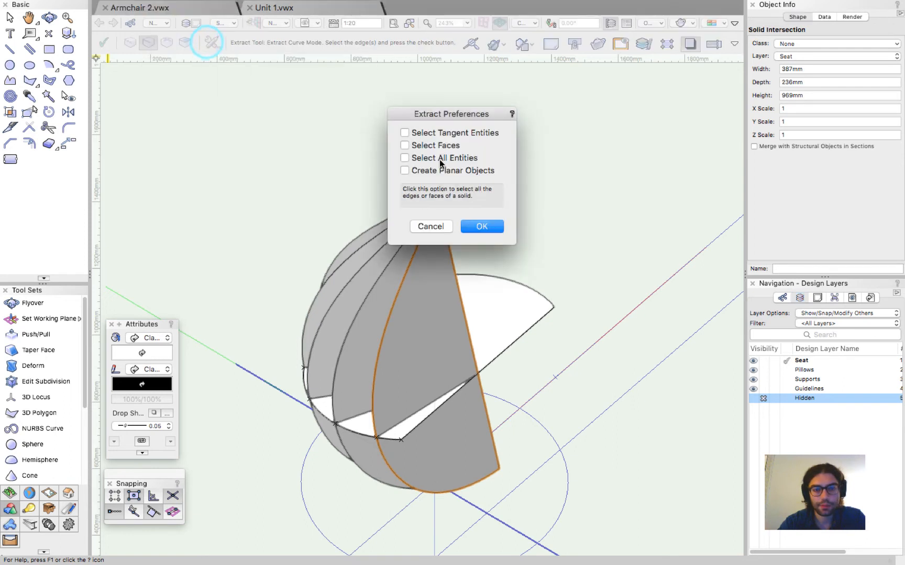
left_click(482, 227)
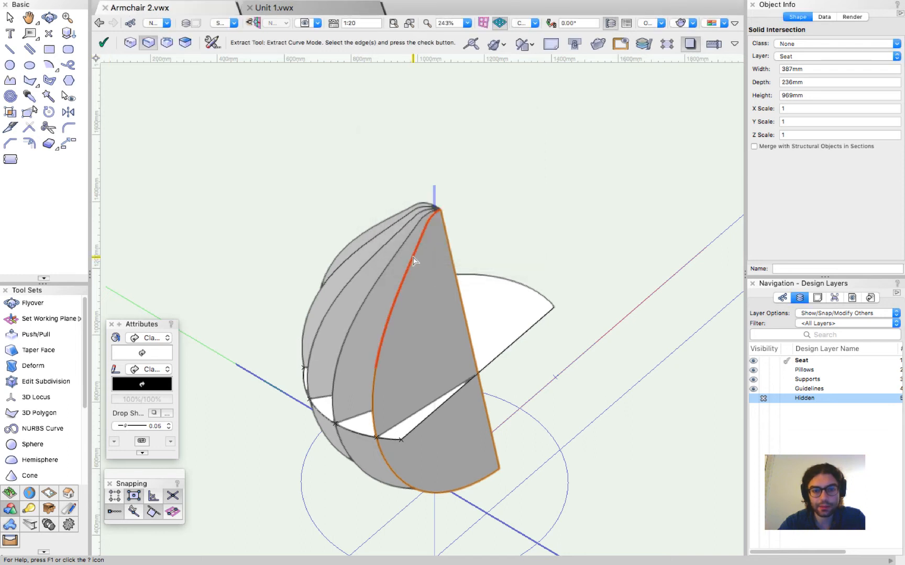
Step: Extract NURBS curves from the outline edges of all five seat section surfaces
left_click(413, 260)
left_click(372, 377)
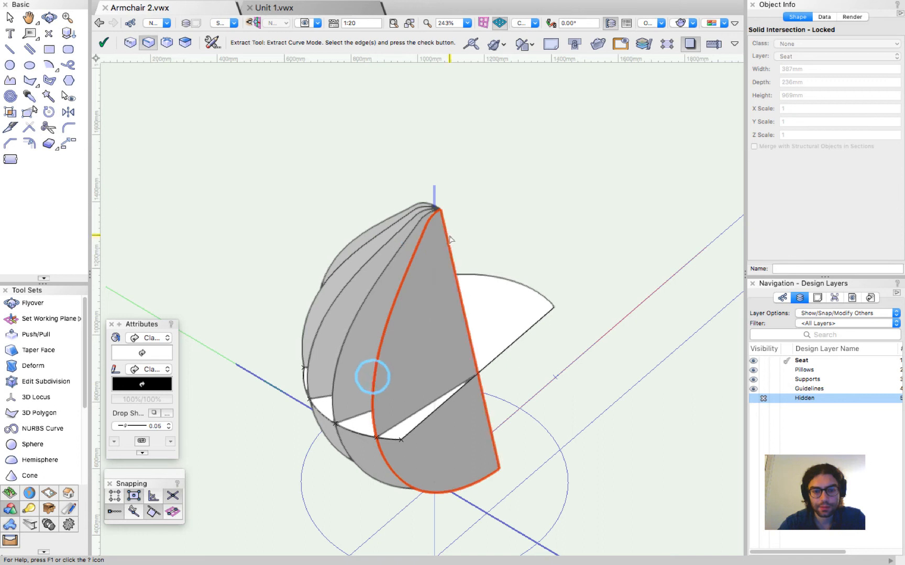
left_click(212, 47)
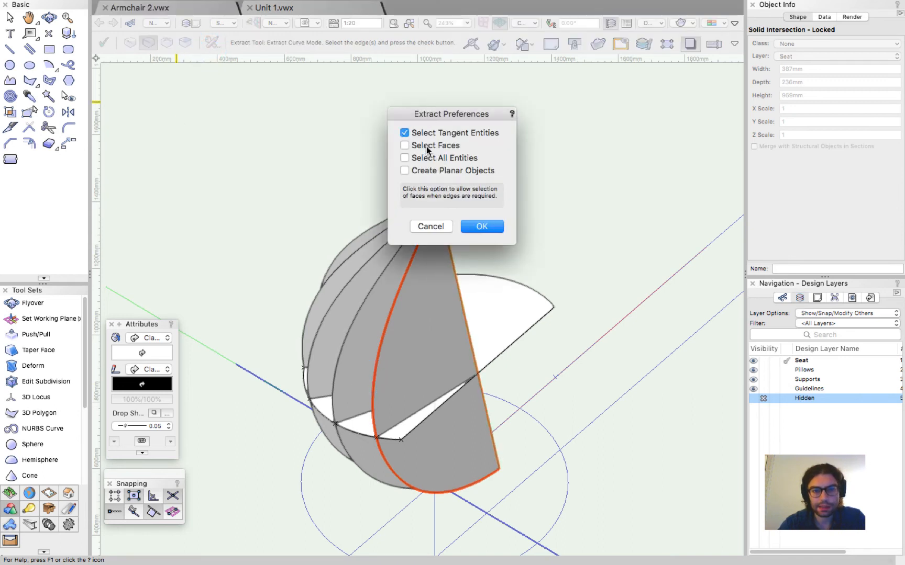
left_click(491, 227)
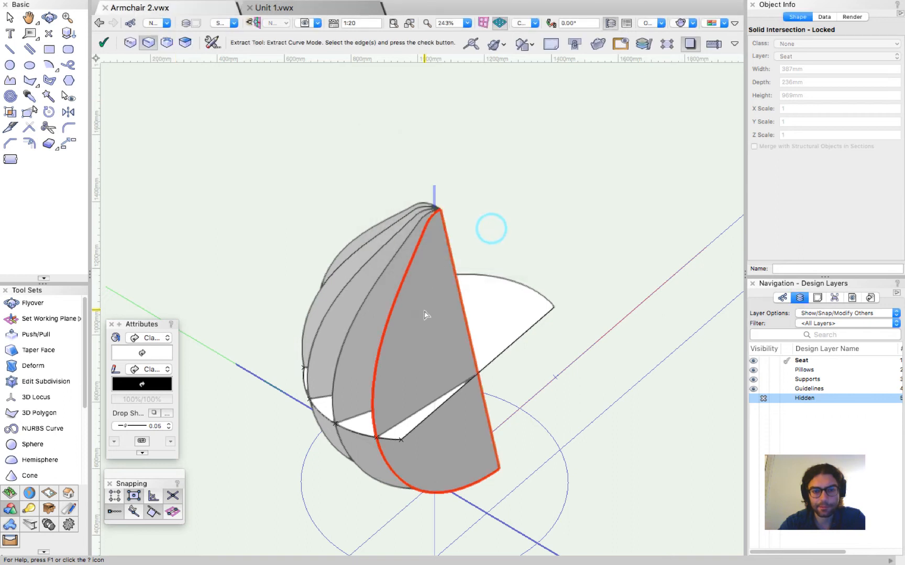
left_click(369, 320, "shift")
left_click(337, 316, "shift")
left_click(327, 294, "shift")
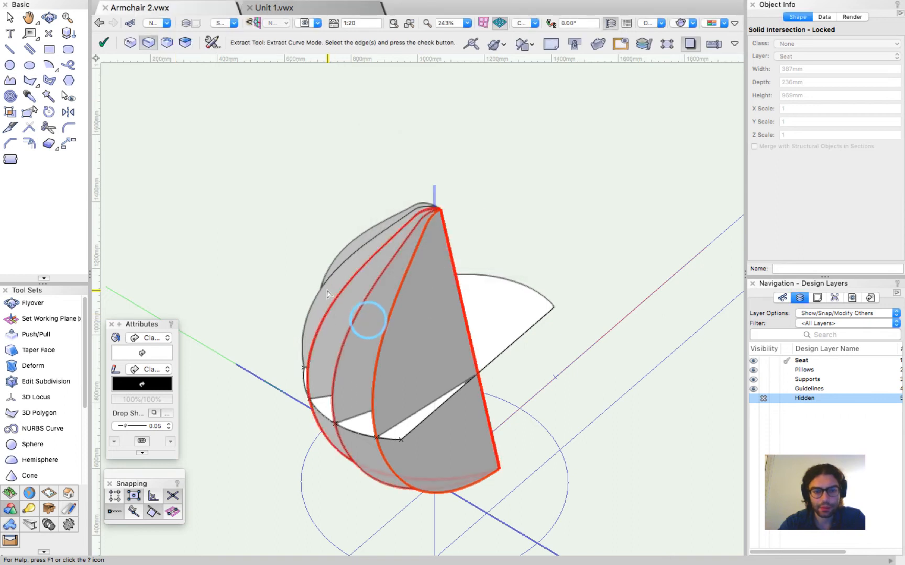
left_click(336, 263, "shift")
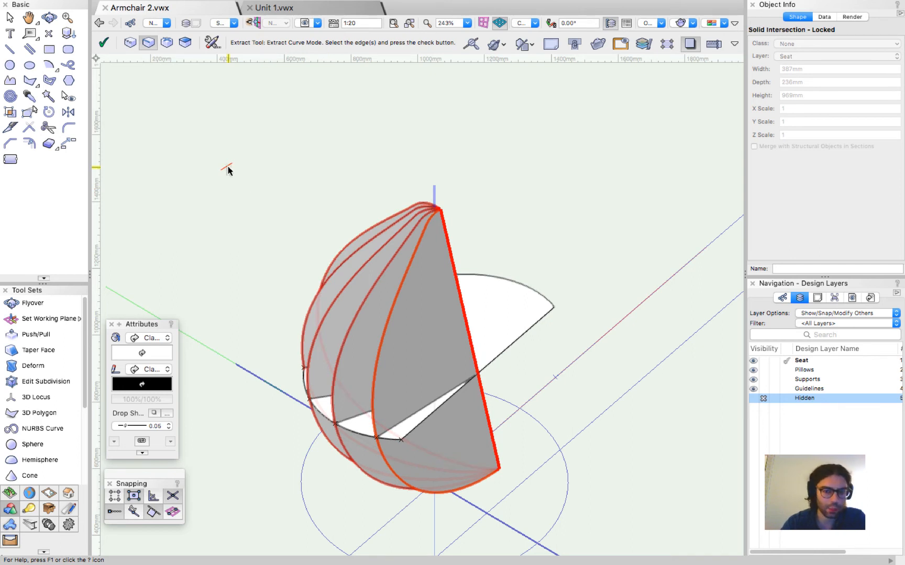
key("Return")
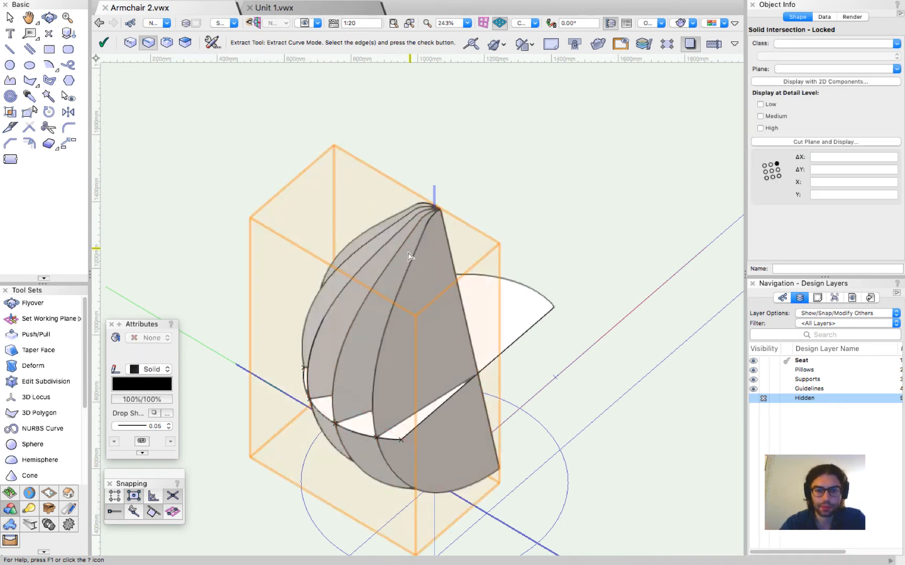
Step: Enter the group of extracted curves and delete the straight lines closing the section outlines
key("x")
double_click(409, 264)
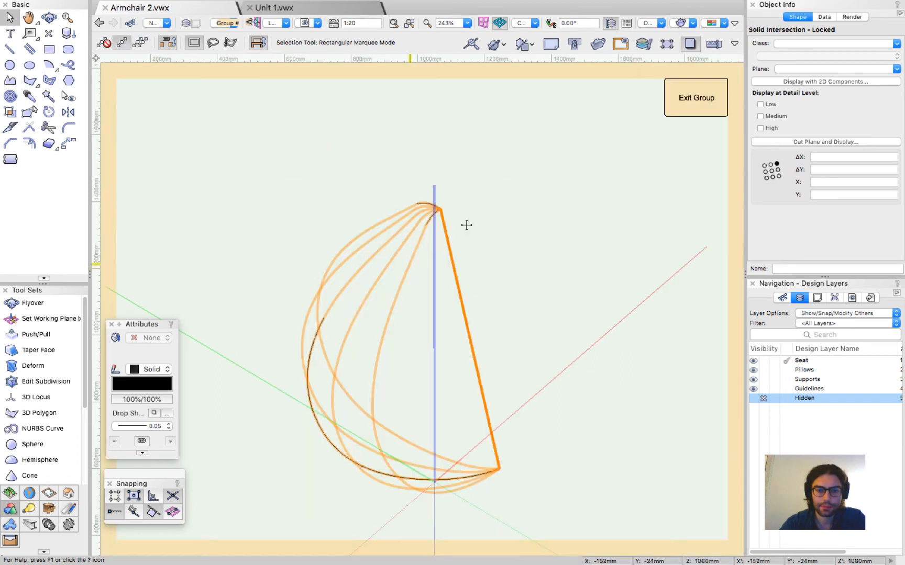
left_click(502, 199)
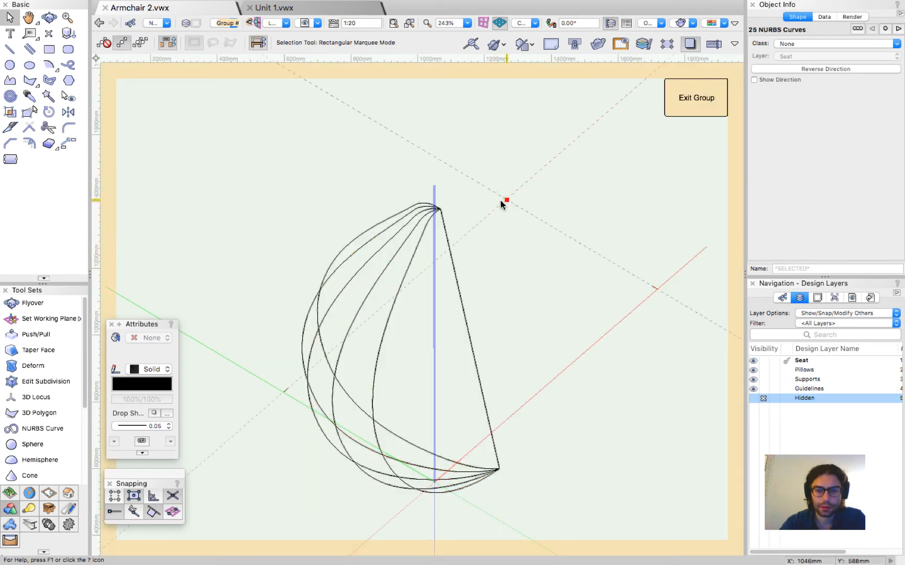
left_click(425, 142)
left_click(500, 288)
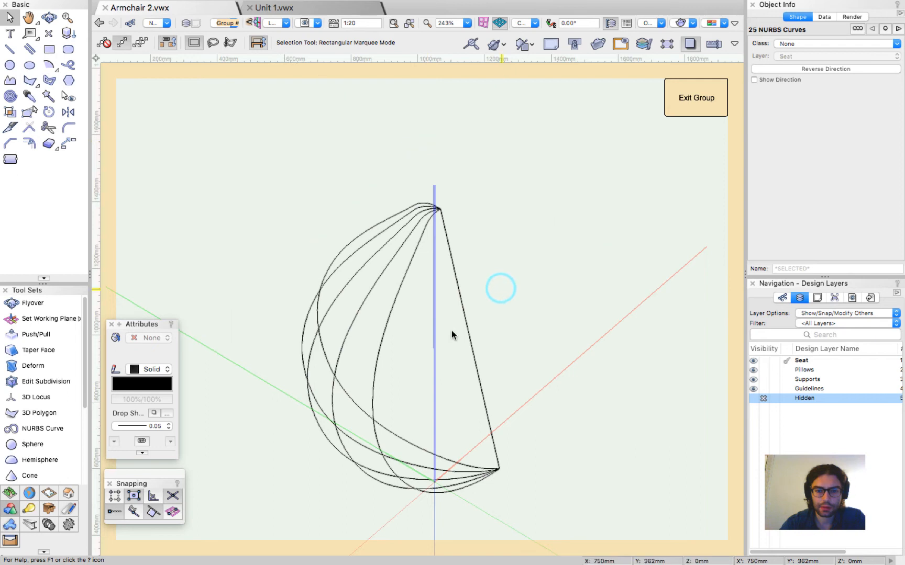
key("Delete")
left_click(497, 284)
left_click_drag(265, 161, 249, 261)
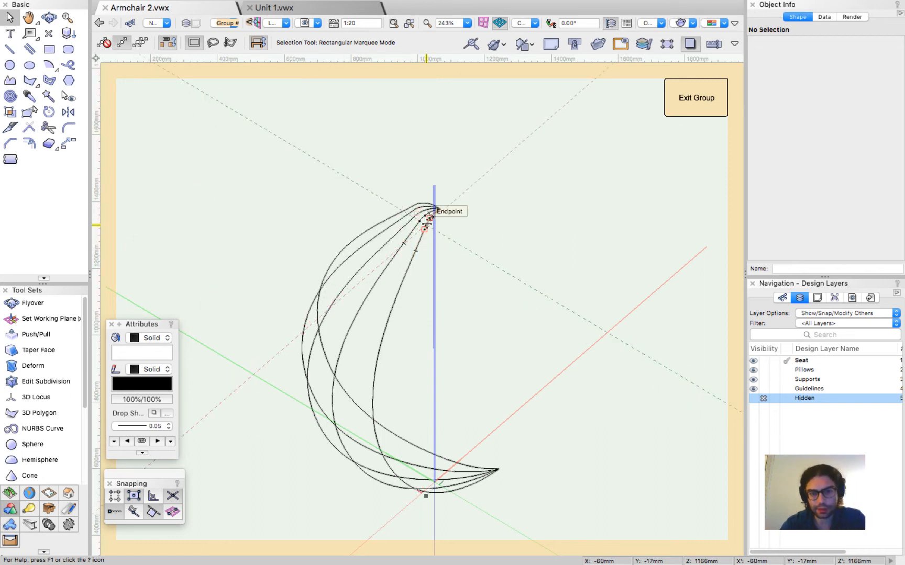
Step: Clear the partial selection of short curve pieces and show the curve group in Top/Plan view
left_click(428, 222)
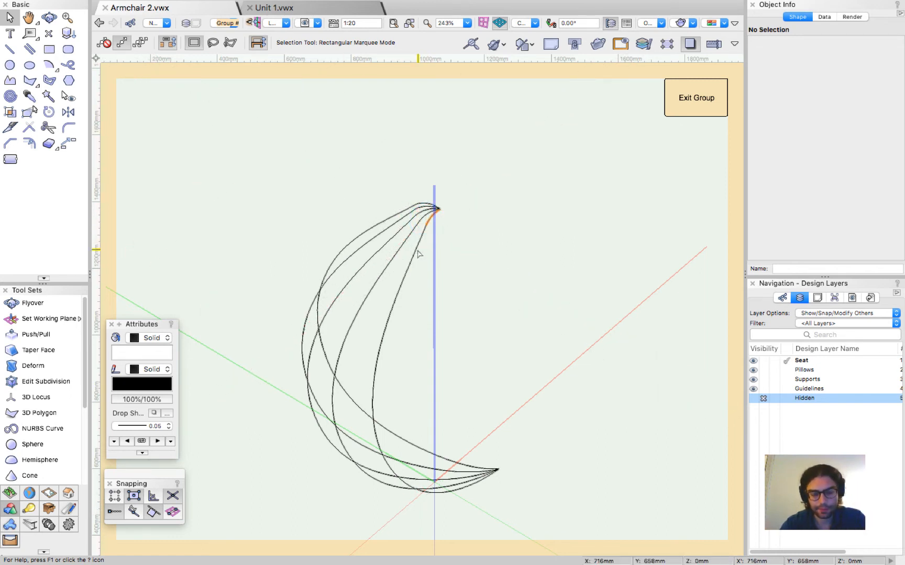
scroll(438, 209, "up", 2)
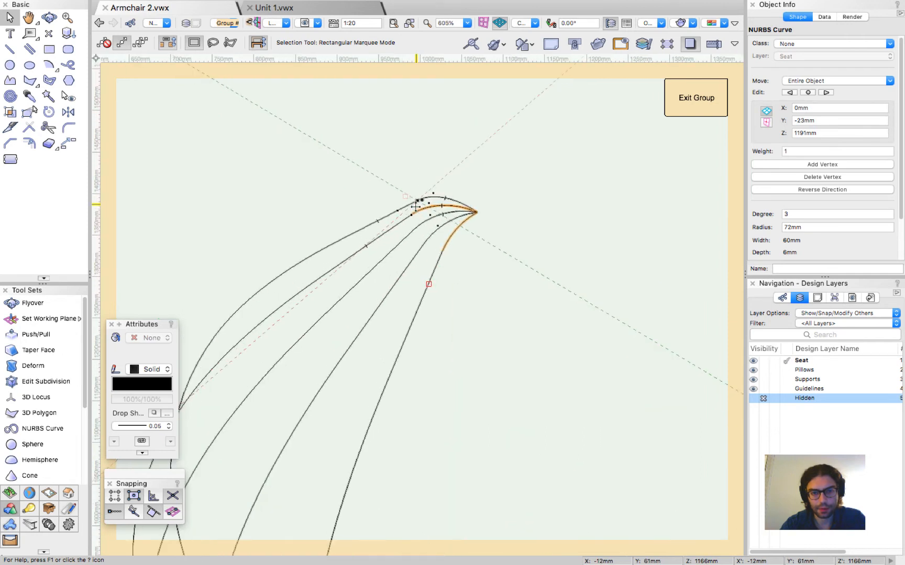
scroll(438, 208, "down", 1)
key("super+5")
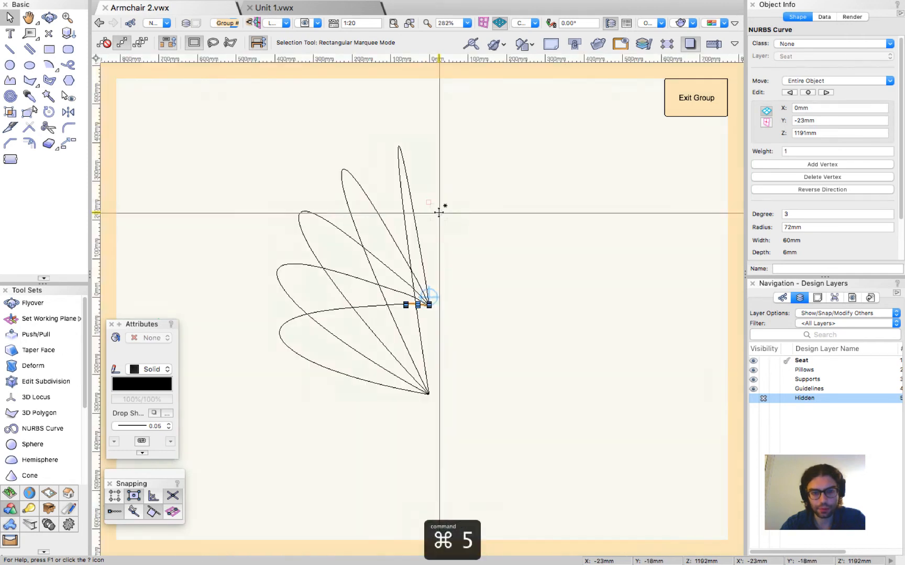
left_click(456, 303)
scroll(457, 303, "up", 4)
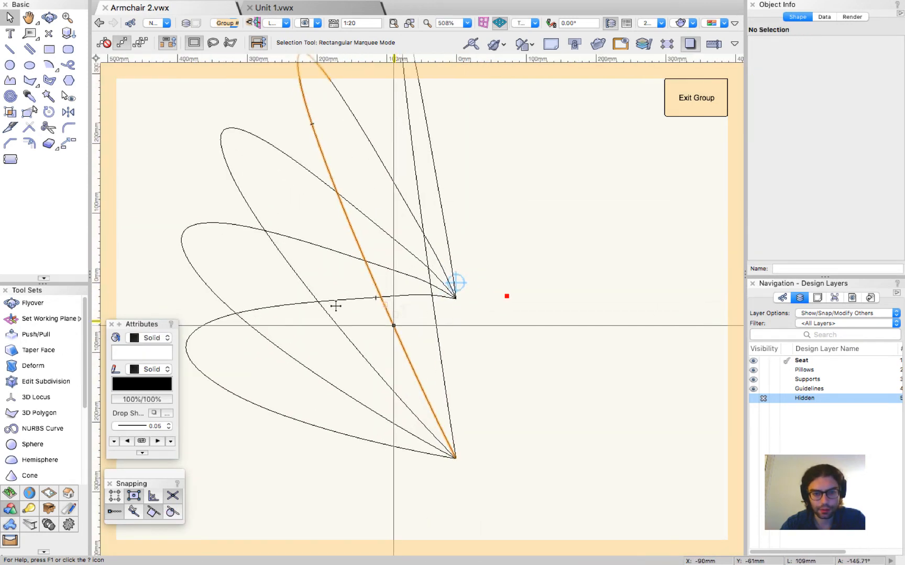
scroll(594, 325, "down", 2)
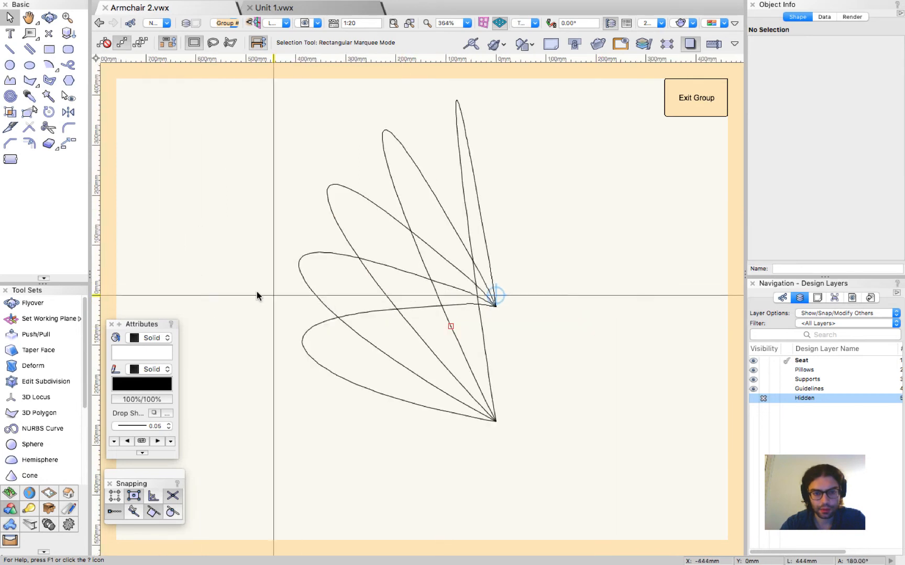
Step: Compose the four NURBS curve pieces of the lowest section profile in plan into a single curve
left_click_drag(257, 302, 572, 455)
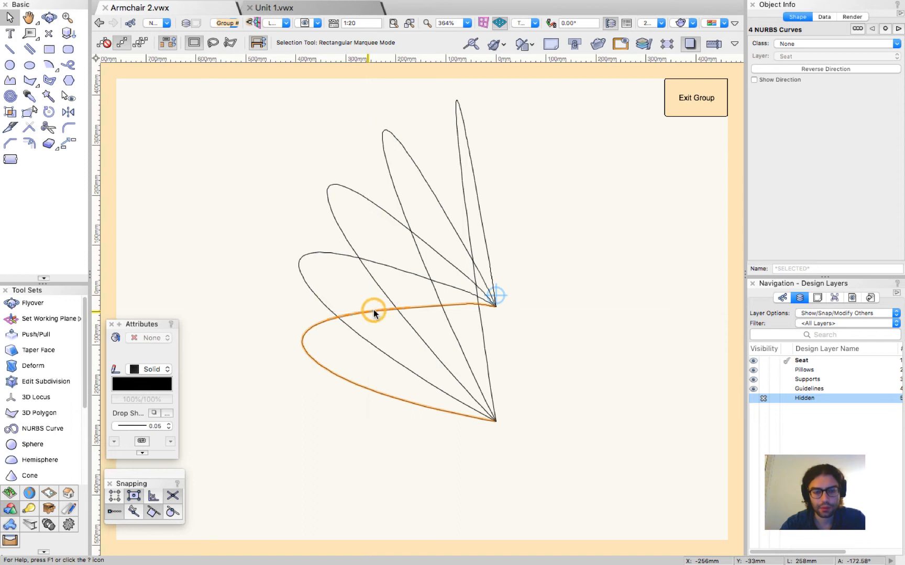
right_click(373, 309)
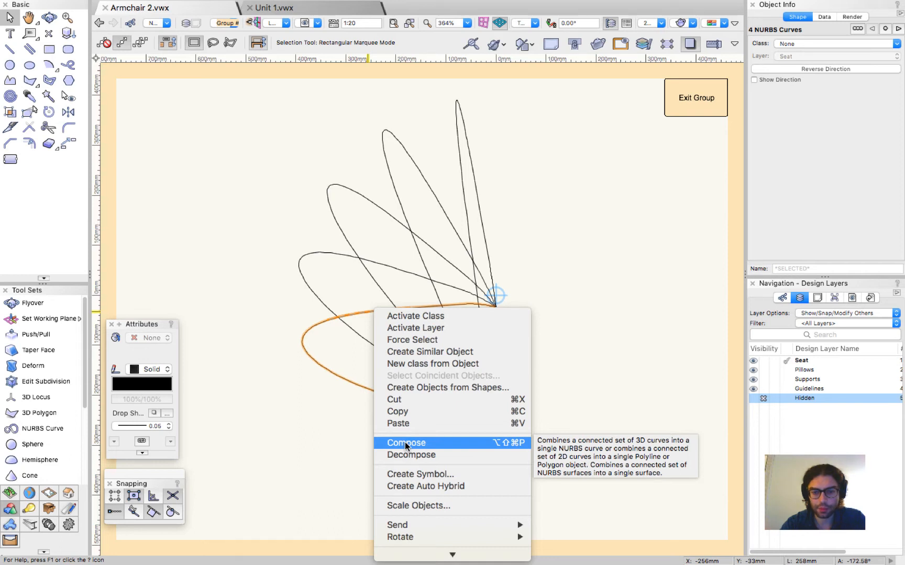
key("Escape")
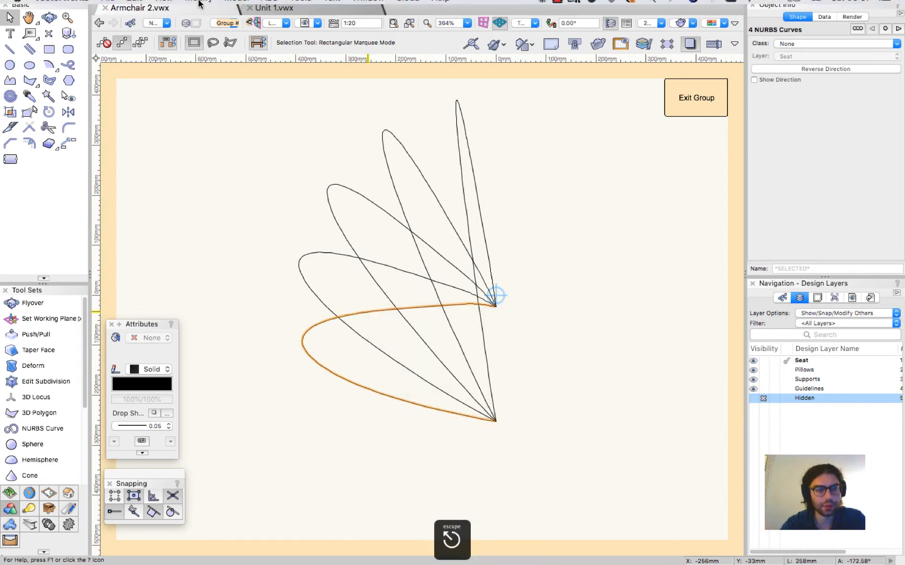
left_click(199, 5)
key("Escape")
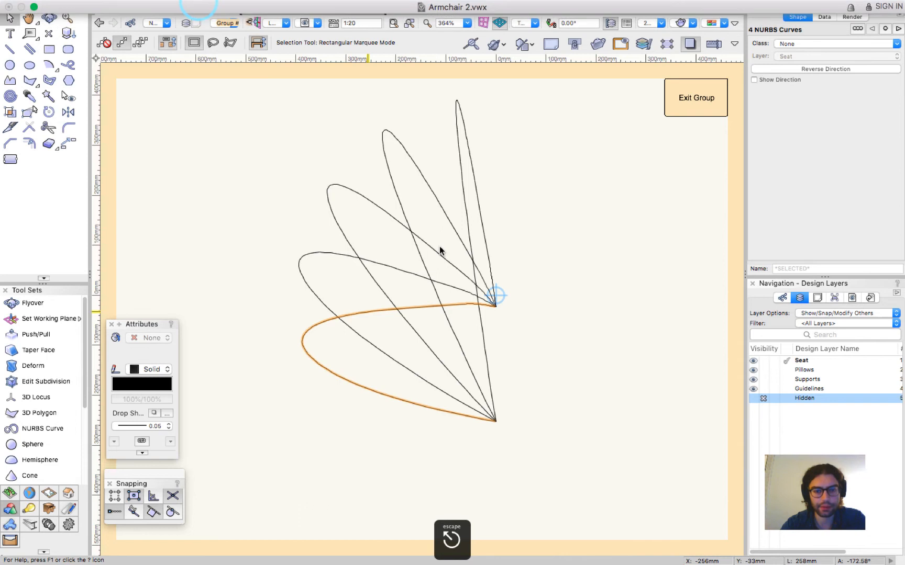
right_click(421, 306)
left_click(450, 434)
left_click_drag(281, 240, 220, 234)
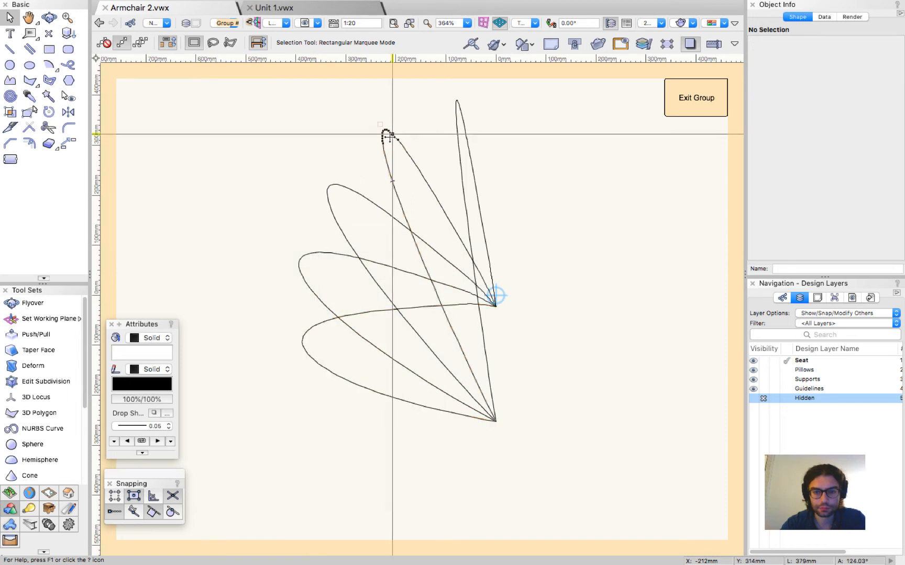
Step: Compose the four NURBS curve pieces of the narrow, uppermost section profile in plan into a single curve
left_click_drag(442, 91, 503, 184)
left_click_drag(505, 241, 462, 110)
left_click(462, 111)
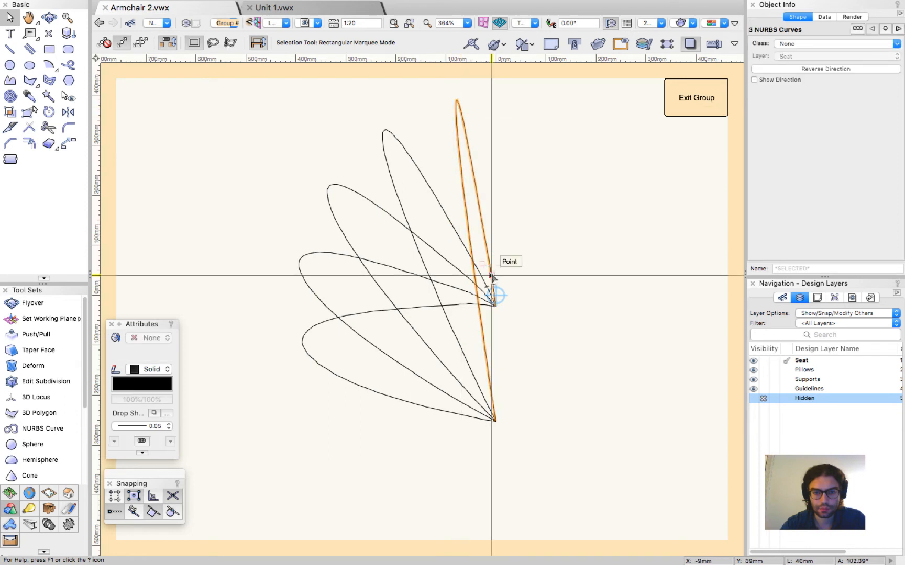
right_click(478, 212)
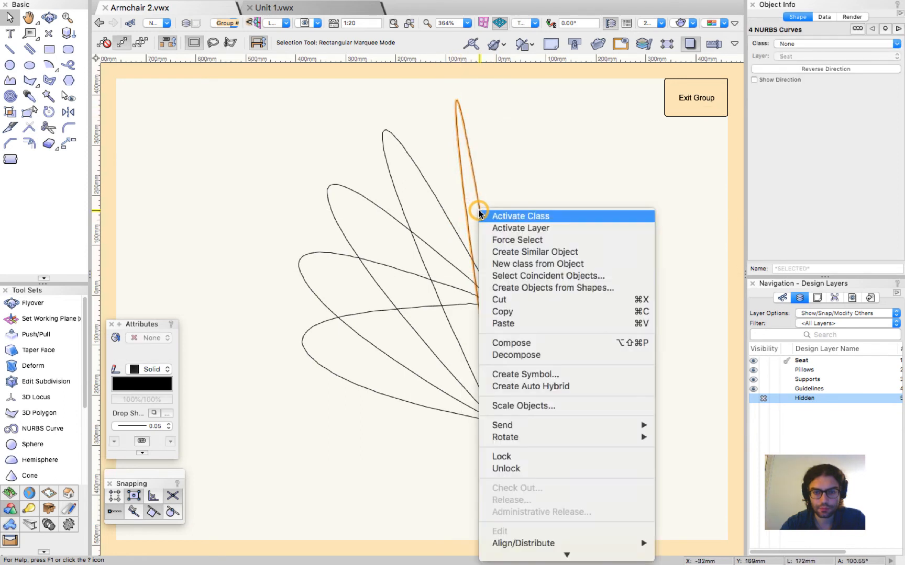
left_click(537, 343)
left_click(564, 252)
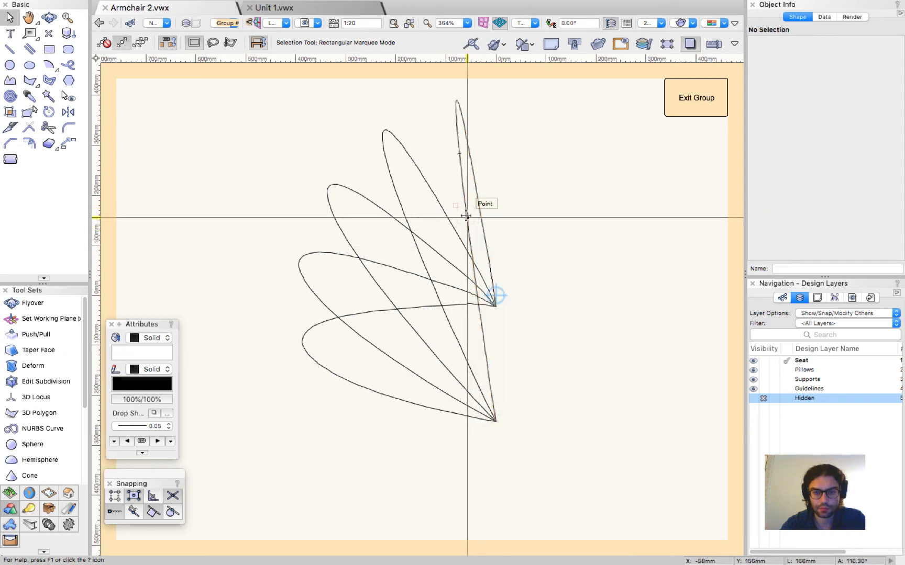
Step: Select the two composed profile curves, the narrow uppermost one and the lowest one, and cut them out of the group
left_click(466, 305)
left_click(465, 305, "shift")
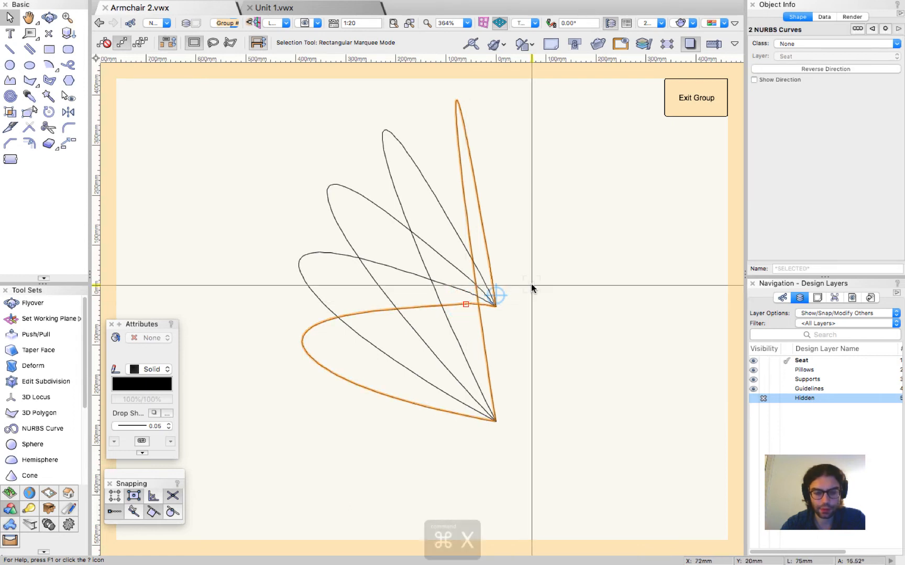
key("super+x")
Step: Compose the four NURBS curve pieces of the highest remaining section profile in plan into a single curve
left_click(487, 287)
left_click(468, 256, "shift")
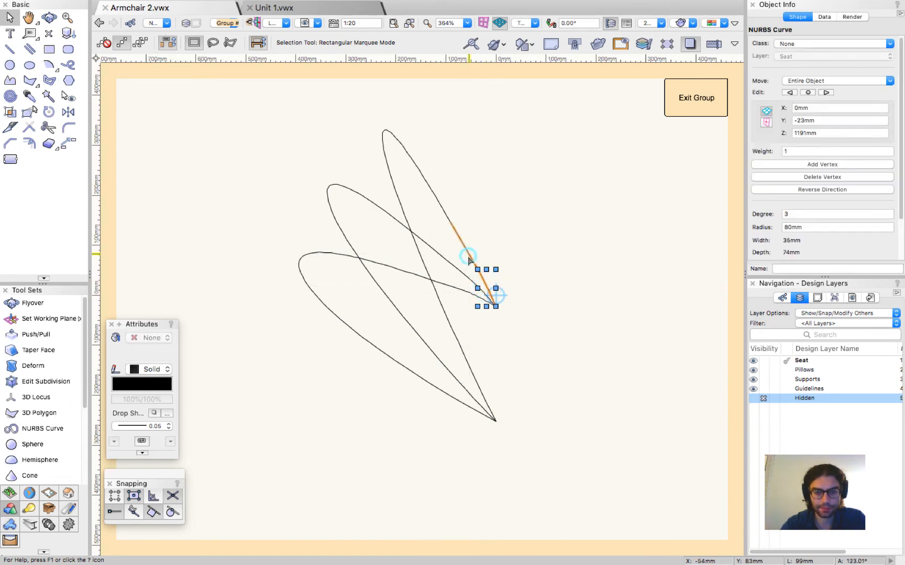
left_click(437, 203, "shift")
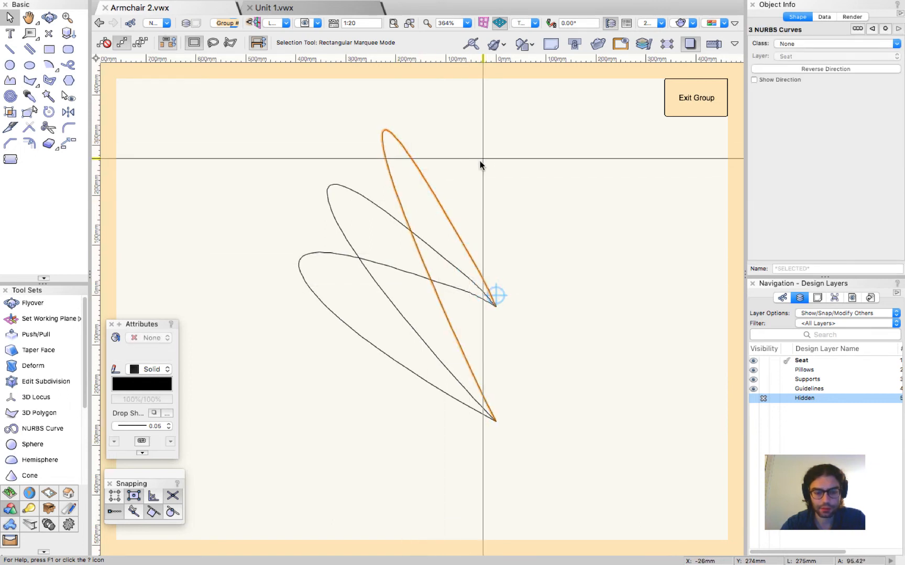
right_click(420, 173)
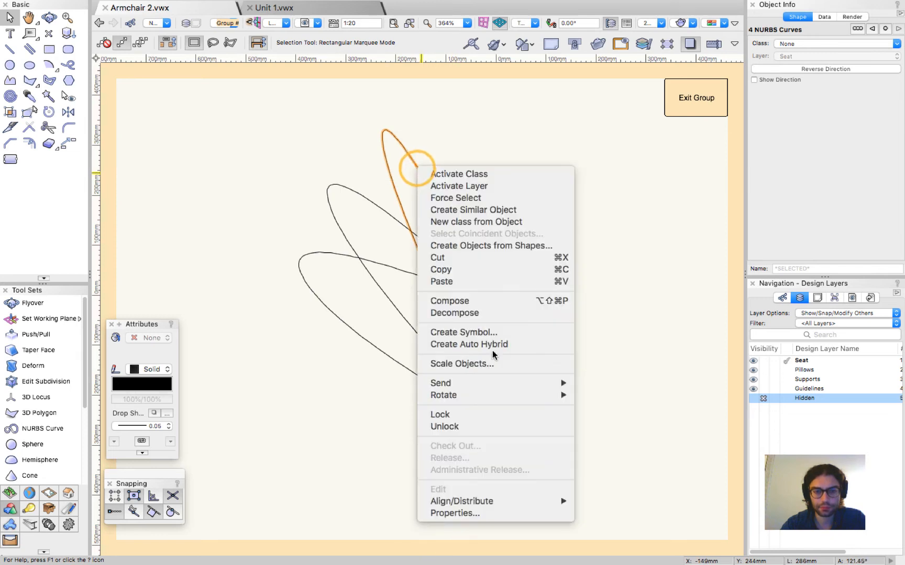
left_click(470, 303)
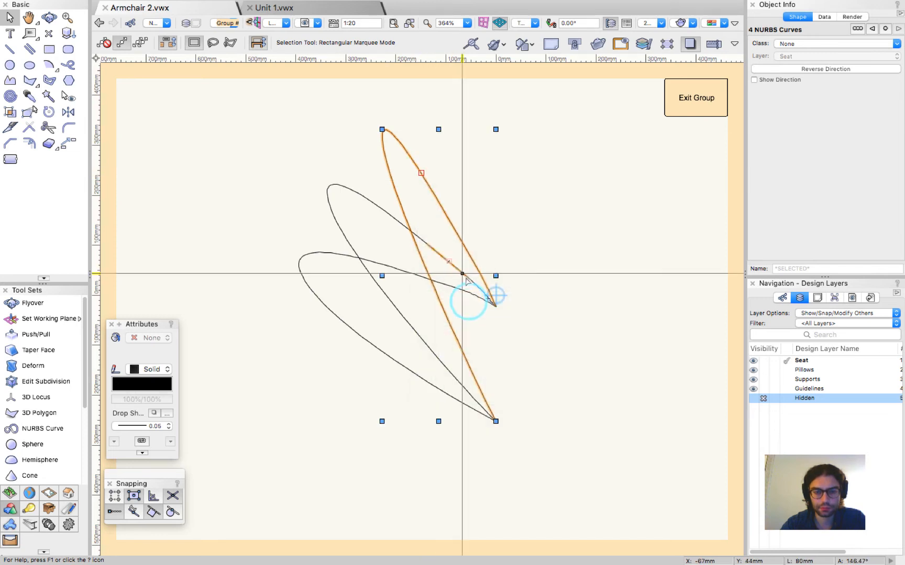
Step: Compose the four NURBS curve pieces of the middle section profile in plan into a single curve
left_click(481, 291)
left_click(461, 271, "shift")
left_click(396, 224, "shift")
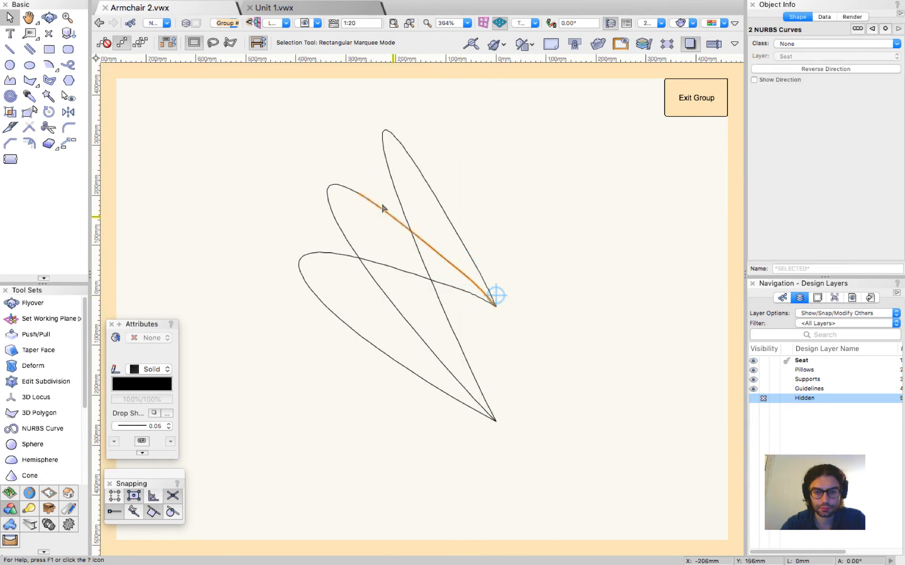
left_click(351, 189, "shift")
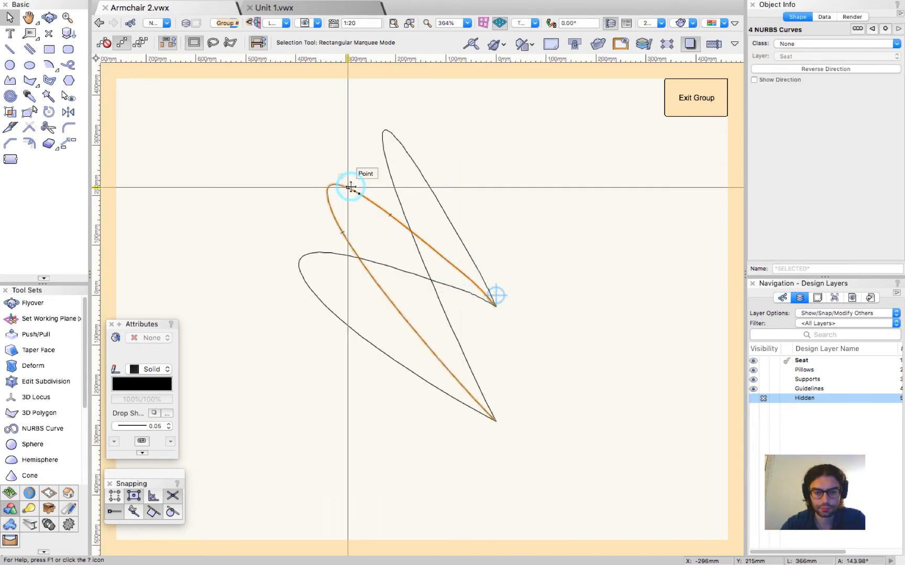
right_click(351, 189)
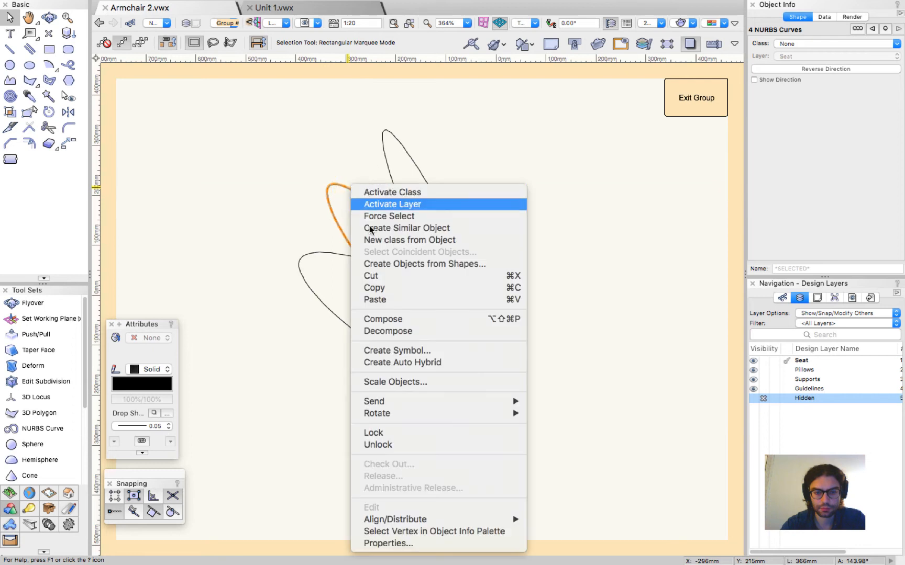
left_click(410, 318)
Step: Compose the four NURBS curve pieces of the last uncomposed section profile in plan into a single curve
left_click_drag(278, 237, 555, 475)
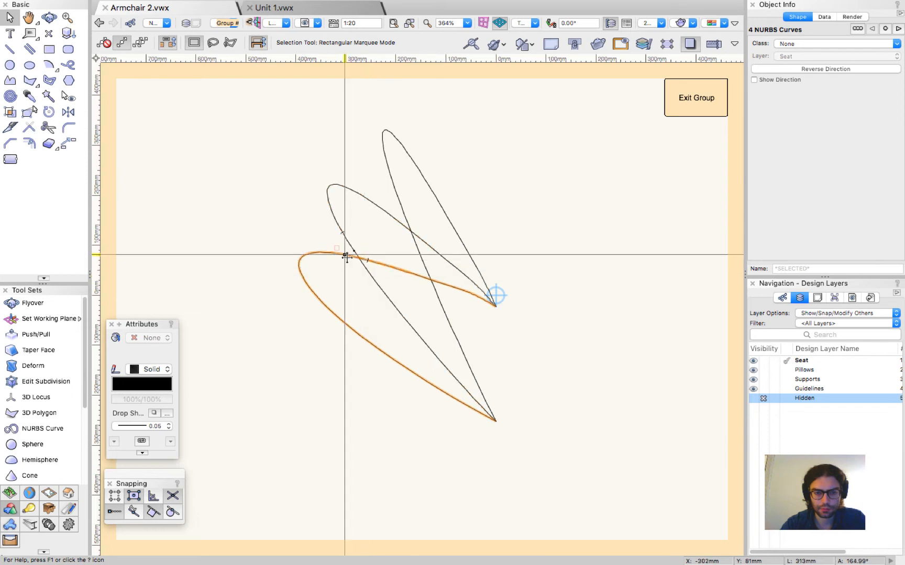
right_click(345, 255)
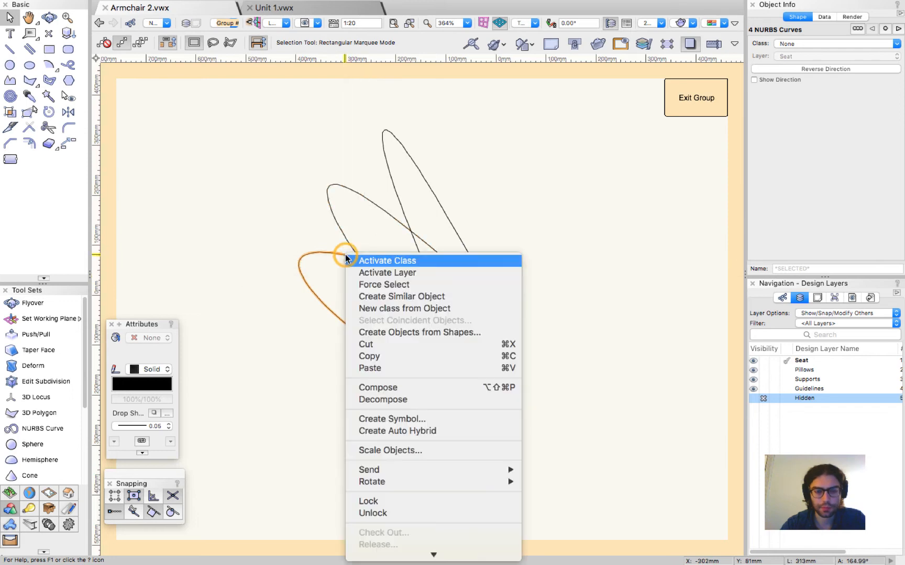
left_click(386, 388)
Step: Paste the two cut profile curves back in place, and exit and reopen the curve group
key("super+alt+v")
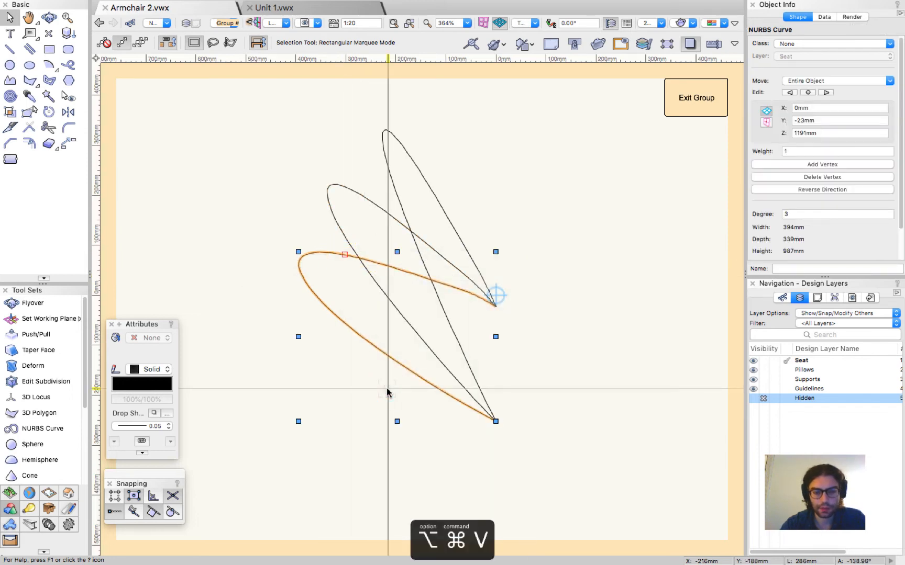
left_click(571, 228)
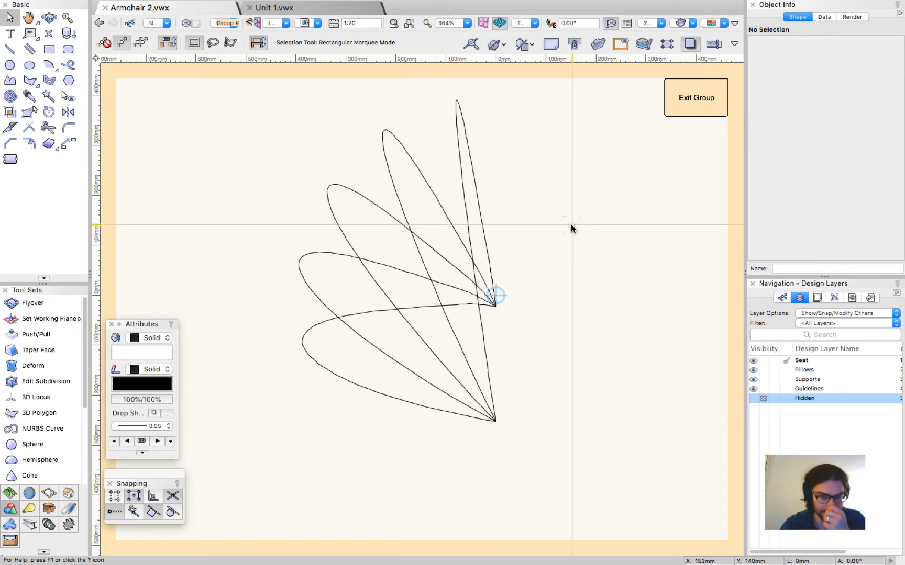
left_click(688, 99)
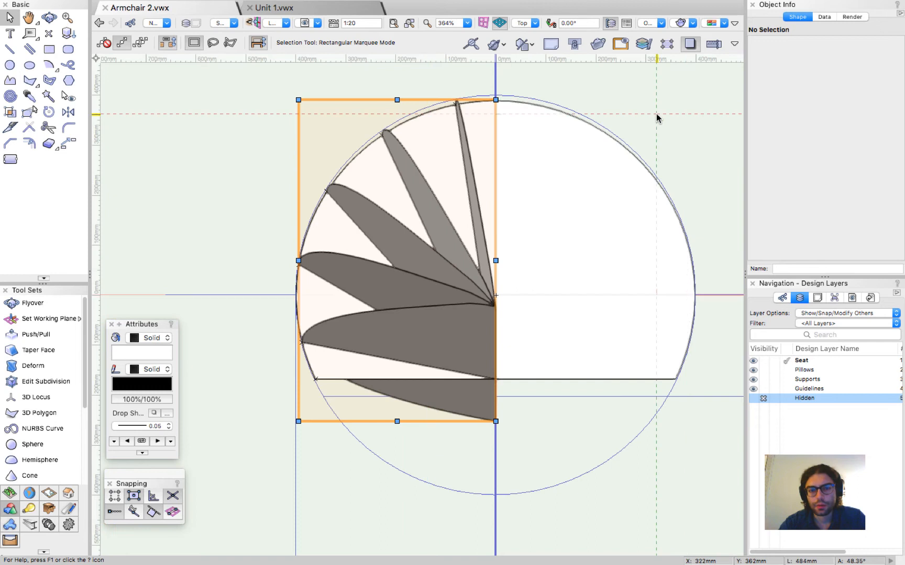
key("super+bracketleft")
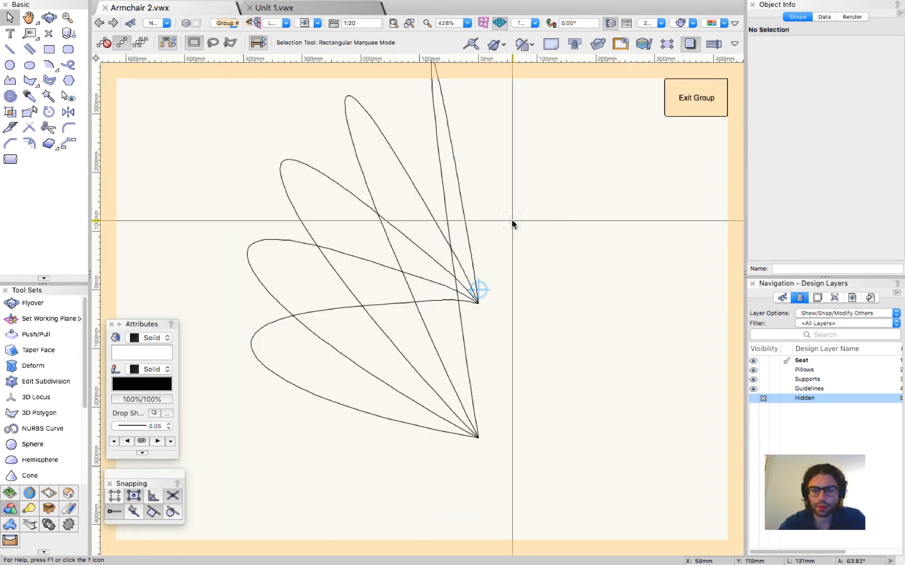
Step: Orbit the curve group from plan into an angled 3D view showing all five composed profiles
key("shift+c")
left_click_drag(422, 430, 731, 259)
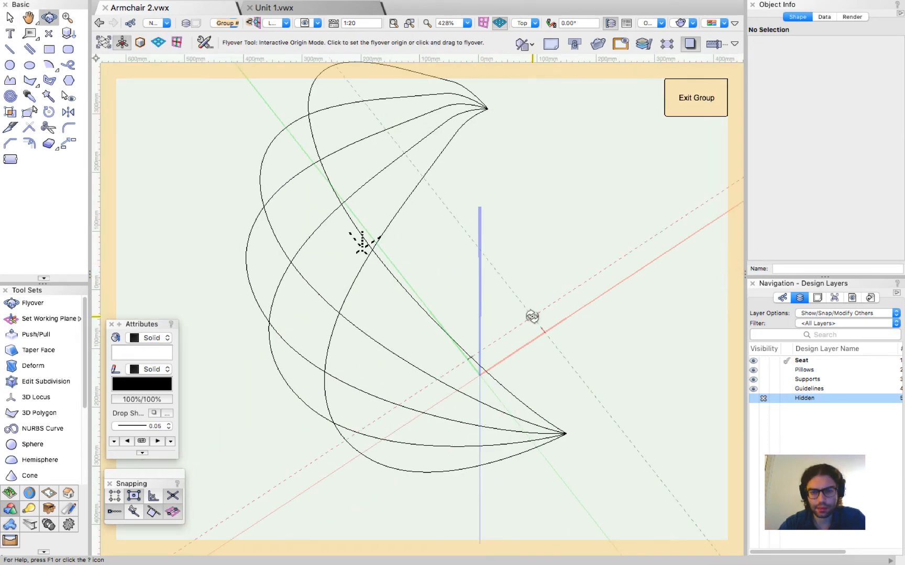
scroll(532, 322, "down", 3)
left_click_drag(568, 358, 649, 284)
key("x")
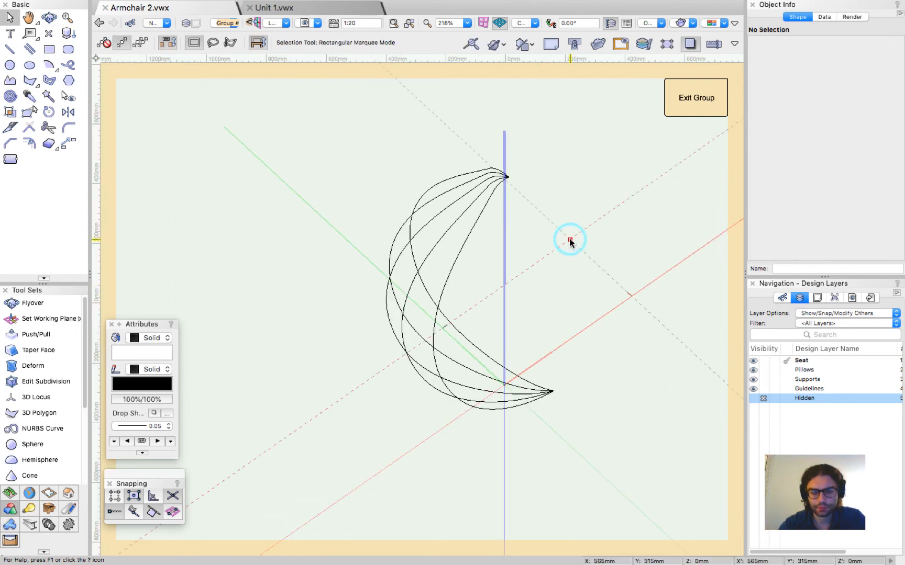
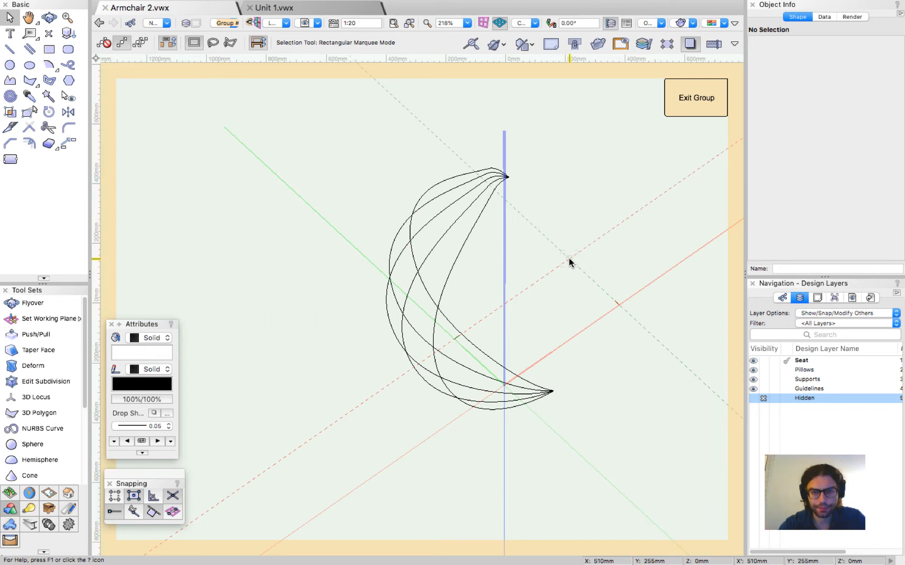
Step: In Unit 1.vwx, open the extrusion profile of a vertical seat rib and examine the dimensions of its rectangle
left_click(309, 16)
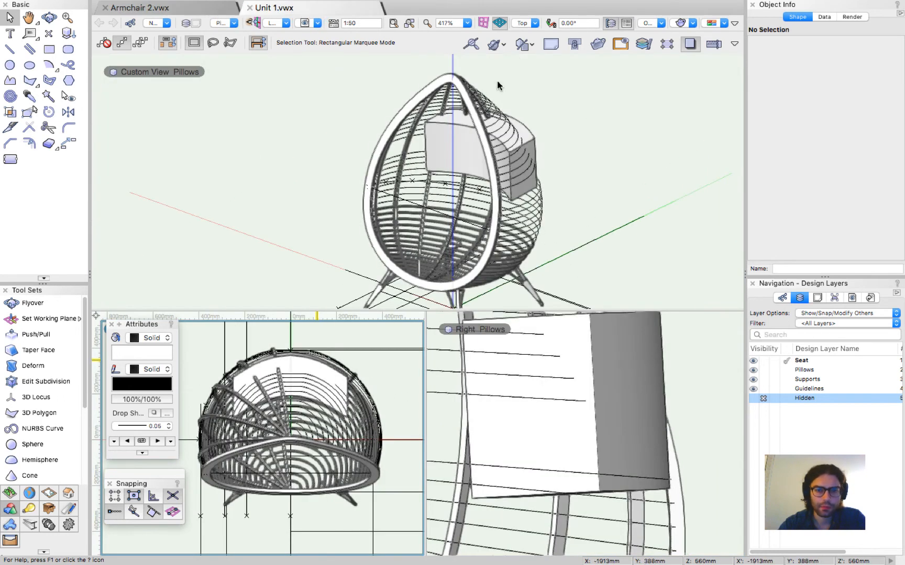
scroll(497, 84, "up", 5)
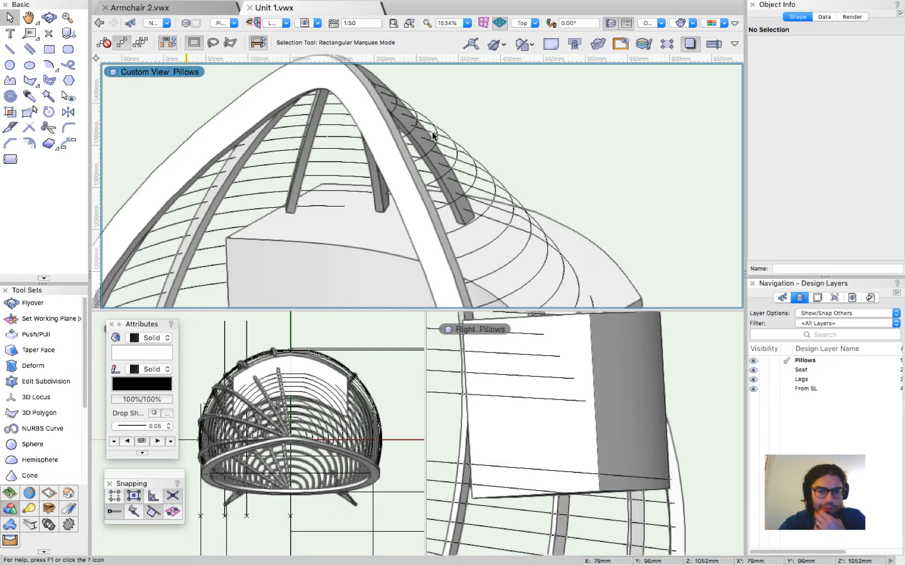
left_click(423, 139)
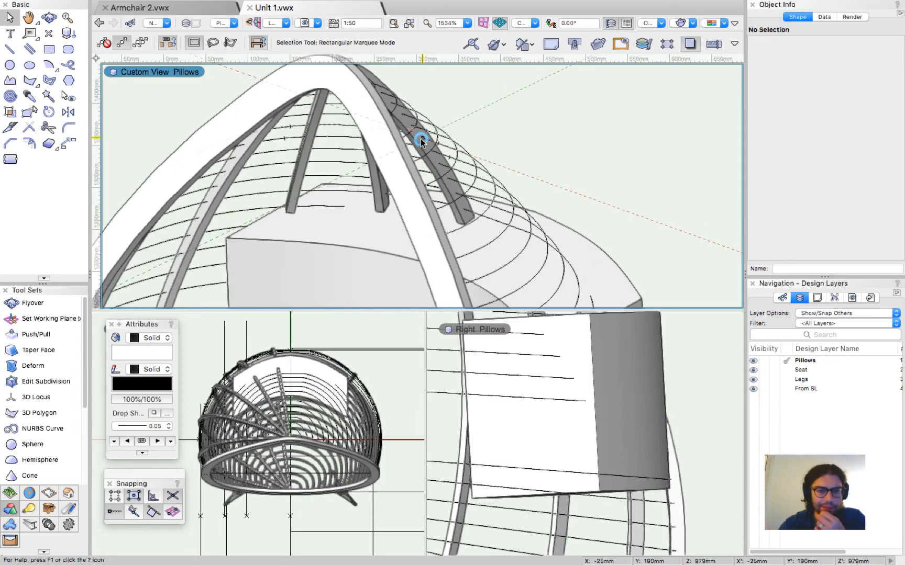
left_click(307, 138)
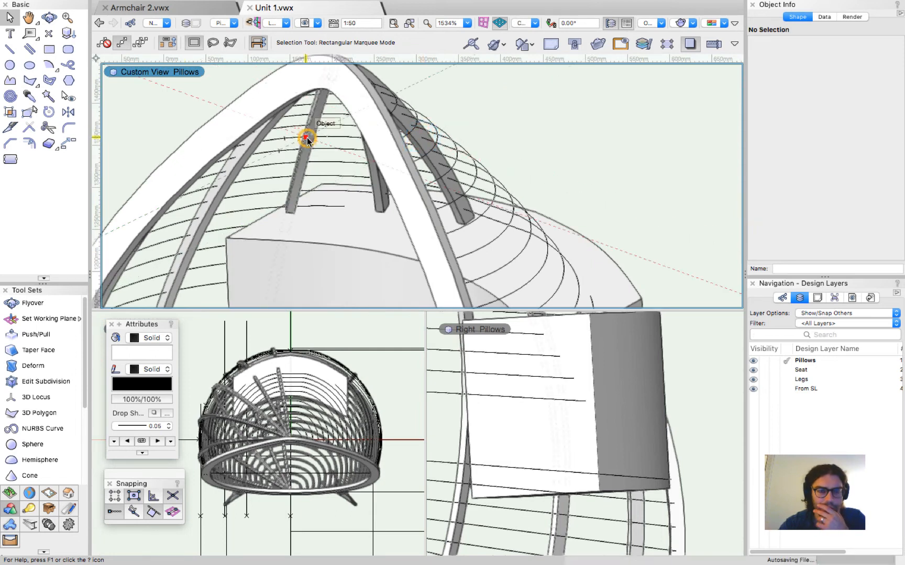
right_click(307, 138)
left_click(324, 168)
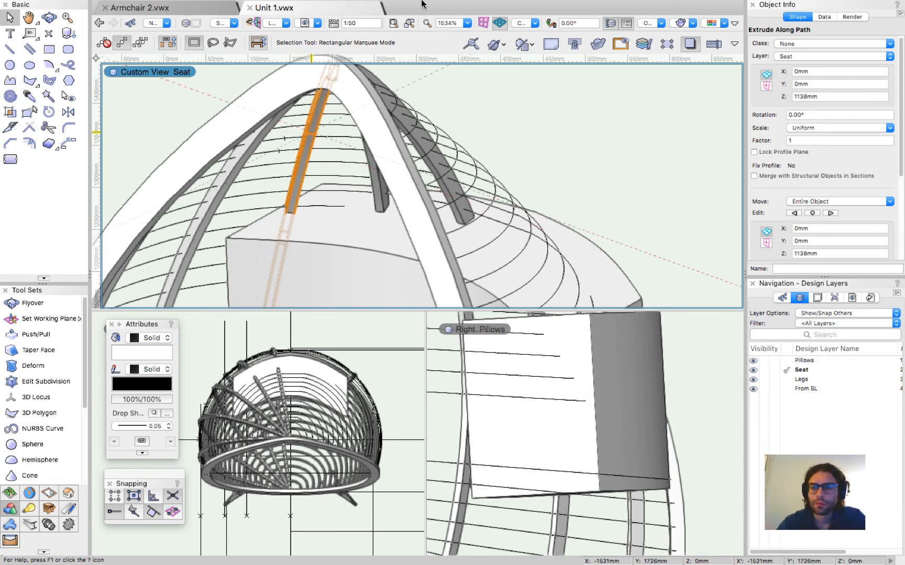
double_click(303, 156)
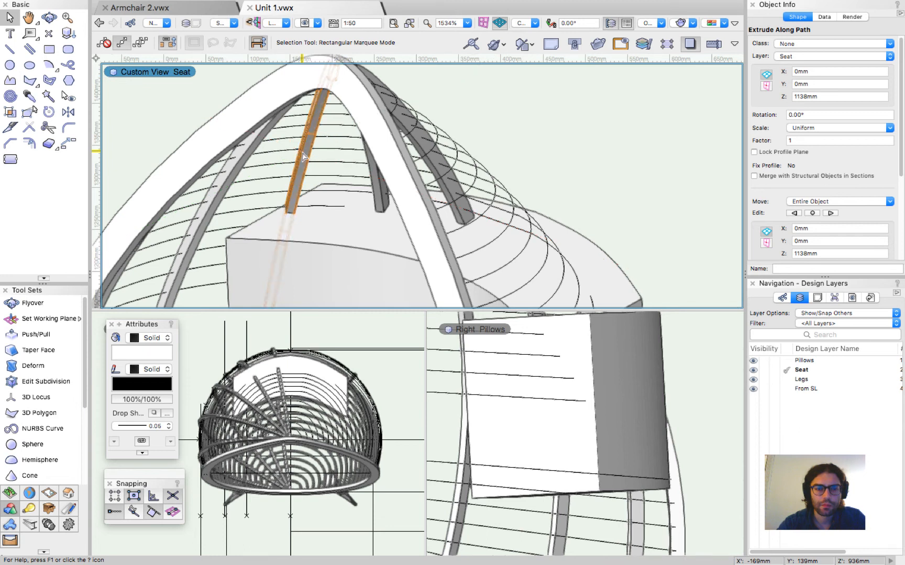
key("super+s")
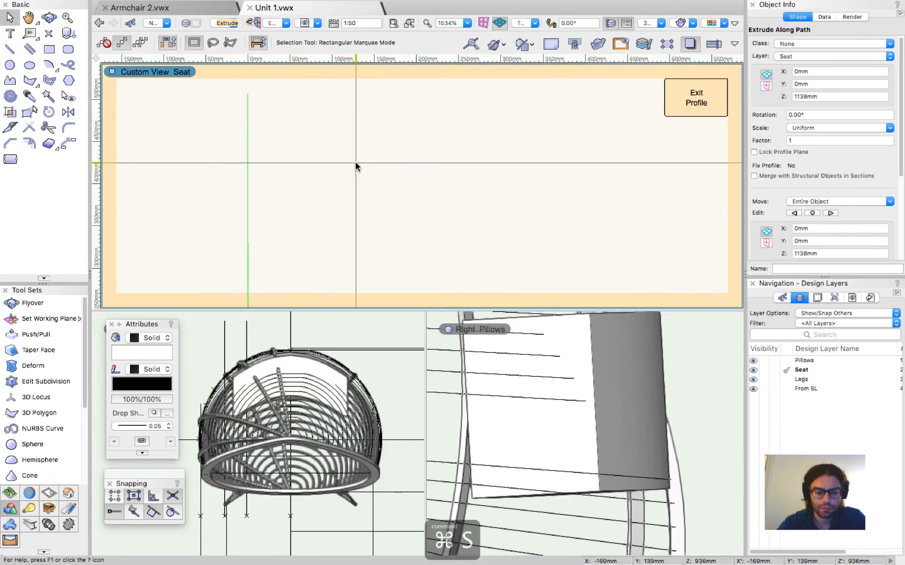
key("super+a")
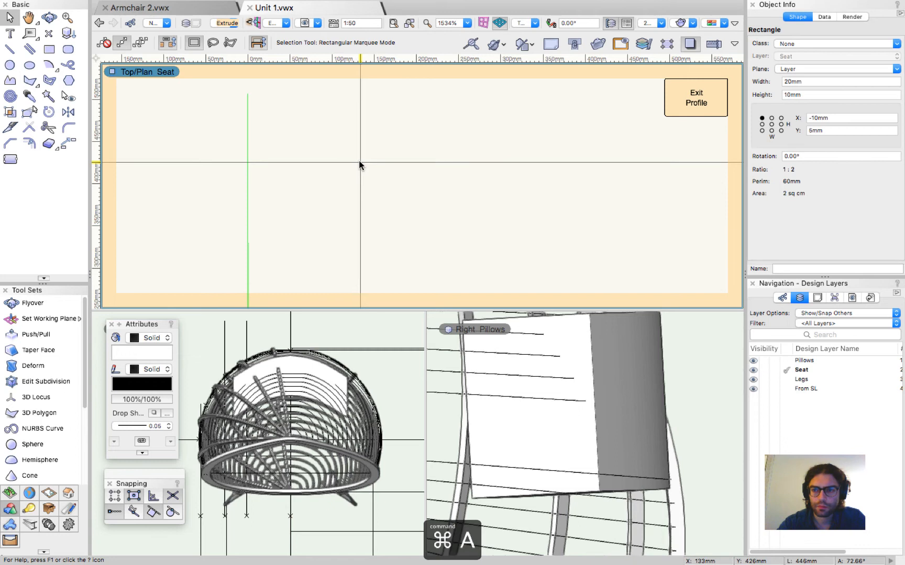
Step: Return to Armchair 2.vwx, draw a rectangle beside the profile curves, and set its width to 20 mm and height to 10 mm
left_click(200, 10)
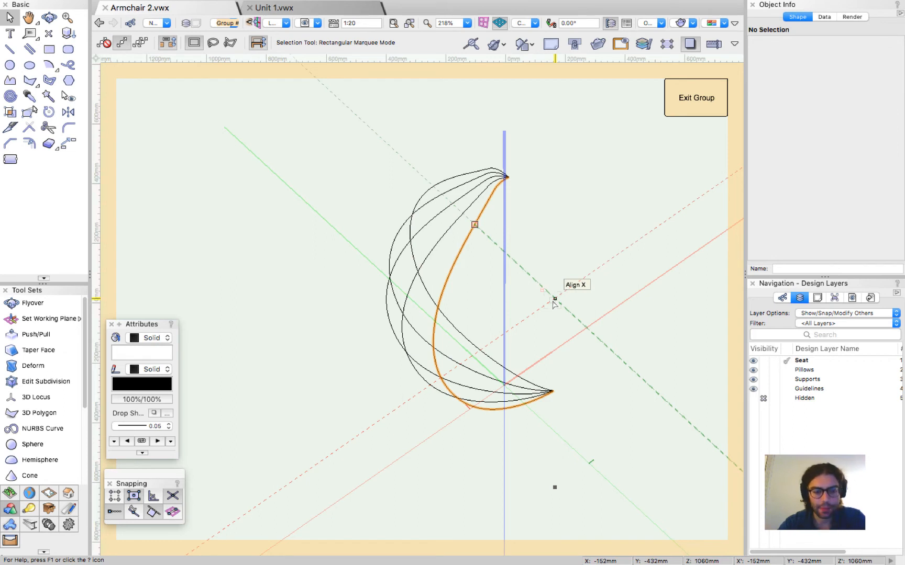
key("4")
left_click(452, 418)
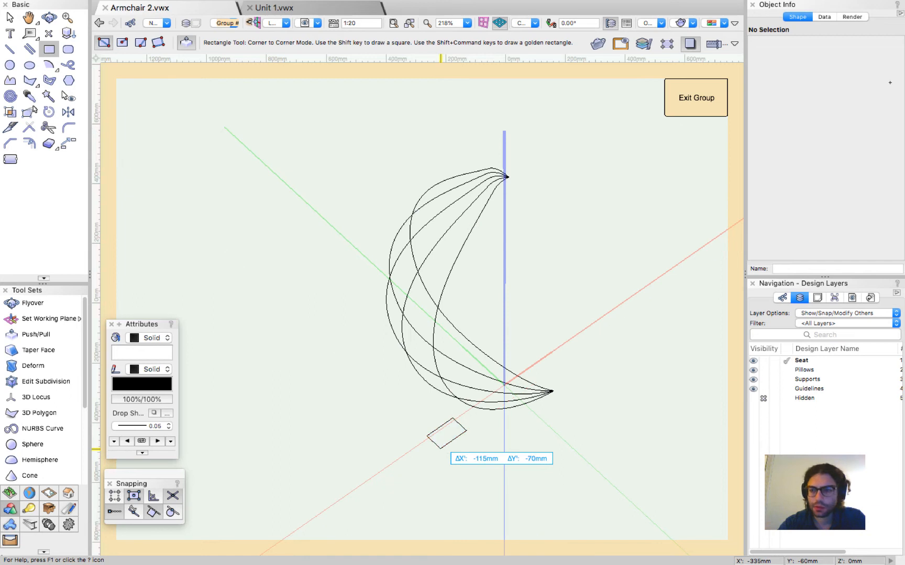
key("Return")
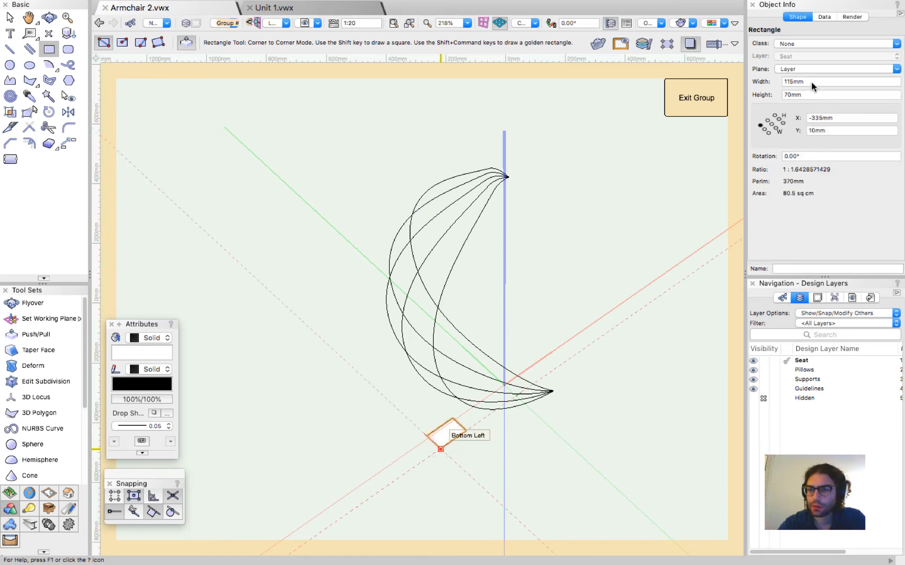
left_click(811, 81)
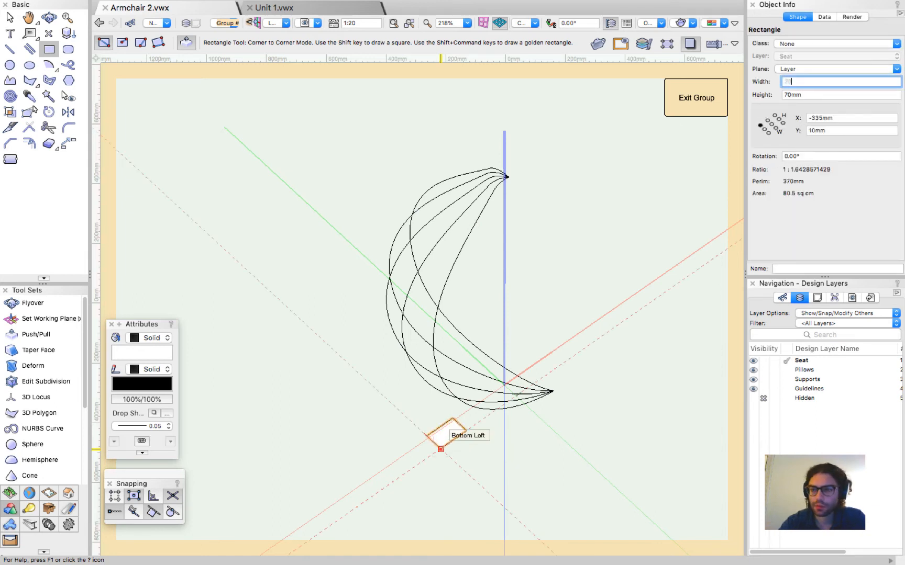
key("Tab")
type("10")
key("Return")
key("x")
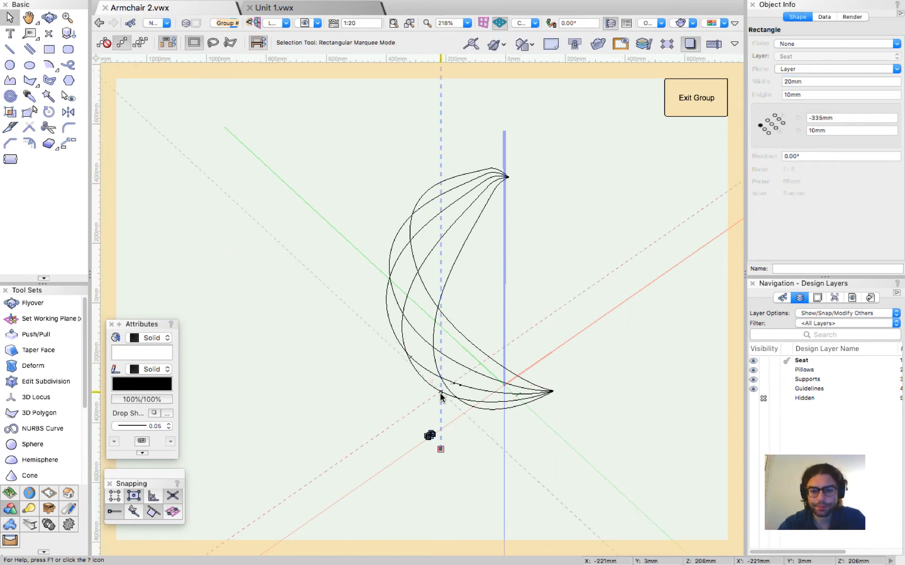
Step: Try extruding the 20 × 10 mm rectangle along the frontmost profile curve with Extrude Along Path
left_click(472, 411, "shift")
scroll(468, 429, "up", 3)
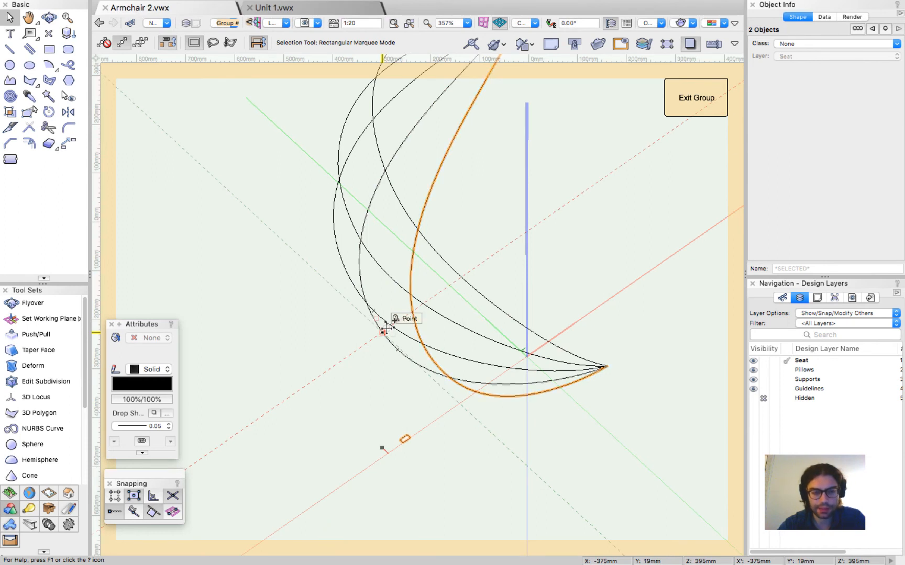
key("alt+super+x")
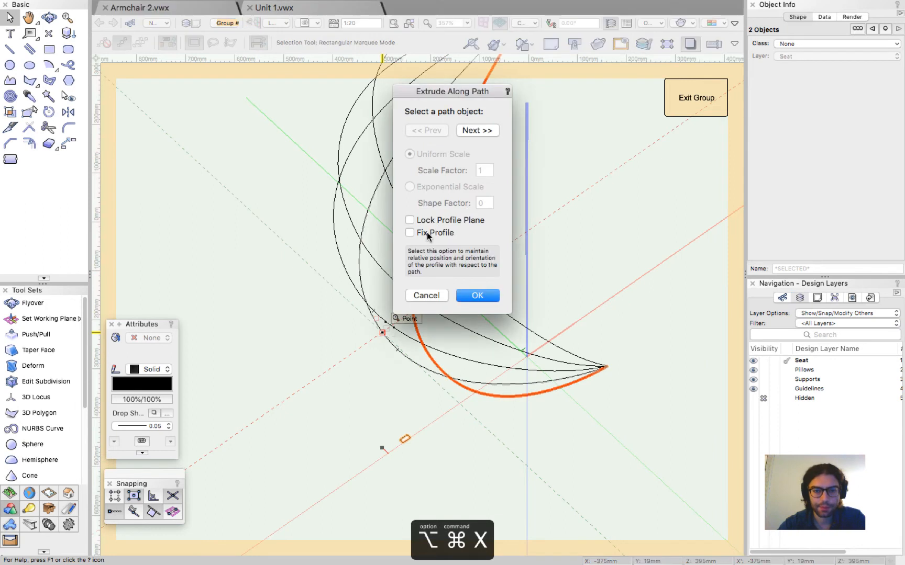
left_click_drag(458, 92, 247, 105)
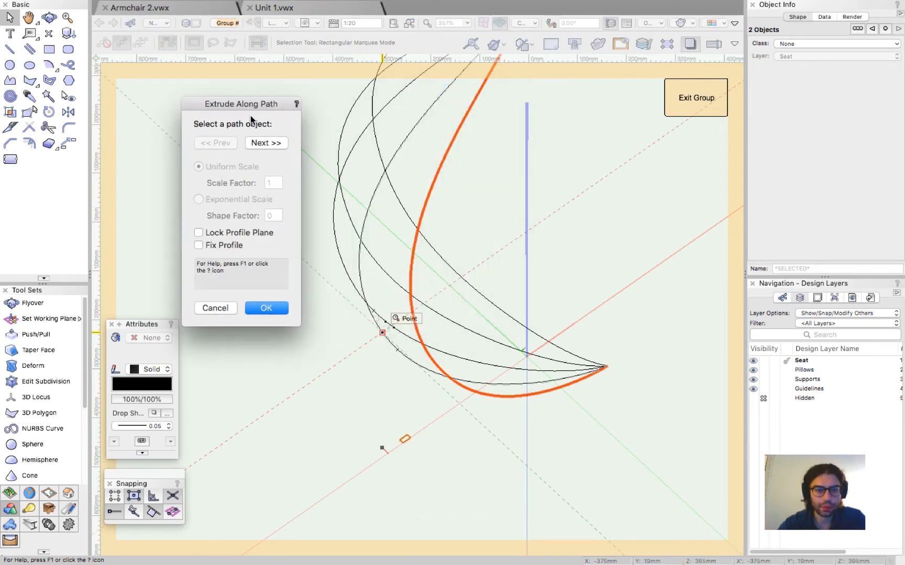
left_click(260, 143)
left_click(227, 146)
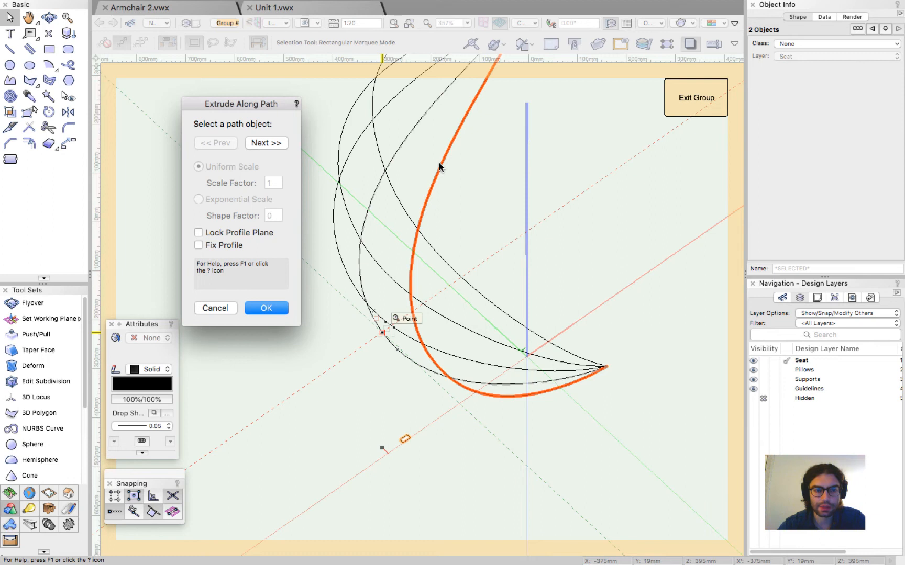
left_click(267, 308)
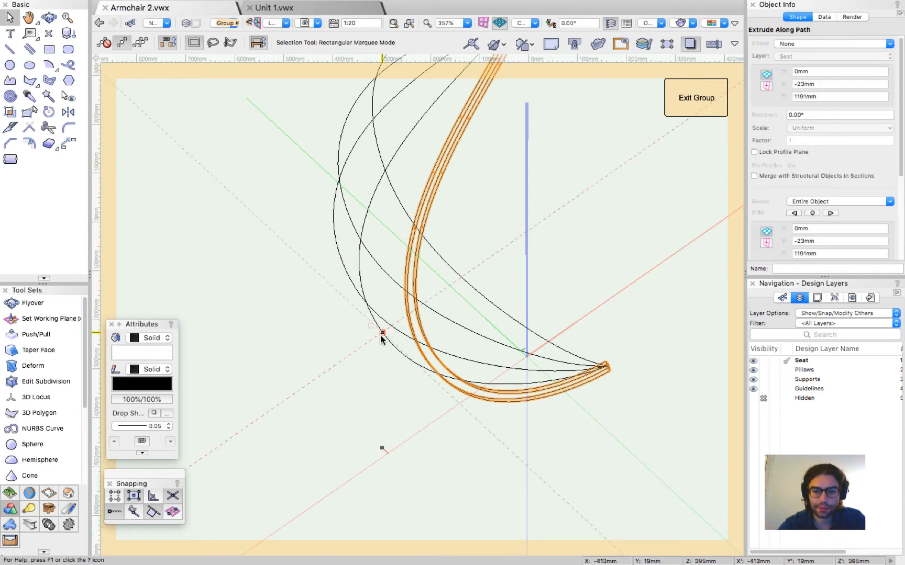
Step: Check the extruded rib in a shaded 3D view, and undo back to the separate rectangle and curve
scroll(558, 396, "down", 1)
key("shift+super+g")
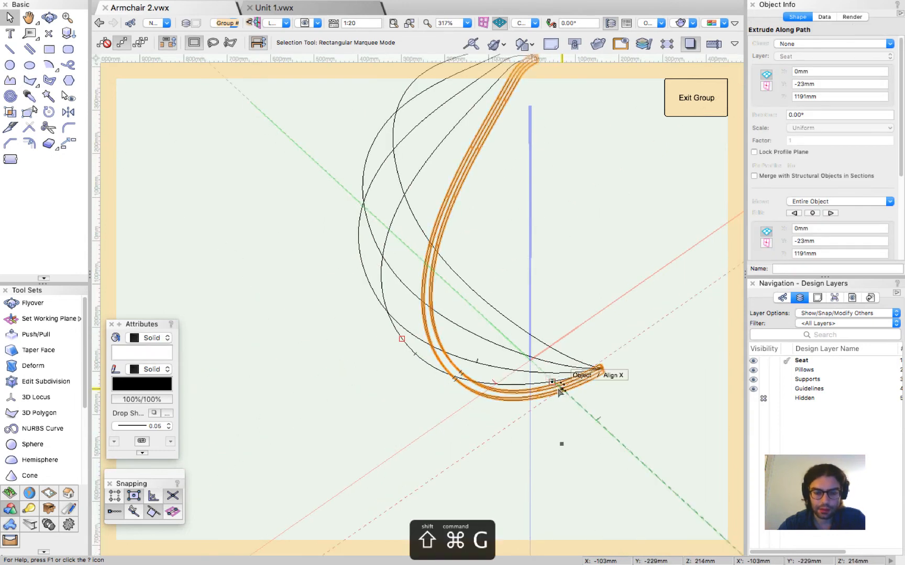
key("shift+c")
left_click_drag(476, 403, 628, 427)
left_click_drag(655, 244, 655, 244)
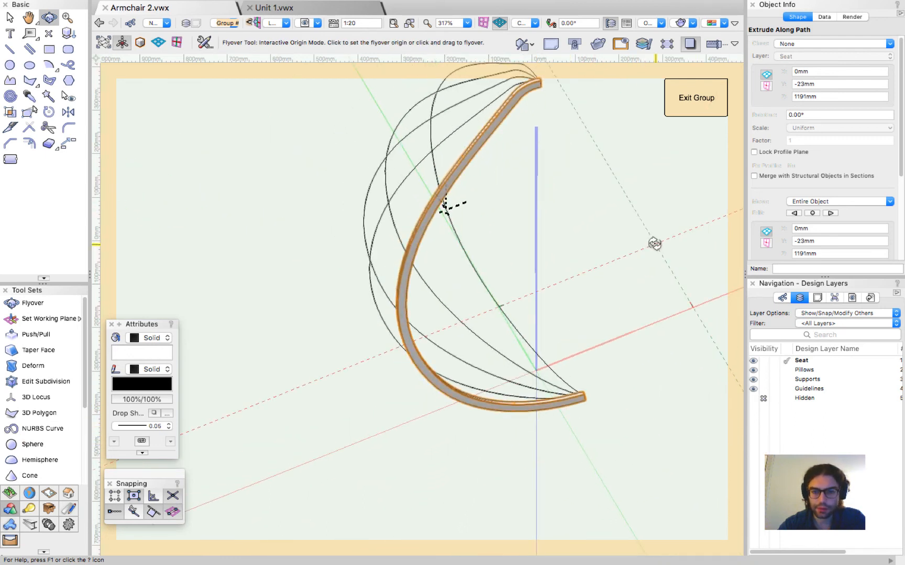
key("x")
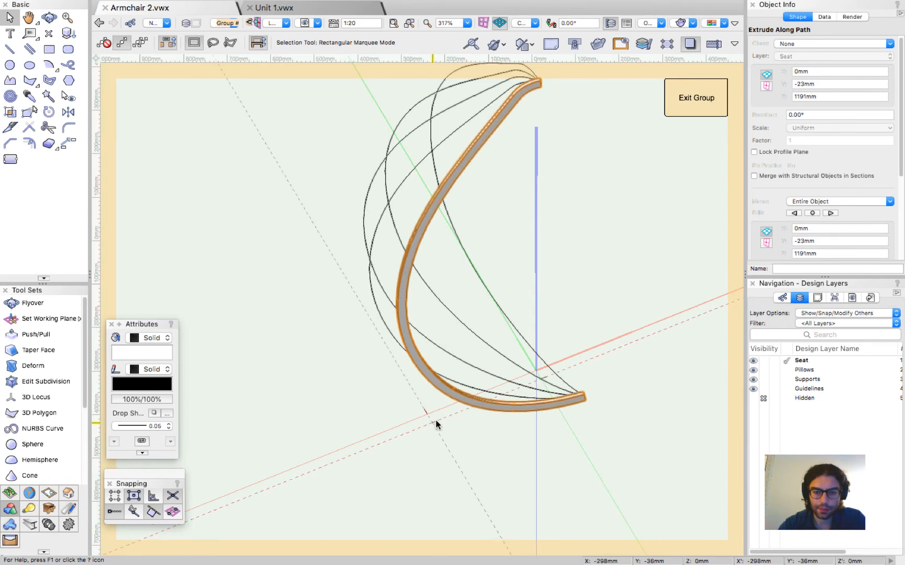
key("super+z")
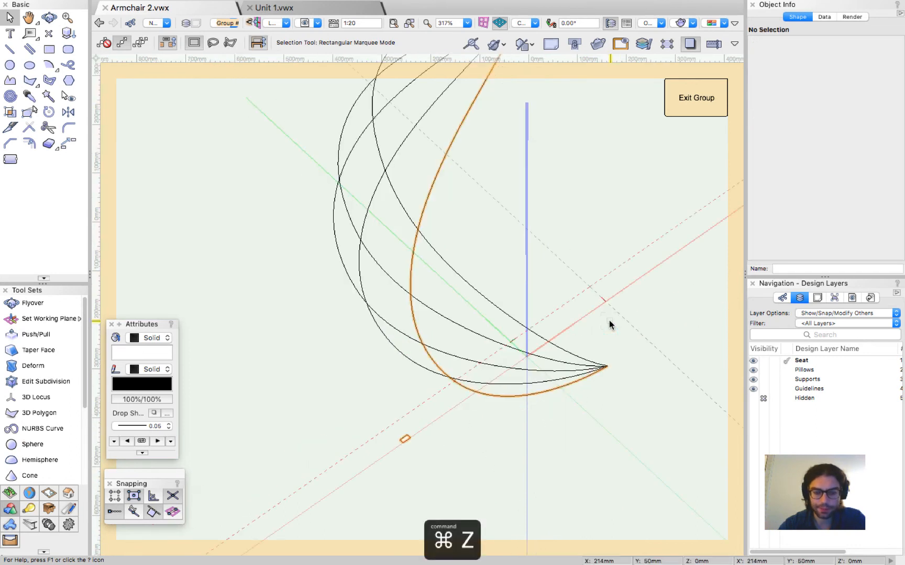
Step: Copy the 20 × 10 mm rectangle for reuse and extrude it along the frontmost profile curve
left_click_drag(369, 387, 431, 456)
key("super+c")
left_click(481, 393, "shift")
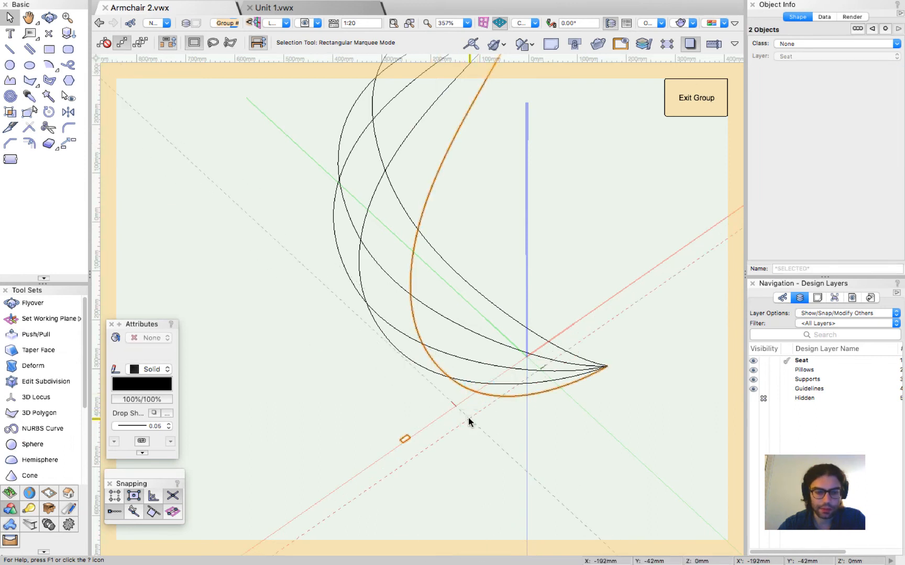
key("alt+super+x")
key("Return")
Step: Paste the rectangle in place and extrude it along the second profile curve, next to the finished front rib
left_click(384, 393)
key("alt+super+v")
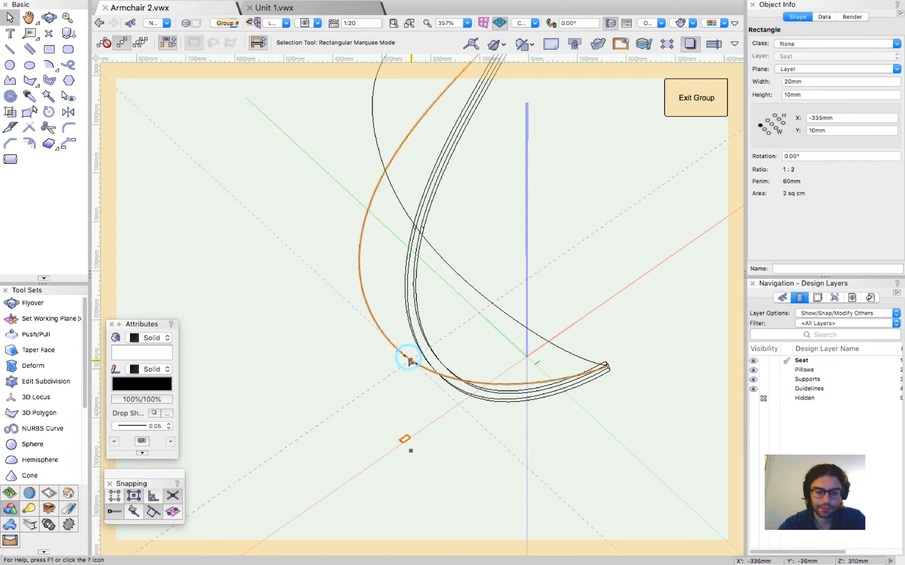
left_click(409, 357, "shift")
key("alt+super+x")
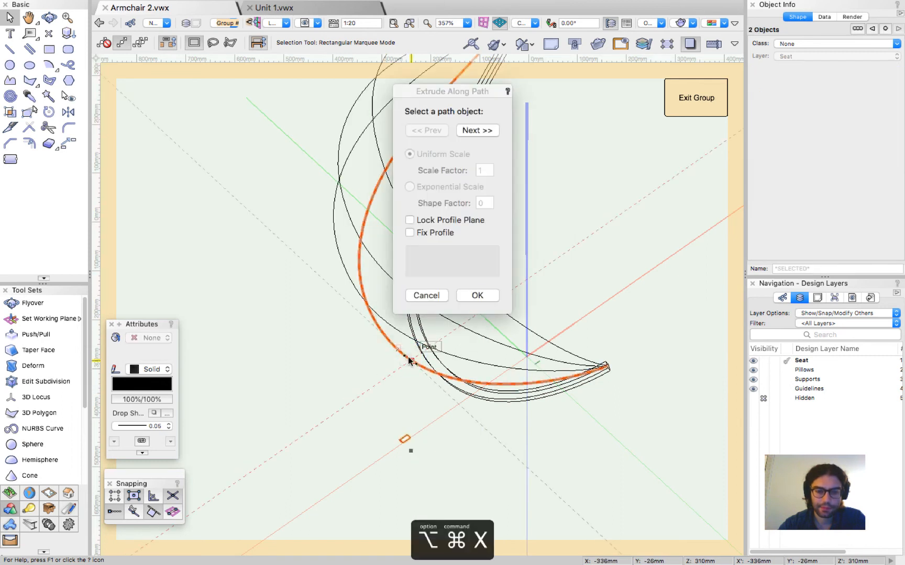
key("Return")
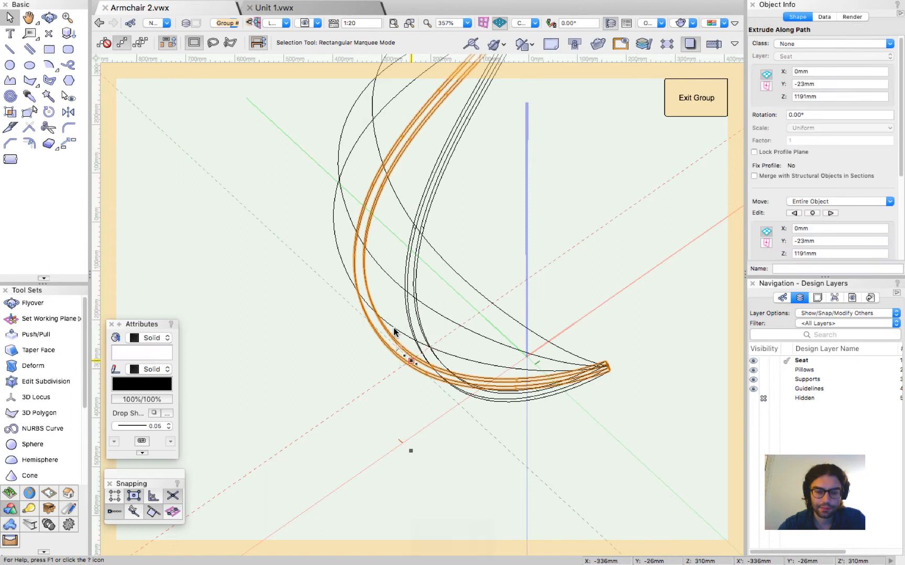
Step: Paste another rectangle in place and extrude it along the third, middle profile curve
key("alt+super+z")
left_click(401, 333, "shift")
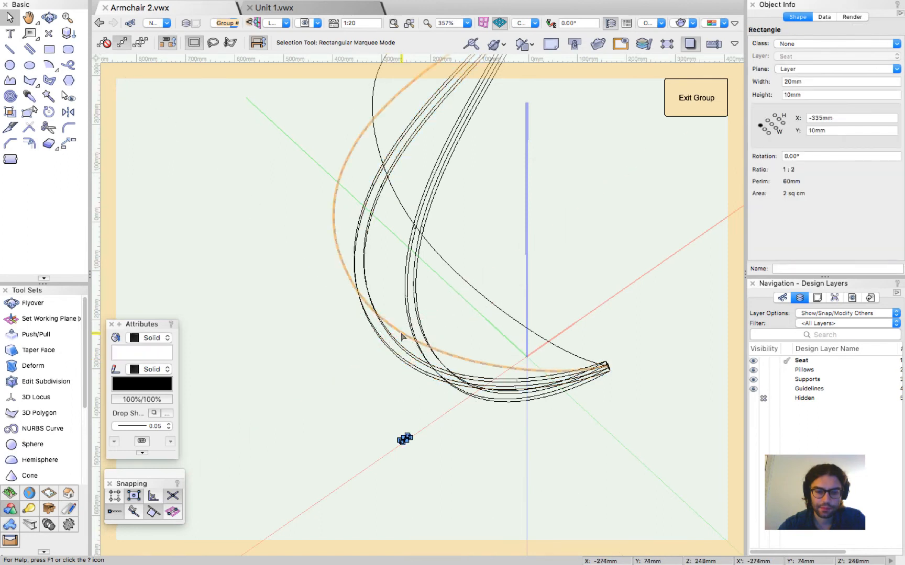
key("alt+super+x")
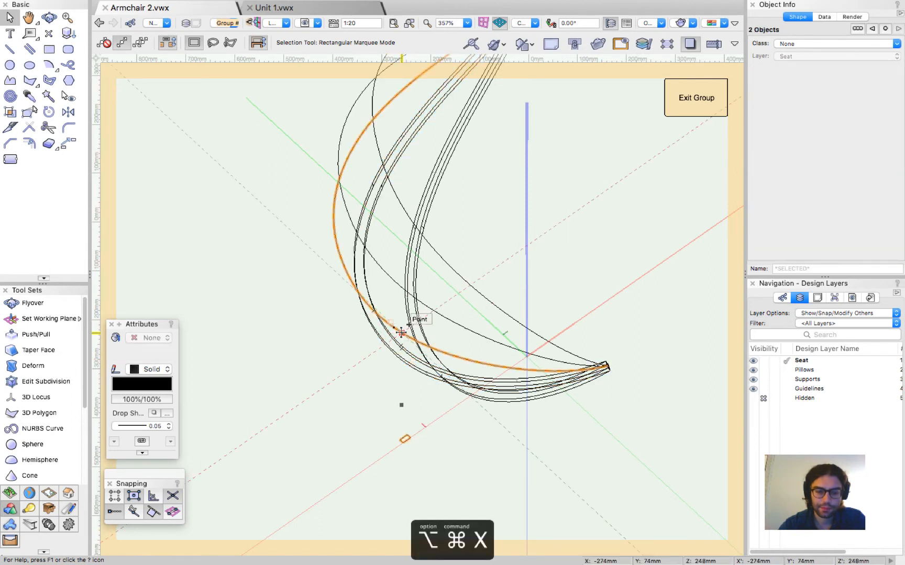
key("Return")
Step: Paste the rectangle in place again and extrude it along the fourth profile curve
key("alt+super+v")
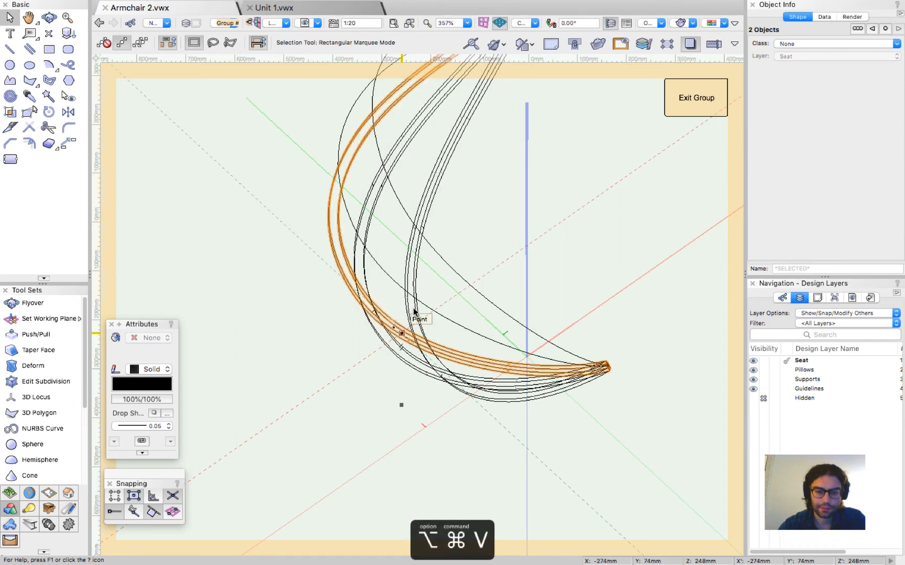
left_click(429, 308, "shift")
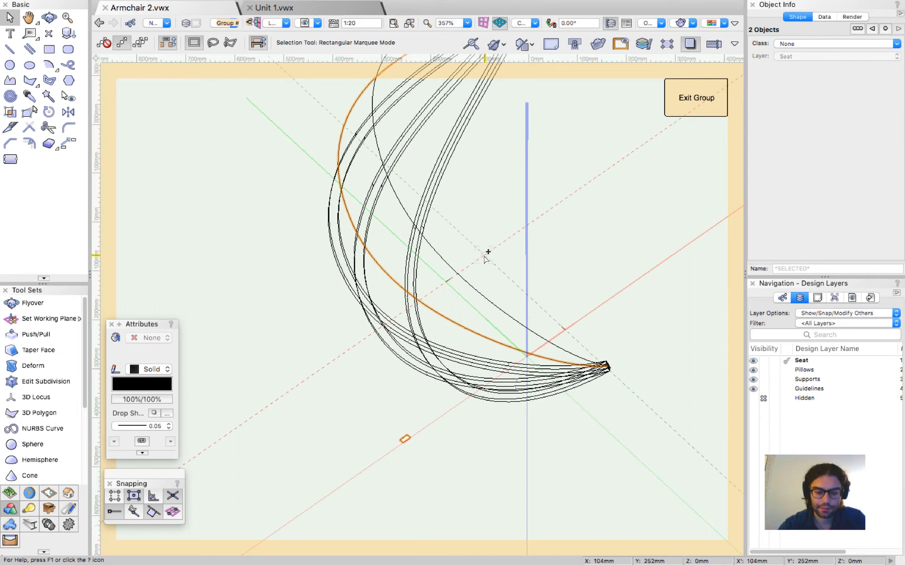
key("alt+super+x")
key("Return")
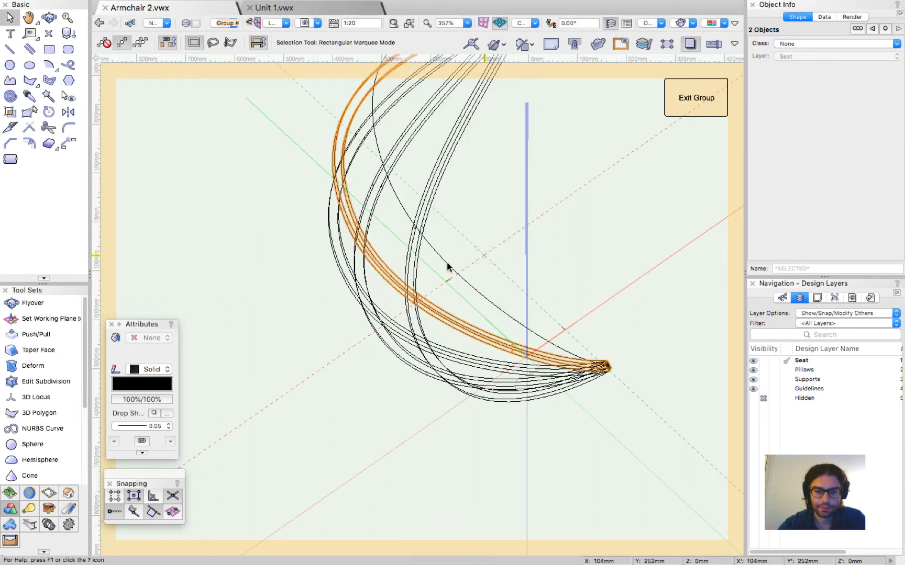
Step: Paste a rectangle in place, extrude it along the fifth and last profile curve, and clear the selection
key("alt+super+v")
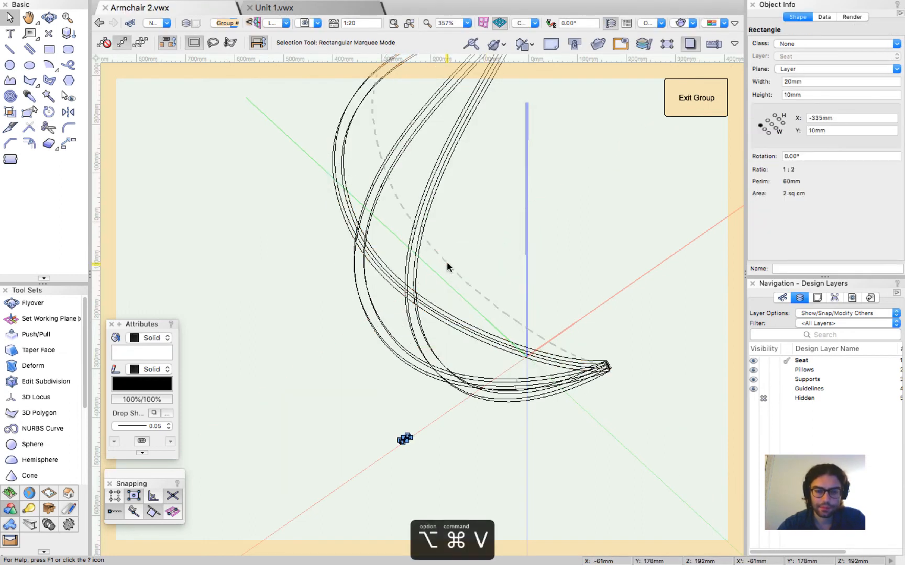
key("alt+super+x")
key("Return")
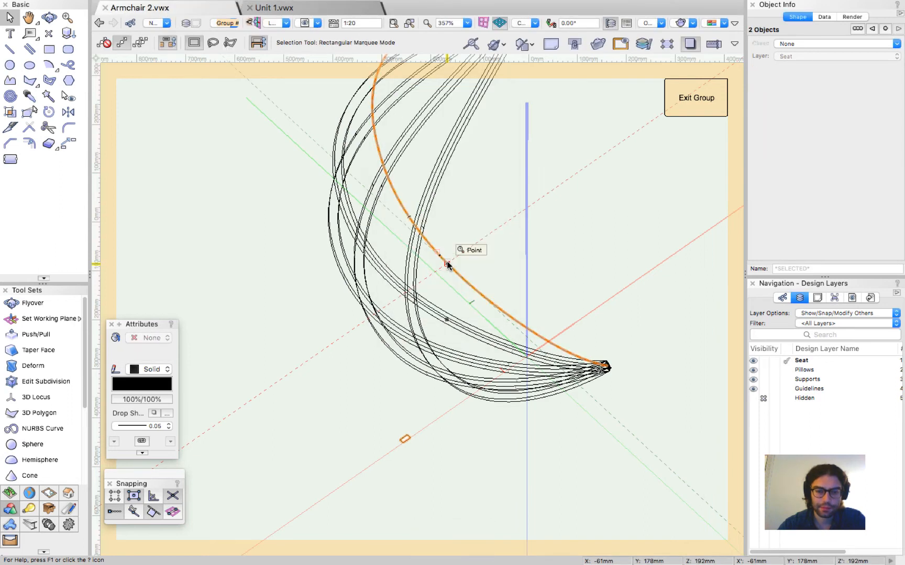
left_click(614, 239)
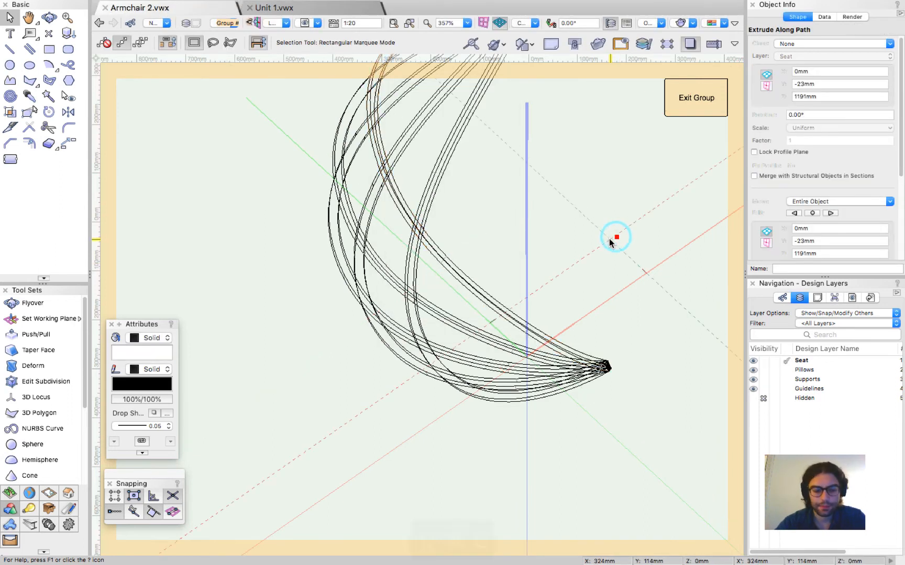
Step: Display the five ribs in shaded rendering and examine their form and how their upper ends meet
key("shift+super+g")
scroll(423, 369, "down", 3)
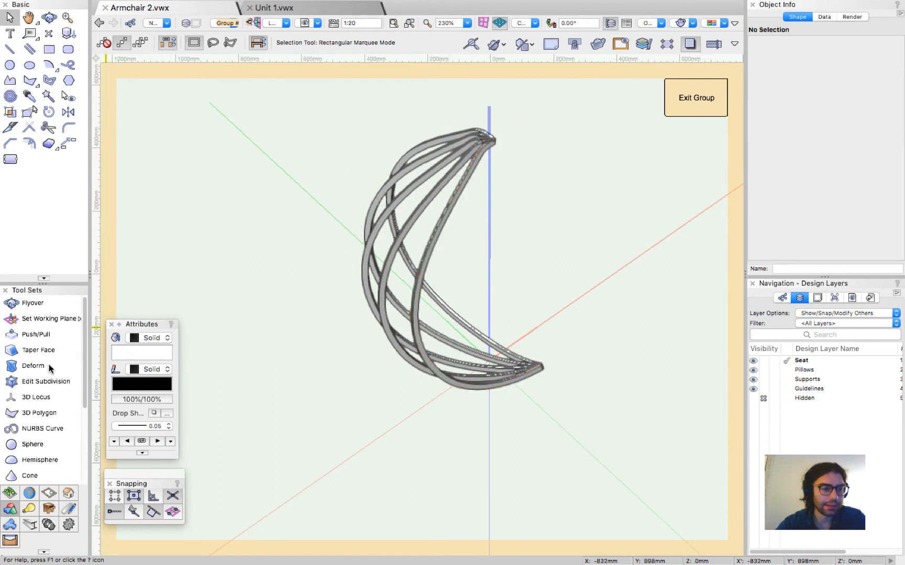
scroll(35, 430, "down", 5)
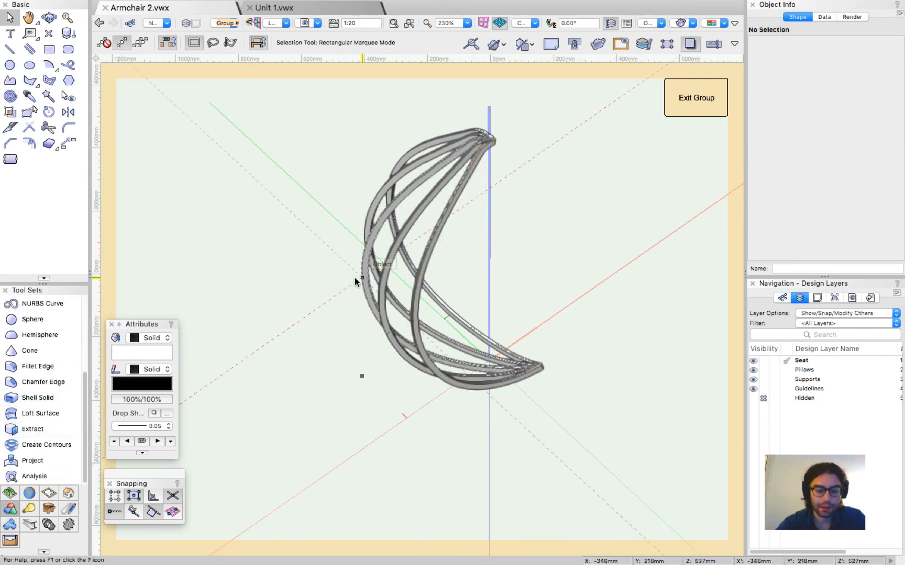
key("shift+c")
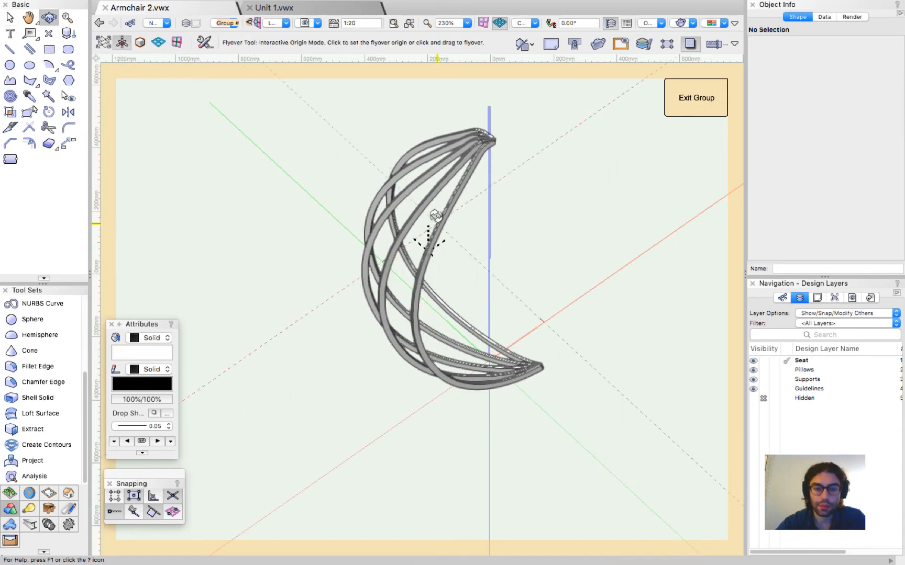
left_click_drag(519, 277, 543, 229)
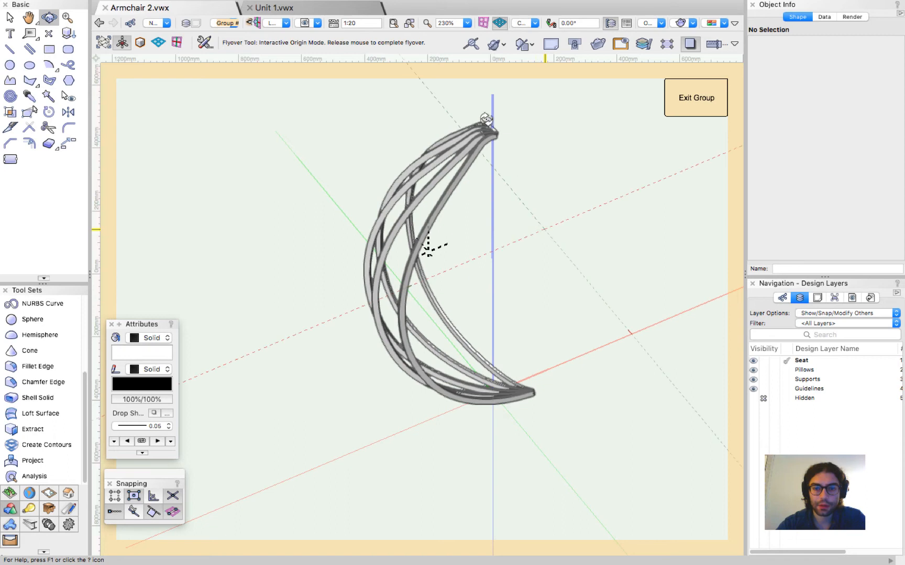
key("x")
scroll(483, 120, "up", 2)
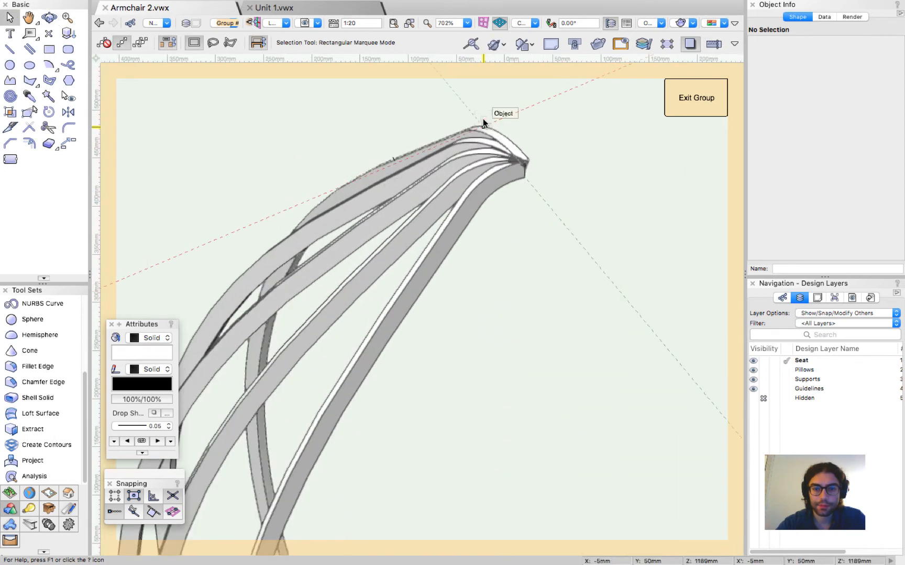
scroll(514, 150, "up", 5)
scroll(514, 149, "down", 8)
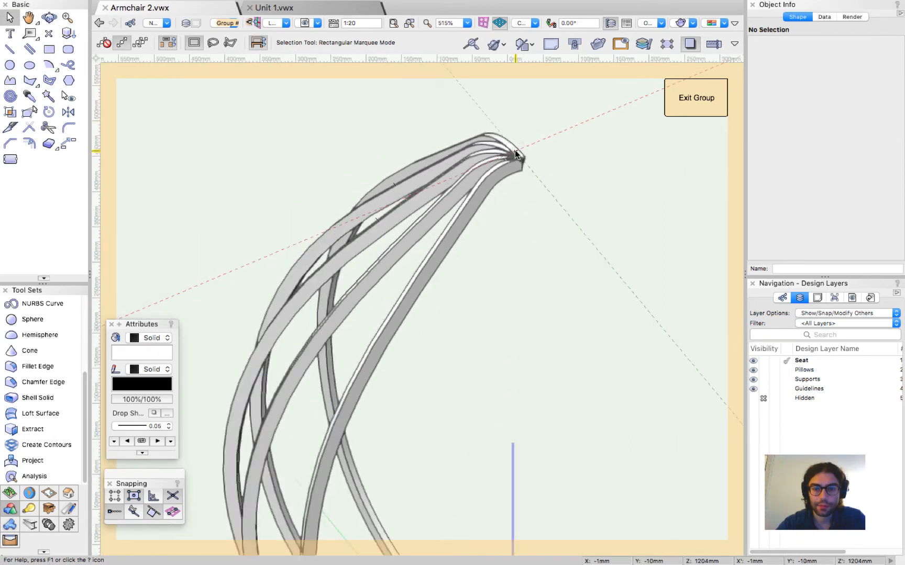
Step: Exit and ungroup the rib group, and assign the five extrusions to the Rattan class using that class's graphic attributes
left_click(700, 99)
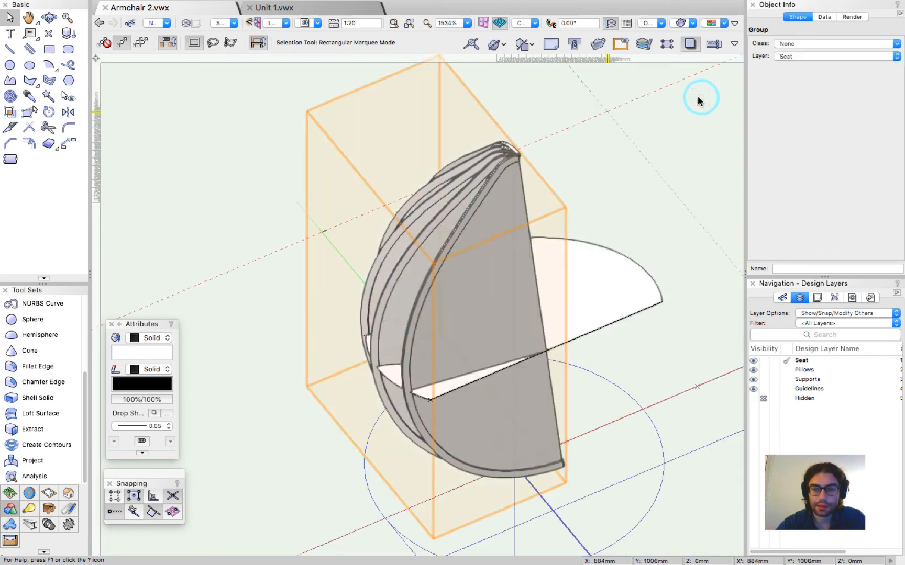
key("super+u")
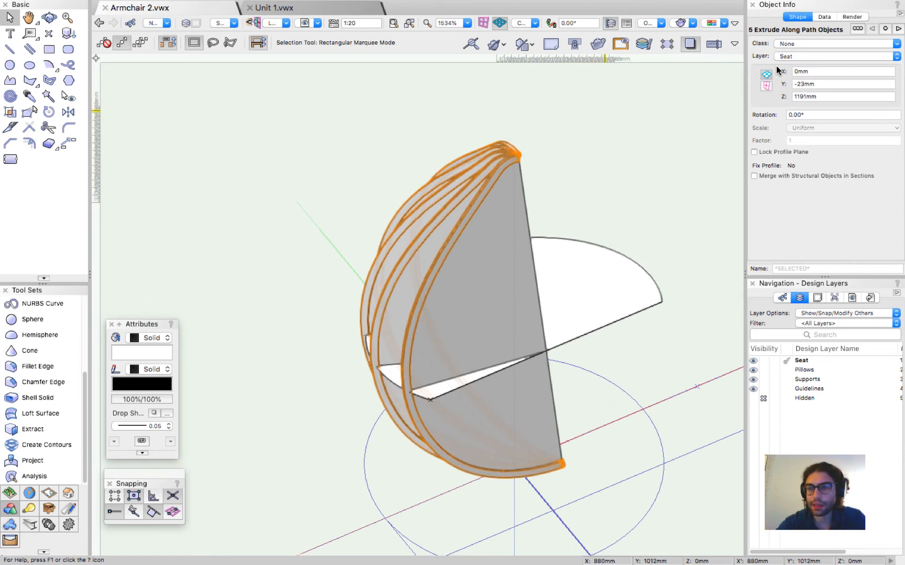
left_click(803, 45)
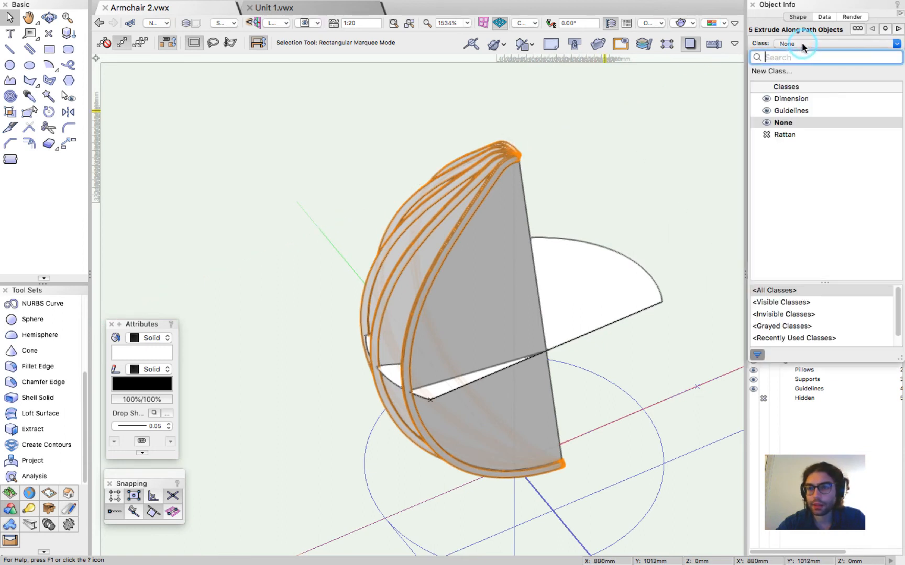
left_click(782, 135)
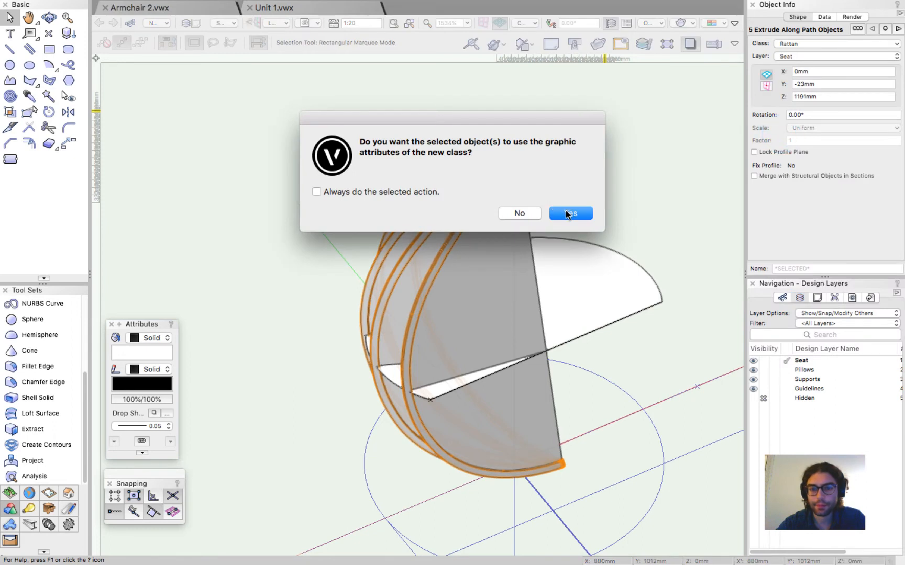
left_click(567, 215)
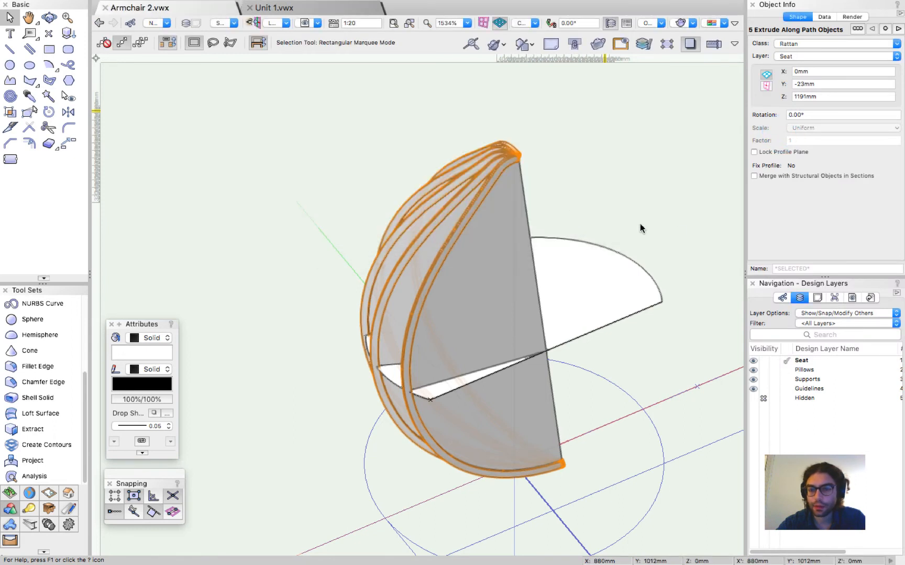
Step: Make the Rattan class visible and inspect the seat's ribs together with the front ring
left_click(665, 201)
left_click(783, 298)
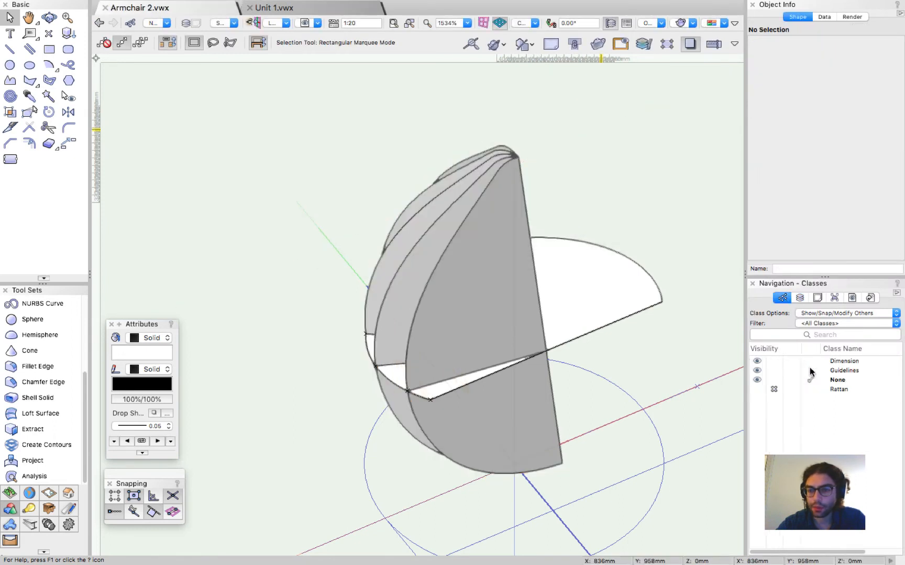
left_click(755, 388)
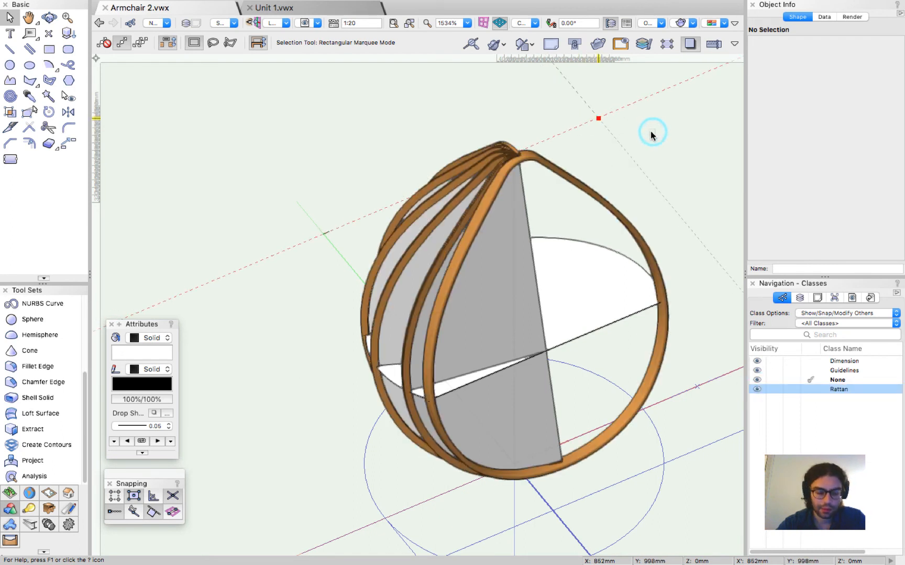
key("shift+c")
left_click_drag(445, 229, 642, 269)
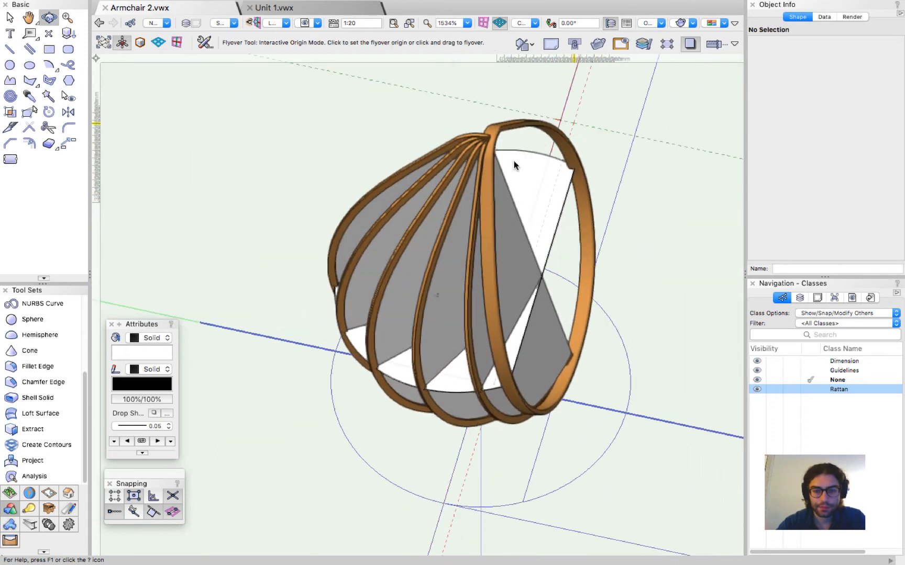
Step: Examine from several angles how the ribs' upper ends meet the front ring
scroll(513, 161, "up", 8)
scroll(513, 161, "down", 5)
scroll(513, 162, "down", 4)
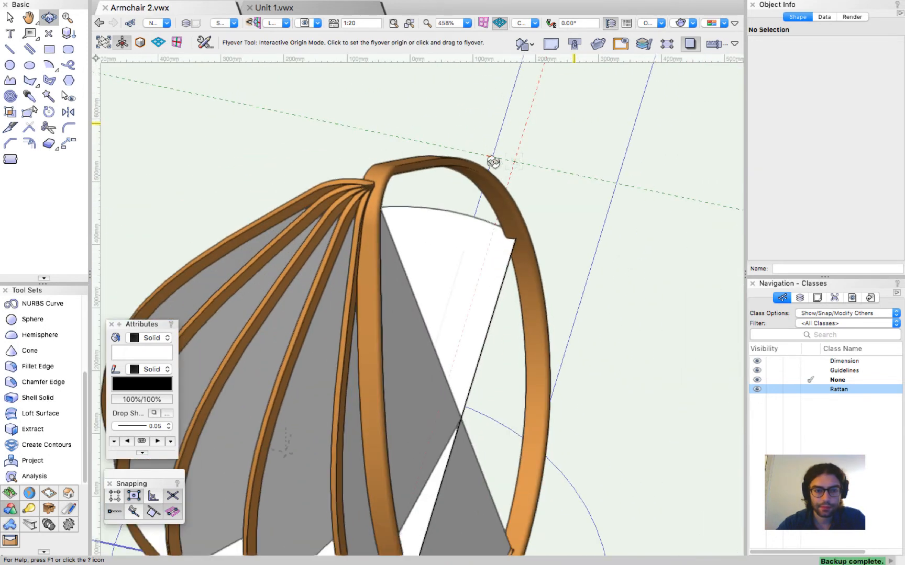
scroll(361, 174, "up", 6)
scroll(409, 226, "down", 6)
left_click_drag(438, 259, 309, 160)
scroll(407, 224, "down", 6)
scroll(406, 297, "up", 5)
scroll(485, 169, "down", 3)
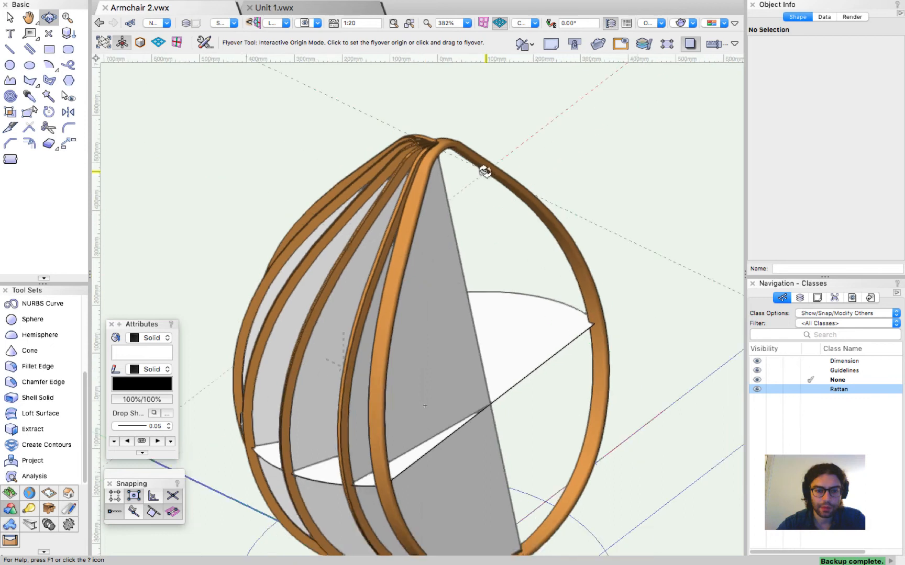
left_click_drag(467, 234, 423, 205)
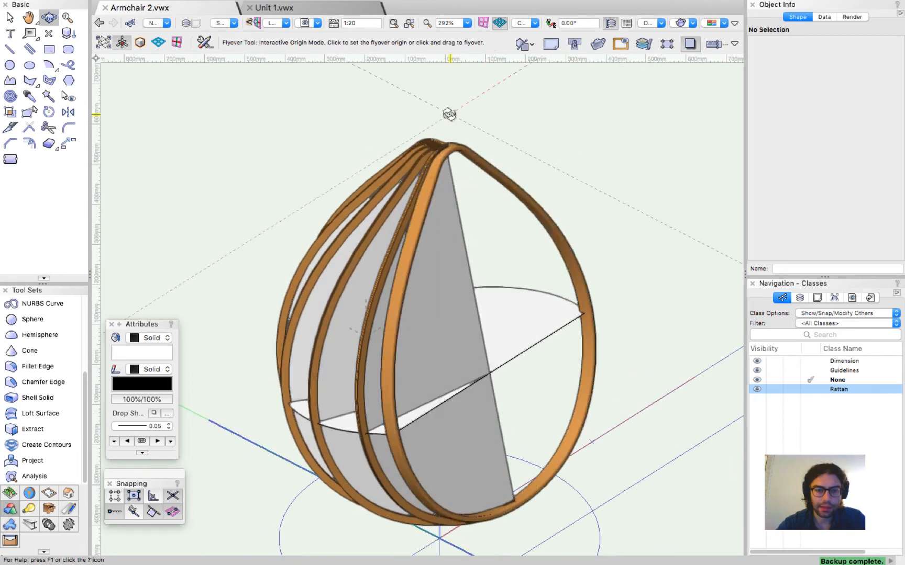
scroll(442, 160, "up", 5)
Step: Open the profile of the rib nearest the front ring for editing and show the surrounding objects around its rectangle
key("x")
left_click(394, 296)
left_click(513, 166)
scroll(513, 192, "down", 2)
scroll(512, 192, "down", 9)
scroll(506, 378, "up", 5)
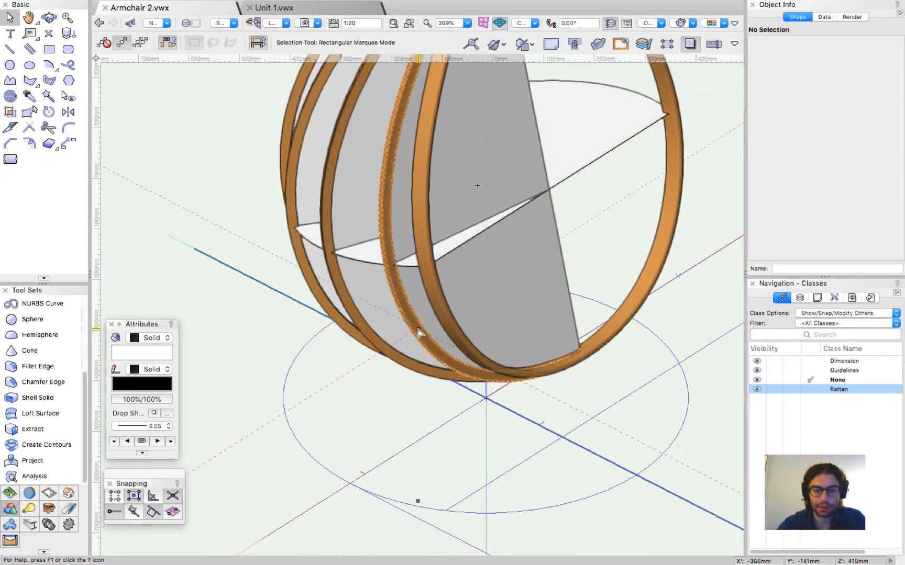
double_click(417, 328)
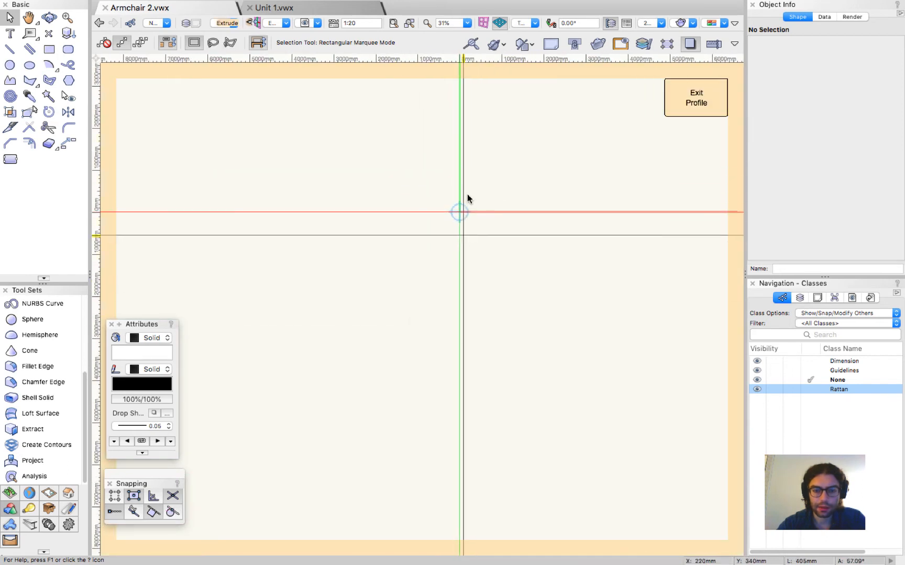
scroll(467, 194, "up", 2)
scroll(419, 225, "down", 10)
key("super+a")
scroll(422, 211, "up", 6)
scroll(407, 270, "up", 9)
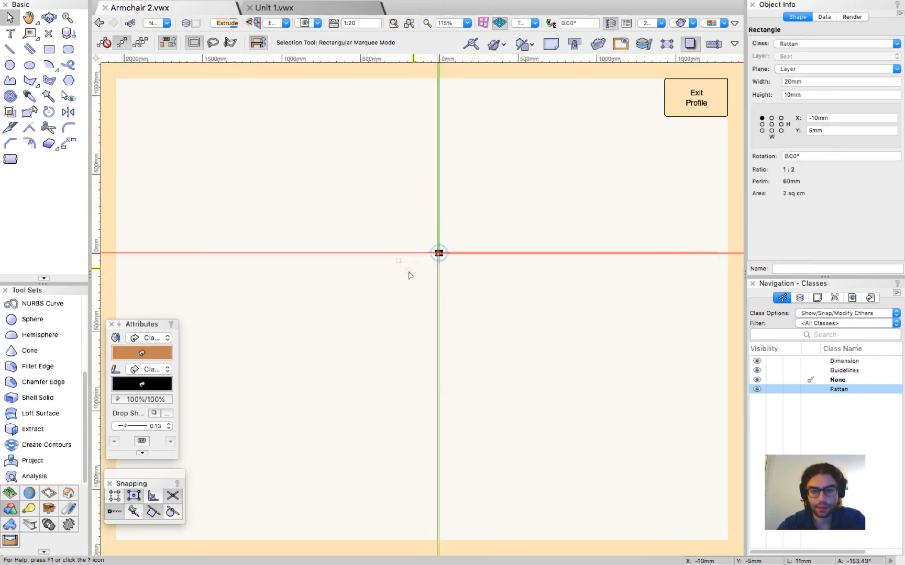
left_click(620, 46)
scroll(459, 230, "up", 6)
scroll(416, 309, "up", 10)
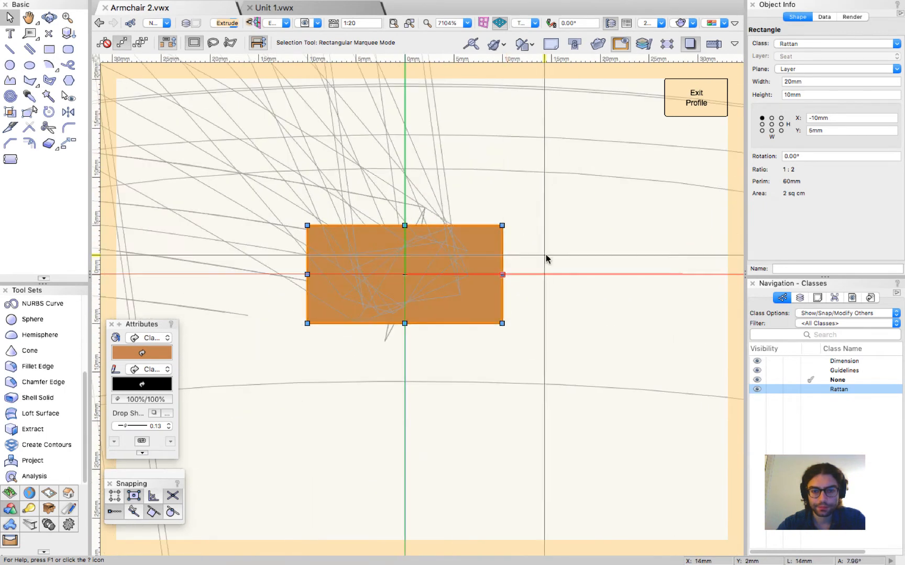
Step: Move the profile rectangle 5 mm in the positive X direction
left_click(549, 257)
left_click_drag(308, 274, 355, 271)
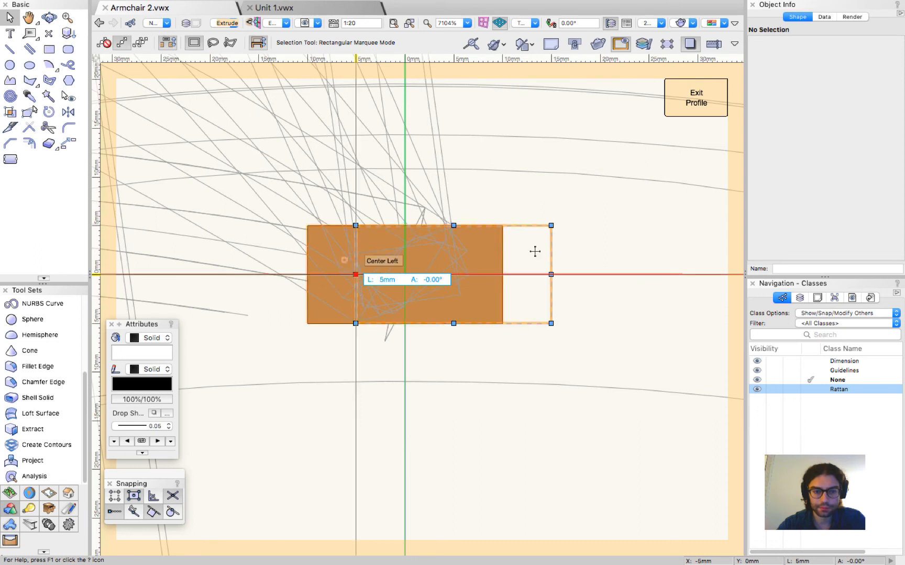
scroll(534, 252, "down", 5)
scroll(535, 254, "down", 6)
scroll(273, 309, "up", 1)
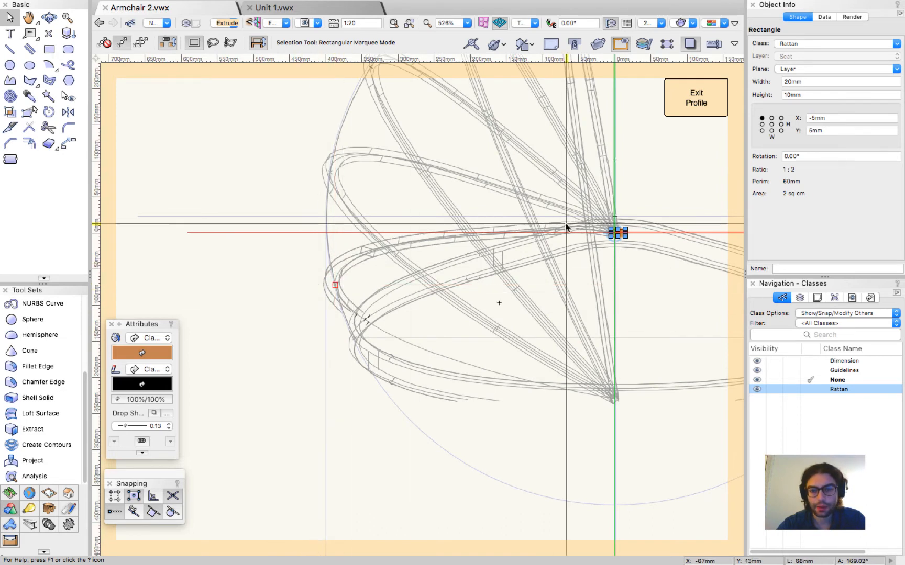
scroll(620, 228, "up", 10)
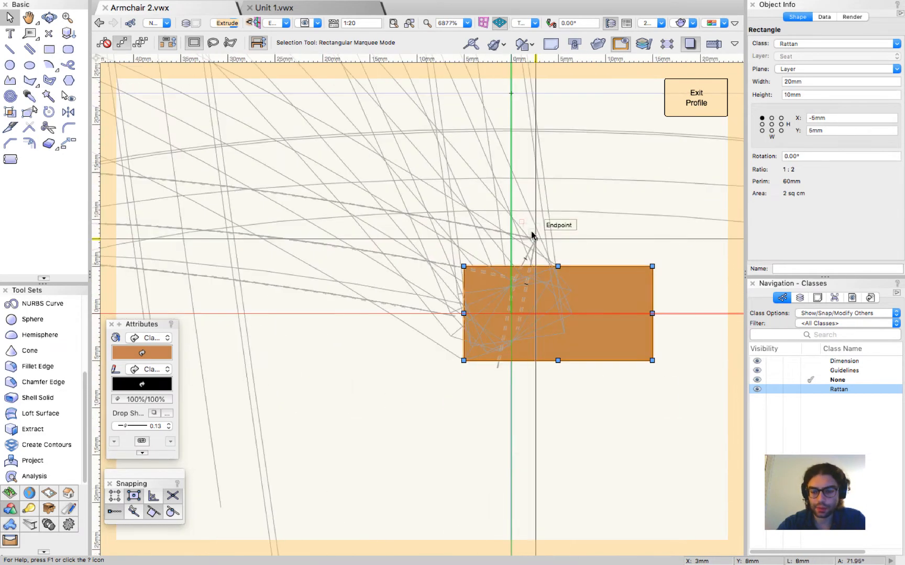
Step: Mirror the profile rectangle without a copy about the vertical axis through the origin, and exit the profile
key("7")
left_click(103, 43)
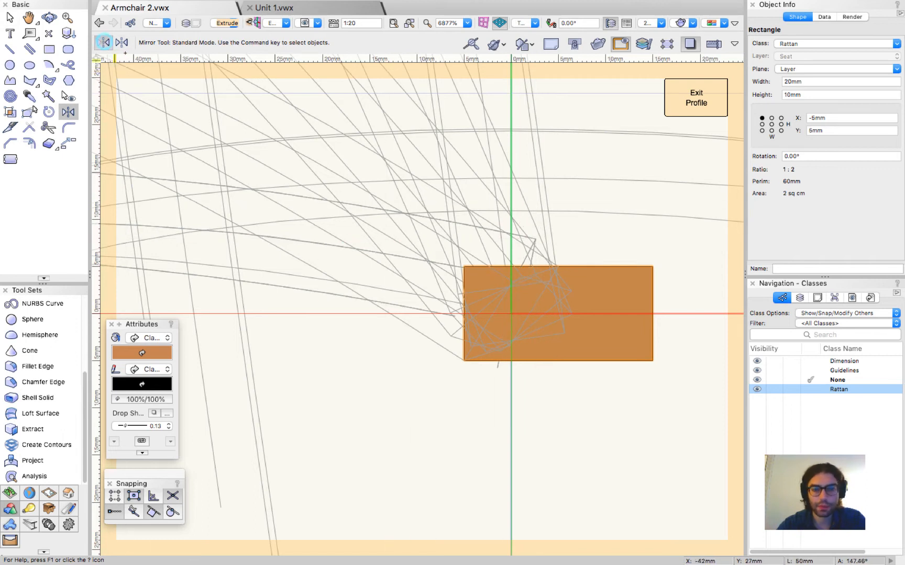
left_click(510, 314)
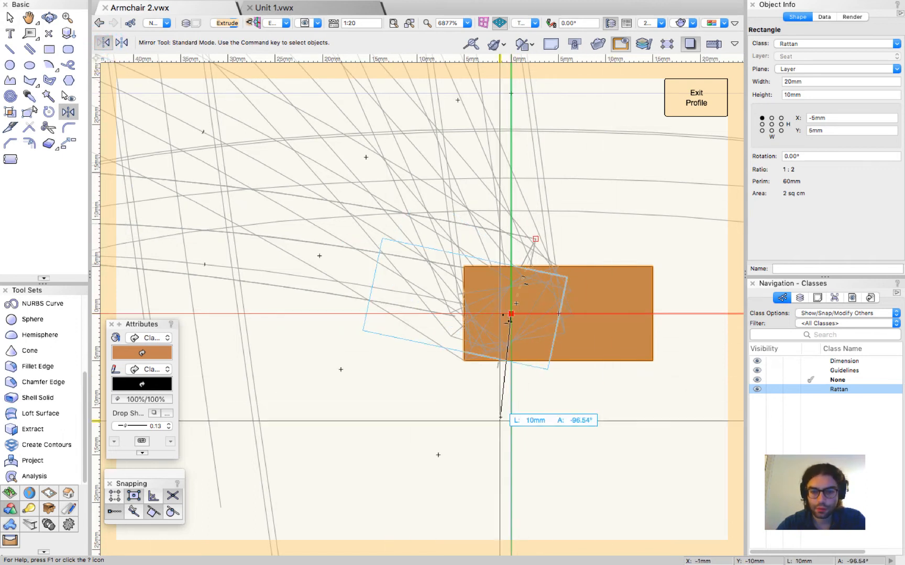
left_click(511, 458)
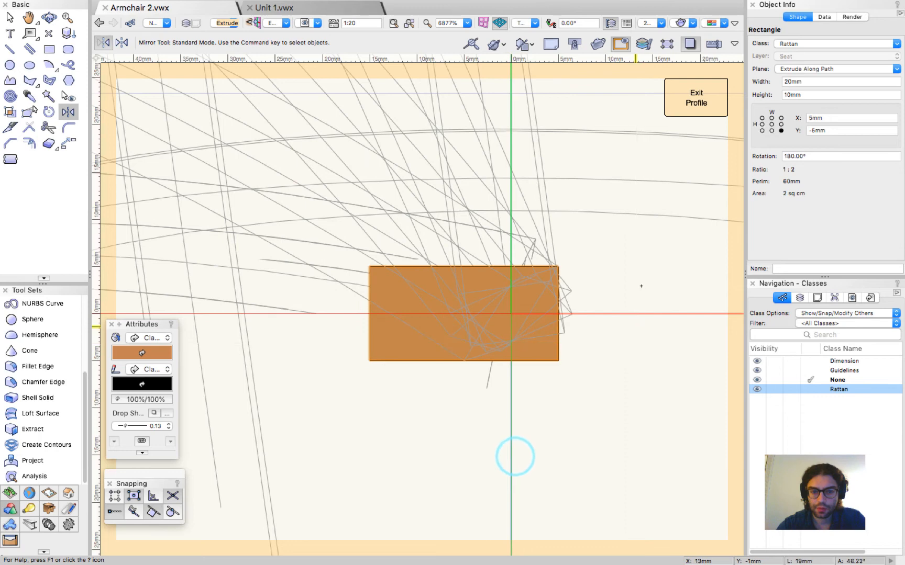
key("x")
scroll(642, 287, "down", 10)
scroll(642, 287, "down", 1)
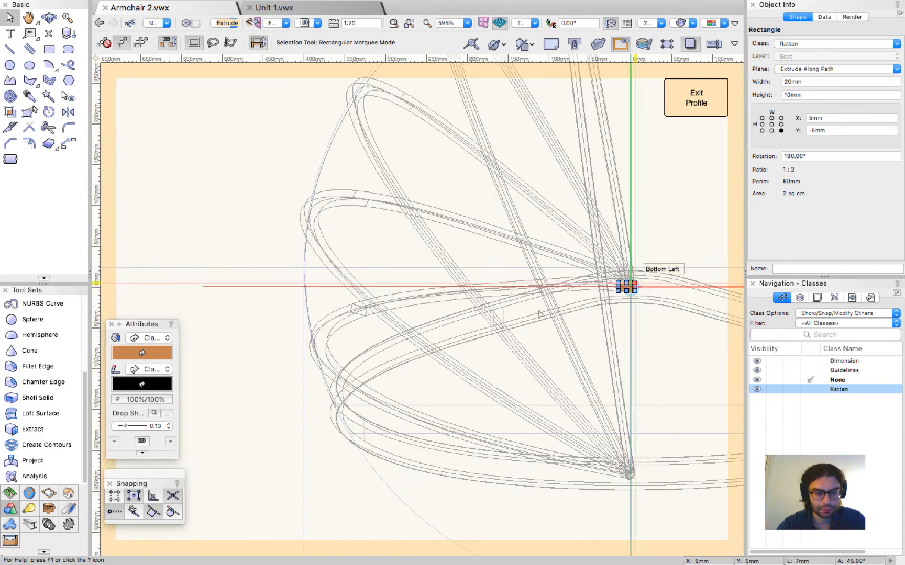
scroll(295, 350, "up", 2)
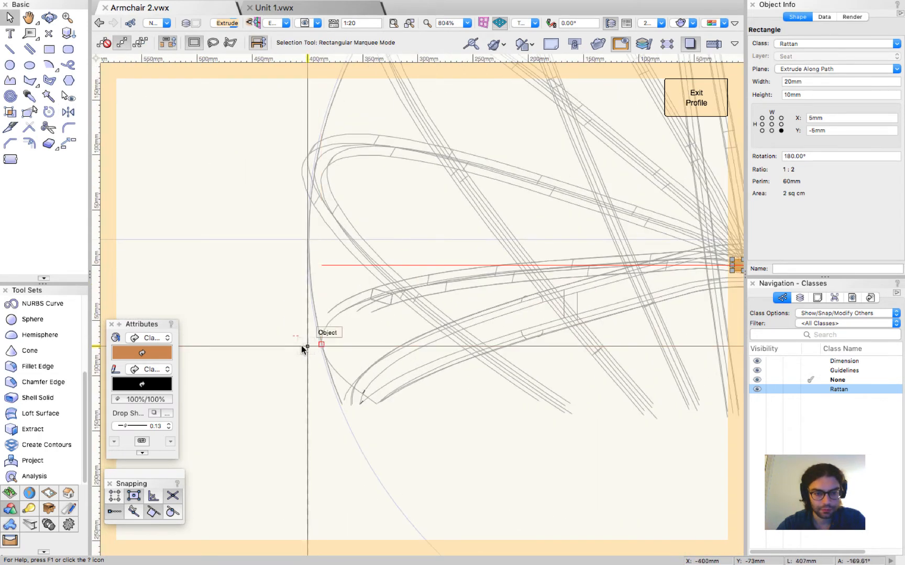
scroll(295, 343, "down", 1)
left_click(690, 102)
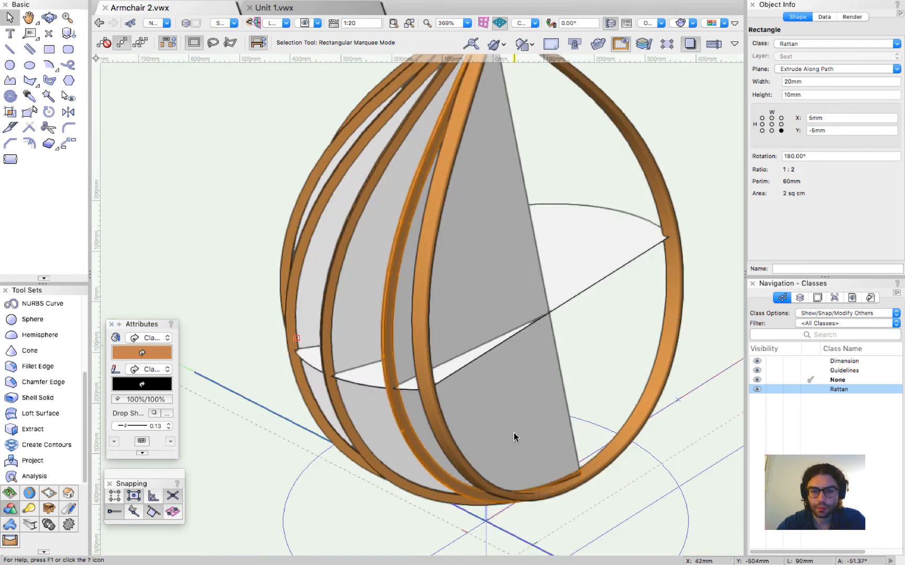
Step: Inspect the edited rib's upper end and its fit against the front ring
scroll(496, 70, "up", 5)
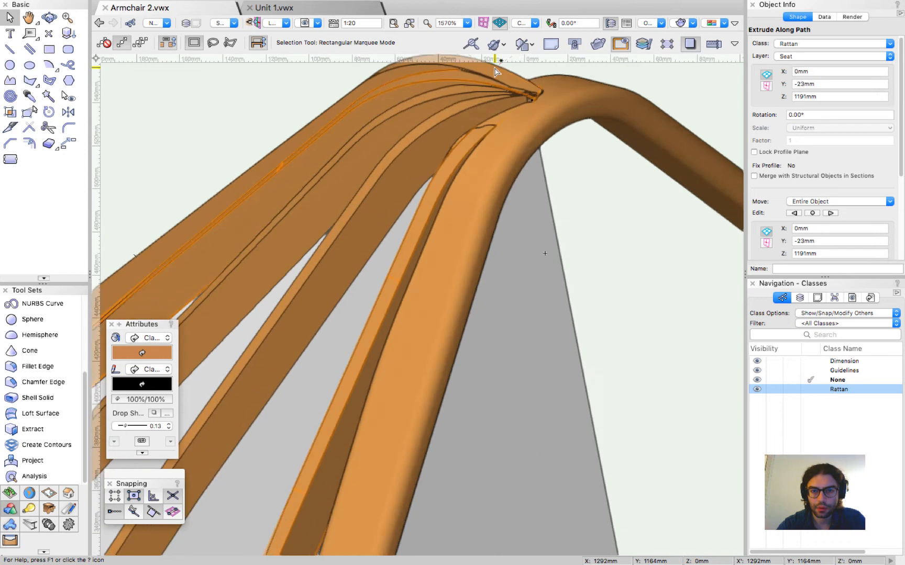
scroll(495, 111, "up", 2)
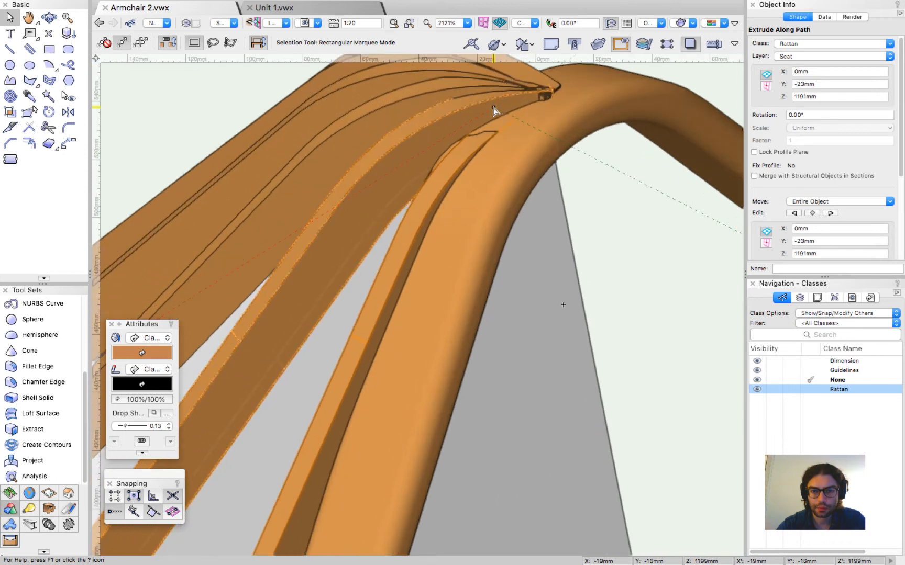
scroll(495, 111, "down", 3)
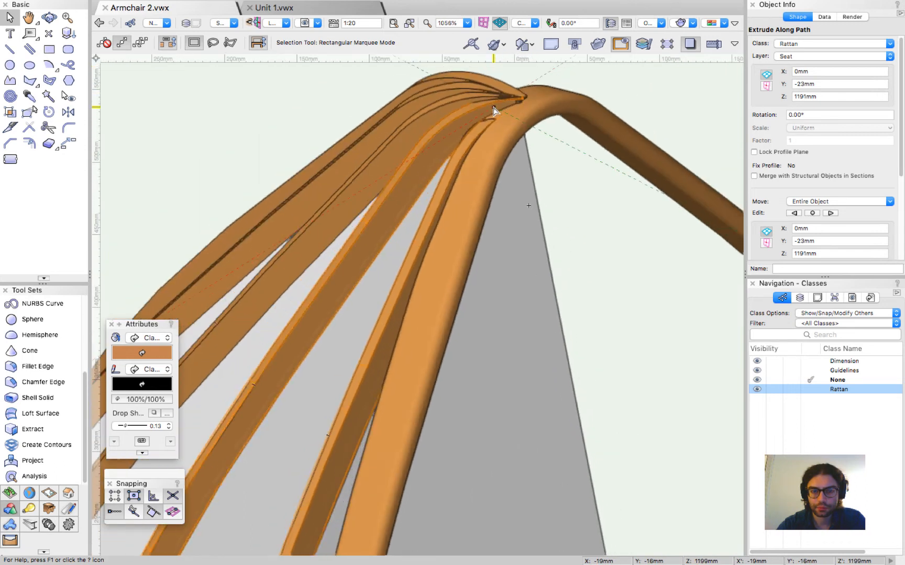
scroll(495, 111, "down", 1)
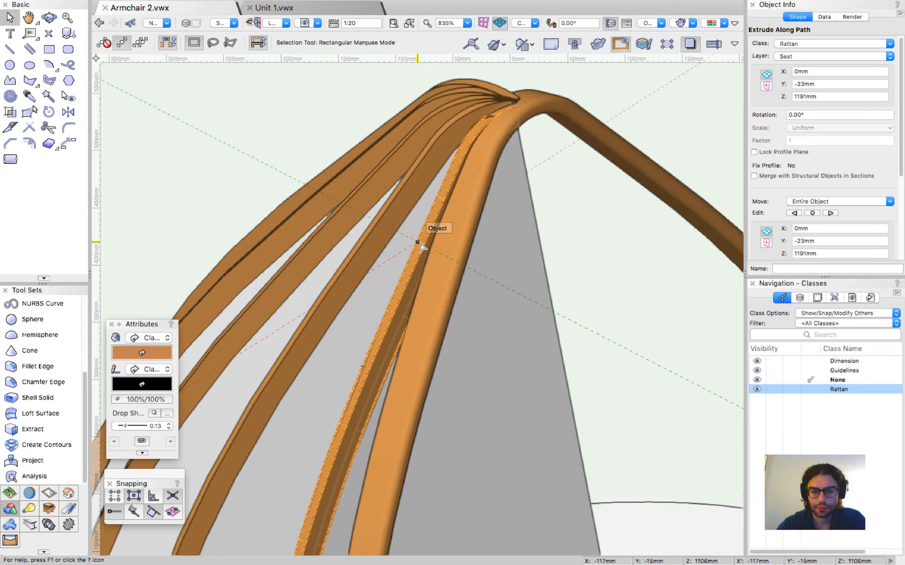
scroll(421, 246, "down", 5)
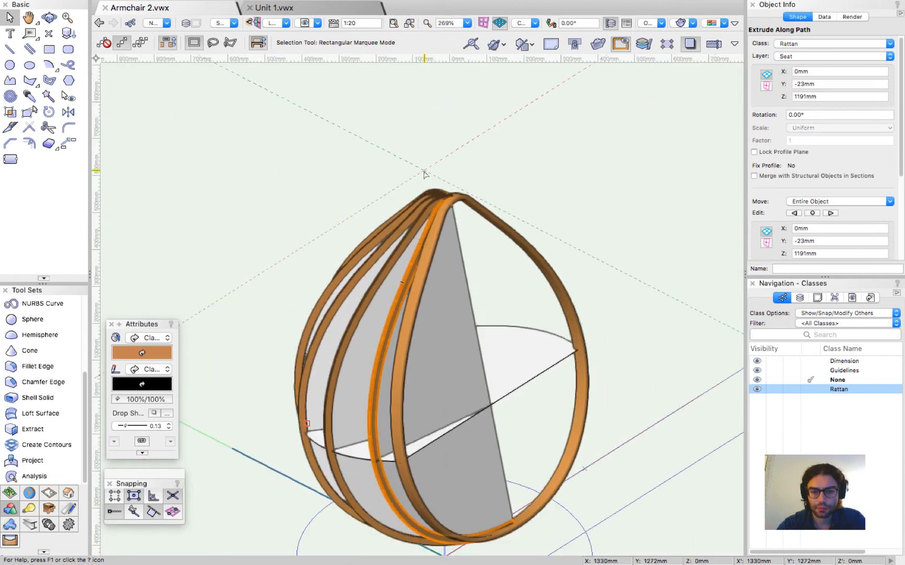
Step: Examine the woven side and inner ribs of the armchair in the reference photo
scroll(424, 175, "down", 3)
scroll(603, 374, "up", 8)
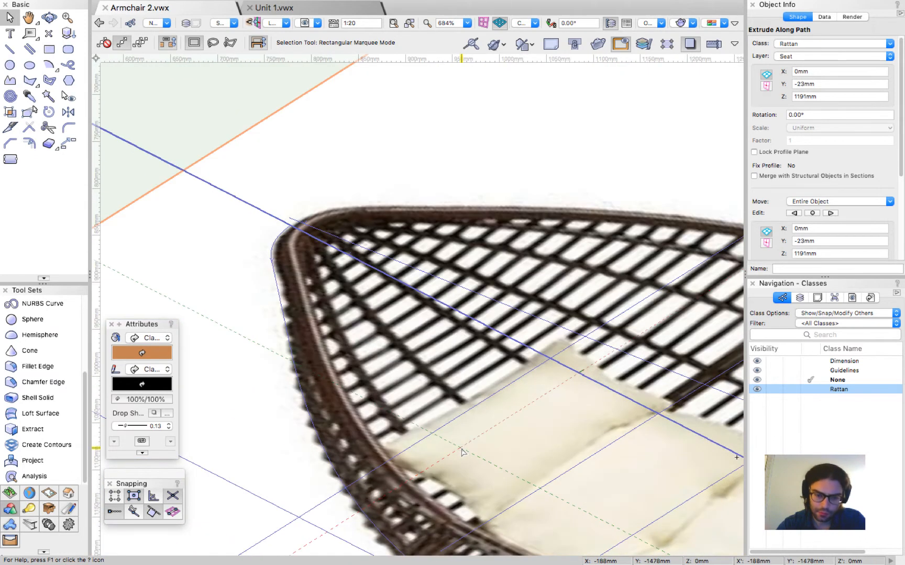
scroll(355, 271, "down", 1)
scroll(249, 250, "down", 2)
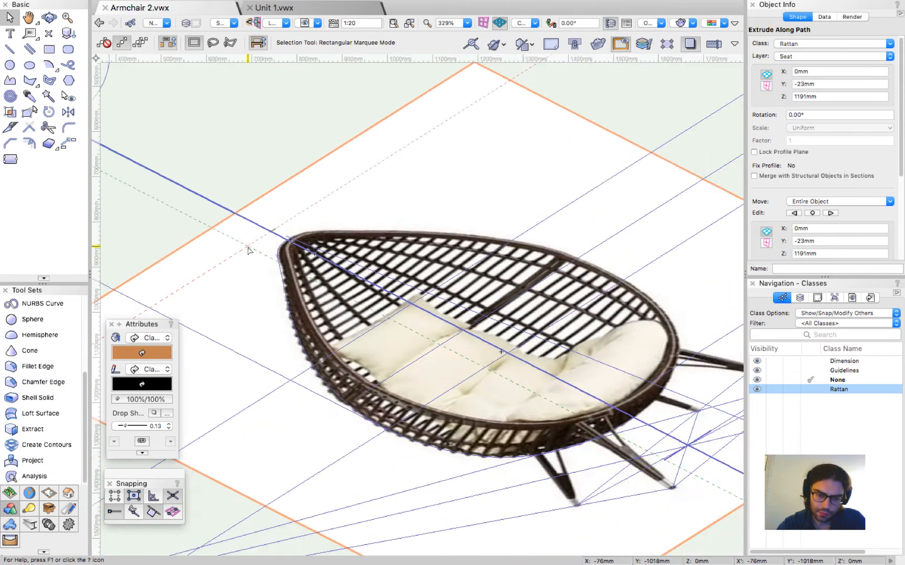
scroll(468, 464, "up", 5)
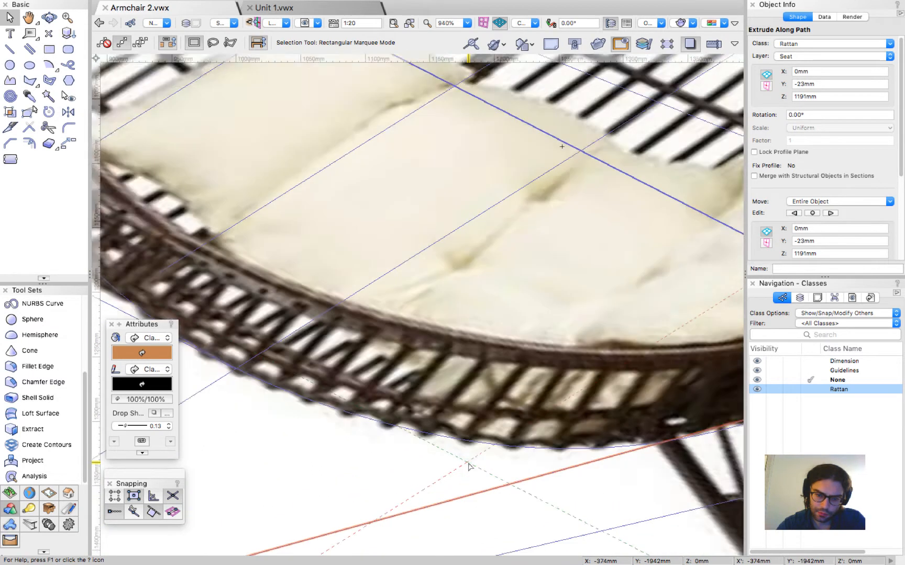
scroll(468, 464, "down", 2)
scroll(469, 464, "down", 1)
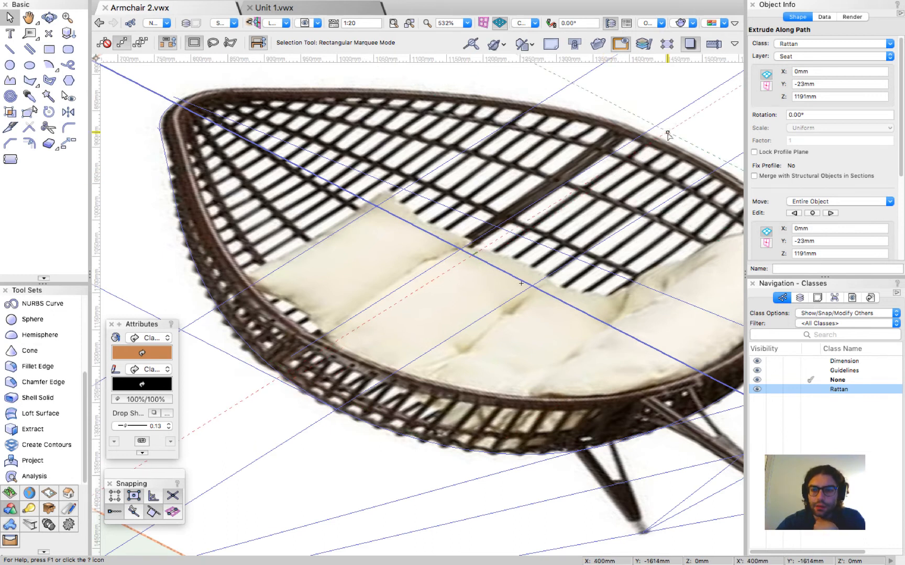
scroll(458, 347, "up", 3)
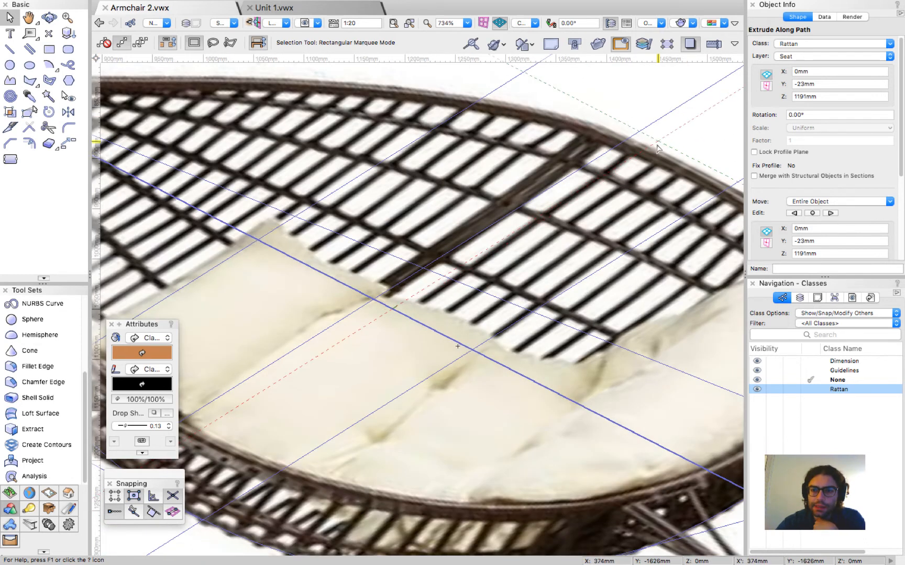
Step: Clear the selection, switch to the top view, and study the rib arrangement and horizontal strips in the reference photo
key("super+5")
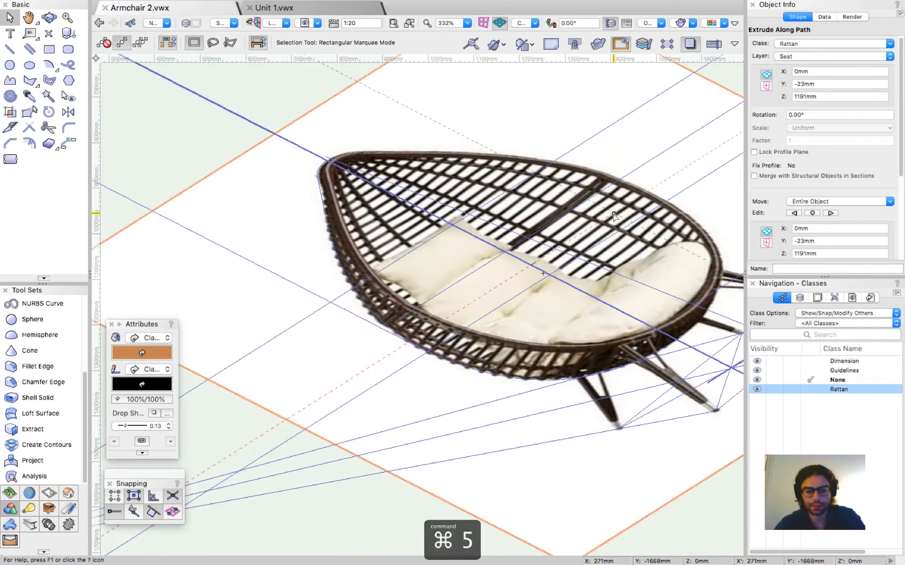
left_click(642, 376)
scroll(359, 258, "down", 10)
scroll(360, 348, "up", 12)
scroll(388, 386, "down", 3)
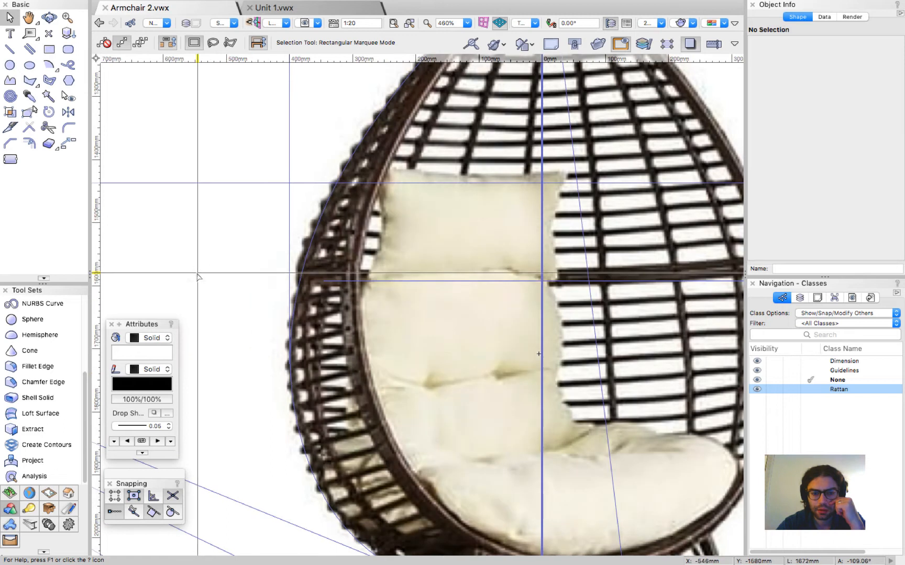
scroll(313, 413, "up", 4)
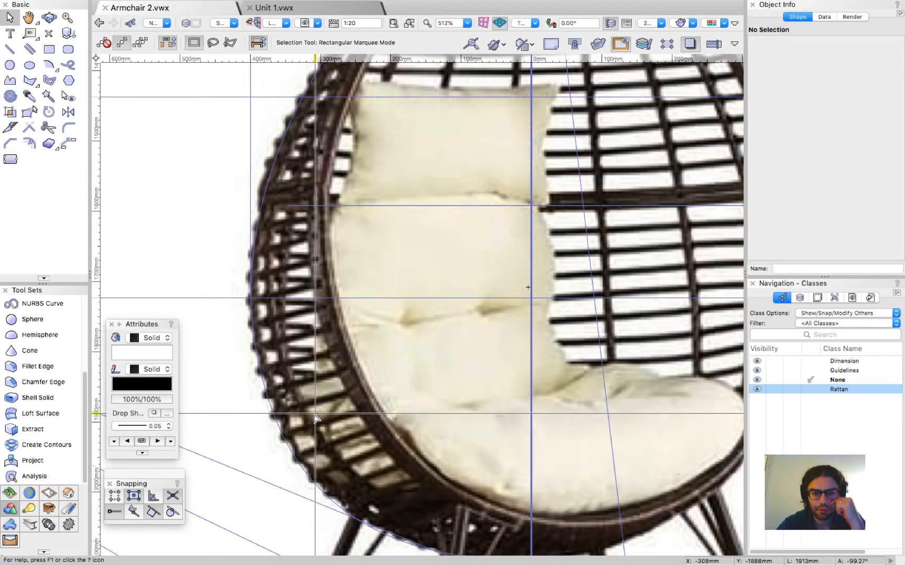
scroll(143, 245, "down", 2)
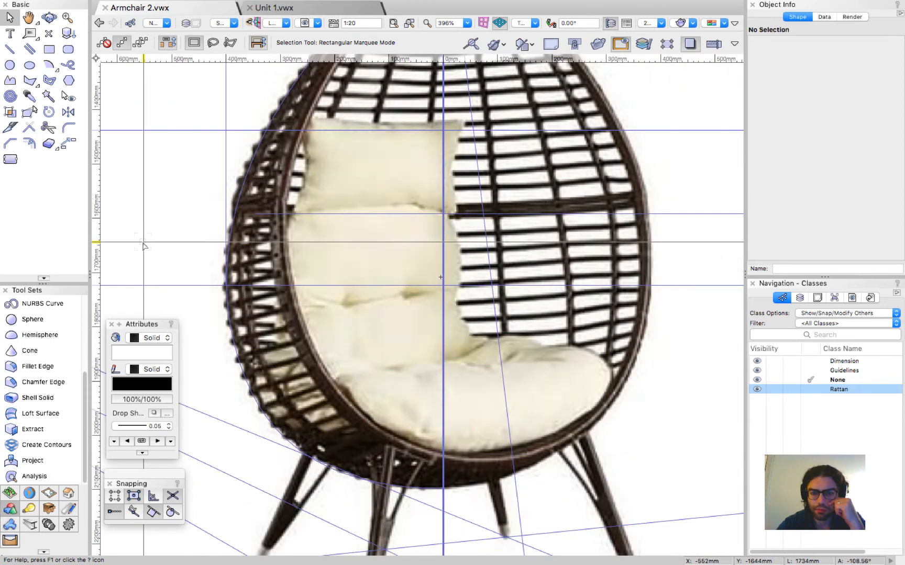
scroll(241, 225, "down", 2)
scroll(438, 191, "down", 2)
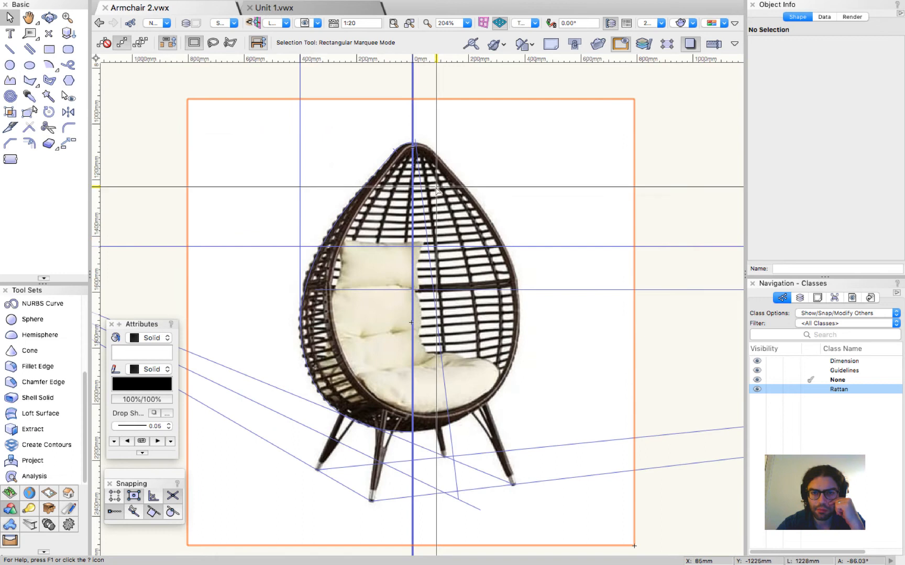
scroll(438, 191, "up", 3)
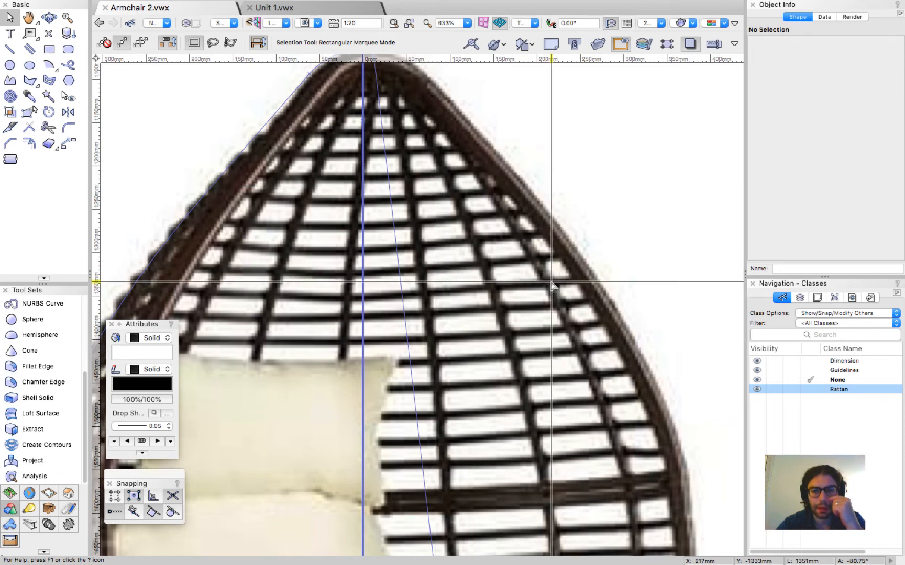
scroll(552, 285, "down", 8)
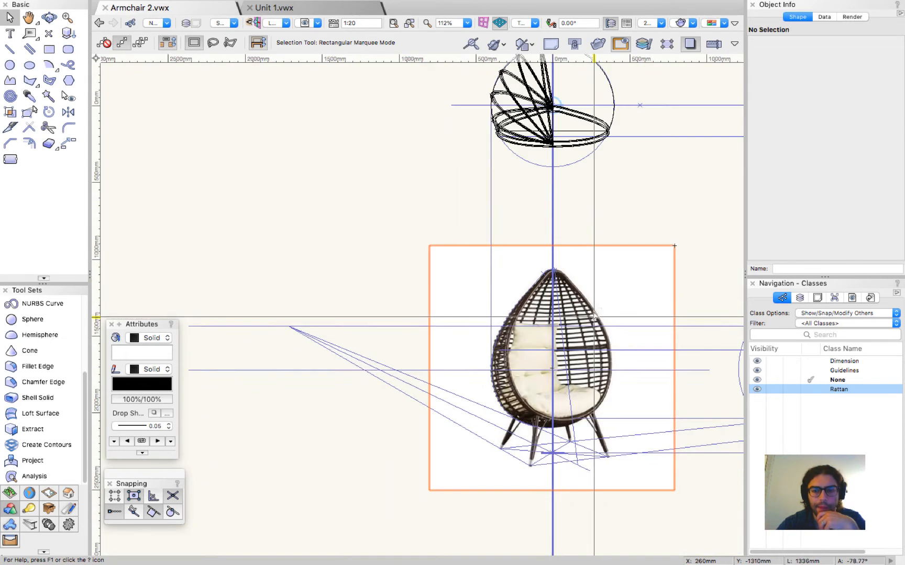
Step: Open the profile of the rib nearest the front ring and resize its rectangle to 15 mm wide and 8 mm high from its right-edge midpoint
scroll(531, 78, "up", 5)
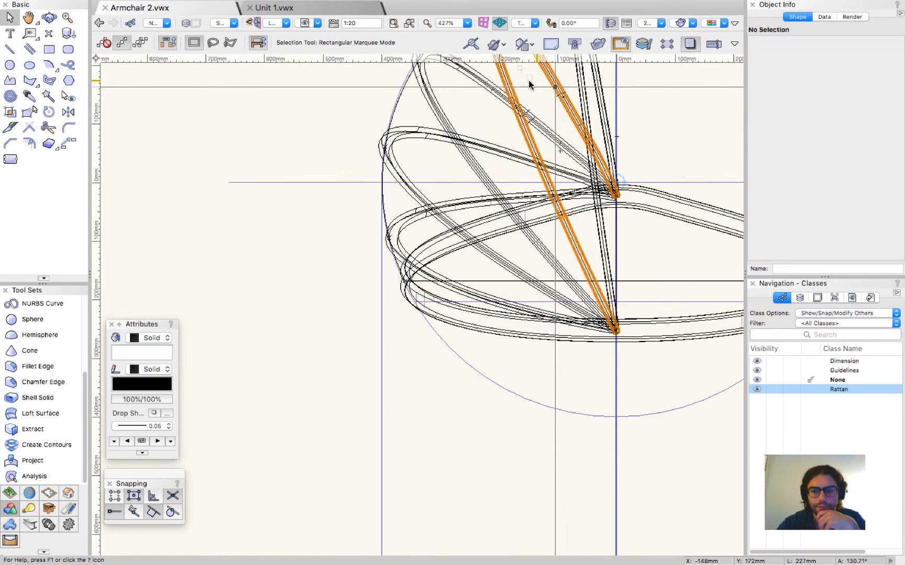
double_click(467, 200)
scroll(358, 133, "up", 4)
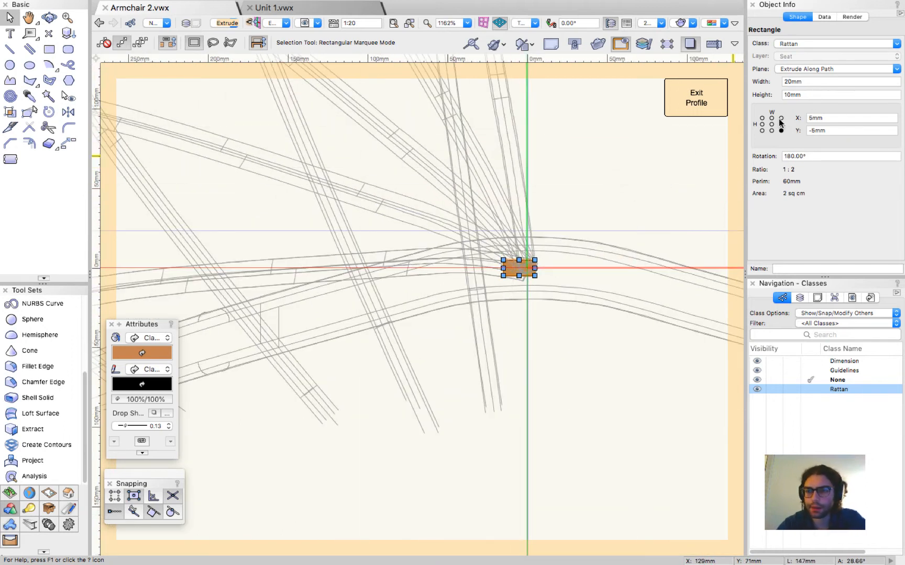
scroll(613, 246, "up", 6)
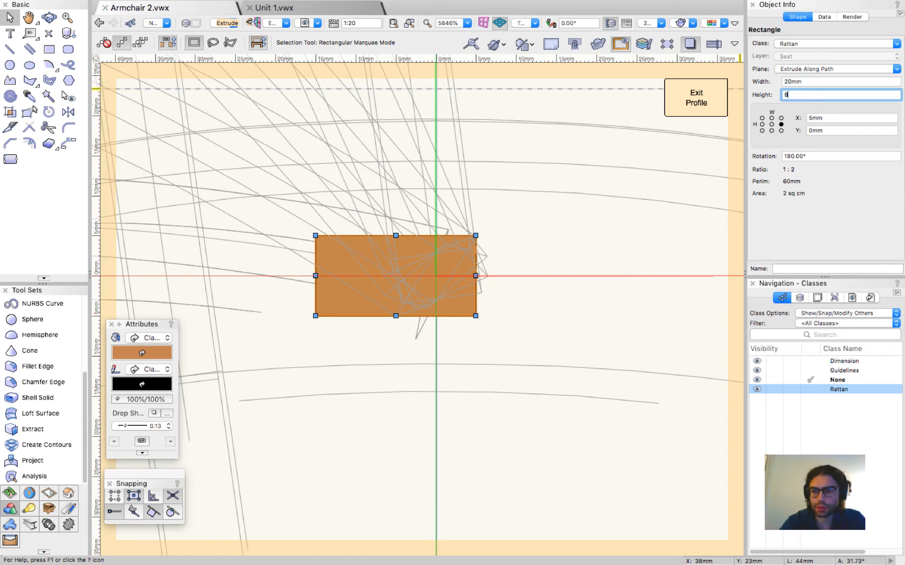
key("Return")
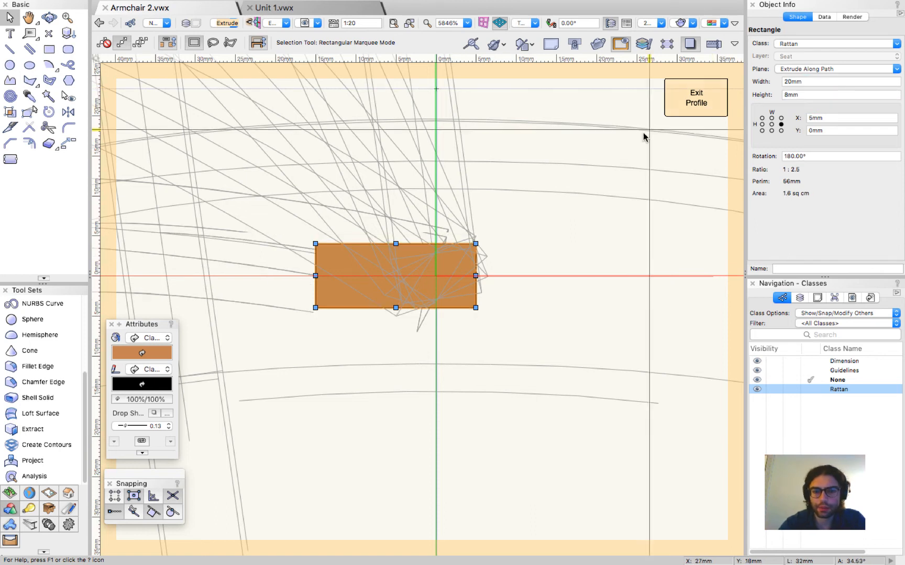
left_click(811, 81)
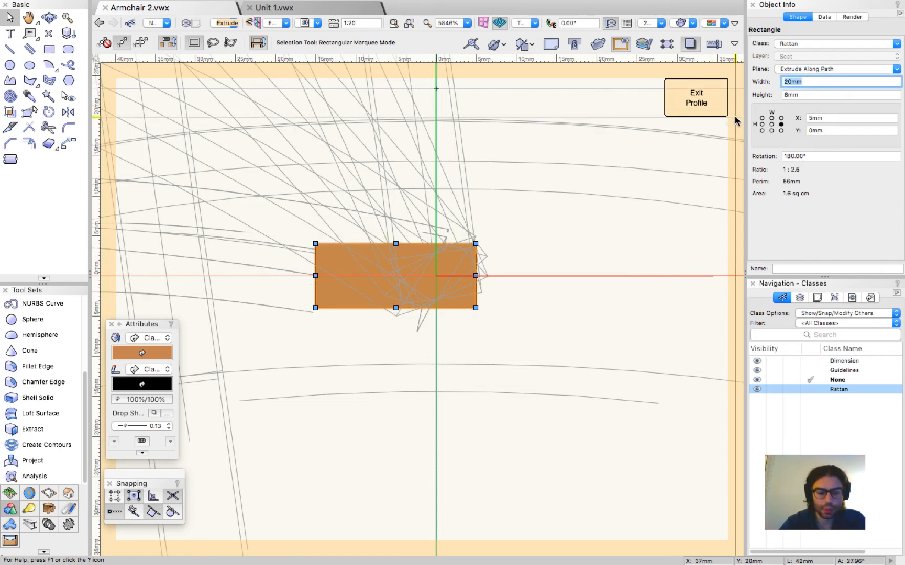
type("15")
key("Return")
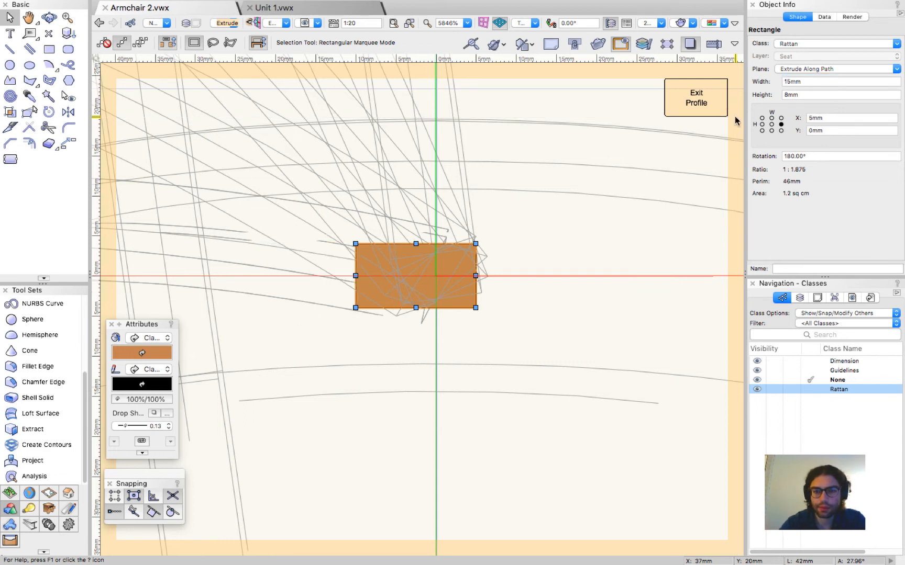
Step: Hide the other objects in the profile view, move the rectangle so its right edge is at X 4 mm, and exit the profile
left_click(542, 236)
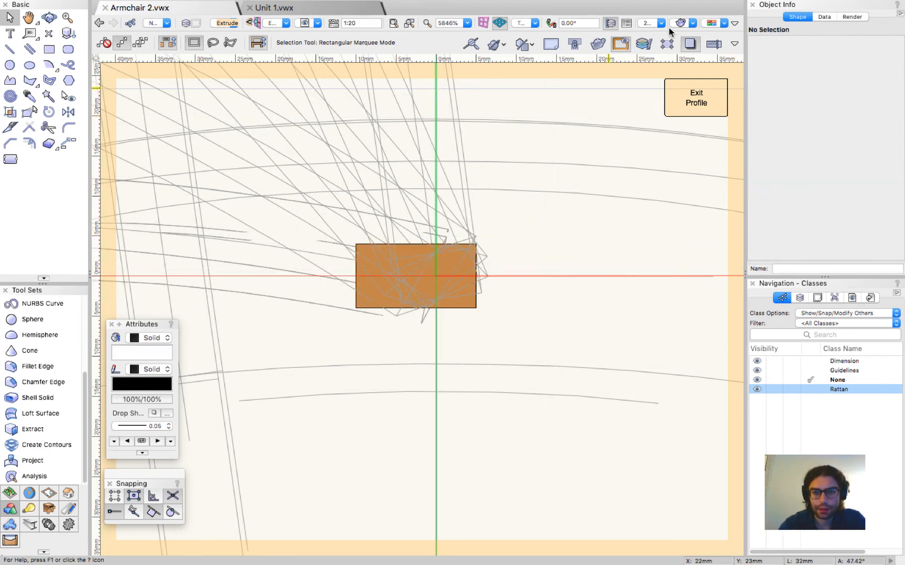
left_click(622, 45)
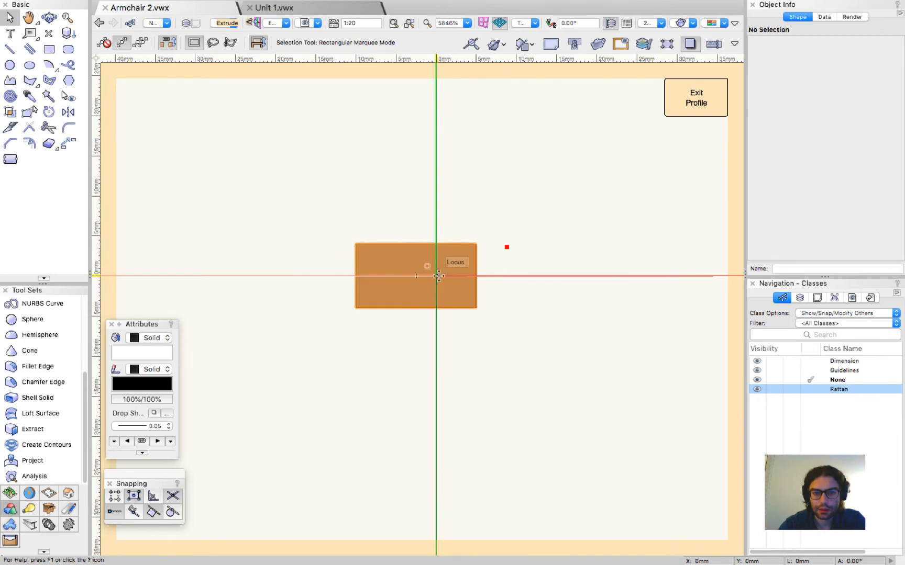
left_click_drag(476, 276, 436, 276)
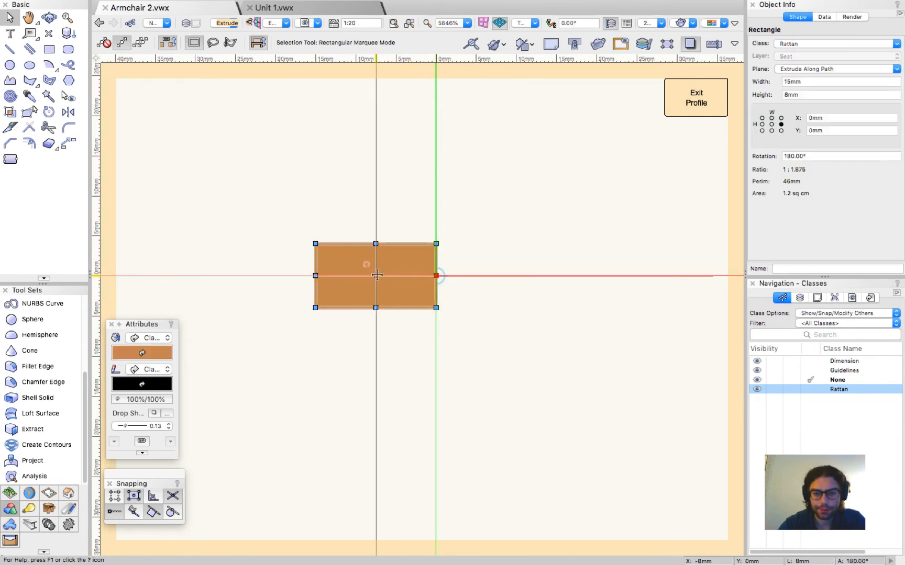
left_click_drag(373, 274, 403, 275)
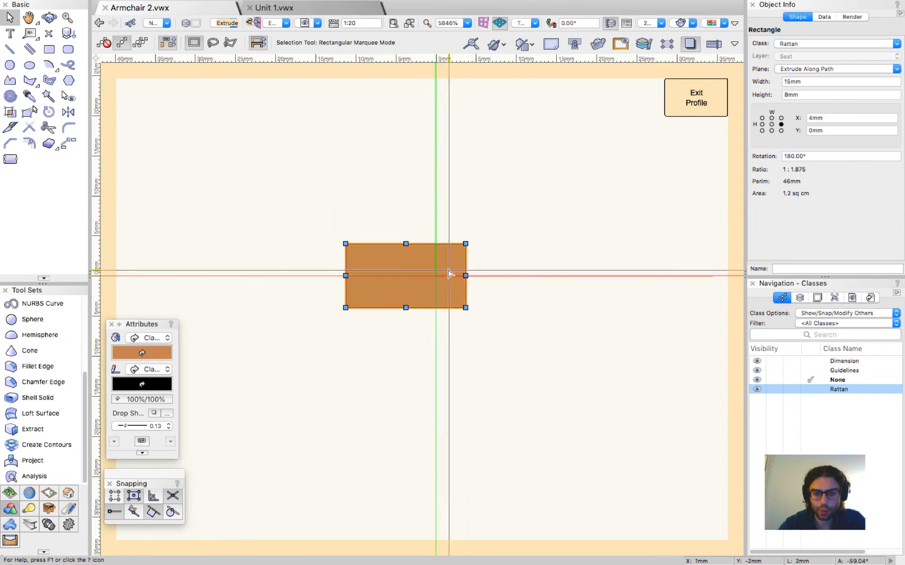
left_click(532, 189)
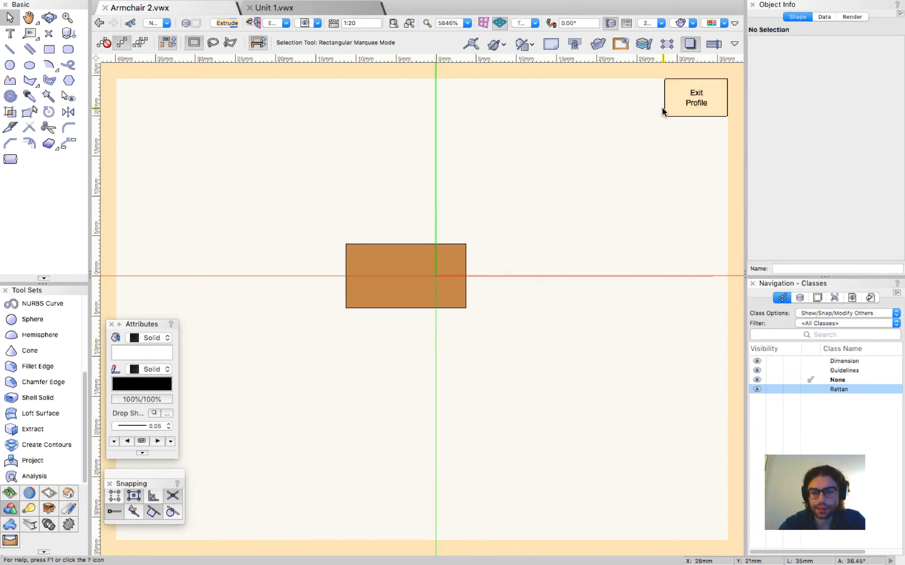
left_click(686, 92)
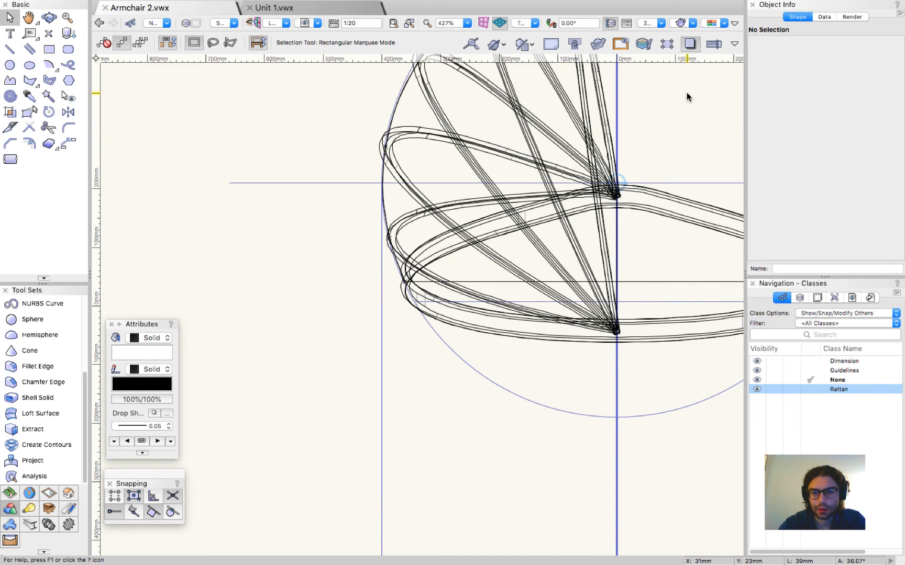
Step: Inspect in 3D how the upper and lower ends of the resized rib meet the front ring
mouse_move(396, 464)
middle_mouse_down("super")
mouse_move(497, 386)
mouse_move(553, 361)
middle_mouse_up("super")
left_click_drag(553, 361, 667, 312)
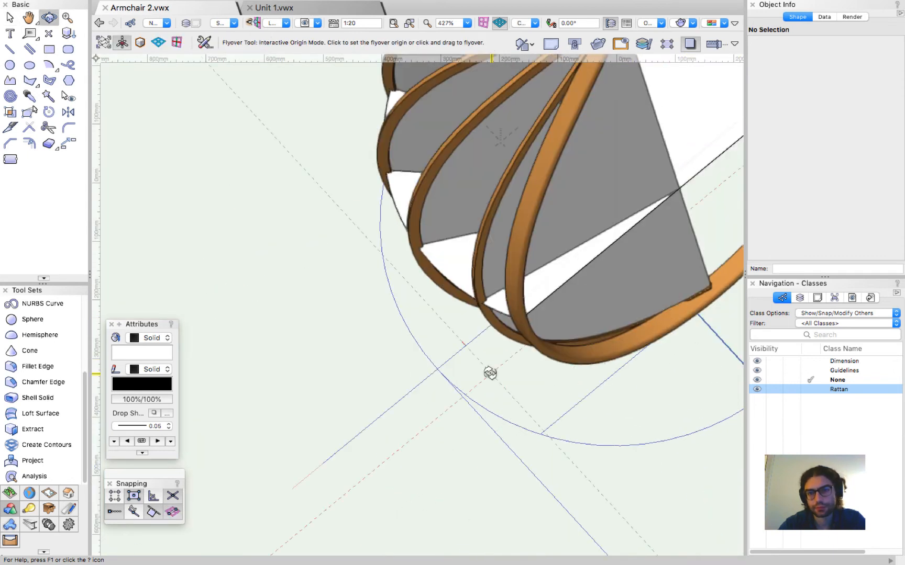
scroll(490, 374, "down", 3)
scroll(558, 173, "up", 2)
scroll(558, 173, "up", 3)
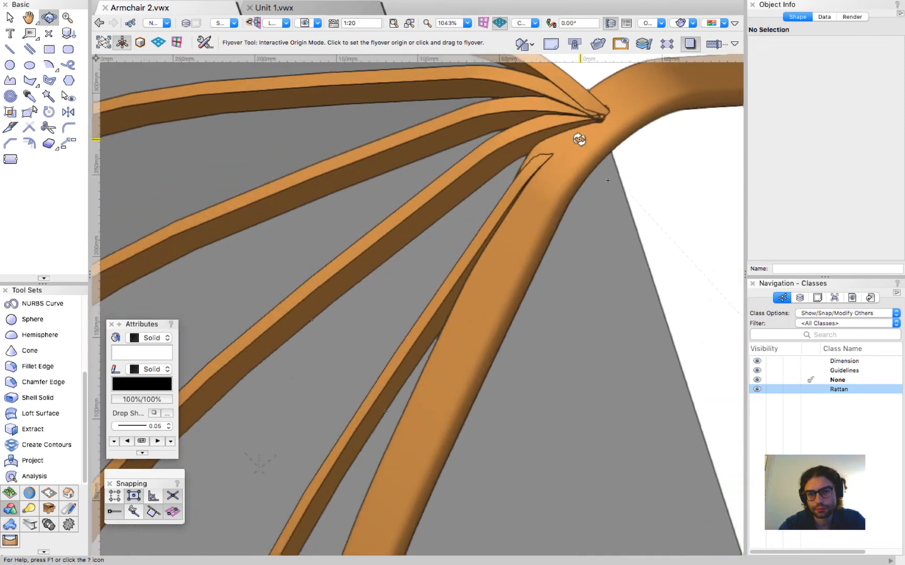
scroll(559, 152, "up", 3)
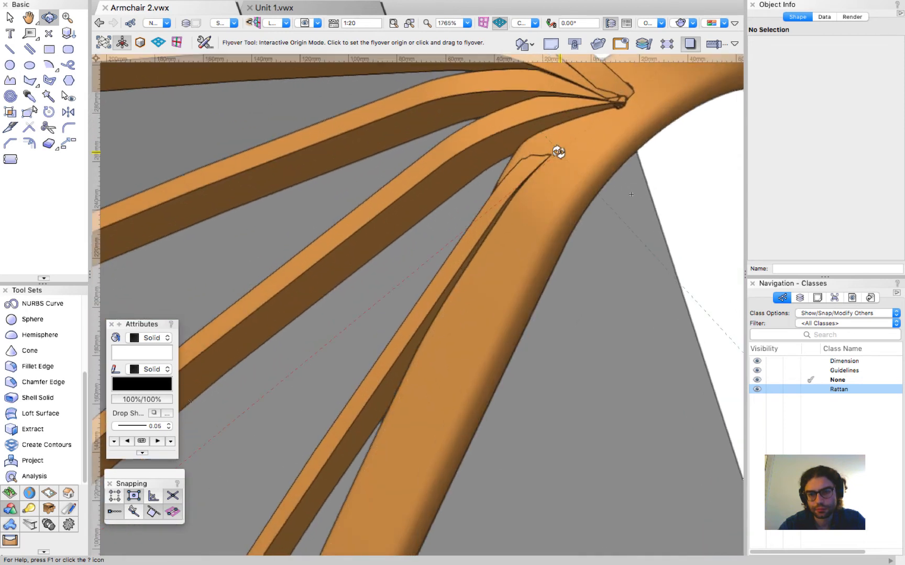
scroll(559, 152, "down", 1)
scroll(559, 151, "down", 5)
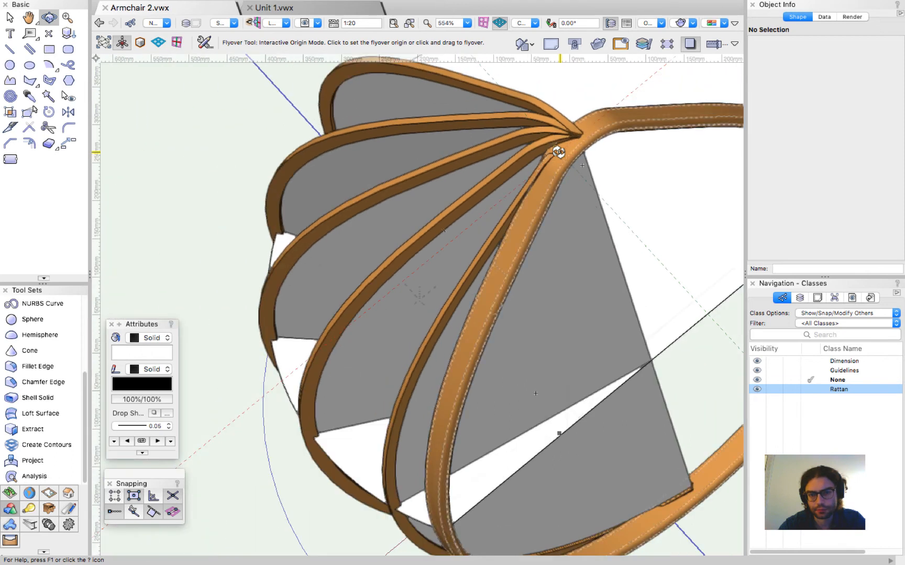
scroll(558, 152, "down", 1)
left_click_drag(537, 260, 591, 244)
left_click_drag(615, 174, 488, 378)
Step: Reopen the front rib's profile, shift its rectangle left to the vertical axis, and exit the profile
key("x")
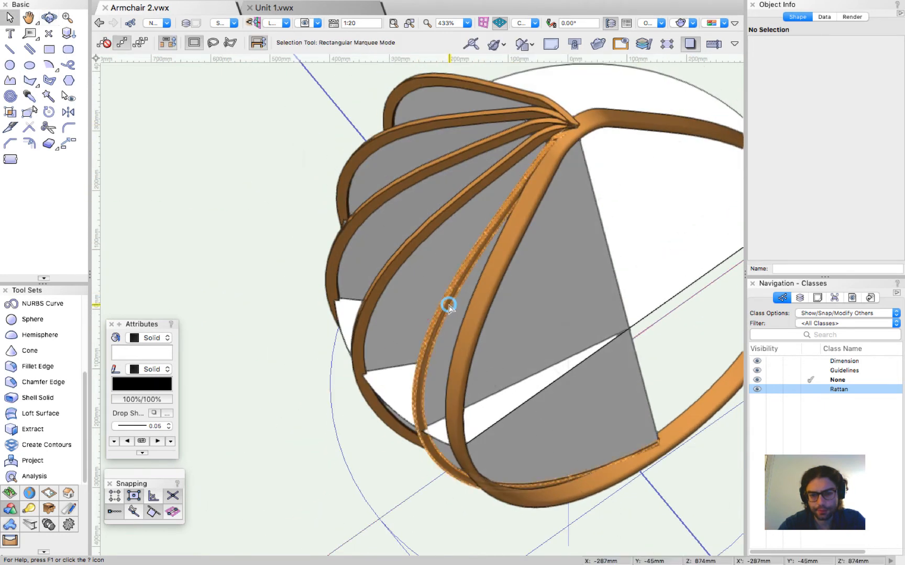
double_click(448, 306)
scroll(433, 81, "up", 3)
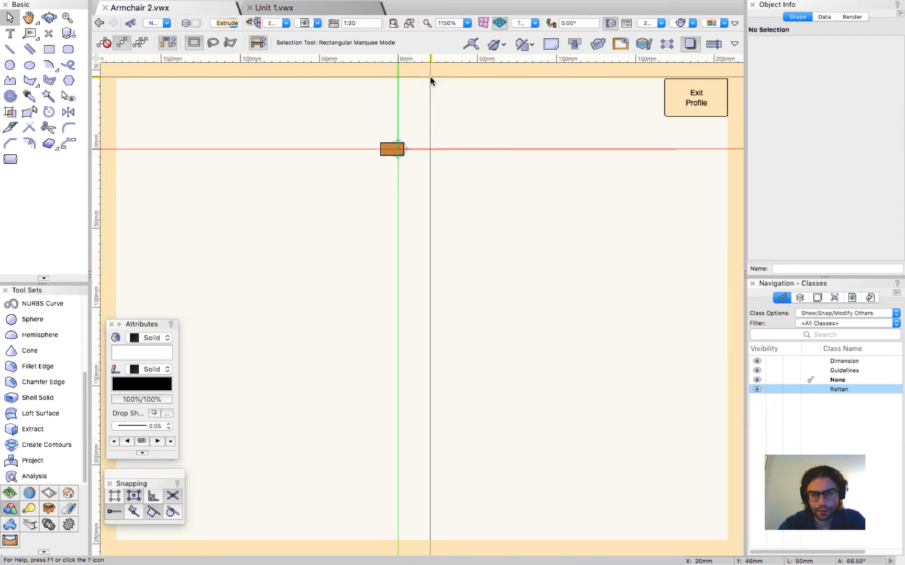
scroll(396, 134, "up", 4)
left_click(431, 191)
left_click_drag(432, 192, 412, 192)
left_click(584, 112)
left_click(690, 92)
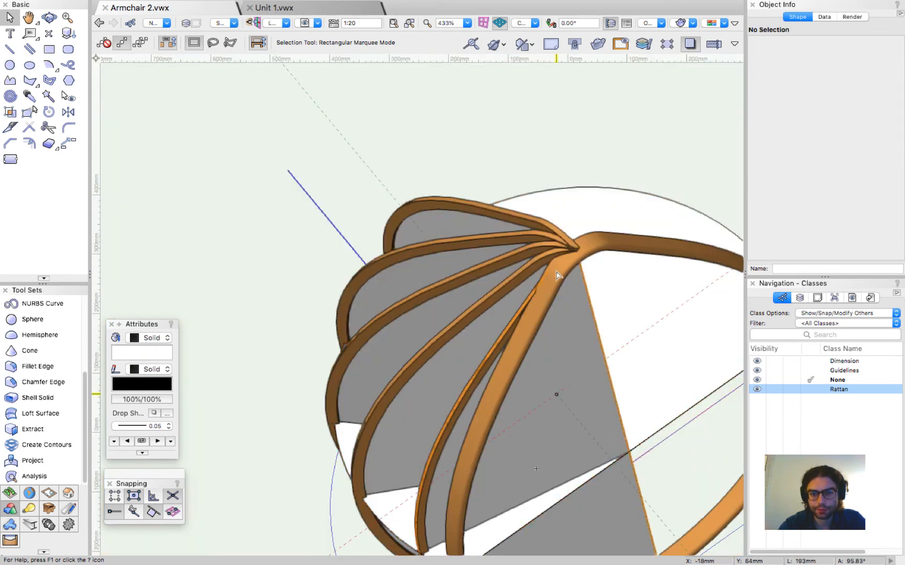
Step: Check the front rib's fit, open the second rib's profile, and move its rectangle so the right-edge midpoint sits on the origin
scroll(558, 274, "up", 6)
scroll(558, 274, "down", 4)
scroll(559, 137, "up", 3)
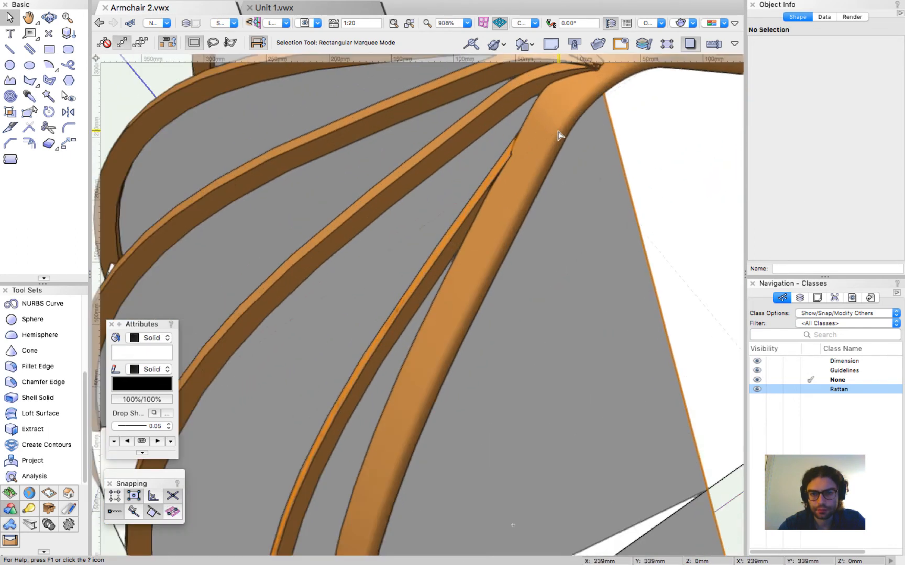
scroll(513, 192, "down", 4)
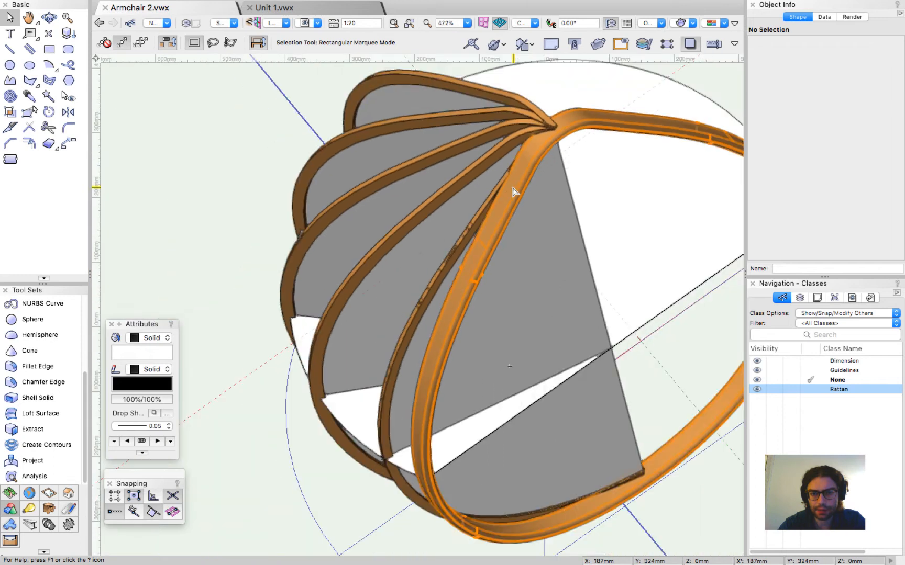
double_click(446, 190)
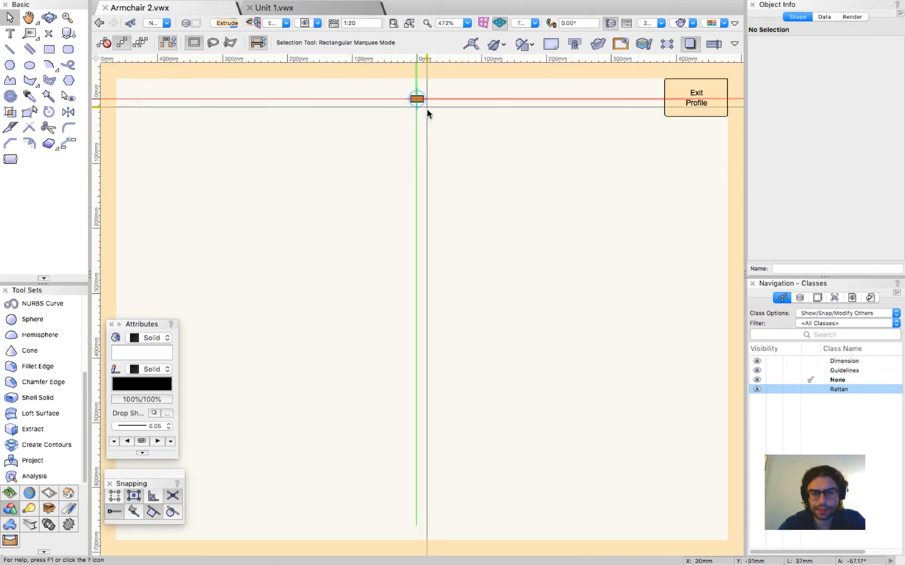
scroll(417, 95, "up", 3)
left_click_drag(289, 99, 580, 299)
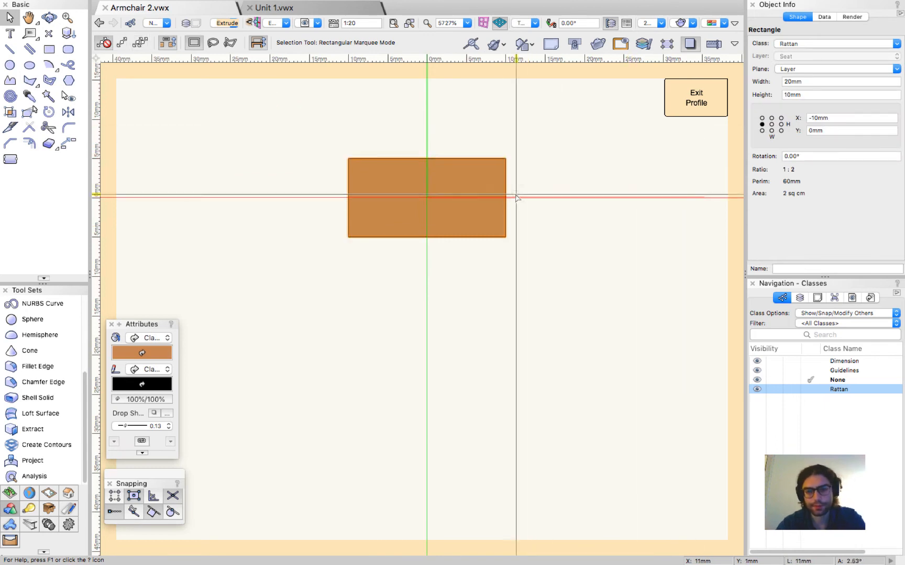
left_click_drag(505, 198, 427, 198)
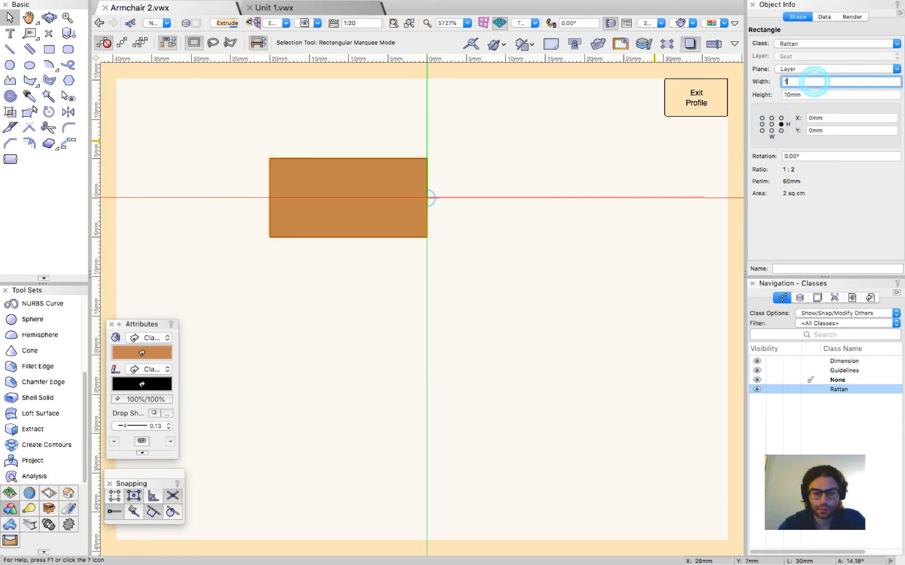
Step: Set the second rib's profile rectangle to 15 mm wide and 8 mm high, and exit the profile
left_click(814, 81)
type("15")
key("Tab")
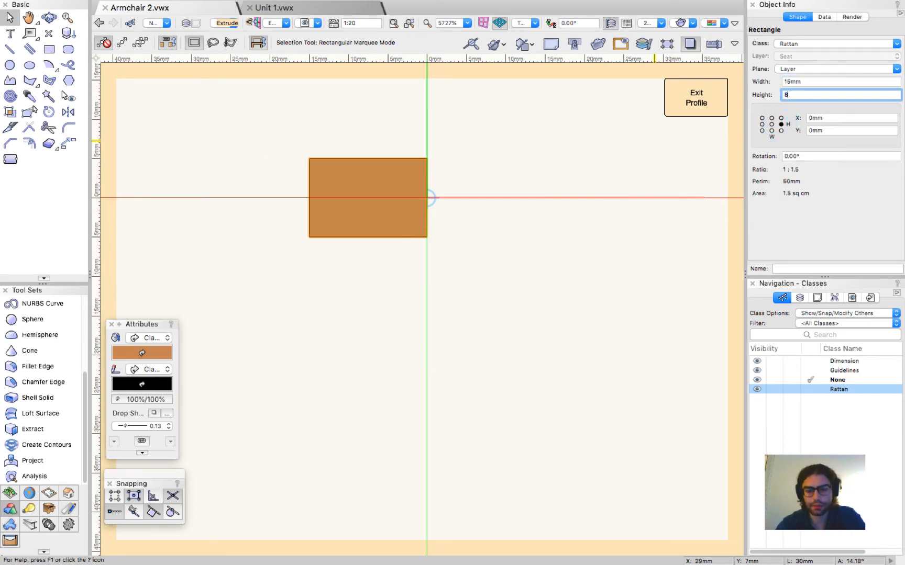
key("Return")
left_click(678, 86)
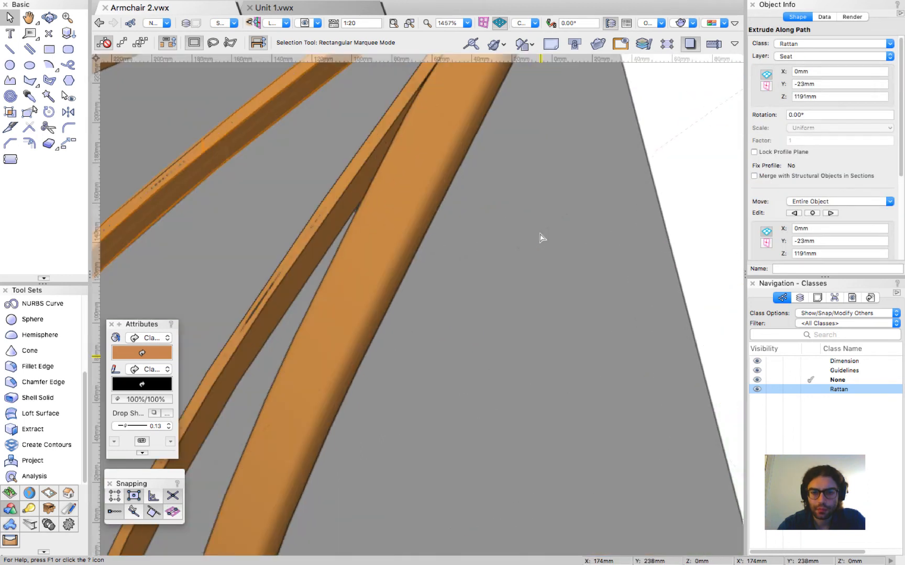
Step: Open the third rib's profile, move its rectangle so the right-edge midpoint sits on the origin, and resize it to 15 × 8 mm
scroll(542, 89, "up", 4)
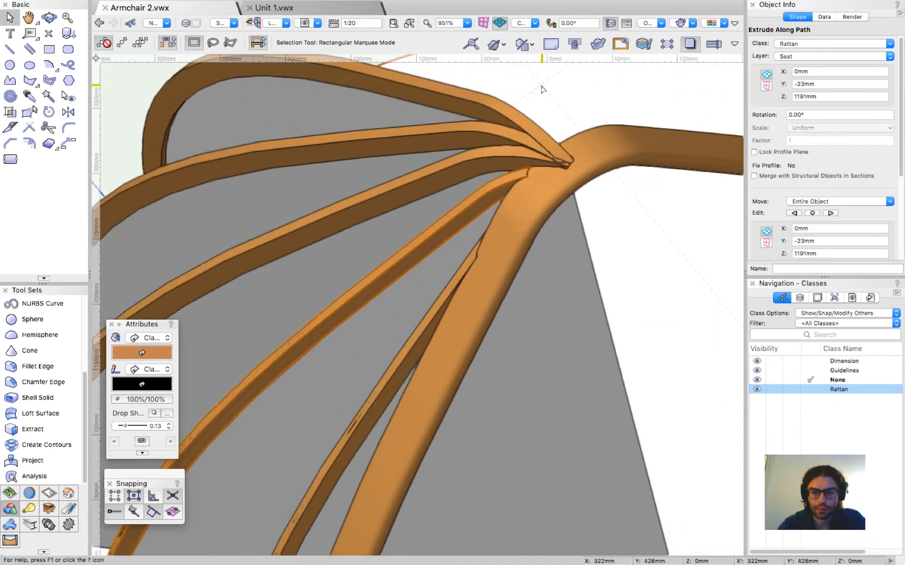
double_click(466, 163)
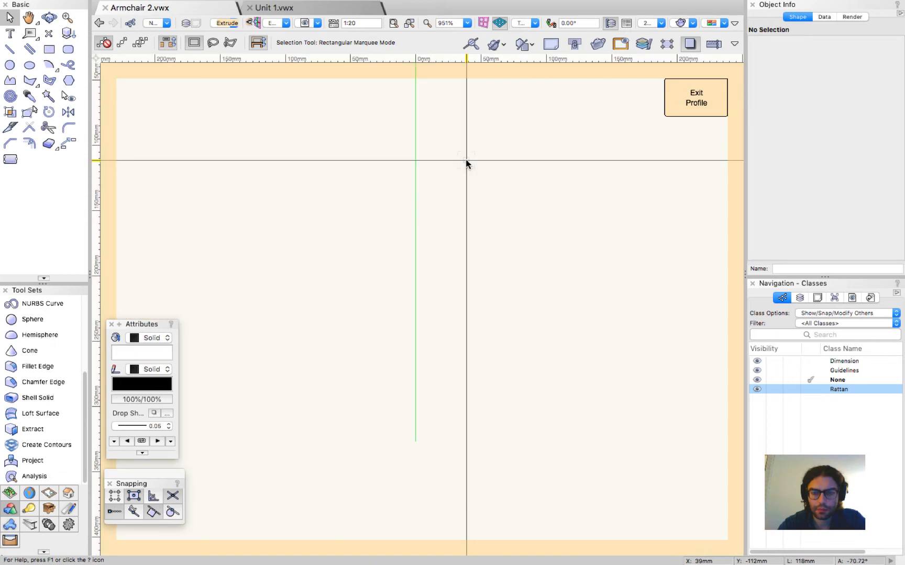
scroll(478, 206, "down", 4)
key("super+a")
scroll(491, 278, "up", 10)
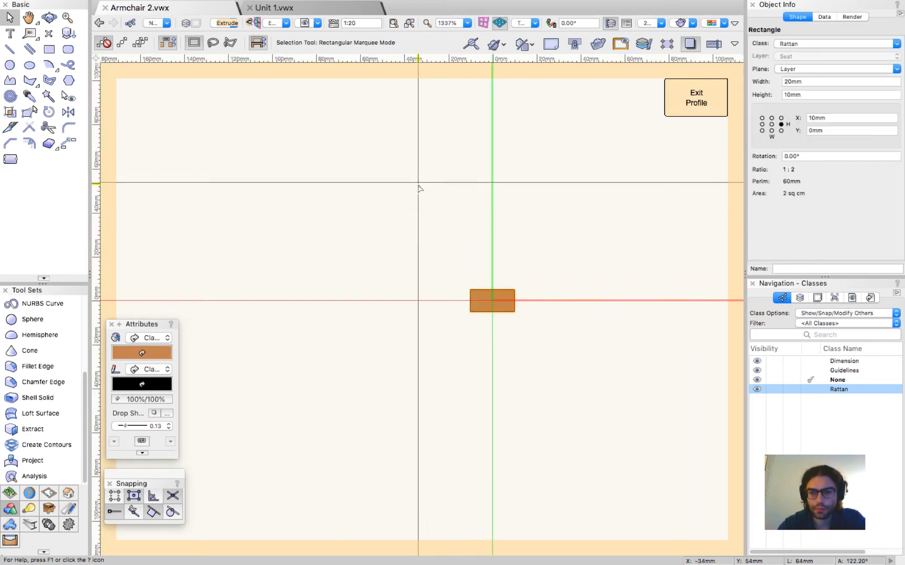
scroll(491, 278, "up", 1)
left_click_drag(561, 351, 496, 352)
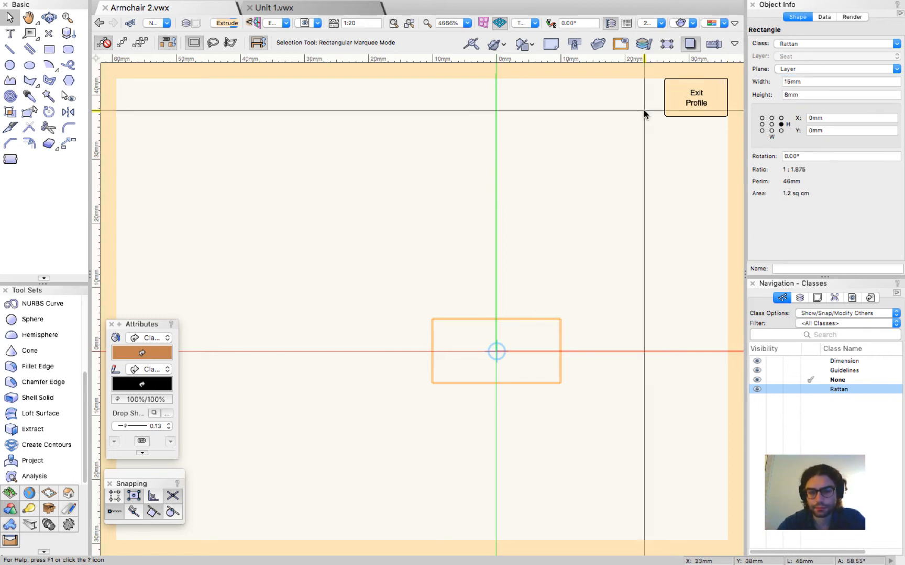
Step: Copy the third rib's 15 × 8 mm profile rectangle and exit the profile
scroll(378, 275, "down", 3)
key("super+c")
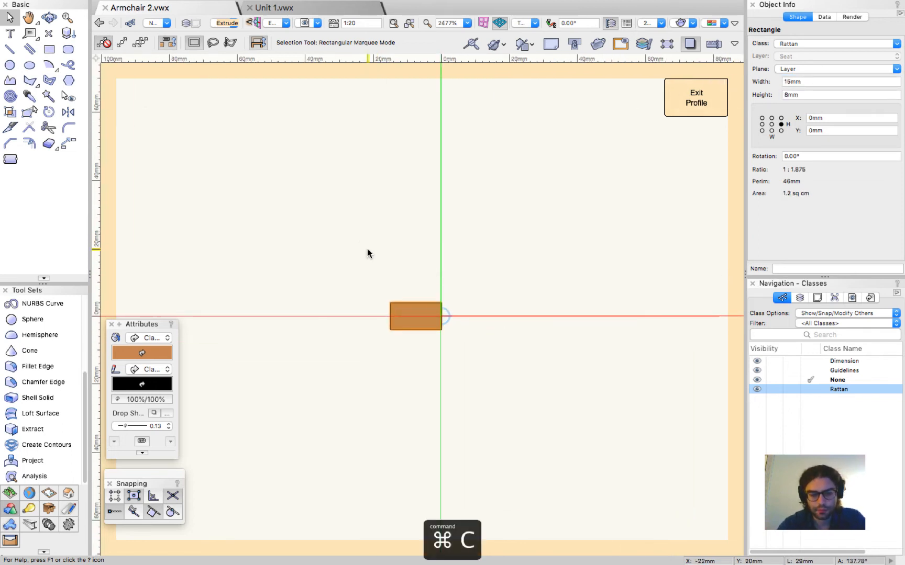
left_click_drag(326, 237, 464, 339)
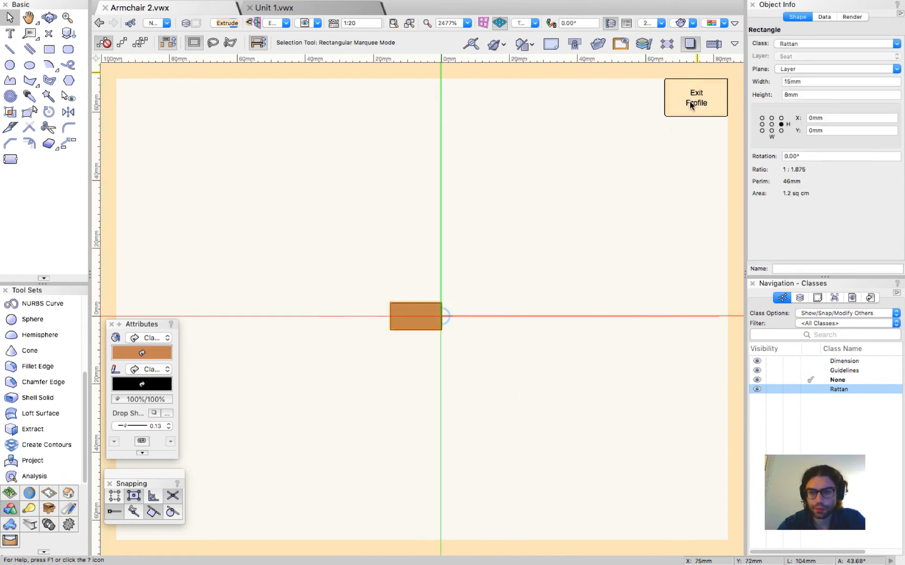
left_click(690, 104)
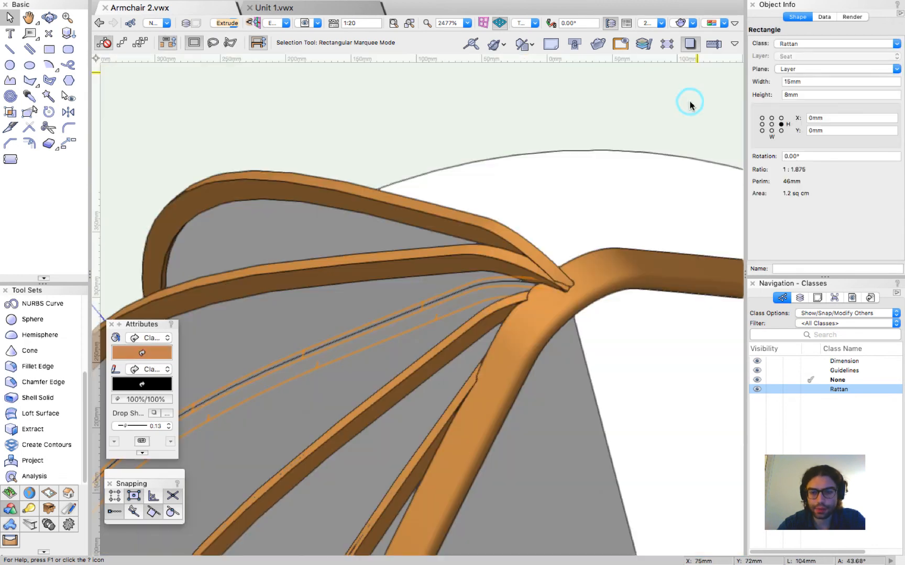
Step: Open the fourth rib's profile and replace its rectangle with the copied 15 × 8 mm one
double_click(408, 263)
scroll(472, 365, "down", 5)
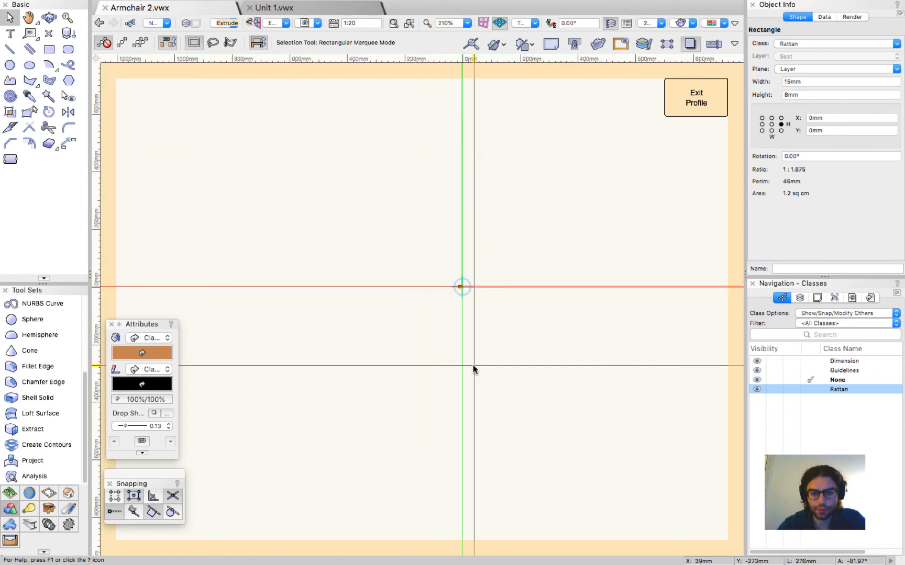
Step: Finish editing the rib's profile with the 15 × 8 mm rectangle and return to the armchair model
scroll(456, 291, "up", 8)
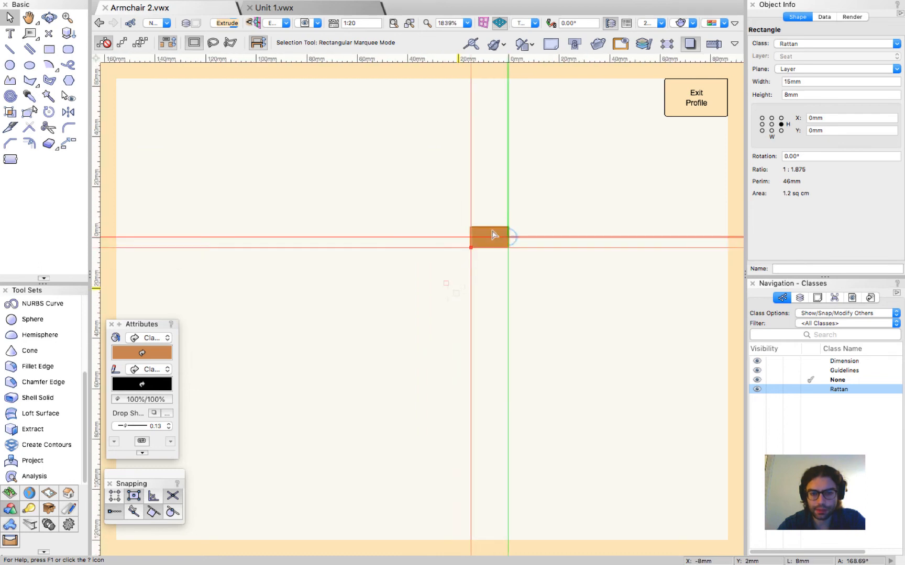
left_click(411, 181)
left_click(463, 233)
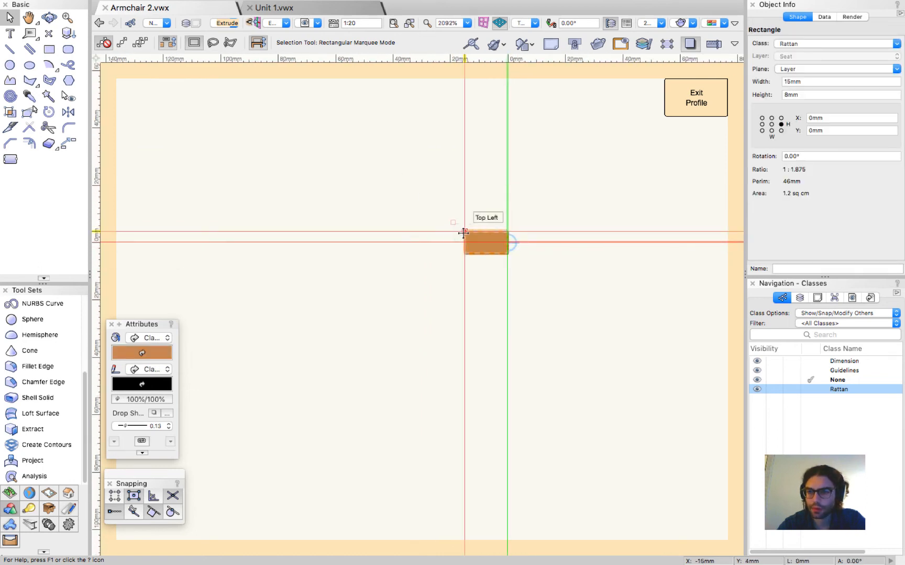
left_click(674, 102)
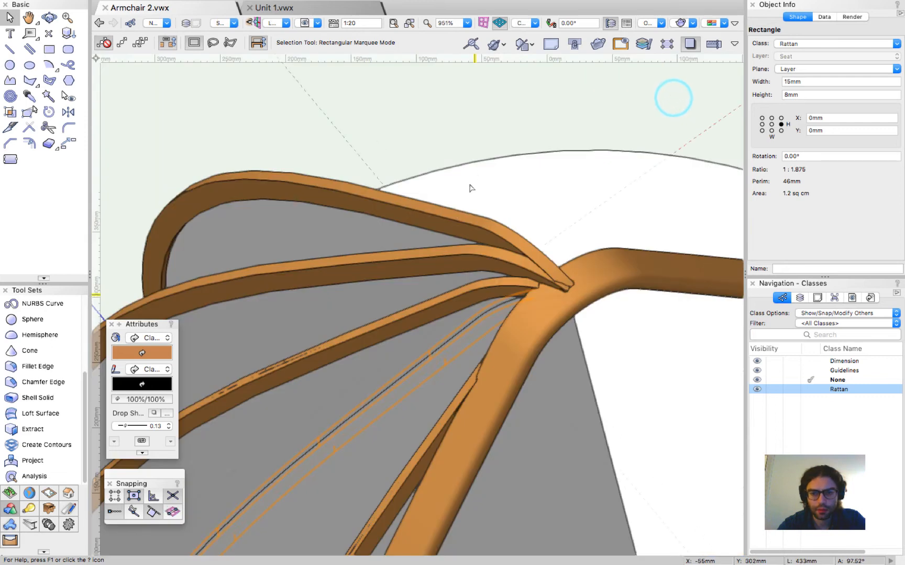
double_click(433, 256)
key("super+a")
scroll(413, 224, "up", 2)
left_click(696, 99)
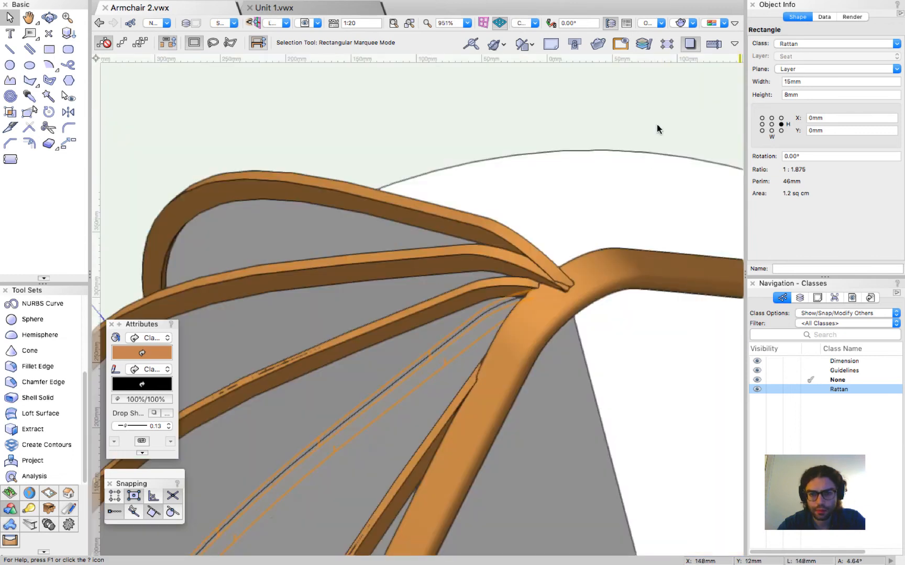
Step: In the profile of the rib second from the back, replace the 20 × 10 mm rectangle with the copied 15 × 8 mm one, pasted in place
left_click(373, 265)
left_click(373, 265)
double_click(374, 267)
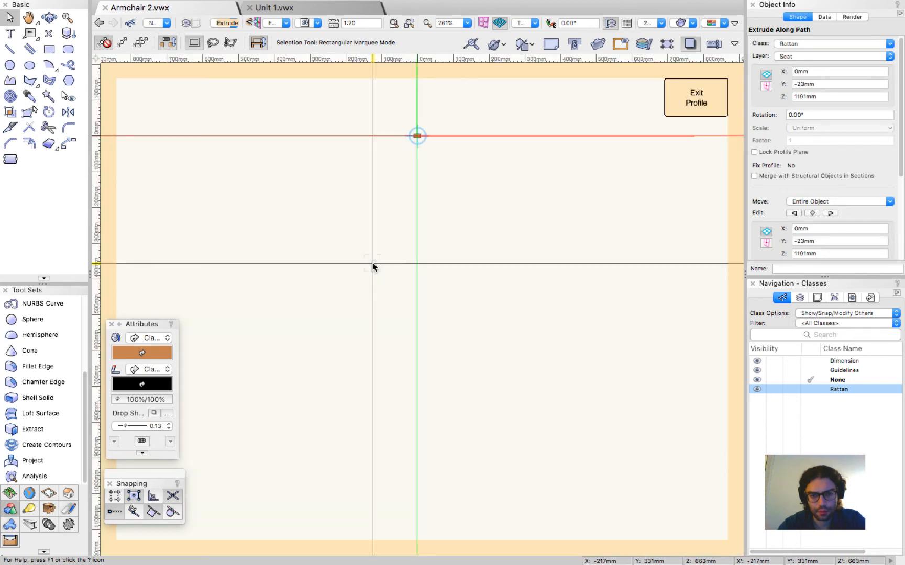
key("super+a")
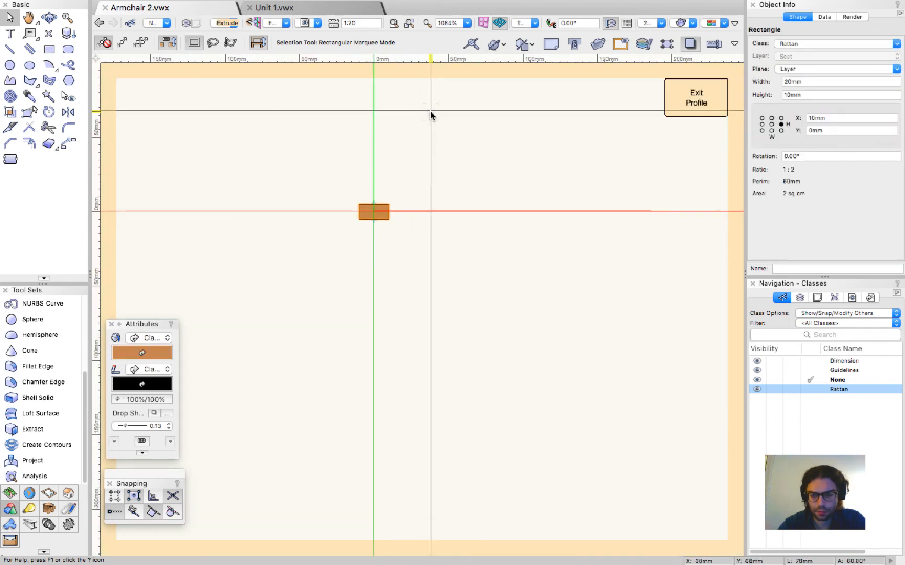
key("BackSpace")
key("super+alt+v")
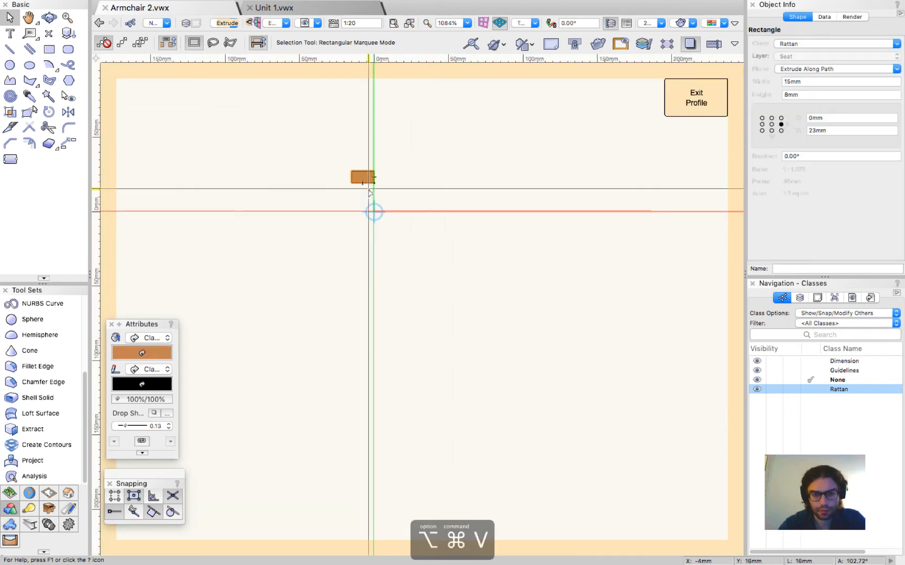
Step: Move the pasted rectangle so the midpoint of its right edge sits on the profile origin, and exit the profile
scroll(377, 173, "up", 3)
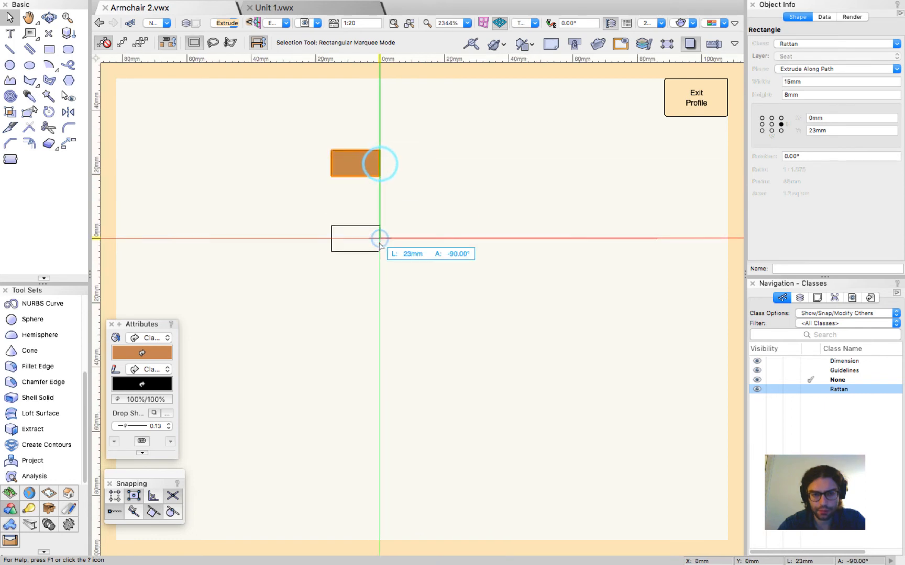
left_click_drag(380, 239, 380, 239)
left_click(448, 177)
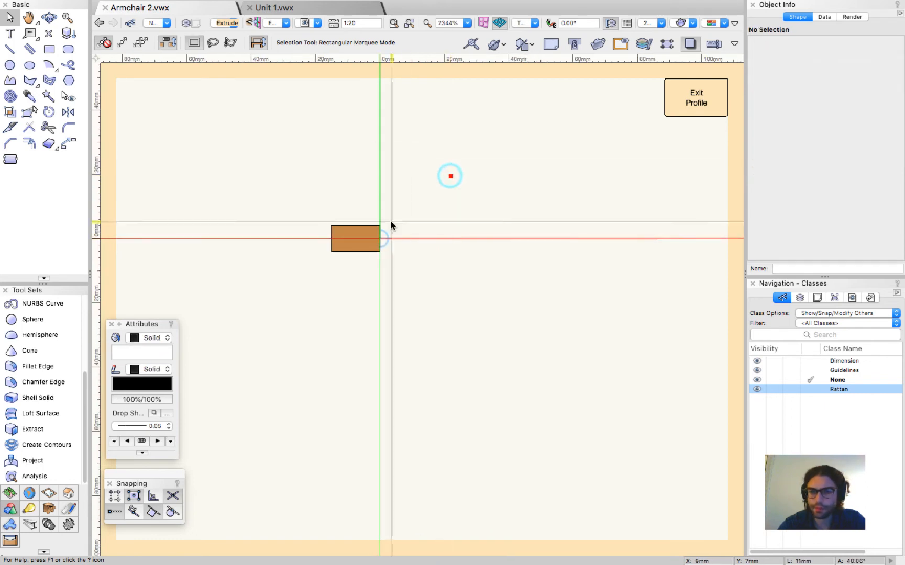
left_click(355, 249)
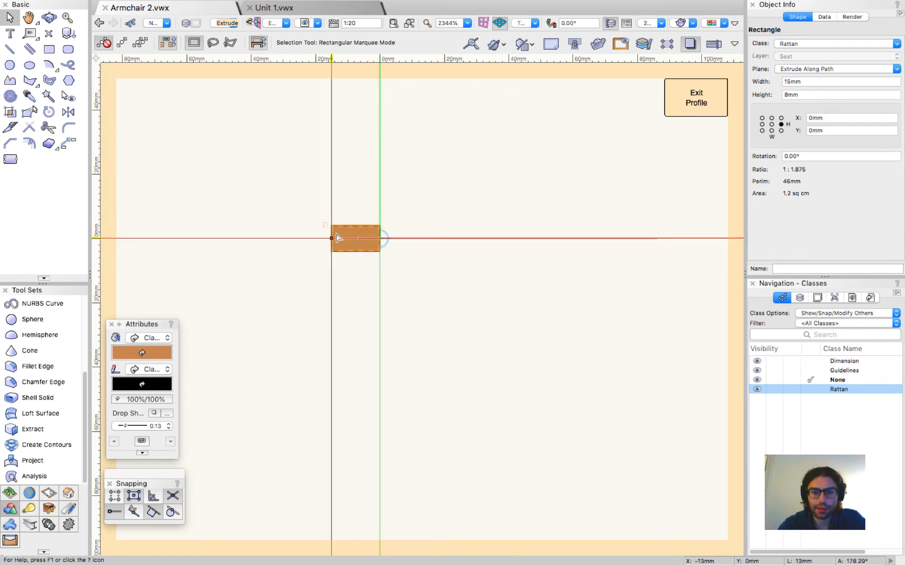
left_click(681, 111)
Step: Open the rearmost rib's profile, delete its larger rectangle and paste the copied 15 × 8 mm rectangle in place
scroll(488, 382, "up", 5)
scroll(488, 382, "down", 3)
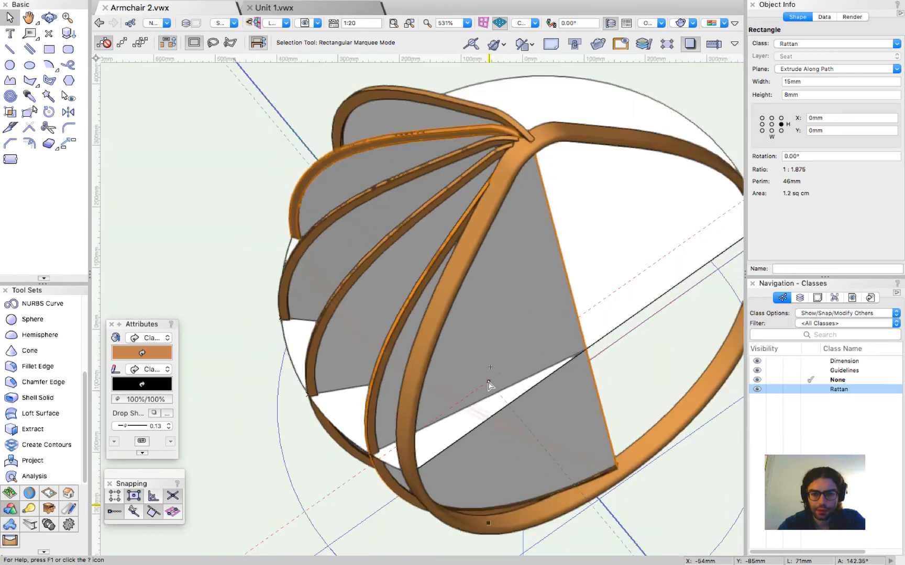
double_click(508, 169)
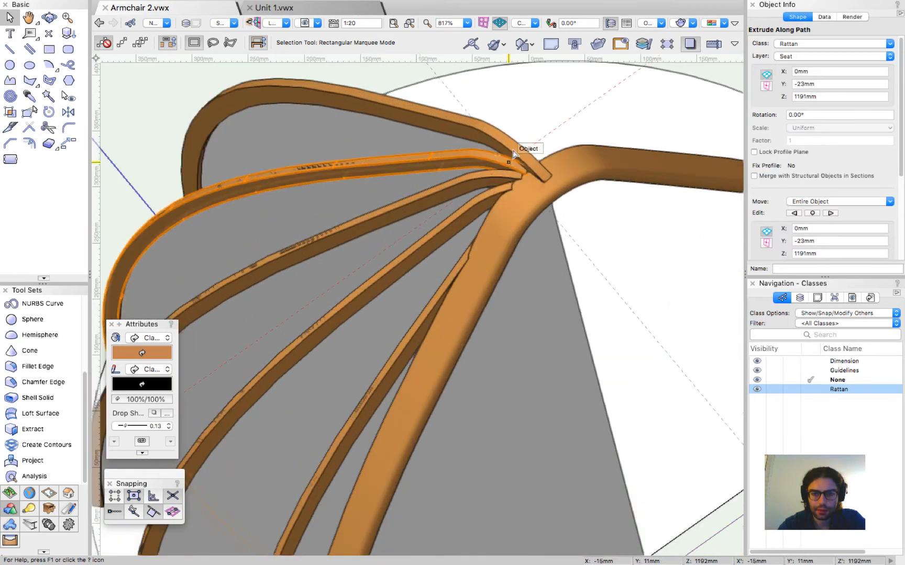
scroll(440, 342, "down", 5)
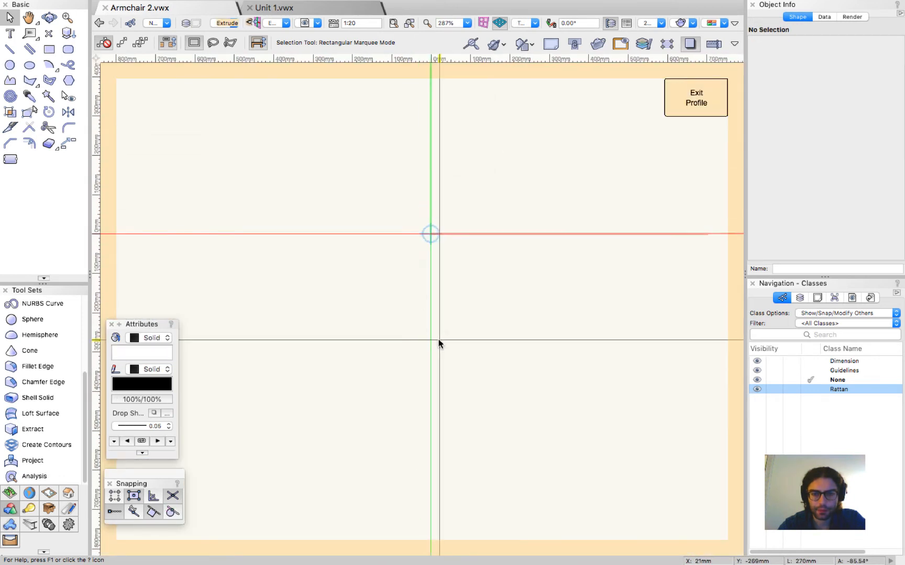
scroll(434, 237, "up", 6)
scroll(417, 282, "up", 1)
key("cmd+a")
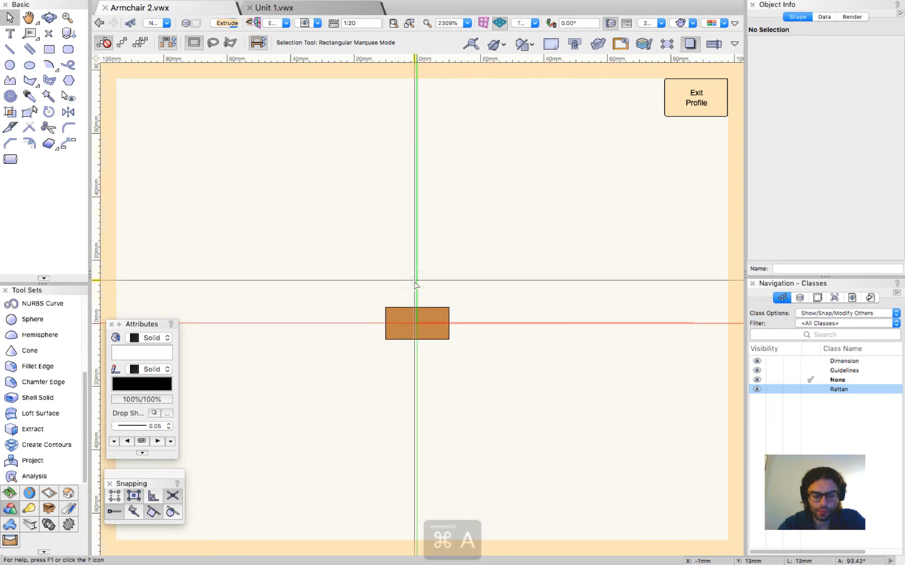
key("BackSpace")
key("cmd+alt+v")
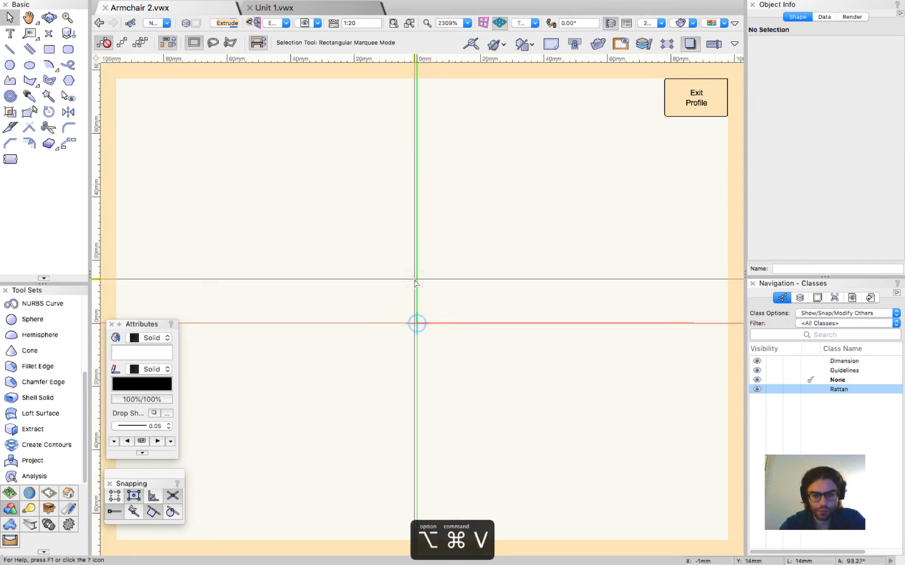
Step: Align the right-edge midpoint of the rearmost rib's new rectangle with the origin and leave profile editing
left_click(456, 252)
left_click_drag(418, 250, 417, 324)
left_click(695, 100)
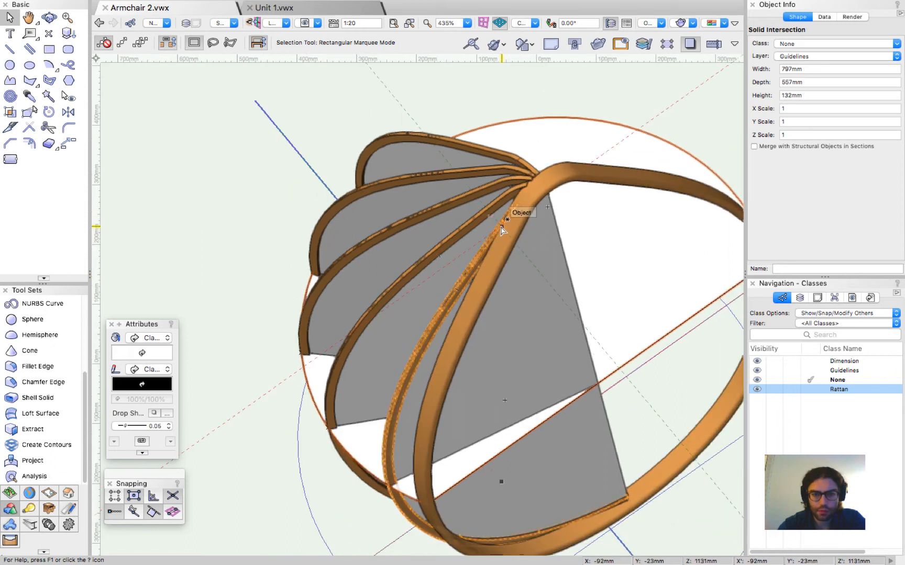
Step: Mirror a duplicate of the five thin rattan ribs across the seat's vertical centre axis in Top/Plan view, and clear the selection
scroll(501, 229, "down", 1)
middle_click_drag(432, 271, 432, 271, "ctrl")
middle_click_drag(571, 262, 584, 212, "ctrl")
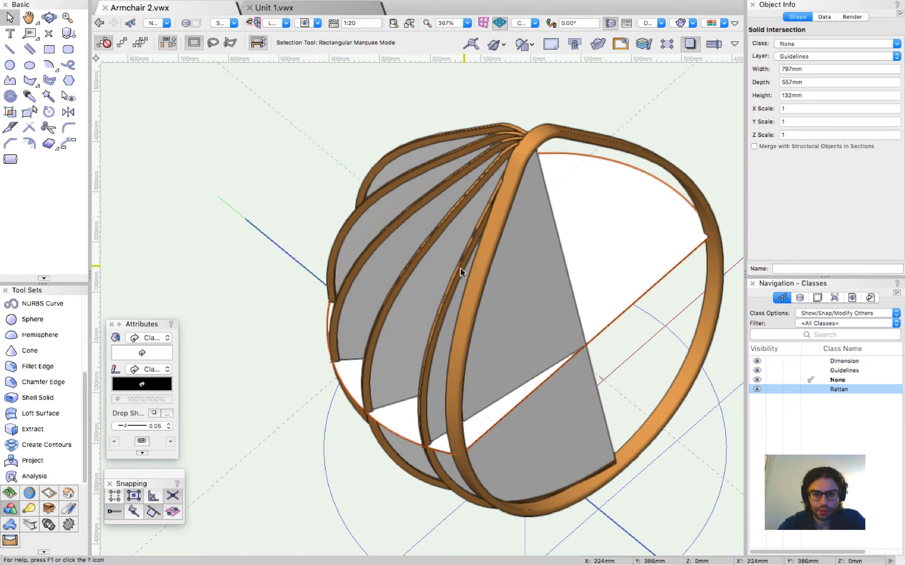
left_click(422, 247)
left_click(393, 218, "shift")
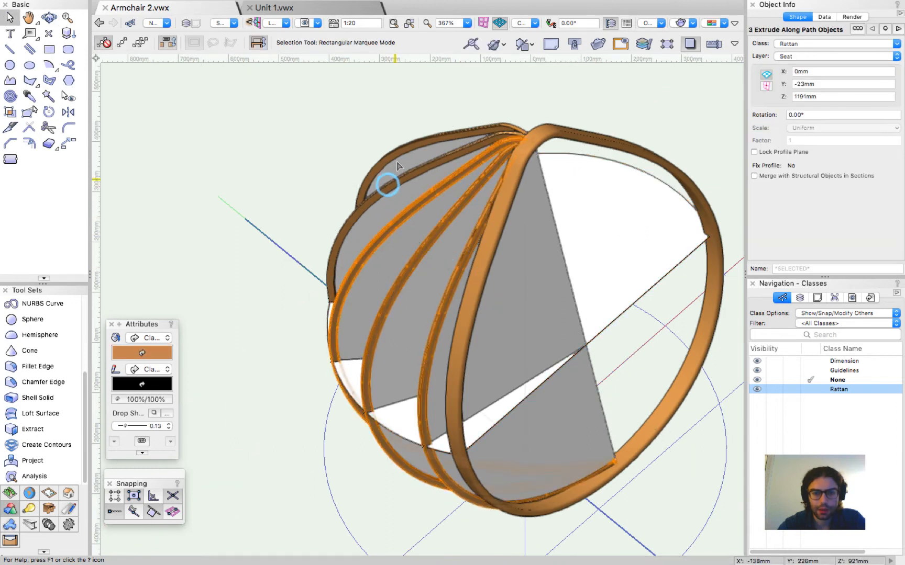
key("super+5")
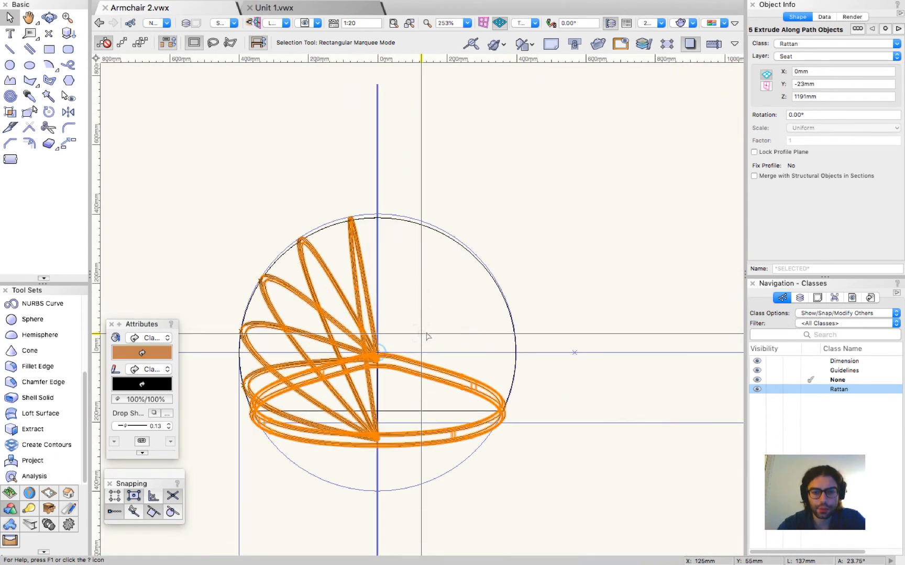
key("=")
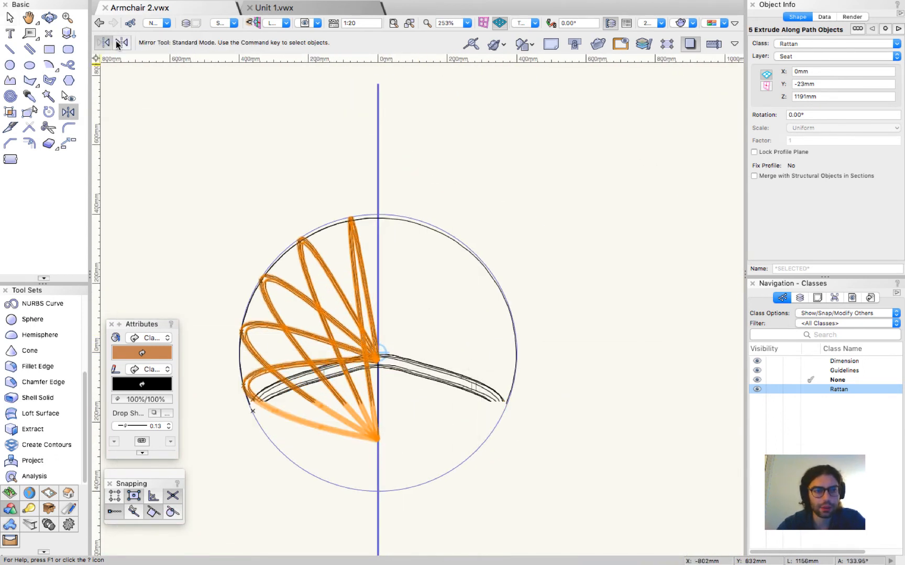
left_click(378, 122)
left_click(378, 162)
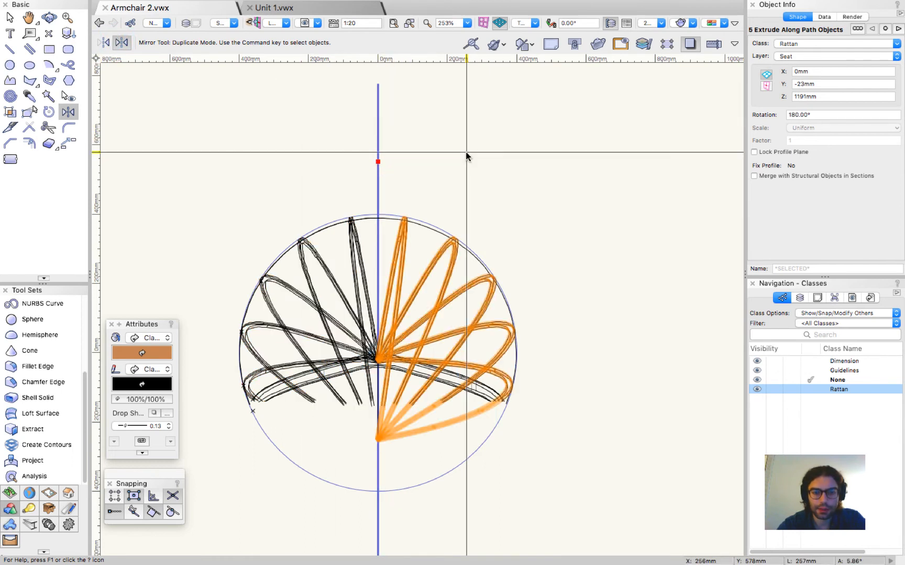
key("x")
key("x")
Step: Inspect the mirrored ribs in 3D, and examine the horizontal rail and weave of the chair in the front reference photo
scroll(495, 219, "down", 3)
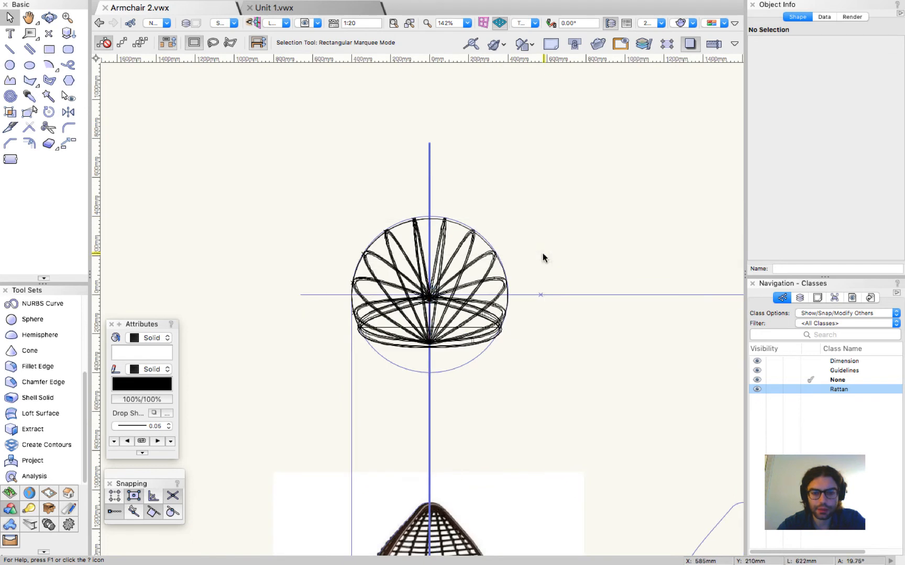
key("shift+c")
mouse_move(480, 365)
left_mouse_down()
mouse_move(555, 281)
mouse_move(745, 109)
mouse_move(425, 147)
mouse_move(293, 131)
mouse_move(568, 110)
mouse_move(717, 44)
left_mouse_up()
left_click_drag(368, 283, 452, 312)
scroll(333, 289, "down", 5)
scroll(458, 404, "up", 3)
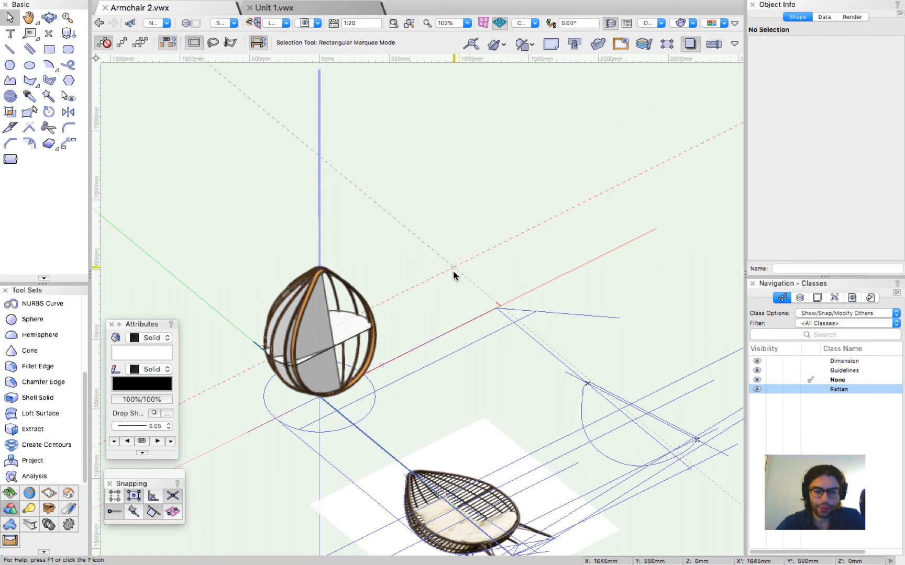
key("super+5")
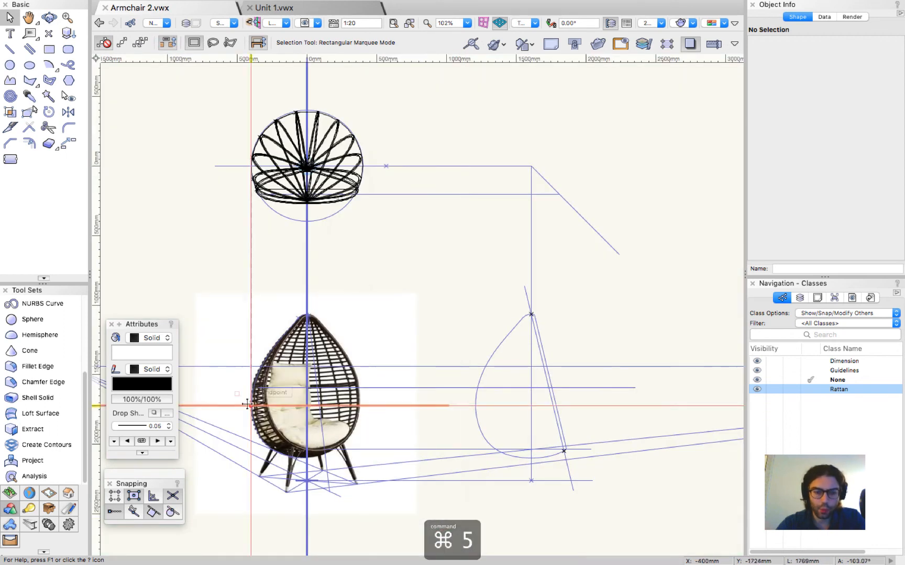
scroll(239, 373, "up", 4)
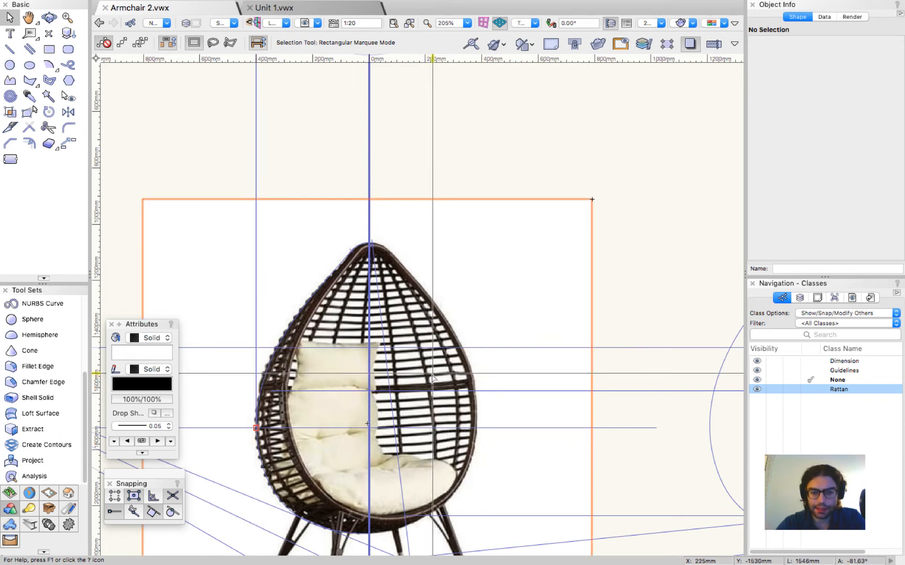
scroll(273, 184, "down", 2)
scroll(296, 290, "up", 4)
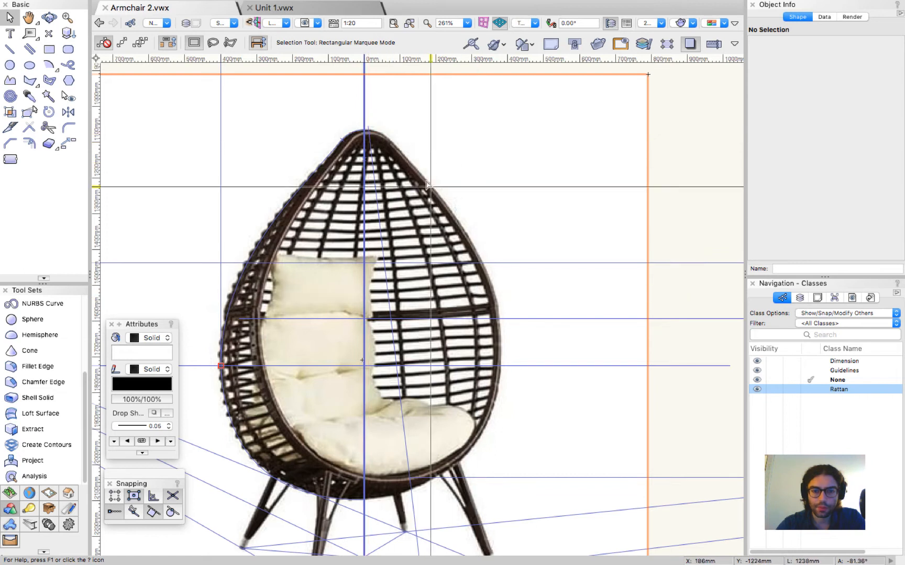
scroll(267, 284, "down", 3)
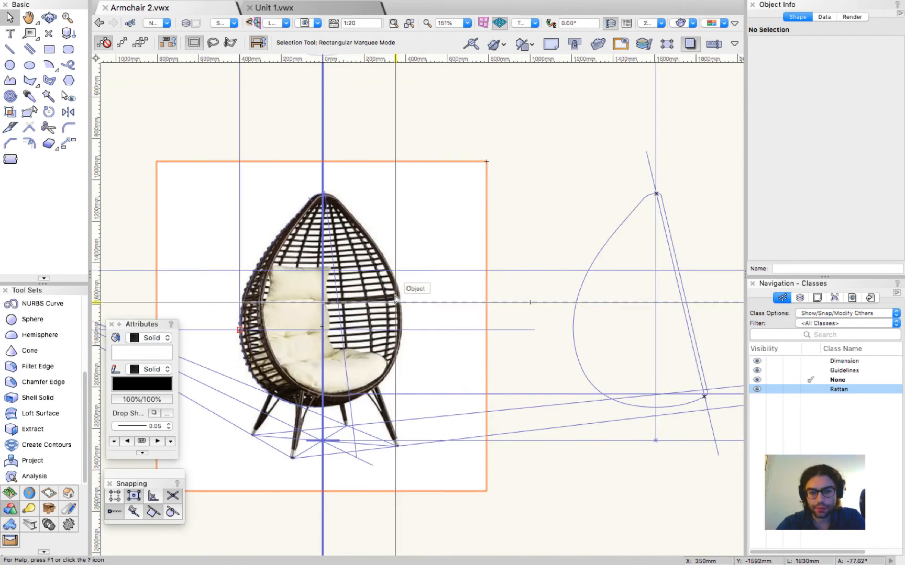
scroll(397, 300, "up", 4)
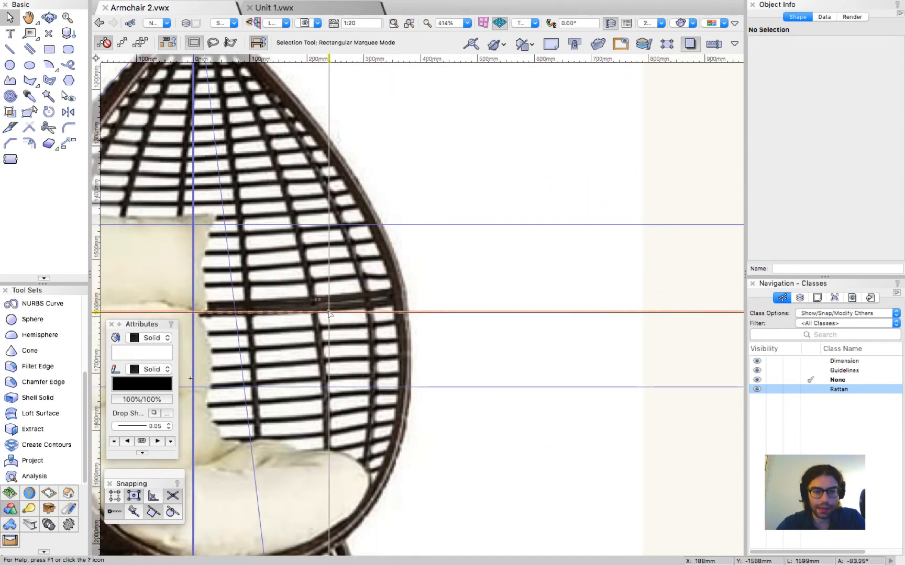
scroll(419, 298, "down", 3)
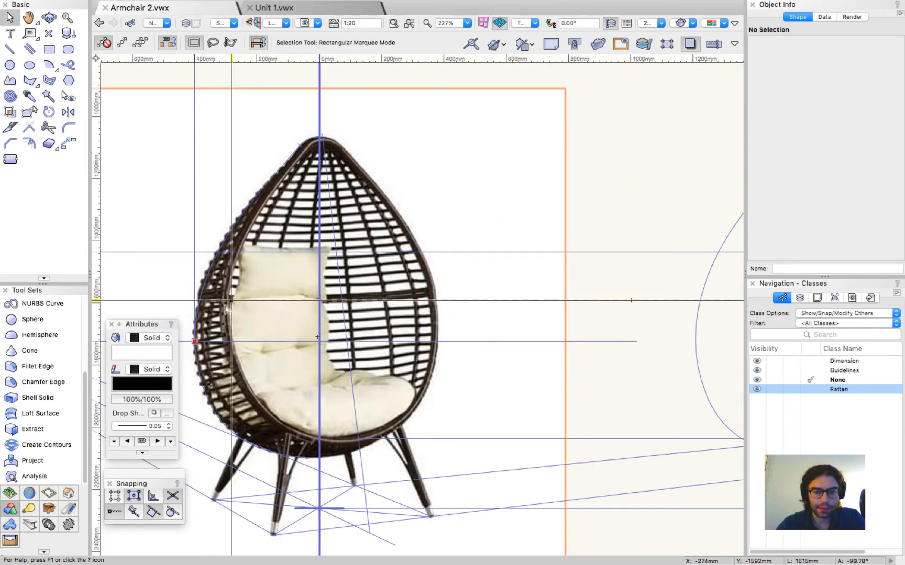
Step: With the Guidelines class and layer active, draw a horizontal line about 1471 mm long from the photo's rail-to-frame joint across the side outline
key("2")
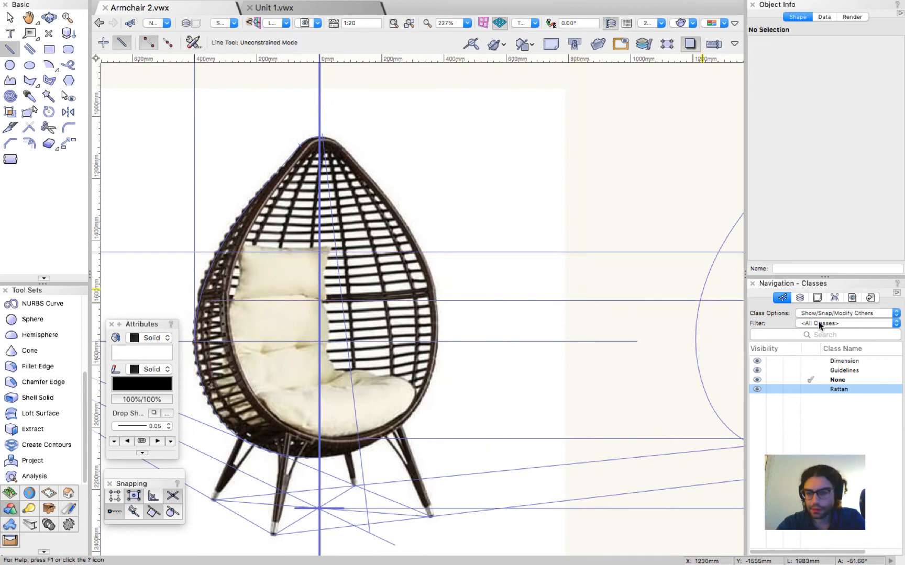
left_click(807, 371)
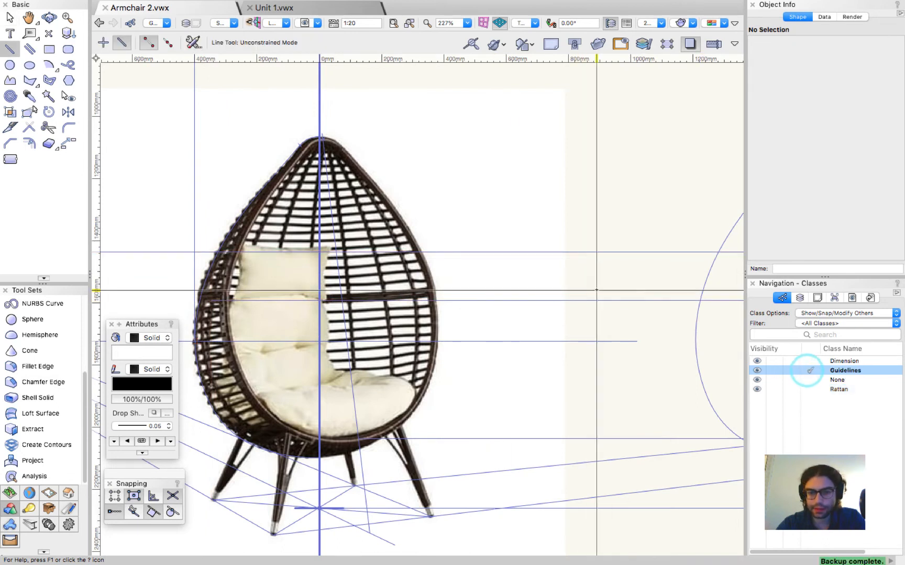
scroll(429, 293, "up", 5)
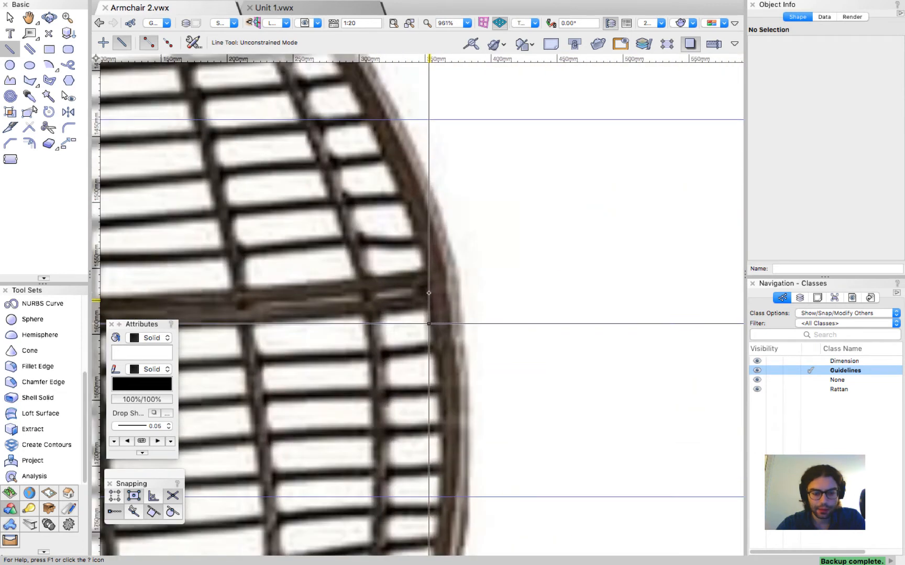
left_click(799, 298)
left_click(785, 389)
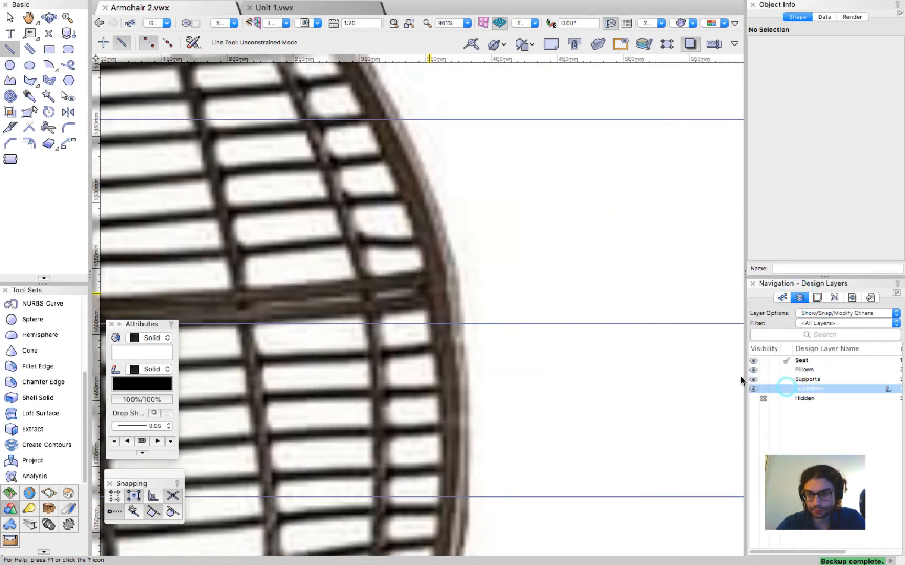
left_click(436, 288)
scroll(436, 288, "down", 8)
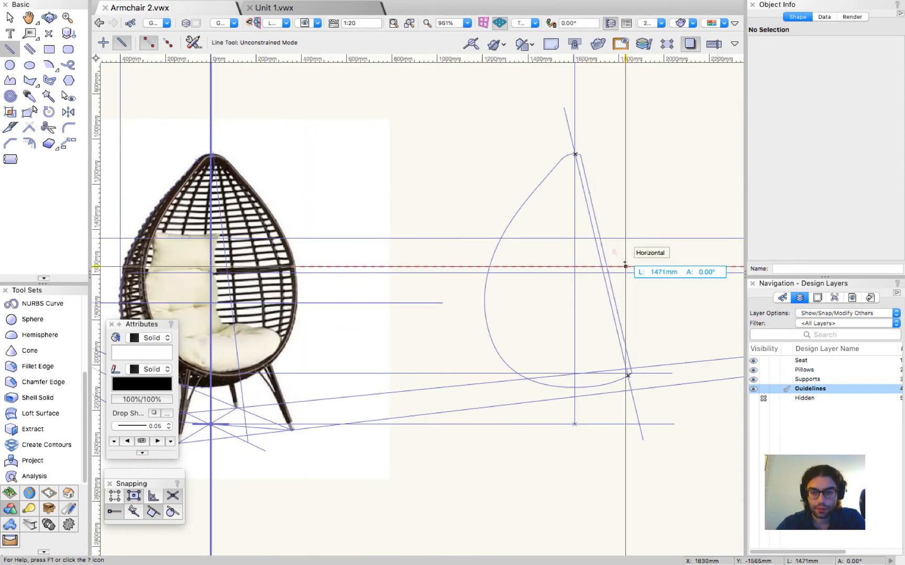
left_click(625, 266)
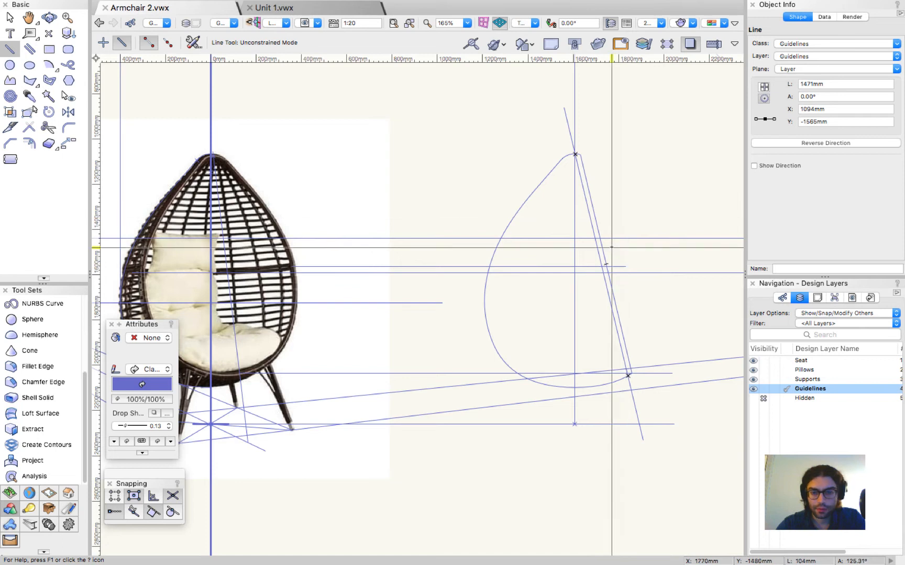
Step: Delete the 1471 mm horizontal guideline that crosses the side outline from the photo's rail-to-frame joint
scroll(611, 246, "up", 5)
left_click(584, 301)
key("x")
left_click(653, 269)
scroll(692, 264, "down", 6)
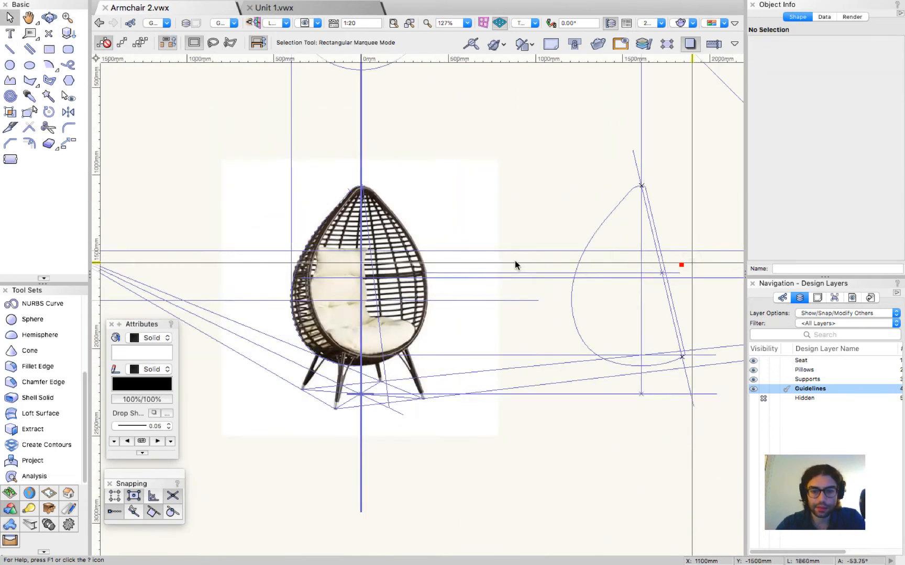
left_click(495, 273)
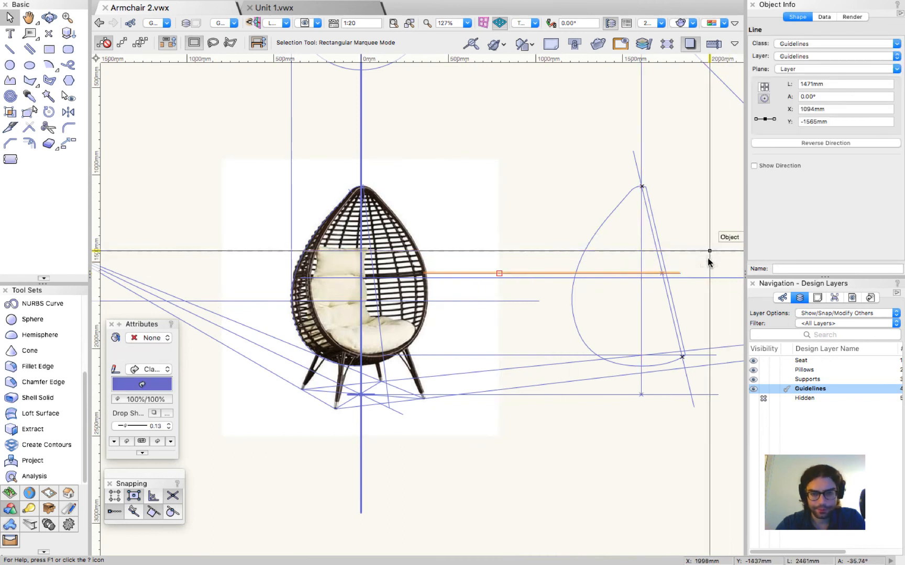
left_click_drag(647, 302, 643, 303)
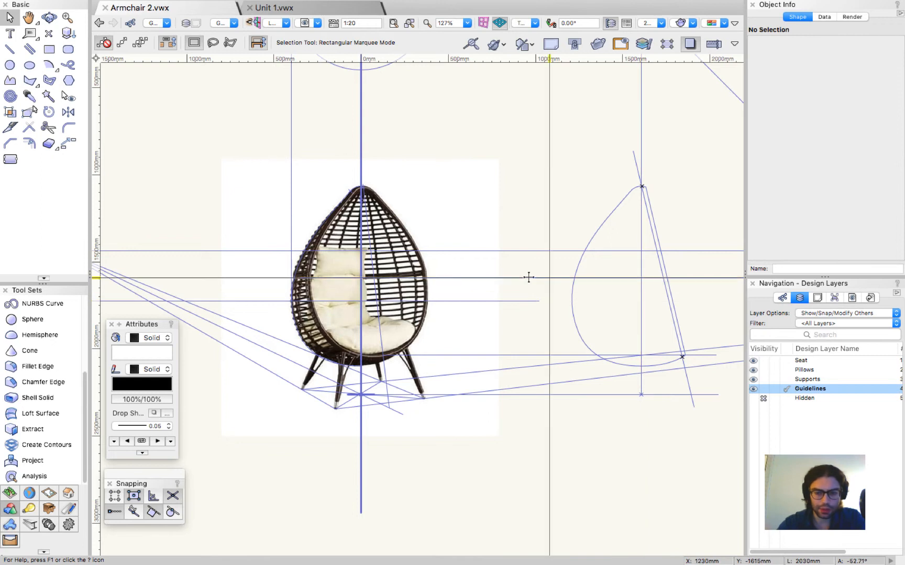
Step: Draw a horizontal line about 2109 mm long from the photo's left rail-to-frame joint across the side outline
key("2")
scroll(290, 267, "up", 4)
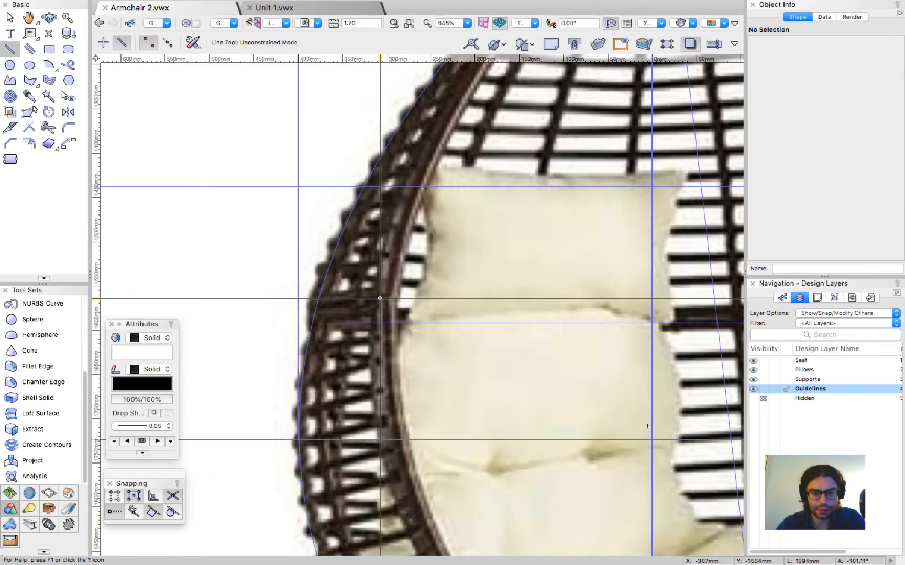
left_click(378, 297)
scroll(237, 296, "down", 4)
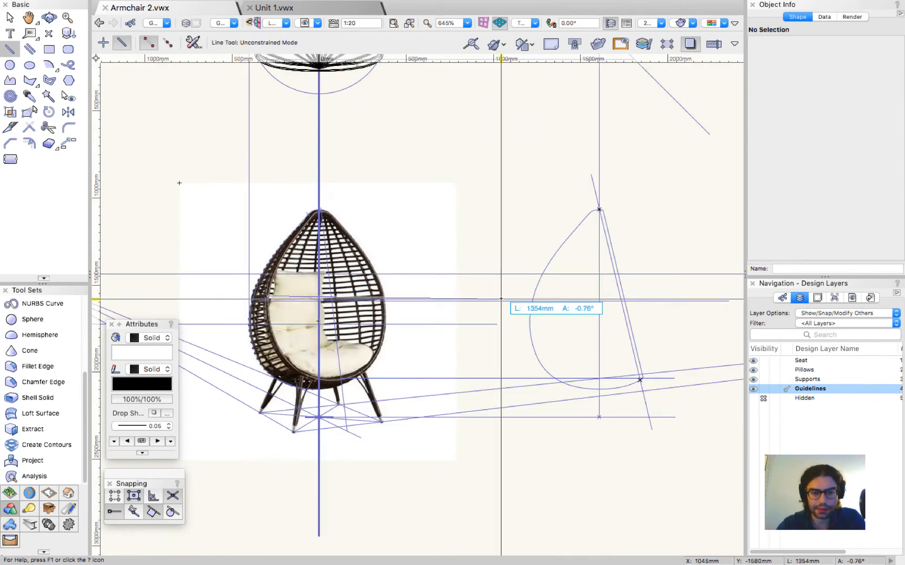
scroll(622, 276, "up", 2)
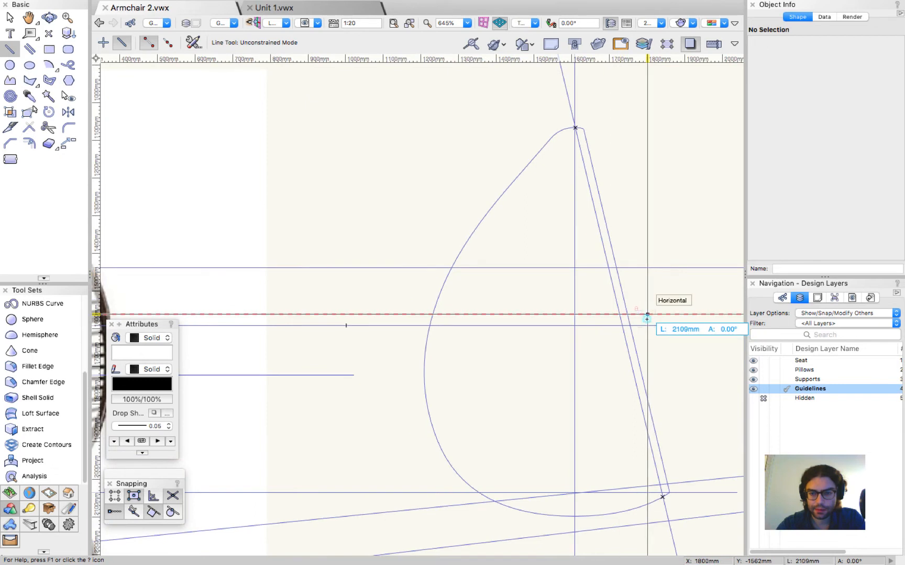
left_click(647, 316)
Step: Mark where the horizontal line crosses the side outline's inner slanted line with a 2D locus, and delete the horizontal line
left_click(619, 314)
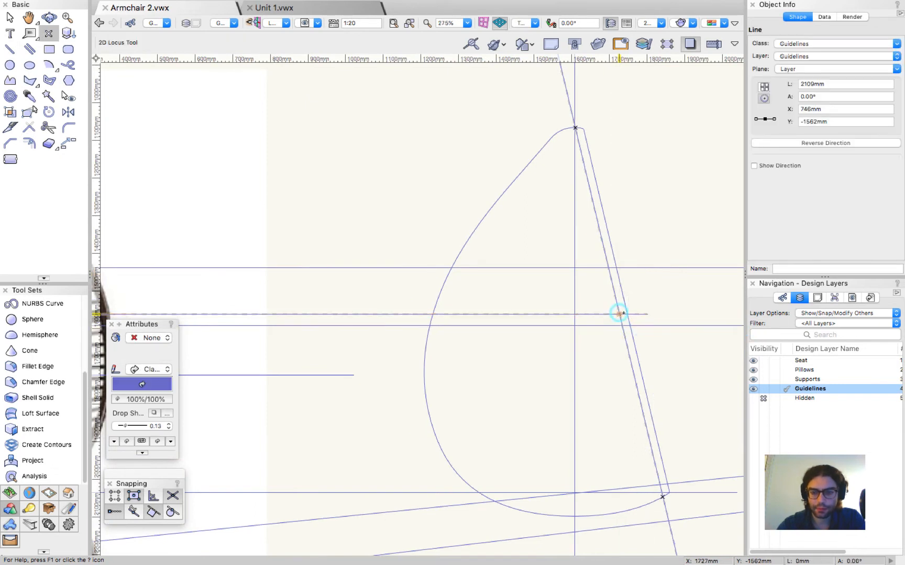
key("x")
left_click(637, 315)
key("Delete")
scroll(634, 240, "down", 5)
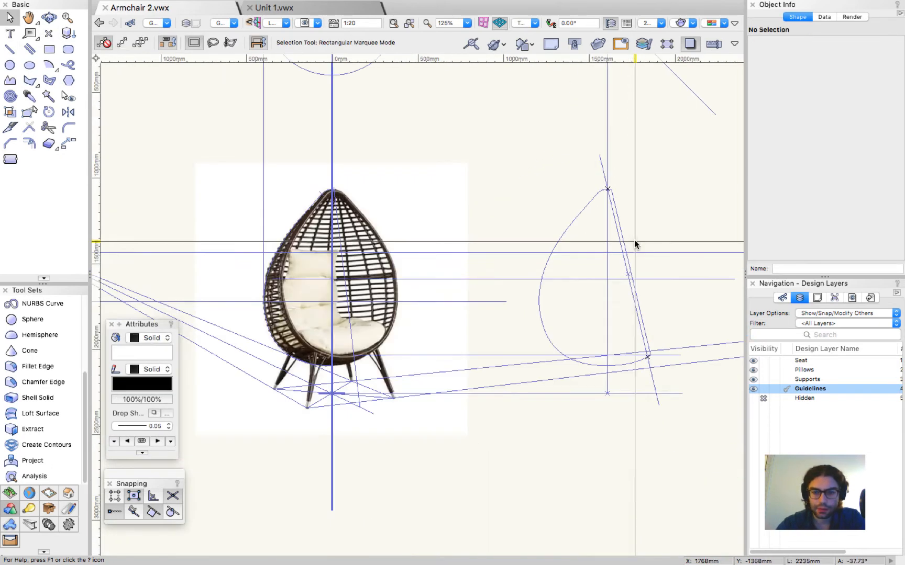
scroll(312, 243, "up", 5)
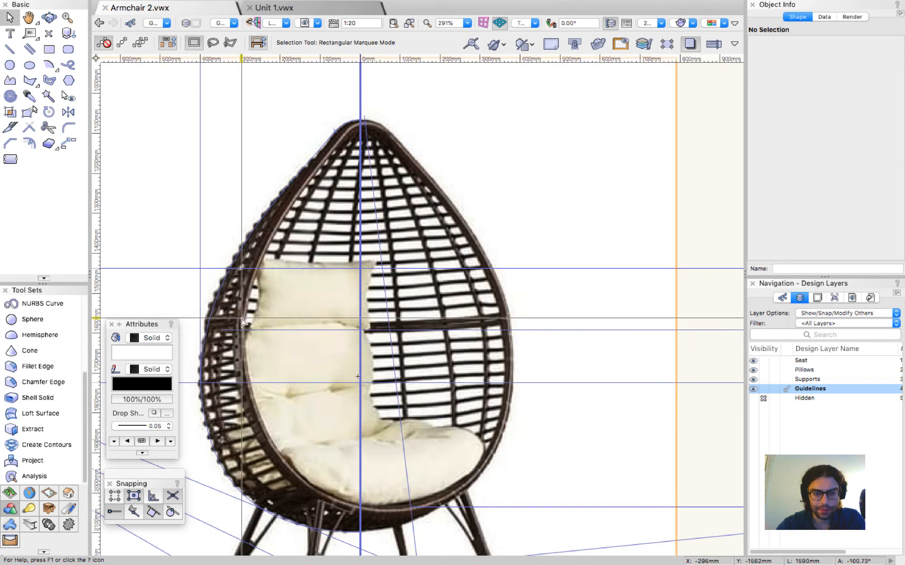
scroll(324, 340, "down", 4)
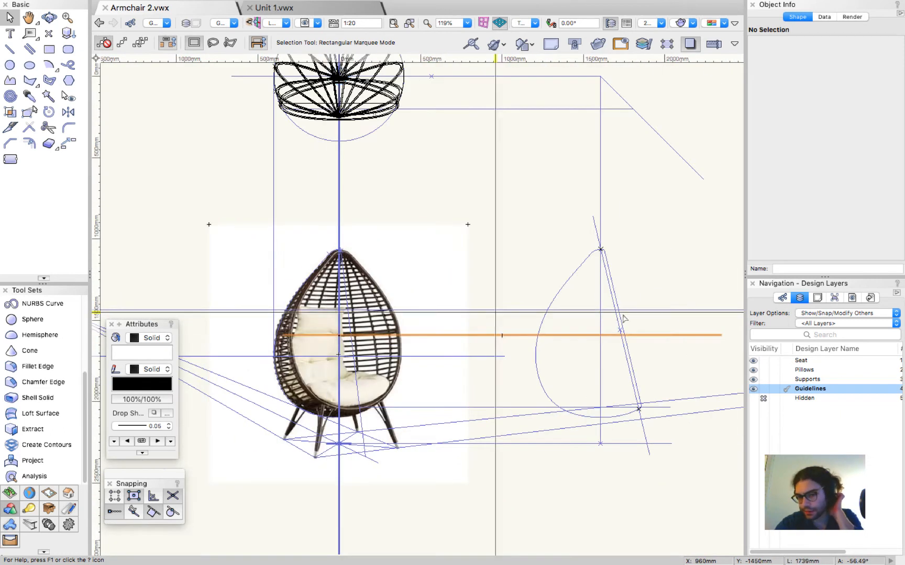
scroll(623, 318, "up", 2)
key("2")
left_click(618, 338)
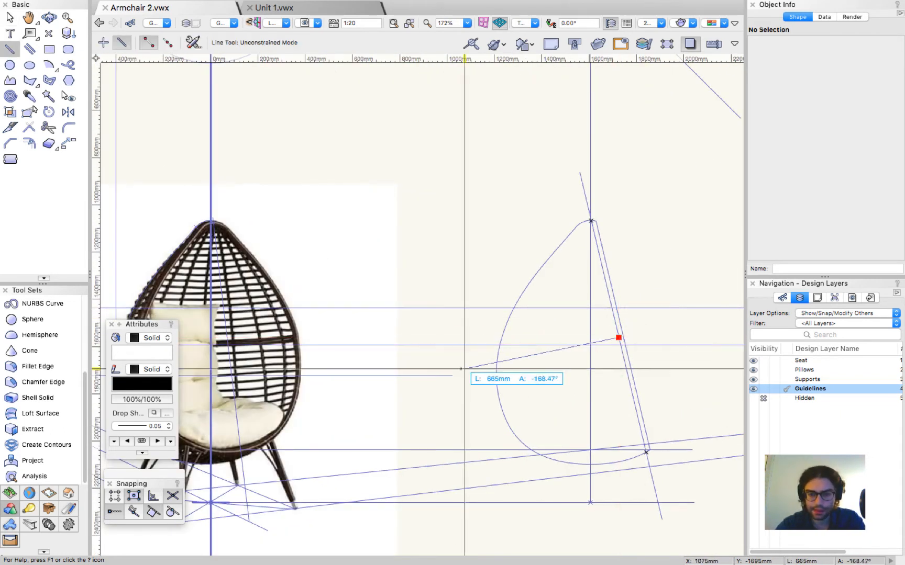
left_click(460, 344)
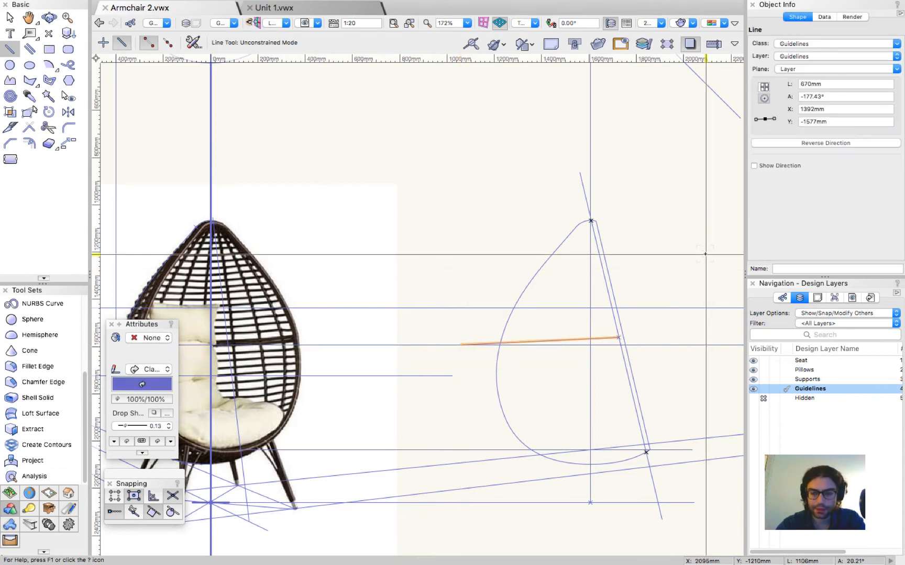
key("Delete")
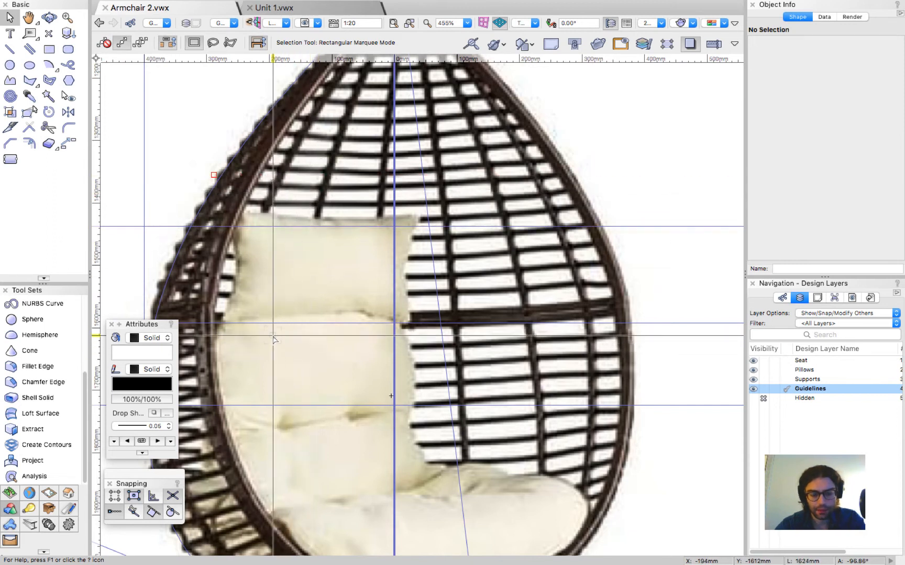
Step: Sketch a freehand curve about 20 mm wide and 214 mm high down the left half of the photo's back pillows
left_click(68, 65)
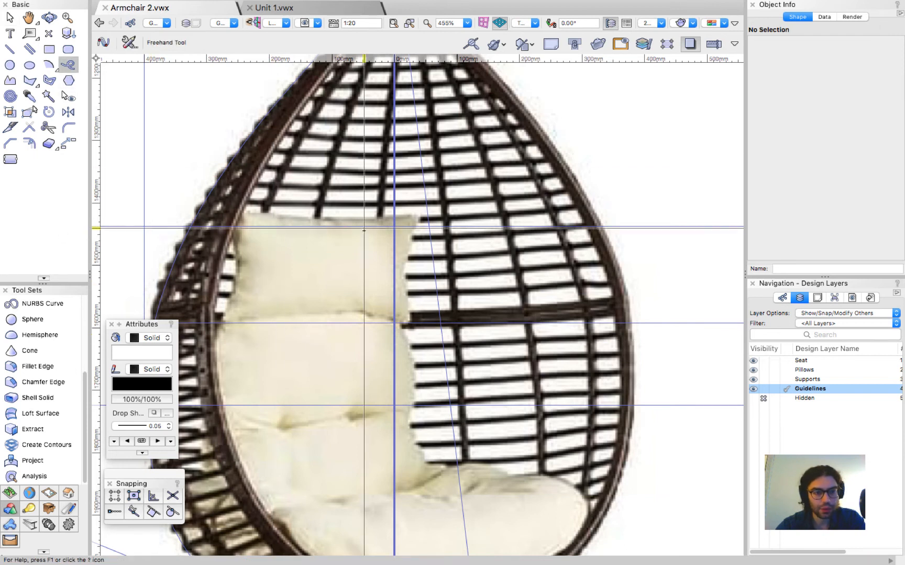
left_click_drag(286, 238, 274, 372)
key("x")
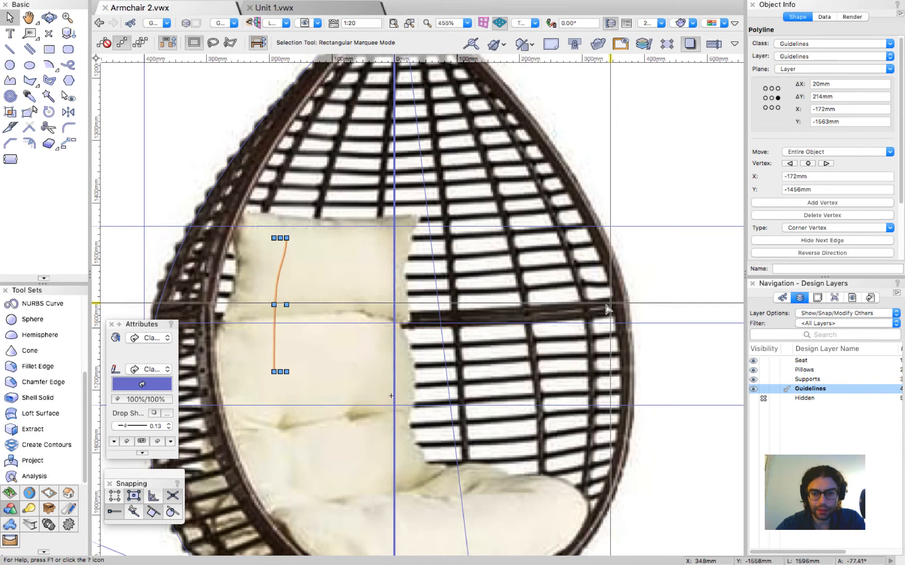
Step: Place a 2D locus on the freehand curve at about X -192 mm, Y -1596 mm, just below the horizontal guideline
scroll(275, 328, "up", 5)
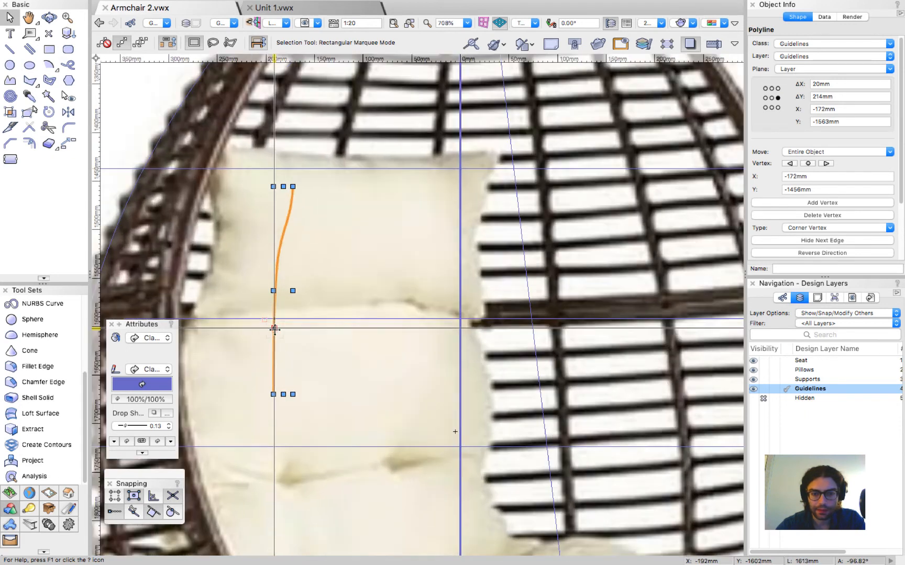
scroll(274, 318, "down", 5)
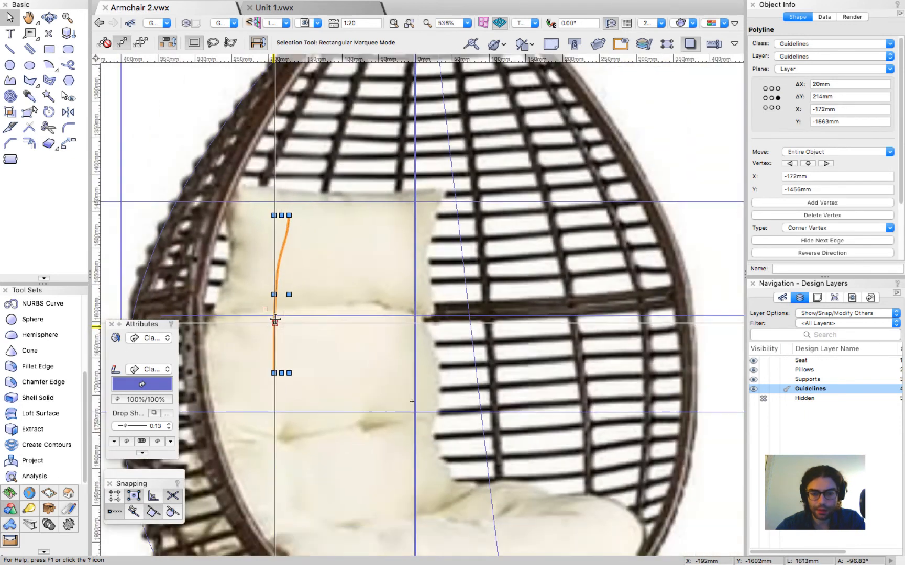
scroll(275, 320, "up", 7)
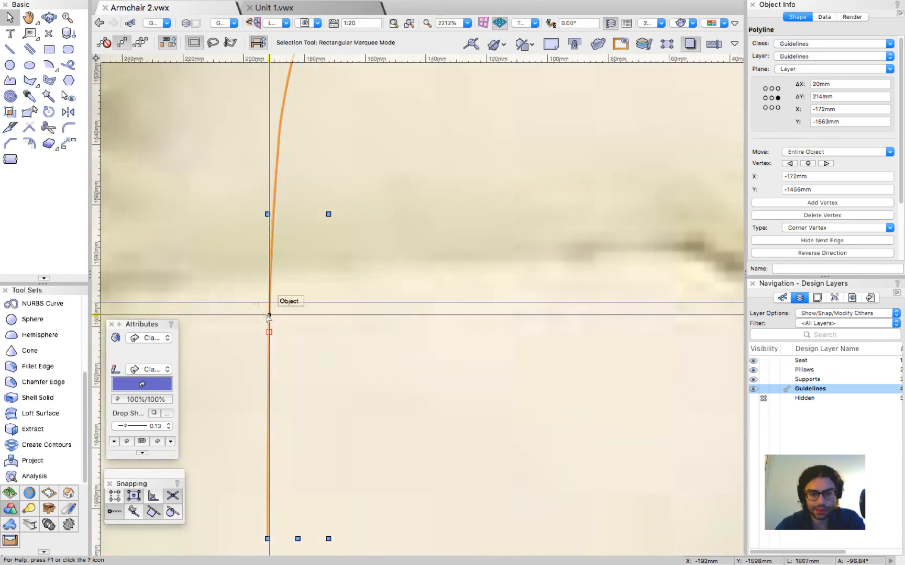
key("0")
left_click(270, 316)
Step: Draw a horizontal line about 1414 mm long from the freehand curve's locus to the curved back of the side outline
scroll(268, 316, "down", 12)
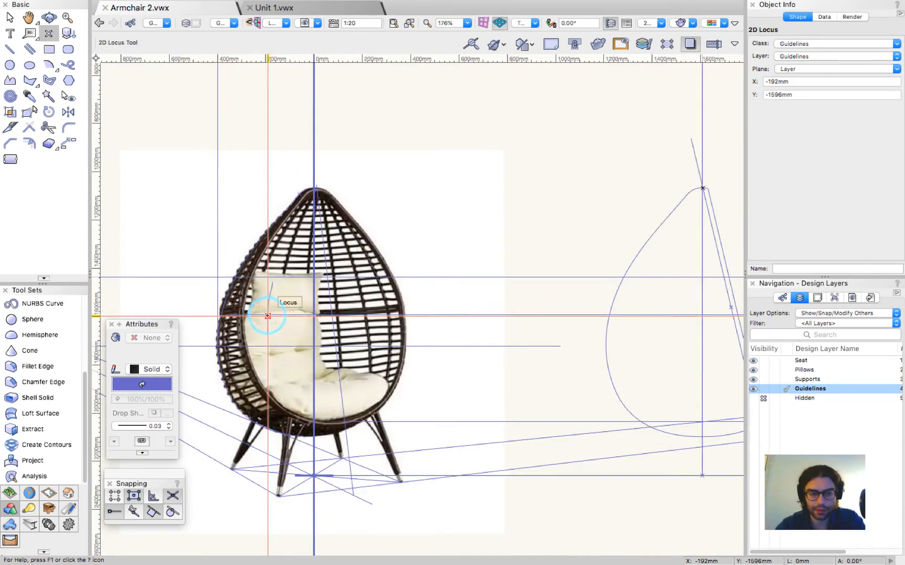
scroll(268, 316, "up", 2)
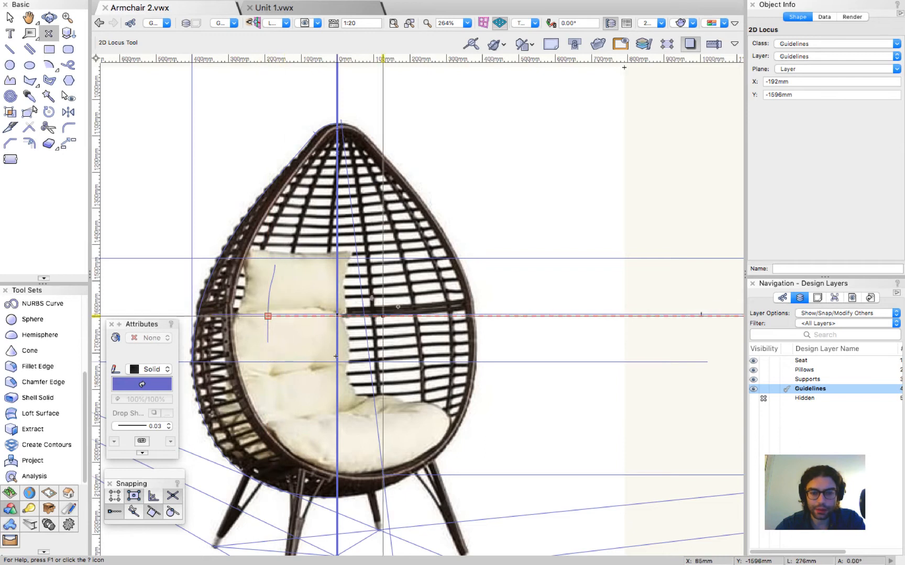
key("2")
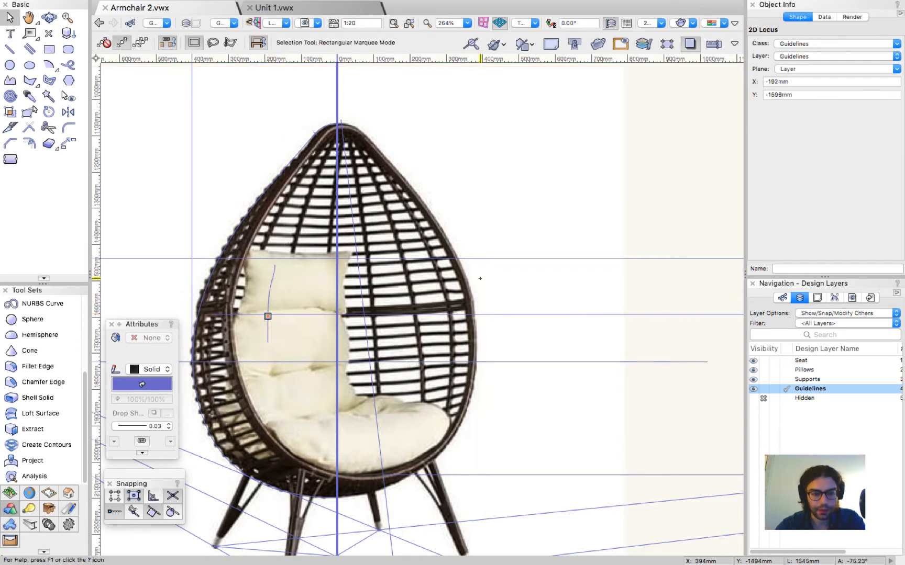
left_click(267, 316)
scroll(188, 326, "down", 3)
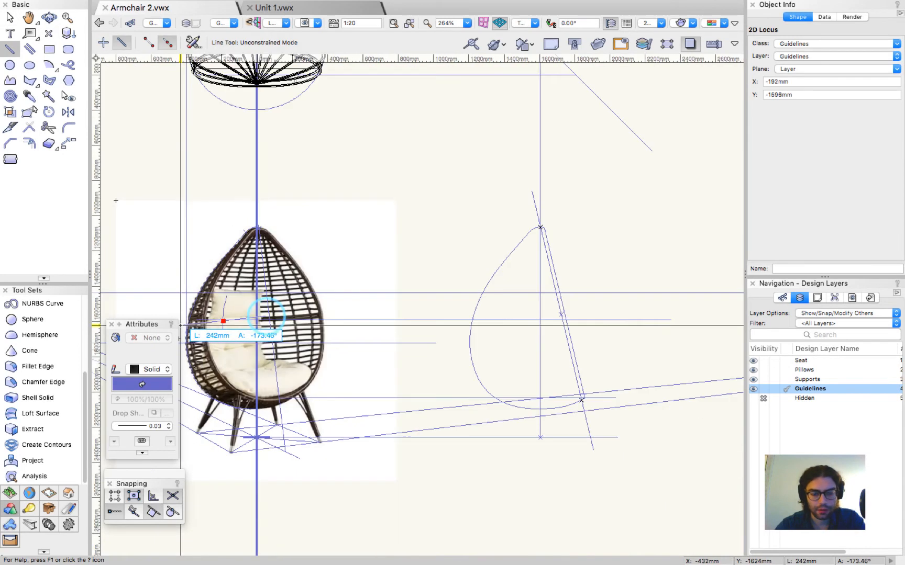
left_click(472, 321)
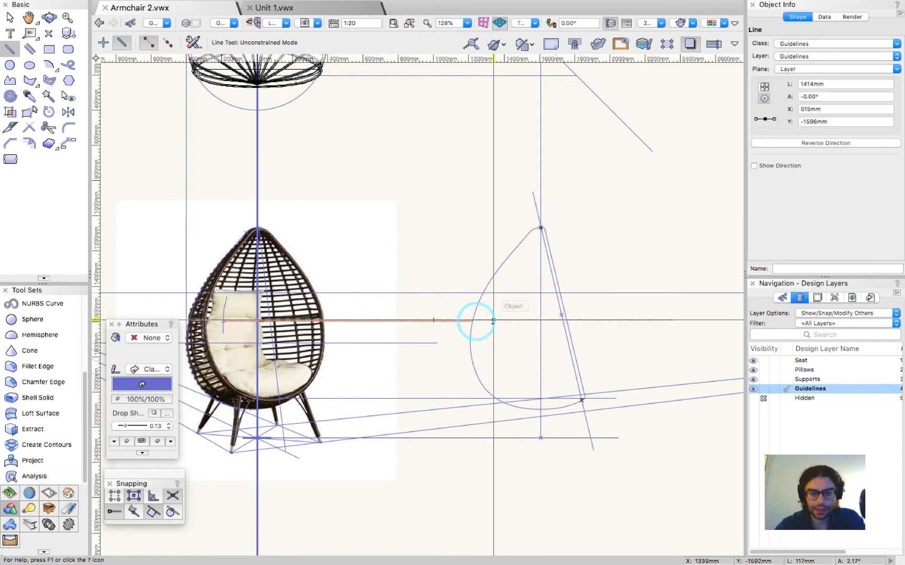
Step: Join the line's end on the side outline to the slanted line's locus with a 506 mm line at 3.91°, and delete the 1414 mm line
scroll(473, 319, "up", 3)
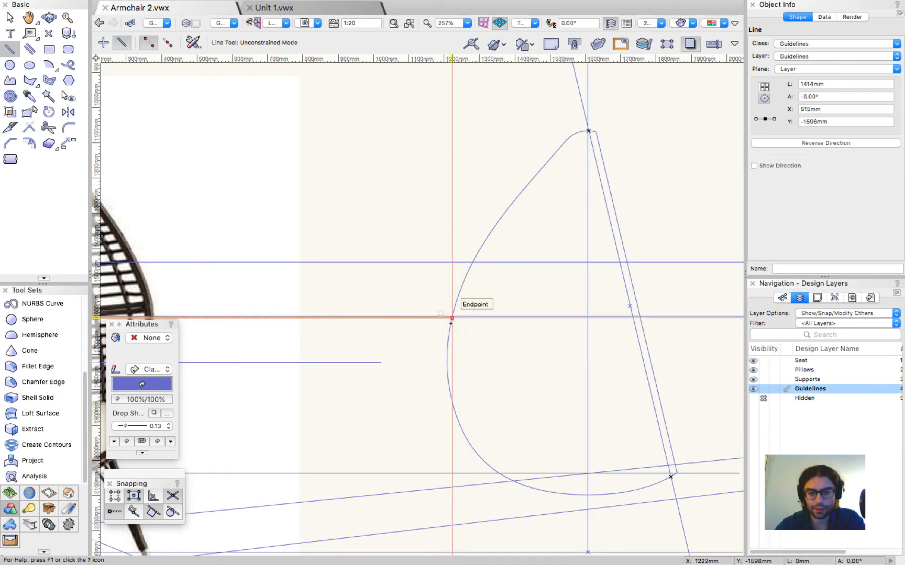
left_click(450, 323)
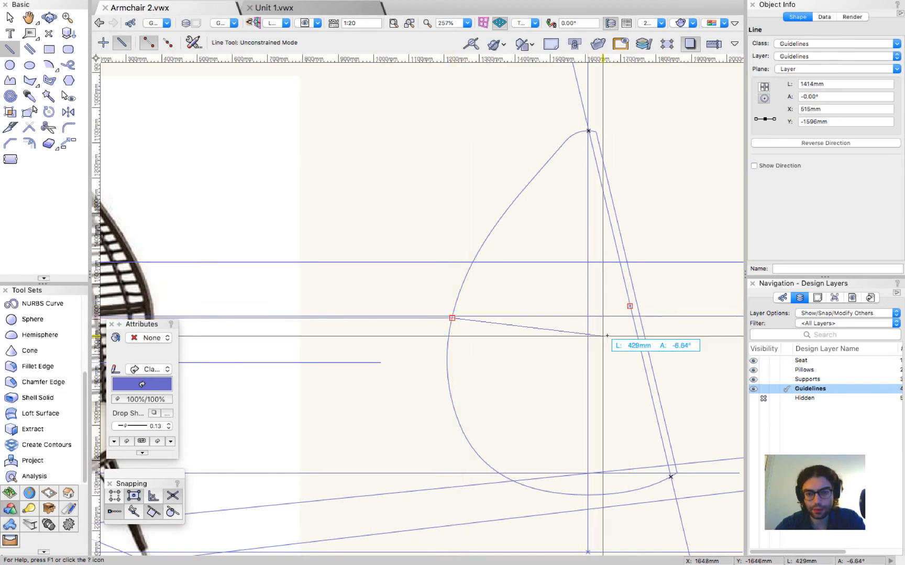
key("x")
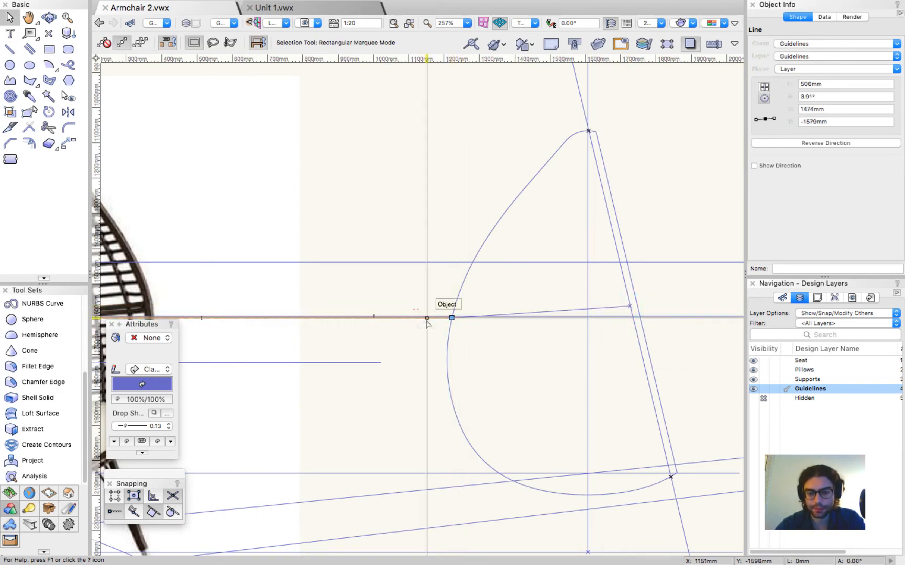
left_click(452, 292)
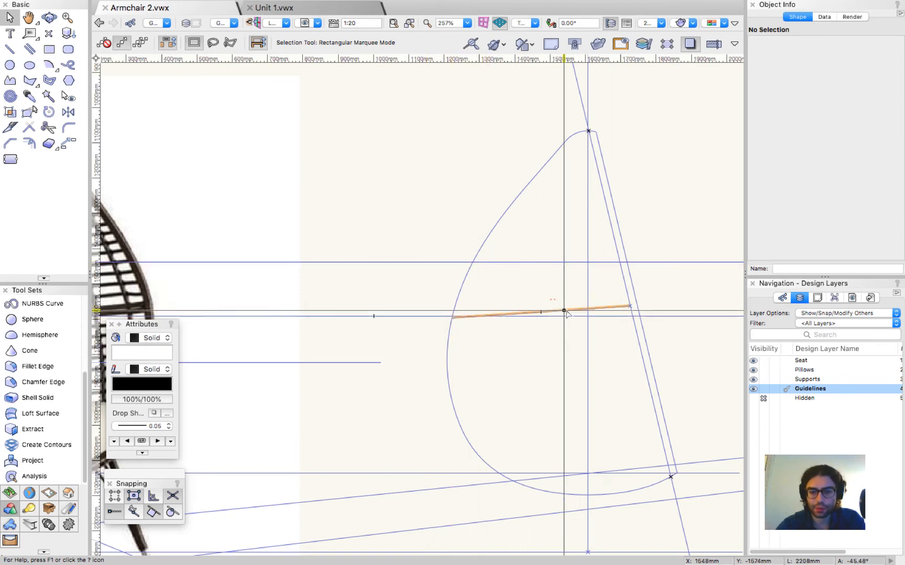
Step: Examine the horizontal rail, its joints with the frame and the surrounding weave in the front reference photo
scroll(565, 313, "down", 3)
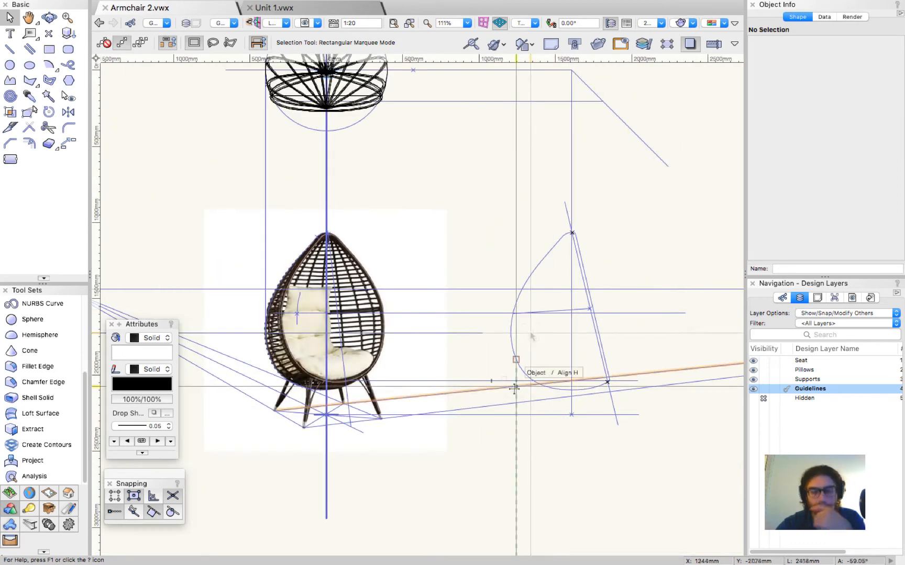
scroll(360, 370, "up", 4)
scroll(359, 371, "down", 2)
scroll(380, 344, "up", 4)
scroll(427, 299, "down", 2)
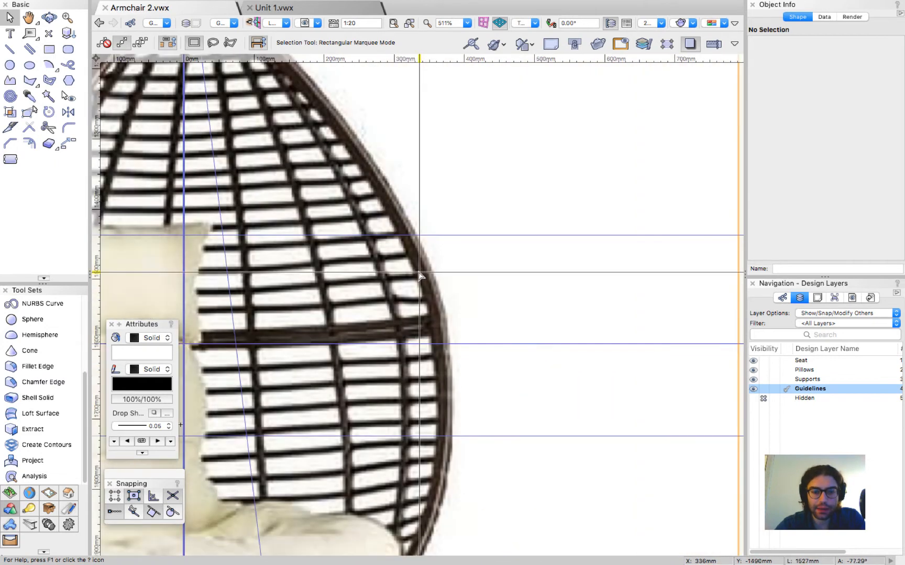
scroll(492, 335, "down", 2)
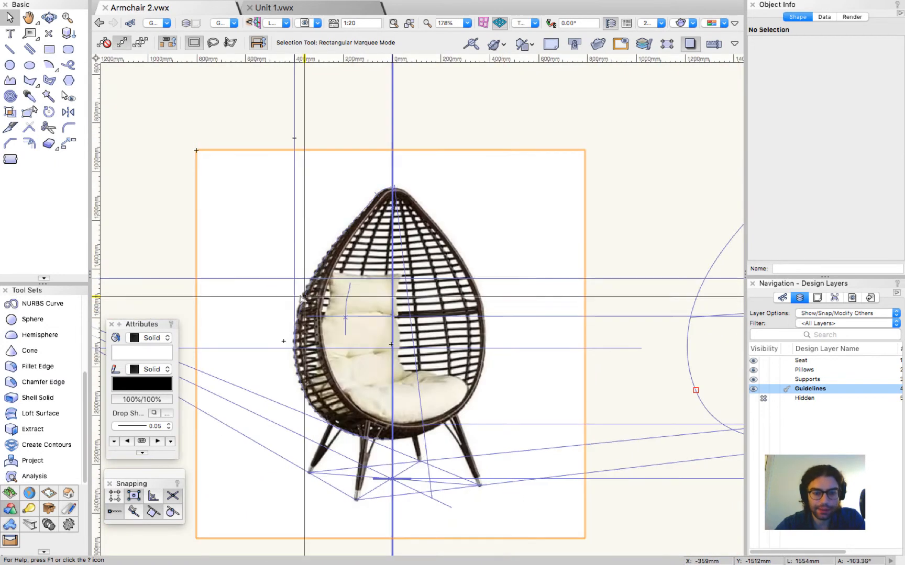
scroll(504, 304, "up", 3)
scroll(444, 347, "down", 3)
scroll(444, 347, "up", 2)
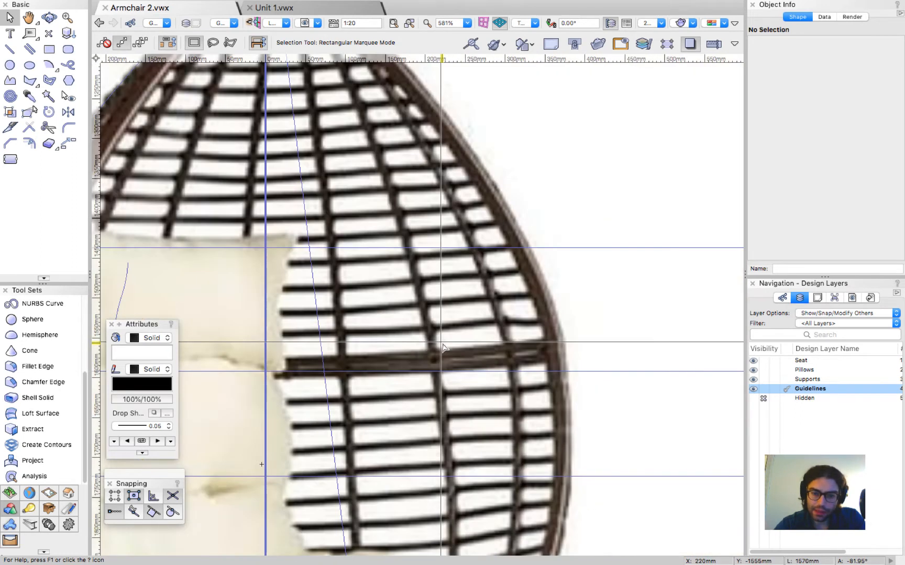
scroll(526, 354, "up", 2)
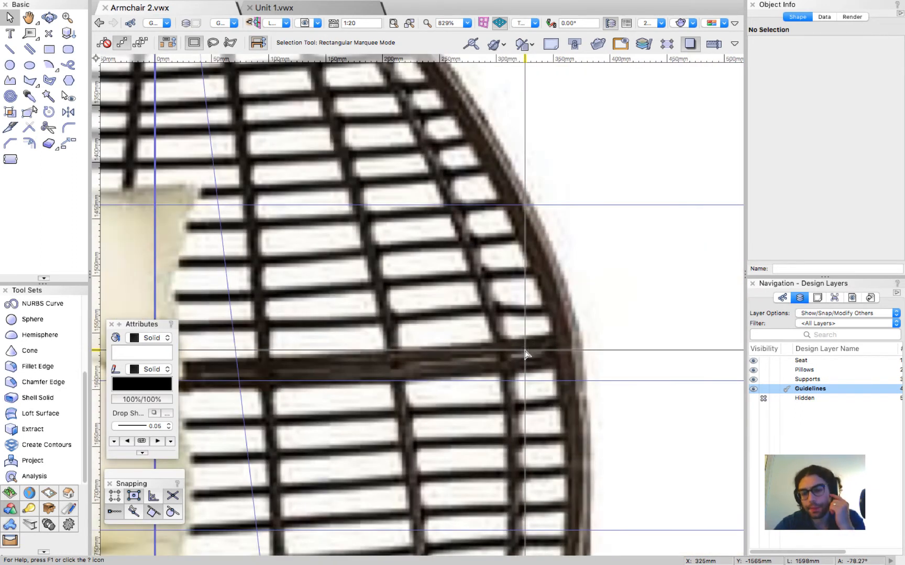
scroll(487, 367, "down", 3)
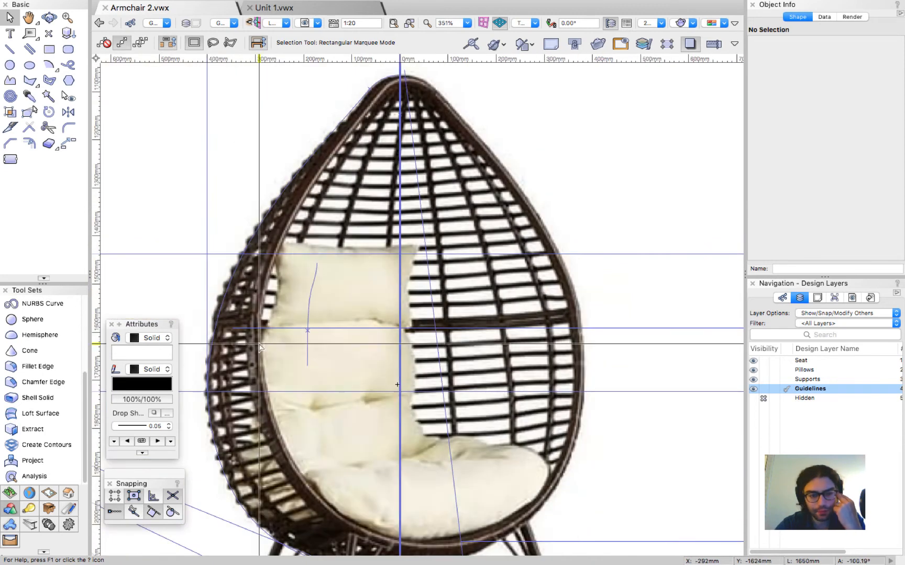
scroll(366, 303, "up", 3)
scroll(408, 288, "down", 1)
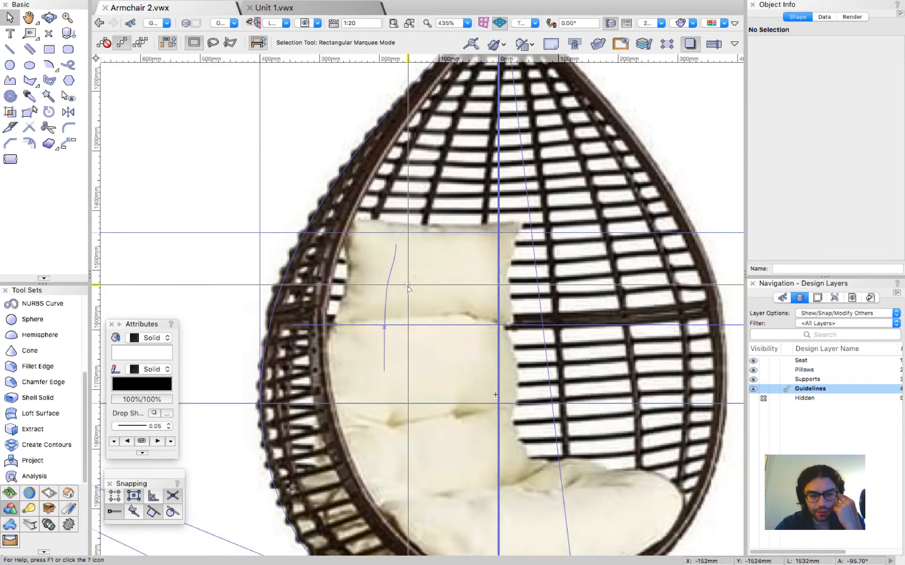
scroll(408, 288, "down", 1)
scroll(302, 320, "up", 2)
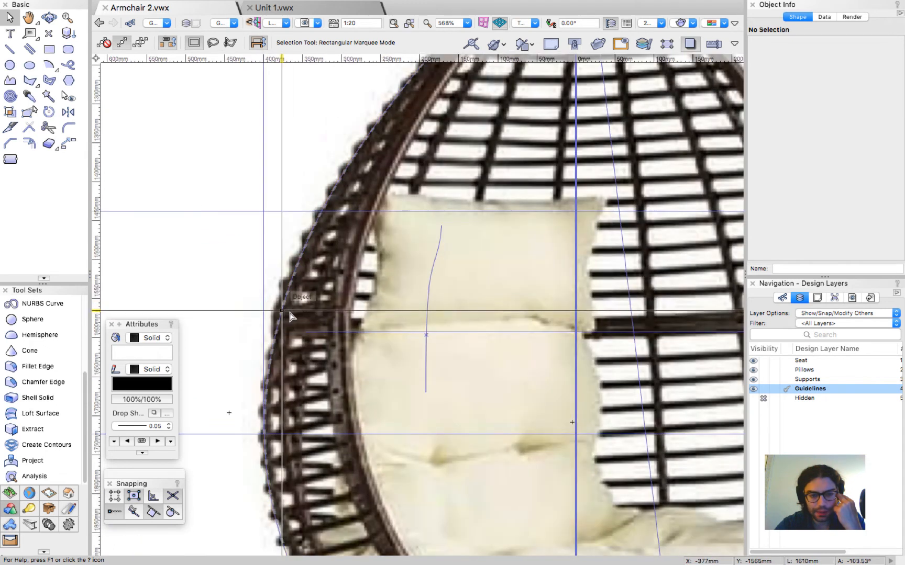
Step: Rotate the sloped 506 mm rail line and the baseline locus of the side outline 90° in 3D about the layer's X axis, centred on that locus
scroll(168, 262, "down", 9)
scroll(149, 229, "up", 4)
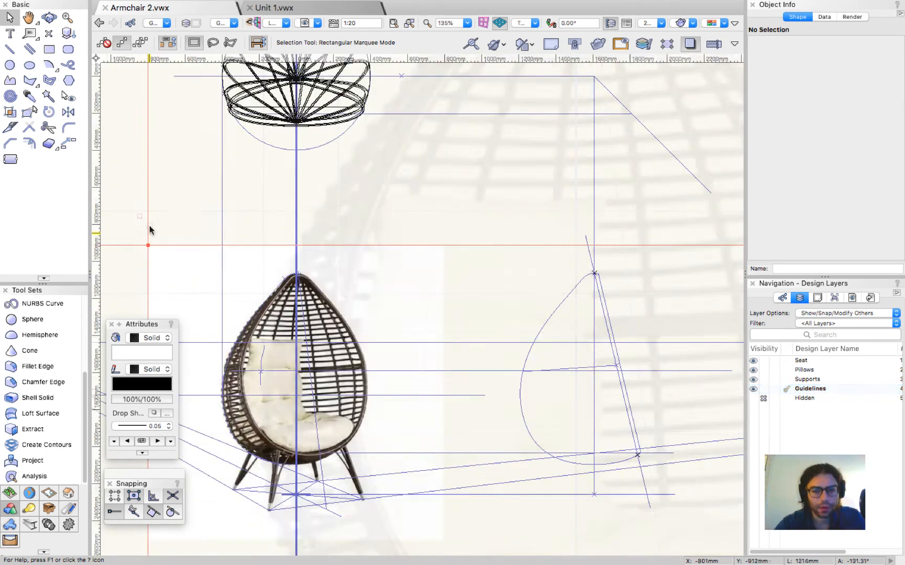
left_click(565, 379)
scroll(513, 399, "down", 2)
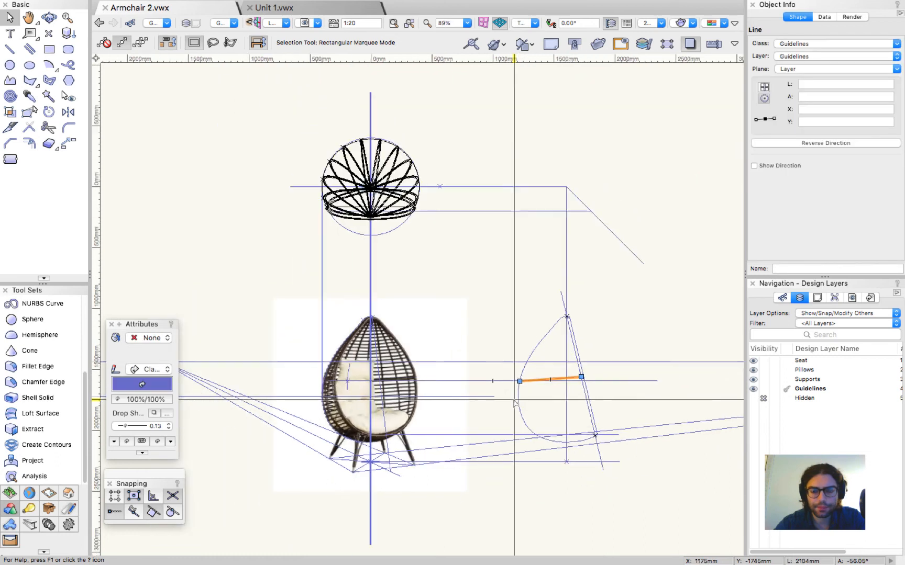
left_click(601, 304)
left_click(567, 462)
left_click(561, 379, "shift")
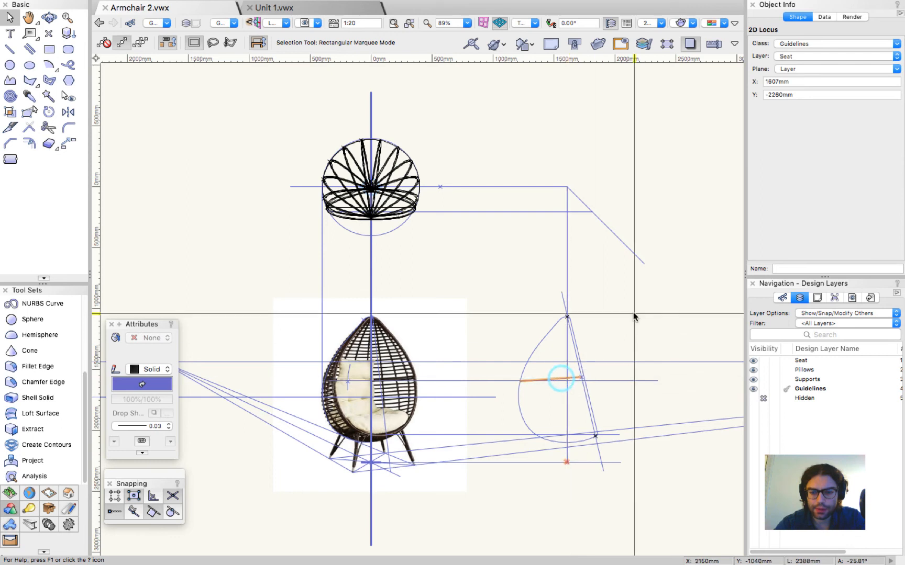
scroll(383, 298, "down", 2)
middle_click_drag(502, 452, 669, 207, "ctrl")
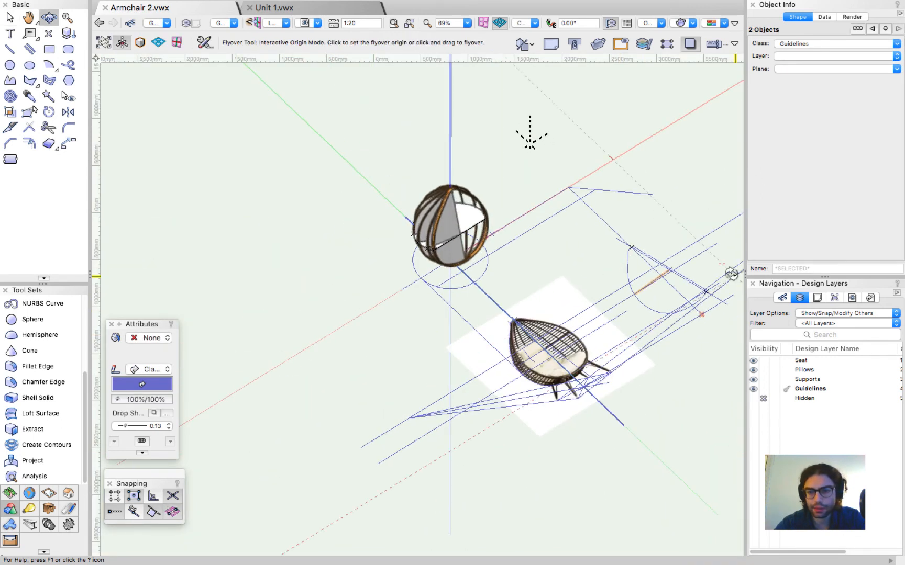
scroll(731, 274, "up", 4)
key("x")
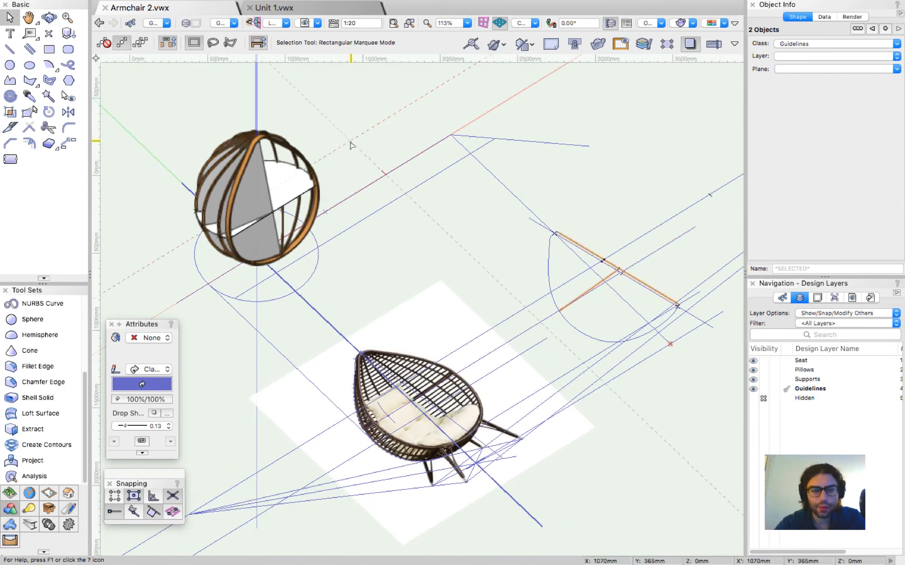
right_click(590, 290)
mouse_move(659, 435)
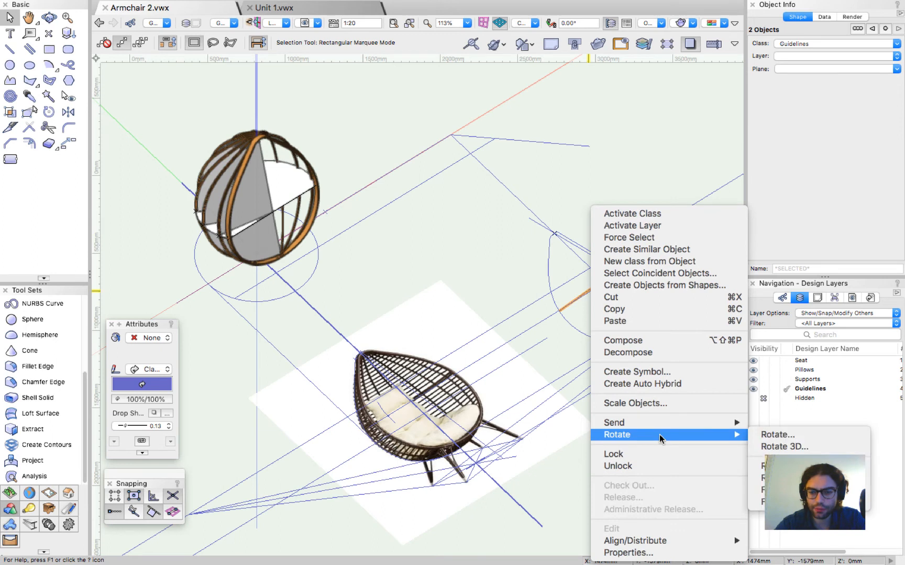
left_click(794, 445)
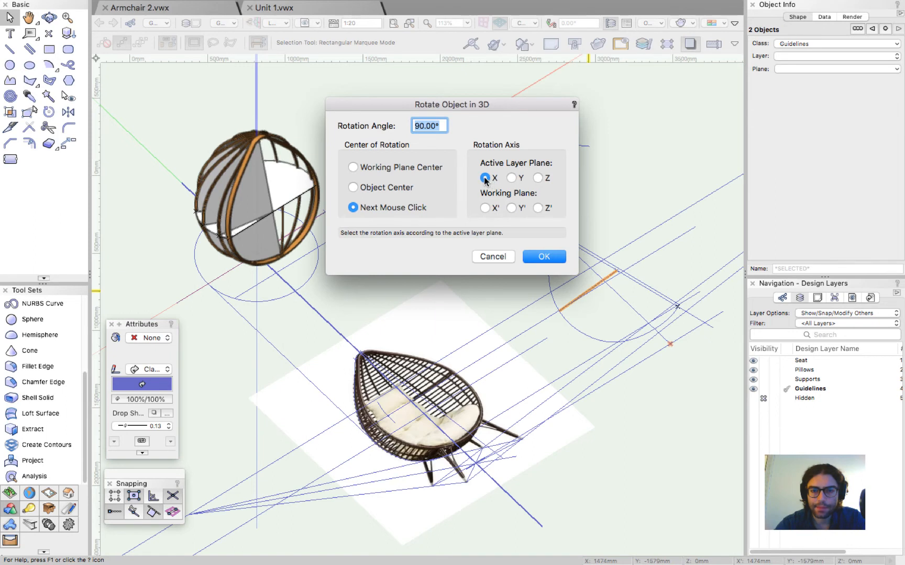
left_click(541, 258)
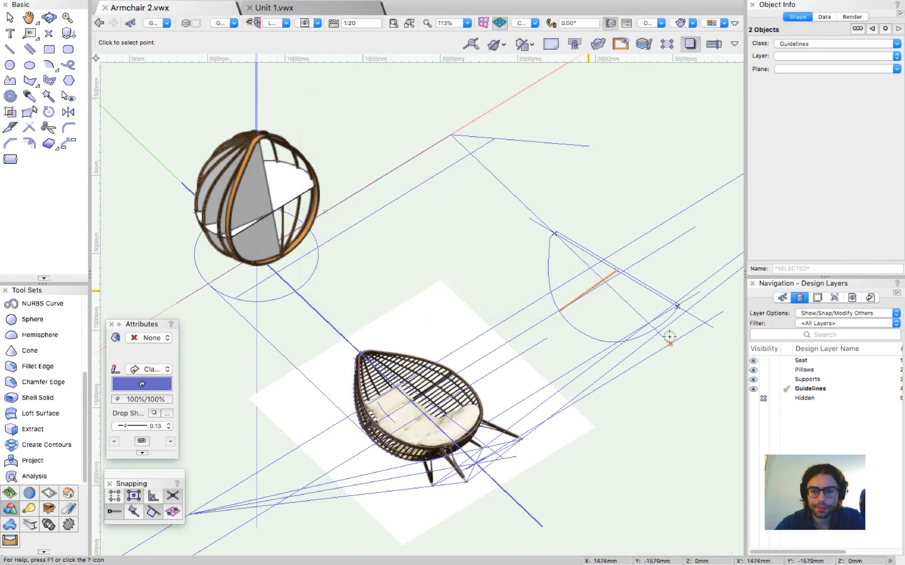
left_click(669, 343)
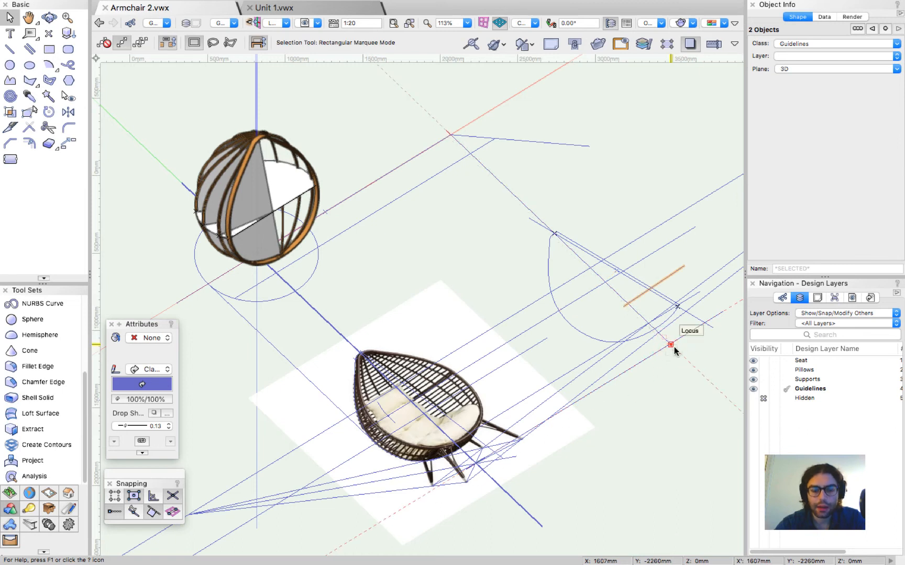
Step: In plan view, rotate the line and its locus 90° clockwise, and move them by points from the locus to the origin at the seat's centre
key("super+5")
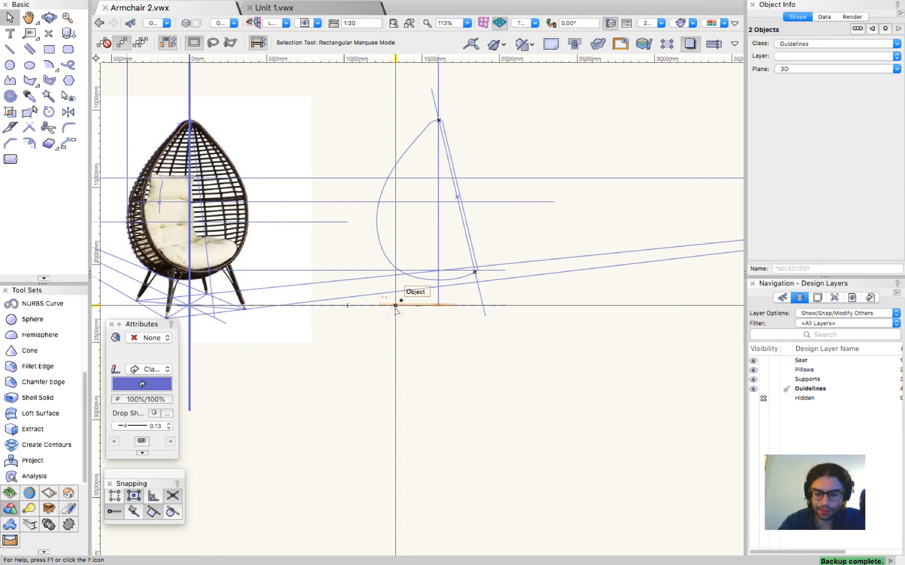
key("shift+super+r")
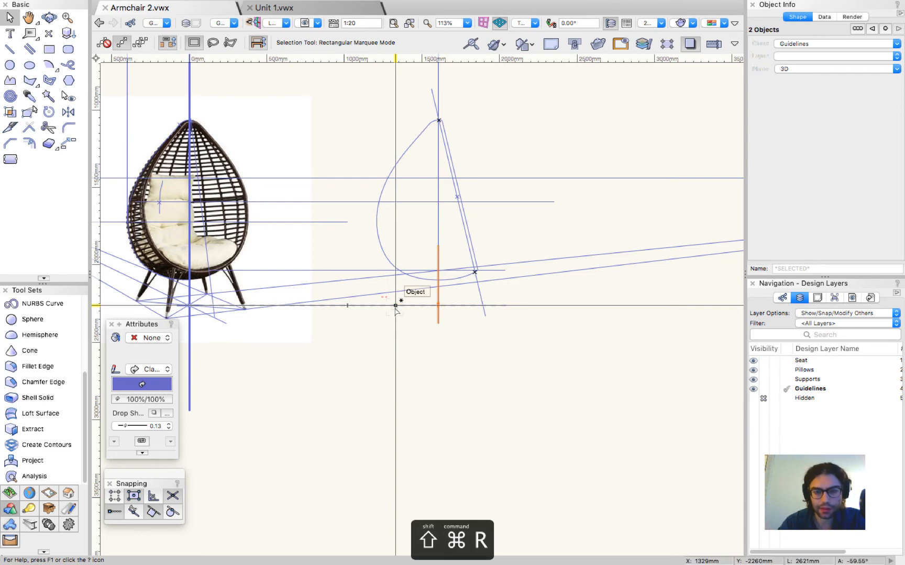
scroll(499, 360, "down", 5)
key("shift+m")
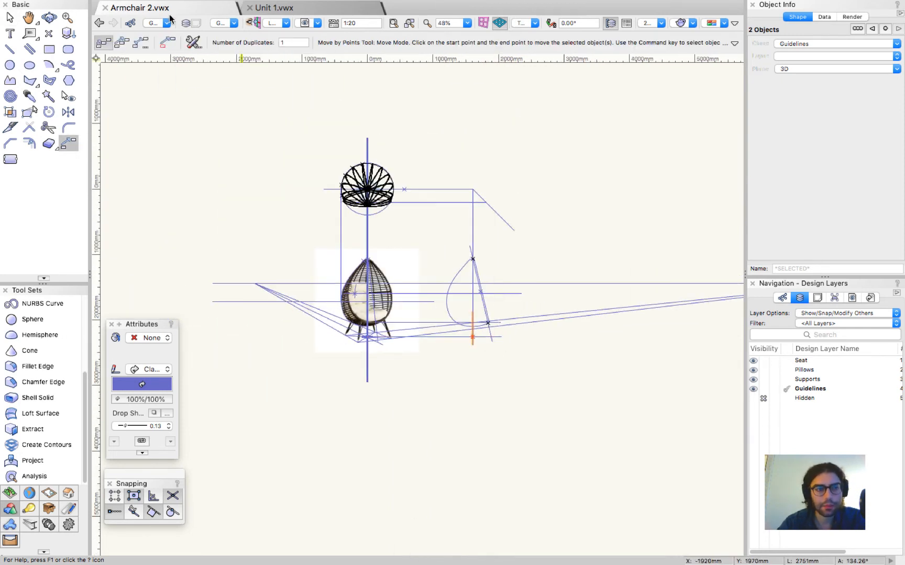
left_click(472, 337)
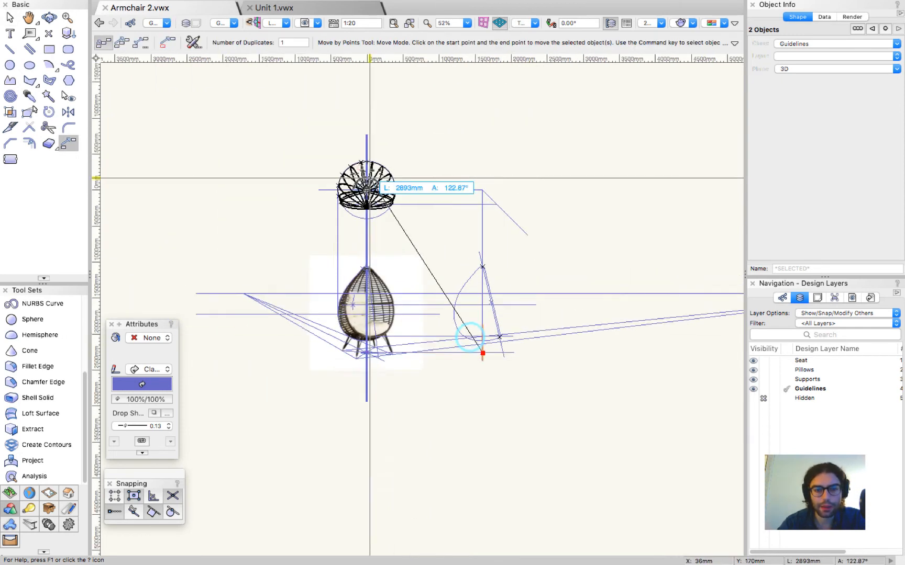
scroll(370, 179, "up", 10)
scroll(335, 303, "up", 15)
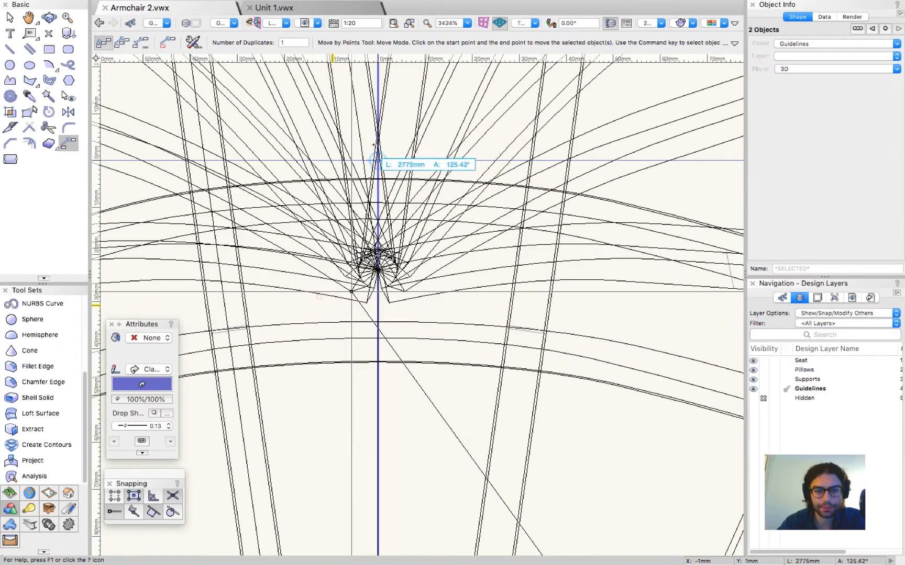
scroll(402, 245, "up", 6)
left_click(391, 229)
scroll(388, 262, "down", 18)
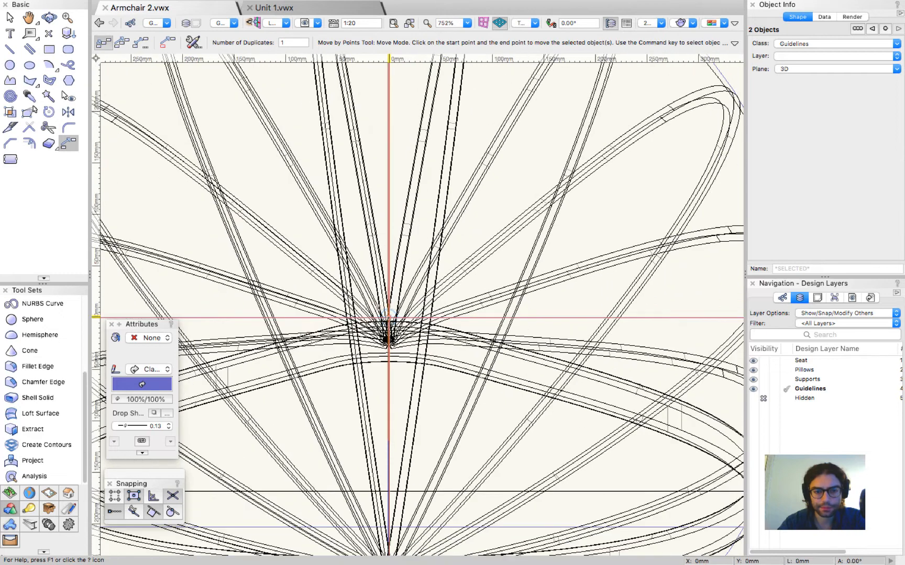
scroll(388, 310, "down", 7)
key("x")
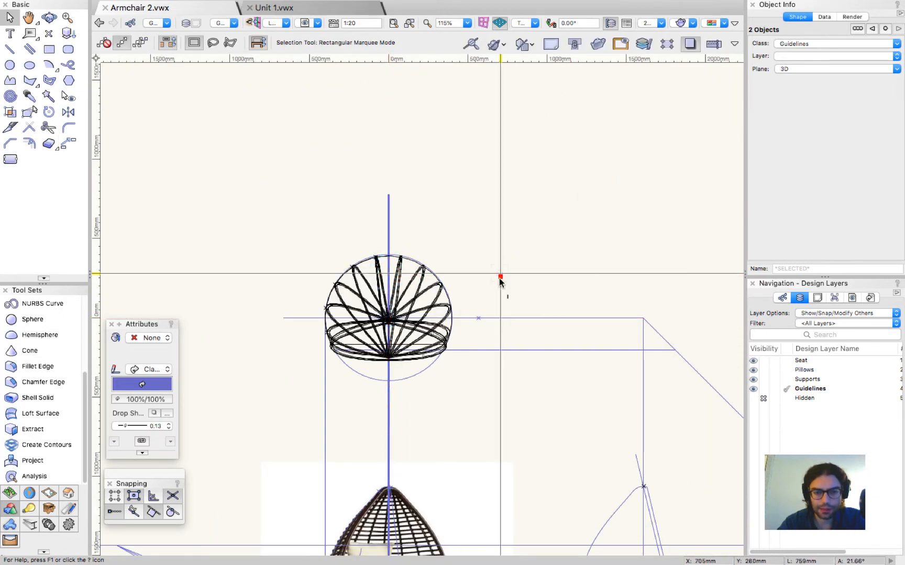
Step: Move the line and its locus horizontally onto the existing locus at X 567 mm, Y 0 mm, beside the seat
scroll(500, 282, "up", 3)
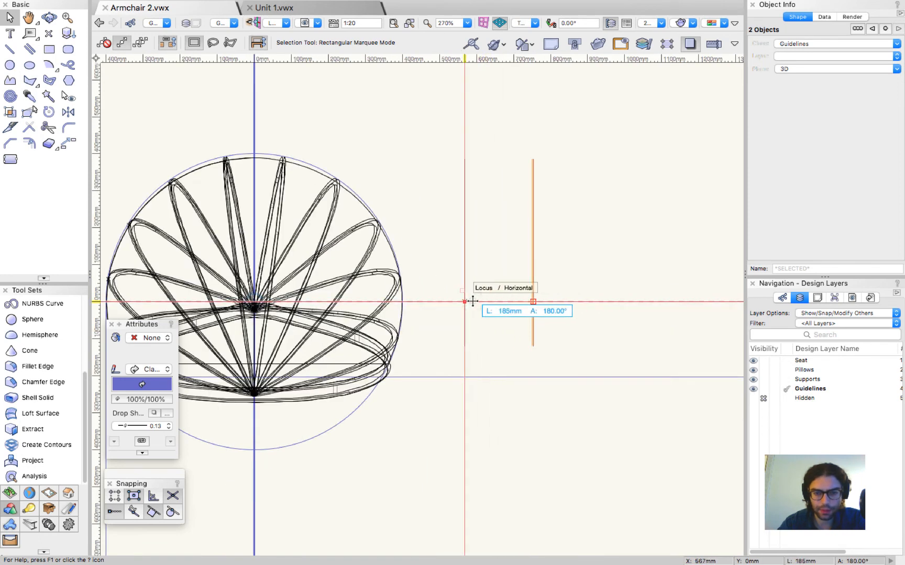
scroll(556, 264, "down", 4)
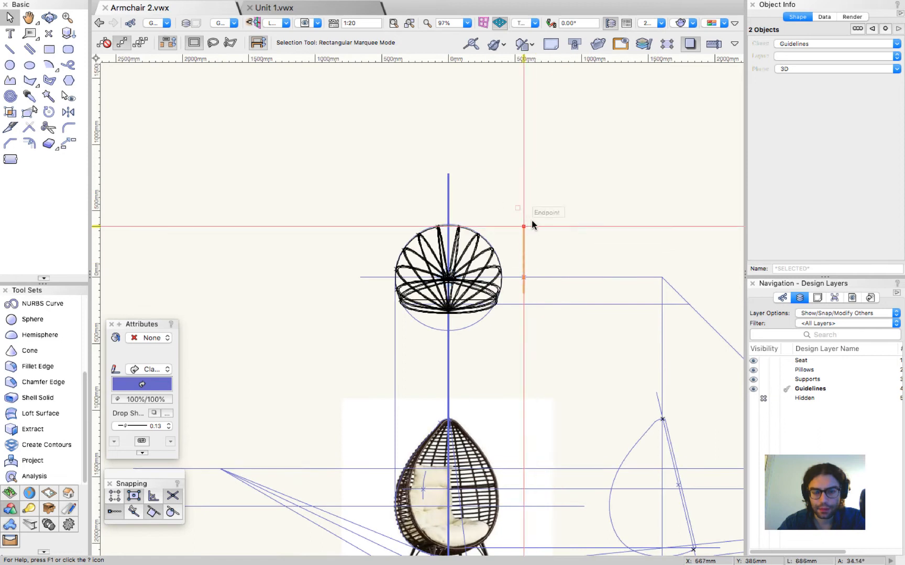
middle_click_drag(543, 344, 494, 177, "ctrl")
left_click(529, 191)
Step: Examine the repositioned rail line against the seat frame in 3D
left_click_drag(507, 186, 492, 222)
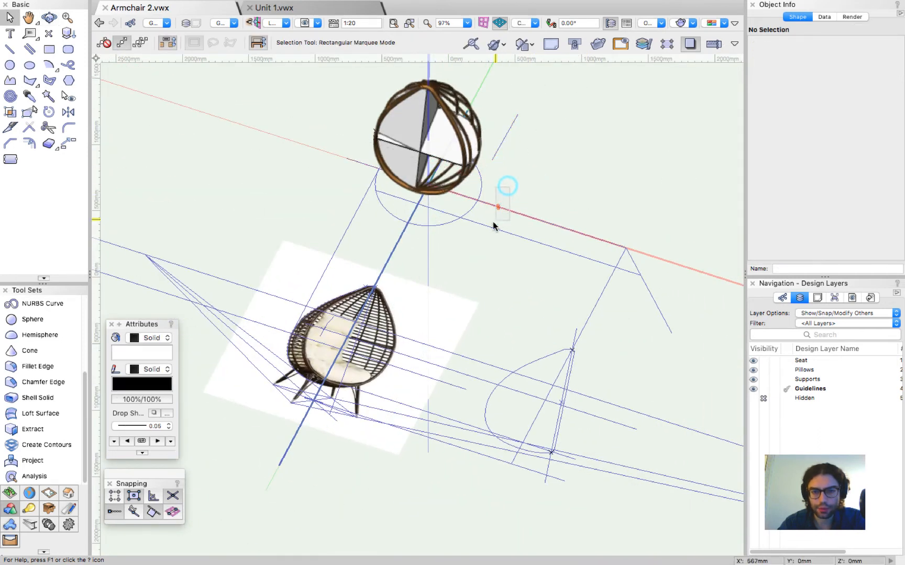
left_click(552, 122)
scroll(518, 97, "up", 1)
middle_click_drag(534, 218, 398, 218, "ctrl")
scroll(390, 301, "down", 3)
scroll(456, 105, "up", 3)
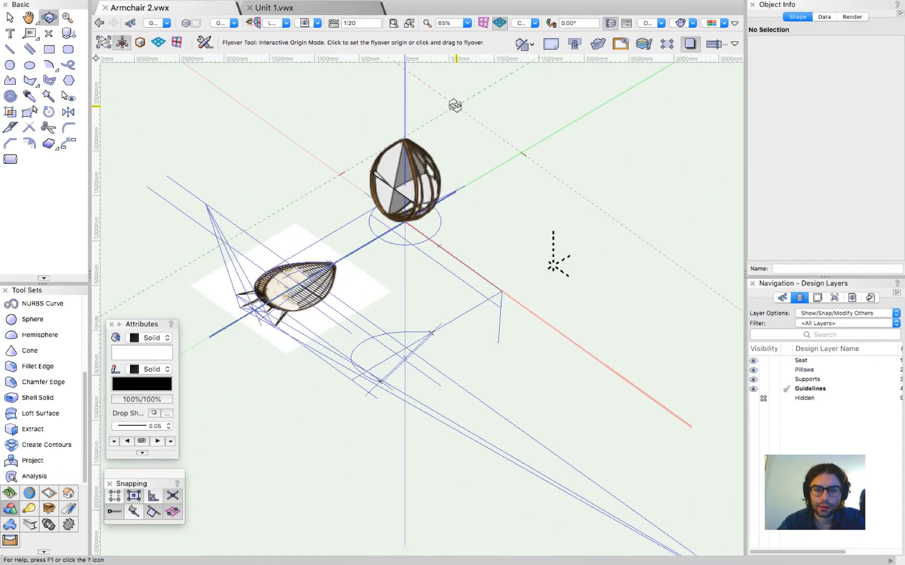
scroll(392, 333, "up", 3)
left_click_drag(397, 335, 476, 385)
key("x")
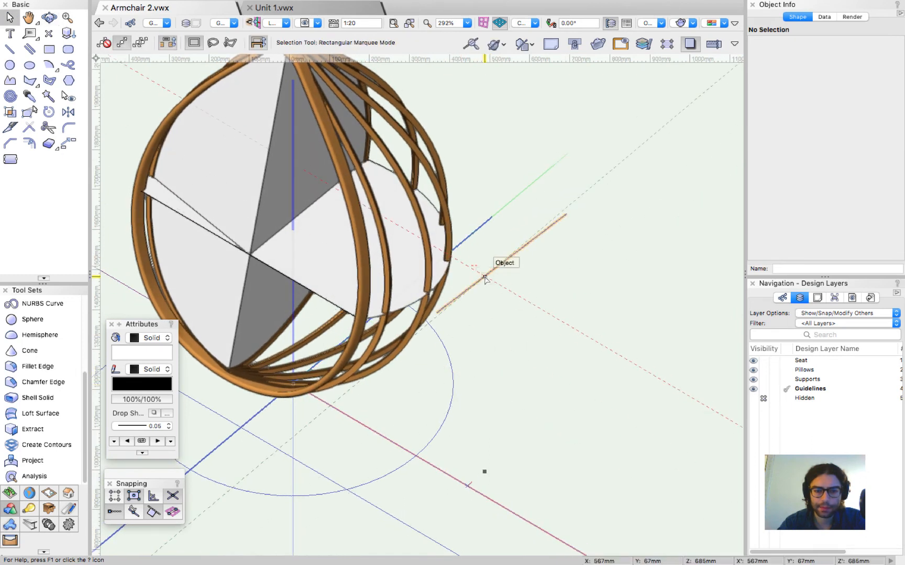
Step: Assign the horizontal solid intersection inside the seat frame to the Hidden layer
left_click(326, 274)
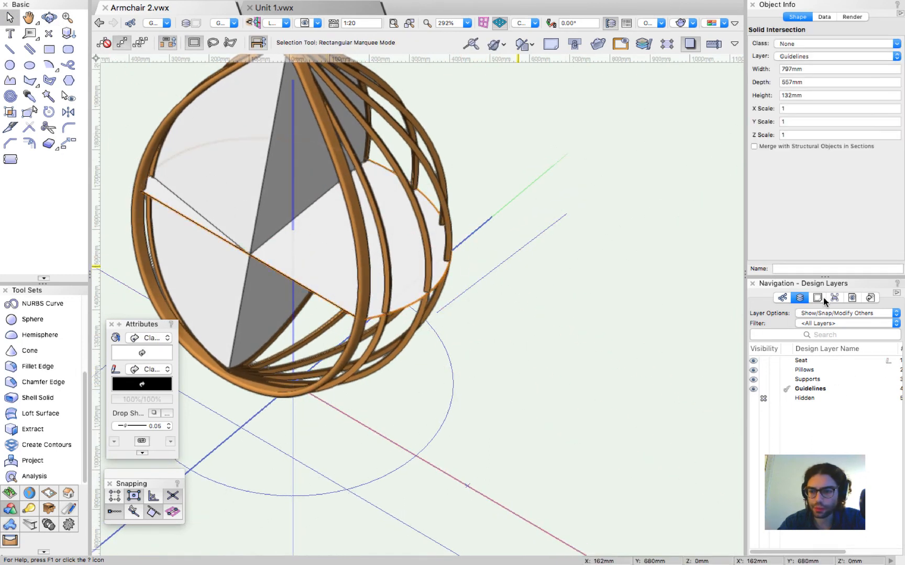
right_click(806, 397)
left_click(837, 455)
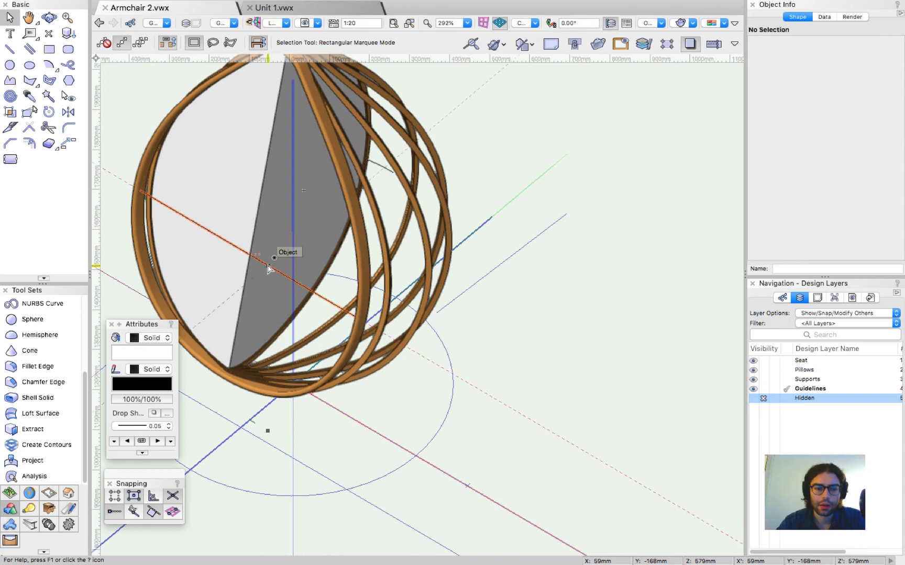
Step: Copy the seat shell's solid section from the Hidden layer and paste it in place on the Guidelines layer
left_click(786, 398)
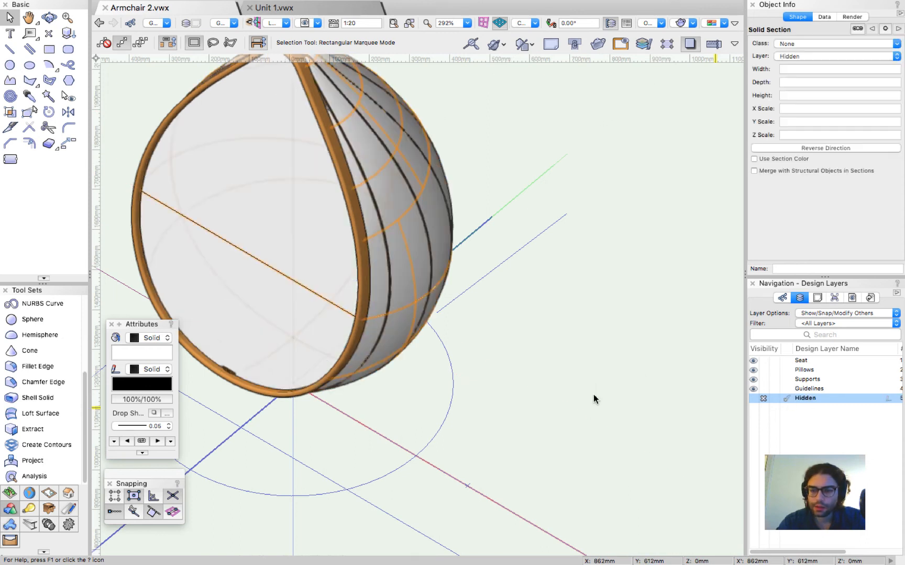
left_click(300, 236)
key("super+c")
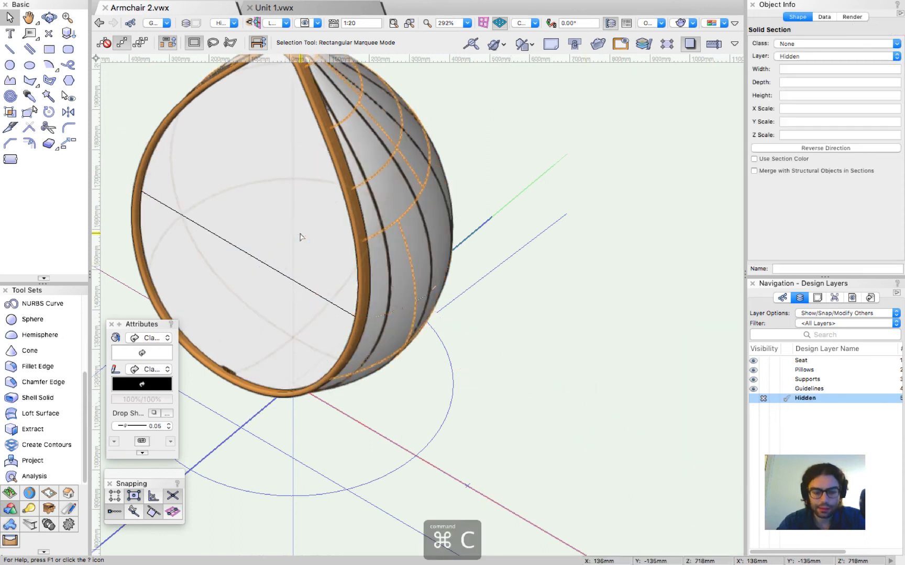
left_click(784, 360)
left_click(784, 388)
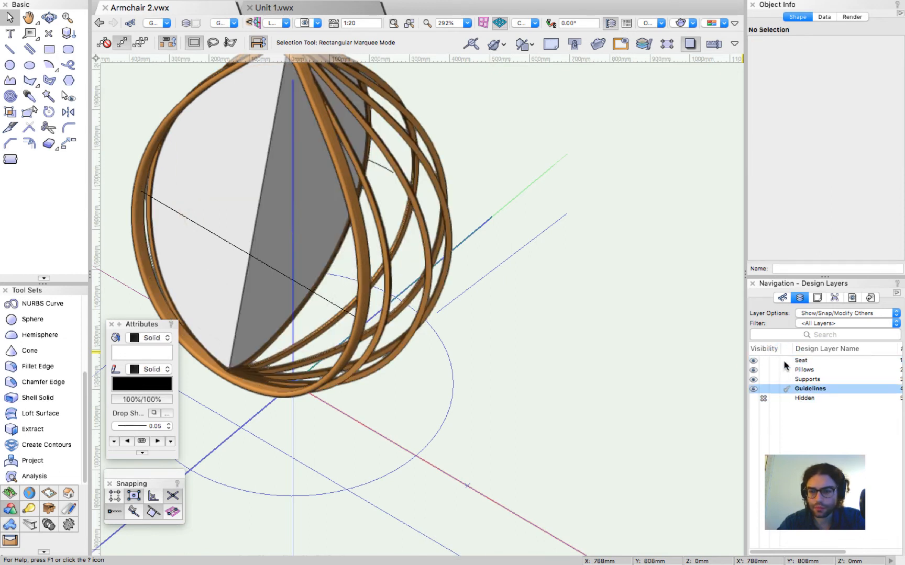
key("alt+super+v")
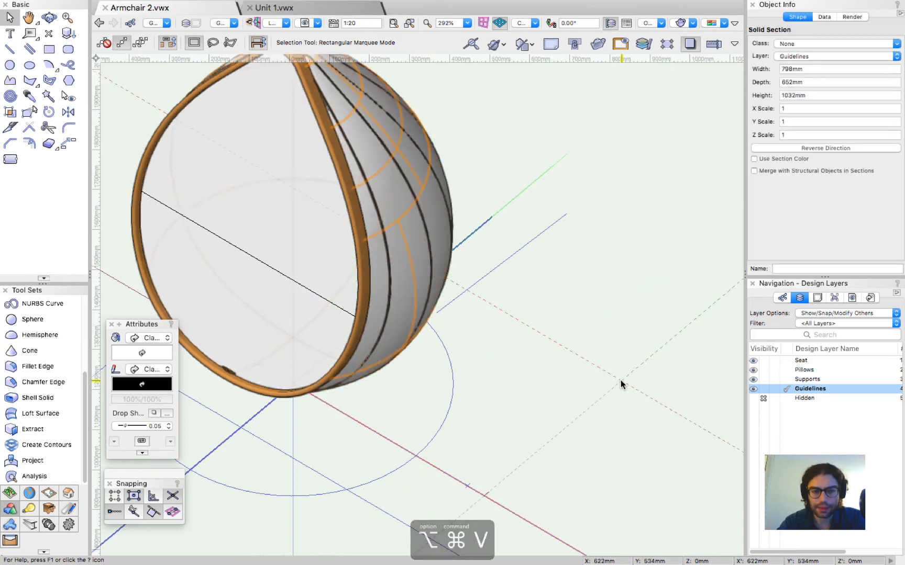
scroll(579, 409, "up", 1)
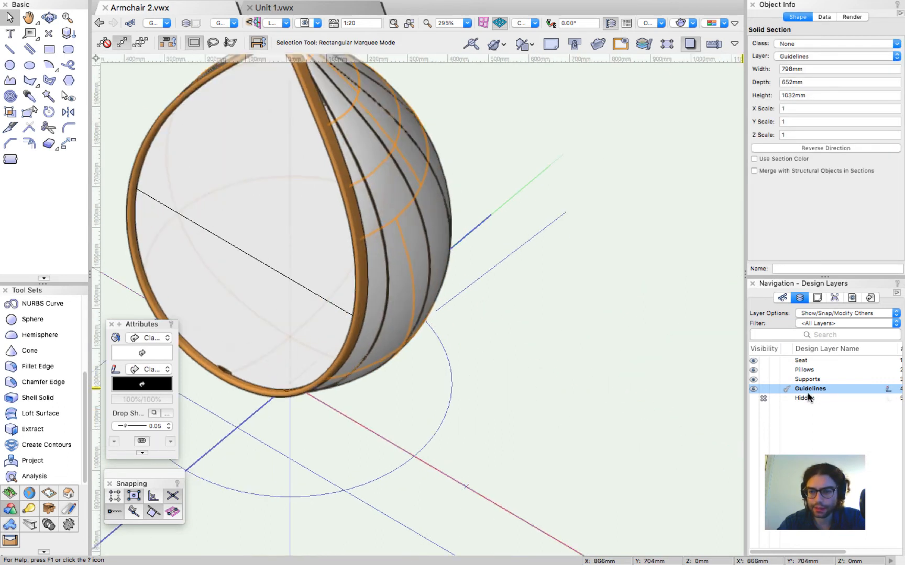
left_click(524, 351)
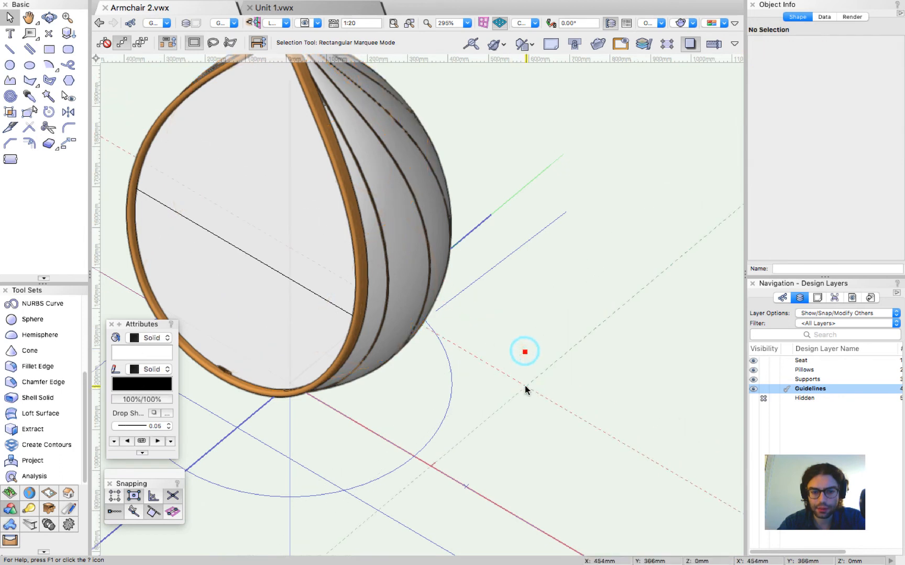
Step: Assign the 506 mm sloped rail line beside the seat to the None class
left_click(471, 286)
left_click(782, 298)
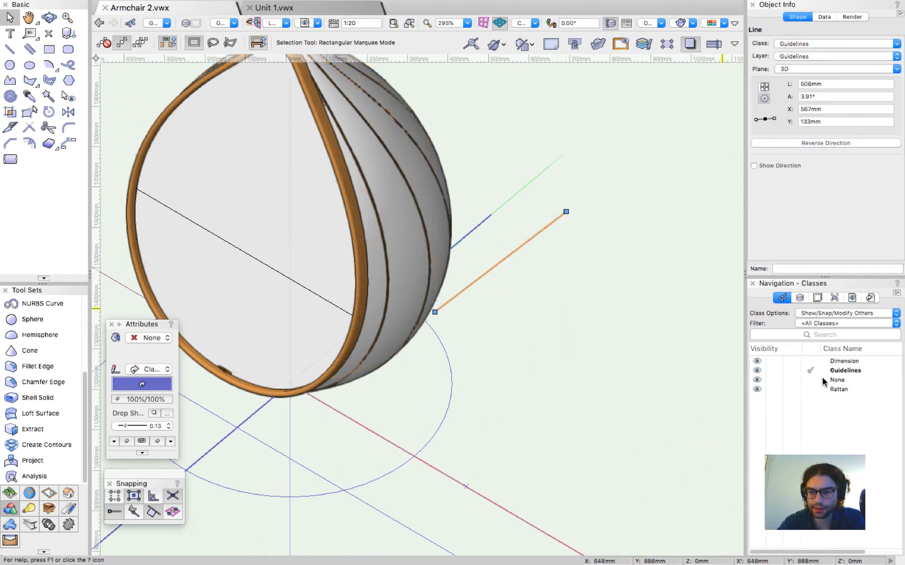
right_click(823, 381)
left_click(779, 437)
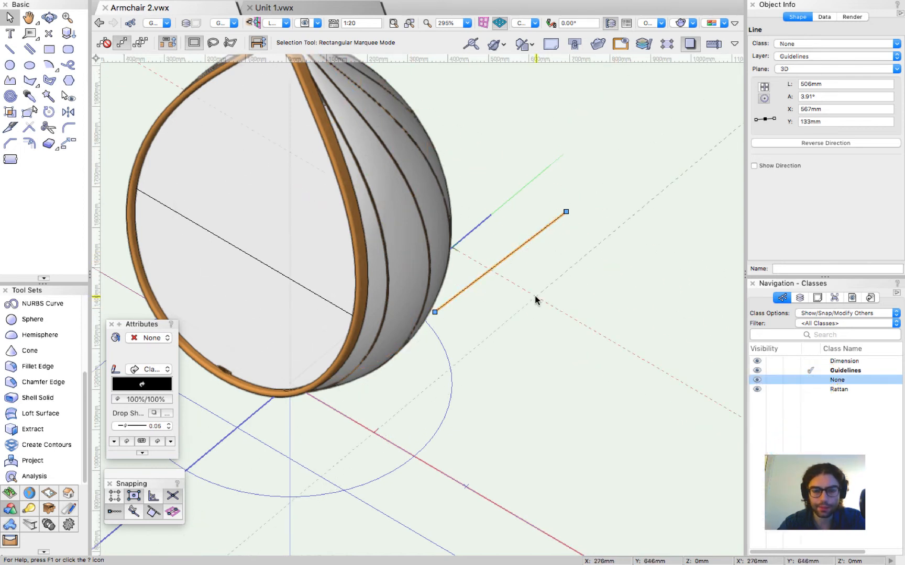
Step: Extrude the sloped rail line 2000 mm into a plane cutting across the whole seat shell
left_click(484, 268)
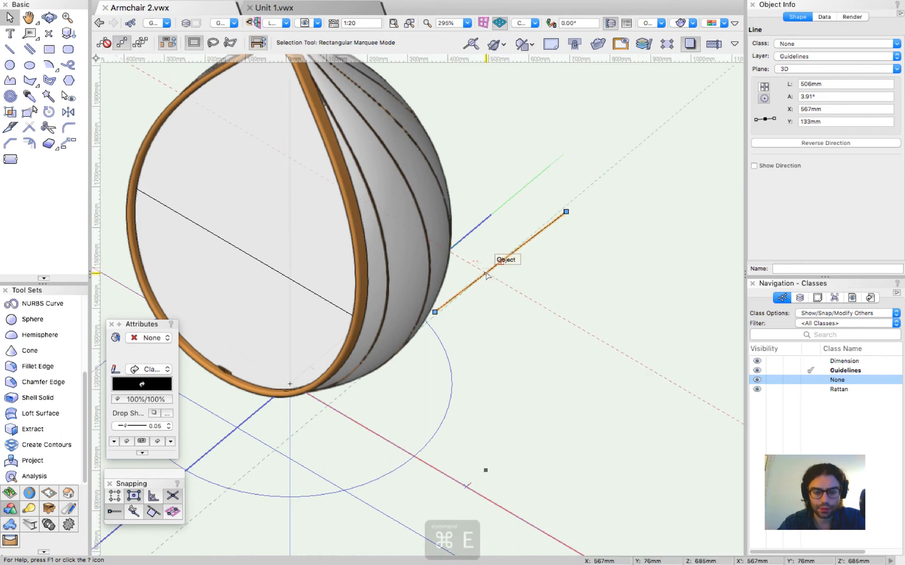
key("super+e")
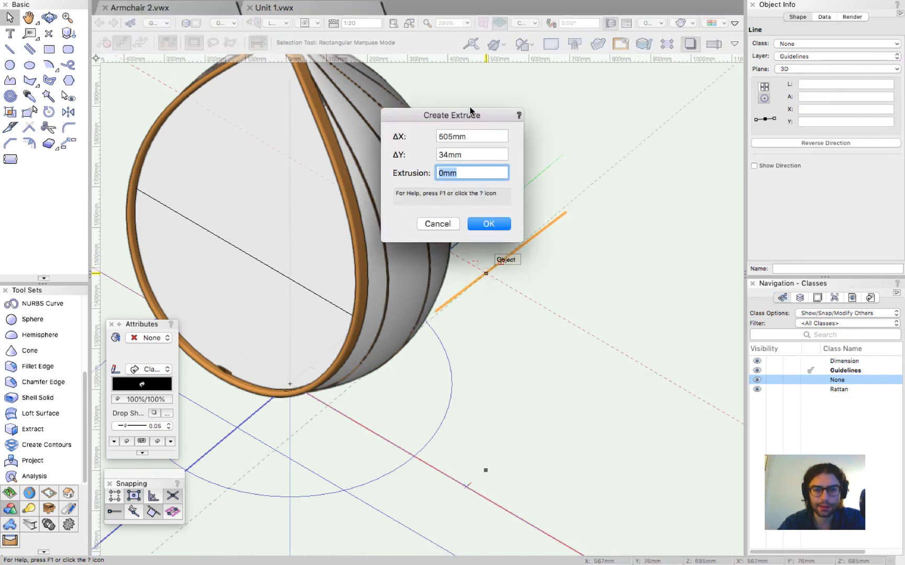
left_click_drag(467, 116, 341, 129)
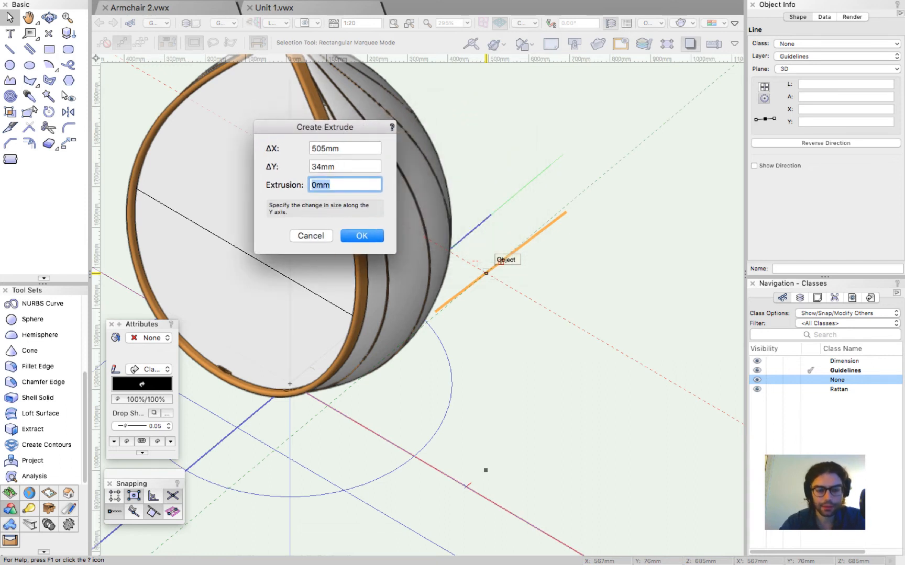
key("Return")
scroll(487, 303, "down", 8)
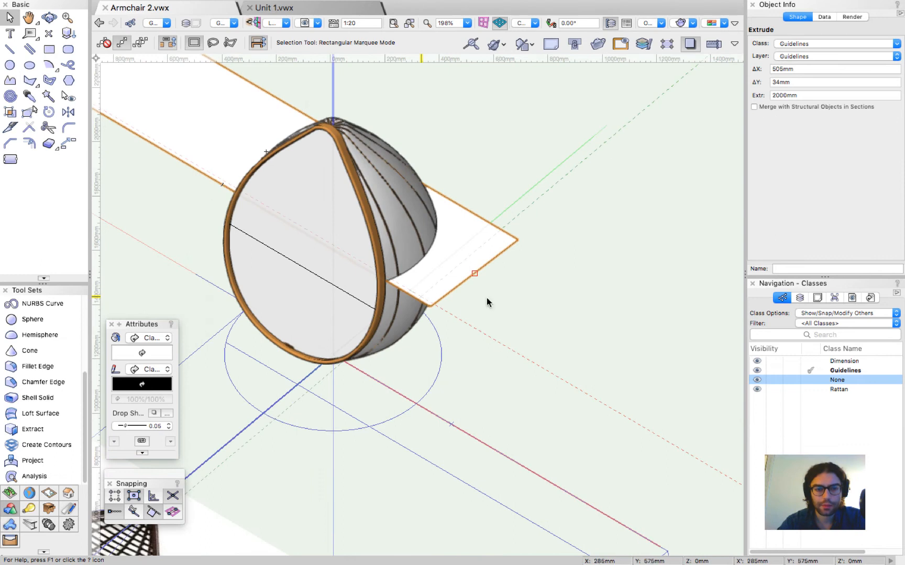
Step: Set the sloped cutting plane's extrusion length to 1500 mm
double_click(819, 95)
type("150")
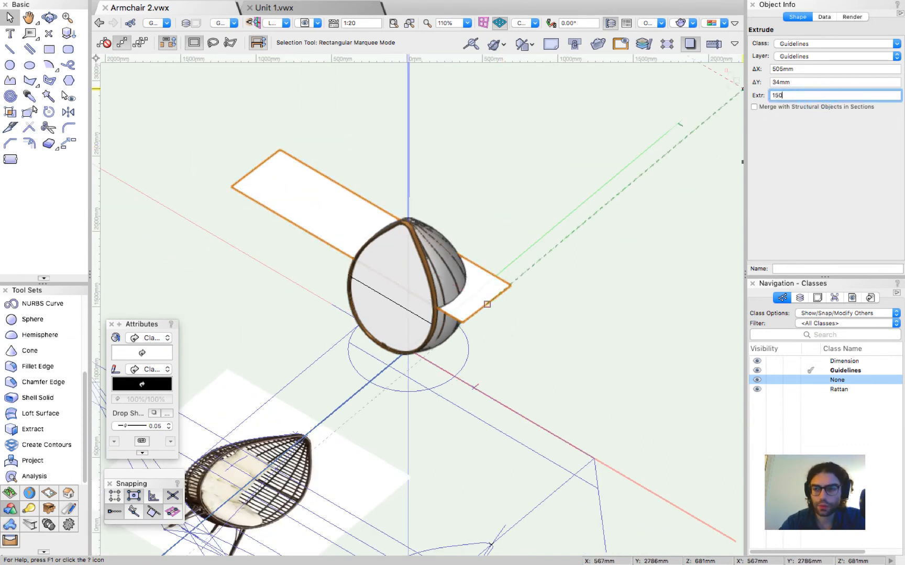
type("0")
key("Return")
scroll(439, 212, "up", 2)
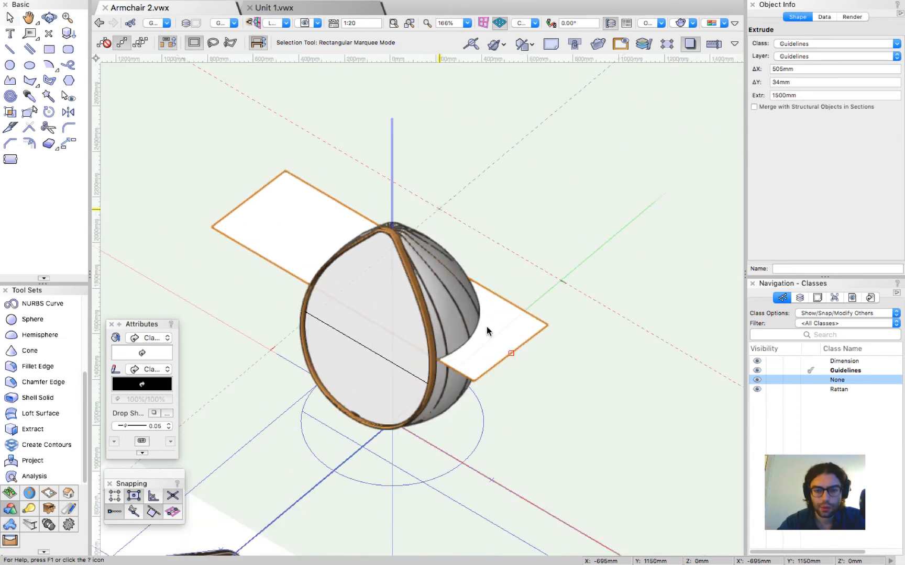
Step: Lengthen the plane's source line by 200 mm inside the extrude, then return to the model
double_click(487, 332)
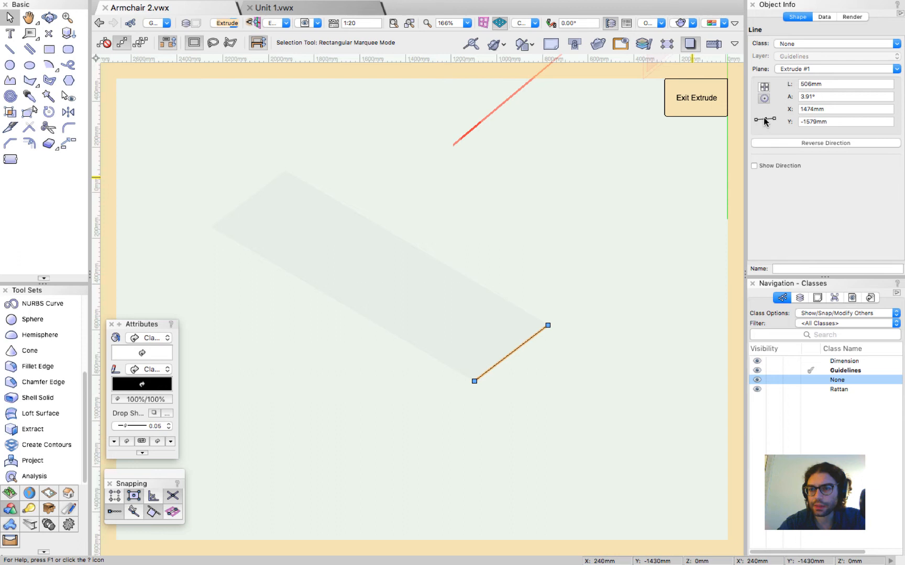
left_click(827, 85)
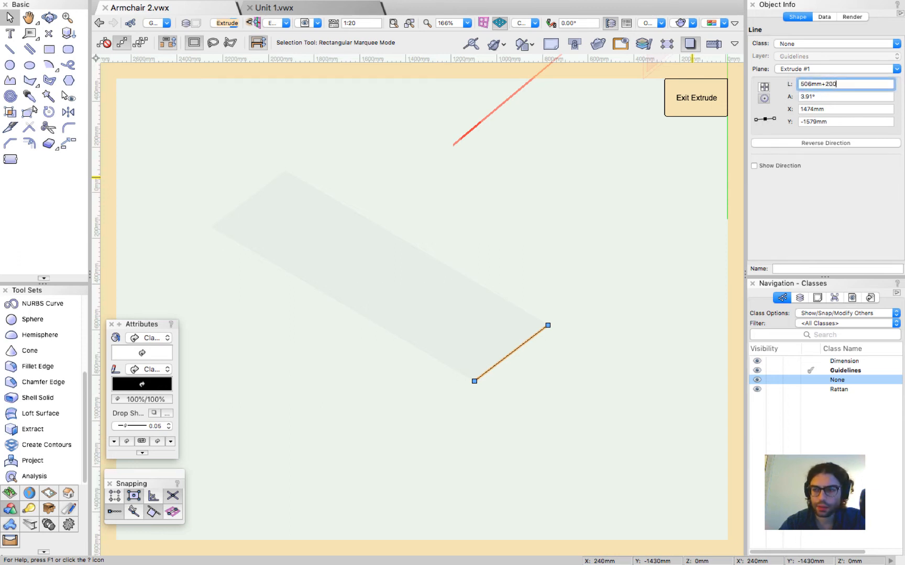
key("Return")
left_click(684, 113)
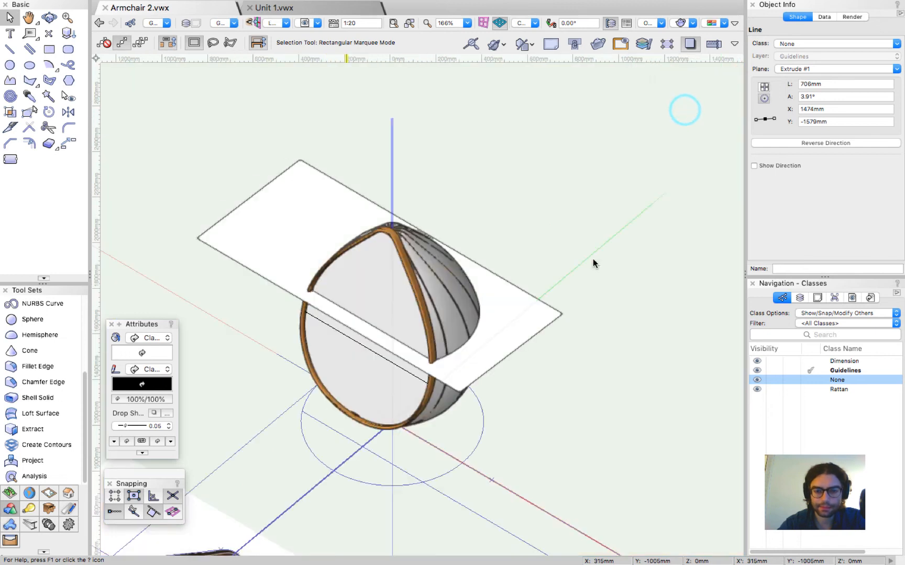
Step: Intersect the sloped plane with the solid seat shell using Intersect Solids
left_click(479, 367)
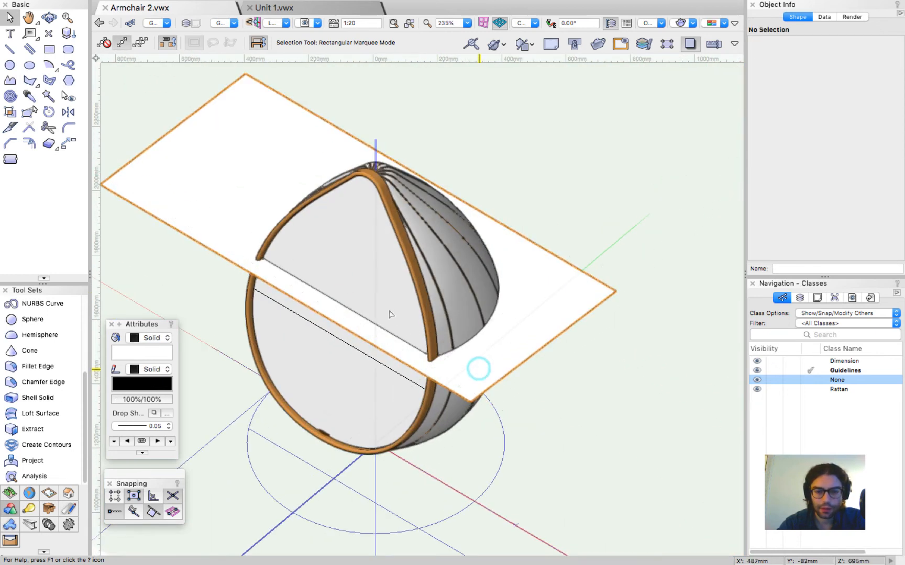
left_click(367, 280, "shift")
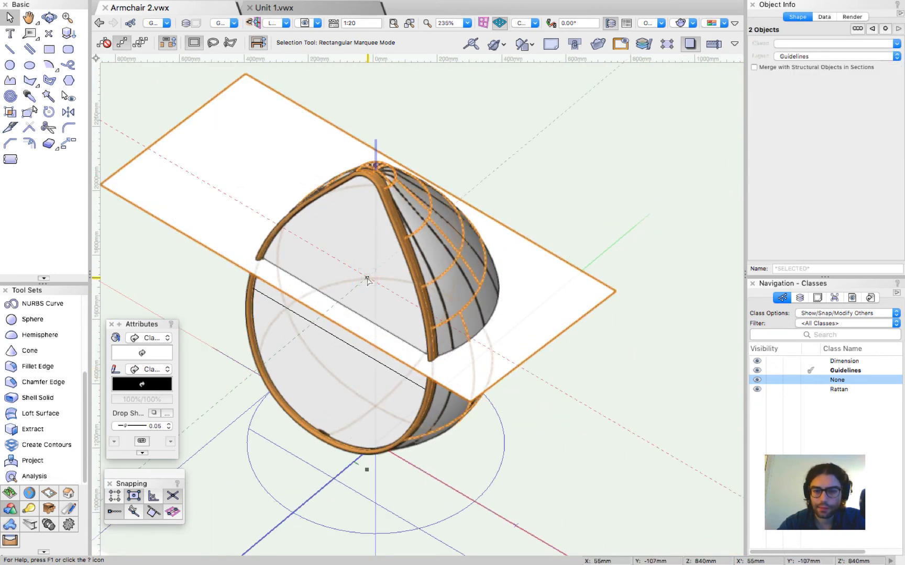
right_click(367, 279)
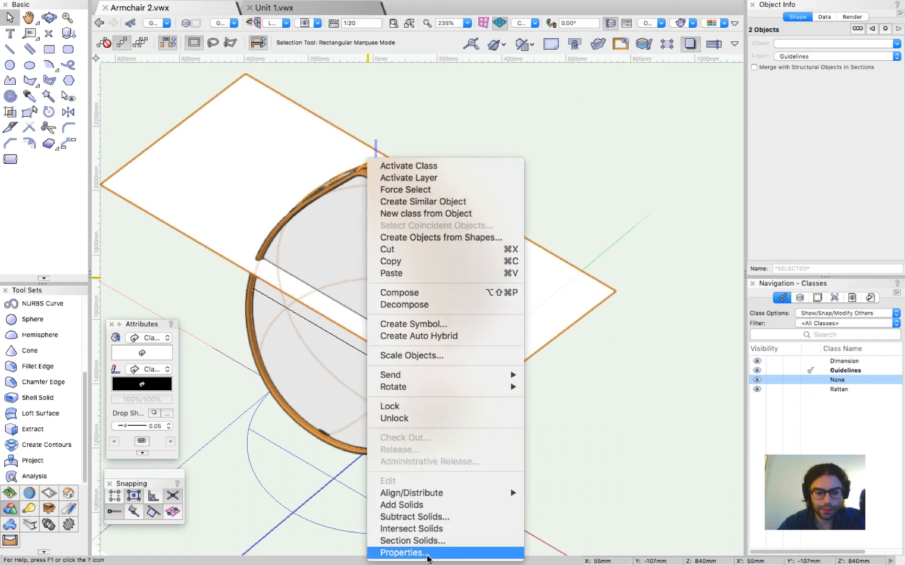
left_click(445, 529)
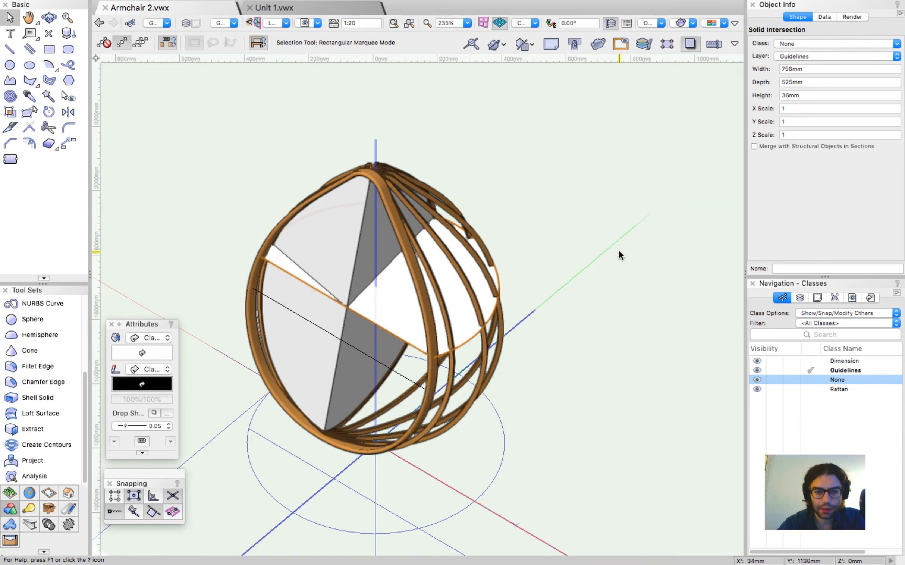
left_click(618, 250)
scroll(341, 392, "up", 2)
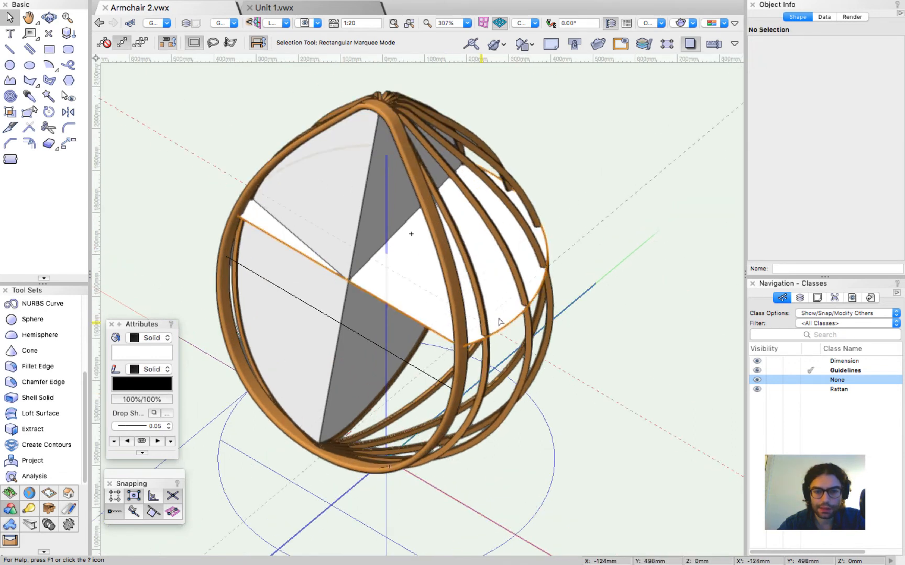
Step: Extract the boundary curves of the sloped intersection surface with the Extract tool's curve mode
scroll(501, 354, "down", 2)
middle_click_drag(424, 356, 626, 411, "ctrl")
scroll(360, 400, "up", 7)
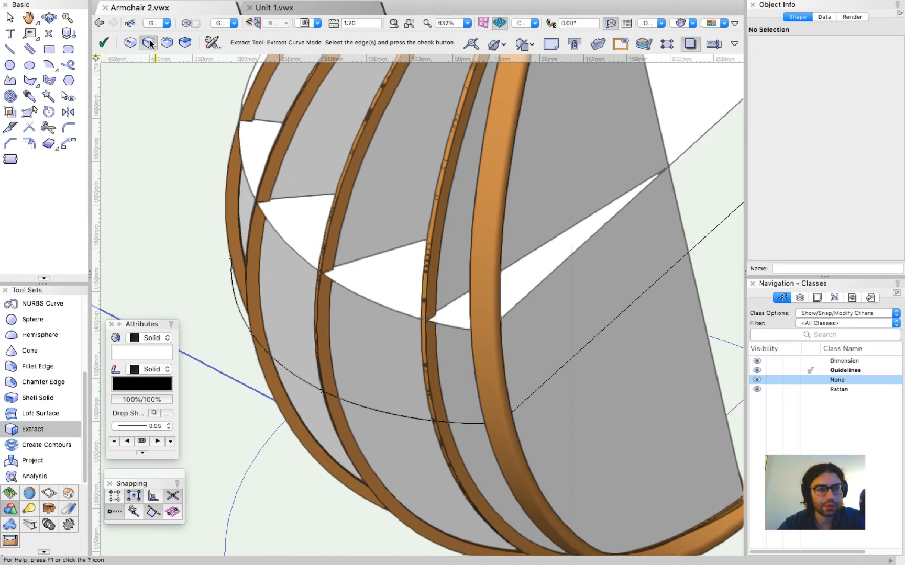
left_click(214, 42)
key("Escape")
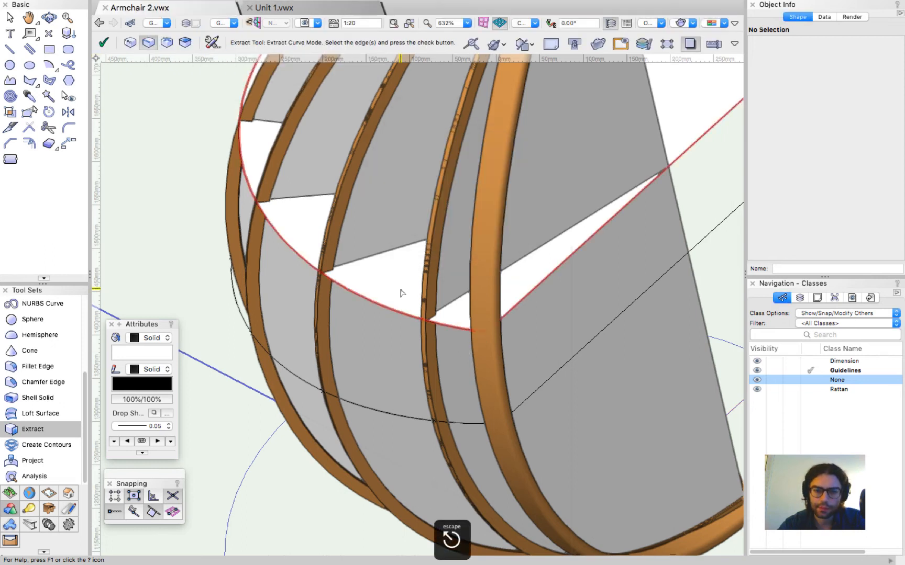
scroll(398, 289, "down", 5)
key("x")
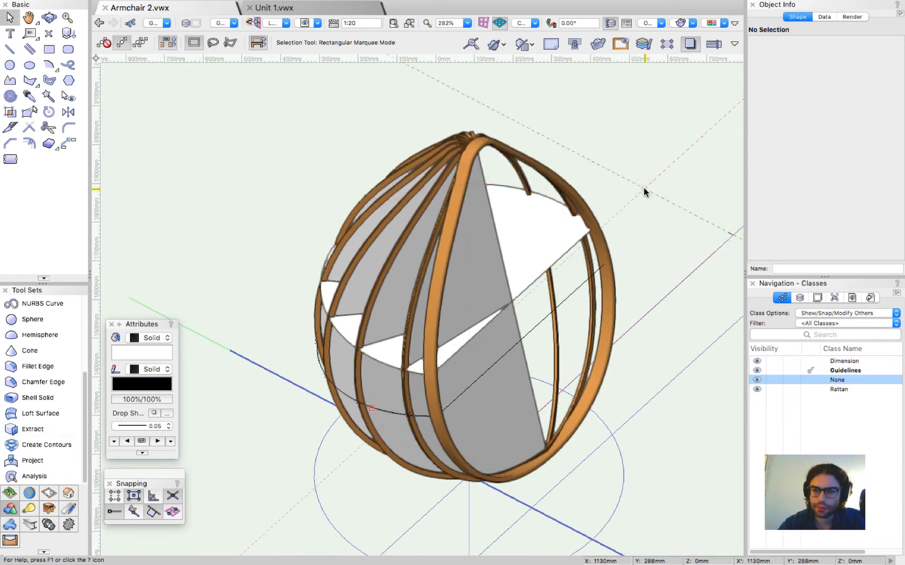
key("x")
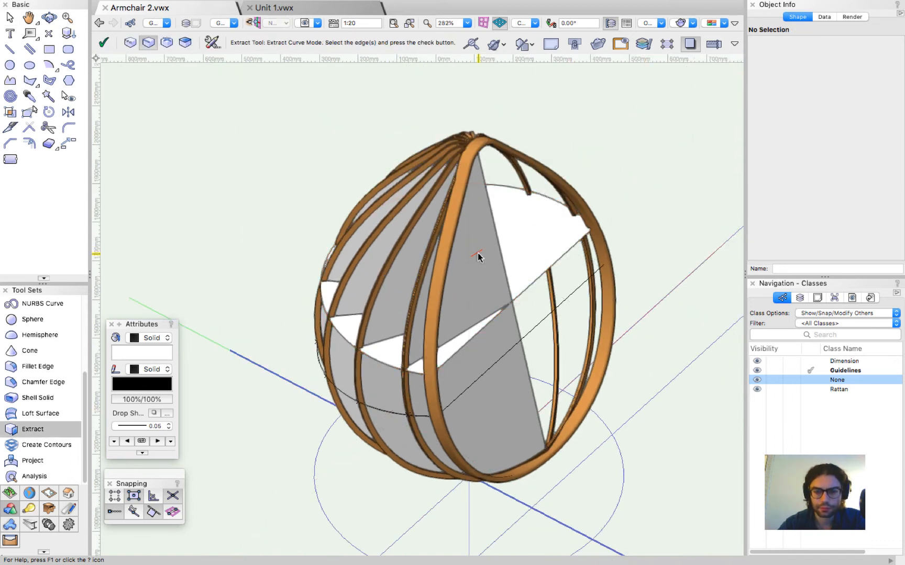
left_click(542, 241)
key("Return")
key("x")
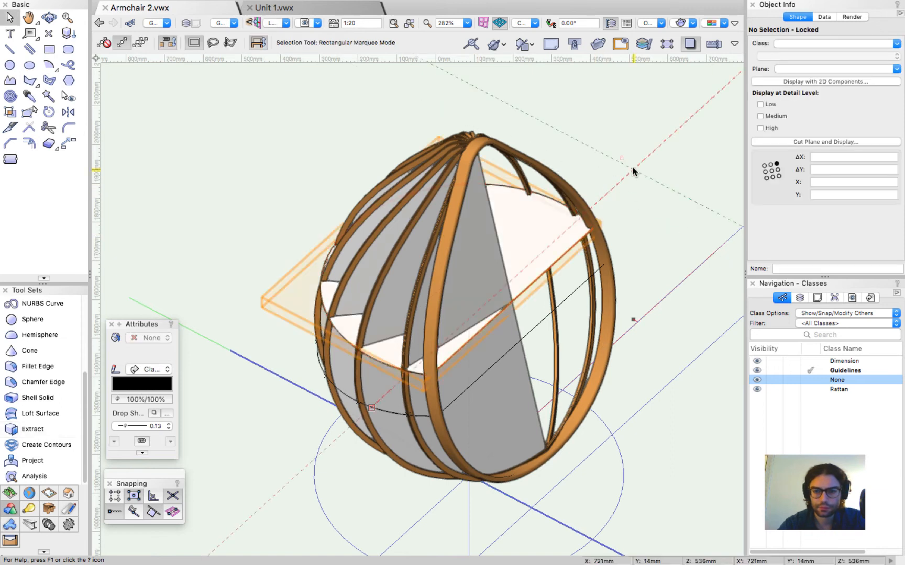
Step: Assign the sloped solid intersection inside the seat frame to the Hidden layer
key("super+u")
left_click(534, 236)
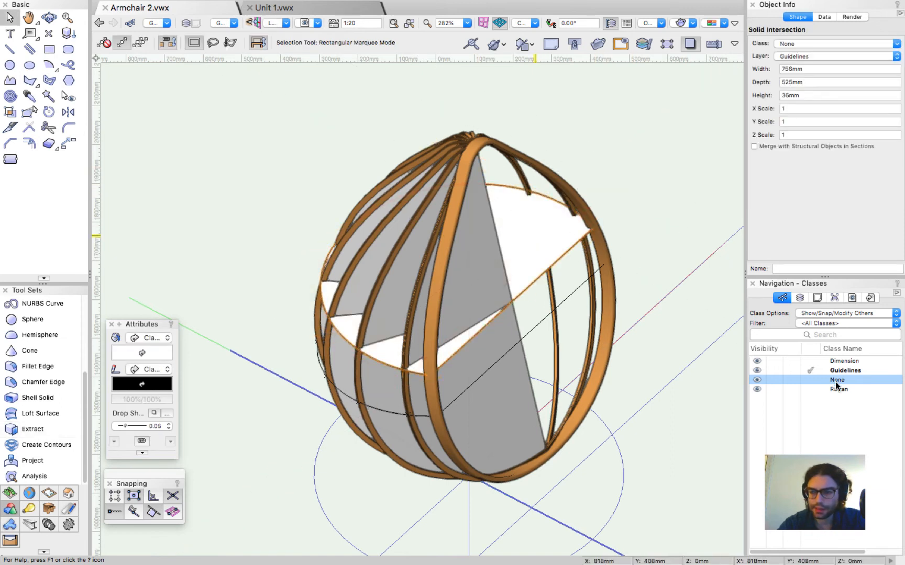
left_click(800, 298)
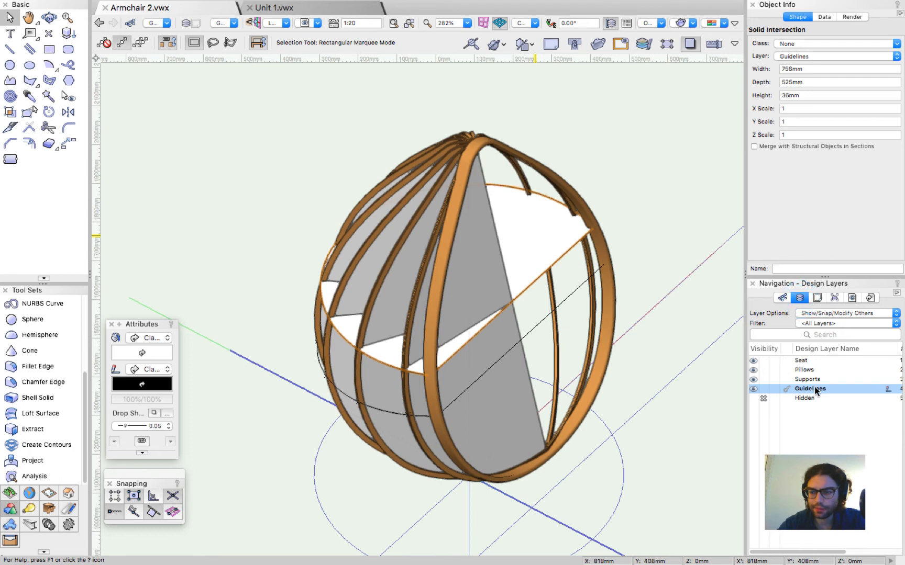
right_click(801, 398)
left_click(821, 459)
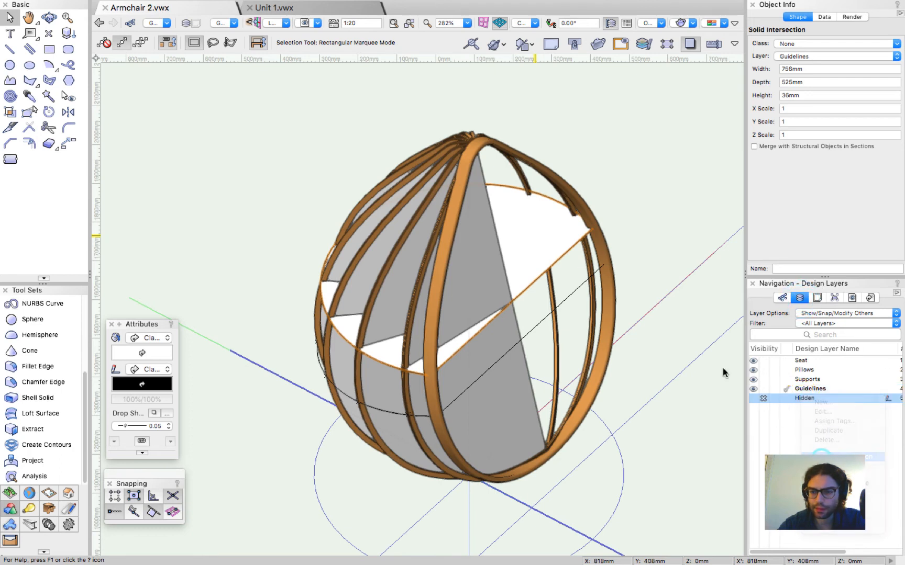
Step: Open the group of extracted sloped curves and delete its straight front edge, keeping only the curved outline
left_click(572, 246)
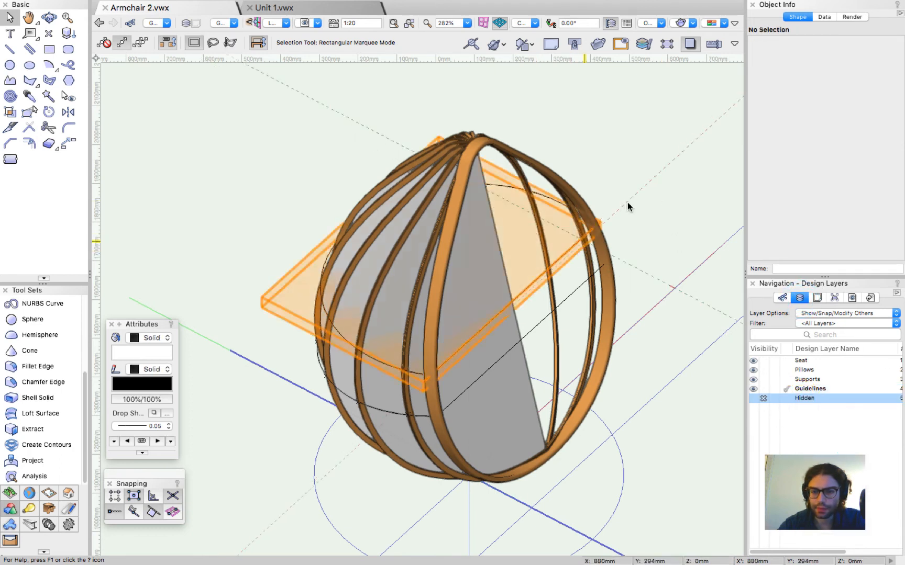
scroll(628, 204, "up", 2)
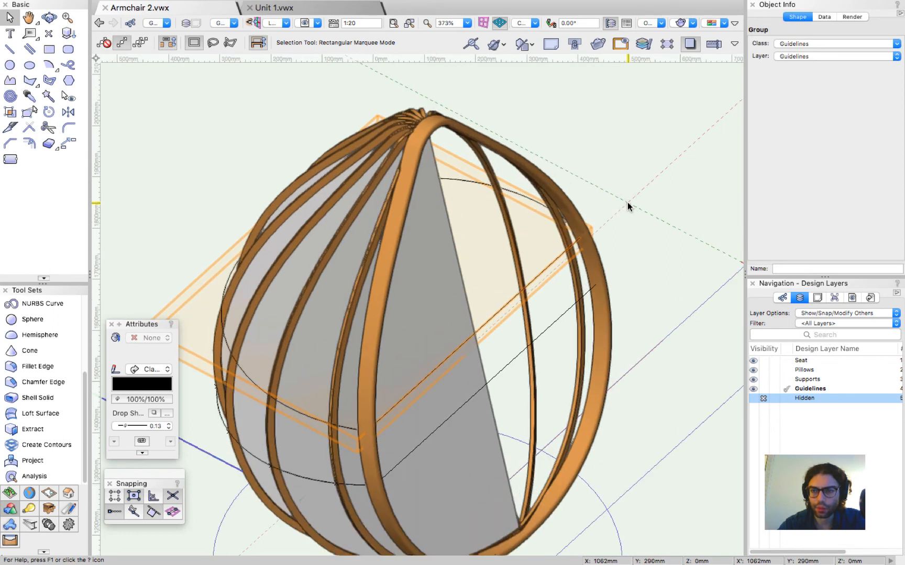
double_click(541, 272)
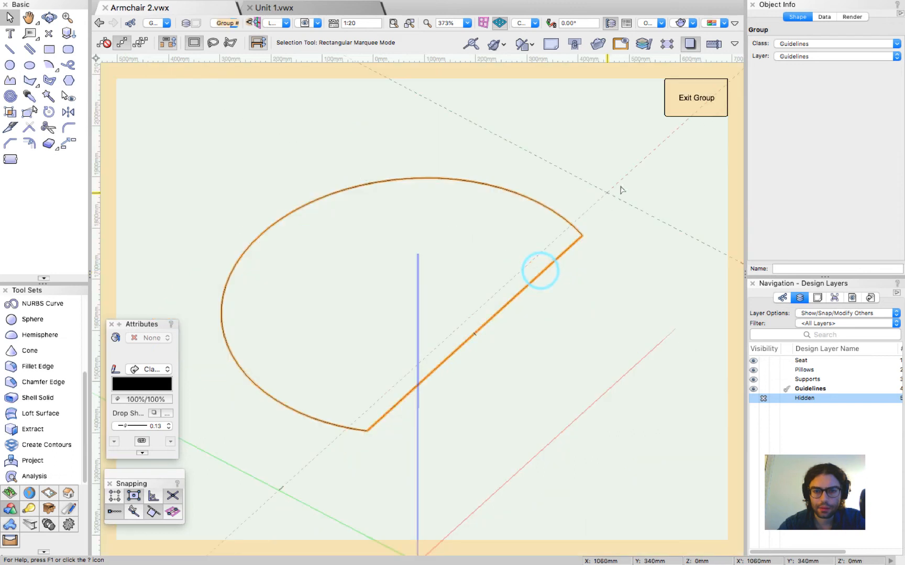
left_click(540, 273)
key("Delete")
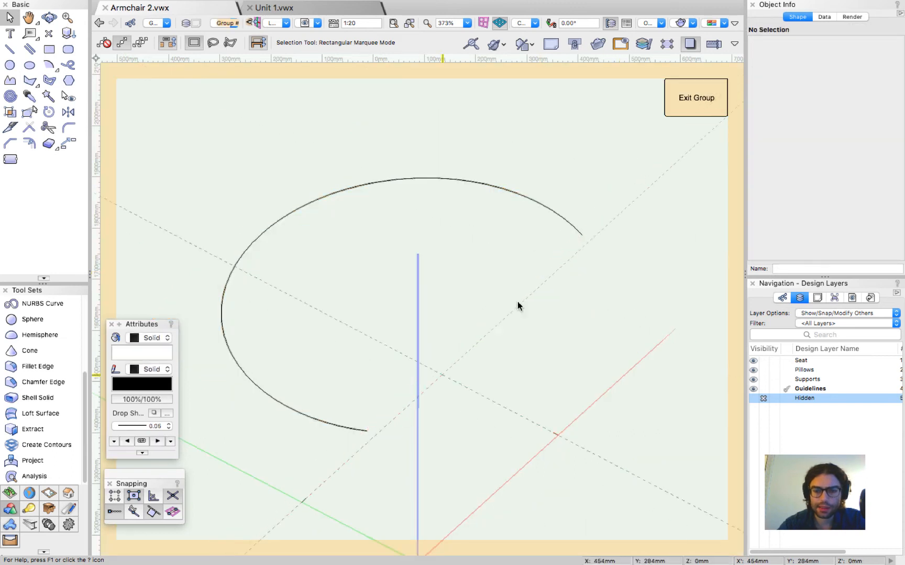
key("super+a")
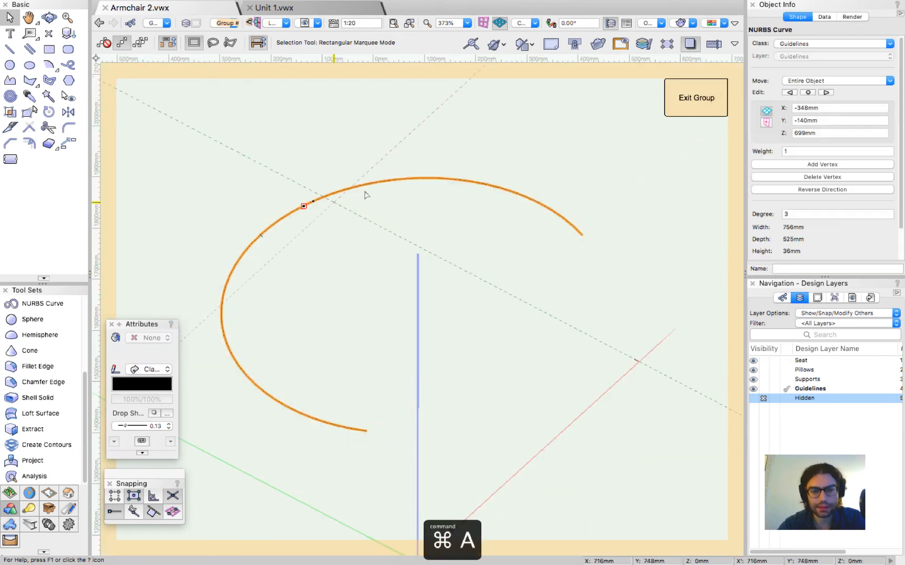
left_click(526, 164)
scroll(464, 245, "down", 5)
middle_click_drag(511, 284, 372, 295, "super")
key("x")
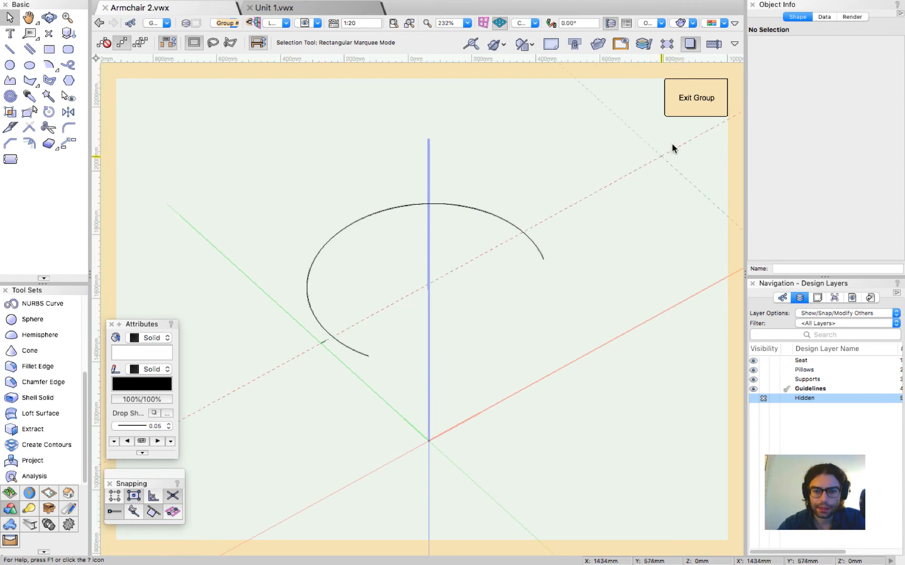
key("4")
left_click(388, 388)
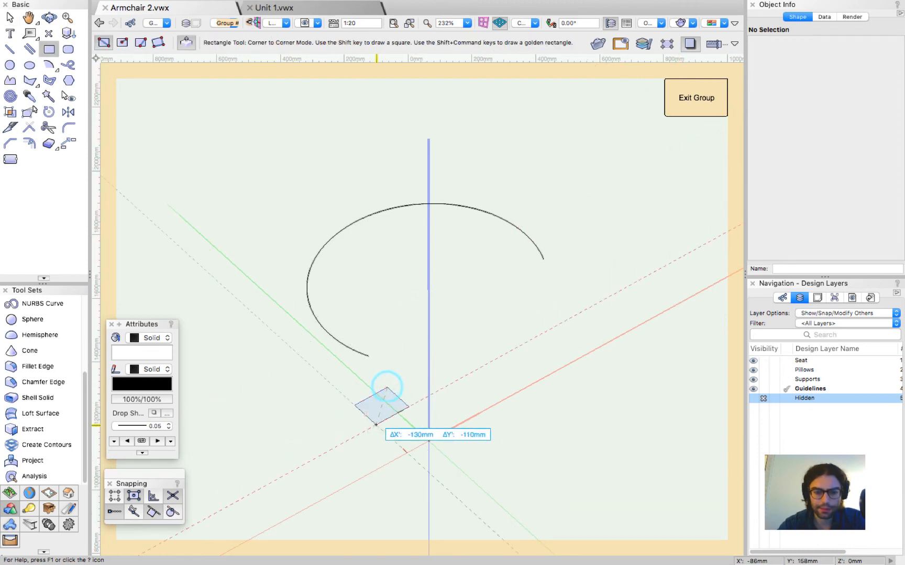
left_click(380, 424)
key("super+z")
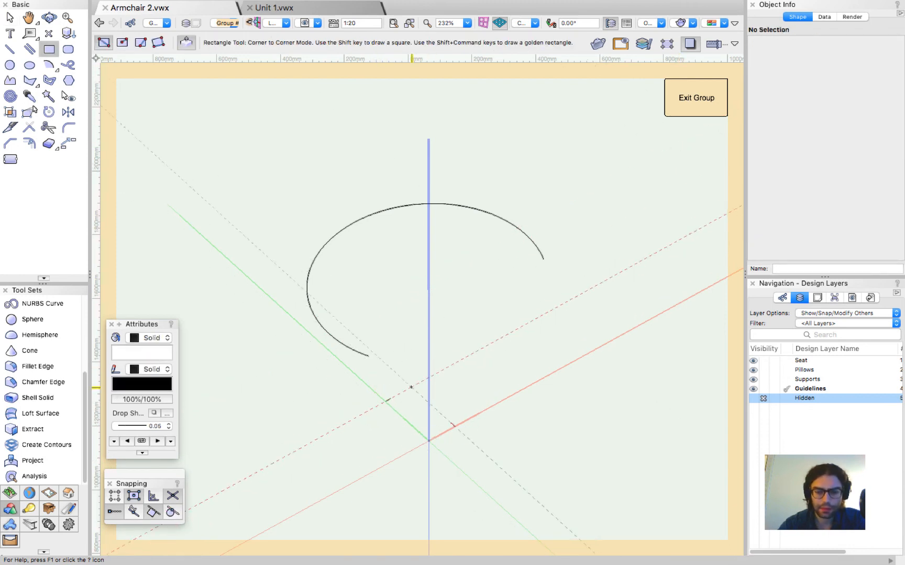
Step: Make None the active class and draw a rectangle about 160 by 72 mm near the curve's front end
left_click(782, 298)
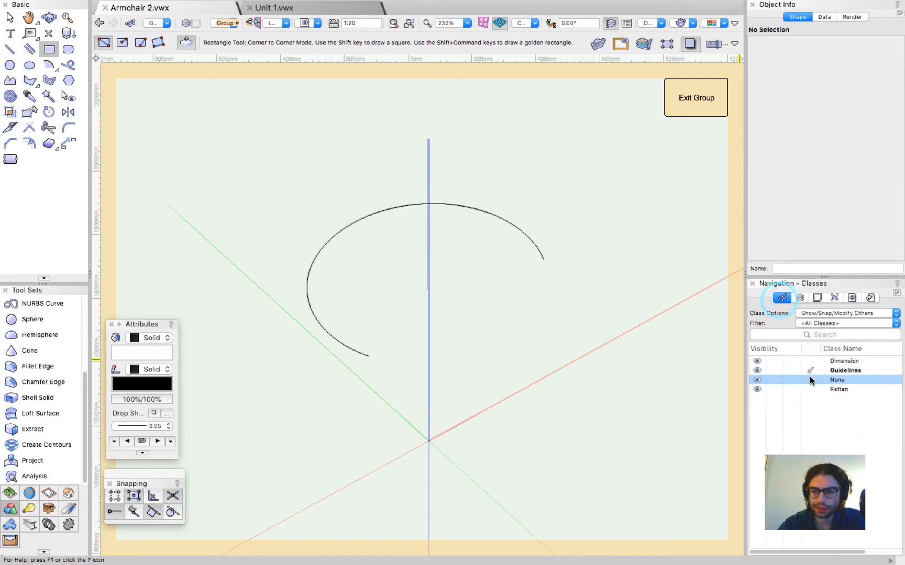
left_click(387, 393)
left_click(360, 426)
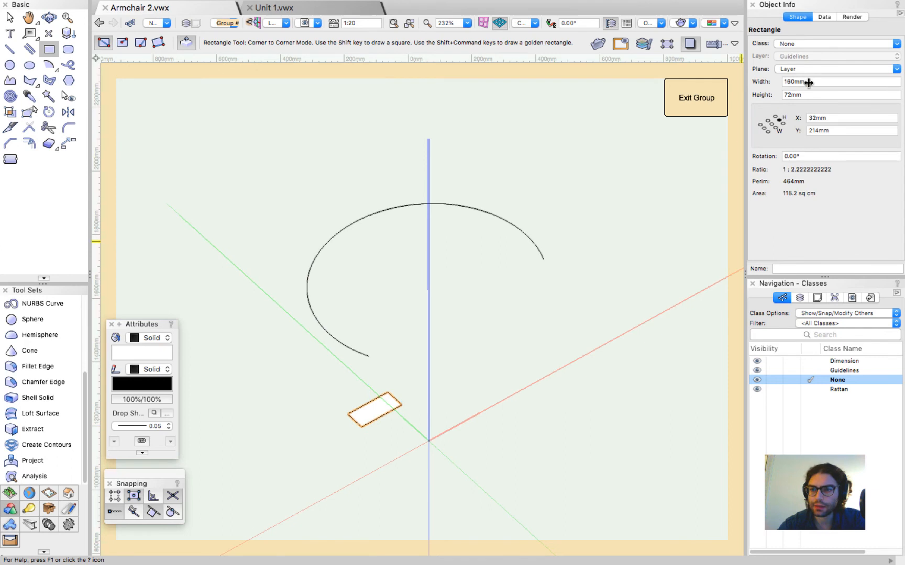
Step: Set the rectangle's width to 40 mm and its height to 15 mm
left_click(808, 83)
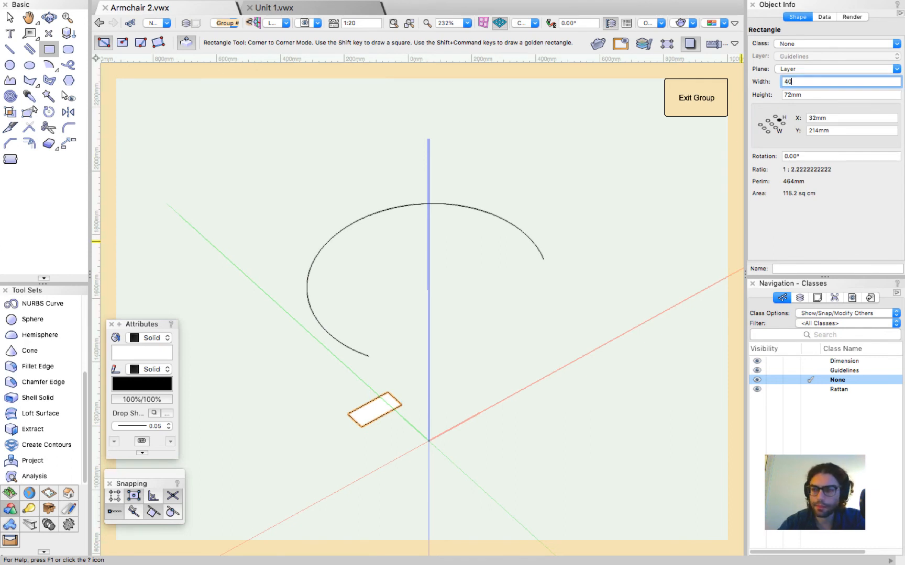
key("Tab")
type("15")
key("Return")
key("x")
Step: Try extruding the 40 by 15 mm rectangle along the curved outline with a uniform scale factor of 1
scroll(363, 361, "up", 4)
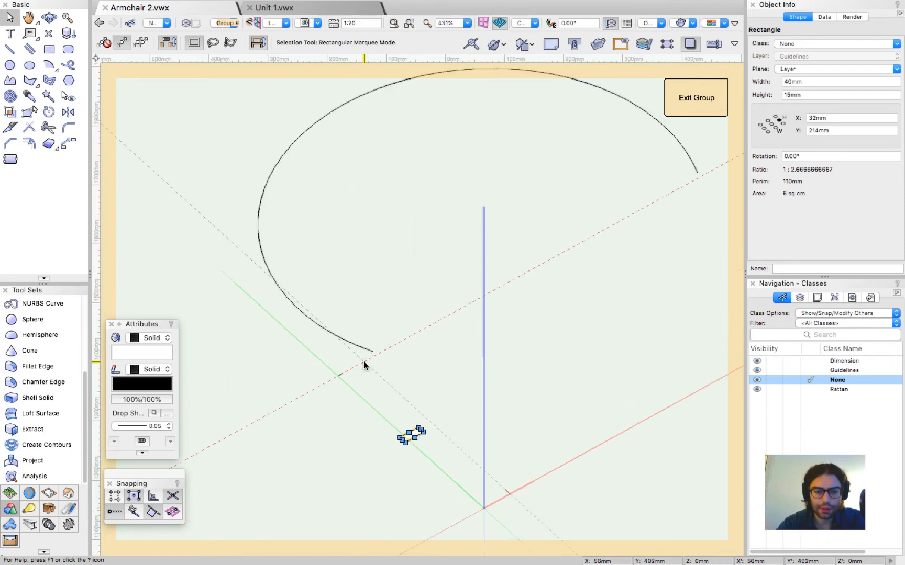
left_click(363, 347, "shift")
key("alt+super+x")
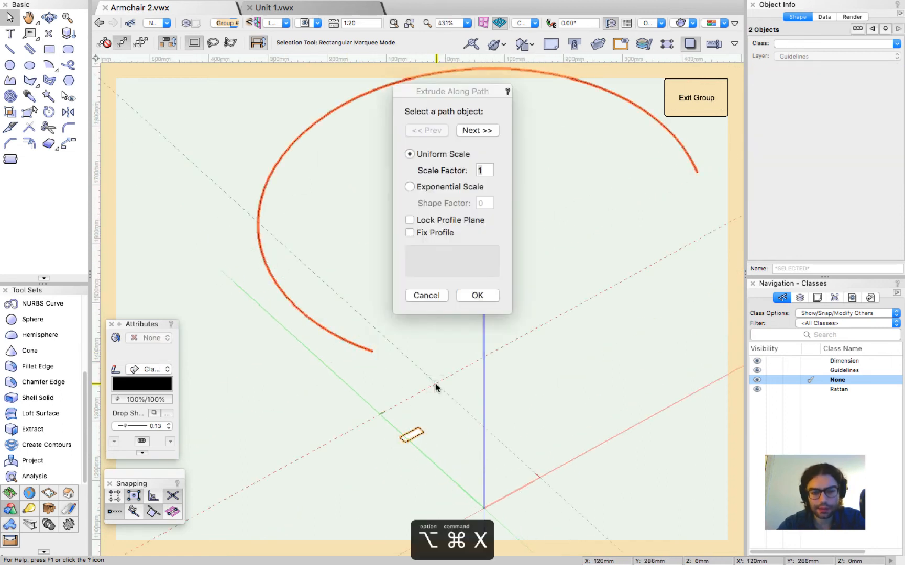
left_click(491, 296)
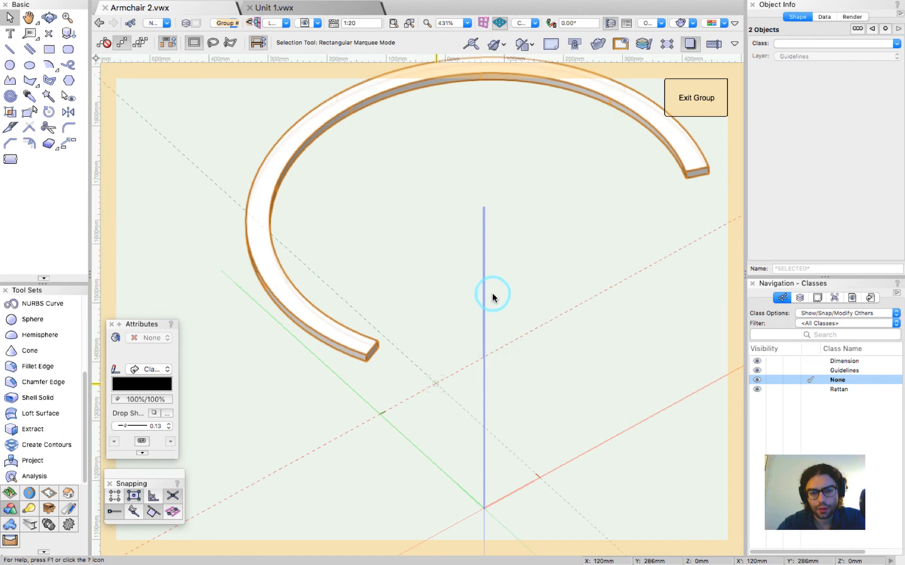
key("super+z")
Step: Select the rectangular rail profile and set its rotation to 90°
left_click_drag(381, 398, 427, 445)
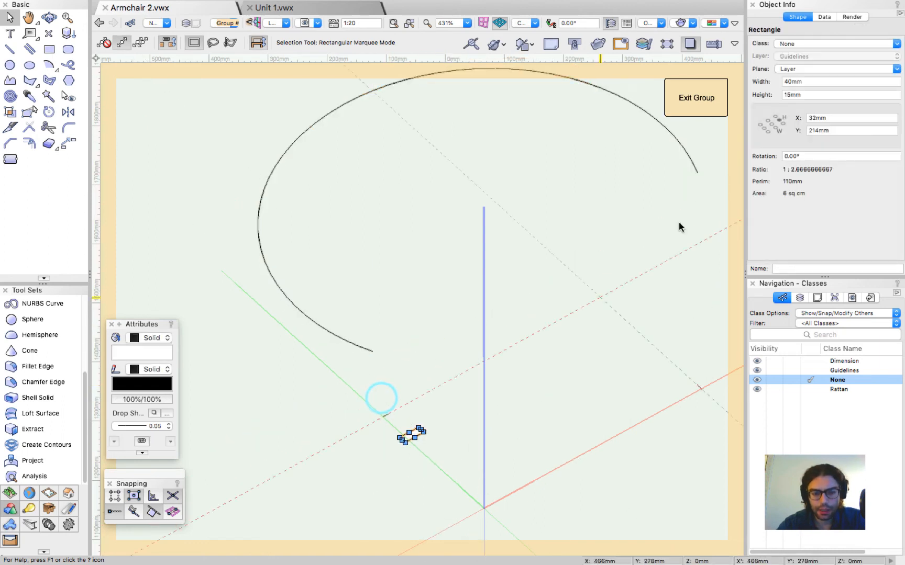
left_click(806, 155)
type("90")
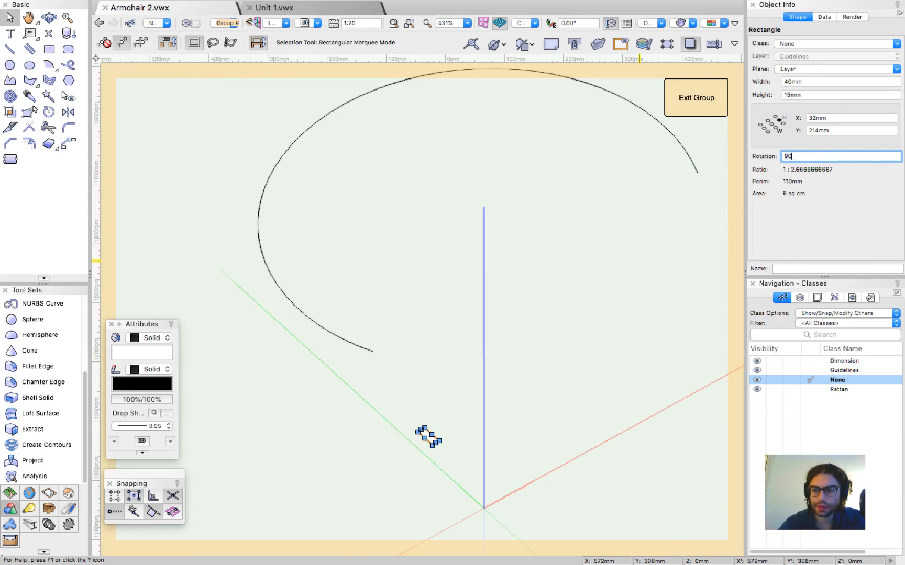
key("Return")
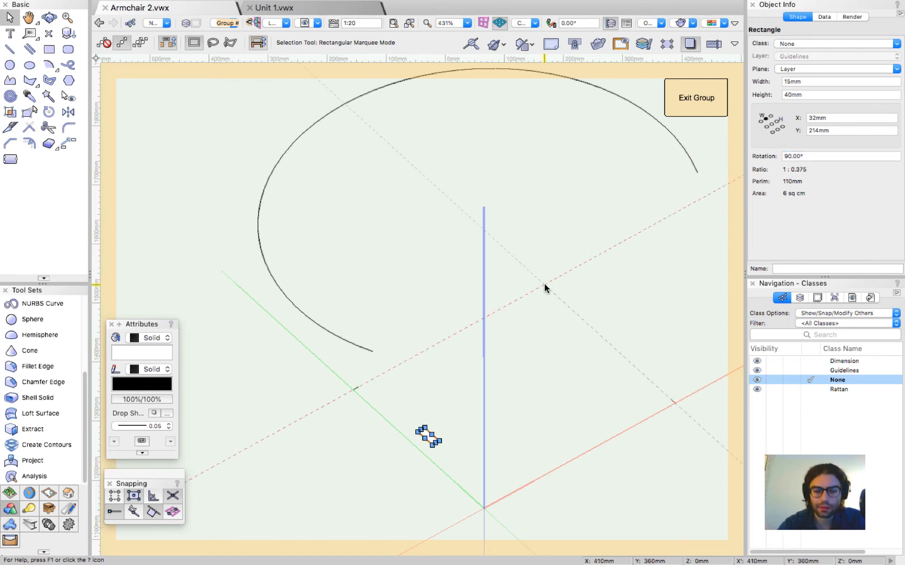
Step: Extrude the rotated 40 by 15 mm rectangle along the curve with a uniform scale factor of 1
left_click(353, 344, "shift")
key("alt+super+x")
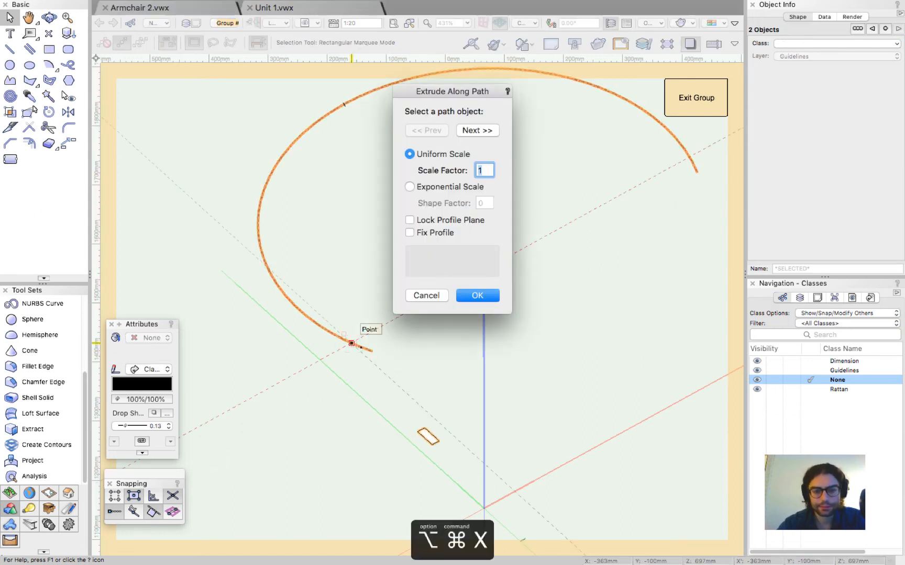
key("Return")
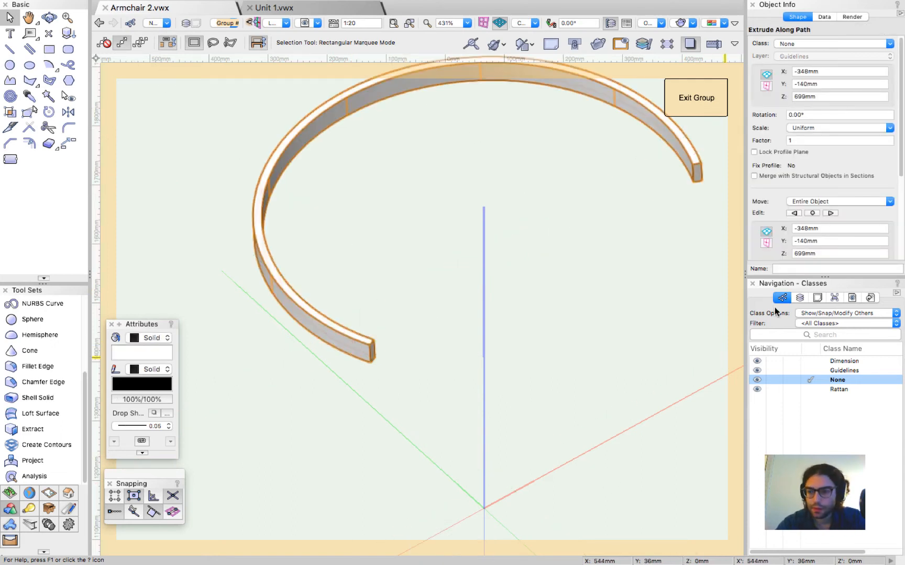
Step: Assign the extruded rectangular rail to the Rattan class, using the class's graphic attributes, and exit the group
left_click(838, 387)
right_click(839, 386)
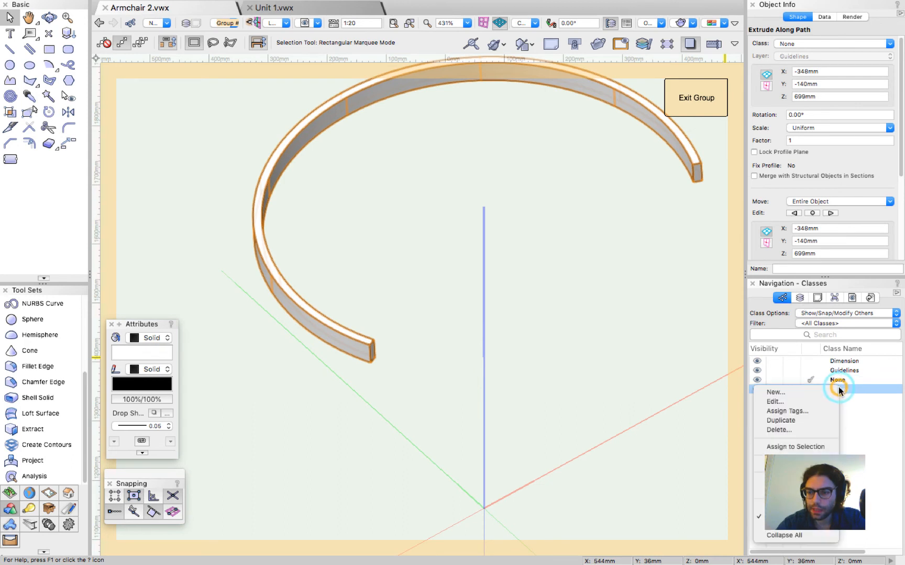
left_click(803, 445)
left_click(581, 215)
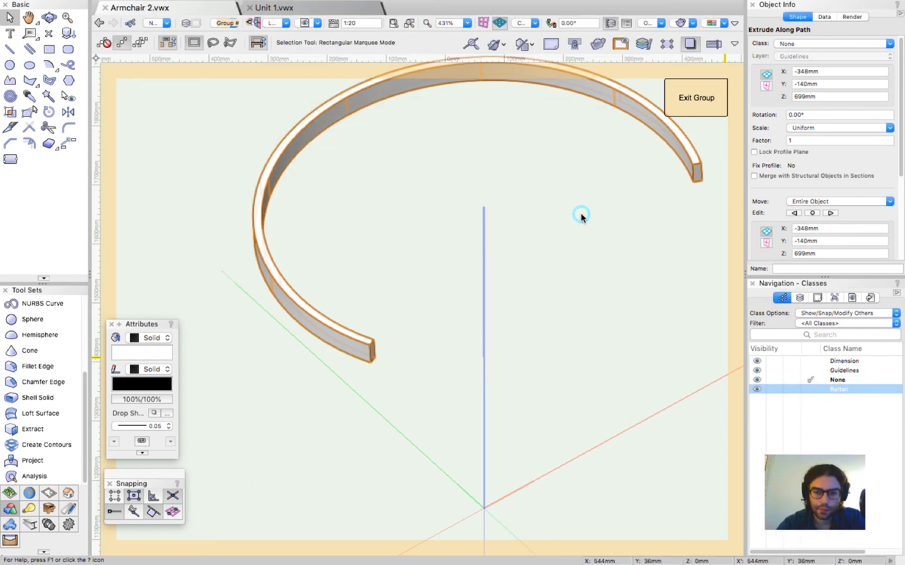
left_click(576, 269)
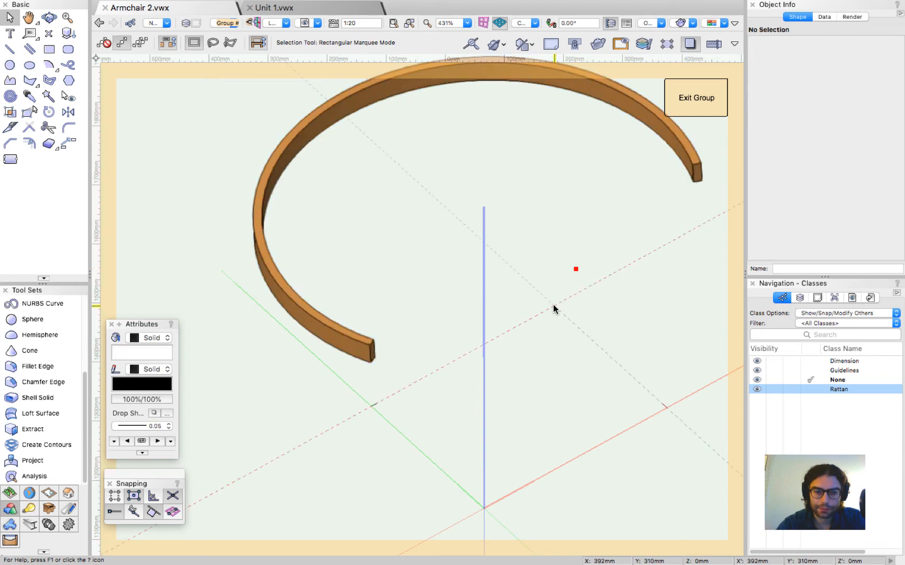
left_click(697, 99)
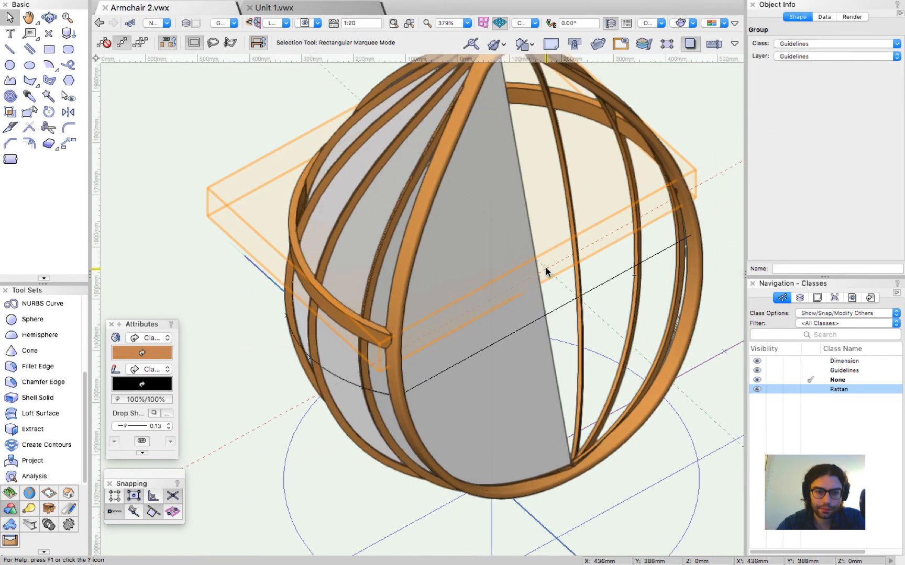
Step: Edit the rail's extrusion profile inside its group, drawing a 15 mm diameter circle from the rectangle's centre to its side edge
double_click(358, 335)
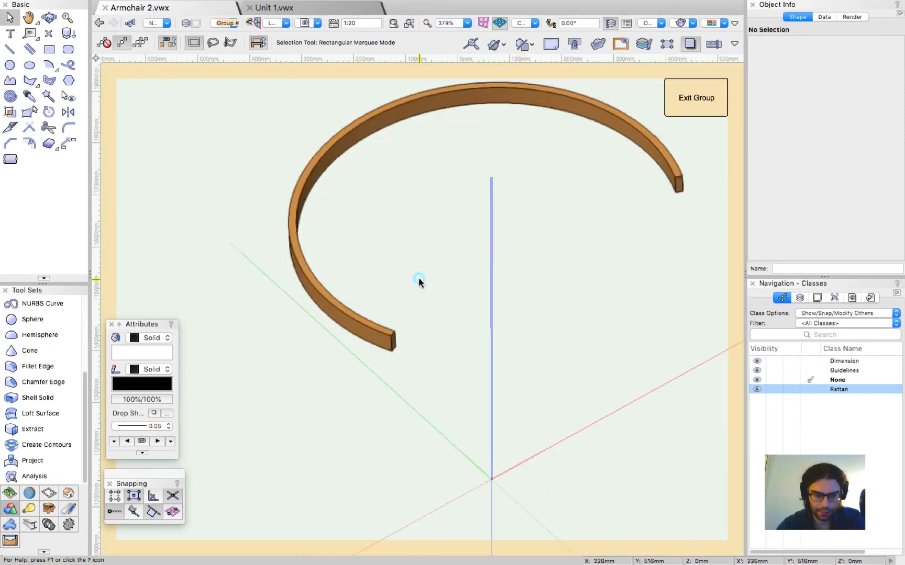
double_click(376, 341)
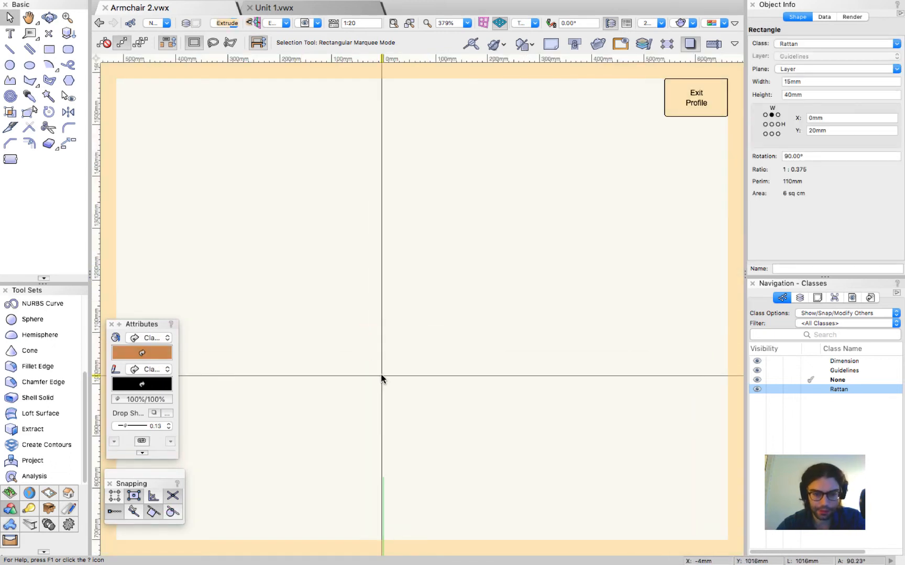
scroll(375, 461, "up", 5)
scroll(420, 318, "up", 5)
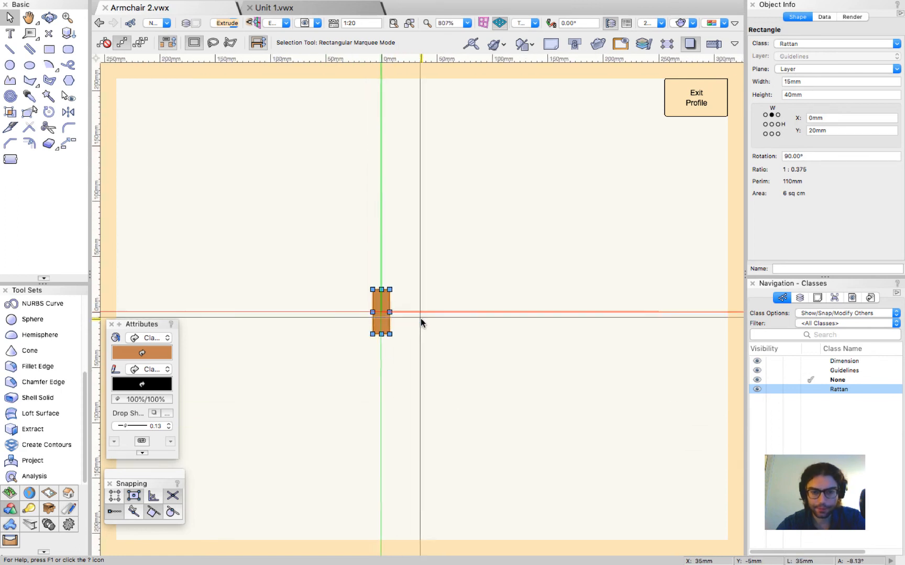
scroll(332, 306, "up", 2)
left_click(323, 245)
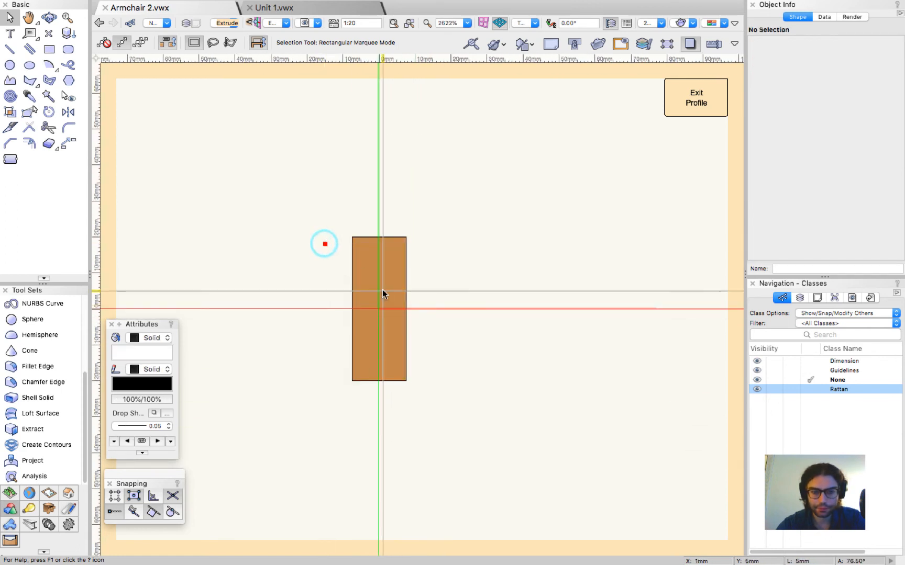
scroll(383, 292, "up", 2)
left_click(403, 290)
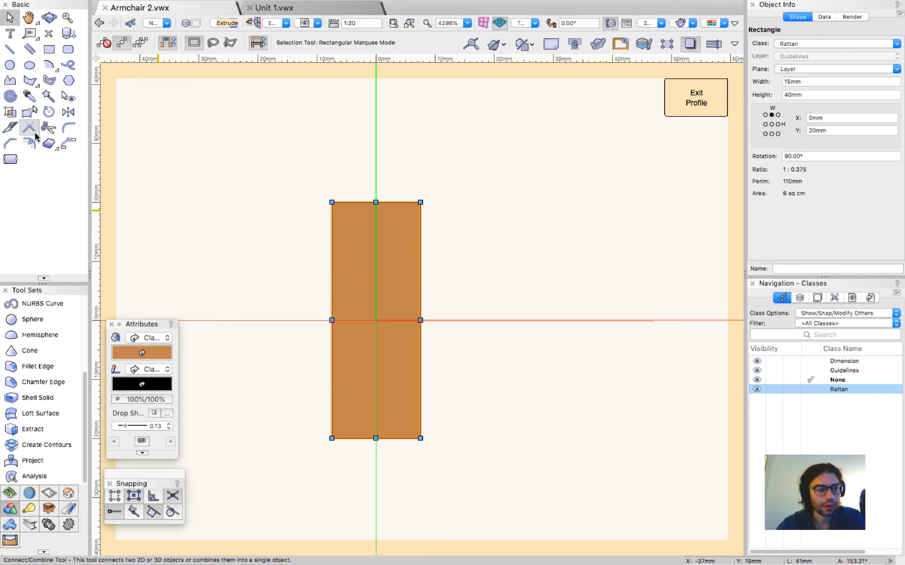
left_click(9, 64)
left_click(378, 323)
left_click(331, 320)
key("x")
Step: Delete the rectangle so only the circle remains as the rail's profile, and exit profile editing
left_click(407, 244)
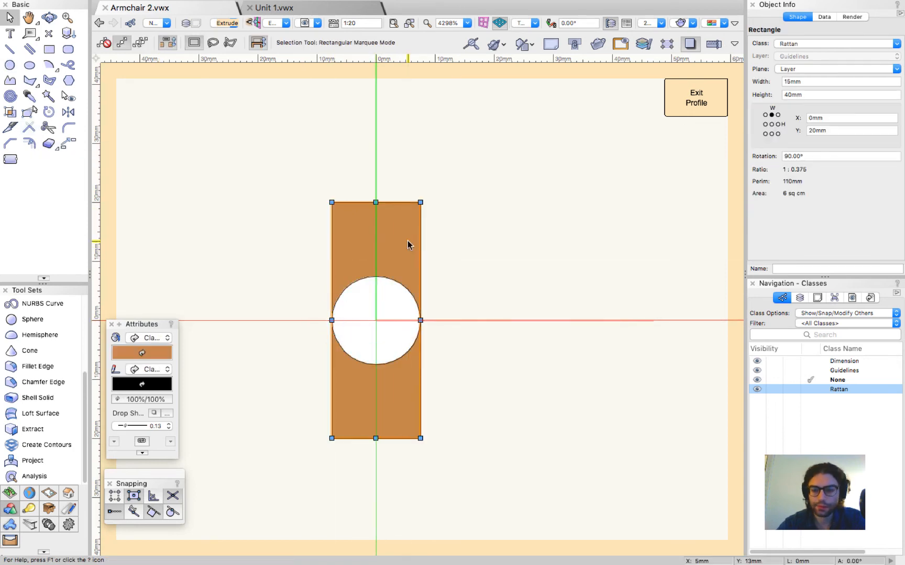
key("Delete")
left_click(398, 296)
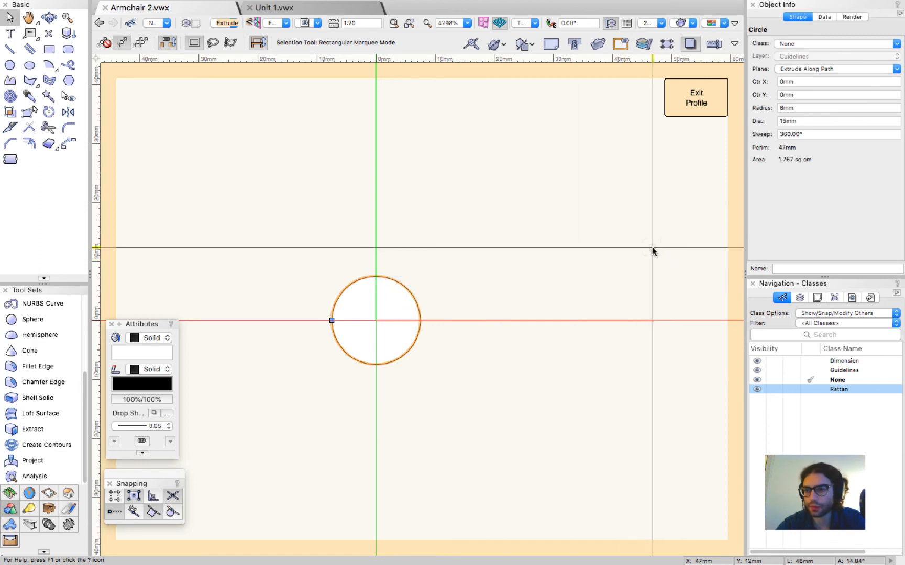
left_click(692, 103)
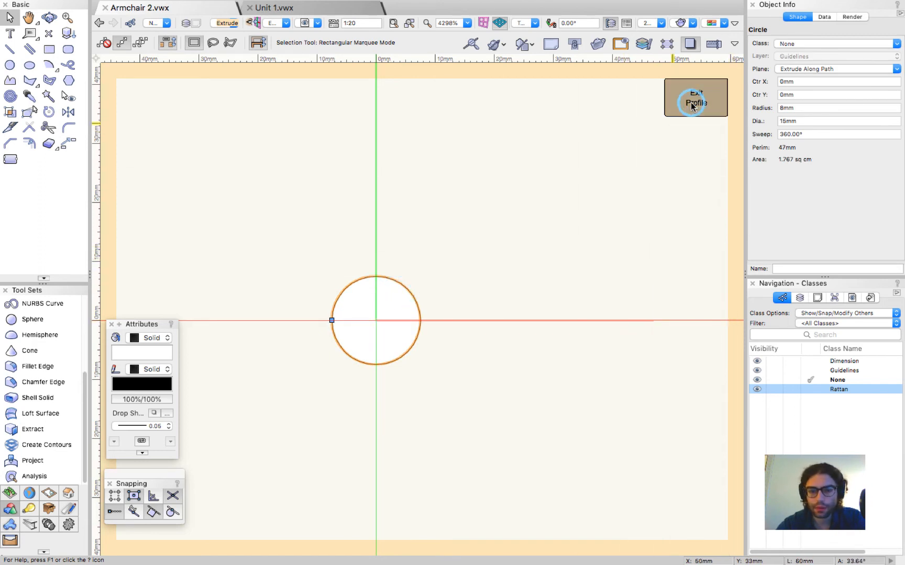
Step: Assign the round rail to the Rattan class, always using the graphic attributes of the new class, and exit the group
right_click(833, 391)
left_click(805, 449)
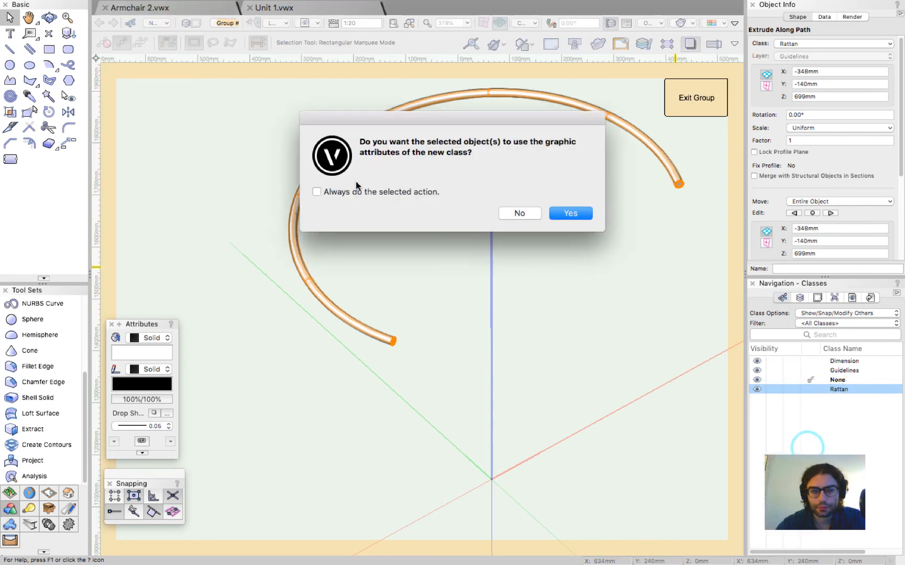
left_click(359, 192)
left_click(566, 213)
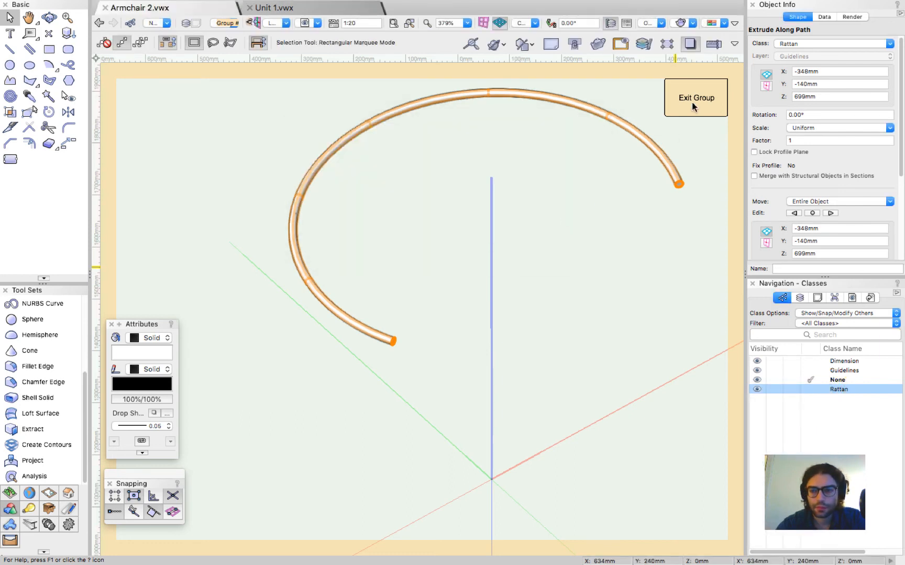
left_click(692, 102)
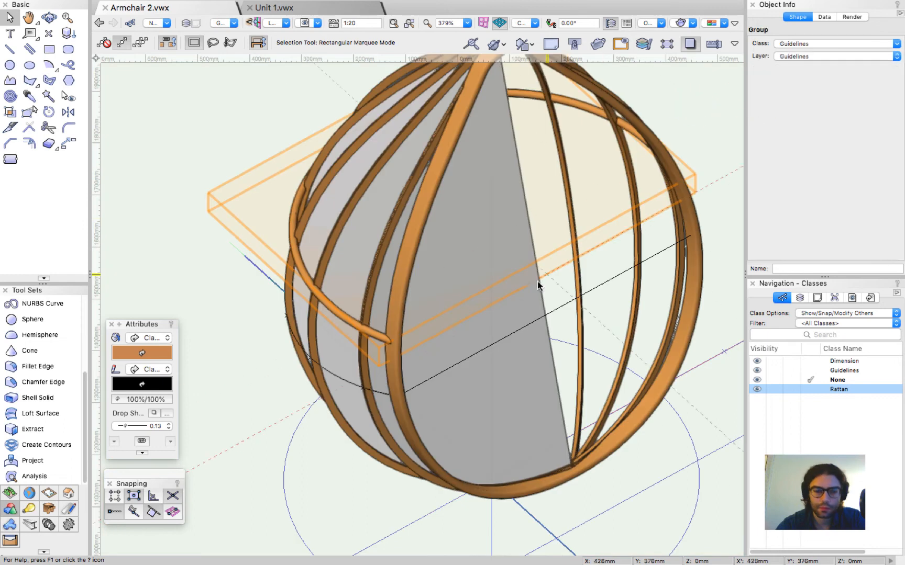
Step: Examine the new rail in 3D and compare it with the horizontal rail and its frame joints in the reference photo
scroll(452, 367, "down", 3)
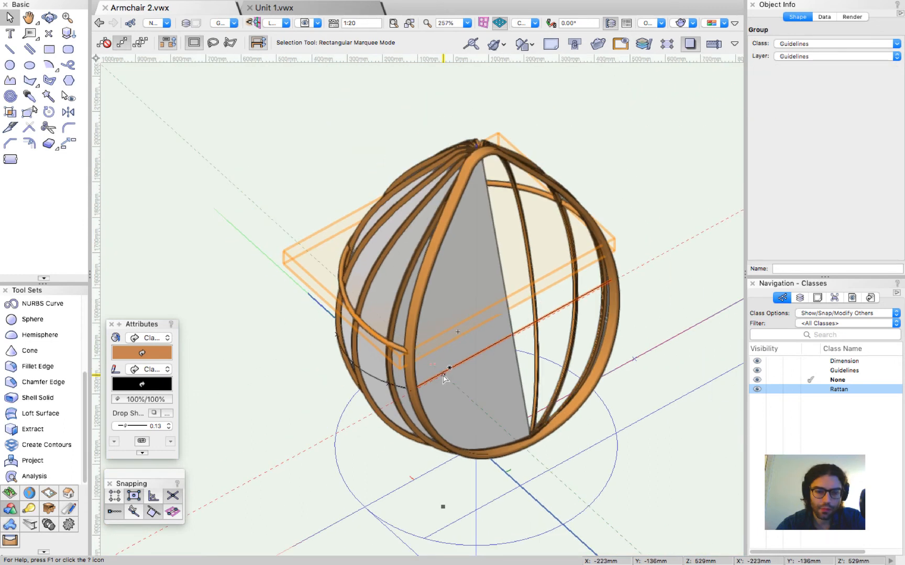
scroll(382, 343, "up", 2)
key("shift+c")
left_click_drag(427, 372, 390, 300)
scroll(402, 243, "down", 10)
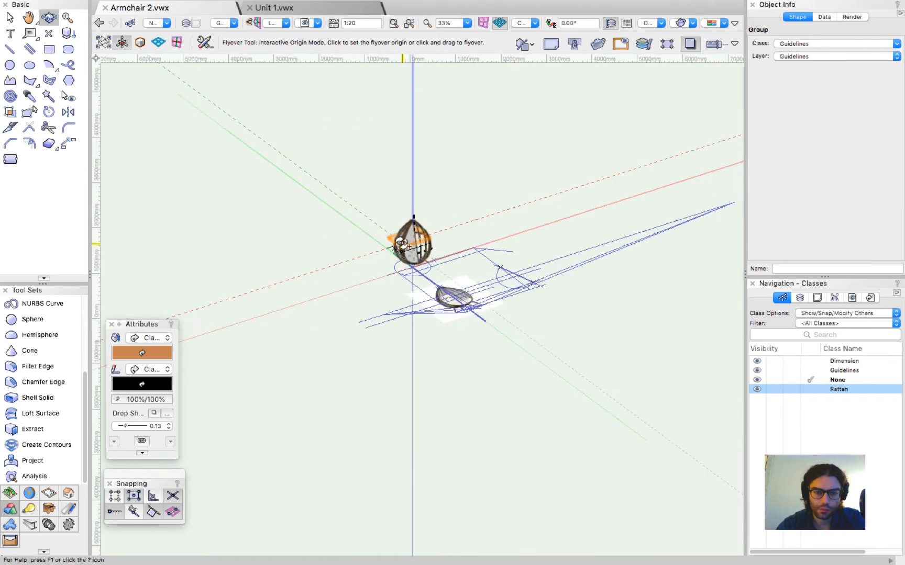
scroll(401, 243, "up", 5)
scroll(638, 490, "up", 10)
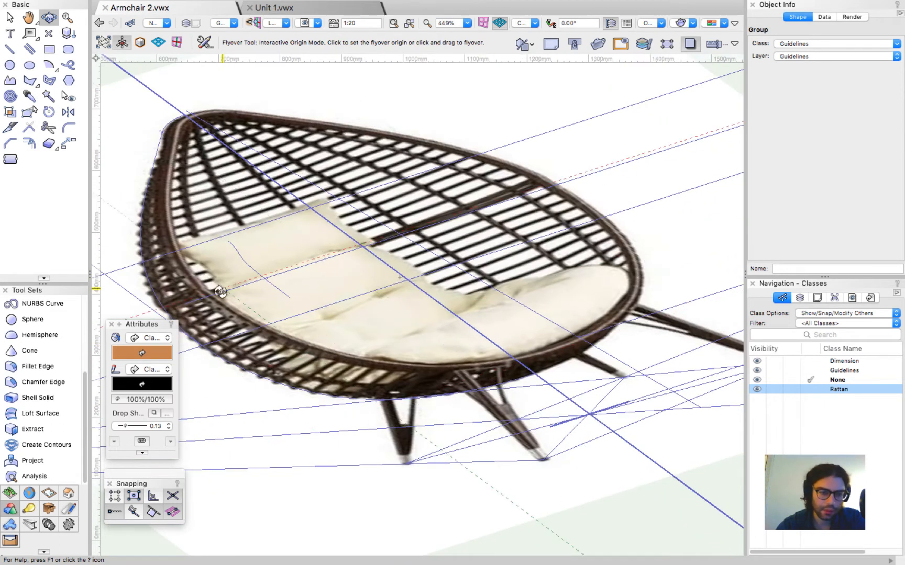
scroll(149, 283, "up", 8)
scroll(352, 400, "down", 5)
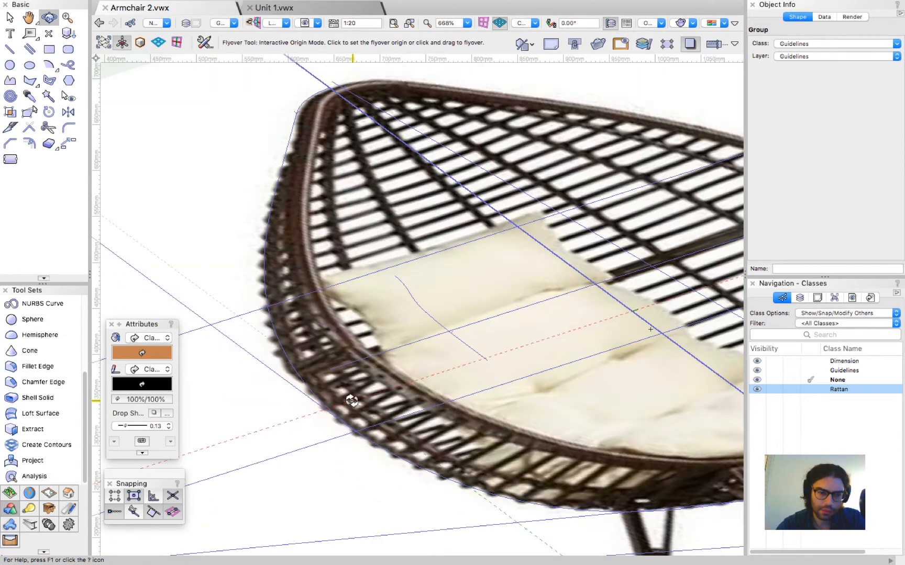
scroll(658, 262, "down", 5)
scroll(658, 260, "up", 8)
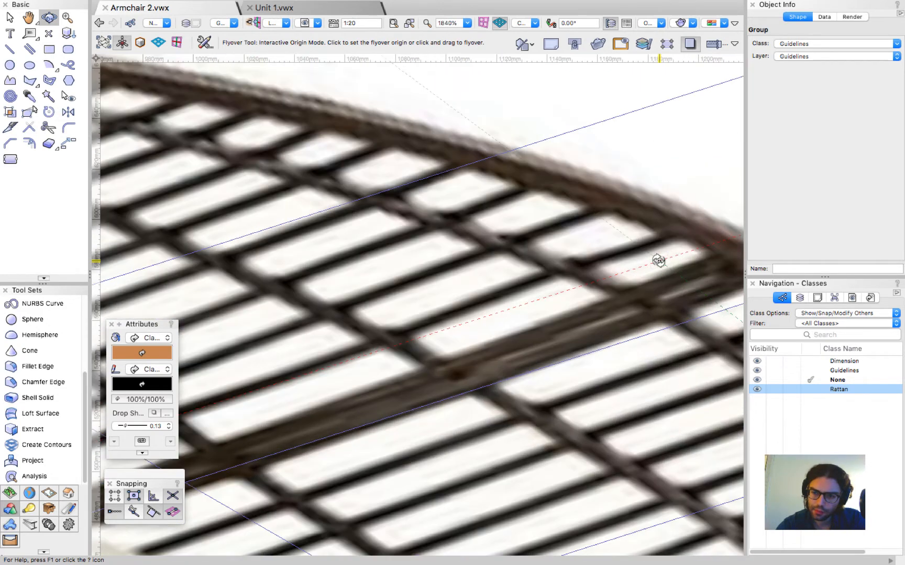
scroll(658, 261, "down", 2)
scroll(658, 261, "down", 3)
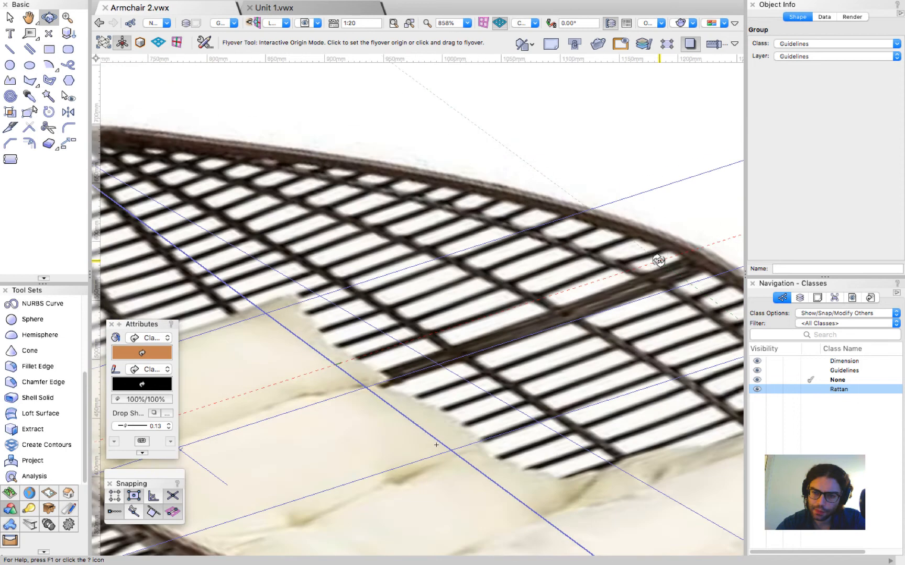
scroll(649, 276, "down", 3)
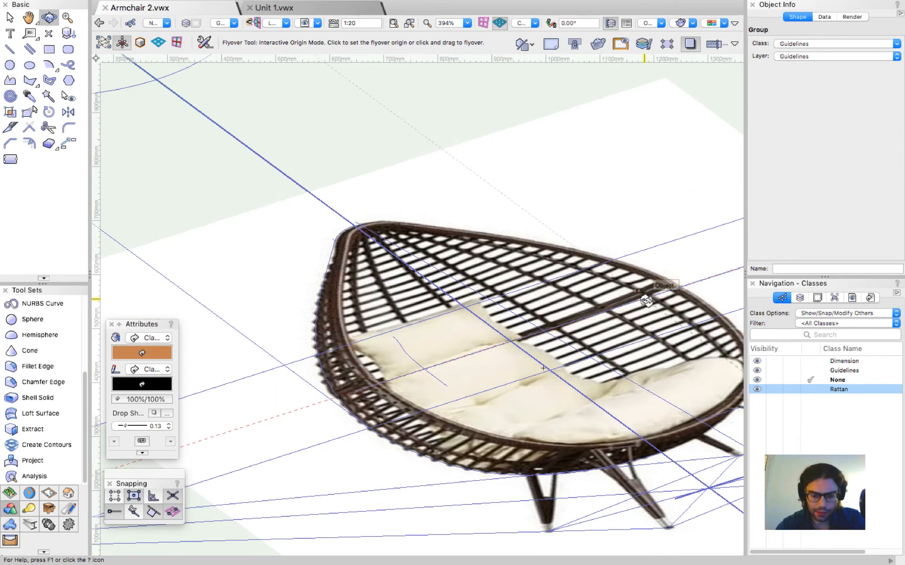
Step: Examine the reference photo in top/plan view, studying the horizontal rail's construction and where it meets both sides of the frame
key("super+5")
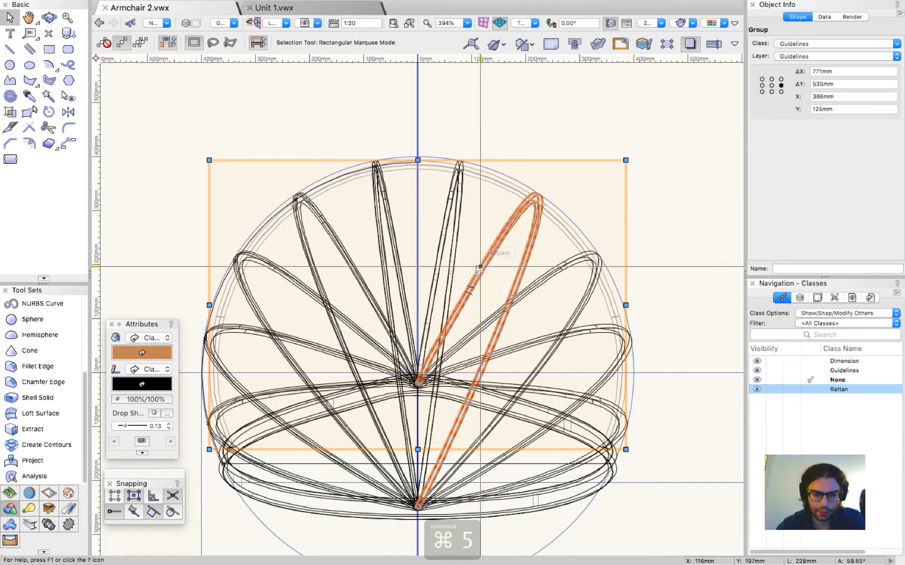
scroll(473, 293, "down", 5)
scroll(456, 394, "up", 10)
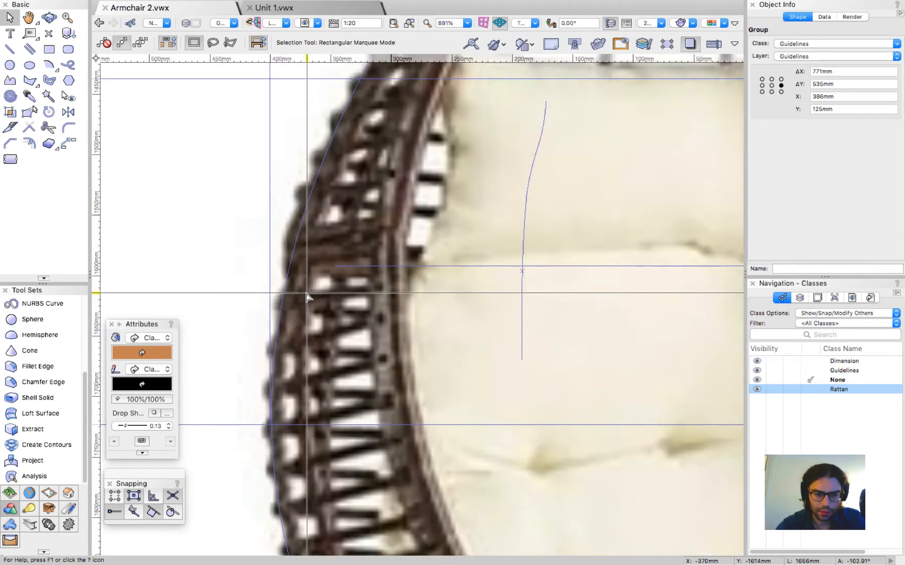
scroll(277, 346, "down", 7)
scroll(556, 265, "up", 8)
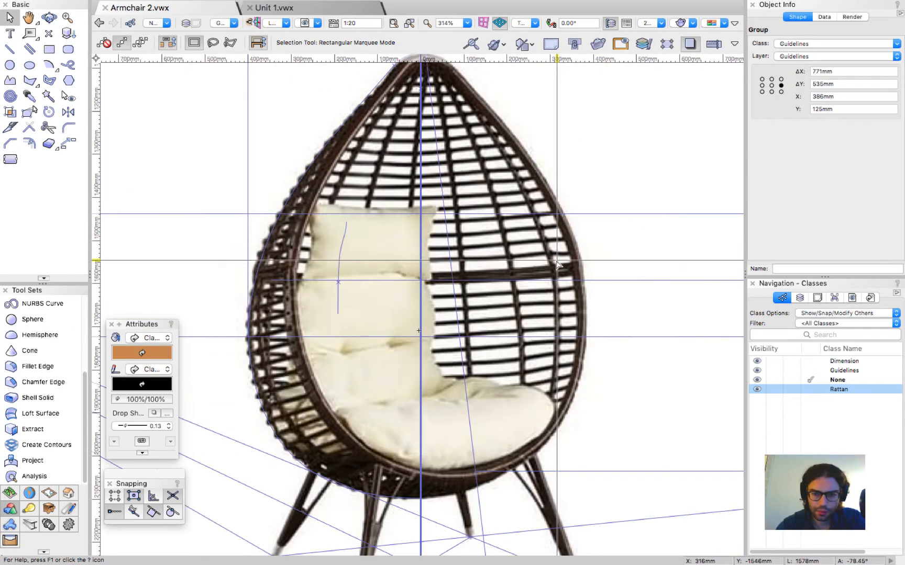
scroll(557, 265, "down", 5)
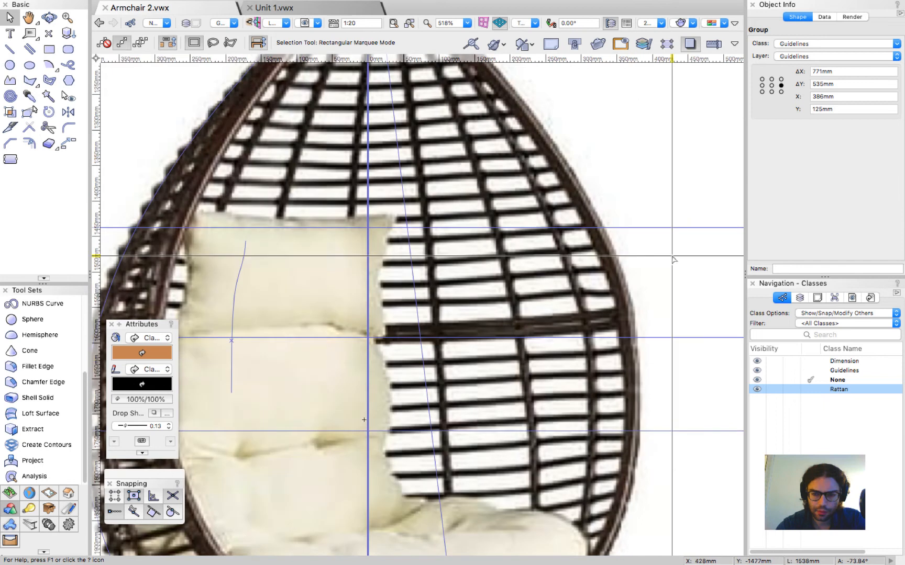
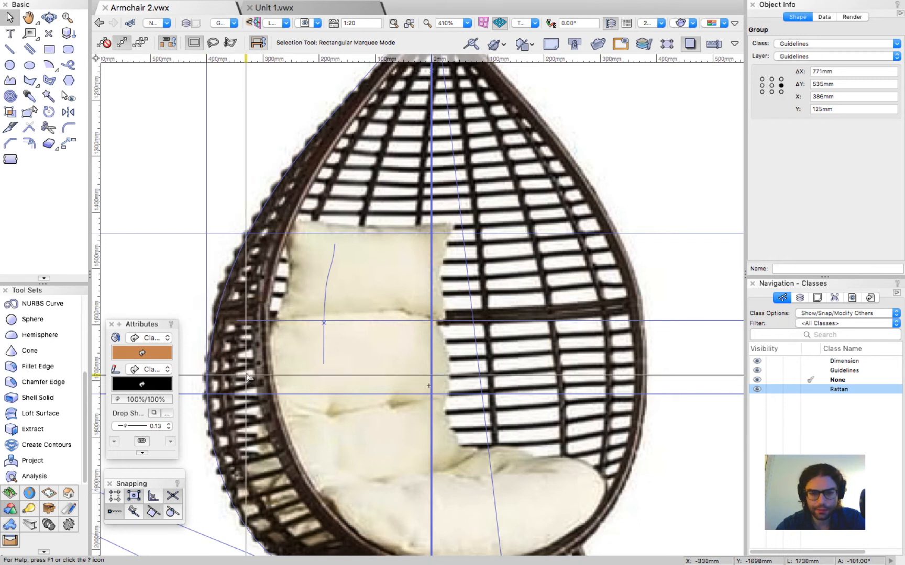
scroll(209, 305, "up", 5)
scroll(248, 313, "down", 5)
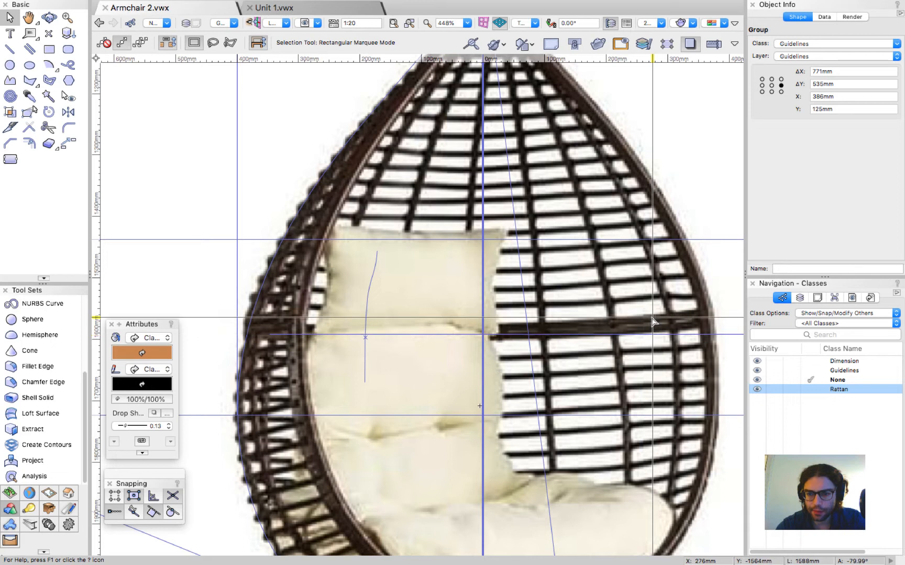
scroll(653, 331, "up", 4)
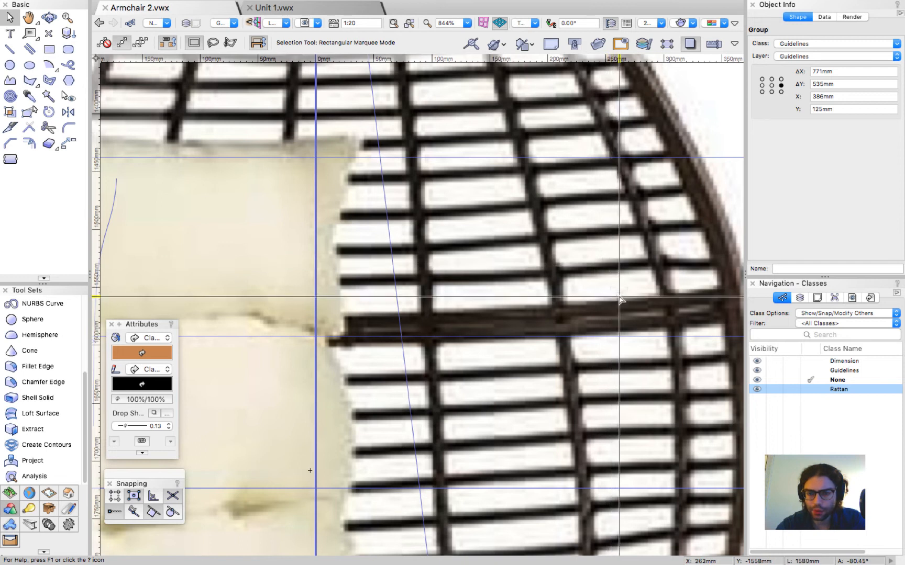
scroll(619, 319, "down", 4)
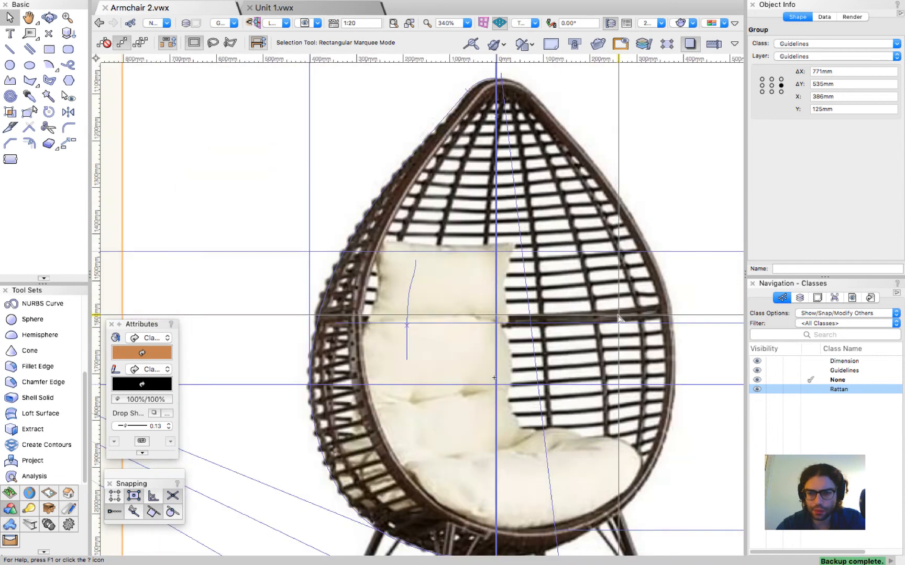
right_click(545, 391)
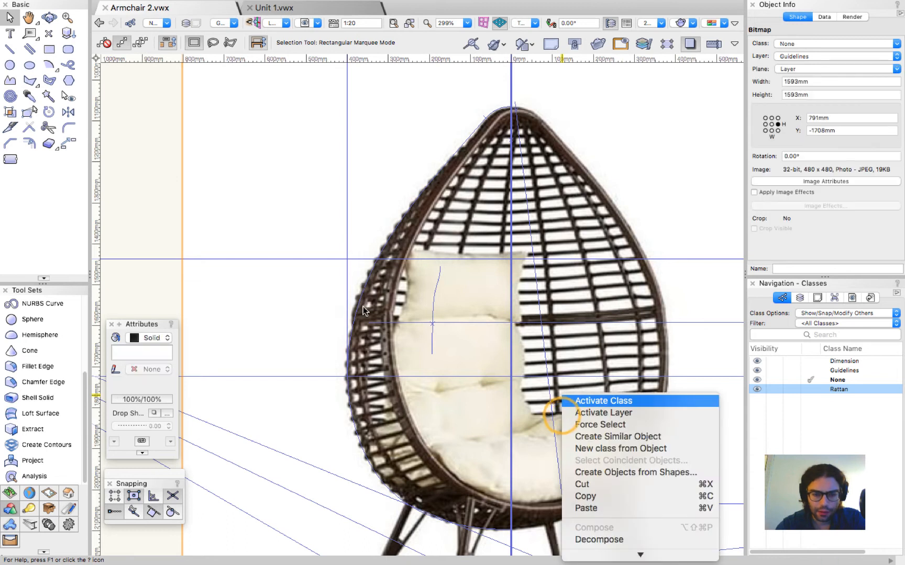
right_click(364, 308)
left_click(303, 286)
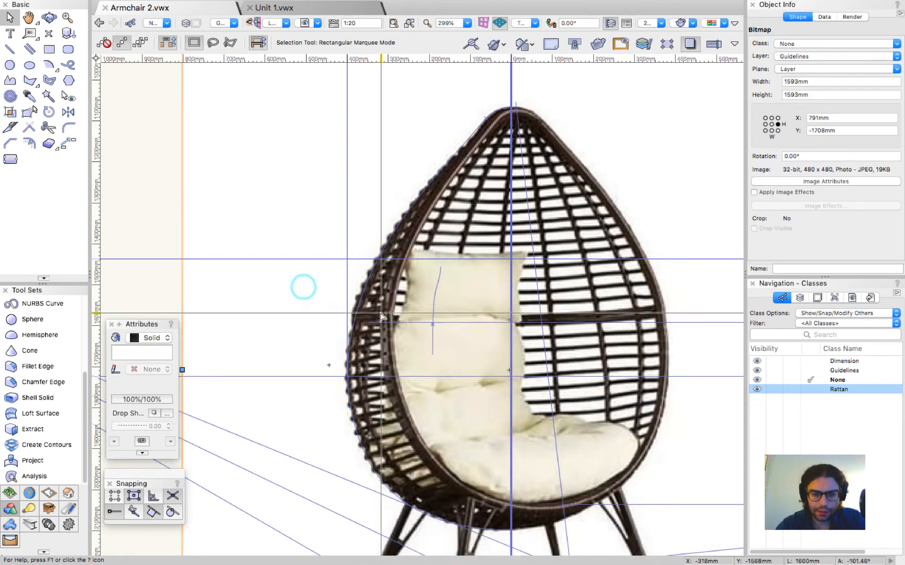
scroll(304, 287, "up", 7)
scroll(365, 347, "down", 6)
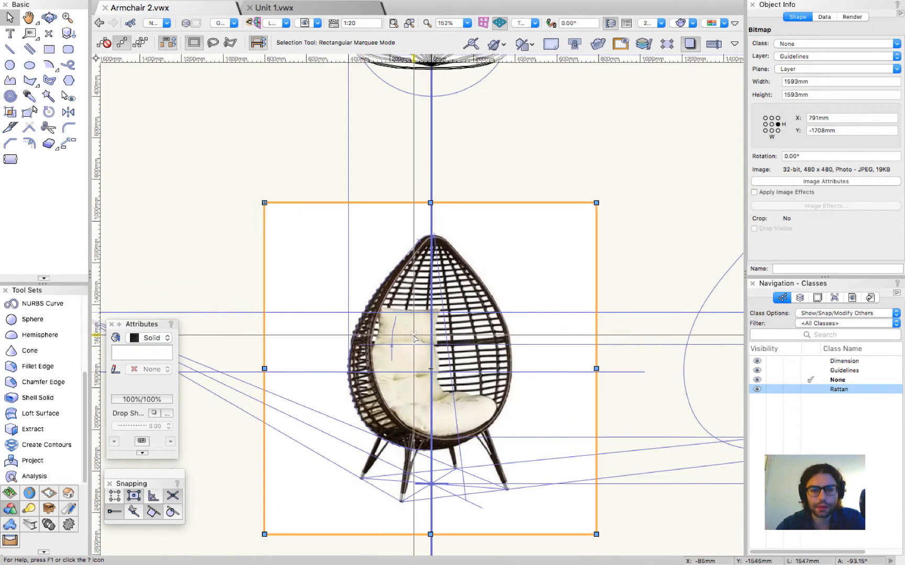
Step: Set the diameter of the horizontal rail's circular profile to 20 mm and exit profile editing
scroll(414, 192, "down", 3)
left_click(479, 170)
middle_click_drag(387, 262, 491, 97, "ctrl")
scroll(370, 141, "up", 9)
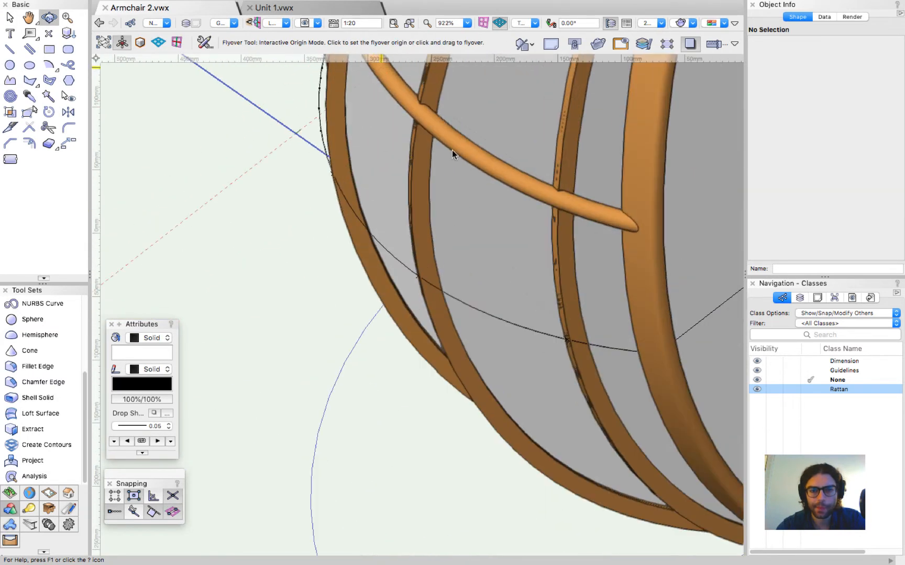
key("x")
left_click(461, 157)
key("super+u")
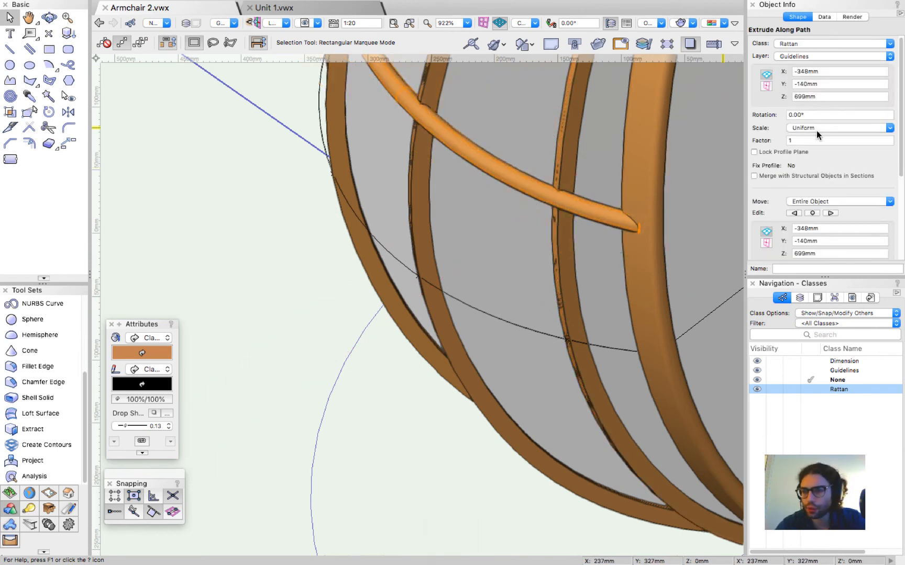
scroll(807, 190, "down", 5)
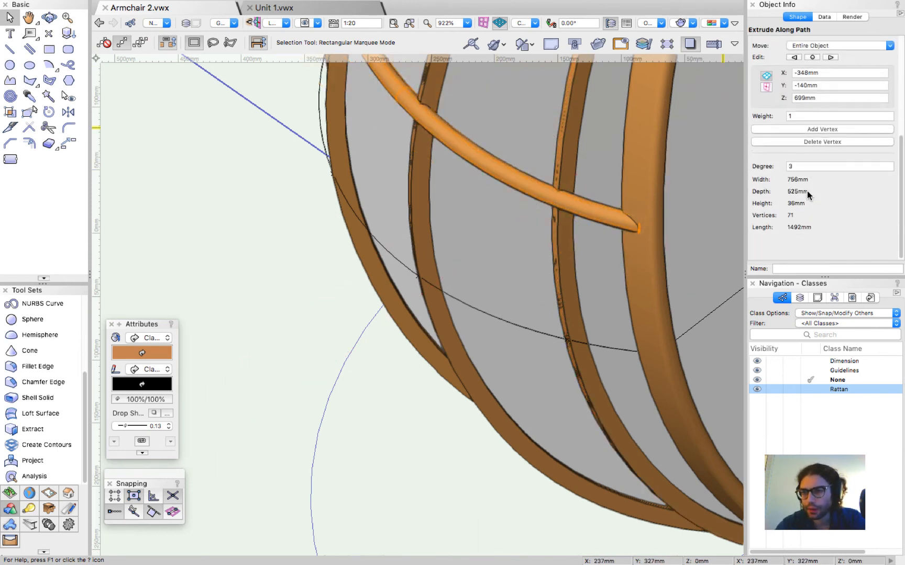
double_click(521, 182)
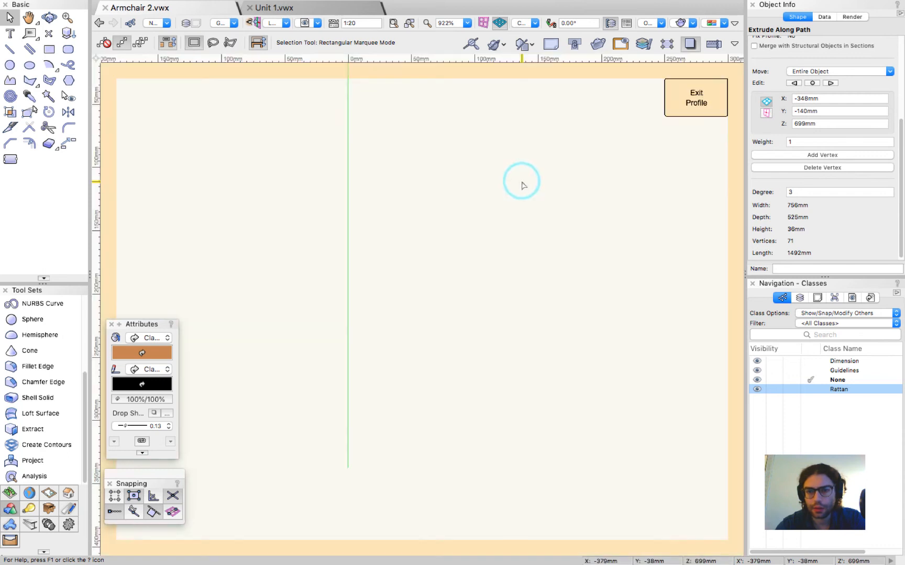
scroll(445, 331, "up", 10)
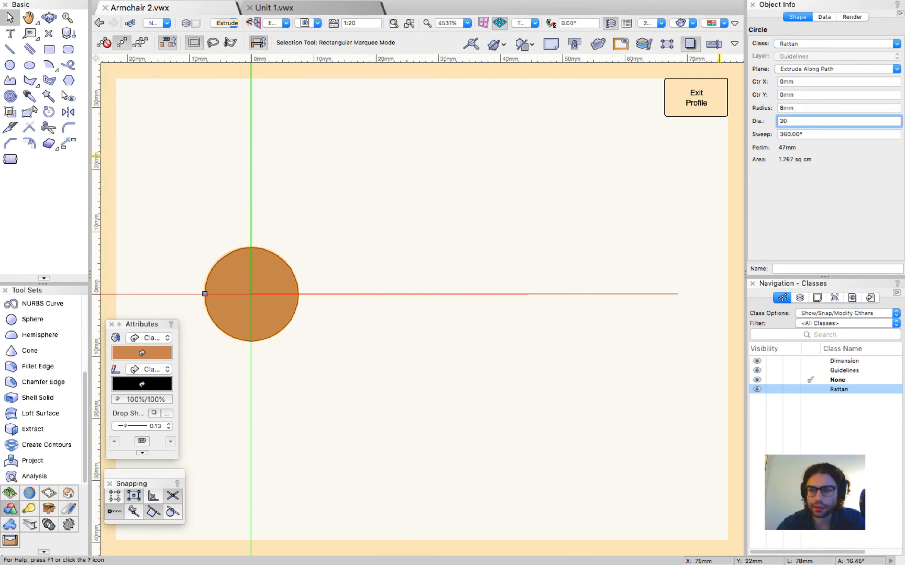
key("Return")
left_click(696, 100)
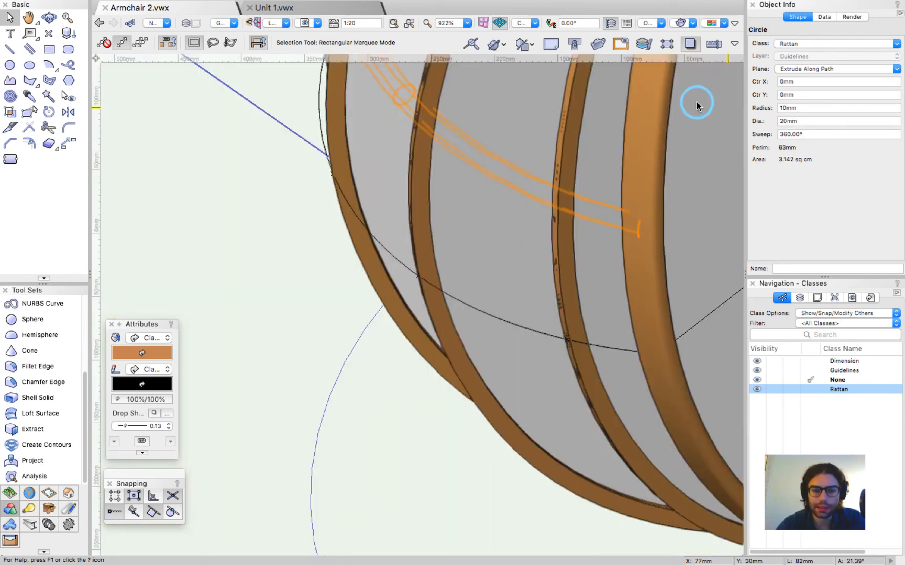
Step: Try pushing the horizontal rail's end face back about 8 mm where it meets the front frame
scroll(238, 259, "down", 5)
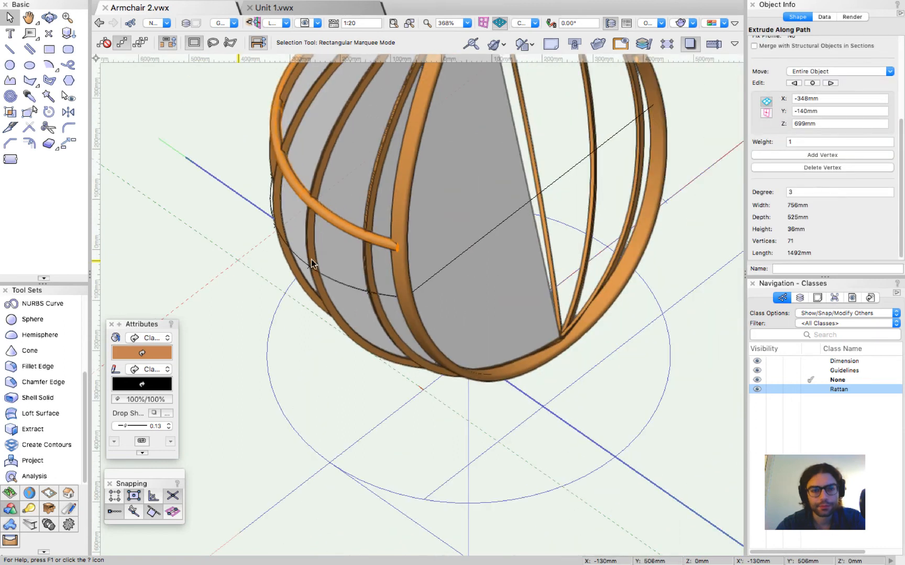
key("shift+c")
left_click_drag(415, 353, 343, 293)
scroll(336, 158, "up", 7)
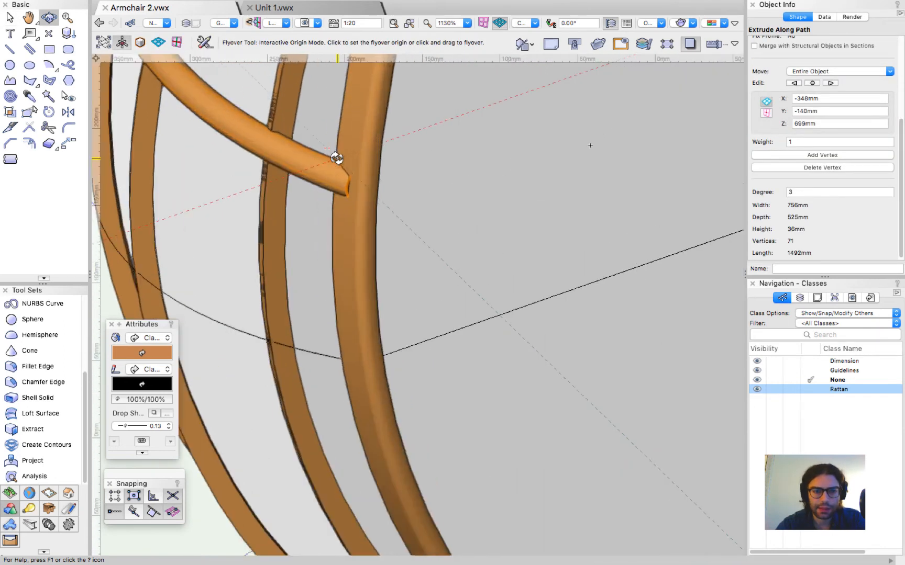
scroll(321, 178, "up", 3)
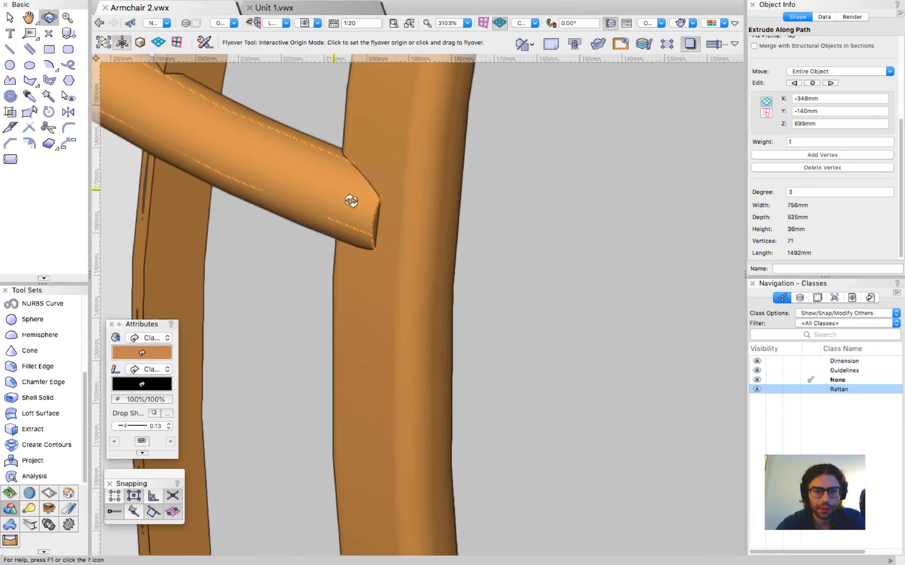
key("x")
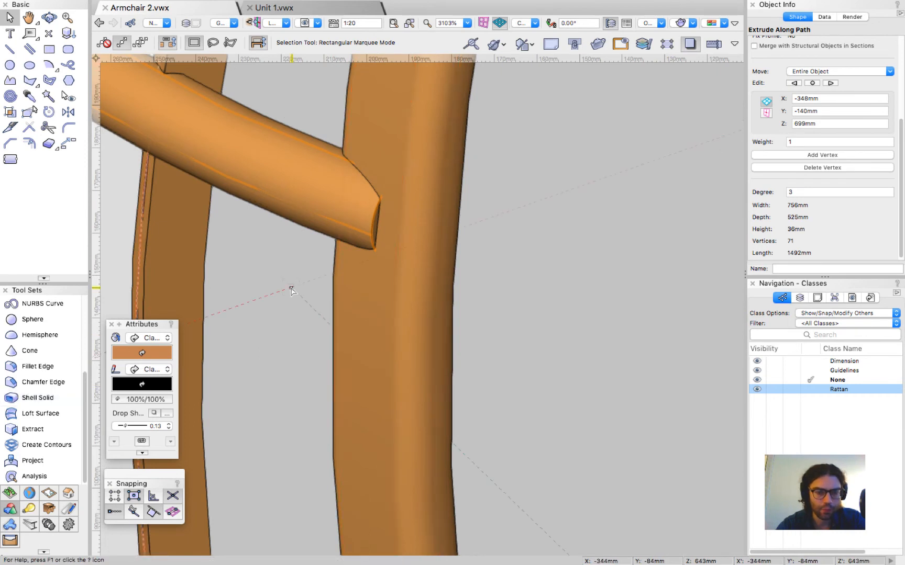
key("shift+e")
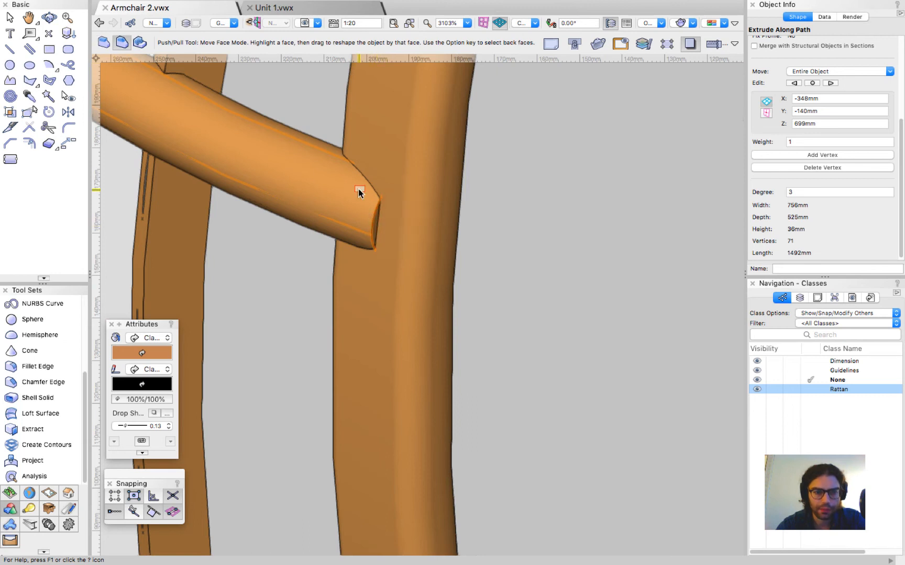
left_click_drag(376, 224, 359, 197)
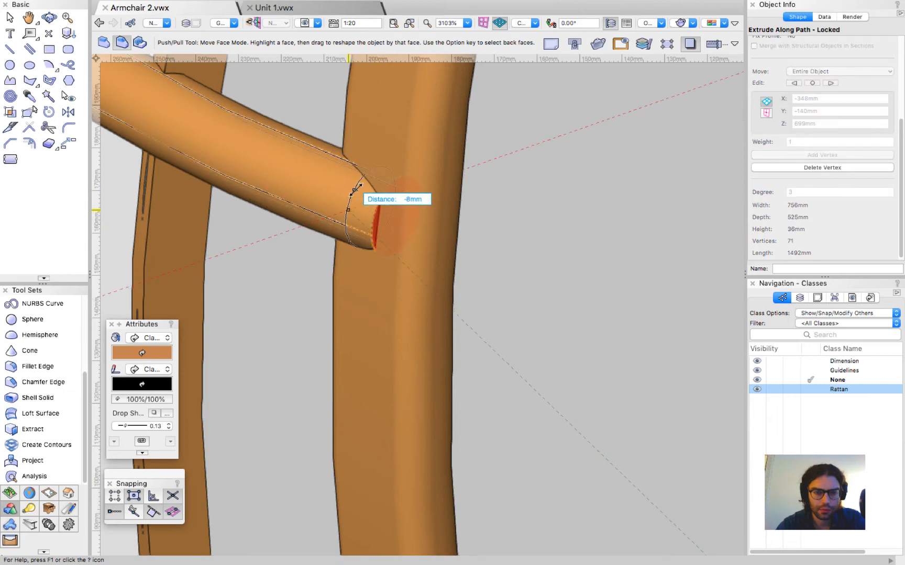
left_click_drag(359, 186, 359, 187)
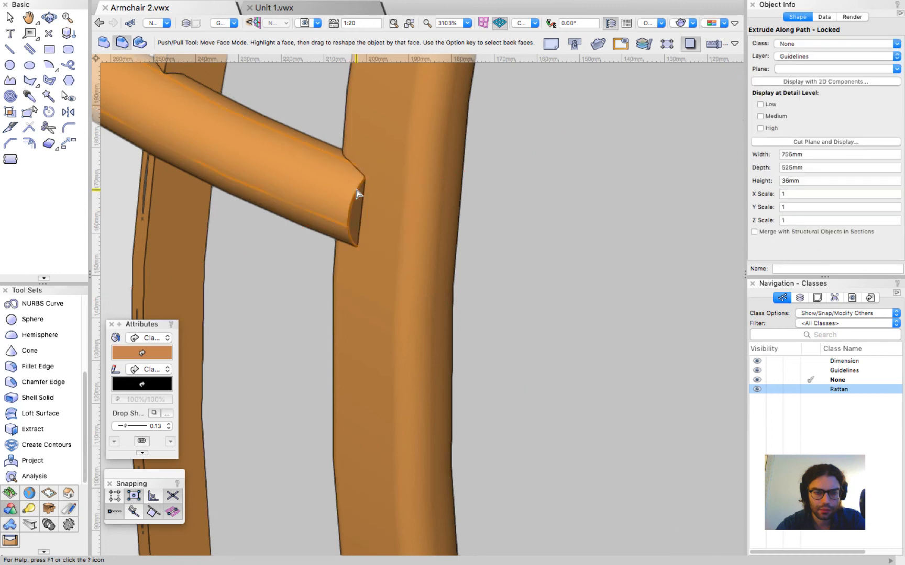
Step: Try rounding the edge of the shortened rail end with a 7 mm constant-radius fillet
key("x")
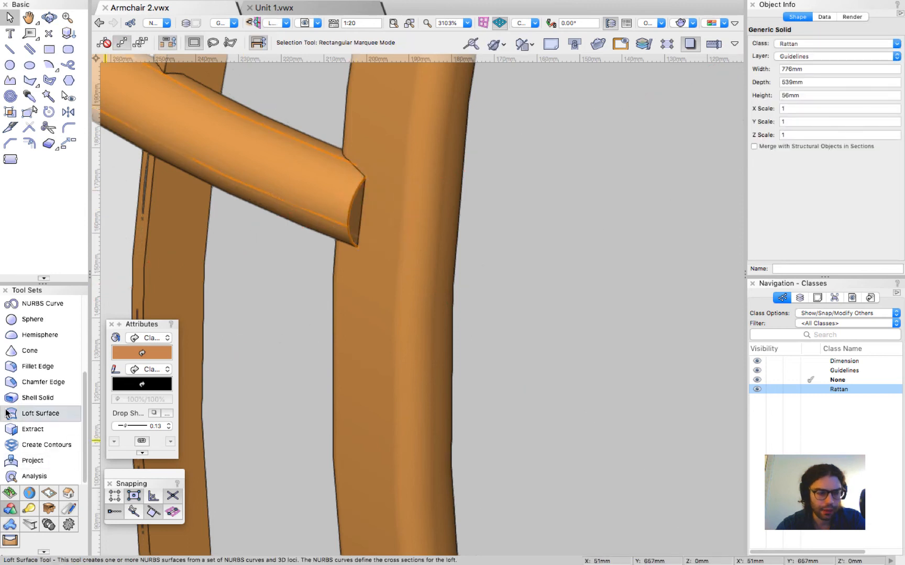
left_click(31, 366)
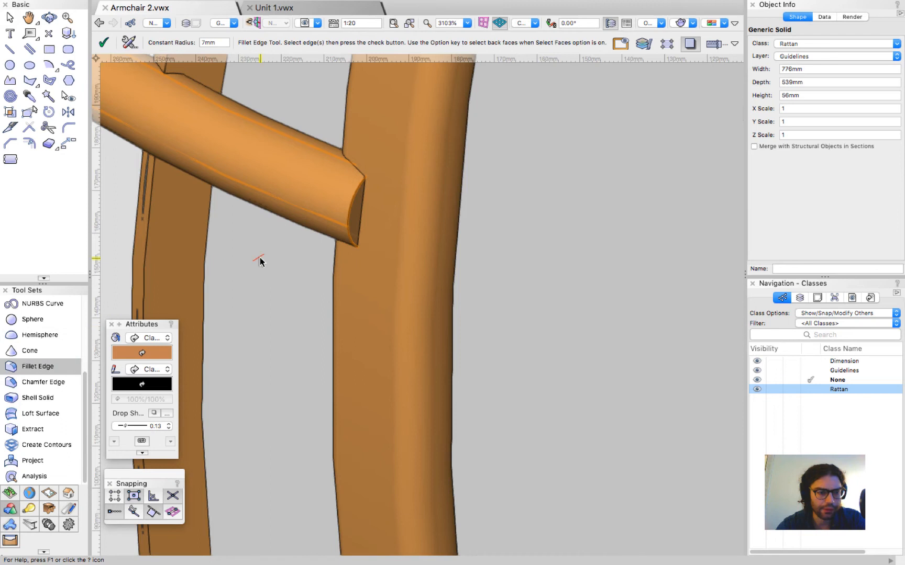
left_click(352, 198)
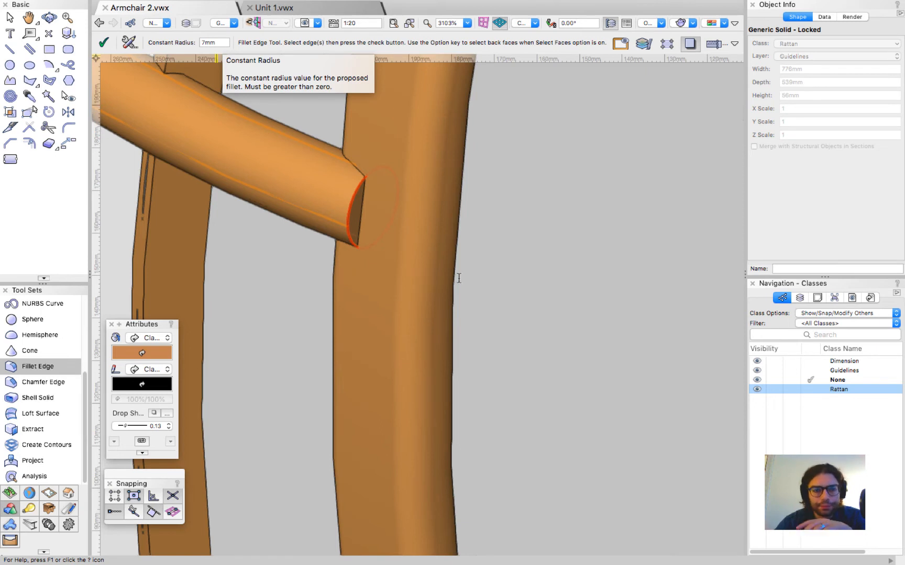
key("Return")
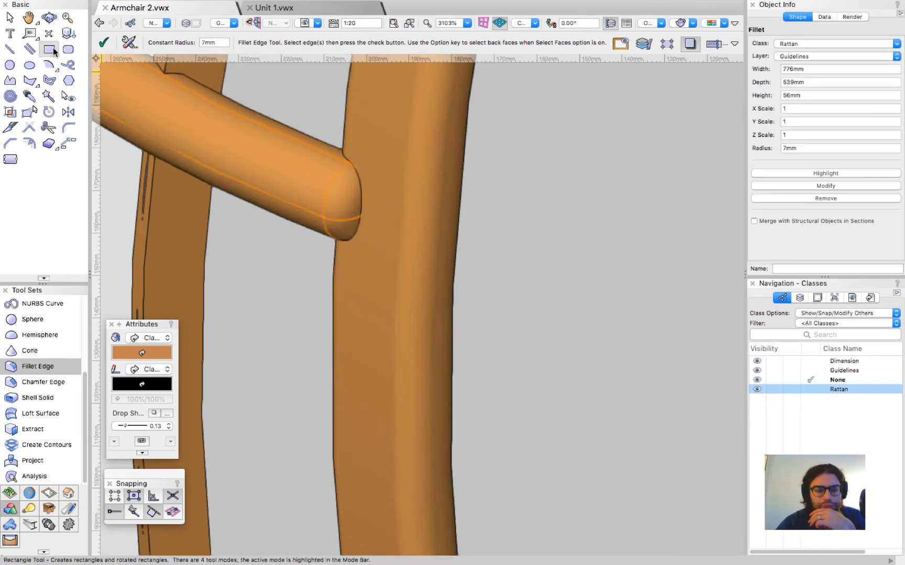
left_click(12, 20)
scroll(450, 385, "down", 5)
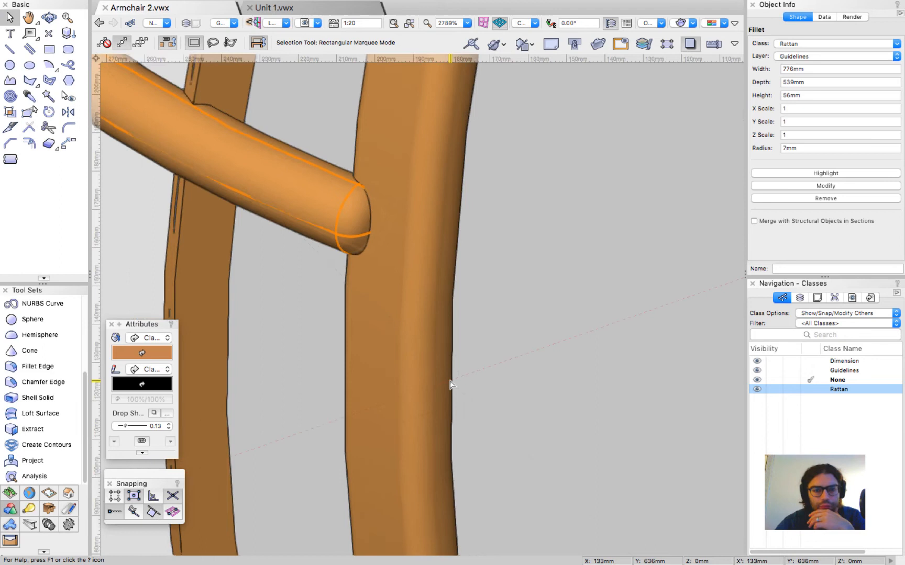
Step: Undo the end fillet and the face move on the horizontal rail
key("super+z")
key("super+z")
key("super+z")
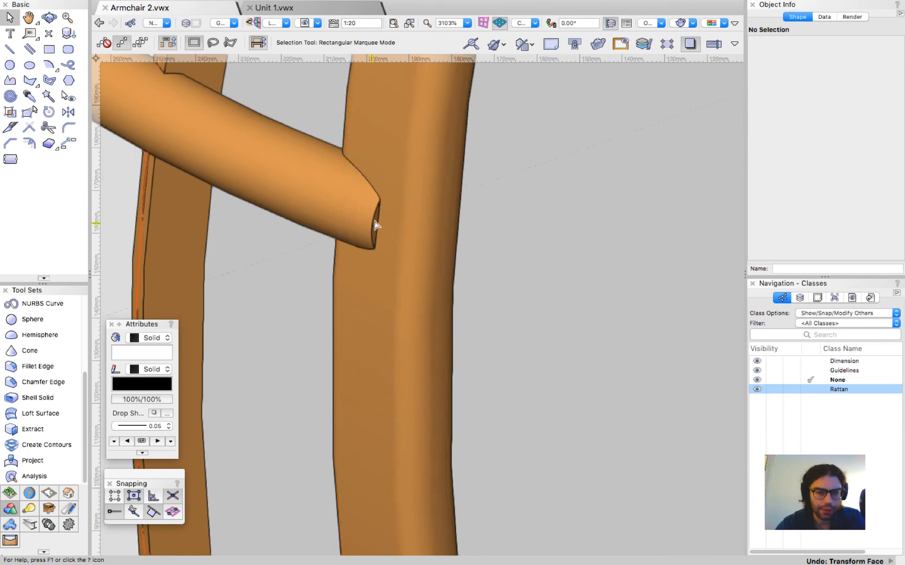
Step: Fillet the circular edges at both ends of the horizontal rail with a 7 mm constant radius
left_click(43, 365)
scroll(257, 274, "down", 9)
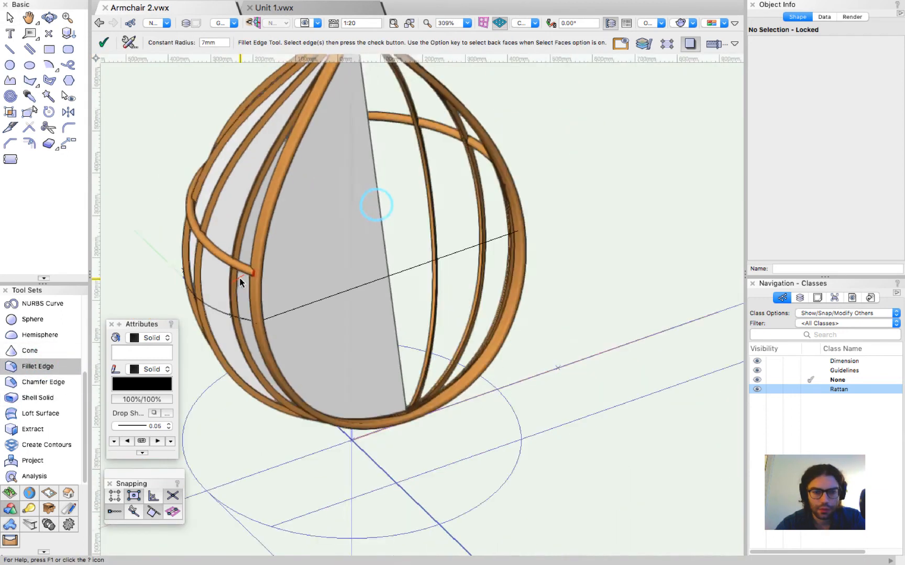
scroll(460, 222, "up", 5)
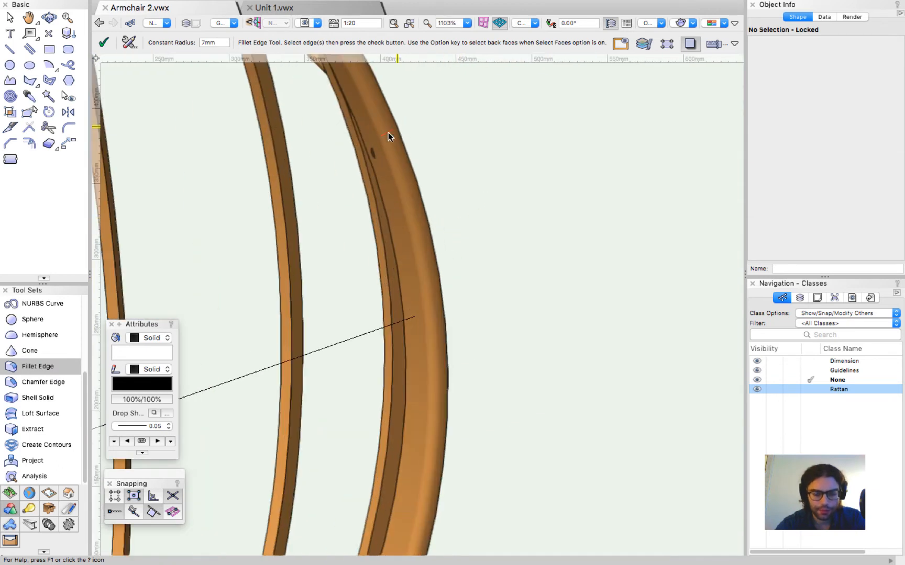
scroll(365, 133, "up", 3)
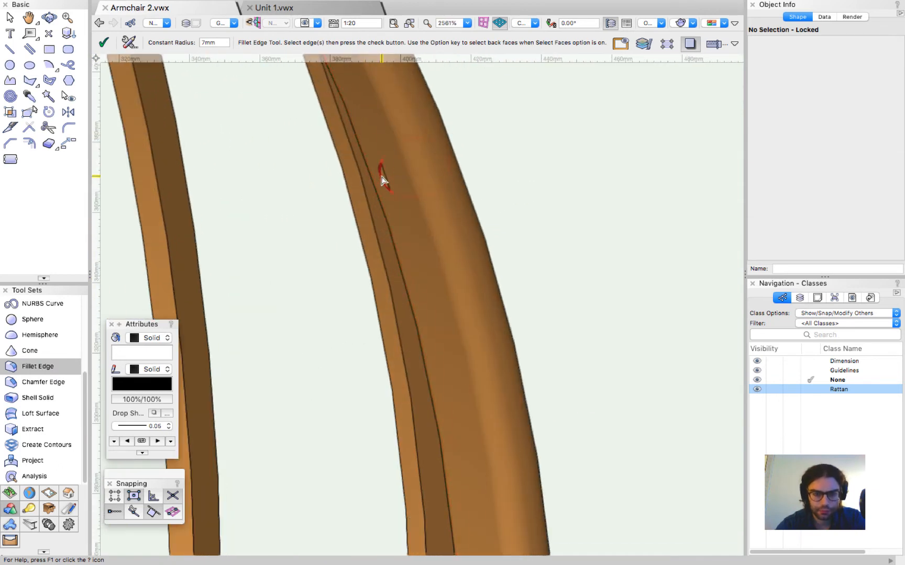
key("Return")
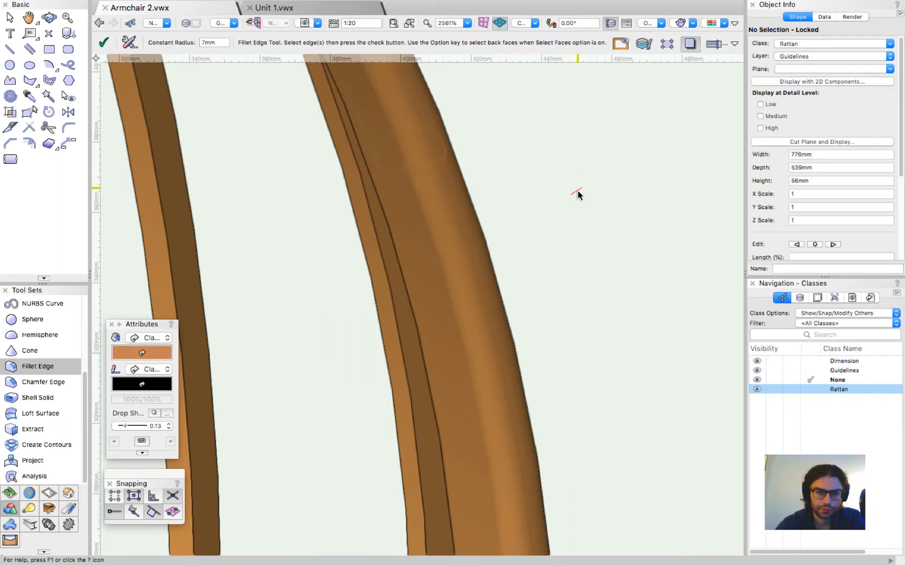
scroll(577, 191, "down", 9)
scroll(444, 223, "up", 6)
key("x")
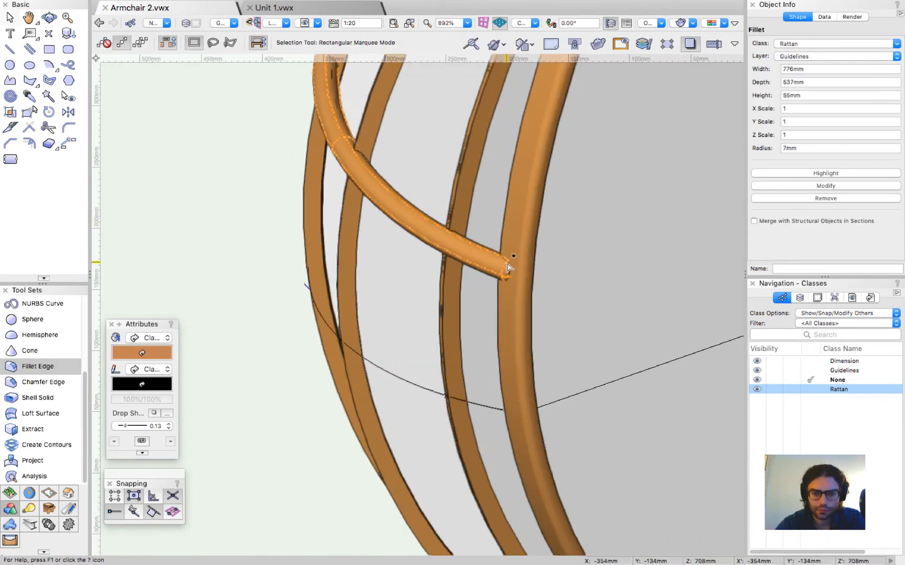
Step: Check the rounded rail end against the frame, deselect the rail and save the document
scroll(511, 256, "up", 3)
key("Escape")
scroll(397, 305, "down", 4)
scroll(397, 309, "down", 3)
left_click(256, 235)
key("super+s")
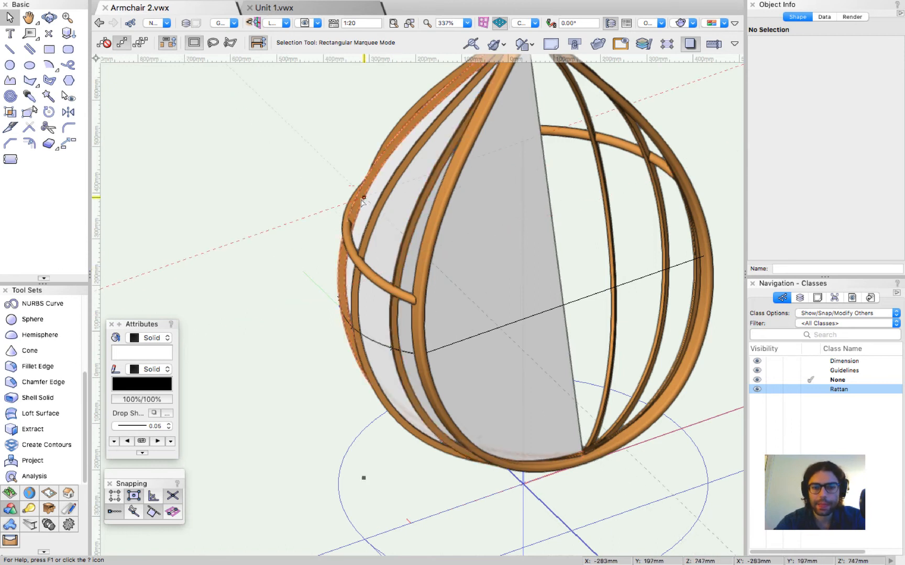
Step: Examine the reference photo, the side-view guidelines and the 3D frame to compare the horizontal rail's position
scroll(222, 196, "down", 5)
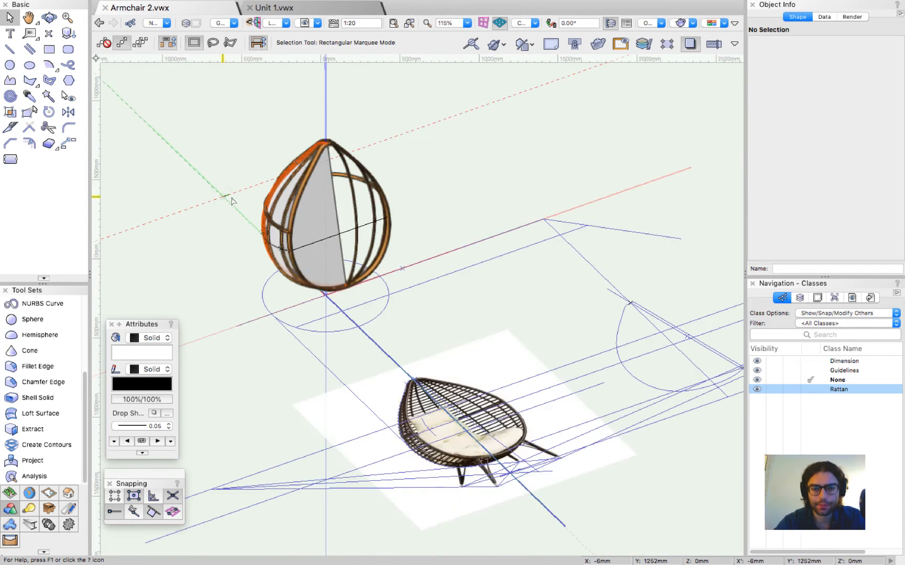
scroll(462, 460, "up", 5)
scroll(462, 461, "up", 1)
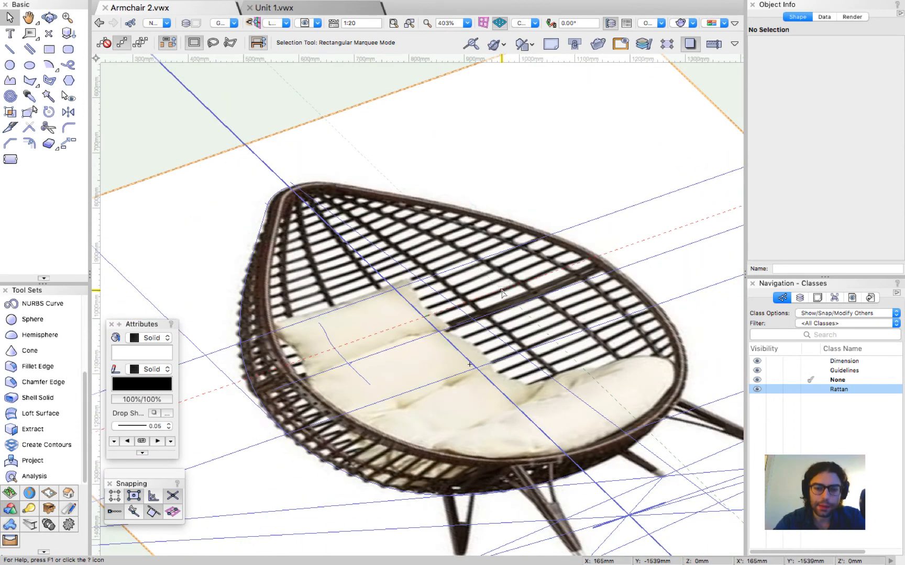
key("super+5")
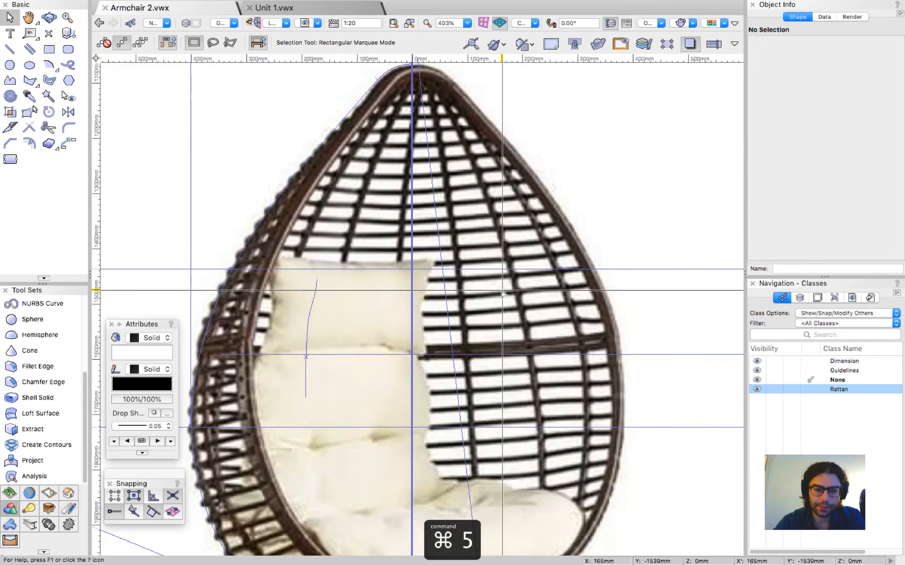
scroll(683, 285, "up", 5)
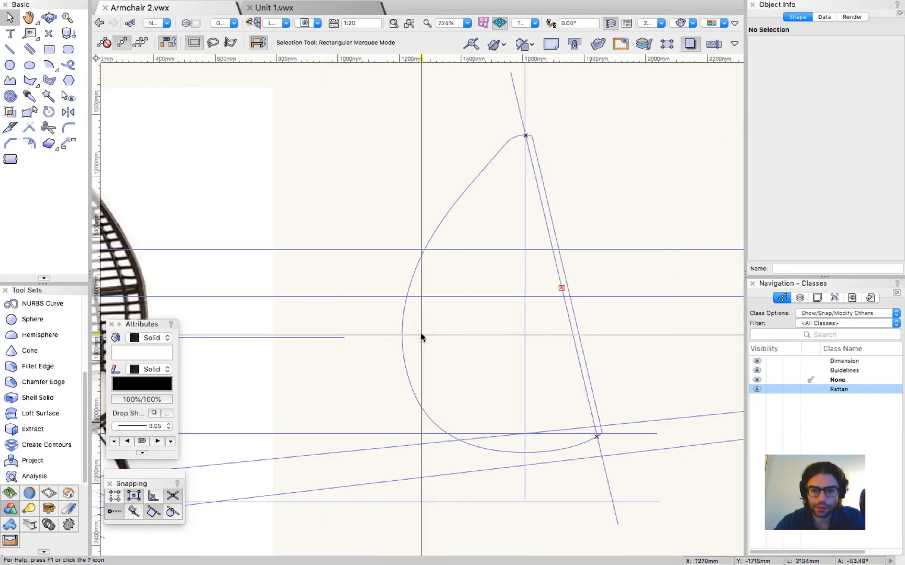
scroll(506, 411, "down", 5)
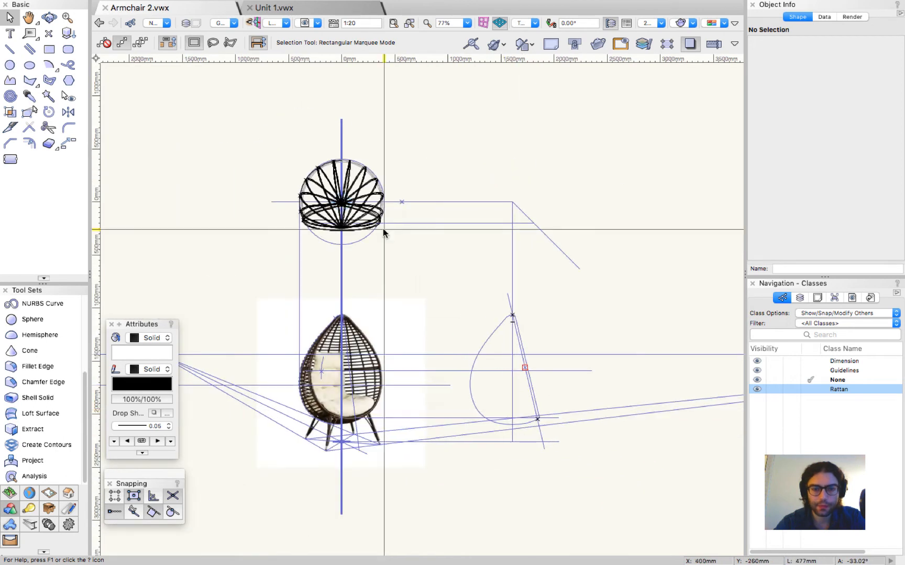
middle_click_drag(474, 284, 291, 199, "super")
scroll(367, 176, "up", 5)
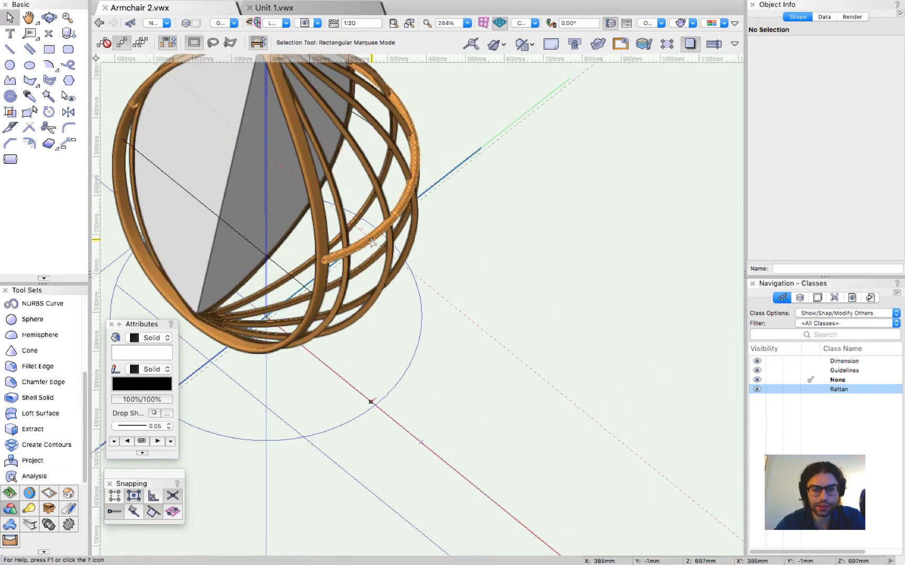
scroll(306, 94, "up", 3)
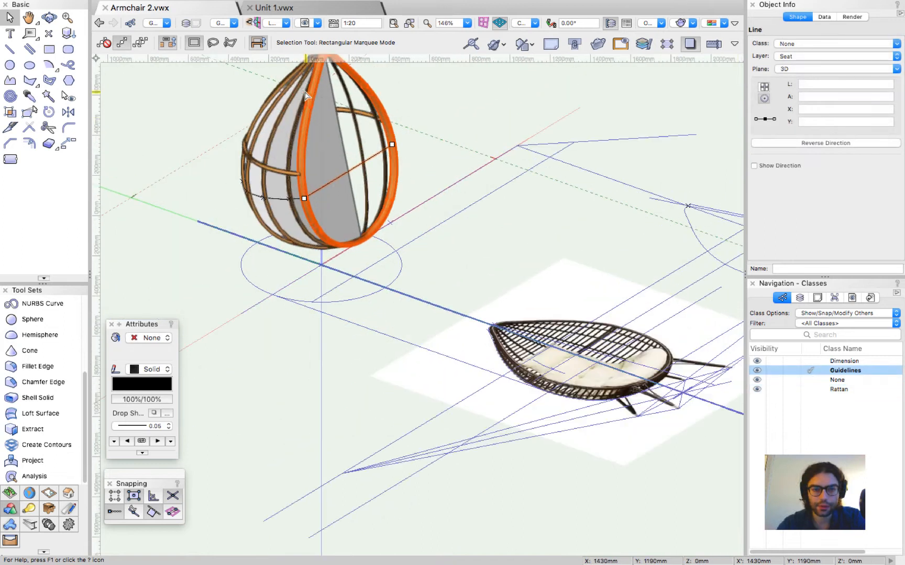
Step: Copy the path curve of the horizontal rail's extrusion and paste it in place in the chair model, outside the rail object
left_click(361, 116)
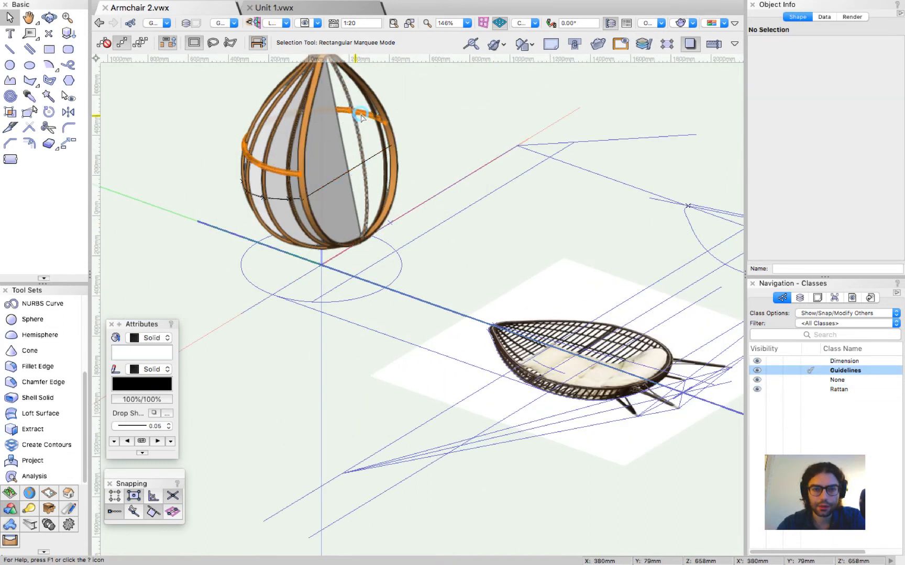
double_click(361, 116)
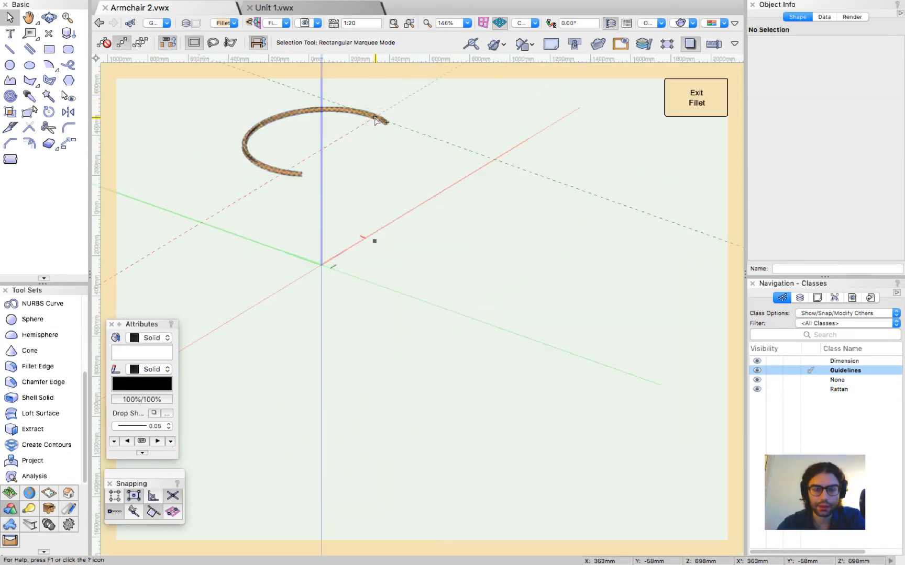
double_click(375, 117)
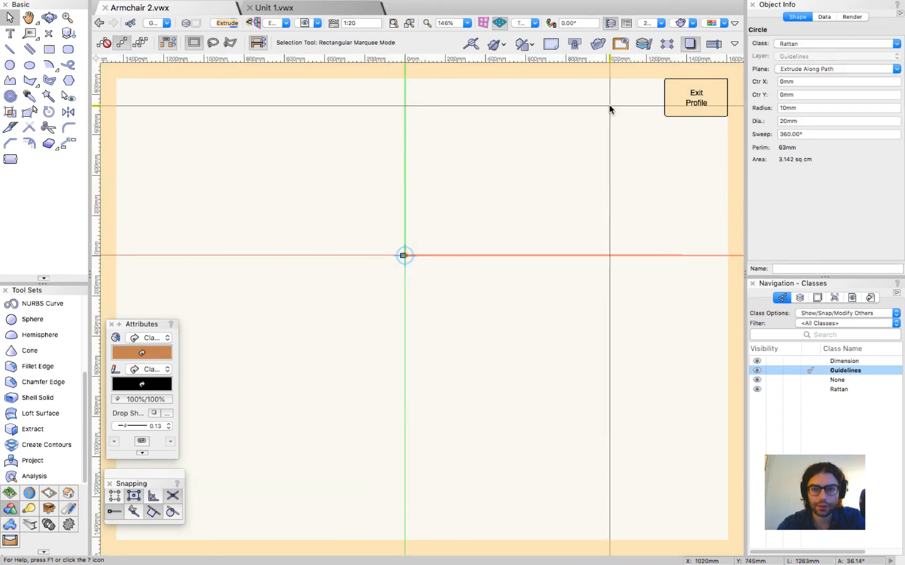
left_click(693, 102)
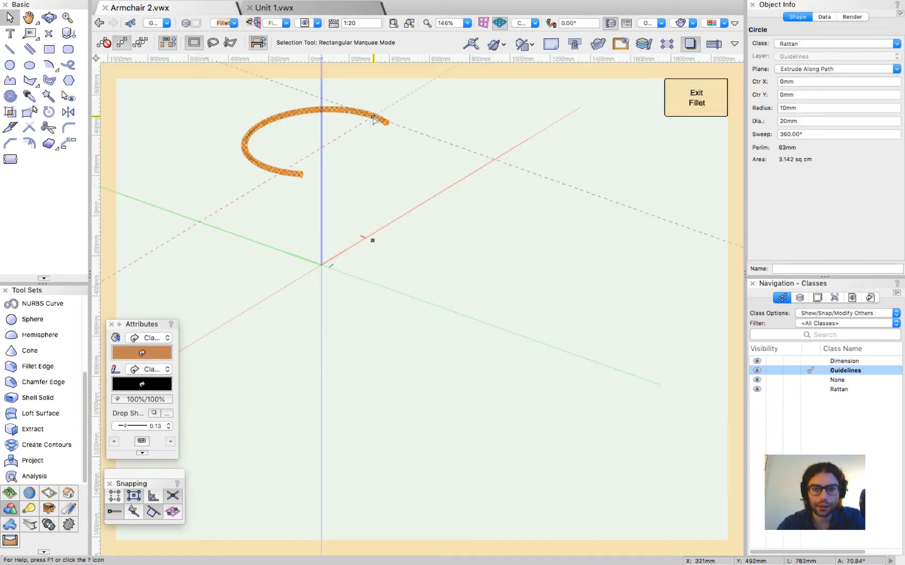
right_click(372, 117)
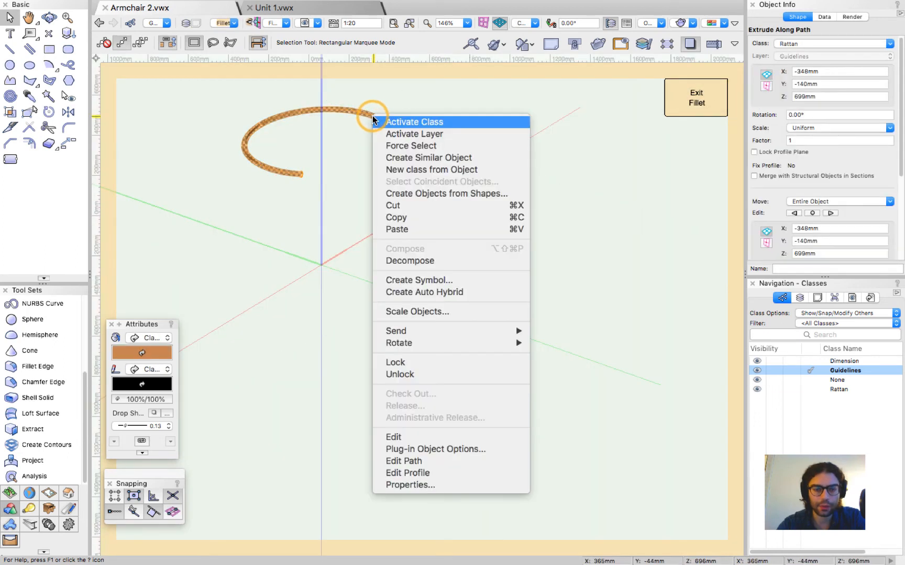
left_click(452, 463)
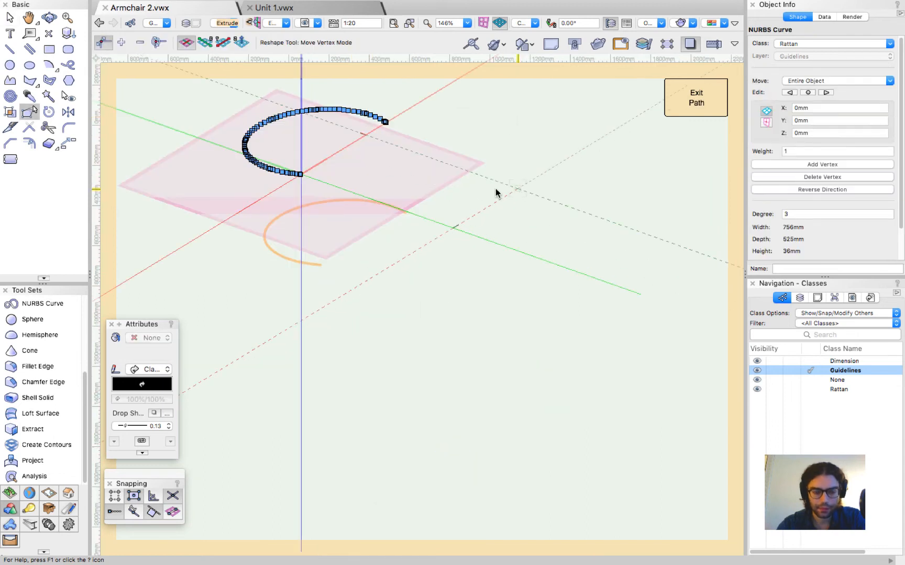
key("super+c")
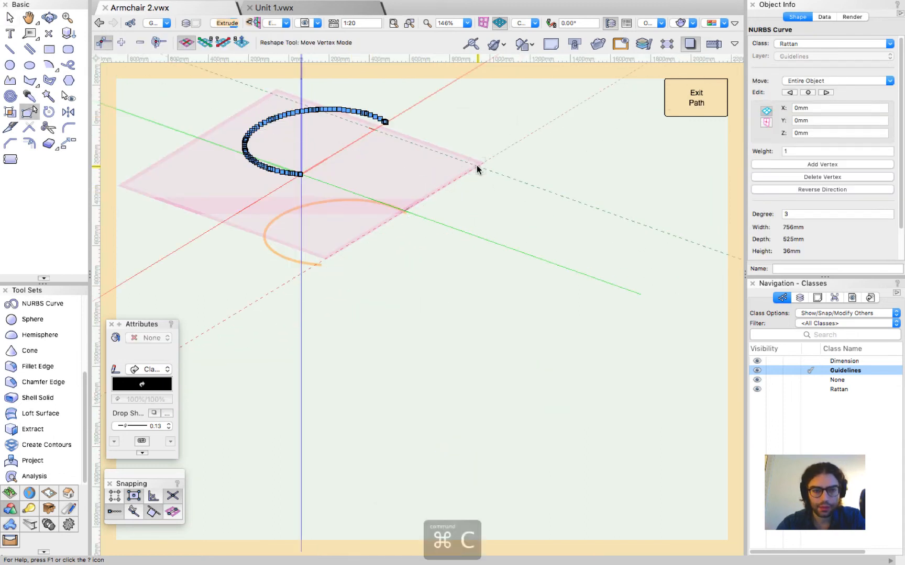
key("Delete")
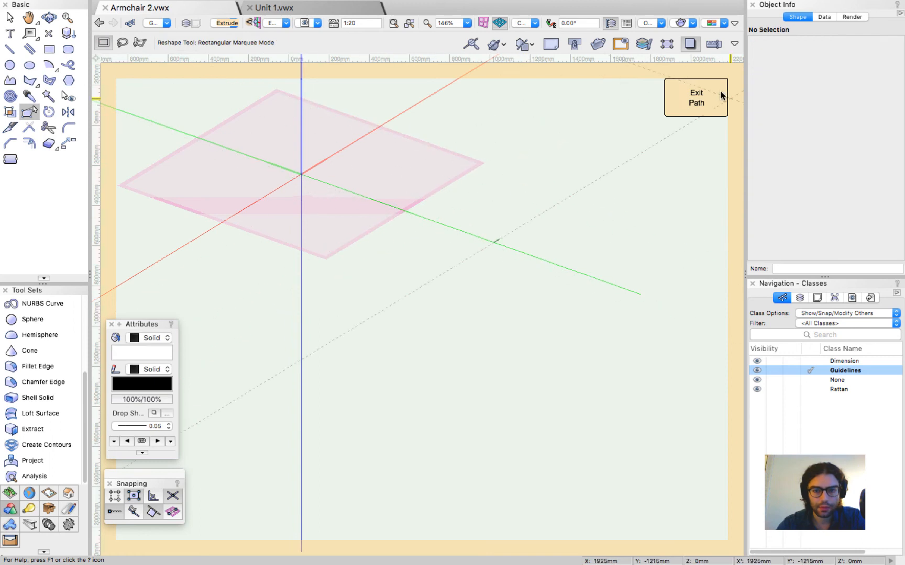
left_click(685, 97)
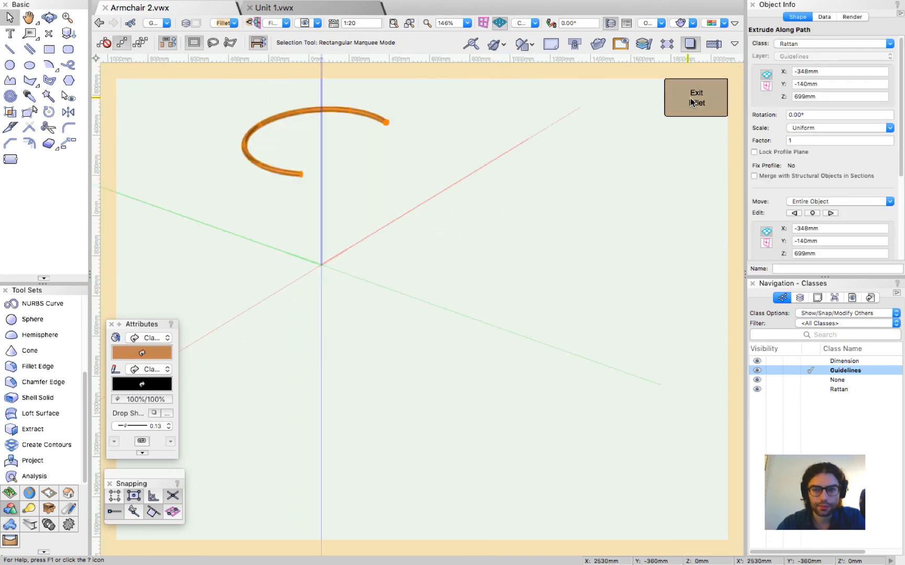
key("alt+super+v")
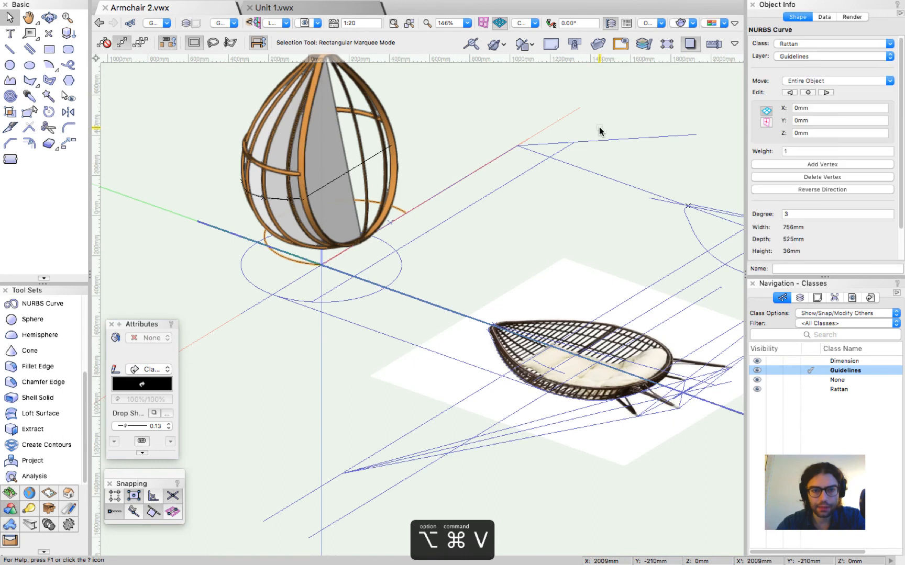
Step: Move the pasted curve away from the chair, group it with the horizontal rail and open the group for editing
scroll(258, 192, "up", 2)
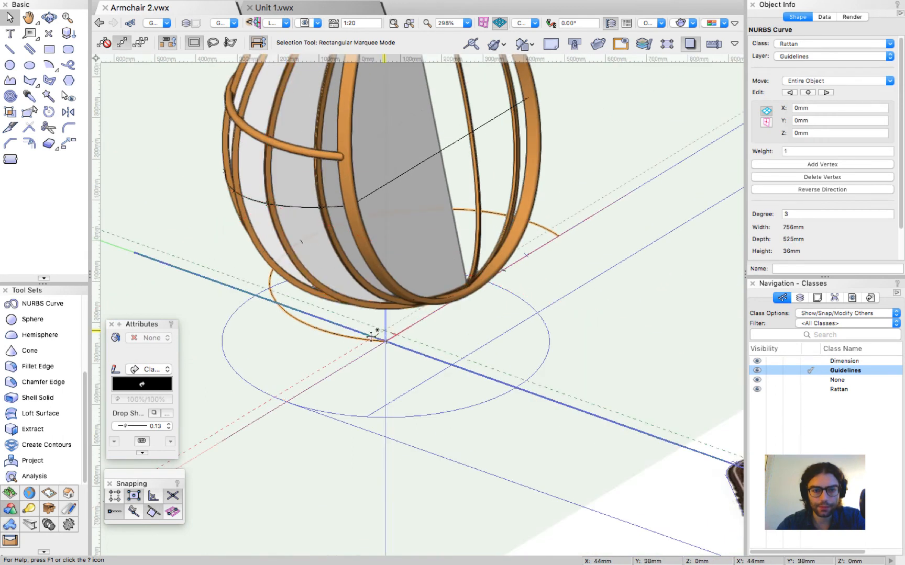
left_click_drag(370, 339, 191, 172)
left_click(253, 130)
key("super+g")
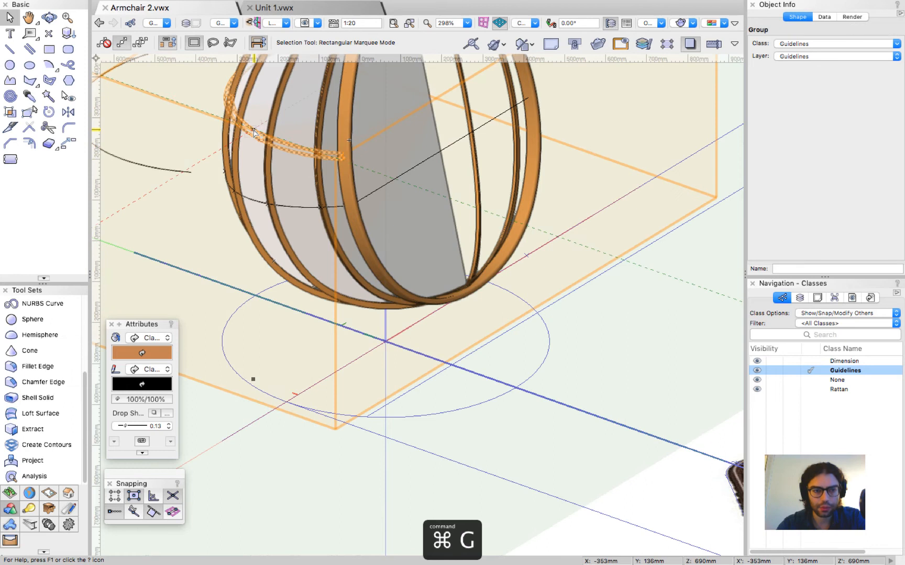
double_click(253, 132)
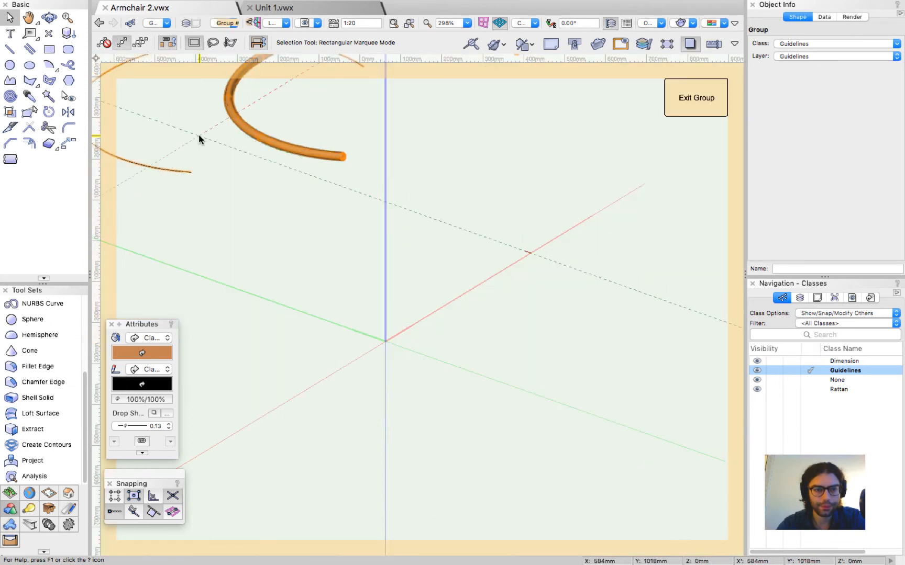
Step: Align the curve with the horizontal rail by snapping its endpoint to the centre of the rail's end face, and deselect it
scroll(199, 124, "up", 3)
left_click_drag(180, 229, 510, 198)
scroll(526, 203, "up", 10)
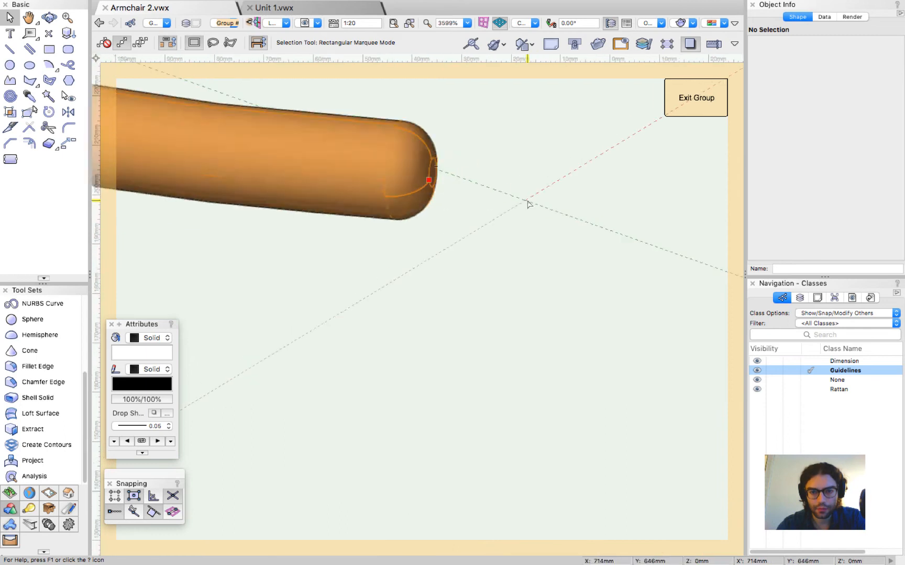
scroll(356, 168, "up", 5)
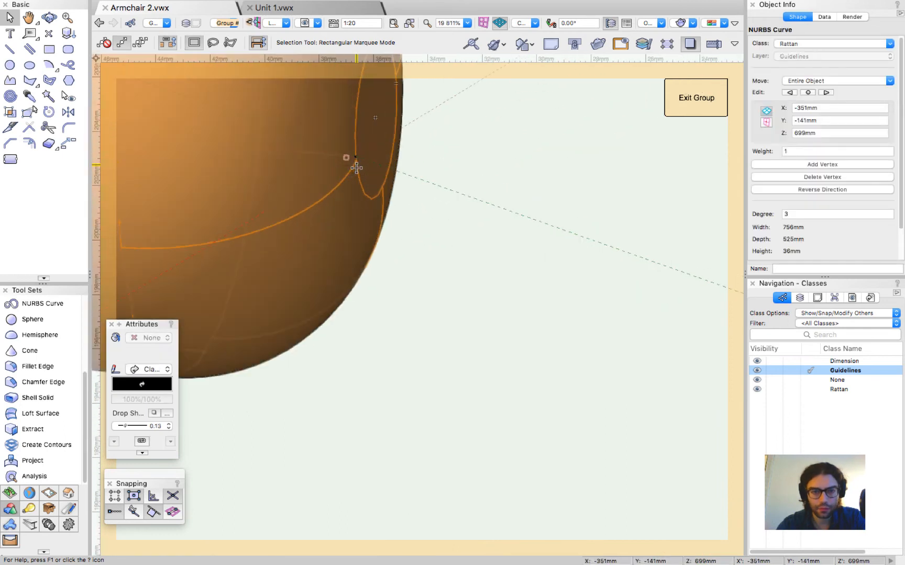
left_click_drag(355, 157, 375, 117)
scroll(332, 327, "down", 12)
scroll(332, 330, "down", 10)
scroll(418, 321, "up", 1)
left_click(476, 317)
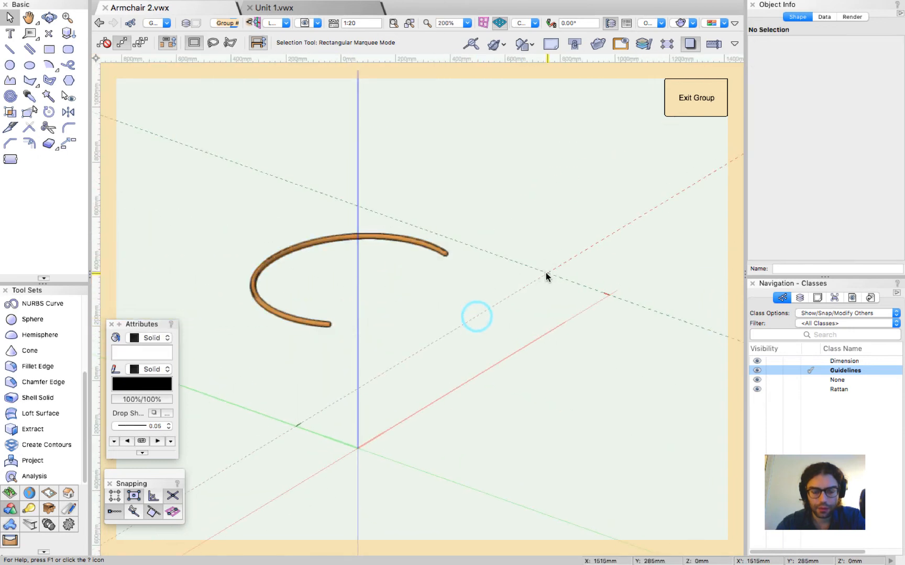
Step: In top view, move the curve about 980 mm along the X axis so it stands beside the rail, and deselect it
scroll(523, 294, "down", 1)
key("super+5")
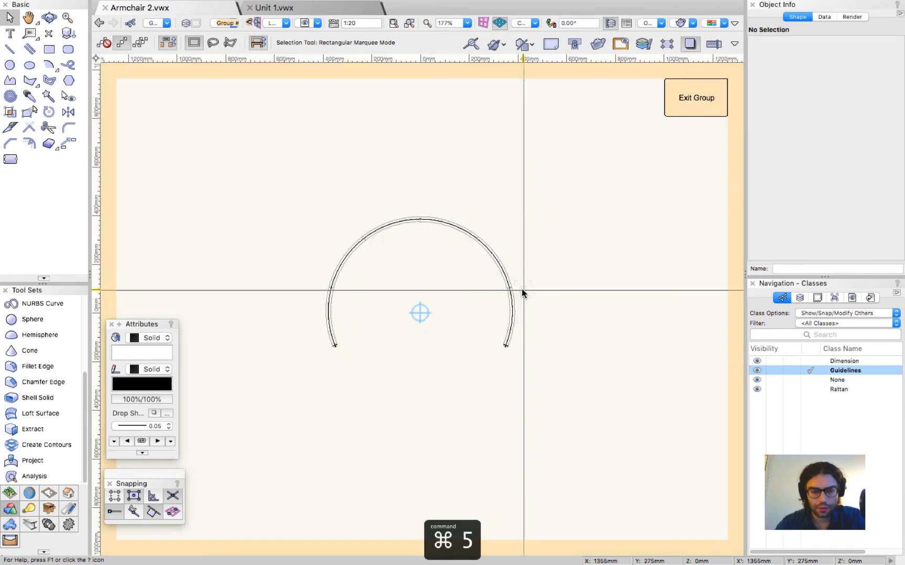
scroll(334, 307, "up", 3)
left_click_drag(327, 305, 651, 296)
scroll(313, 289, "down", 6)
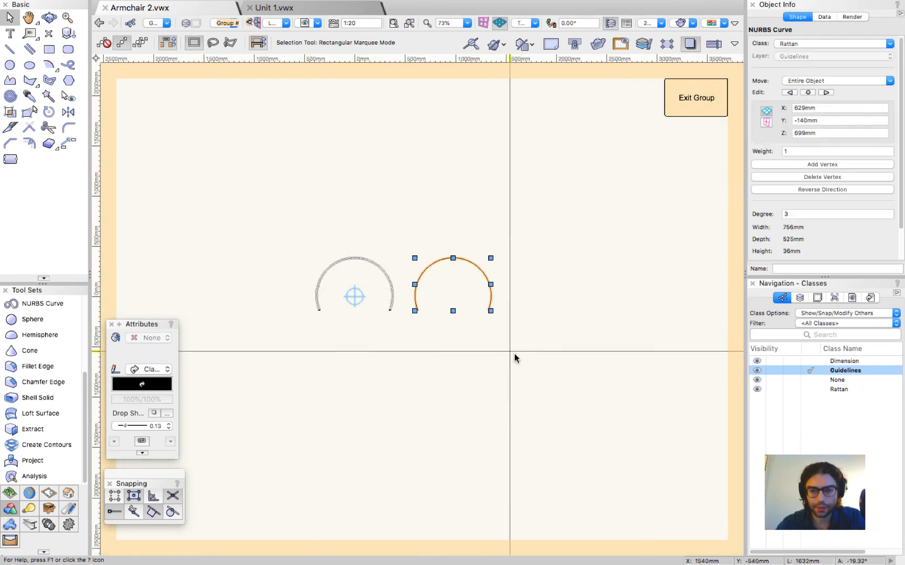
left_click(514, 354)
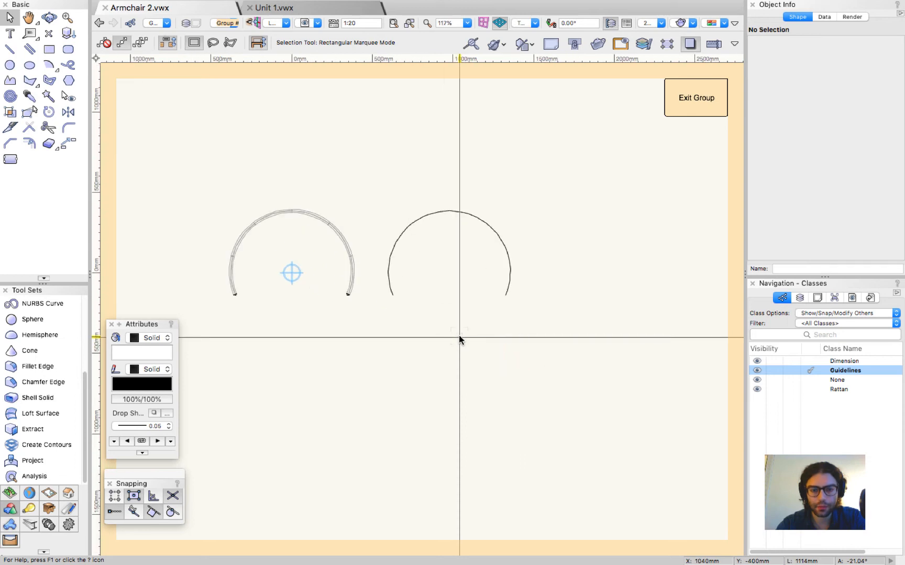
Step: Set a three-point working plane on the curve, using one end as origin, the other end for X and a point on its arc for Y
key("shift+c")
left_click_drag(464, 356, 276, 155)
scroll(405, 308, "up", 3)
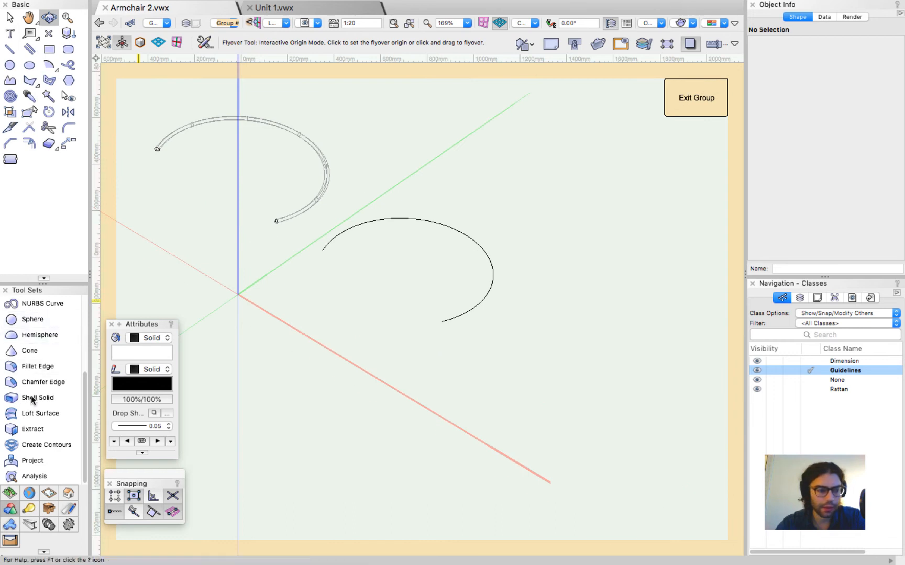
scroll(34, 355, "up", 5)
left_click(42, 319)
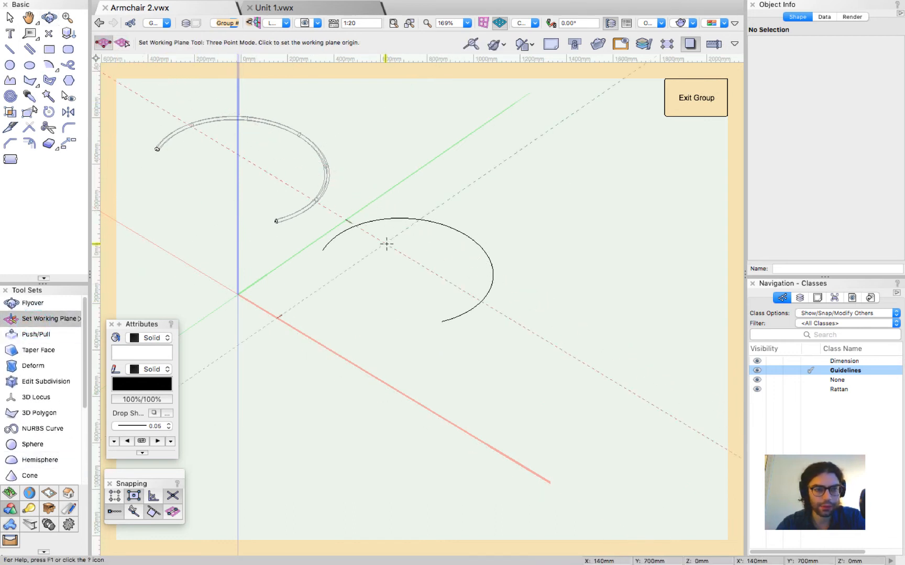
left_click(322, 250)
key("Escape")
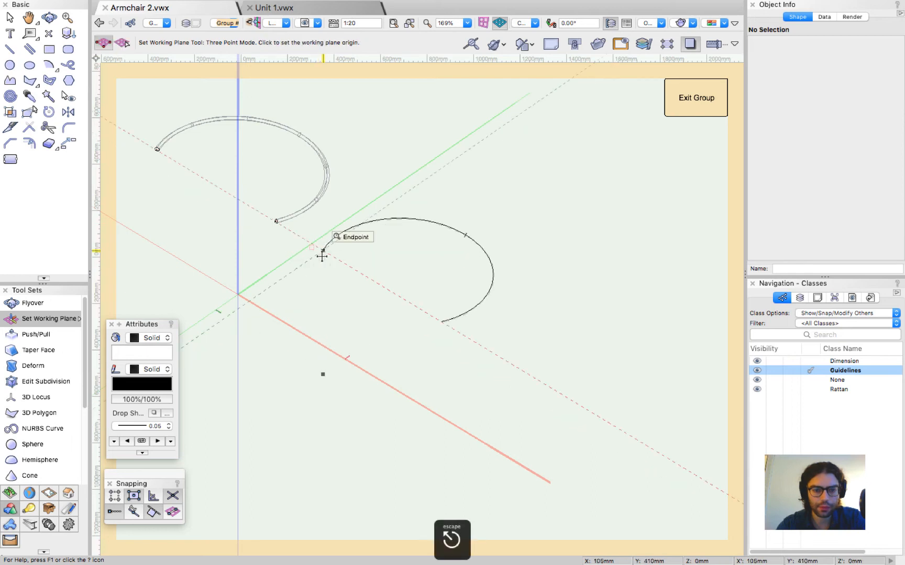
left_click(322, 252)
scroll(441, 318, "up", 8)
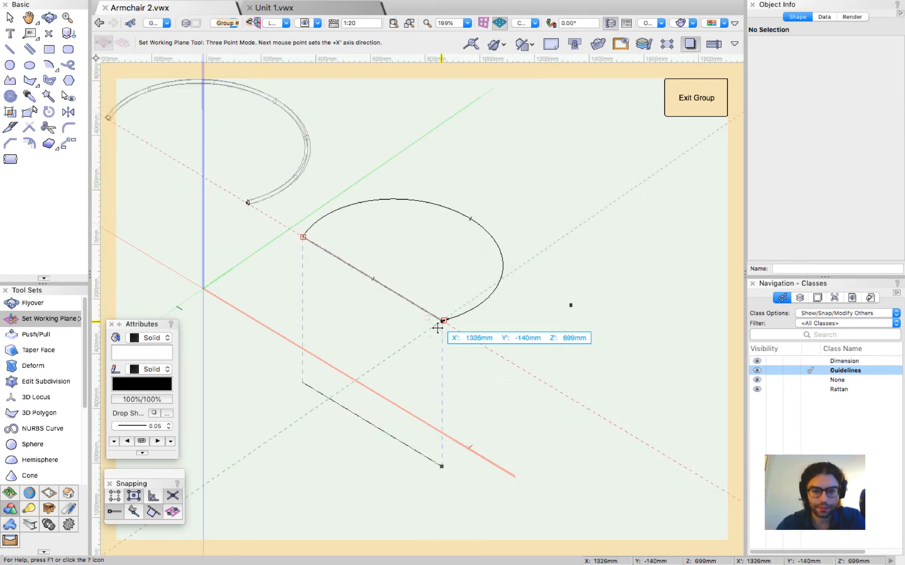
left_click(454, 303)
scroll(451, 303, "down", 7)
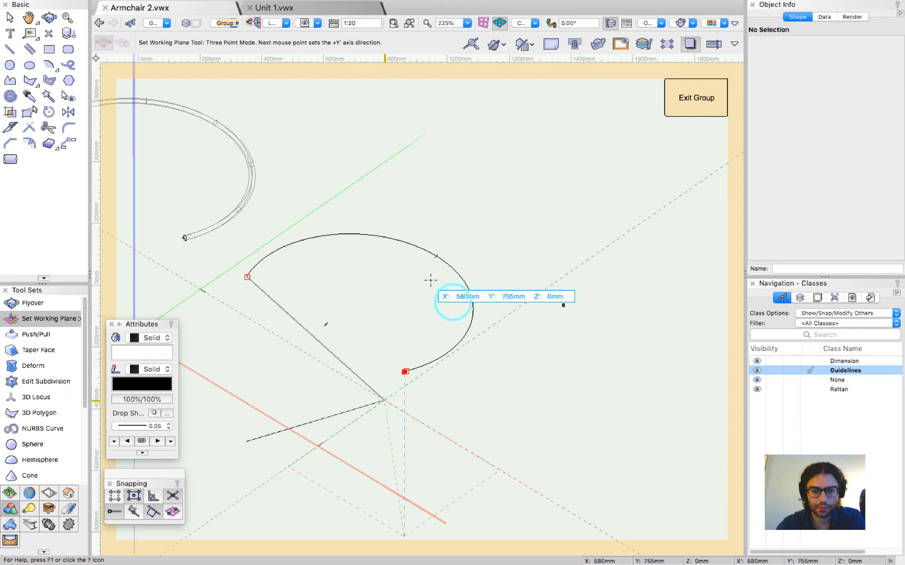
left_click(439, 254)
scroll(487, 236, "down", 2)
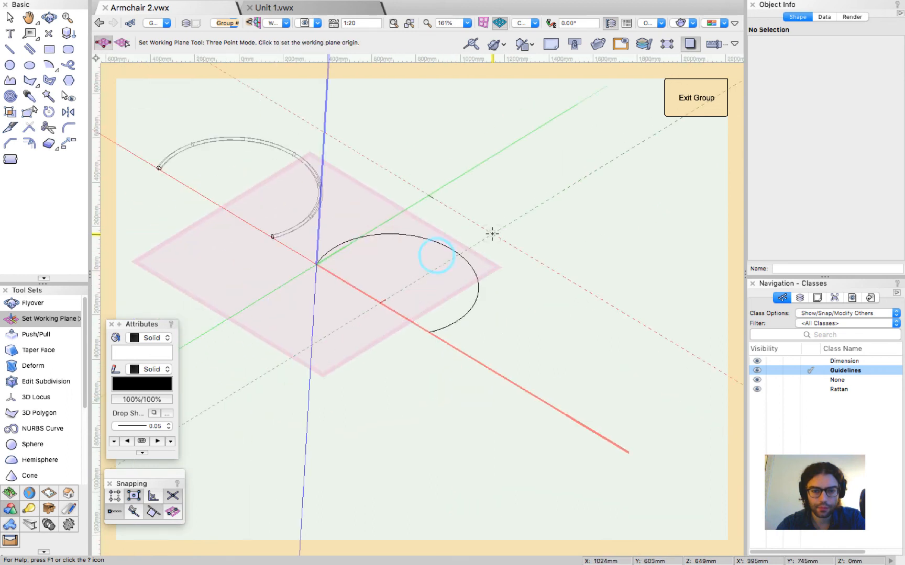
Step: Draw a straight line at 90° on the working plane, crossing the curve from its open side past its arc
scroll(383, 245, "up", 3)
key("4")
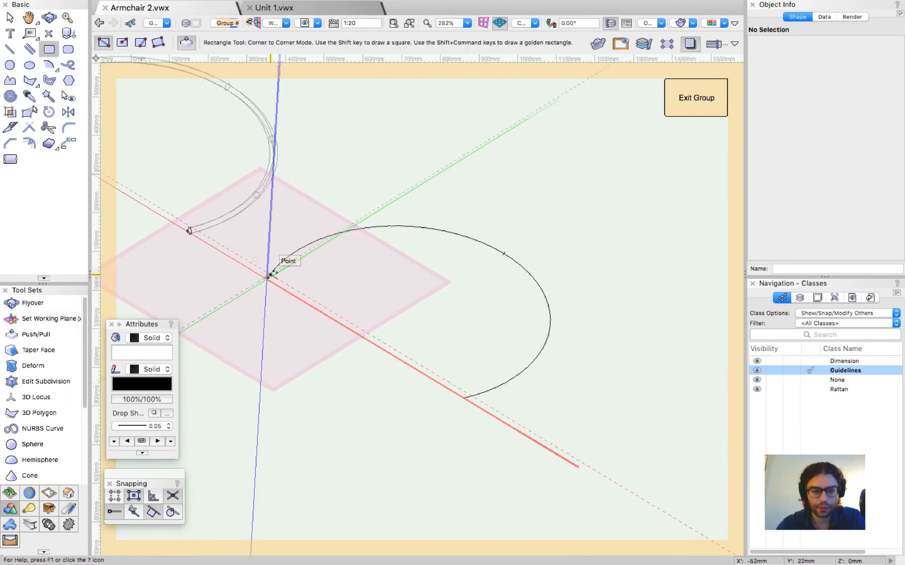
key("2")
left_click(354, 364)
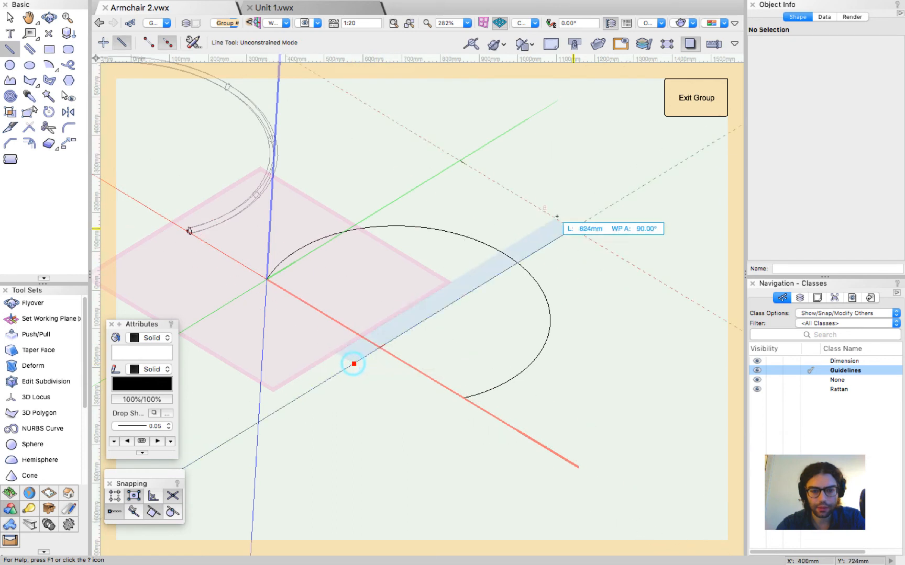
left_click(576, 226)
Step: Delete the copied curve, keeping the straight line on the working plane
key("x")
left_click(499, 247)
key("BackSpace")
scroll(440, 266, "down", 4)
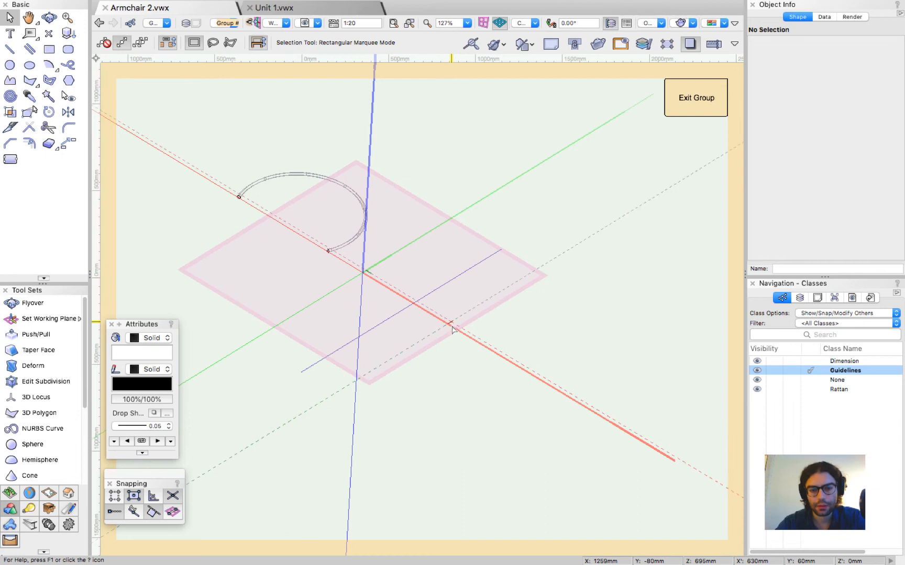
Step: Place a 2D locus on the straight line in top view and deselect it
key("super+5")
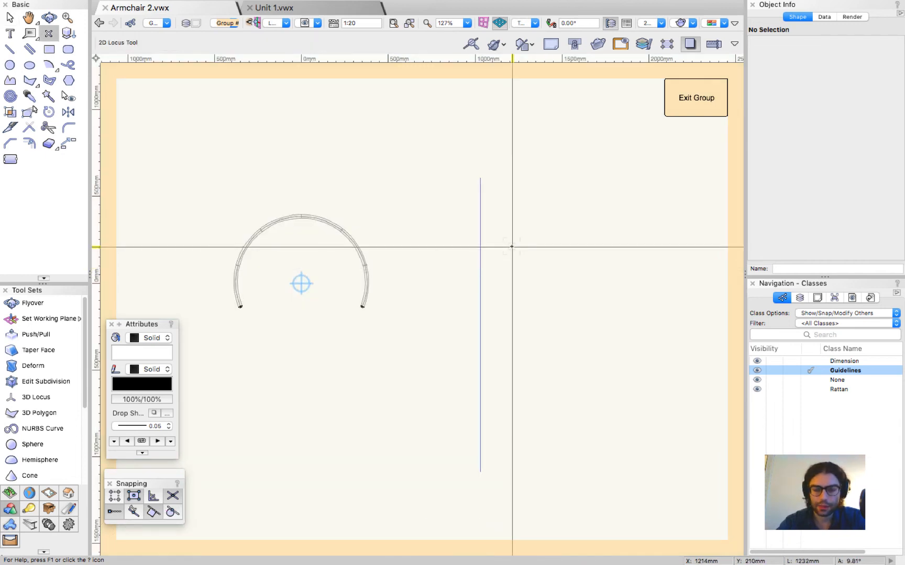
left_click(480, 251)
key("x")
left_click(525, 252)
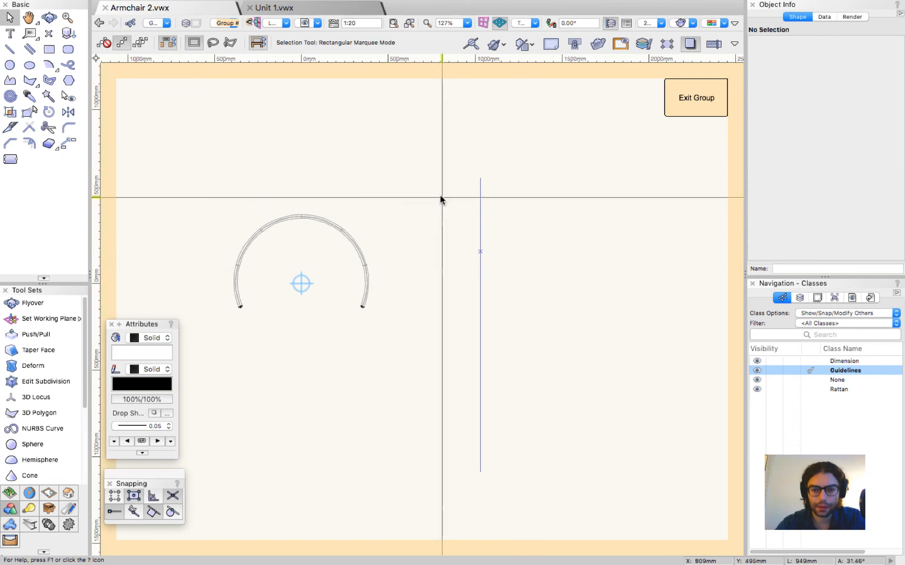
Step: Compare the 2D locus with the line in 3D, set the locus's Y coordinate to 0 mm and select the line
middle_click_drag(499, 295, 428, 212, "ctrl")
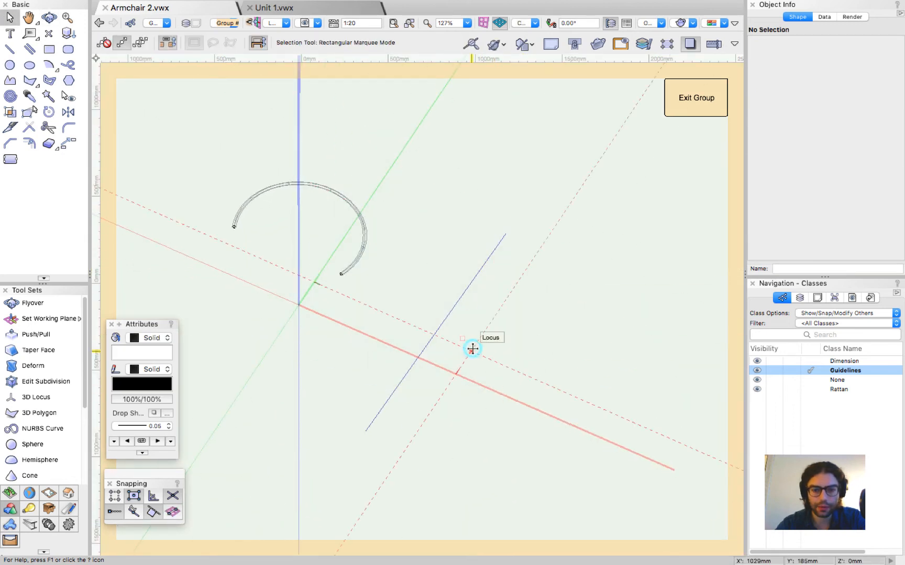
left_click(473, 348)
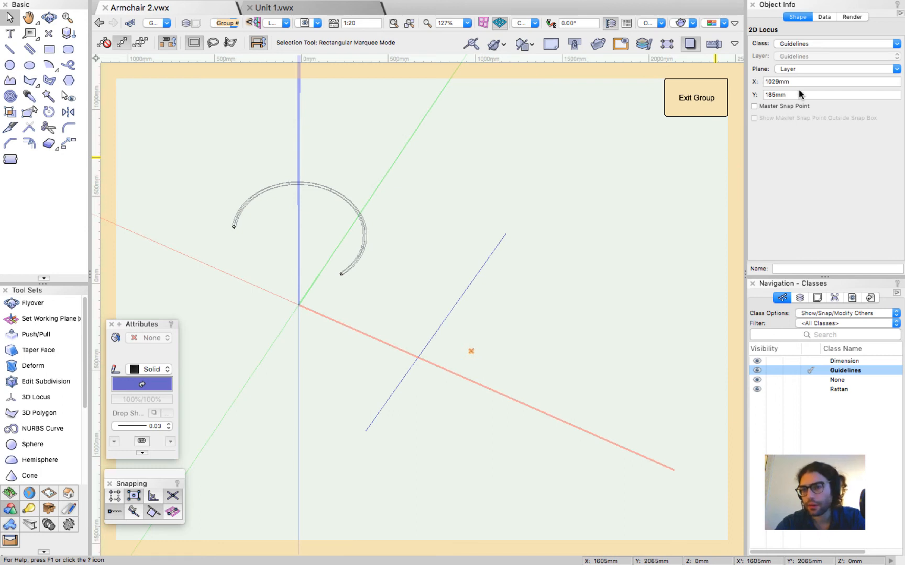
key("super+5")
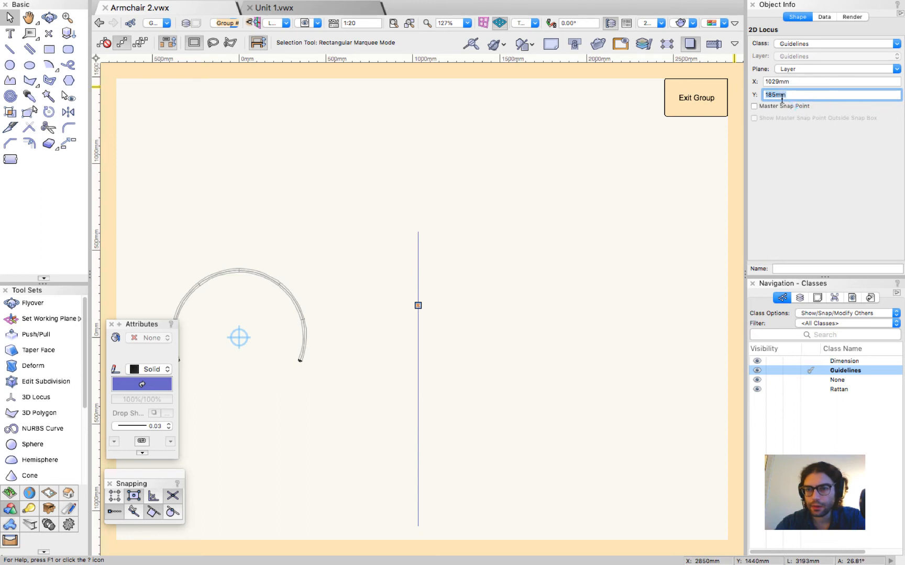
key("Return")
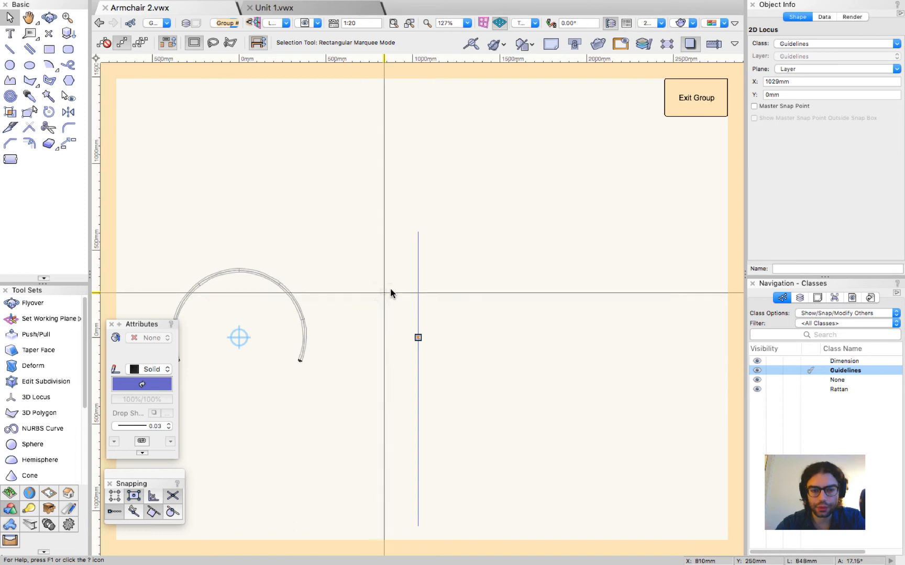
left_click(418, 286)
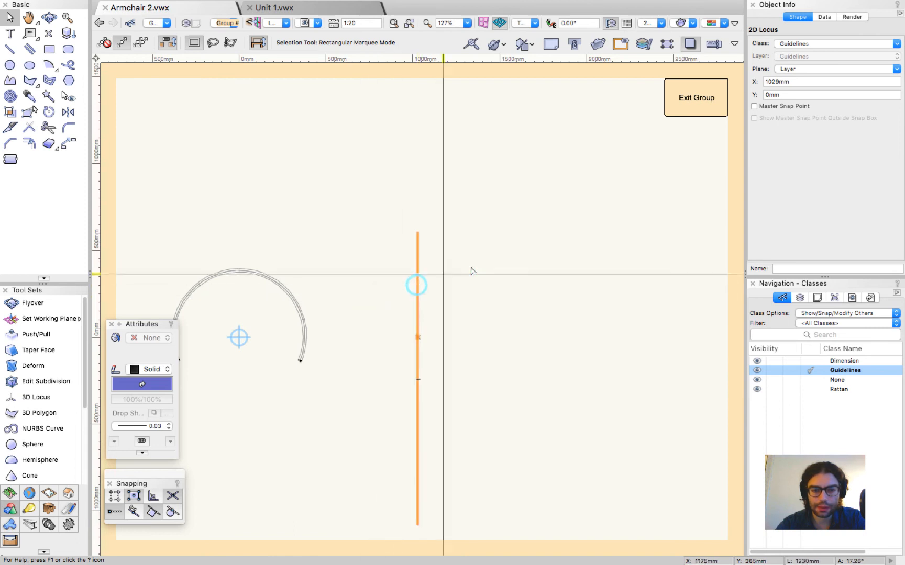
Step: Cut the straight line and 2D locus from the rail's path group, exit the group and paste both in place on the Guidelines layer
key("super+x")
left_click(687, 105)
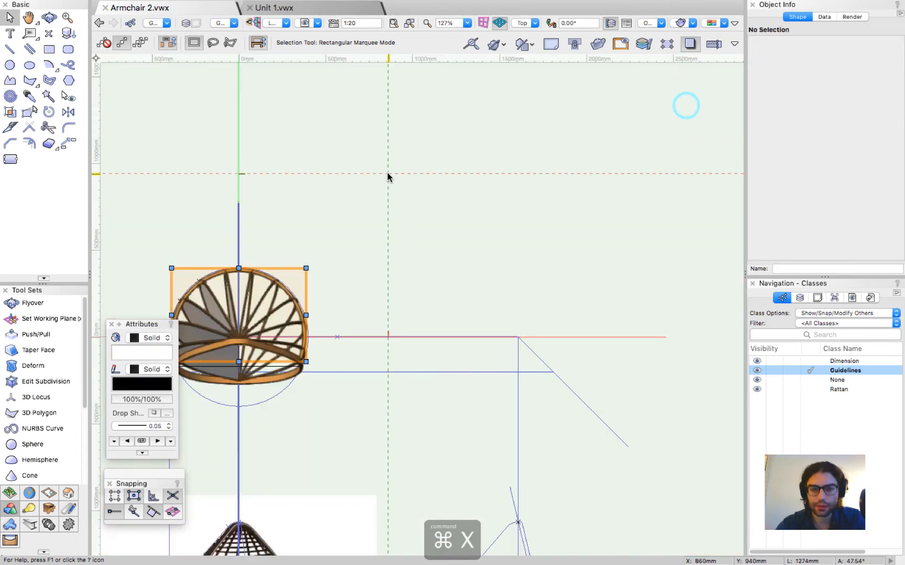
left_click(388, 232)
key("alt+super+v")
scroll(406, 204, "down", 4)
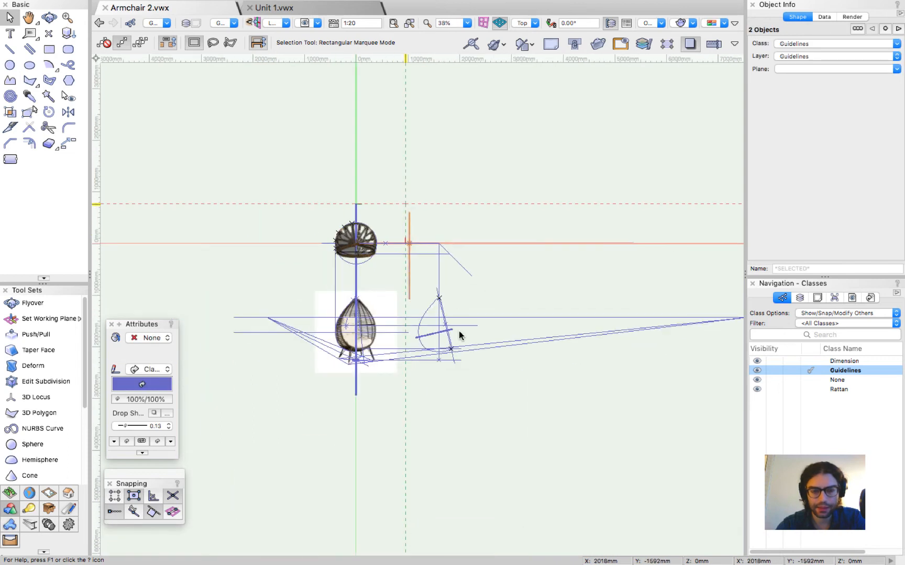
Step: Inspect the pasted line and locus in 3D, and in top wireframe view move them along the horizontal guide to its end locus
key("shift+c")
left_click_drag(438, 327, 400, 163)
key("super+5")
key("super+l")
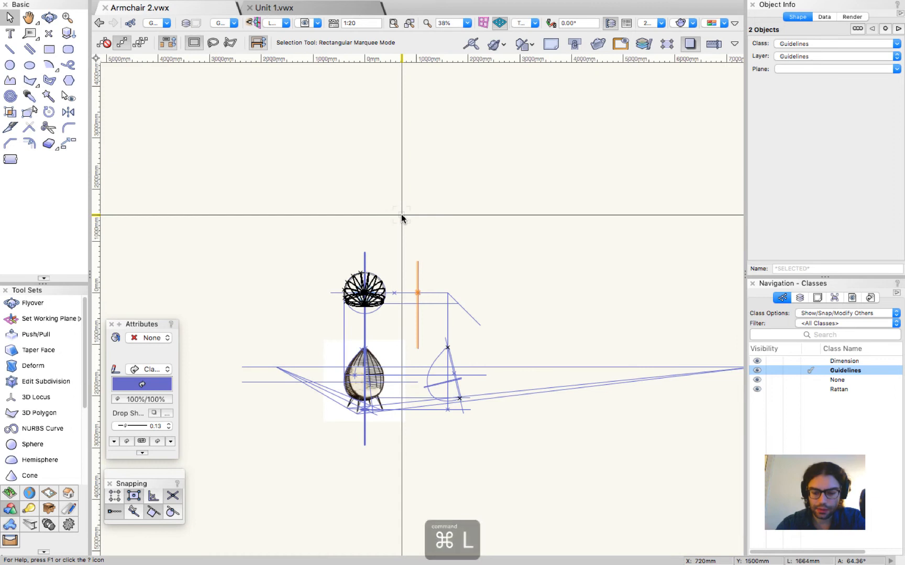
scroll(419, 295, "up", 3)
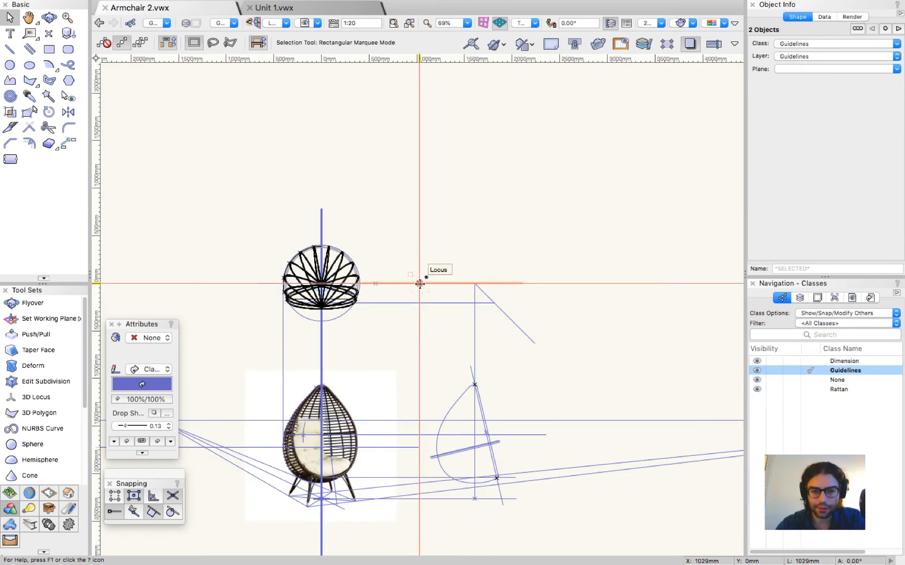
left_click_drag(460, 283, 474, 283)
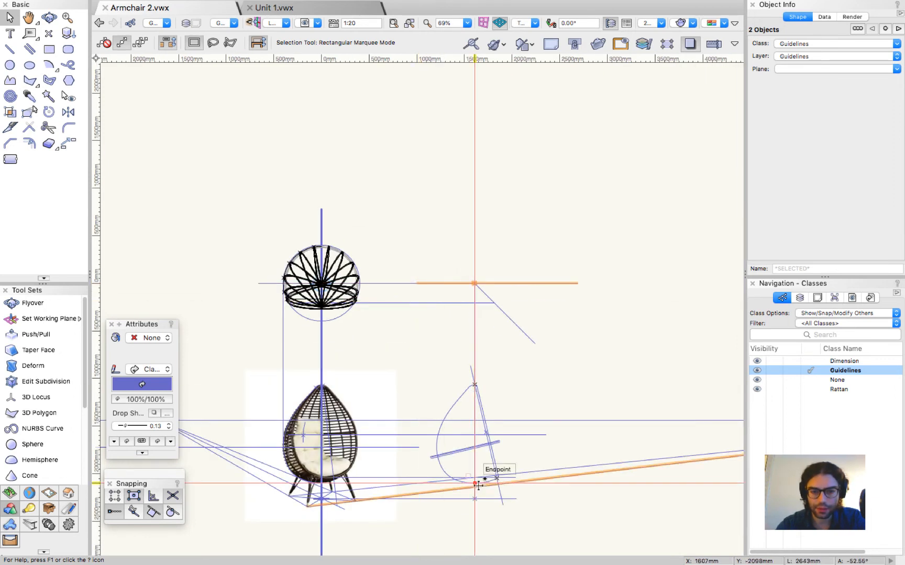
Step: Rotate the line and locus in 3D by -90° about the layer plane's X axis, centred on the horizontal guide's end locus
middle_click_drag(493, 420, 468, 197, "super")
right_click(464, 196)
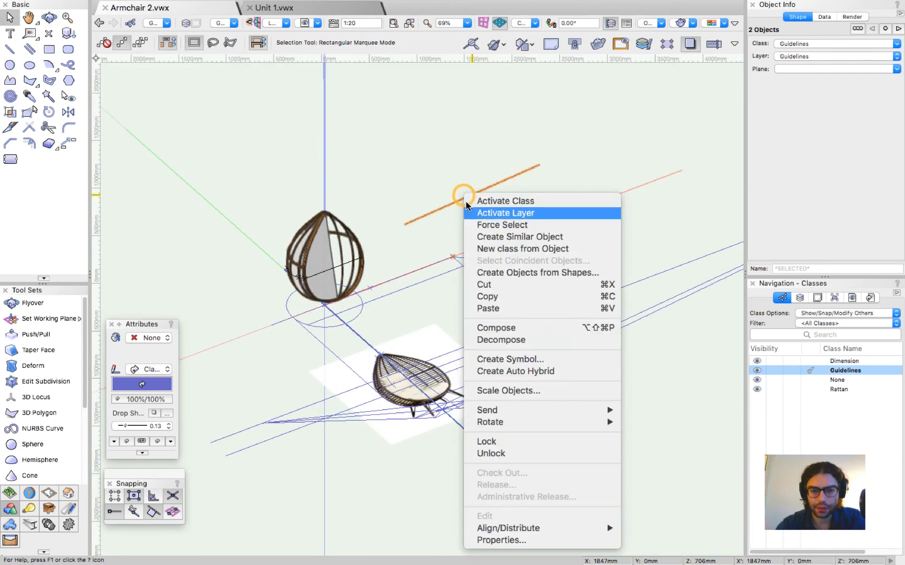
mouse_move(571, 424)
left_click(666, 434)
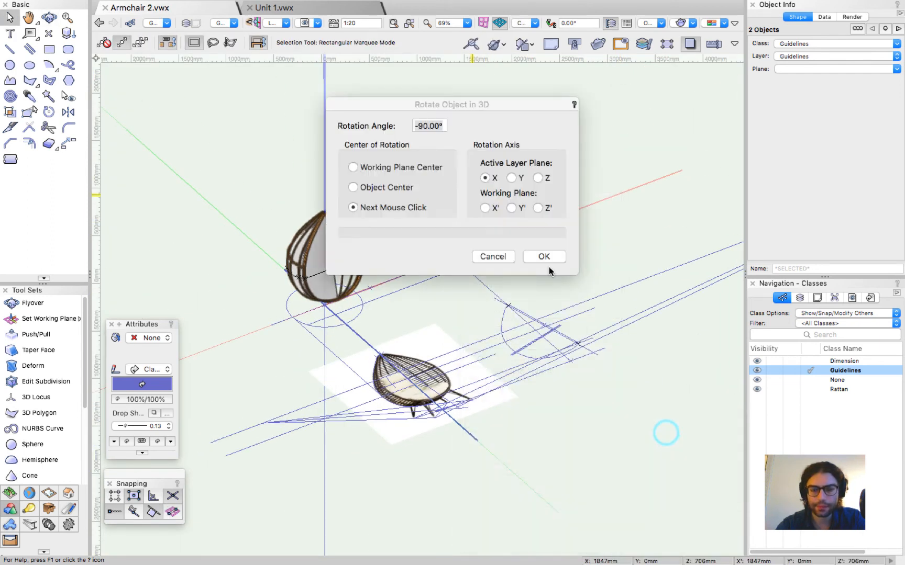
key("Return")
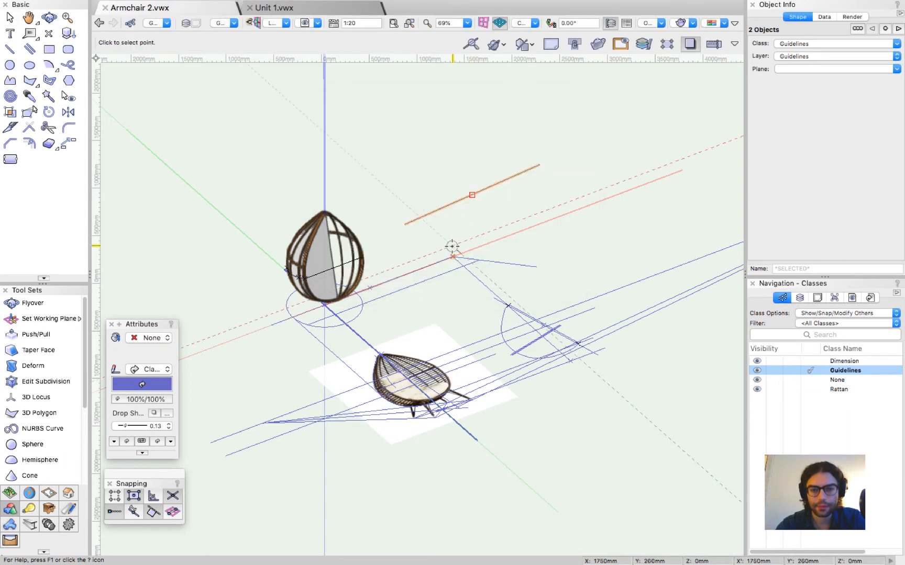
left_click(452, 259)
Step: In top view, move the rotated line and locus from the horizontal guide's end locus down to the side profile's base locus
key("super+5")
scroll(479, 211, "down", 1)
scroll(478, 211, "up", 2)
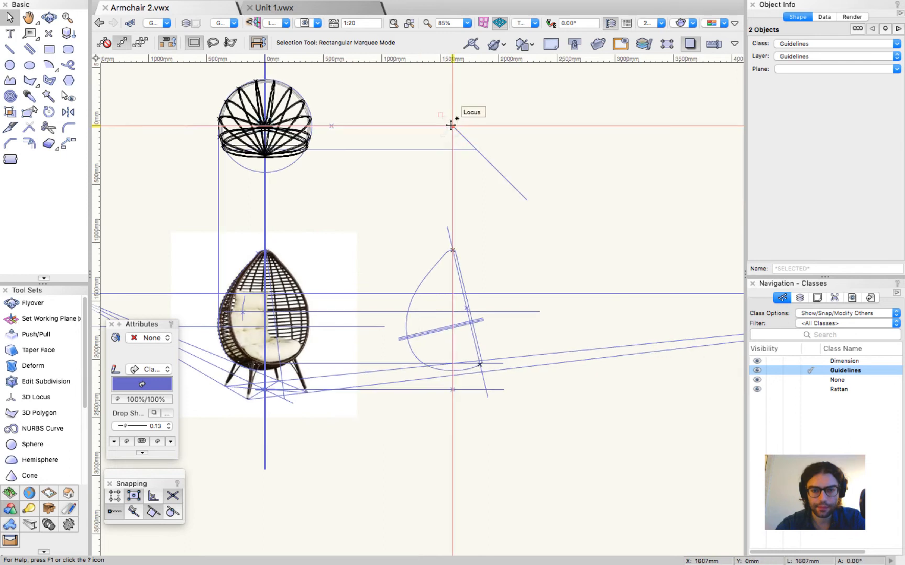
left_click_drag(452, 126, 452, 389)
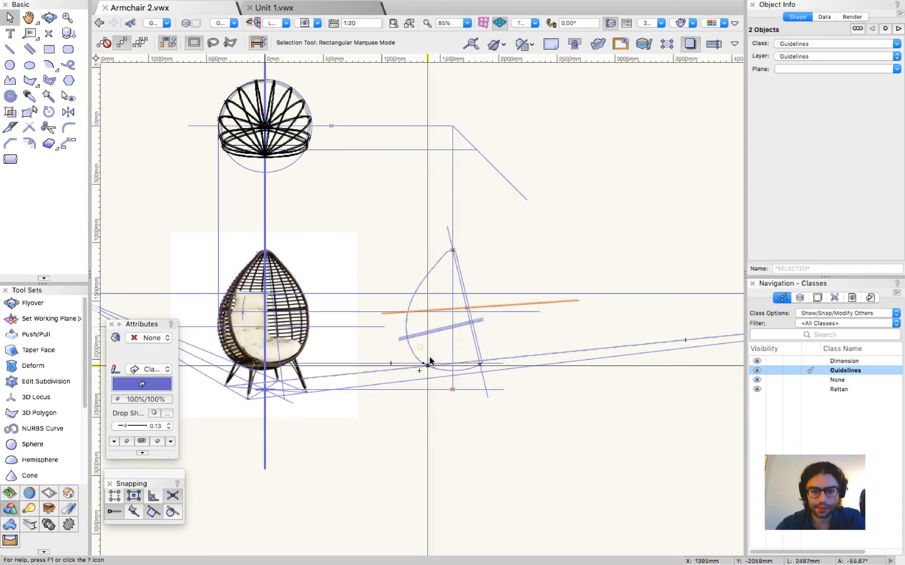
Step: Delete the old pair of tilted parallel guide lines crossing the side view's teardrop profile
scroll(430, 359, "up", 3)
left_click(646, 273)
left_click_drag(607, 274, 566, 239)
key("Delete")
Step: Shorten the moved rail line at both ends to about 721 mm so it extends slightly beyond the teardrop profile
left_click(576, 209)
scroll(300, 313, "down", 2)
left_click_drag(673, 234, 454, 253)
scroll(454, 253, "up", 2)
left_click_drag(244, 242, 293, 238)
Step: Try to offset the shortened rail line by 10 mm
key("-")
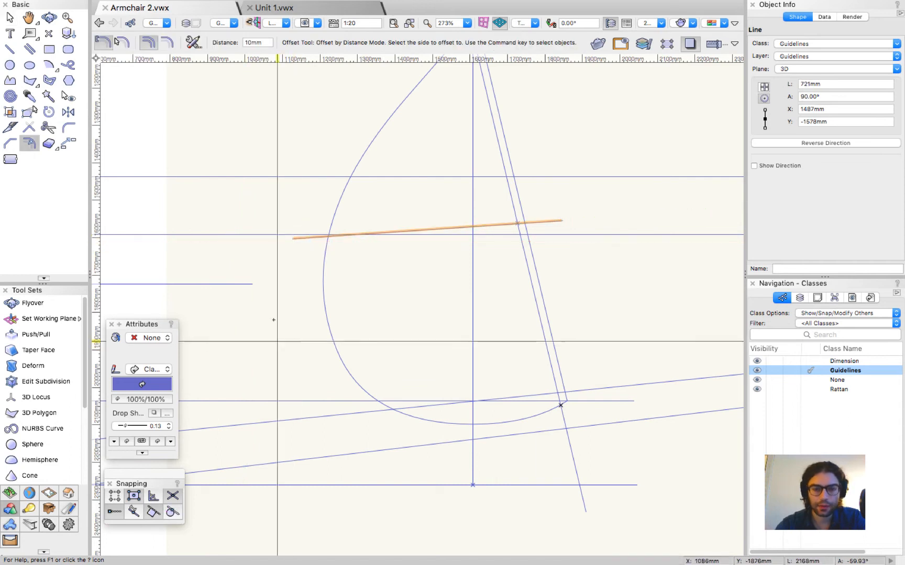
left_click(423, 207)
key("super+z")
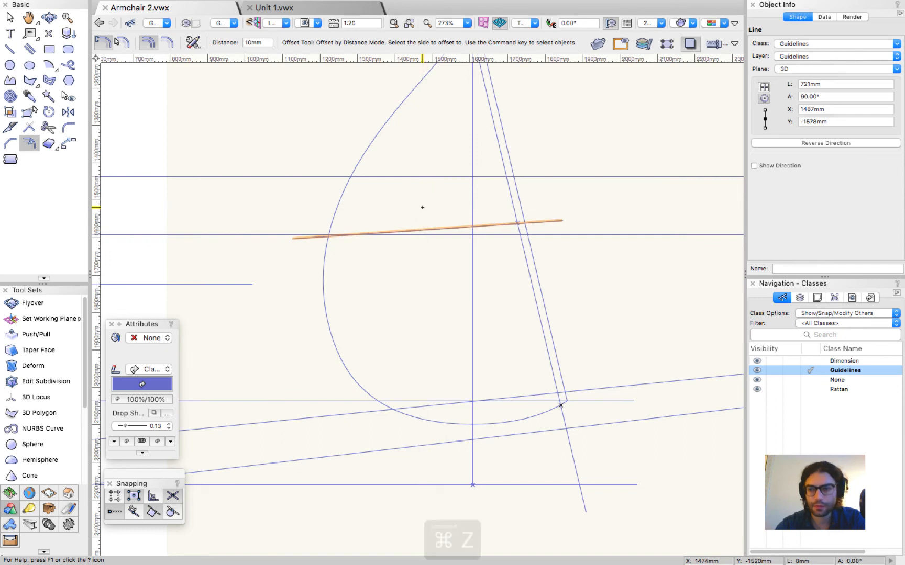
key("super+z")
key("super+z")
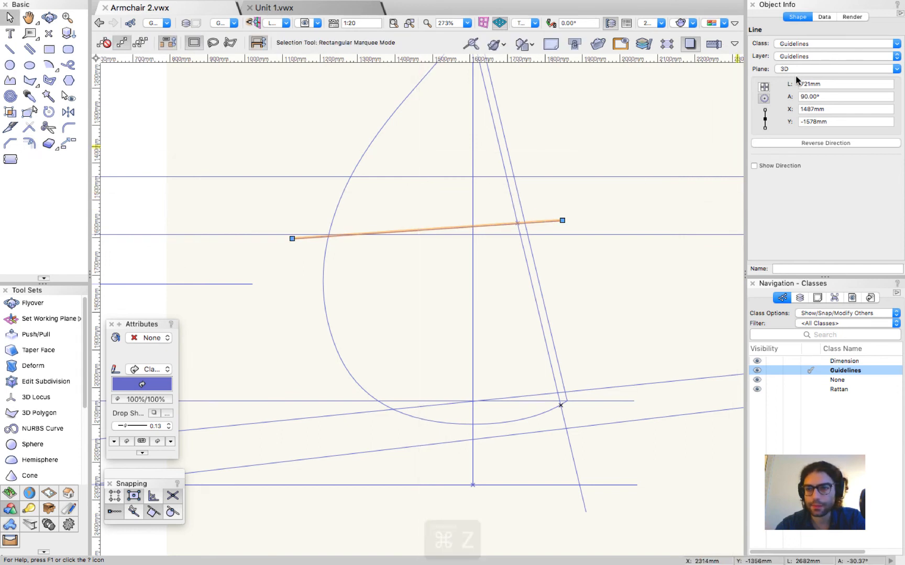
Step: Change the rail line's plane to Screen and on to Layer, check it in 3D and return to top view
left_click(798, 70)
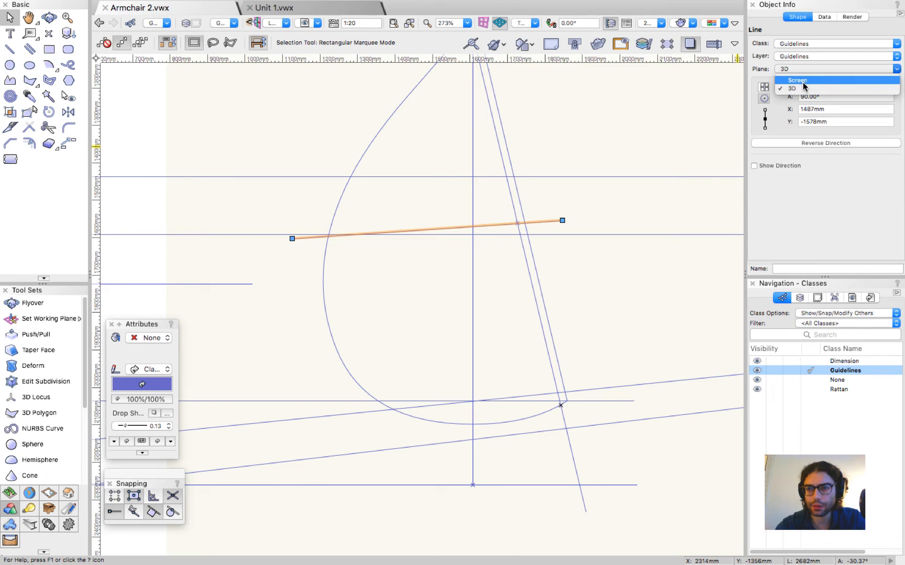
left_click(804, 87)
left_click(805, 70)
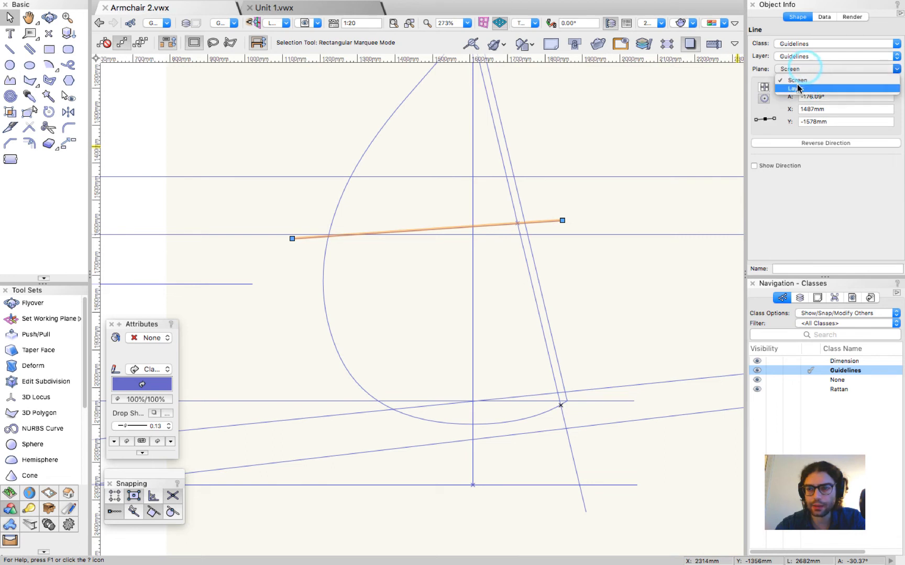
left_click(798, 88)
key("shift+c")
left_click_drag(501, 376, 643, 148)
key("super+5")
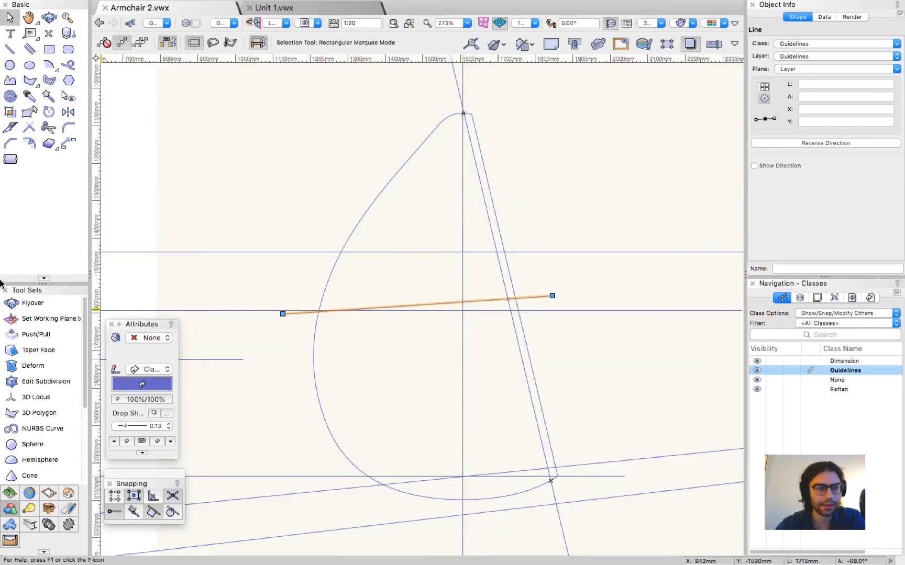
Step: Offset the rail line by 10 mm to both sides, clear the selection and save the file
left_click(30, 143)
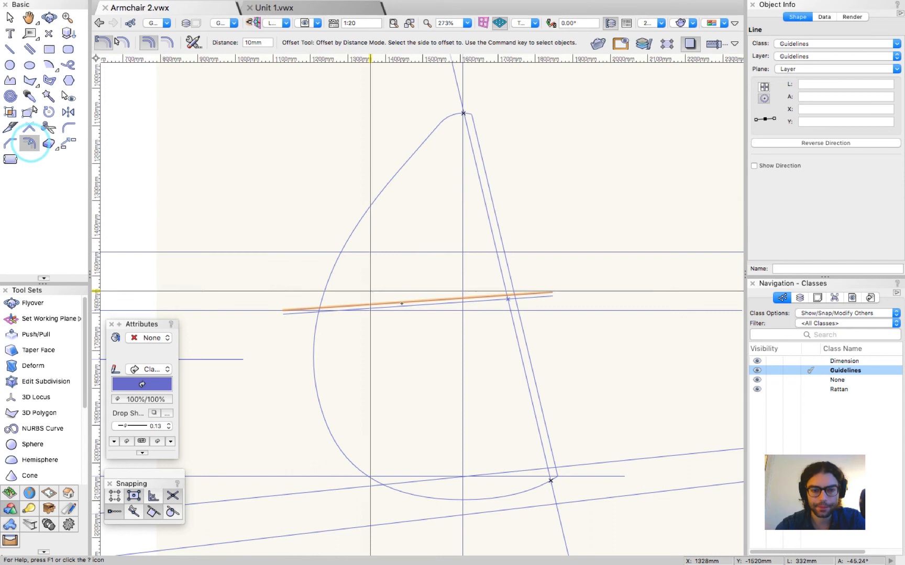
left_click(409, 350)
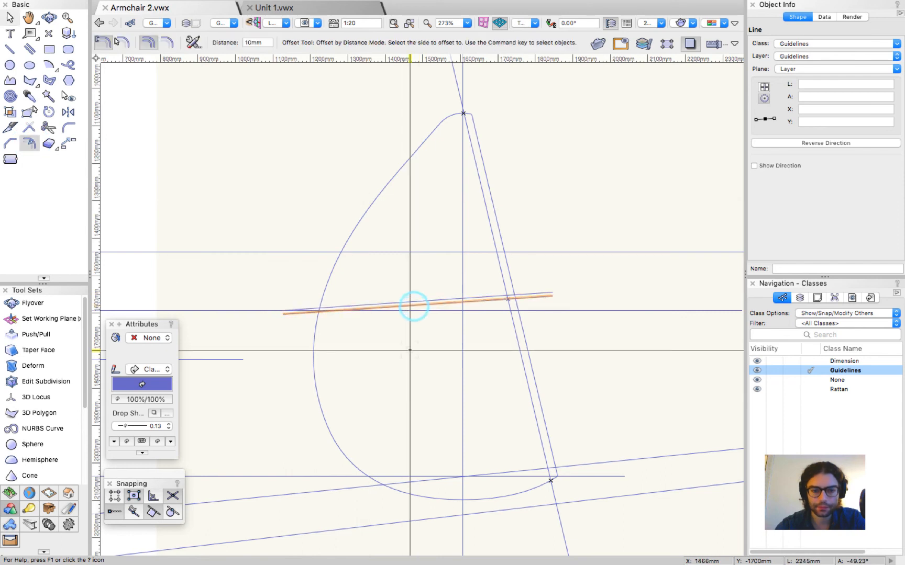
key("x")
left_click(555, 277)
key("super+s")
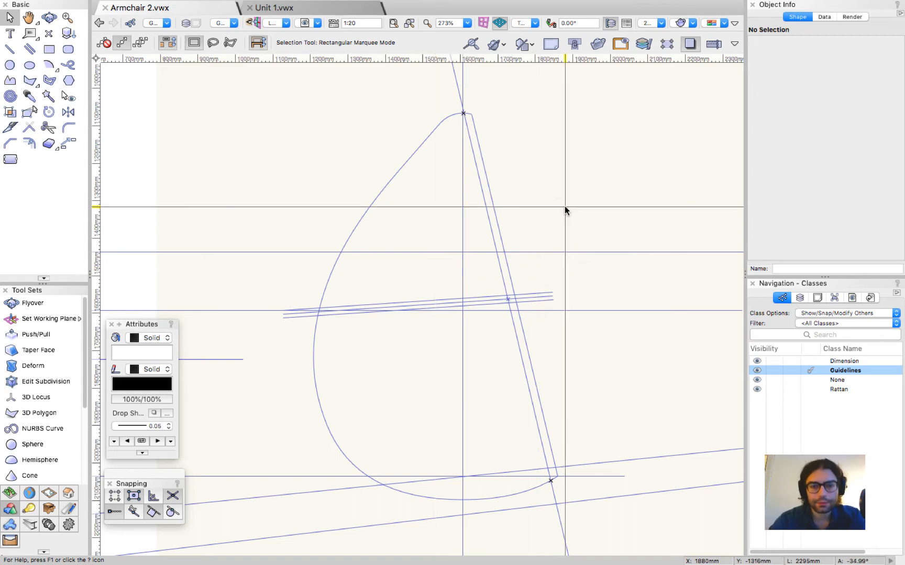
Step: Place the text "18" beside the upper part of the side view's teardrop profile
scroll(565, 206, "down", 3)
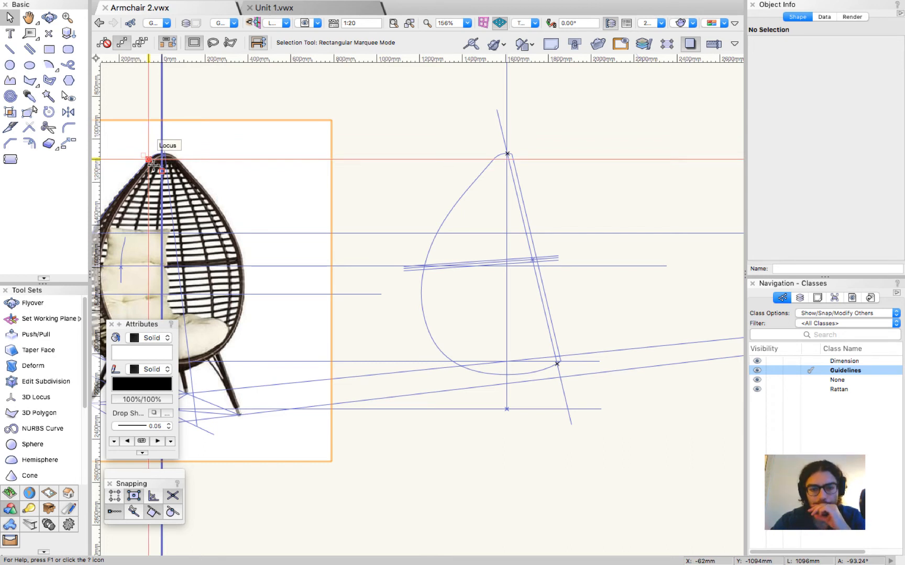
key("1")
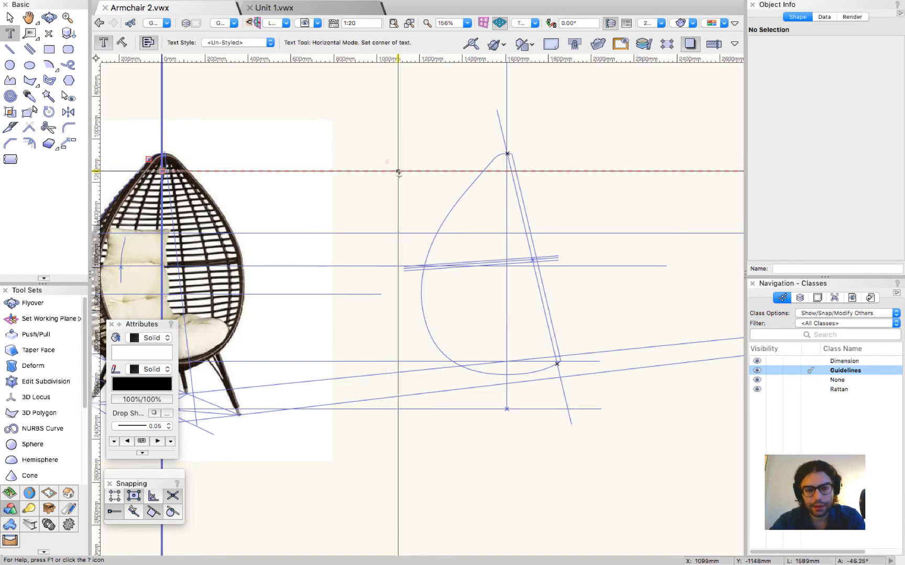
left_click(408, 172)
key("Escape")
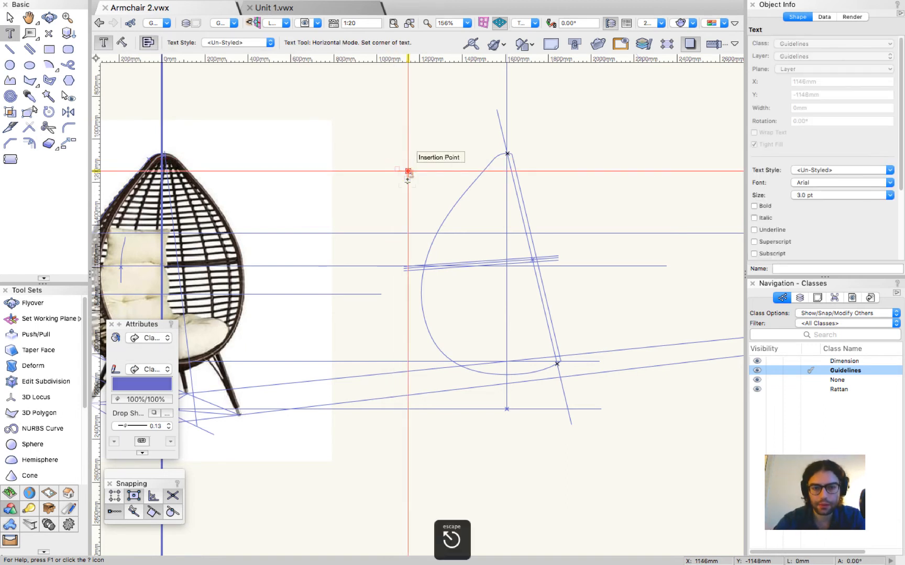
left_click(455, 170)
Step: Set the font size of the "18" text to 6 pt and deselect it
scroll(426, 192, "up", 2)
left_click_drag(352, 177, 434, 111)
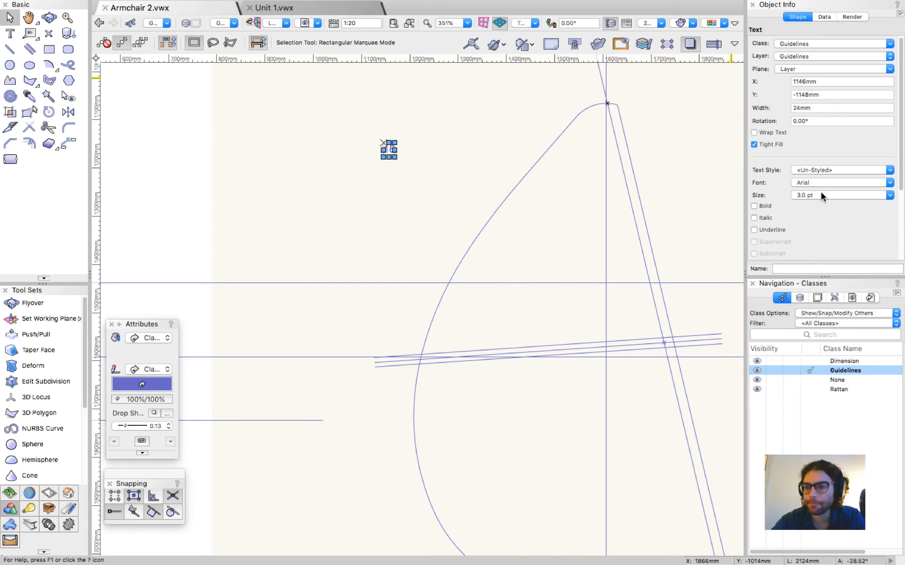
left_click(821, 195)
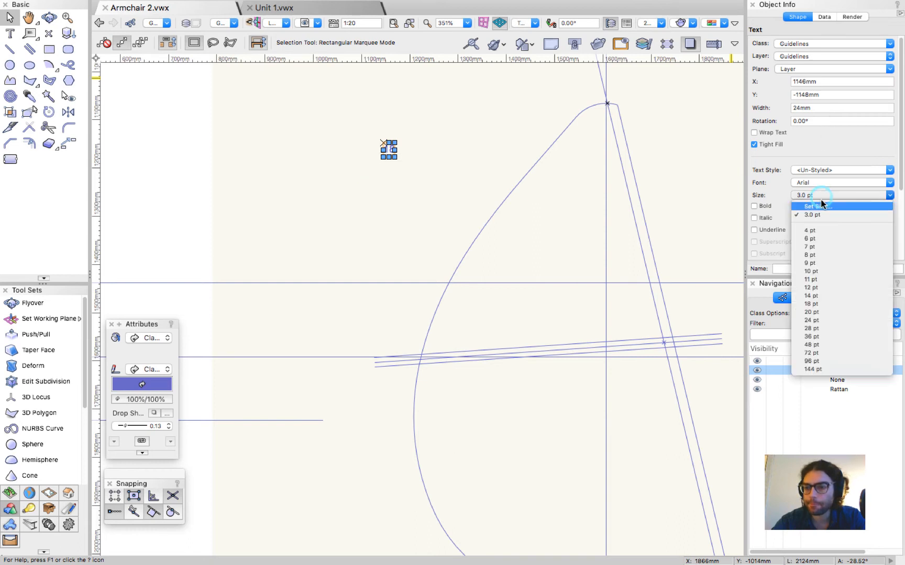
left_click(835, 238)
left_click(445, 136)
scroll(287, 181, "down", 2)
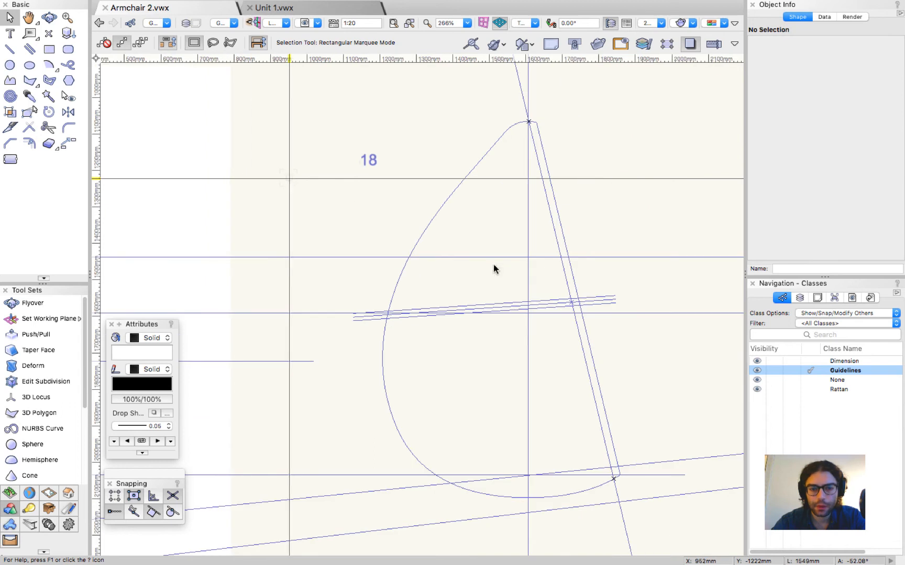
Step: Split the teardrop profile polyline at its intersection with the upper offset rail line, using the Split tool's Point Split mode
left_click(432, 220)
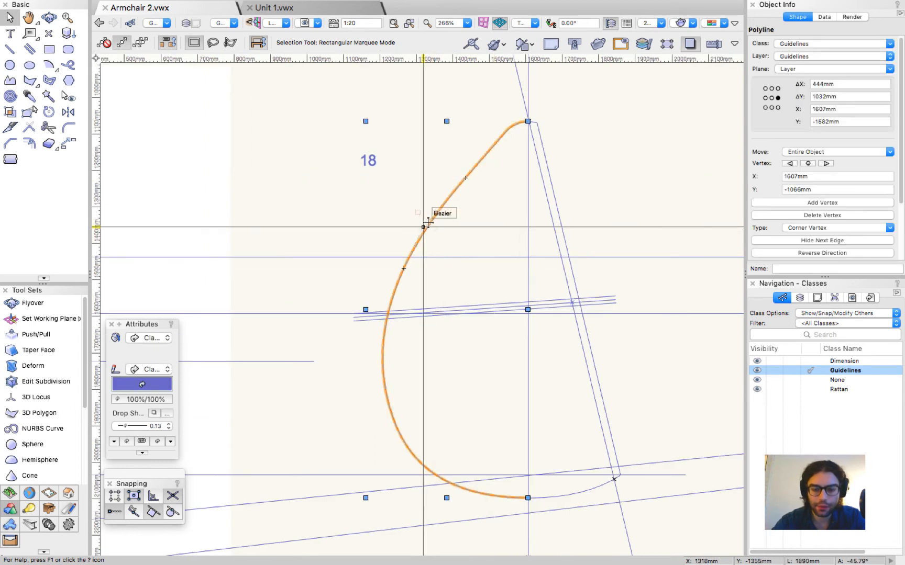
left_click(9, 130)
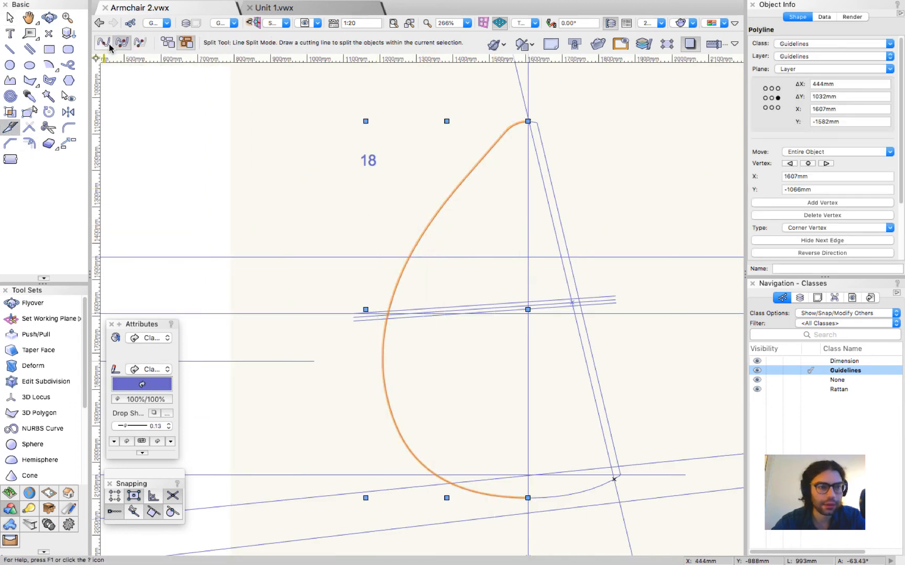
scroll(393, 290, "up", 4)
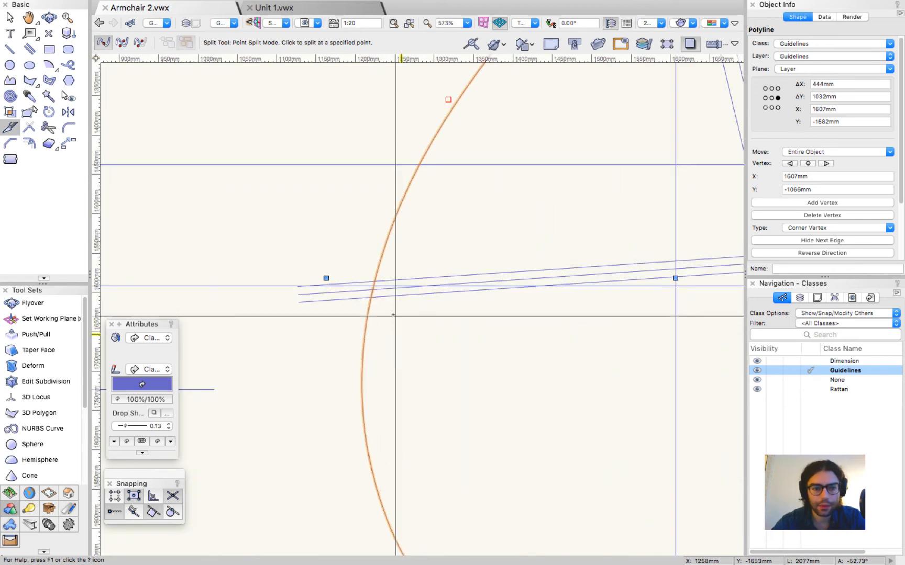
left_click(374, 283)
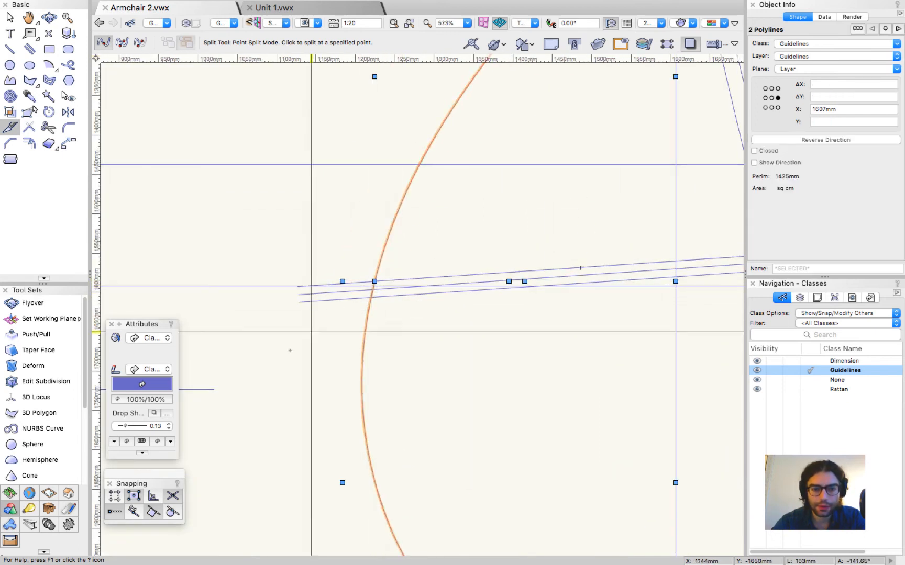
scroll(283, 358, "down", 4)
scroll(468, 103, "up", 2)
key("Escape")
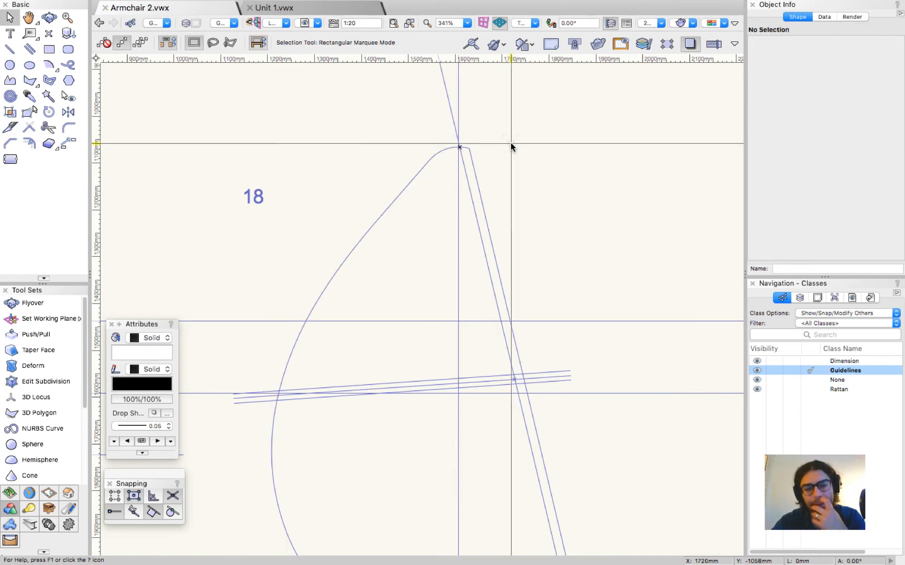
Step: Offset the long slanted guide line across the teardrop's open front by 40 mm towards the outside
scroll(545, 146, "down", 2)
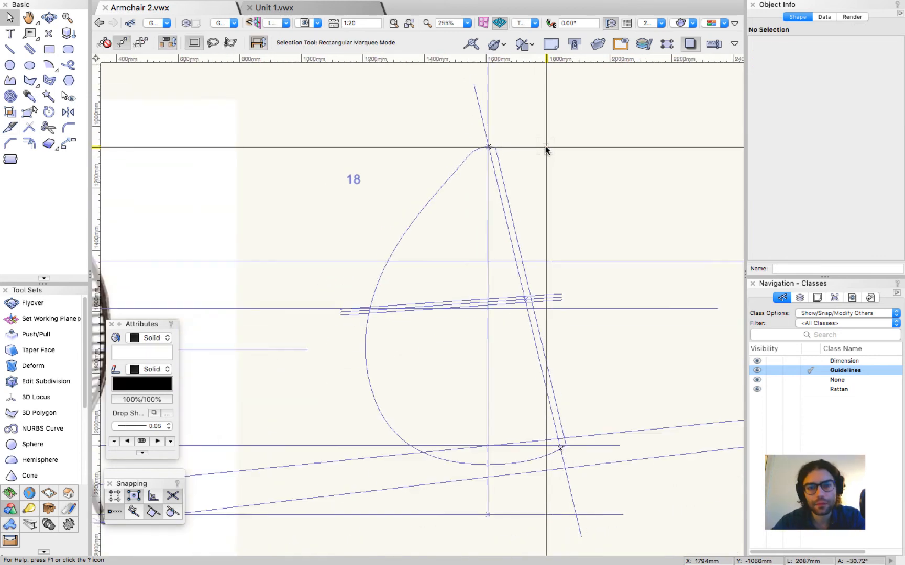
scroll(545, 145, "down", 2)
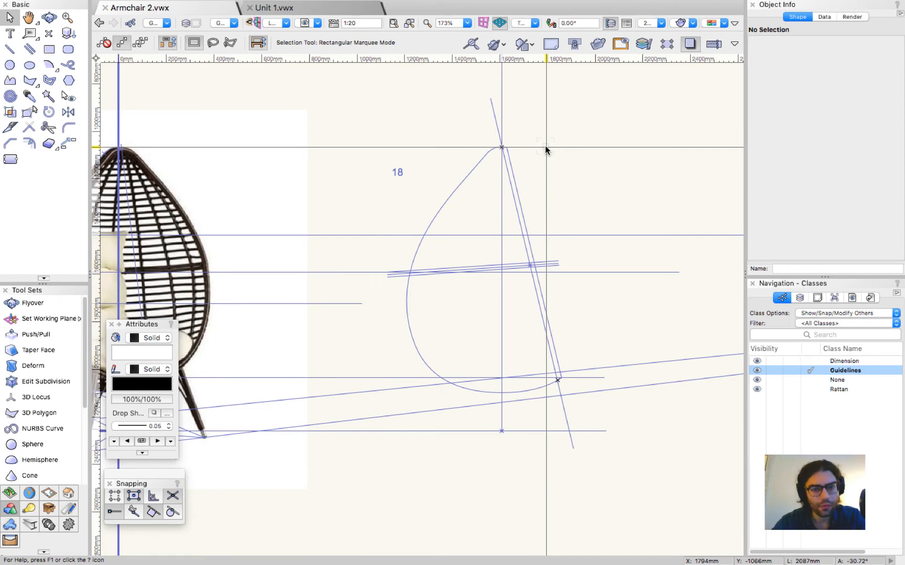
left_click(513, 199)
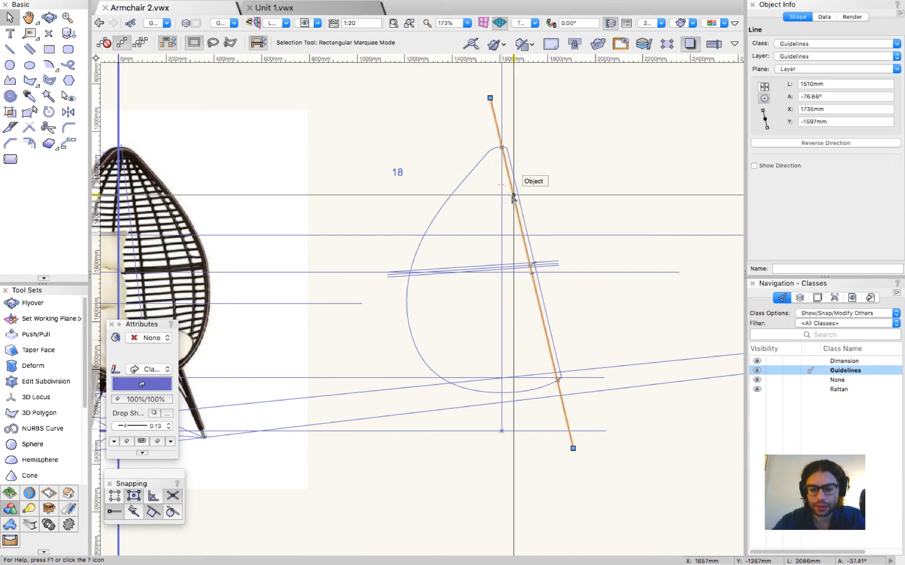
key("e")
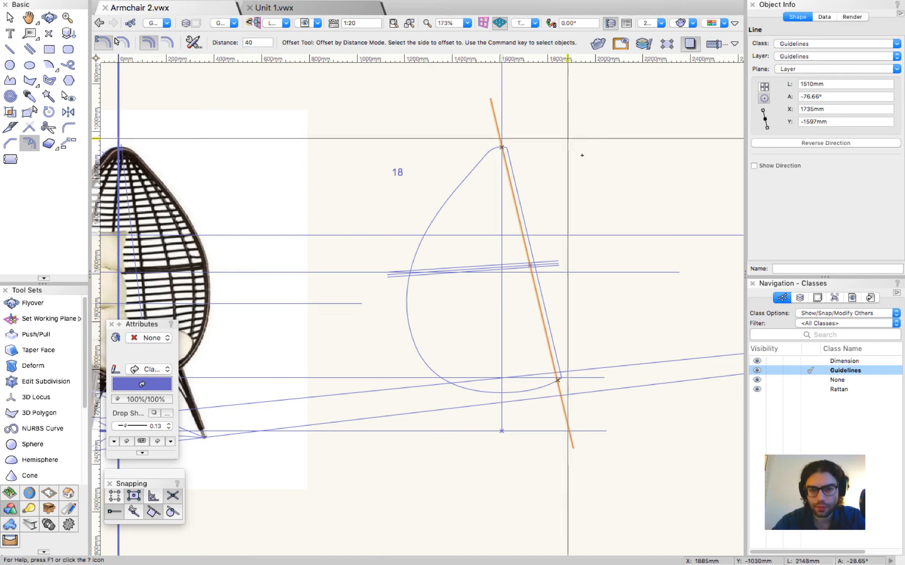
left_click(576, 223)
key("x")
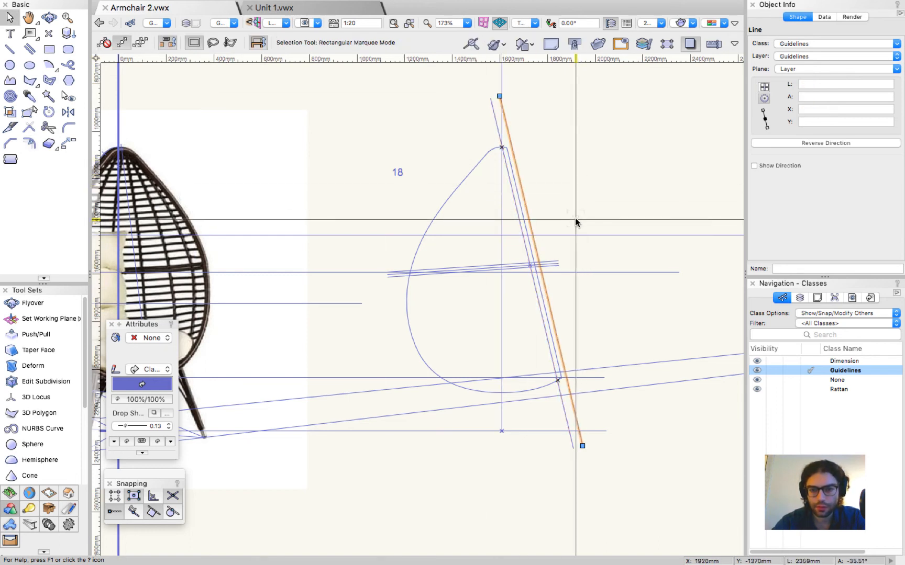
Step: Split the short bottom segment of the teardrop profile along the innermost long slanted guide line, using the Split tool's Line Split mode
left_click(593, 202)
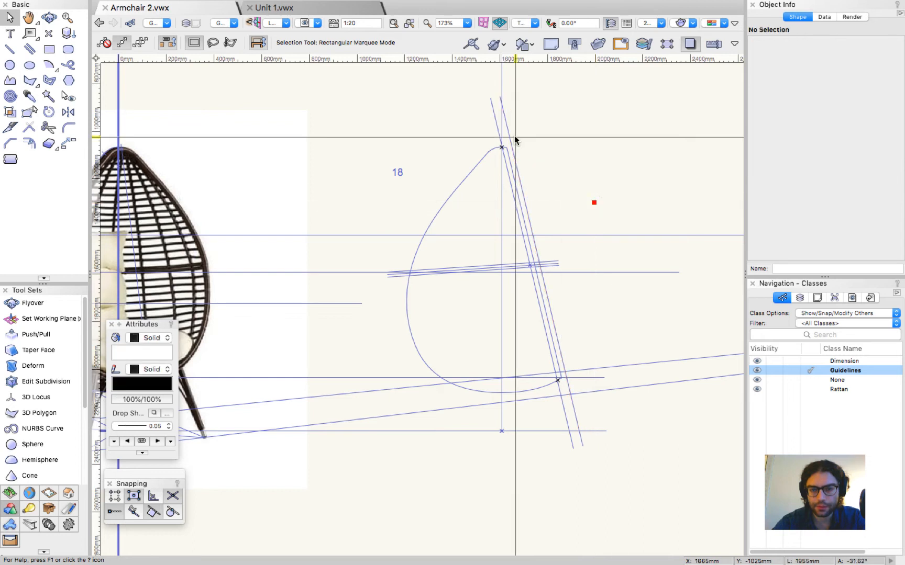
scroll(514, 139, "up", 2)
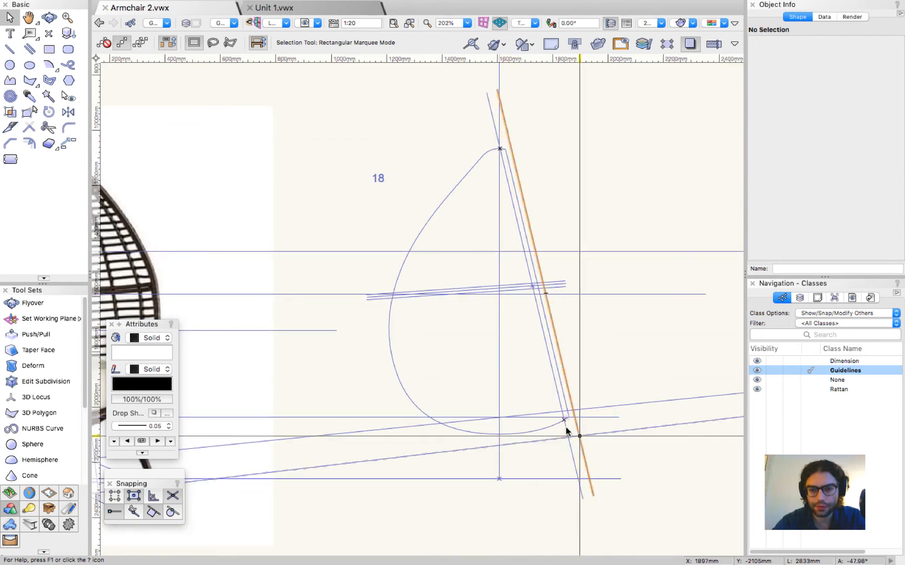
left_click(505, 168)
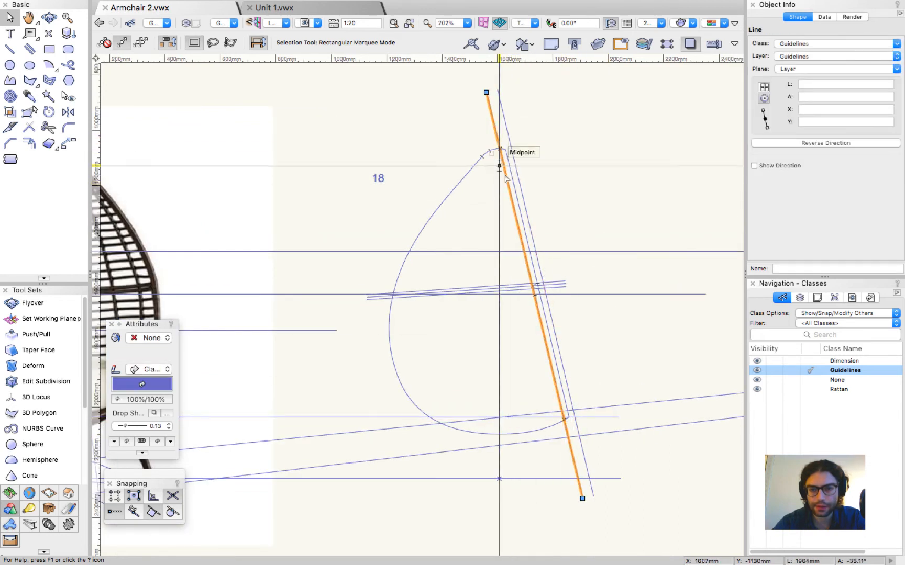
left_click(479, 161)
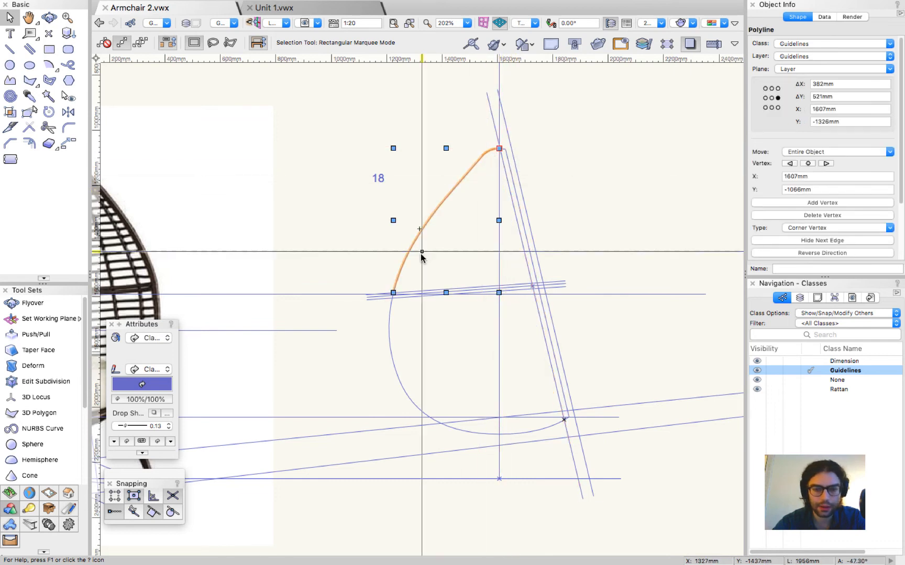
scroll(421, 257, "up", 3)
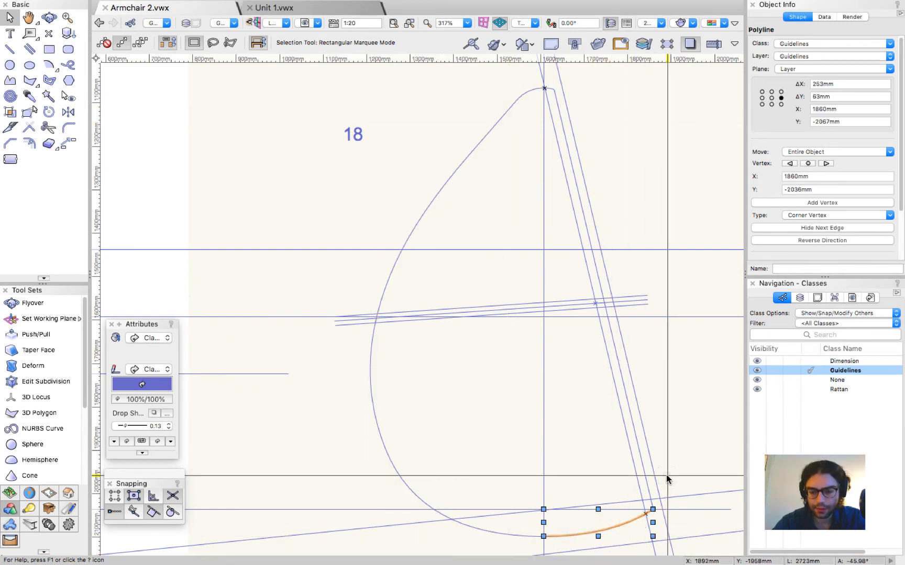
key("l")
scroll(414, 329, "down", 3)
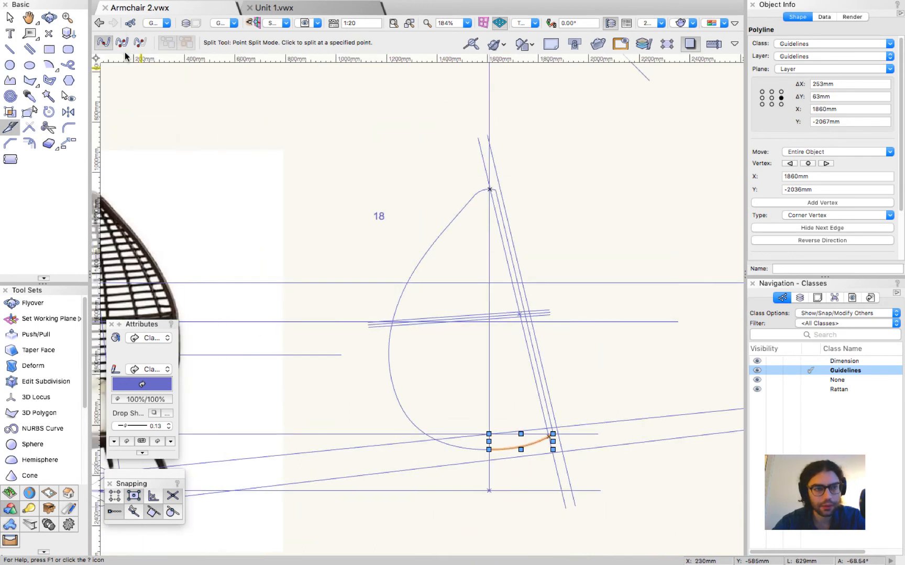
scroll(567, 518, "up", 2)
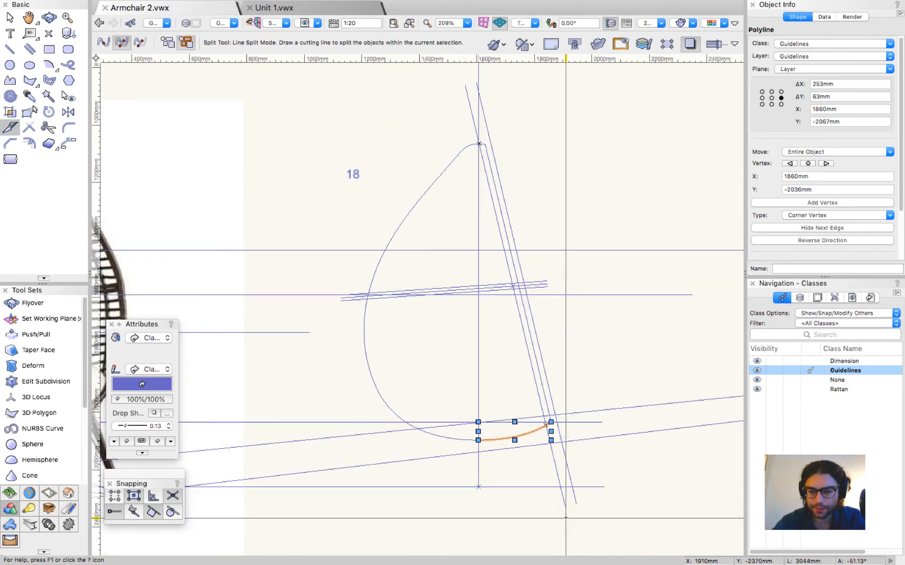
left_click(556, 470)
left_click(536, 376)
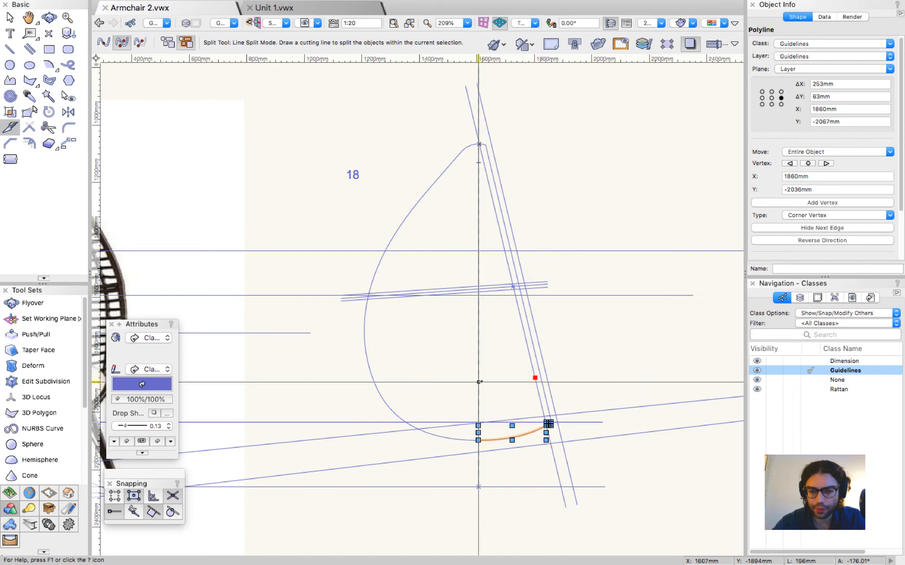
key("Escape")
key("Escape")
Step: Split the profile's lower back curve along the lowest of the three rail lines, using Line Split mode
left_click(413, 425)
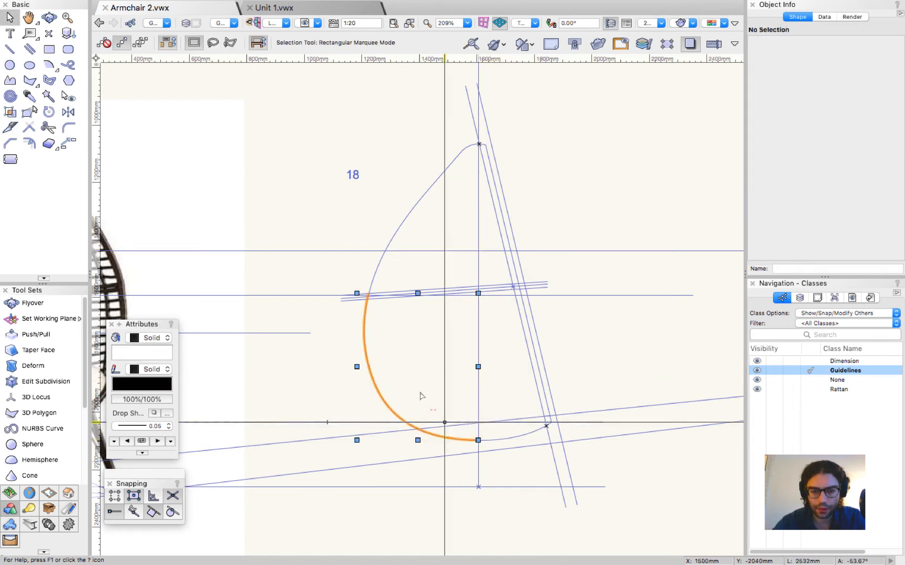
scroll(329, 274, "up", 5)
key("l")
left_click(370, 331)
left_click(463, 325)
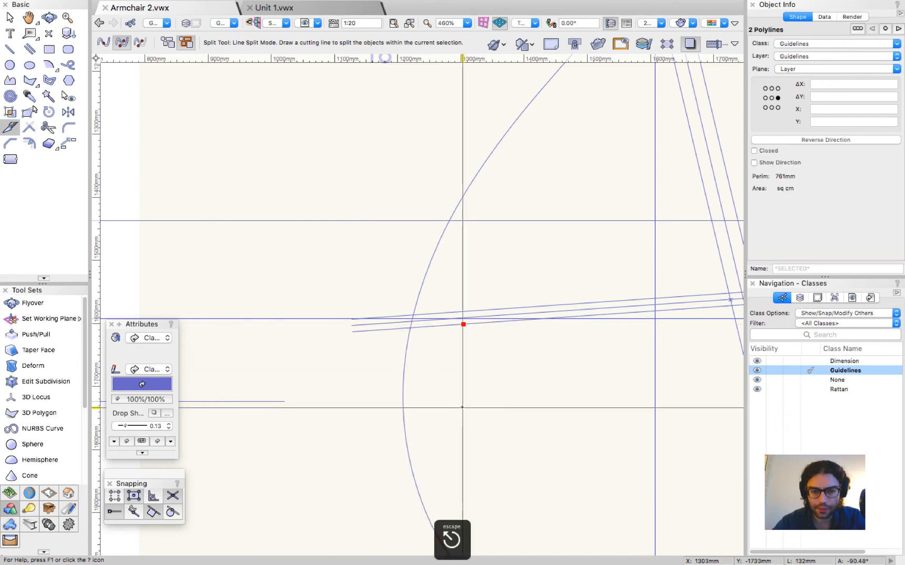
key("Escape")
key("Escape")
Step: Join the lower back curve and the short bottom segment of the teardrop profile into a single polyline
left_click(404, 367)
scroll(278, 255, "down", 5)
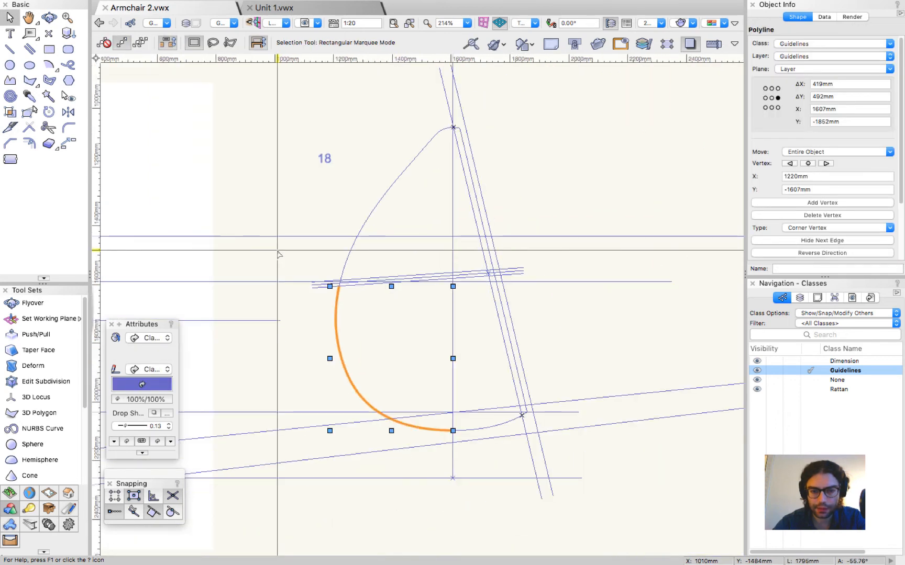
left_click(465, 431, "shift")
right_click(465, 431)
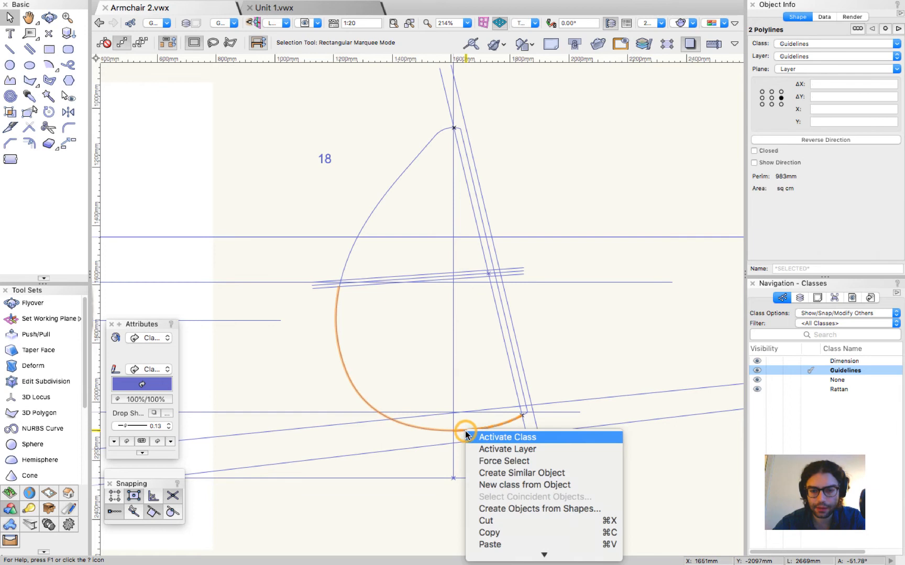
left_click(513, 432)
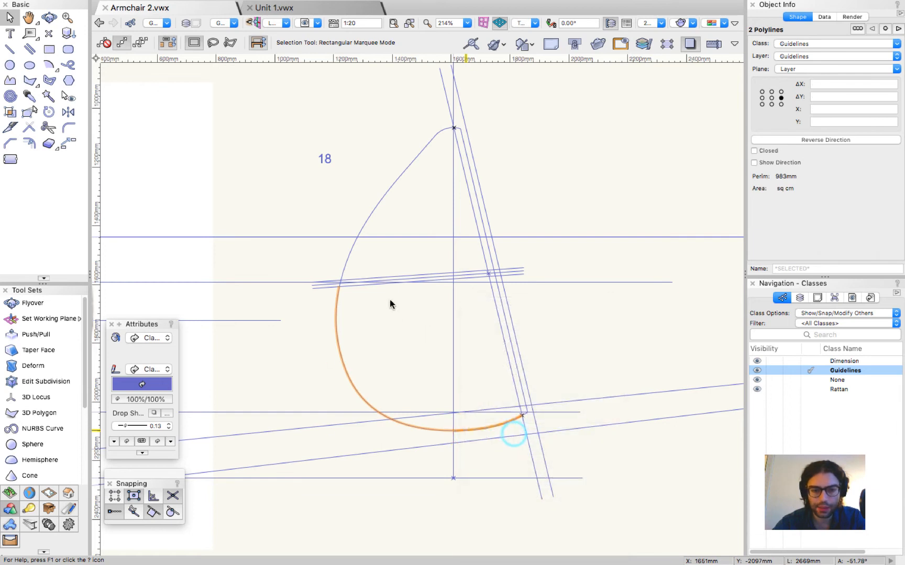
Step: Set the pen colour of the upper and lower teardrop profile polylines to orange and deselect them
left_click(355, 238, "shift")
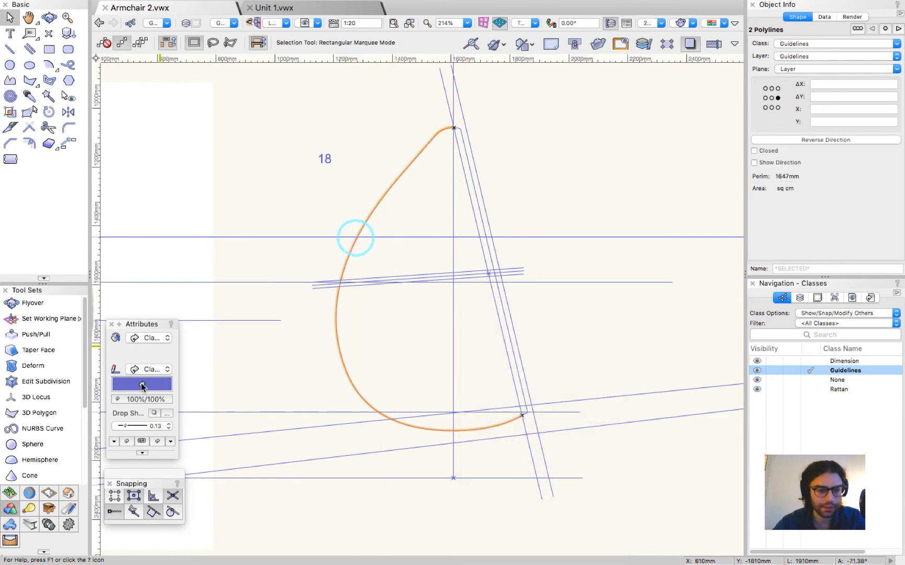
left_click(142, 385)
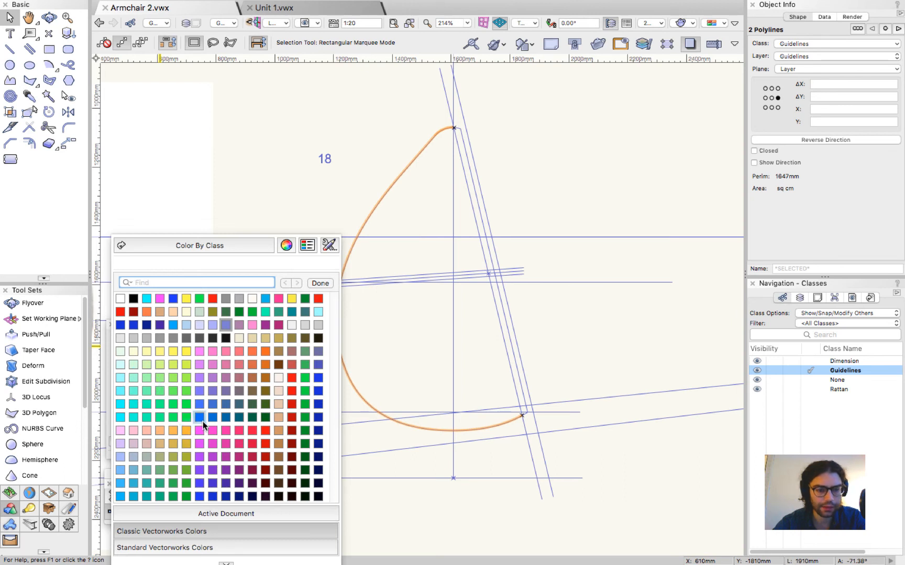
left_click(265, 351)
left_click(294, 211)
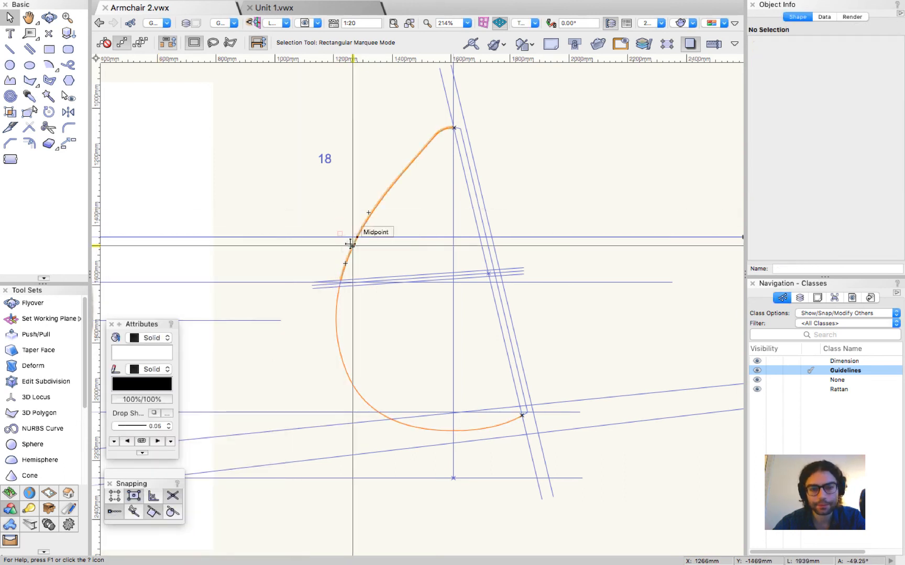
Step: Place a 2D locus at the lower end of the upper profile curve, where it meets the uppermost rail line
scroll(614, 318, "down", 3)
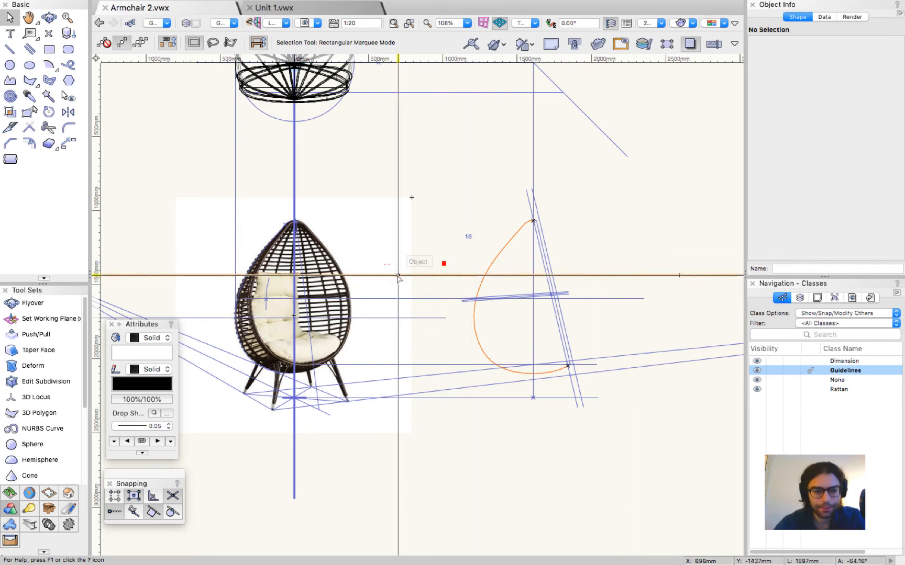
scroll(470, 274, "up", 4)
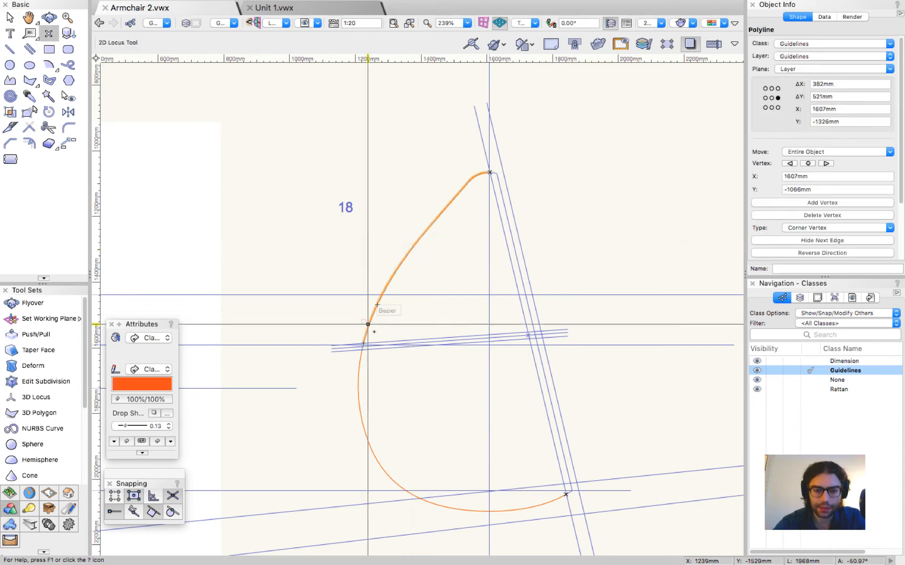
left_click(364, 343)
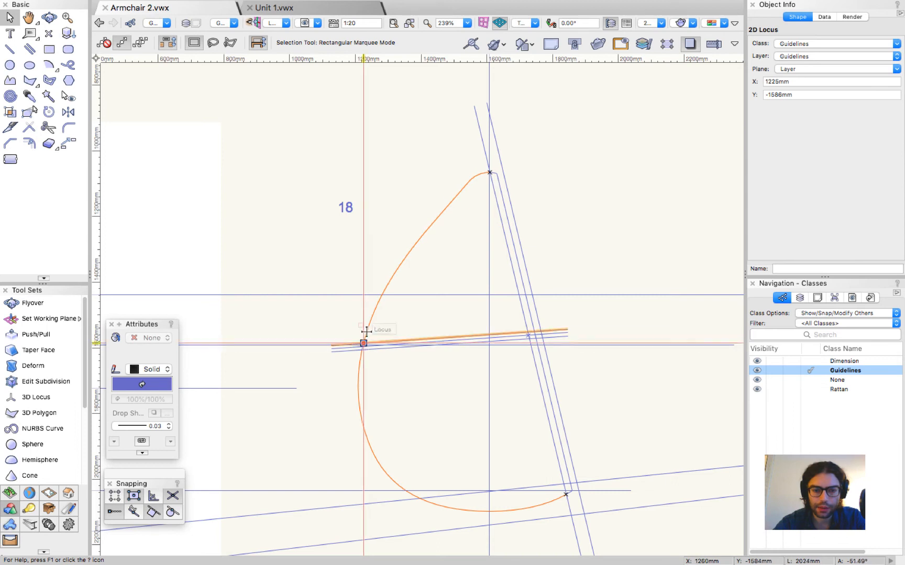
Step: Duplicate the 2D locus along the upper profile curve with Duplicate Along Path, setting the number of duplicates to 18+1
left_click(381, 296, "shift")
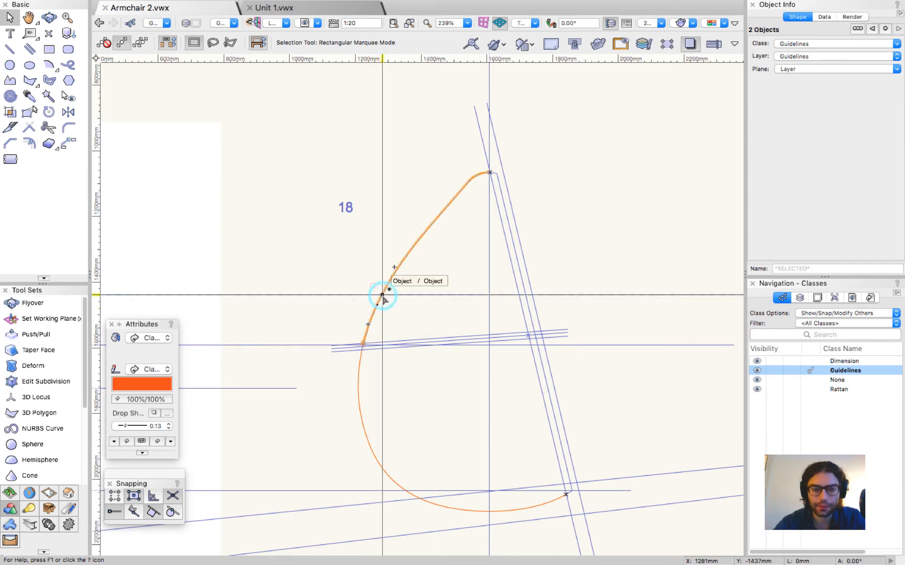
mouse_move(160, 5)
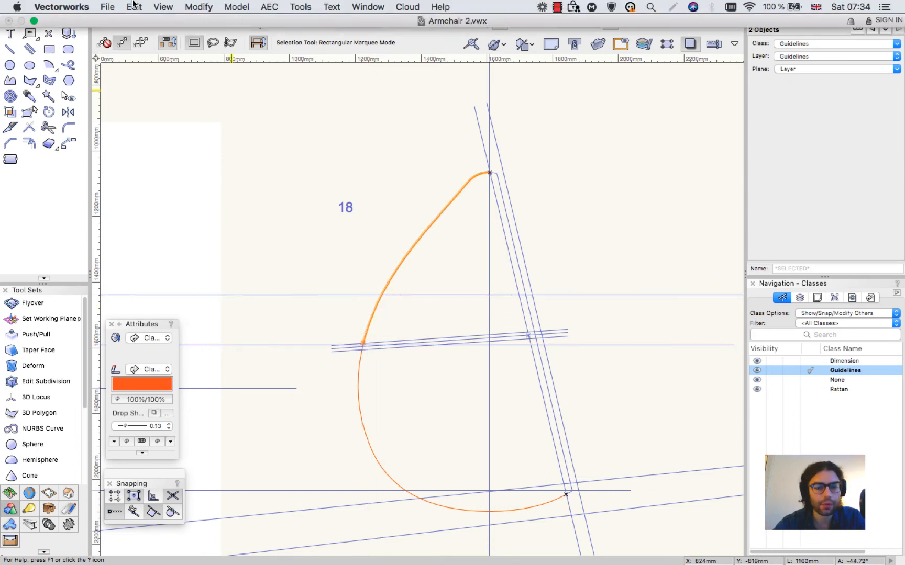
left_click(135, 6)
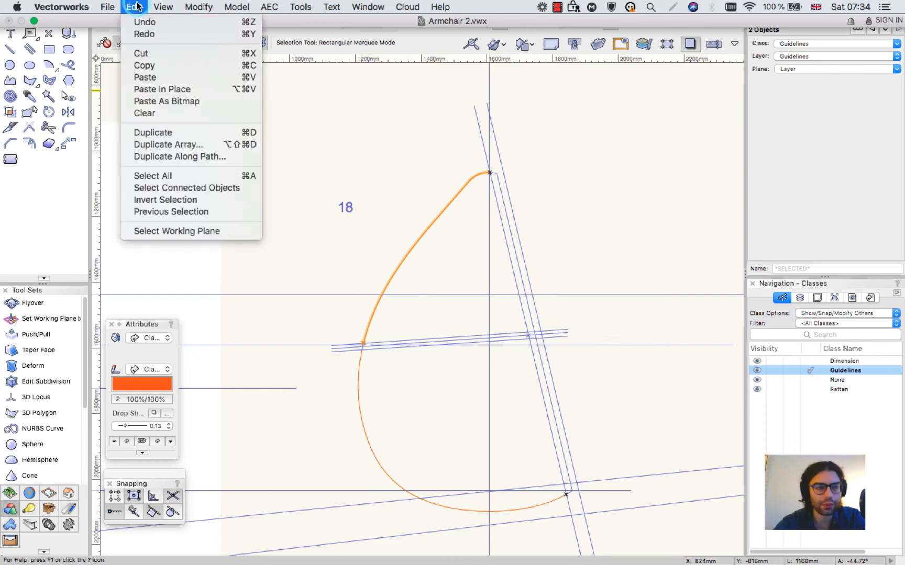
left_click(171, 157)
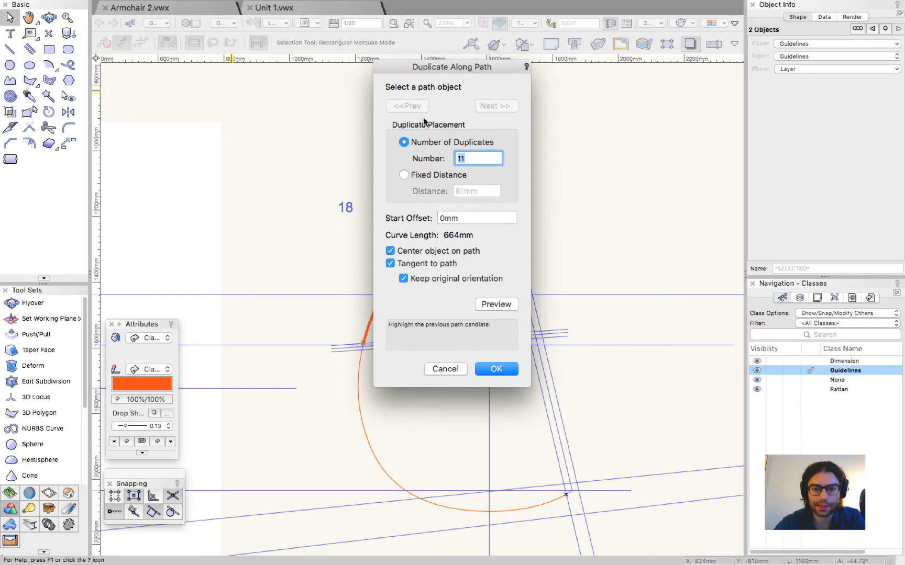
left_click_drag(490, 68, 265, 65)
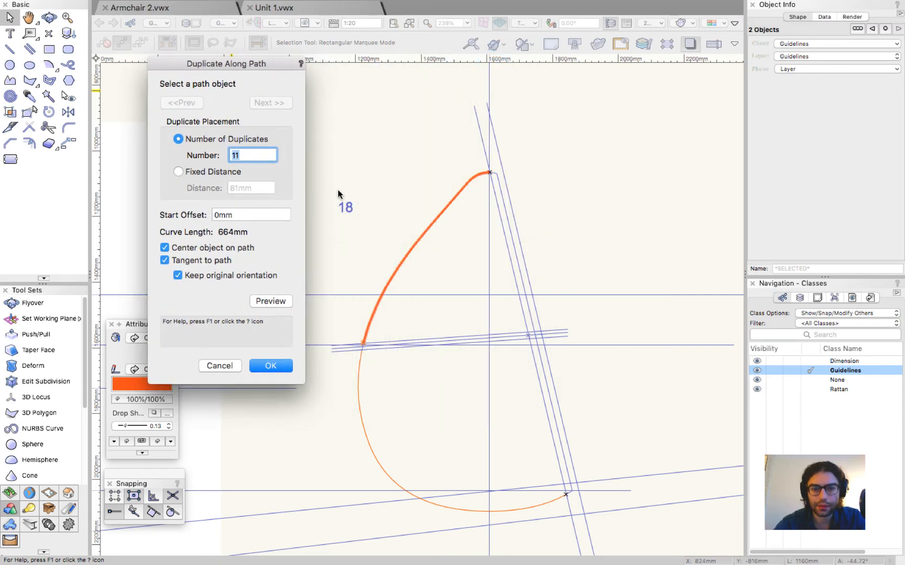
left_click(253, 153)
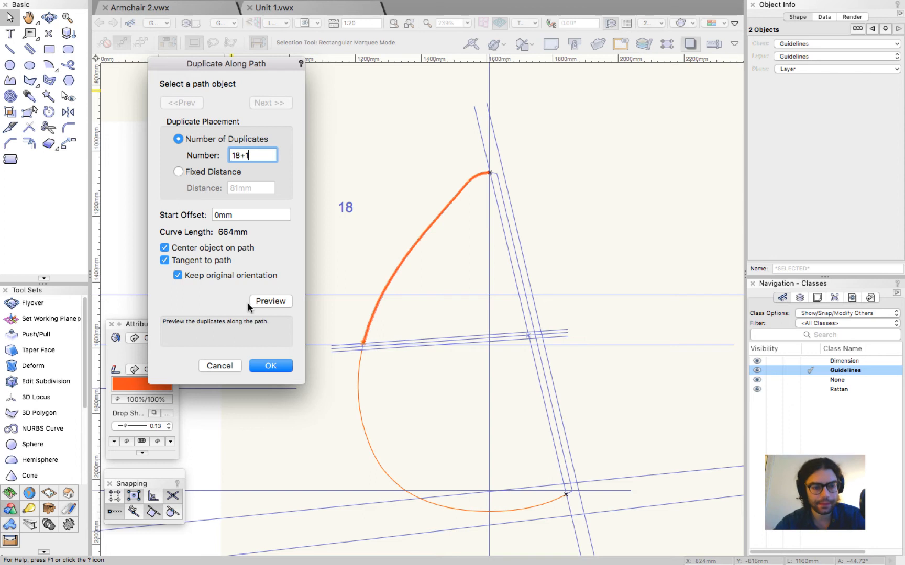
left_click(272, 301)
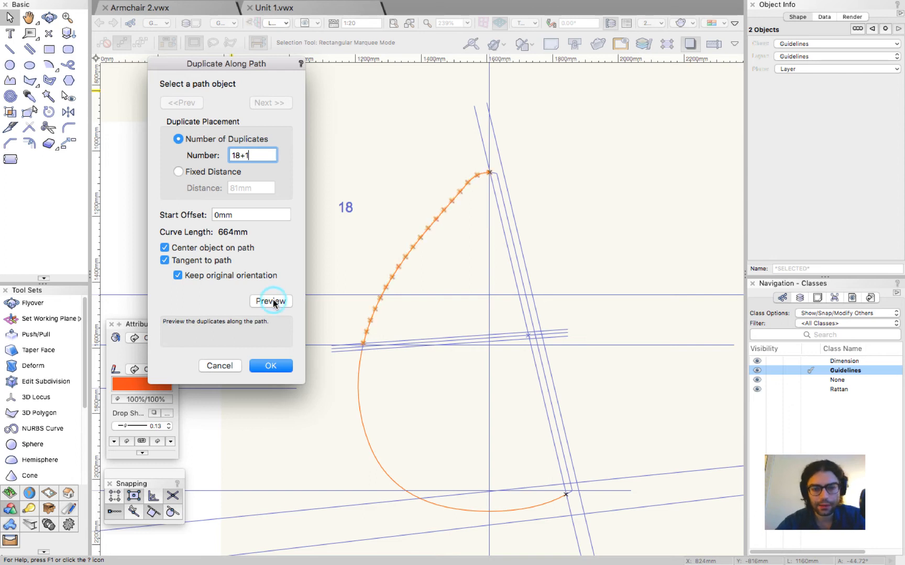
left_click(281, 366)
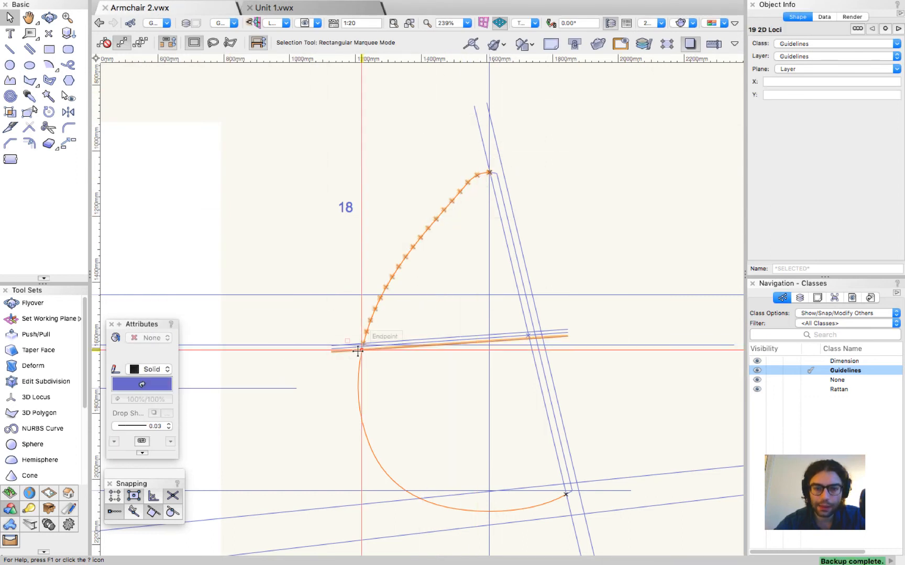
left_click(390, 180)
Step: Delete the 2D loci at the apex of the teardrop profile and check the curve's end there
scroll(436, 323, "down", 2)
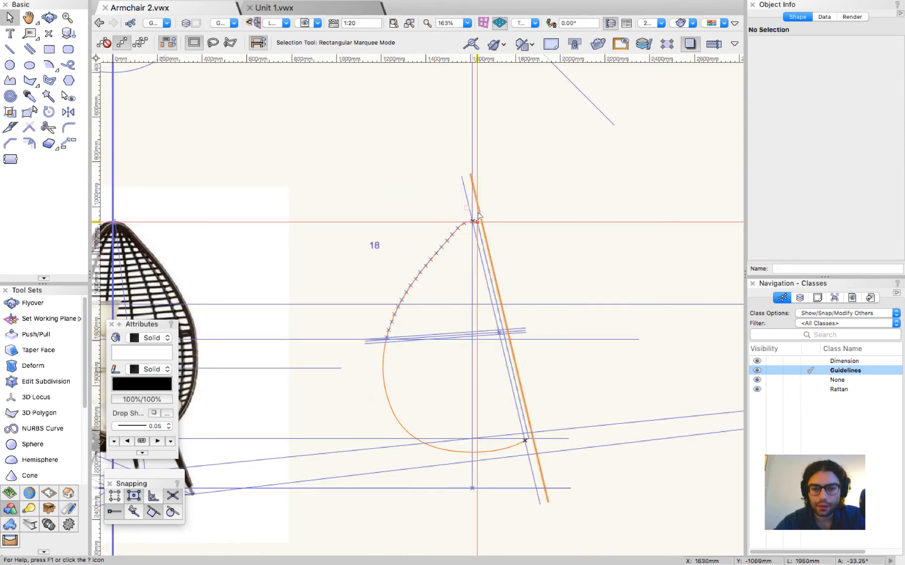
scroll(476, 208, "up", 4)
left_click_drag(452, 210, 492, 254)
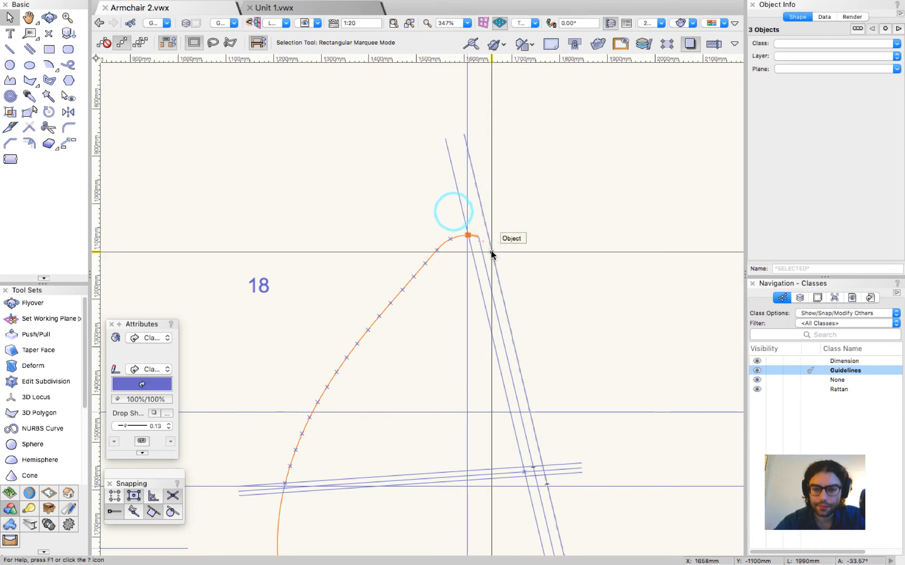
scroll(492, 255, "up", 5)
left_click(377, 163)
left_click_drag(369, 157, 427, 229)
left_click(426, 228)
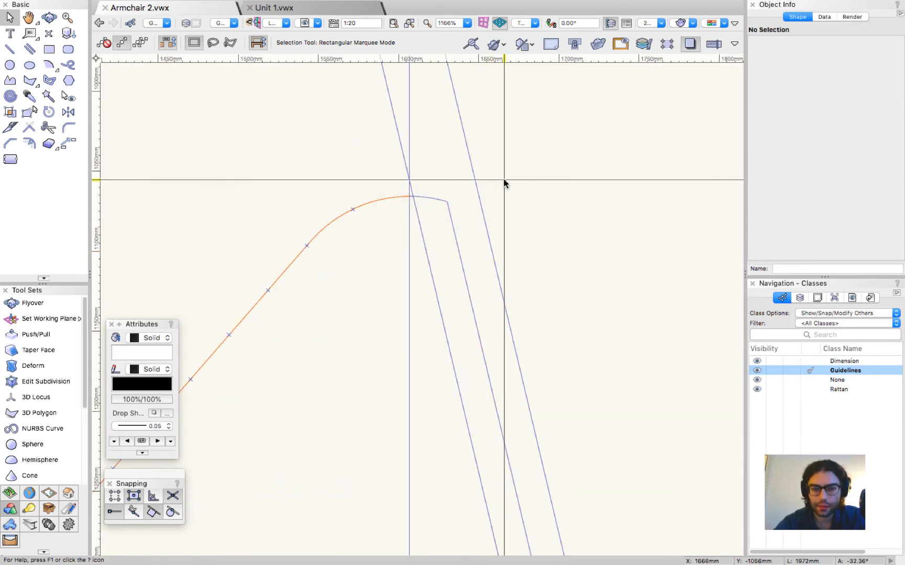
scroll(411, 186, "up", 7)
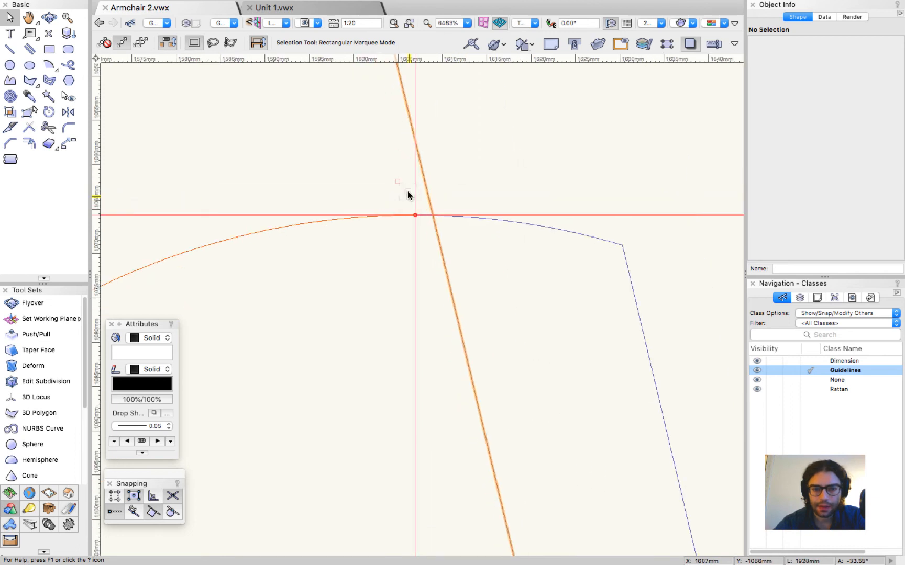
scroll(429, 217, "down", 15)
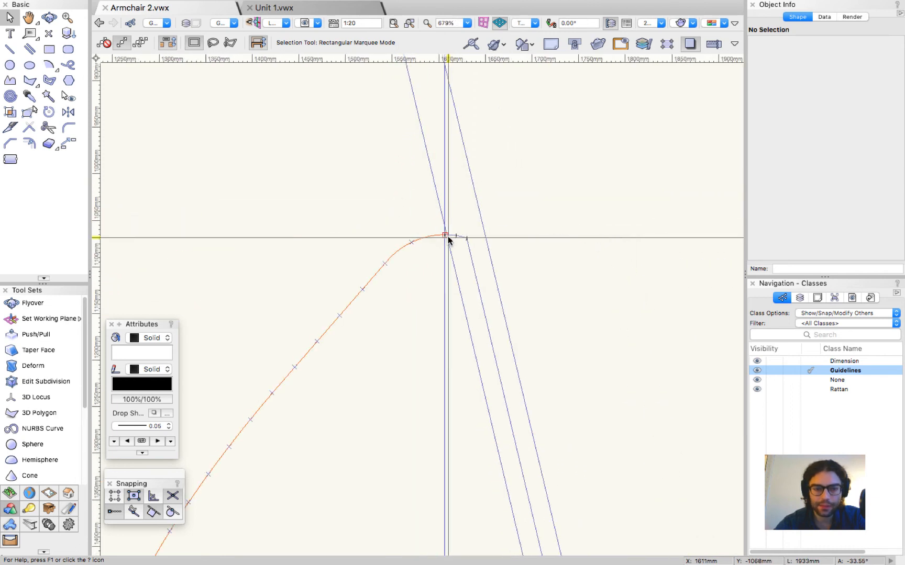
left_click(603, 253)
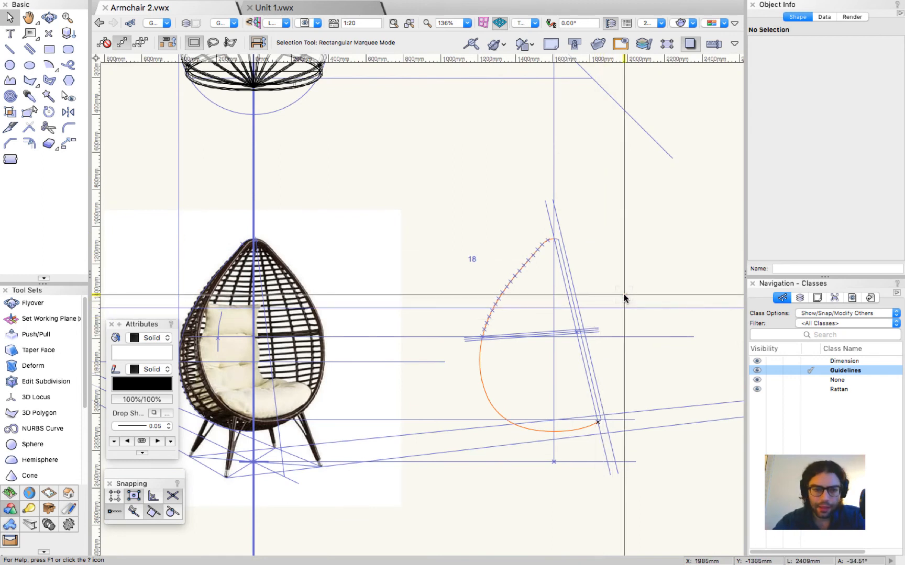
Step: Open the front teardrop frame's fillet for editing in the top view and check the profile of its Extrude Along Path
scroll(500, 473, "down", 2)
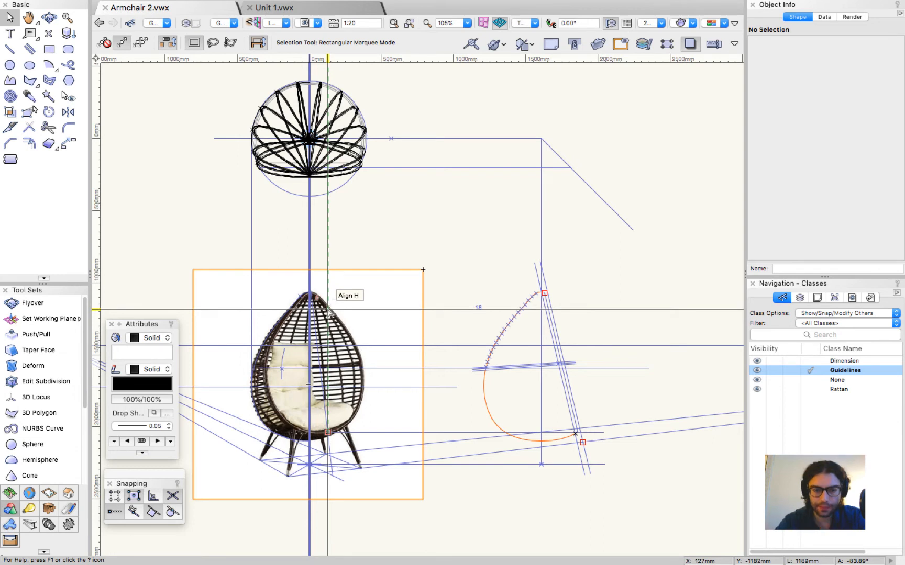
double_click(358, 170)
double_click(361, 160)
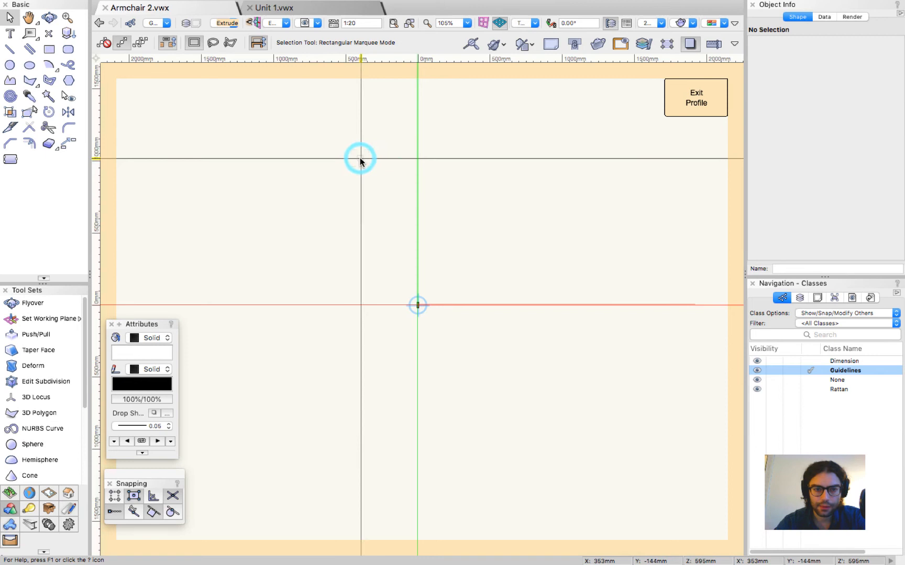
left_click(683, 105)
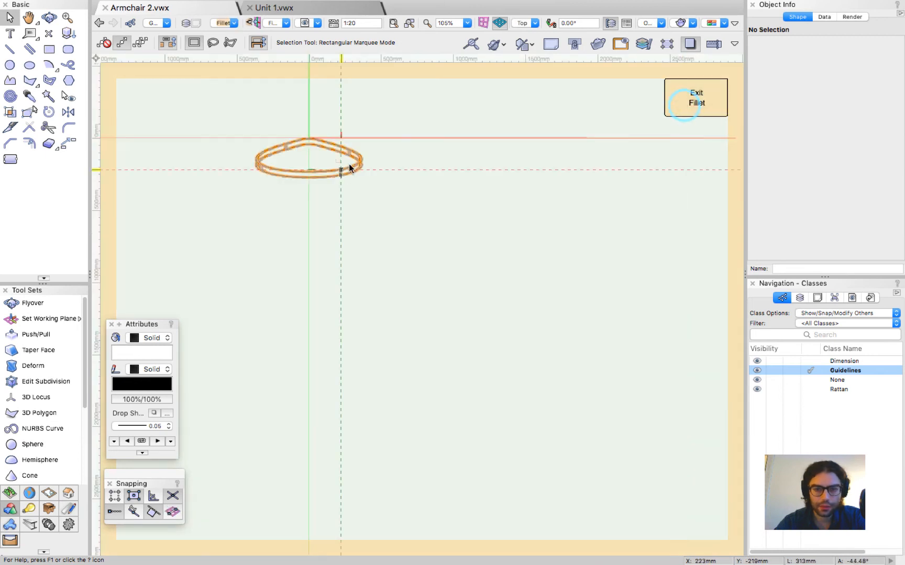
right_click(349, 153)
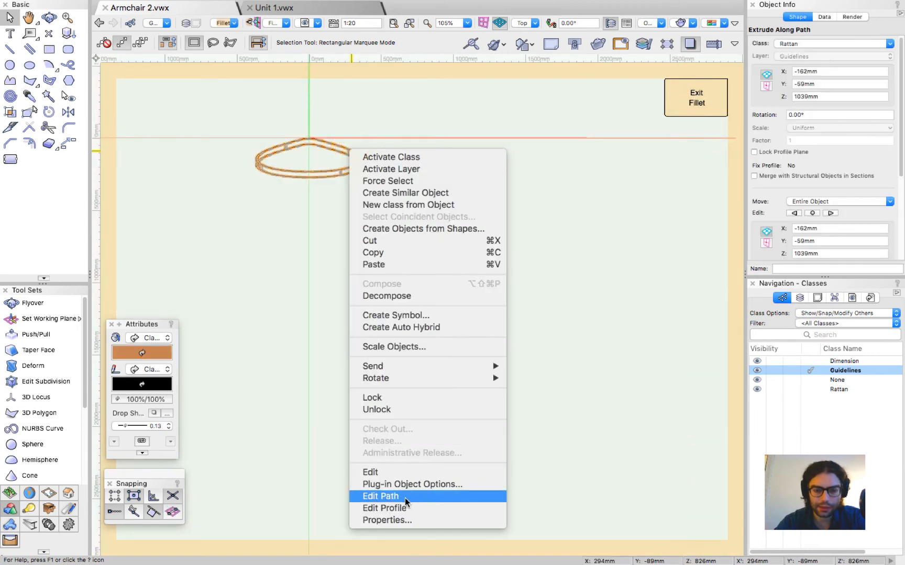
left_click(413, 510)
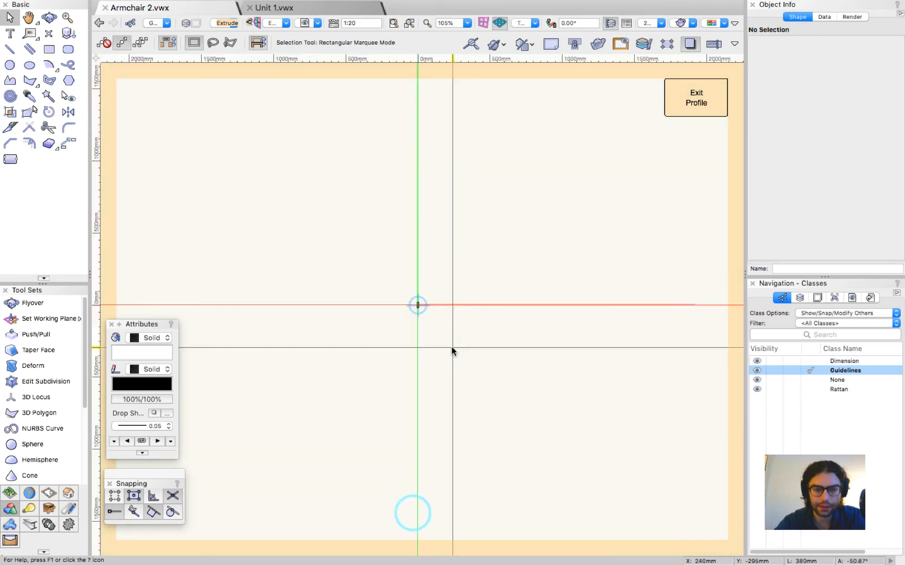
left_click(681, 99)
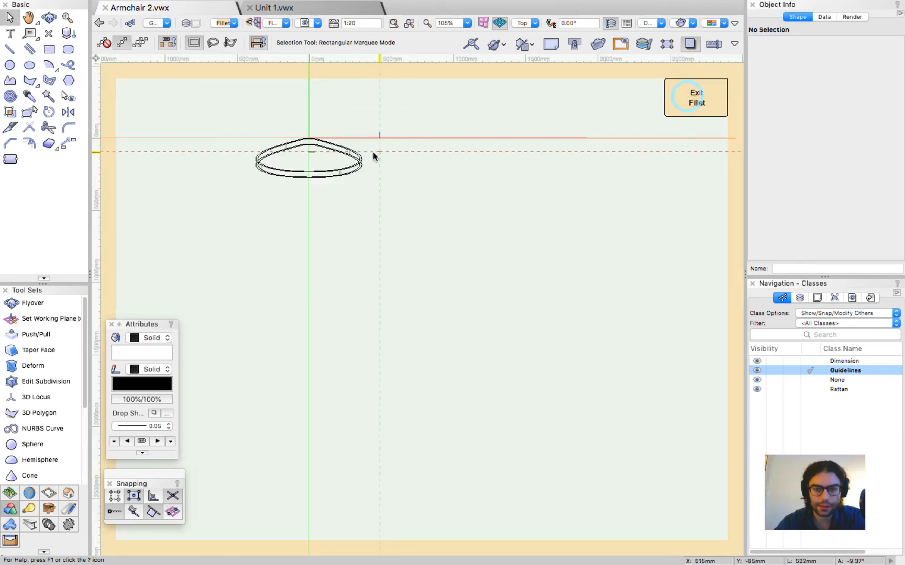
Step: Copy the NURBS curve from the path of the frame's Extrude Along Path and exit all editing levels
right_click(353, 155)
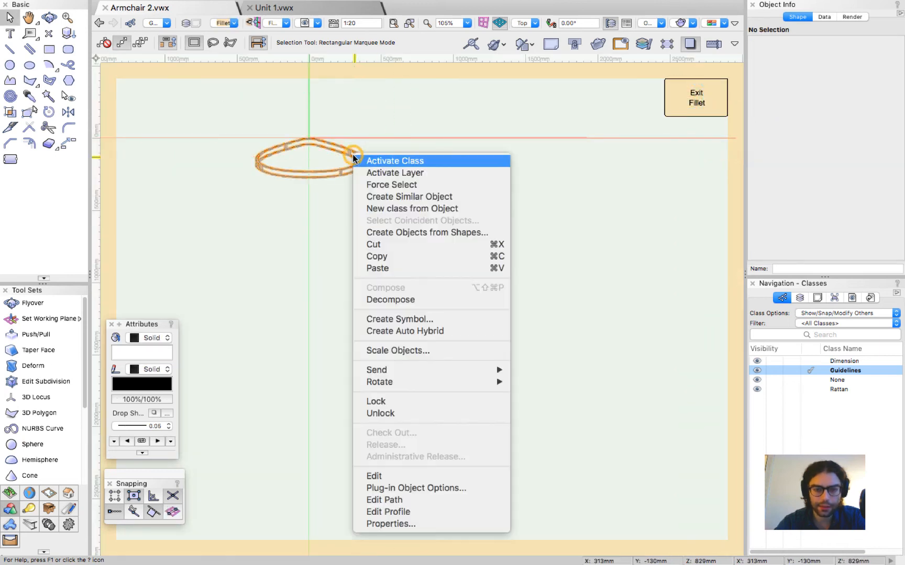
left_click(431, 502)
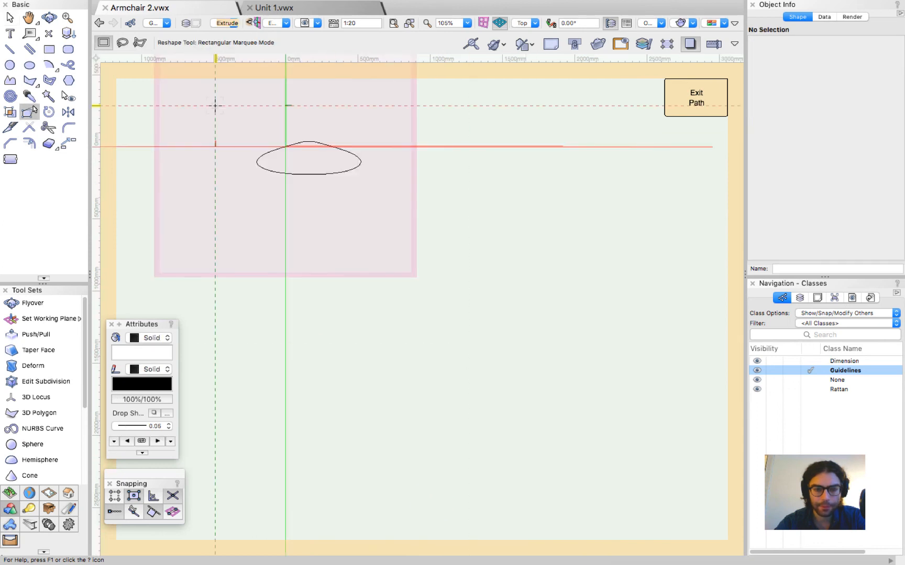
key("x")
left_click_drag(386, 206, 386, 207)
key("super+c")
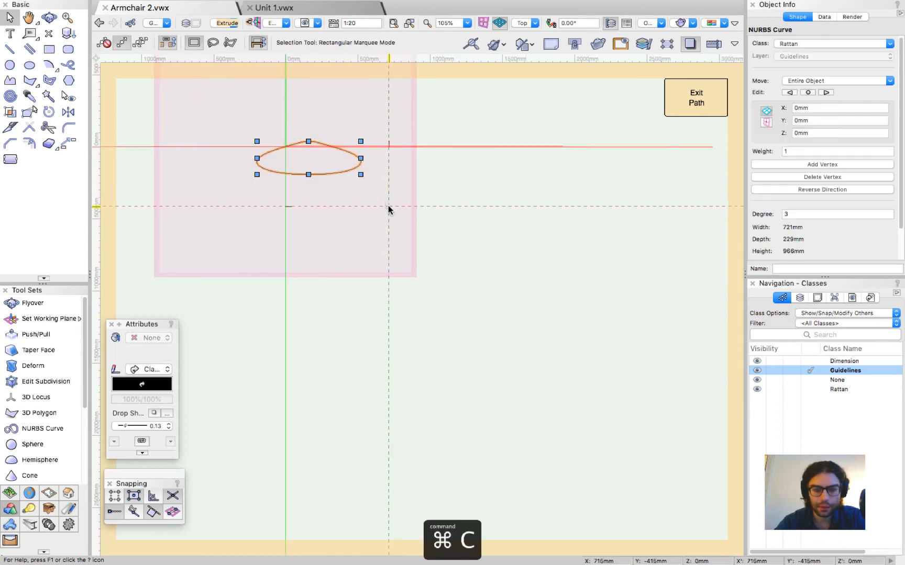
left_click(702, 95)
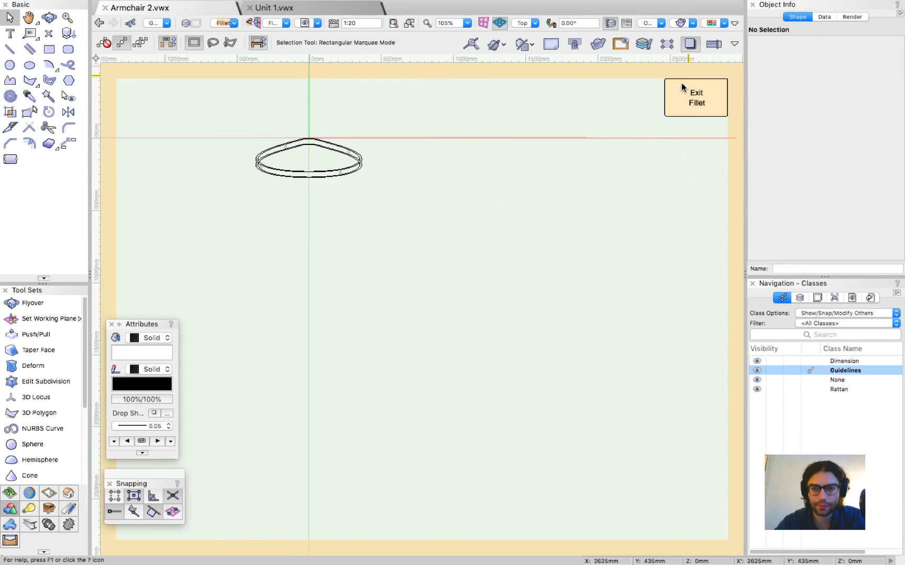
left_click(681, 83)
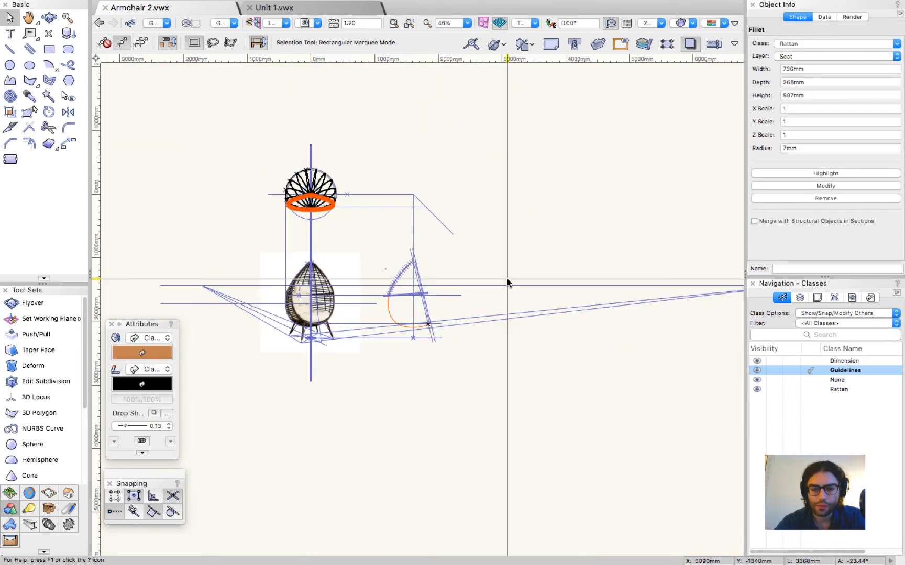
Step: Paste the copied path curve into empty space to the right of the side-view profile
left_click(507, 283)
key("super+v")
scroll(494, 305, "up", 3)
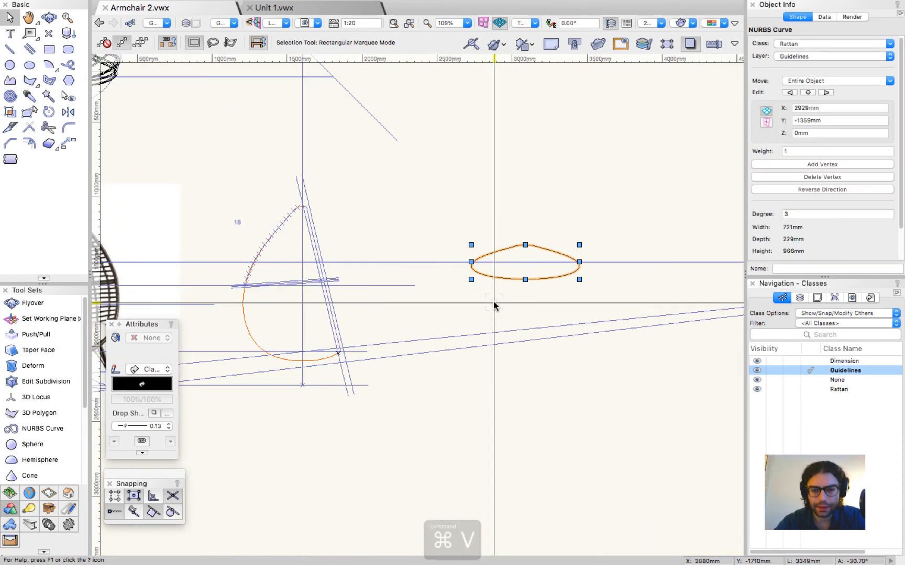
Step: In the Right view, rotate the pasted curve by -76.66° about its lower end so it lies horizontal, and return to Top/Plan
middle_click_drag(505, 329, 494, 318, "ctrl")
left_click_drag(495, 318, 449, 101)
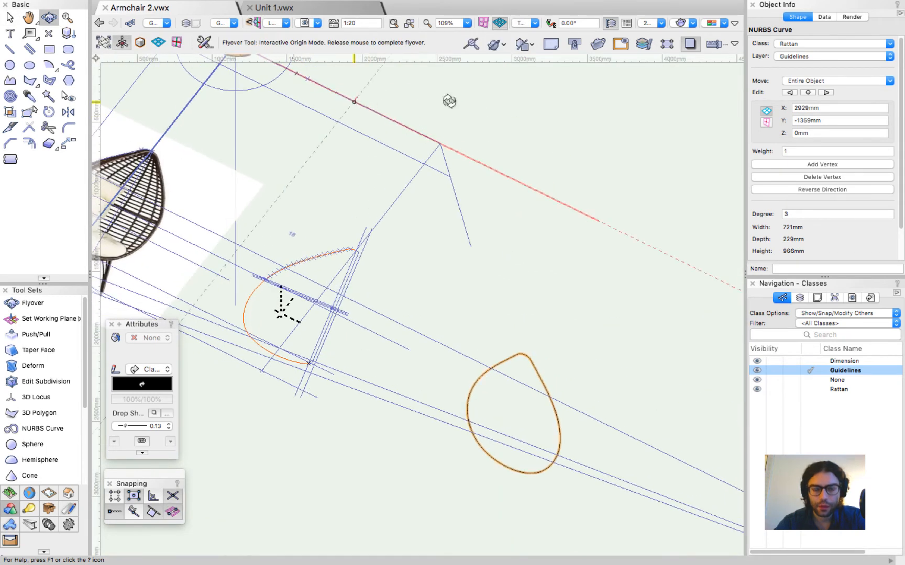
left_click(533, 23)
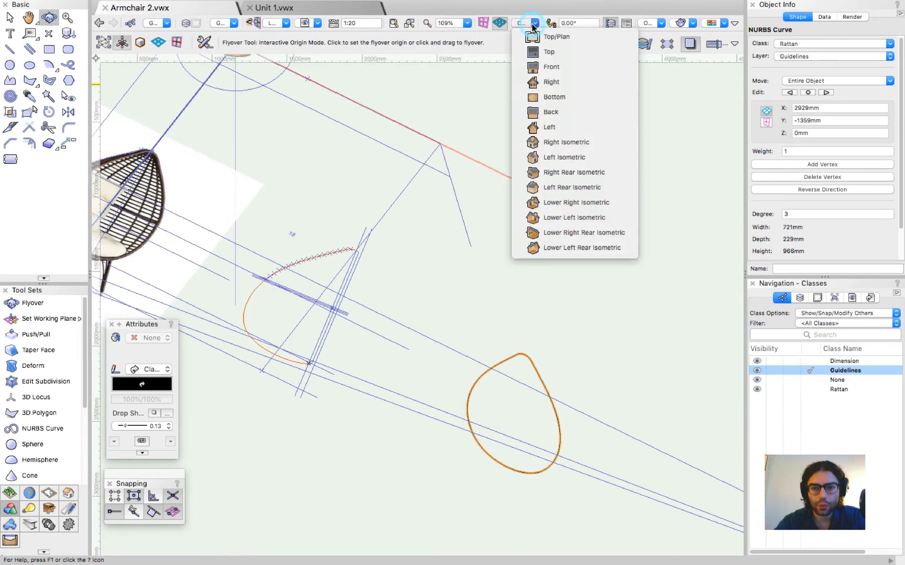
left_click(551, 82)
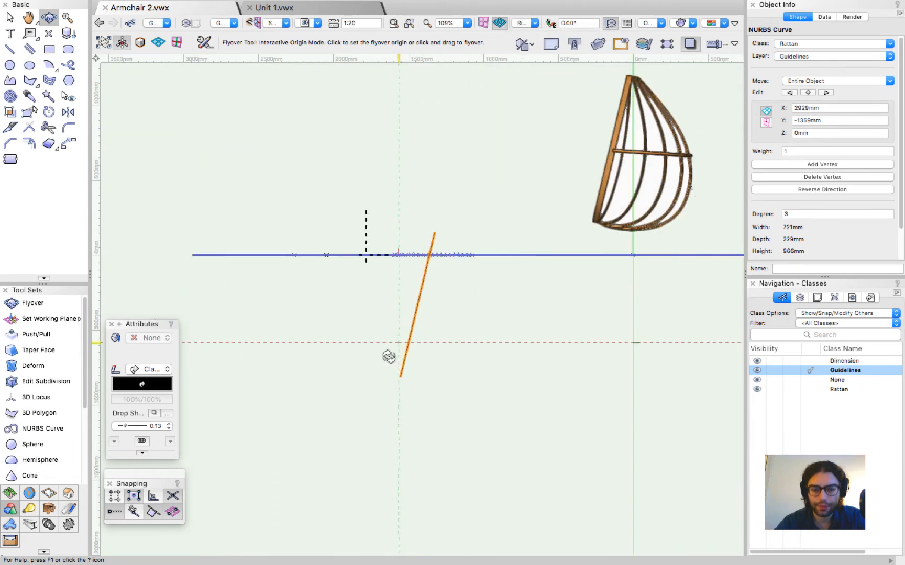
key("alt+equal")
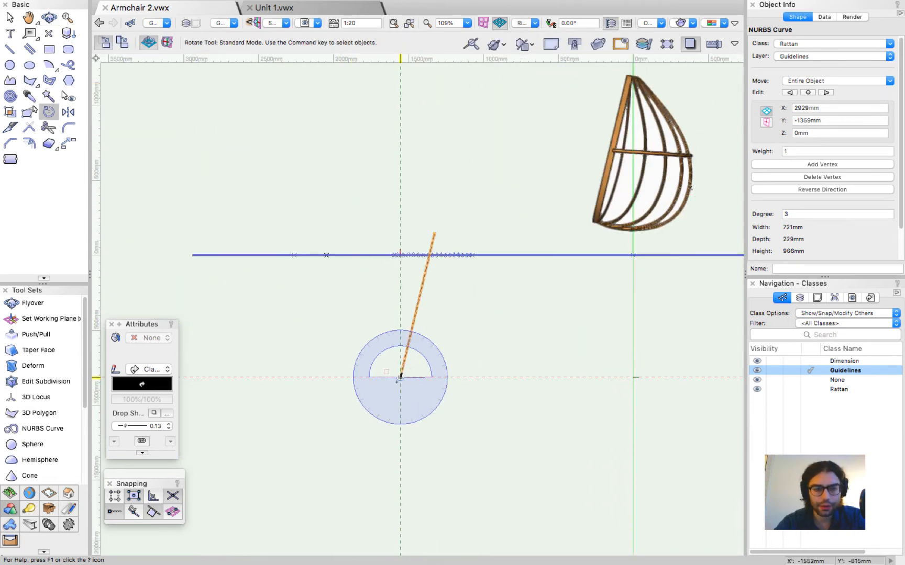
left_click(401, 377)
left_click(434, 233)
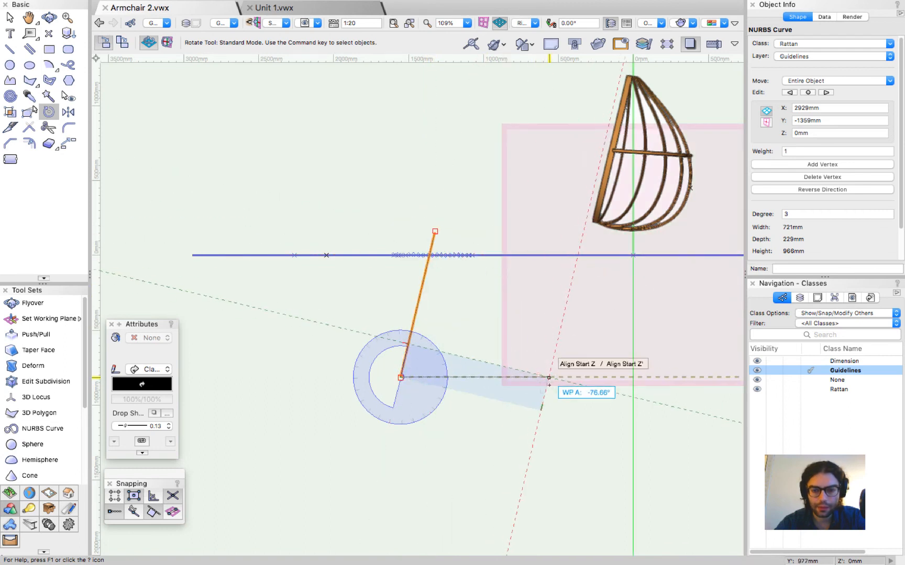
left_click(551, 377)
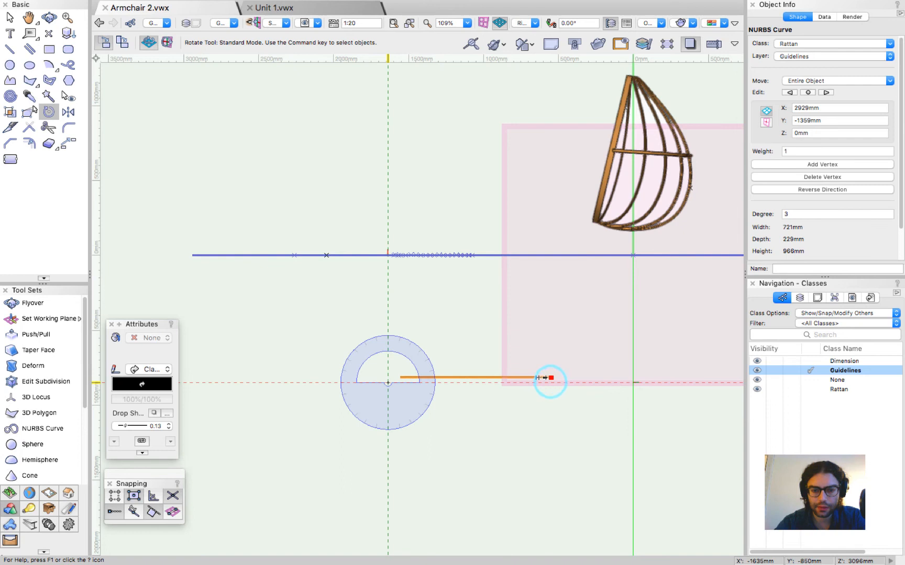
key("x")
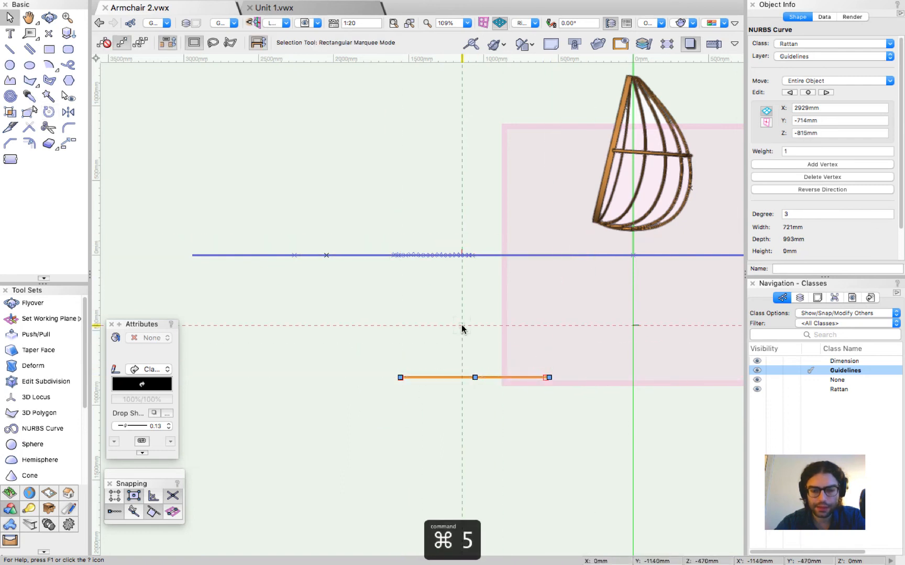
Step: Trim away the left half of the teardrop curve along a vertical line through its apex, using the Split tool's Line Trim mode
scroll(525, 292, "down", 4)
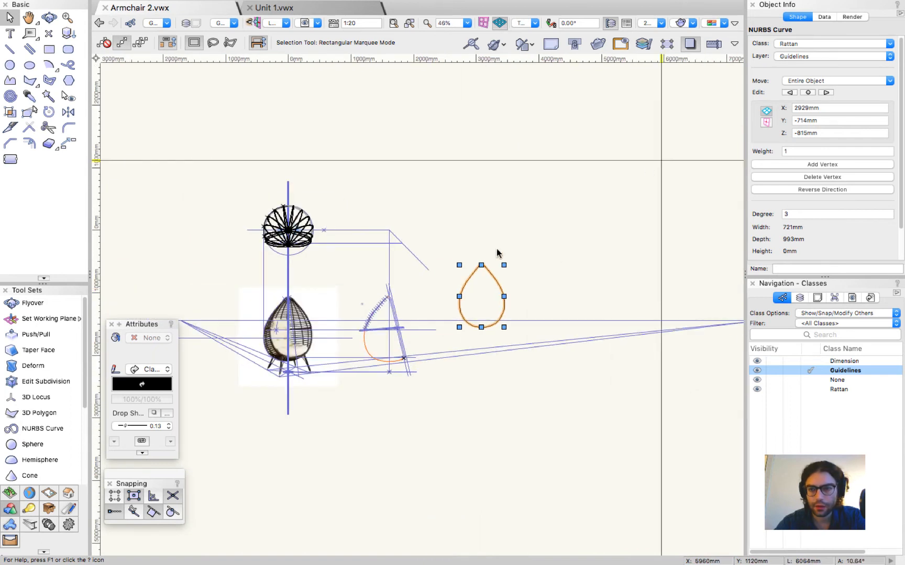
scroll(450, 295, "up", 4)
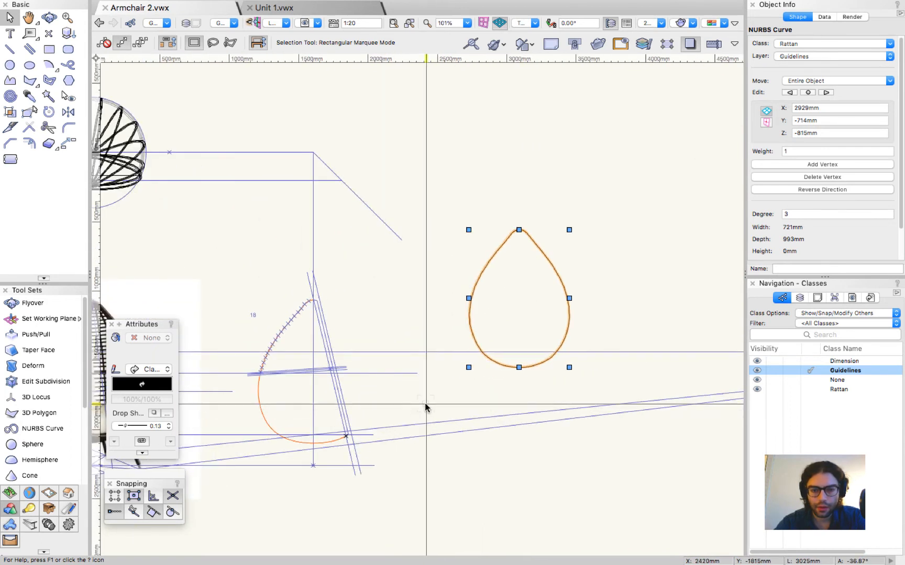
key("l")
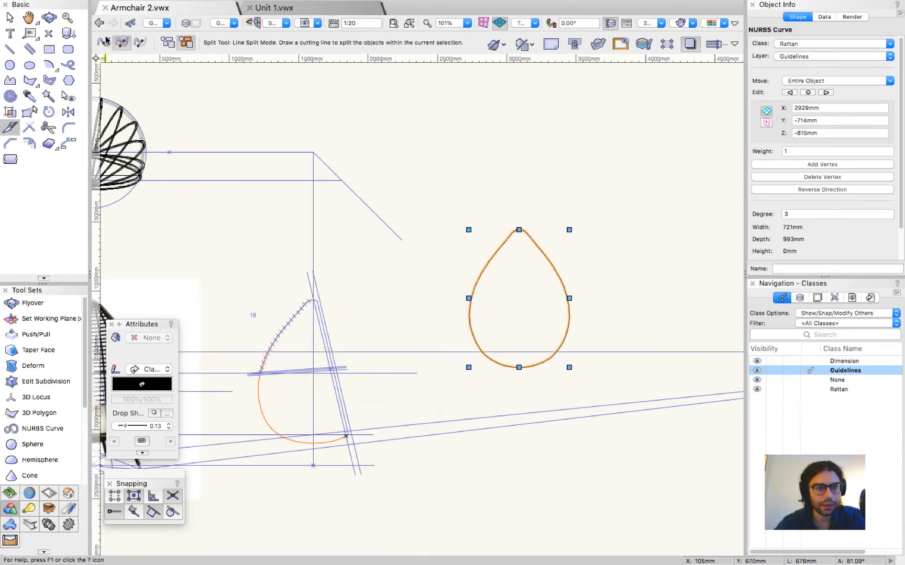
left_click(138, 43)
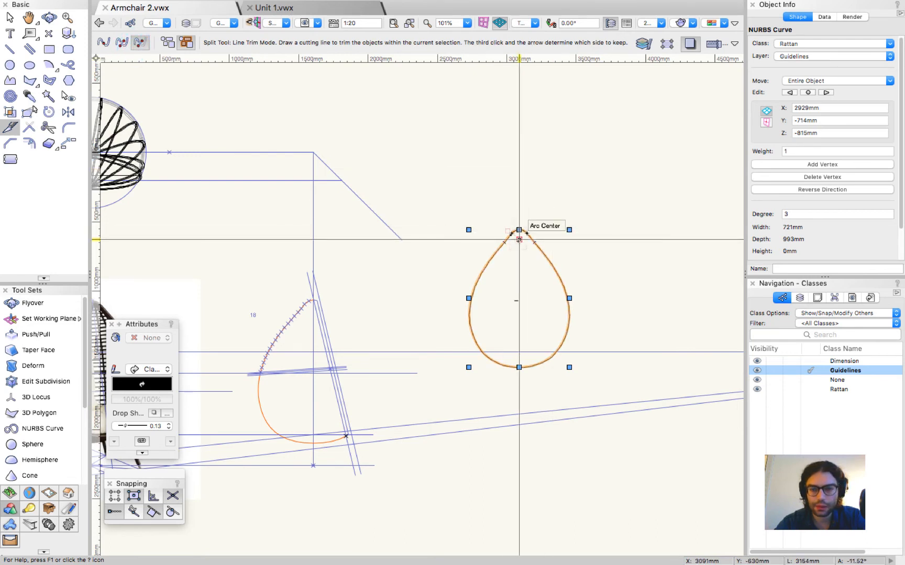
key("Escape")
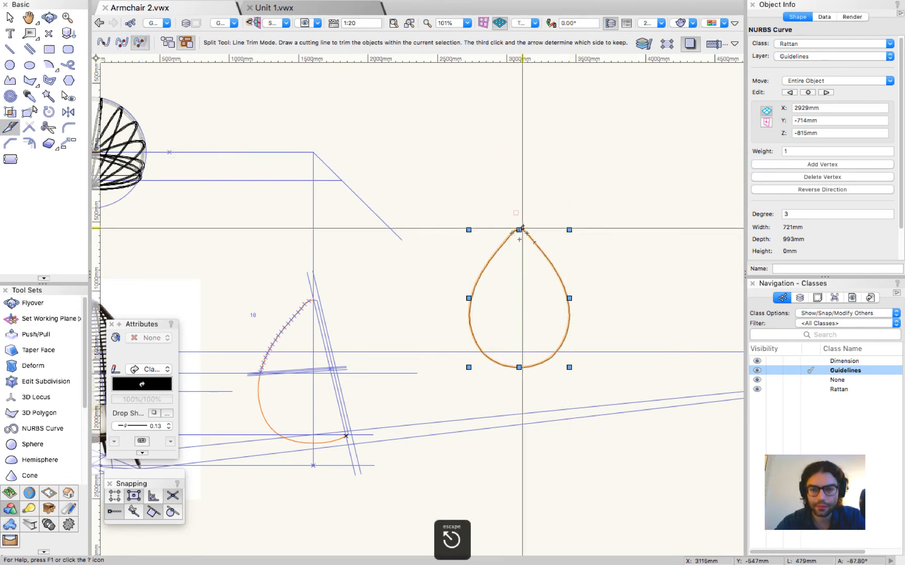
left_click(518, 191)
left_click(514, 463)
left_click(616, 442)
key("Escape")
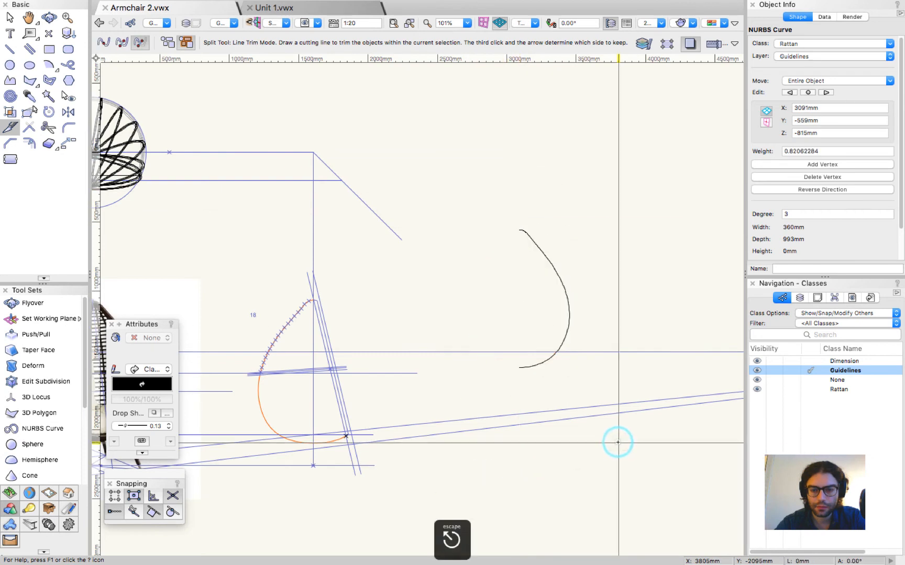
Step: Convert the remaining half of the teardrop curve to polygons with Wireframe Rendering and ungroup the result
left_click(567, 336)
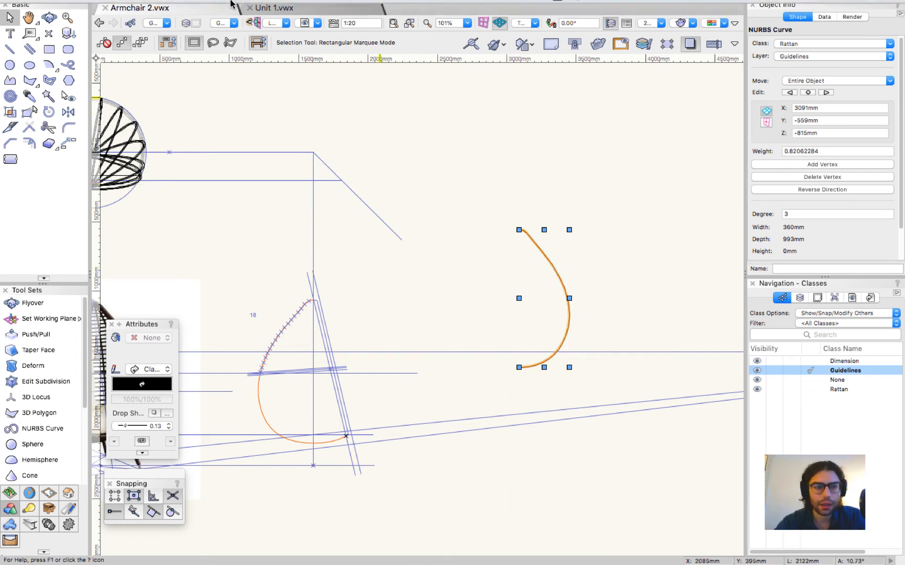
left_click(199, 6)
mouse_move(240, 250)
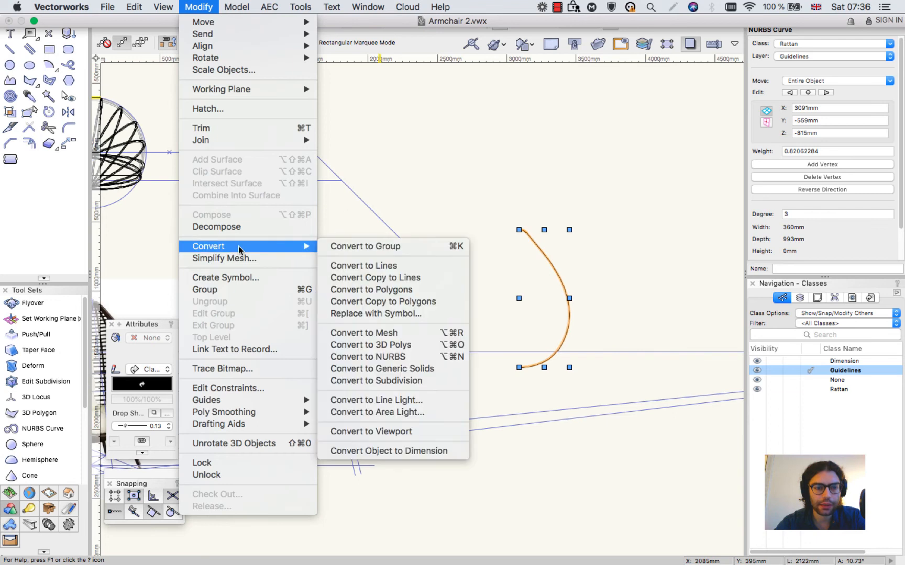
left_click(411, 291)
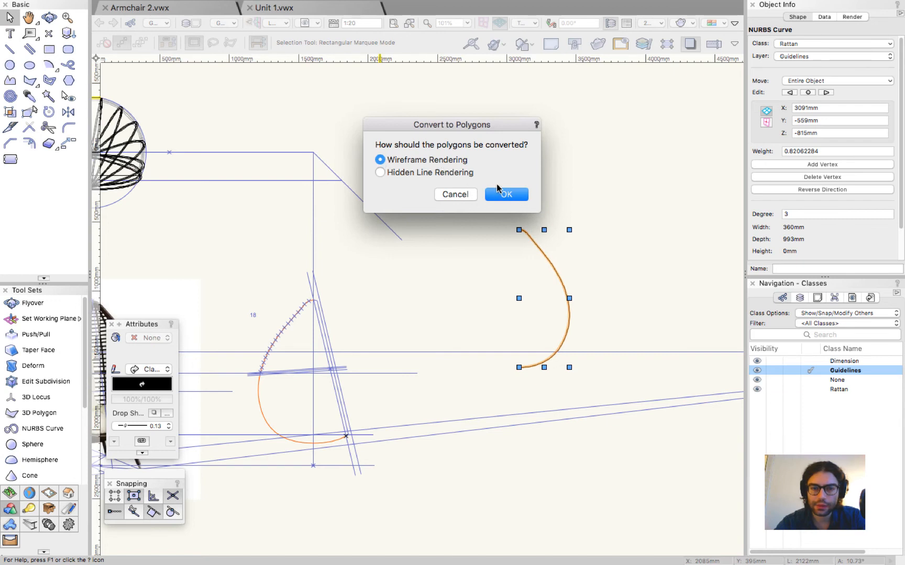
left_click(506, 195)
key("super+u")
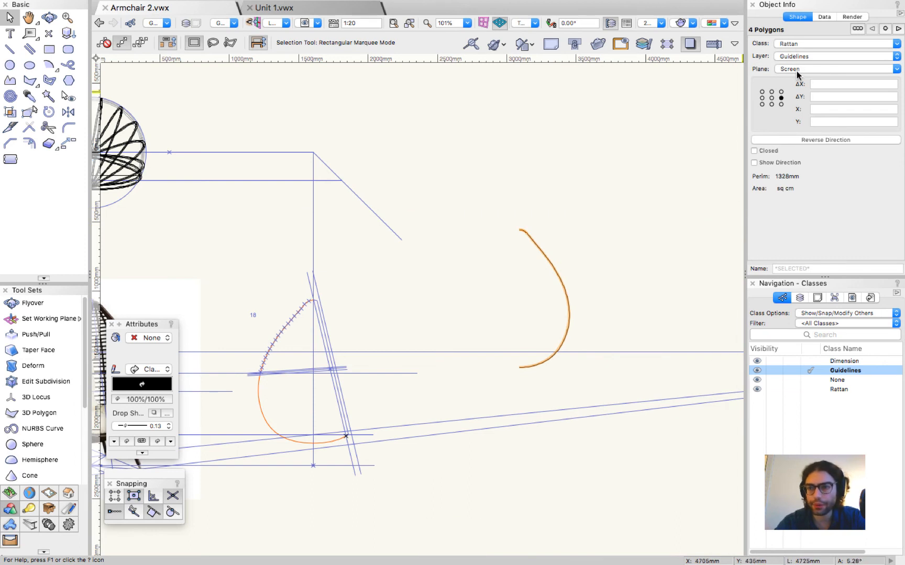
Step: Set the plane of the converted half-teardrop polygons to Layer and check their orientation in 3D
key("shift+c")
left_click_drag(535, 307, 519, 117)
key("super+5")
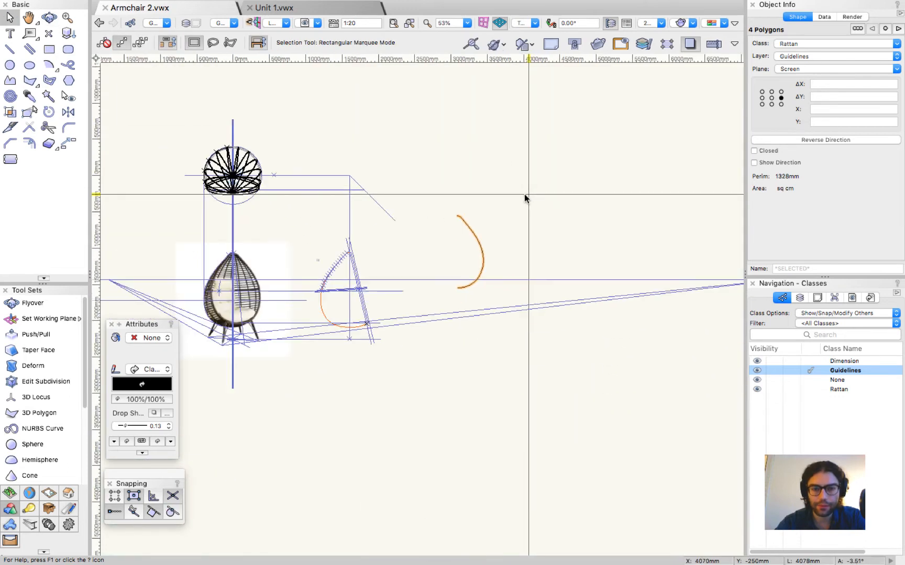
left_click(791, 69)
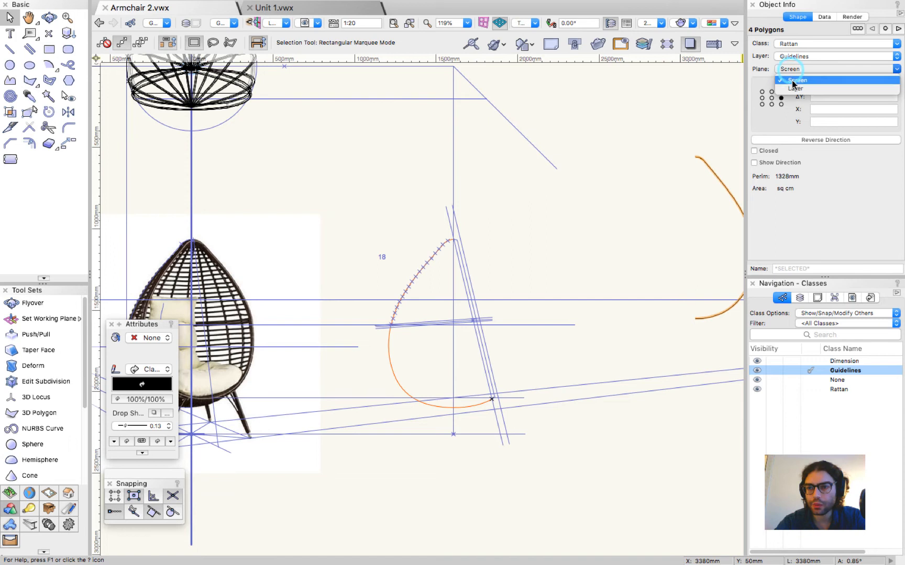
left_click(795, 88)
scroll(363, 314, "down", 3)
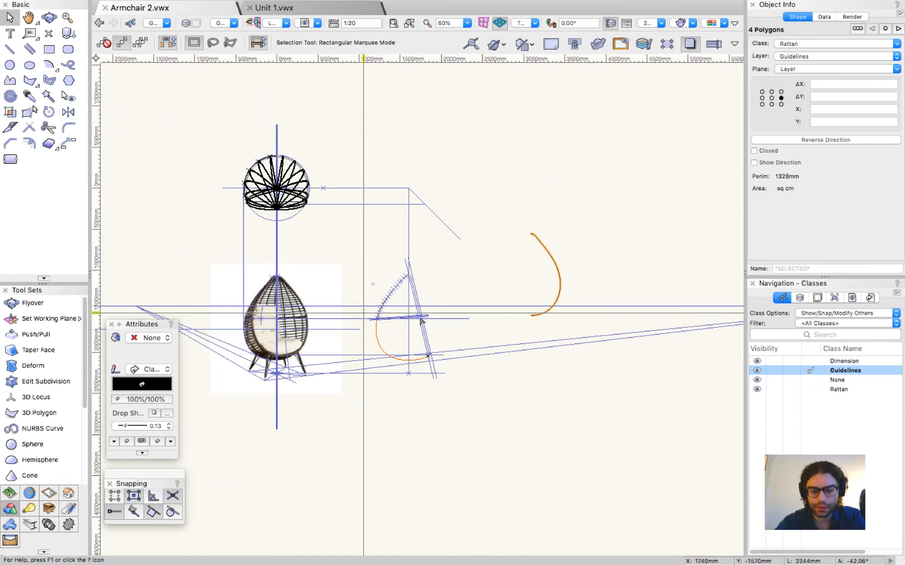
key("shift+c")
left_click_drag(499, 384, 398, 327)
key("super+5")
key("x")
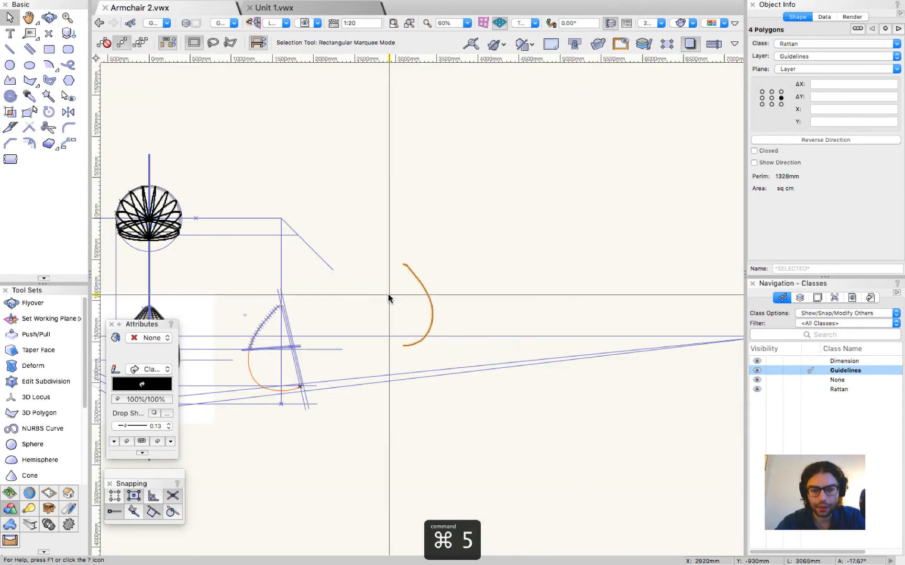
Step: Compose the half-teardrop polygons into a single polygon
left_click(201, 7)
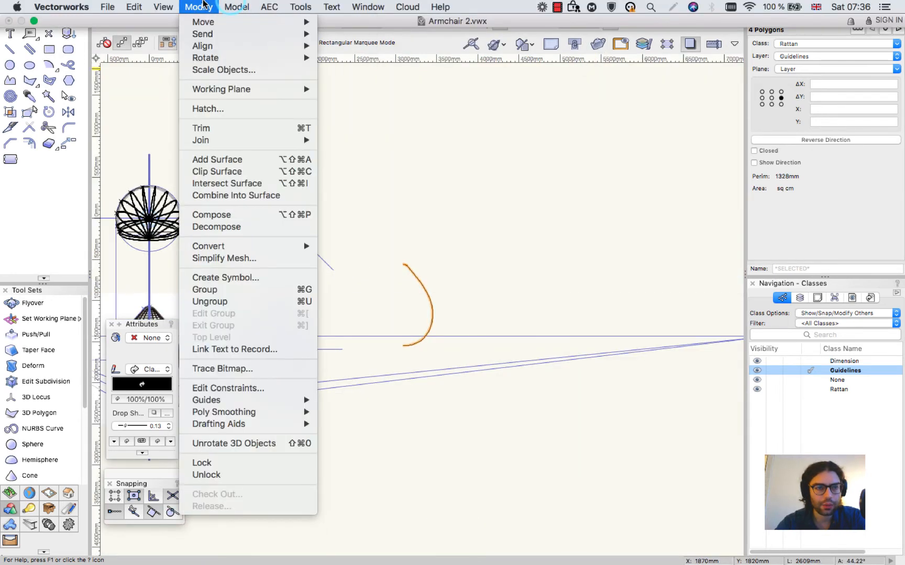
left_click(222, 216)
scroll(531, 293, "up", 5)
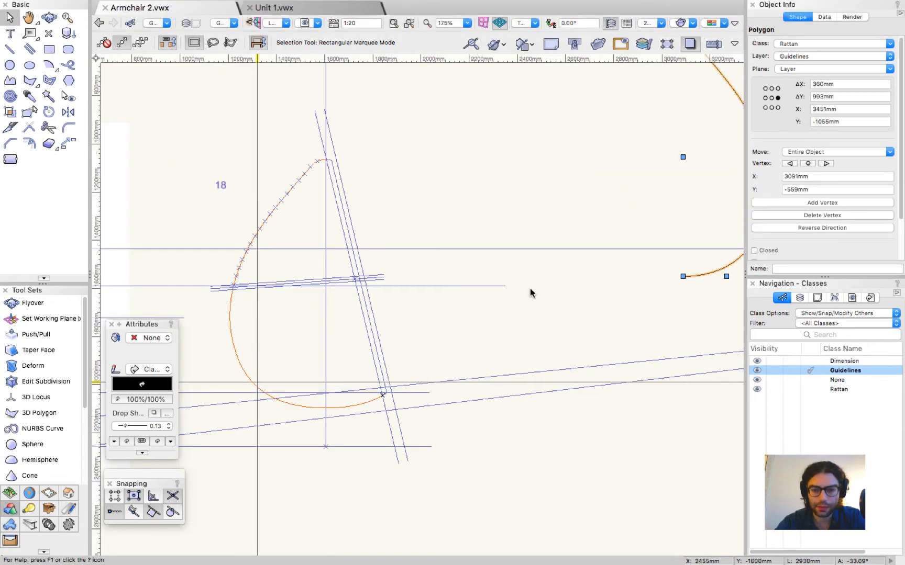
Step: Move the half-teardrop polygon closer to the chair's side profile and deselect it
left_click(539, 318)
left_click_drag(682, 275, 442, 363)
scroll(333, 85, "up", 3)
left_click(406, 140)
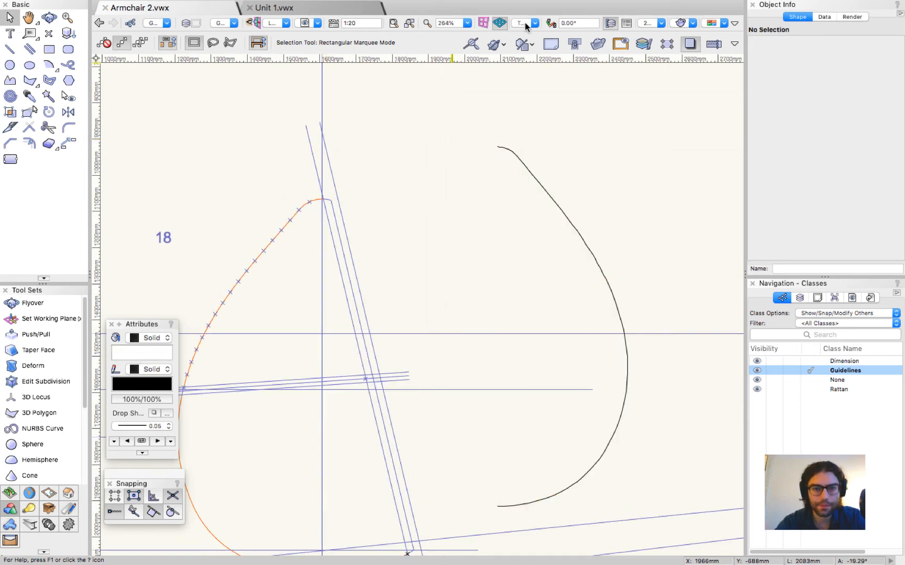
Step: Duplicate the slanted guideline joining the side profile's ends, rotate the copy 90° and place it across the upper part of the profile
left_click(342, 247)
key("super+d")
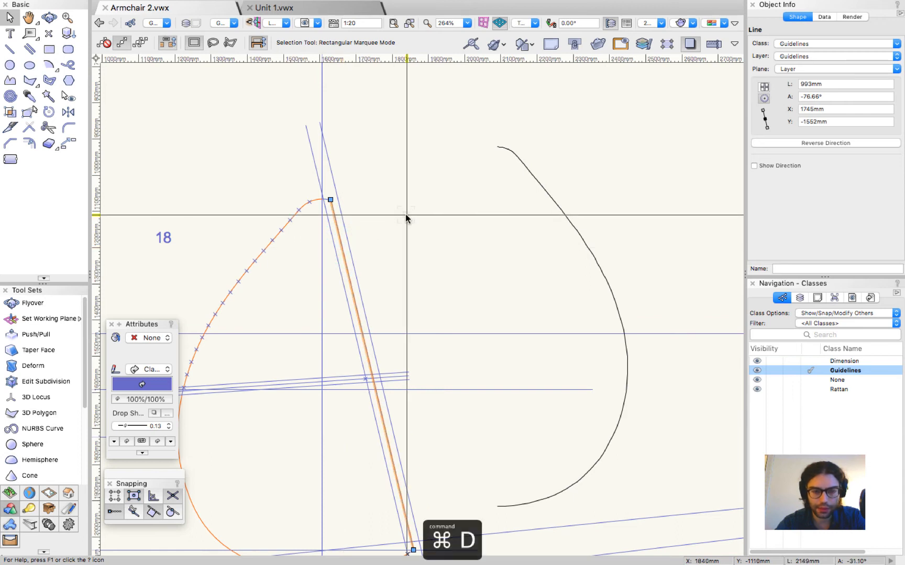
key("super+l")
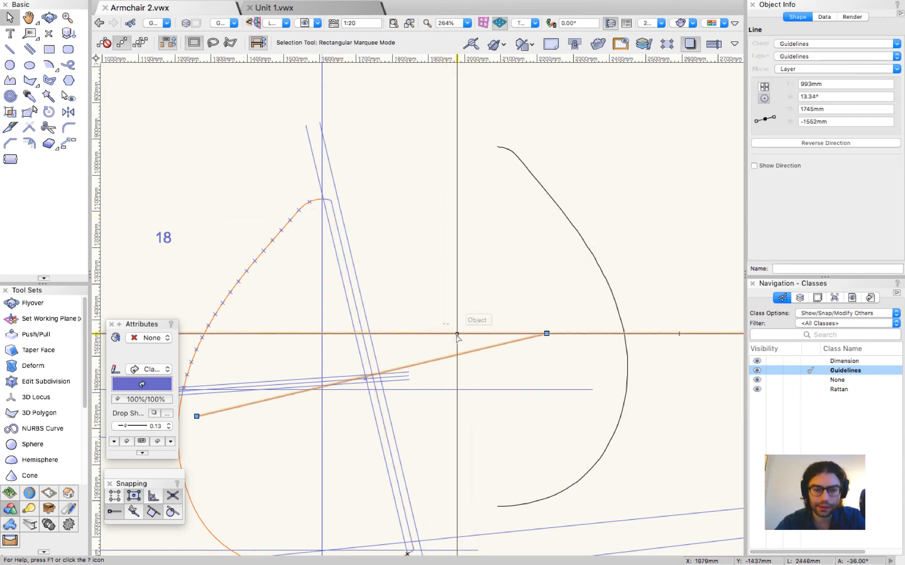
left_click_drag(454, 356, 440, 254)
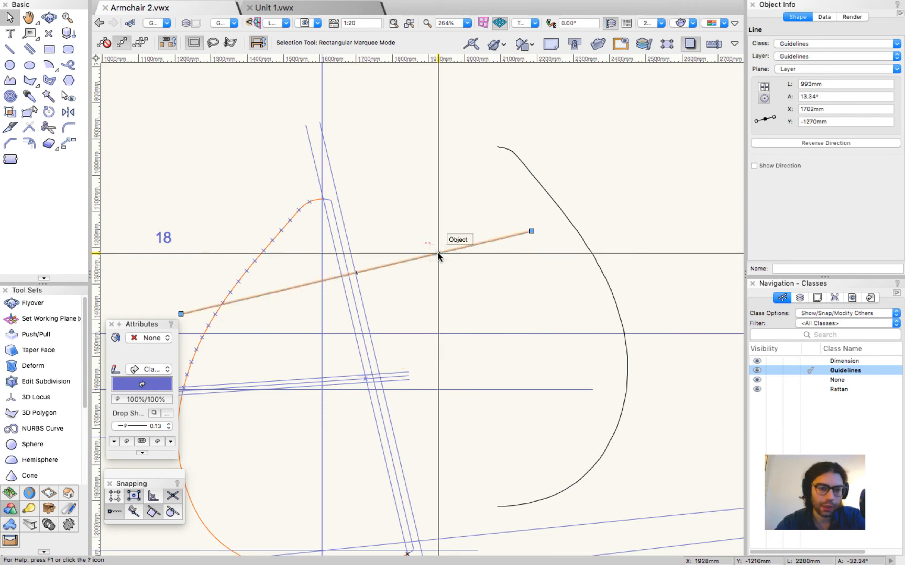
left_click_drag(379, 270, 357, 276)
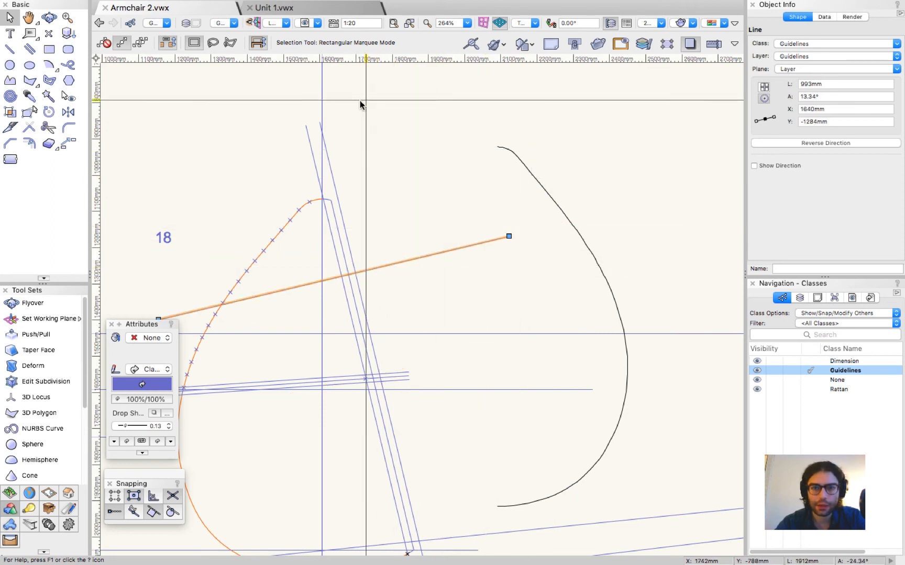
Step: Rotate the plan view by 13.34° to align with the perpendicular helper line
left_click(551, 23)
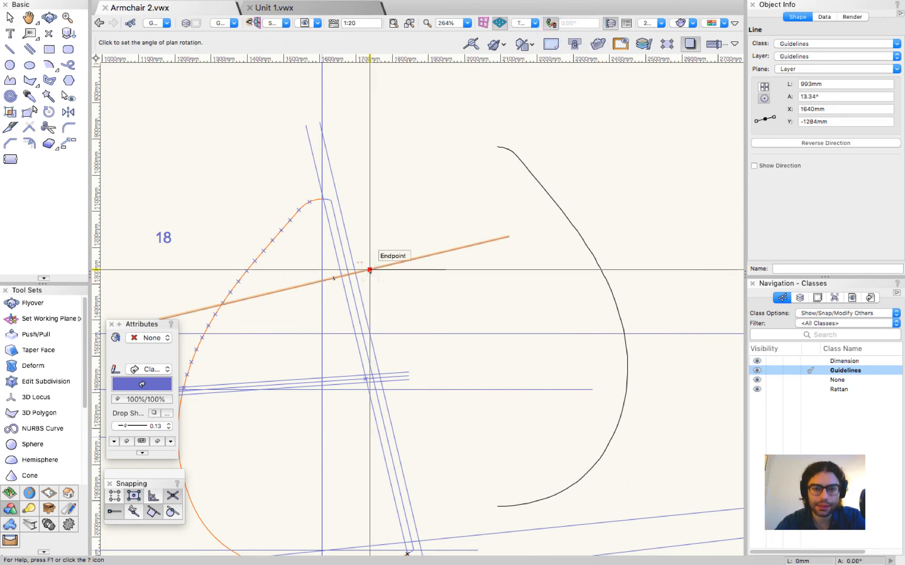
left_click(430, 256)
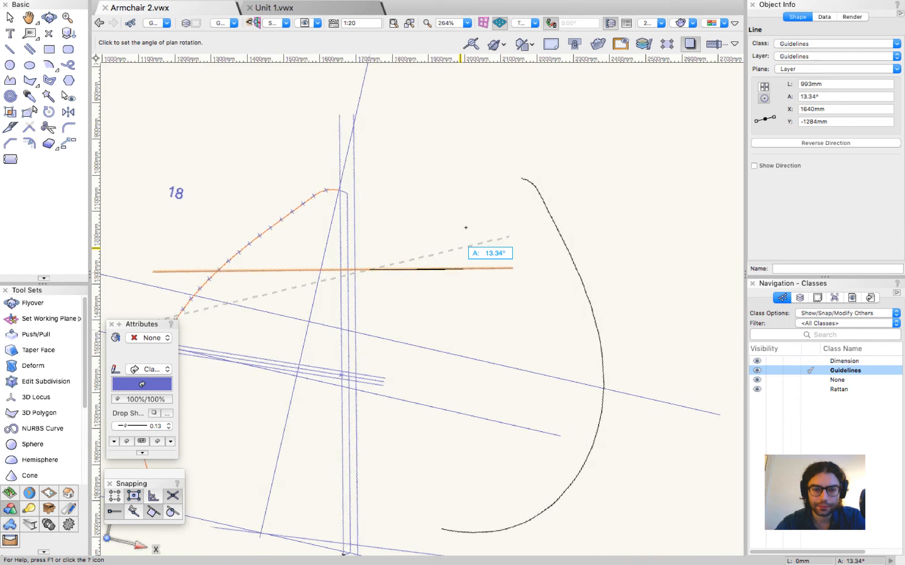
left_click(465, 228)
Step: Delete the helper line and select the half-teardrop polygon for the Rotate tool
scroll(464, 208, "down", 3)
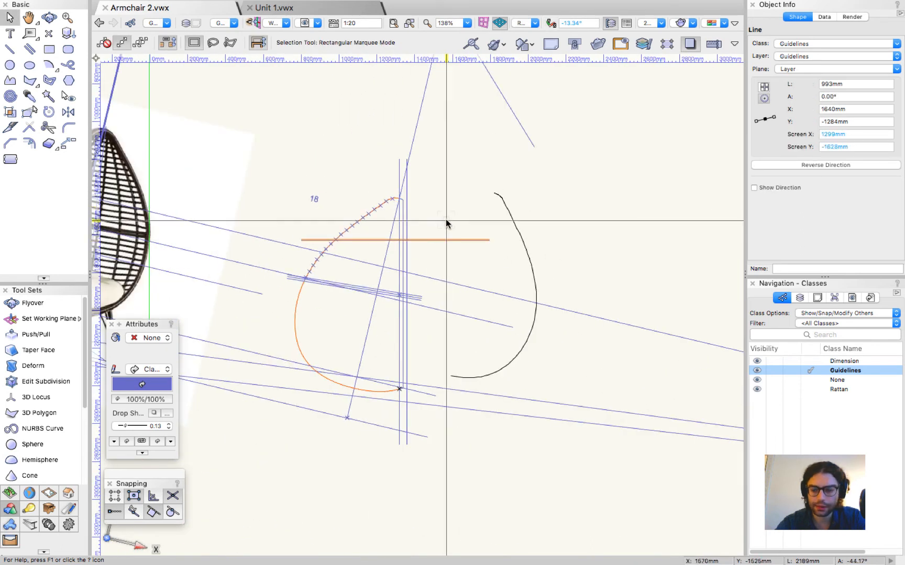
key("Delete")
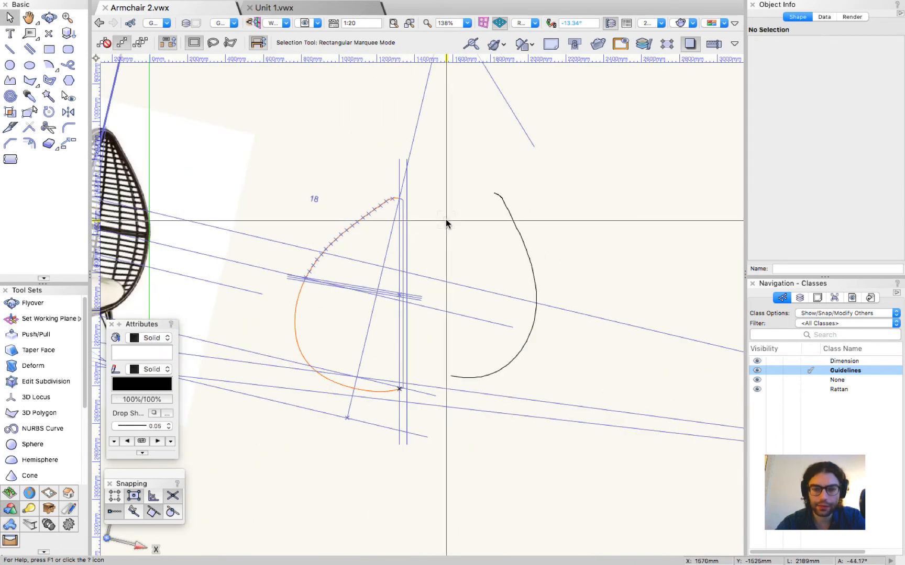
left_click(493, 193)
left_click(49, 112)
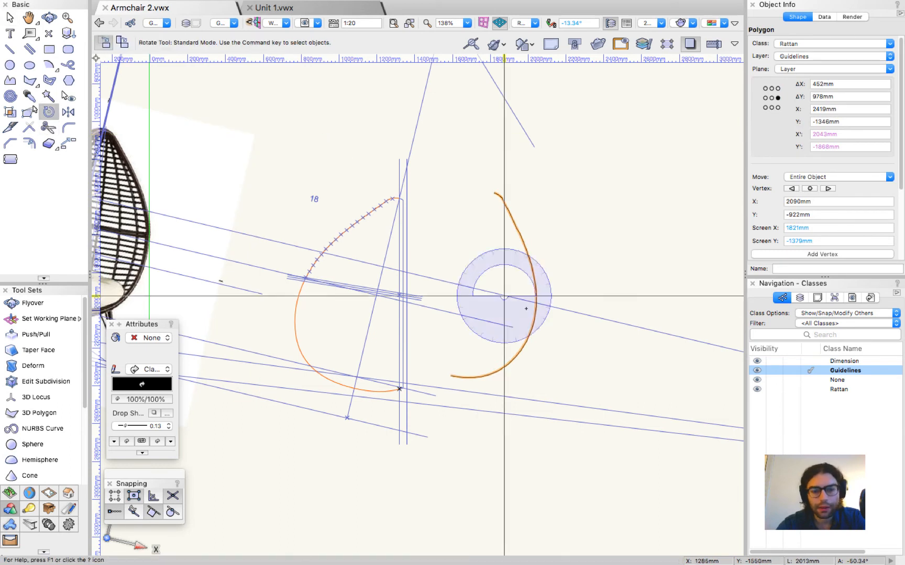
left_click(450, 376)
key("Escape")
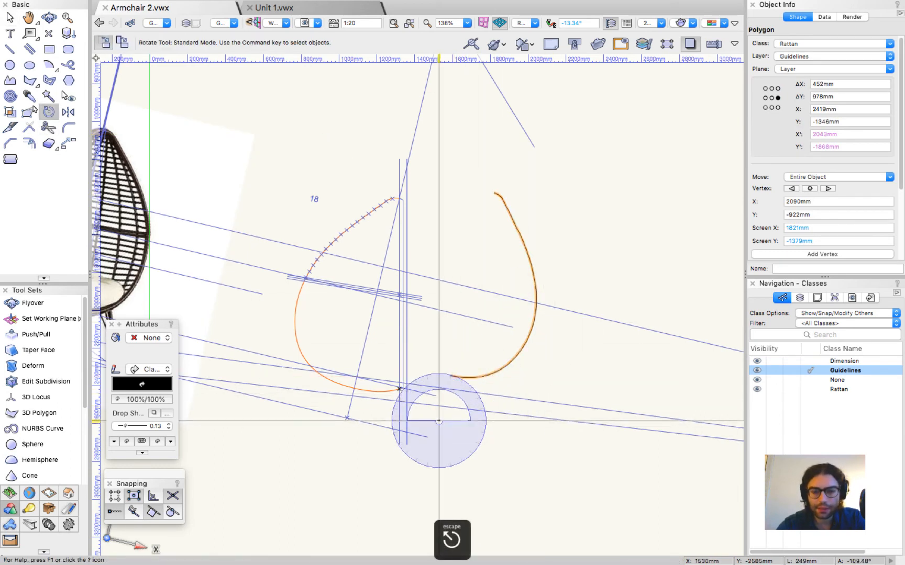
left_click(450, 375)
left_click(490, 181)
key("Escape")
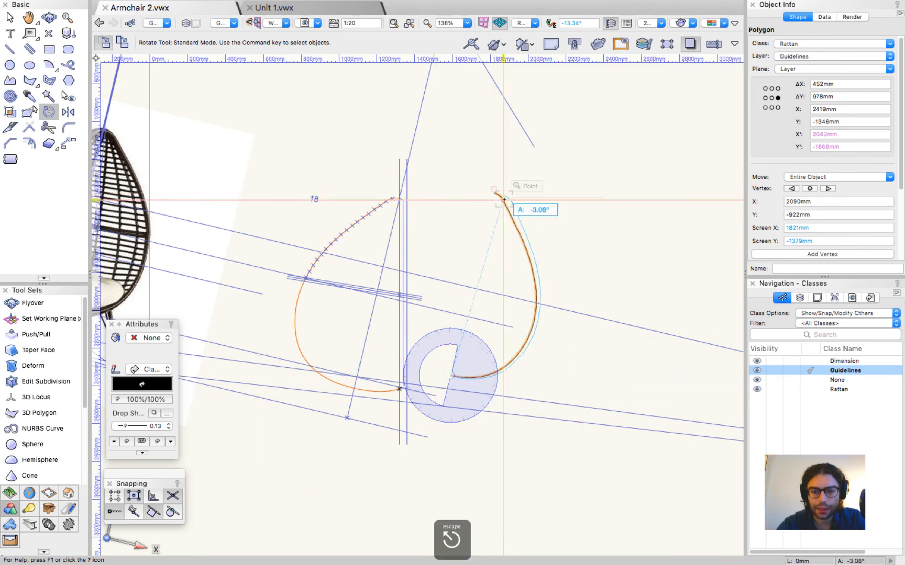
Step: Rotate the half-teardrop polygon about its lower endpoint until its two ends line up vertically in the rotated plan
left_click(450, 375)
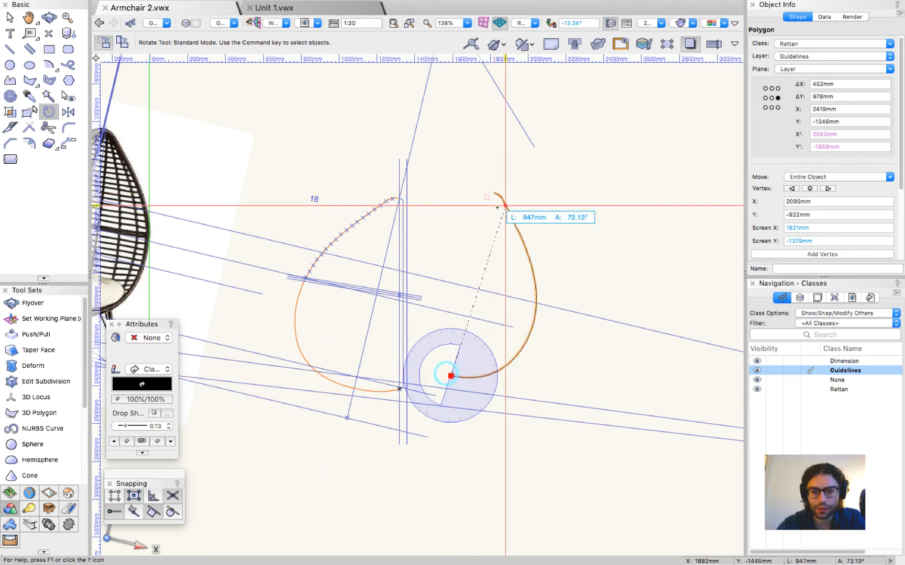
scroll(497, 208, "up", 5)
left_click(477, 129)
left_click(317, 132)
scroll(564, 229, "down", 7)
key("Escape")
scroll(513, 245, "up", 5)
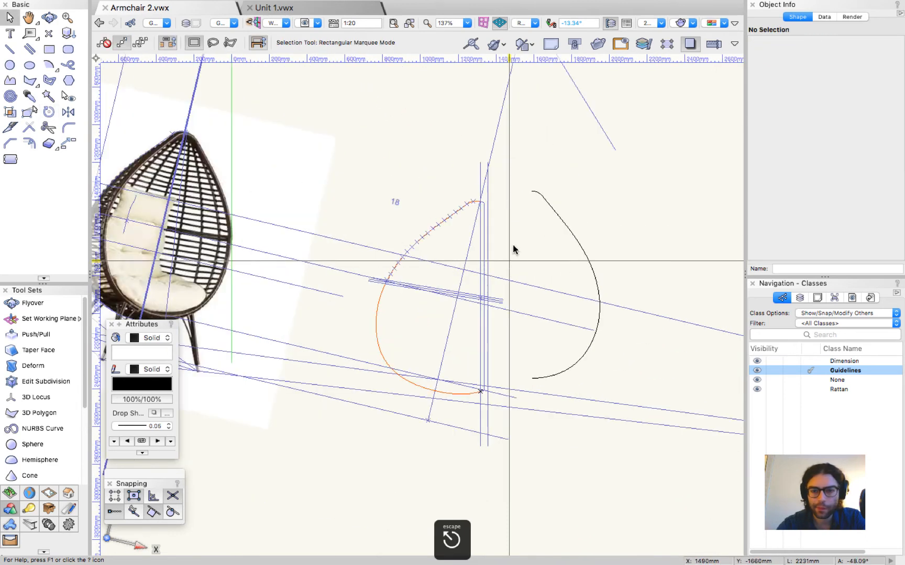
Step: Move the half-teardrop polygon so its two ends snap to the ends of the vertical guideline closing the side profile
left_click_drag(561, 97, 430, 129)
scroll(491, 131, "down", 5)
scroll(471, 306, "up", 7)
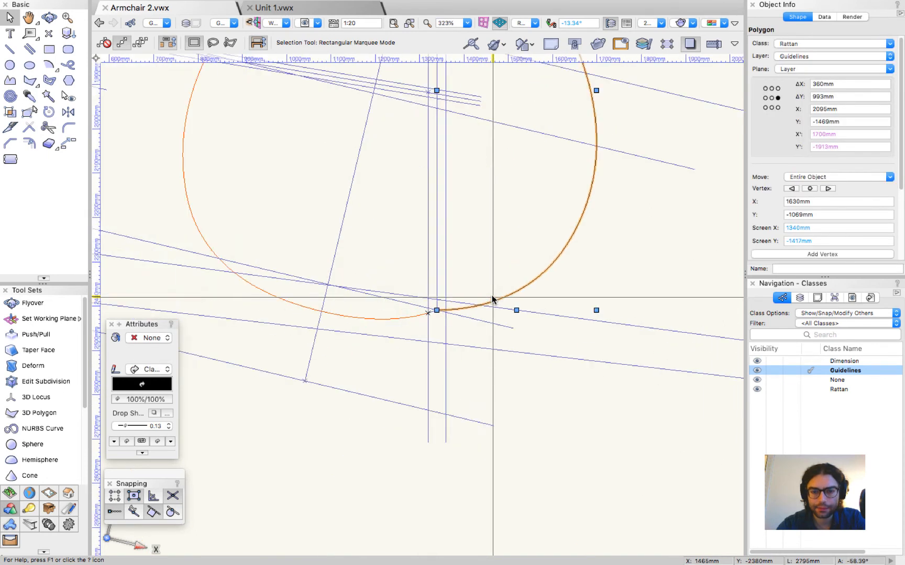
scroll(436, 427, "down", 5)
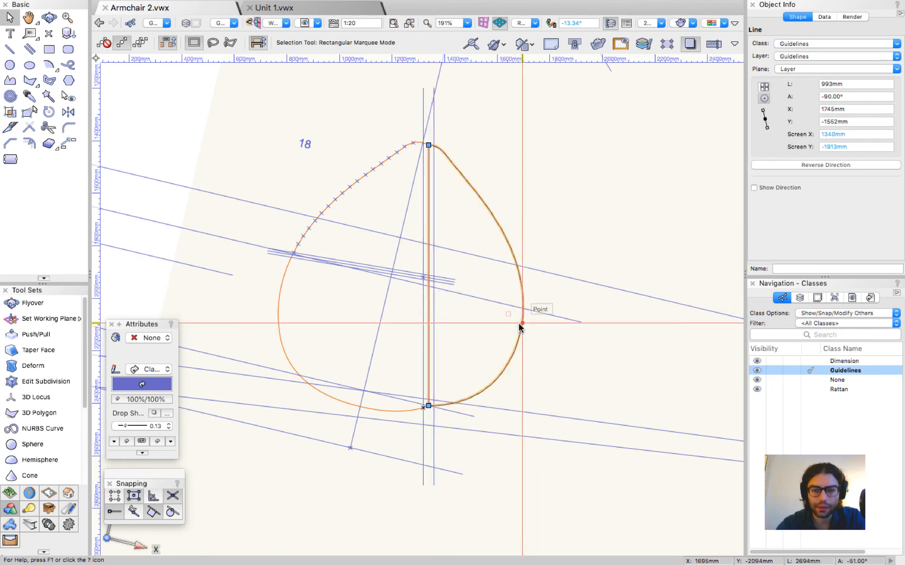
left_click(585, 204)
left_click(486, 204)
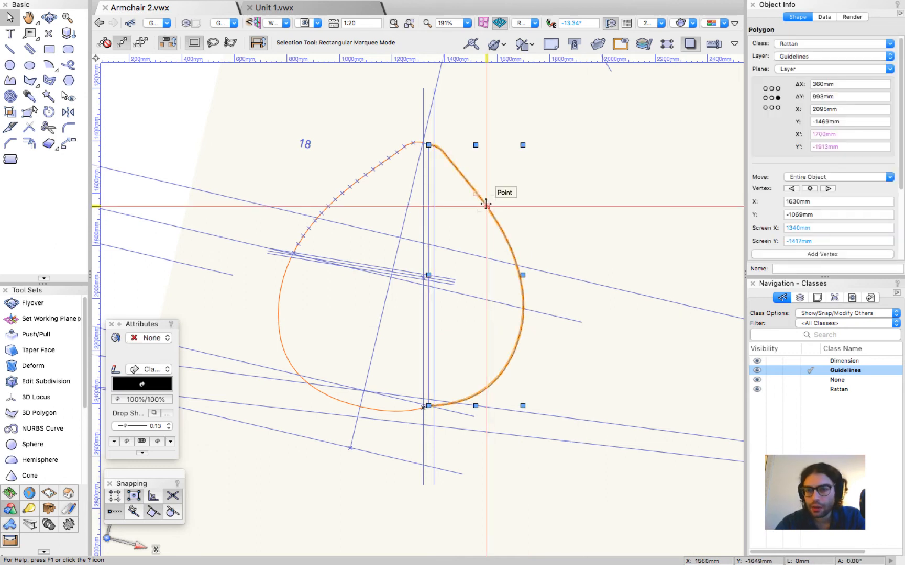
left_click(517, 196)
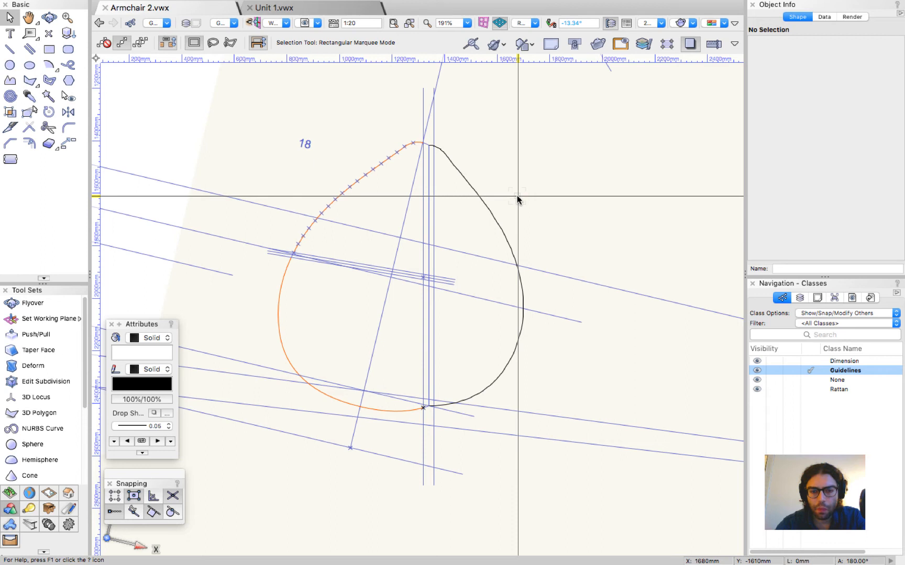
Step: Draw a horizontal line about 390 mm long from the vertical guideline's crossing with the upper slanted rail line past the half-teardrop curve
key("2")
scroll(426, 274, "up", 5)
scroll(442, 277, "up", 5)
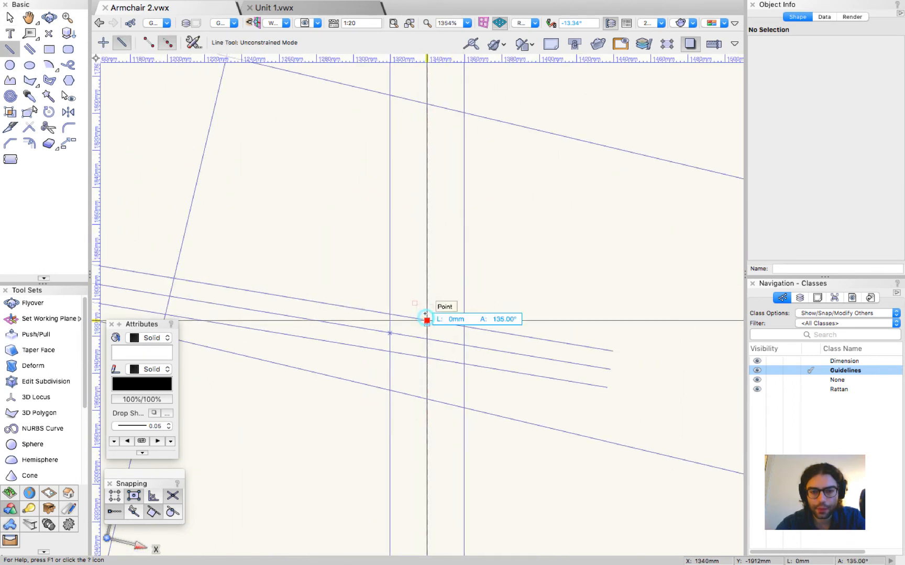
scroll(426, 320, "down", 5)
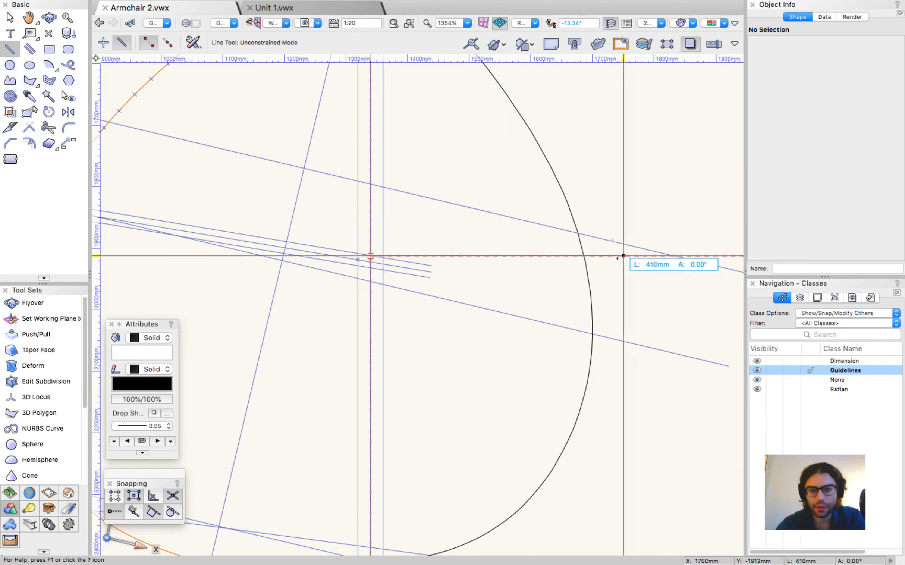
left_click(610, 256)
scroll(611, 256, "down", 8)
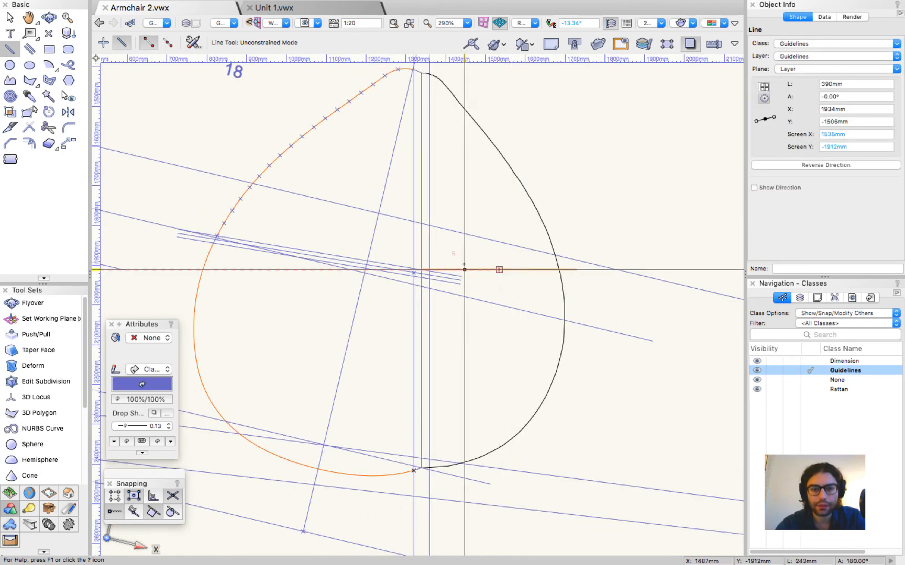
scroll(464, 268, "up", 5)
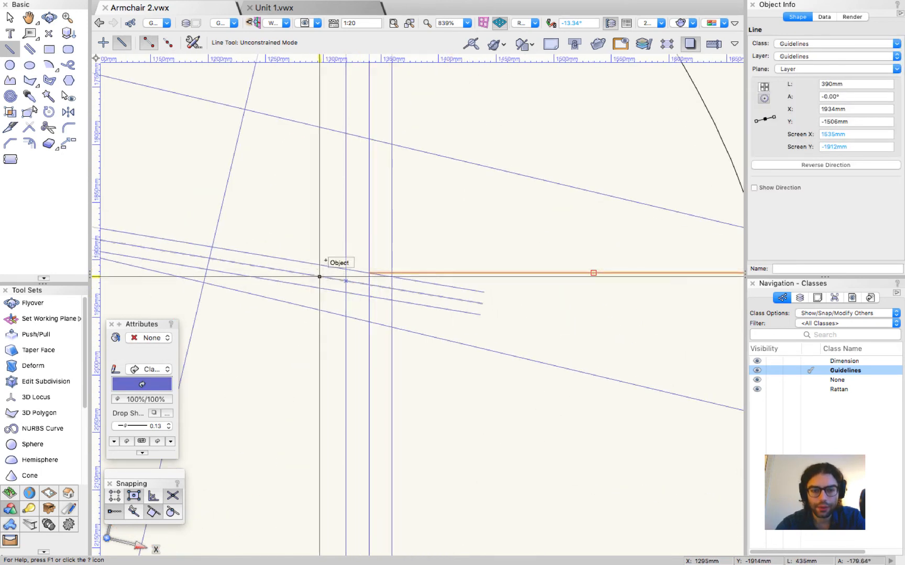
left_click(369, 296)
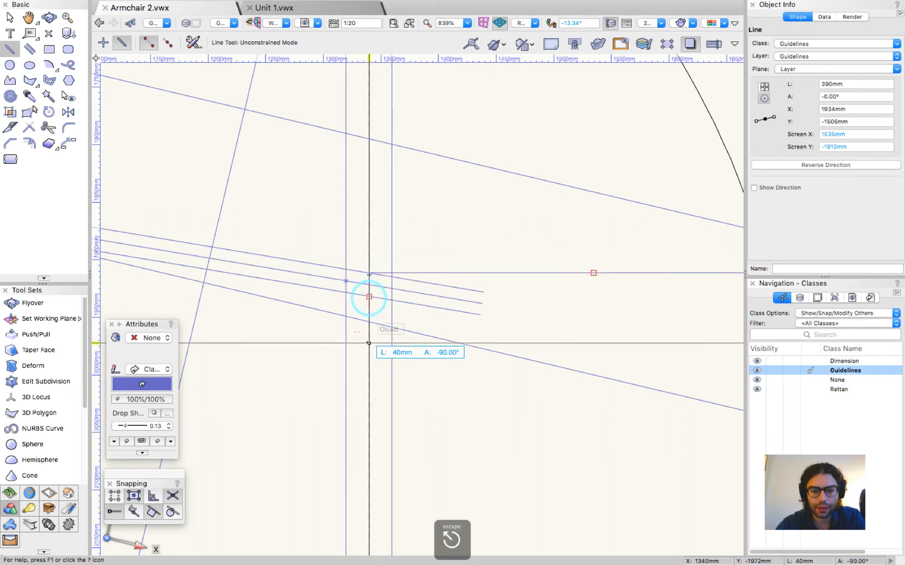
key("Escape")
scroll(369, 343, "down", 6)
left_click(367, 149)
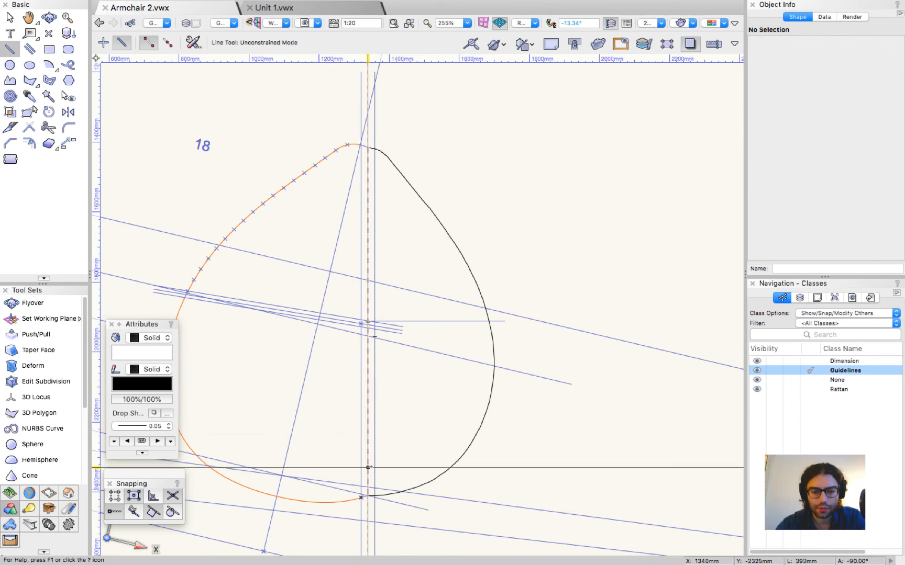
key("x")
Step: Select the vertical guideline joining the half-teardrop's ends and examine where the slanted rail lines cross it
left_click(433, 208)
left_click_drag(433, 207, 368, 194)
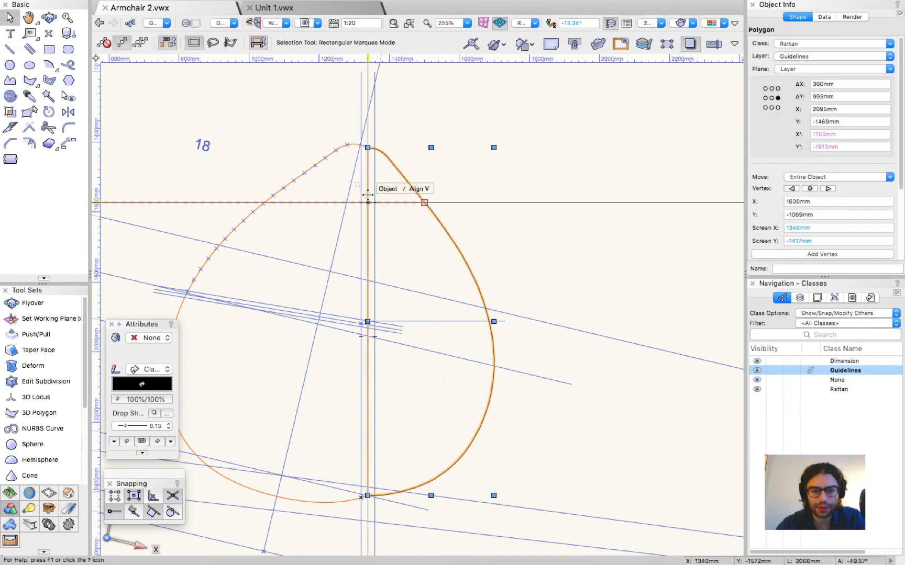
left_click(368, 195)
scroll(392, 397, "up", 2)
scroll(351, 306, "up", 4)
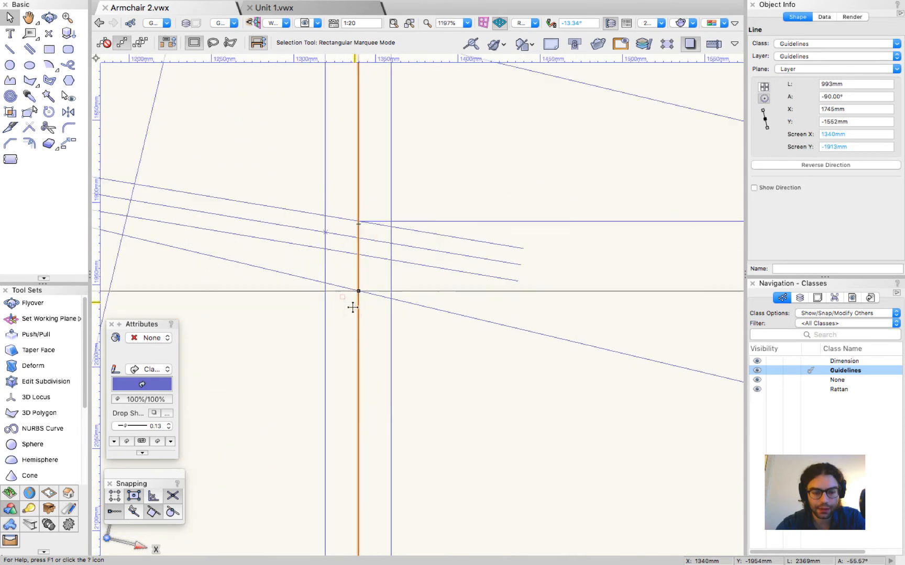
Step: Draw a second horizontal guideline about 390 mm long from the middle vertical guideline across the right-hand curve, just below the existing one
scroll(353, 308, "up", 4)
key("2")
left_click(366, 174)
scroll(297, 256, "down", 7)
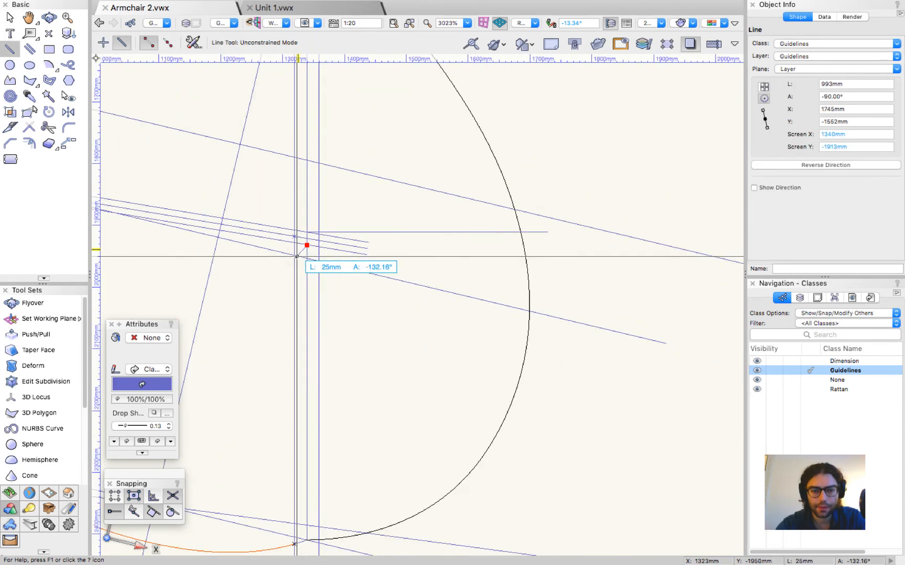
left_click(545, 244)
key("x")
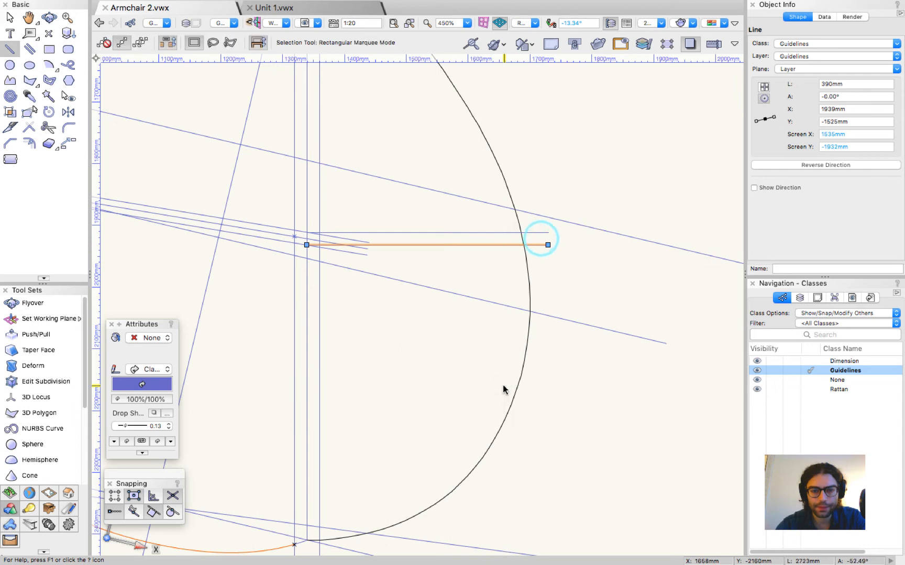
Step: Split the right-hand Rattan curve where it crosses the two horizontal guidelines, using the Split tool's Point Split Mode
scroll(504, 388, "down", 2)
left_click(501, 180)
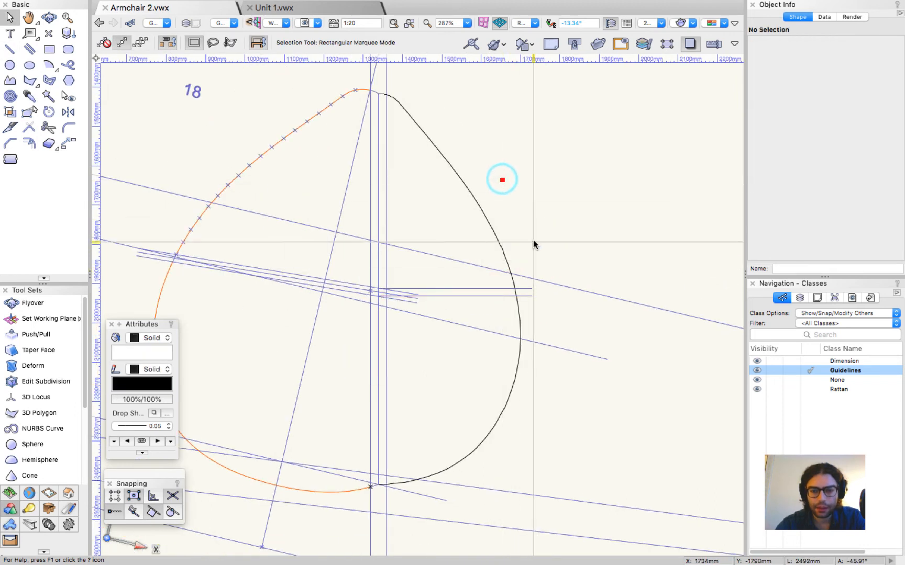
left_click(501, 251)
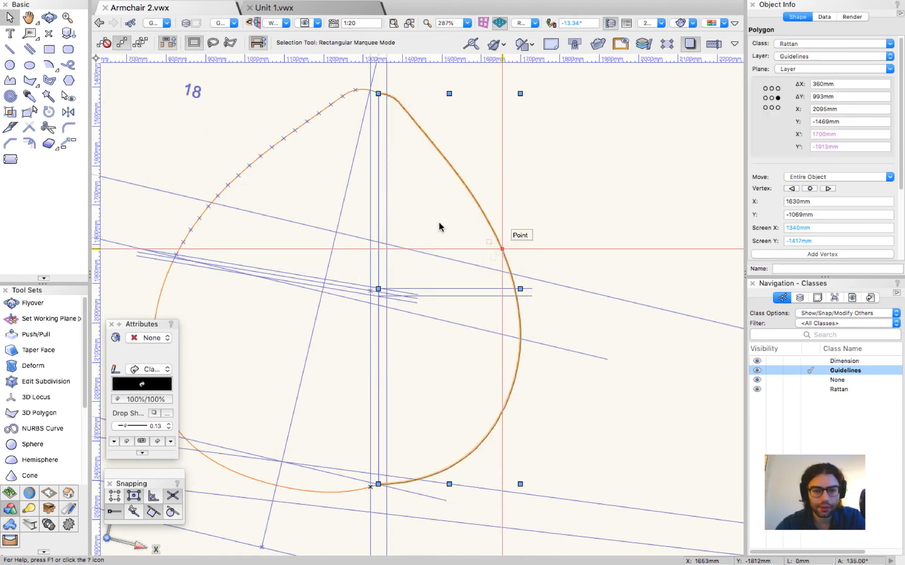
left_click(11, 128)
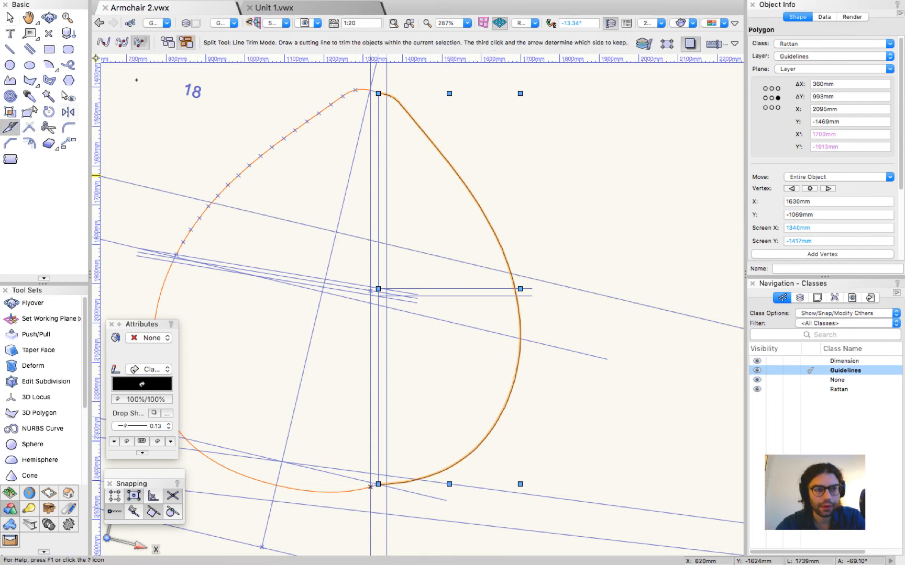
left_click(99, 42)
scroll(517, 288, "up", 5)
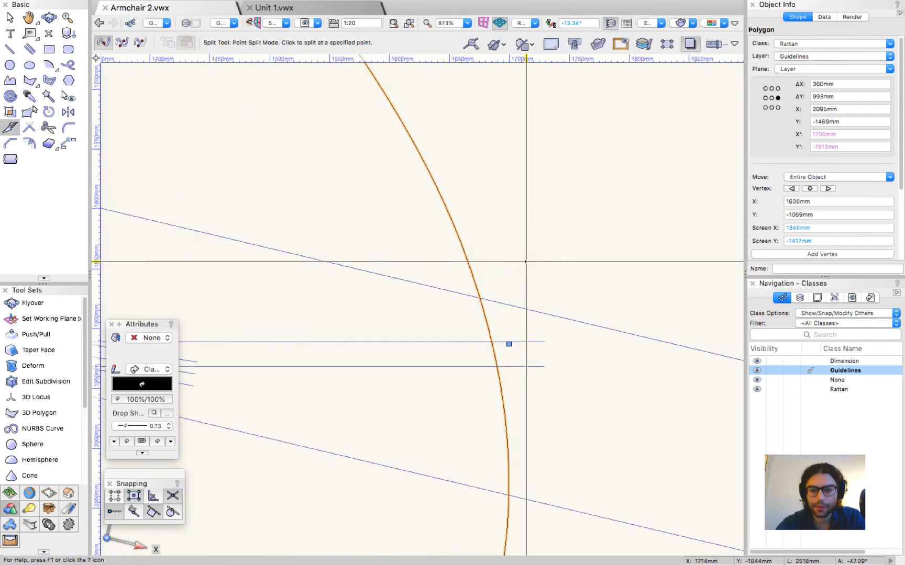
left_click(483, 360)
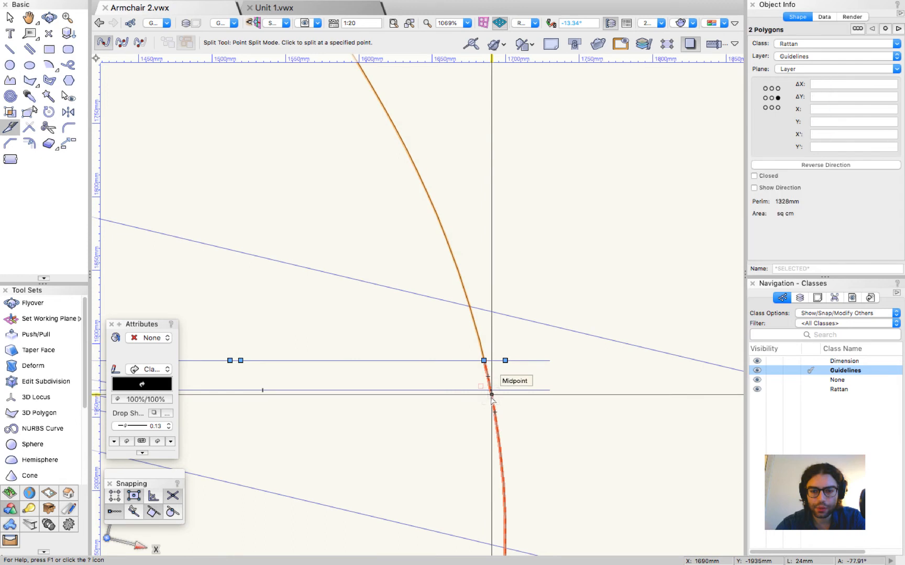
left_click(491, 391)
Step: Delete the short piece of the right-hand curve between the two horizontal guidelines
key("x")
key("x")
key("z")
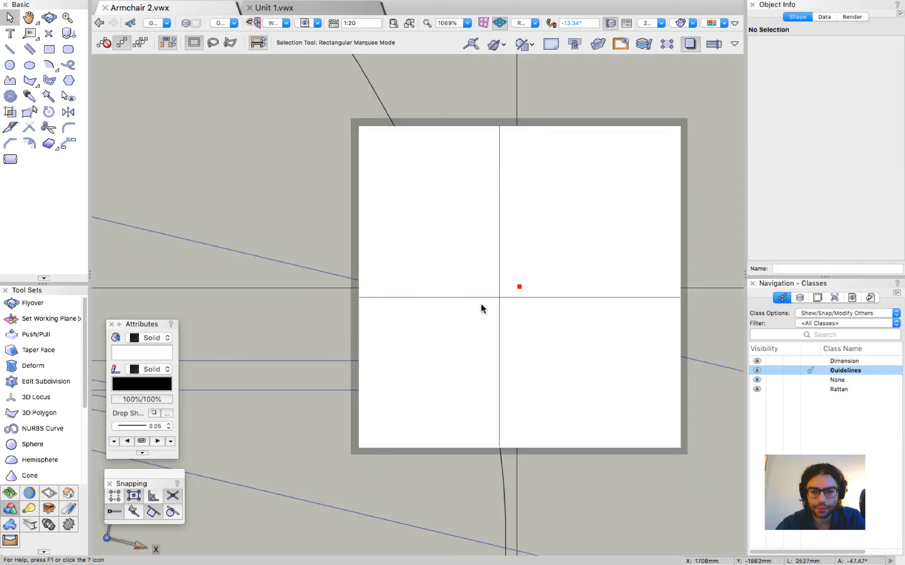
scroll(453, 368, "down", 2)
left_click_drag(436, 343, 509, 406)
key("Delete")
scroll(608, 241, "down", 3)
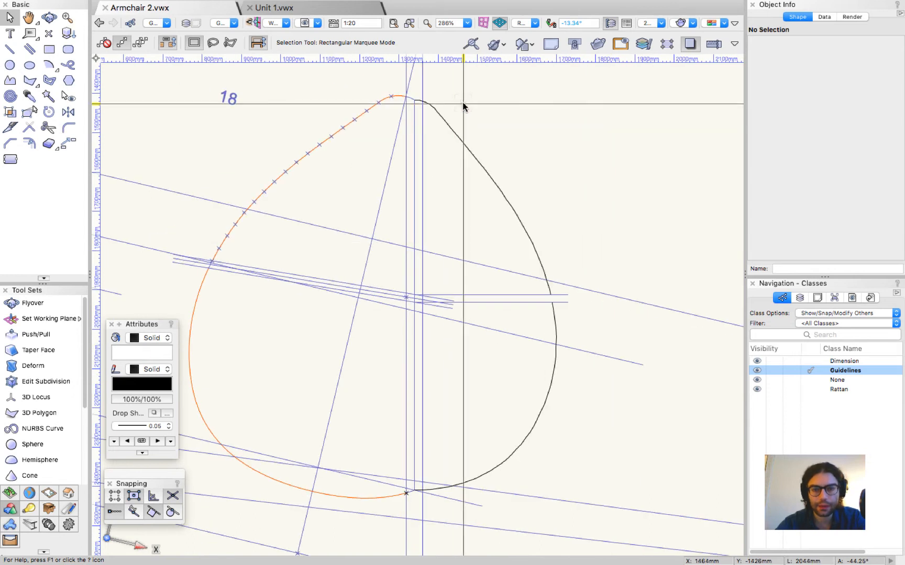
Step: Undo the deletion and both splits of the right-hand curve
scroll(446, 87, "up", 2)
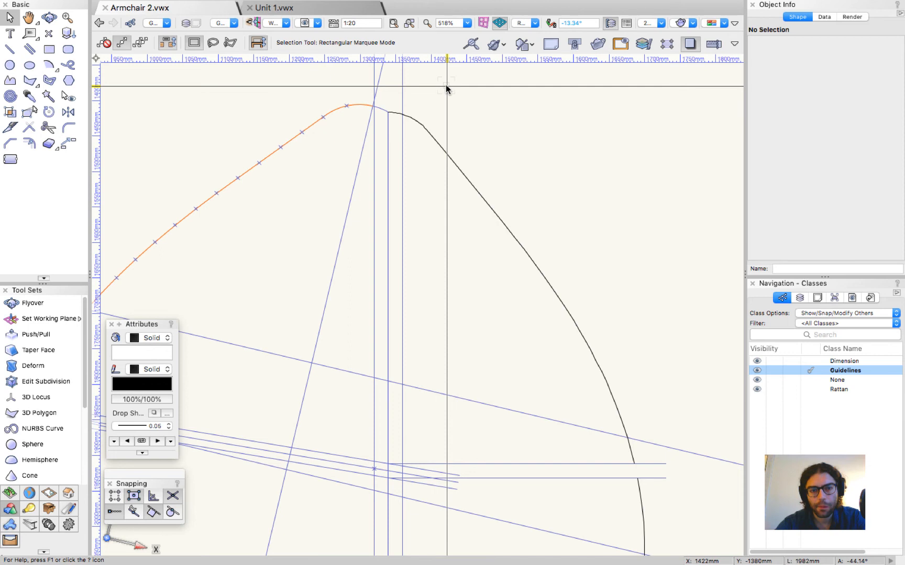
scroll(371, 96, "up", 2)
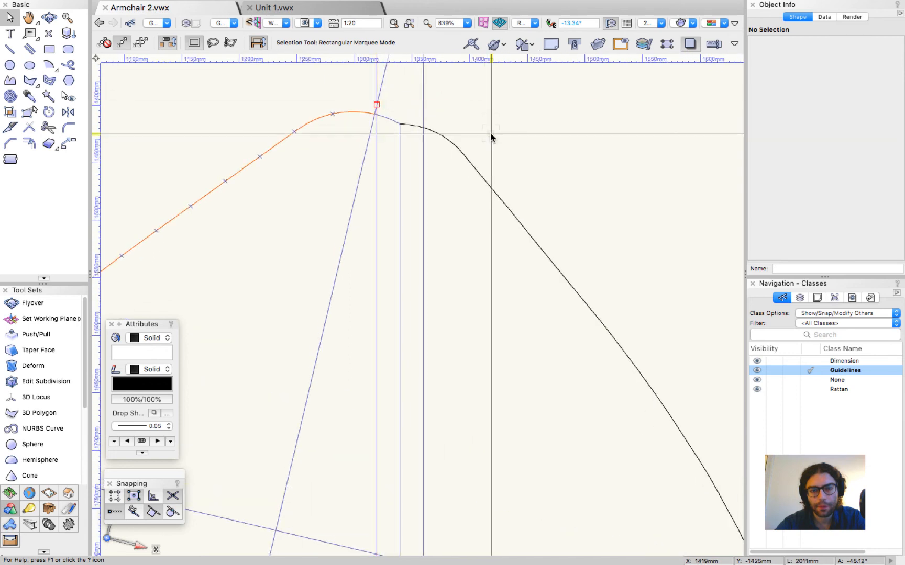
scroll(491, 137, "down", 1)
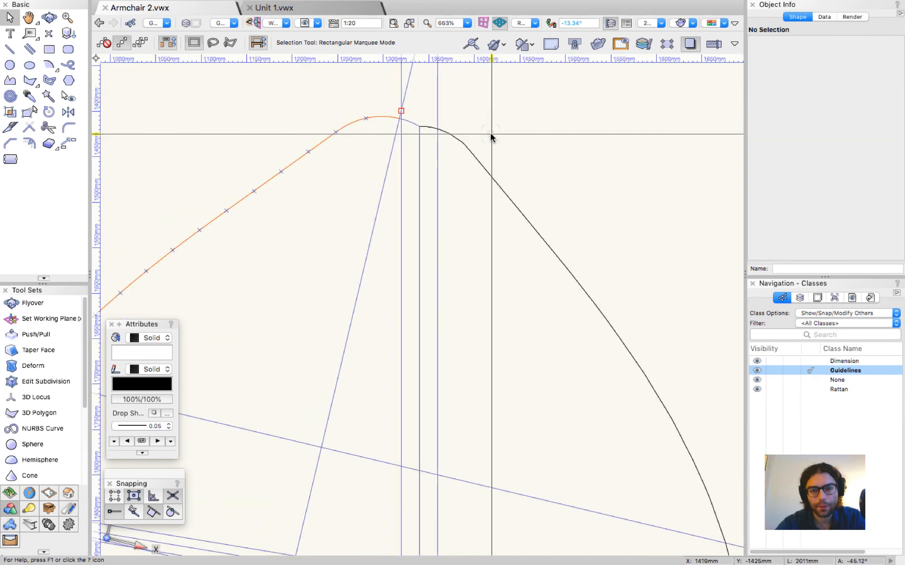
scroll(490, 137, "down", 2)
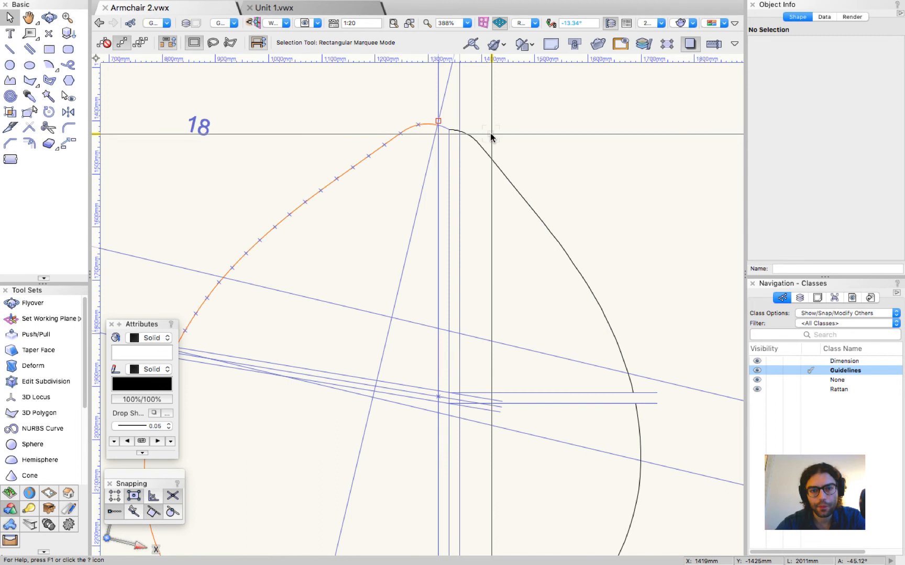
scroll(491, 137, "down", 1)
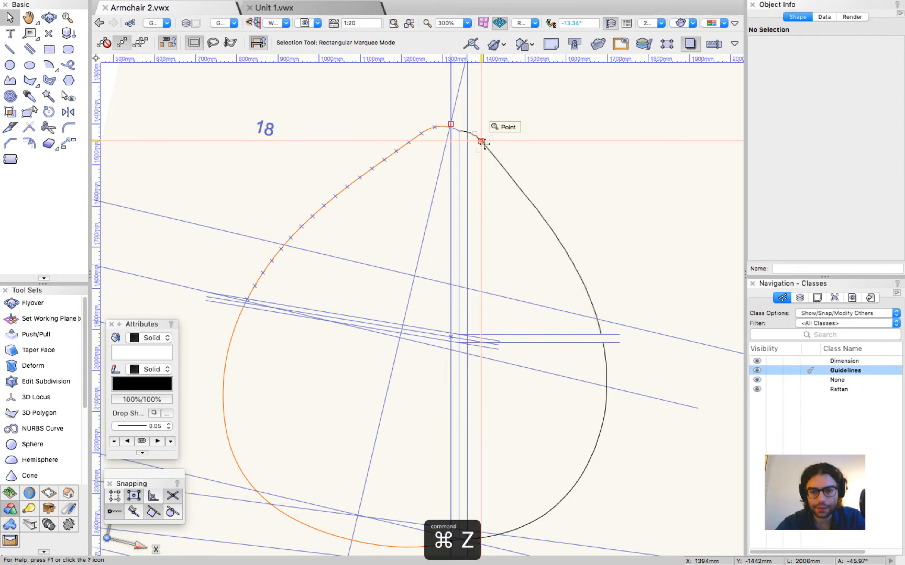
key("super+z")
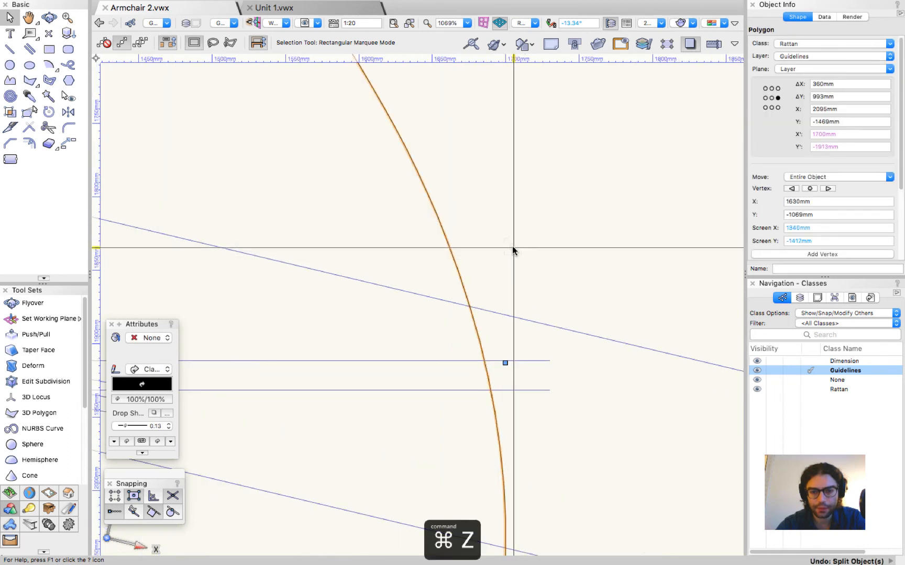
Step: Extend the middle vertical guideline upward past the top of the curves to a length of about 1029 mm
scroll(512, 247, "down", 6)
left_click(493, 191)
scroll(475, 186, "up", 6)
scroll(468, 183, "up", 1)
left_click(380, 244)
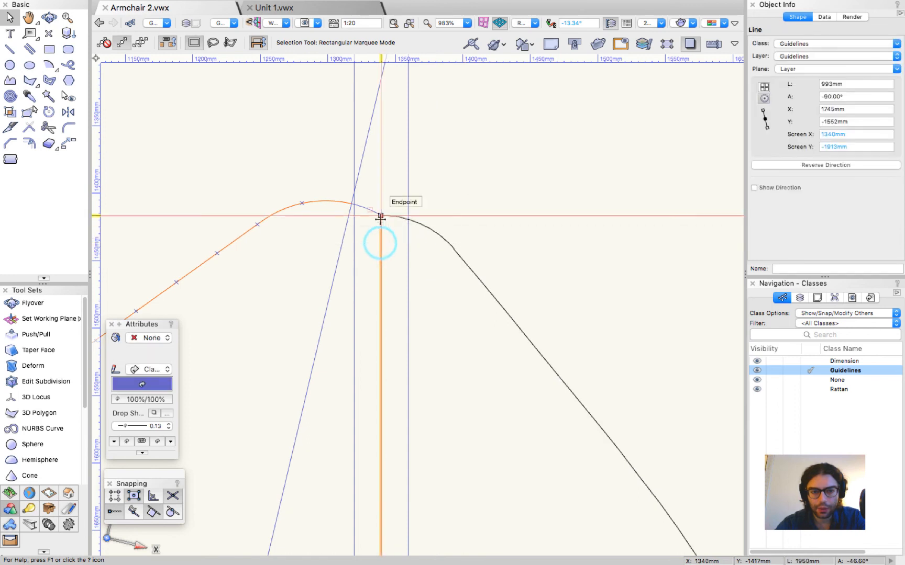
left_click_drag(381, 215, 380, 167)
Step: Draw a 20 mm horizontal guideline at the top, from the left-hand arc to the extended middle vertical guideline
scroll(352, 202, "up", 6)
key("2")
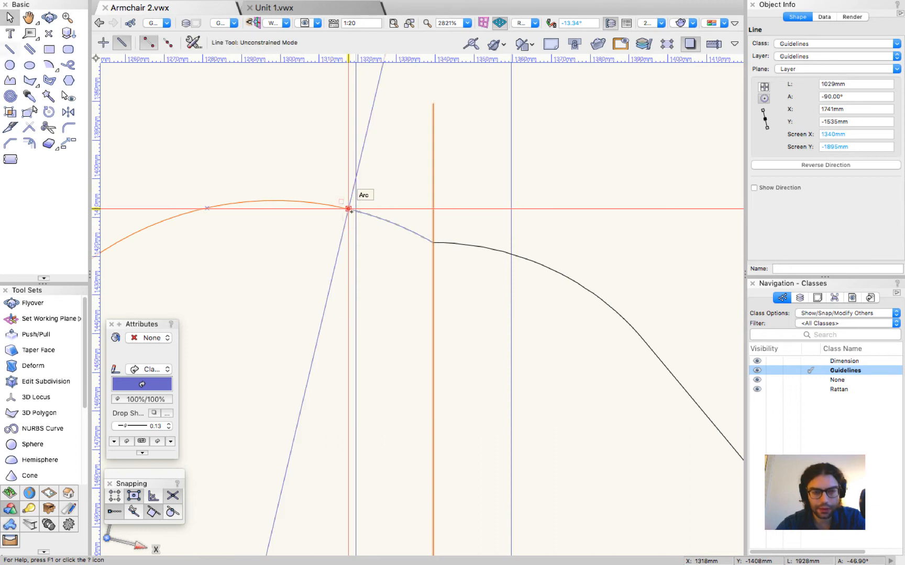
left_click(356, 210)
left_click(439, 207)
Step: Draw a 40 mm horizontal guideline from the lower end of the left-hand curve to the rightmost vertical guideline
scroll(438, 205, "down", 8)
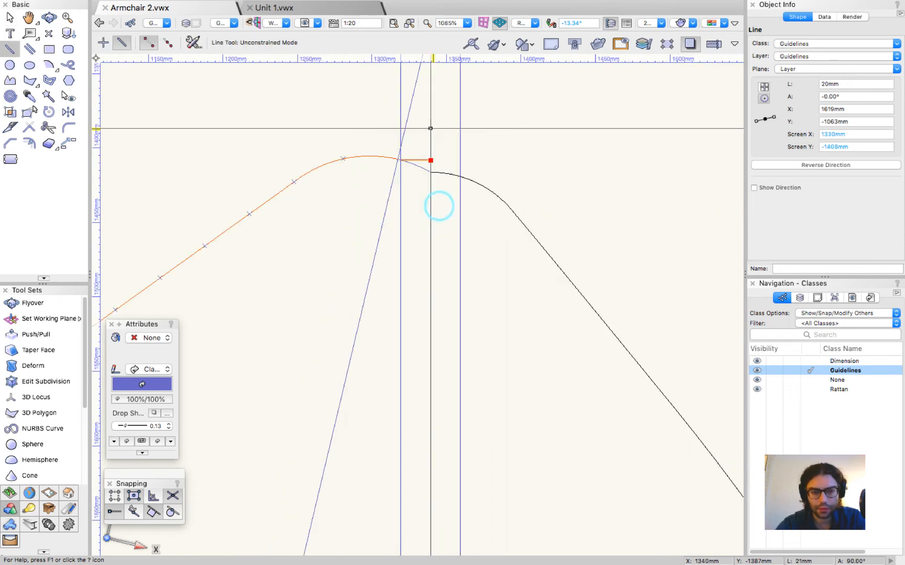
scroll(417, 278, "up", 5)
scroll(424, 348, "up", 1)
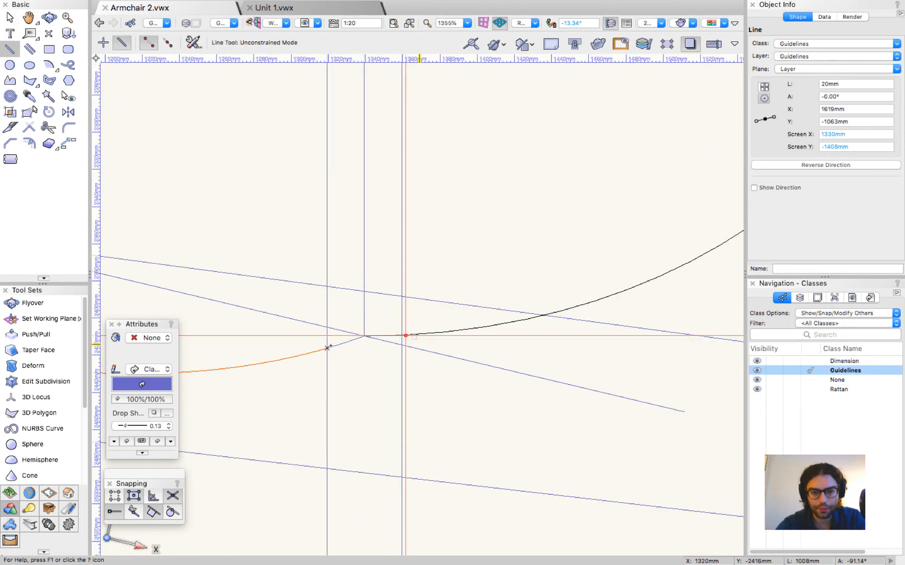
left_click(342, 347)
left_click(405, 352)
scroll(405, 354, "down", 8)
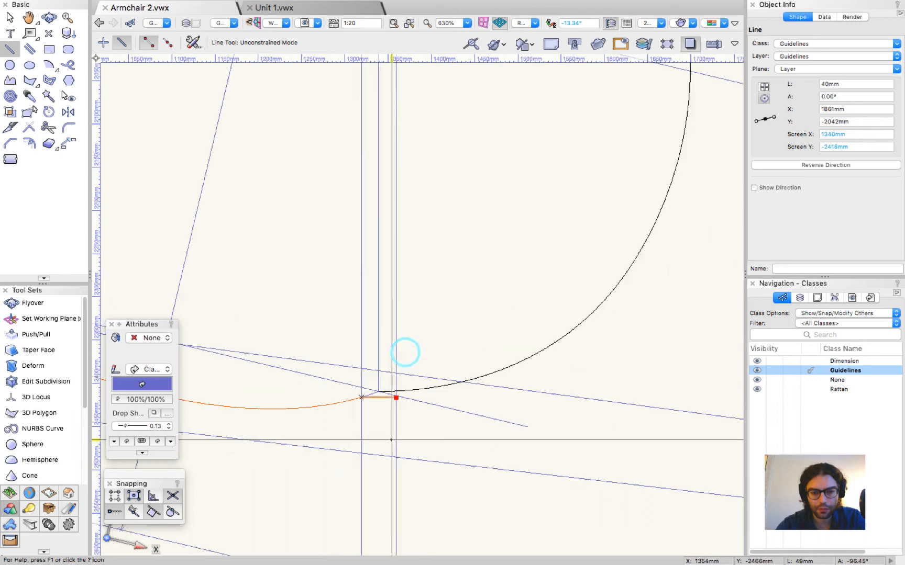
key("x")
Step: Move the right-hand curve so its lower endpoint snaps to the right end of the lower 40 mm guideline
left_click(416, 414)
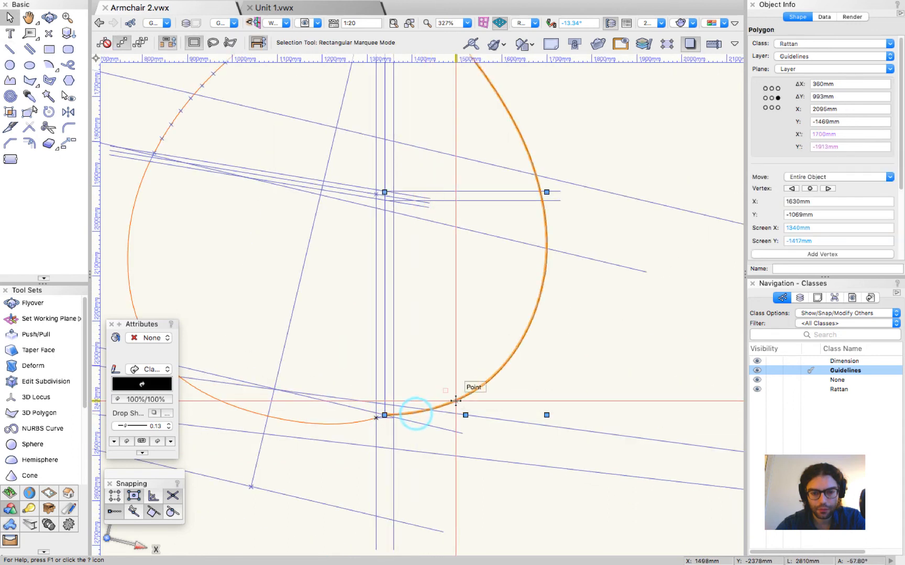
scroll(460, 414, "up", 4)
left_click(495, 410)
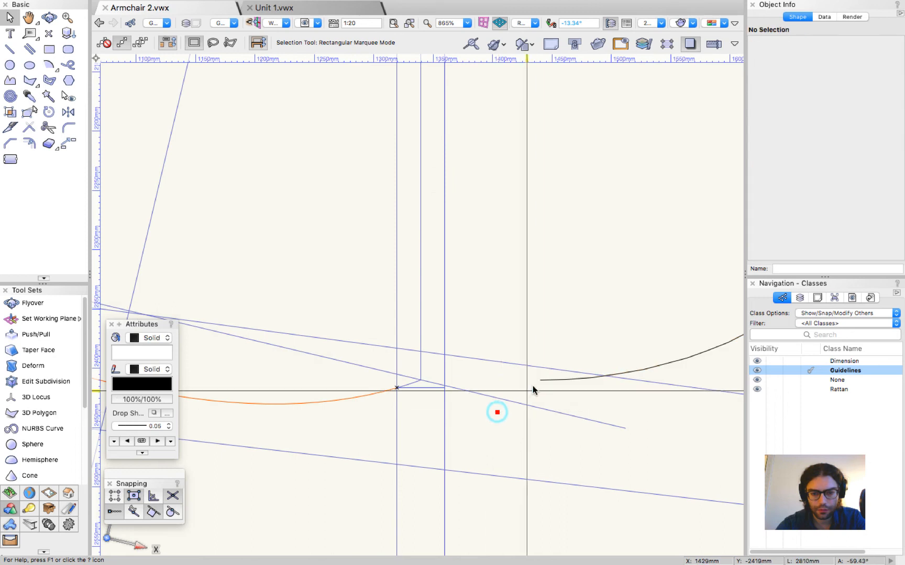
left_click_drag(539, 379, 445, 388)
Step: Stretch the short horizontal guideline at the top to 40 mm so it reaches the rightmost vertical guideline
scroll(429, 459, "down", 5)
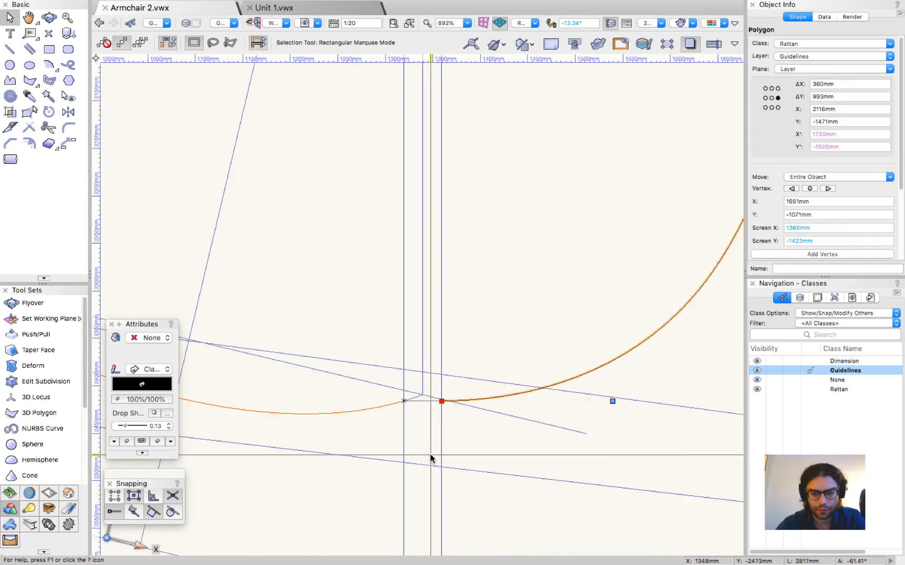
scroll(446, 181, "up", 3)
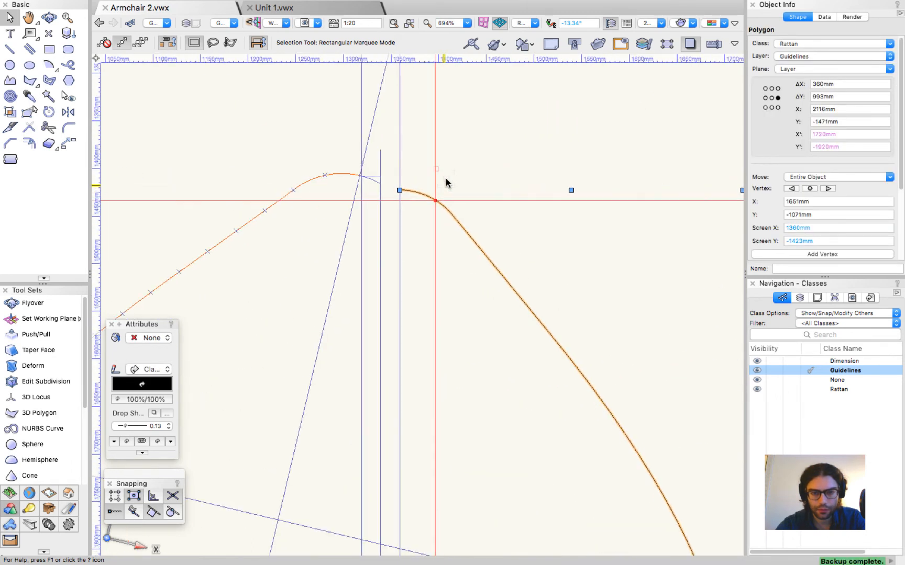
scroll(423, 173, "down", 3)
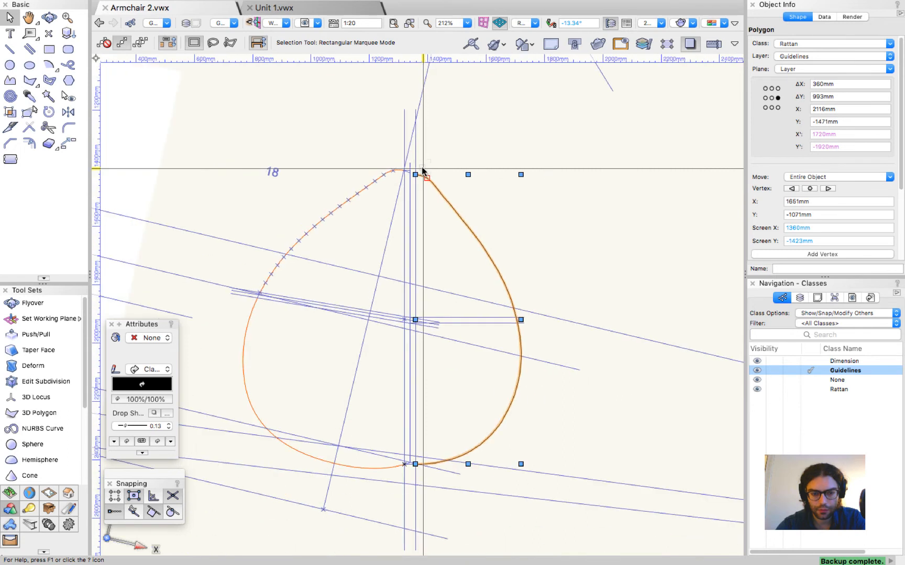
scroll(423, 170, "up", 7)
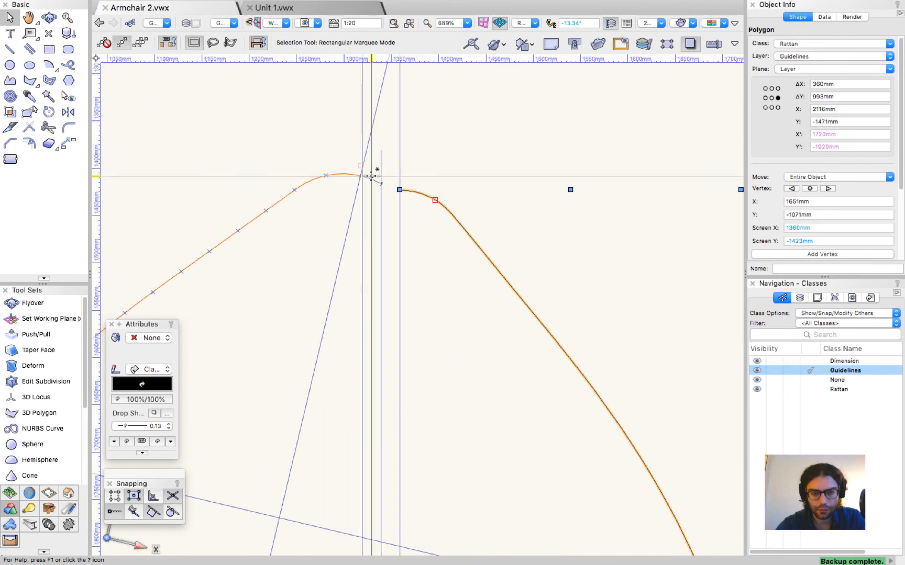
left_click_drag(388, 176, 420, 176)
Step: Group the right-hand curve and scale it to about 366 by 1008 mm, aligning its top with the upper 40 mm guideline
scroll(374, 157, "down", 4)
left_click(414, 178)
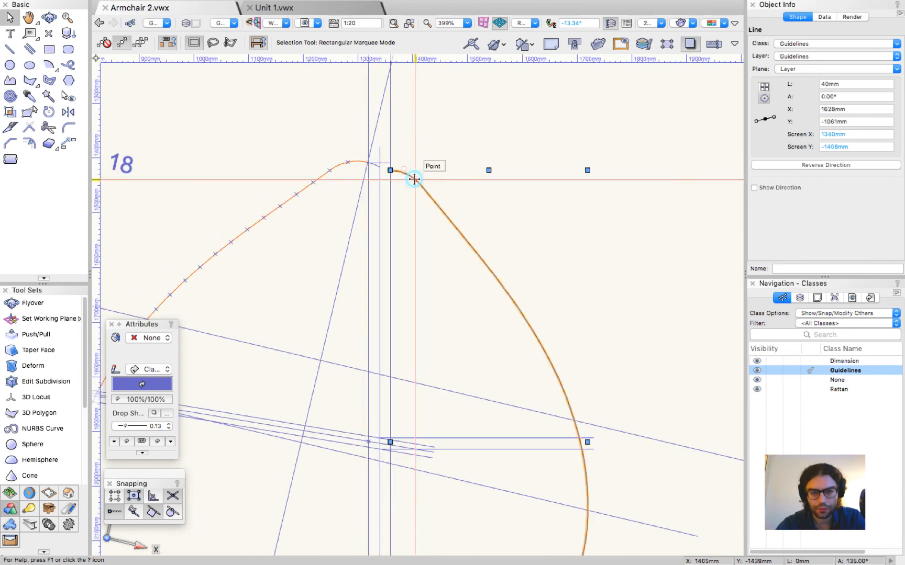
scroll(460, 145, "down", 2)
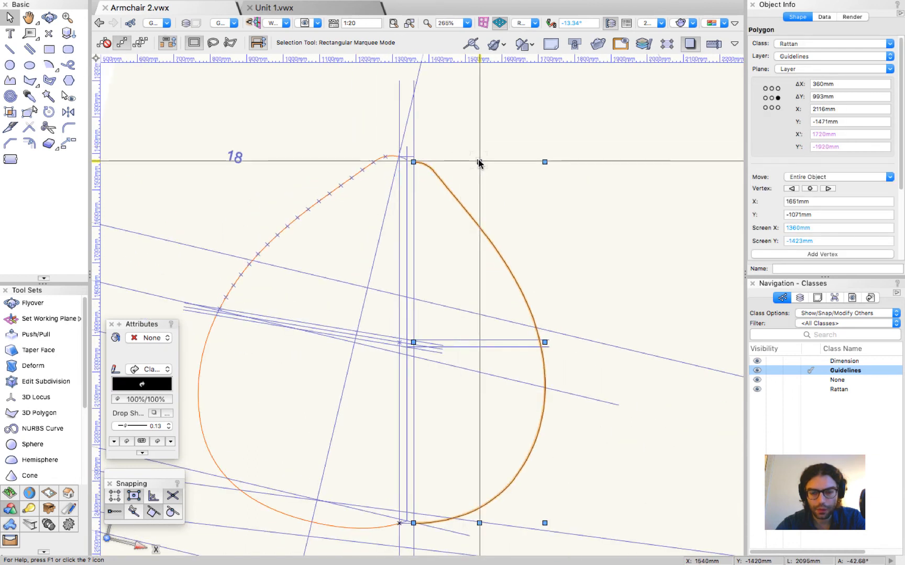
scroll(433, 159, "up", 3)
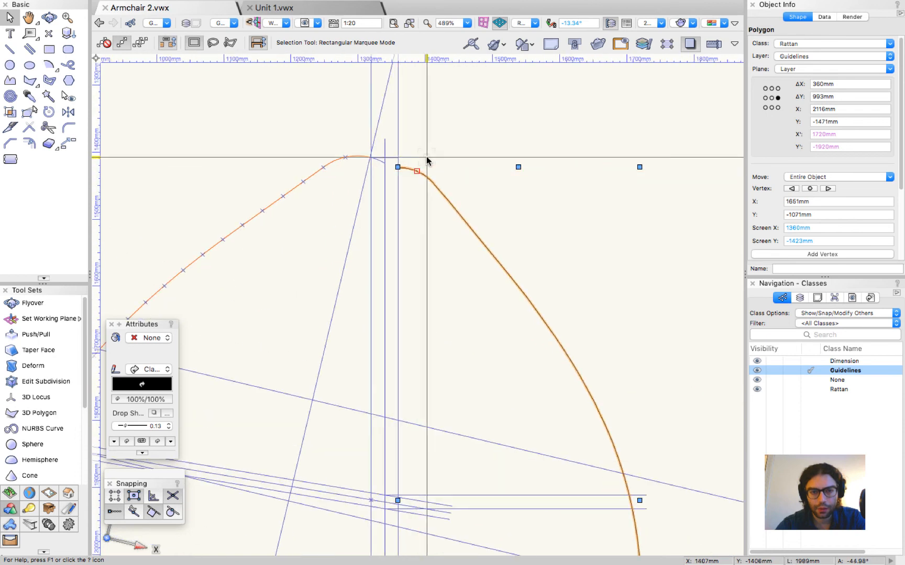
key("super+g")
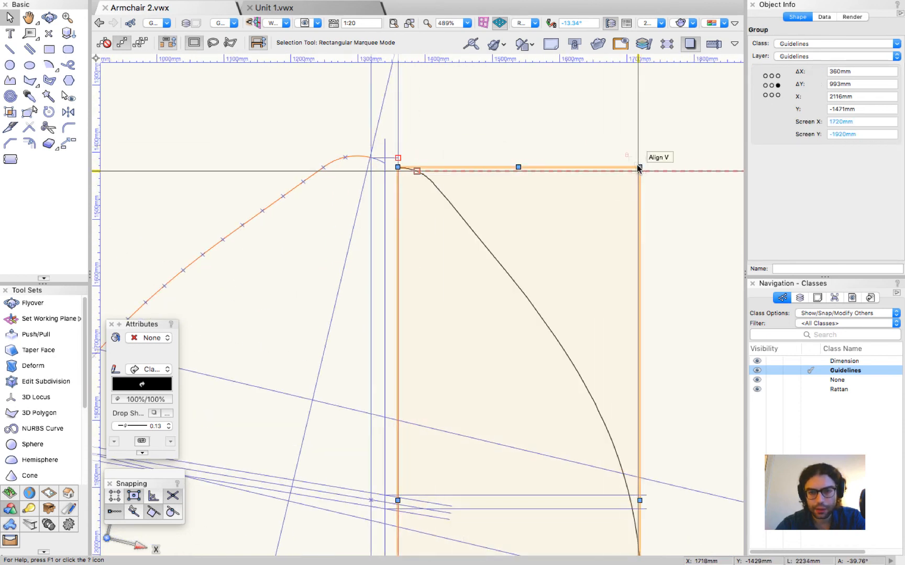
left_click_drag(640, 167, 644, 157)
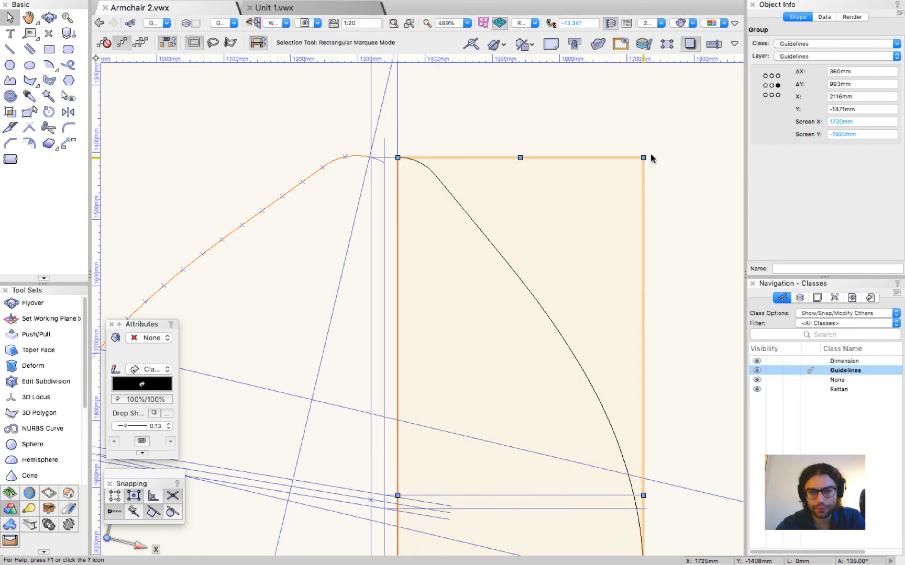
Step: Ungroup the scaled right-hand curve and select the resulting polygon
left_click(563, 124)
left_click(437, 180)
key("super+u")
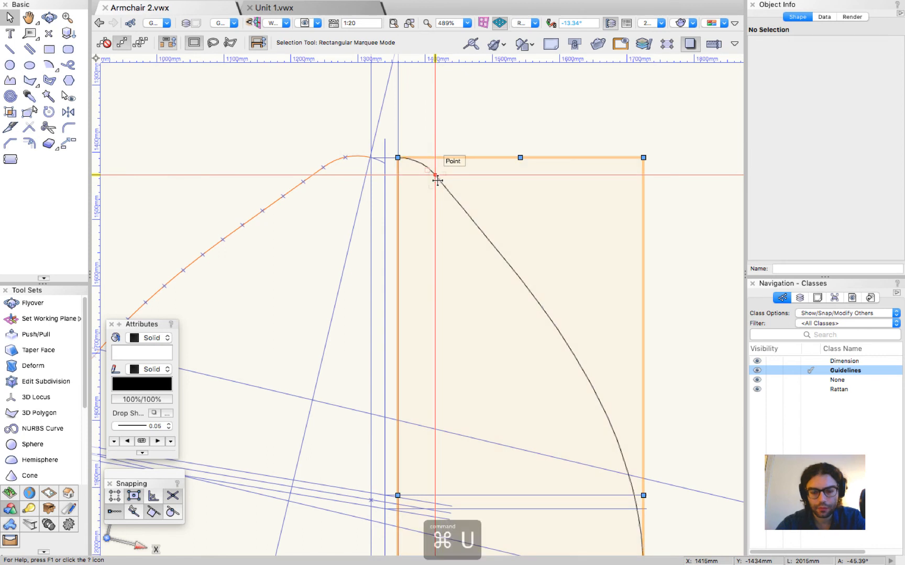
left_click(454, 115)
scroll(450, 158, "down", 3)
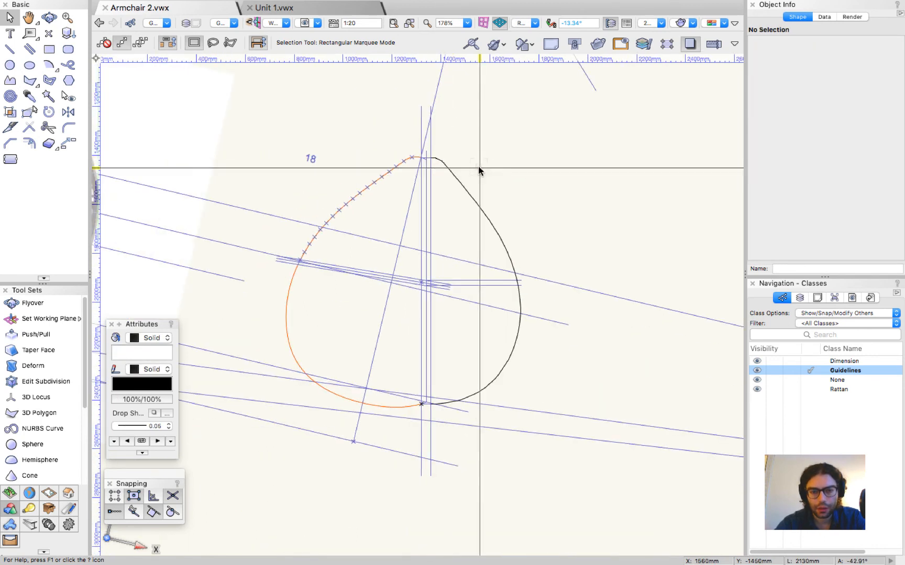
scroll(496, 308, "up", 2)
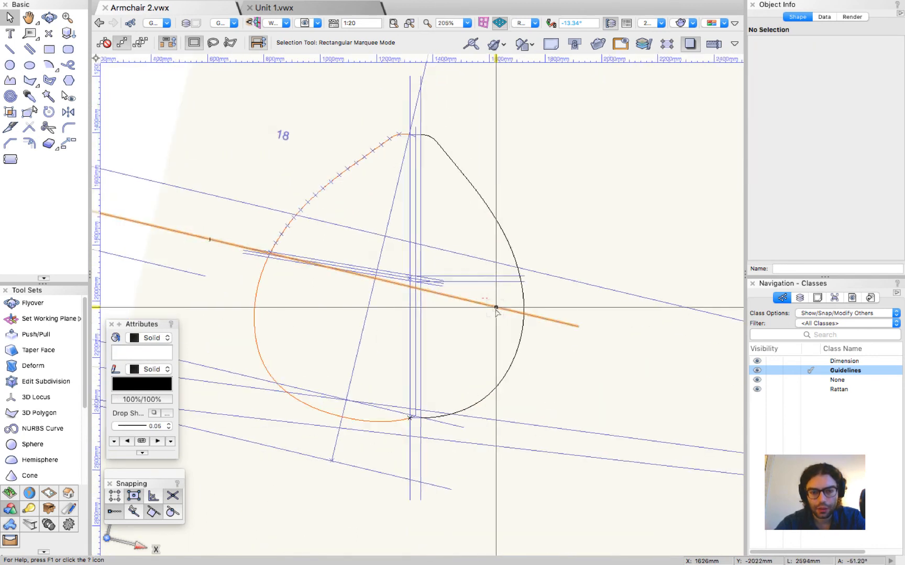
left_click(515, 243)
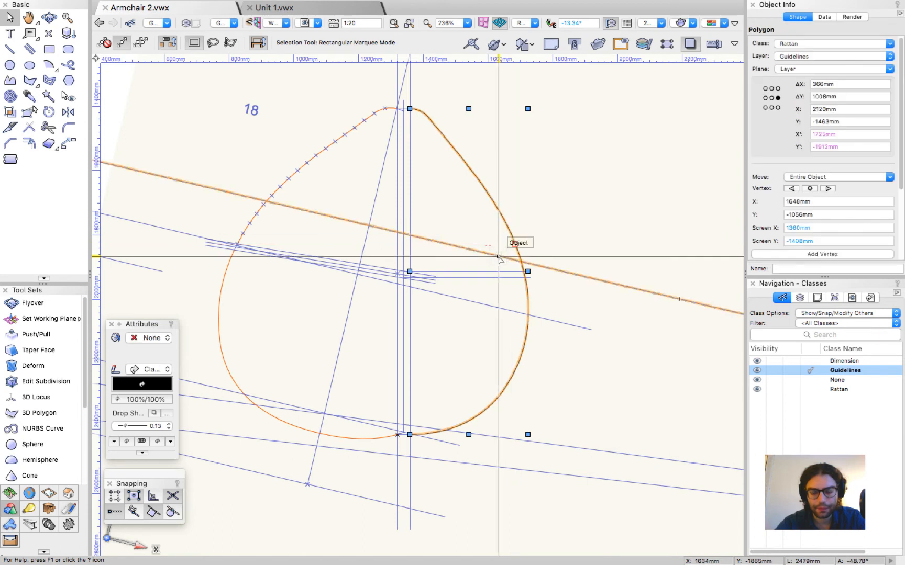
Step: Split the right-hand Rattan curve where it crosses the two horizontal guidelines at mid-height
key("y")
scroll(498, 258, "up", 10)
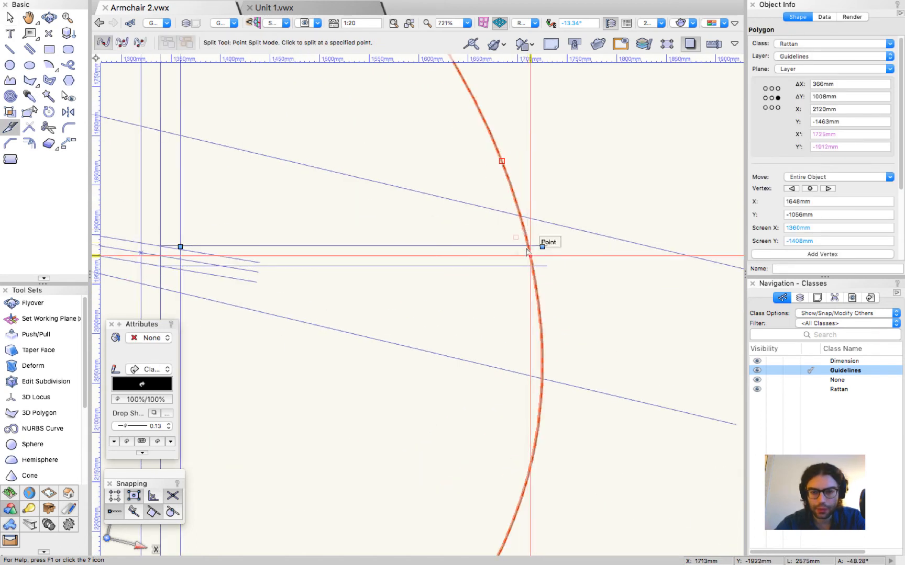
scroll(529, 247, "up", 2)
left_click(530, 246)
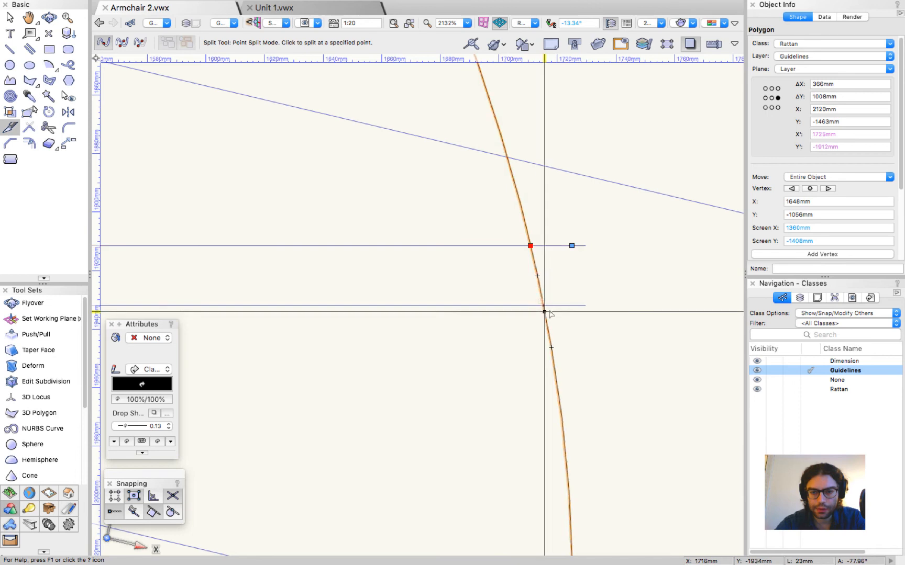
left_click(543, 305)
key("x")
key("x")
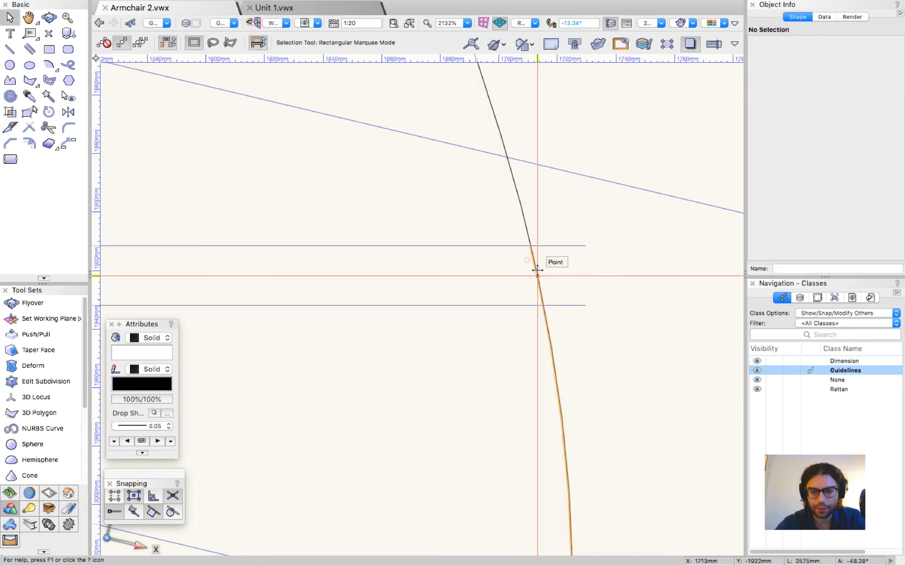
left_click(538, 263)
key("y")
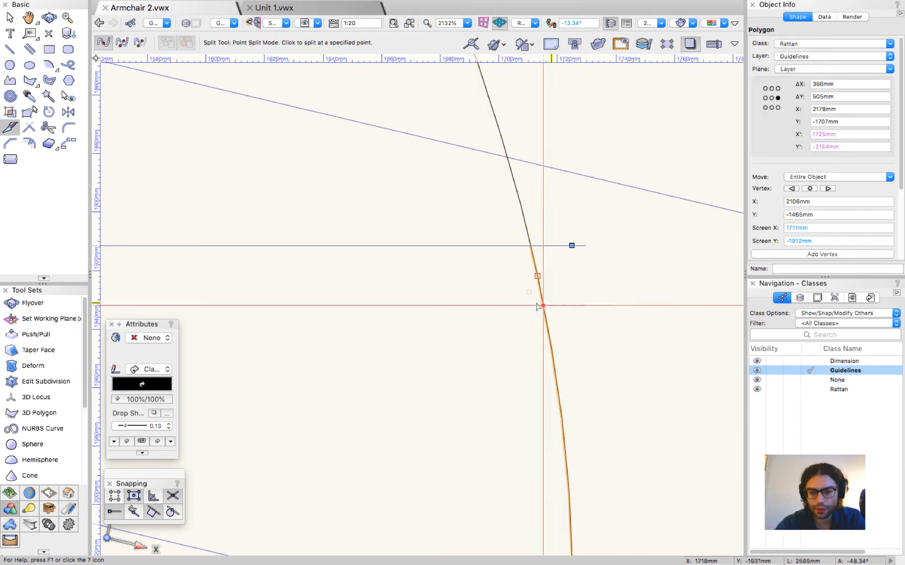
left_click(542, 306)
key("x")
Step: Delete the short piece of the right-hand curve between the two horizontal guidelines
left_click(579, 283)
left_click(538, 275)
key("Delete")
scroll(595, 377, "down", 7)
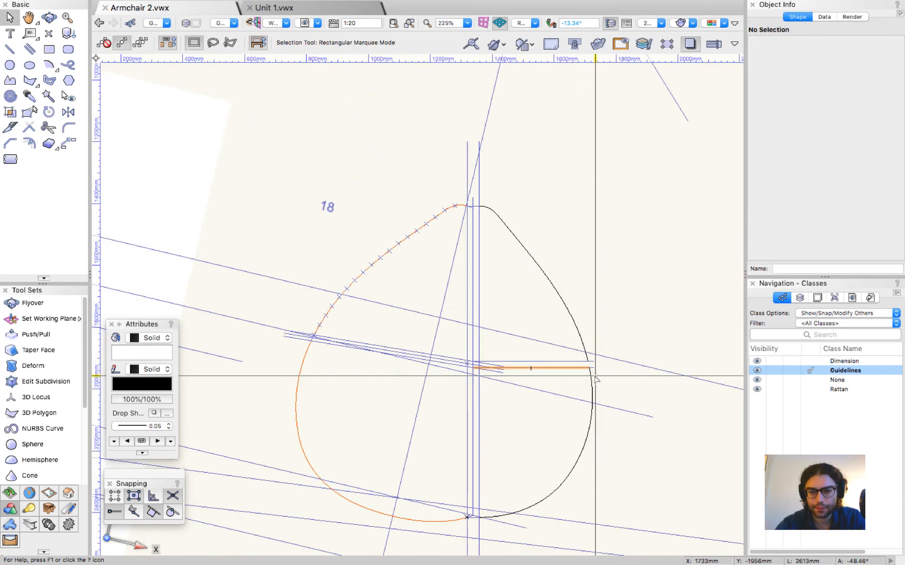
Step: Place a 2D locus at the lower end of the upper right-hand curve
left_click(529, 251)
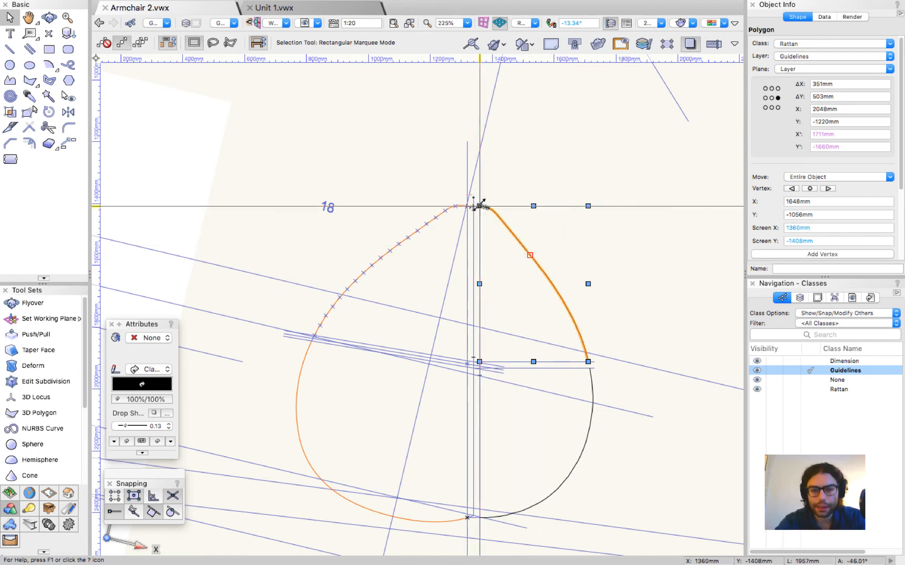
key("0")
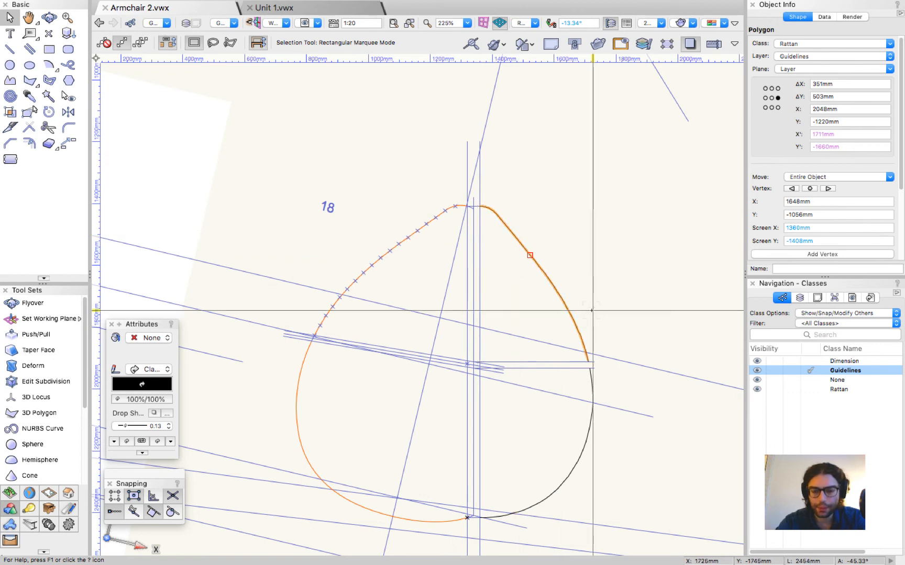
left_click(588, 361)
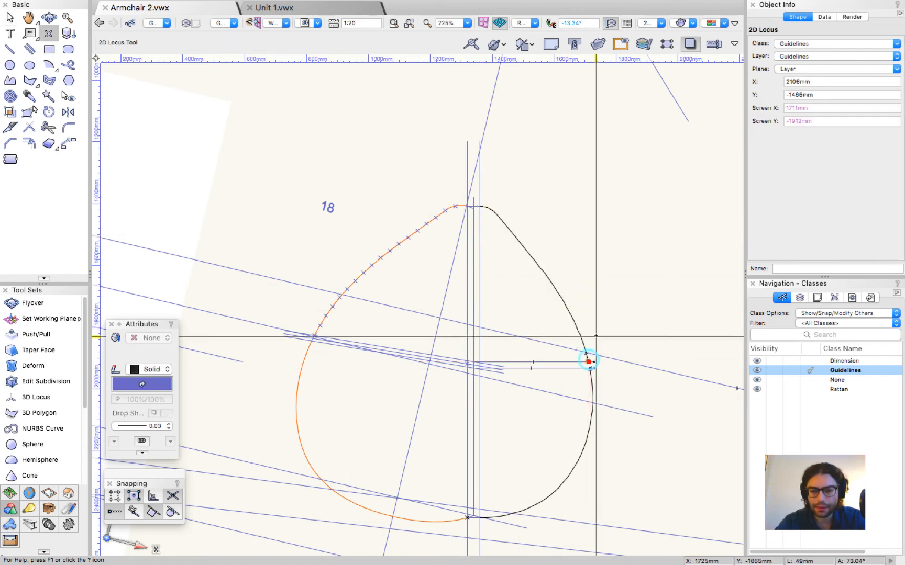
Step: Duplicate the locus along the upper right-hand curve with 19 duplicates, centred on and tangent to the path
left_click(568, 312, "shift")
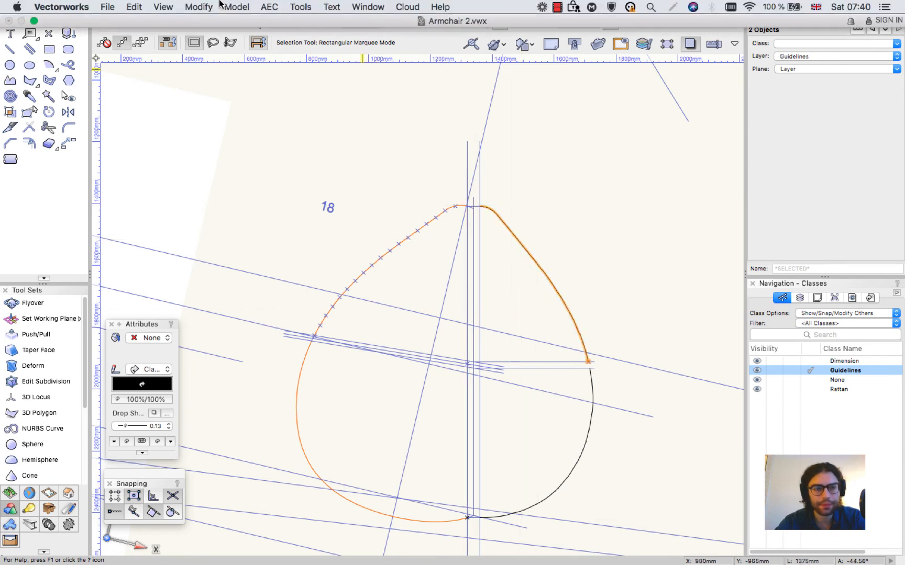
left_click(165, 7)
mouse_move(139, 5)
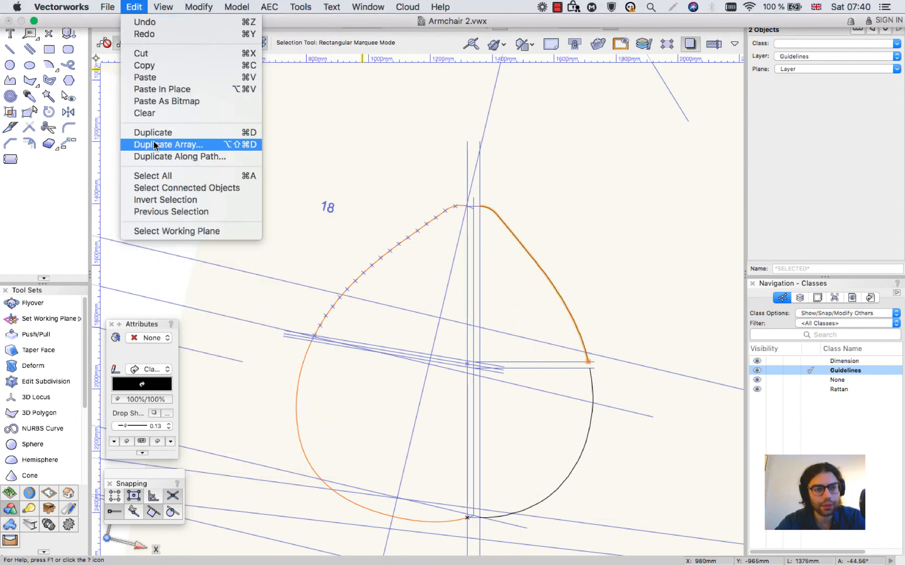
left_click(166, 157)
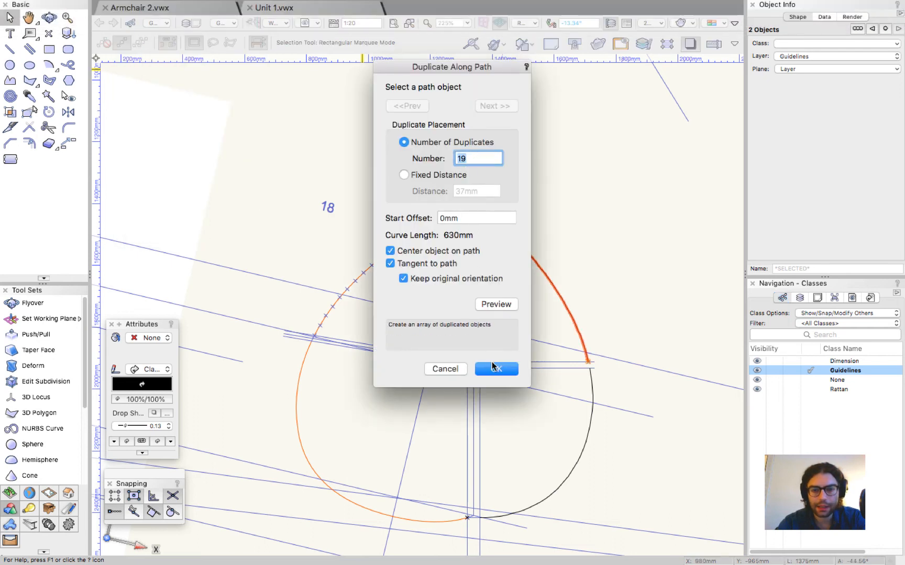
left_click(495, 369)
left_click(632, 252)
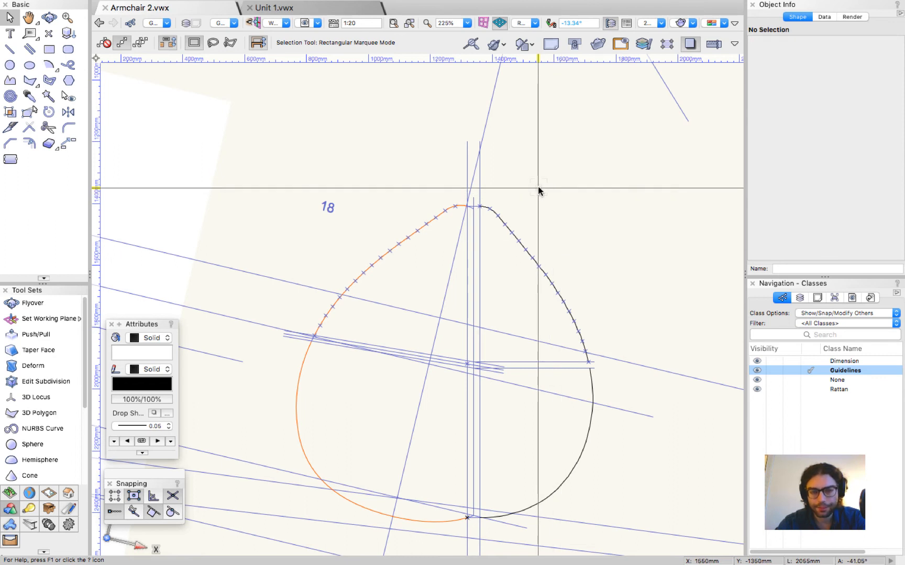
Step: Measure the spacing between two neighbouring loci on the upper right-hand curve with a temporary circle
scroll(269, 202, "down", 3)
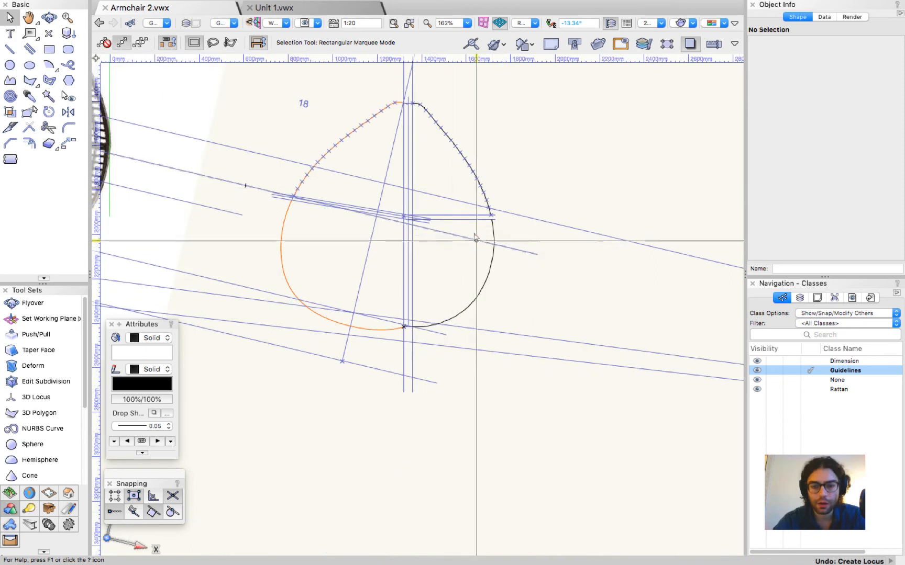
scroll(488, 248, "up", 5)
scroll(488, 248, "up", 5)
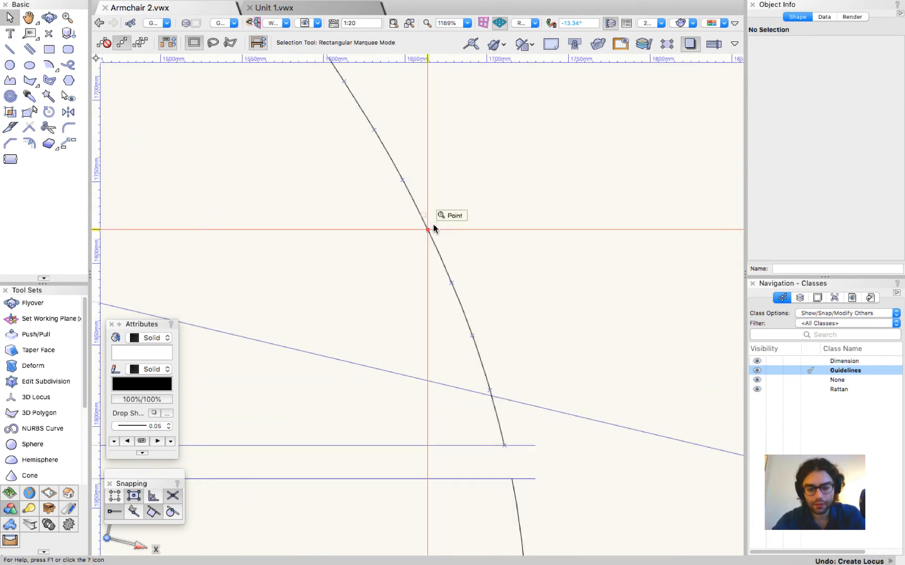
key("6")
left_click(427, 230)
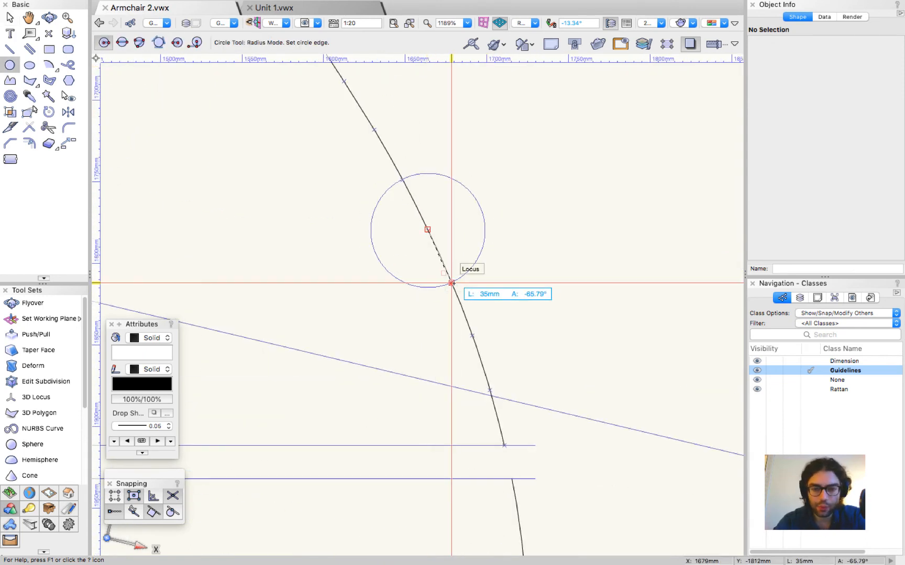
key("Escape")
key("x")
scroll(545, 198, "down", 6)
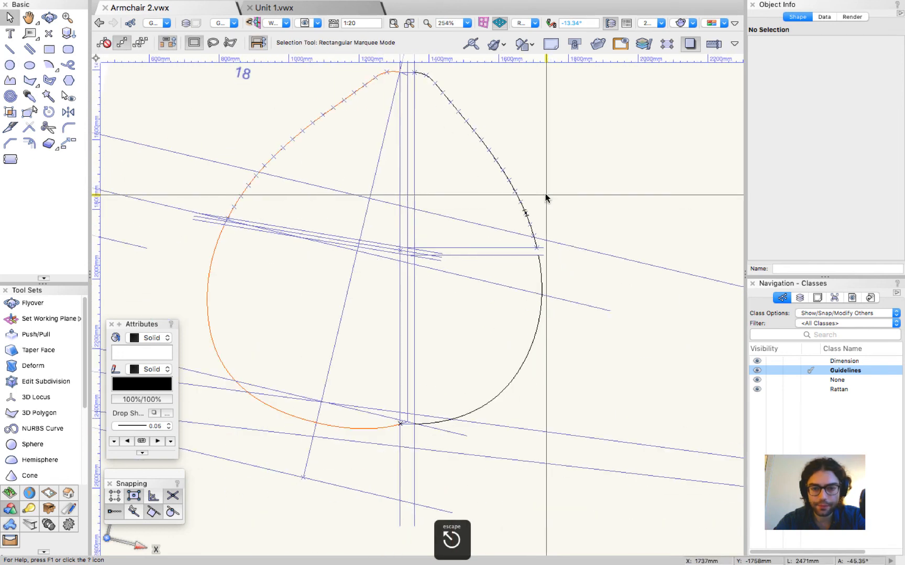
Step: Place a 2D locus at the upper end of the lower right-hand curve and select it together with that curve
right_click(539, 275)
left_click(589, 218)
scroll(590, 219, "up", 6)
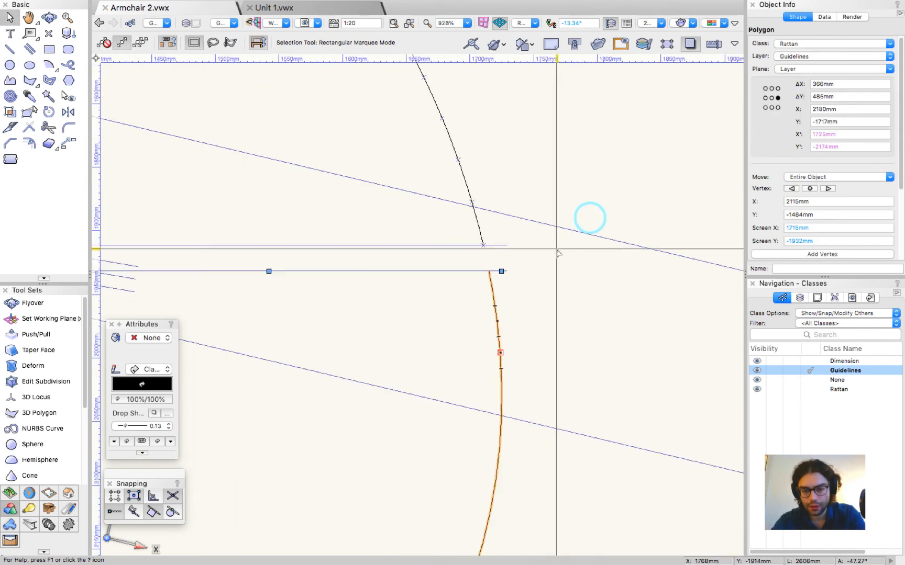
left_click(474, 275, "shift")
scroll(578, 216, "down", 2)
scroll(578, 218, "down", 3)
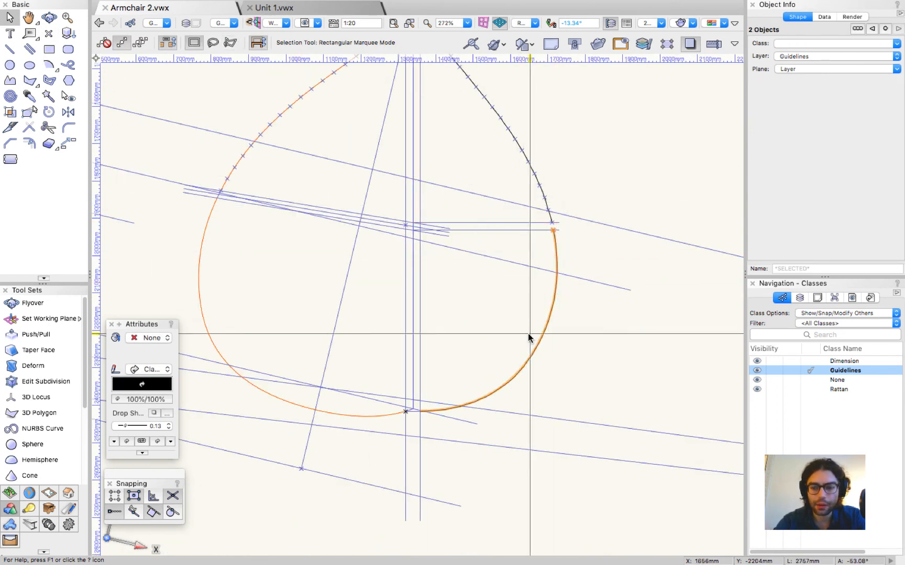
Step: Try duplicating the locus along the lower right-hand curve with 20 duplicates
left_click(162, 7)
mouse_move(137, 6)
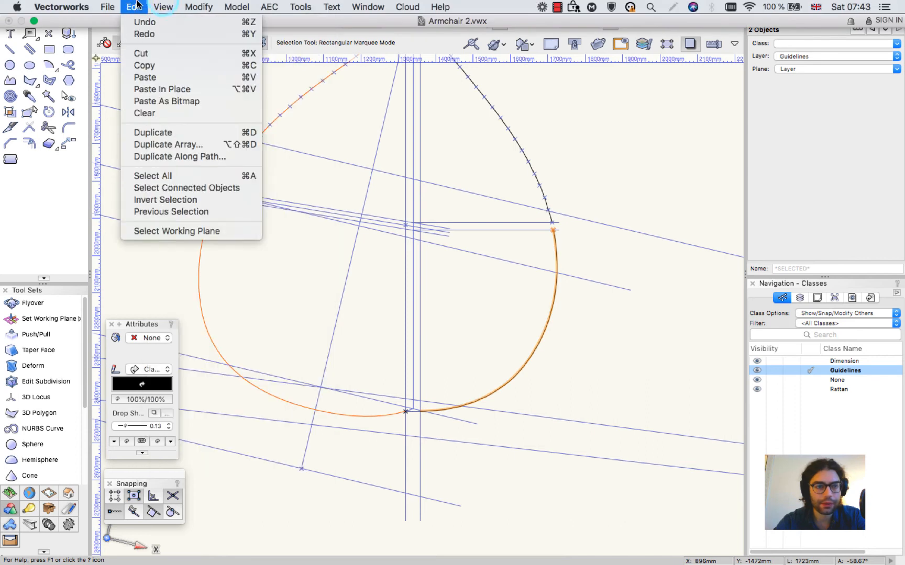
left_click(174, 157)
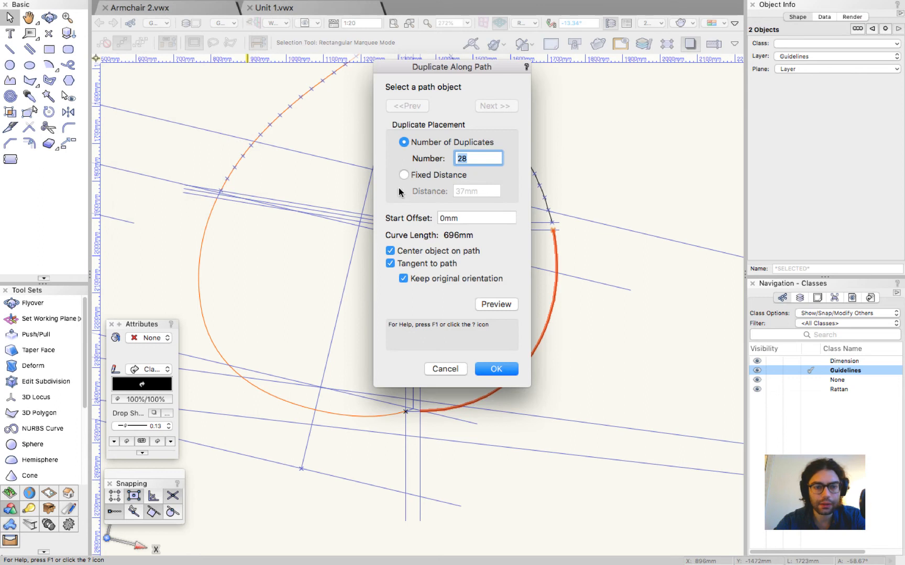
left_click_drag(476, 75, 324, 84)
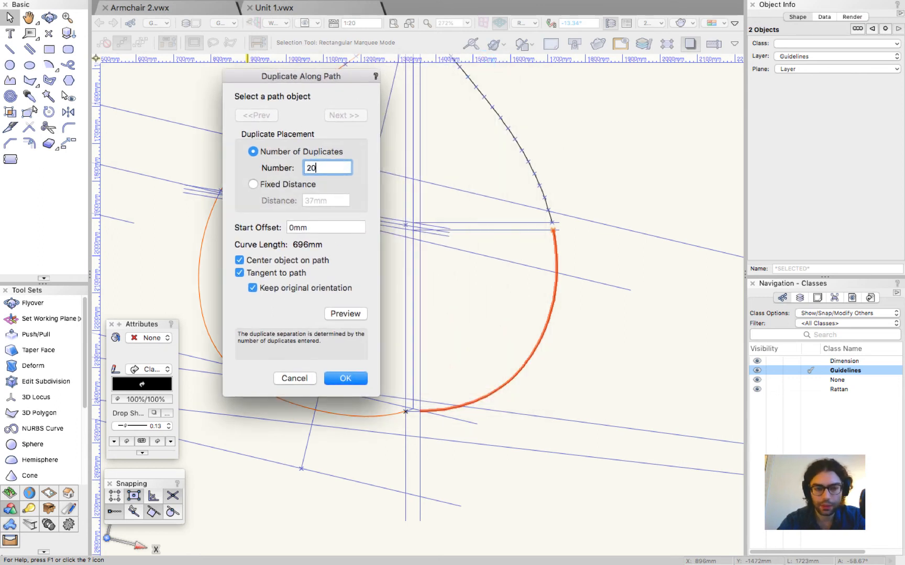
left_click(345, 378)
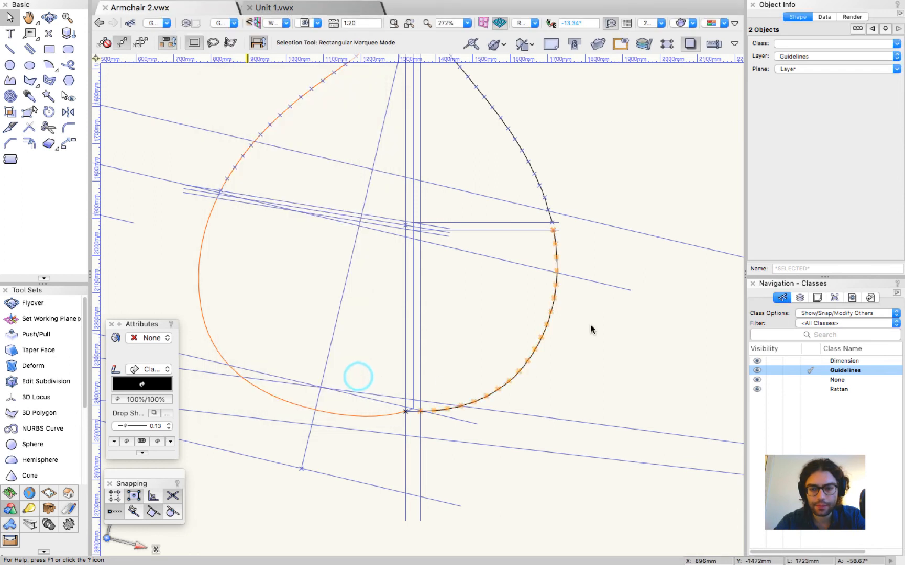
Step: Check the spacing of the first two loci on the lower right-hand curve and undo the 20-duplicate array
scroll(575, 269, "up", 5)
key("6")
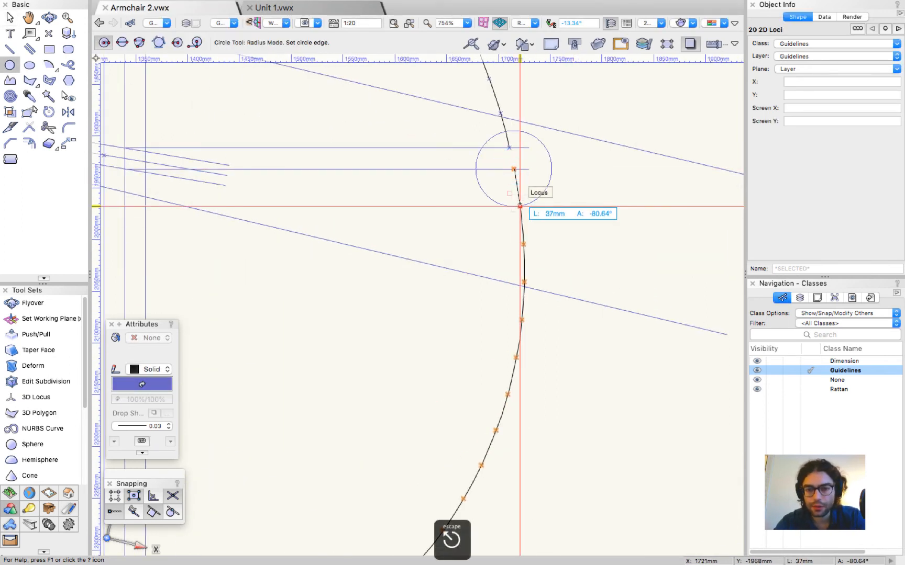
key("Escape")
scroll(587, 253, "down", 5)
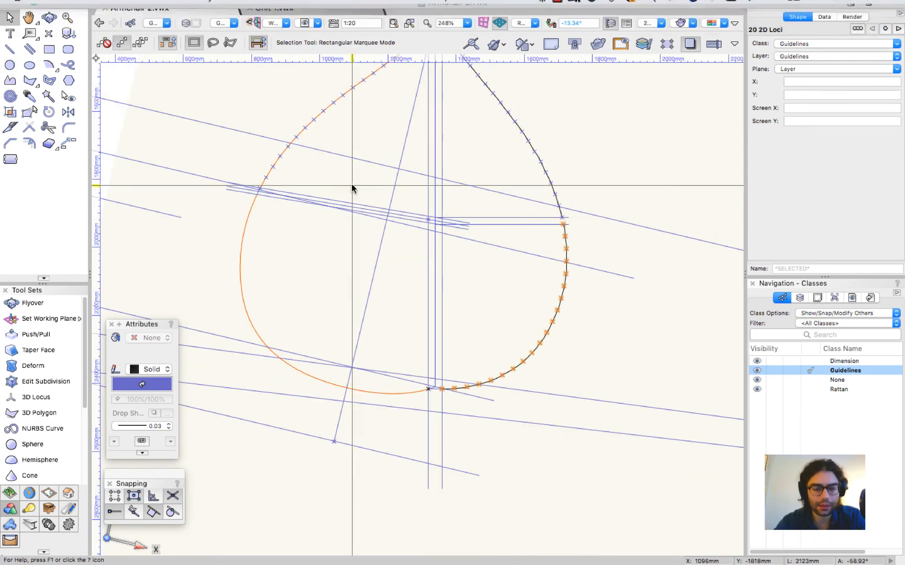
key("super+z")
key("super+z")
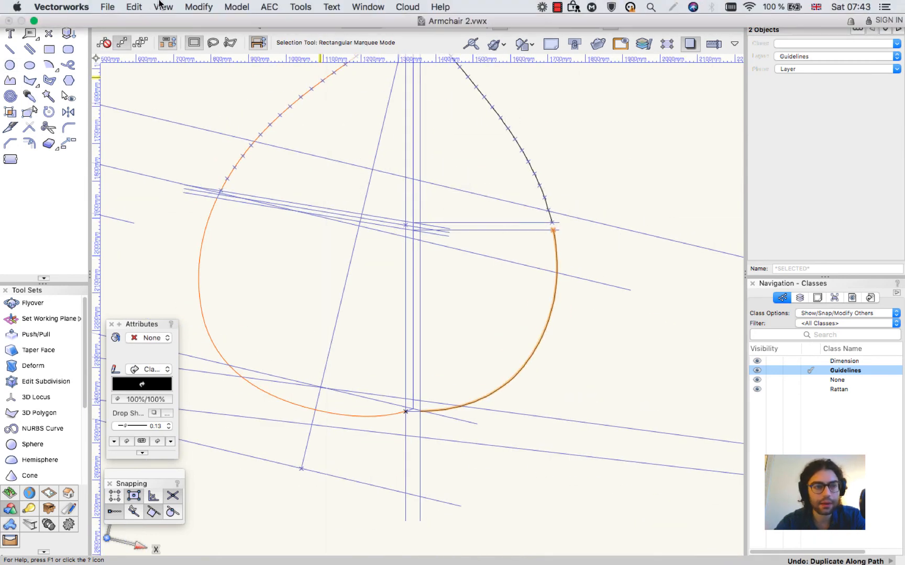
Step: Try duplicating the locus along the lower right-hand curve with 22 duplicates
left_click(161, 6)
mouse_move(129, 5)
left_click(172, 156)
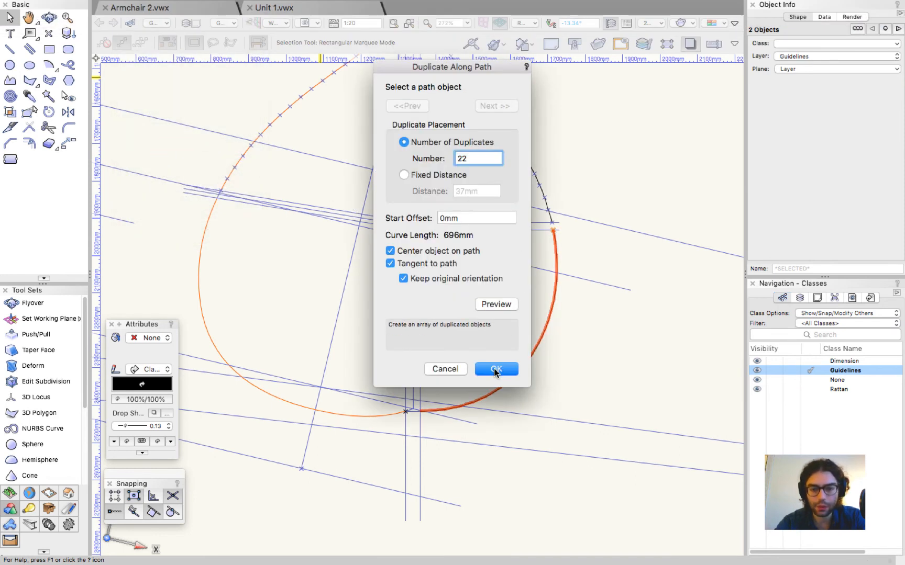
left_click(495, 369)
Step: Check the locus spacing on the lower right-hand curve with a temporary circle and undo the 22-duplicate array
scroll(558, 239, "up", 5)
key("6")
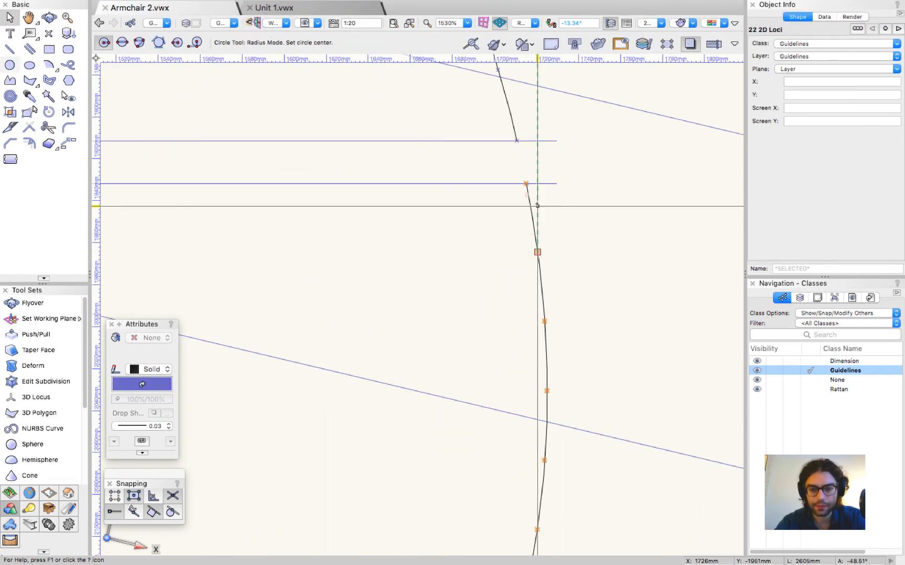
left_click(526, 184)
key("Escape")
key("Escape")
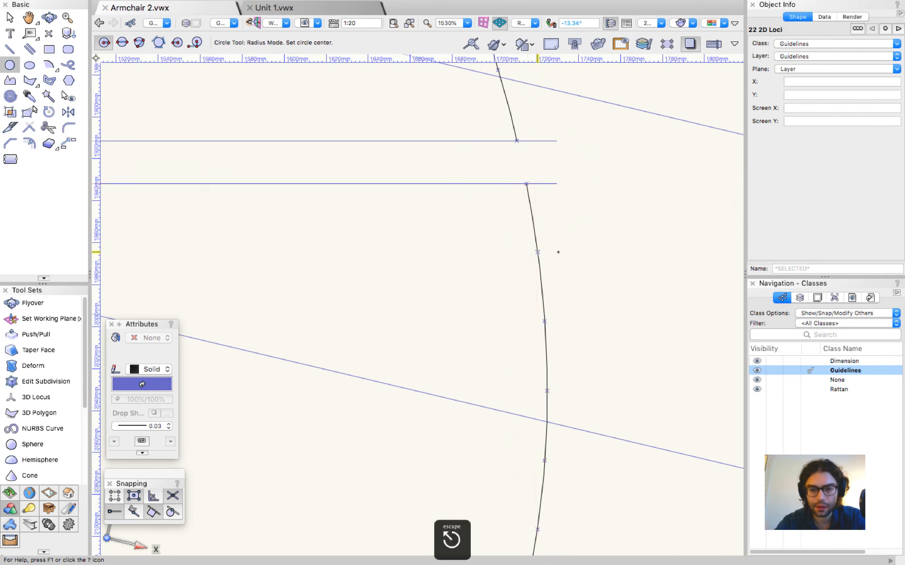
scroll(580, 242, "down", 5)
key("super+z")
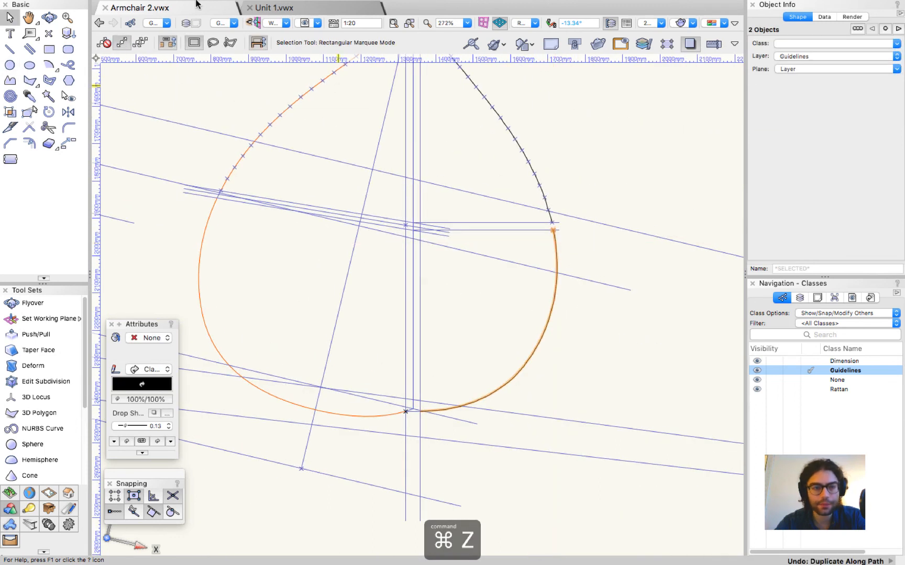
Step: Duplicate the locus along the lower right-hand curve with 21 duplicates
left_click(134, 7)
left_click(169, 157)
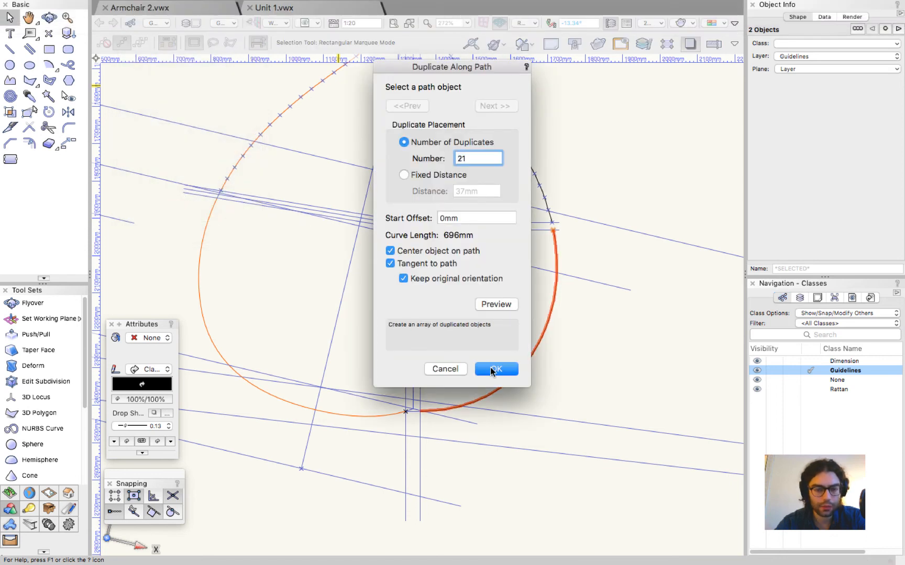
left_click(492, 370)
Step: Measure the distance between the first two loci on the lower right-hand curve with a temporary circle
scroll(566, 237, "up", 4)
key("6")
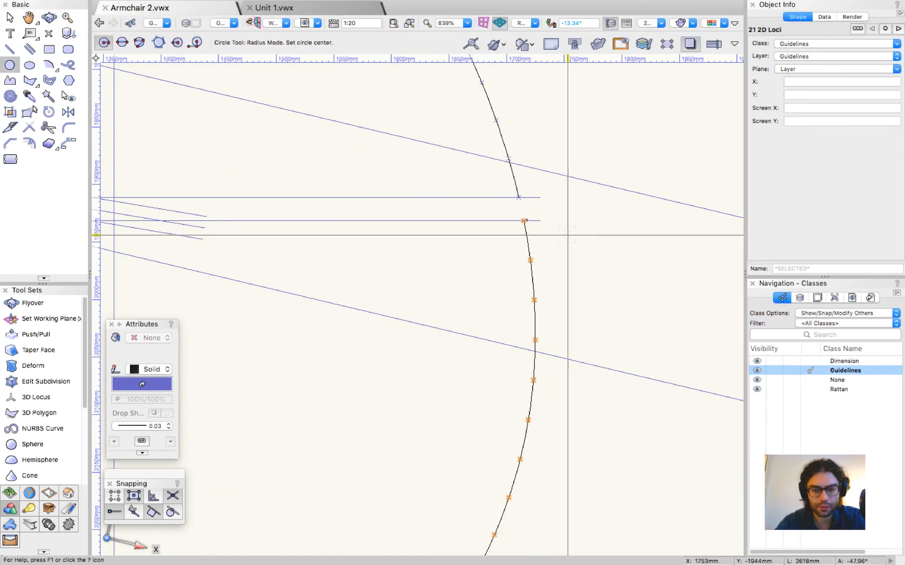
left_click(523, 221)
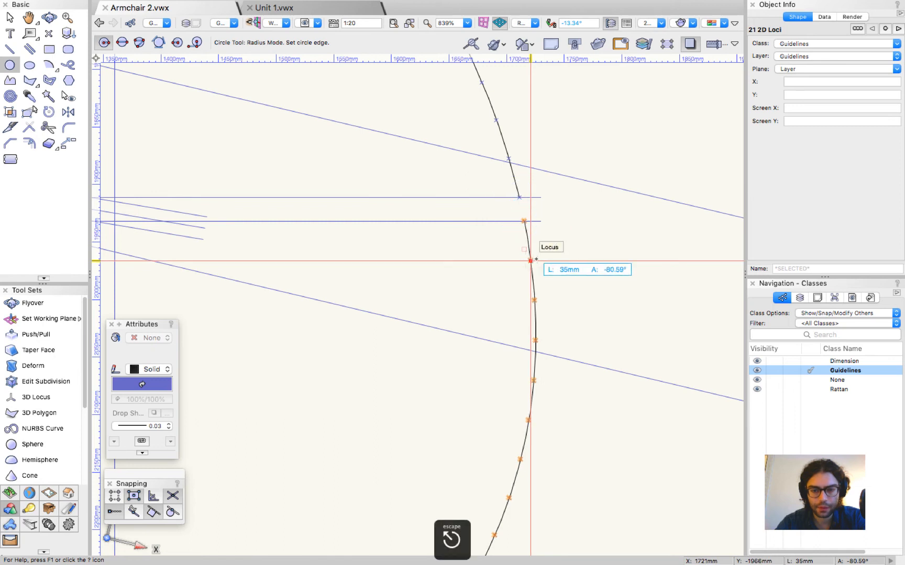
key("Escape")
scroll(608, 229, "down", 6)
left_click(646, 226)
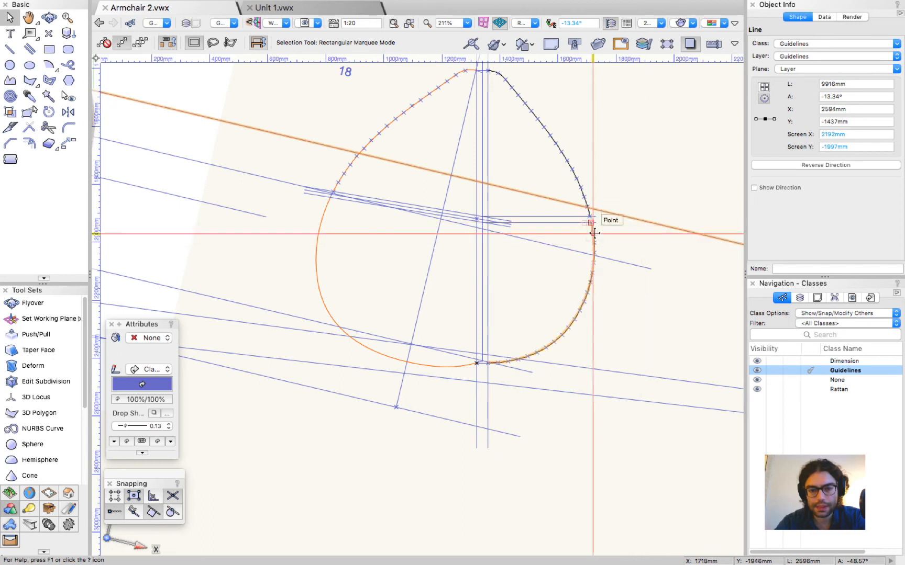
Step: Place a 2D locus at the upper end of the lower left-hand curve and duplicate it along that curve
left_click(366, 351)
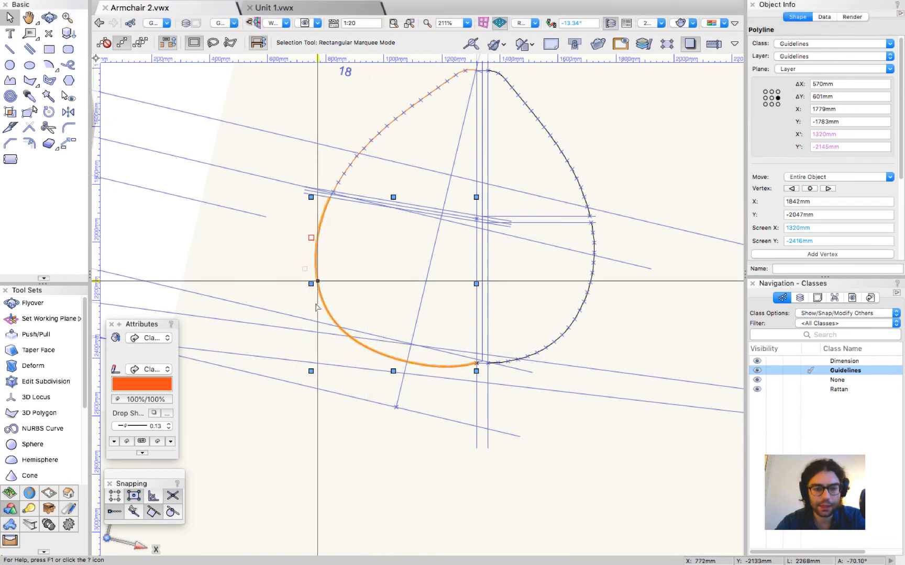
key("0")
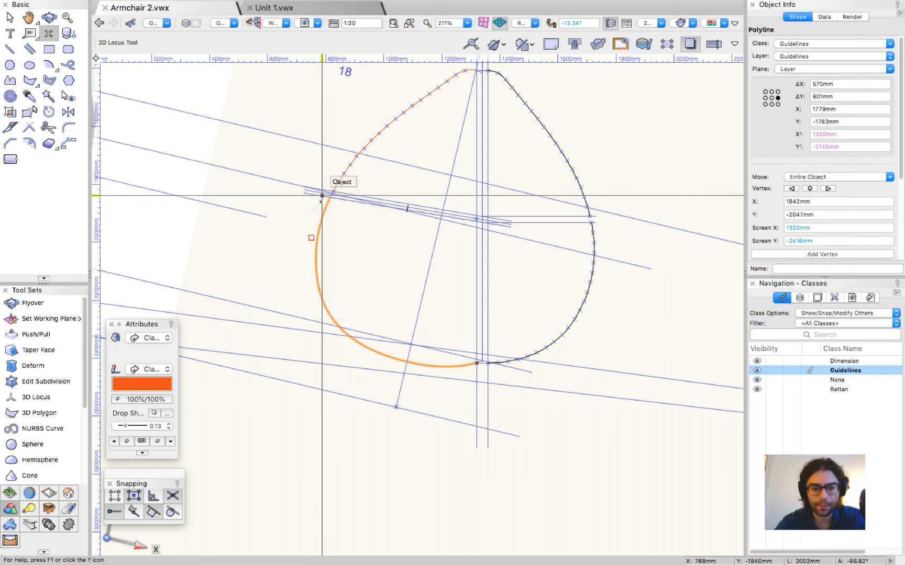
left_click(330, 198)
key("x")
left_click(314, 229, "shift")
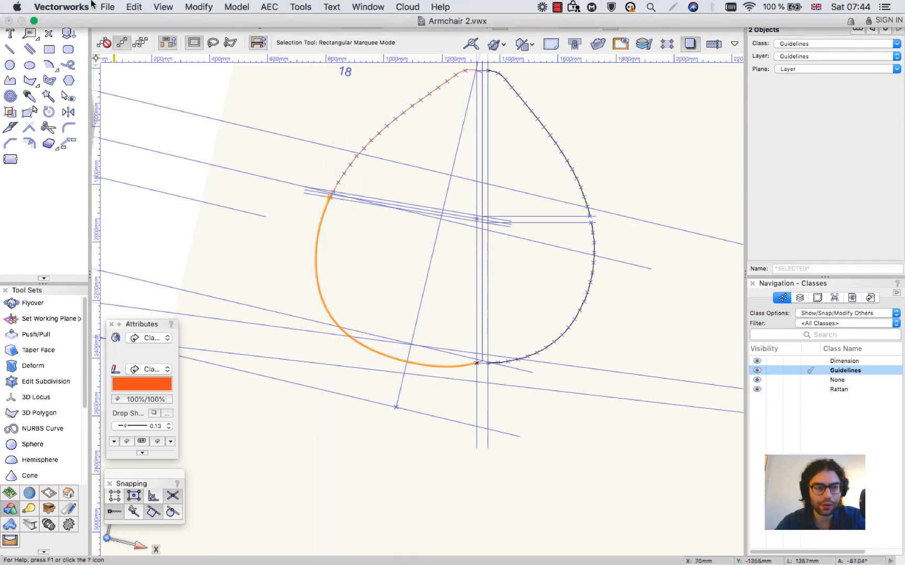
left_click(158, 7)
mouse_move(135, 5)
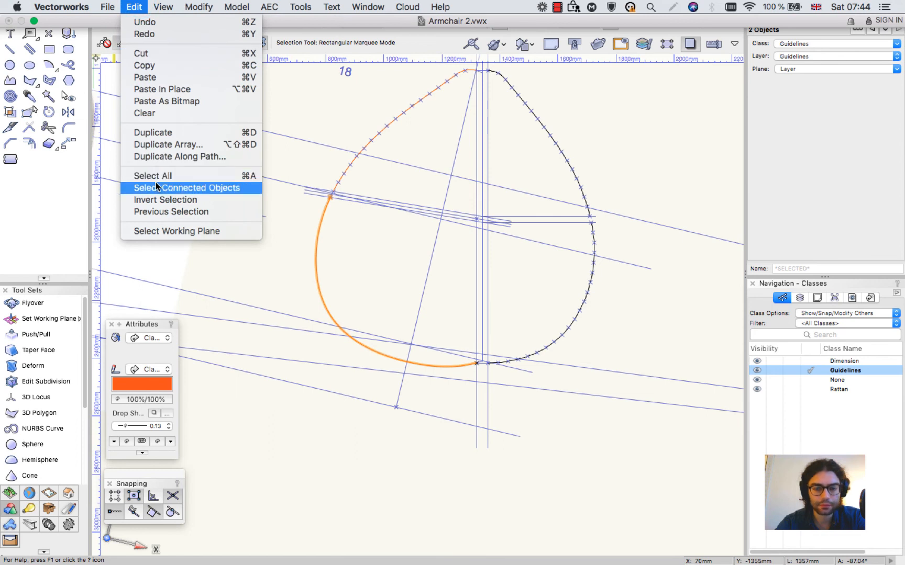
left_click(174, 158)
key("Return")
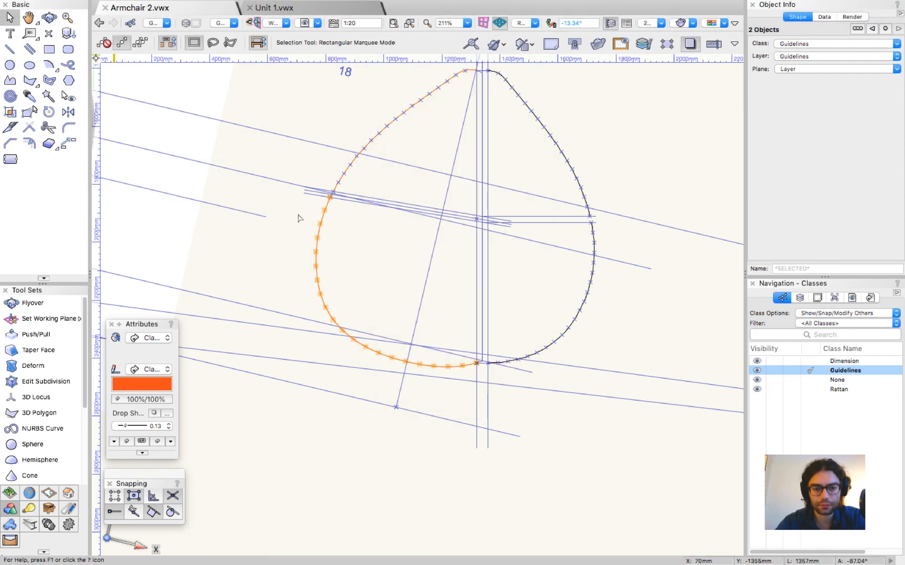
left_click(363, 237)
Step: Examine the rattan weave in the reference photo and the loci along the copied outline
scroll(411, 269, "down", 5)
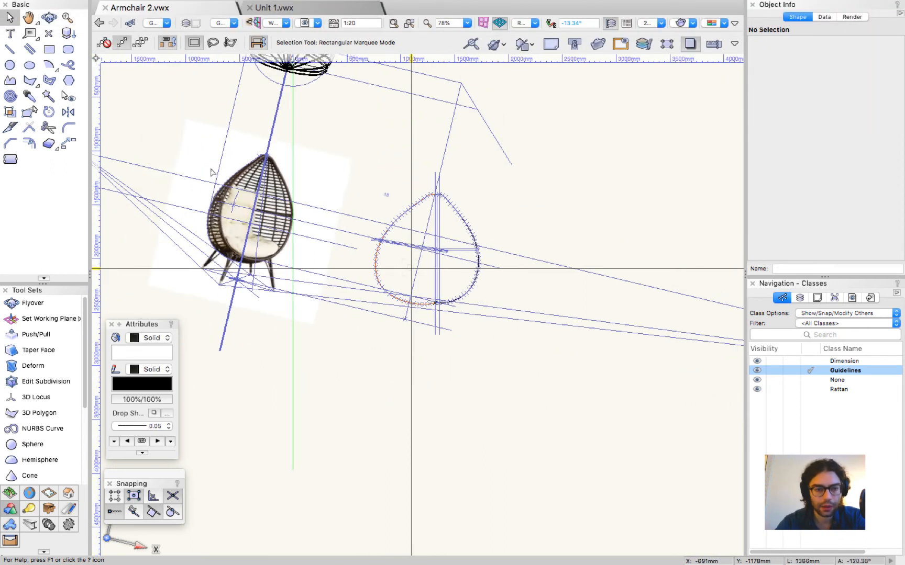
scroll(212, 172, "up", 5)
scroll(311, 292, "up", 1)
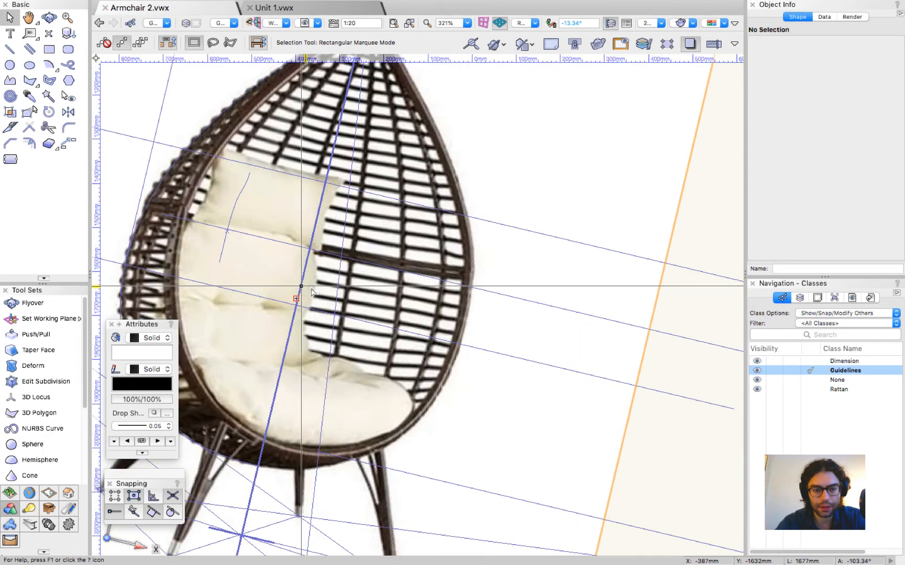
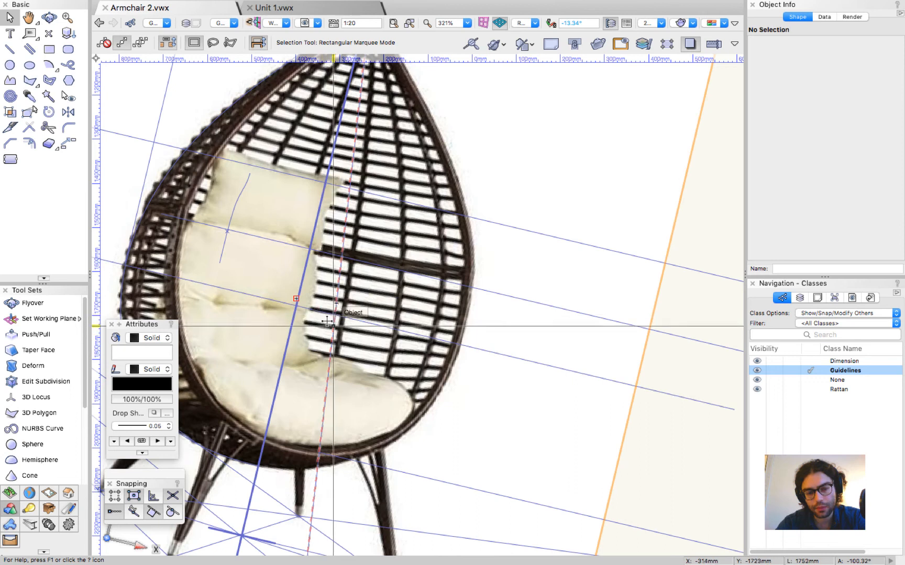
scroll(195, 298, "down", 6)
scroll(484, 359, "up", 4)
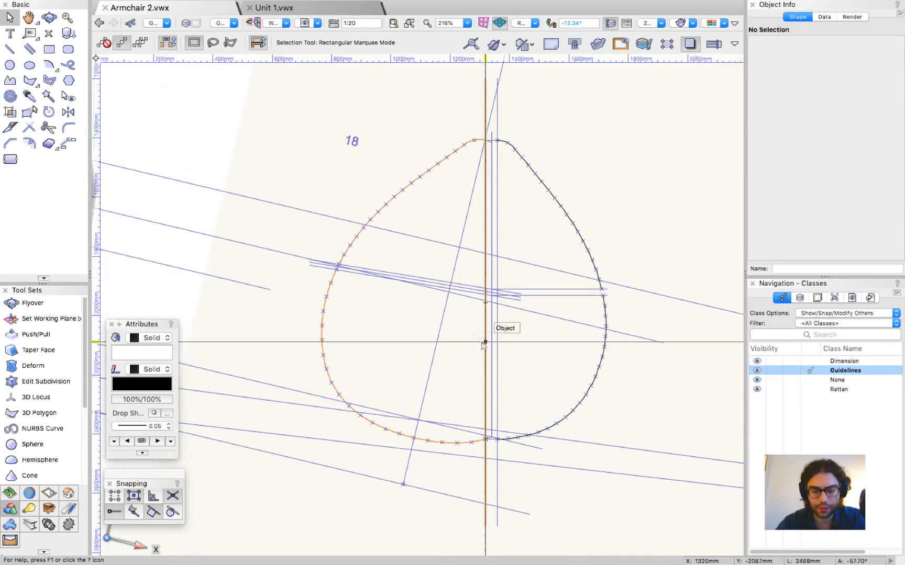
left_click(470, 346)
left_click(562, 343)
key("2")
scroll(497, 141, "up", 10)
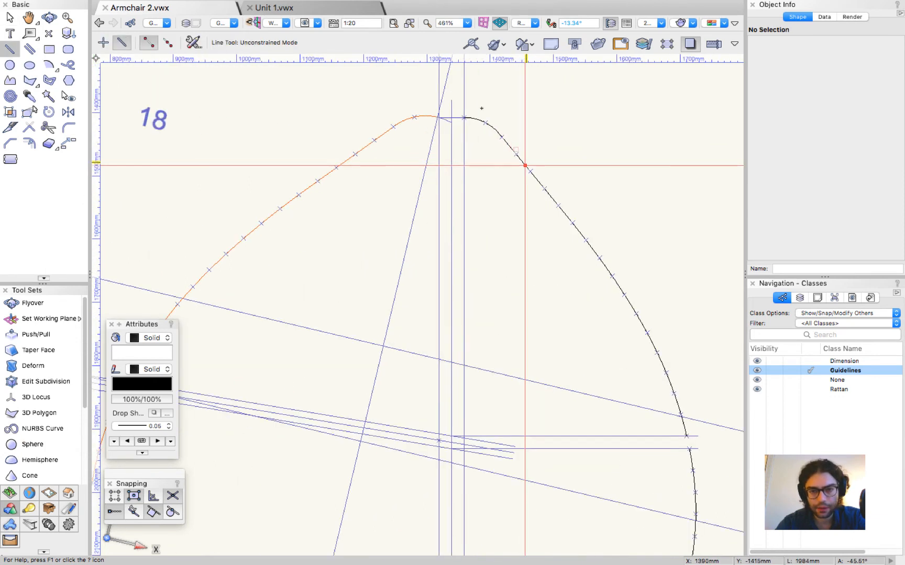
scroll(498, 148, "up", 10)
scroll(504, 151, "down", 15)
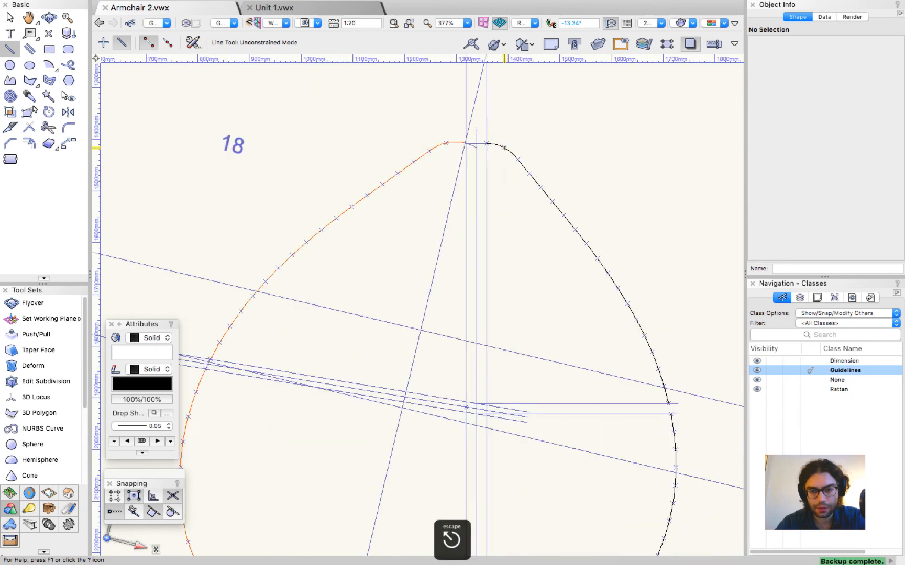
Step: Assign the upper and lower right-hand Rattan polygons to the Hidden design layer, leaving their loci in place
key("x")
left_click(597, 257)
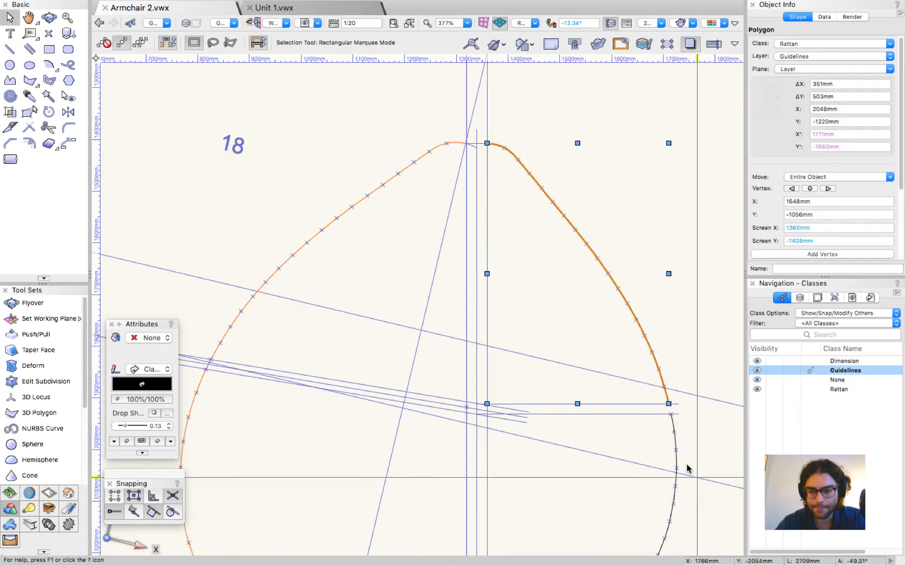
scroll(575, 257, "down", 3)
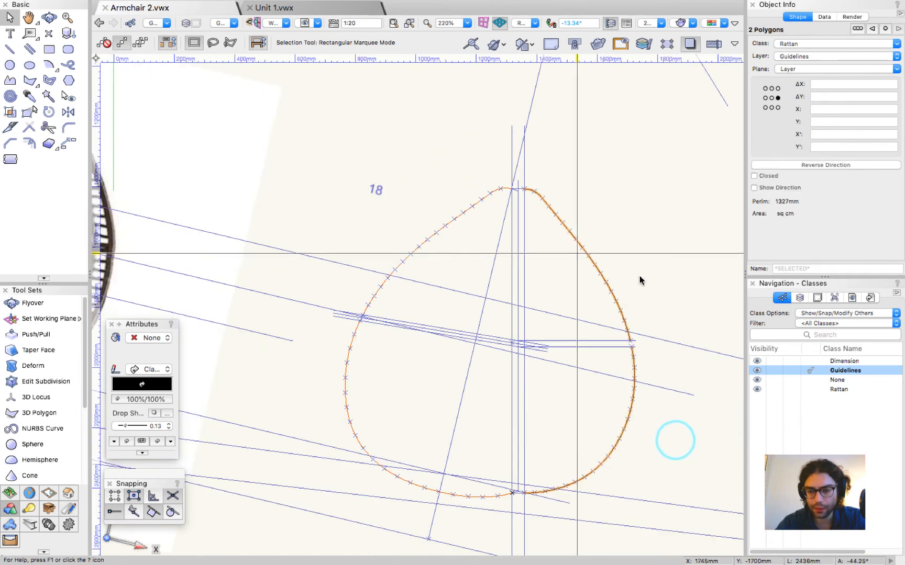
left_click(799, 299)
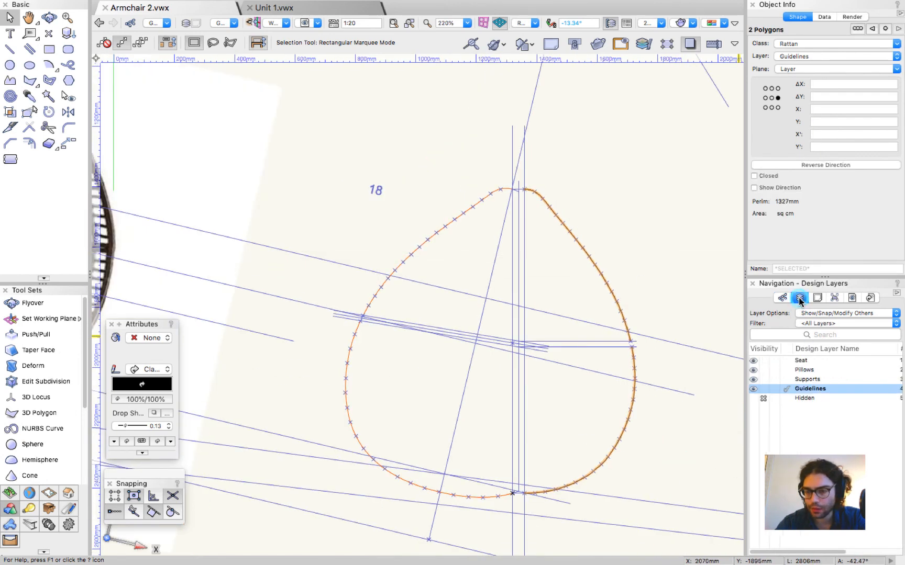
right_click(808, 401)
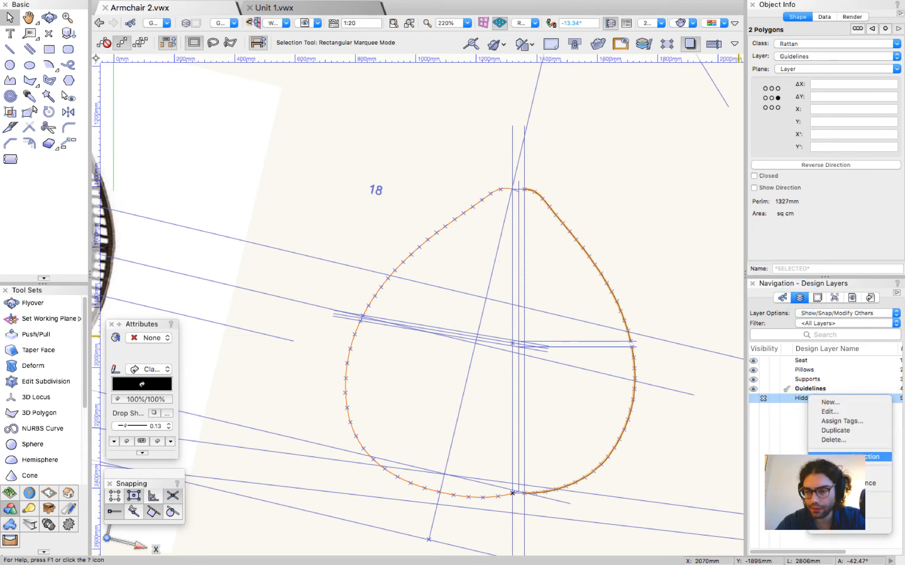
left_click(848, 457)
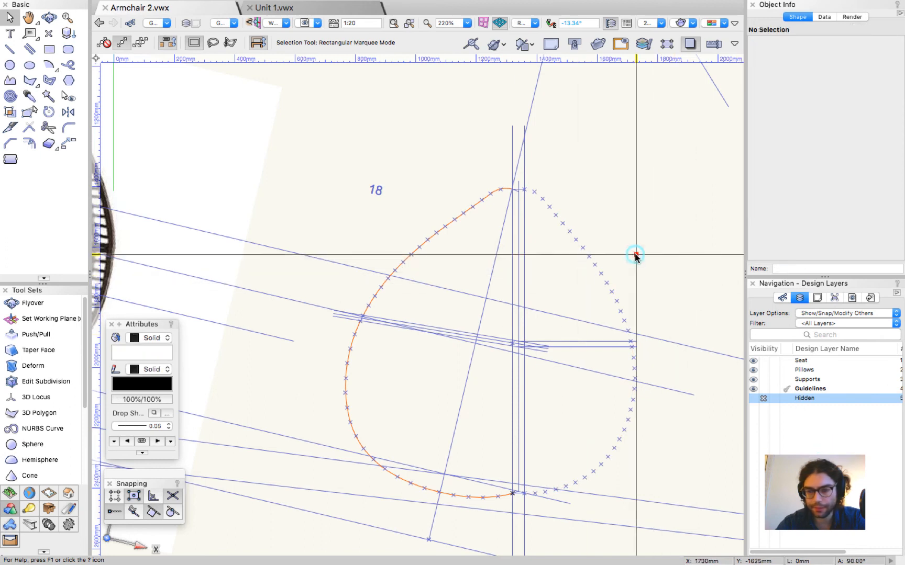
Step: Try drawing horizontal guidelines from the uppermost right-hand loci to the leftmost of the three vertical guidelines
key("2")
scroll(565, 220, "up", 5)
left_click(434, 139)
left_click(332, 139)
left_click(474, 171)
left_click(333, 170)
left_click(502, 208)
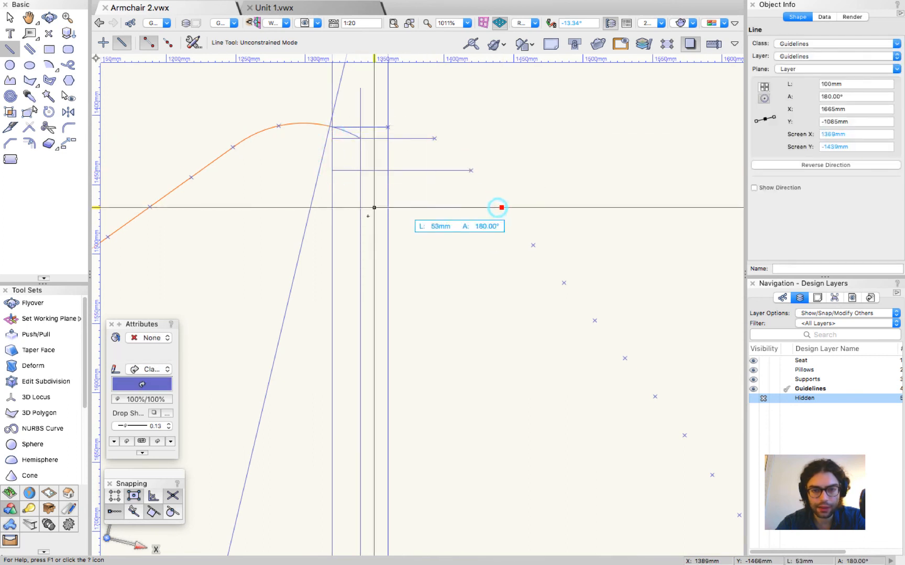
left_click(332, 207)
left_click(532, 245)
left_click(332, 245)
Step: Set the line thickness of the middle vertical guideline to 0.70
scroll(416, 181, "down", 3)
scroll(416, 245, "up", 1)
scroll(385, 123, "up", 3)
key("x")
left_click(410, 123)
left_click(166, 426)
scroll(466, 124, "down", 2)
left_click(445, 129, "shift")
scroll(431, 137, "down", 1)
Step: Draw horizontal guidelines from the loci of the right-hand outline to the thick middle vertical guideline
key("2")
scroll(336, 175, "down", 3)
left_click(476, 249)
left_click(378, 250)
left_click(378, 285)
left_click(525, 339)
left_click(378, 340)
left_click(530, 353)
left_click(378, 353)
scroll(377, 353, "down", 2)
scroll(373, 456, "up", 3)
left_click(580, 258)
left_click(386, 258)
left_click(387, 311)
left_click(578, 328)
left_click(556, 395)
left_click(387, 395)
left_click(448, 479)
Step: Join the thick vertical guideline's ends to the lowest and uppermost horizontal guidelines
scroll(386, 480, "up", 3)
key("x")
left_click(322, 418, "shift")
key("super+j")
scroll(395, 503, "down", 4)
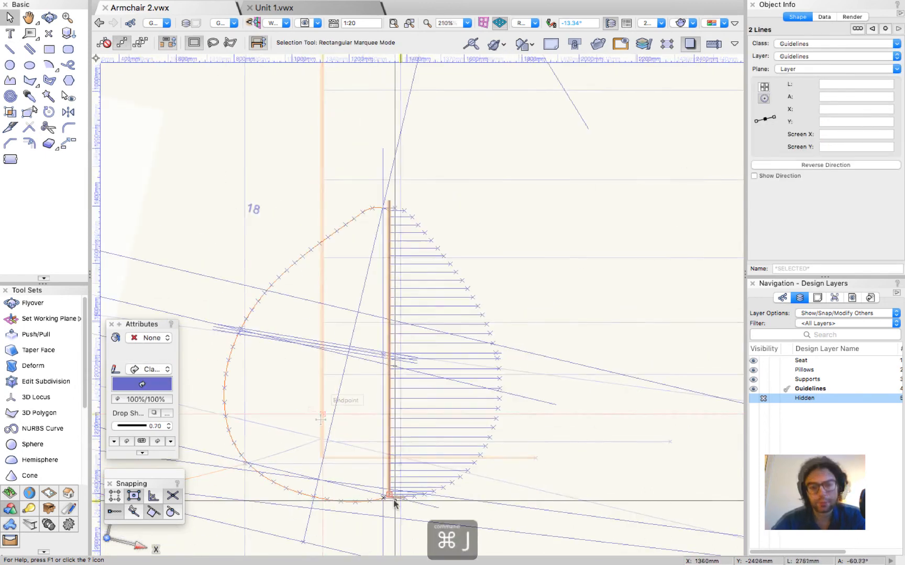
scroll(399, 202, "up", 5)
left_click(400, 200)
left_click(330, 215)
left_click(377, 263, "shift")
key("super+j")
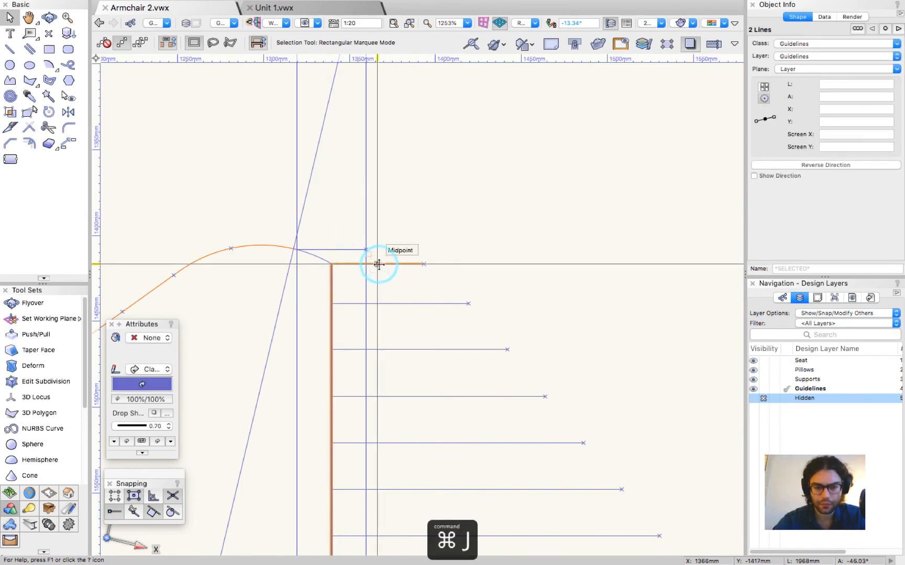
Step: Delete the short connecting lines and their loci between the vertical guidelines at the outline's top and bottom
scroll(470, 190, "down", 2)
left_click(470, 189)
scroll(471, 157, "down", 3)
left_click_drag(443, 166, 375, 201)
scroll(483, 145, "down", 5)
scroll(499, 332, "up", 4)
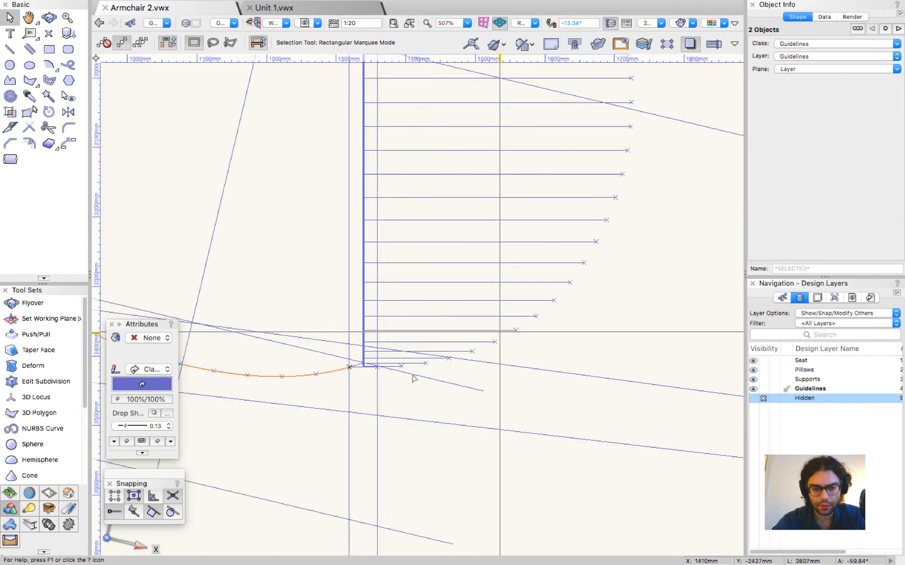
key("Delete")
scroll(363, 357, "up", 5)
left_click_drag(456, 435, 299, 399)
key("Delete")
Step: Delete the thin vertical guideline just left of the thick one
scroll(384, 468, "down", 10)
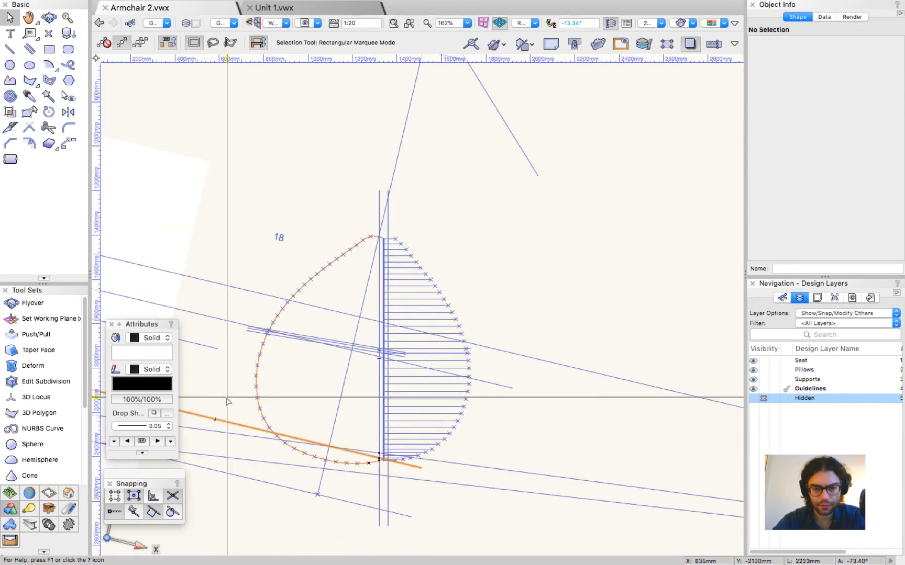
scroll(227, 399, "up", 2)
left_click(456, 103)
key("Delete")
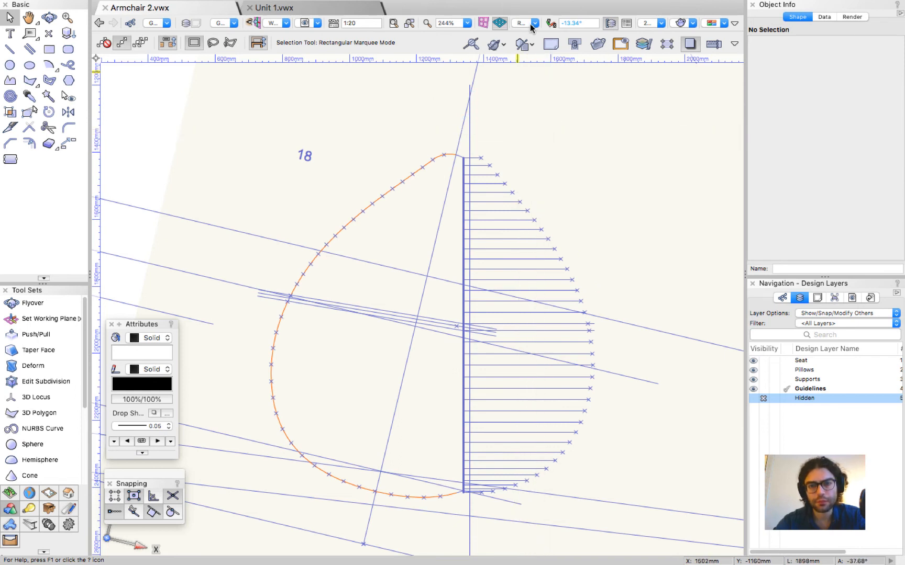
Step: Set the plan rotation angle to 0°
left_click(588, 22)
type("0")
key("Return")
left_click(607, 149)
Step: Draw guidelines from the horizontal lines' endpoints on the thick guideline to the matching loci on the upper left-hand curve
key("2")
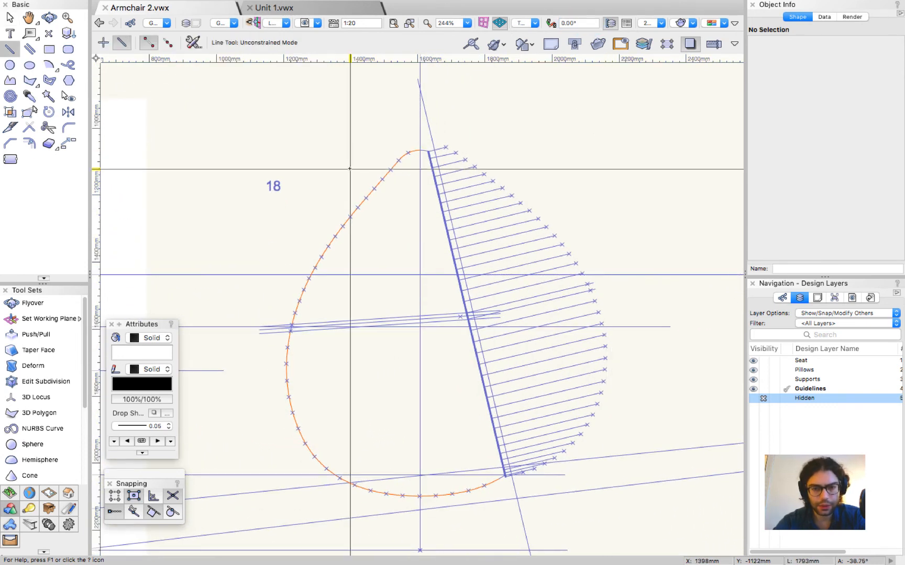
scroll(414, 146, "up", 5)
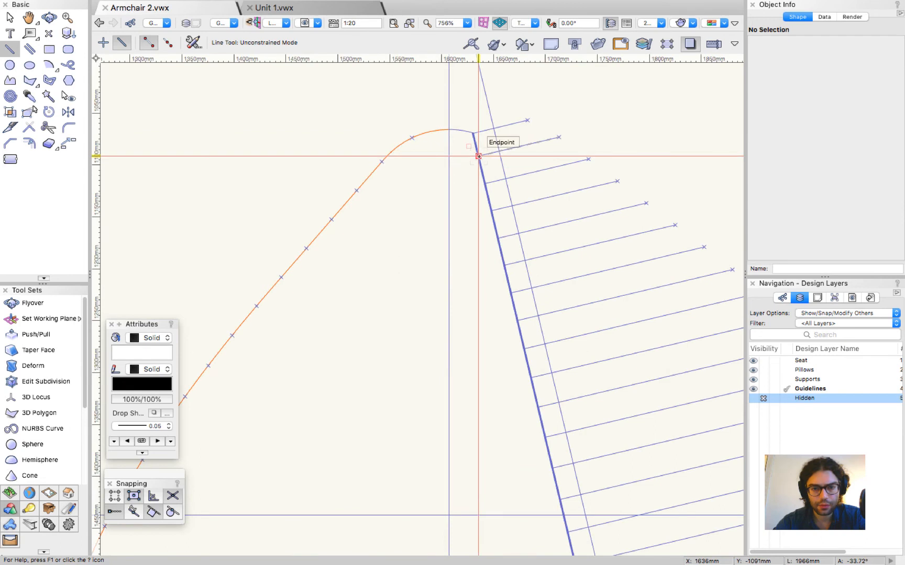
scroll(478, 155, "down", 4)
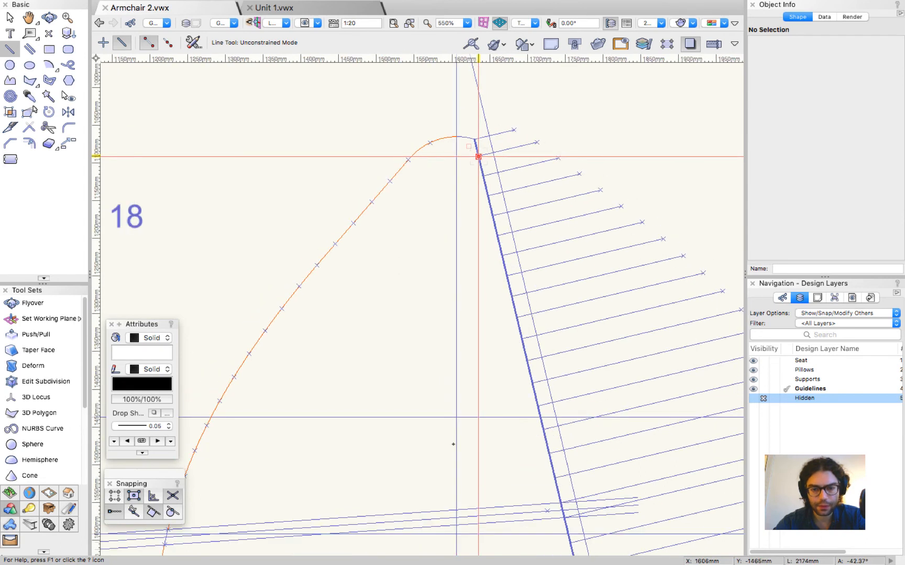
left_click(510, 463)
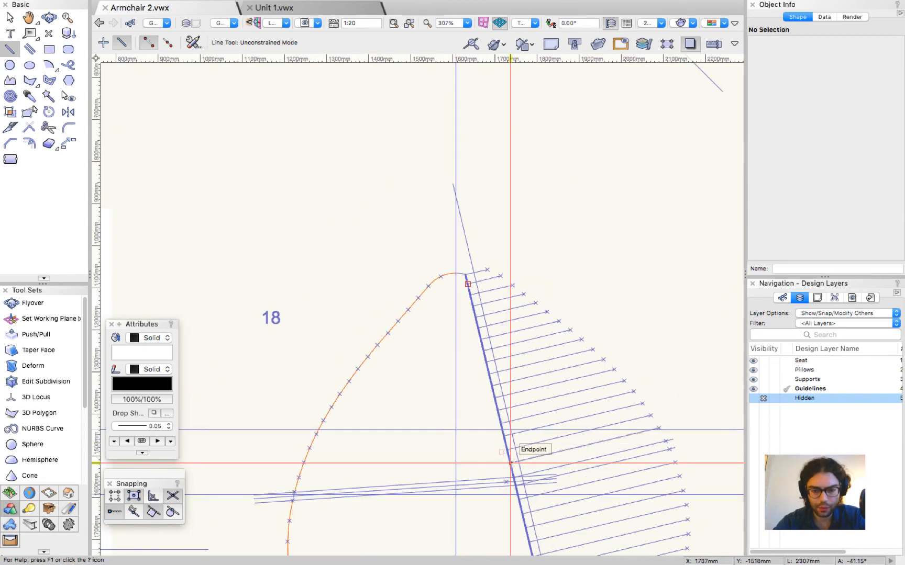
left_click(301, 477)
left_click(506, 451)
left_click(310, 449)
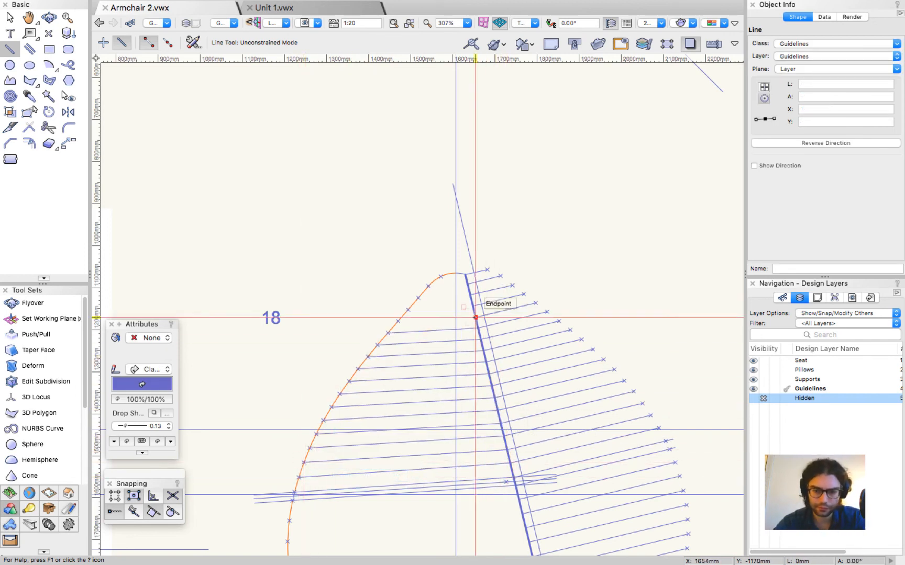
left_click(476, 318)
scroll(409, 310, "up", 2)
left_click(535, 254)
left_click(449, 257)
Step: Draw guidelines from the remaining endpoints on the thick guideline to the matching loci on the lower left-hand curve
scroll(477, 237, "down", 3)
left_click(557, 270)
left_click(213, 311)
left_click(576, 353)
left_click(234, 429)
left_click(581, 374)
left_click(247, 457)
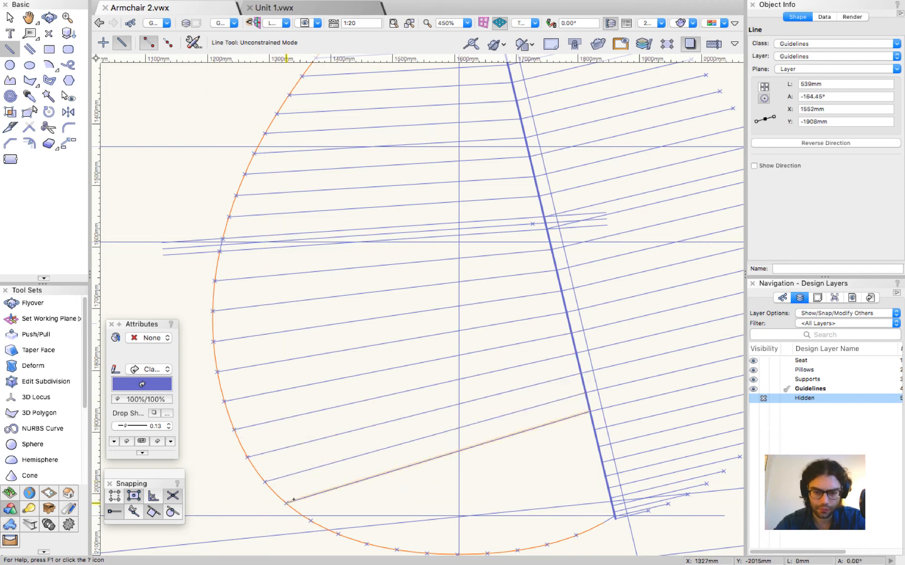
scroll(523, 445, "up", 2)
left_click(584, 386)
left_click(355, 468)
scroll(565, 451, "up", 4)
left_click(677, 387)
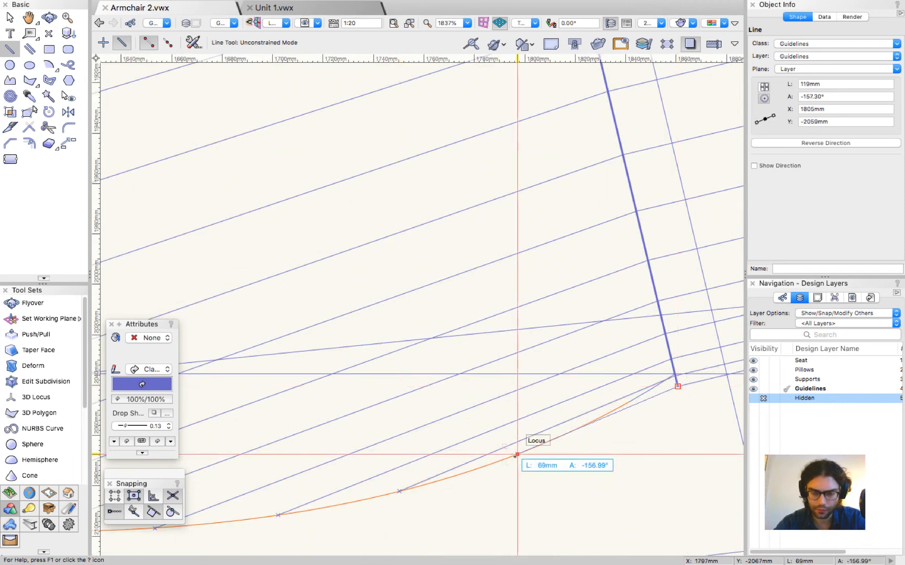
key("Escape")
key("Escape")
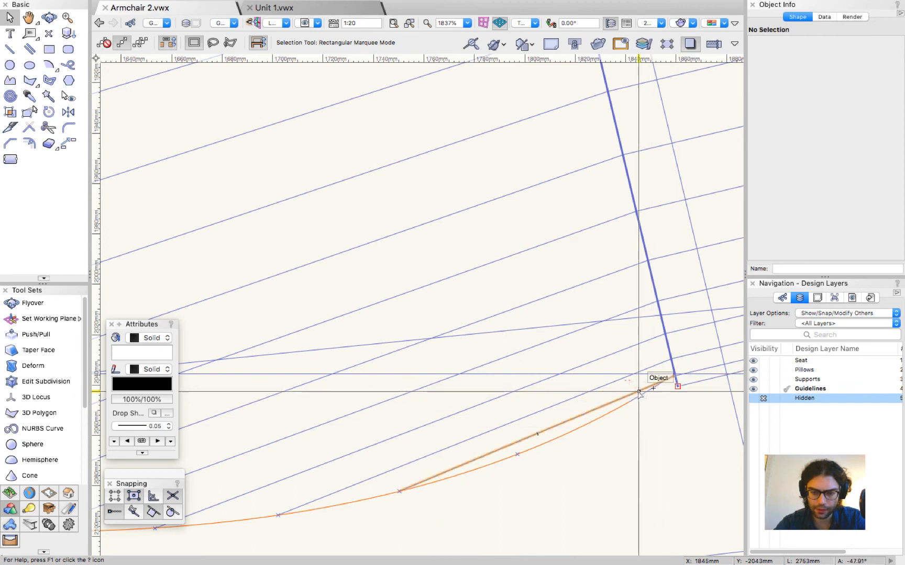
Step: Draw a guideline about 69 mm long from the last locus on the lower left-hand curve to the thick guideline's lower end
scroll(330, 421, "down", 4)
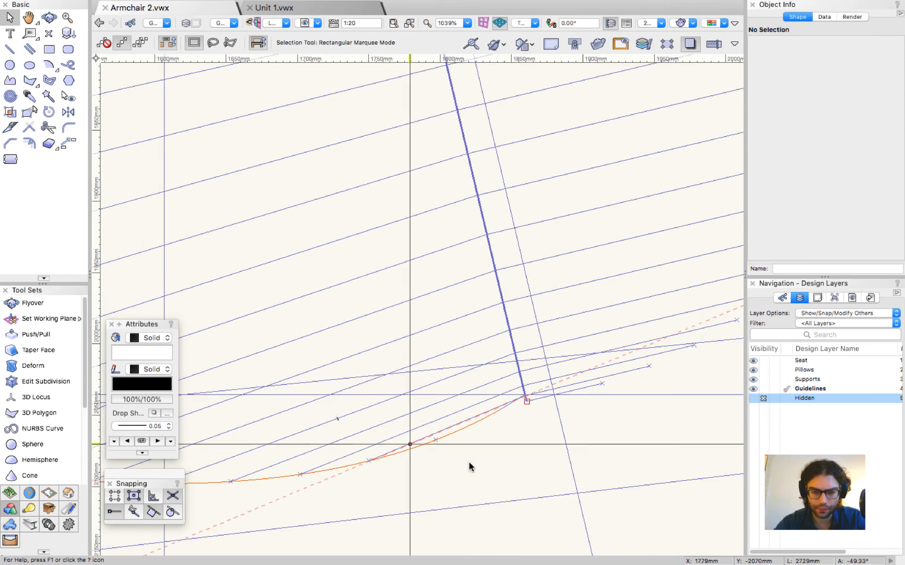
scroll(513, 429, "down", 3)
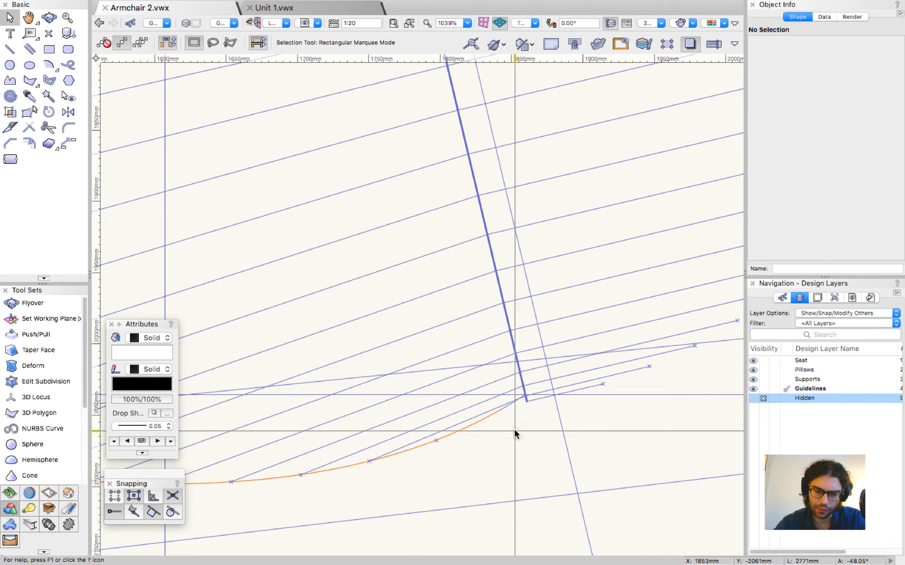
scroll(514, 431, "up", 4)
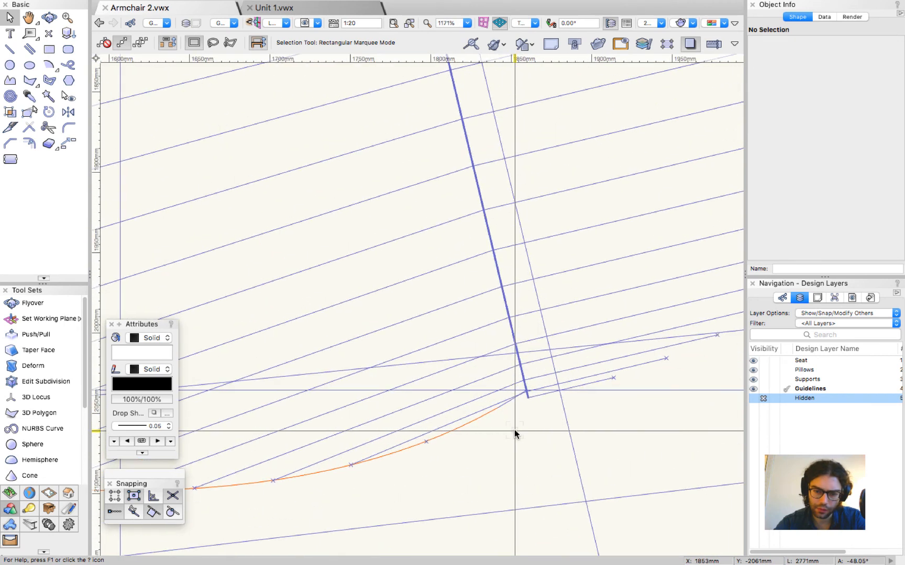
key("2")
left_click(427, 441)
left_click(527, 397)
scroll(528, 444, "down", 6)
Step: Select the guidelines between the lower left-hand curve and the thick guideline and set their pen colour to orange
key("x")
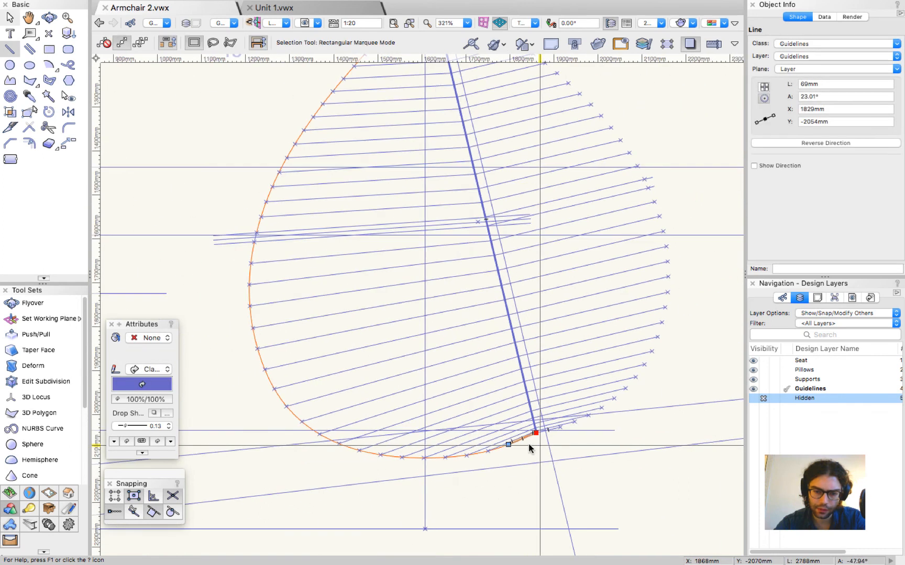
left_click_drag(322, 248, 326, 420)
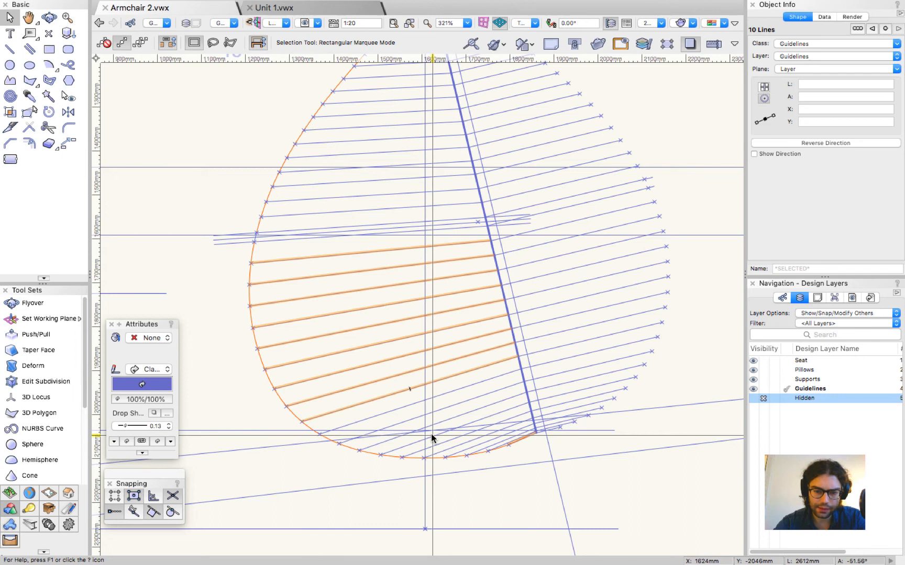
scroll(431, 434, "up", 4)
left_click(596, 455, "shift")
left_click(516, 464, "shift")
left_click(464, 465, "shift")
left_click(458, 451, "shift")
left_click_drag(559, 375, 491, 303, "shift")
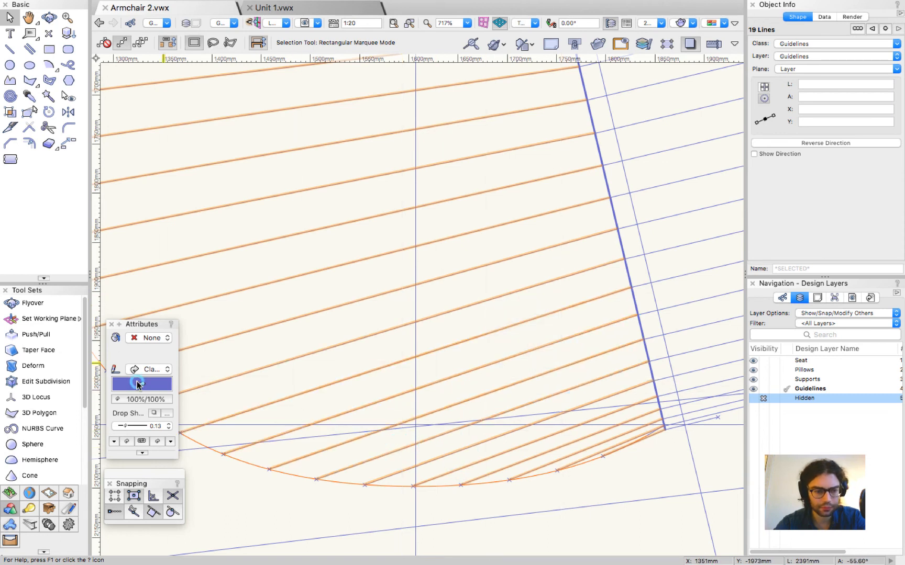
left_click(138, 383)
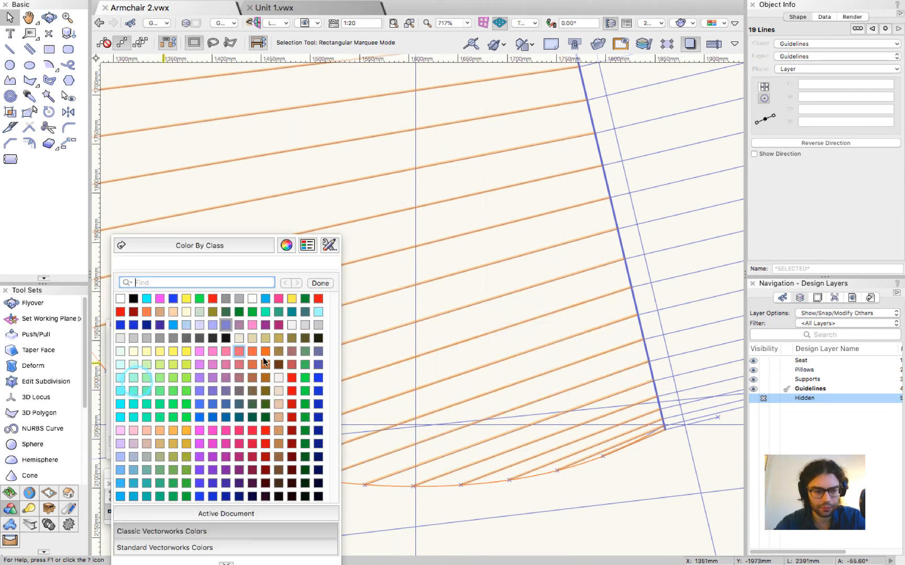
left_click(188, 433)
Step: Select the guidelines between the upper left-hand curve and the thick guideline and set their pen colour to the same orange
scroll(414, 448, "down", 5)
scroll(414, 384, "up", 4)
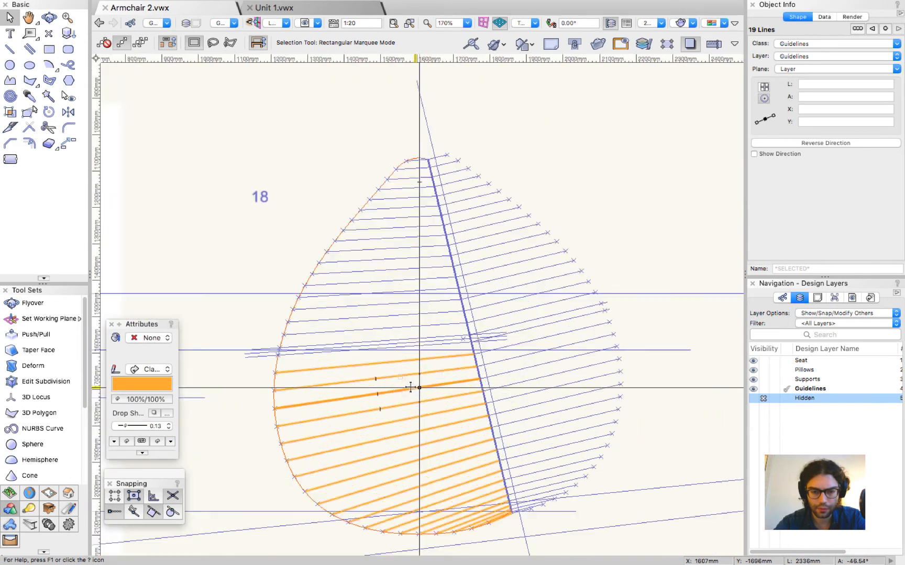
left_click_drag(390, 317, 388, 136)
left_click_drag(388, 136, 407, 103)
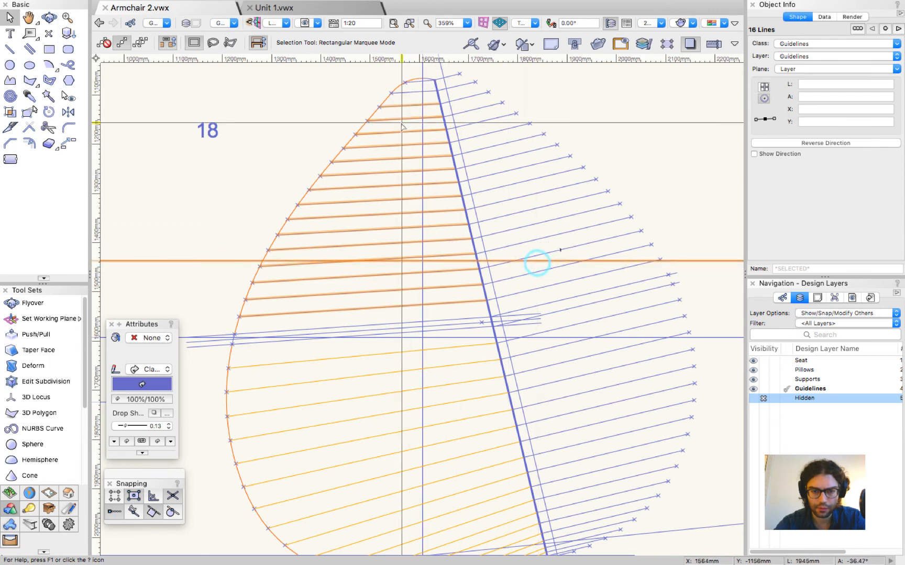
scroll(401, 127, "up", 4)
scroll(368, 237, "down", 6)
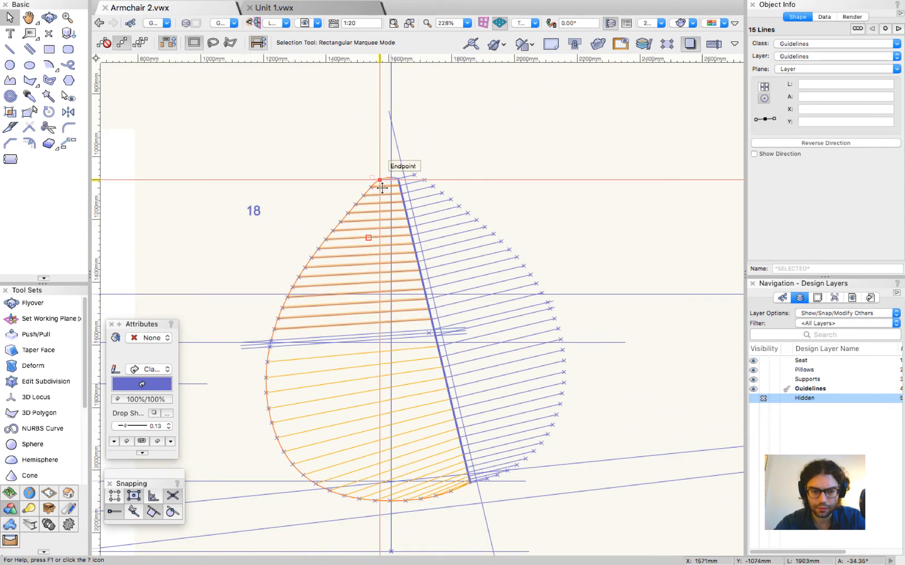
scroll(383, 187, "up", 5)
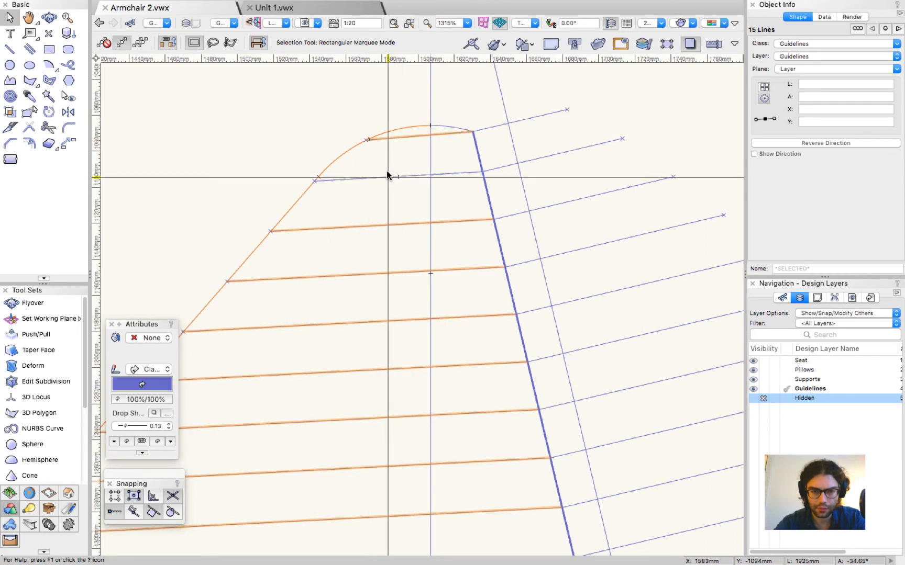
left_click(130, 387)
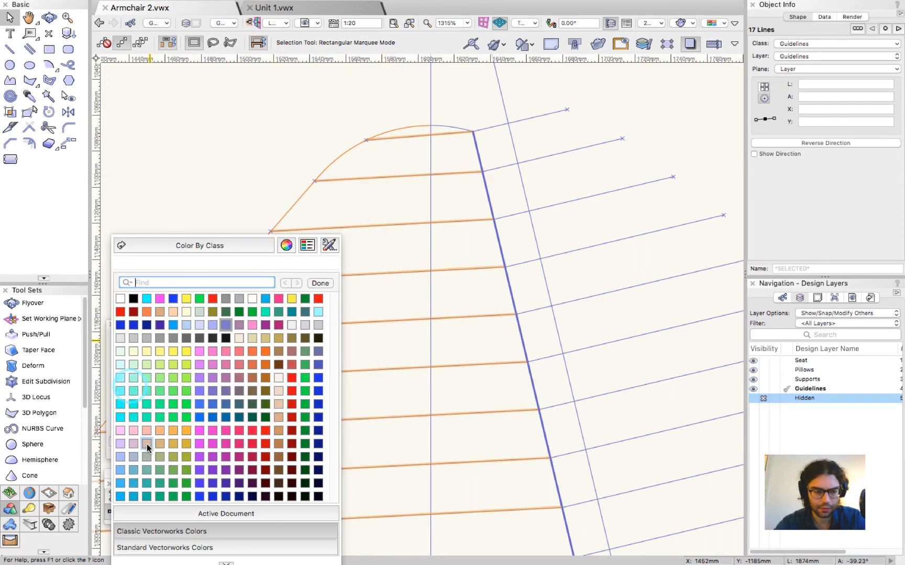
left_click(186, 431)
Step: Set the Select Similar preferences to match all pen attributes together with the object type
scroll(394, 228, "down", 8)
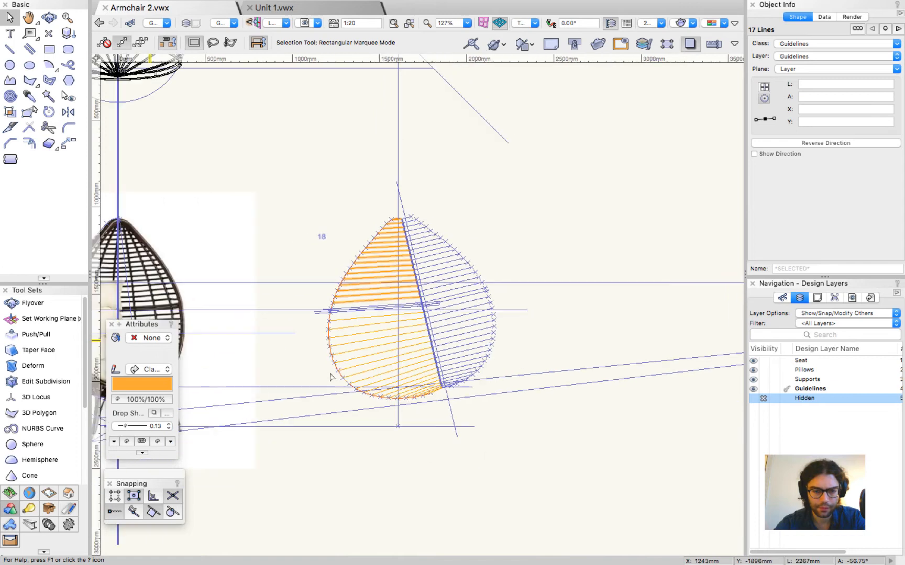
left_click(46, 97)
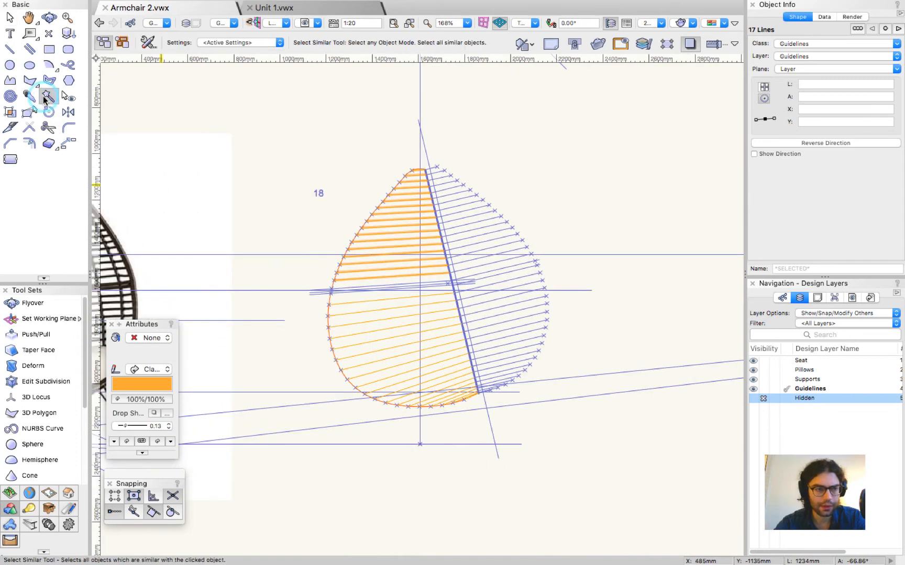
left_click(148, 44)
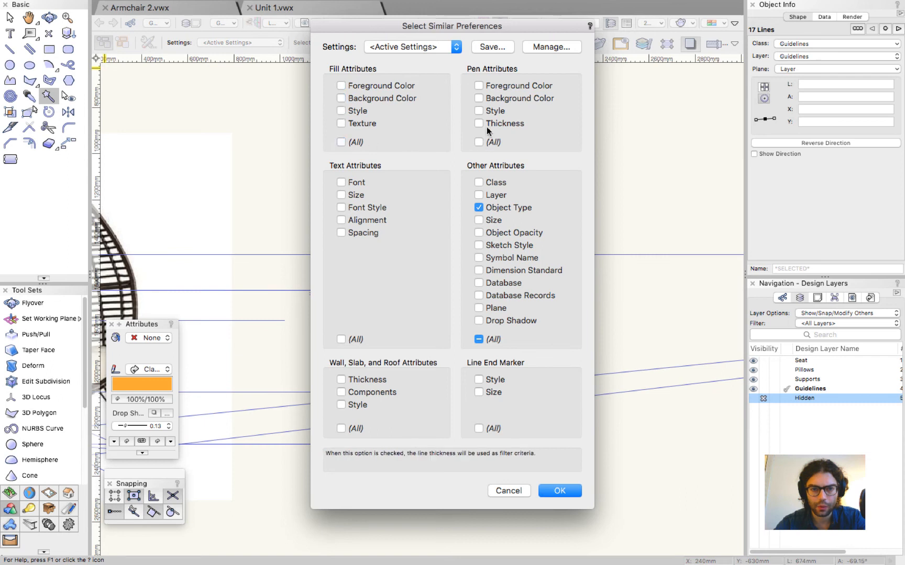
left_click(478, 142)
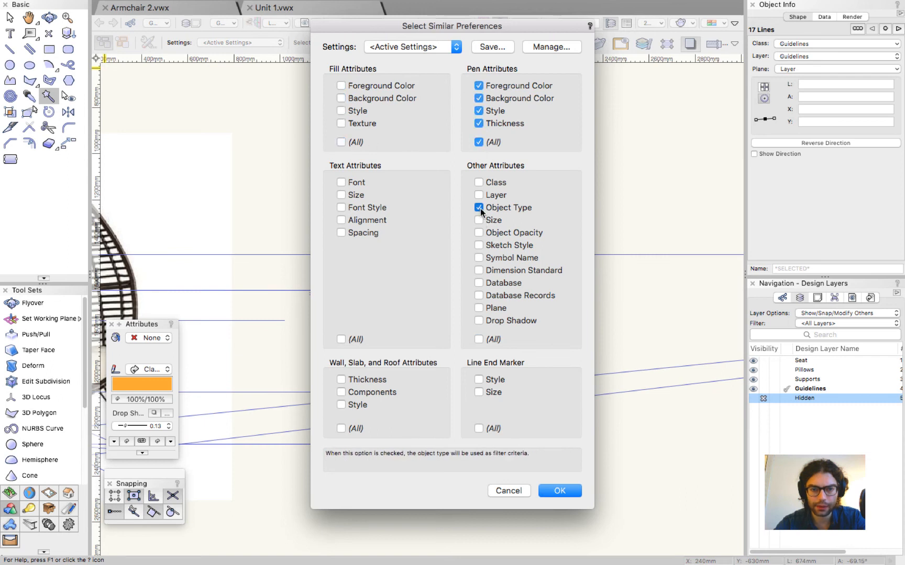
left_click(546, 490)
Step: Select all orange lines plus the locus below them and copy them upward, placing the locus on the plan's horizontal axis line
left_click(436, 314)
key("x")
scroll(601, 194, "down", 1)
scroll(537, 404, "down", 4)
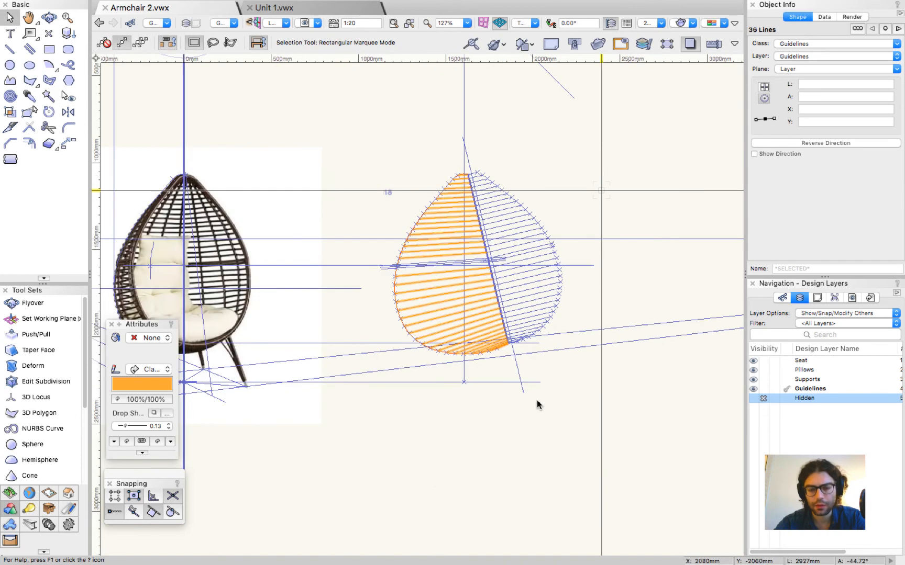
left_click_drag(467, 425, 498, 402, "shift")
left_click_drag(456, 351, 461, 76, "alt")
left_click_drag(485, 128, 485, 137)
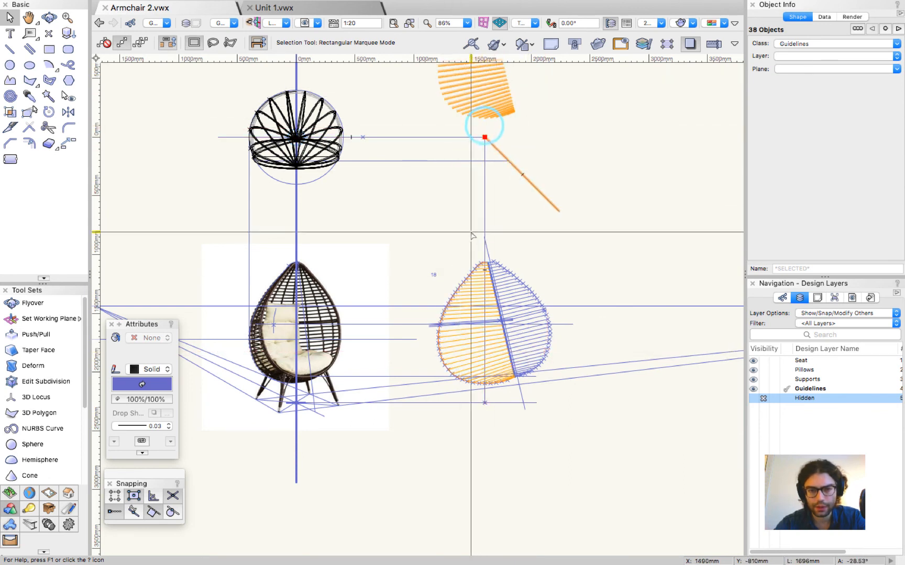
Step: Rotate the copied orange lines in 3D by 90° about the active layer plane's X axis, centred on their locus
scroll(476, 234, "down", 2)
scroll(472, 98, "up", 2)
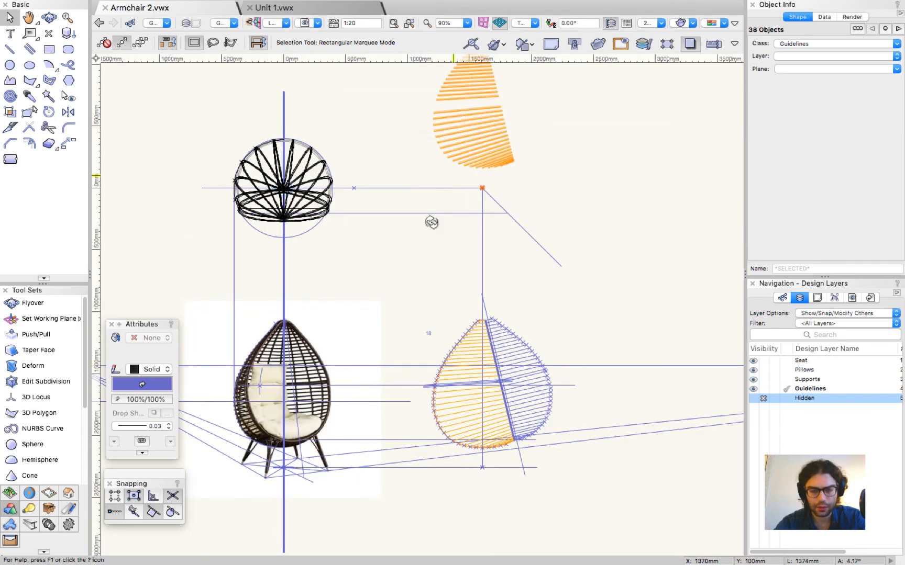
key("shift+c")
mouse_move(431, 220)
left_mouse_down()
mouse_move(430, 166)
mouse_move(381, 165)
left_mouse_up()
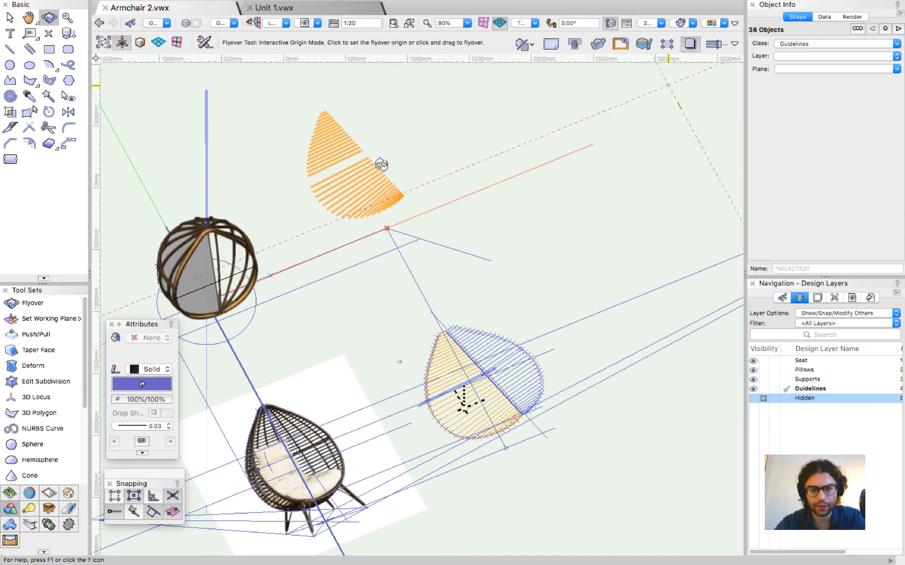
key("x")
right_click(360, 180)
mouse_move(440, 410)
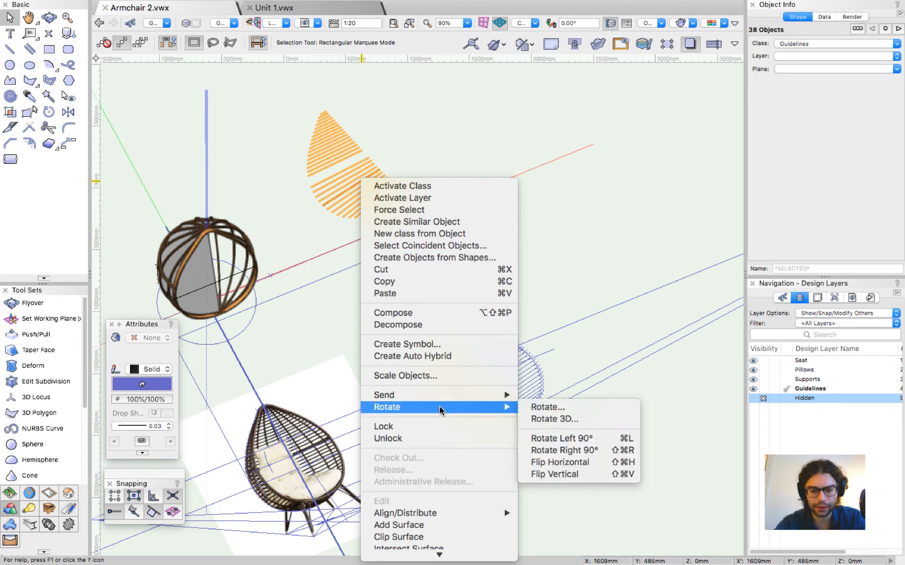
left_click(576, 419)
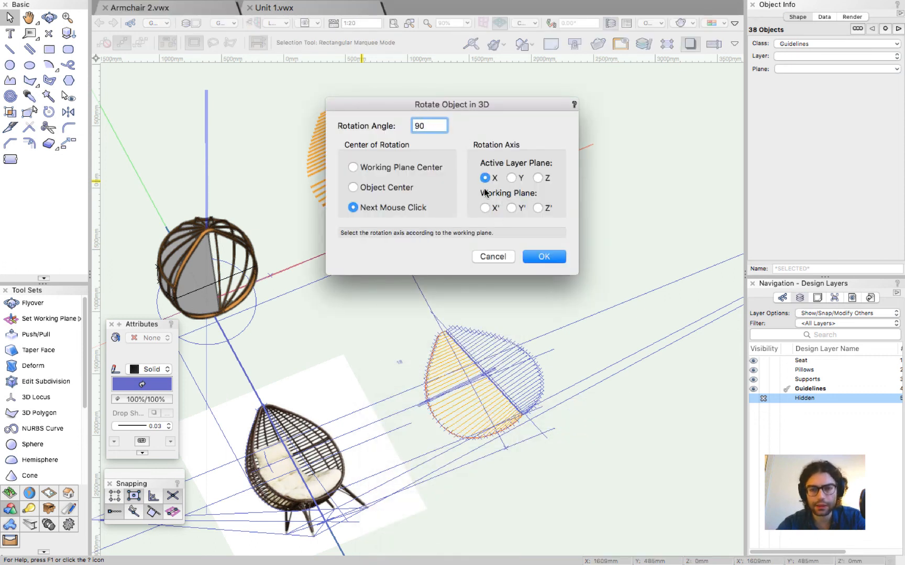
type("90")
left_click(538, 256)
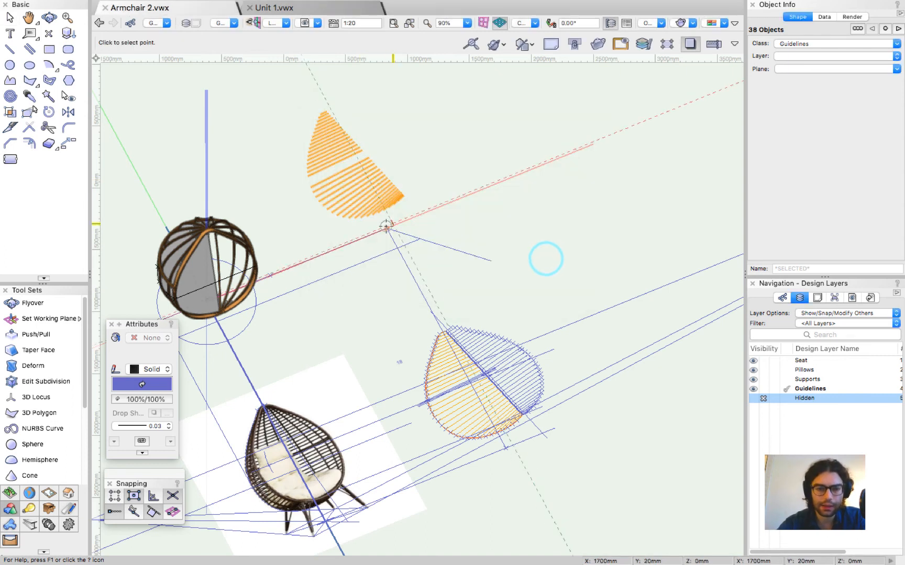
left_click(496, 184)
Step: Rotate the upright copy 90° to the right in plan and move its locus onto the locus beside the chair frame
key("super+5")
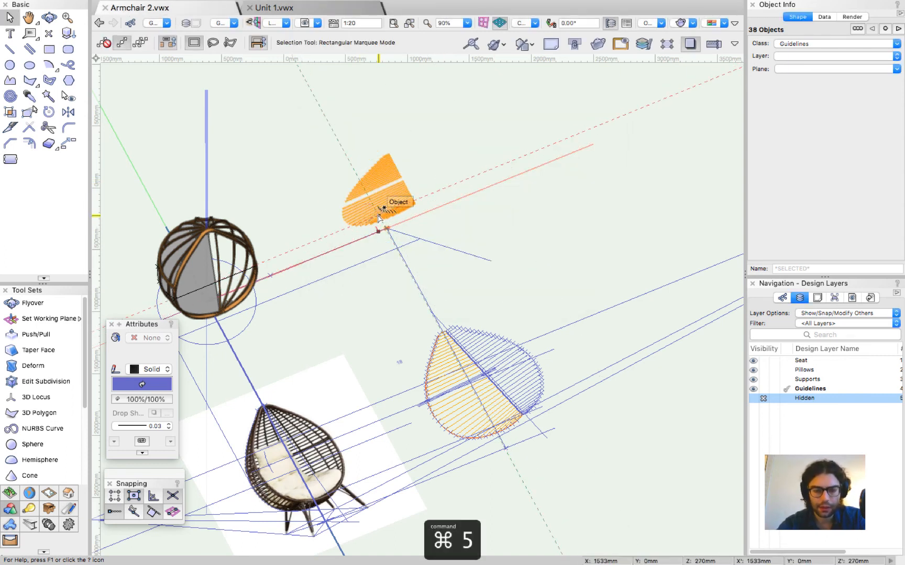
key("shift+super+r")
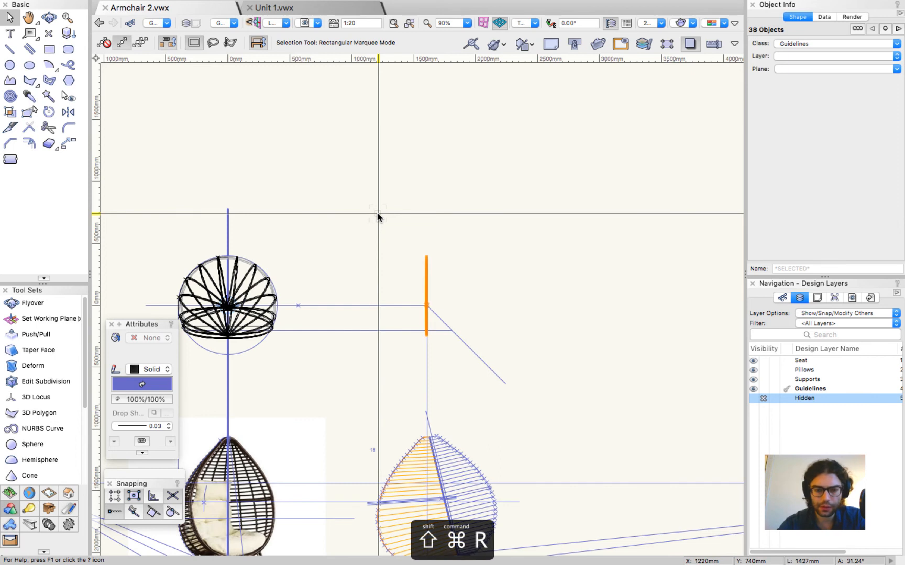
left_click_drag(426, 272, 292, 272)
middle_click_drag(321, 358, 105, 116, "super")
mouse_move(398, 256)
middle_mouse_down("super")
mouse_move(333, 160)
mouse_move(406, 199)
mouse_move(406, 259)
middle_mouse_up("super")
scroll(394, 323, "up", 2)
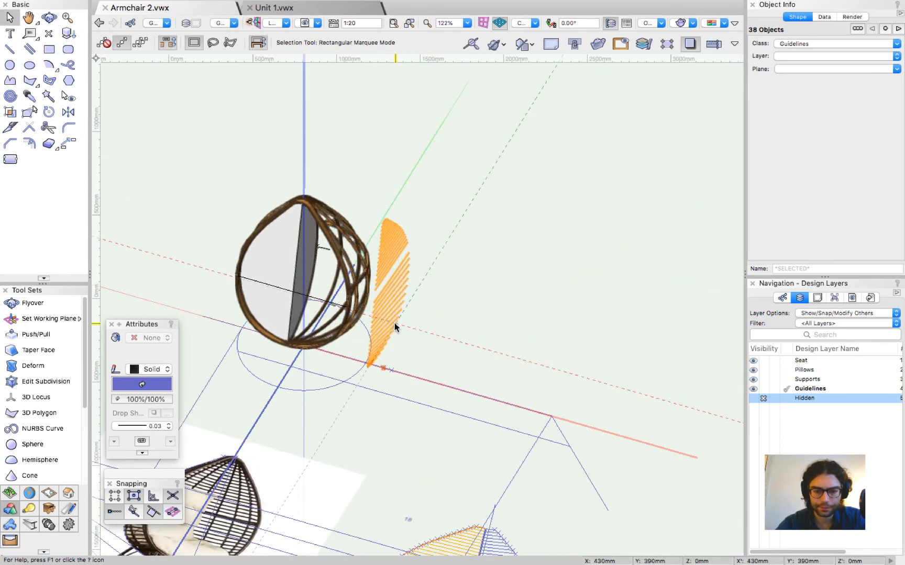
scroll(395, 322, "up", 3)
left_click_drag(374, 408, 391, 410)
left_click(470, 363)
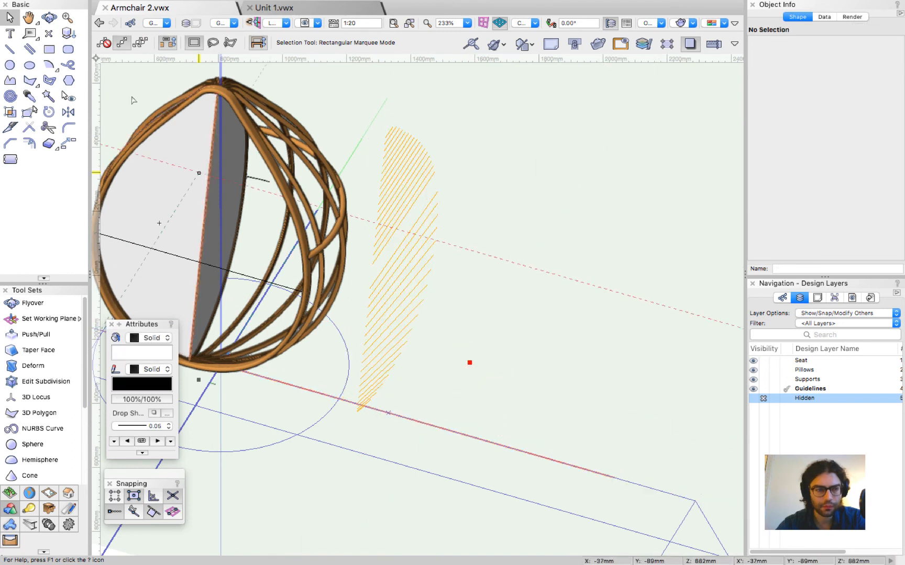
Step: Select all lines matching the orange weave lines with the Select Similar tool
left_click(46, 100)
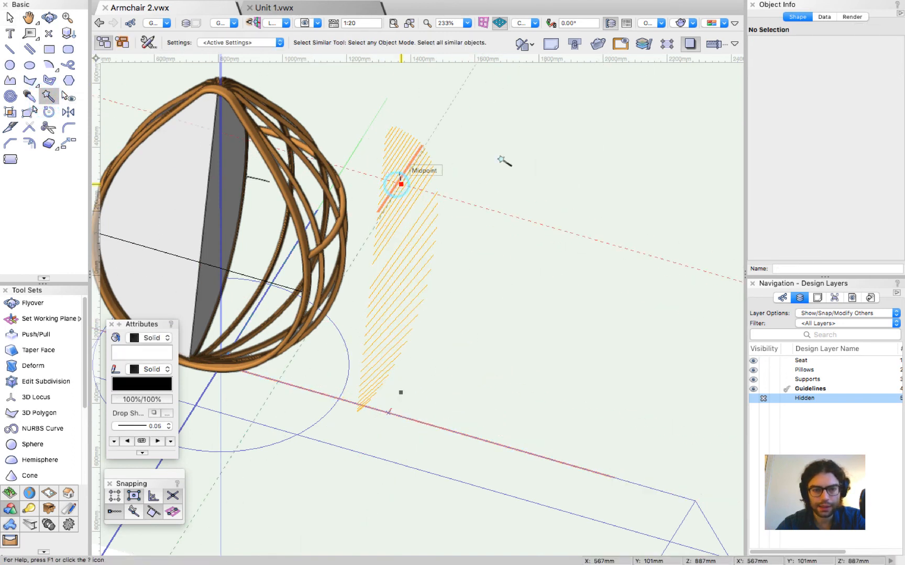
left_click(396, 184)
key("x")
Step: Try to extrude all the selected orange lines
key("super+e")
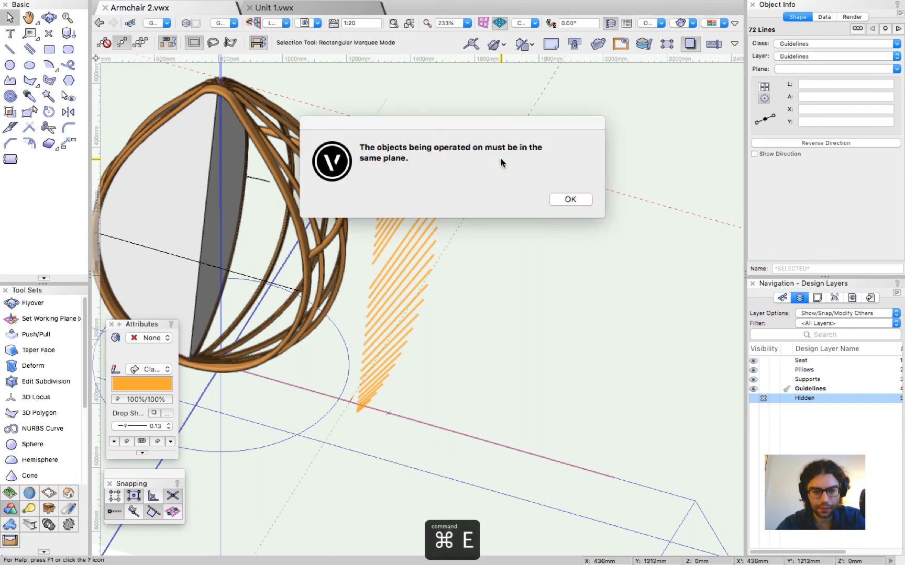
left_click(570, 199)
scroll(395, 402, "down", 2)
key("super+e")
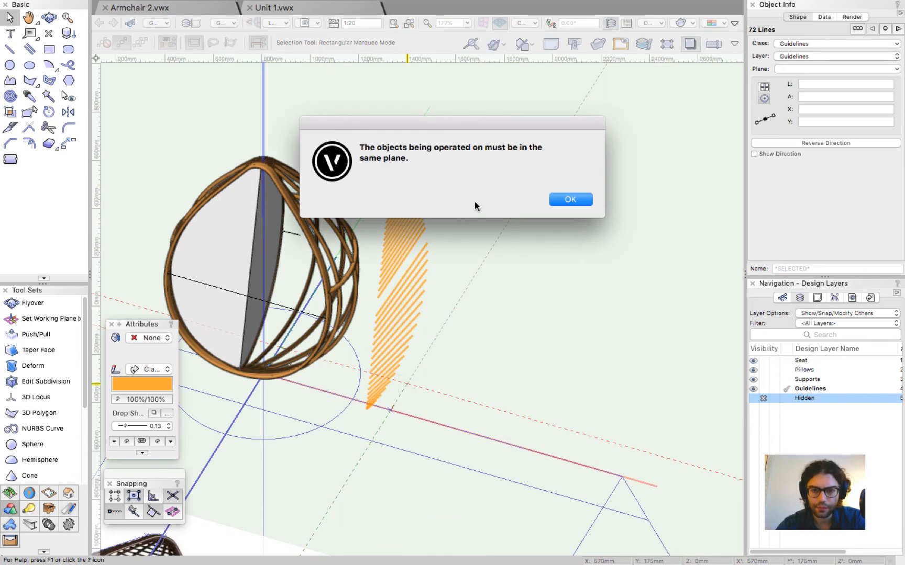
left_click(576, 199)
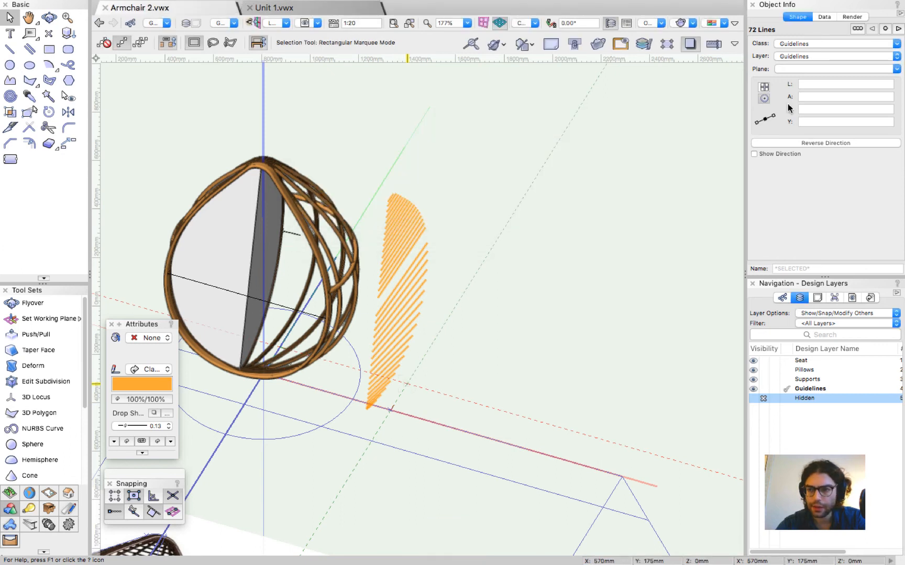
left_click(800, 69)
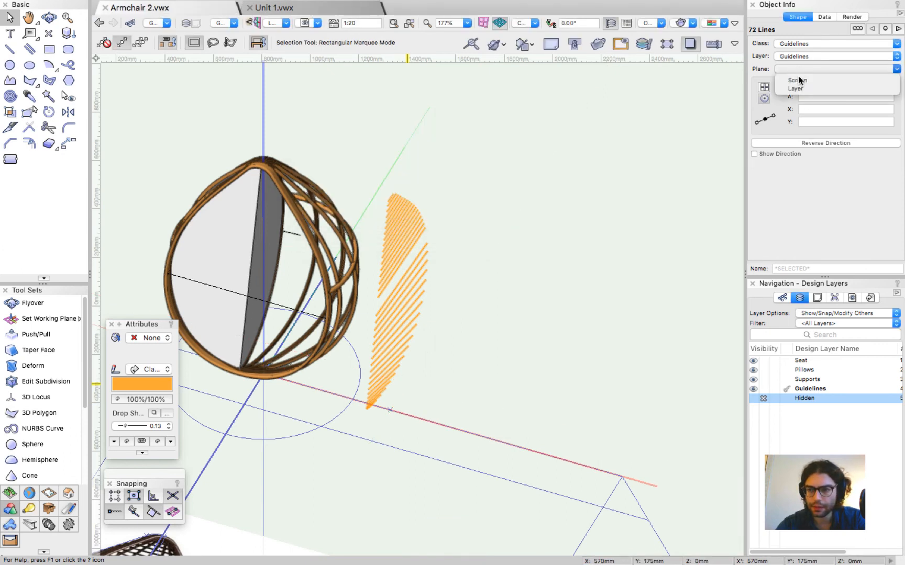
left_click(564, 190)
Step: Set a working plane at the upright copy's locus, rotate it vertical in line with the copy, and assign the selected lines to it
key("shift+1")
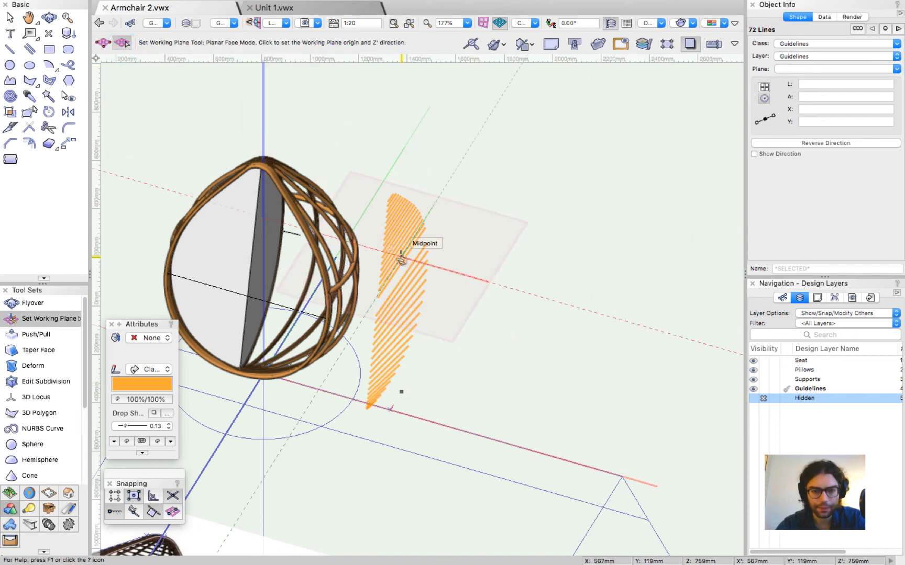
left_click(390, 410)
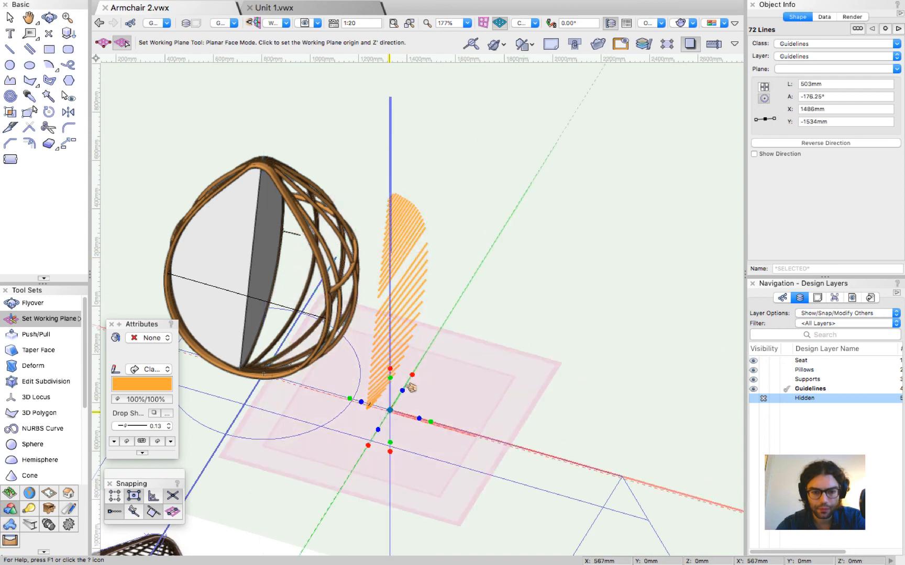
key("x")
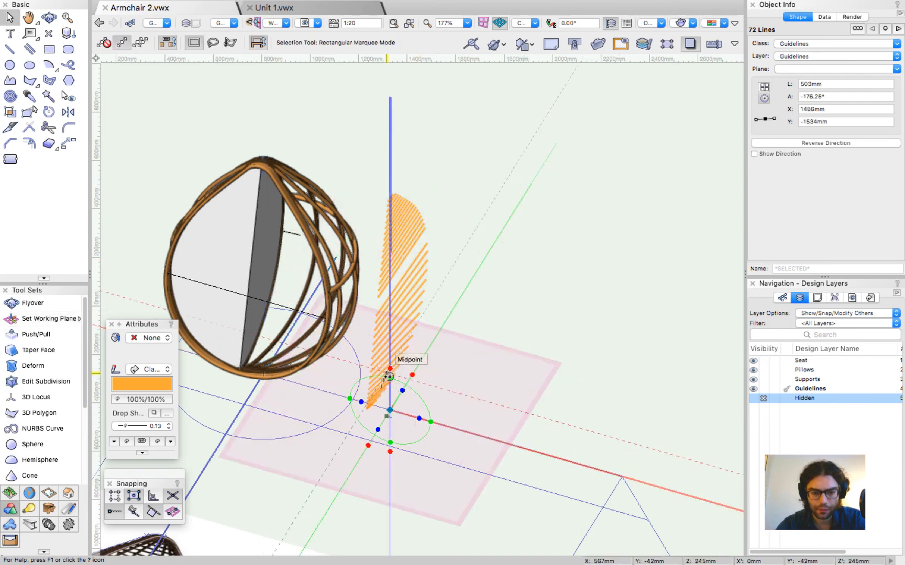
left_click(389, 378)
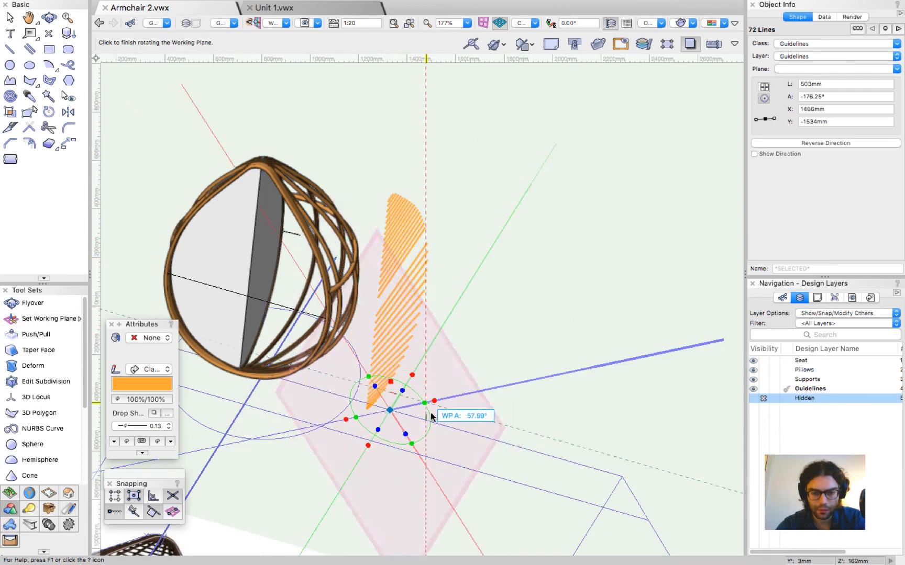
left_click(480, 268)
left_click(812, 70)
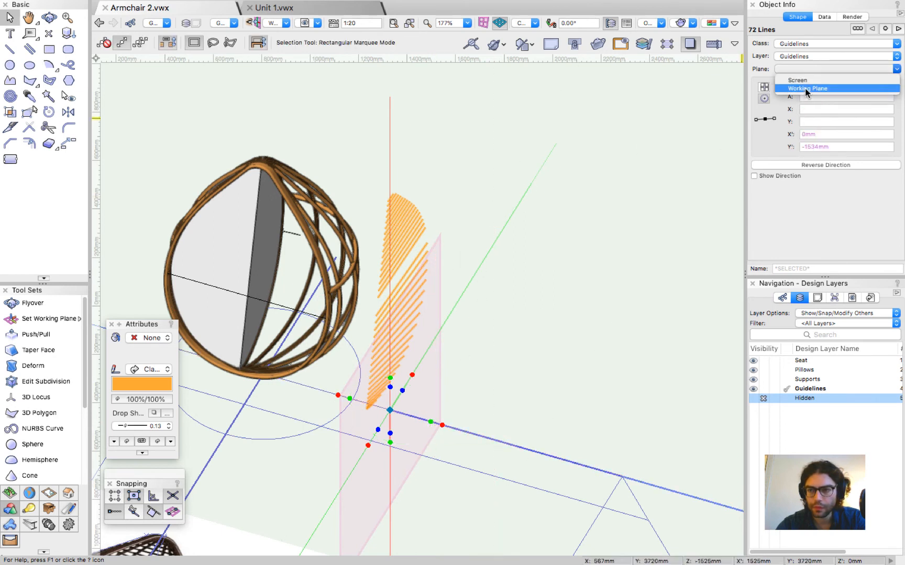
left_click(806, 89)
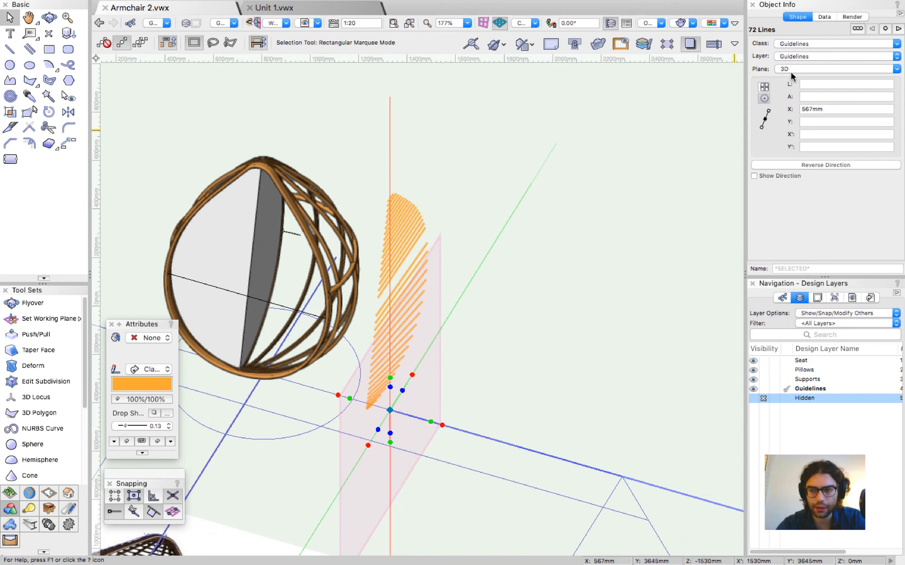
Step: Extrude the selected orange weave lines 1500 mm
key("super+e")
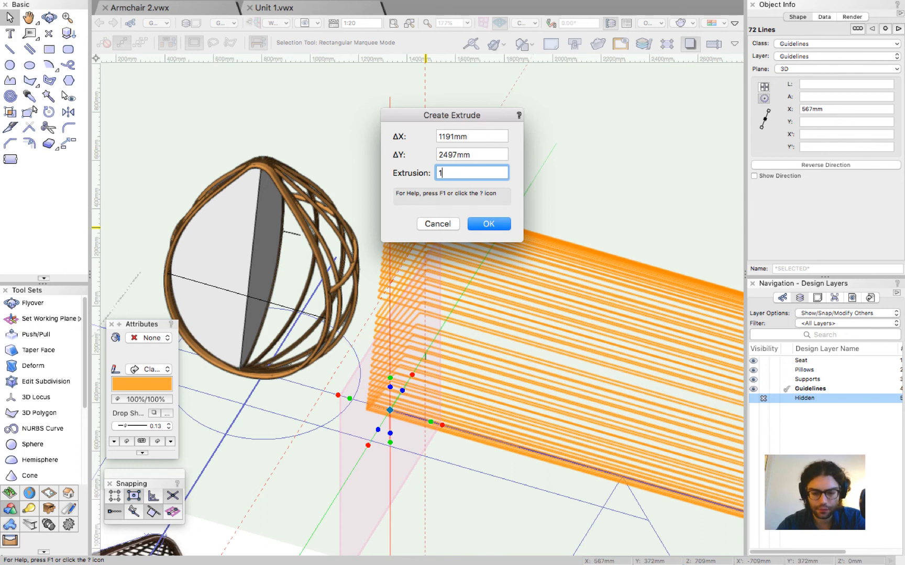
type("1500")
key("Return")
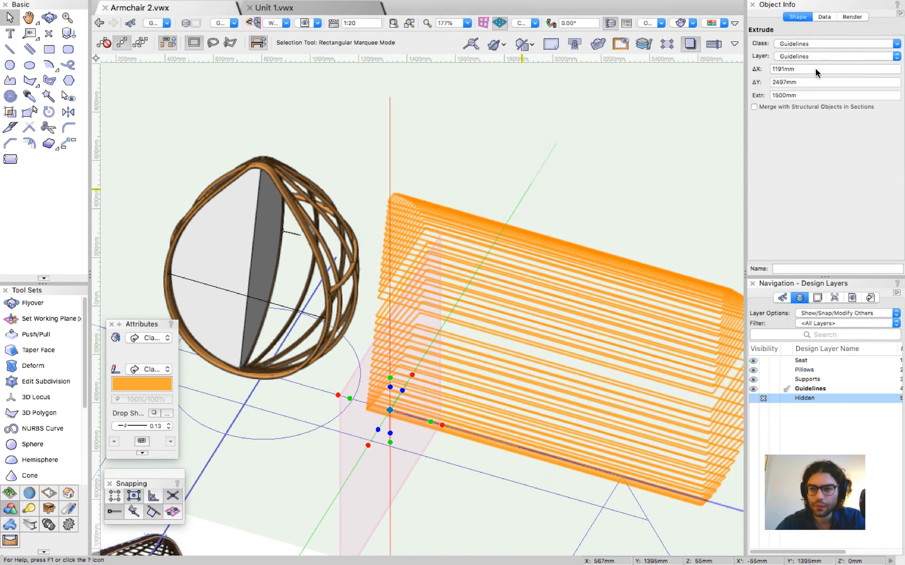
Step: Set the weave lines' extrusion to -1500 mm so the planes run through the chair frame
left_click(772, 96)
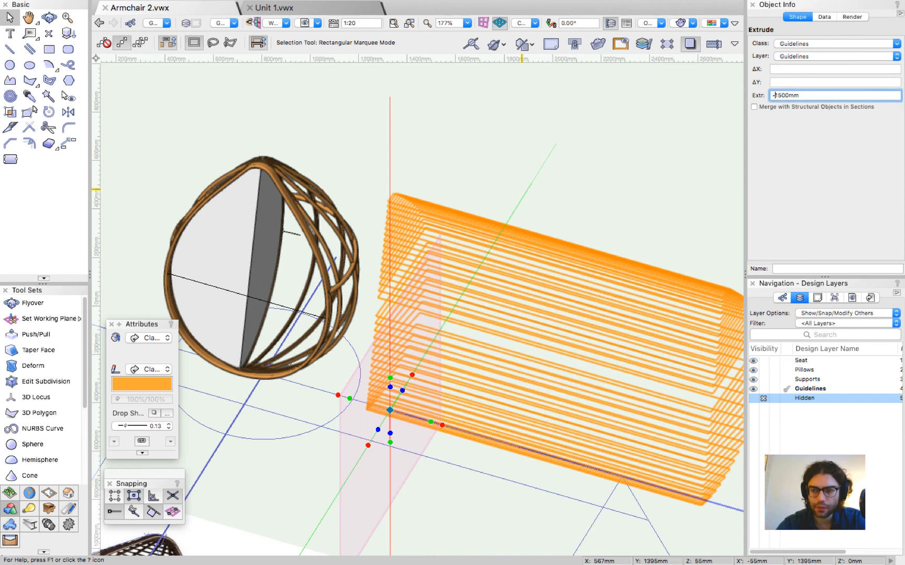
type("-")
key("Return")
scroll(521, 266, "down", 3)
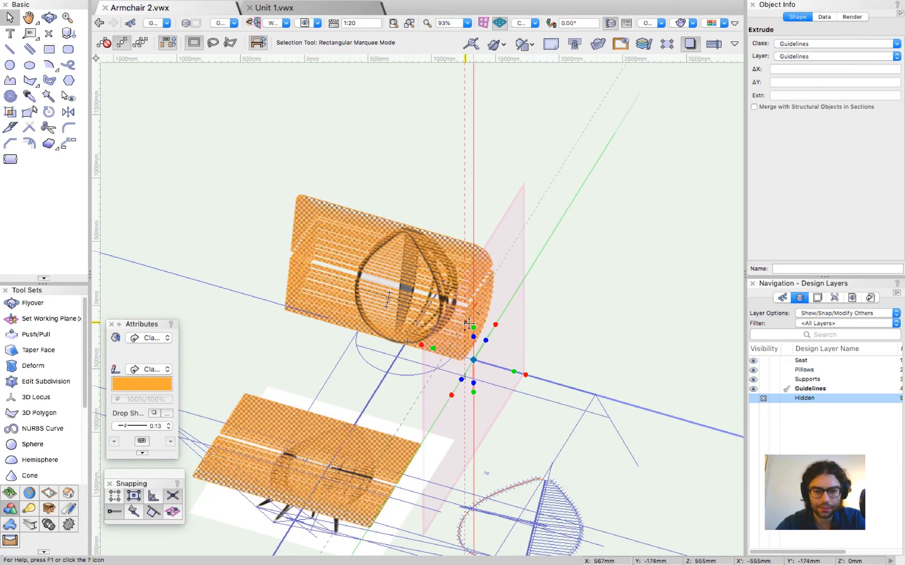
scroll(599, 337, "down", 2)
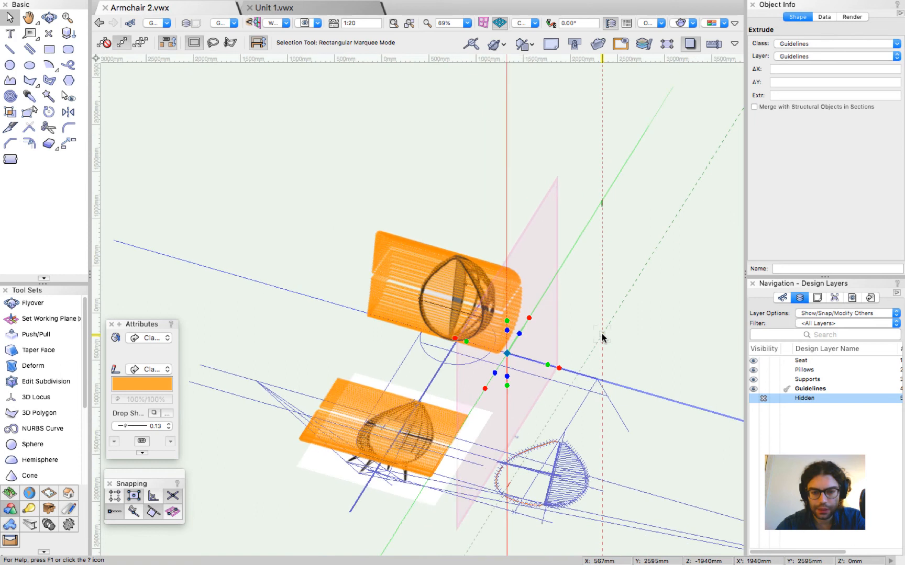
scroll(472, 406, "up", 3)
scroll(357, 463, "up", 3)
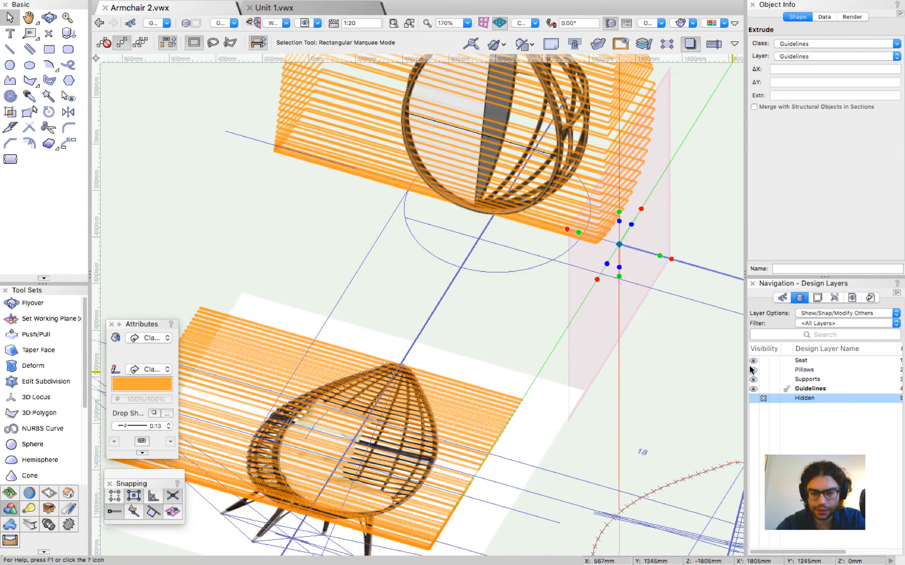
Step: Assign the extruded weave planes to the None class
left_click(783, 298)
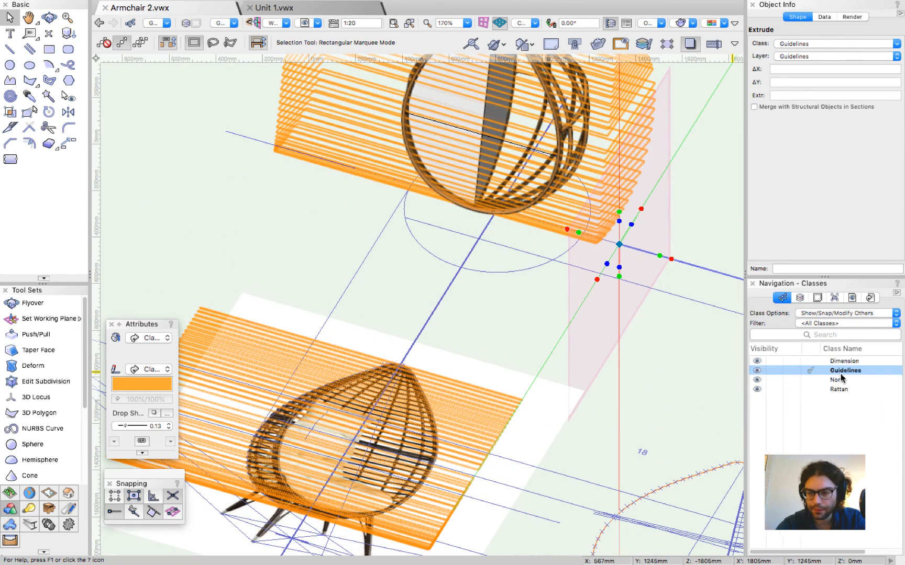
left_click(833, 381)
right_click(834, 382)
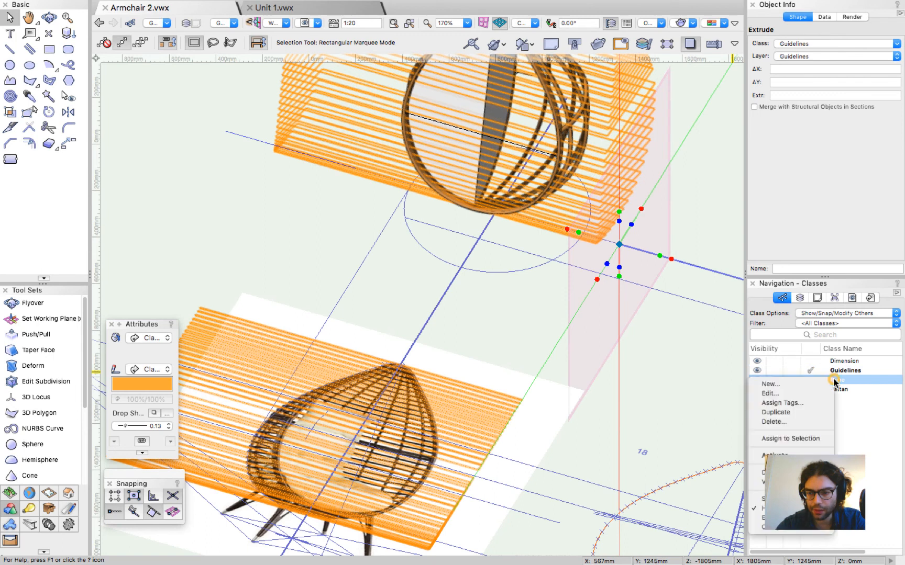
left_click(785, 439)
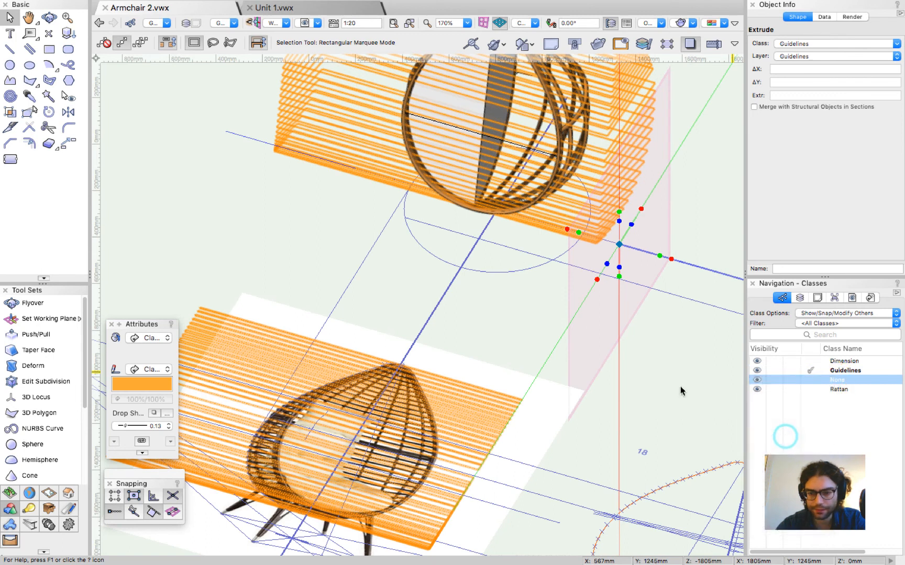
scroll(532, 385, "down", 3)
left_click(674, 263)
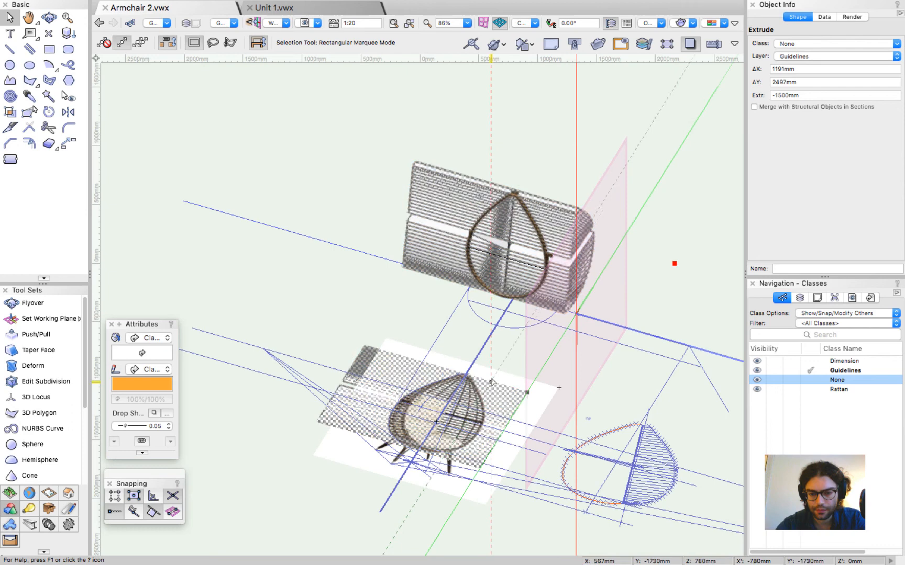
Step: Examine from several angles how the extruded planes cross the 3D chair frame
left_click(485, 402)
scroll(313, 410, "up", 5)
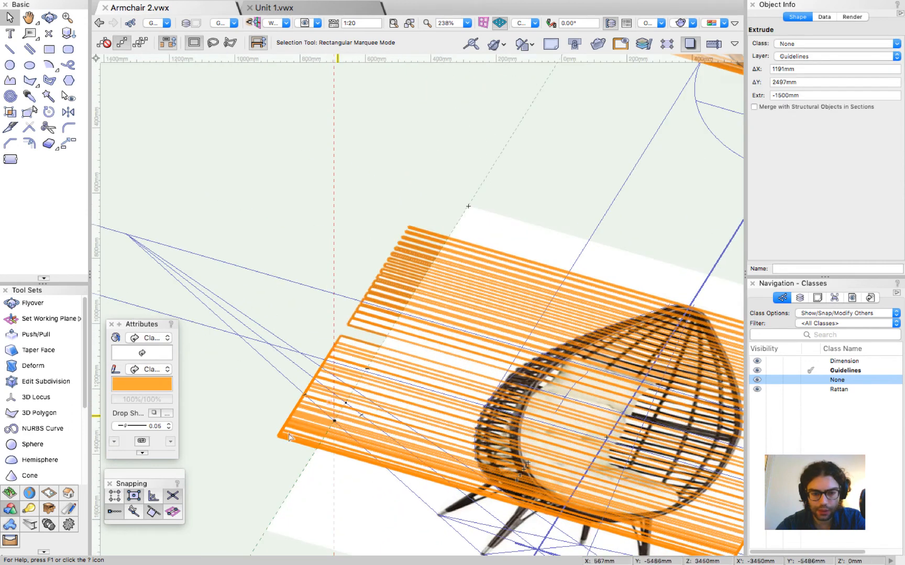
scroll(314, 410, "down", 5)
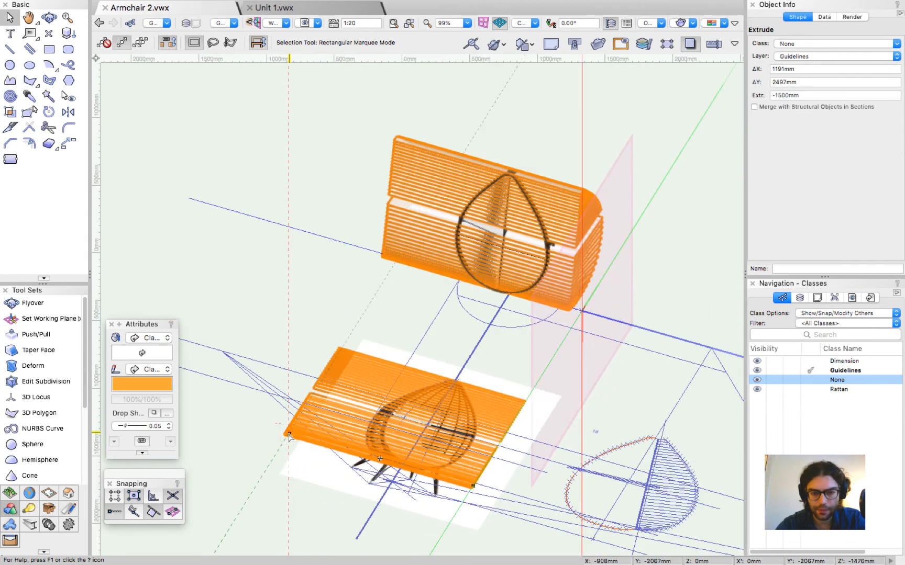
key("super+5")
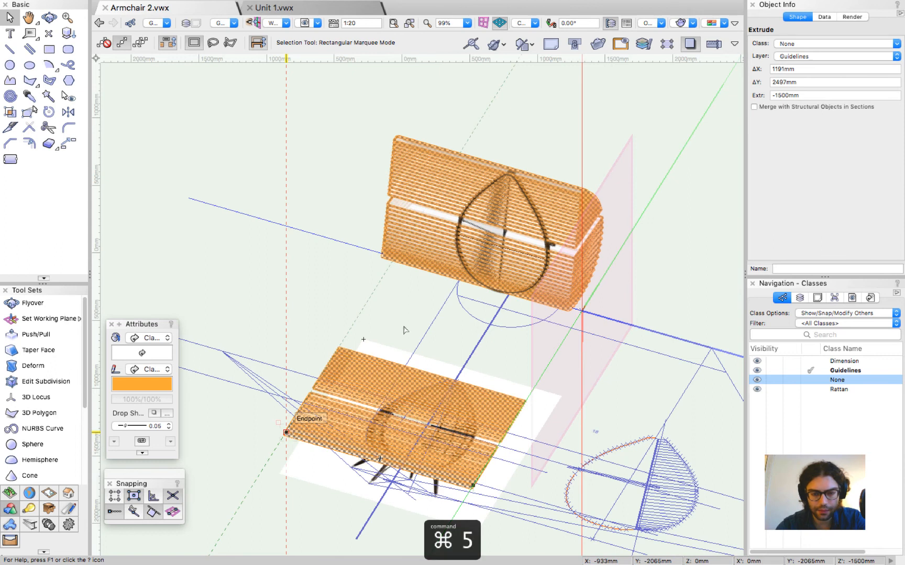
left_click(275, 294)
left_click(359, 162)
middle_click_drag(329, 308, 572, 78, "super")
scroll(490, 238, "down", 2)
left_click_drag(391, 393, 431, 385)
scroll(379, 355, "up", 5)
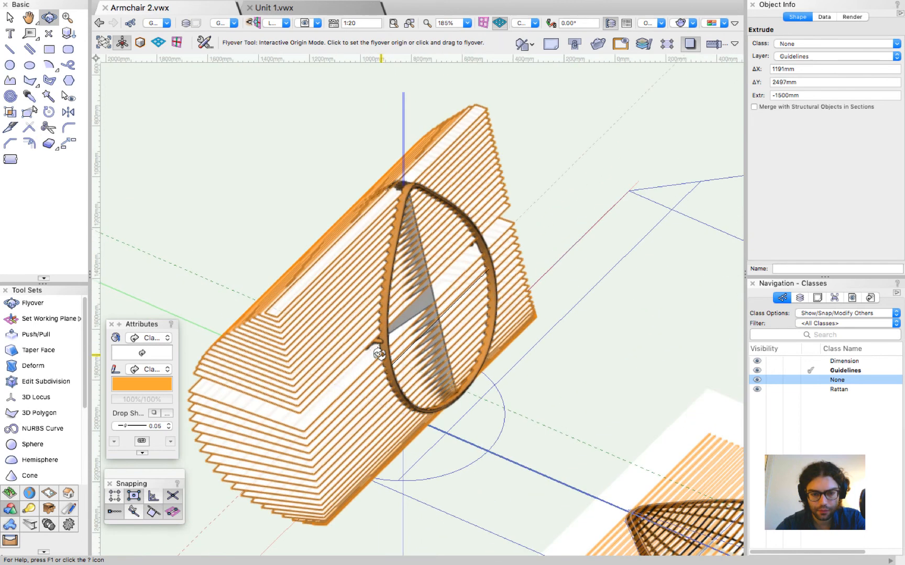
left_click_drag(548, 302, 706, 133)
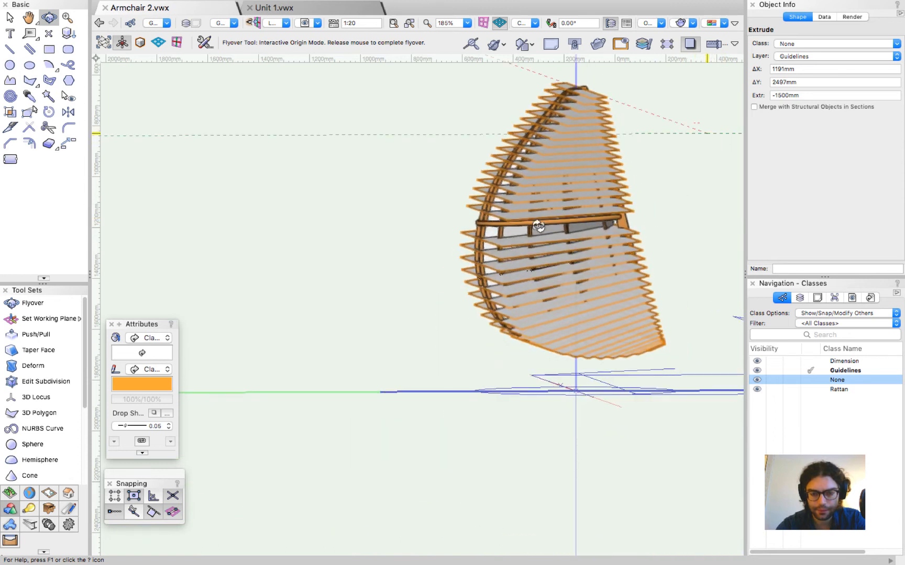
left_click_drag(538, 226, 493, 241)
scroll(493, 241, "up", 4)
scroll(472, 279, "up", 1)
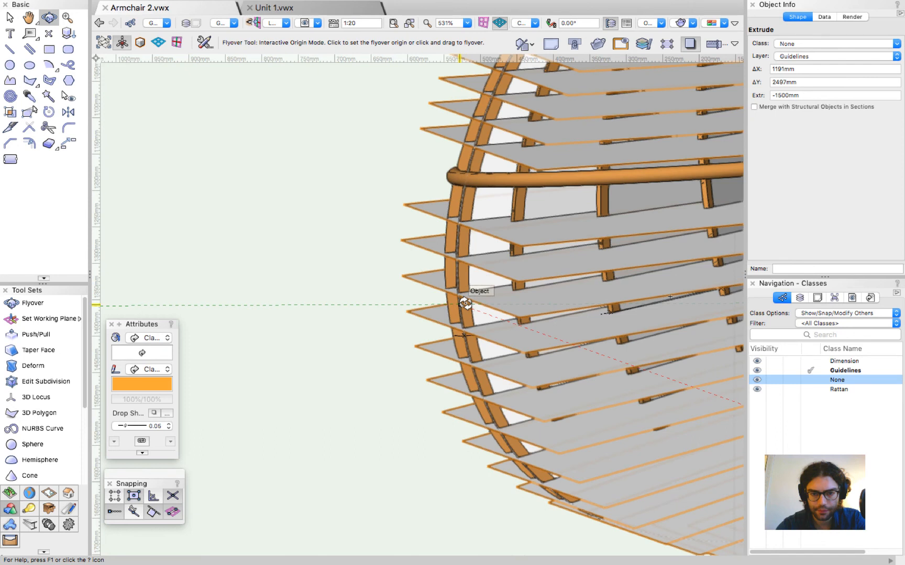
scroll(465, 303, "down", 5)
left_click_drag(562, 305, 306, 484)
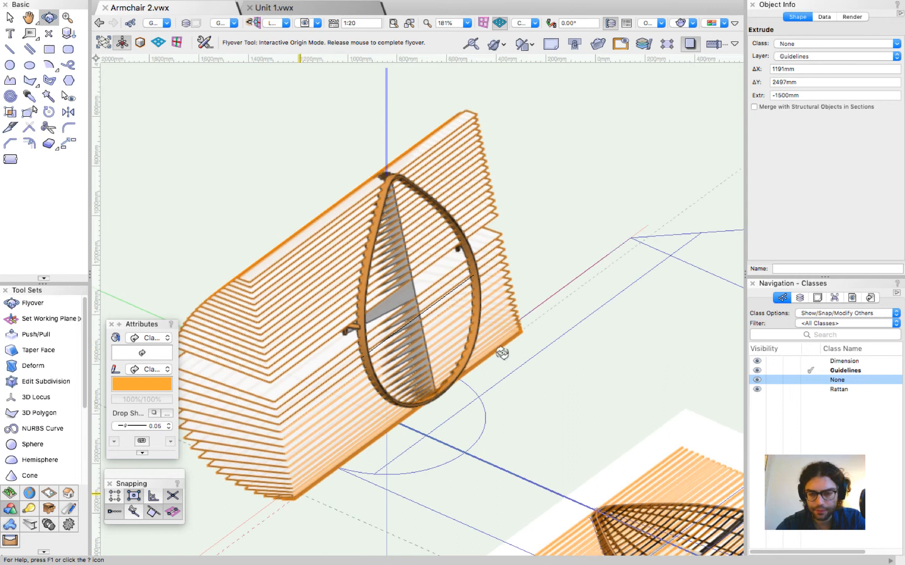
key("x")
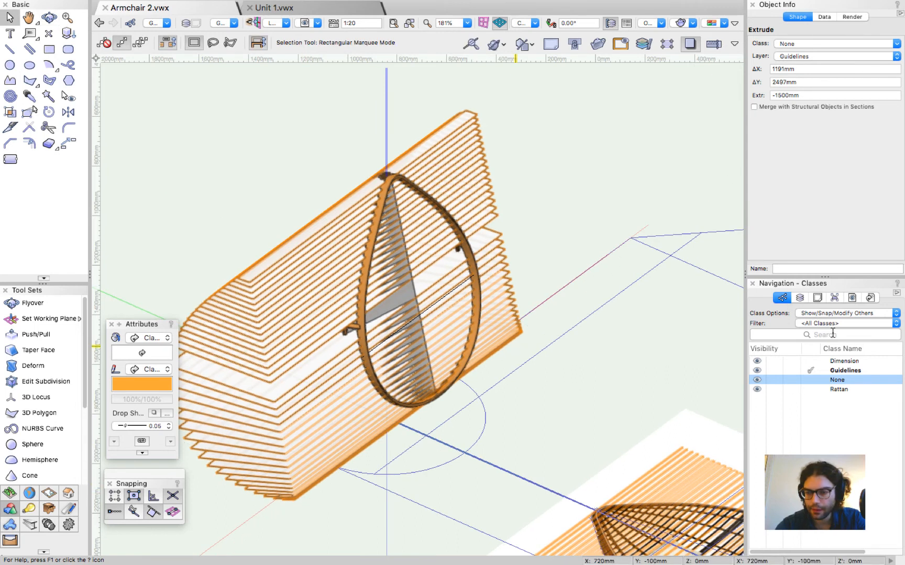
Step: Make the Hidden design layer active and copy the solid section that fills the chair frame
left_click(800, 297)
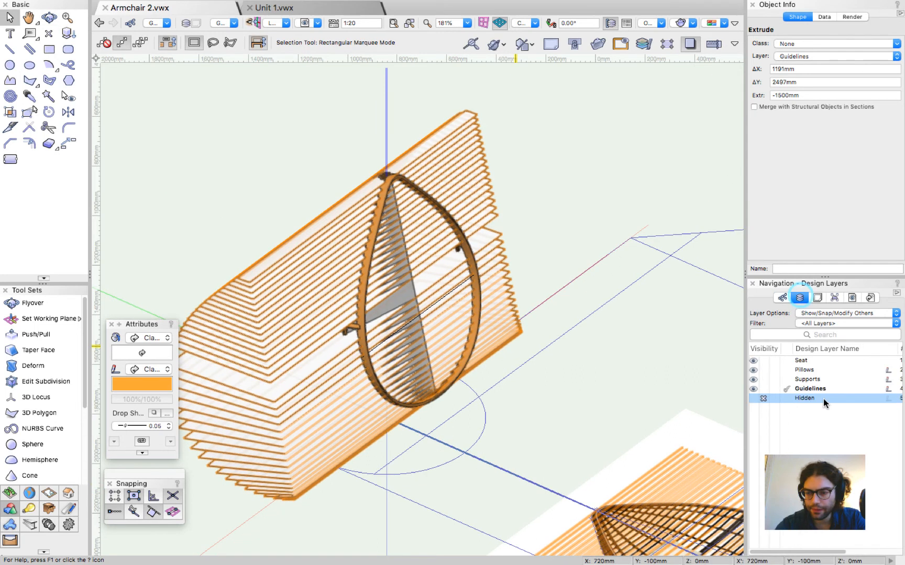
left_click(786, 397)
left_click(555, 150)
left_click(441, 267)
key("super+c")
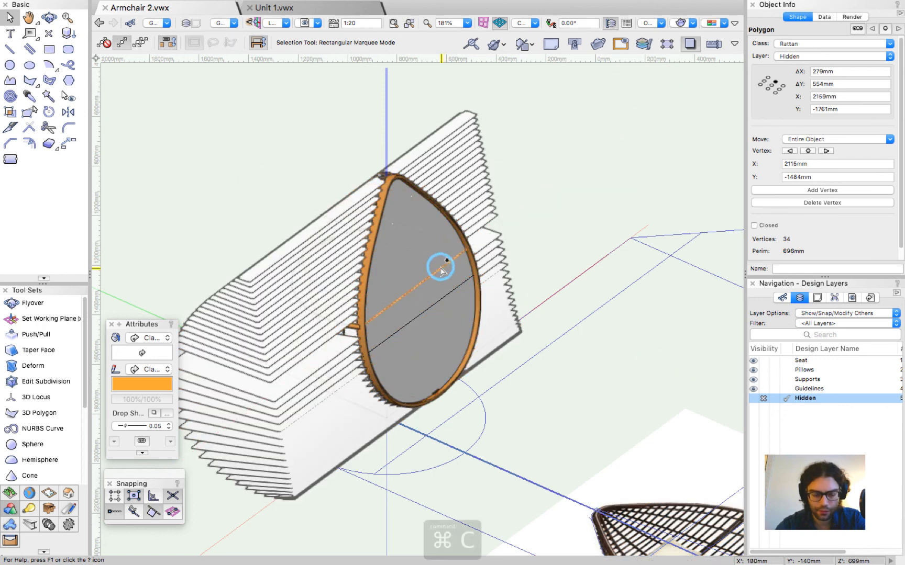
scroll(431, 284, "up", 5)
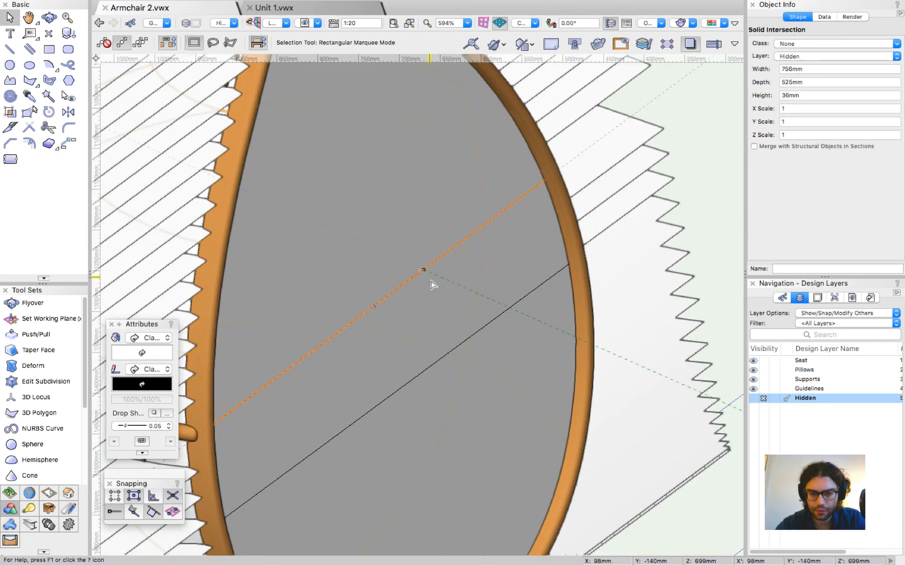
left_click(453, 281)
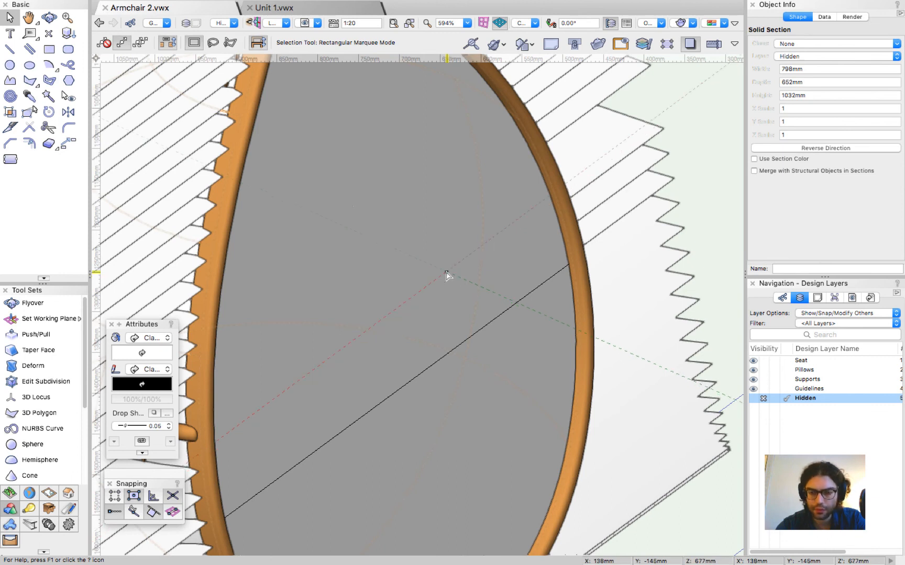
left_click(453, 254)
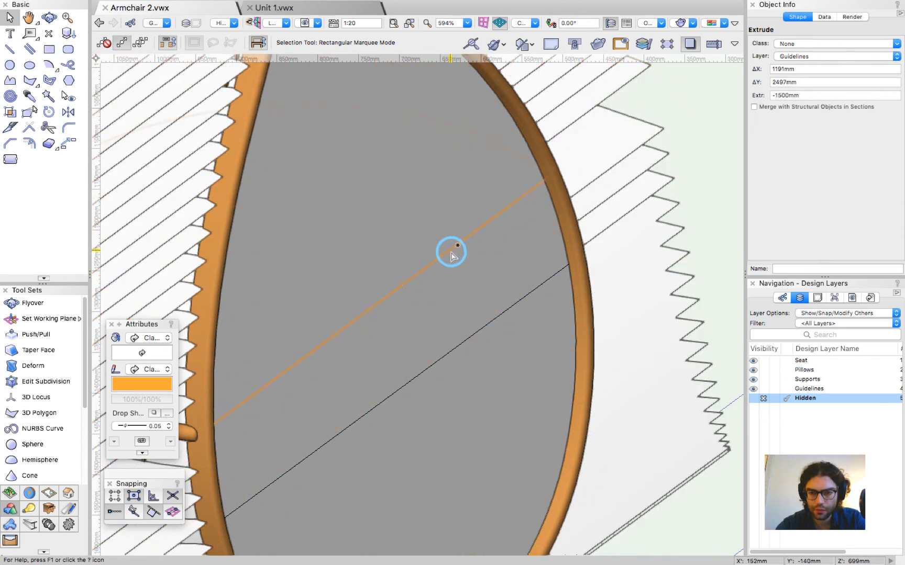
left_click(461, 258)
key("super+c")
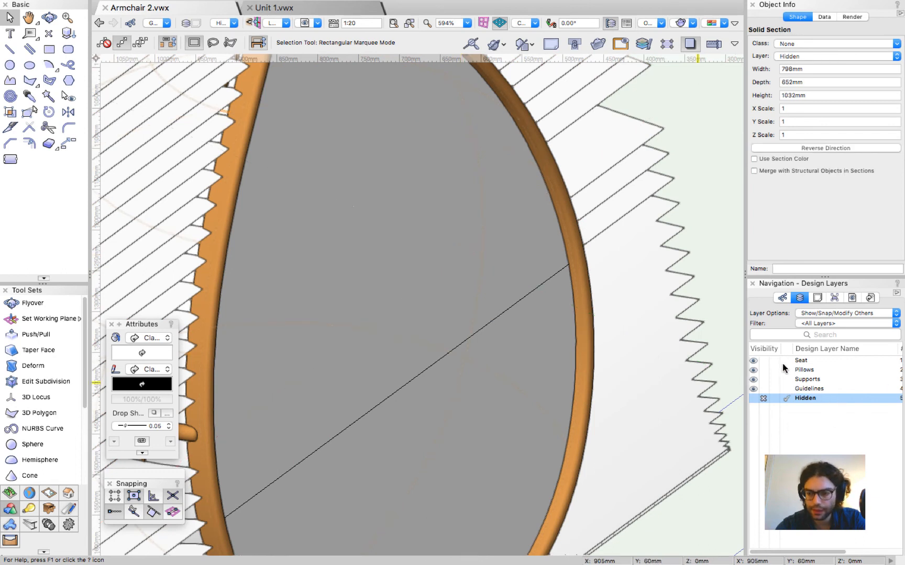
Step: Make the Guidelines design layer active and group the extruded weave planes
left_click(785, 389)
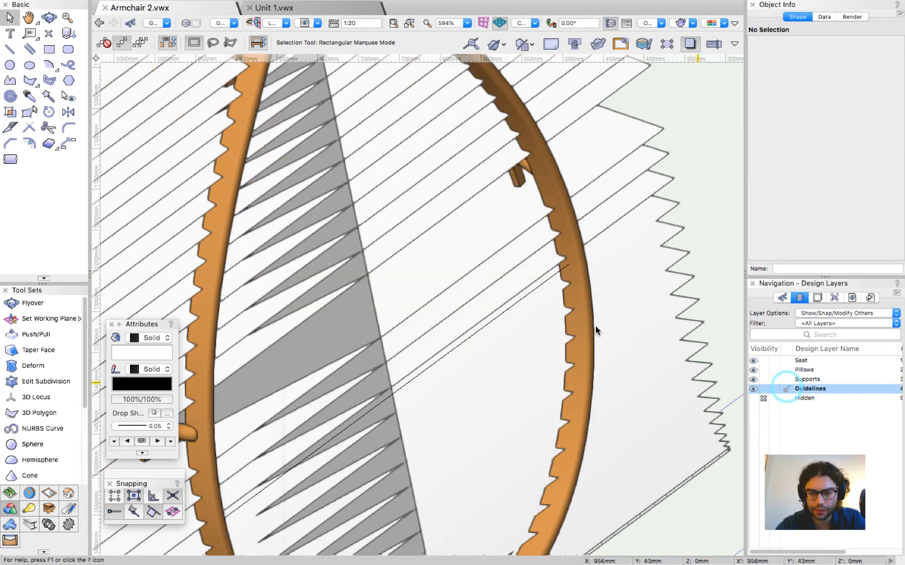
scroll(597, 319, "down", 3)
left_click(615, 255)
scroll(616, 255, "down", 3)
key("super+g")
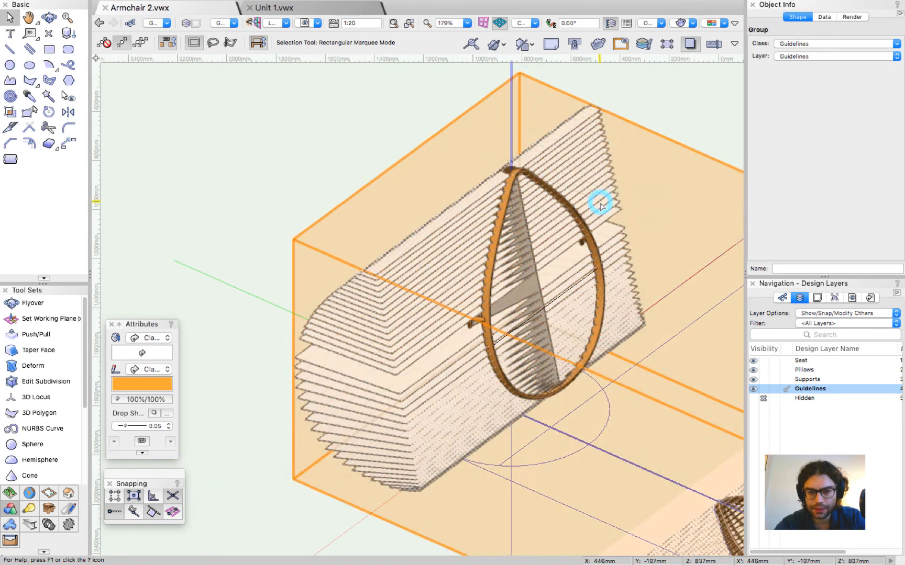
Step: Enter the weave planes' group and paste the copied solid section in place
double_click(599, 198)
scroll(328, 250, "down", 2)
key("alt+super+v")
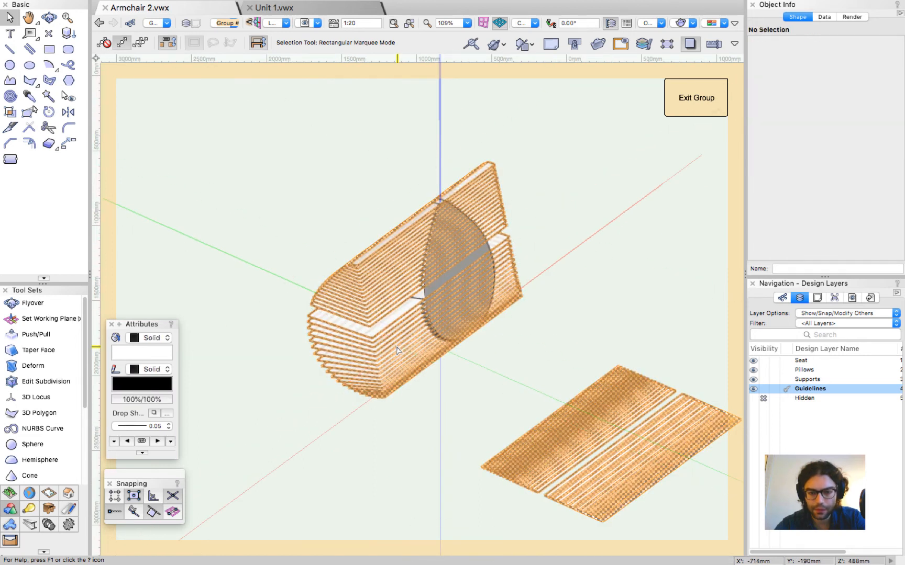
Step: Examine from below and from the front how the extruded planes cross the pasted solid section
left_click(542, 440)
scroll(547, 498, "up", 2)
scroll(498, 427, "down", 3)
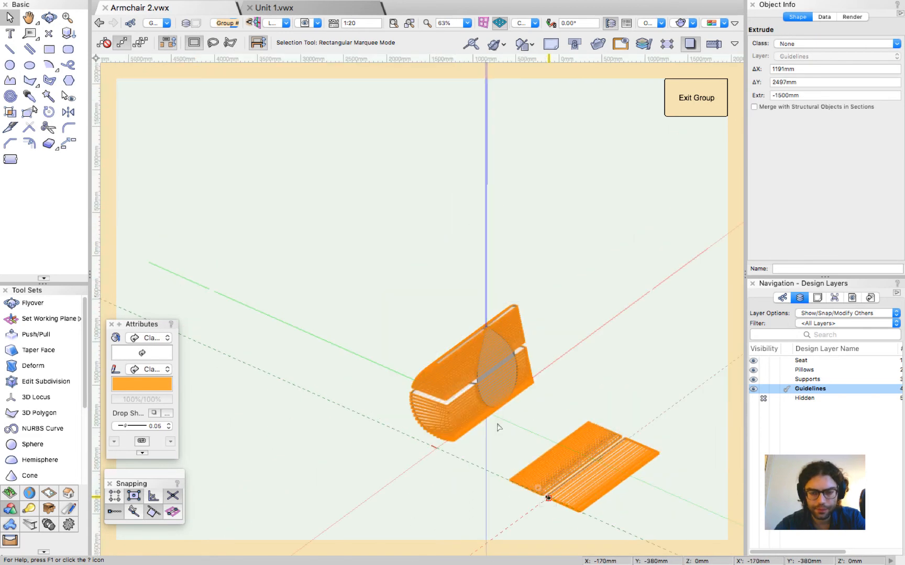
scroll(498, 427, "up", 3)
middle_click_drag(445, 374, 763, 163, "shift")
left_click_drag(762, 158, 807, 133)
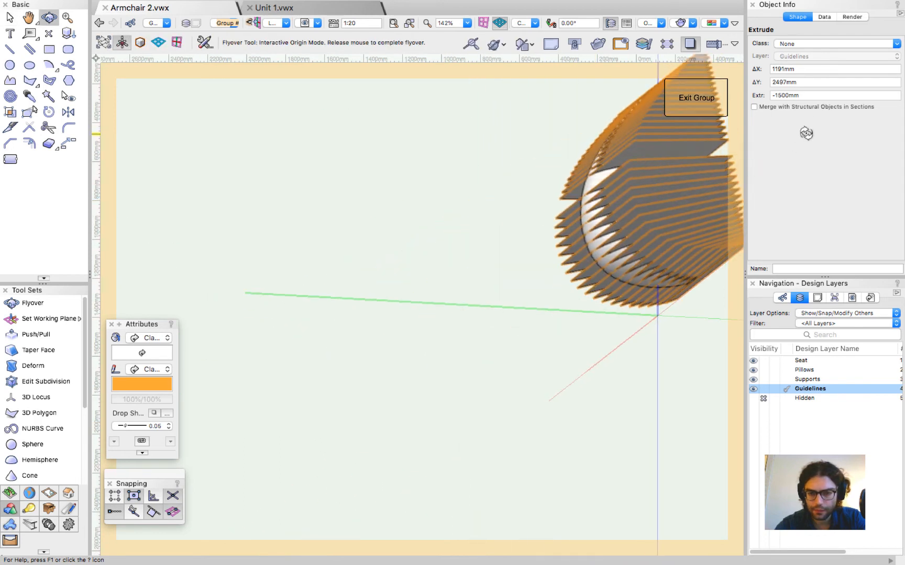
scroll(645, 202, "up", 5)
scroll(486, 233, "up", 4)
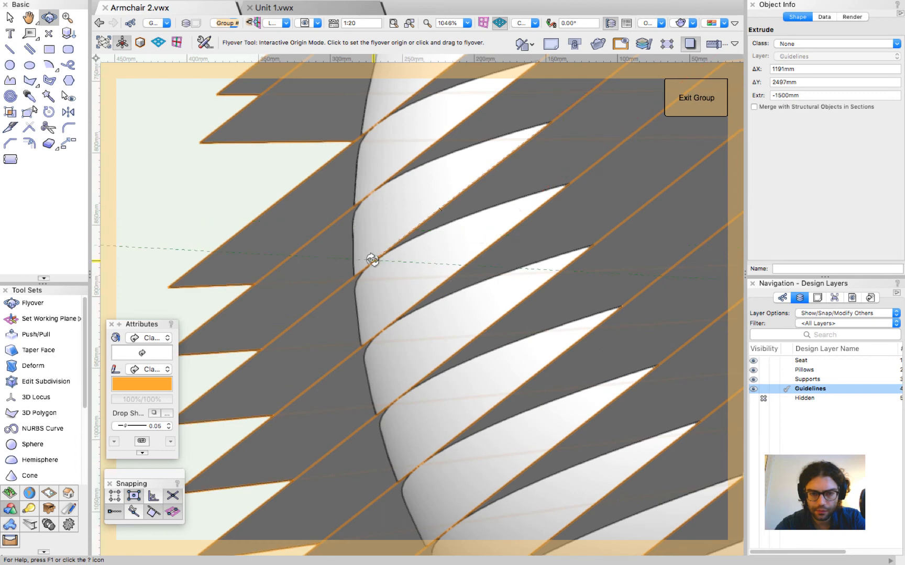
scroll(372, 260, "down", 8)
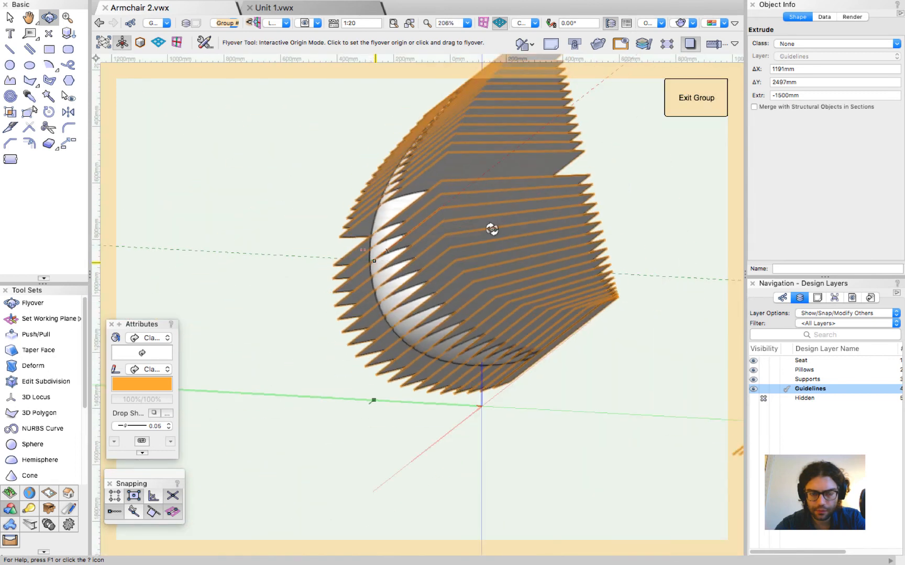
left_click_drag(491, 229, 185, 474)
scroll(234, 460, "down", 1)
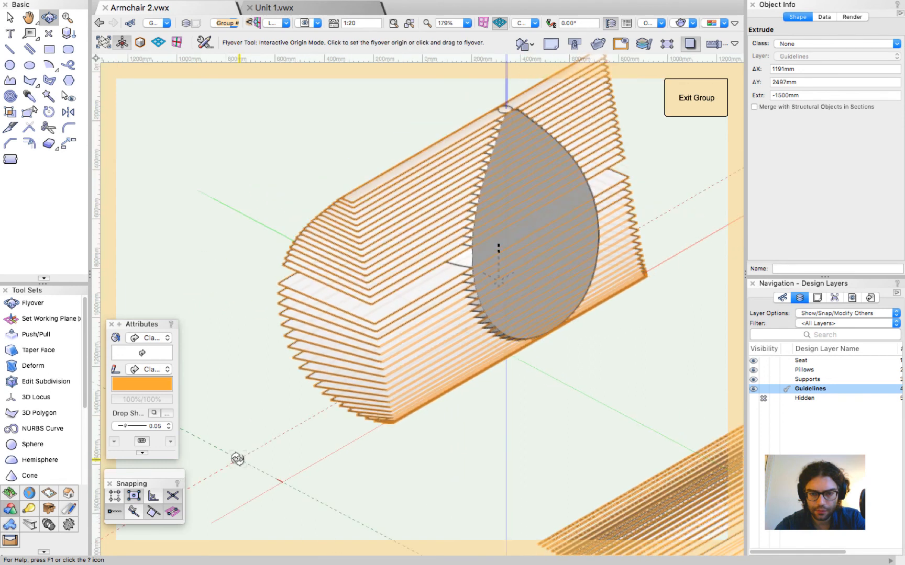
Step: Open the extrude's profile for editing and delete the lines lying flat, keeping only the upright copy's lines
key("x")
left_click(425, 476)
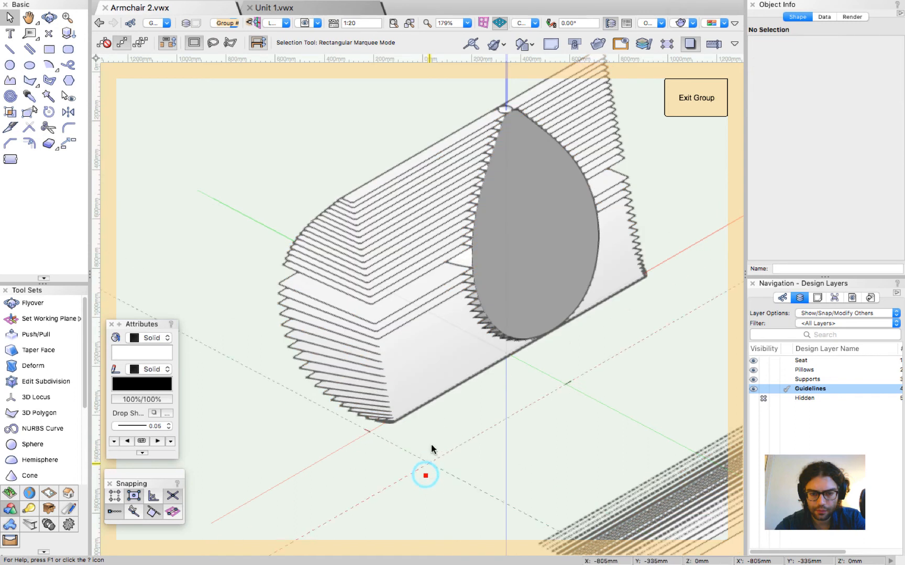
double_click(419, 400)
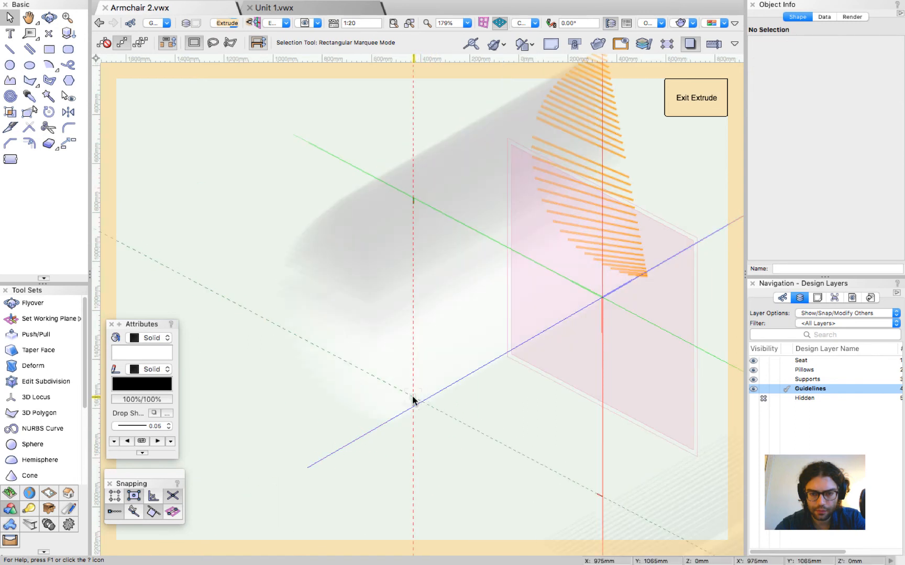
key("ctrl+a")
left_click_drag(526, 370, 631, 448)
left_click_drag(497, 366, 631, 453)
key("Delete")
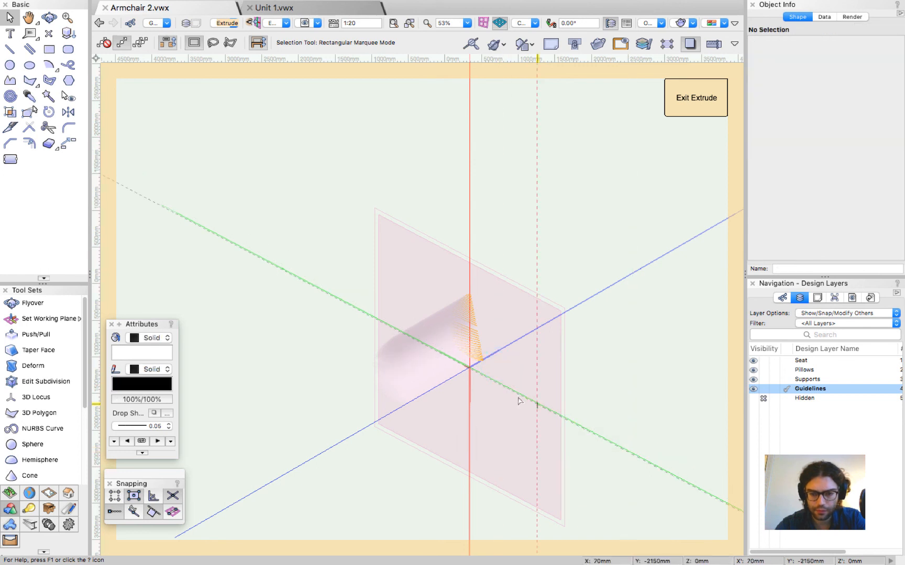
Step: Exit the extrude's profile editing and intersect the extruded weave planes with the solid section
scroll(495, 390, "up", 3)
left_click(693, 104)
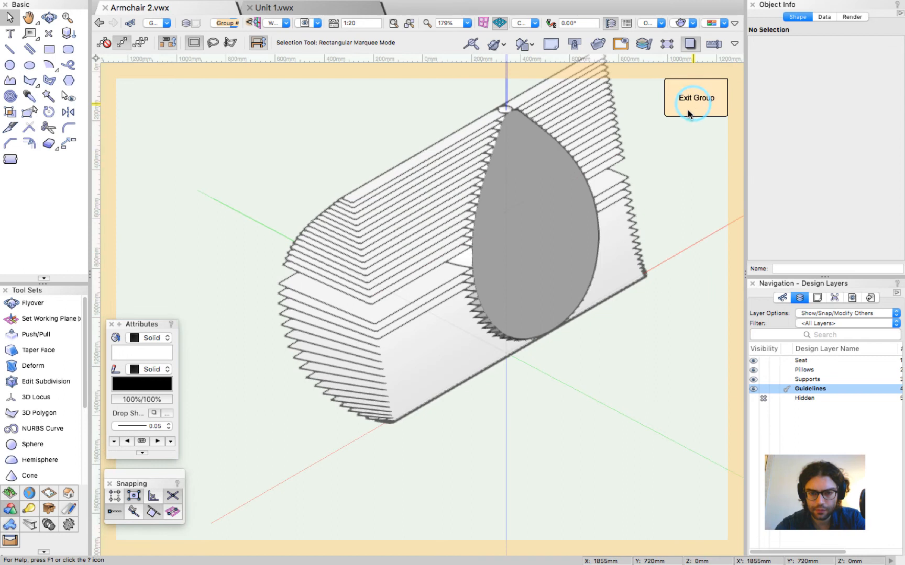
scroll(495, 205, "up", 3)
left_click(402, 222)
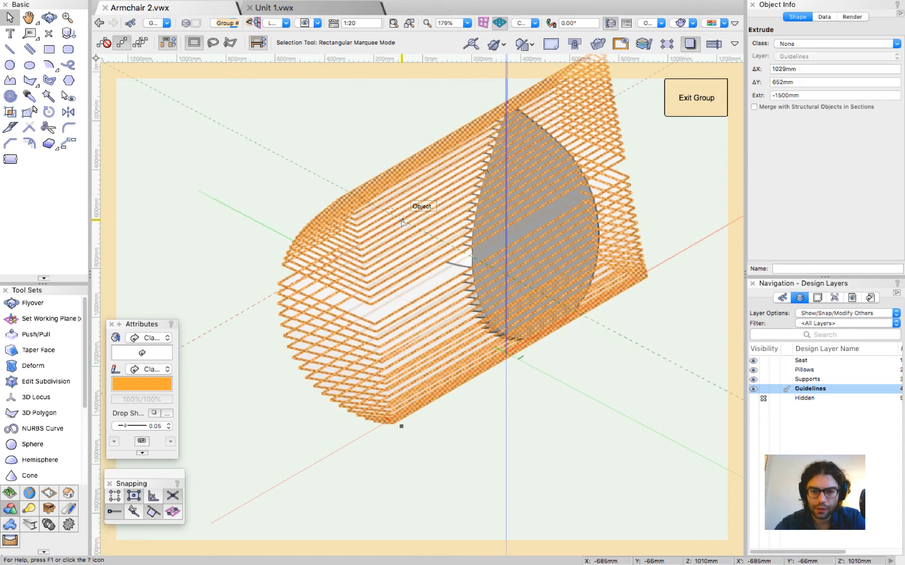
left_click(472, 258, "shift")
key("alt+super+i")
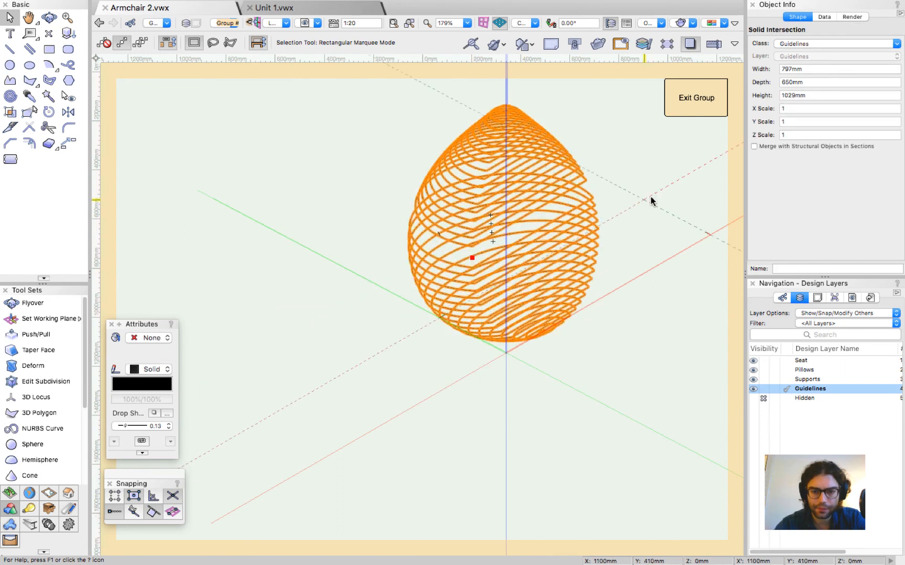
Step: Examine the intersected weave contours from near and far, orbiting around the shell shape
left_click(655, 197)
scroll(359, 212, "up", 3)
scroll(359, 212, "up", 3)
scroll(440, 226, "down", 6)
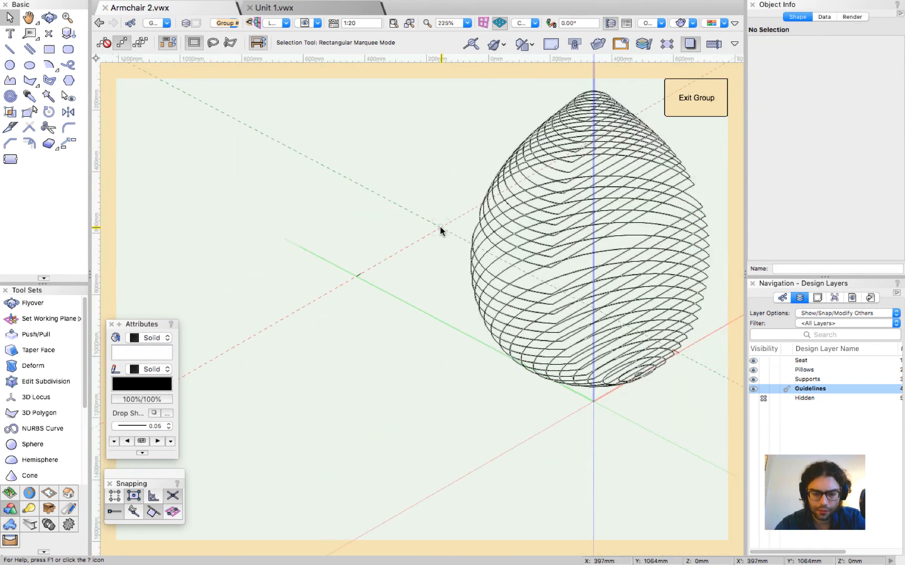
key("shift+c")
left_click_drag(445, 294, 469, 246)
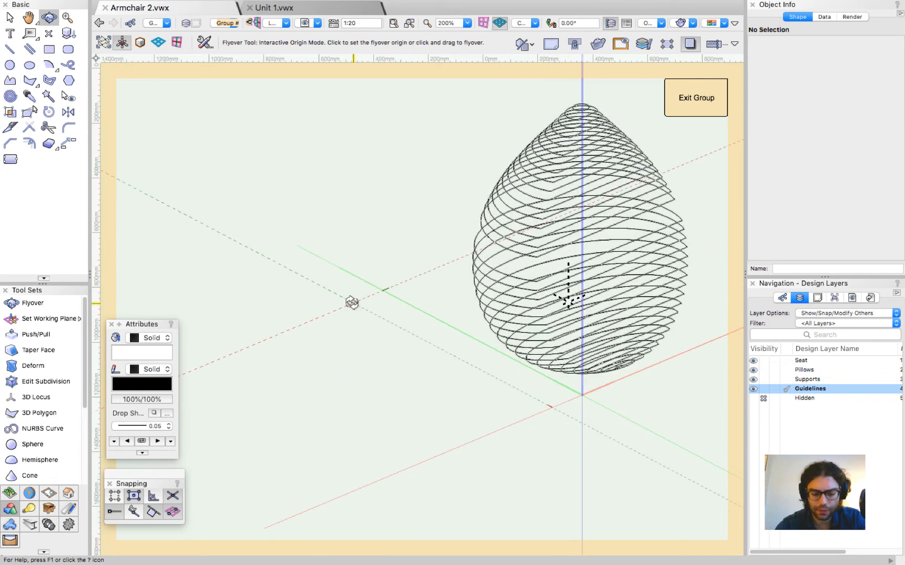
scroll(351, 303, "down", 4)
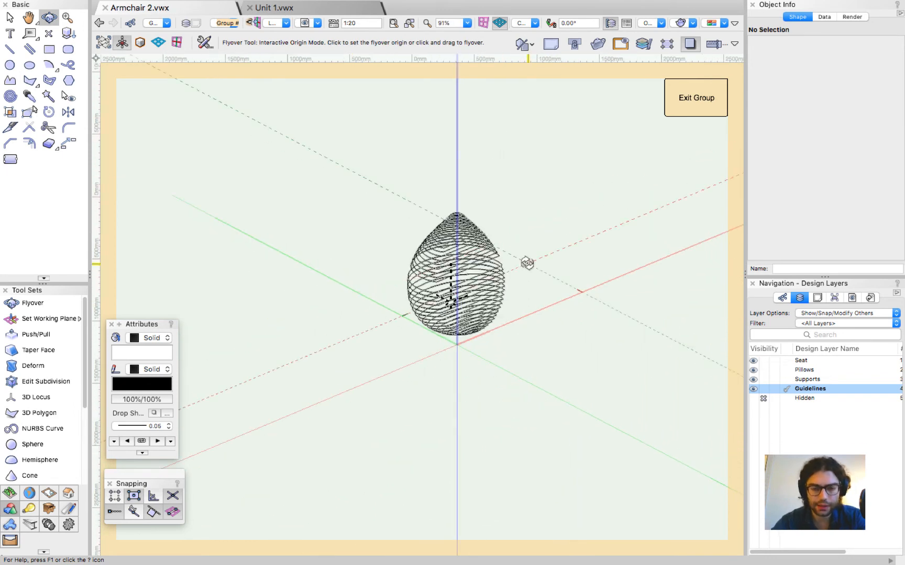
scroll(466, 262, "up", 4)
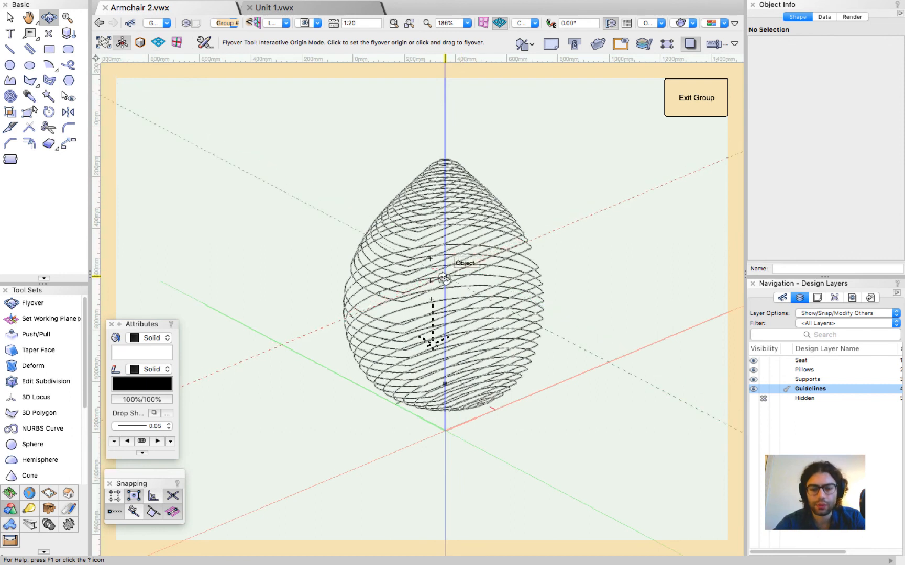
scroll(444, 279, "up", 2)
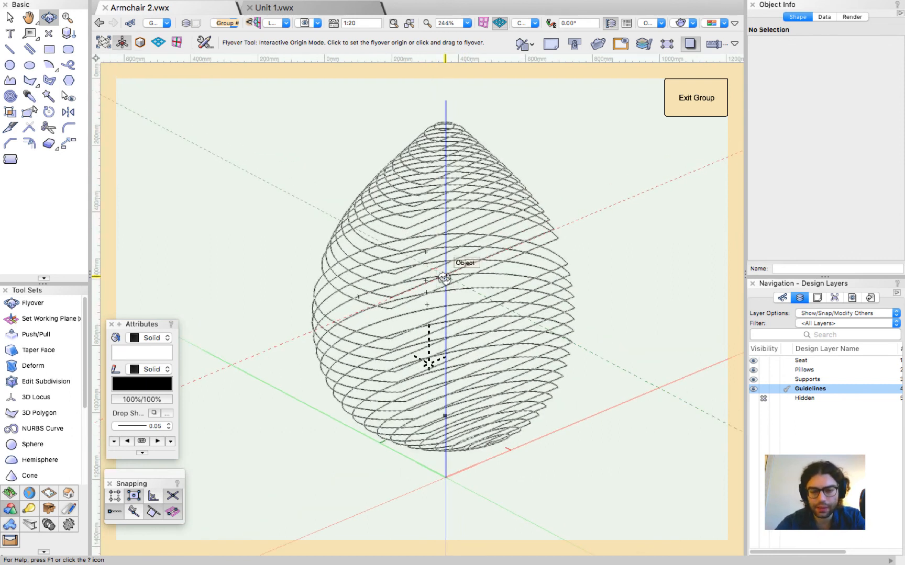
Step: Convert the solid intersection to NURBS and ungroup the resulting surfaces
key("x")
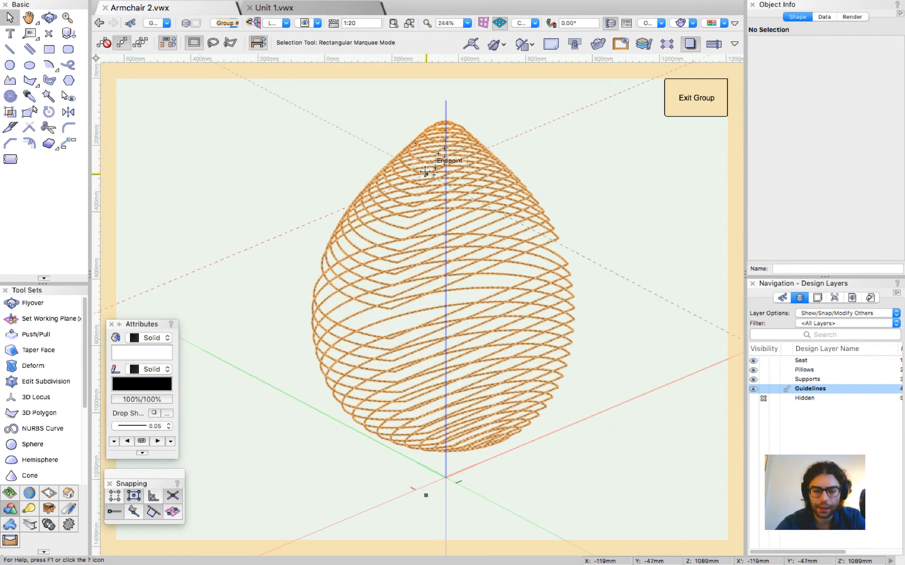
left_click(425, 172)
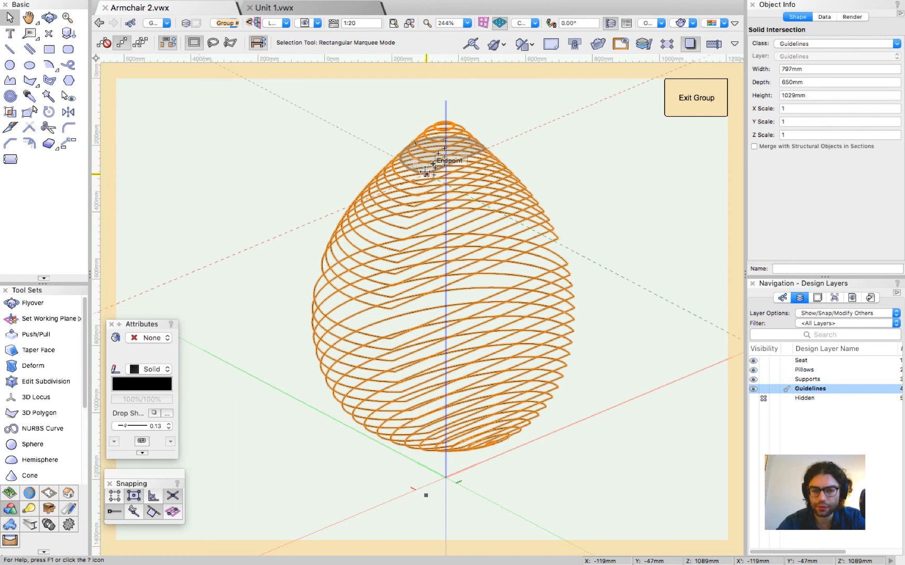
key("alt+super+n")
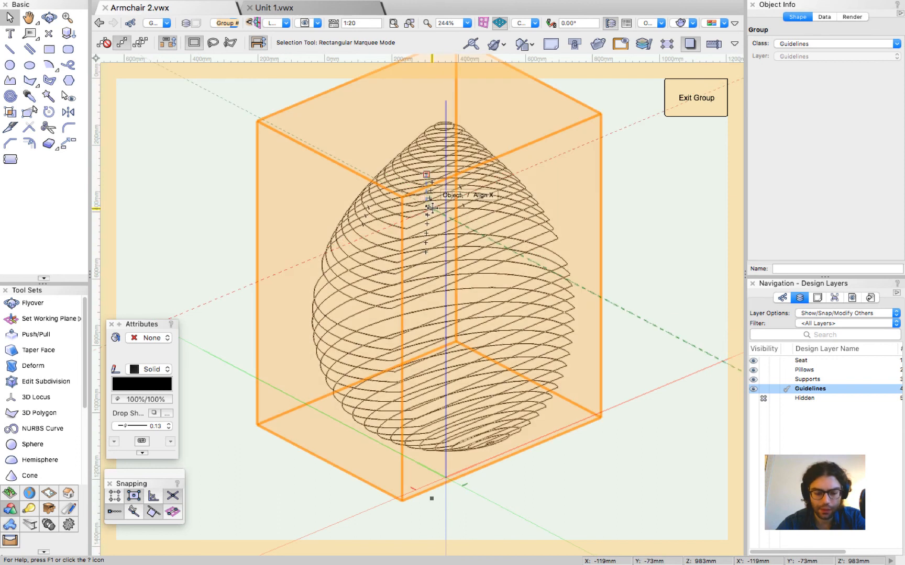
left_click(164, 6)
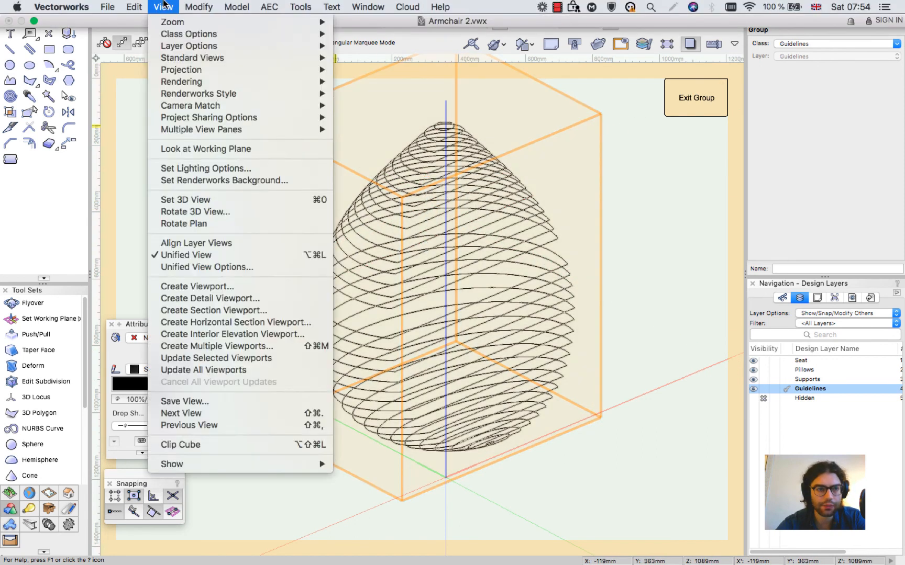
mouse_move(202, 7)
mouse_move(229, 246)
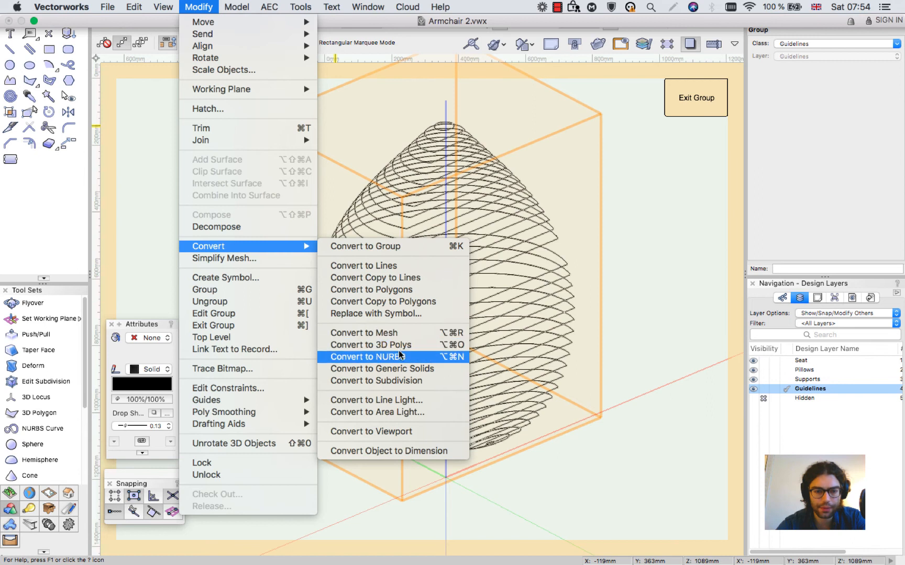
key("cmd+u")
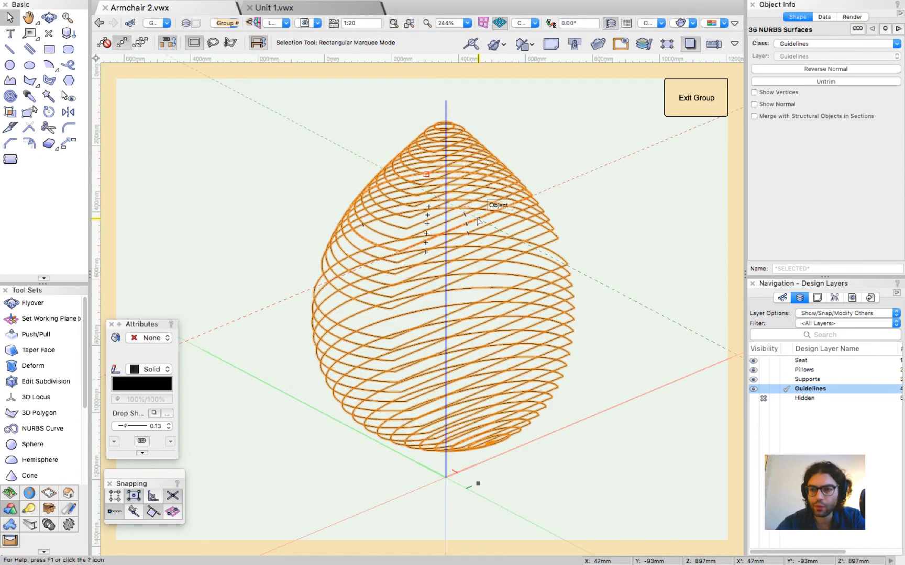
Step: Try to compose the ungrouped NURBS surfaces, check individual contours, and undo back to the grouped surfaces
right_click(468, 212)
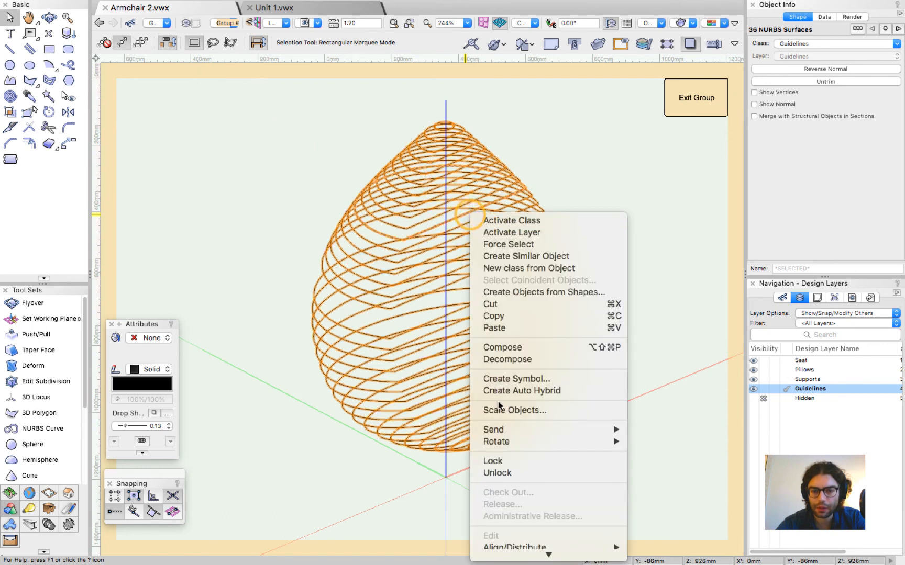
left_click(520, 348)
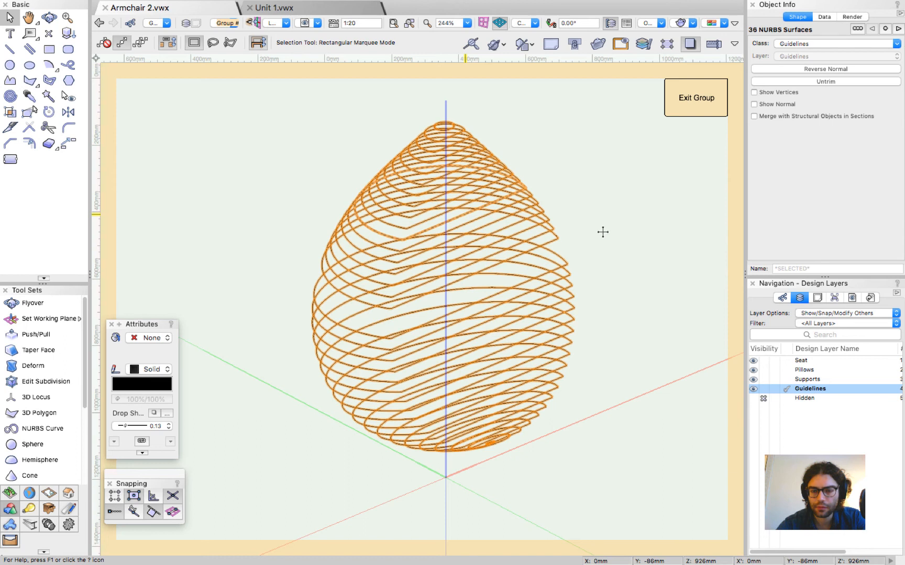
left_click(602, 254)
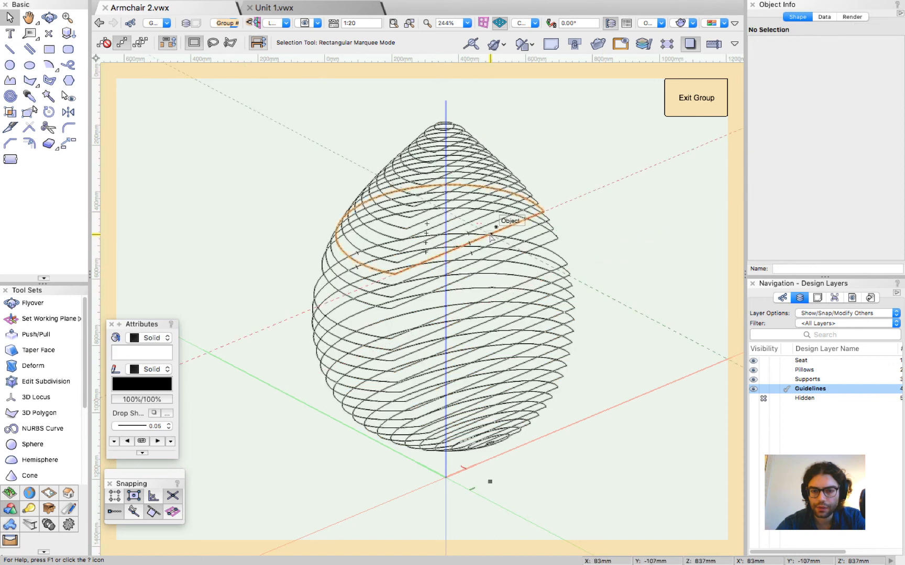
left_click(556, 220)
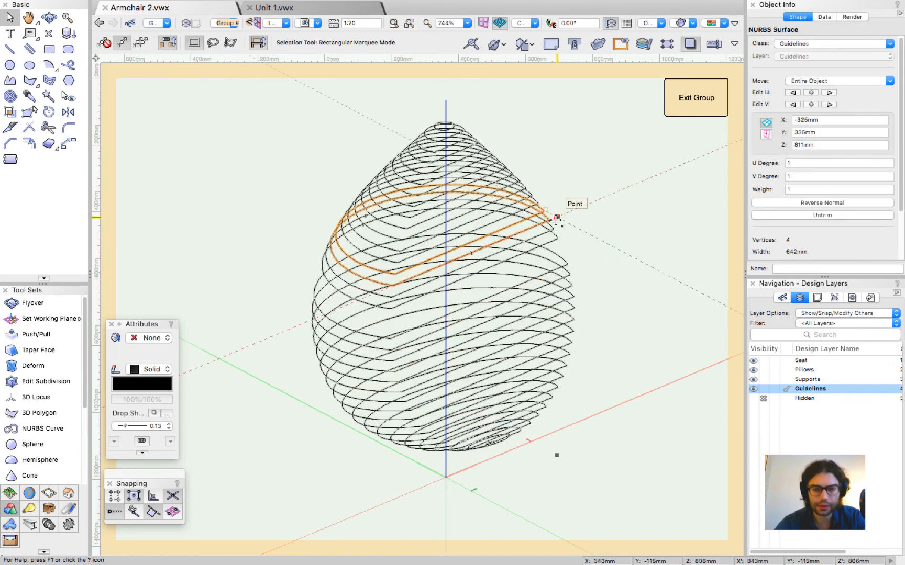
left_click(591, 213)
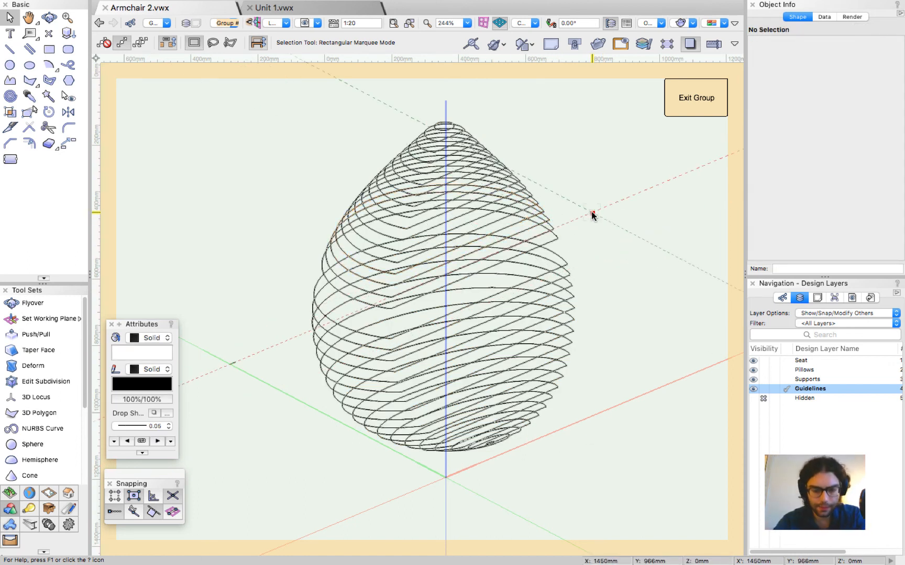
key("super+z")
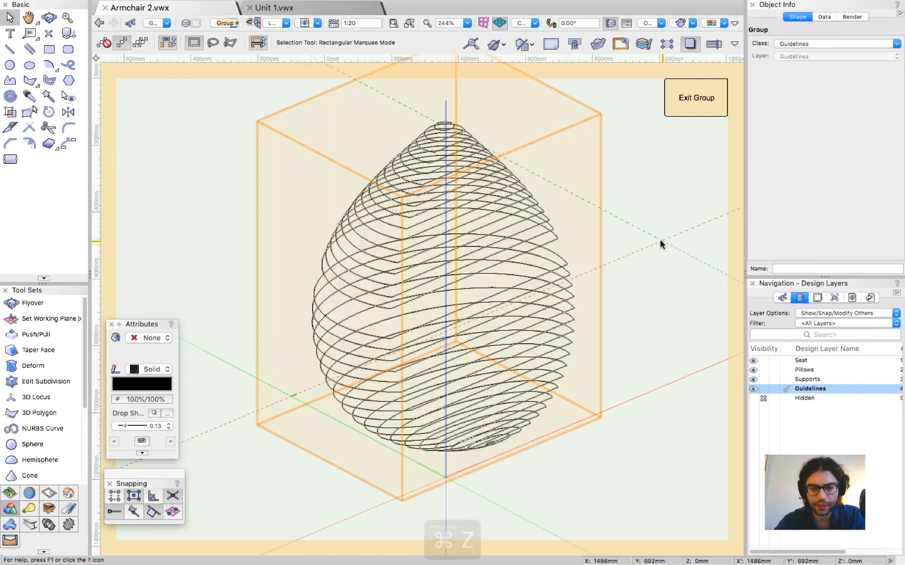
Step: Ungroup the NURBS surfaces again, try to decompose all of them, and check a single contour
key("super+u")
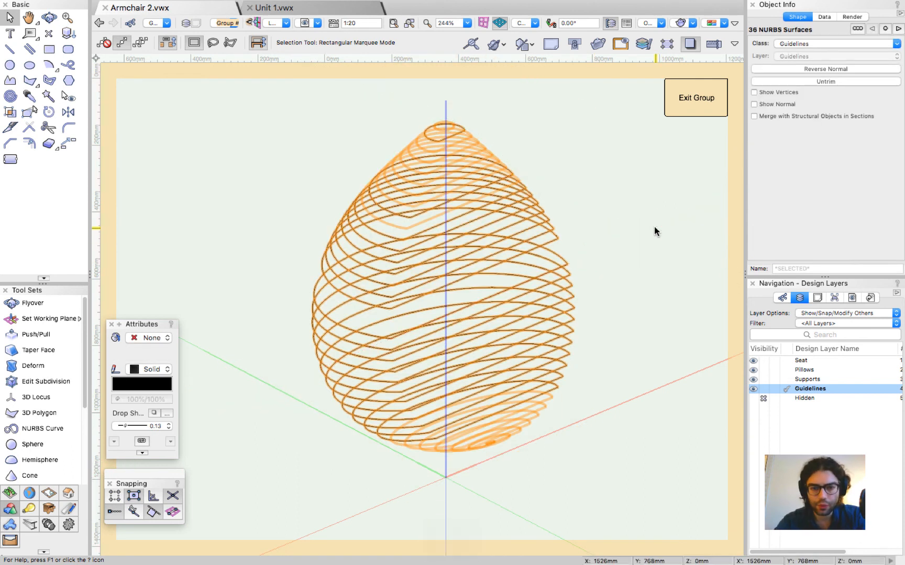
left_click(654, 231)
key("super+a")
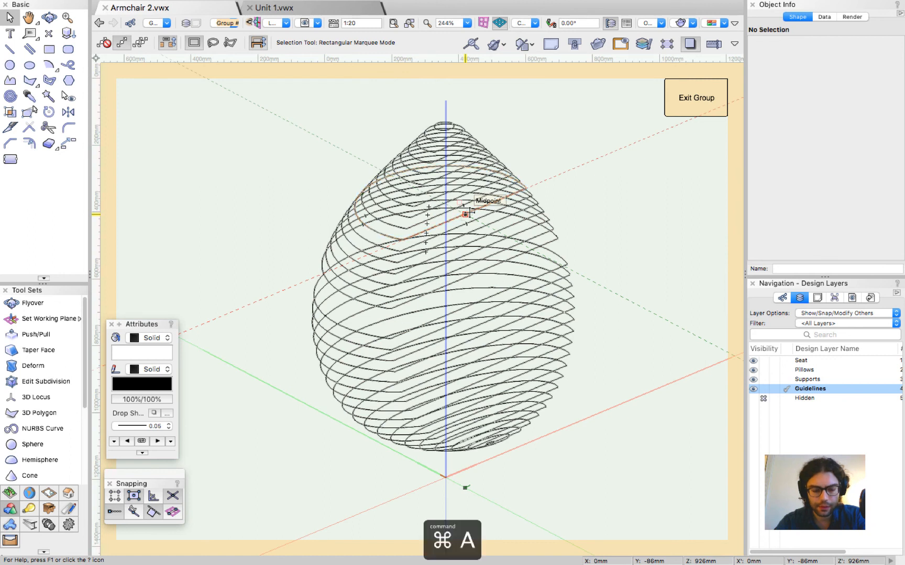
right_click(478, 212)
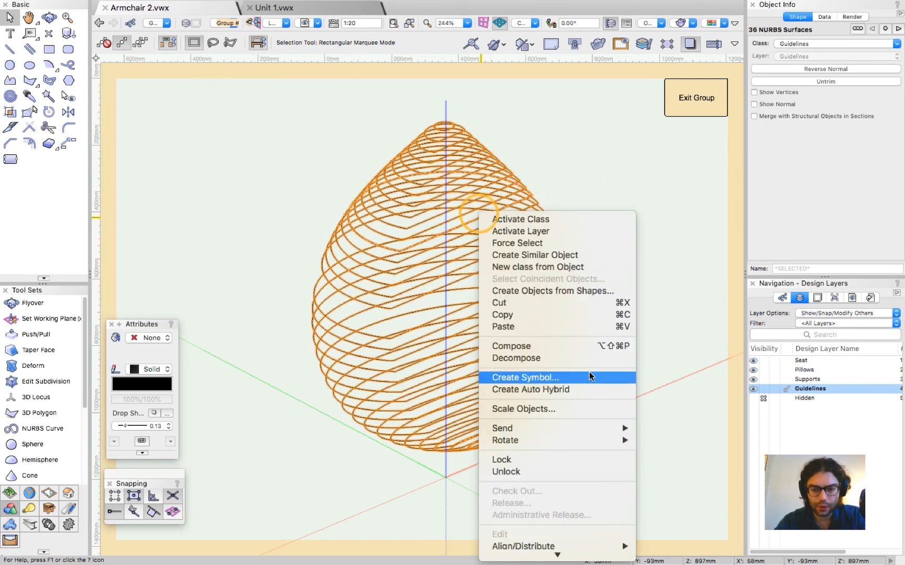
left_click(587, 358)
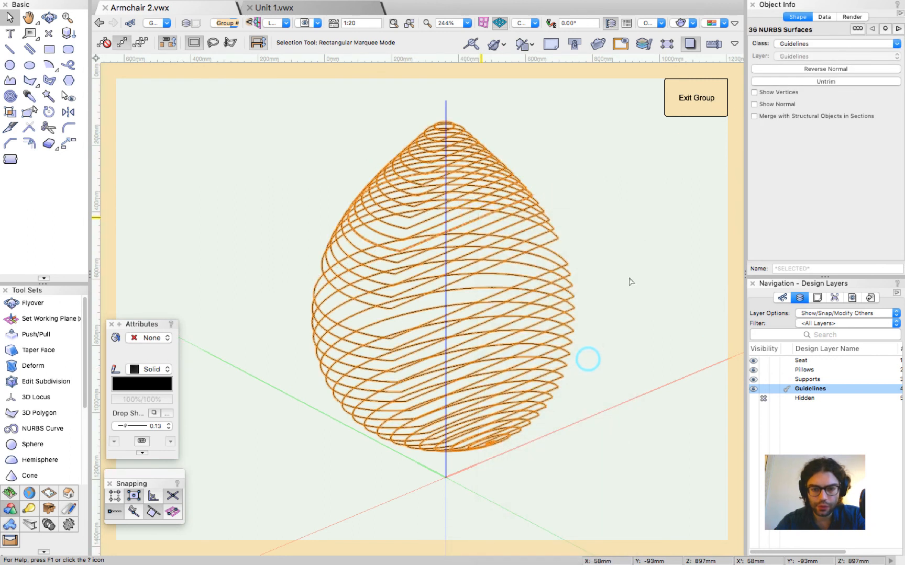
left_click(637, 252)
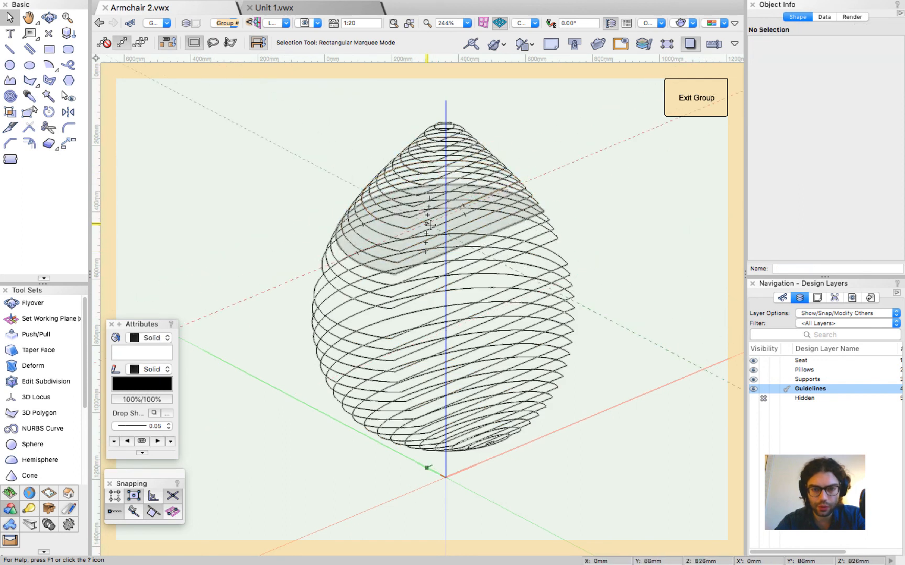
left_click(423, 251)
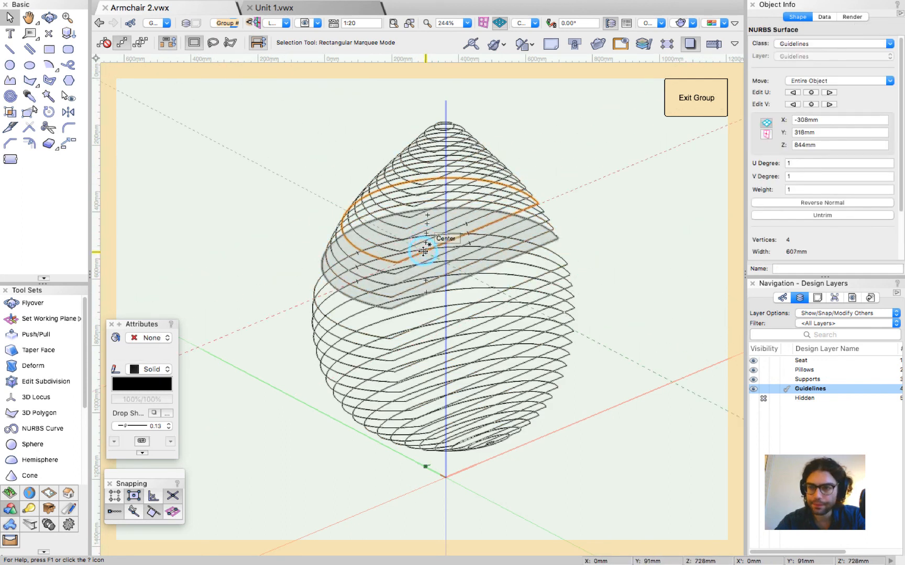
mouse_move(423, 251)
left_mouse_down()
mouse_move(451, 194)
mouse_move(454, 156)
left_mouse_up()
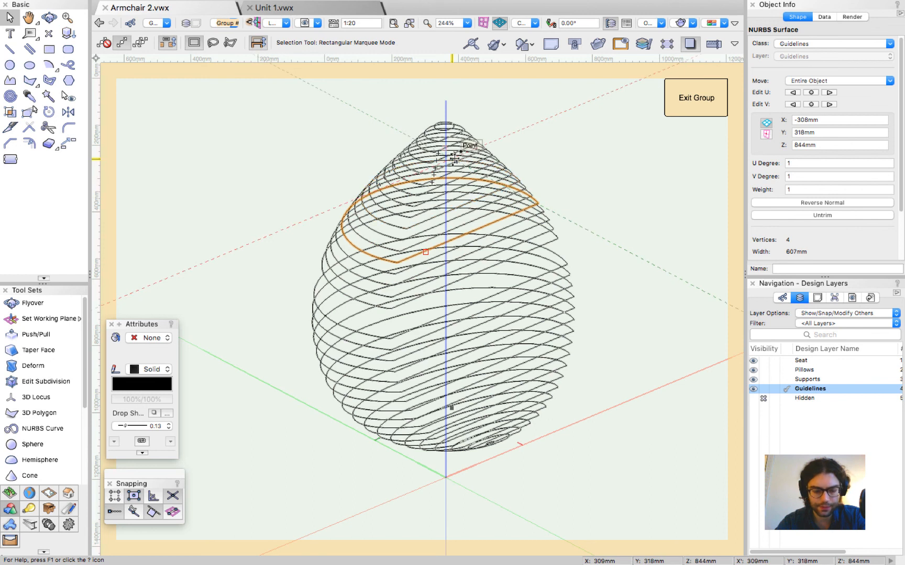
key("super+a")
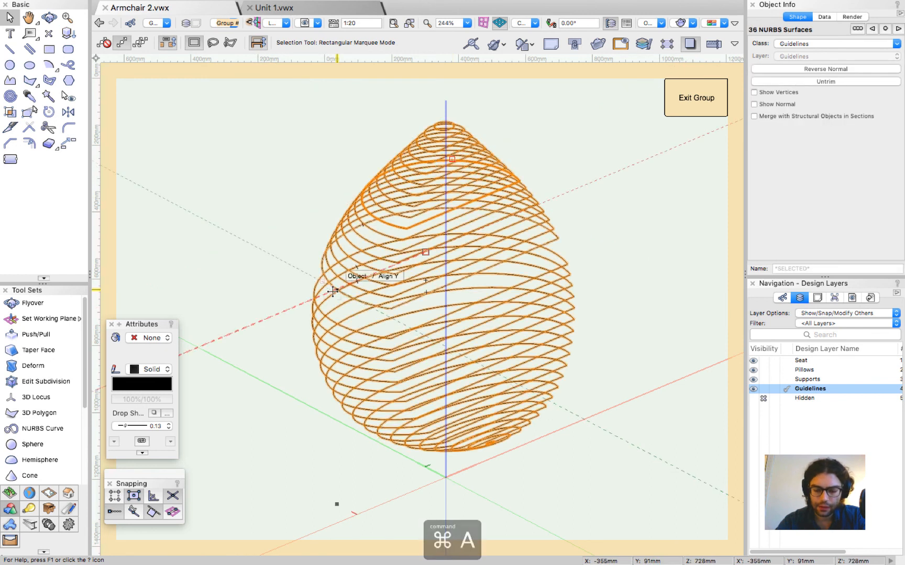
key("alt+shift+e")
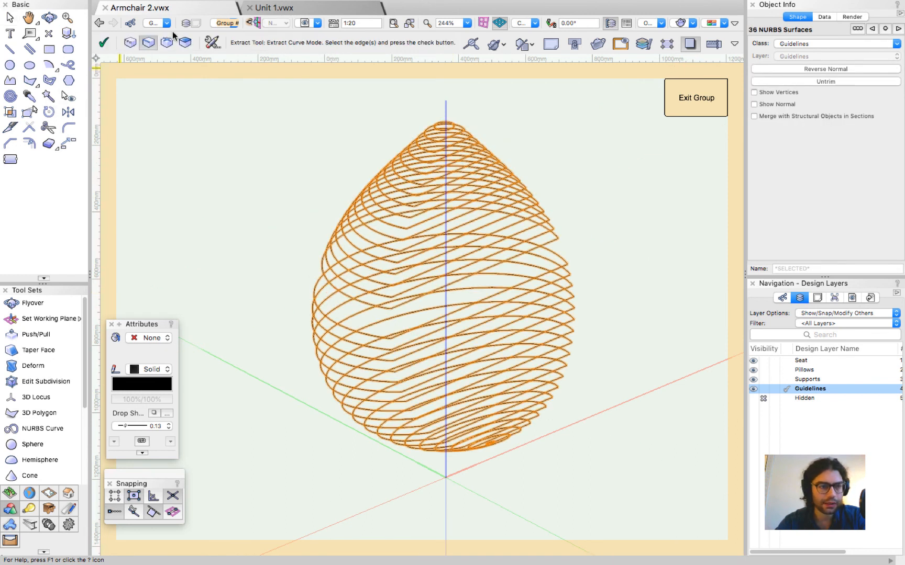
left_click(186, 43)
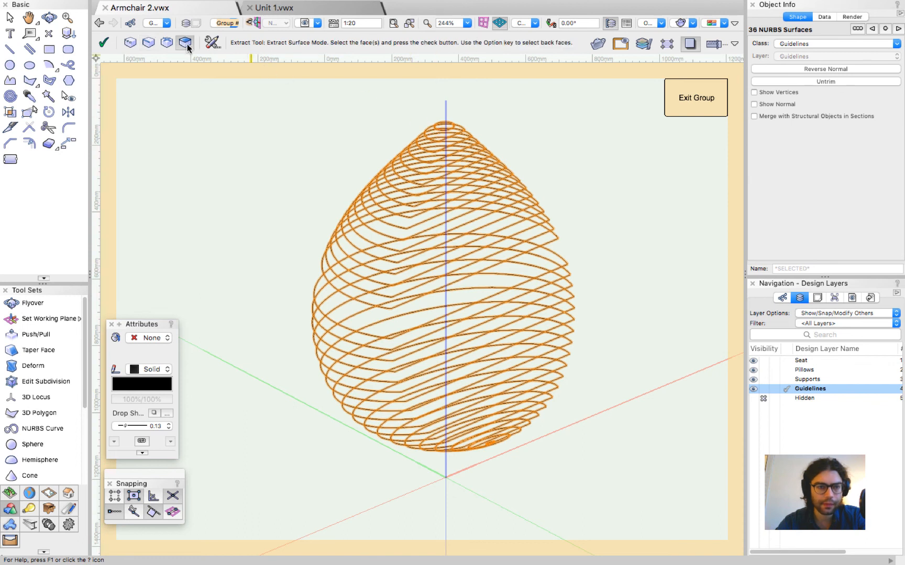
key("Escape")
key("Escape")
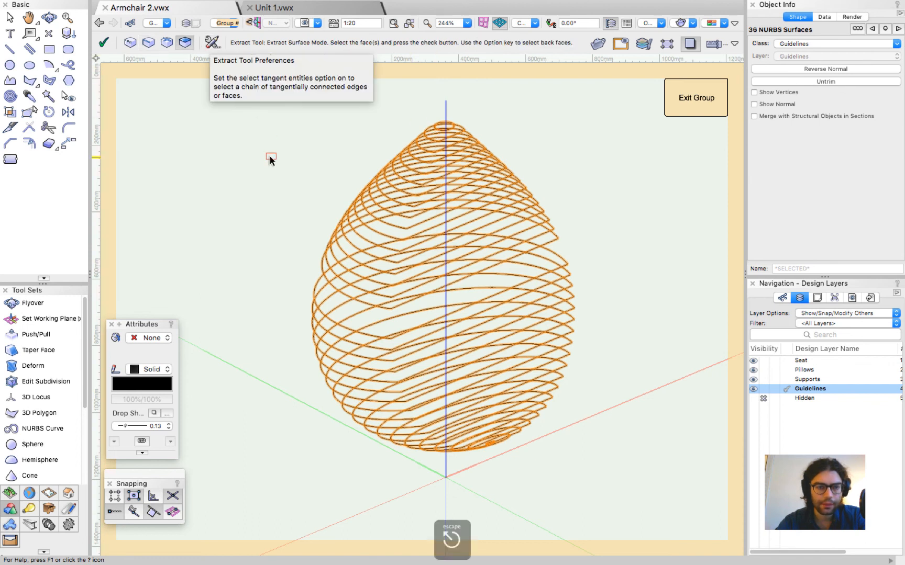
Step: Undo the NURBS conversion and the intersection, and intersect the weave planes with the solid section again
key("super+z")
key("super+z")
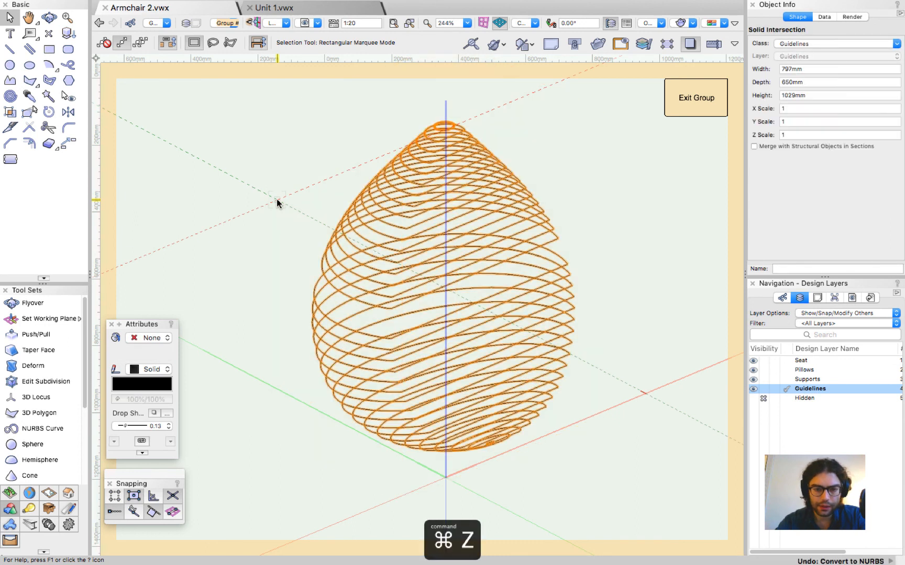
key("super+z")
key("alt+super+i")
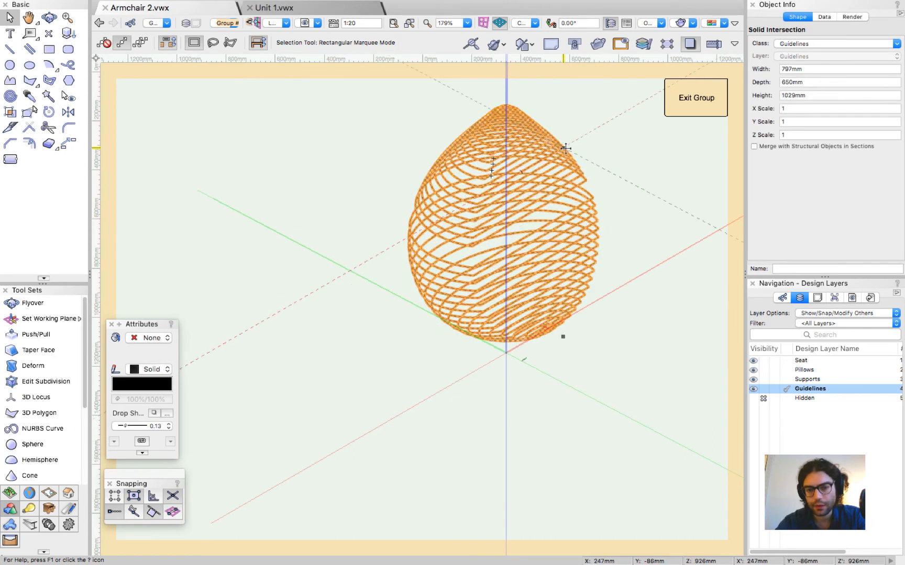
Step: Set all fill and pen attributes of the solid intersection by class
scroll(602, 109, "up", 3)
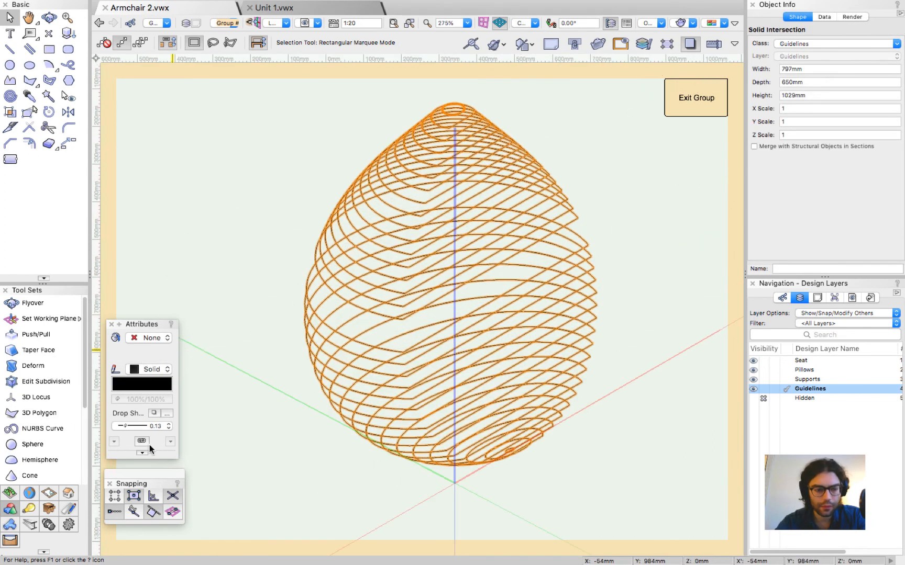
left_click(141, 452)
left_click(191, 476)
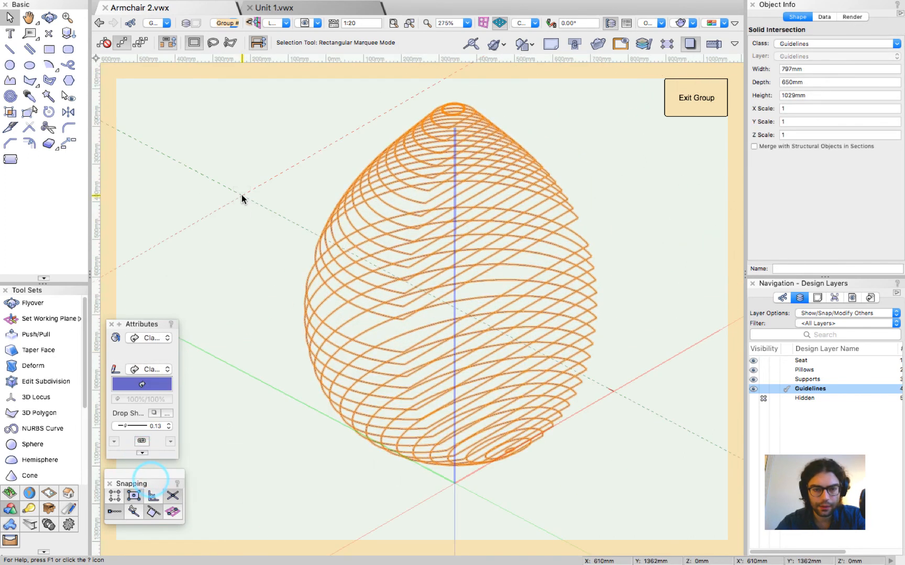
Step: Assign the solid intersection of the weave planes and shell to the None class, and deselect it
left_click(241, 194)
left_click(381, 276)
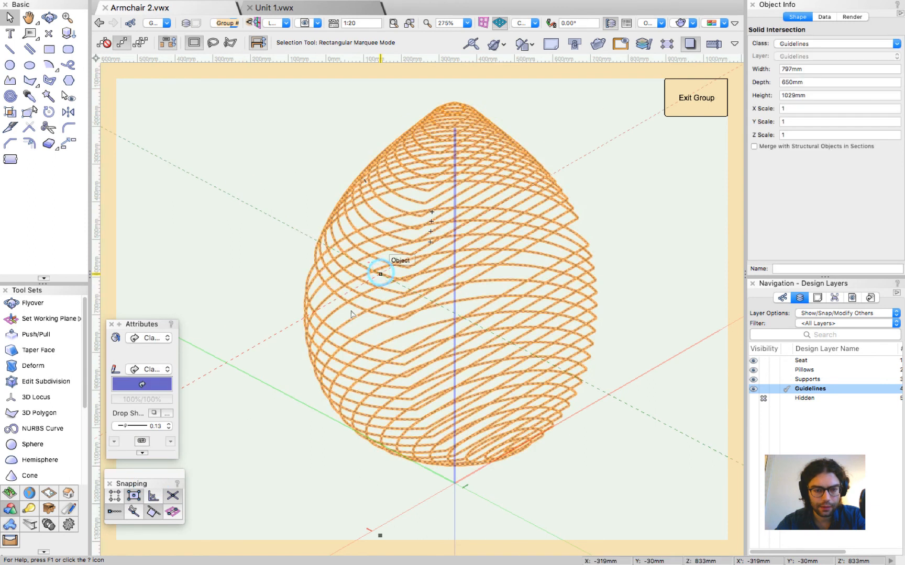
left_click(782, 298)
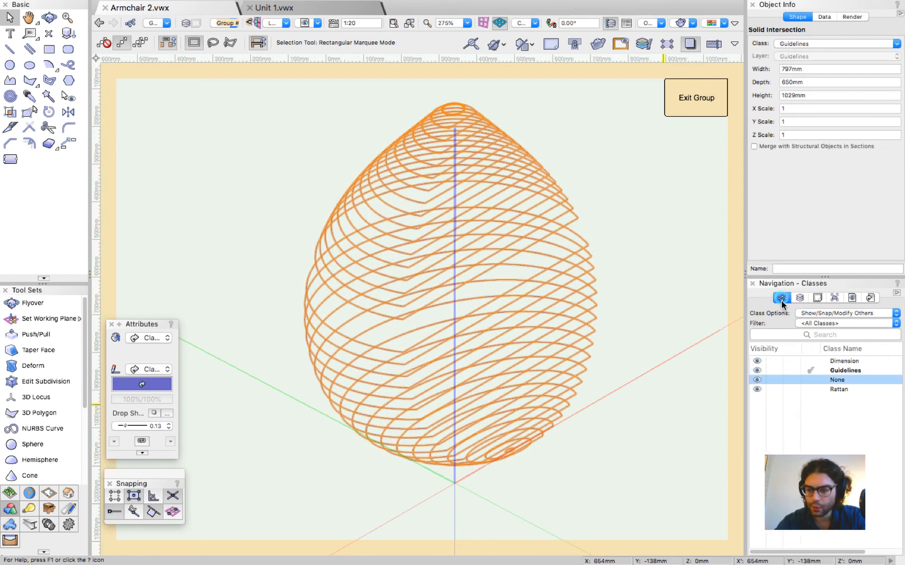
right_click(838, 381)
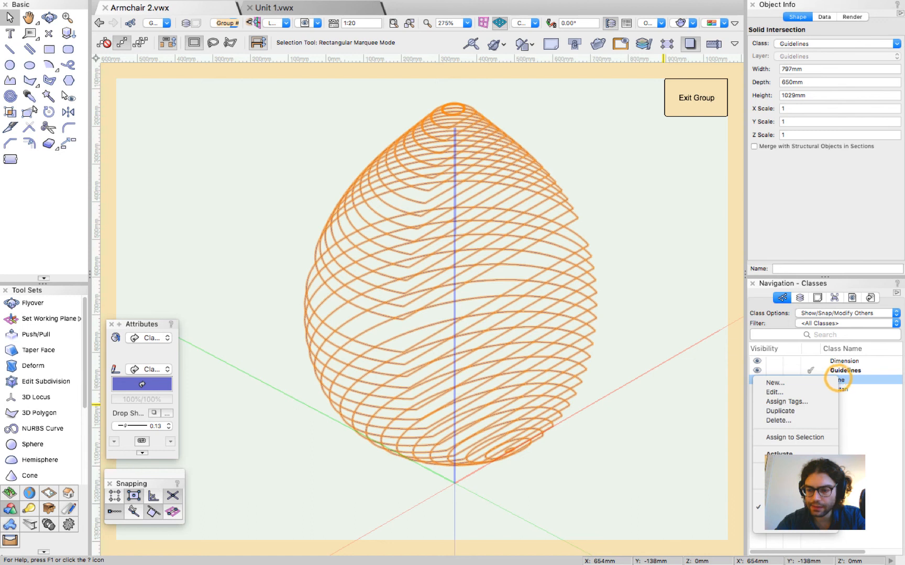
left_click(805, 437)
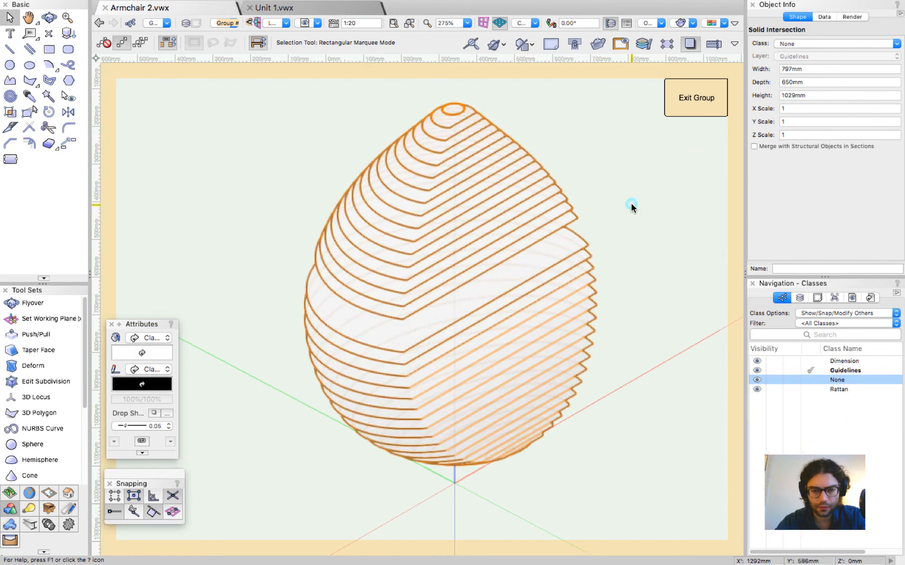
left_click(631, 208)
Step: Extract all edges of the intersected solid as curves, using Extract in curve mode with Select All Entities enabled
middle_click_drag(529, 277, 530, 326, "shift")
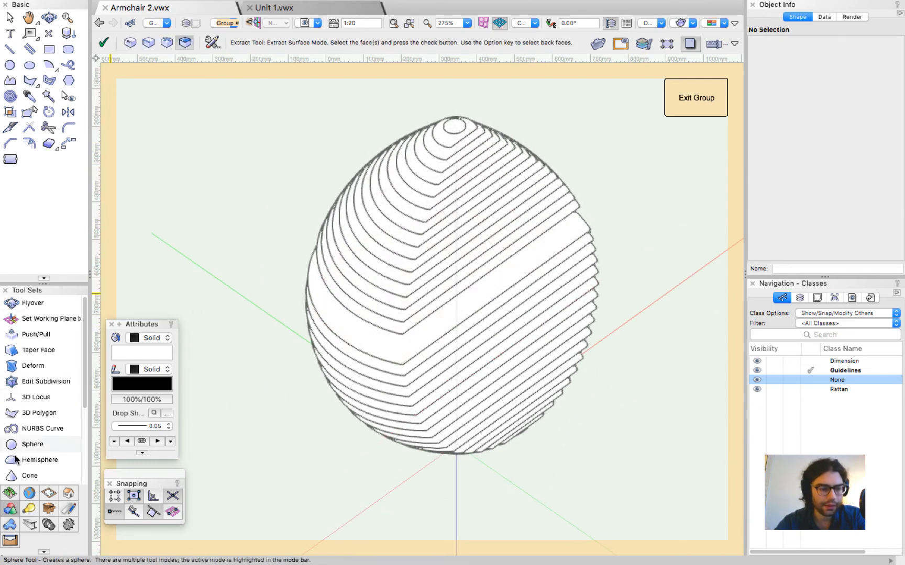
scroll(16, 460, "down", 4)
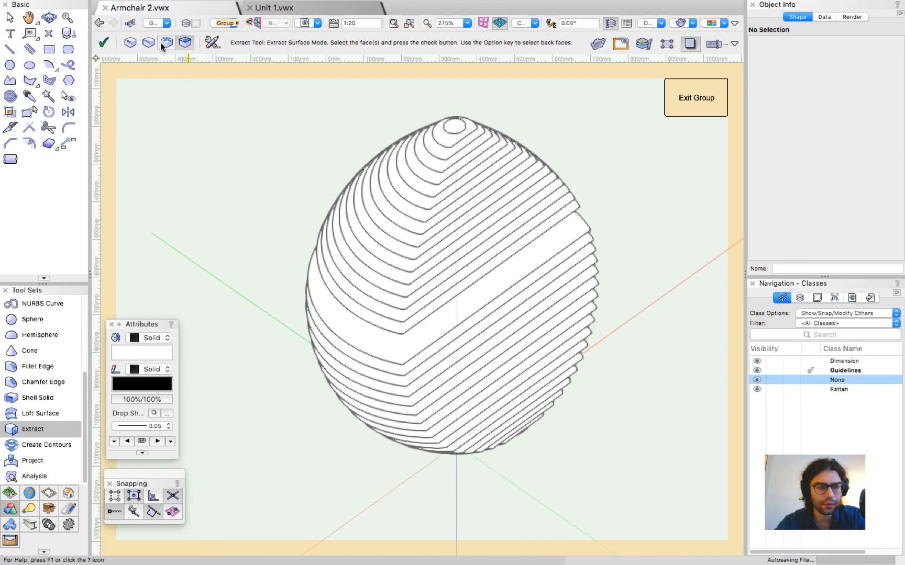
left_click(147, 43)
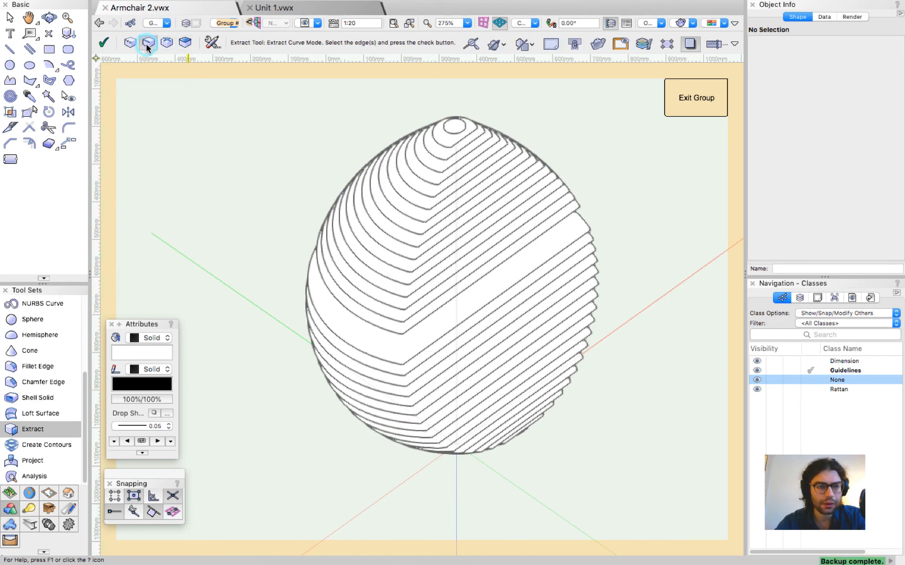
left_click(213, 42)
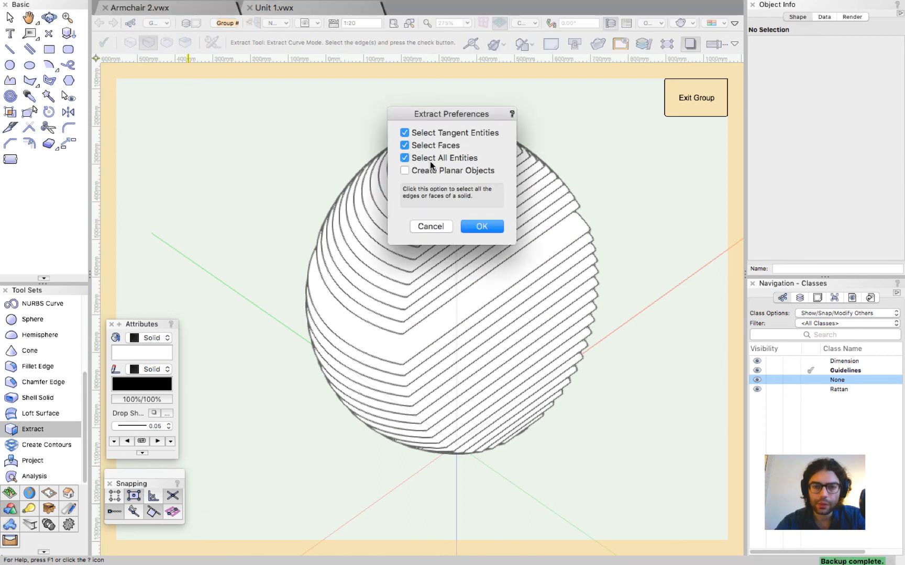
left_click(482, 227)
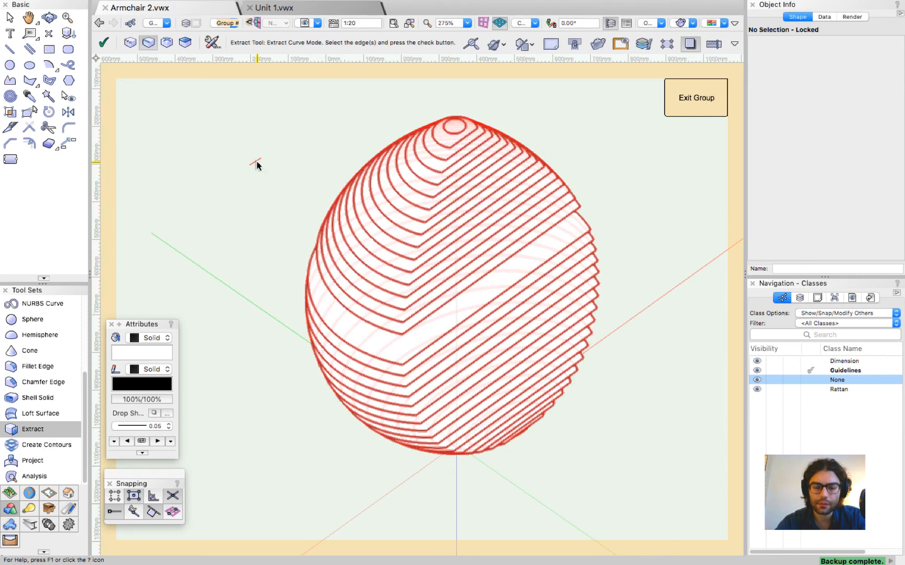
key("Return")
Step: Cut the extracted curves, delete the solid intersection, and paste the curves back in place
key("super+x")
key("x")
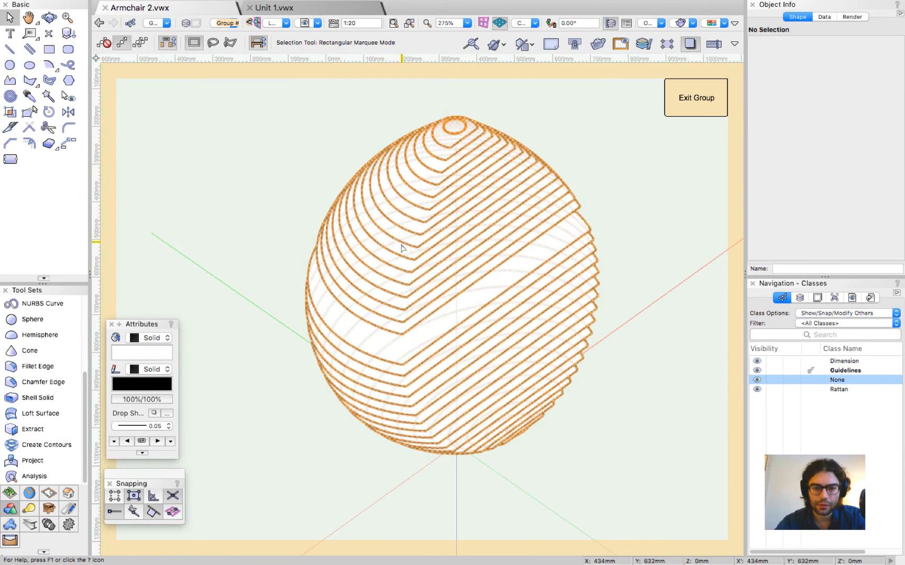
left_click(401, 244)
key("Delete")
key("alt+super+v")
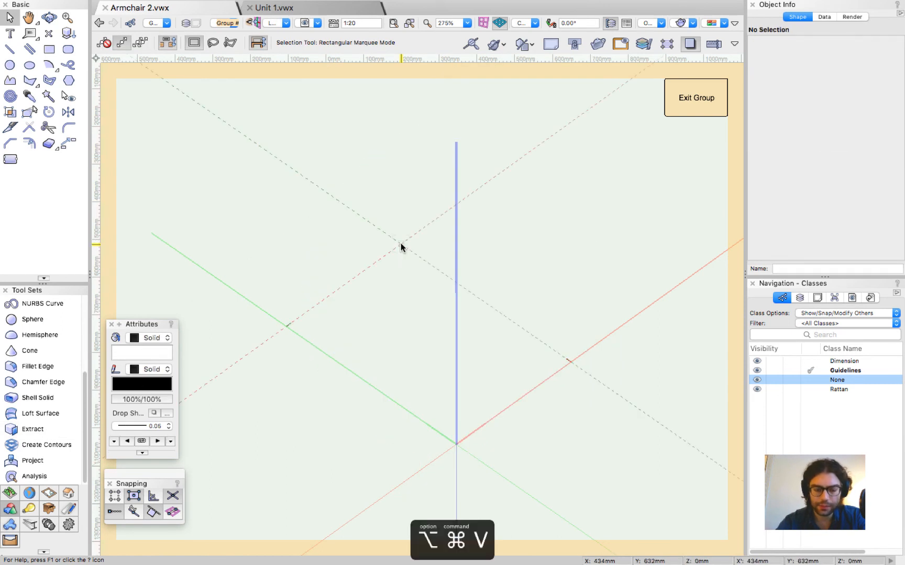
Step: Ungroup the pasted curves, switch to the top view, and deselect everything
scroll(512, 386, "down", 2)
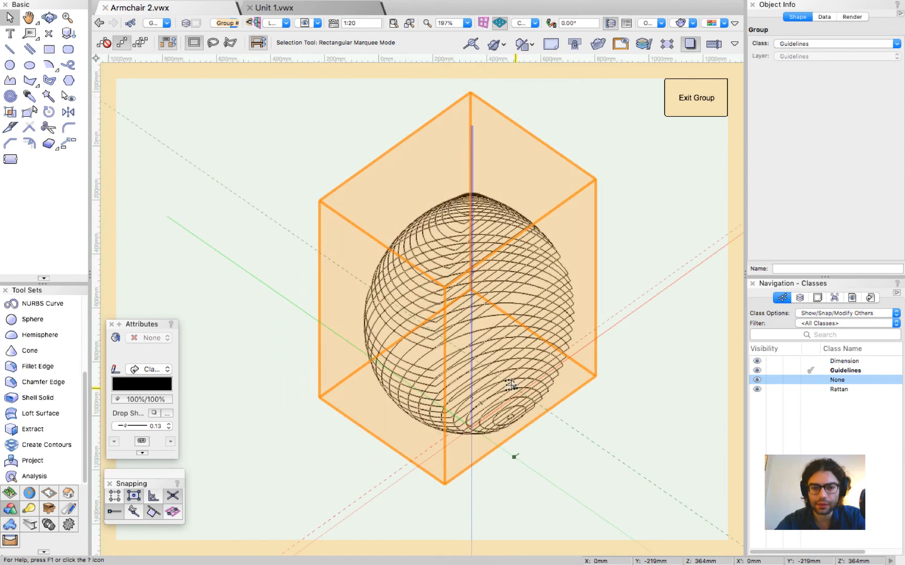
key("shift+c")
left_click_drag(543, 372, 682, 357)
key("super+u")
key("super+5")
key("x")
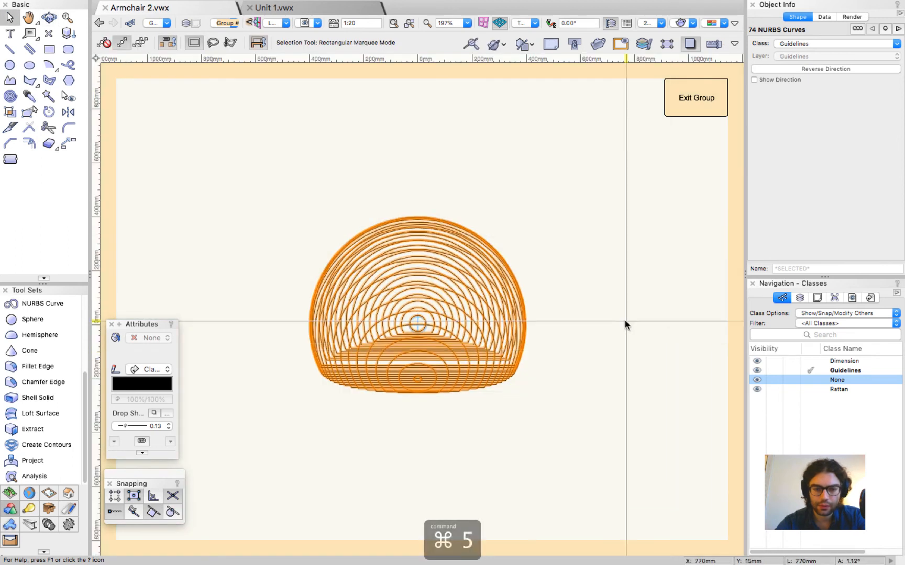
left_click(626, 321)
Step: Delete the straight segments across the shell's open front, leaving the closed lower contours out of the selection
scroll(460, 375, "up", 3)
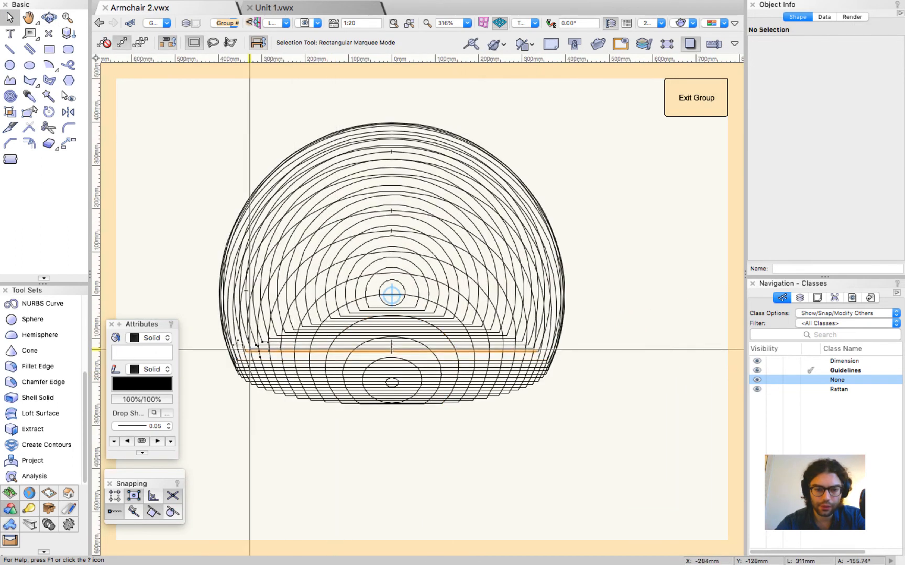
left_click_drag(186, 303, 601, 432)
scroll(333, 370, "up", 7)
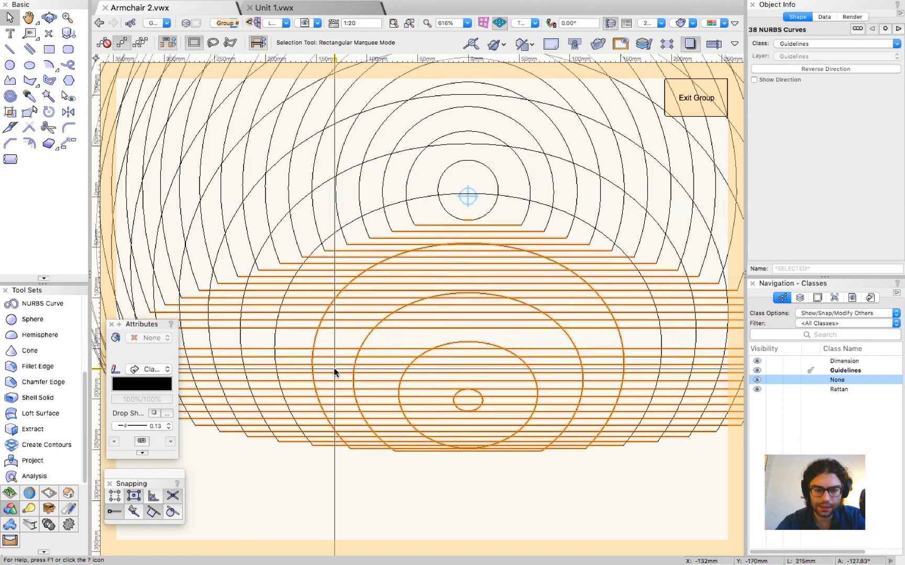
left_click(308, 328, "shift")
left_click(375, 328, "shift")
left_click(487, 335, "shift")
left_click(490, 337, "shift")
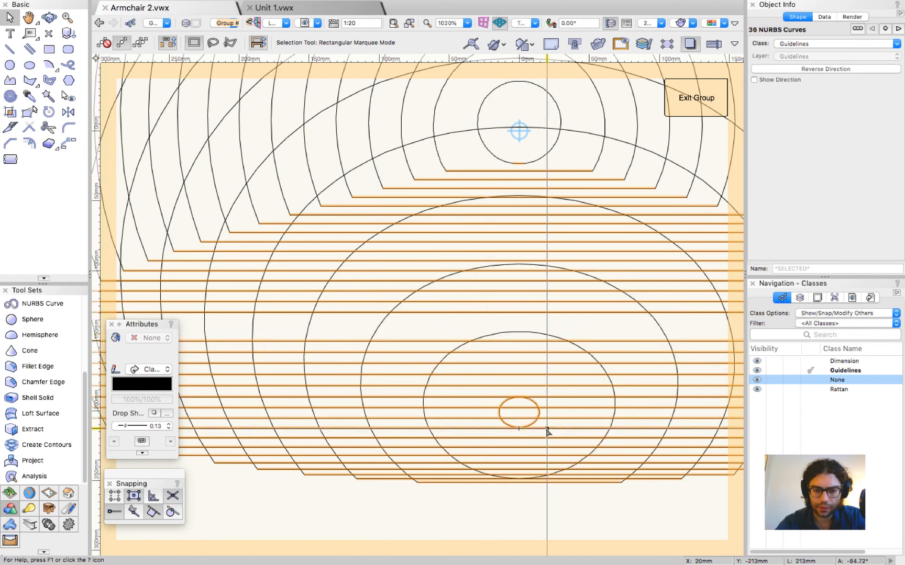
scroll(550, 429, "up", 4)
left_click(520, 373, "shift")
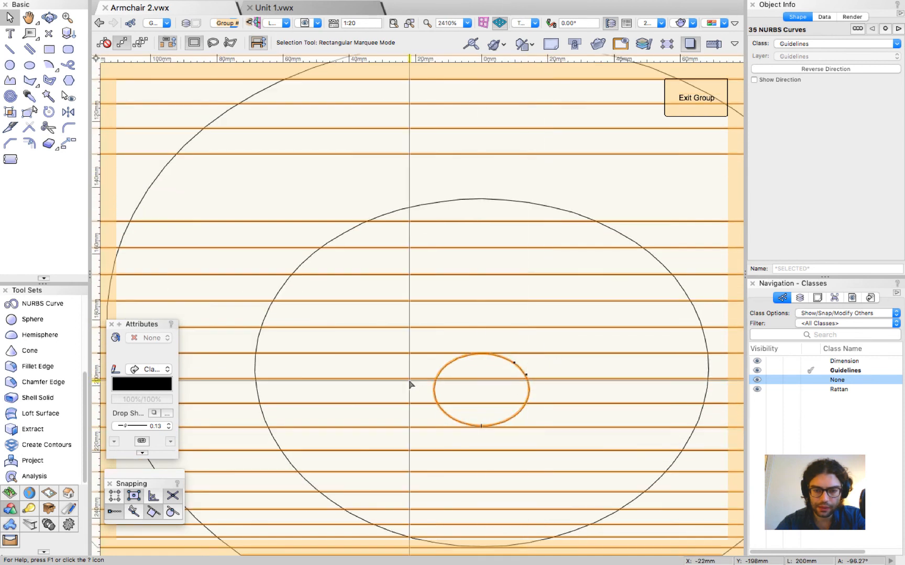
scroll(411, 384, "down", 2)
scroll(411, 385, "down", 4)
scroll(550, 459, "down", 2)
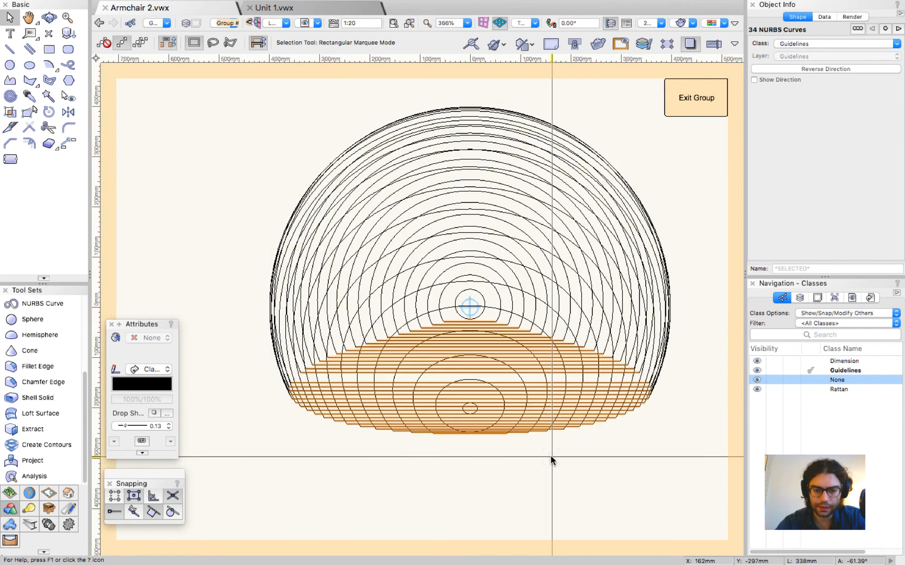
key("Delete")
Step: Examine the remaining open contours and the closed rings at the shell's base and top in 3D
middle_click_drag(470, 501, 504, 443, "ctrl")
scroll(471, 455, "up", 2)
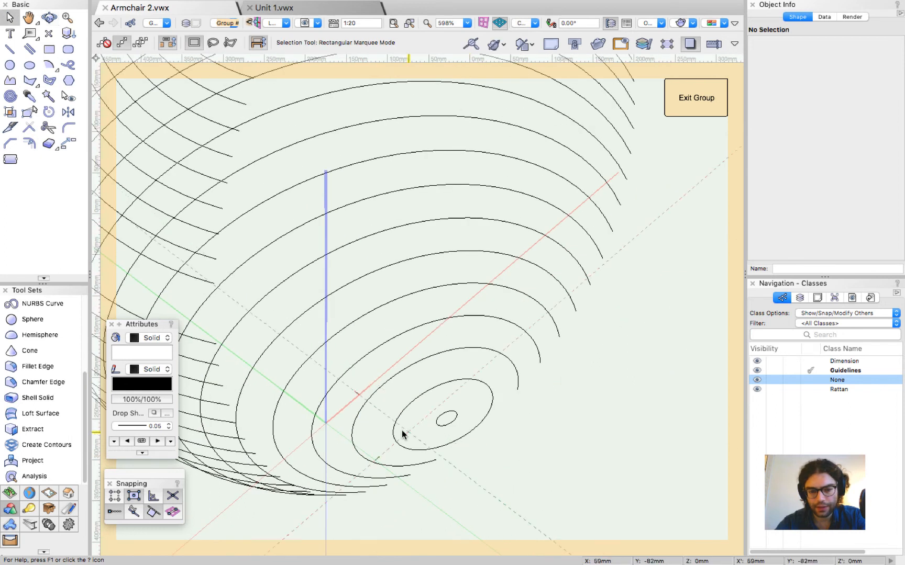
left_click_drag(480, 454, 444, 394, "alt")
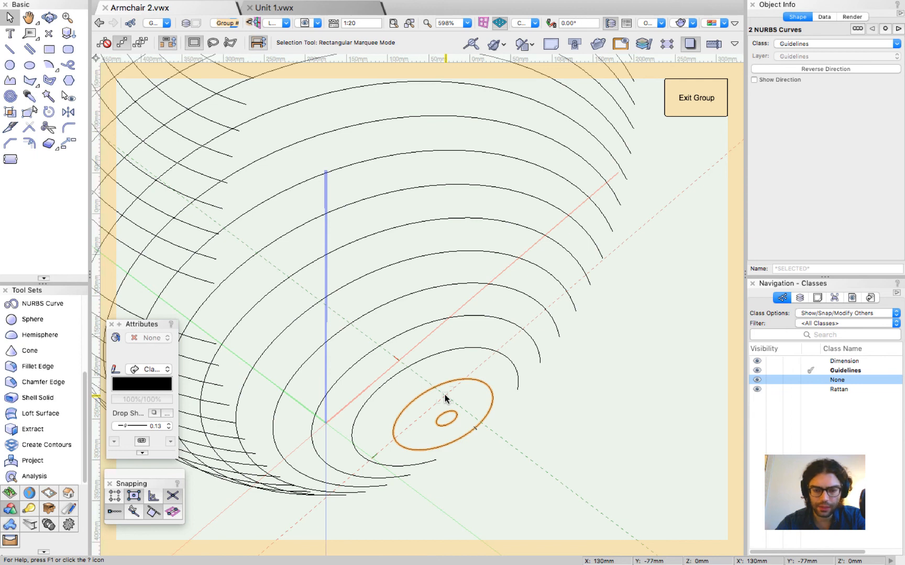
left_click(518, 476)
scroll(515, 433, "down", 5)
scroll(515, 432, "up", 3)
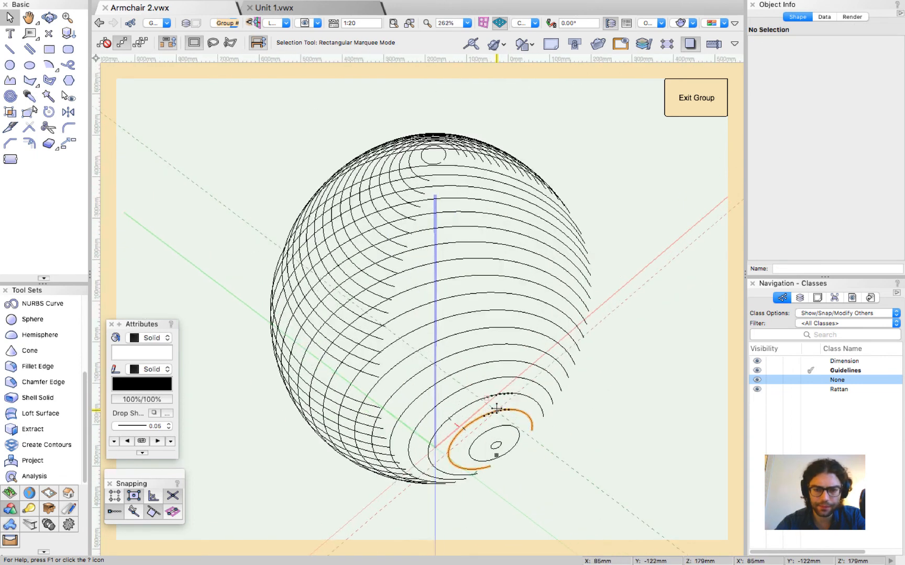
scroll(459, 127, "up", 2)
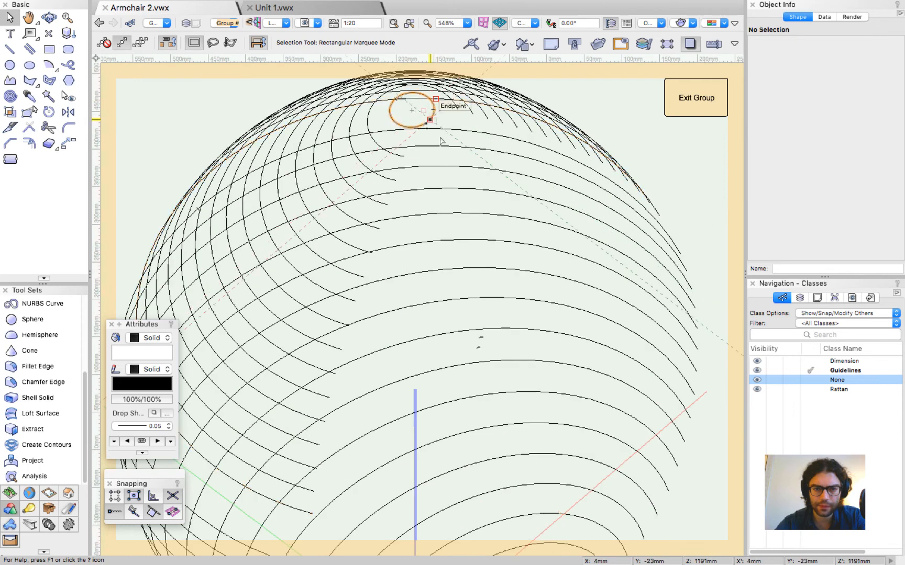
scroll(464, 199, "down", 2)
middle_click_drag(495, 384, 468, 321, "ctrl")
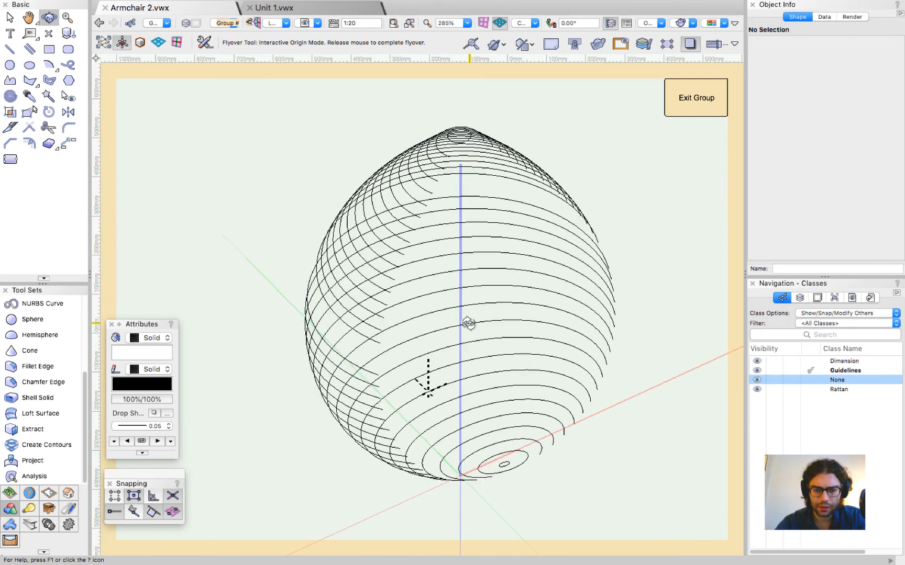
left_click(390, 262)
left_click(292, 493)
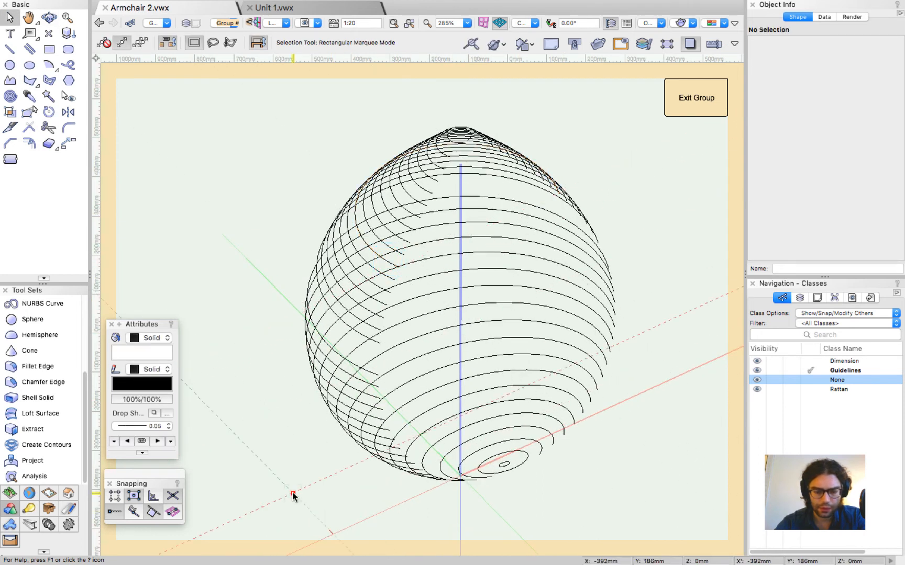
Step: Make None the active class and draw a circle about 8 mm in diameter beside the shell's base
key("6")
left_click(293, 511)
key("Escape")
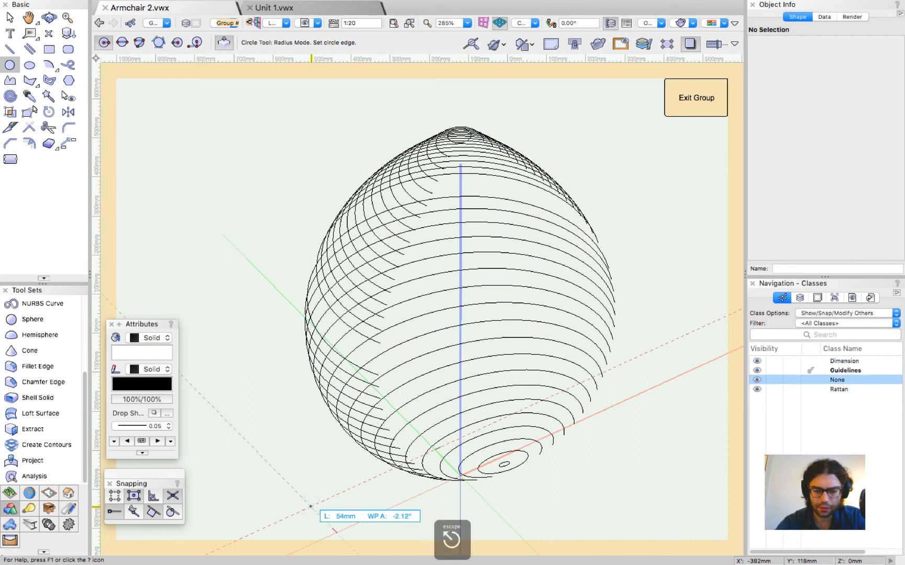
left_click(810, 380)
left_click(276, 486)
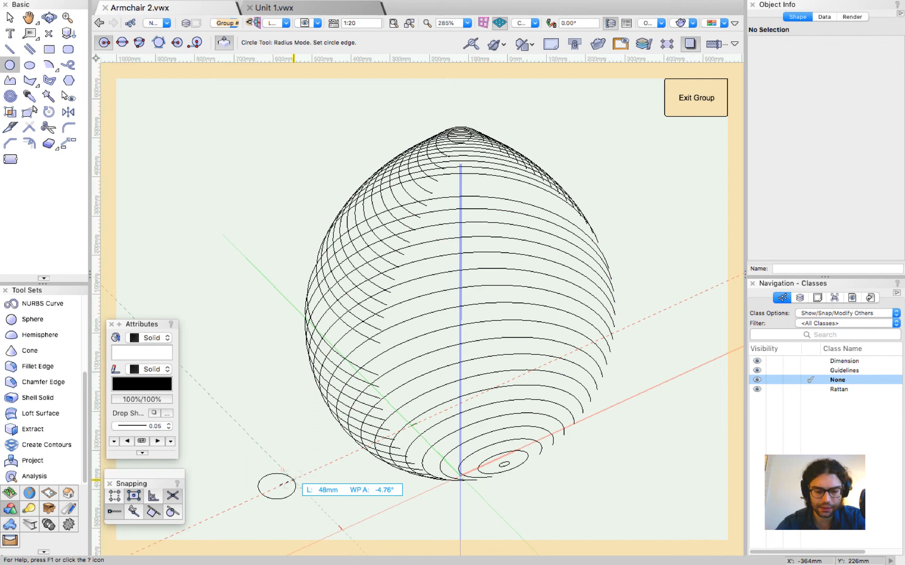
left_click(278, 486)
key("x")
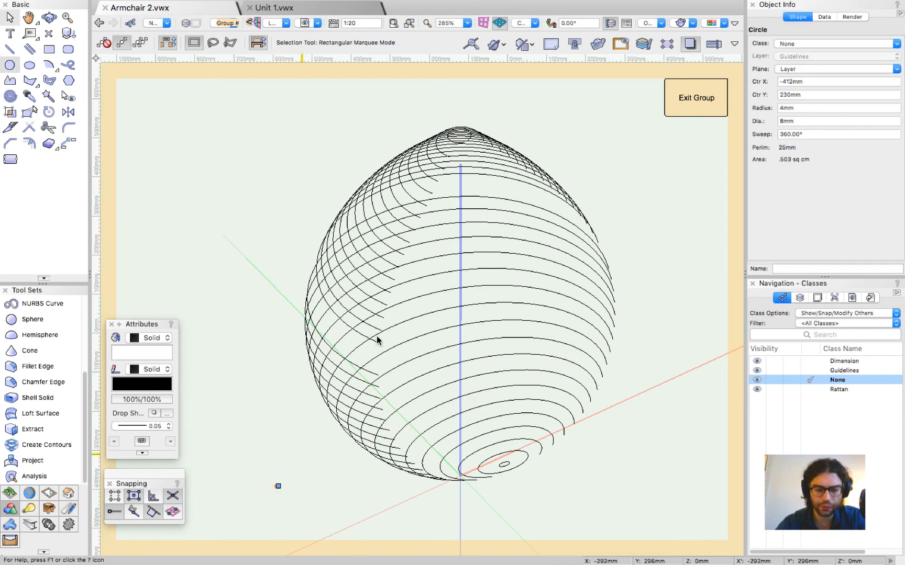
Step: Check the small circle's diameter and copy the circle to the clipboard
left_click(800, 121)
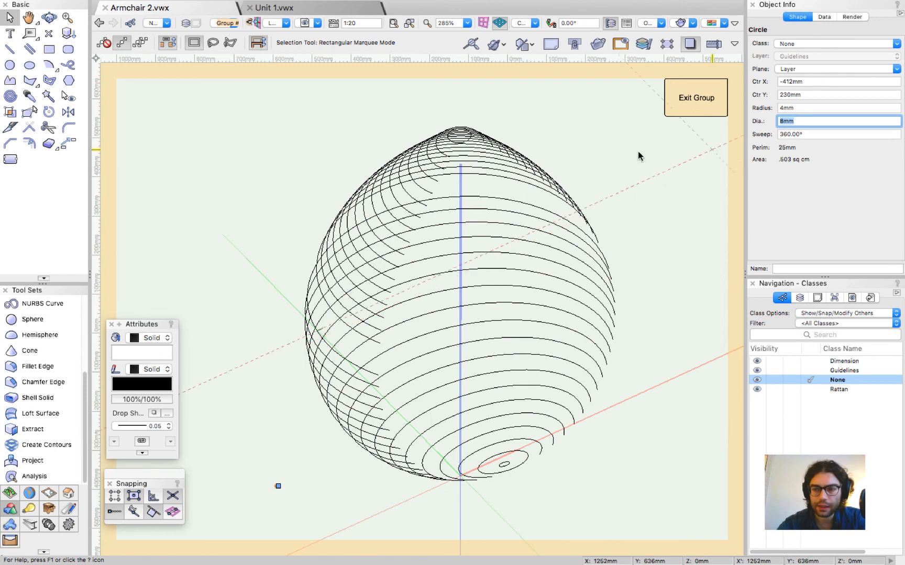
left_click(228, 313)
left_click_drag(251, 445, 307, 508)
key("super+c")
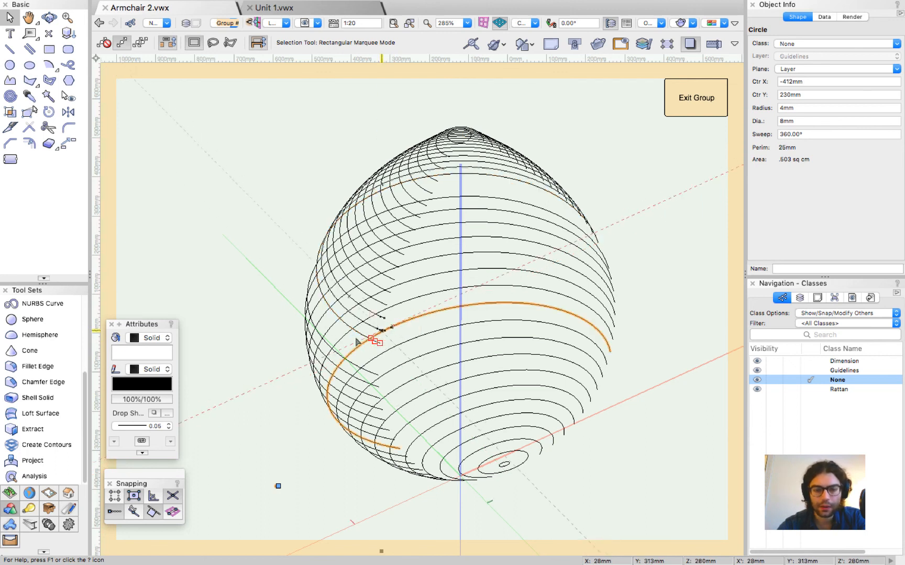
Step: Extrude the circle along one of the upper weave contours with a uniform scale factor of 1
scroll(337, 321, "up", 3)
left_click(383, 352, "shift")
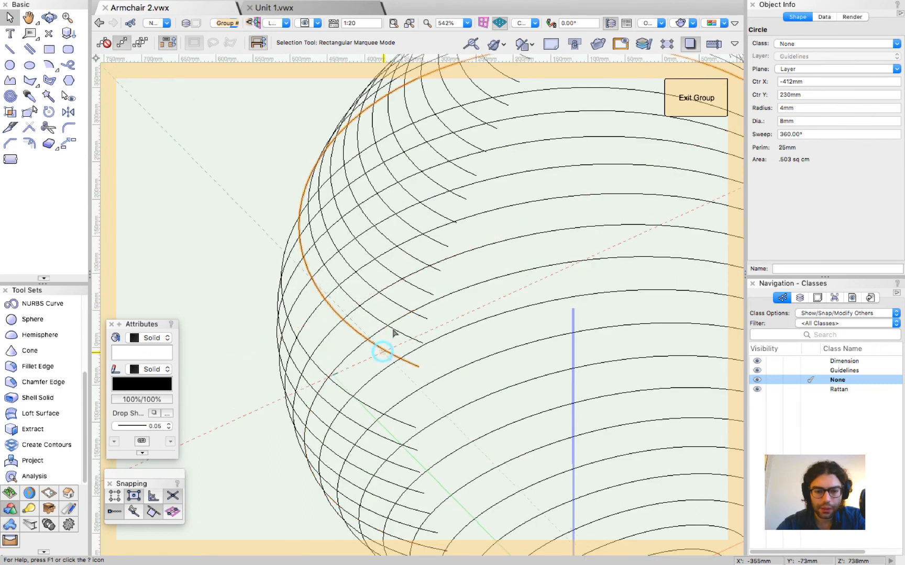
scroll(392, 276, "down", 3)
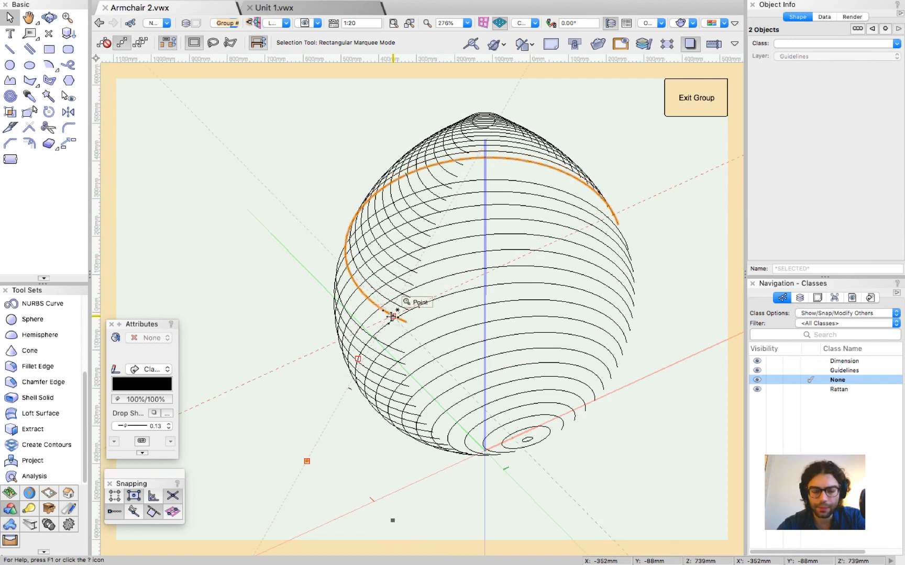
key("alt+super+x")
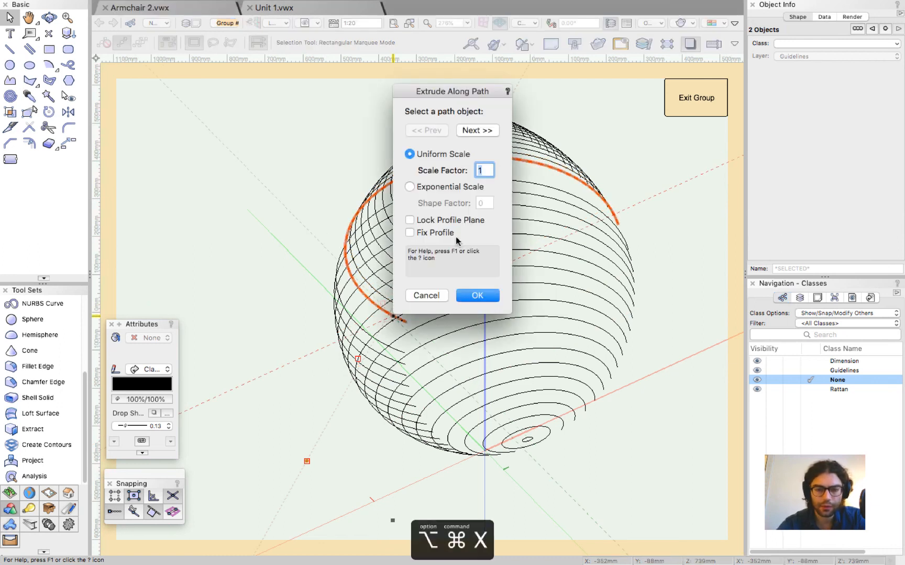
left_click(477, 296)
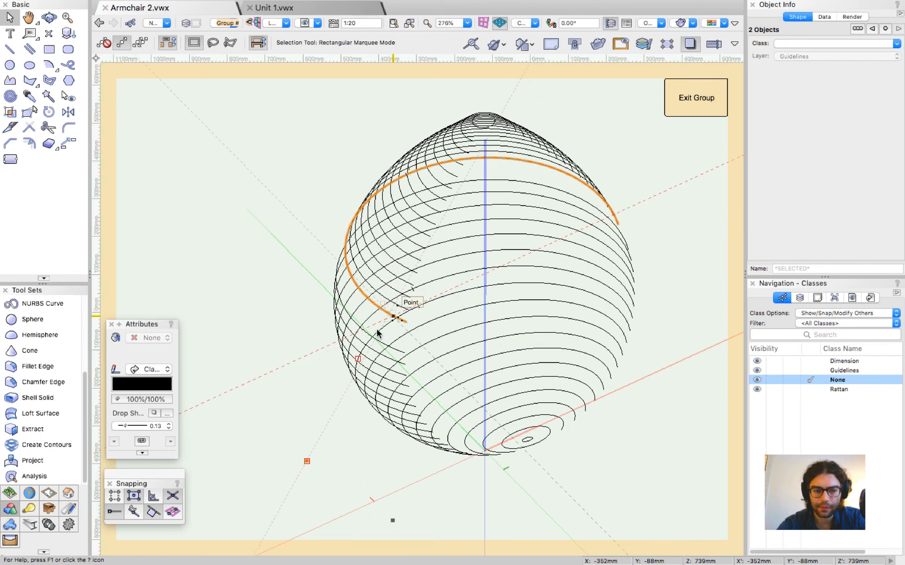
Step: Paste the copied circle in place and extrude it along the contour just above the first rattan strand
scroll(377, 328, "up", 5)
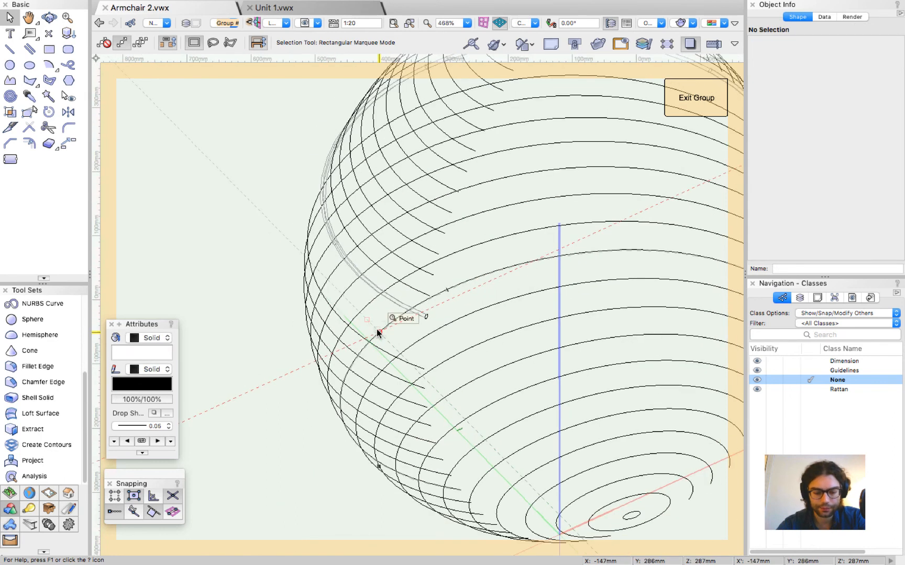
scroll(264, 276, "down", 3)
key("super+alt+v")
left_click(377, 280, "shift")
key("super+alt+x")
key("Return")
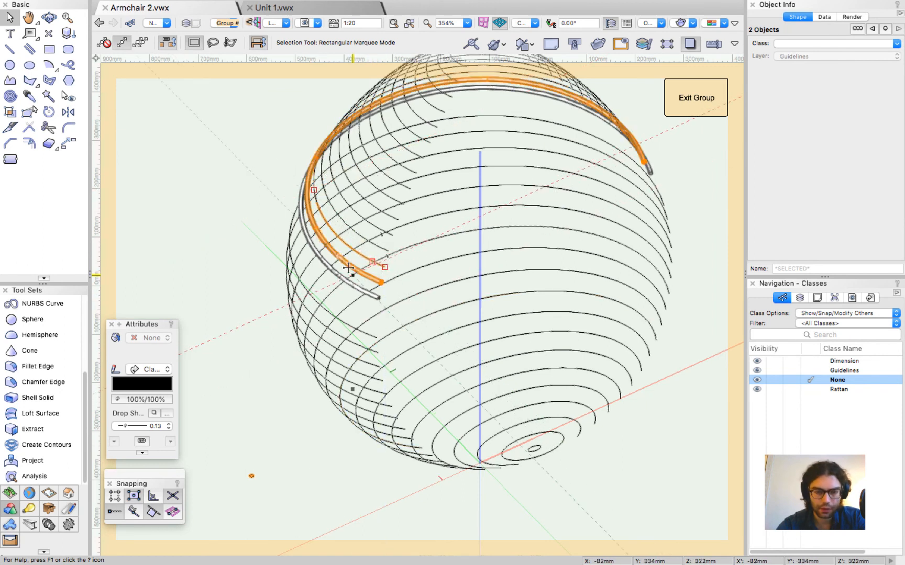
Step: Limit the Select Similar criteria to Object Type only and select all the NURBS contour curves of the shell
left_click(234, 292)
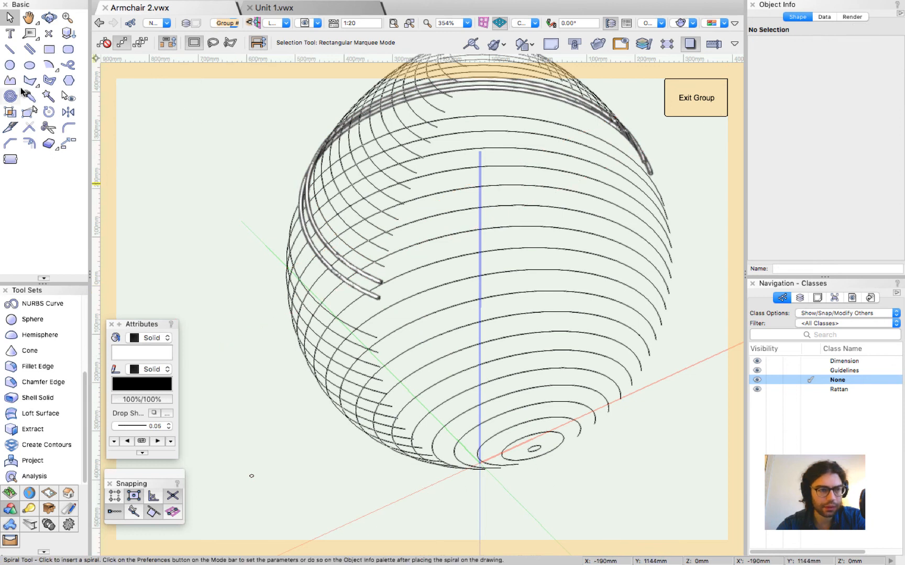
left_click(48, 95)
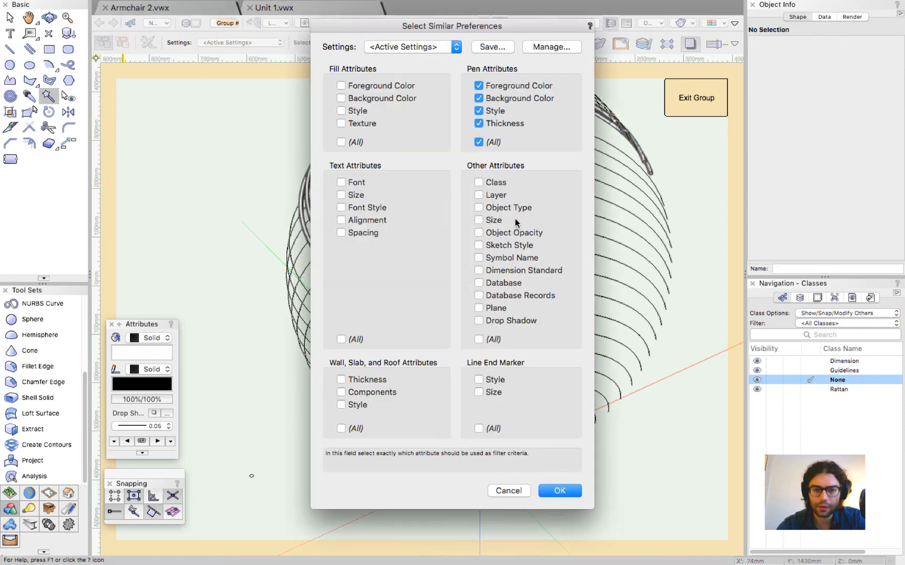
left_click(479, 233)
left_click(479, 143)
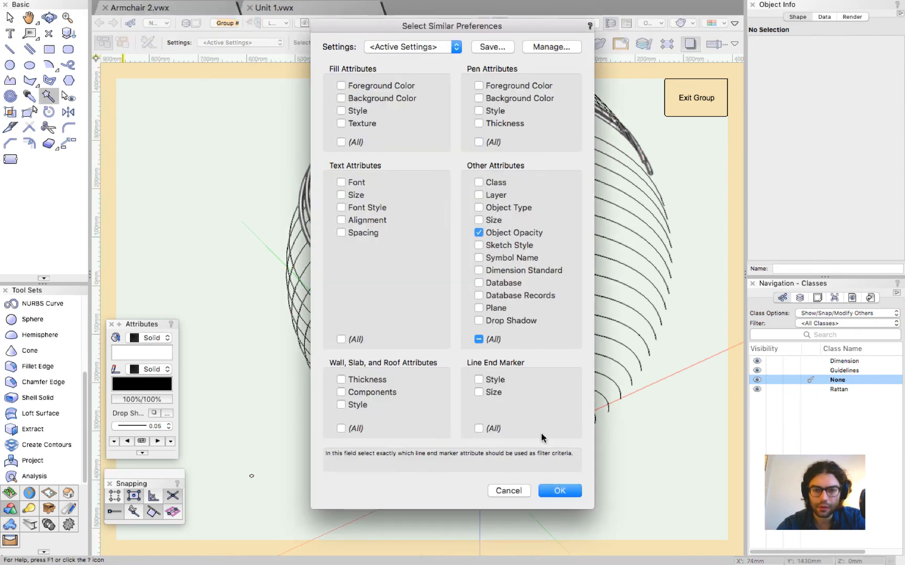
left_click(478, 207)
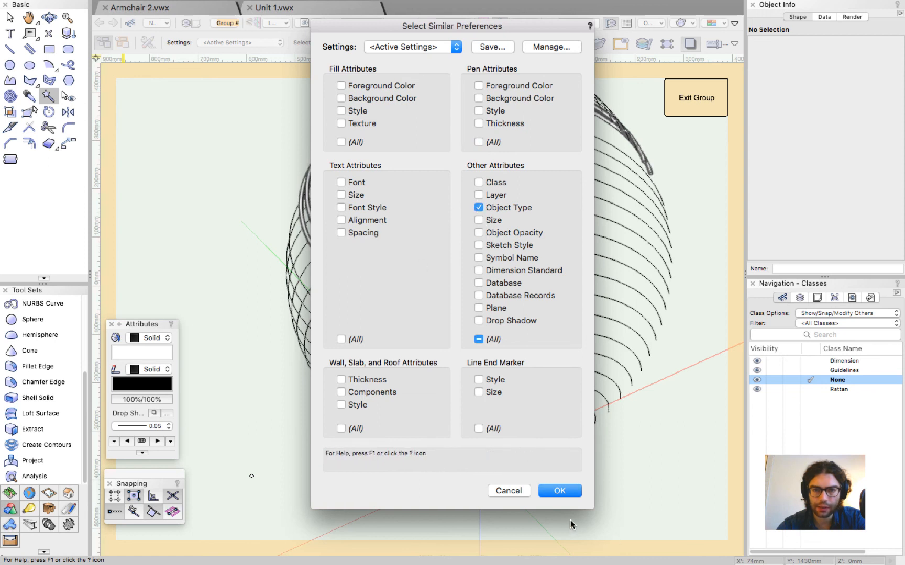
left_click(559, 491)
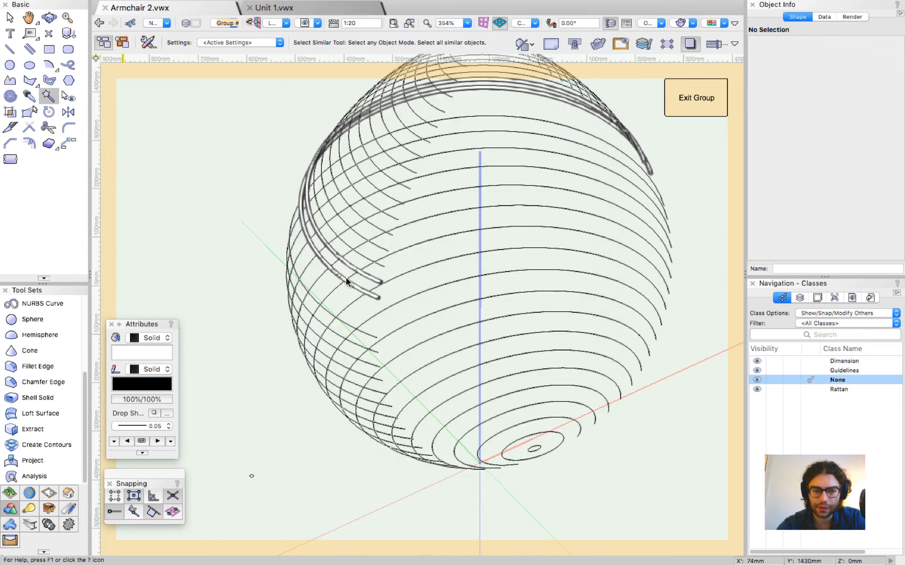
left_click(536, 241)
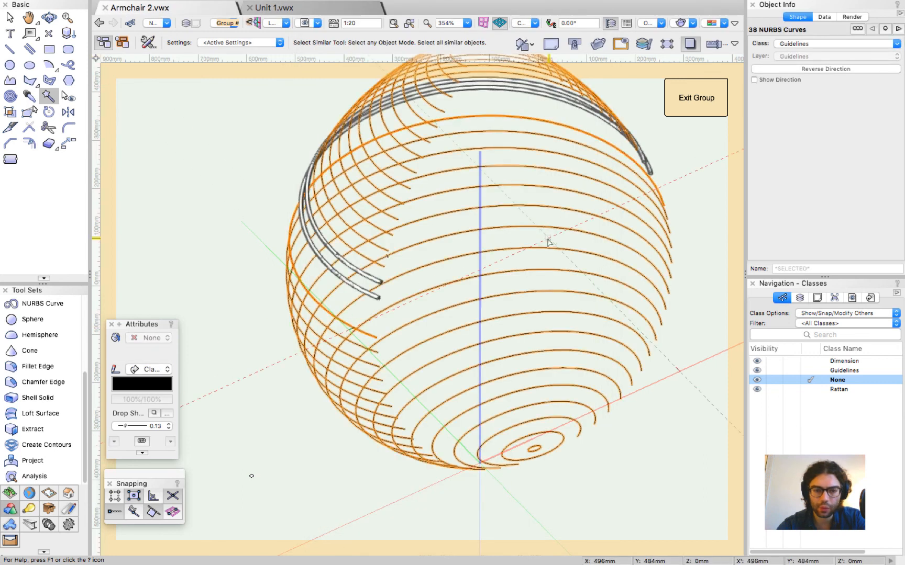
key("x")
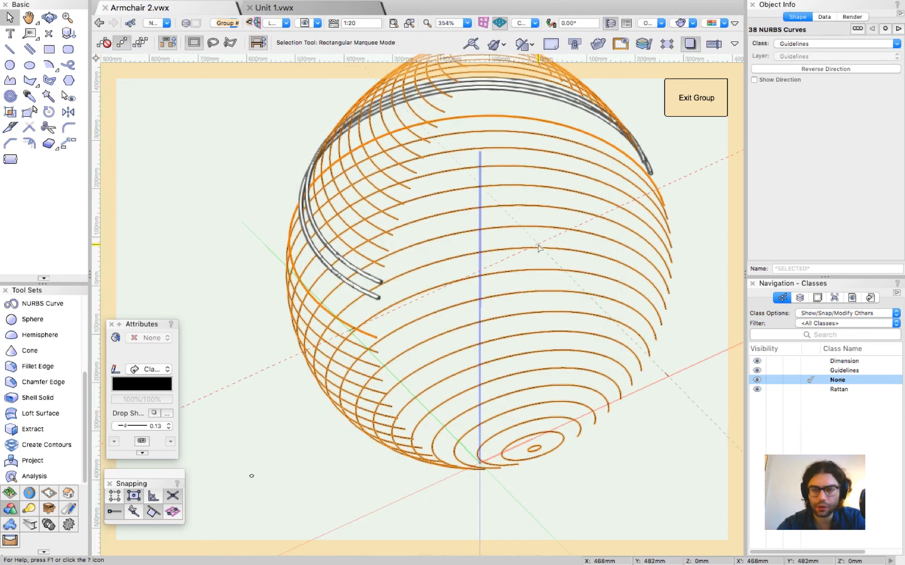
Step: Extrude the circle along the contour just above the two existing rattan strands
right_click(373, 183)
left_click(429, 317)
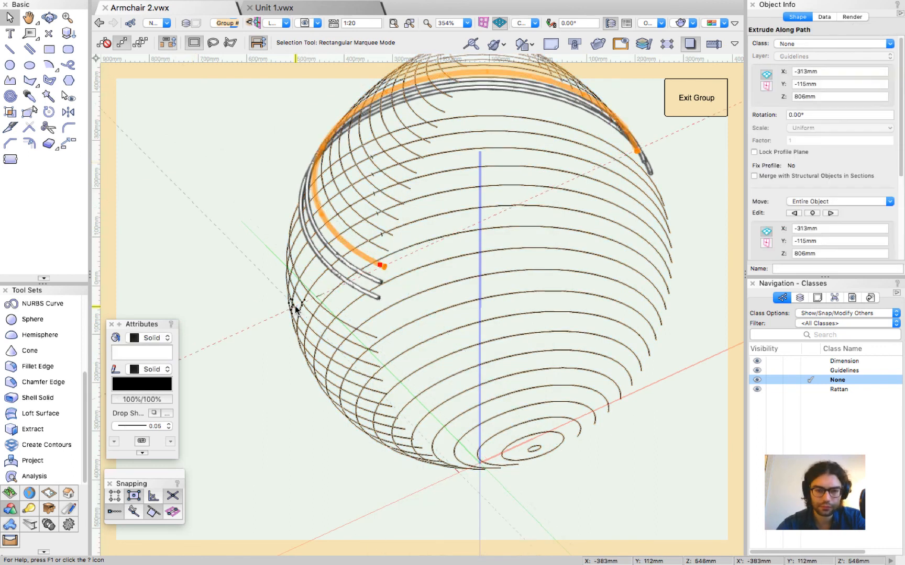
left_click(163, 7)
mouse_move(314, 81)
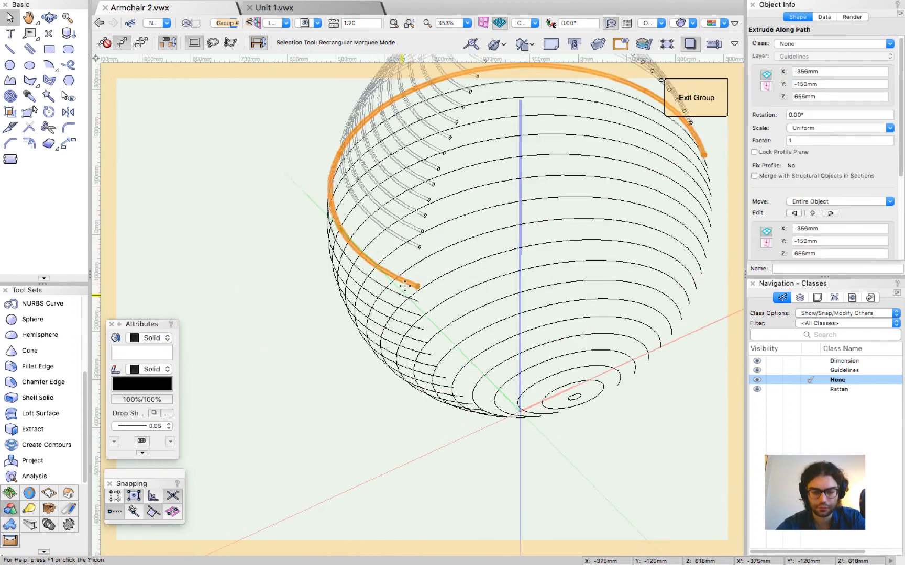
Step: Paste the copied circle and extrude it along each of the remaining contours down the shell
left_click(293, 424)
left_click(474, 240, "shift")
left_click(466, 285, "shift")
left_click(471, 306, "shift")
left_click(477, 325, "shift")
key("super+v")
left_click(487, 348, "shift")
left_click(542, 345, "shift")
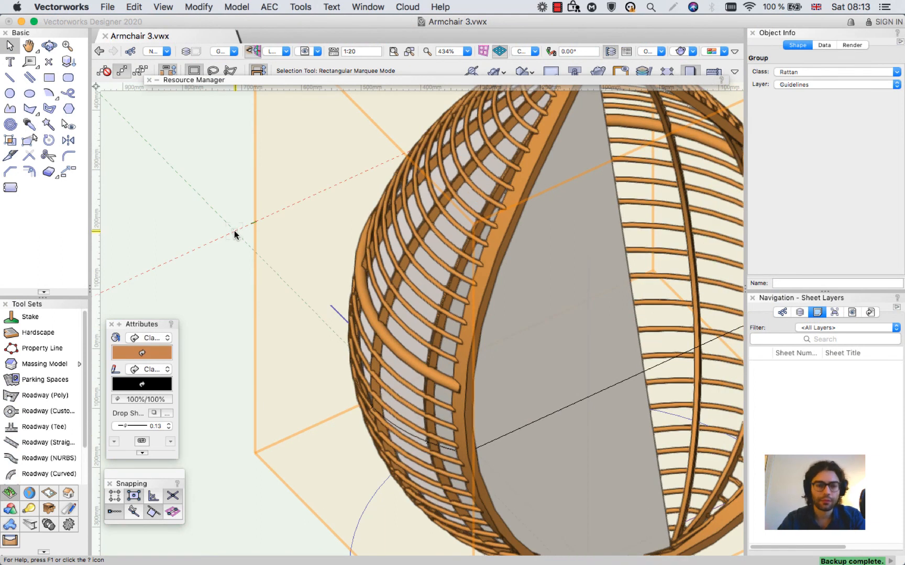
Step: Save the file, then move the rectangular profile of the vertical rib nearest the front frame so it is centred on its path
key("super+s")
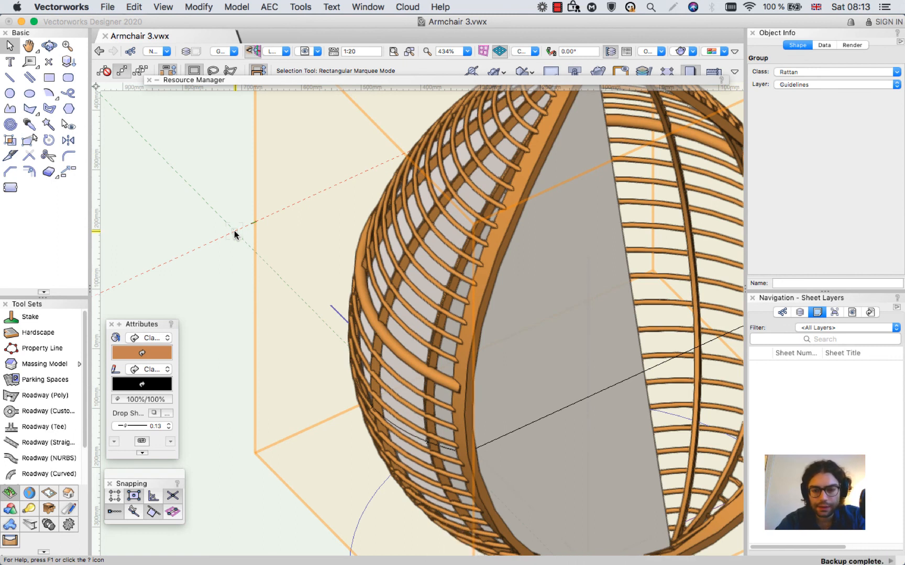
scroll(446, 291, "up", 5)
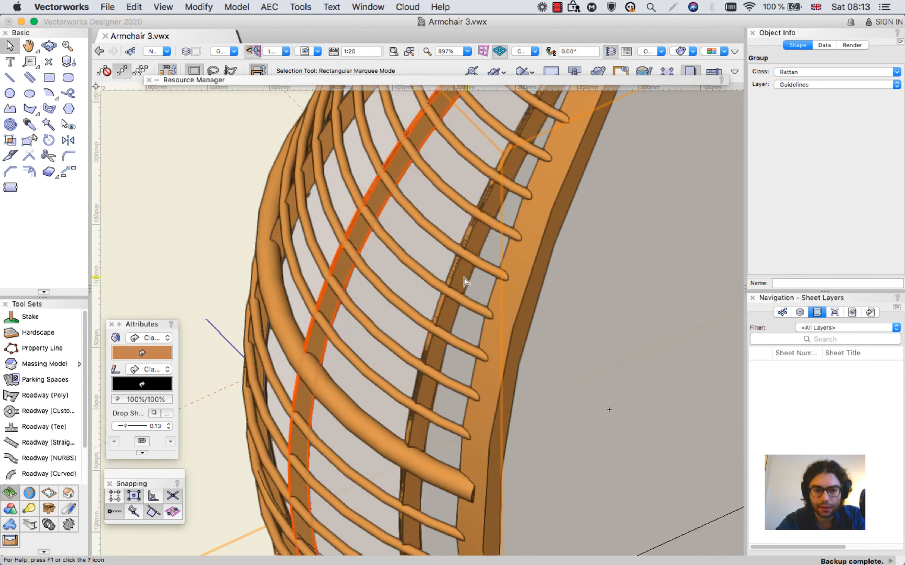
scroll(449, 289, "up", 5)
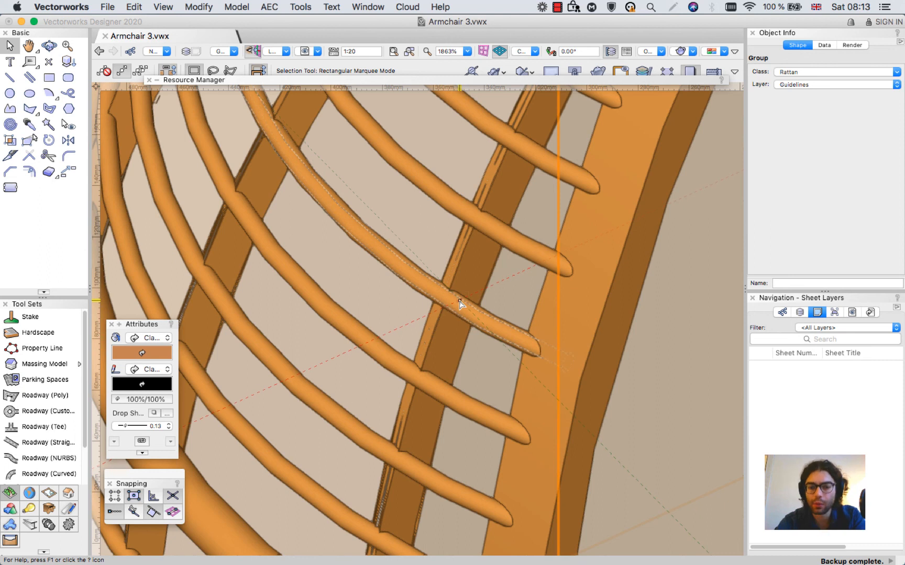
scroll(455, 304, "down", 6)
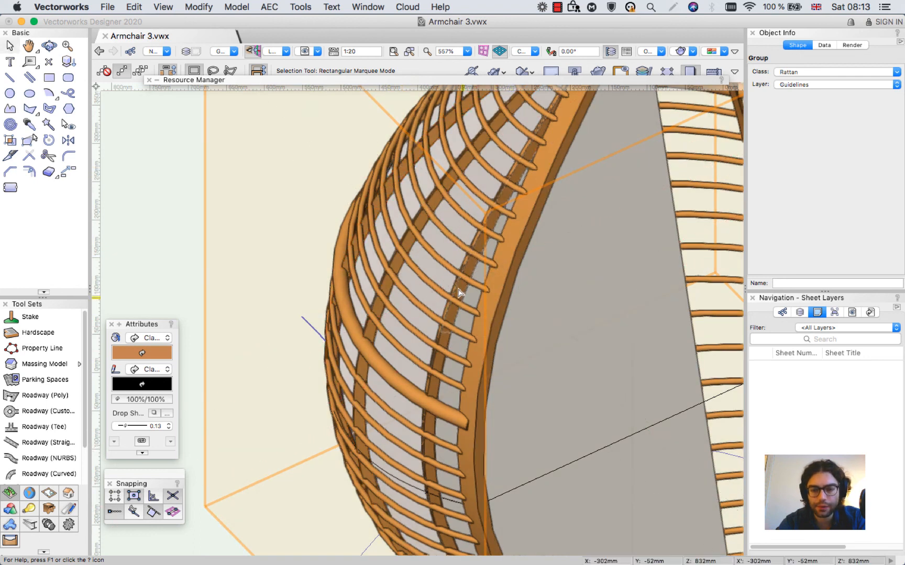
scroll(456, 296, "up", 5)
double_click(477, 271)
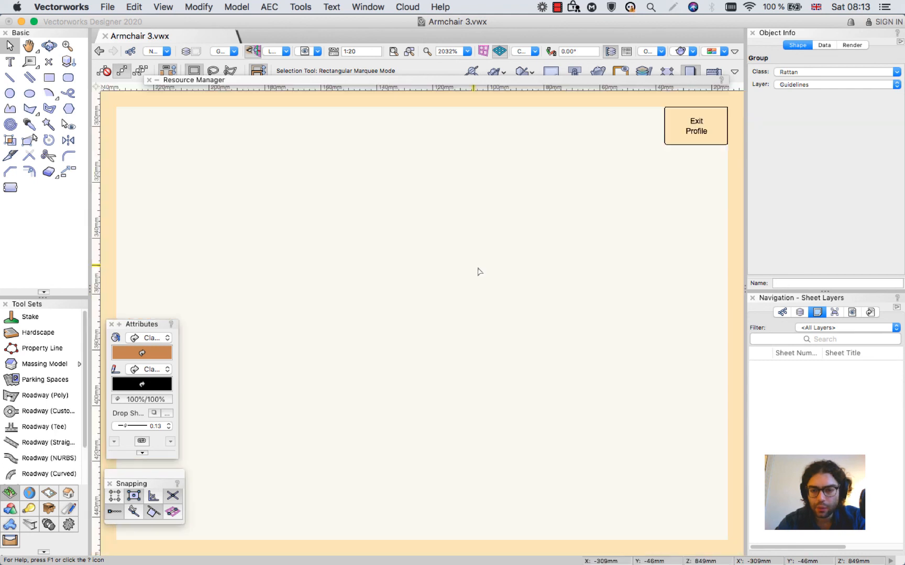
scroll(428, 309, "down", 8)
scroll(448, 282, "up", 12)
left_click_drag(389, 343, 449, 343)
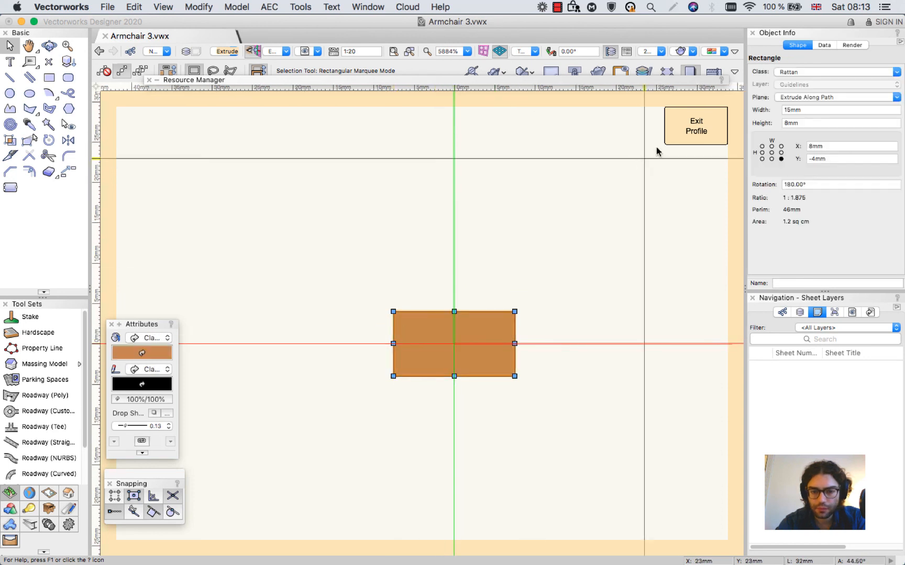
left_click(696, 125)
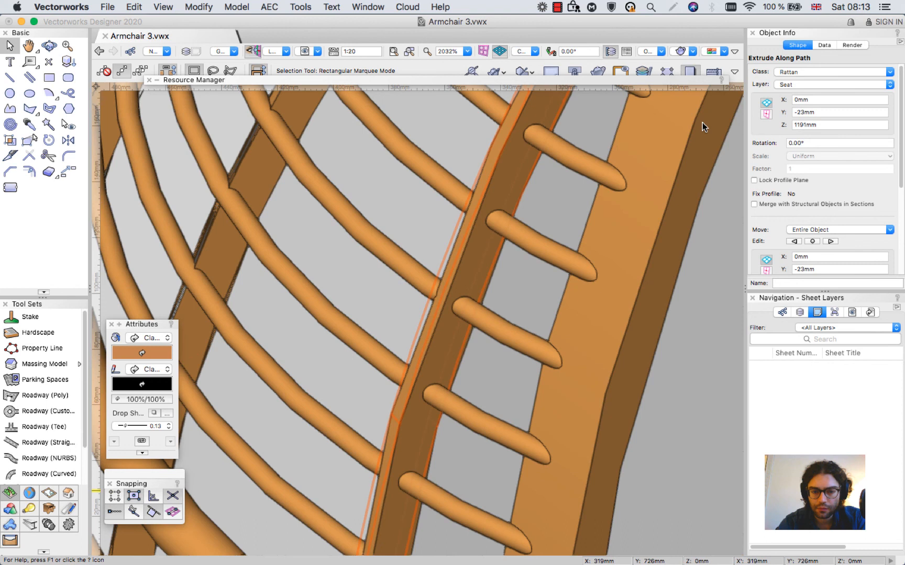
Step: Centre the second vertical rib's rectangular profile on its path by setting its centre X to 0 mm, and exit the profile
scroll(459, 337, "down", 5)
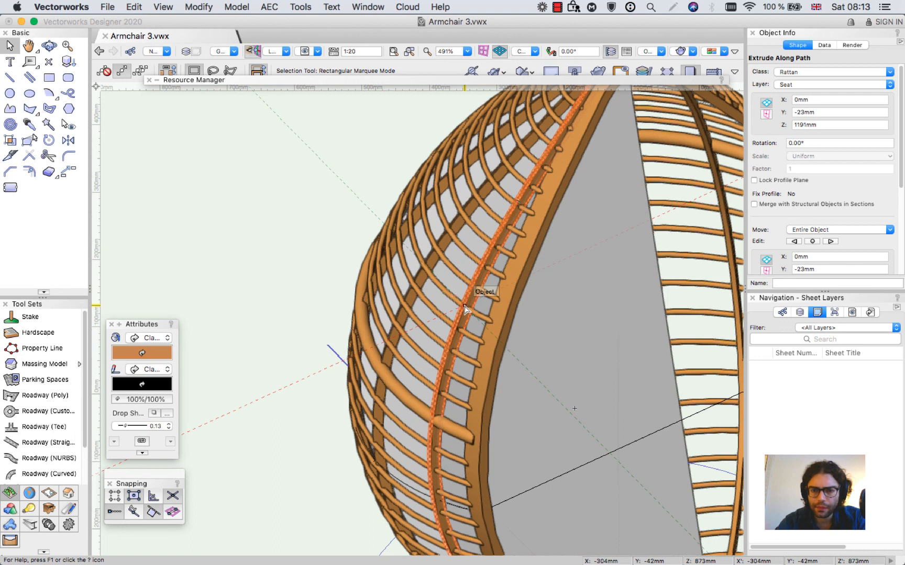
scroll(449, 293, "up", 1)
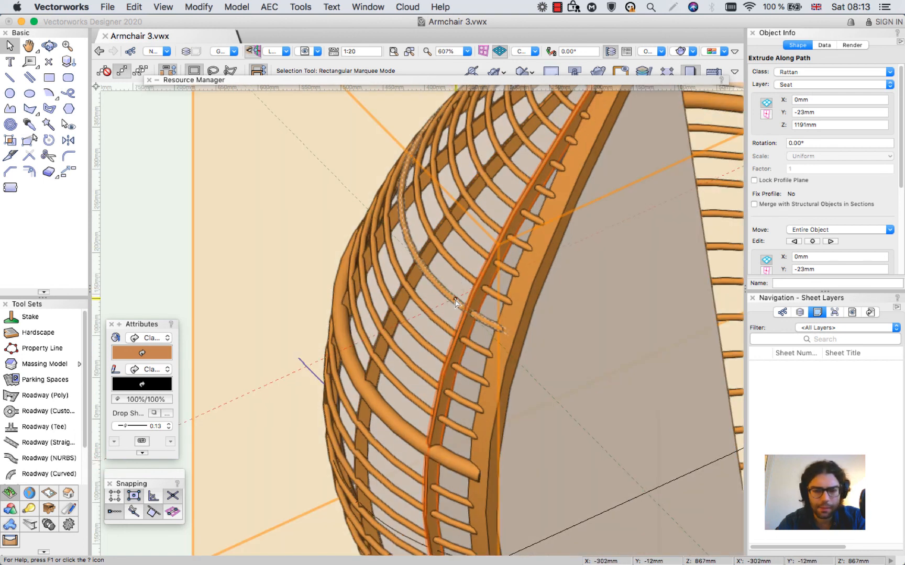
scroll(473, 321, "up", 2)
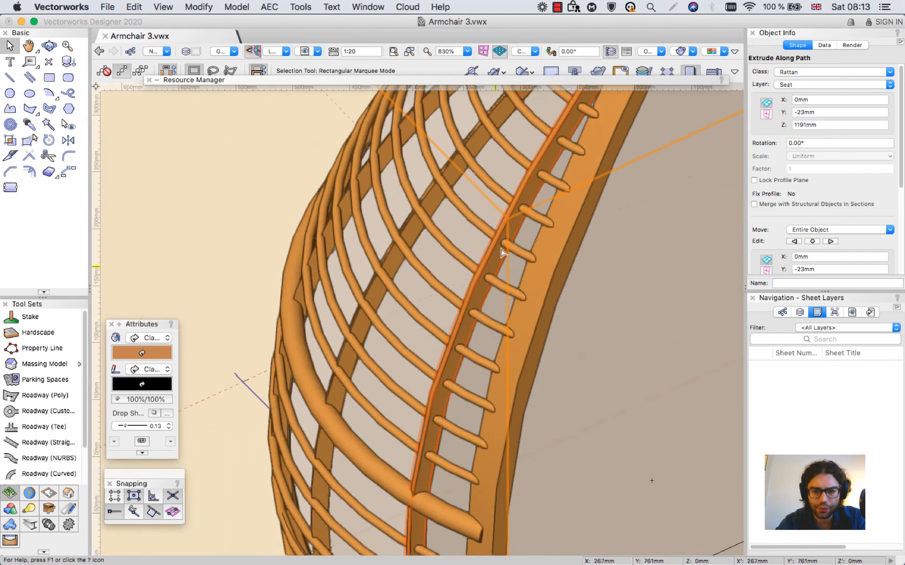
left_click(457, 363)
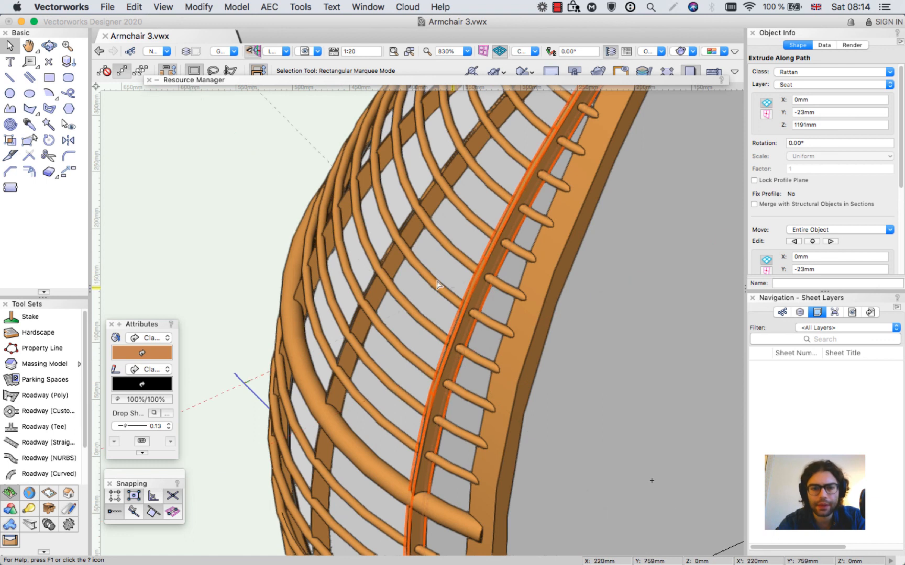
left_click(393, 260)
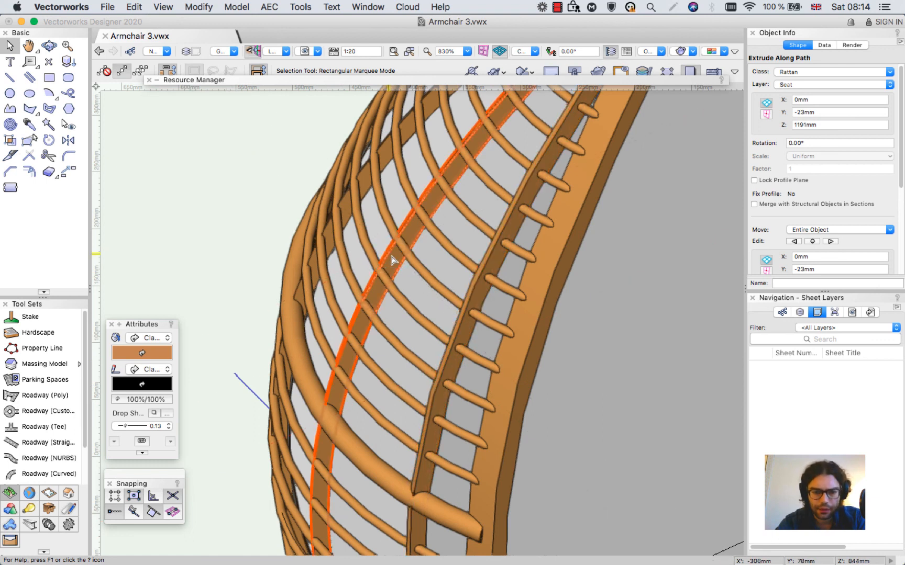
double_click(393, 259)
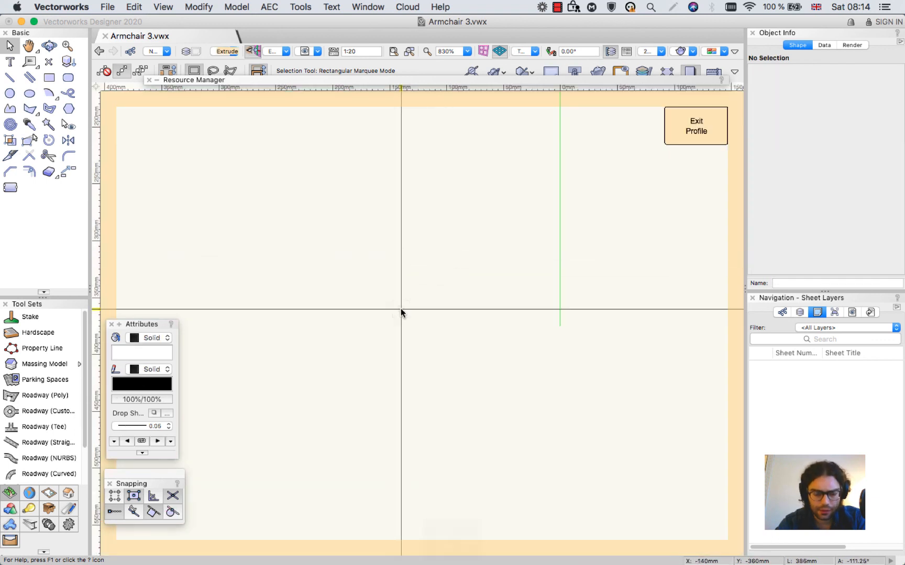
key("super+a")
scroll(400, 309, "down", 6)
scroll(465, 180, "up", 9)
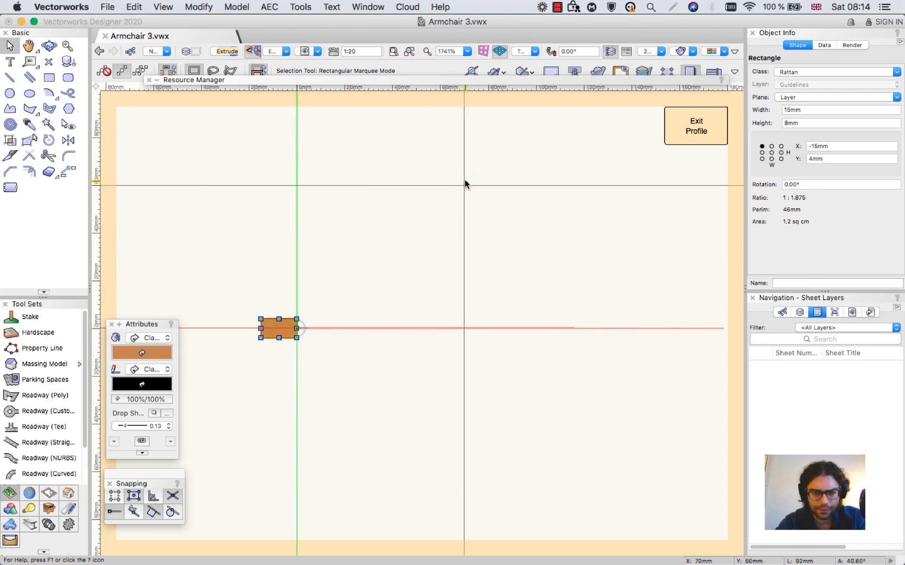
scroll(319, 300, "up", 3)
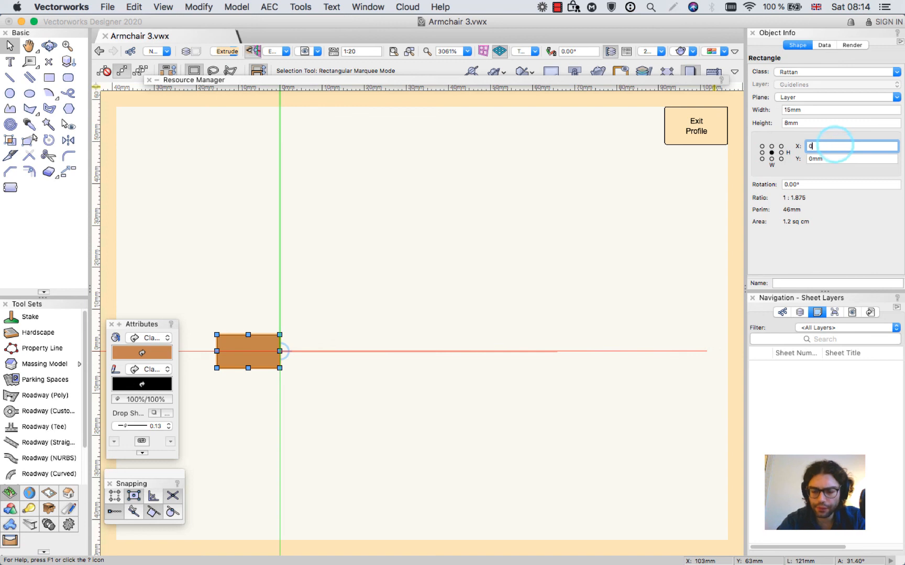
left_click(835, 146)
type("0")
key("Return")
left_click(683, 124)
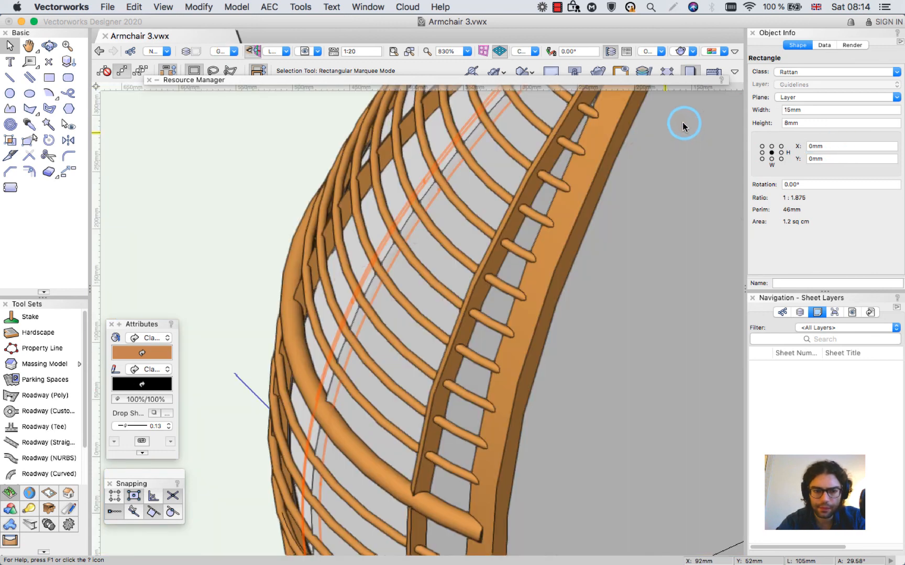
Step: Set the centre X of the third vertical rib's rectangular profile to 0 mm and exit the profile
left_click(361, 179)
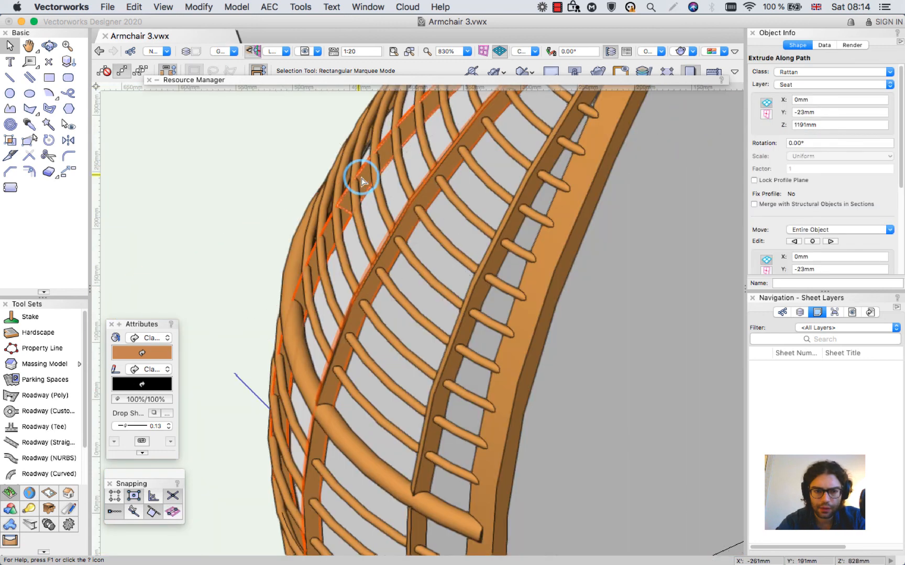
double_click(361, 179)
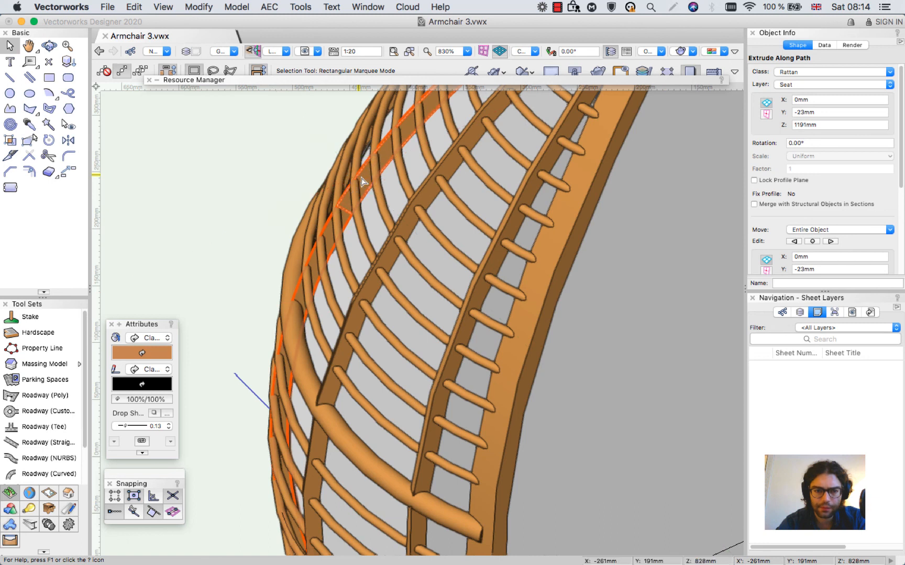
key("super+a")
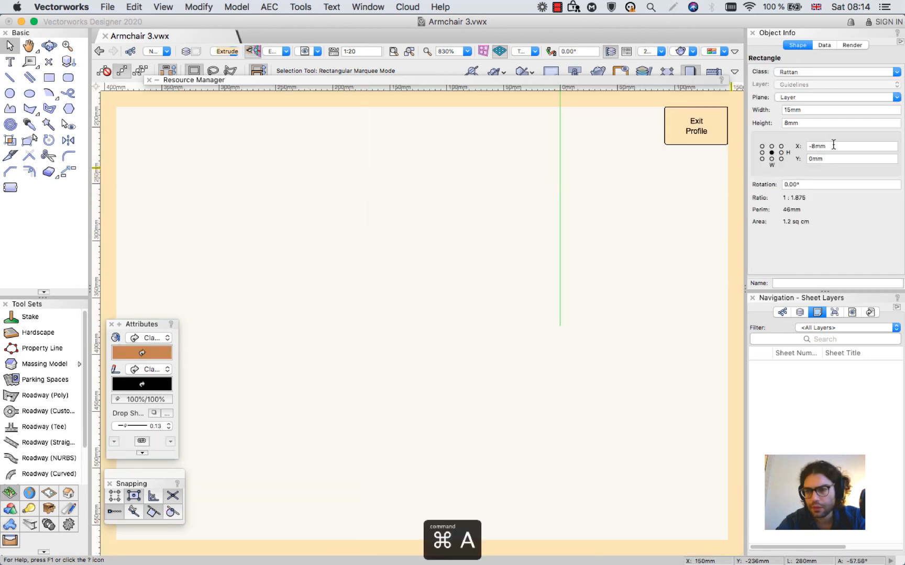
double_click(832, 146)
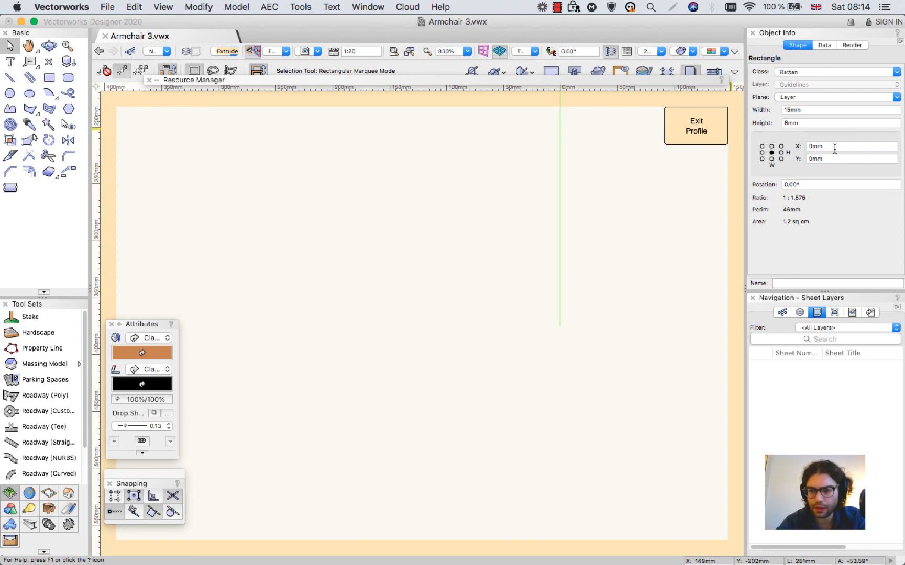
left_click(718, 130)
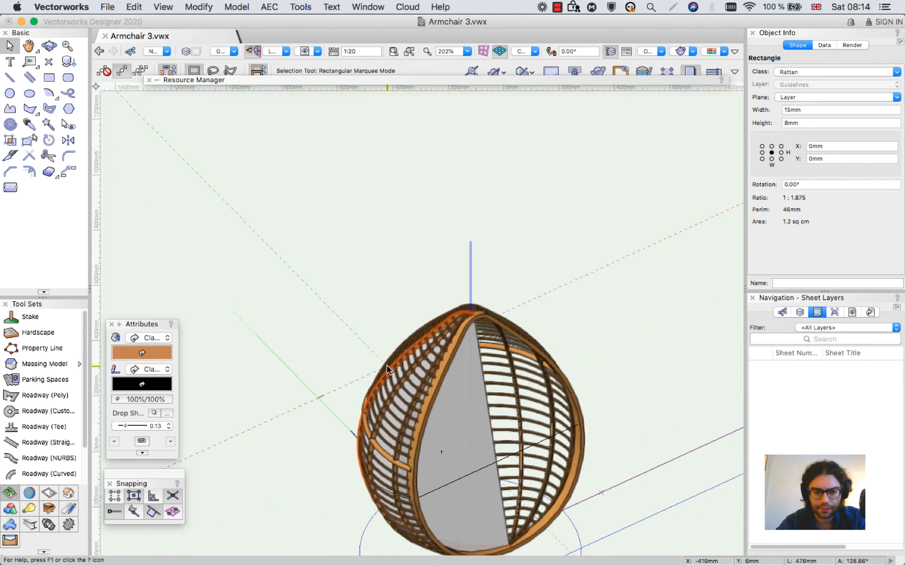
Step: Set the centre X of the fourth vertical rib's rectangular profile to 0 mm and exit the profile
scroll(387, 365, "up", 1)
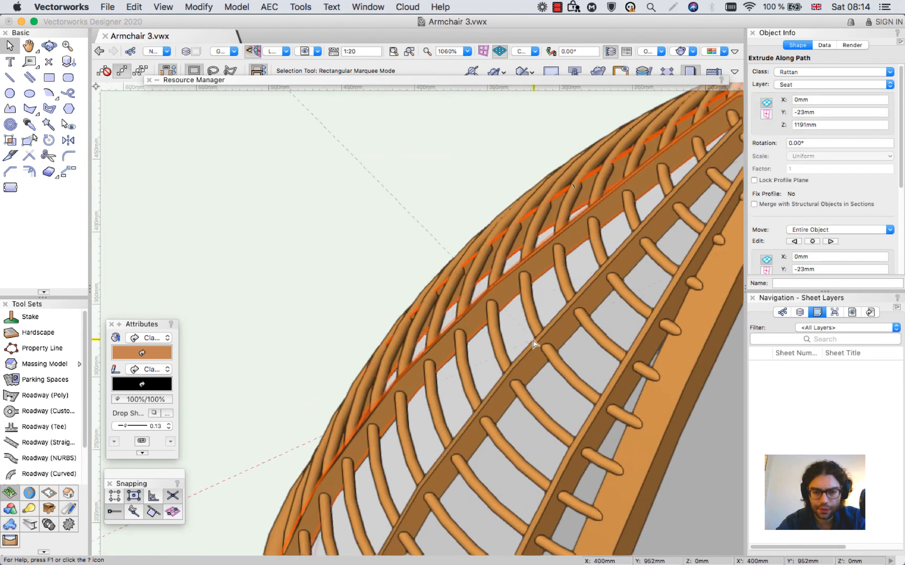
scroll(497, 234, "up", 5)
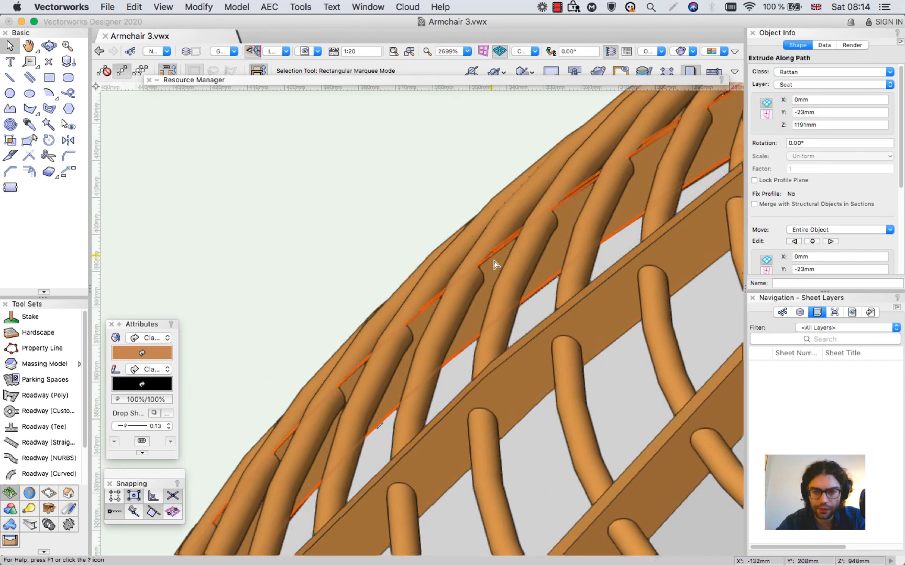
double_click(493, 258)
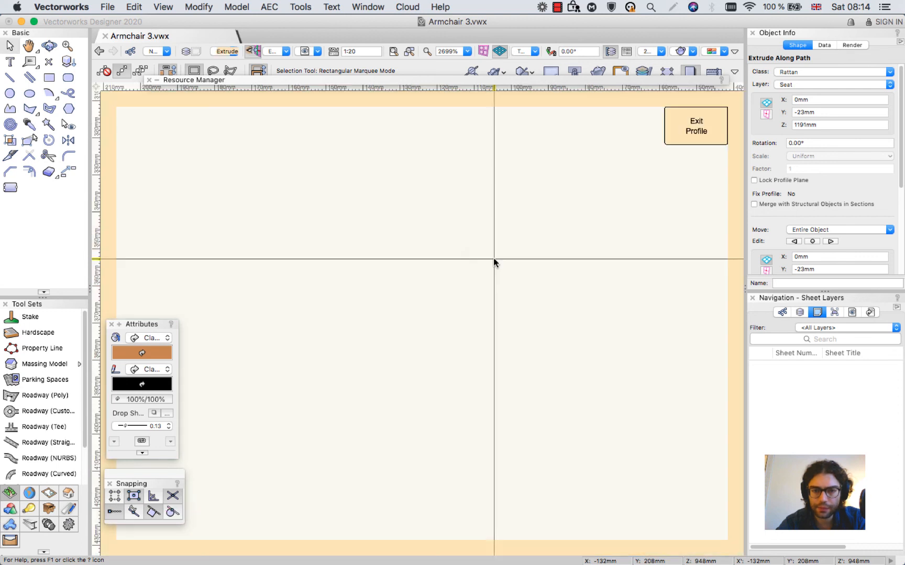
key("super+a")
double_click(832, 147)
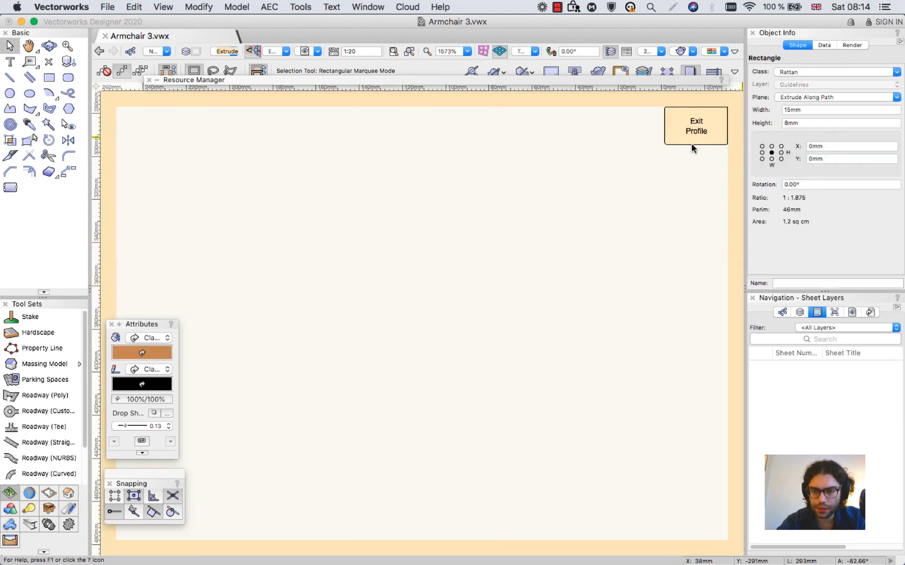
left_click(677, 130)
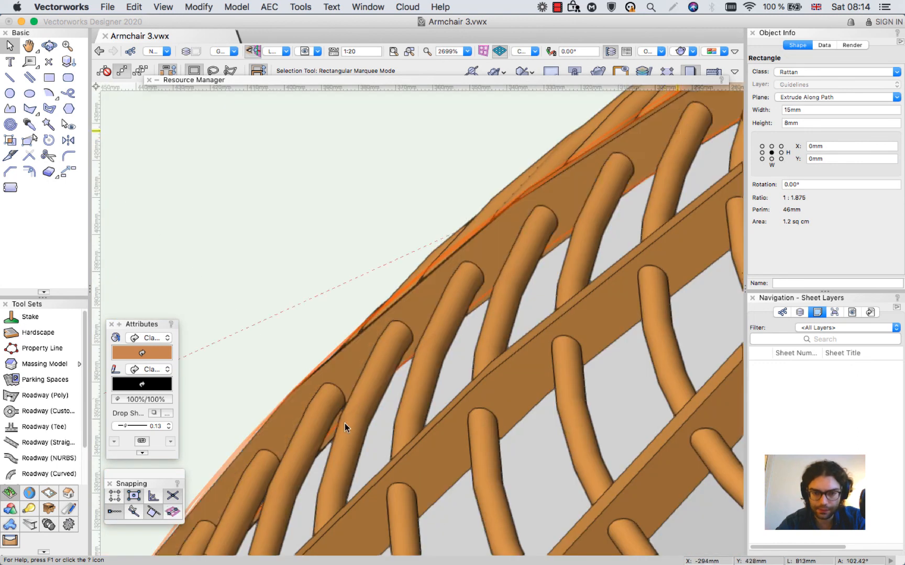
Step: Centre the fifth vertical rib's rectangular profile, nearest the back of the shell, by setting its centre X to 0 mm, and exit the profile
scroll(344, 424, "down", 5)
key("shift+c")
left_click_drag(383, 365, 424, 444)
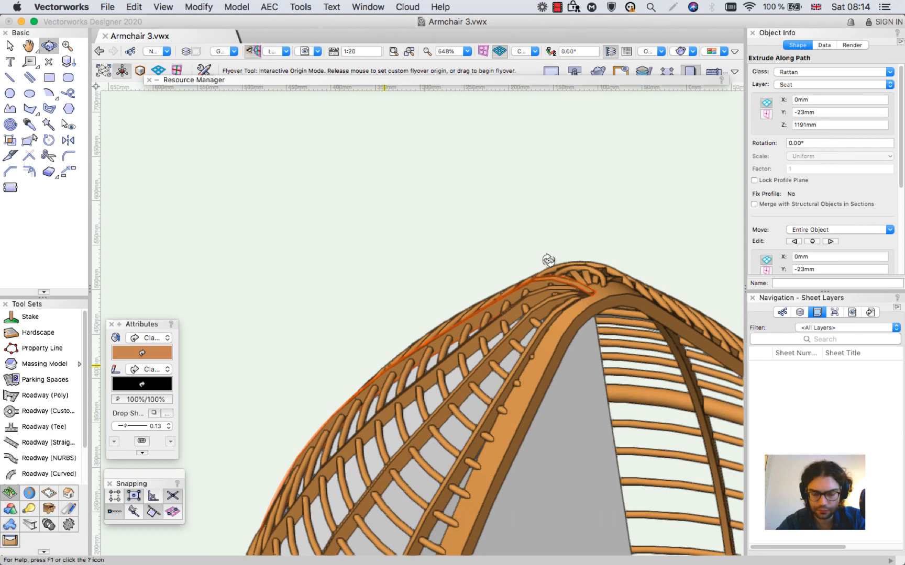
left_click_drag(548, 260, 545, 259)
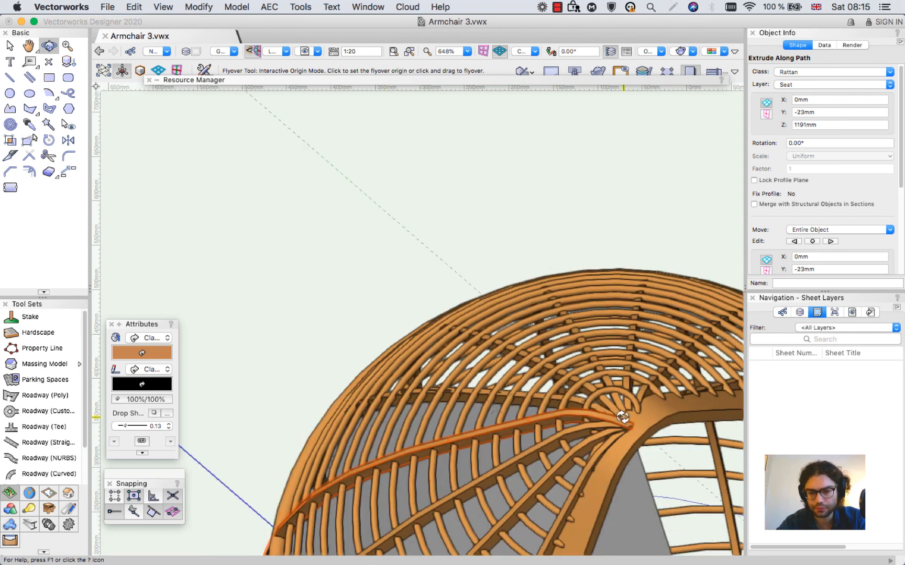
scroll(622, 417, "up", 2)
key("x")
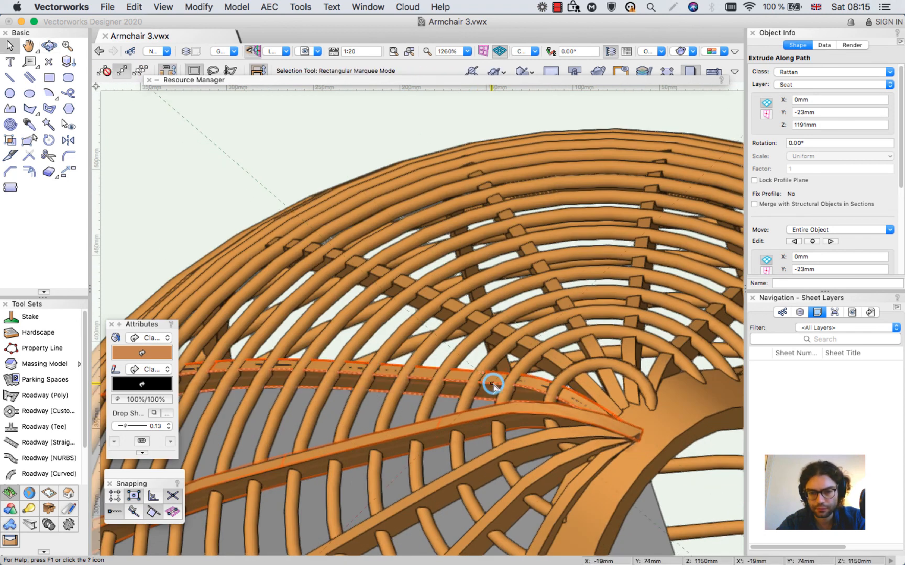
left_click(494, 383)
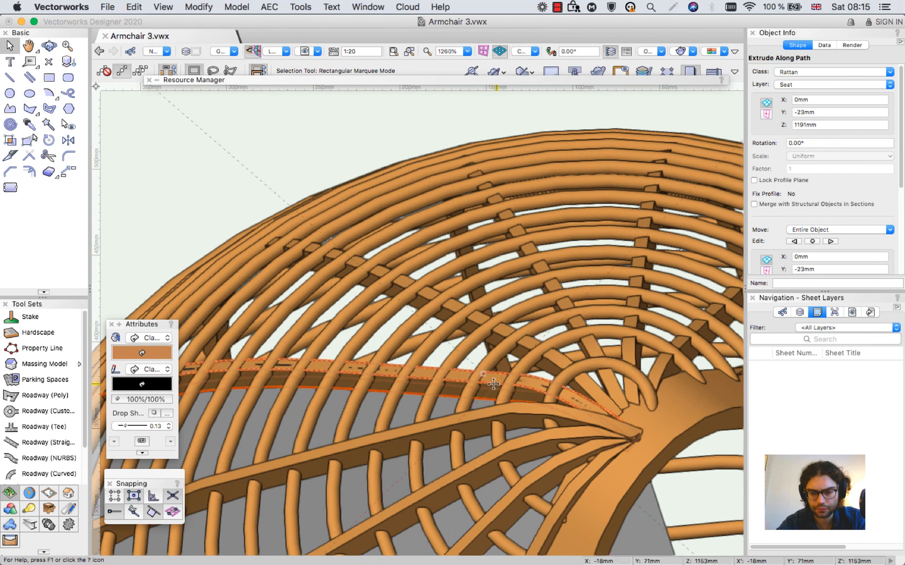
double_click(493, 384)
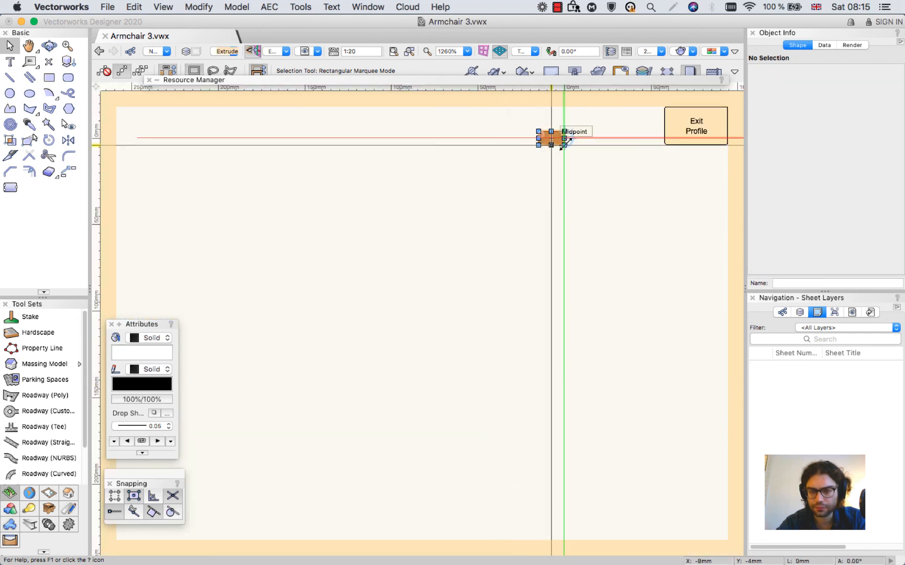
left_click(550, 138)
left_click(834, 144)
type("0")
key("Return")
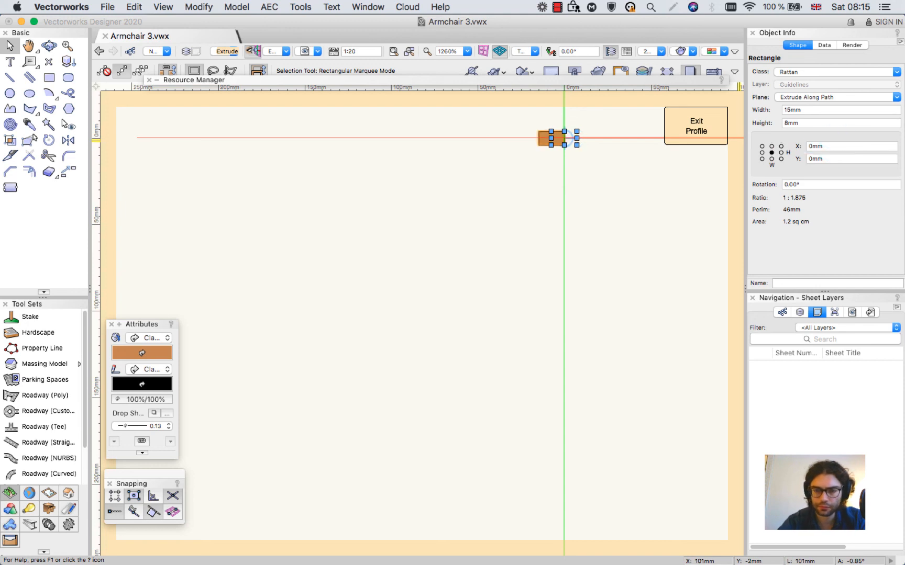
left_click(702, 130)
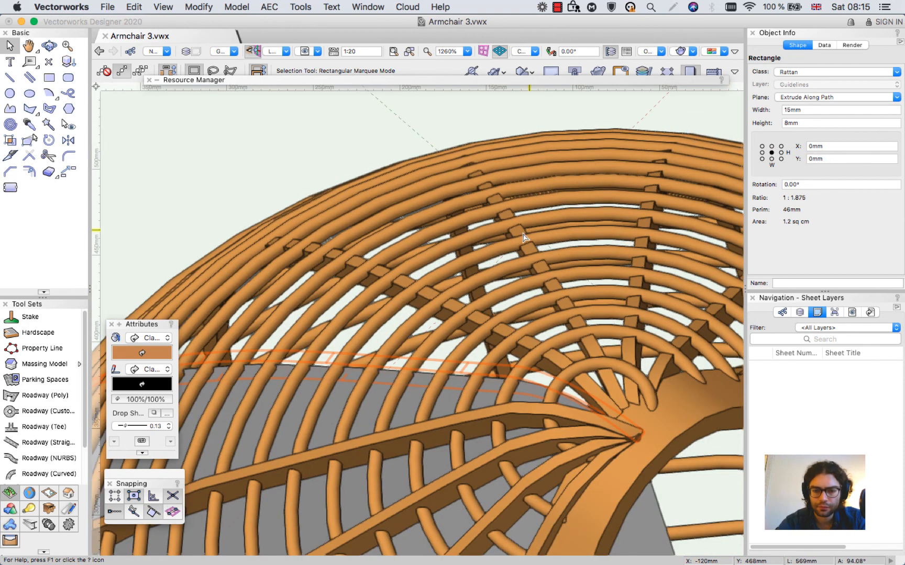
Step: In top view, select and delete the five vertical ribs on the positive-X half of the shell
key("super+5")
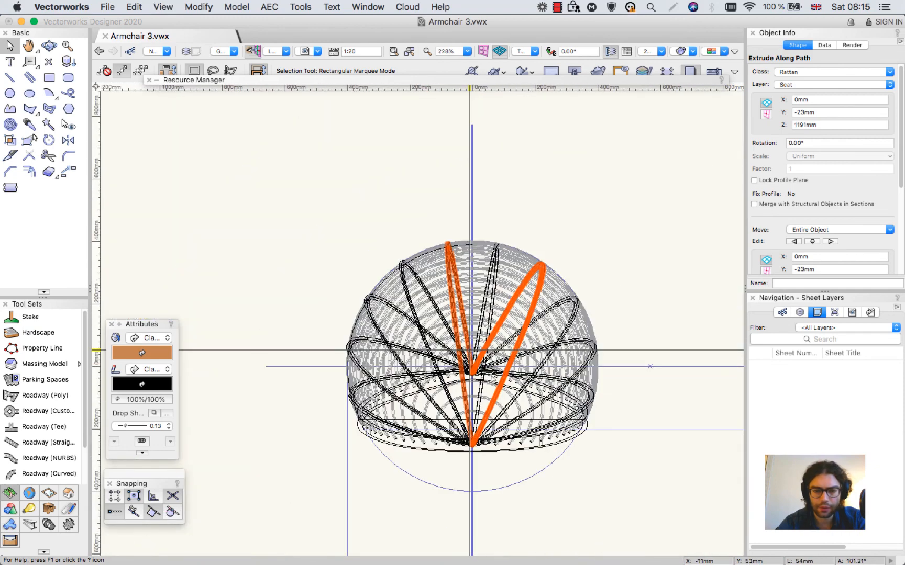
scroll(492, 377, "up", 3)
left_click(553, 158)
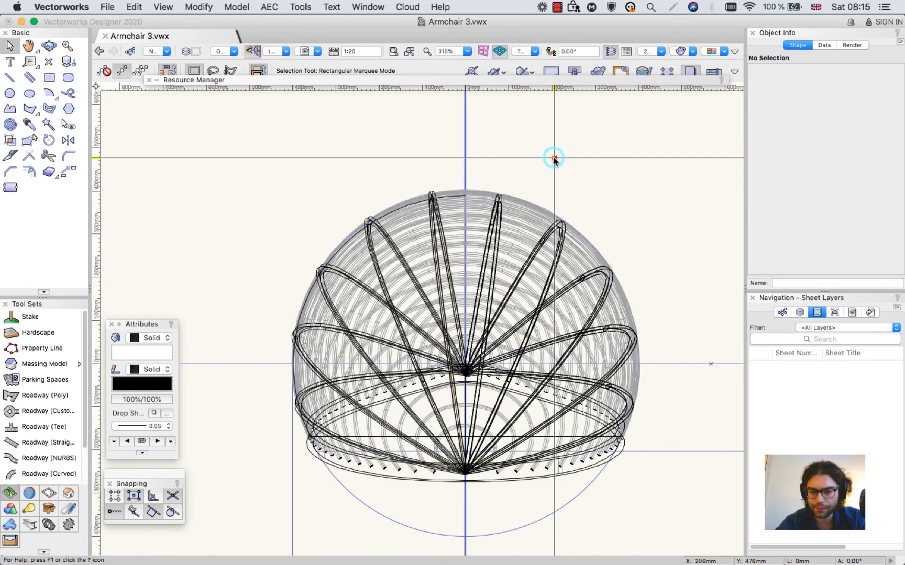
left_click(492, 270)
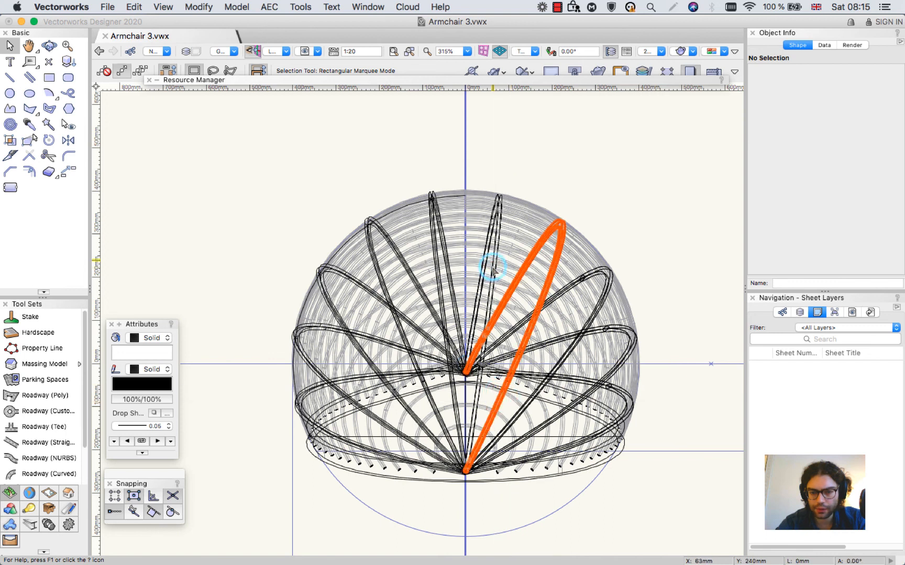
left_click(602, 294, "shift")
left_click(630, 336, "shift")
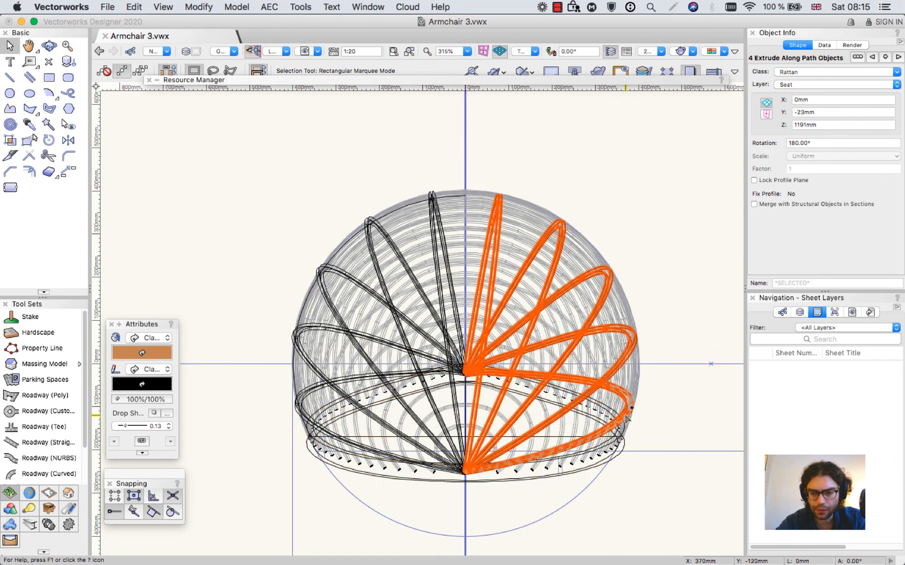
left_click(644, 391)
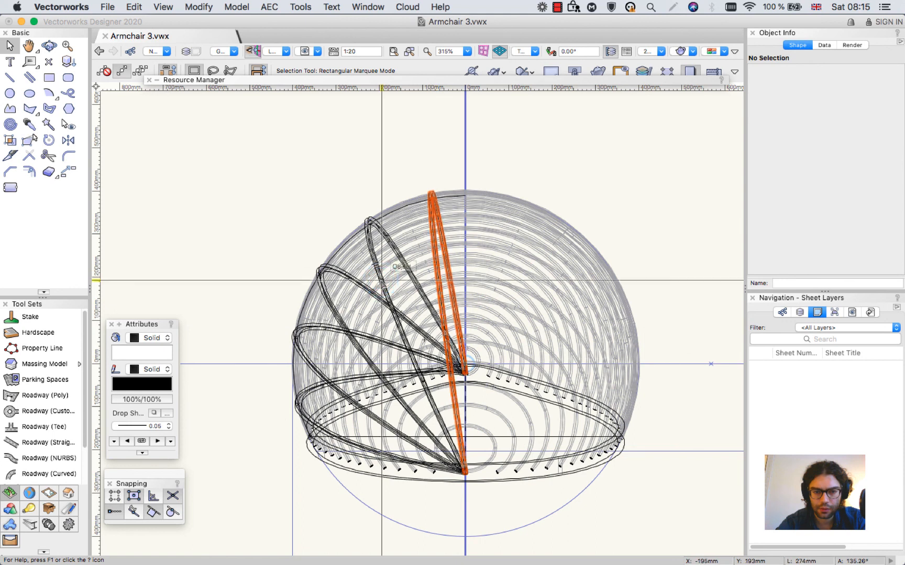
Step: Select the five centred ribs on the negative-X half and mirror duplicates of them across the shell's vertical centre axis
left_click(332, 307, "shift")
left_click(309, 364, "shift")
left_click(308, 422, "shift")
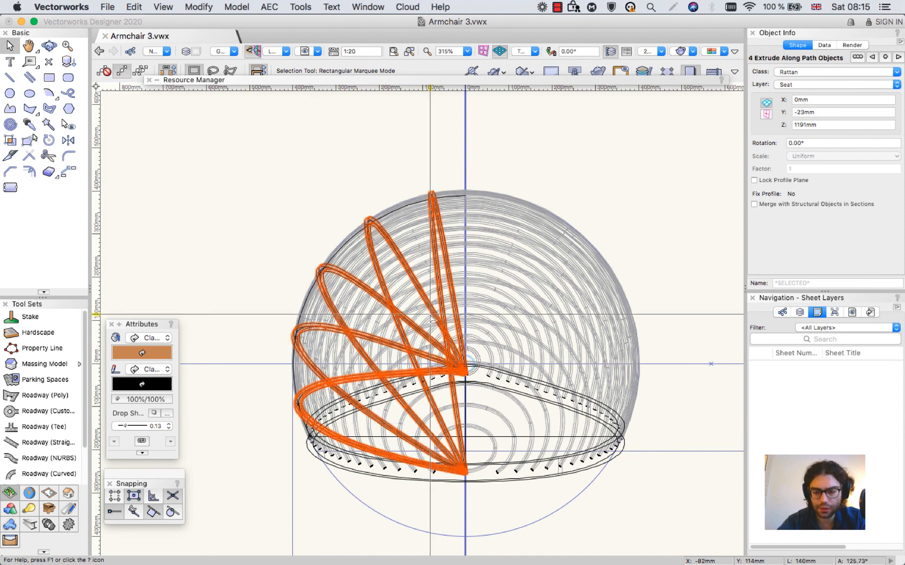
key("equal")
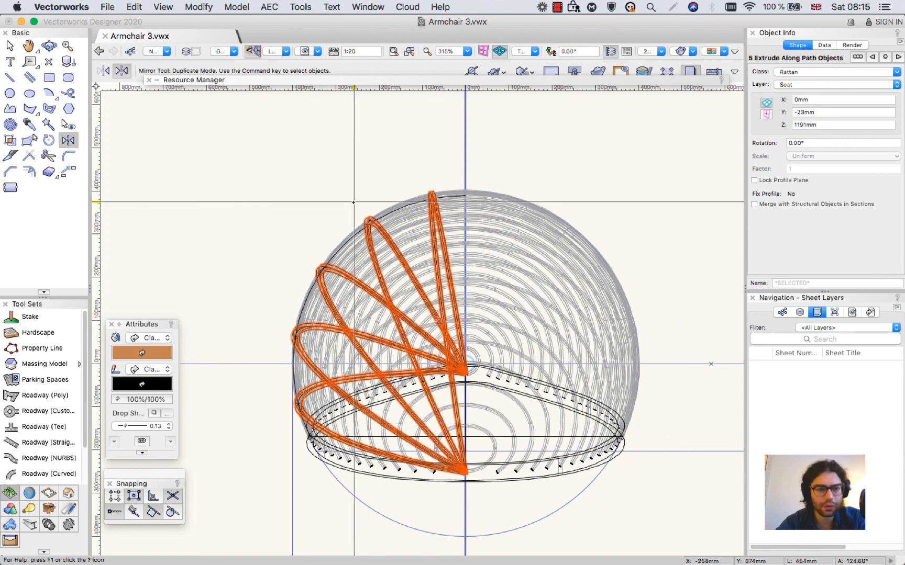
left_click(466, 117)
left_click(465, 152)
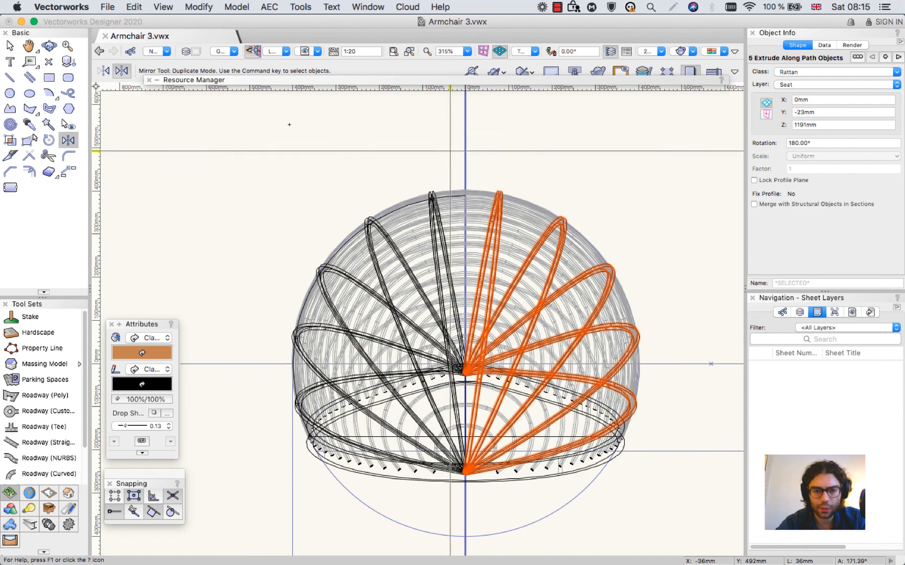
Step: Return to a shaded 3D view and examine how the mirrored ribs and strands meet at the crown of the shell
key("x")
left_click(413, 172)
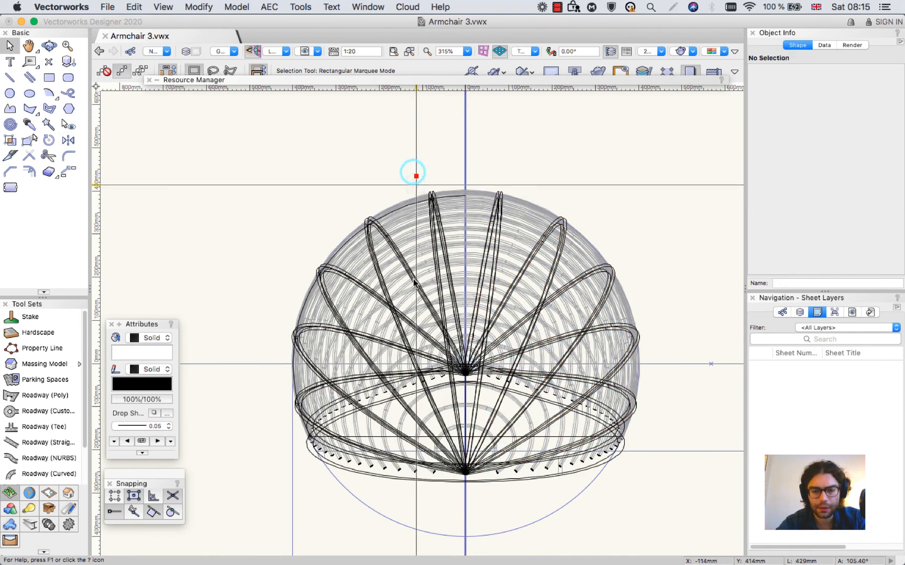
key("shift+super+g")
key("shift+c")
left_click_drag(564, 306, 544, 241)
scroll(544, 241, "up", 5)
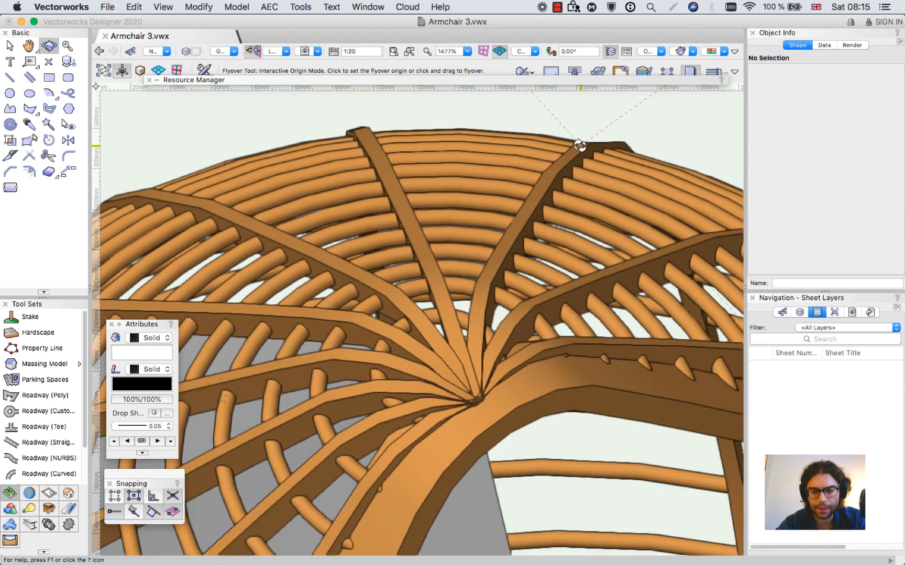
scroll(499, 334, "down", 5)
key("x")
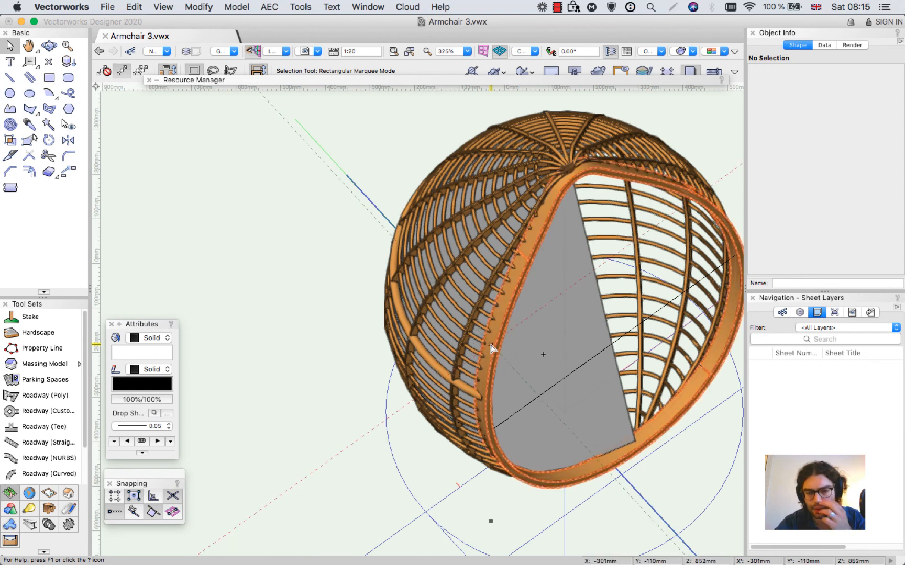
Step: Select the filleted front frame and examine from several angles where the strand ends pass through it
left_click(491, 348)
scroll(520, 271, "up", 4)
scroll(521, 272, "down", 3)
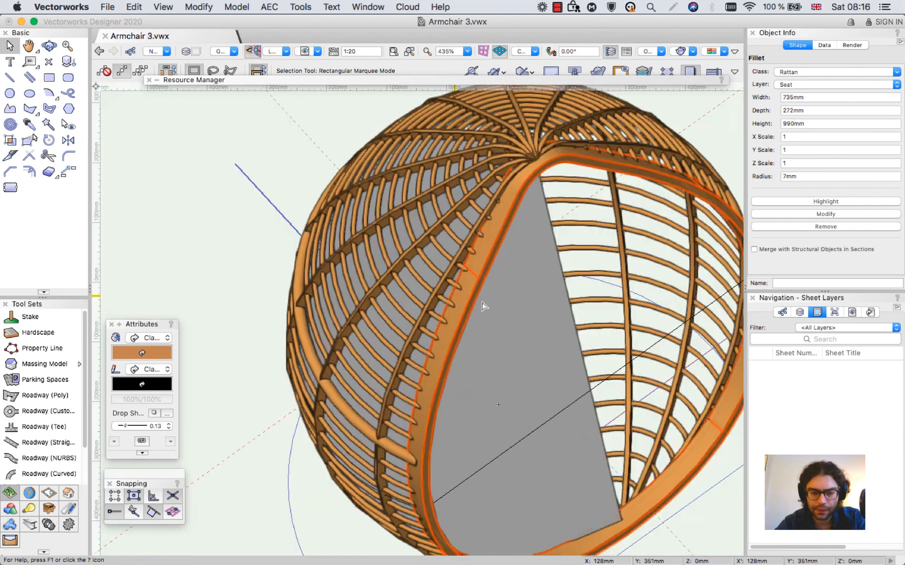
key("shift+c")
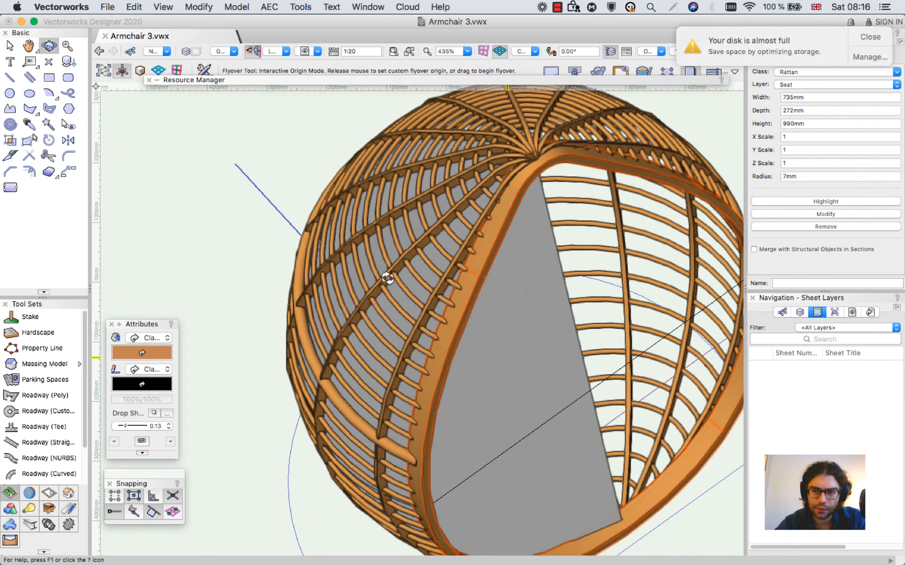
left_click(475, 344)
left_click_drag(374, 306, 339, 180)
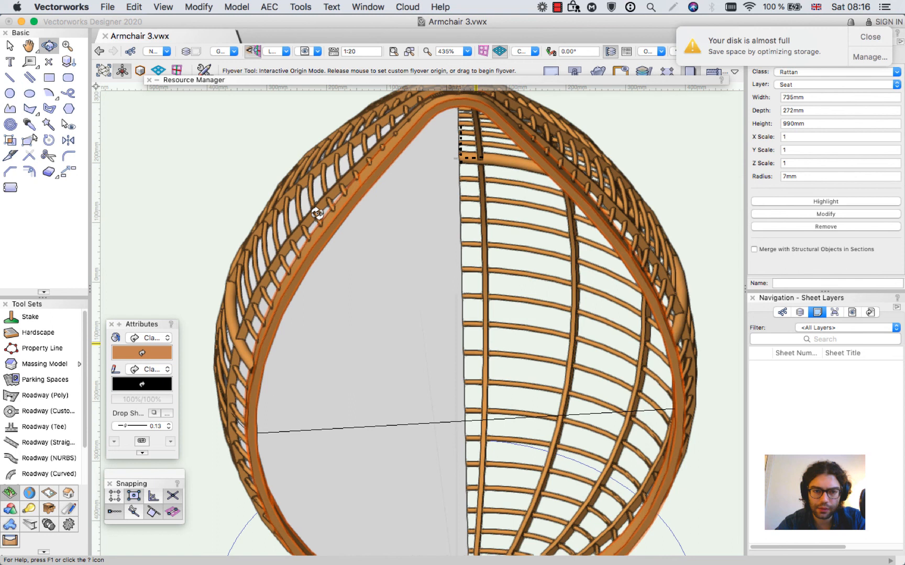
scroll(362, 294, "down", 3)
left_click_drag(354, 351, 474, 293)
scroll(450, 149, "up", 5)
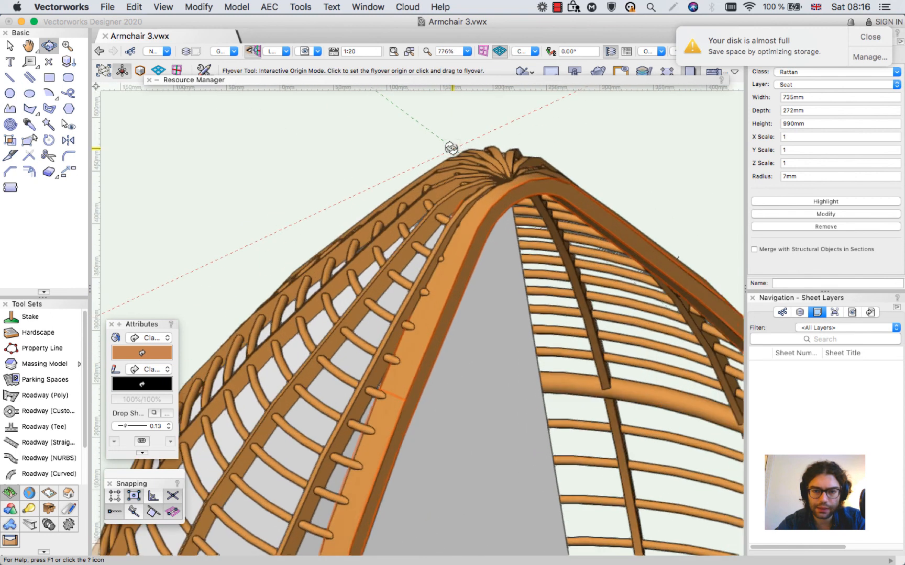
scroll(438, 258, "up", 1)
key("x")
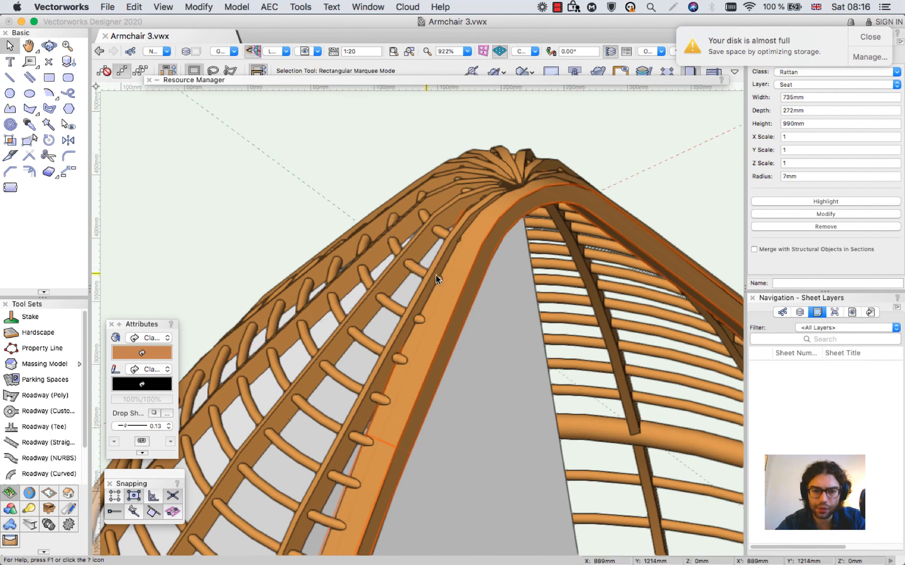
Step: Enter the front frame's fillet to inspect the unfilleted frame inside, and exit the fillet
double_click(468, 289)
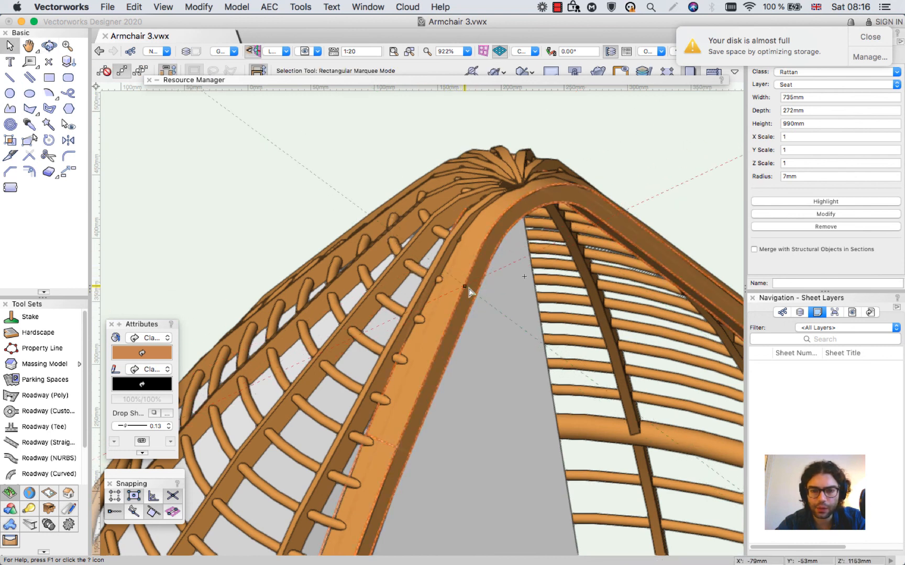
scroll(449, 255, "down", 5)
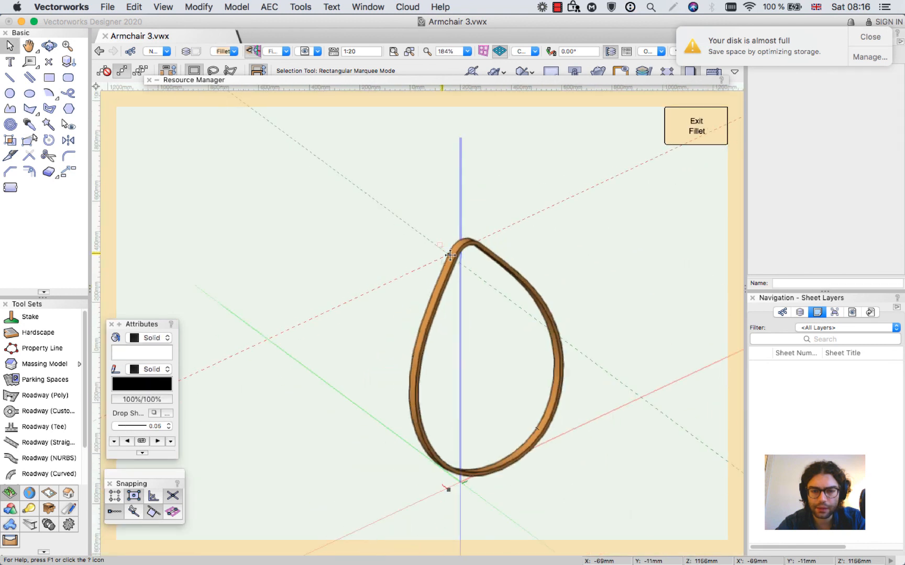
scroll(449, 255, "up", 5)
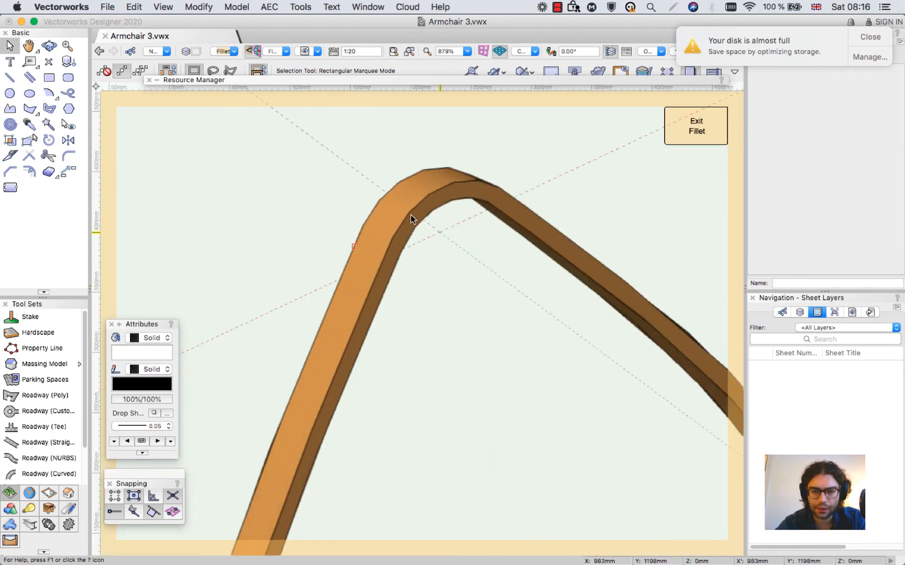
left_click(675, 132)
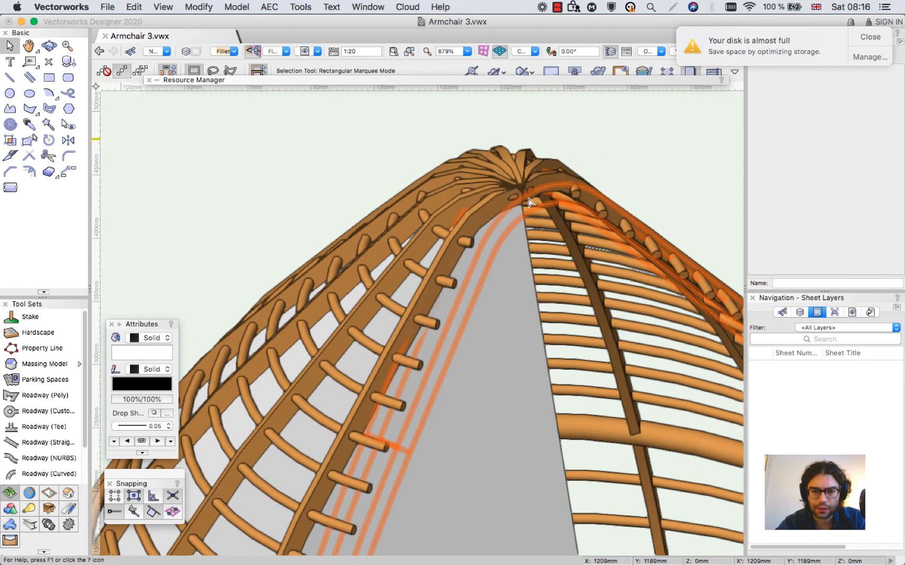
Step: Ungroup the front frame's fillet to convert it back to its Extrude Along Path object
scroll(515, 220, "up", 3)
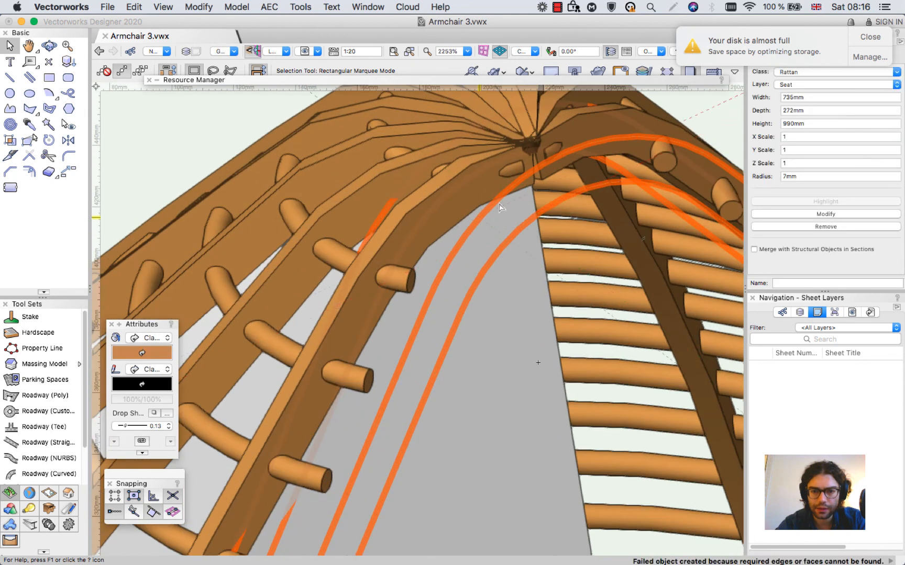
left_click(867, 36)
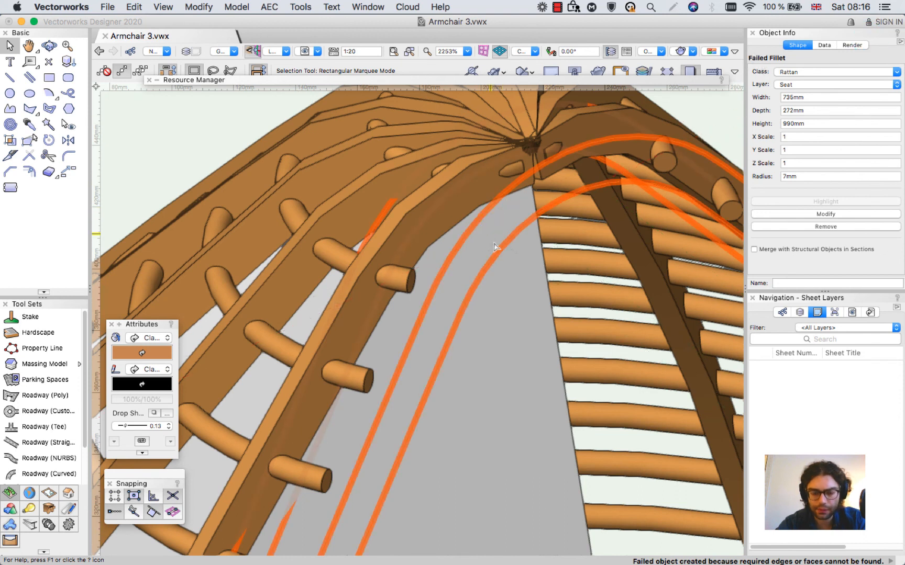
key("super+u")
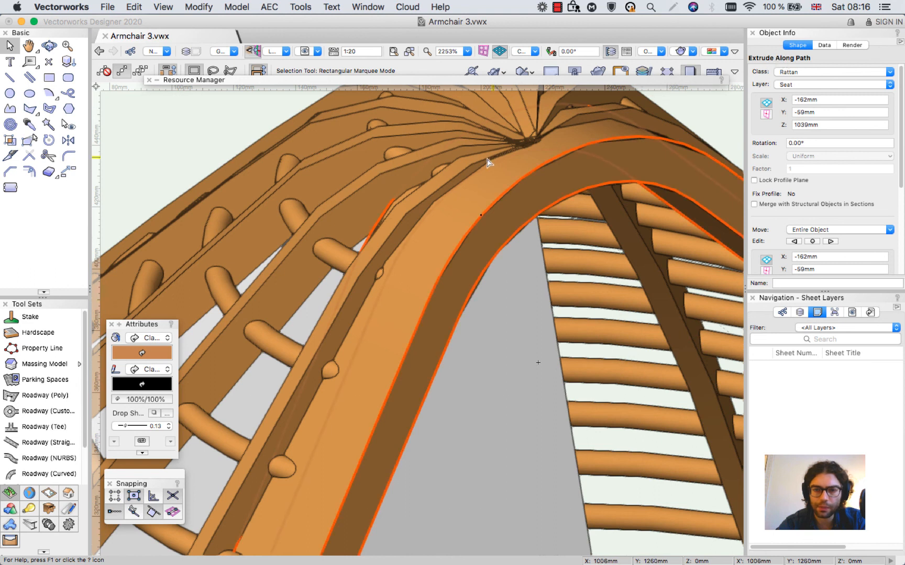
Step: Edit the front frame's profile, moving the rectangle so the midpoint of its right side sits on the origin
double_click(435, 280)
scroll(407, 234, "down", 10)
scroll(367, 151, "up", 6)
scroll(469, 249, "up", 3)
left_click_drag(454, 354, 466, 380)
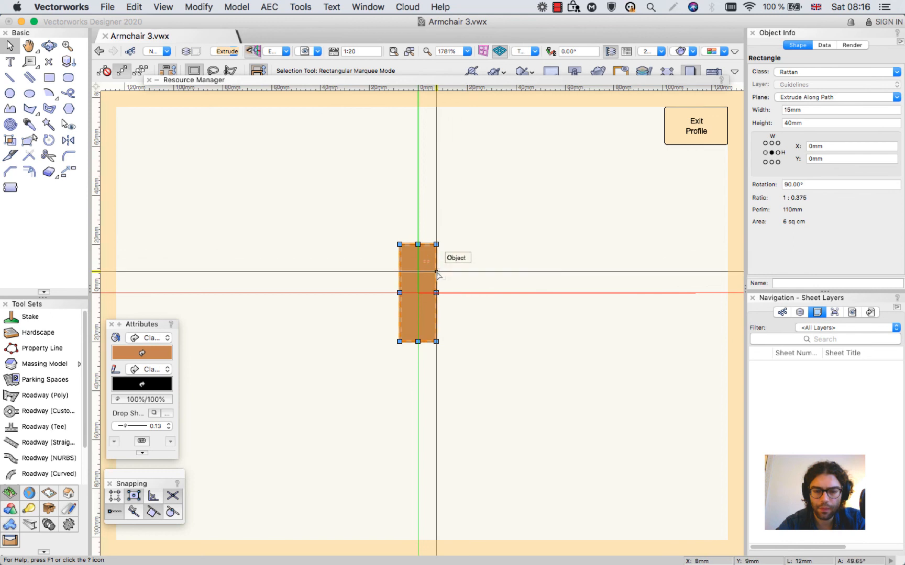
left_click_drag(436, 276, 418, 283)
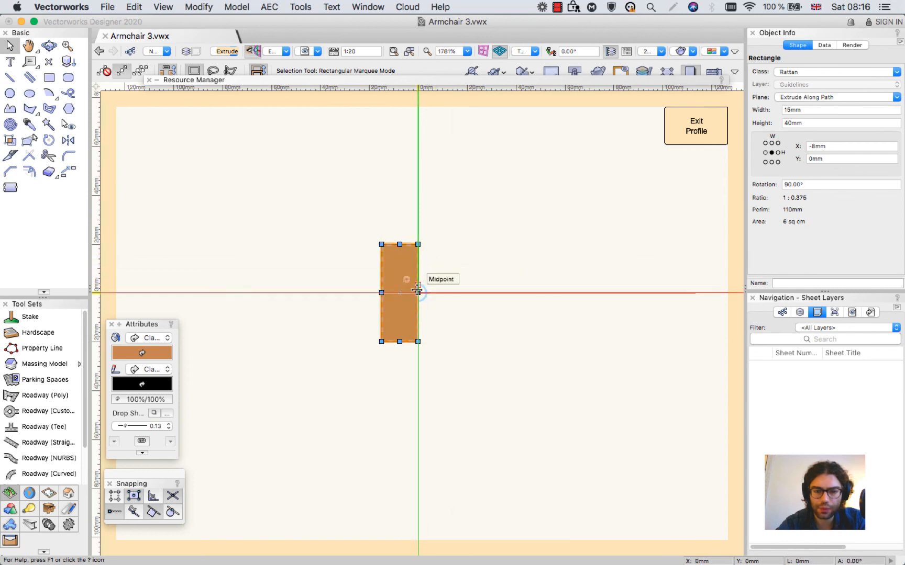
left_click(695, 127)
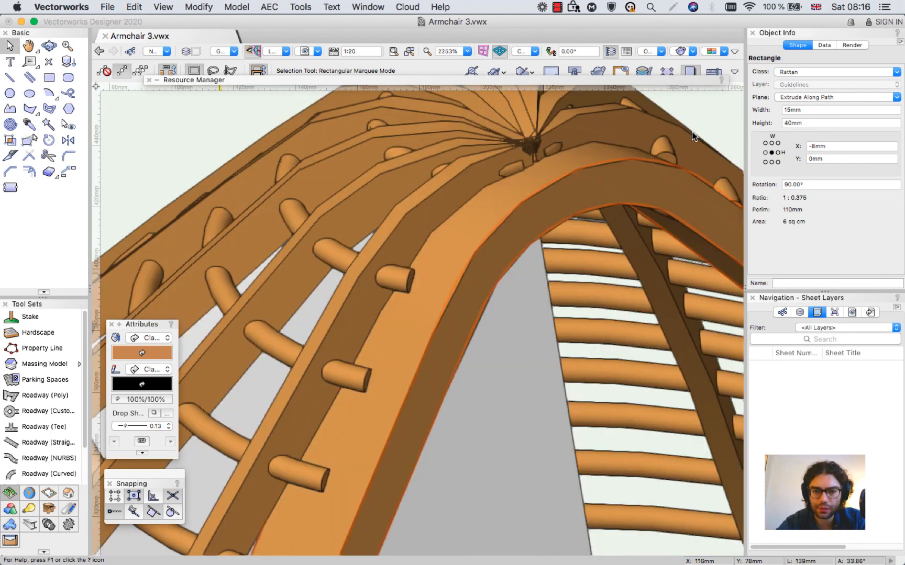
Step: Edit the front frame's profile again, moving the rectangle so the midpoint of its left side sits on the origin
double_click(484, 253)
key("super+a")
scroll(321, 365, "down", 9)
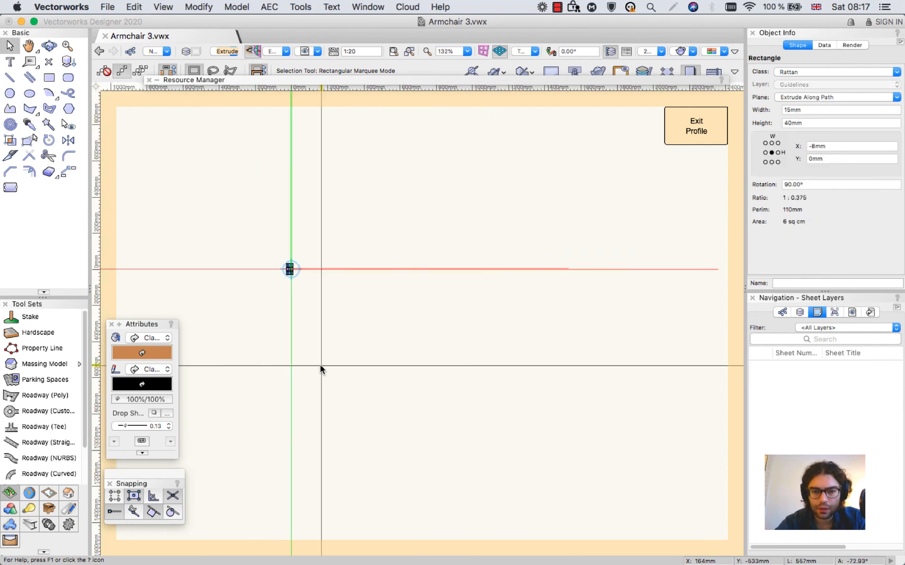
scroll(269, 269, "up", 7)
scroll(515, 235, "up", 4)
left_click_drag(343, 273, 404, 279)
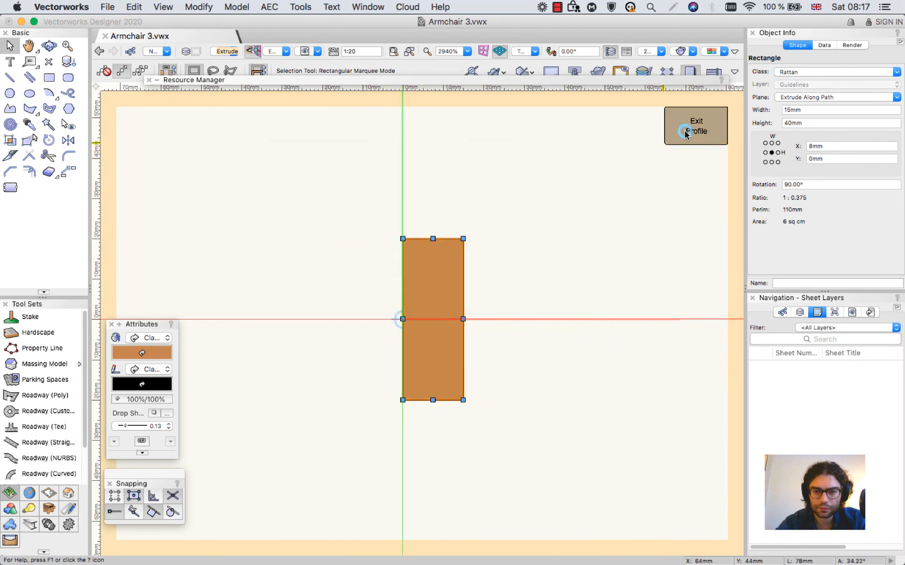
left_click(685, 130)
Step: Set a working plane on the planar face of the front frame and deselect the frame
scroll(414, 197, "down", 7)
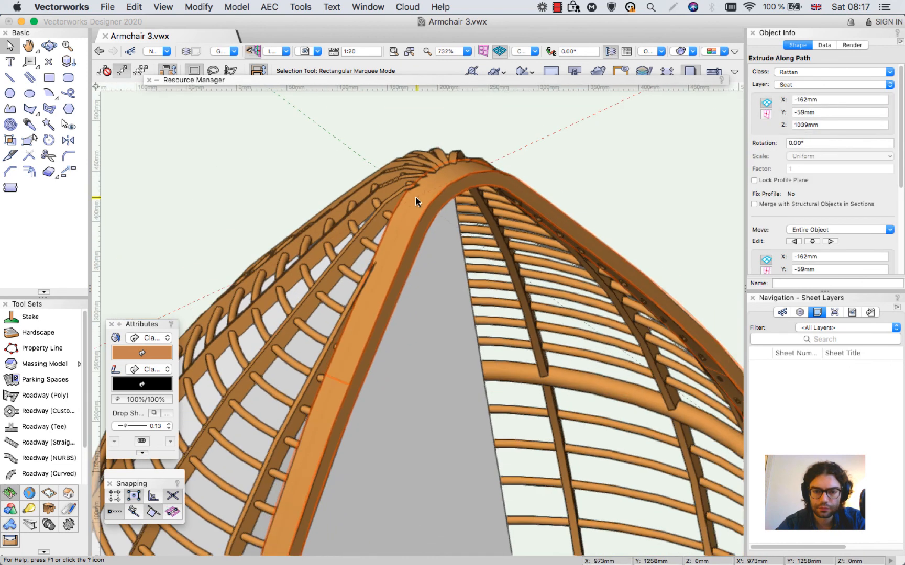
scroll(383, 231, "down", 1)
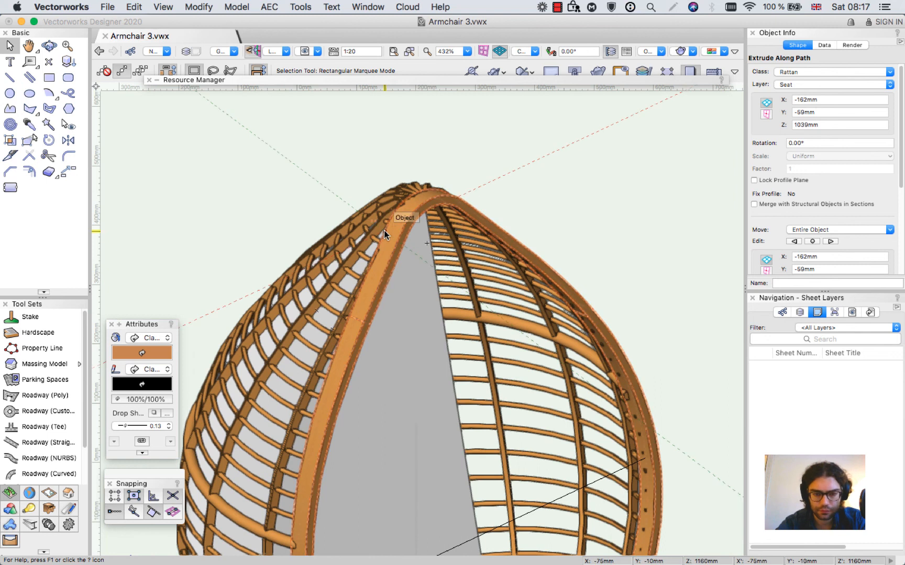
key("bracketright")
left_click(359, 352)
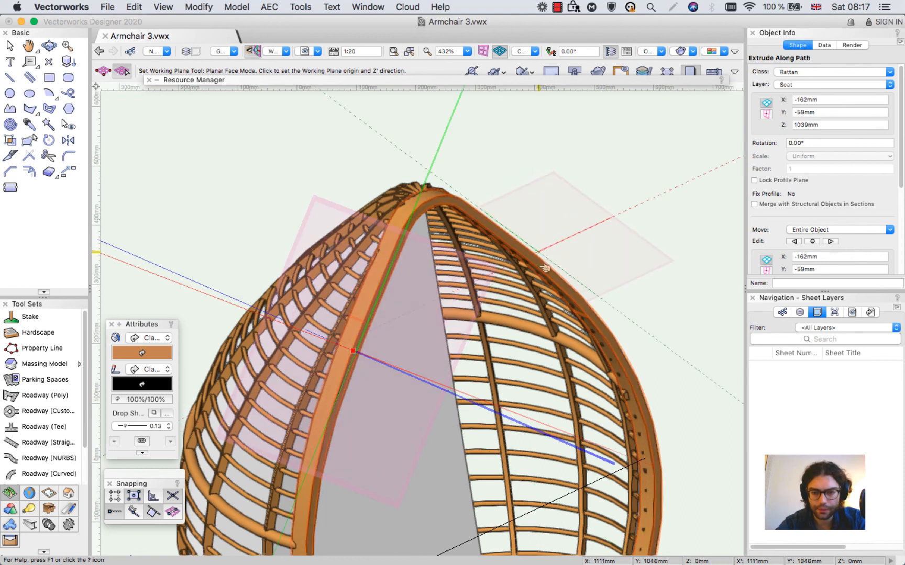
left_click(282, 51)
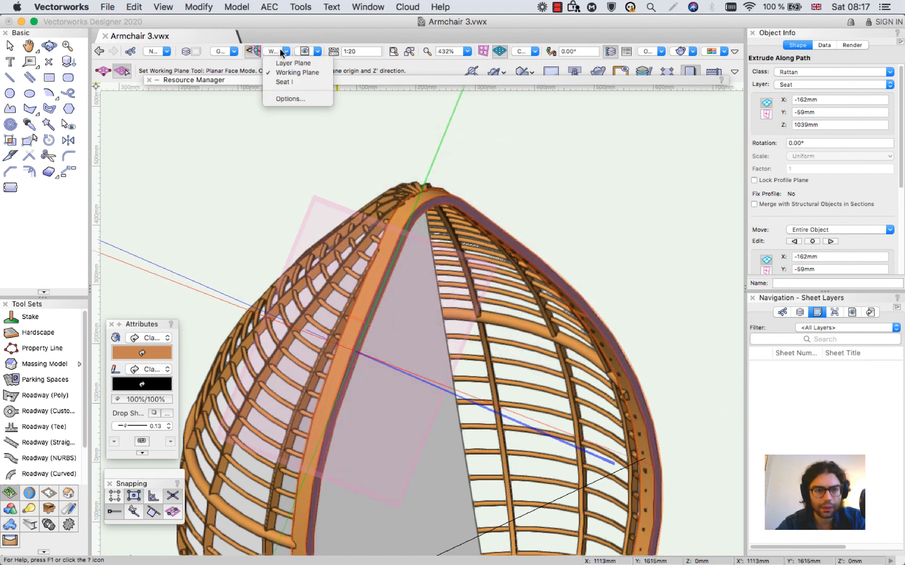
left_click(283, 82)
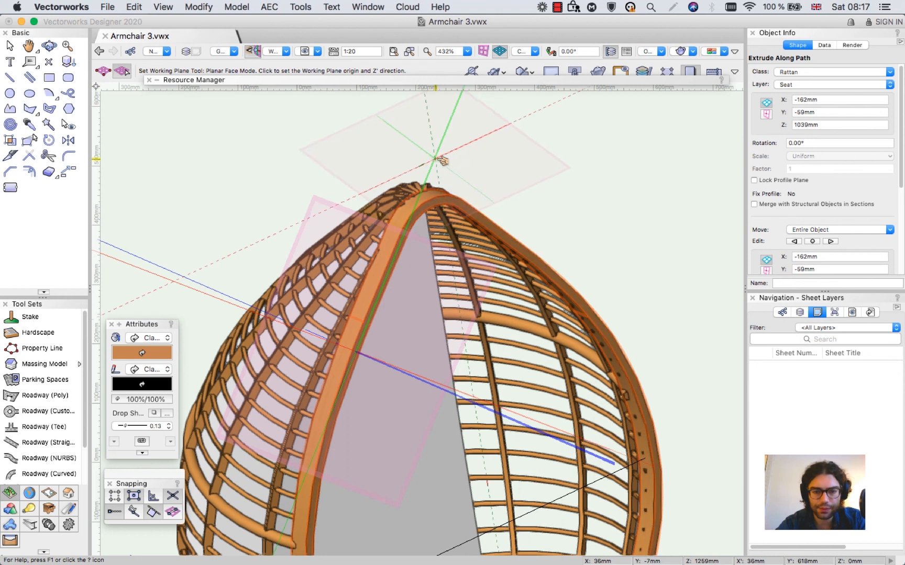
key("x")
scroll(534, 187, "down", 4)
left_click(592, 170)
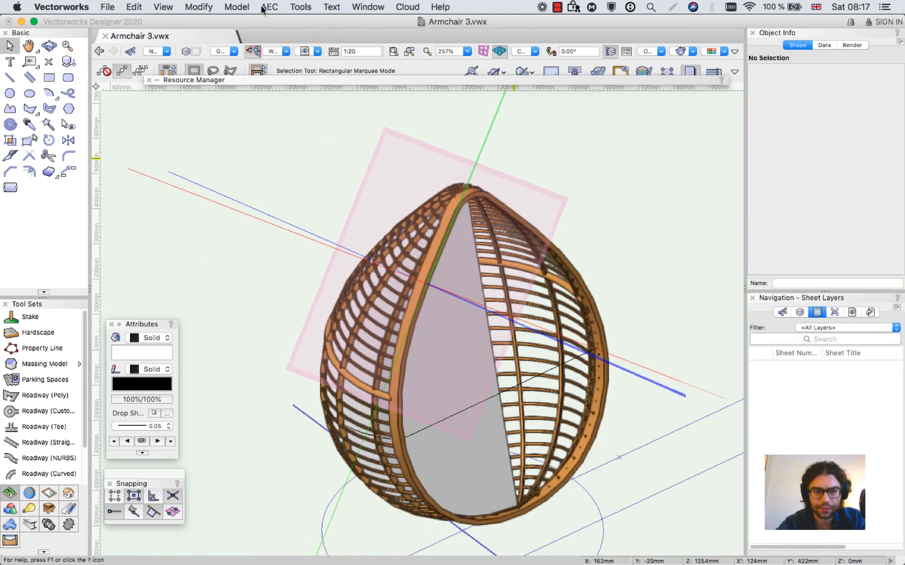
Step: Activate the saved Seat I working plane and switch to the Right view relative to it
left_click(276, 52)
left_click(280, 82)
mouse_move(279, 80)
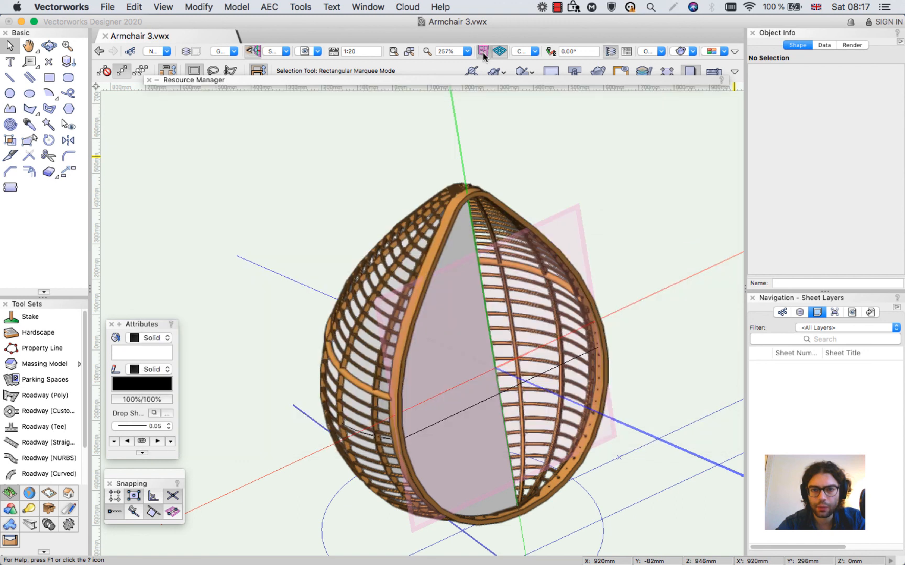
left_click(528, 52)
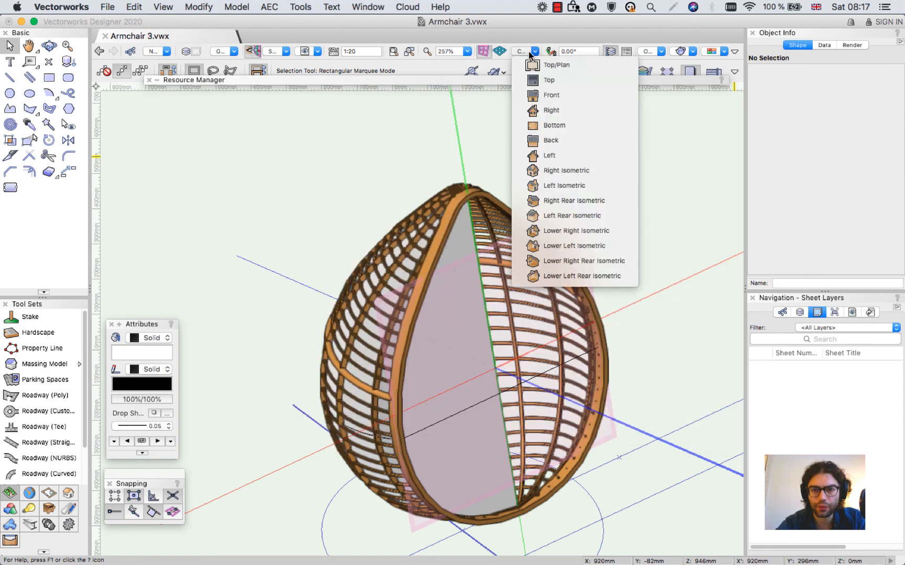
left_click(551, 111)
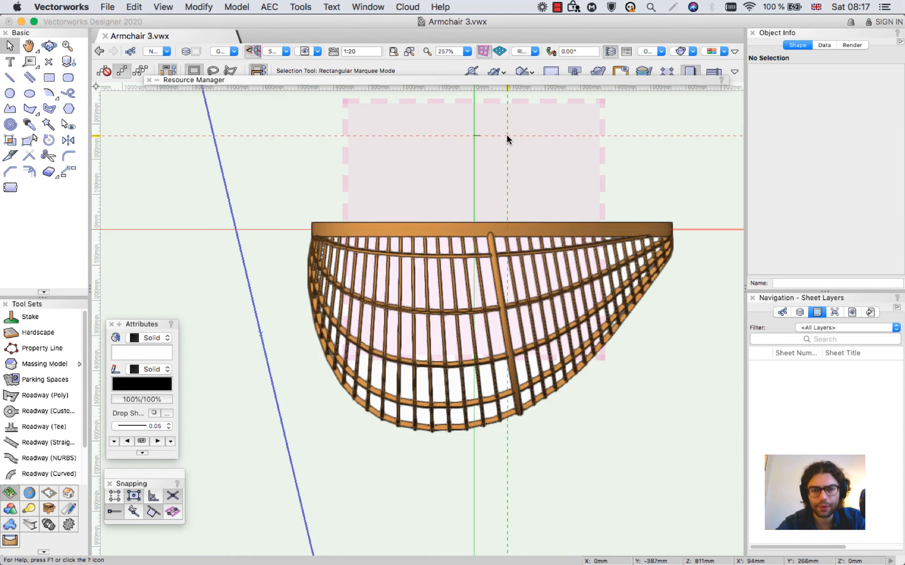
Step: Select the front frame, check the strand ends inside it with X-ray, and try to move it by a length of 15 mm
scroll(699, 214, "up", 5)
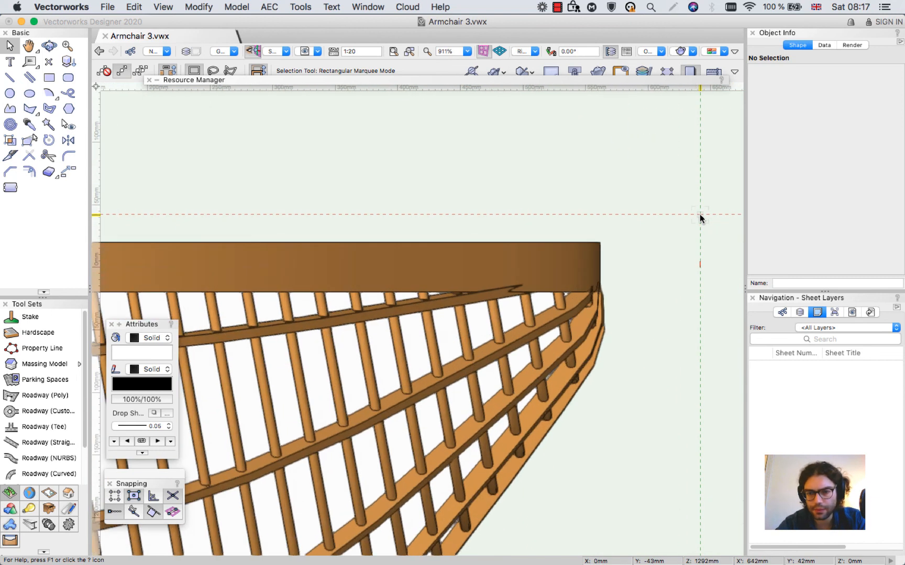
left_click(599, 246)
scroll(596, 258, "up", 2)
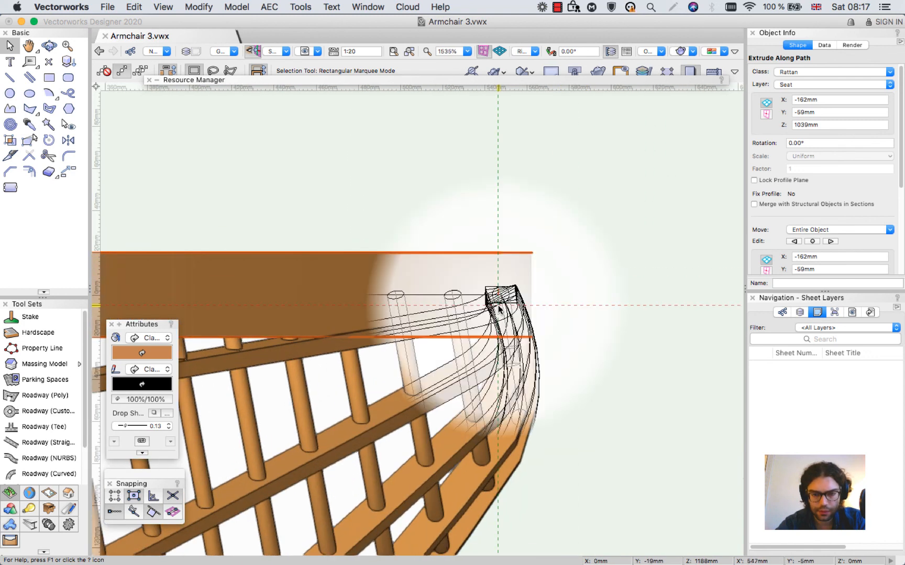
scroll(643, 283, "down", 2)
scroll(373, 279, "up", 2)
key("b")
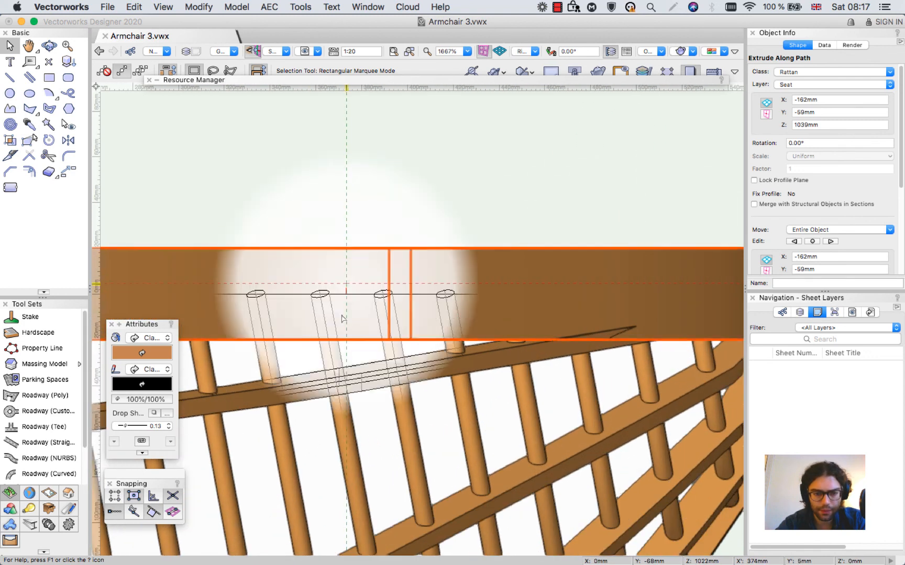
left_click_drag(349, 341, 346, 305)
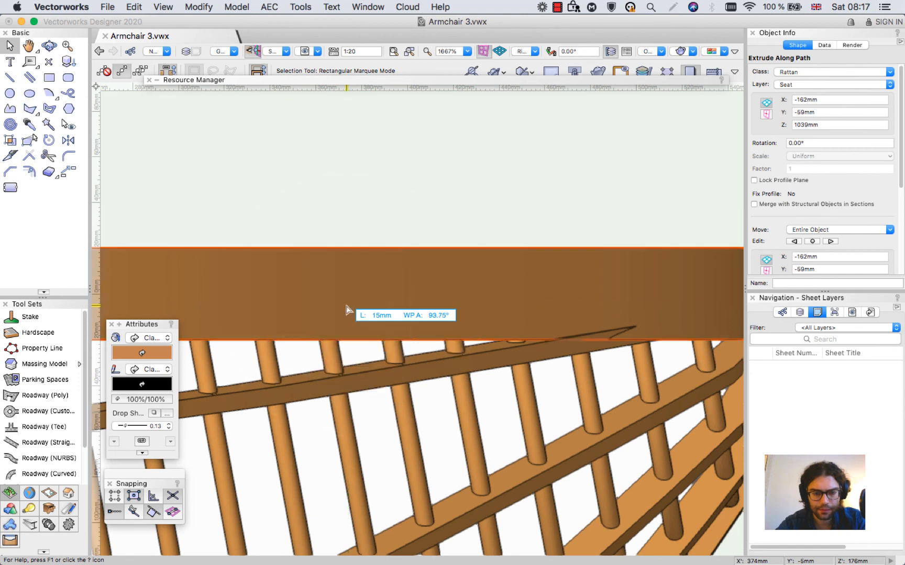
key("Tab")
type("15")
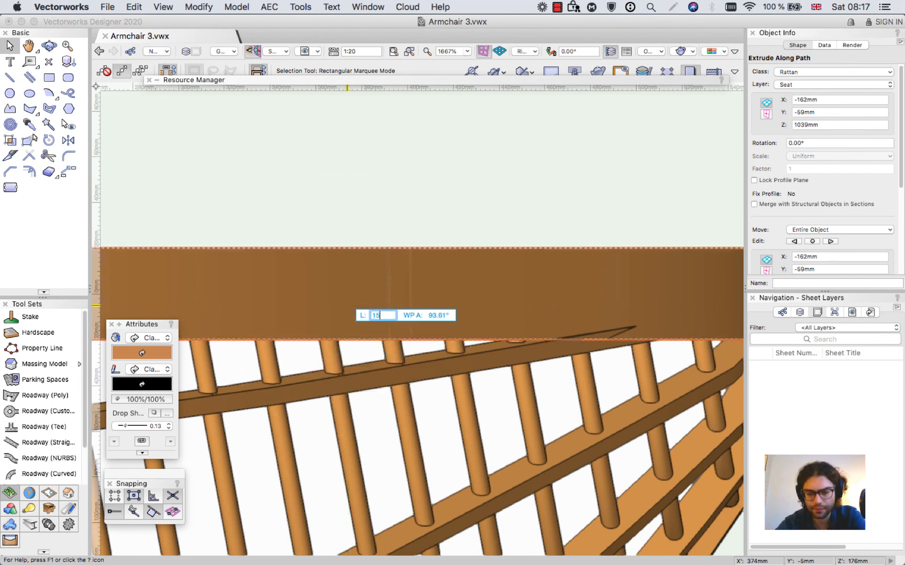
key("Return")
left_click_drag(346, 306, 350, 297)
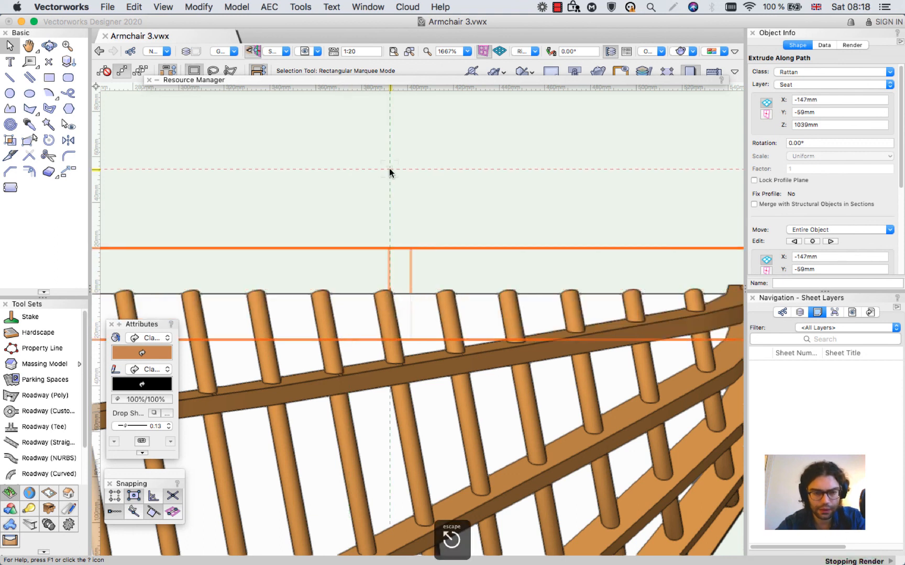
Step: Undo the front frame's move and the view and plane changes, and enter and exit its profile to redisplay it
left_click(384, 187)
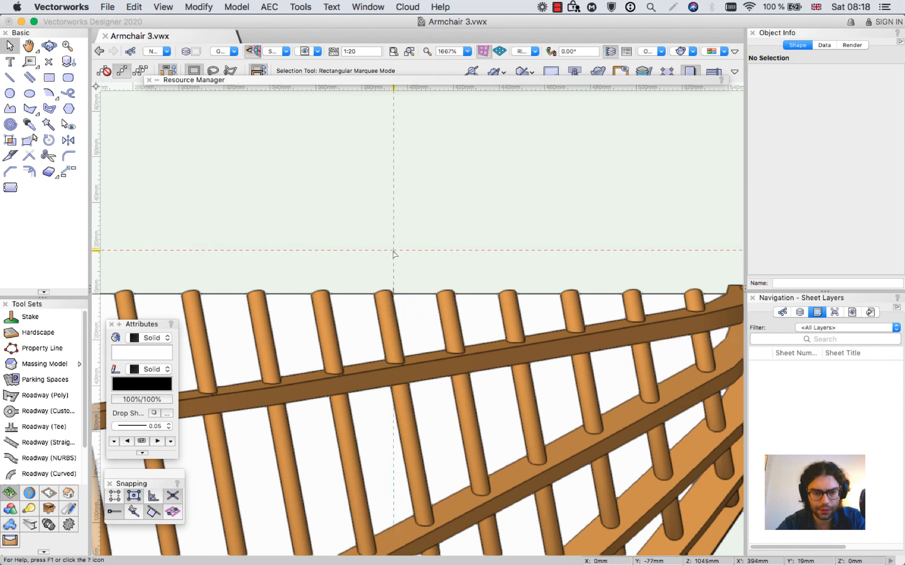
scroll(393, 250, "down", 3)
key("super+z")
key("super+z")
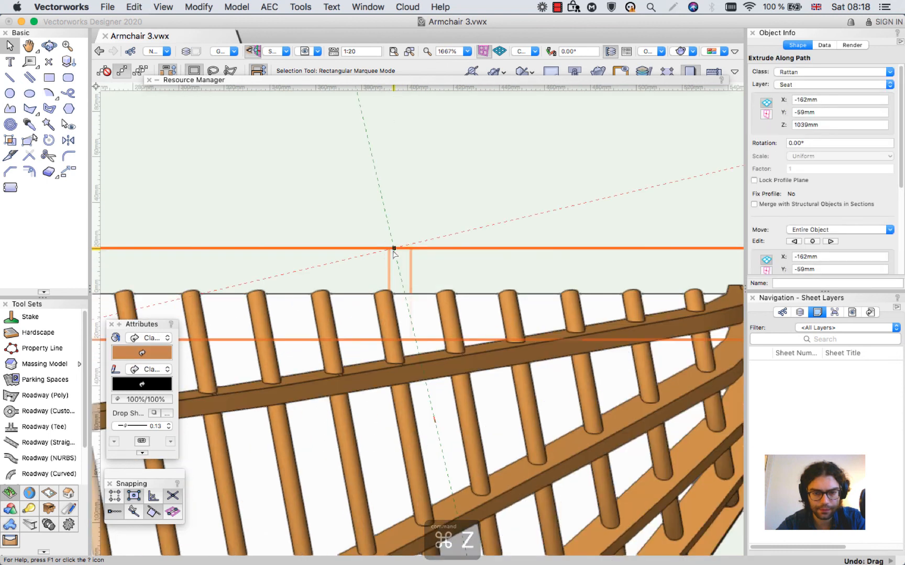
key("super+z")
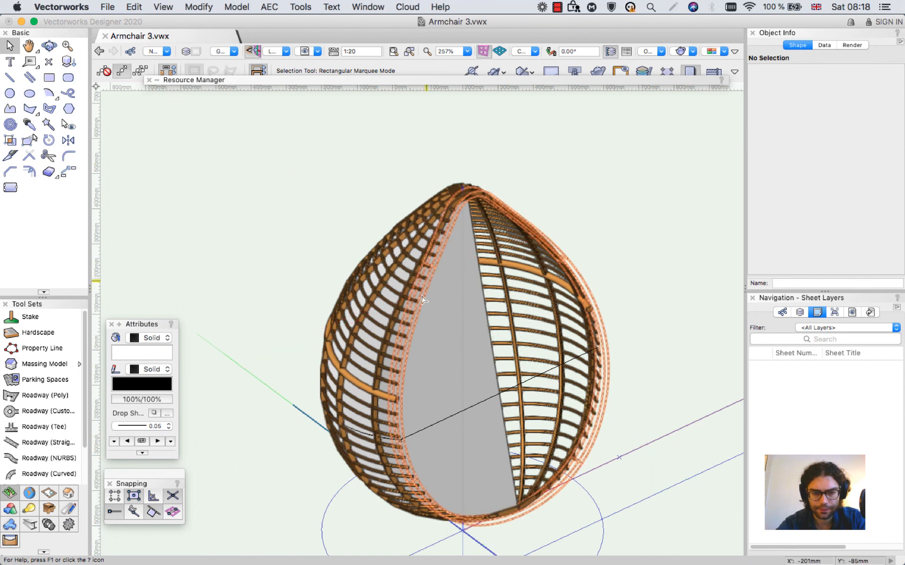
double_click(428, 283)
left_click(696, 117)
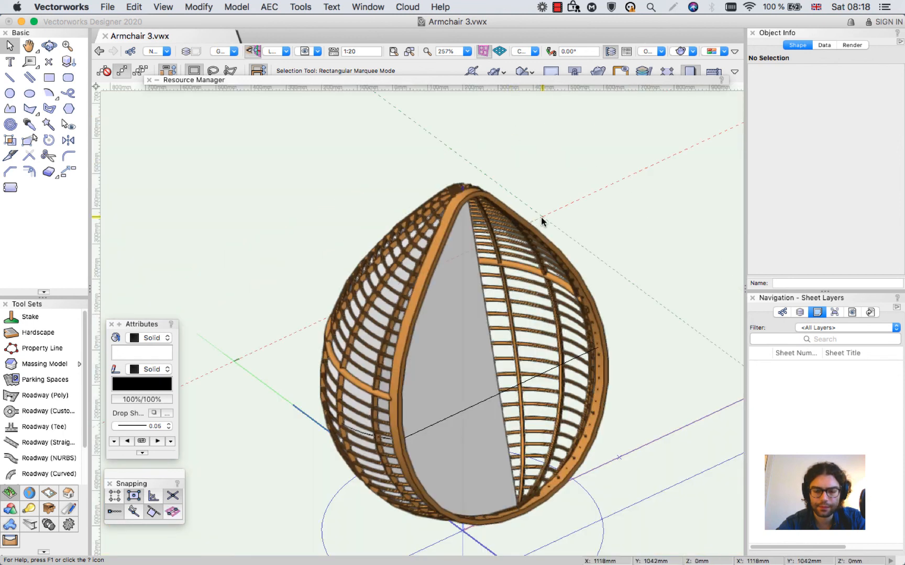
Step: Make Seat I the active working plane and show the armchair from its Right view
left_click(279, 51)
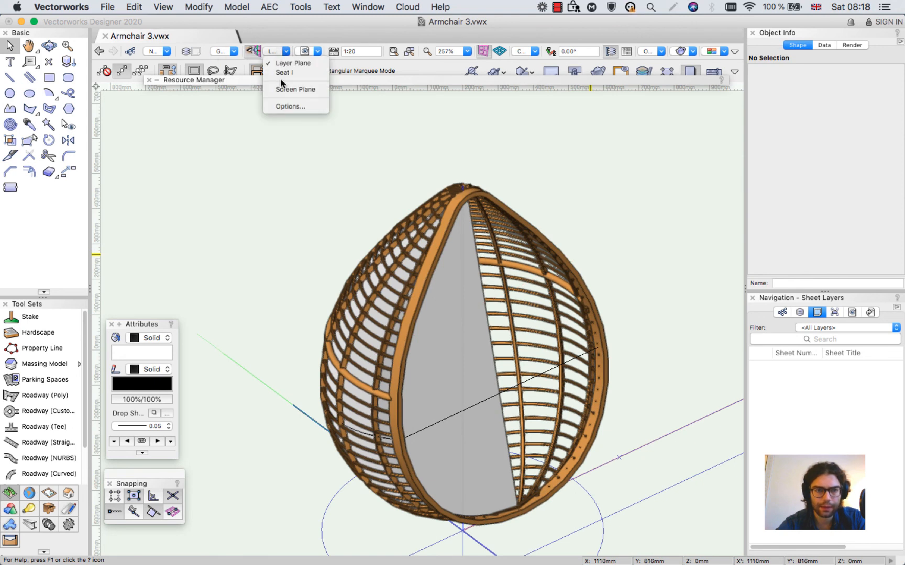
left_click(293, 87)
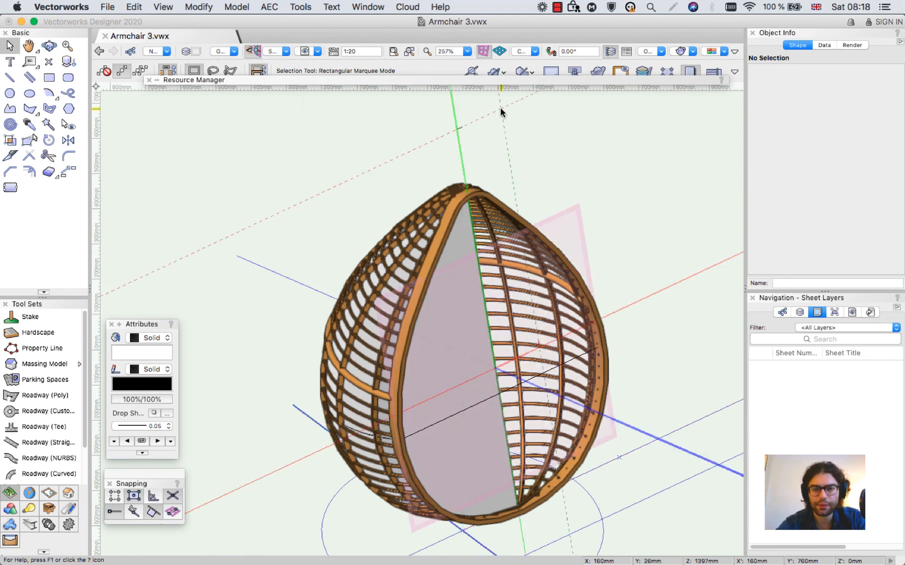
left_click(483, 51)
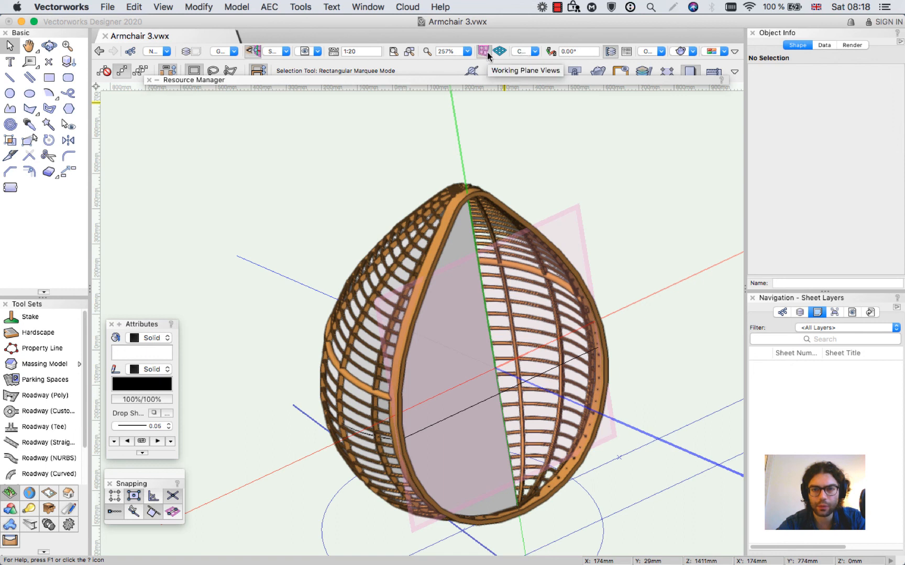
left_click(524, 53)
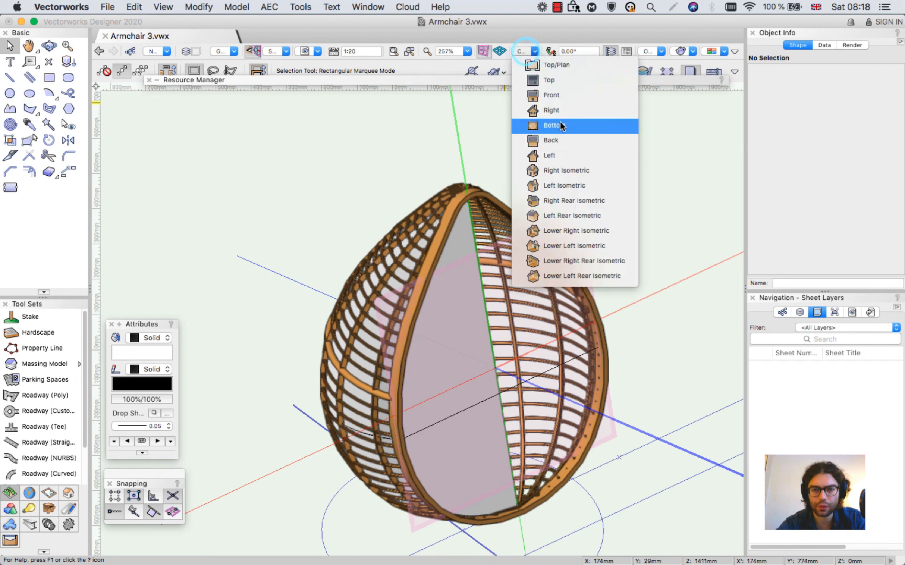
left_click(527, 111)
Step: Move the front frame with a Y offset of 15 mm and an X offset of 0 mm
left_click(509, 226)
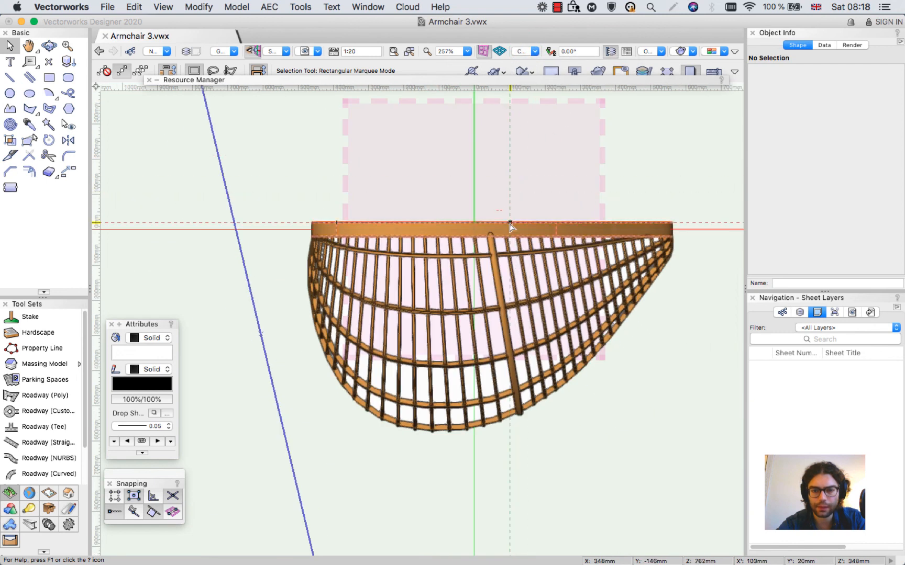
key("cmd+m")
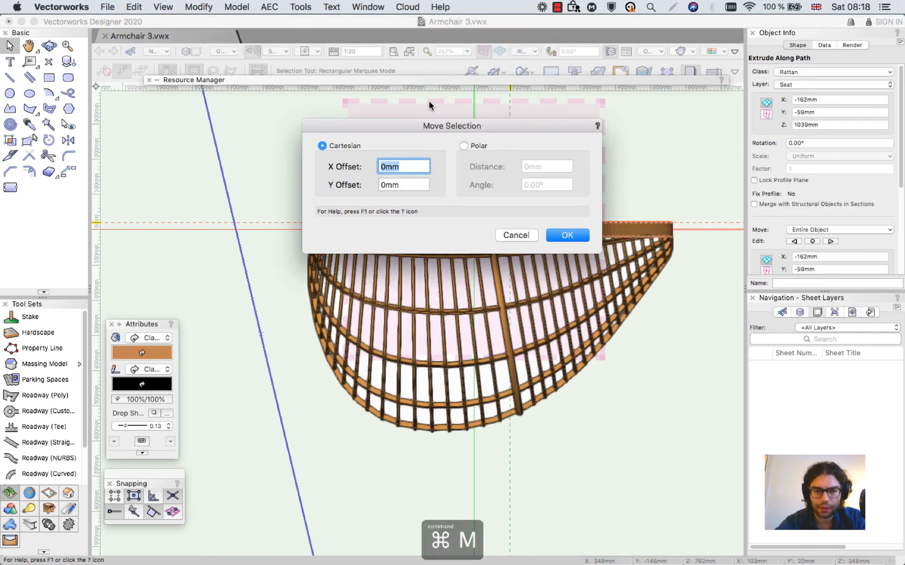
left_click_drag(423, 130, 263, 71)
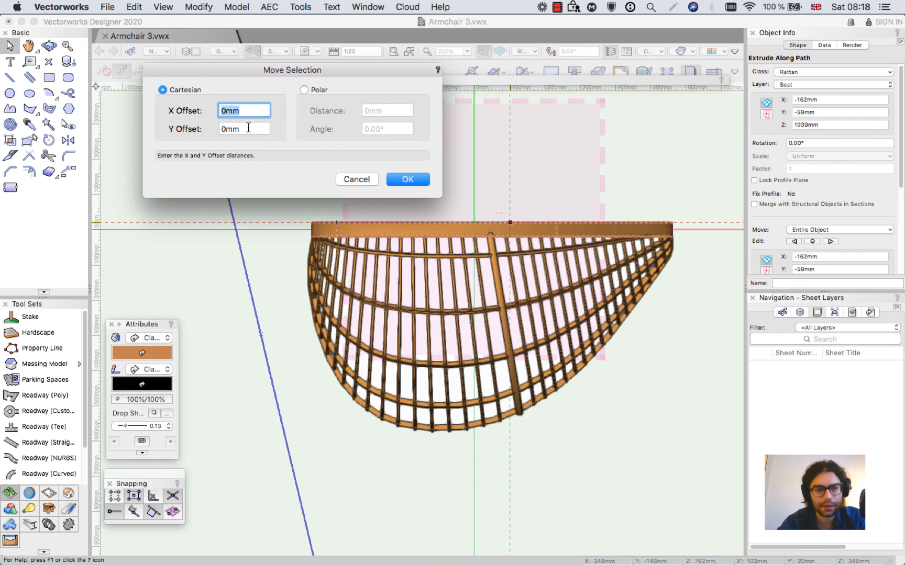
key("Tab")
type("15")
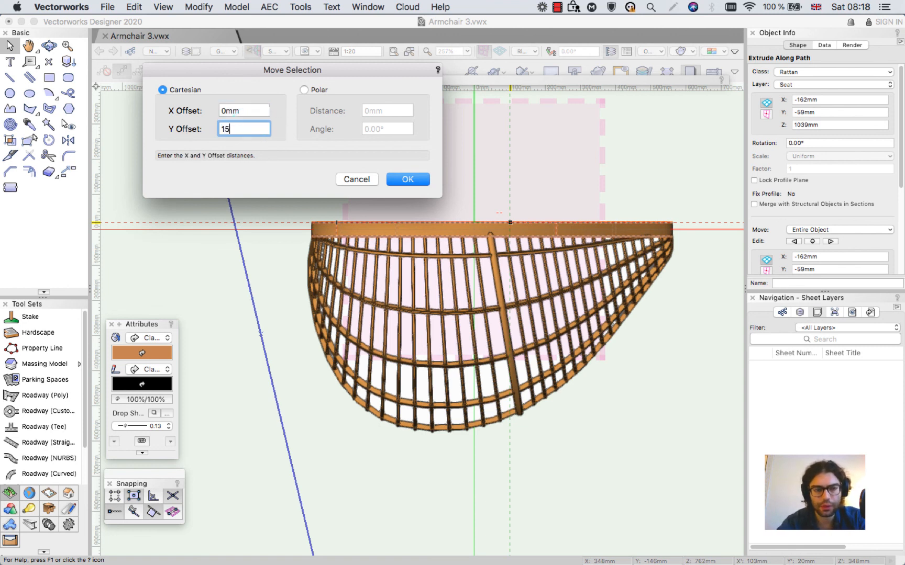
left_click(407, 179)
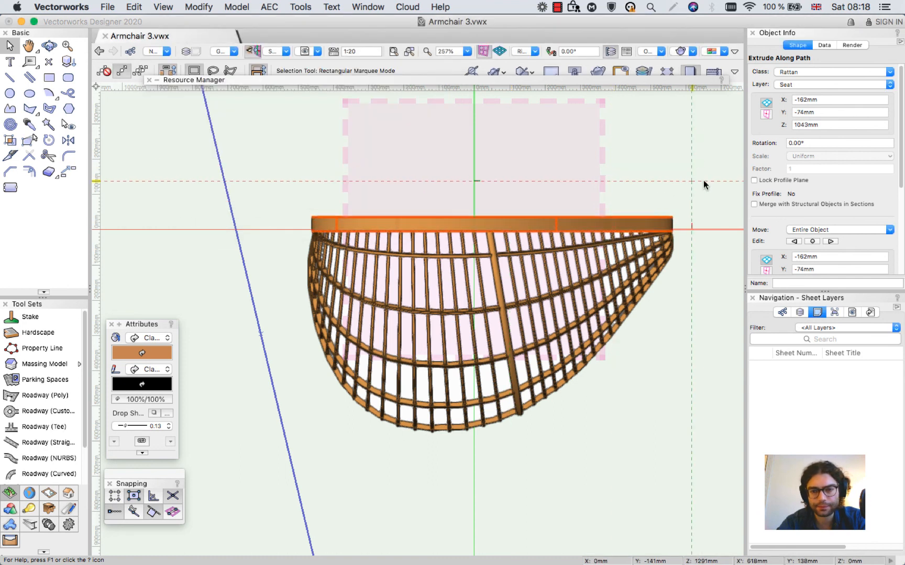
Step: Return to the previous 3D view and examine how the moved front frame meets the ribs and strands at the crown
left_click(661, 176)
key("super+less")
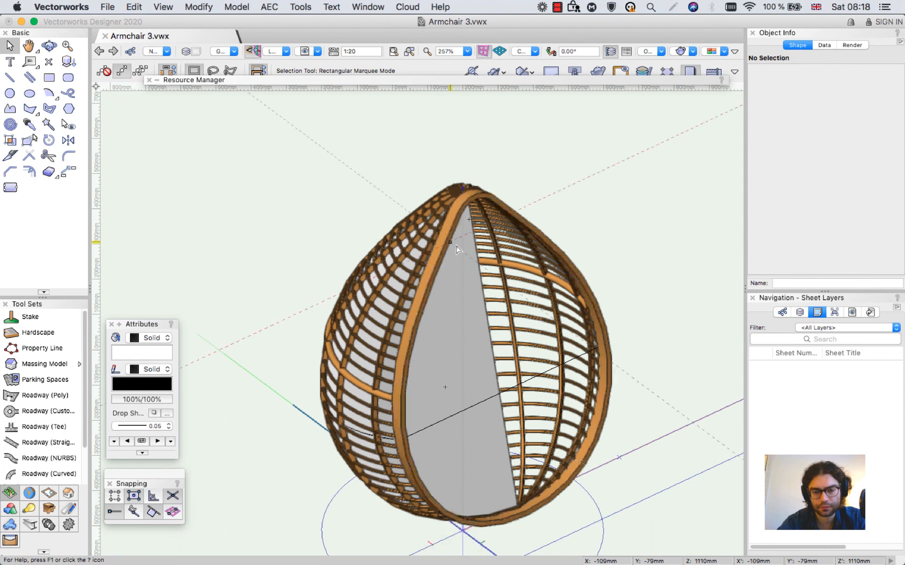
scroll(456, 249, "up", 5)
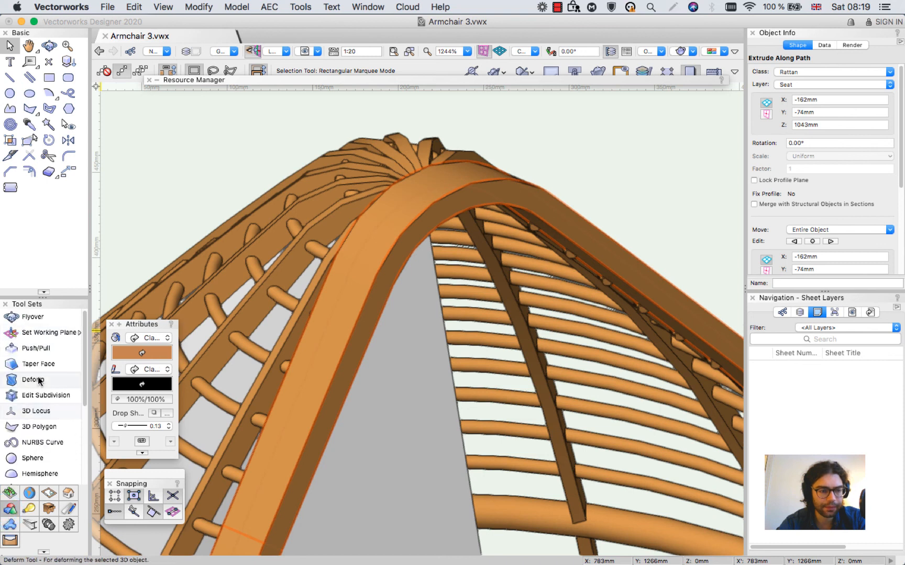
Step: Round the front frame's edges using Fillet Edge with a constant radius of 7 mm
scroll(22, 457, "down", 8)
scroll(22, 457, "up", 2)
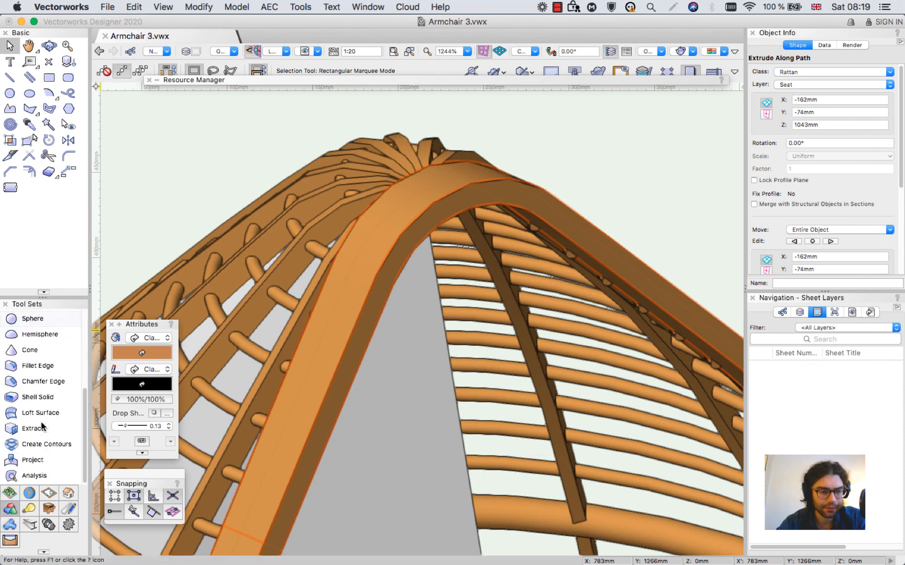
left_click(46, 367)
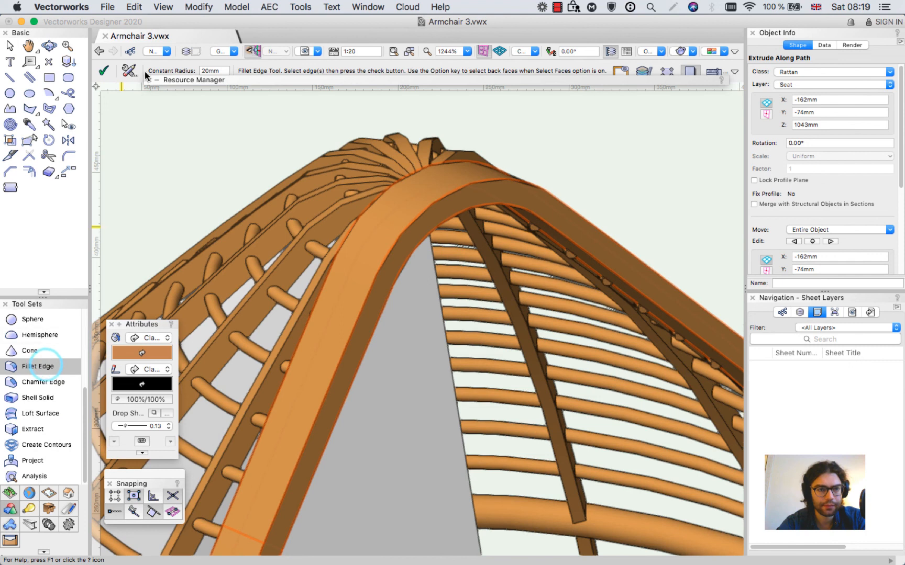
left_click(128, 73)
type("7")
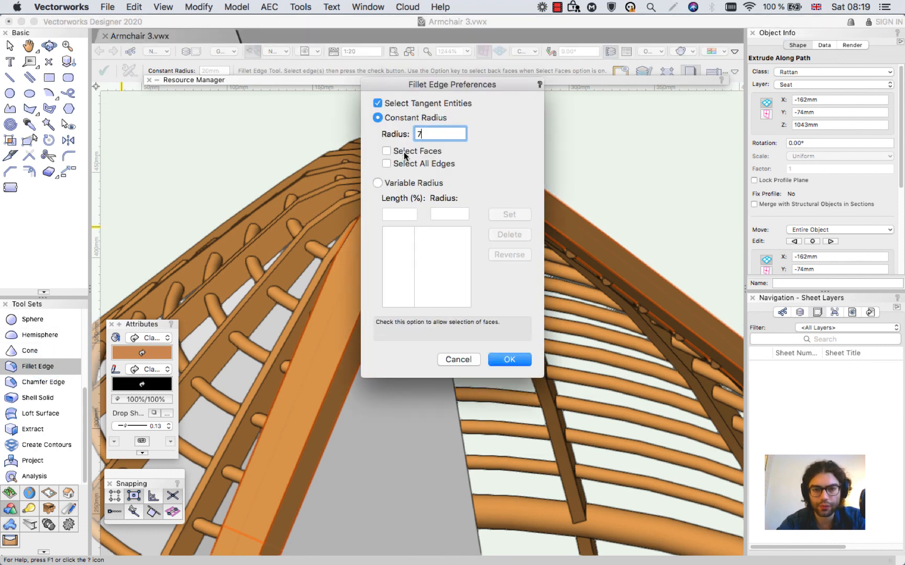
left_click(511, 359)
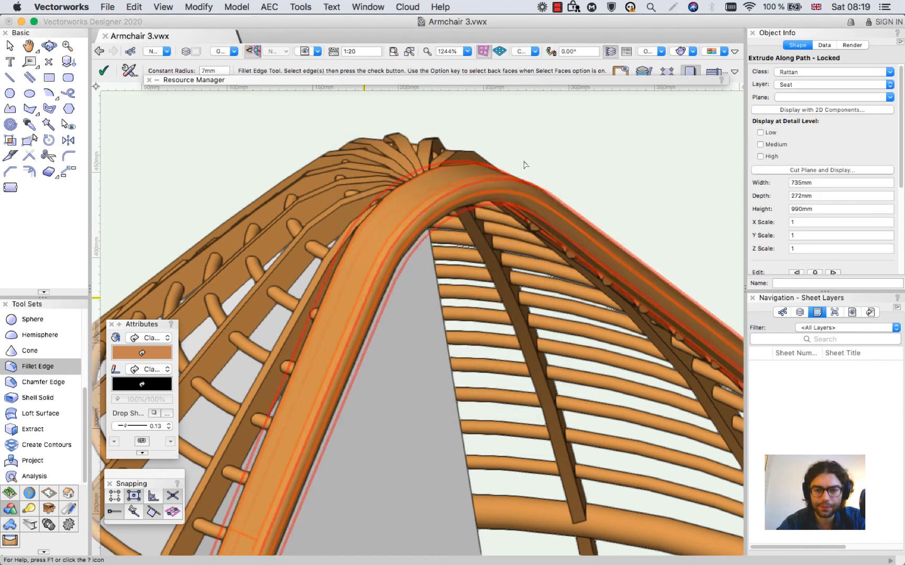
Step: Ungroup the guideline group that contains the thick horizontal rattan ring around the back of the seat
scroll(547, 159, "down", 6)
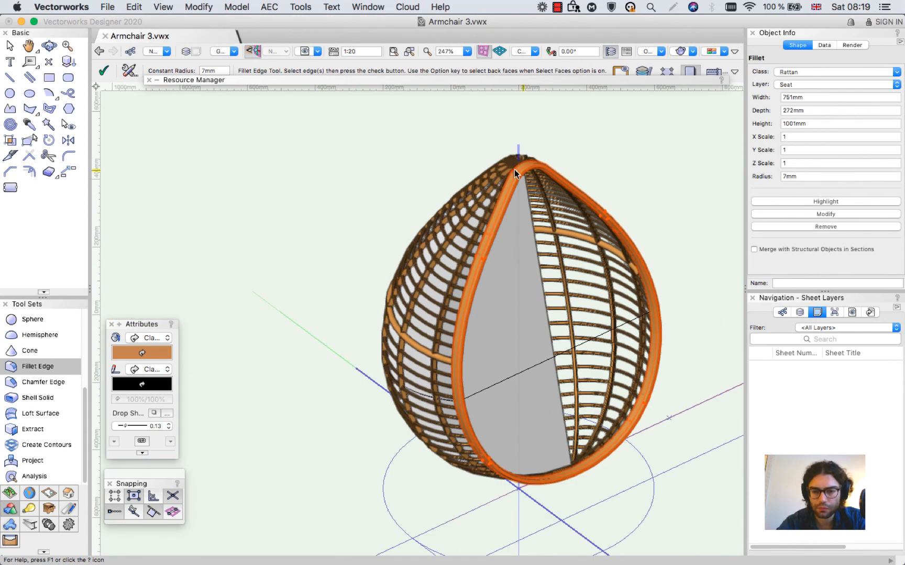
scroll(513, 169, "up", 5)
scroll(413, 317, "down", 5)
scroll(409, 320, "up", 6)
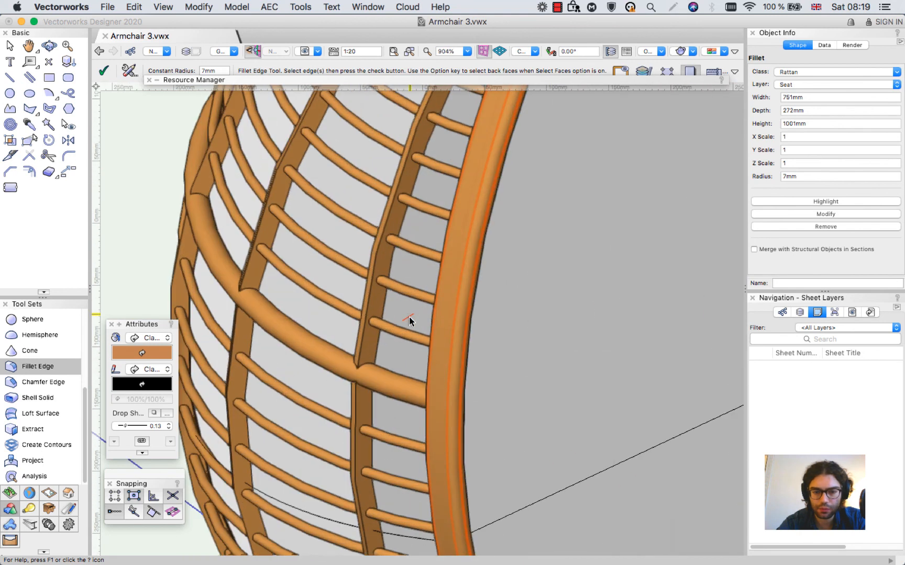
scroll(424, 388, "up", 3)
scroll(381, 408, "down", 5)
key("x")
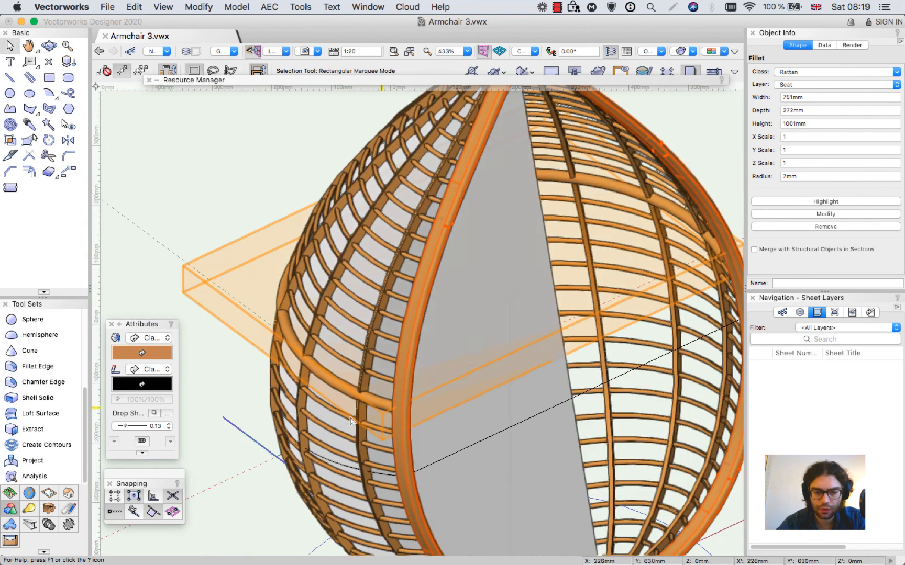
scroll(351, 420, "up", 4)
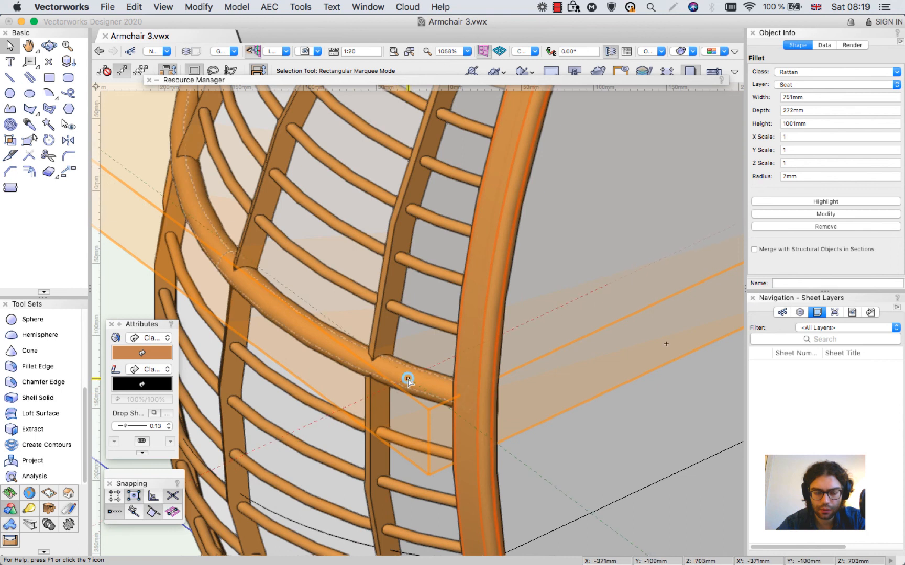
left_click(407, 379)
scroll(369, 378, "down", 2)
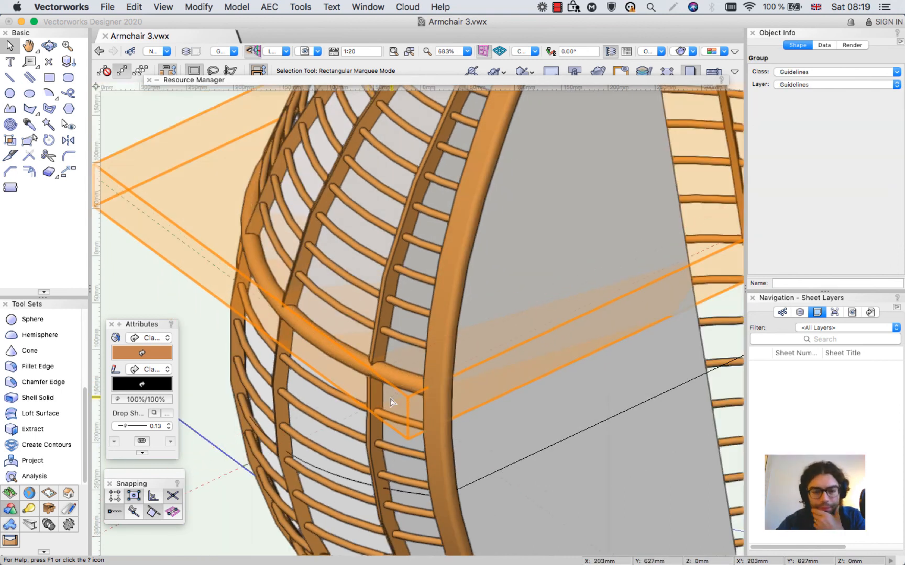
scroll(369, 378, "up", 2)
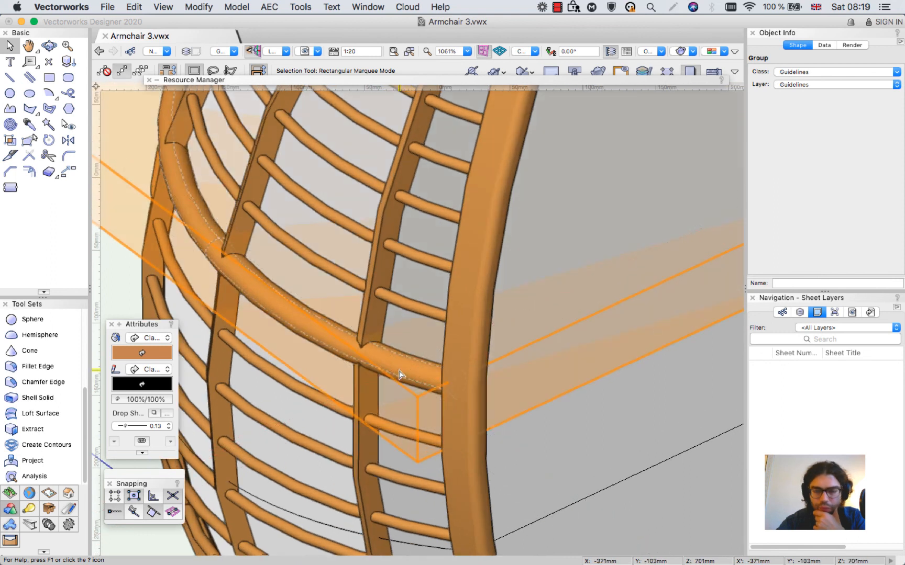
scroll(399, 375, "down", 2)
key("super+u")
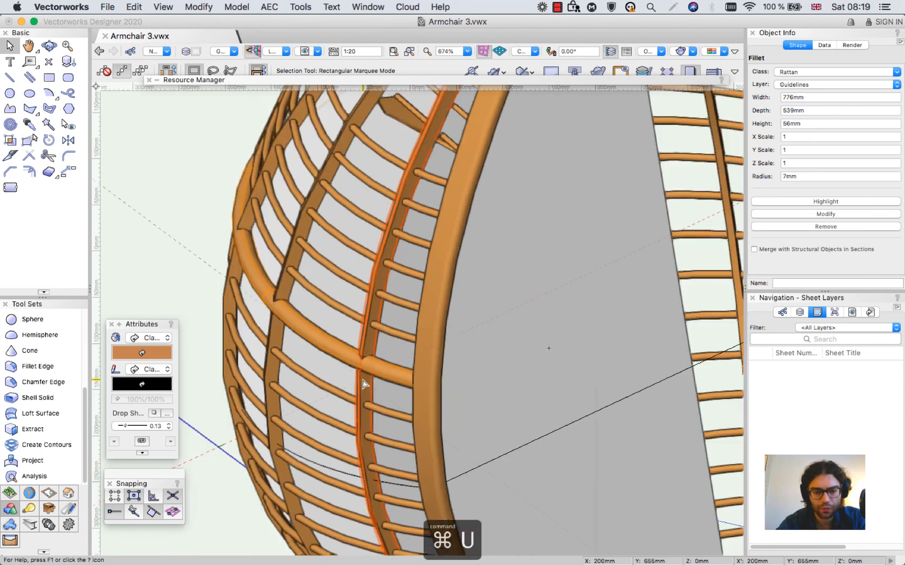
Step: In the horizontal ring's profile, move the circle to centre X 10 mm so its edge sits on the origin, and return to the model
left_click(258, 264)
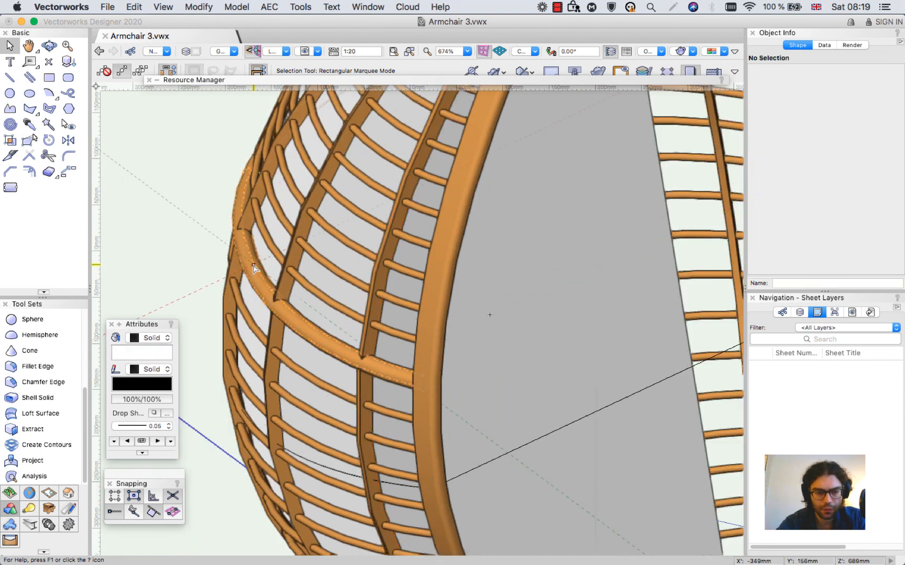
double_click(254, 269)
scroll(325, 301, "down", 2)
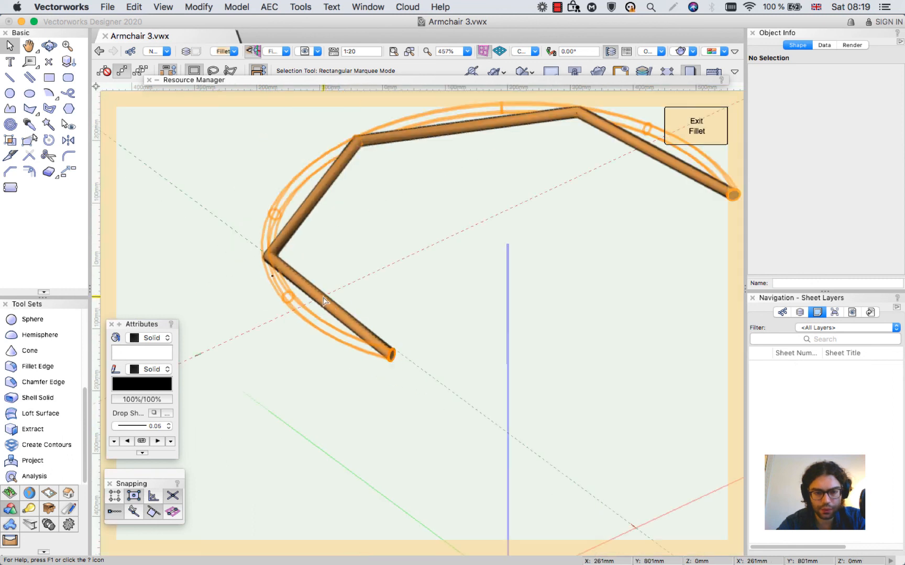
double_click(375, 348)
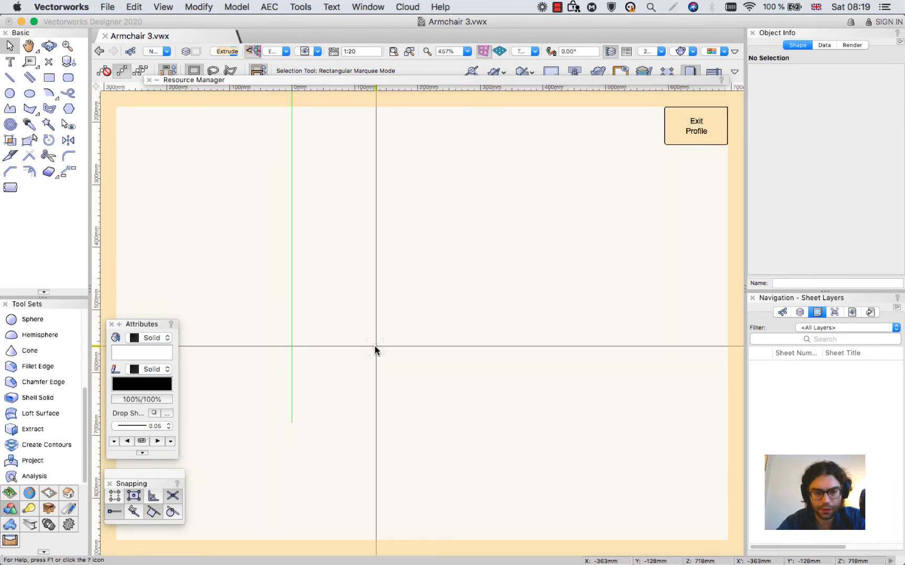
scroll(395, 307, "down", 4)
scroll(461, 258, "up", 5)
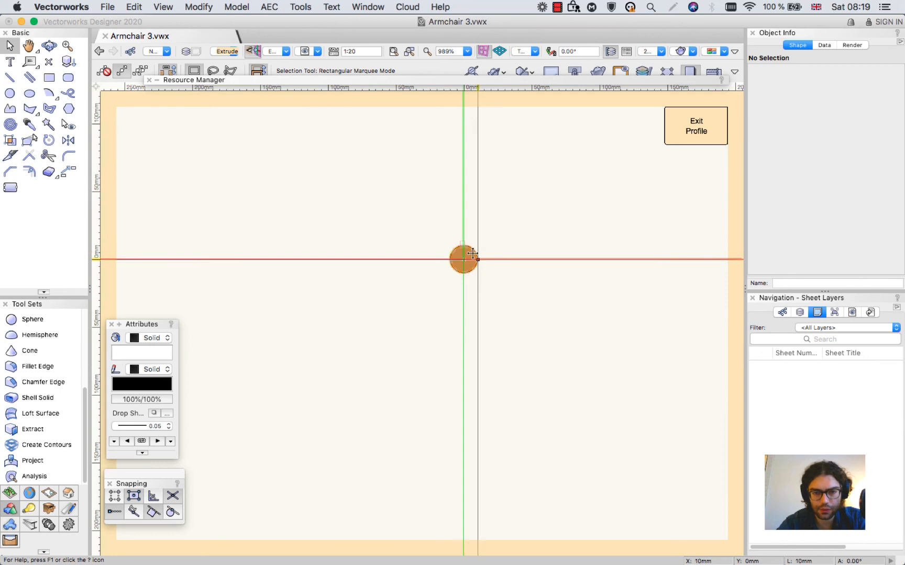
left_click_drag(347, 287, 423, 287)
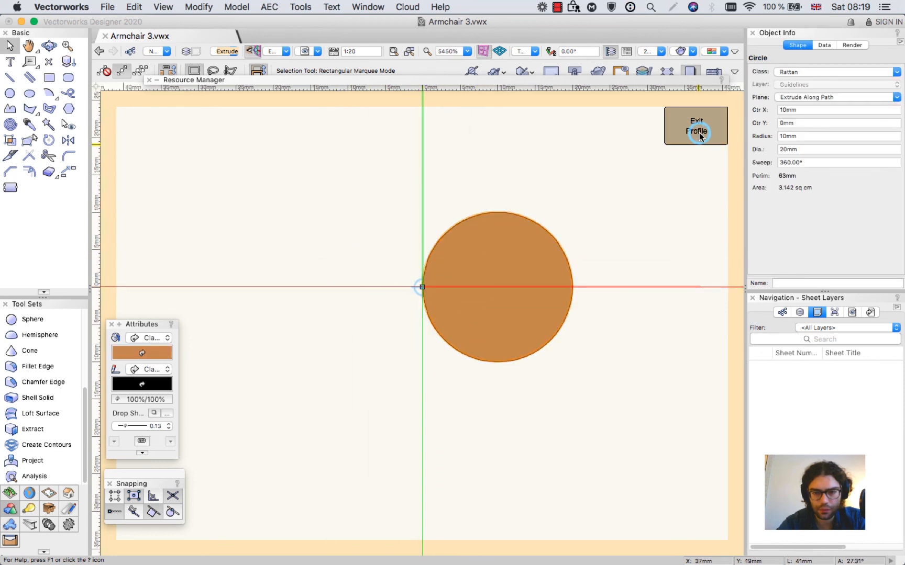
left_click(699, 132)
left_click(681, 132)
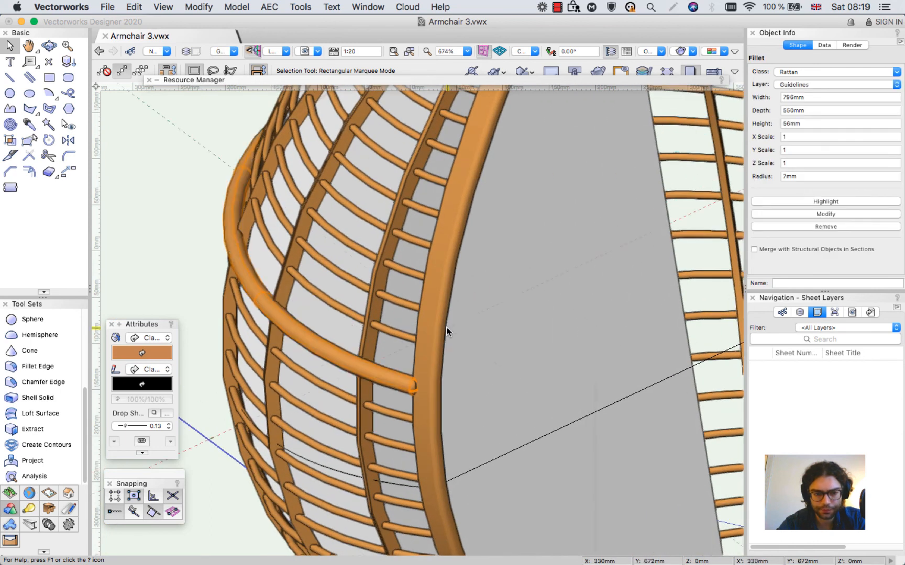
Step: Deselect the ring and examine its shifted position and the filleted front frame from the crown to the base
left_click(152, 230)
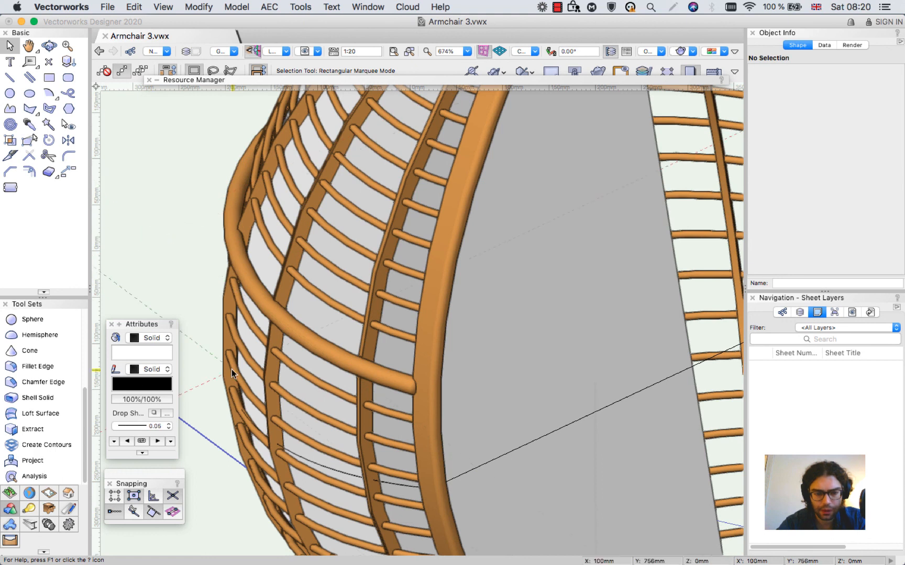
scroll(275, 422, "down", 5)
scroll(351, 265, "up", 5)
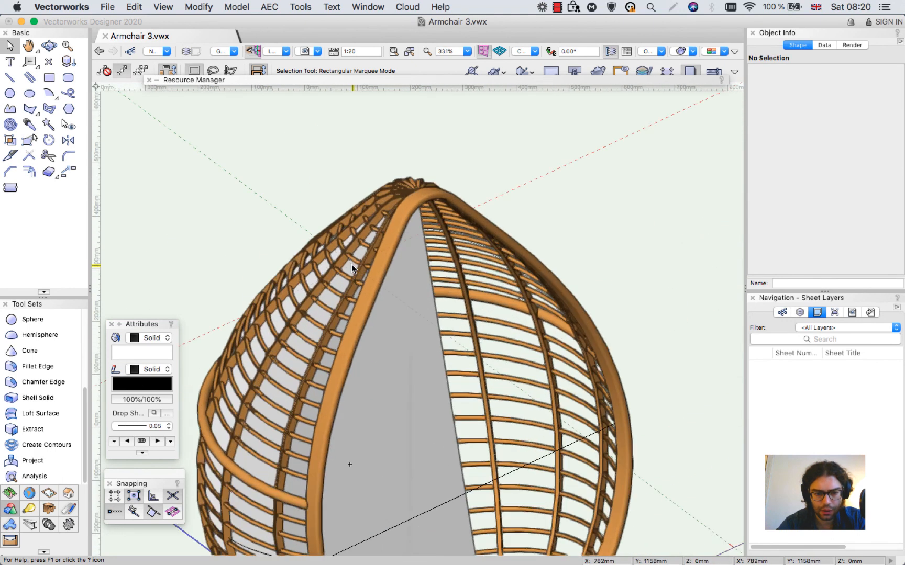
scroll(458, 133, "down", 5)
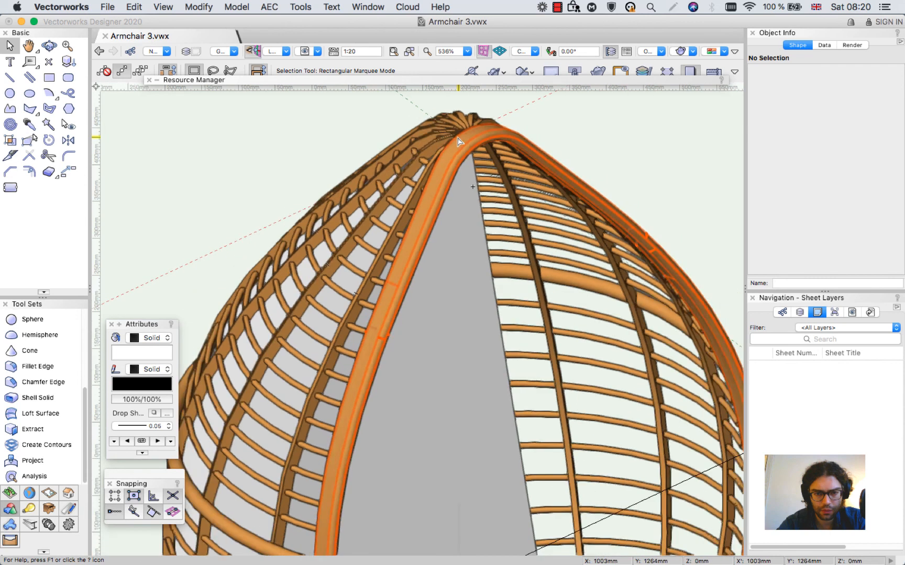
scroll(471, 300, "down", 4)
middle_click_drag(546, 412, 246, 371, "ctrl")
left_click_drag(245, 371, 507, 370)
scroll(506, 369, "up", 4)
key("x")
Step: Make Rattan the active class and set the class options to Active Only
left_click(782, 312)
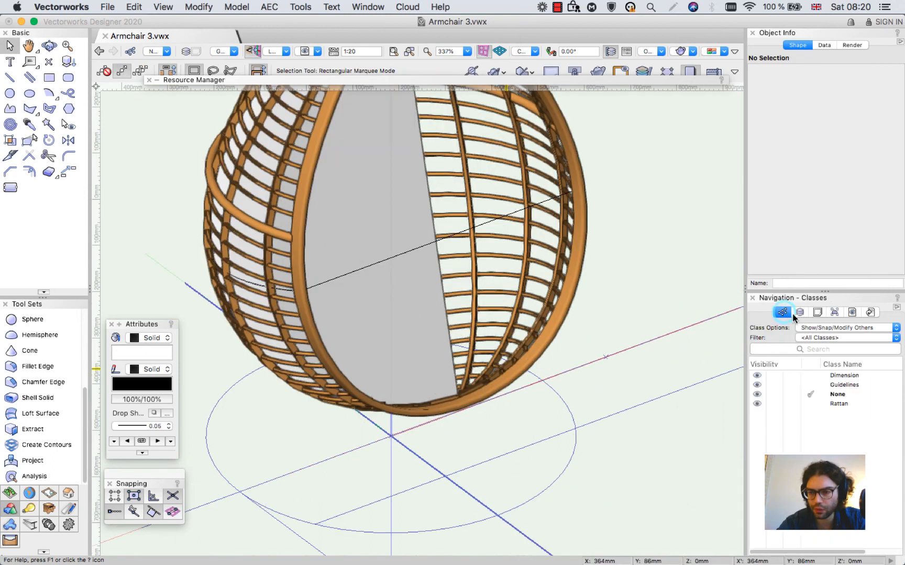
left_click(810, 404)
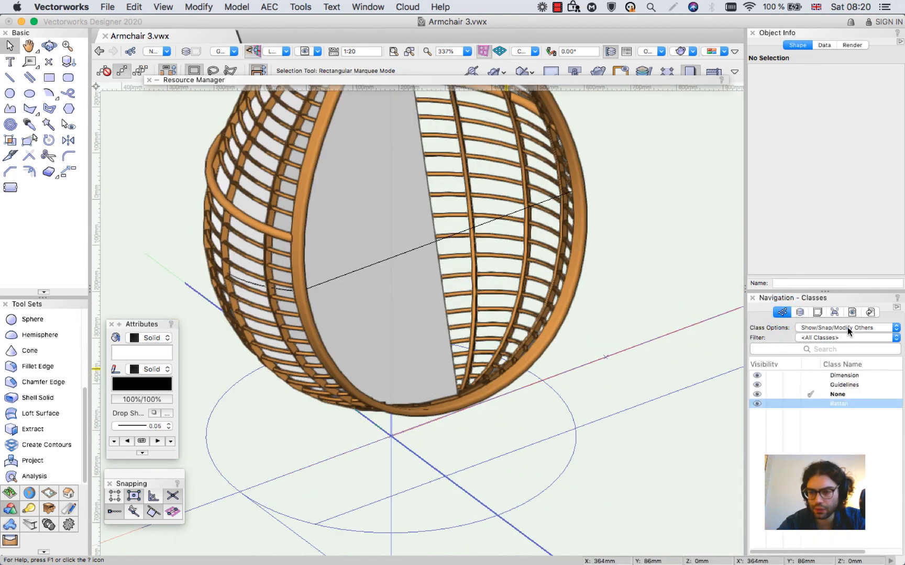
left_click(820, 328)
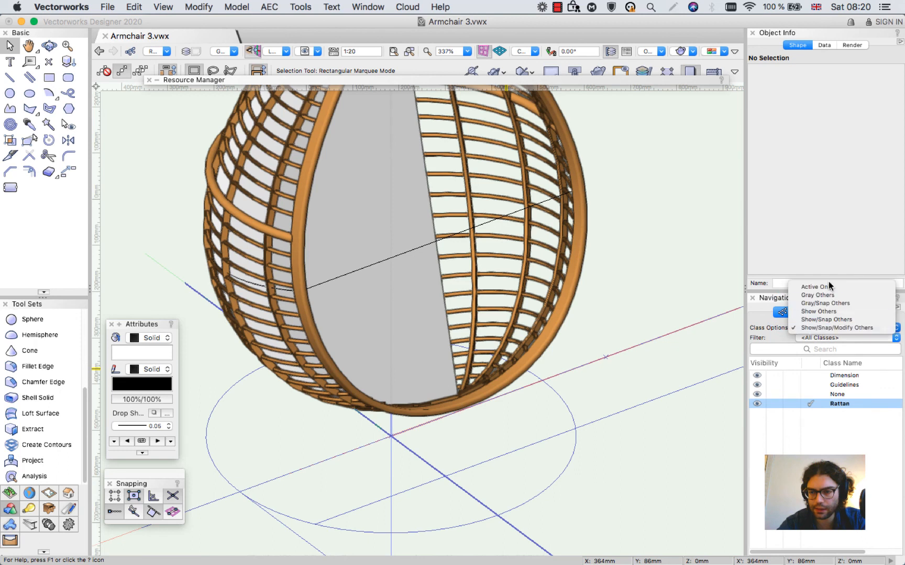
left_click(823, 287)
scroll(541, 394, "down", 3)
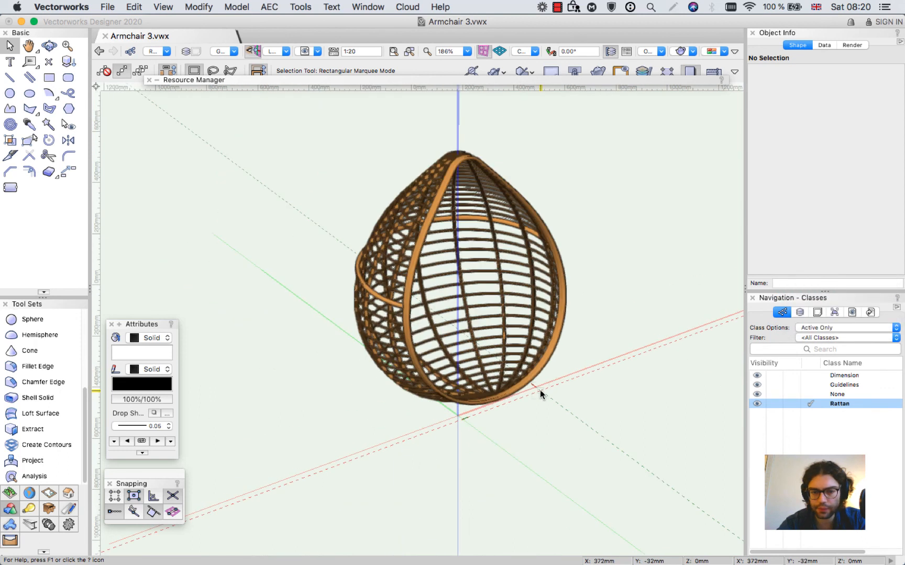
Step: Orbit around the rattan seat and examine its weave, front frame and horizontal ring from several angles
key("shift+c")
left_click_drag(588, 346, 529, 365)
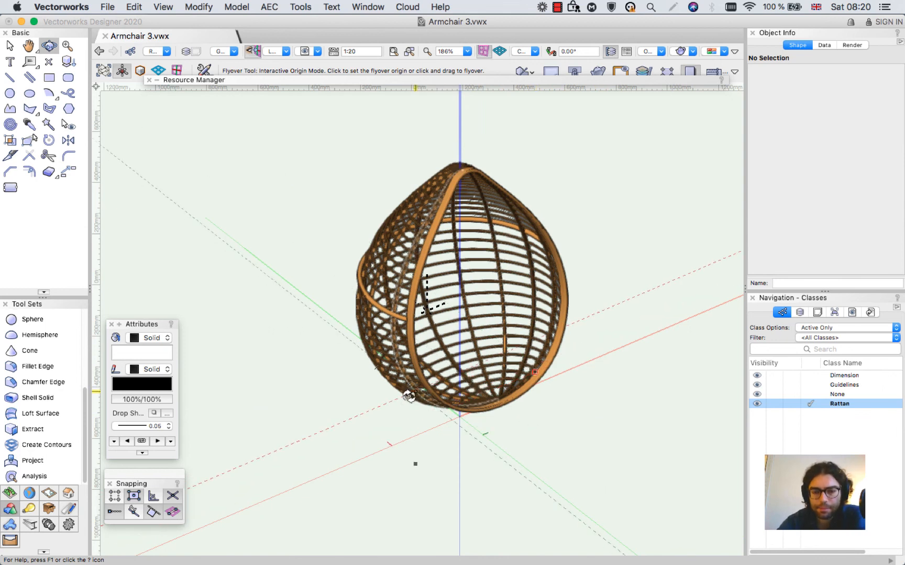
scroll(453, 410, "up", 3)
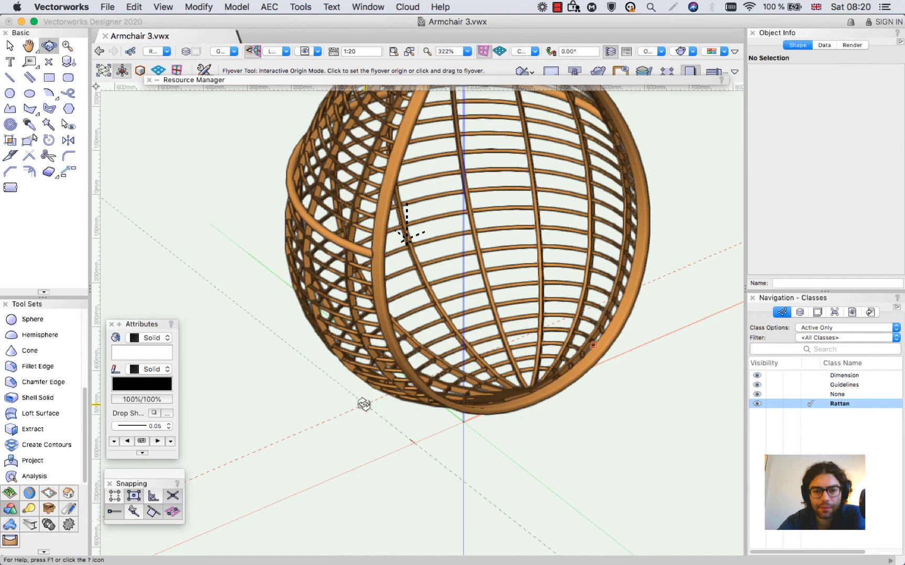
scroll(364, 405, "down", 5)
scroll(389, 352, "up", 3)
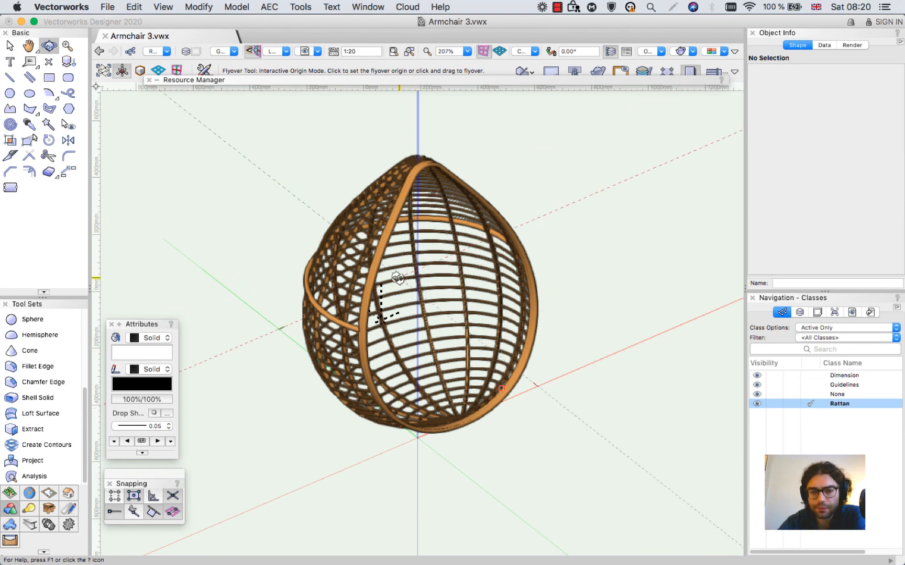
left_click_drag(498, 426, 527, 456)
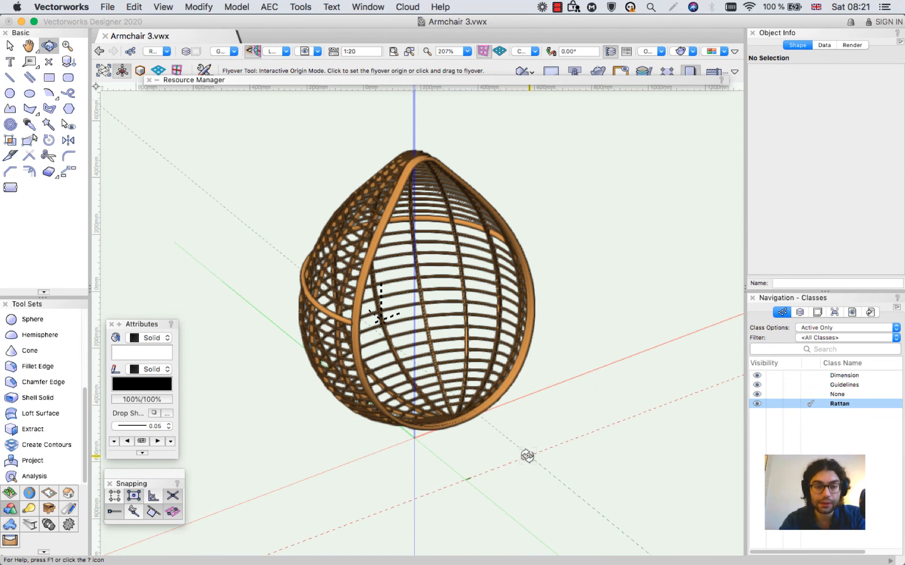
left_click(567, 7)
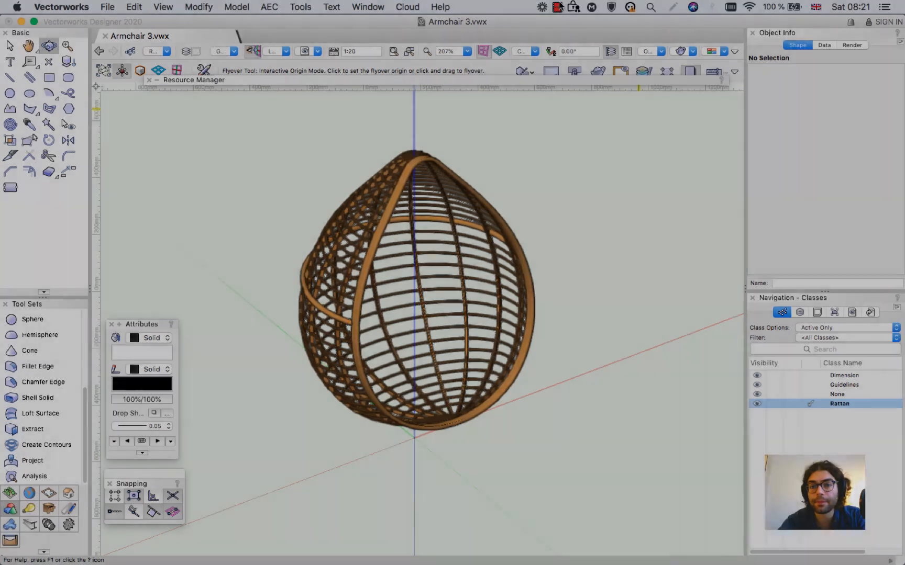